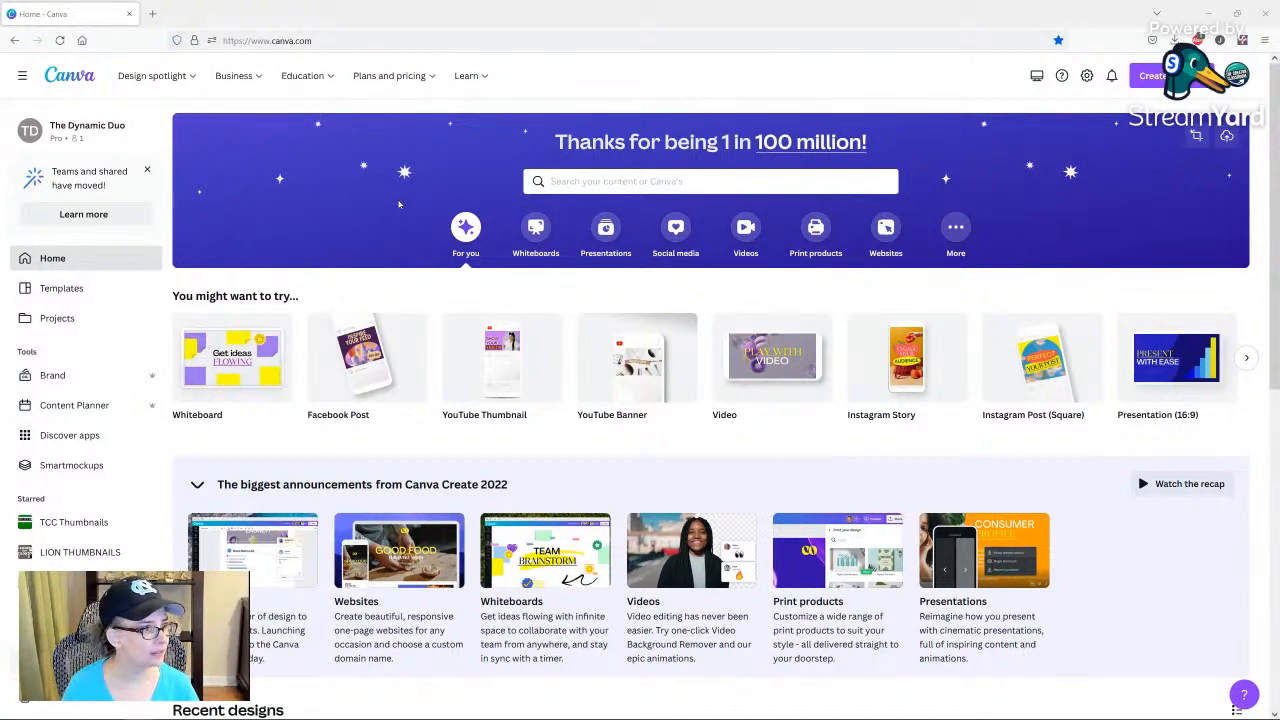
Create a blank square Instagram post from the social media designs.
left_click(677, 251)
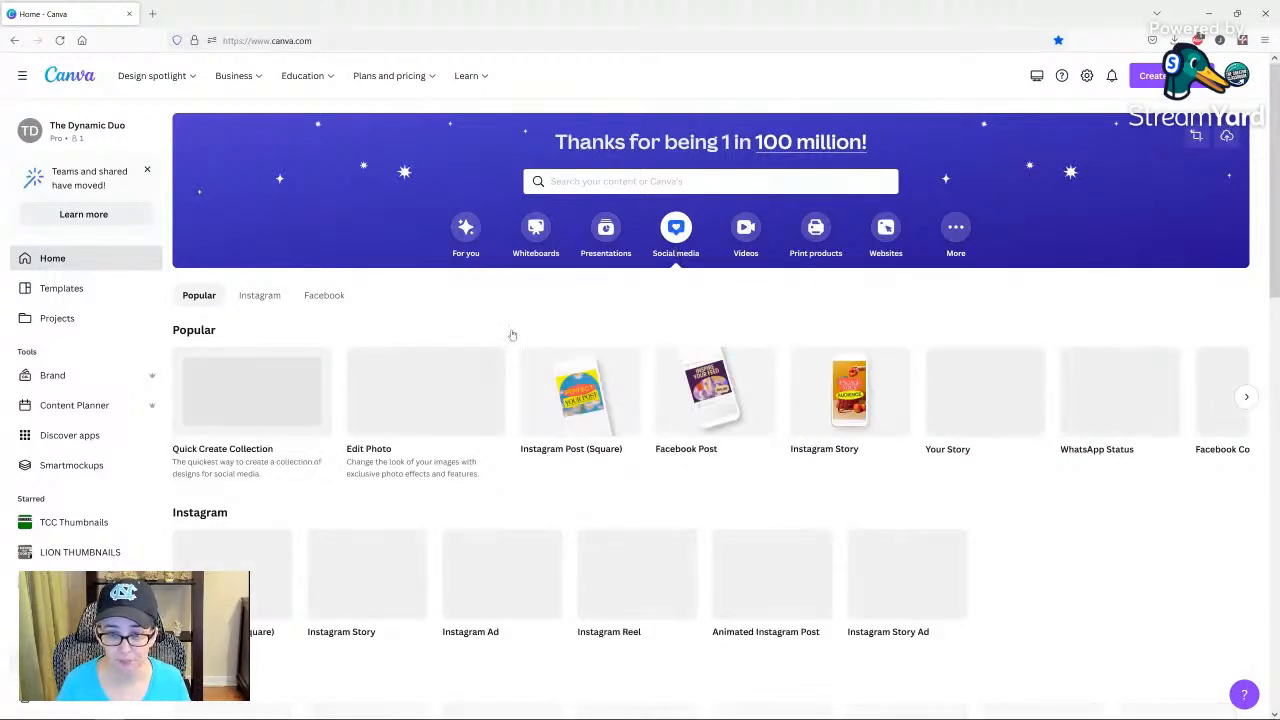
left_click(588, 412)
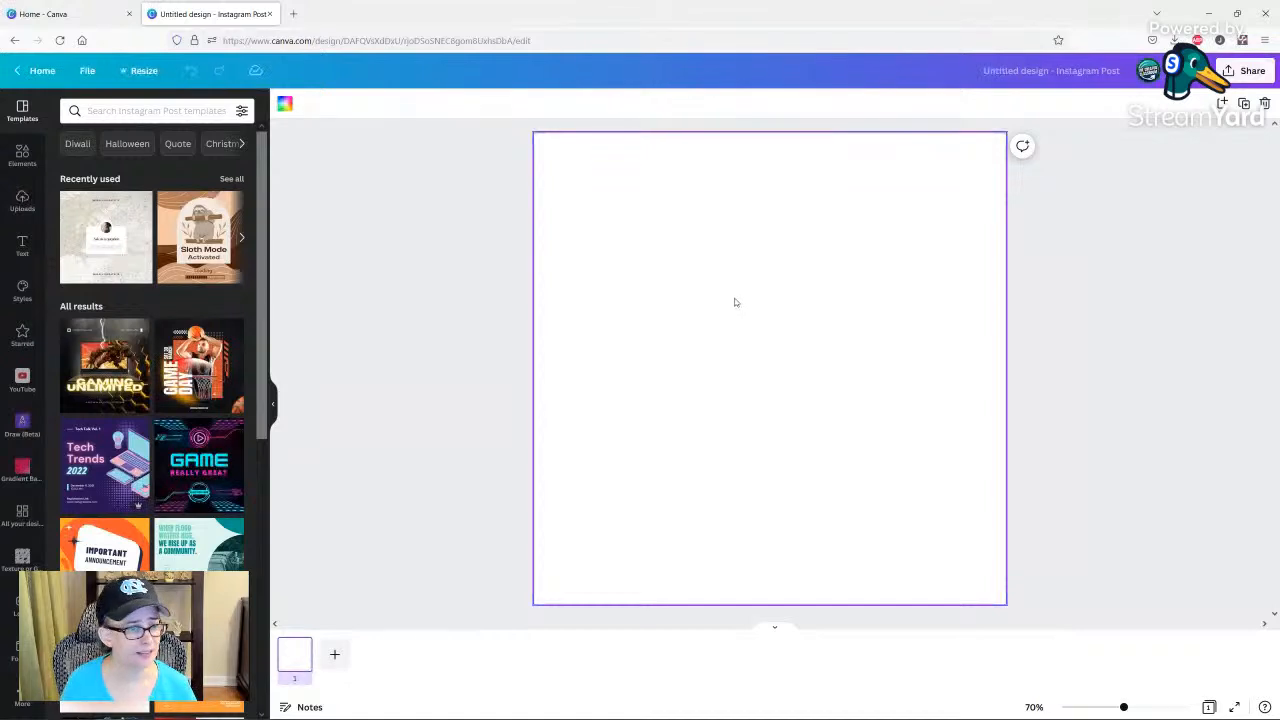
Search the design elements for "paint texture".
left_click(22, 154)
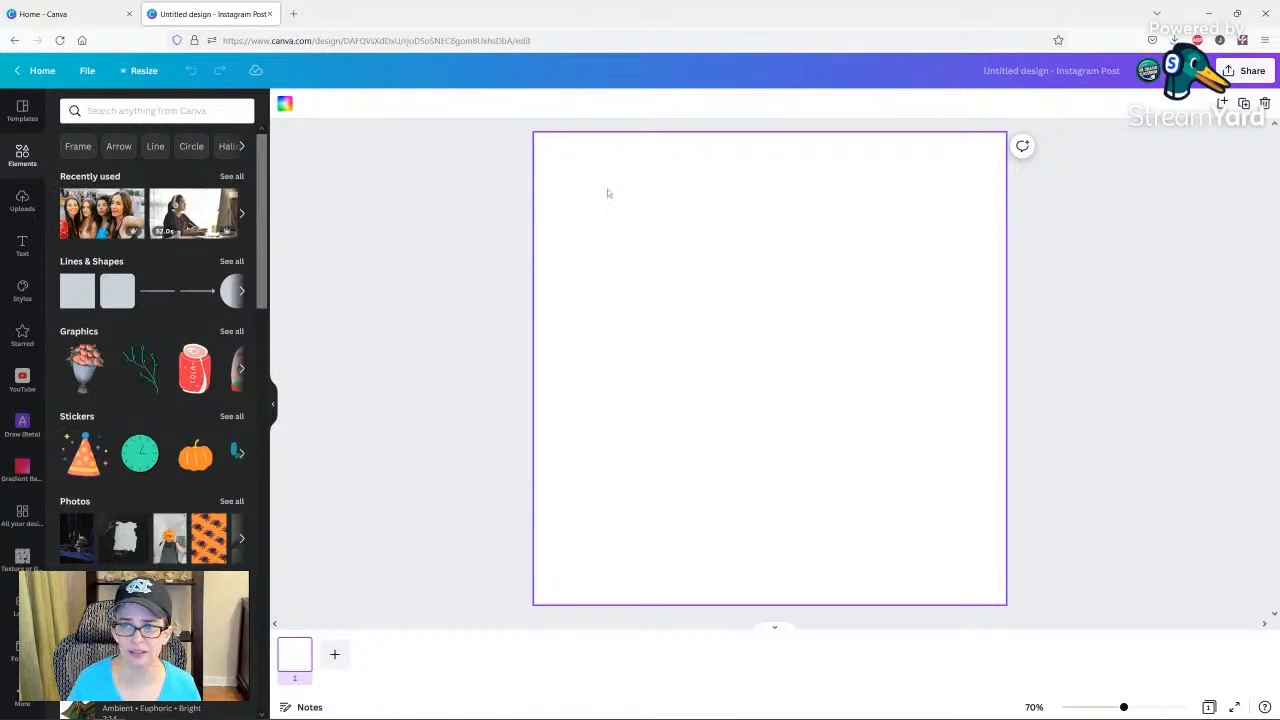
scroll(508, 249, "up", 3)
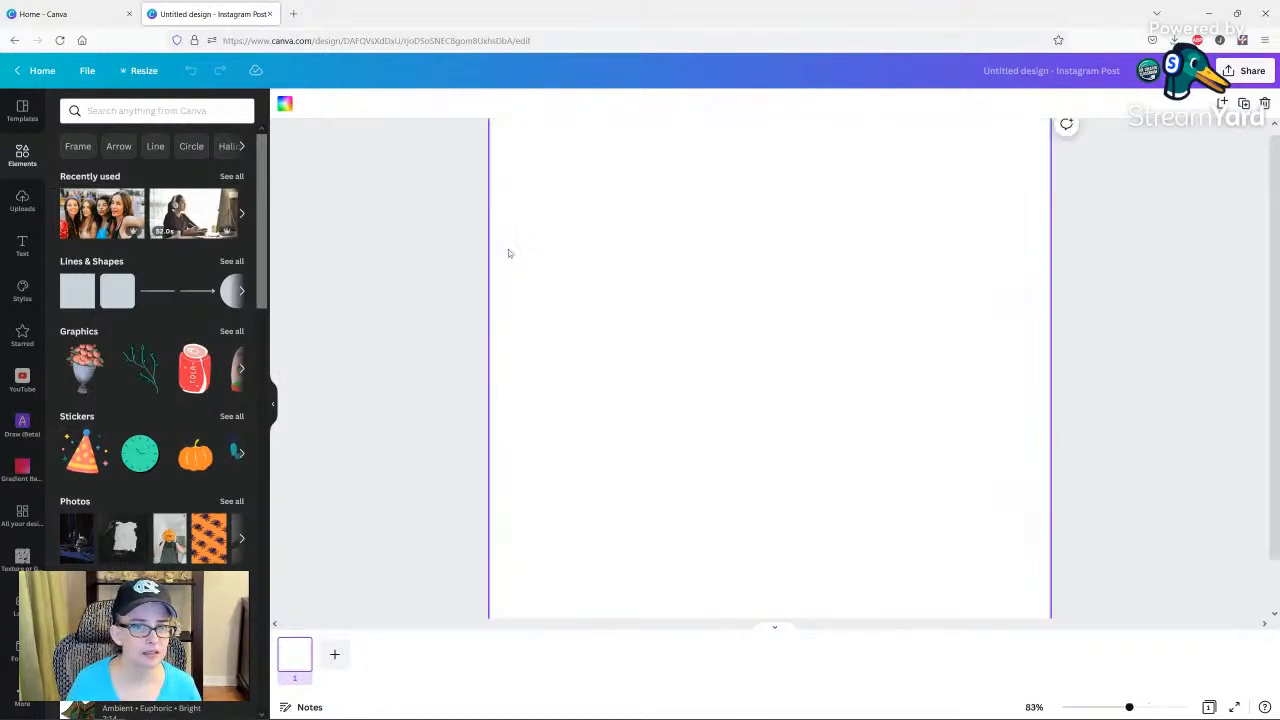
scroll(414, 257, "down", 3)
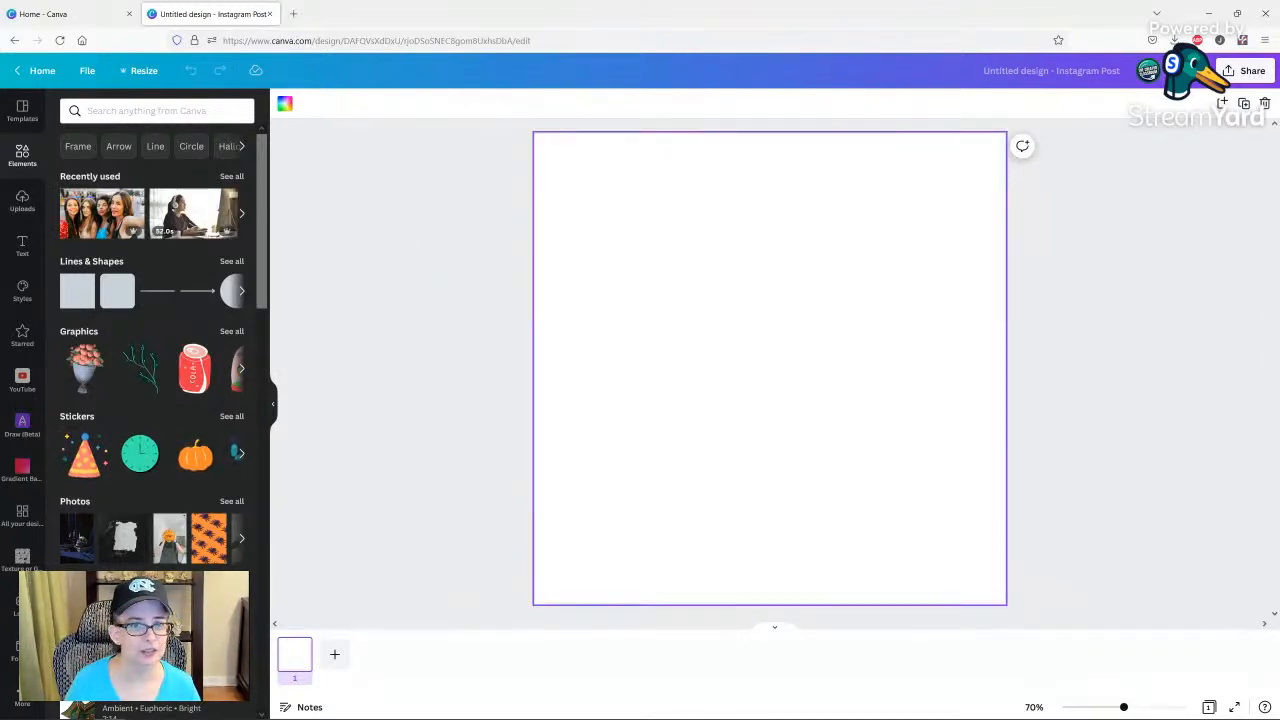
left_click(143, 112)
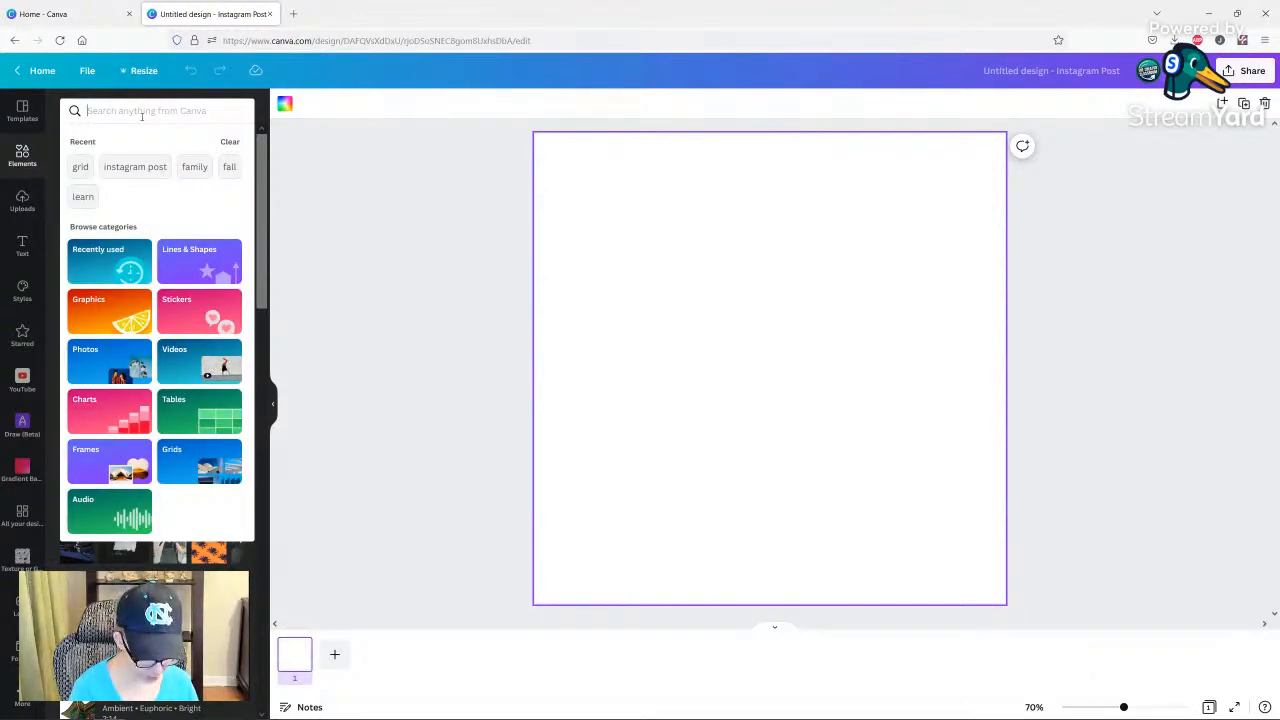
type("paint")
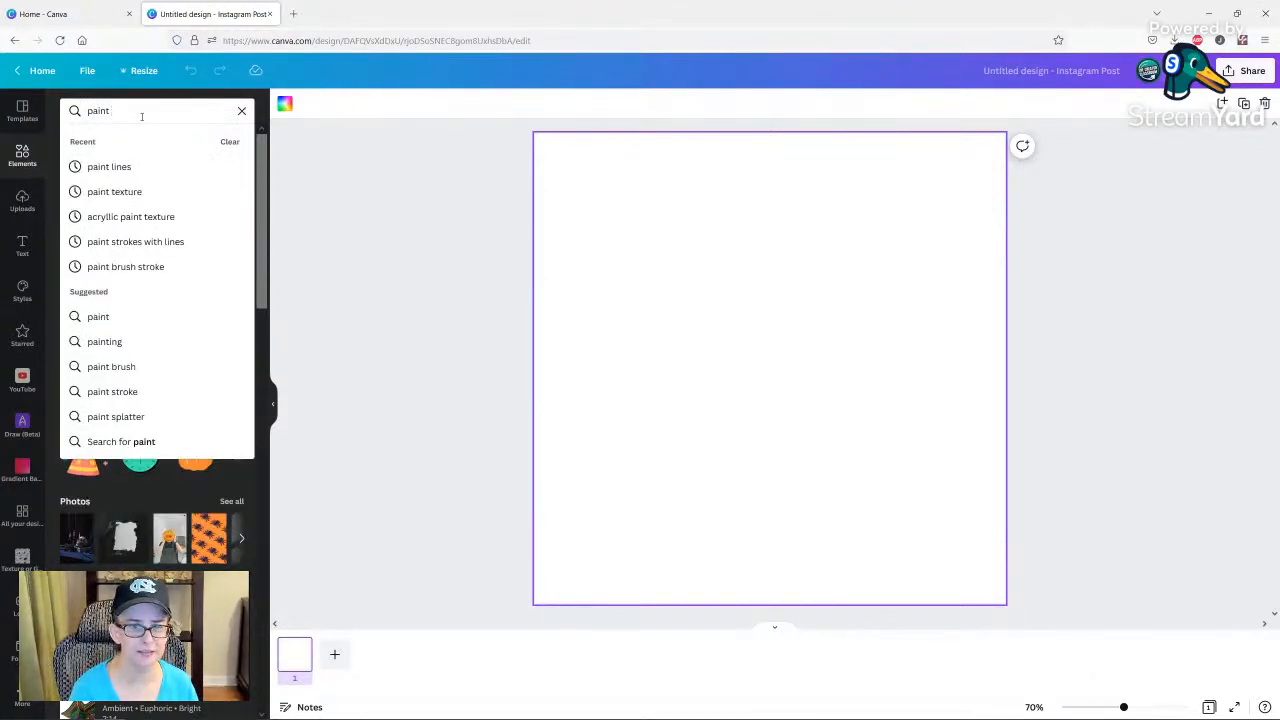
type(" texture")
key("Return")
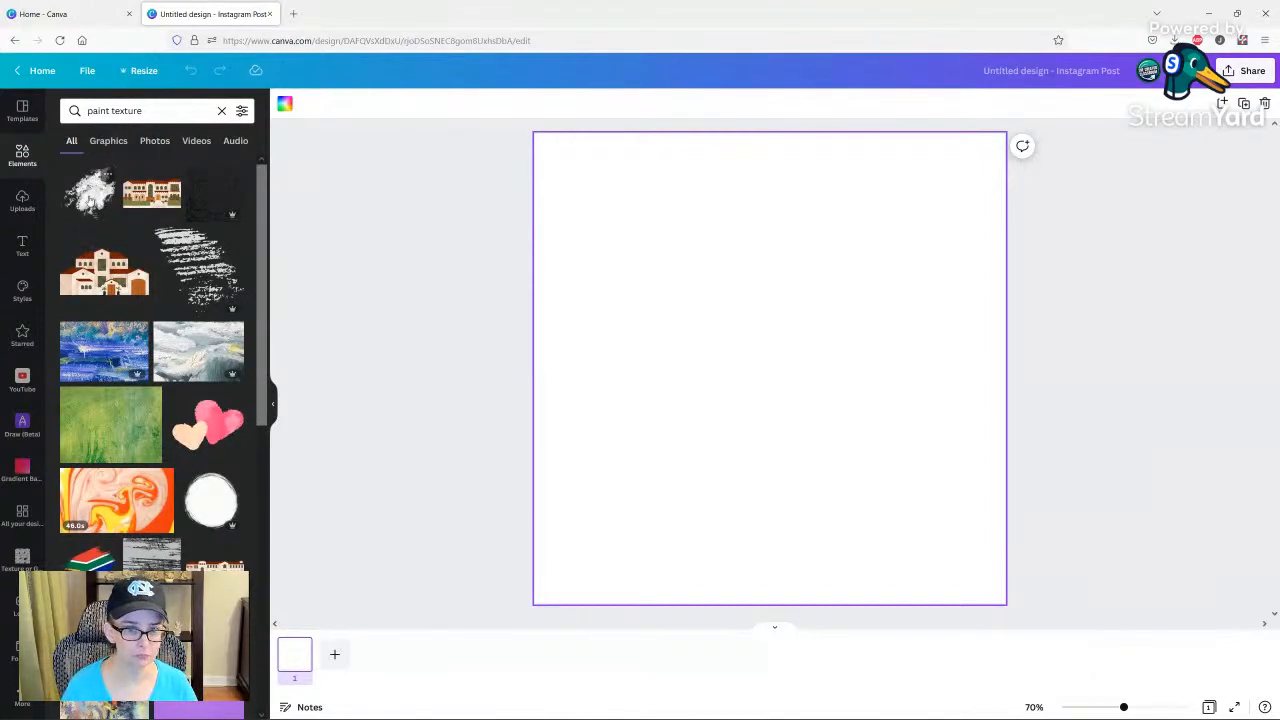
Add the white Acrylic Paint Texture graphic to the page and set the page background to the TCC Palette's near-black colour.
left_click(107, 175)
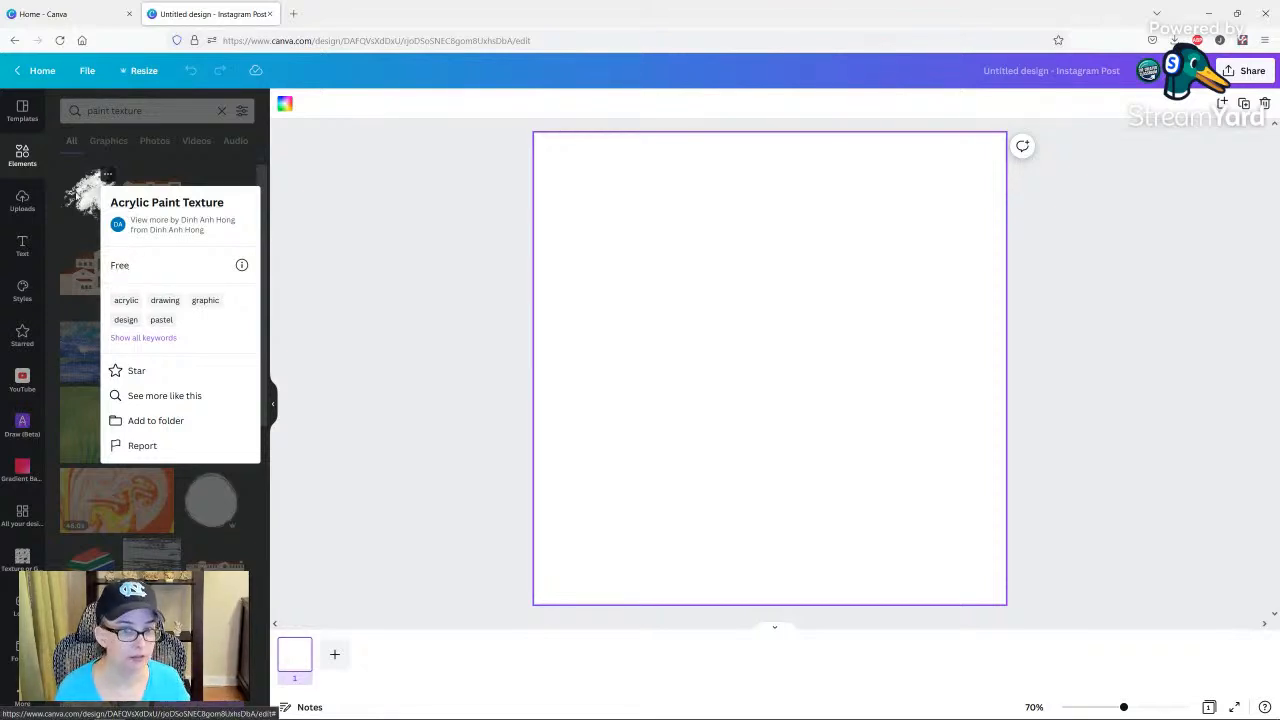
left_click(77, 192)
left_click(79, 192)
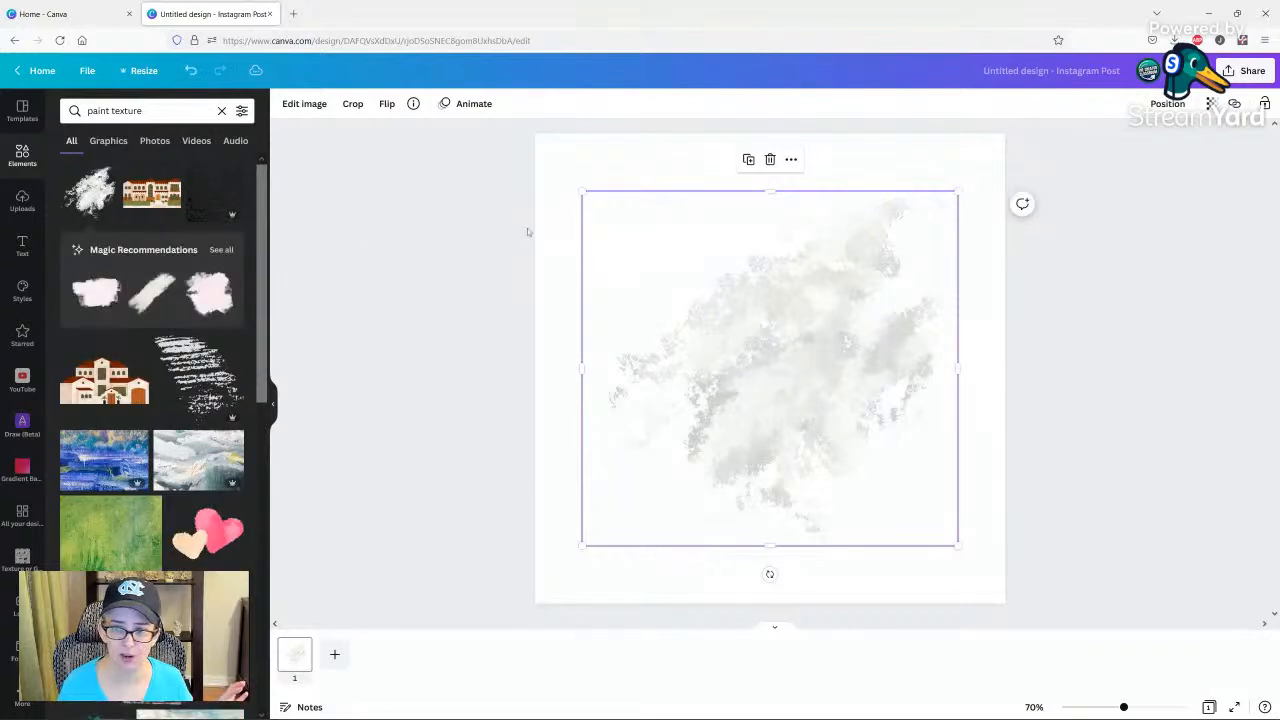
left_click(546, 159)
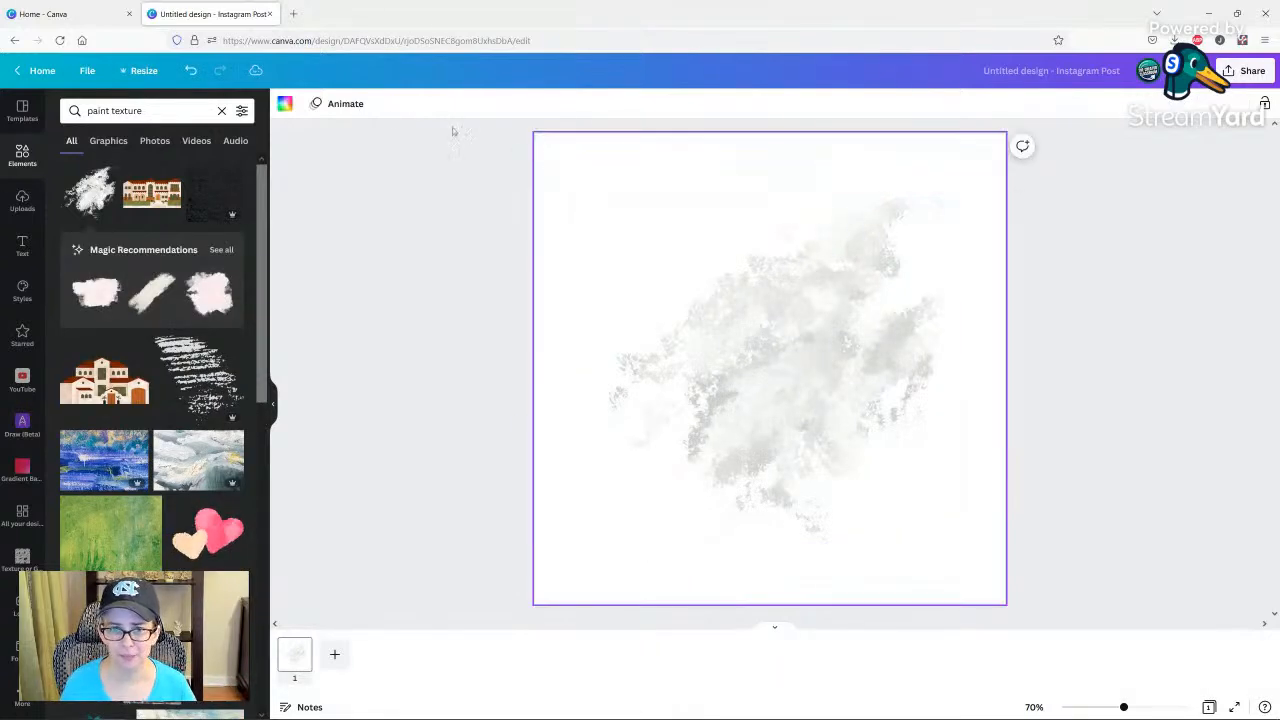
left_click(285, 106)
left_click(106, 256)
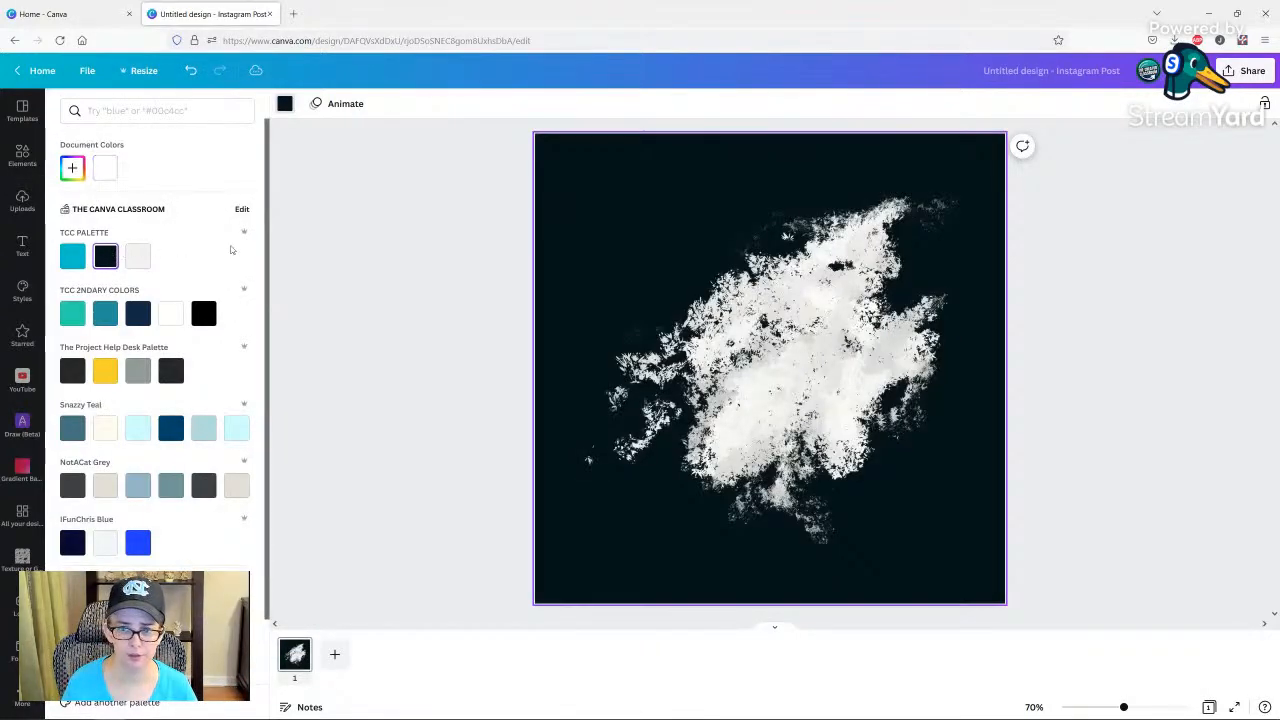
Enlarge and reposition the white paint texture so it spreads over most of the page and past its edges.
left_click(789, 338)
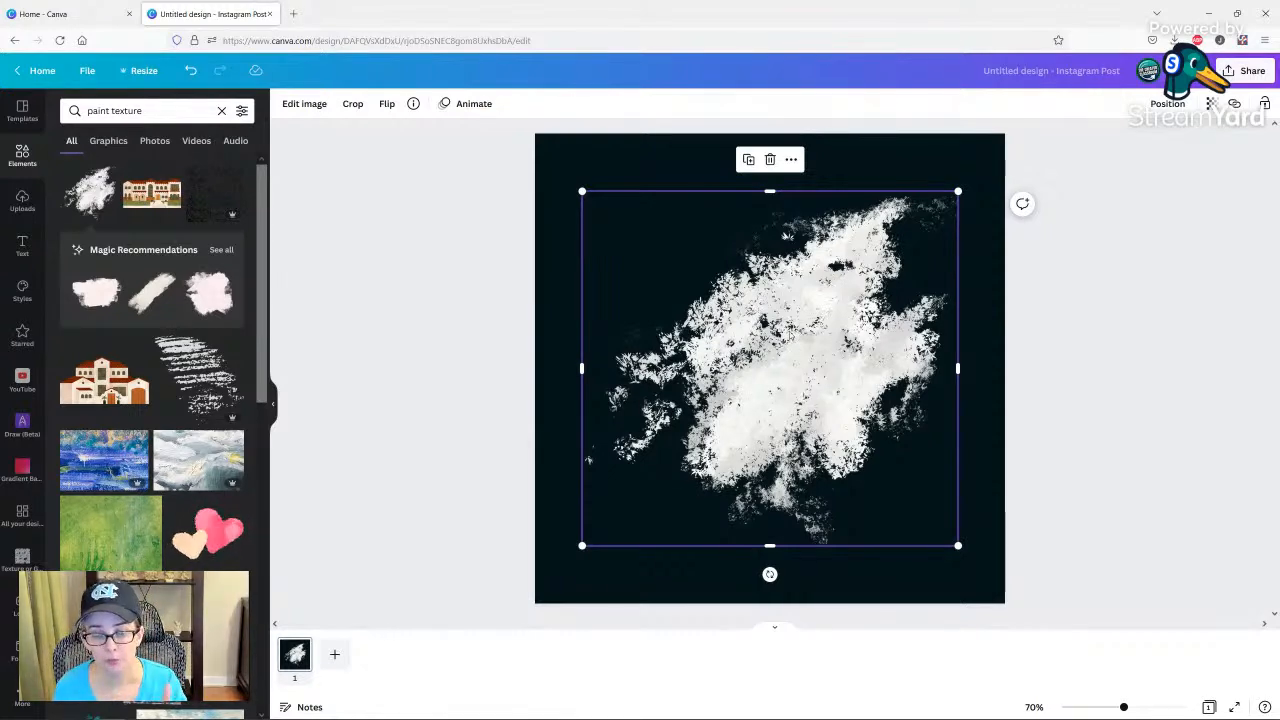
left_click_drag(785, 326, 738, 268)
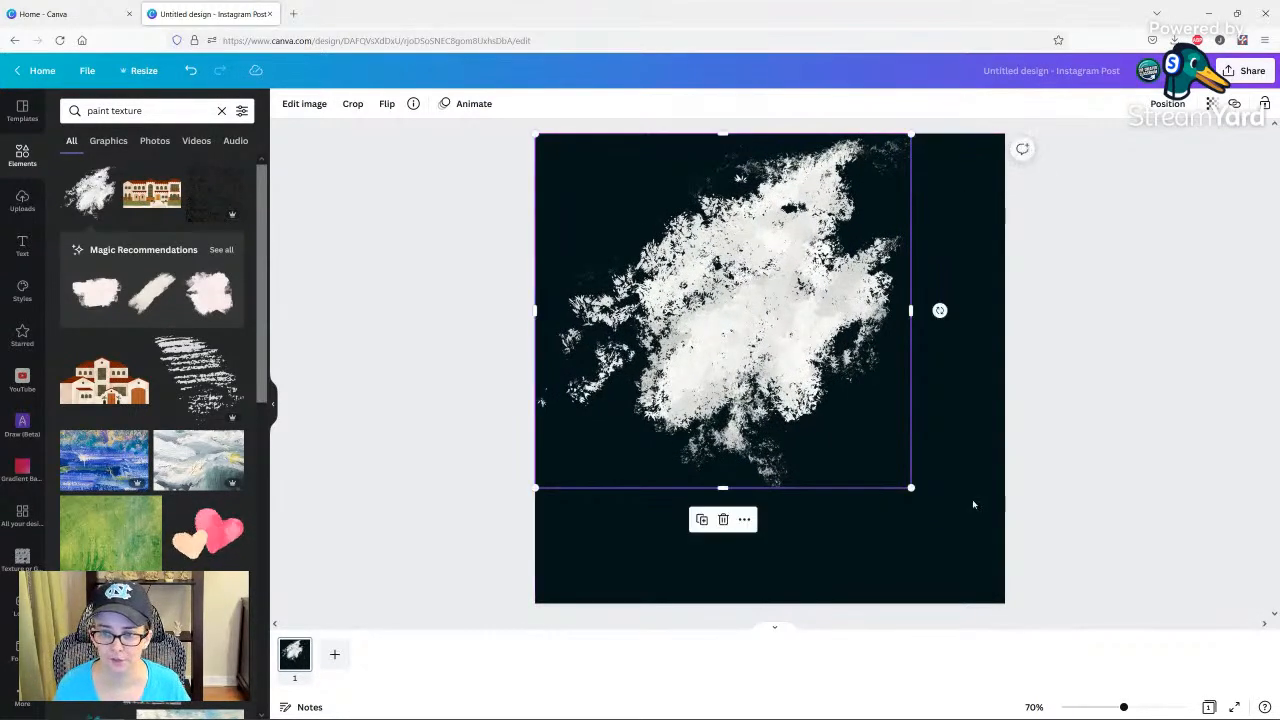
left_click_drag(910, 488, 1093, 663)
left_click_drag(988, 560, 916, 560)
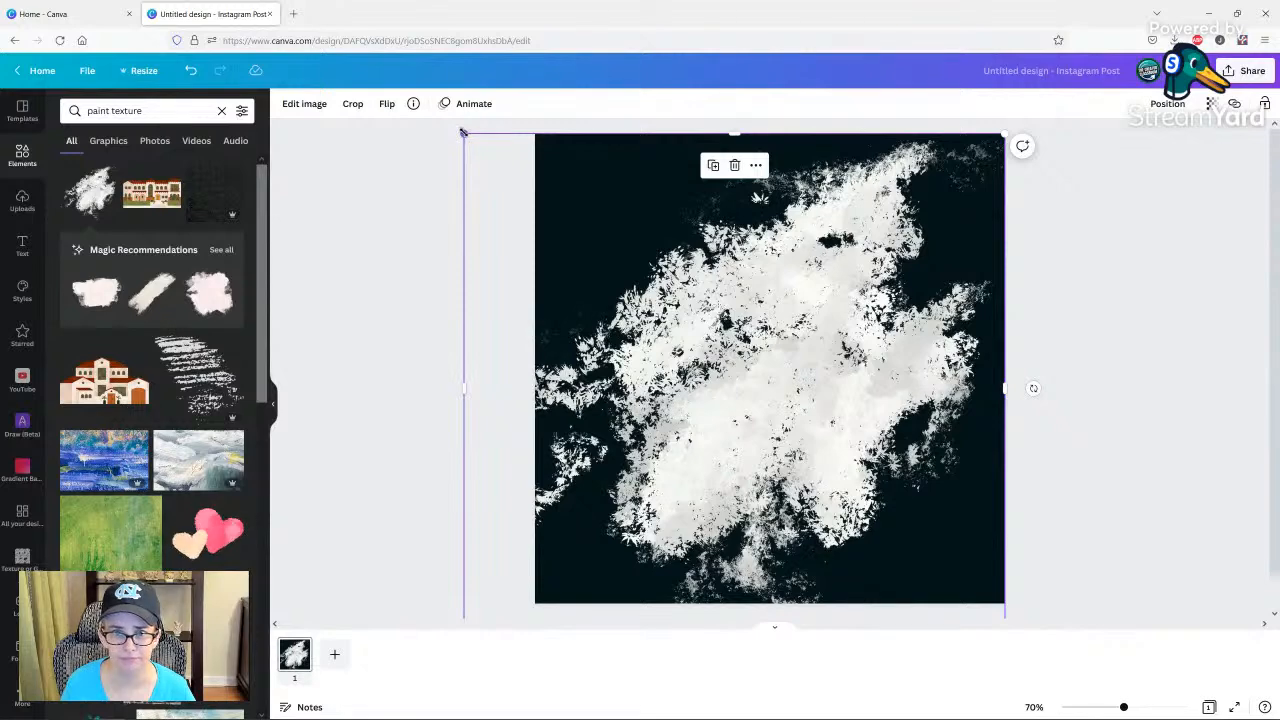
left_click_drag(463, 132, 308, 8)
left_click_drag(760, 274, 829, 340)
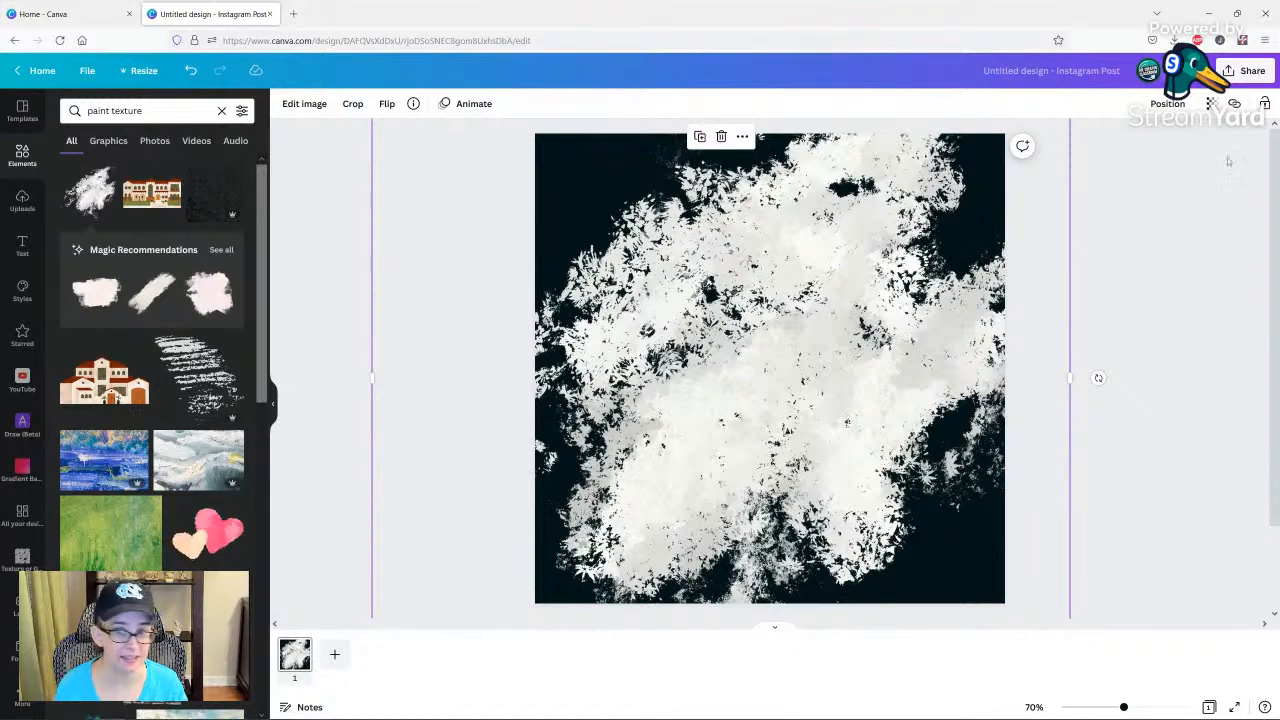
left_click(1234, 73)
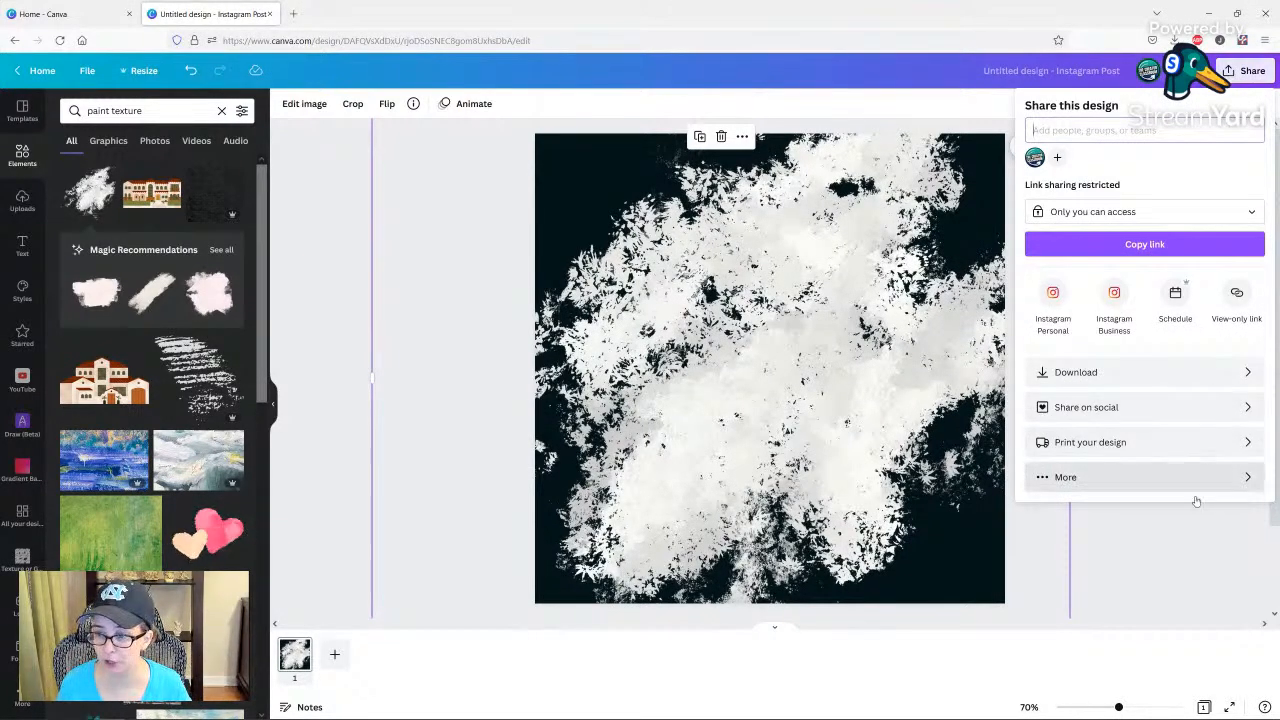
left_click(1162, 562)
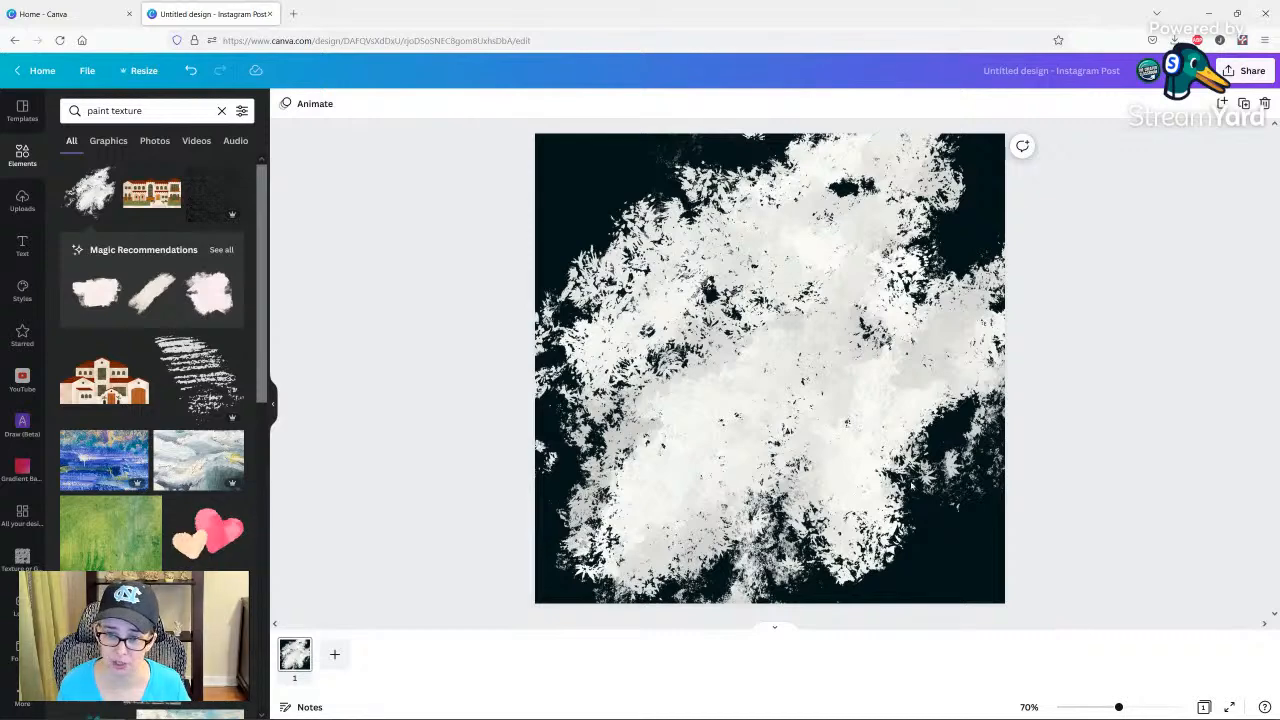
left_click(644, 258)
left_click_drag(714, 299, 738, 308)
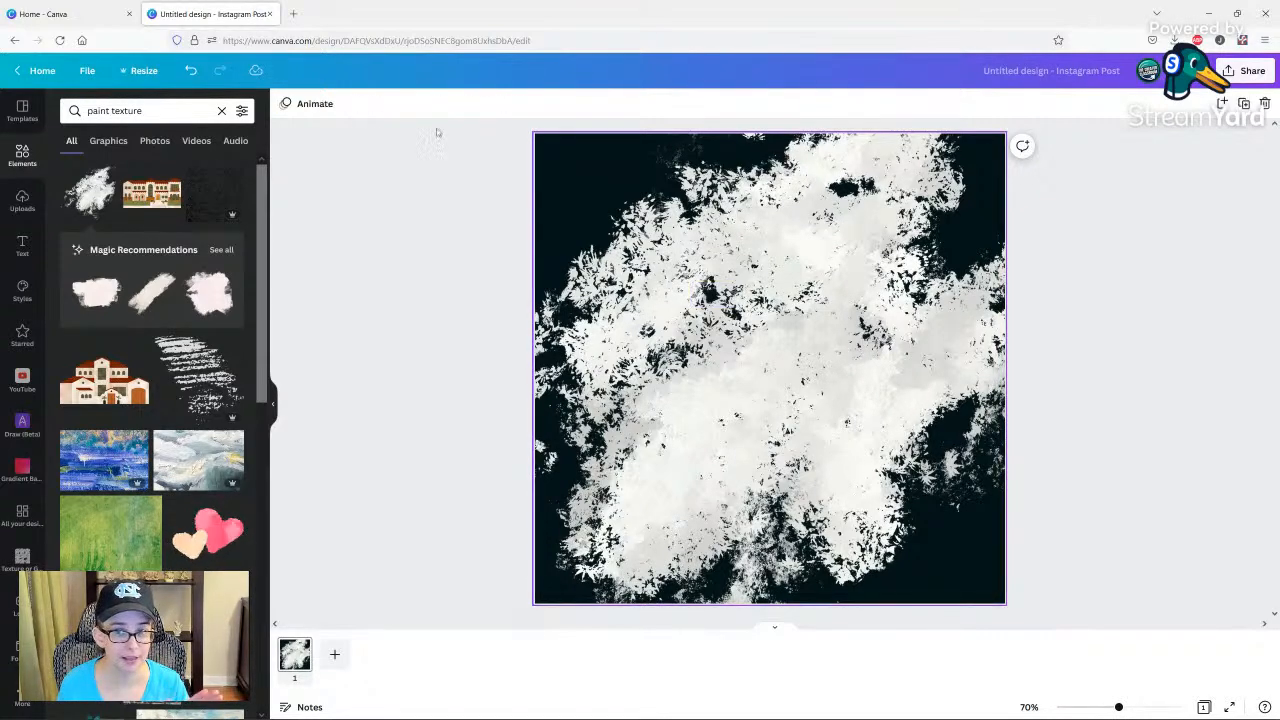
Undo the texture's moves and resizes, the background colour and the insertion, back to the blank page.
left_click(192, 72)
left_click(192, 72)
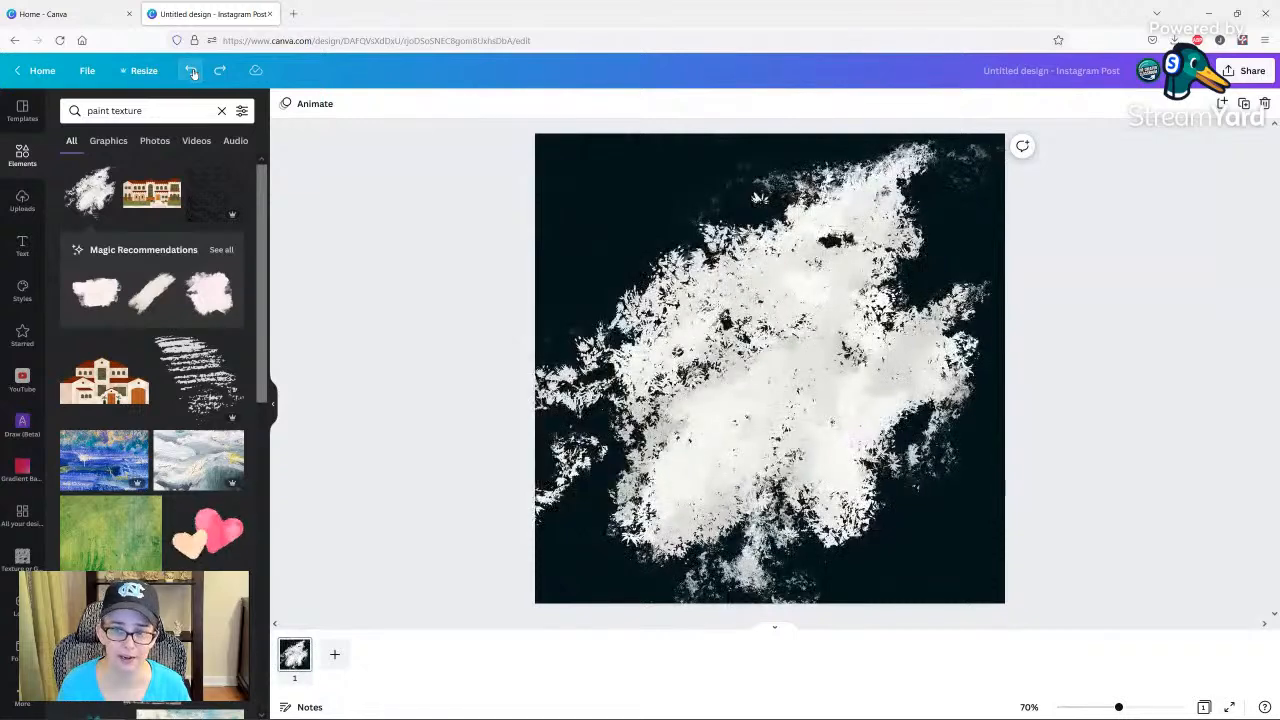
left_click(192, 72)
left_click(192, 72)
left_click(192, 72)
left_click(192, 72)
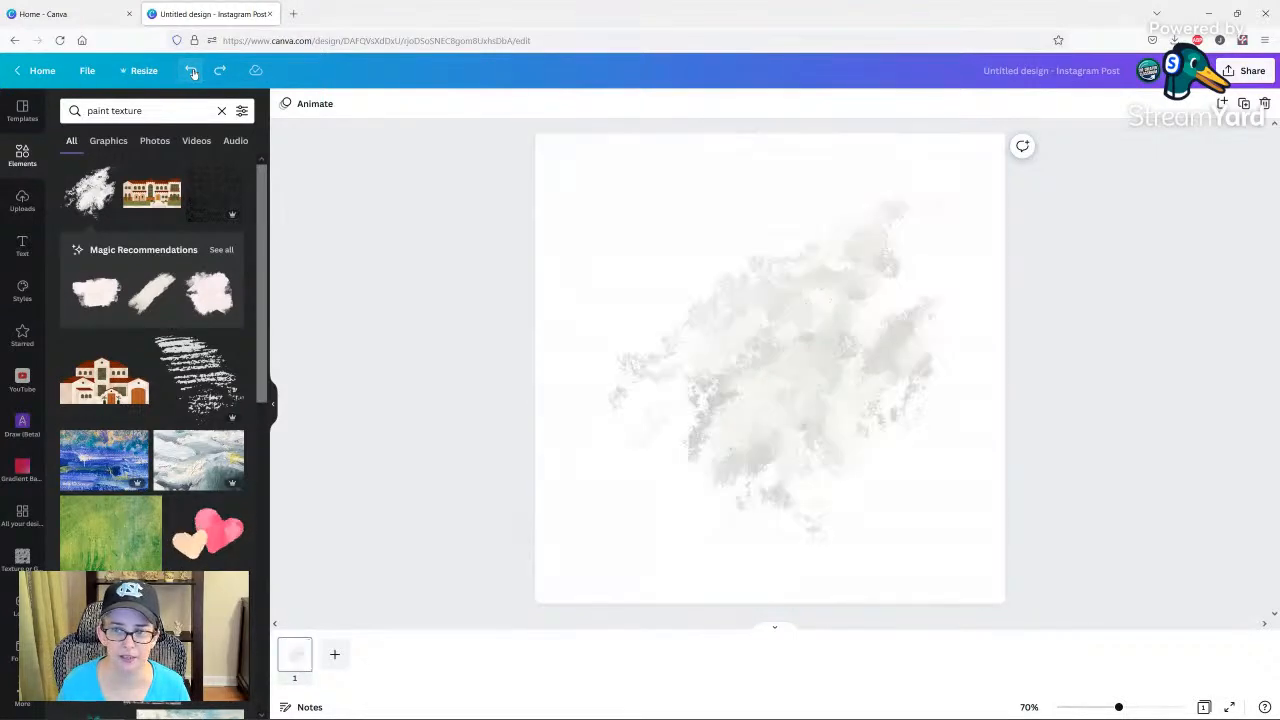
left_click(192, 72)
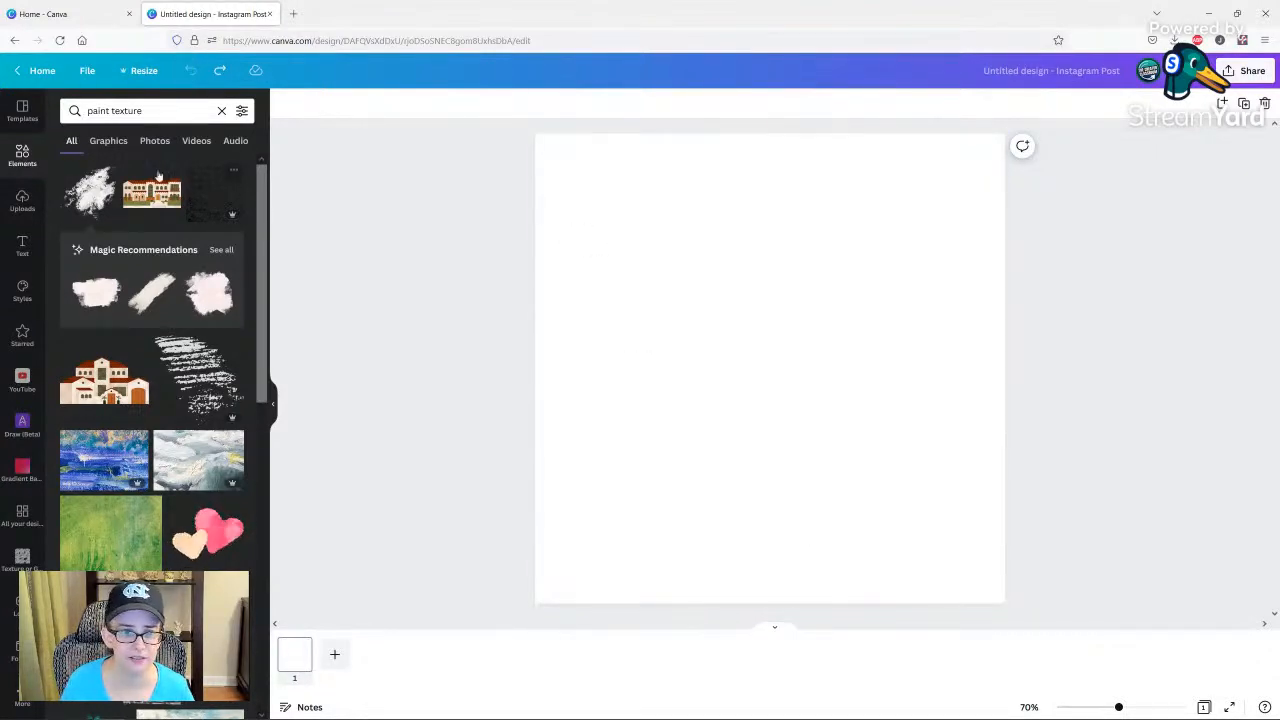
Place the white Acrylic Paint Texture on the blank page and colour the background near-black from the TCC Palette.
left_click(92, 195)
left_click(540, 156)
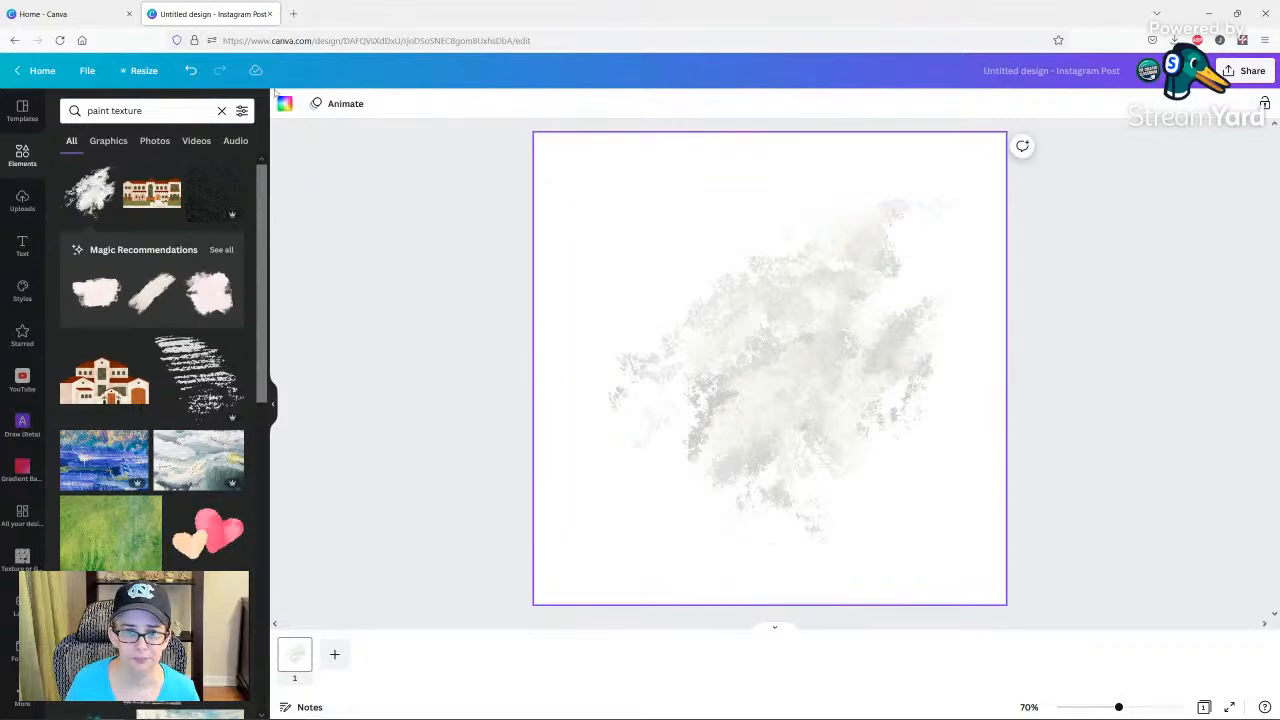
left_click(284, 104)
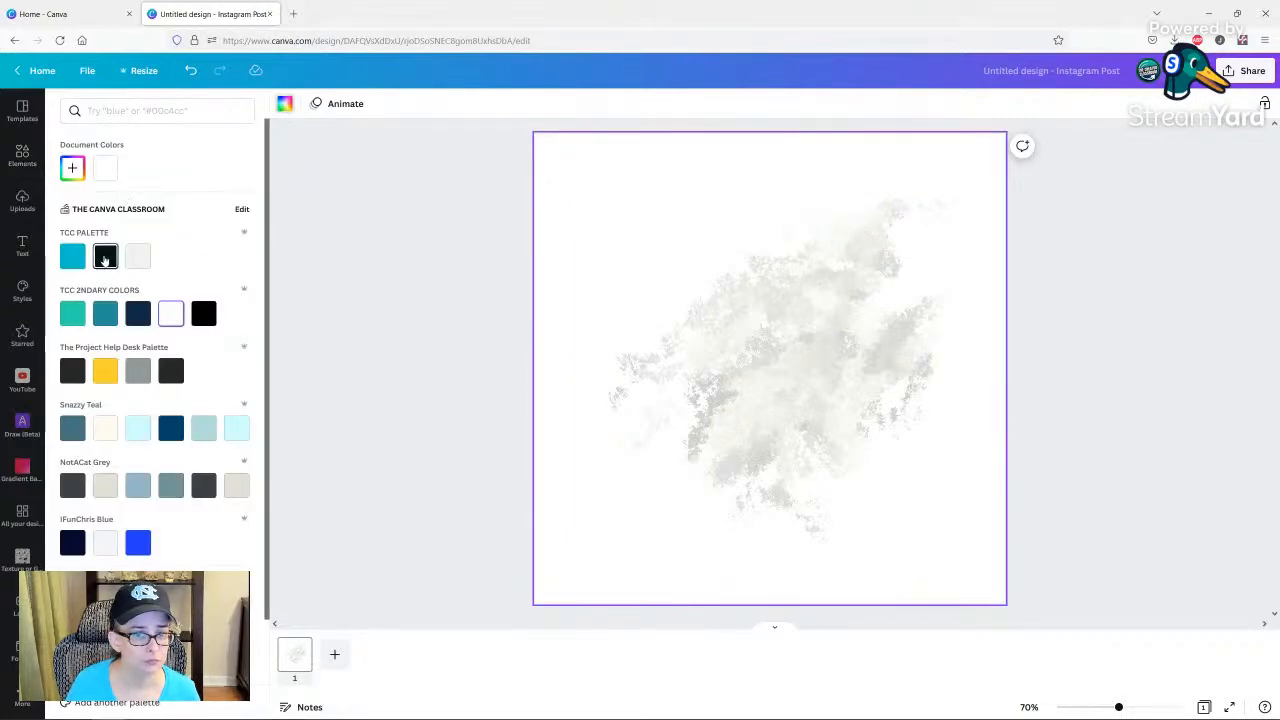
left_click(105, 257)
Shrink the paint texture to roughly a third of the page width and move it into the page's upper-left corner.
left_click(787, 236)
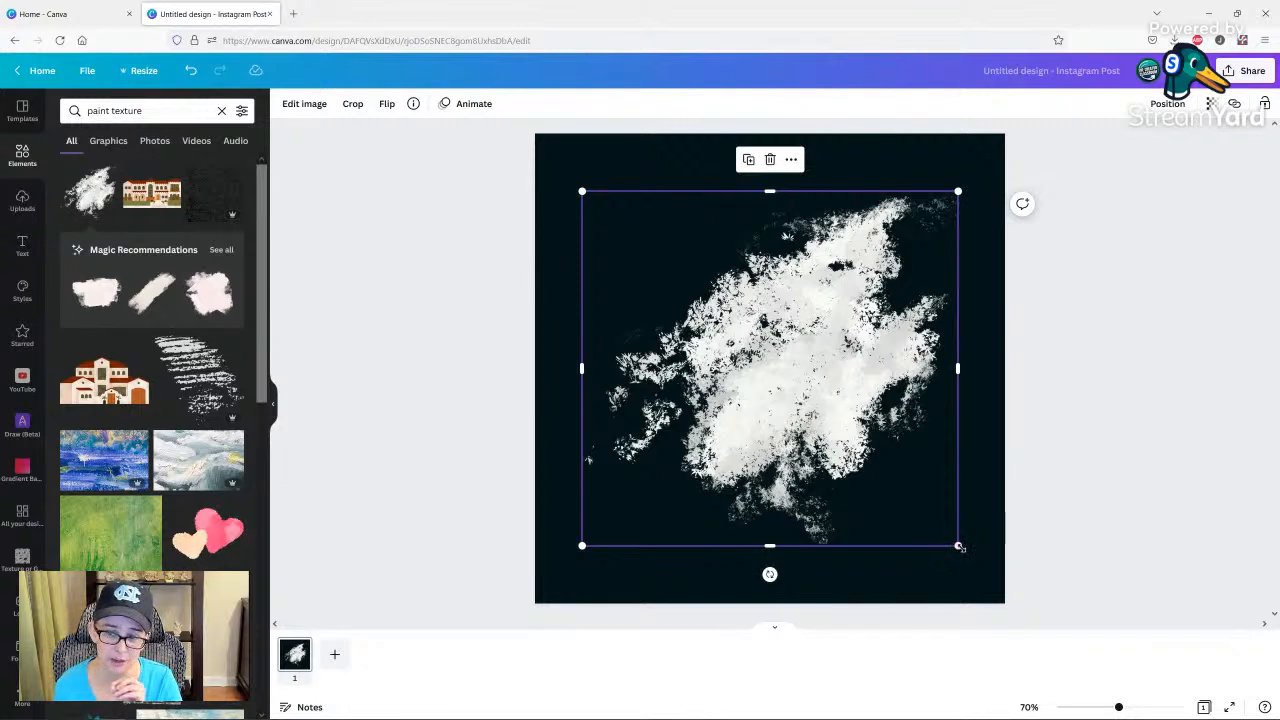
left_click_drag(959, 547, 947, 534)
left_click_drag(943, 530, 752, 351)
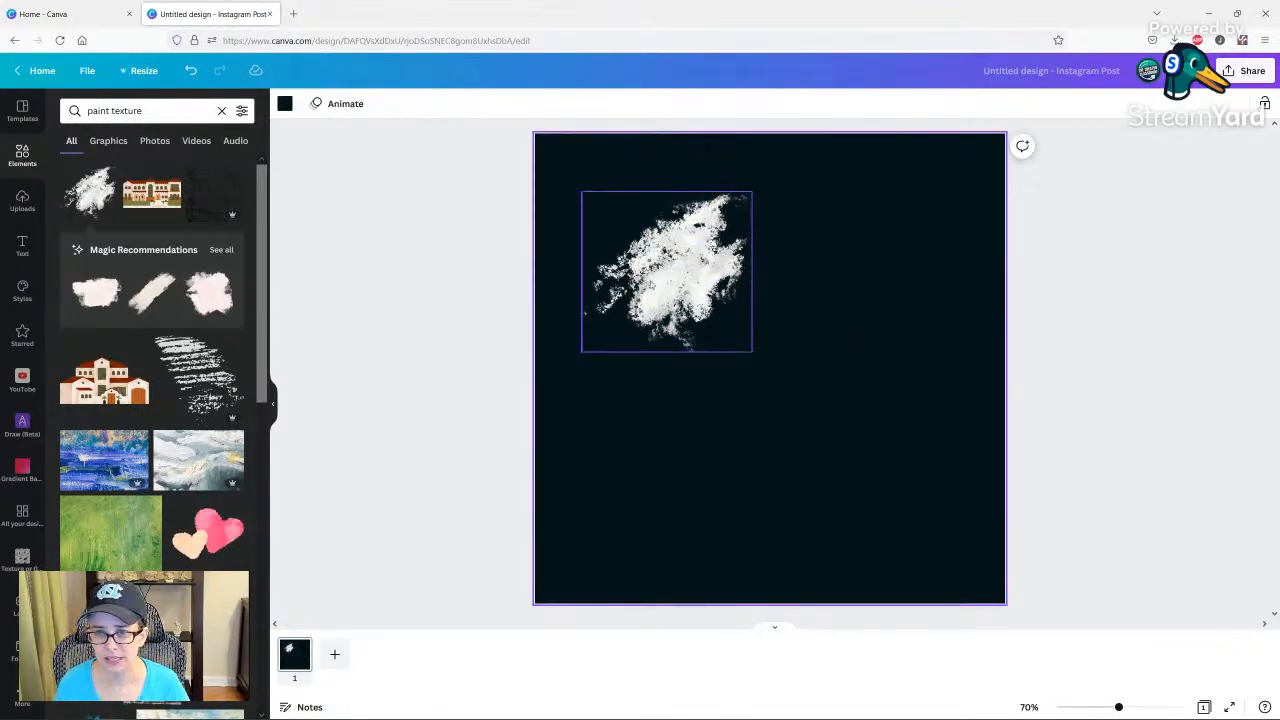
left_click_drag(667, 280, 574, 207)
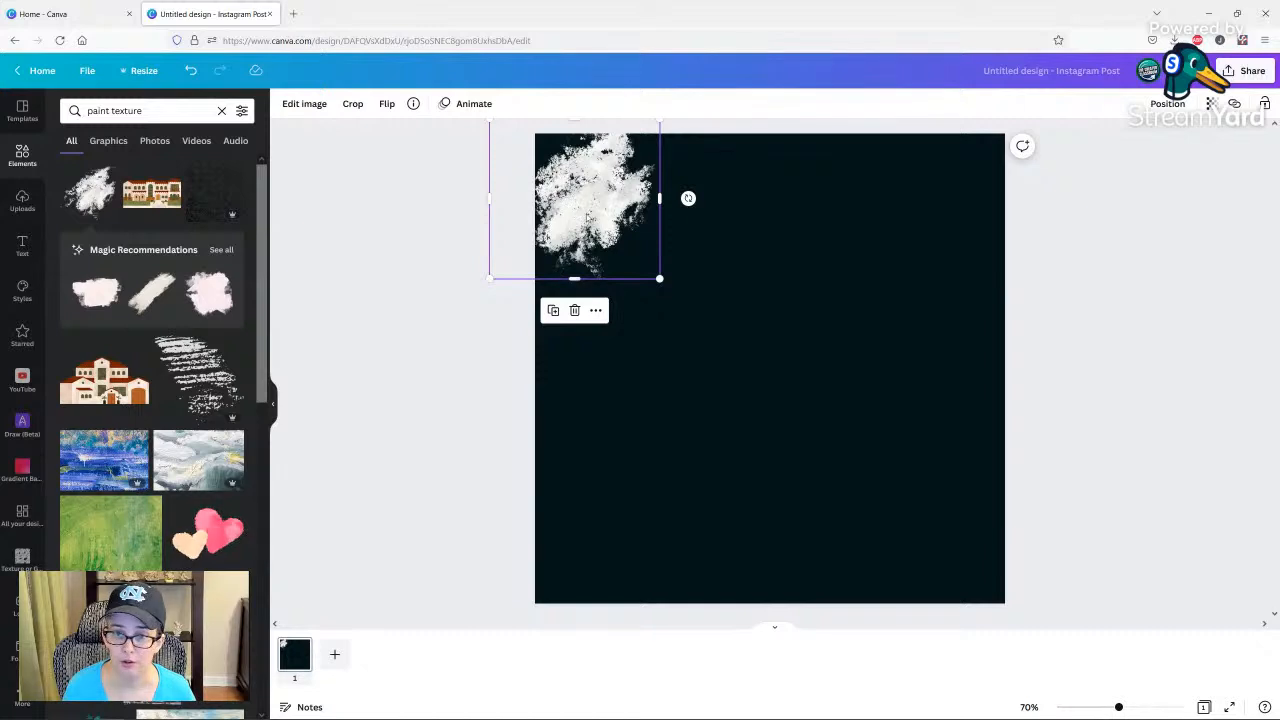
Duplicate the small paint texture four times to form an overlapping row of five along the page's top edge.
left_click(554, 312)
mouse_move(580, 212)
left_mouse_down()
mouse_move(753, 283)
mouse_move(681, 237)
mouse_move(701, 220)
mouse_move(679, 207)
left_mouse_up()
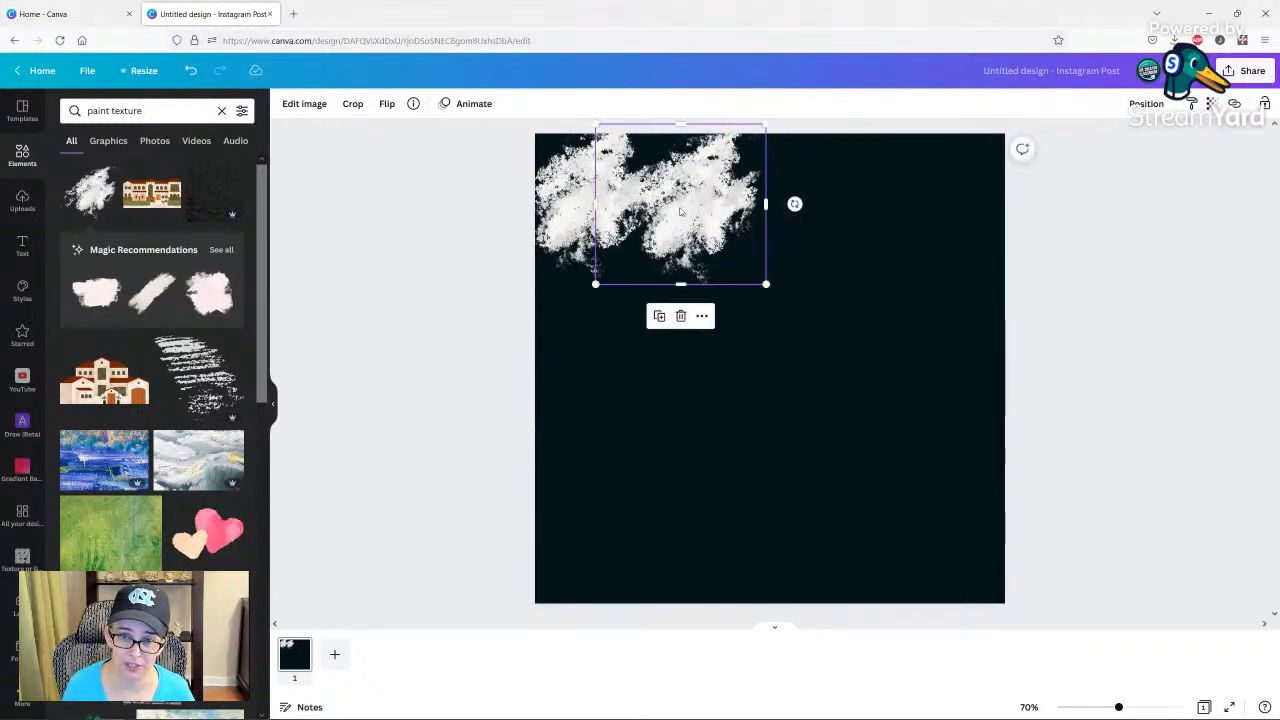
left_click(659, 317)
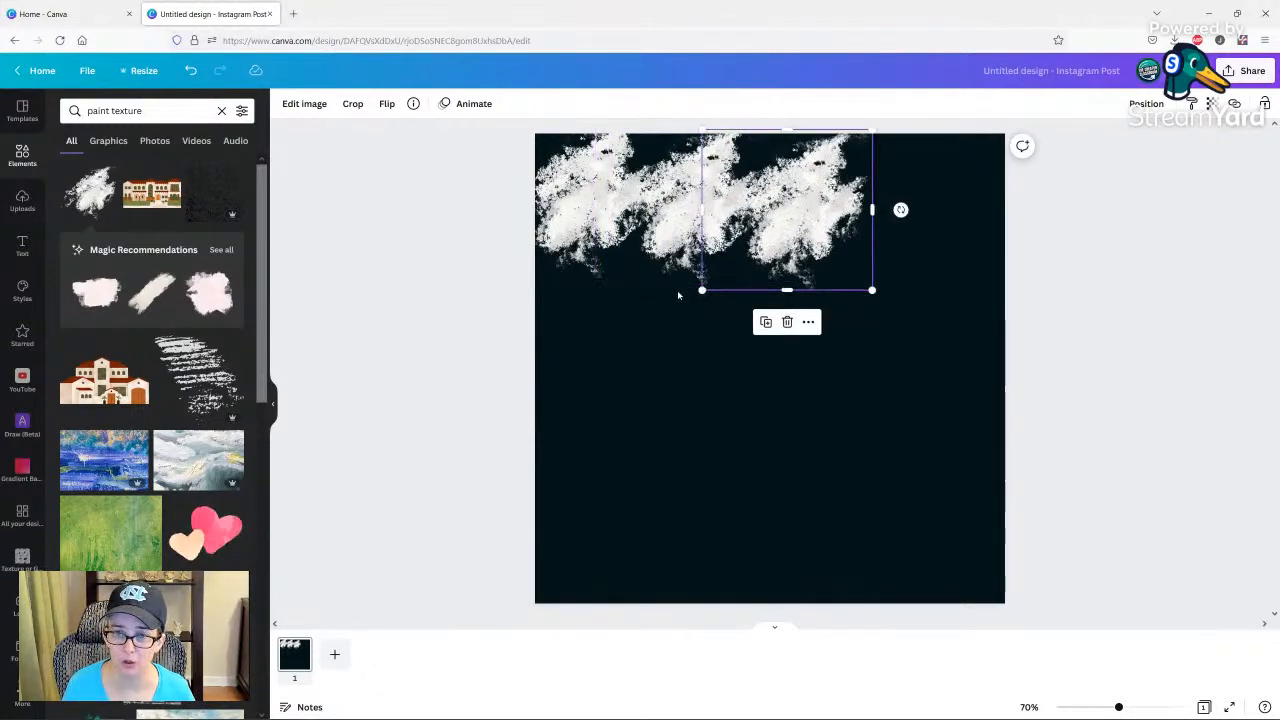
left_click(764, 327)
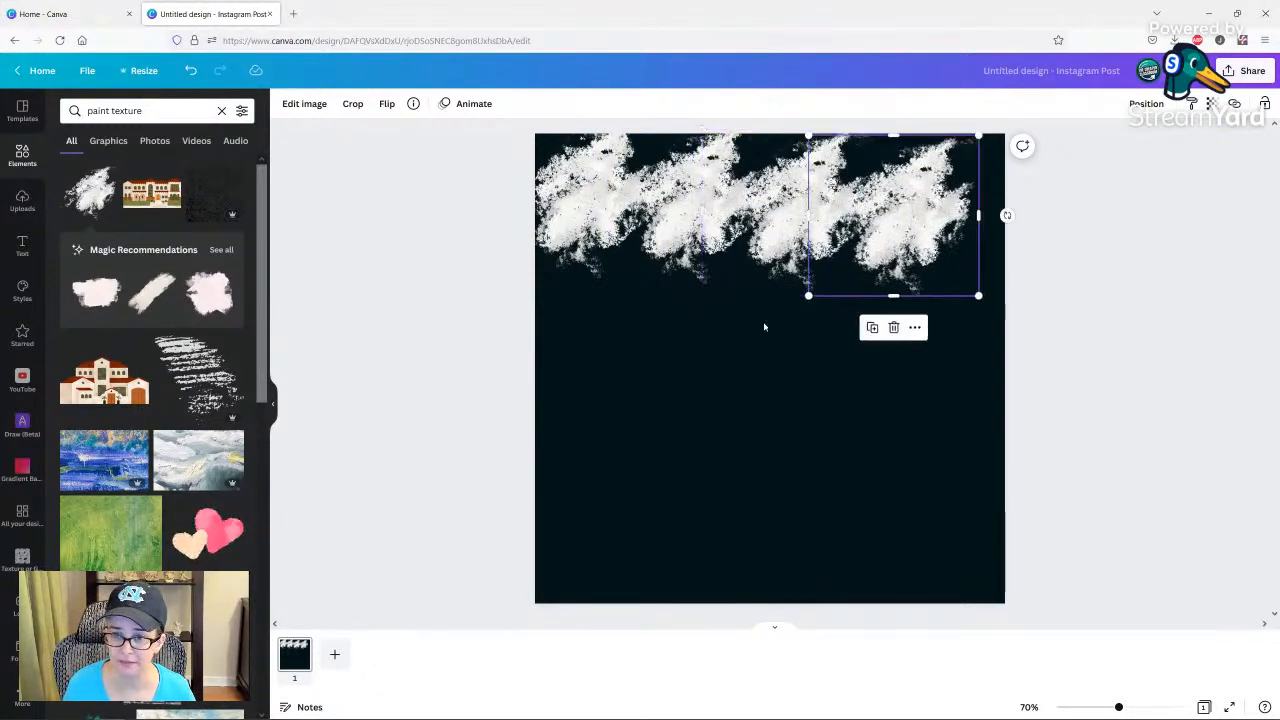
left_click(870, 333)
Rotate the second, third and fourth paint pieces of the top row to different angles to vary the pattern.
left_click(697, 189)
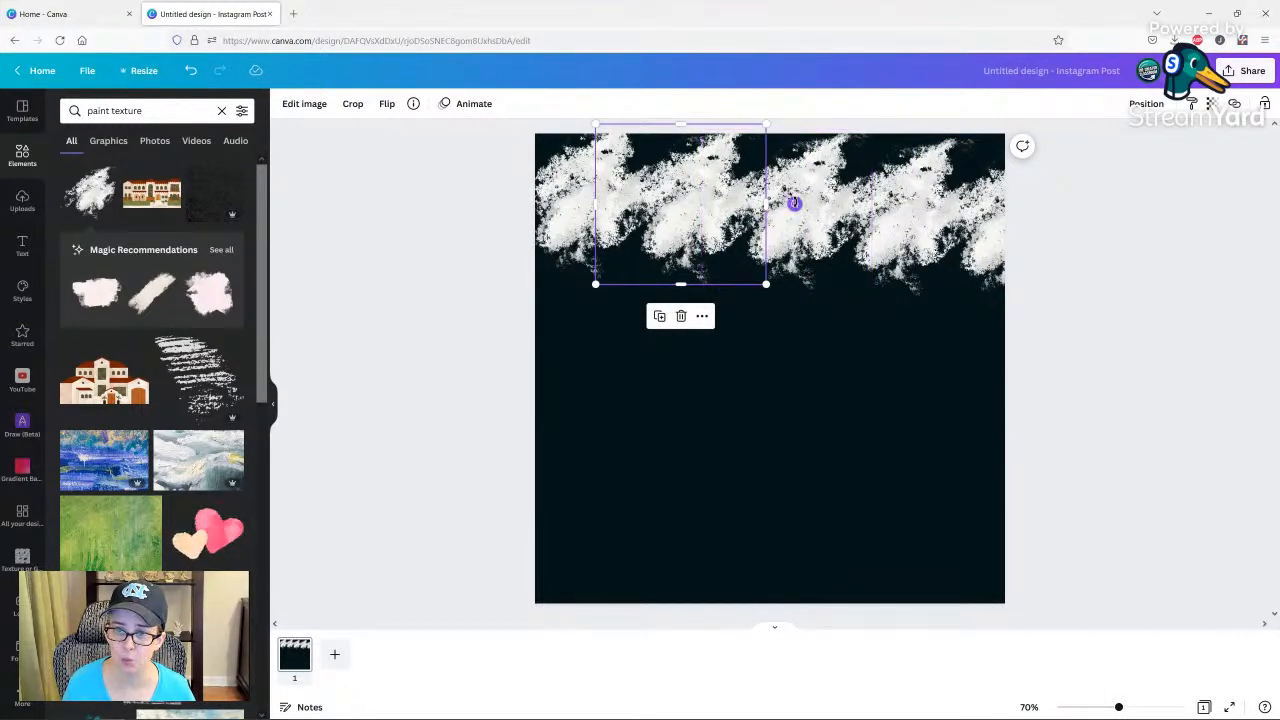
left_click_drag(794, 203, 741, 319)
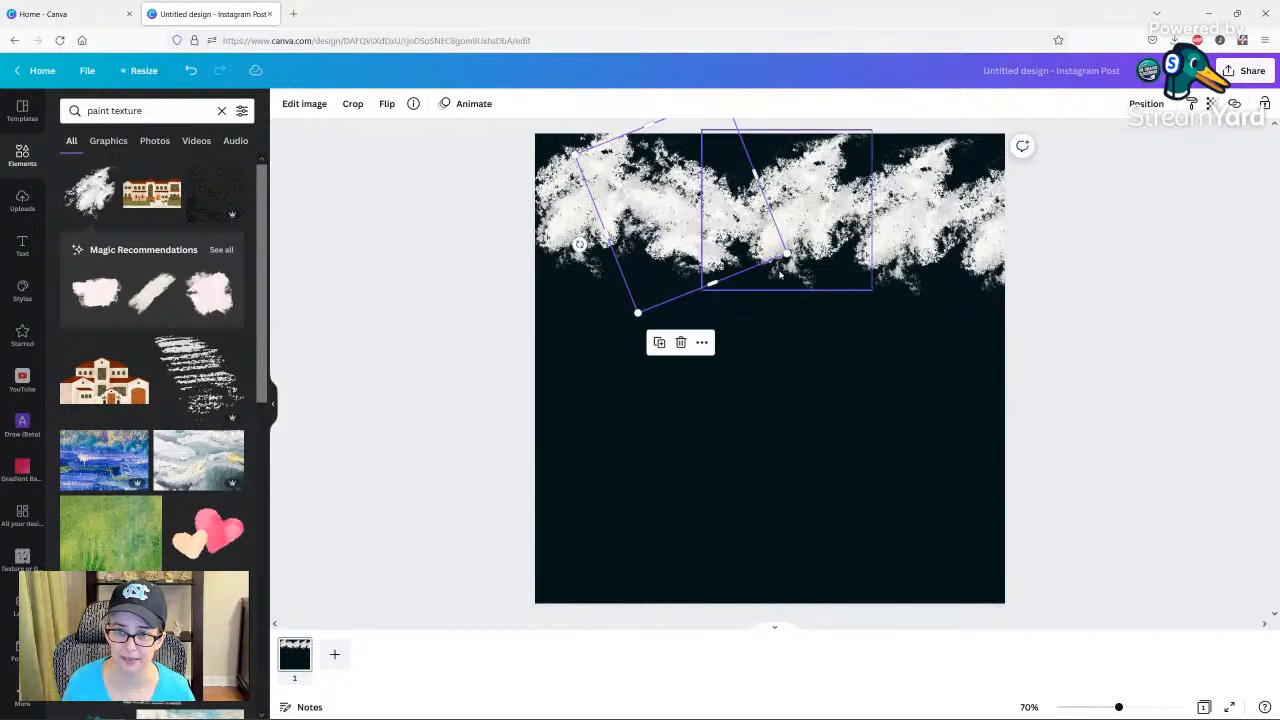
left_click(890, 214)
left_click(788, 216)
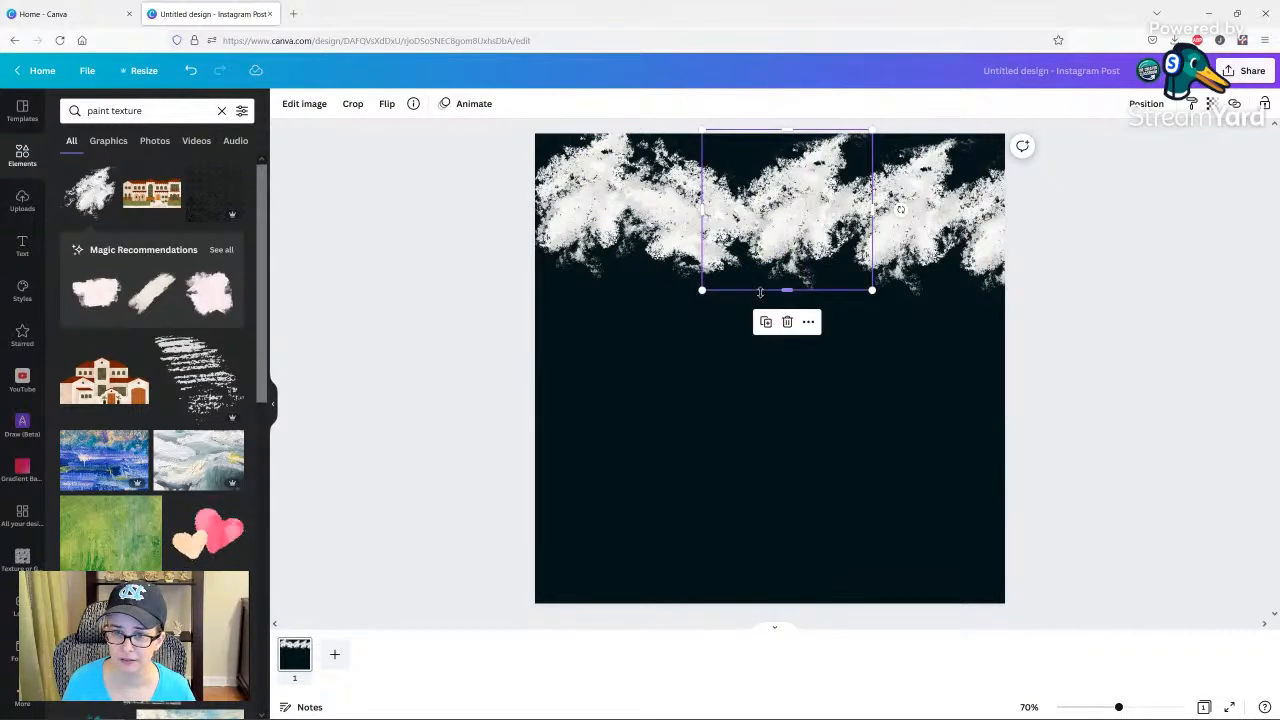
left_click_drag(900, 210, 864, 287)
left_click(938, 186)
left_click(906, 172)
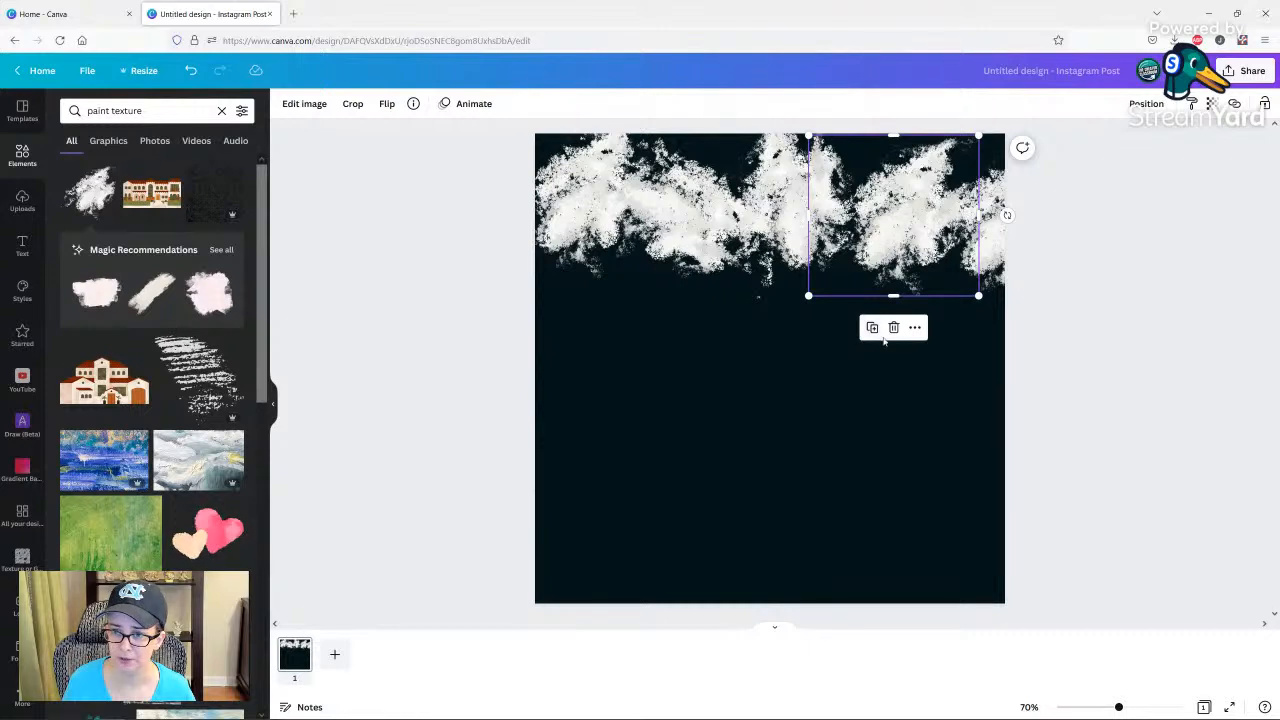
left_click_drag(1005, 213, 990, 275)
left_click(994, 281)
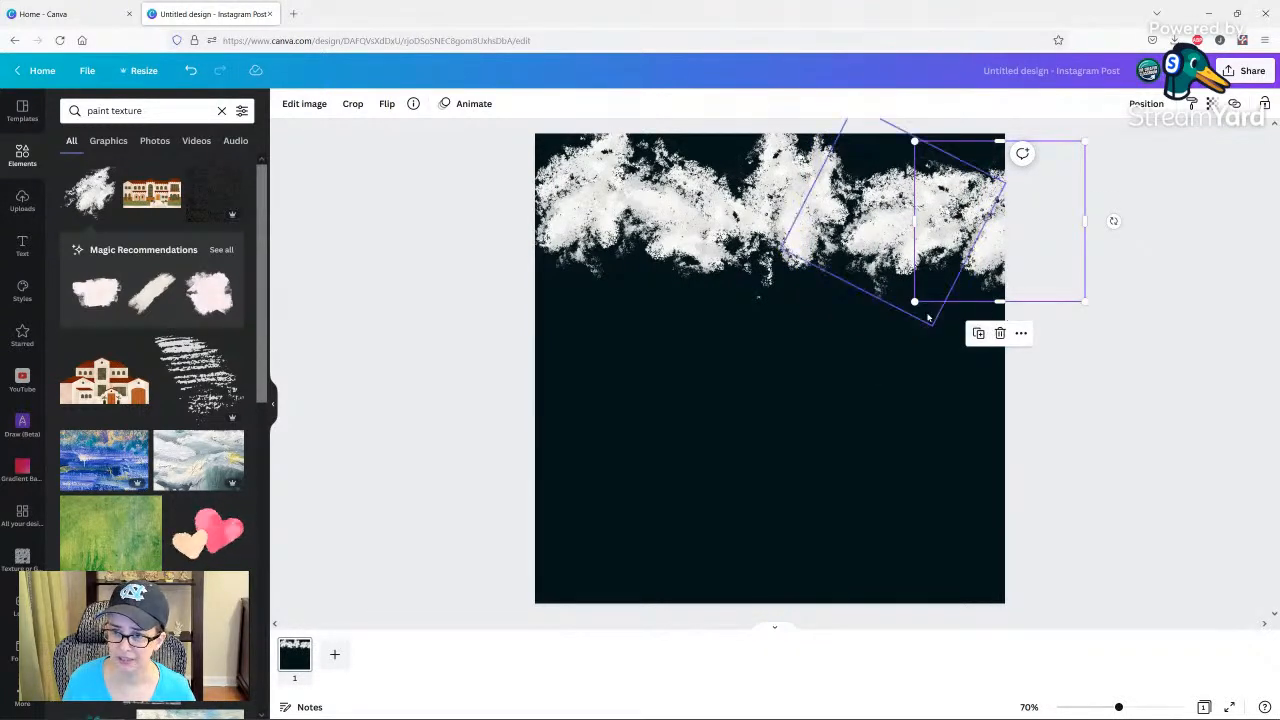
Enlarge the second paint piece of the top row and reposition it to overlap its neighbours.
left_click(691, 259)
left_click(702, 277)
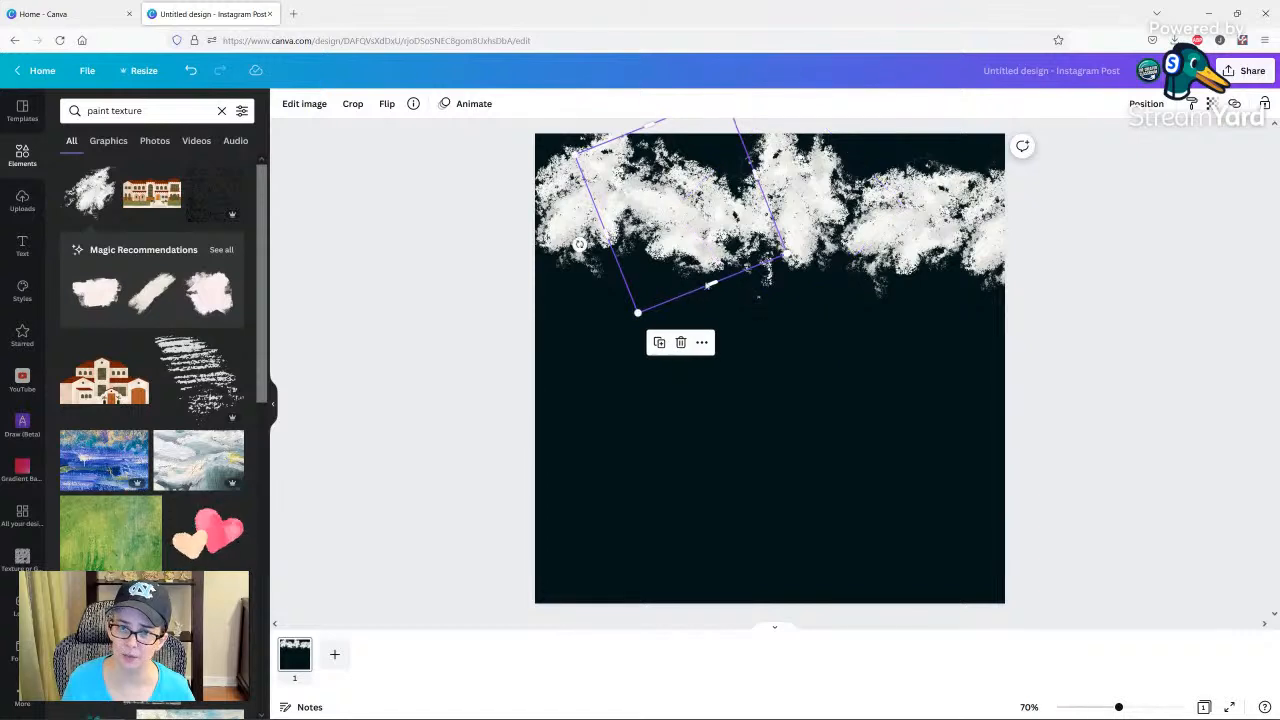
left_click_drag(636, 314, 617, 361)
left_click_drag(676, 277, 693, 247)
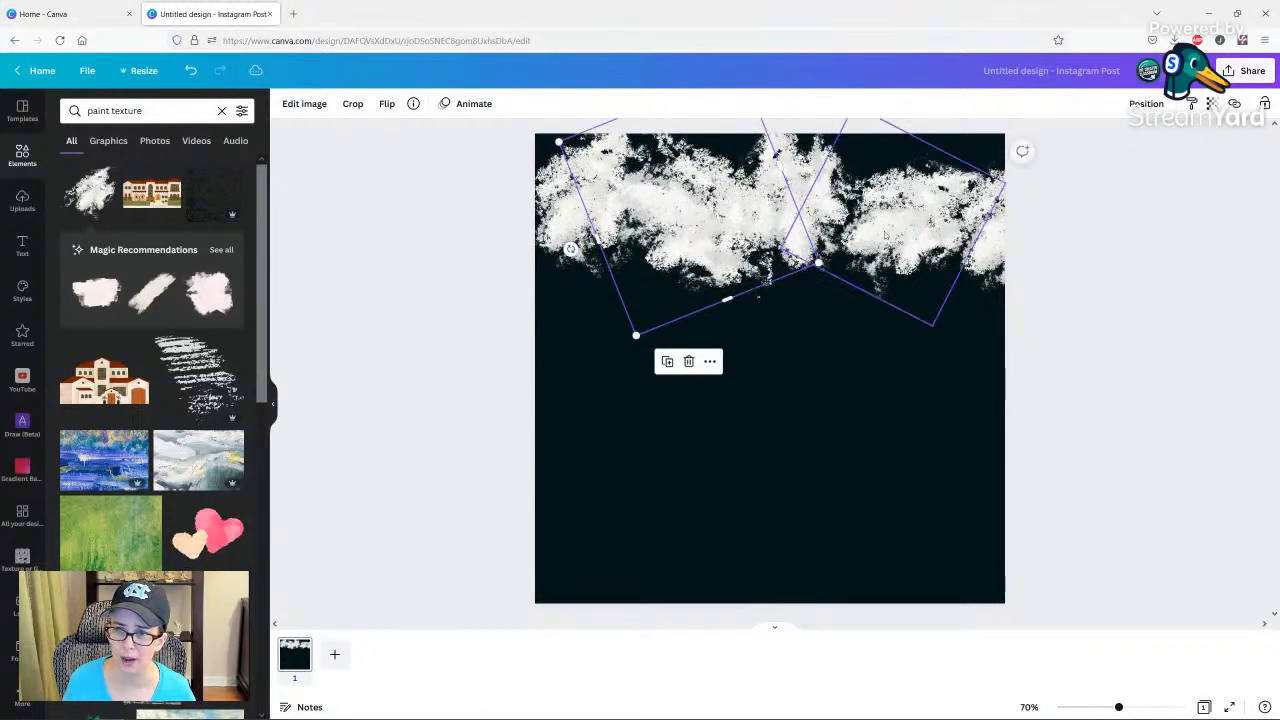
Enlarge the fourth paint piece of the top row and shift it up and left to close the gap beside it.
left_click(925, 312)
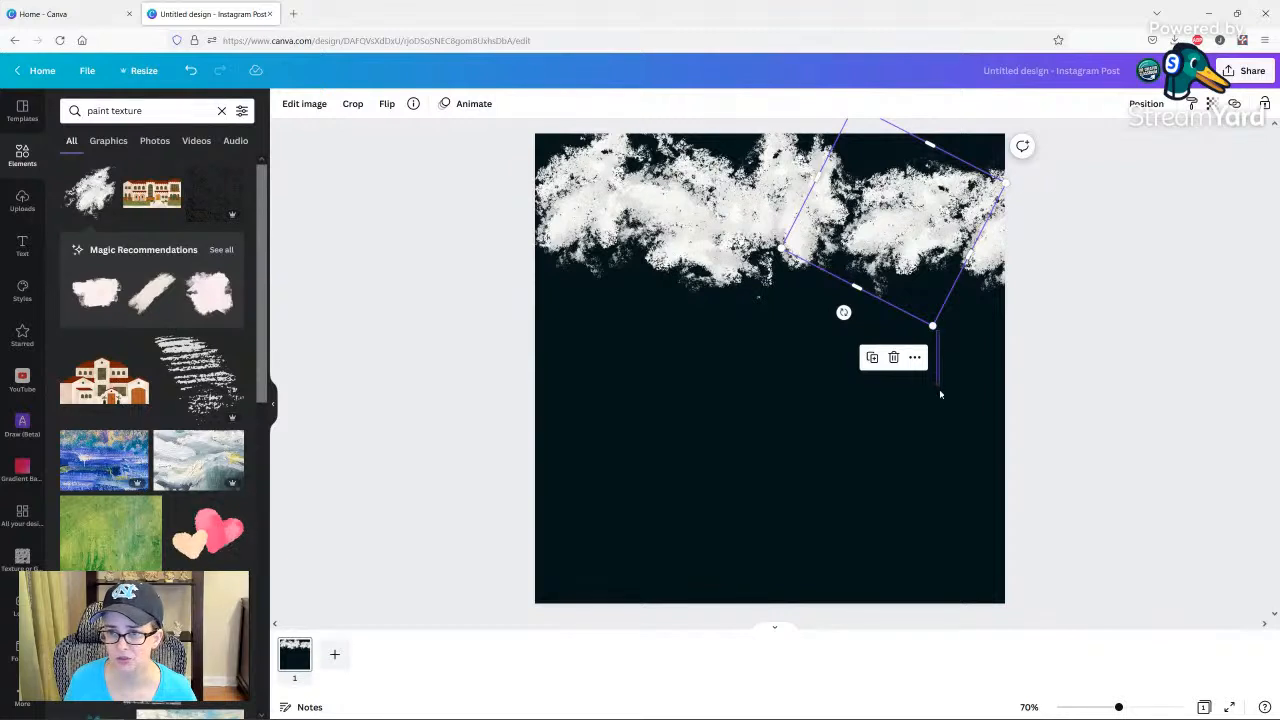
left_click_drag(940, 391, 940, 392)
left_click(930, 288)
left_click(897, 247)
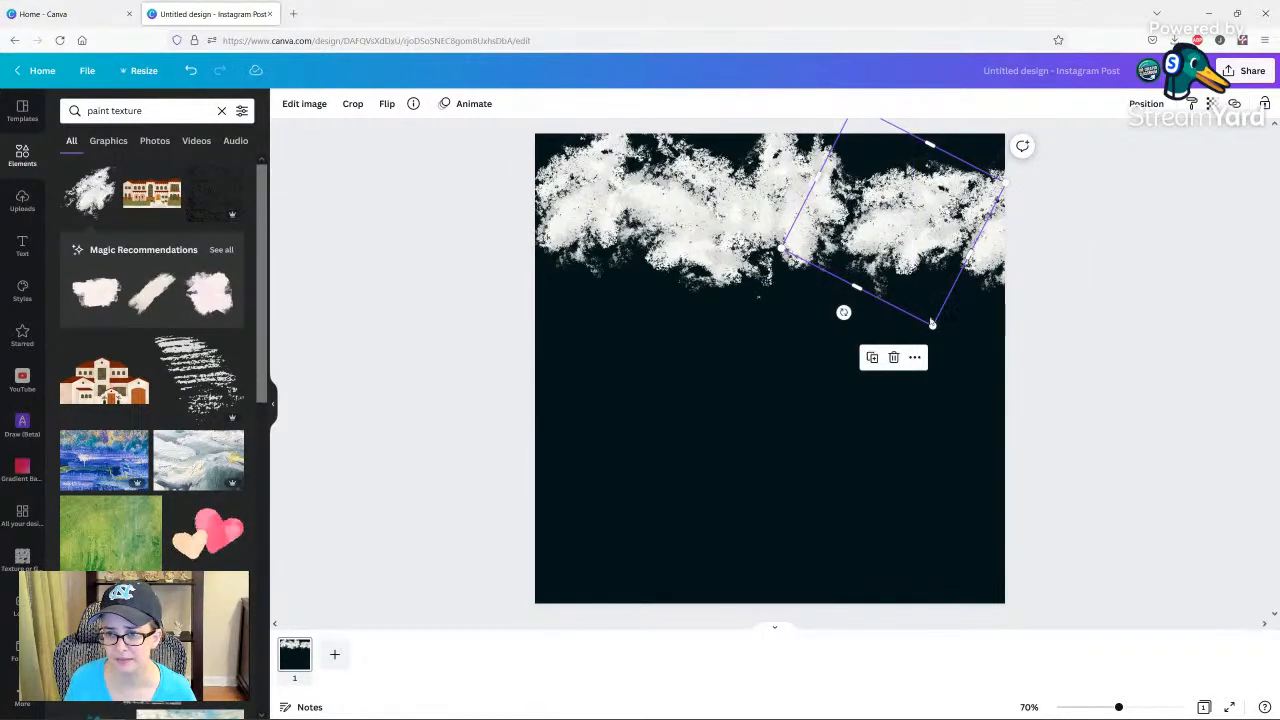
left_click_drag(932, 326, 949, 372)
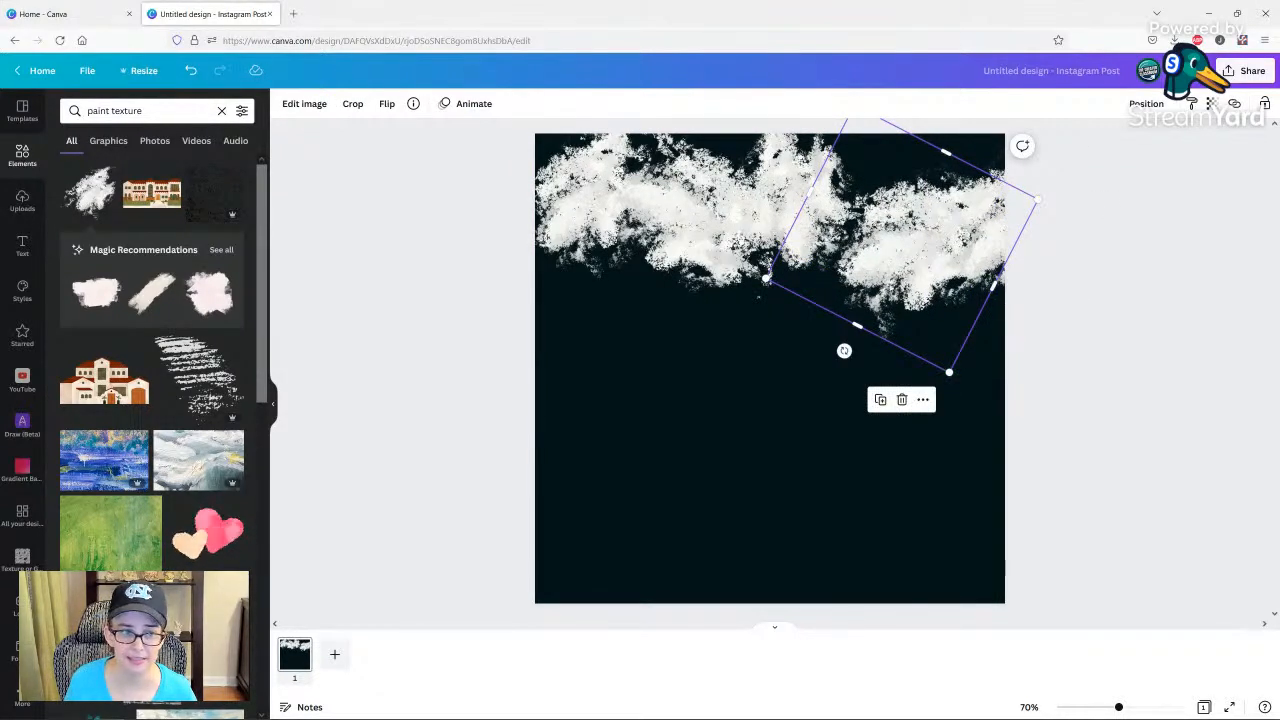
left_click_drag(905, 245, 879, 209)
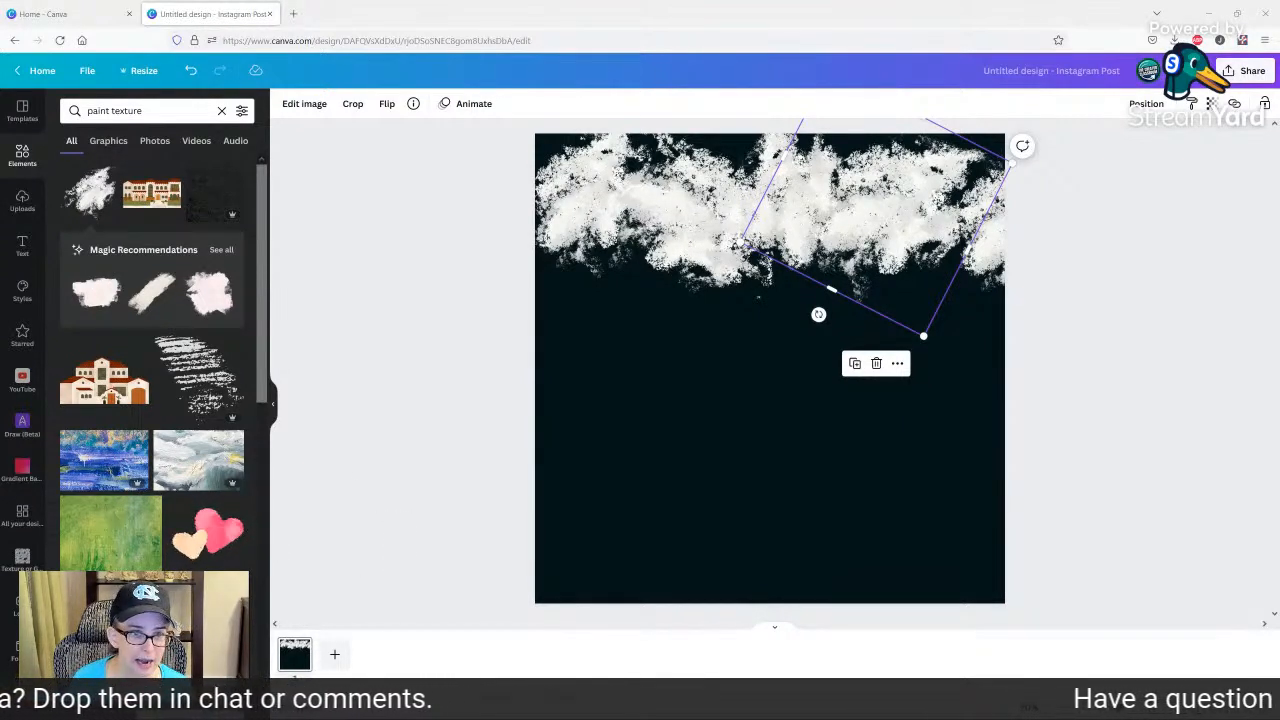
Duplicate the upper-left paint piece, rotate the copy diagonally and start a second overlapping row of copies below the first.
left_click(701, 350)
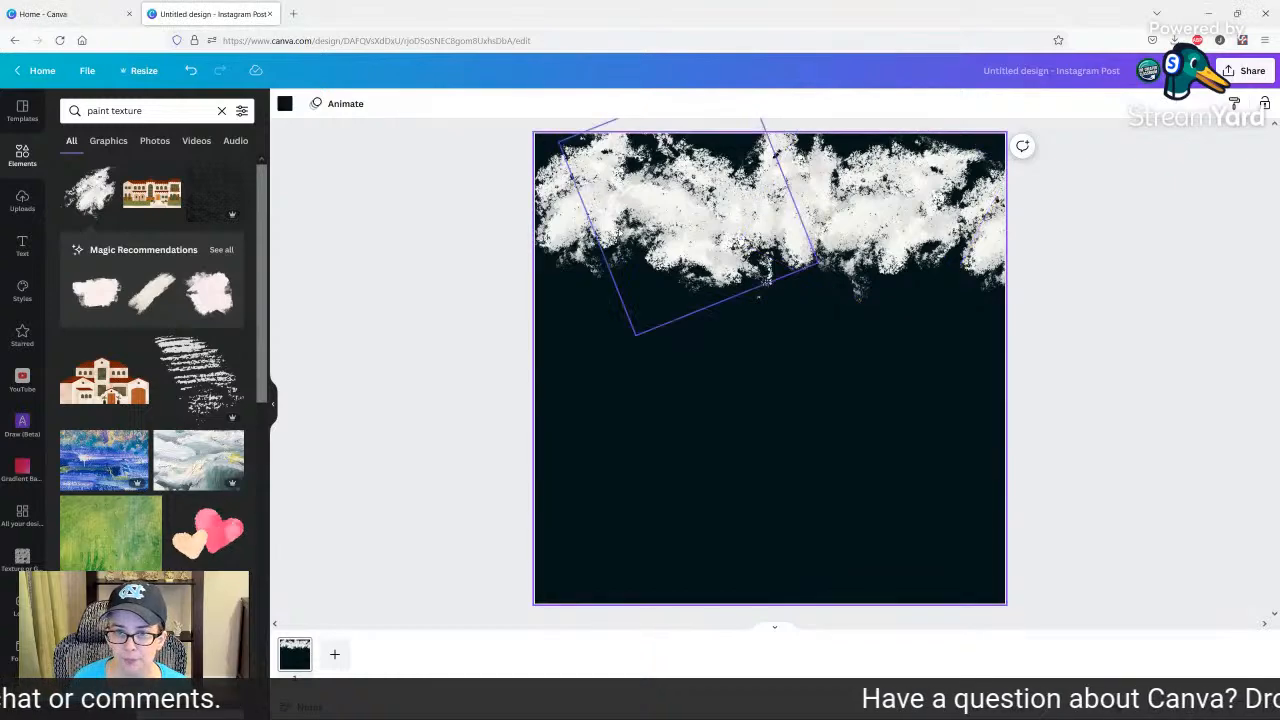
left_click(678, 225)
left_click(573, 222)
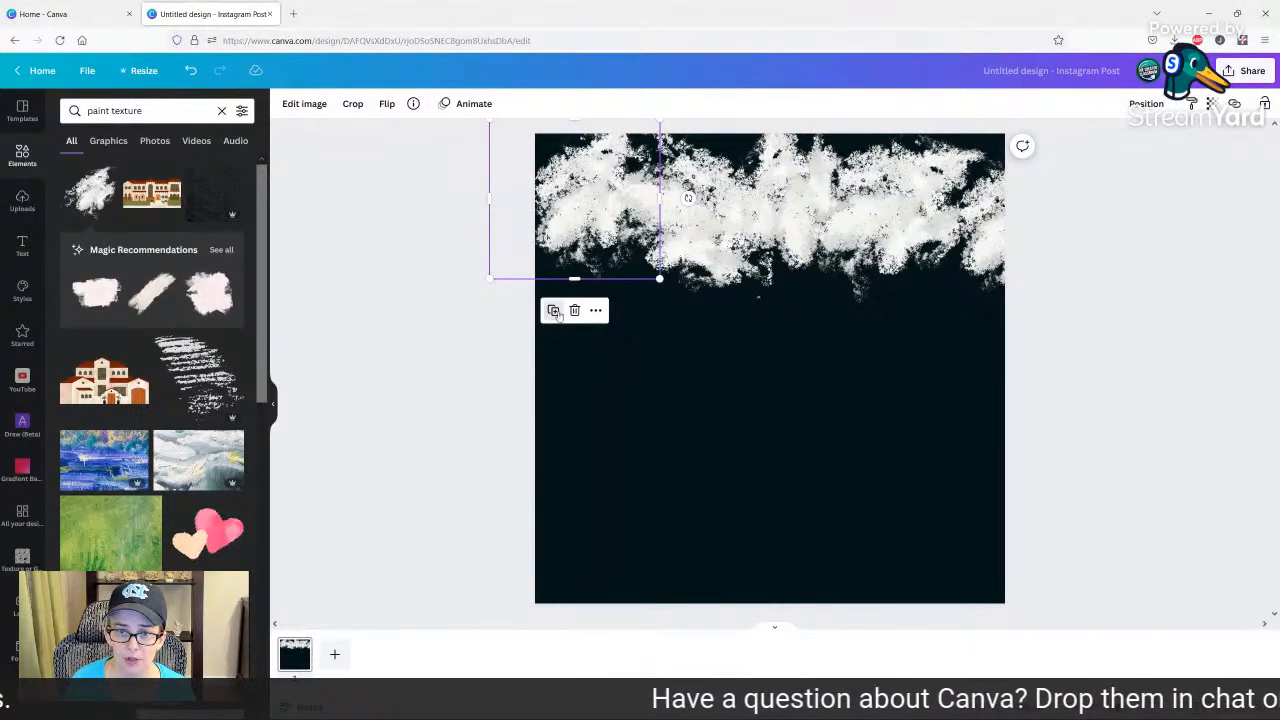
mouse_move(573, 222)
left_mouse_down()
mouse_move(564, 340)
mouse_move(564, 305)
left_mouse_up()
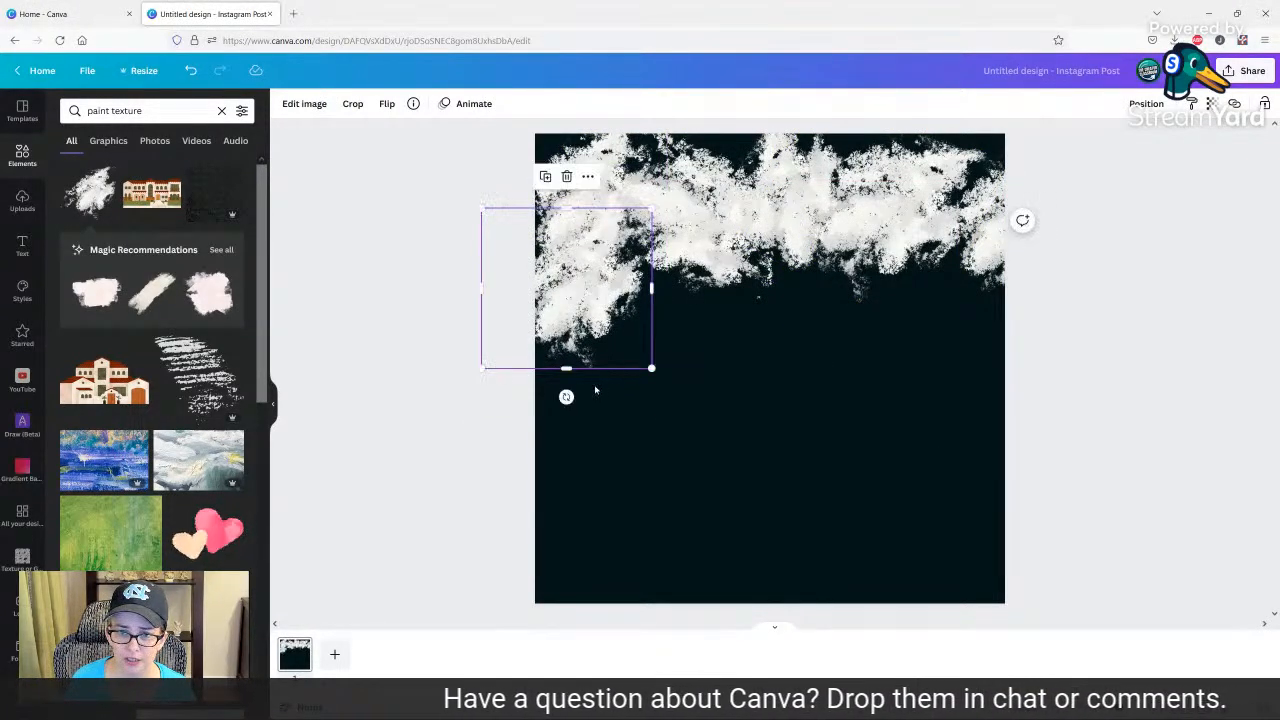
mouse_move(566, 394)
left_mouse_down()
mouse_move(580, 400)
mouse_move(634, 341)
left_mouse_up()
mouse_move(588, 295)
left_mouse_down()
mouse_move(632, 308)
mouse_move(525, 331)
mouse_move(522, 219)
mouse_move(520, 232)
mouse_move(693, 224)
left_mouse_up()
left_click(589, 147)
left_click(522, 153)
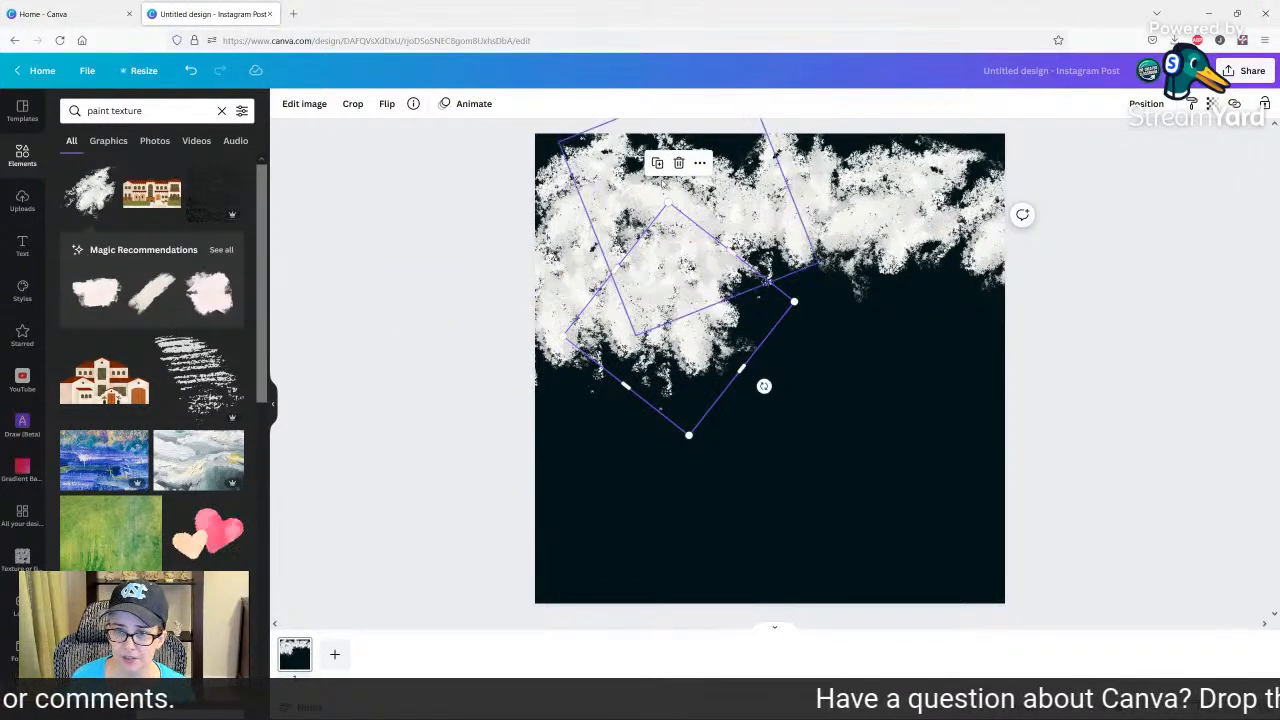
Duplicate the diagonal paint piece repeatedly toward the page's right edge to complete the second row.
left_click(657, 162)
left_click_drag(798, 303, 745, 302)
left_click(740, 171)
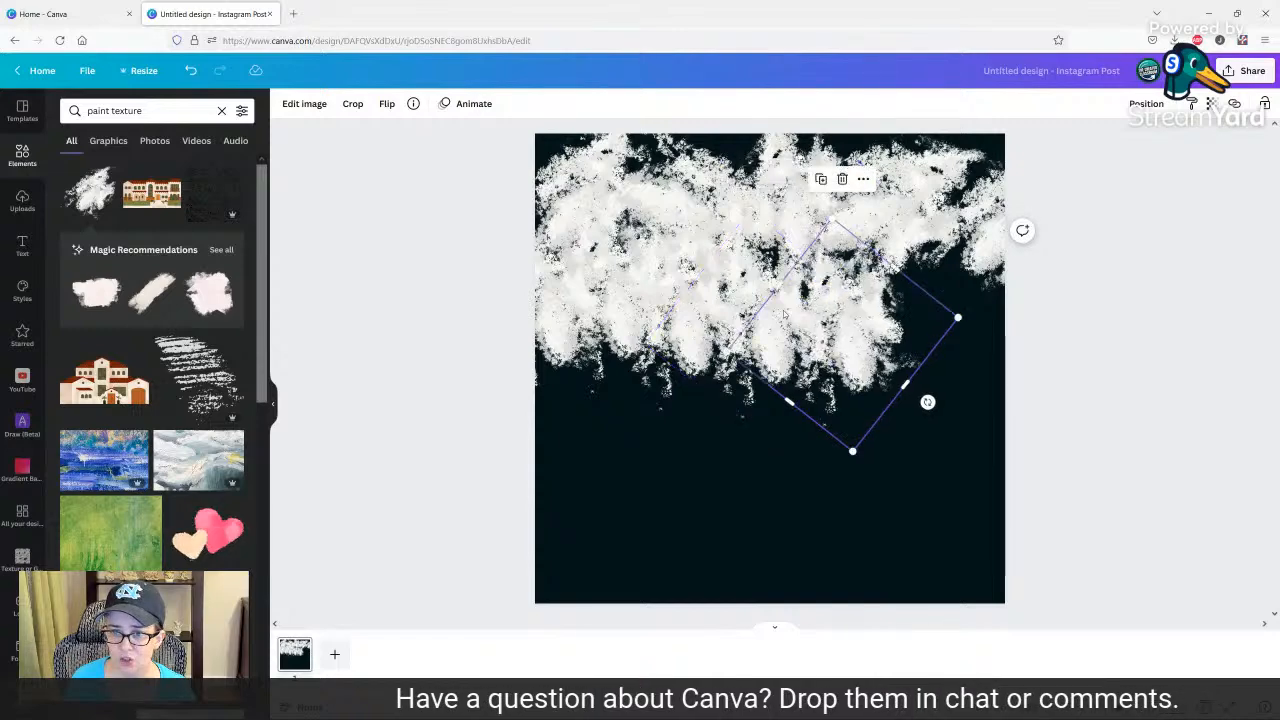
left_click(826, 183)
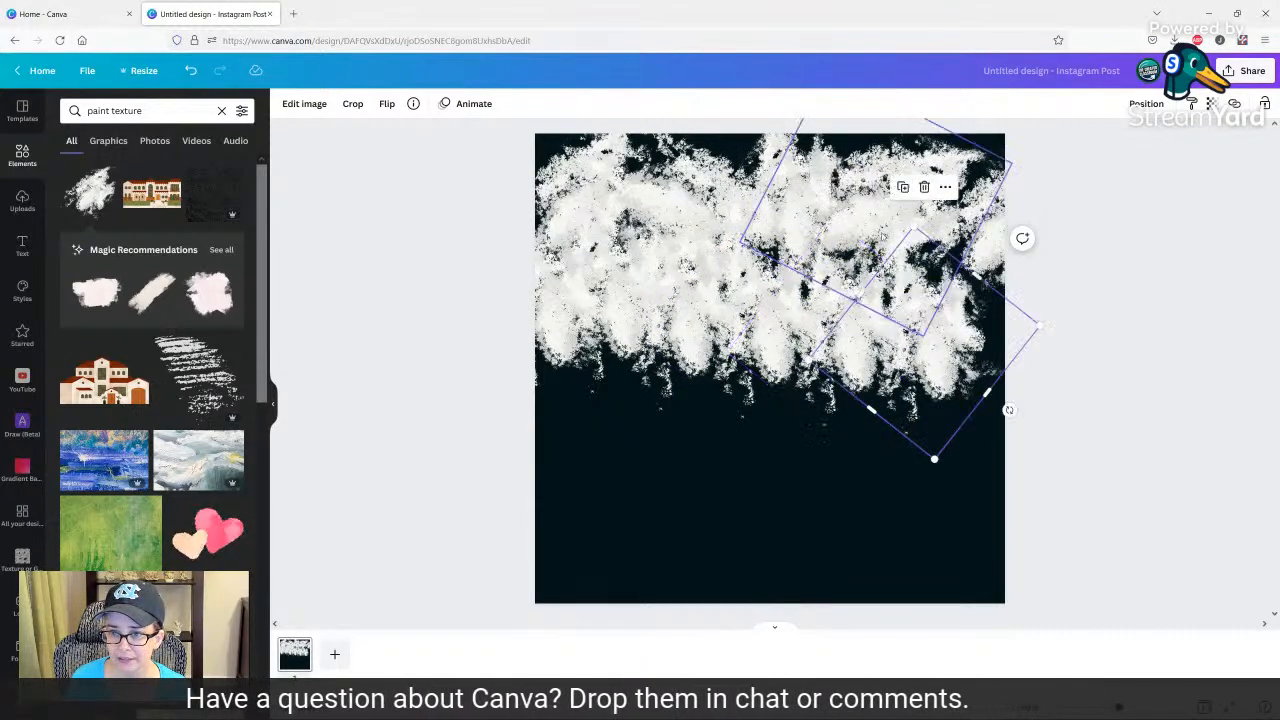
left_click(905, 188)
Flip two neighbouring paint pieces near the middle of the second row to break up the repetition.
left_click_drag(928, 230, 680, 254)
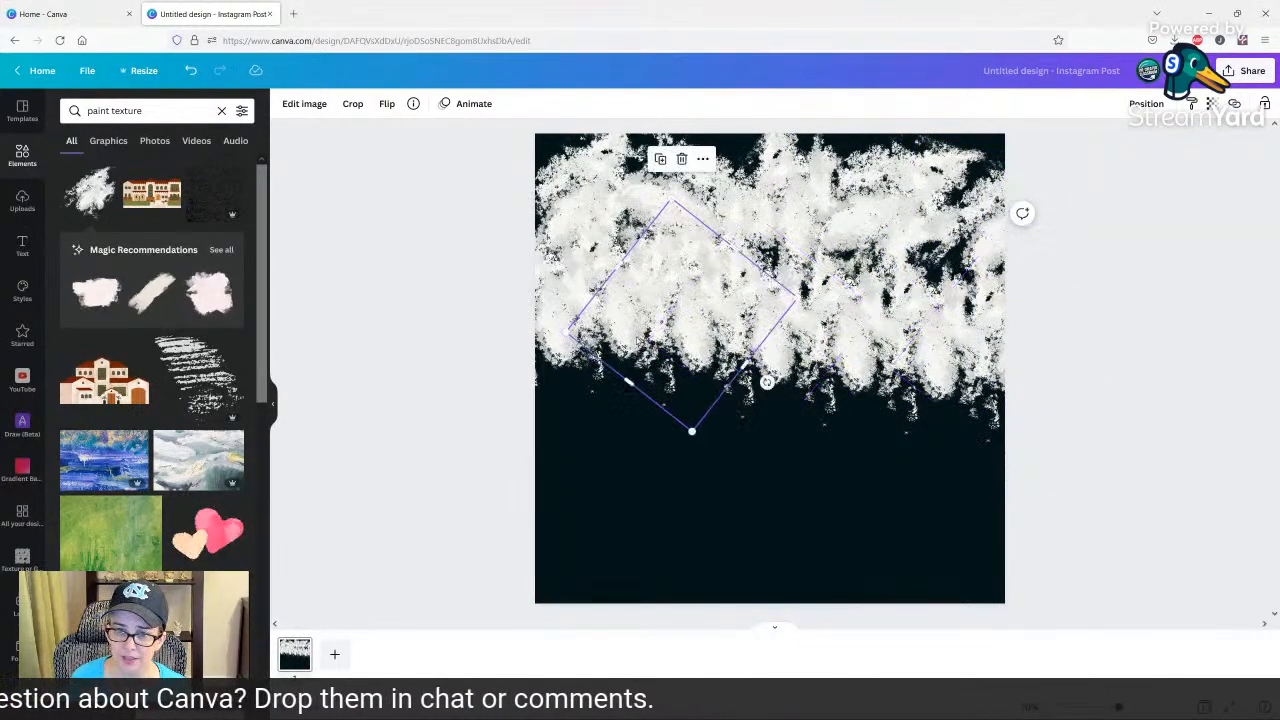
left_click(384, 110)
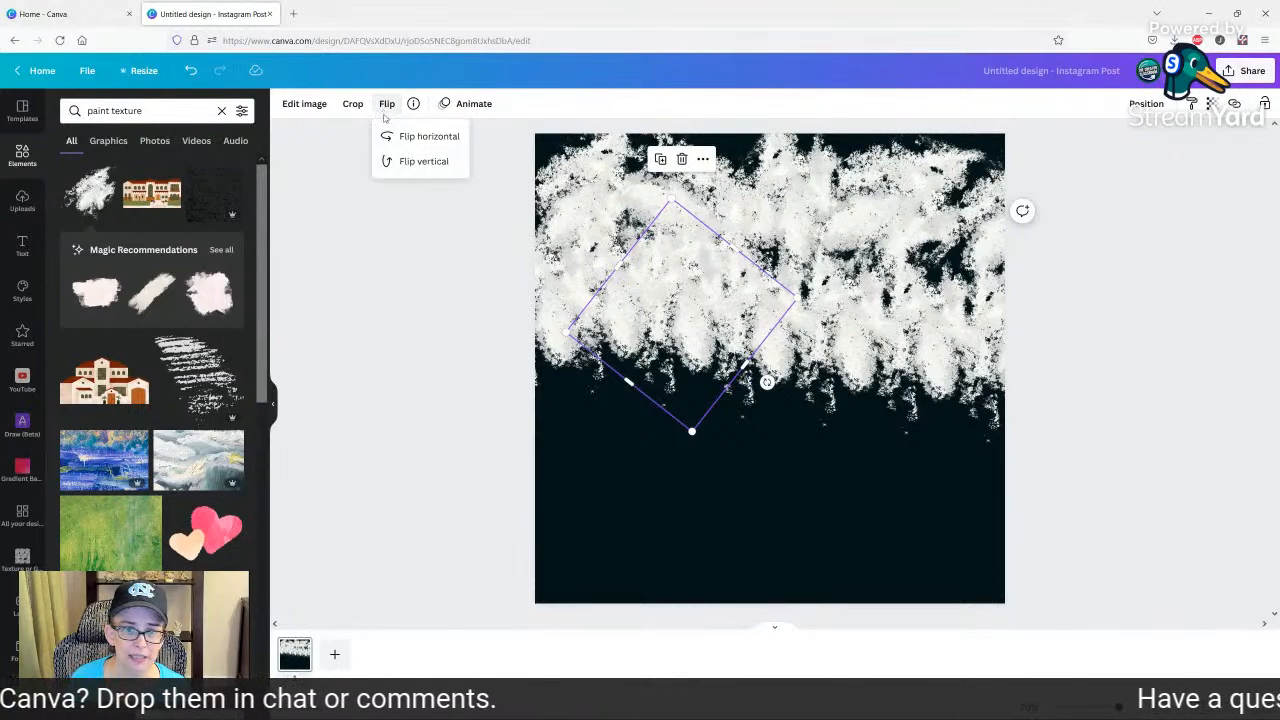
left_click(756, 388)
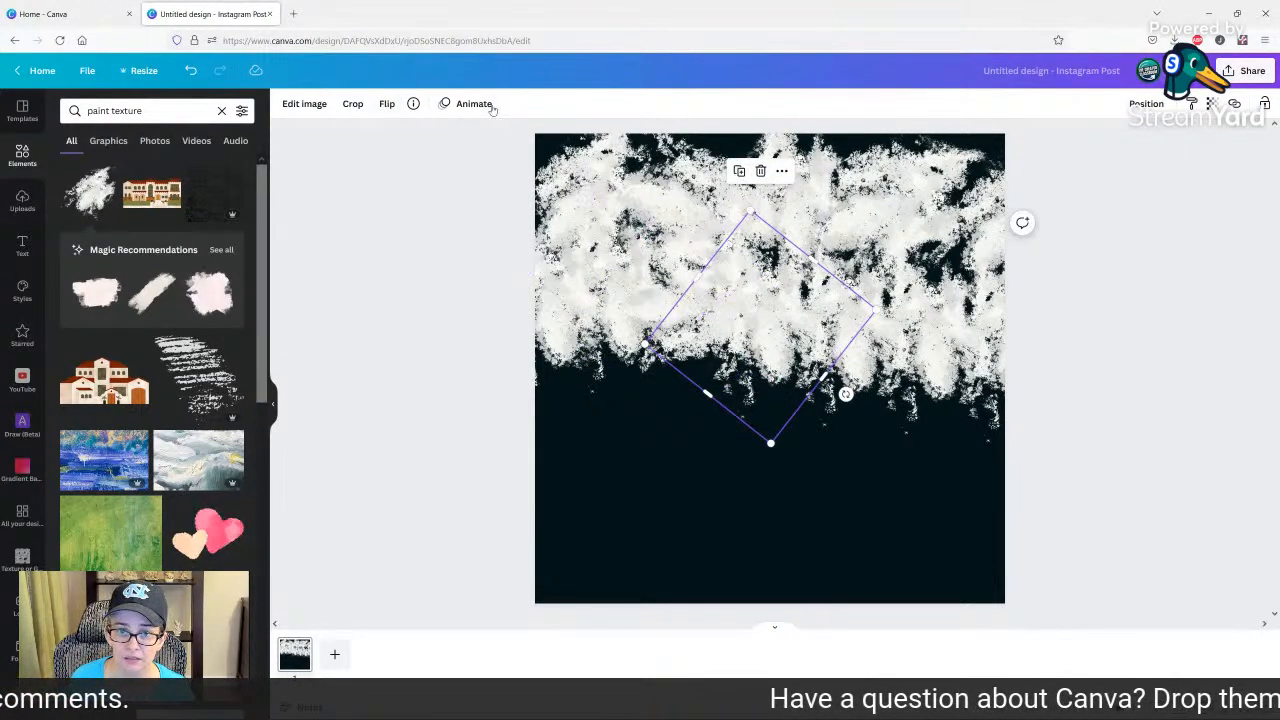
left_click(380, 104)
left_click(412, 140)
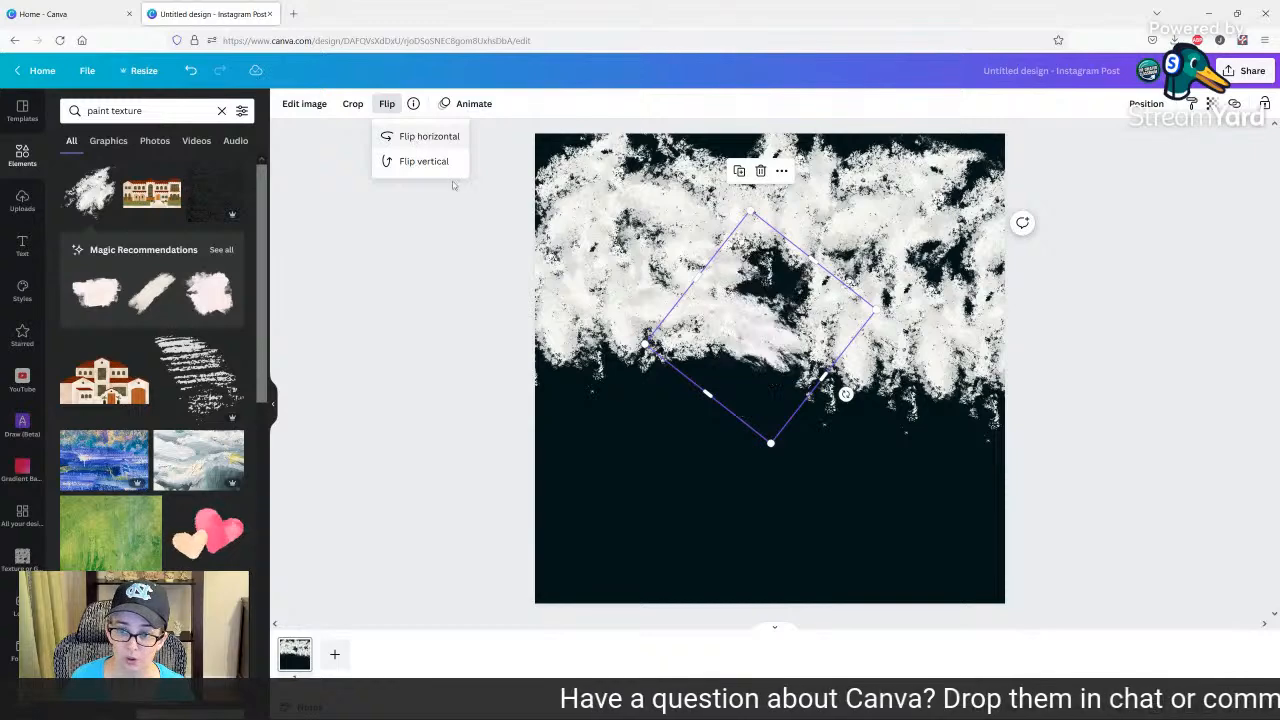
left_click(775, 345)
left_click_drag(823, 406, 741, 398)
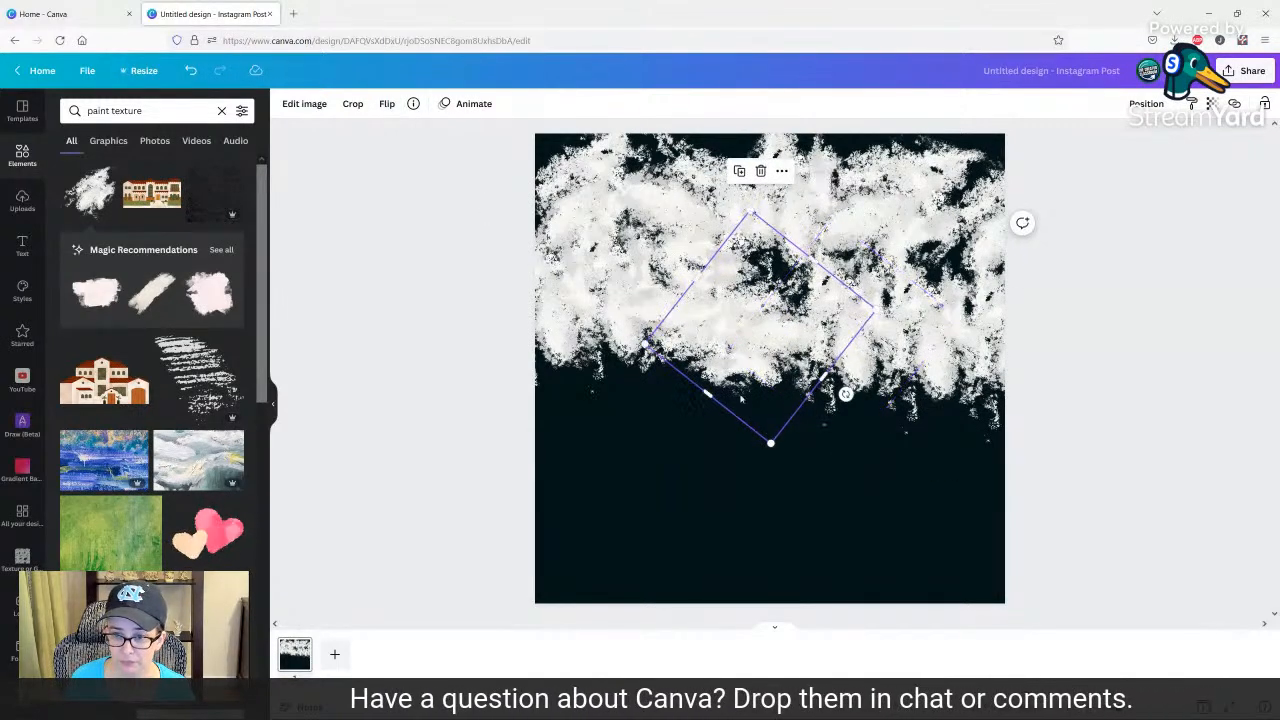
Rotate the flipped middle piece and another piece near the right edge of the second row, nudging both to fill gaps.
mouse_move(845, 394)
left_mouse_down()
mouse_move(885, 342)
mouse_move(870, 327)
left_mouse_up()
left_click_drag(734, 373, 743, 354)
left_click(820, 383)
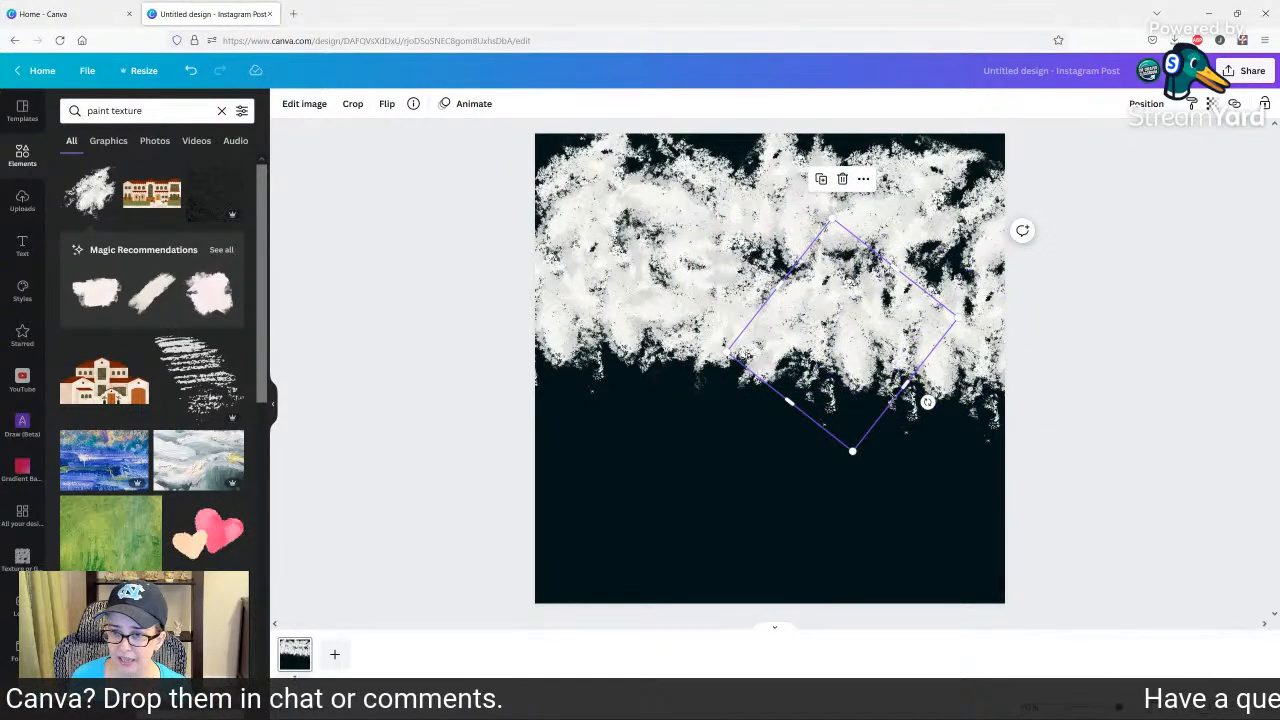
mouse_move(893, 407)
left_mouse_down()
mouse_move(975, 414)
mouse_move(880, 455)
mouse_move(930, 465)
mouse_move(975, 430)
mouse_move(954, 446)
left_mouse_up()
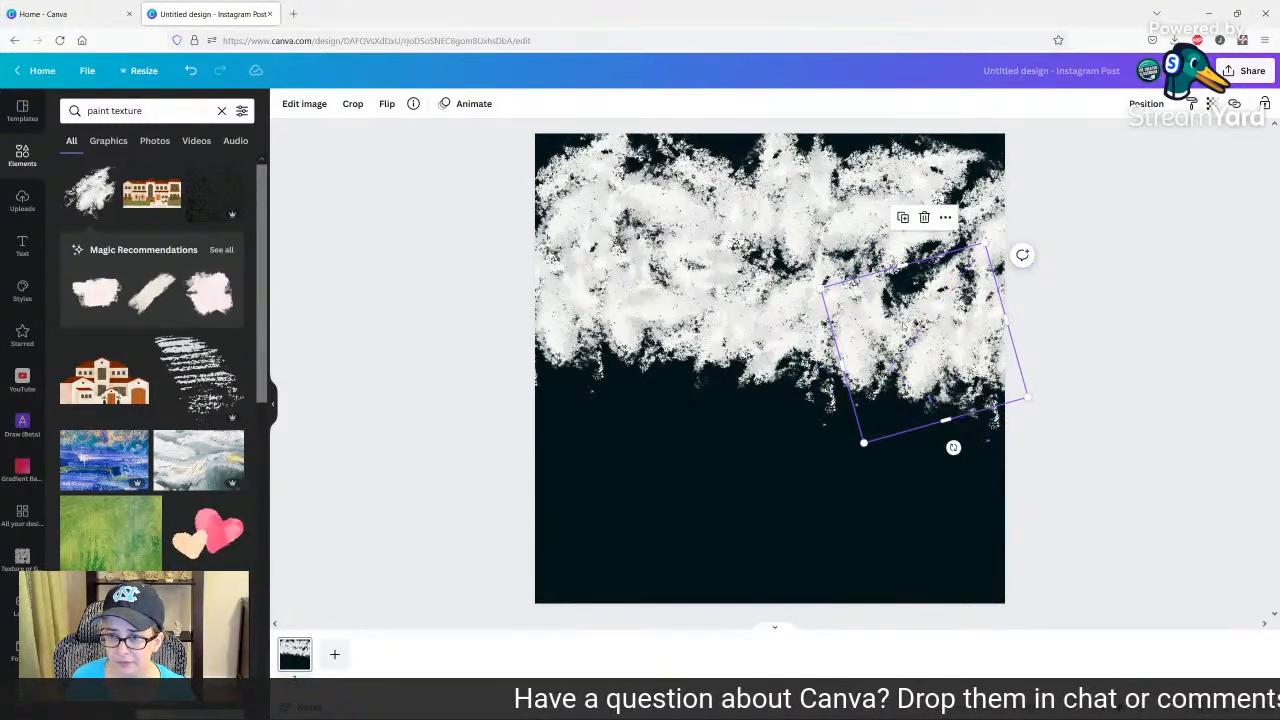
left_click_drag(905, 324, 903, 303)
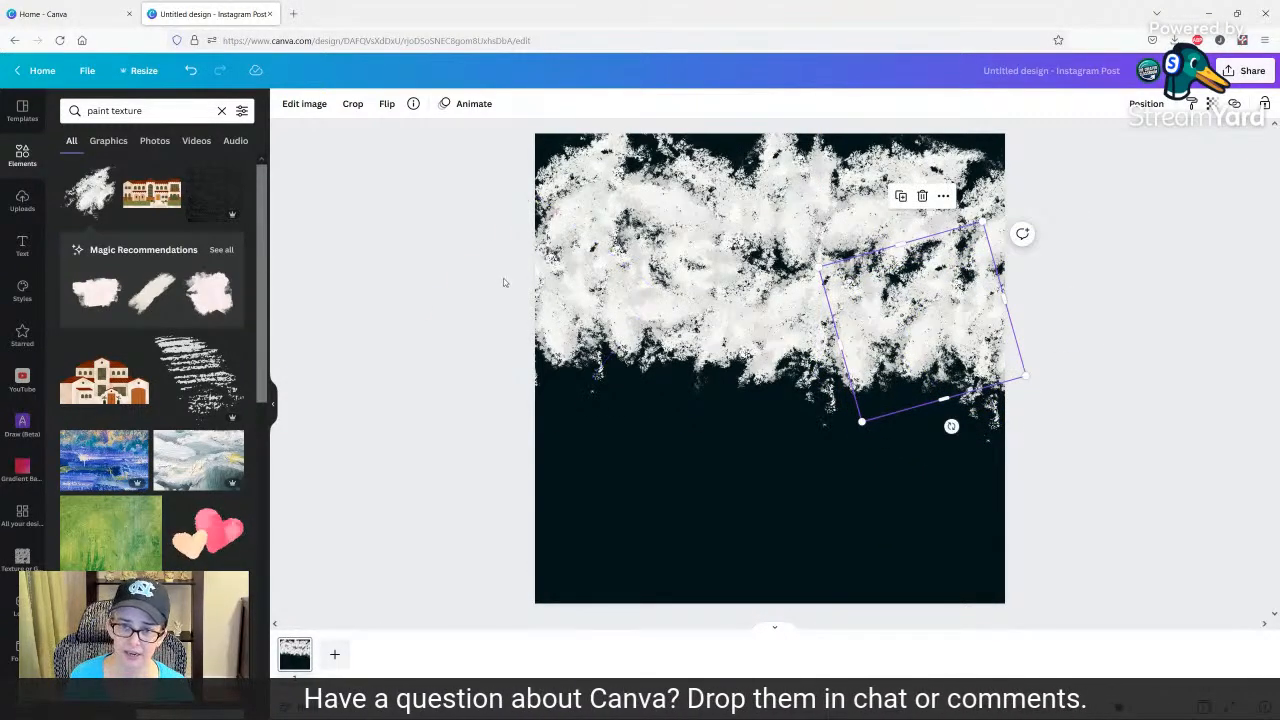
Select all the paint pieces, duplicate them together and move the copy down to cover the page's lower half.
left_click(424, 289)
left_click_drag(406, 290, 635, 305)
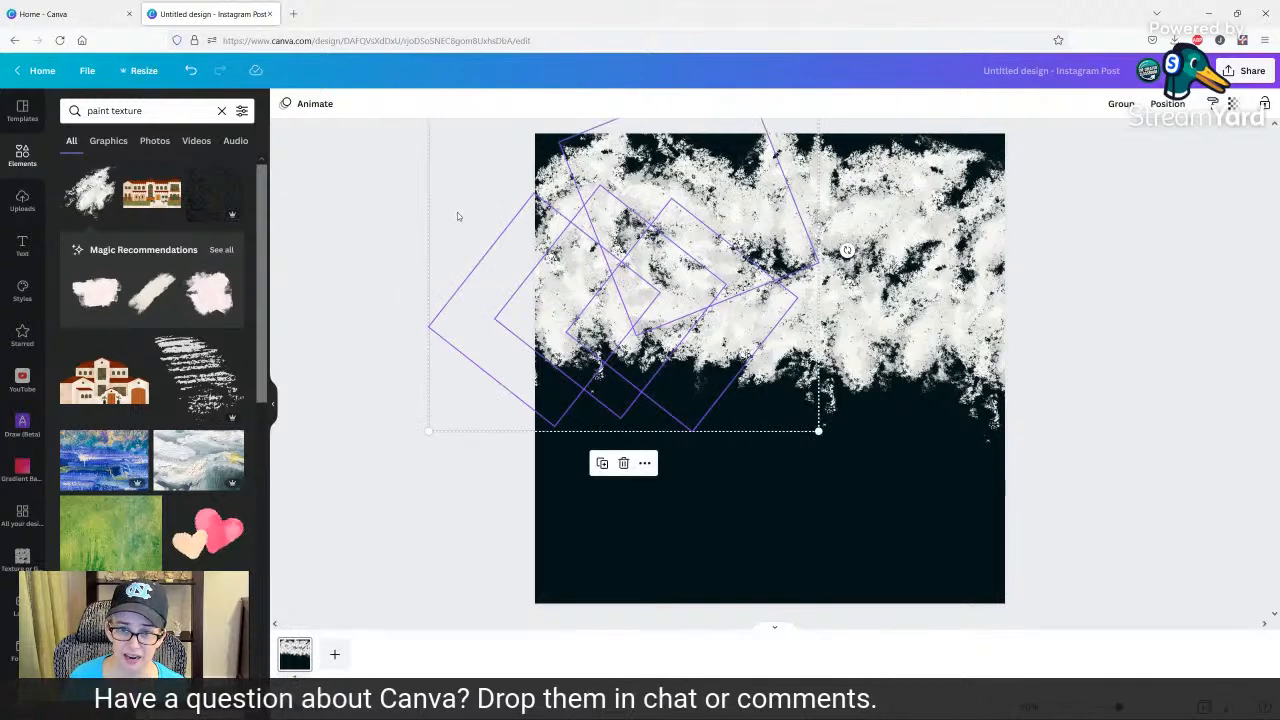
left_click(438, 200)
left_click_drag(412, 173, 1124, 393)
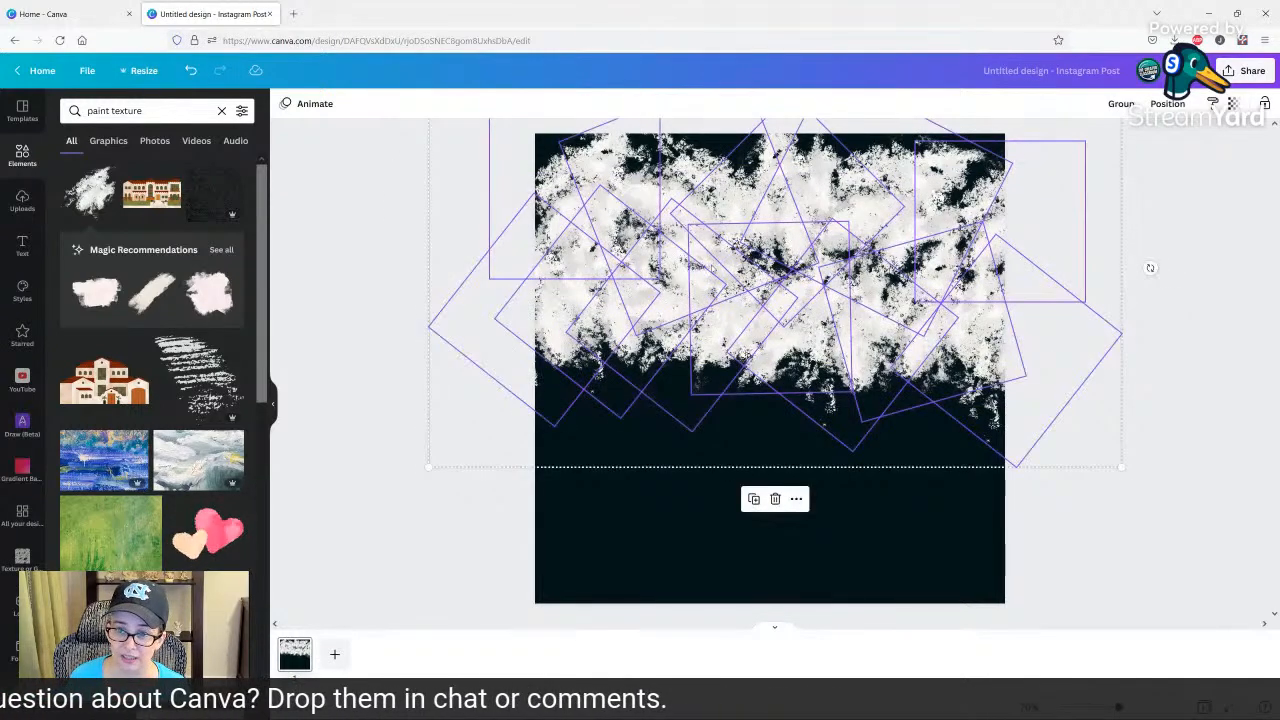
right_click(716, 265)
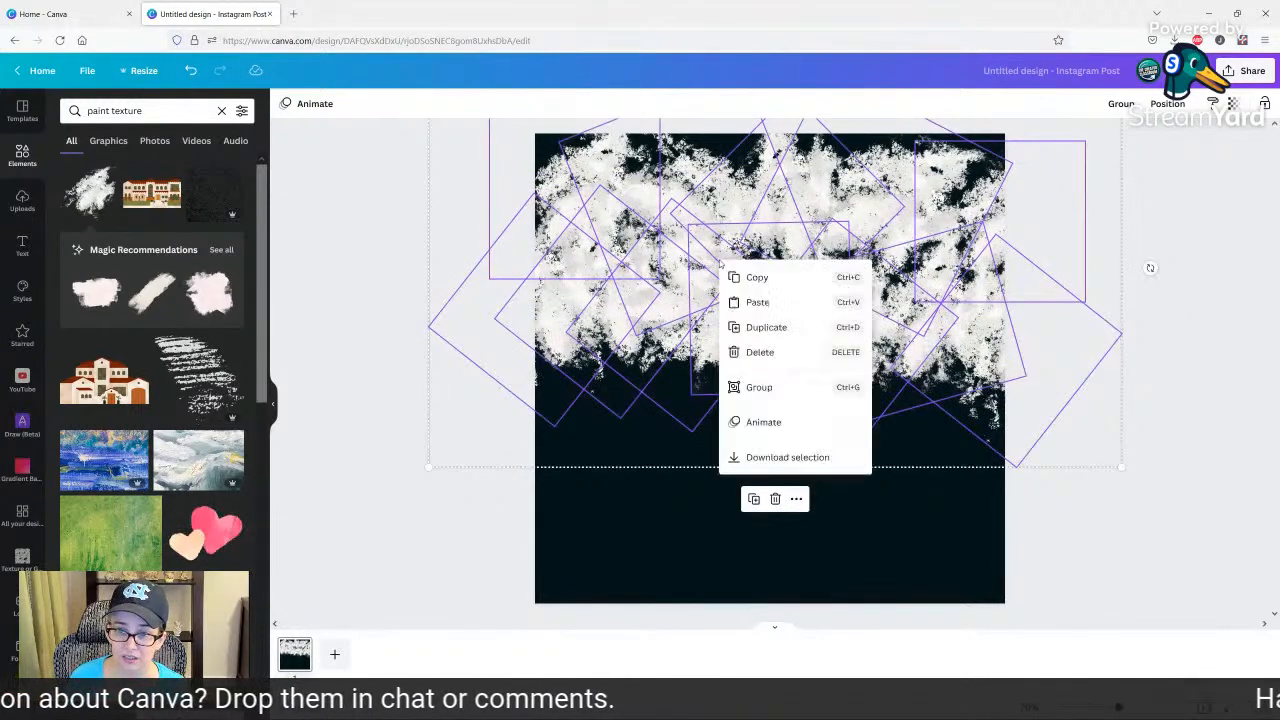
left_click(755, 499)
mouse_move(770, 310)
left_mouse_down()
mouse_move(753, 526)
mouse_move(750, 506)
left_mouse_up()
left_click(1195, 301)
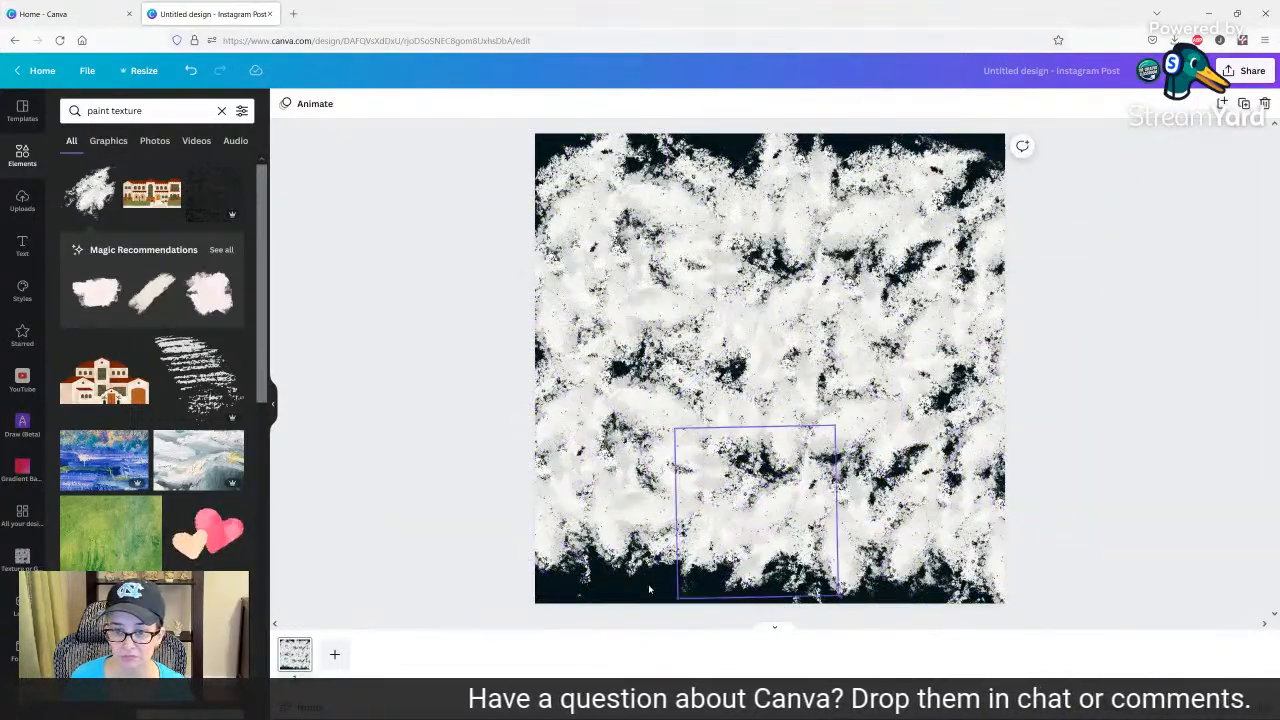
Duplicate a selection of paint pieces to cover the bare bottom edge, and place another set over the bare top edge.
mouse_move(473, 344)
left_mouse_down()
mouse_move(714, 377)
mouse_move(1150, 403)
left_mouse_up()
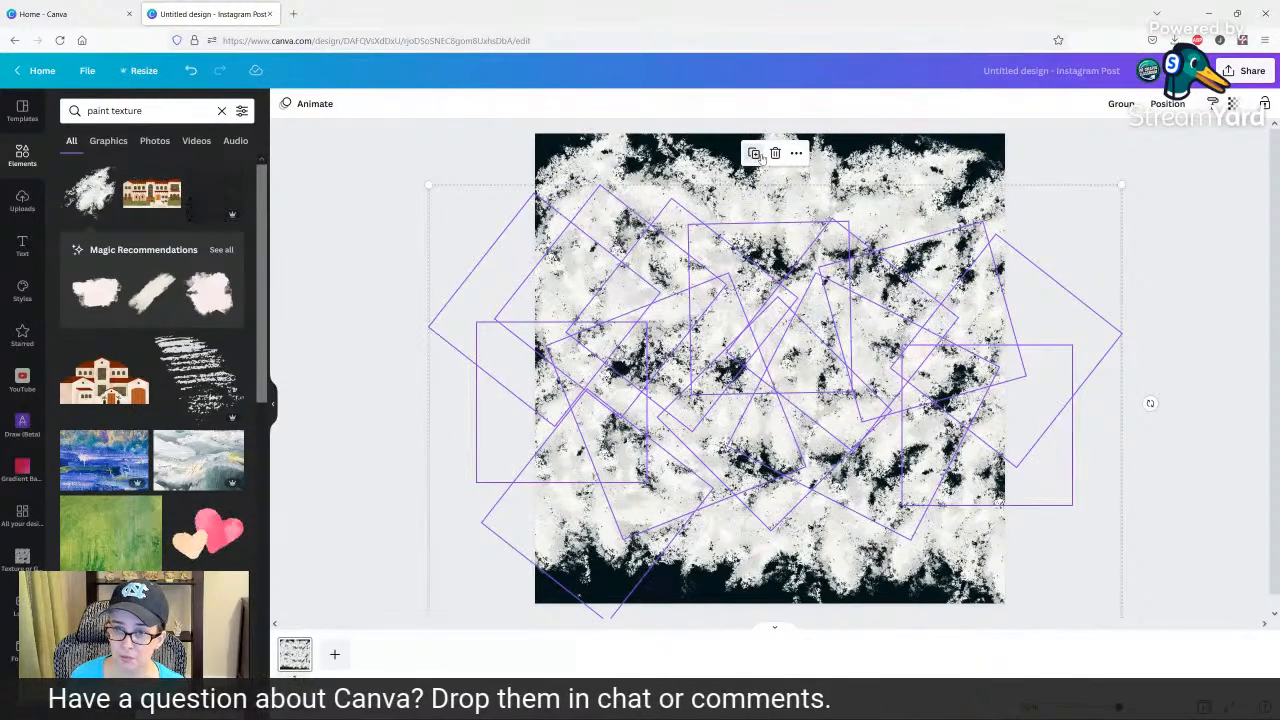
key("ctrl+d")
left_click_drag(765, 361, 722, 657)
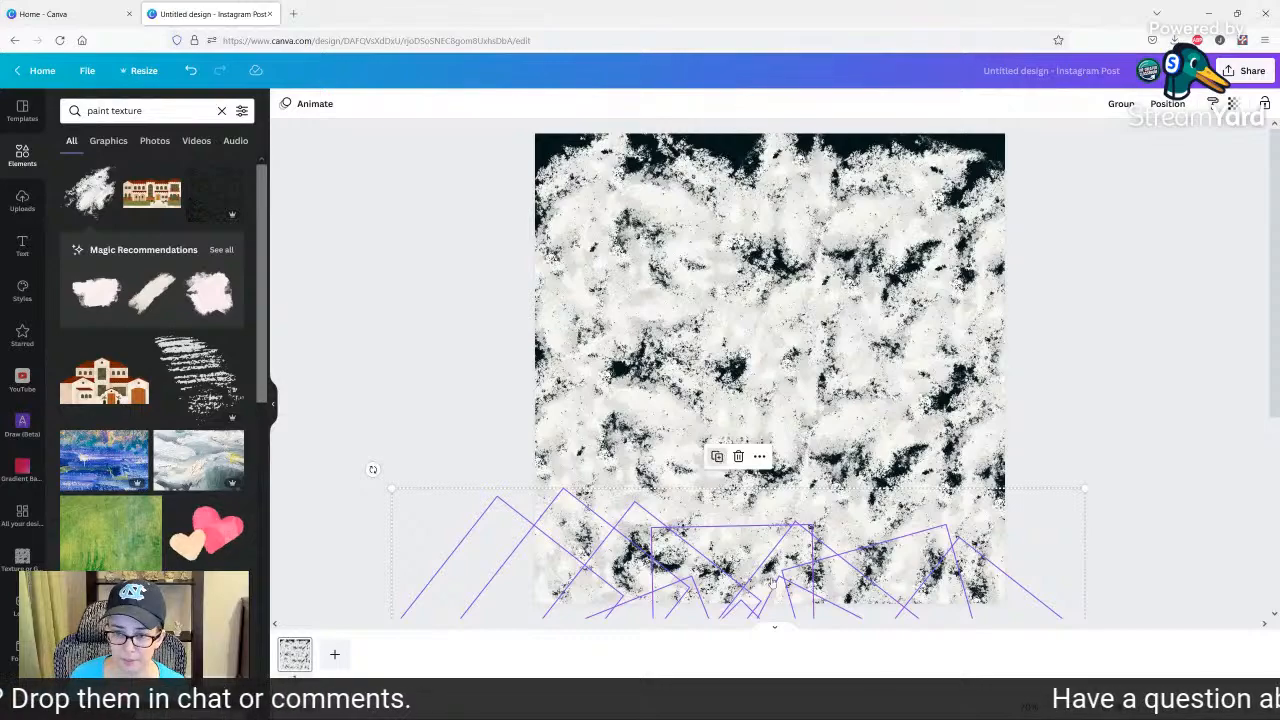
mouse_move(783, 585)
left_mouse_down()
mouse_move(790, 240)
mouse_move(776, 14)
mouse_move(792, 6)
left_mouse_up()
left_click_drag(842, 170, 846, 156)
left_click(1128, 385)
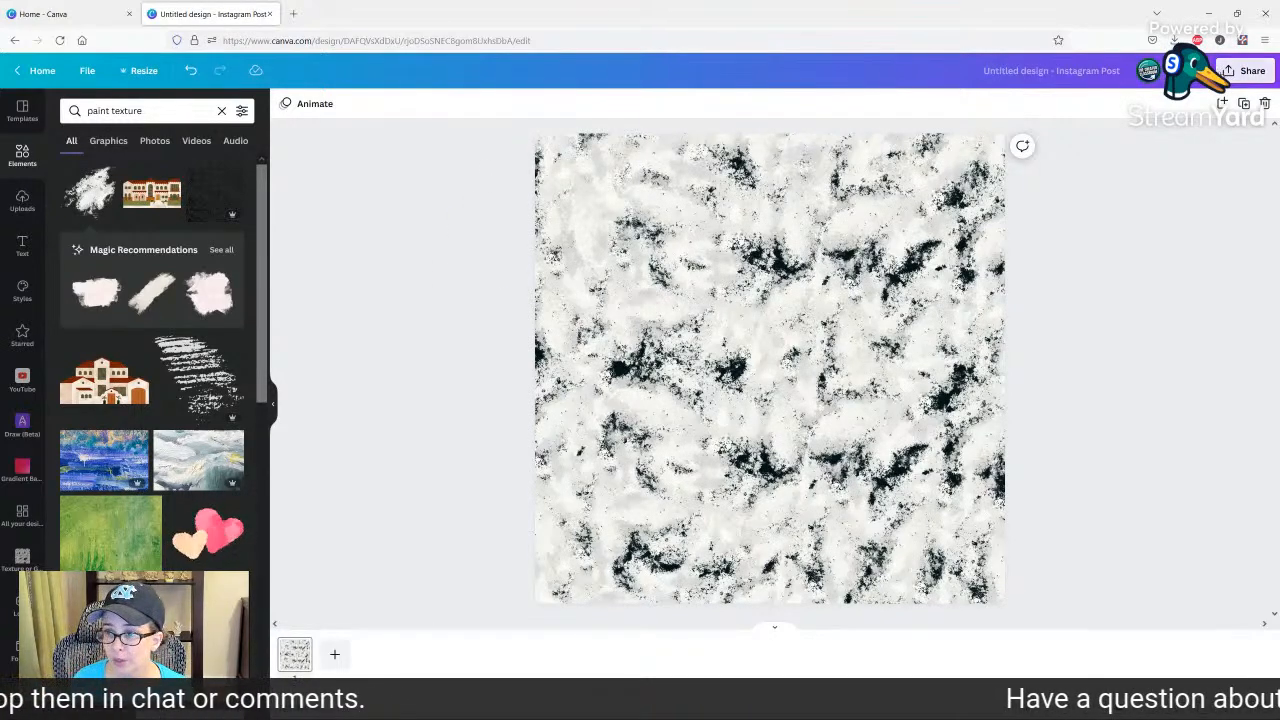
Download the finished texture as a PNG at size 1 (1,080 × 1,080 px) and dismiss the sharing pop-up.
left_click(1245, 70)
left_click(1070, 376)
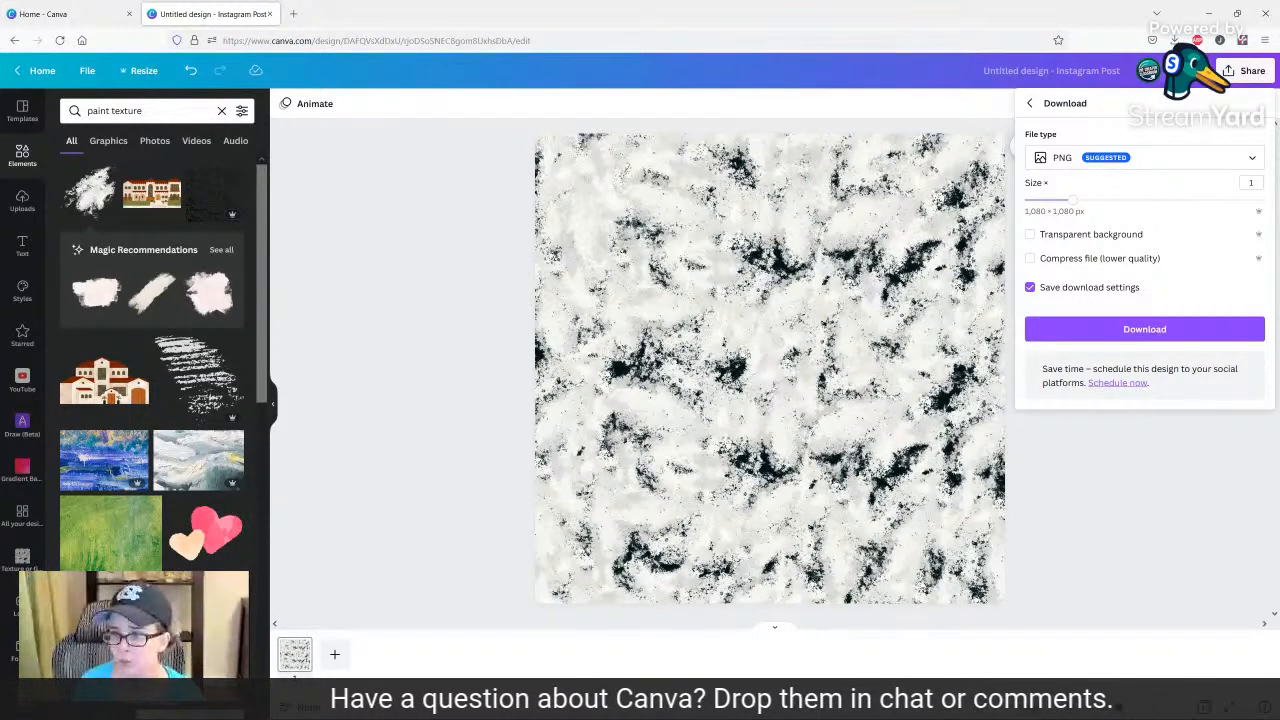
left_click(1115, 329)
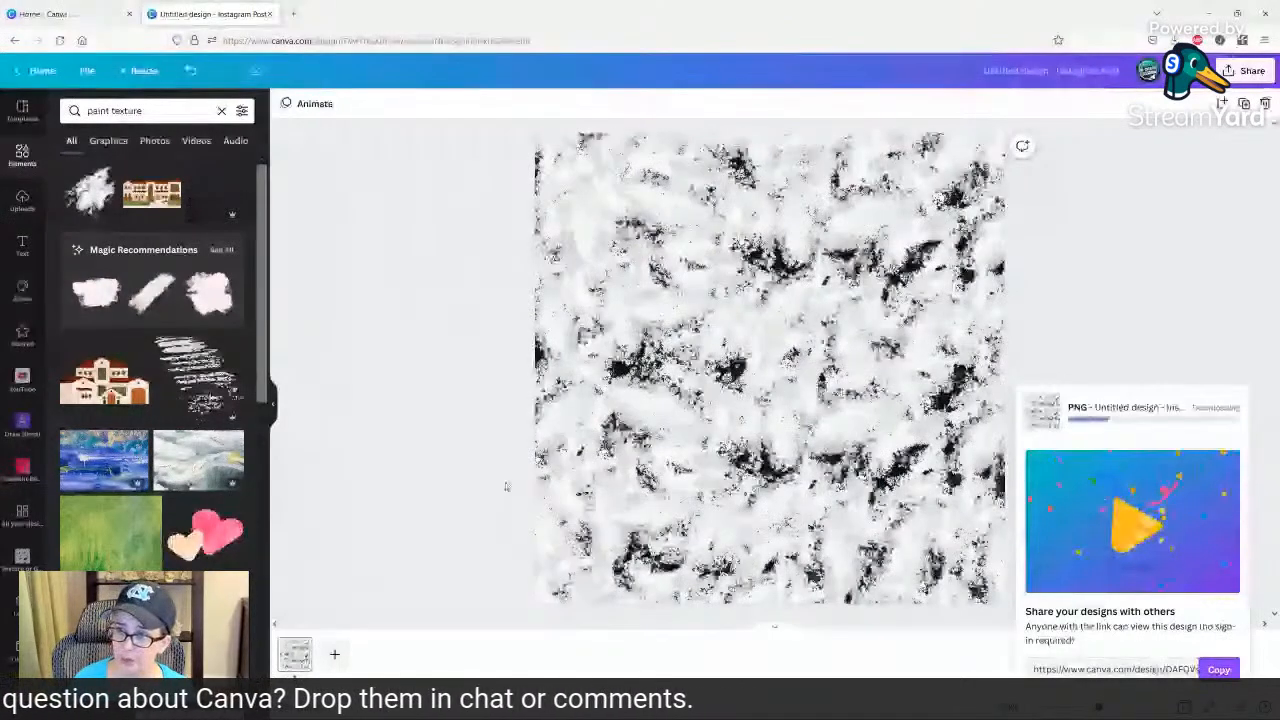
left_click(1115, 329)
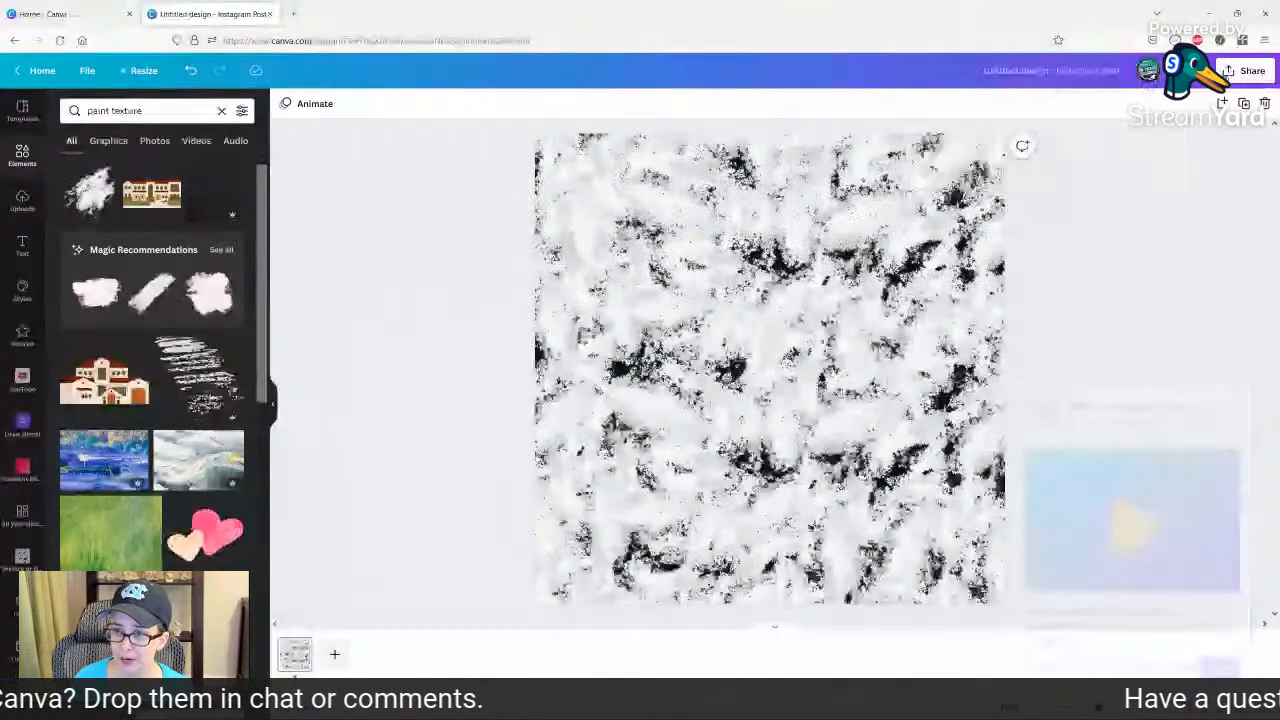
Download the paint texture again as a PNG, this time with a transparent background.
left_click(1244, 71)
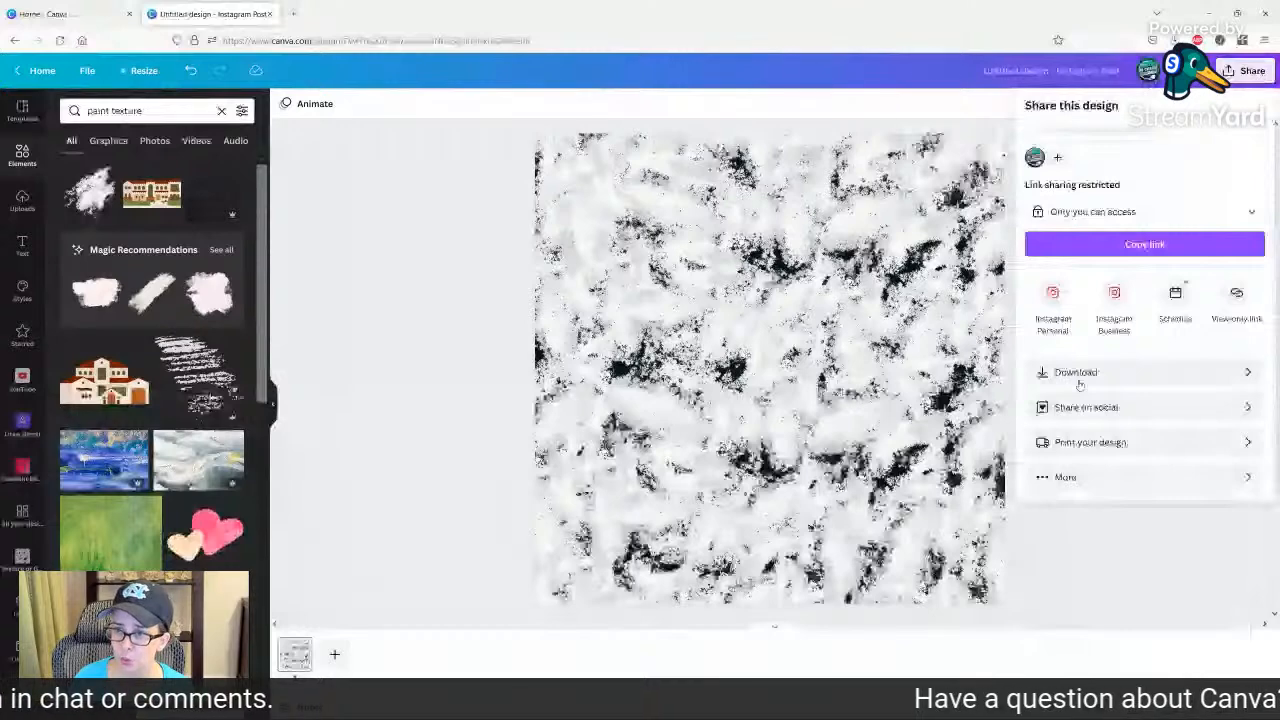
left_click(1078, 382)
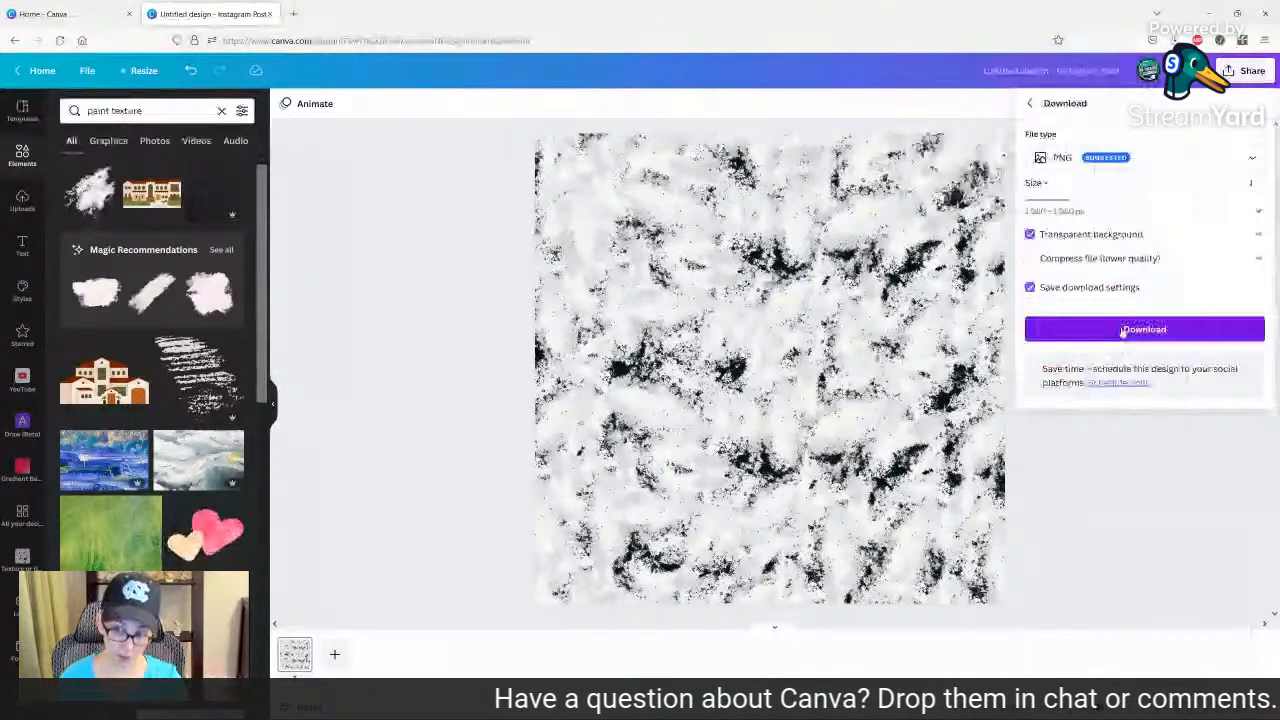
left_click(1122, 331)
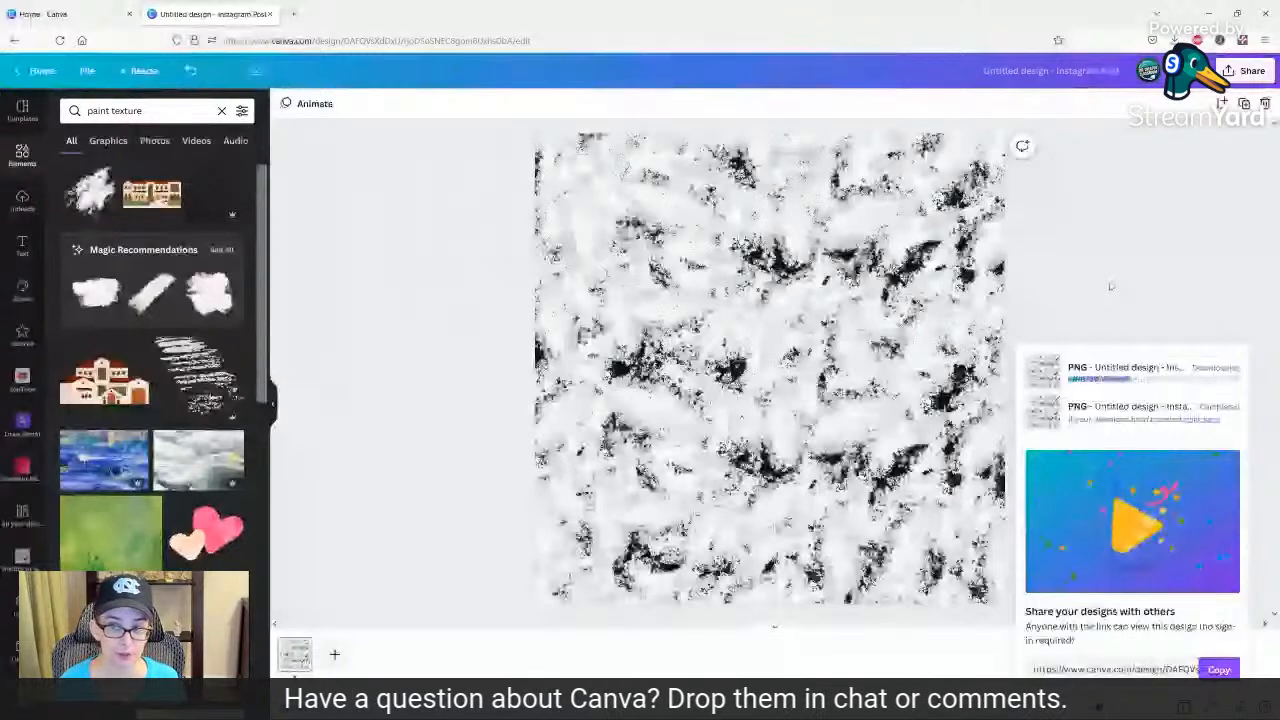
Return to the Canva home page and create a blank Instagram Post (Square) design.
left_click(55, 17)
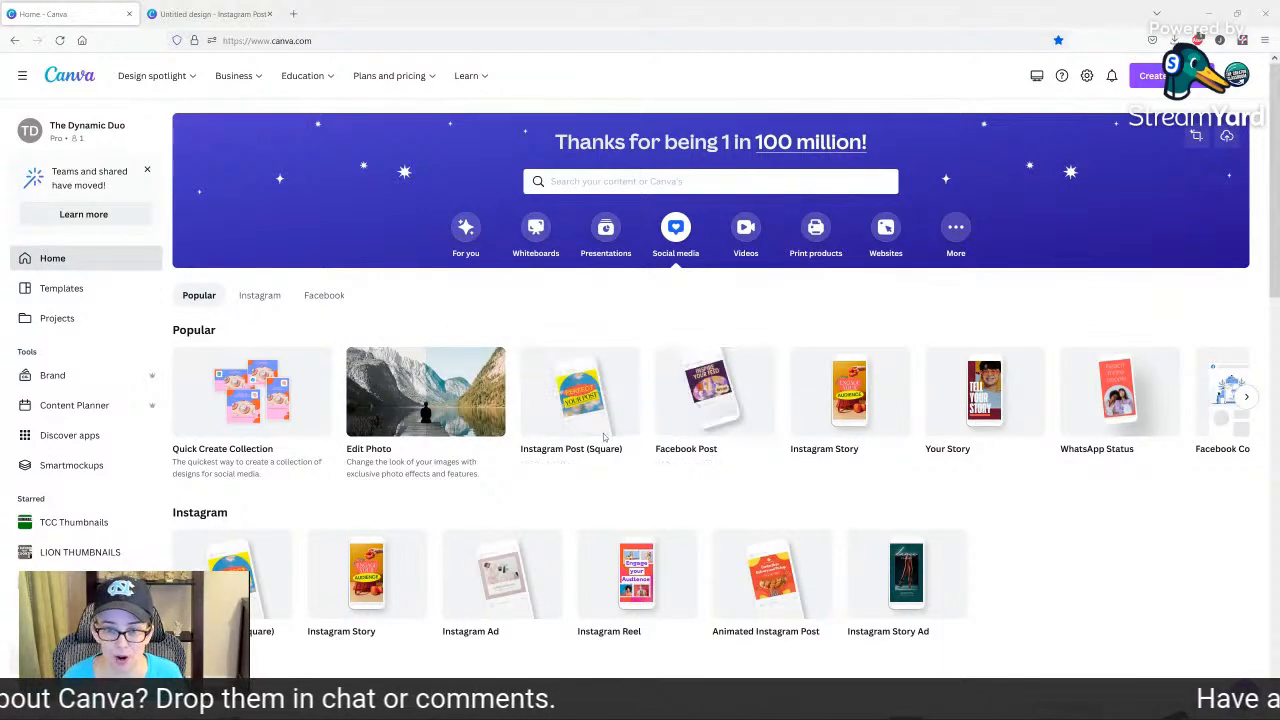
scroll(712, 458, "down", 2)
scroll(695, 360, "up", 2)
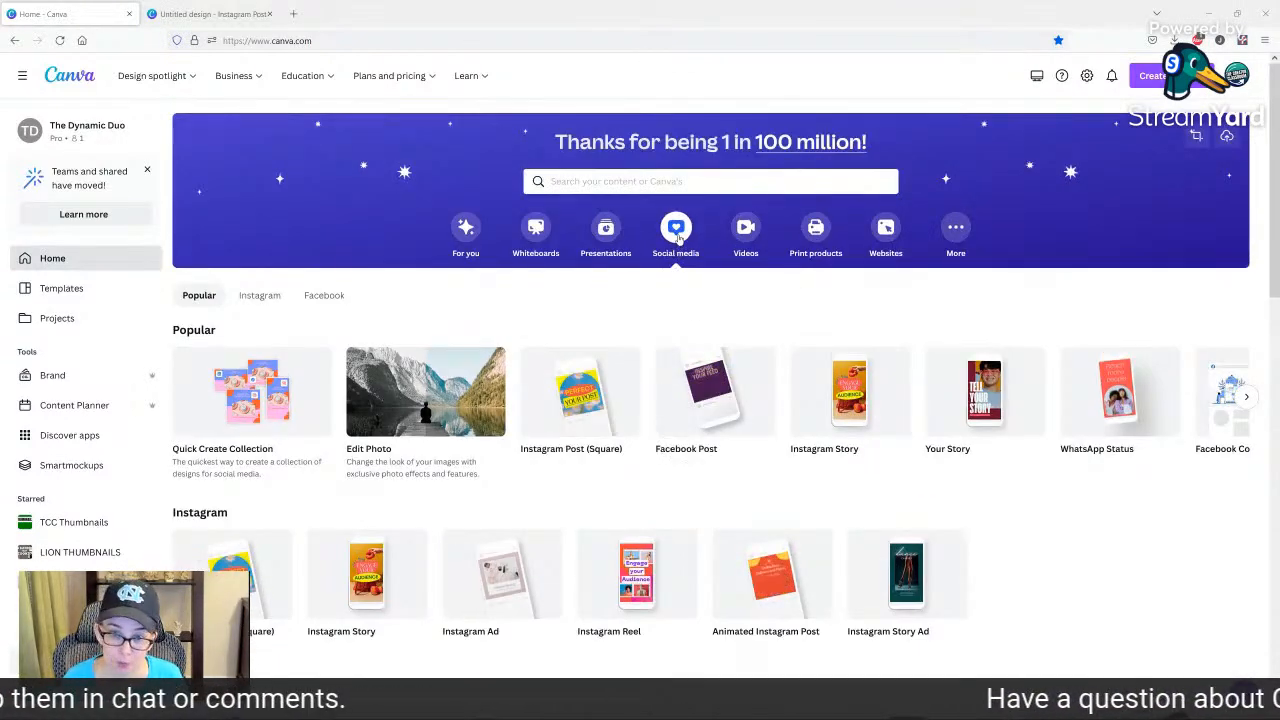
left_click(587, 400)
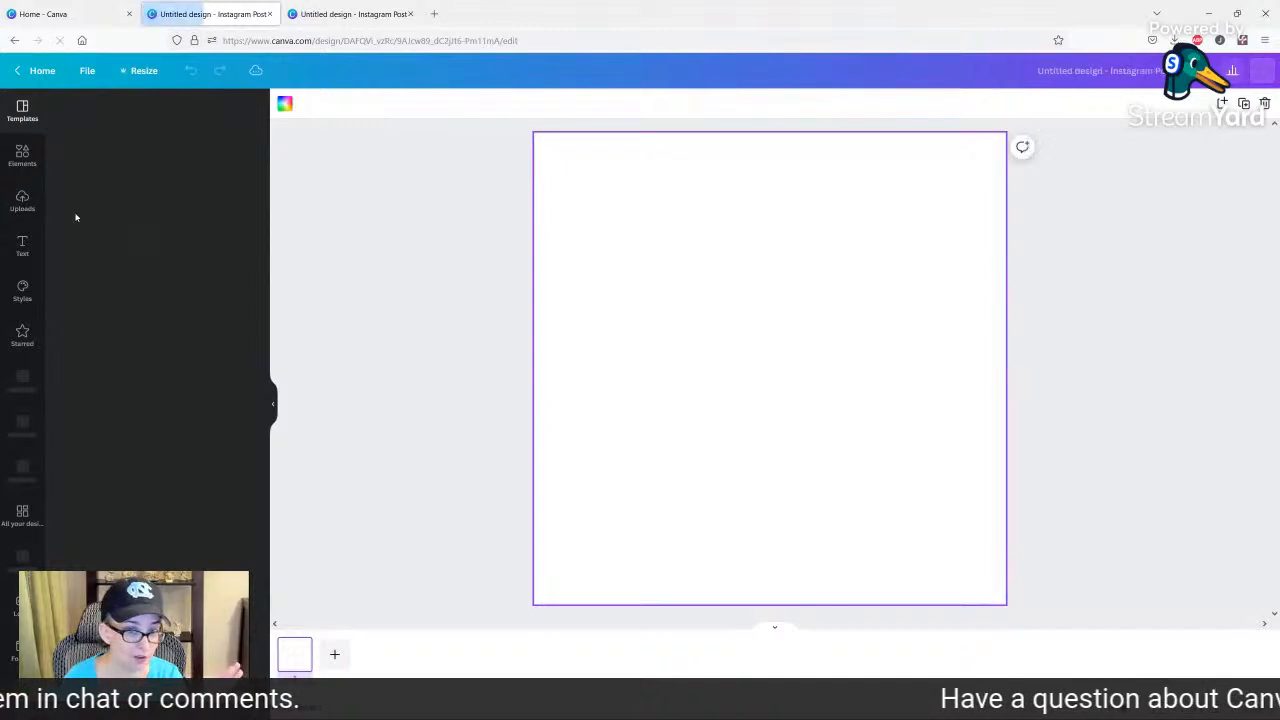
Upload the two exported textures, Untitled design(37).png and Untitled design(38).png, from the Downloads folder.
left_click(18, 205)
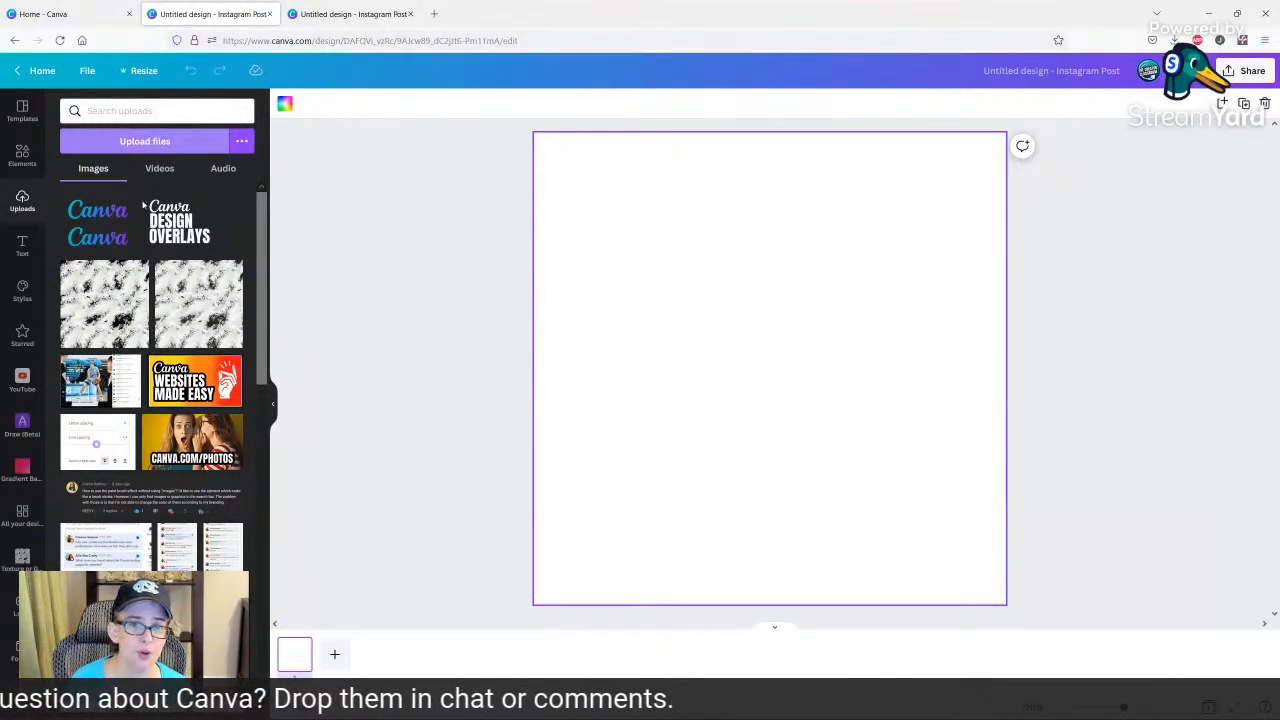
left_click(145, 141)
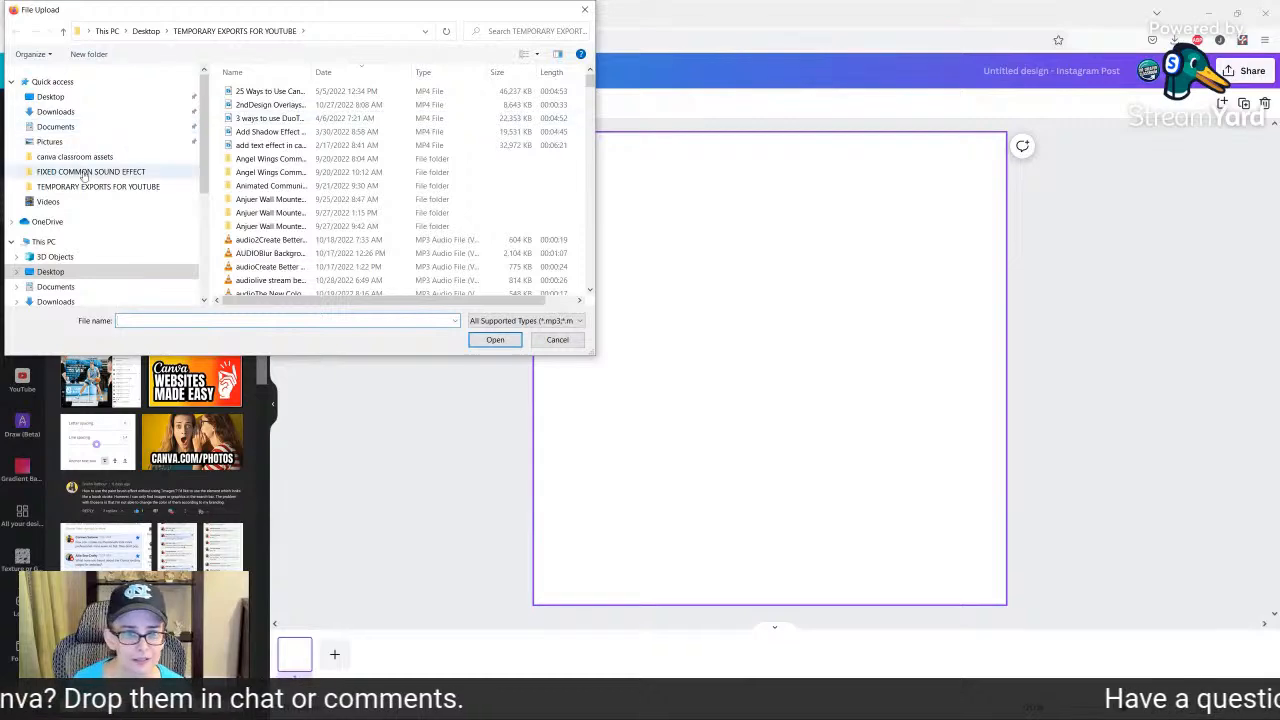
left_click(55, 111)
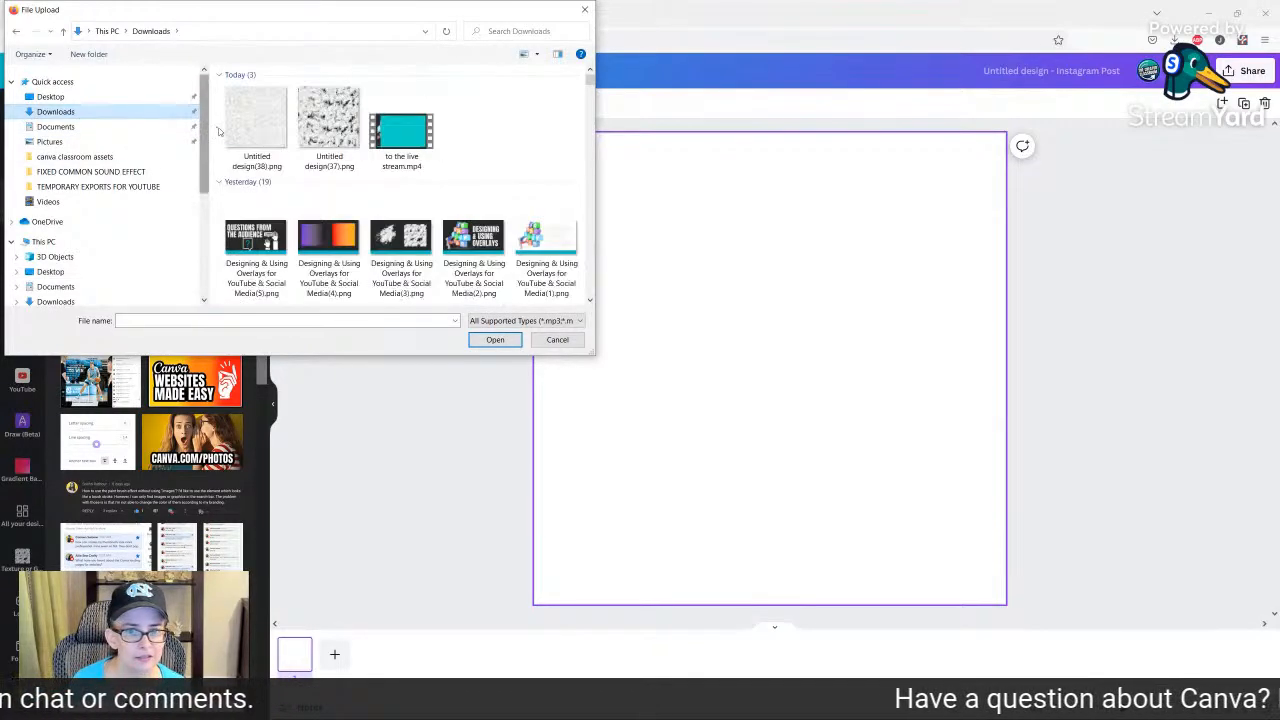
left_click(262, 132)
left_click(326, 131, "ctrl")
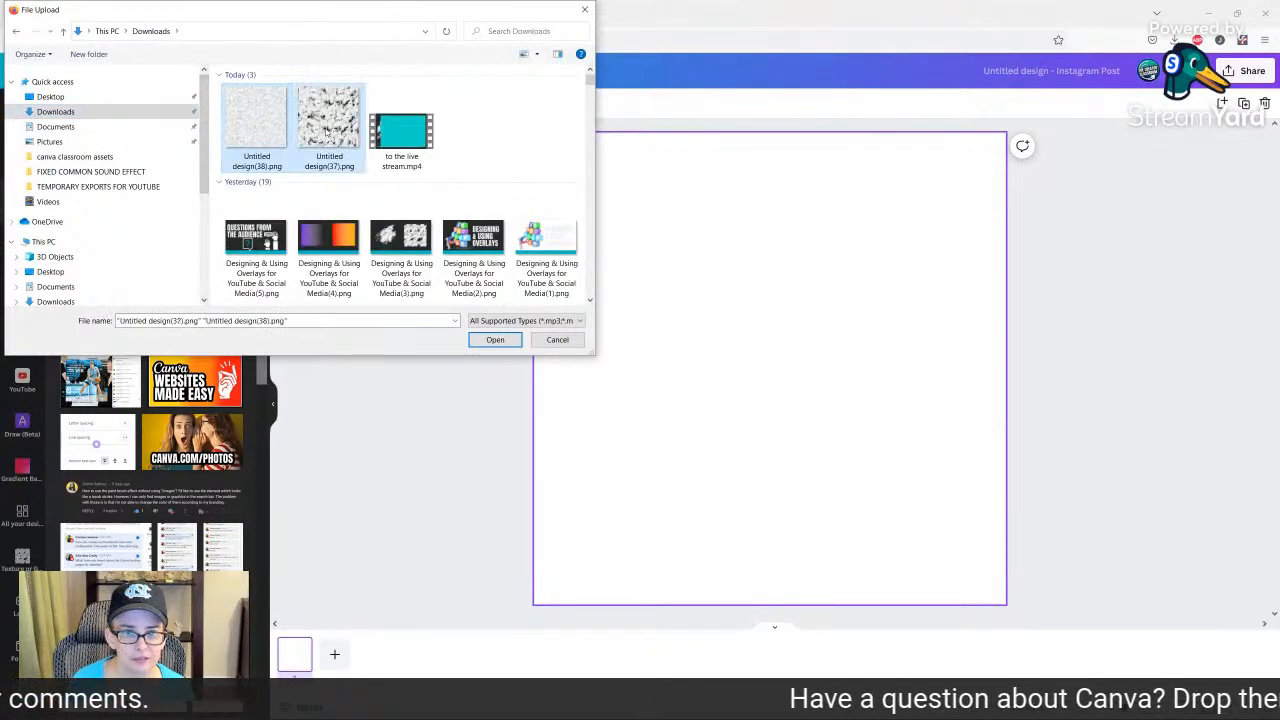
left_click(500, 343)
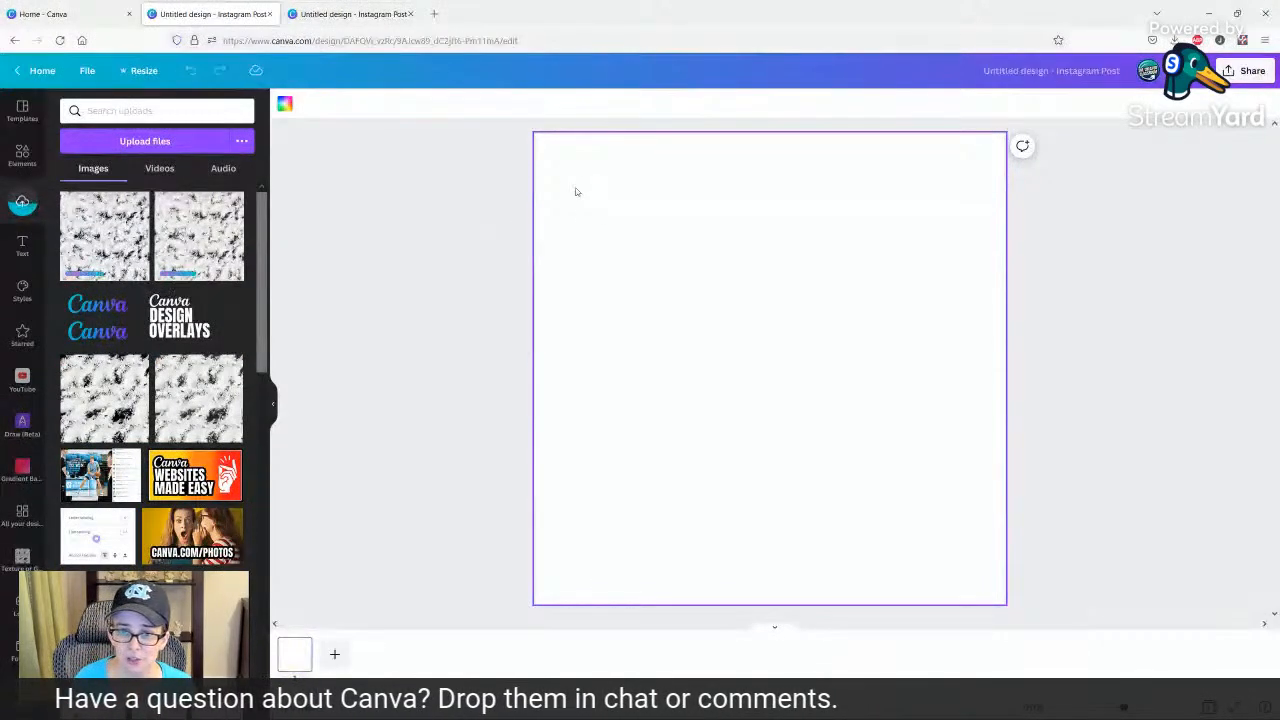
Set the page background to the bright blue of the IFunChris Blue palette.
left_click(283, 107)
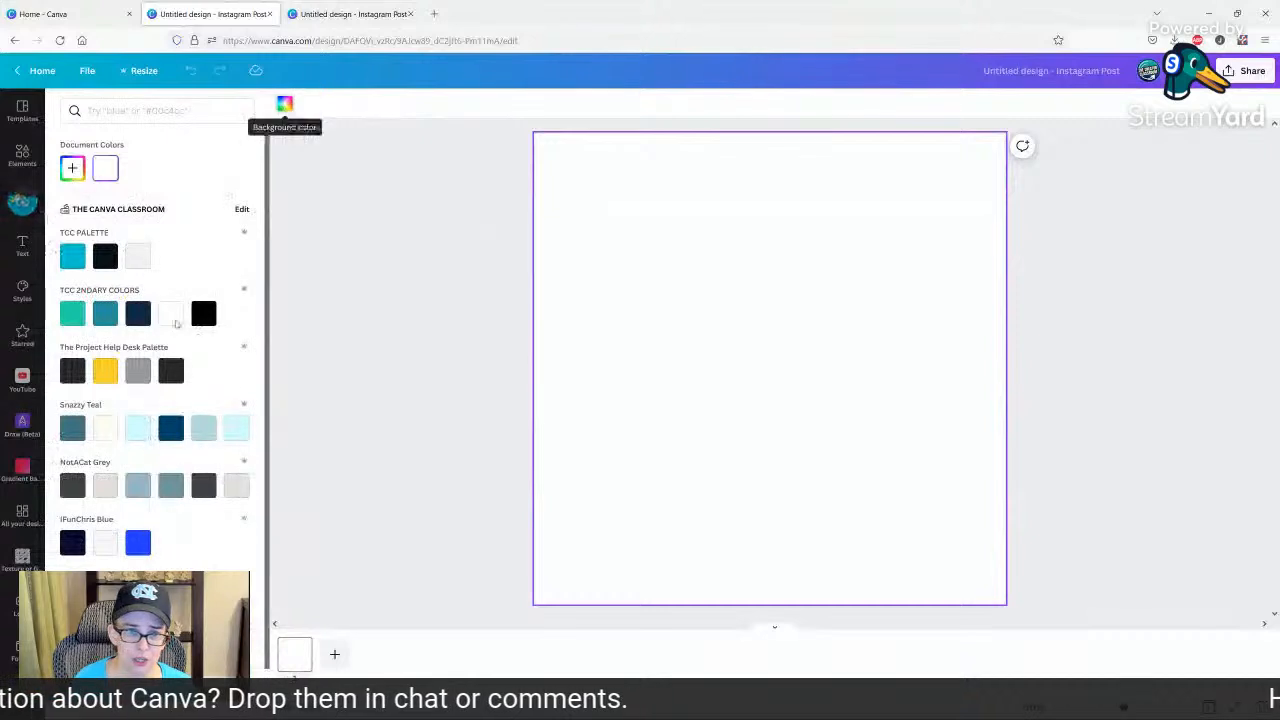
scroll(57, 462, "down", 1)
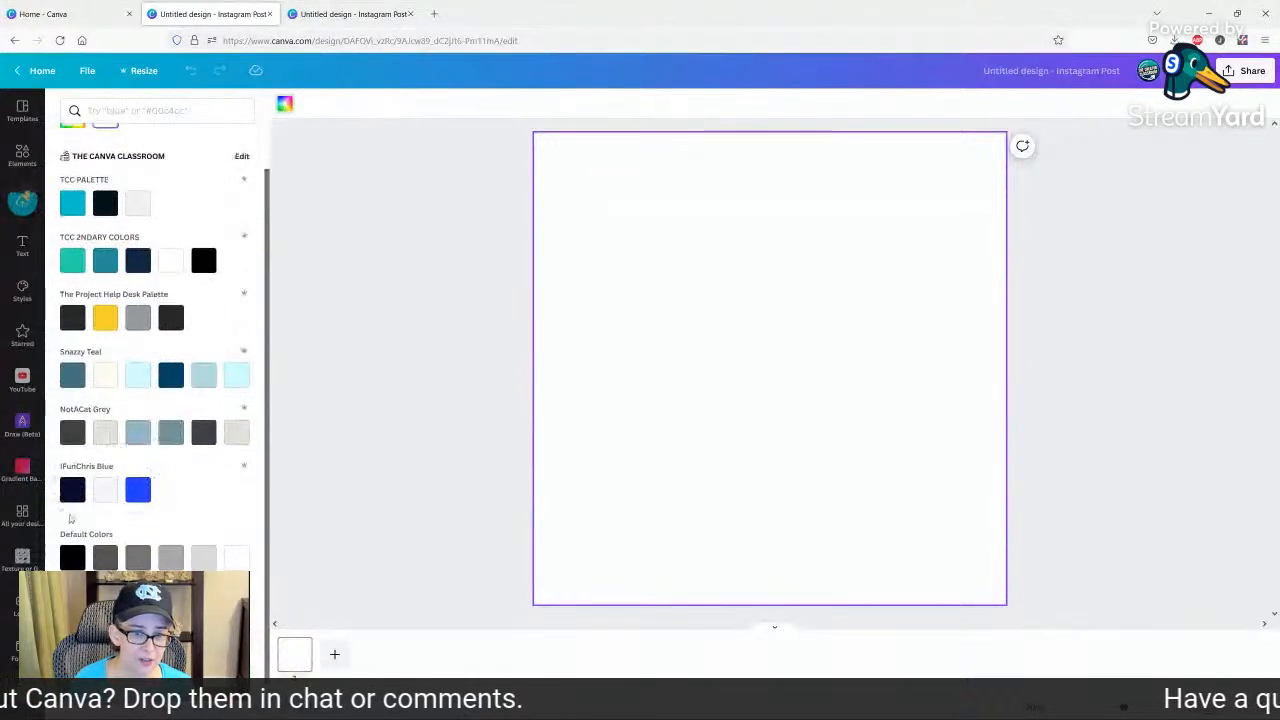
left_click(139, 490)
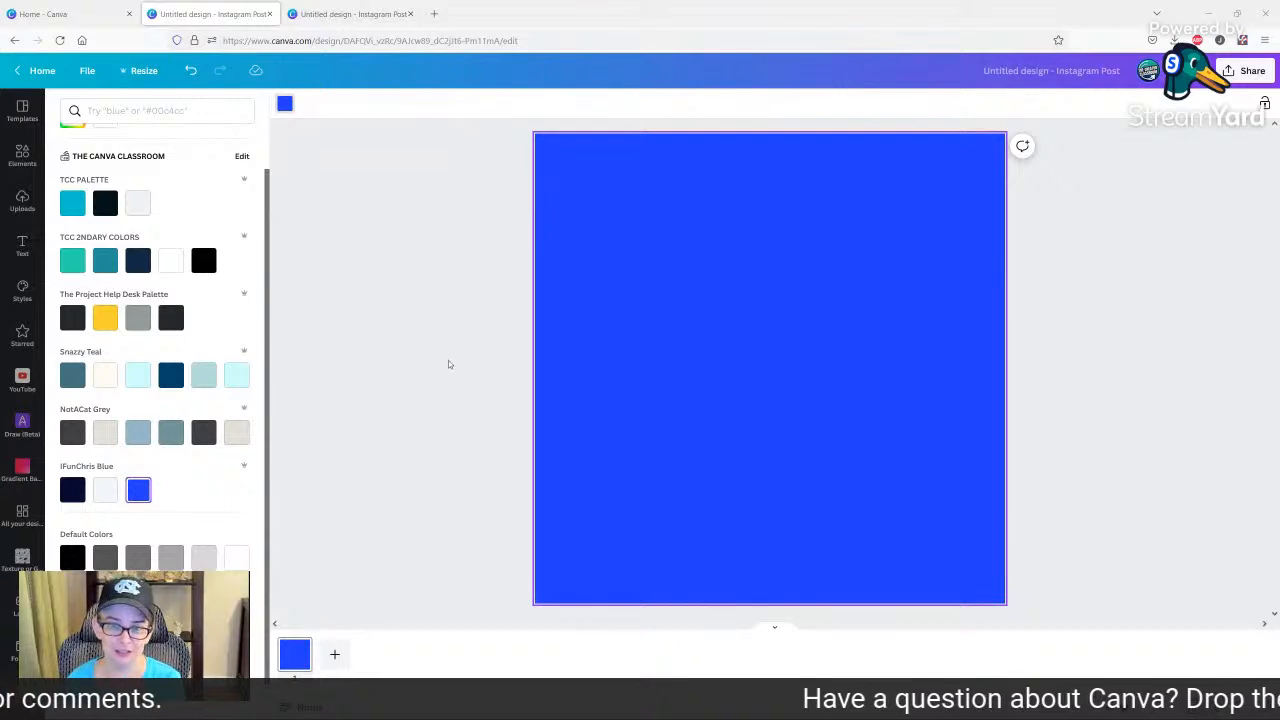
Place both uploaded textures on the page, the opaque one at the lower left and the transparent one toward the upper right.
left_click(10, 204)
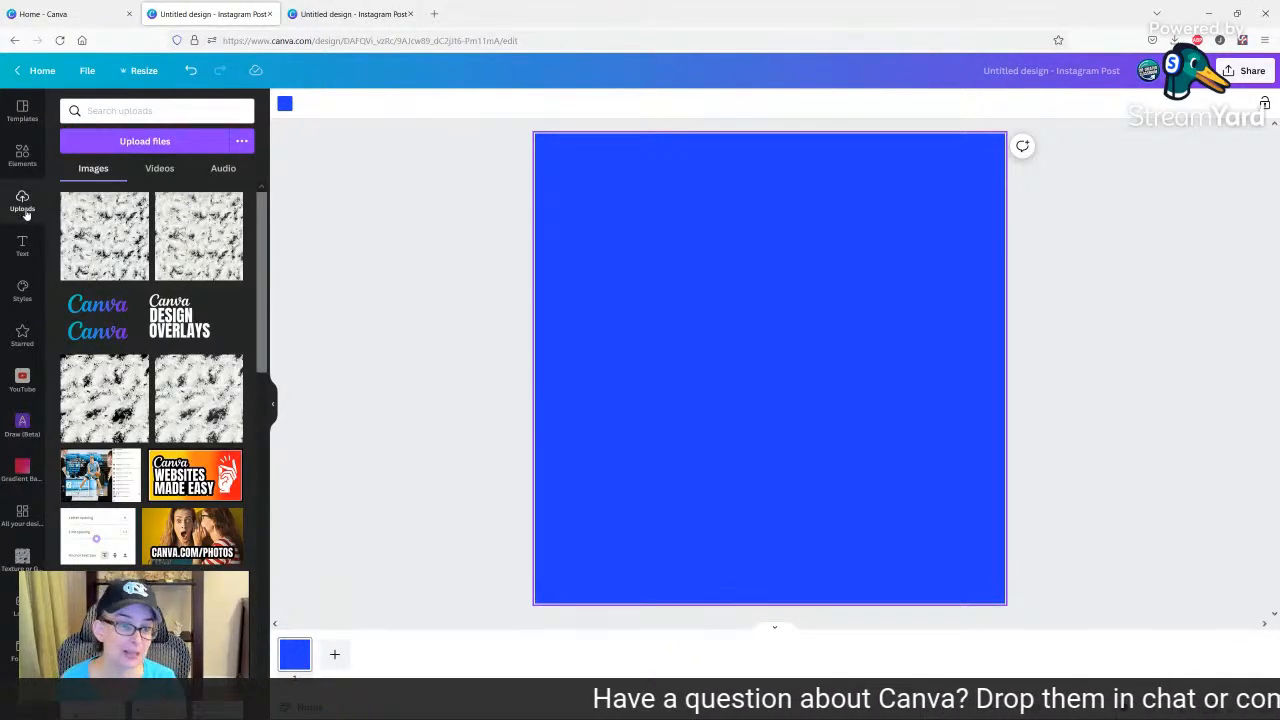
left_click(97, 238)
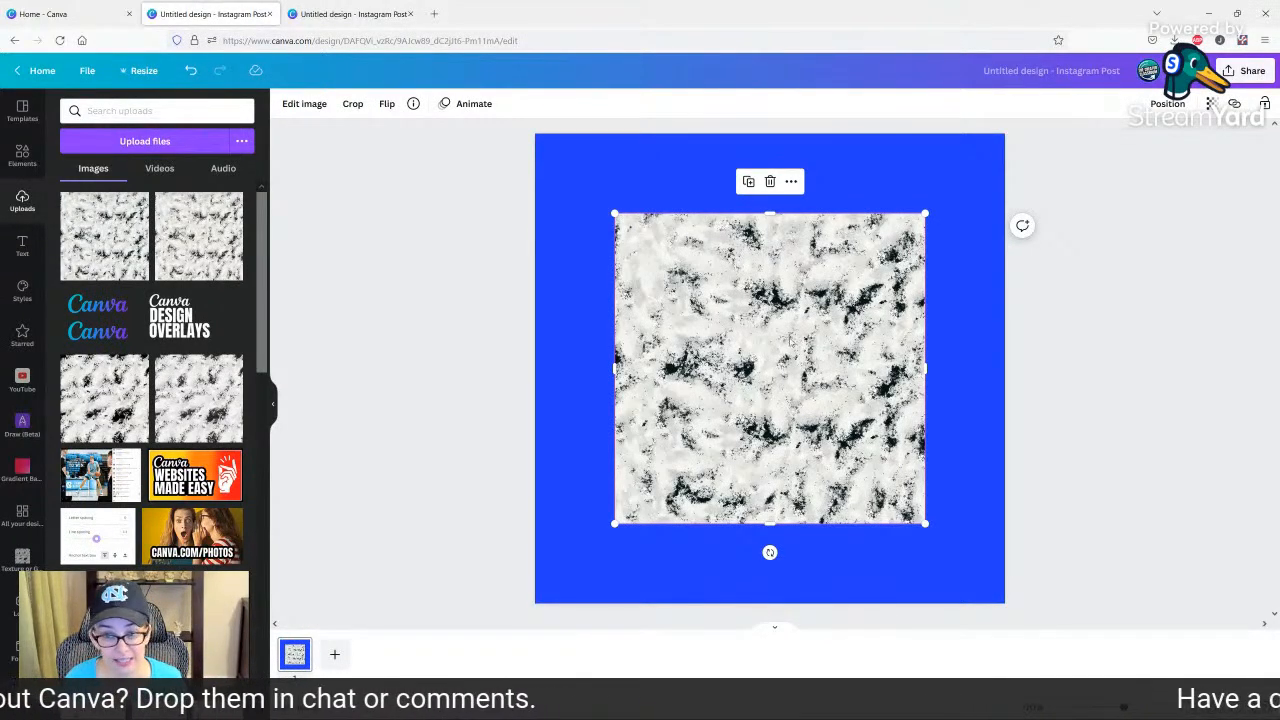
left_click_drag(770, 323, 587, 421)
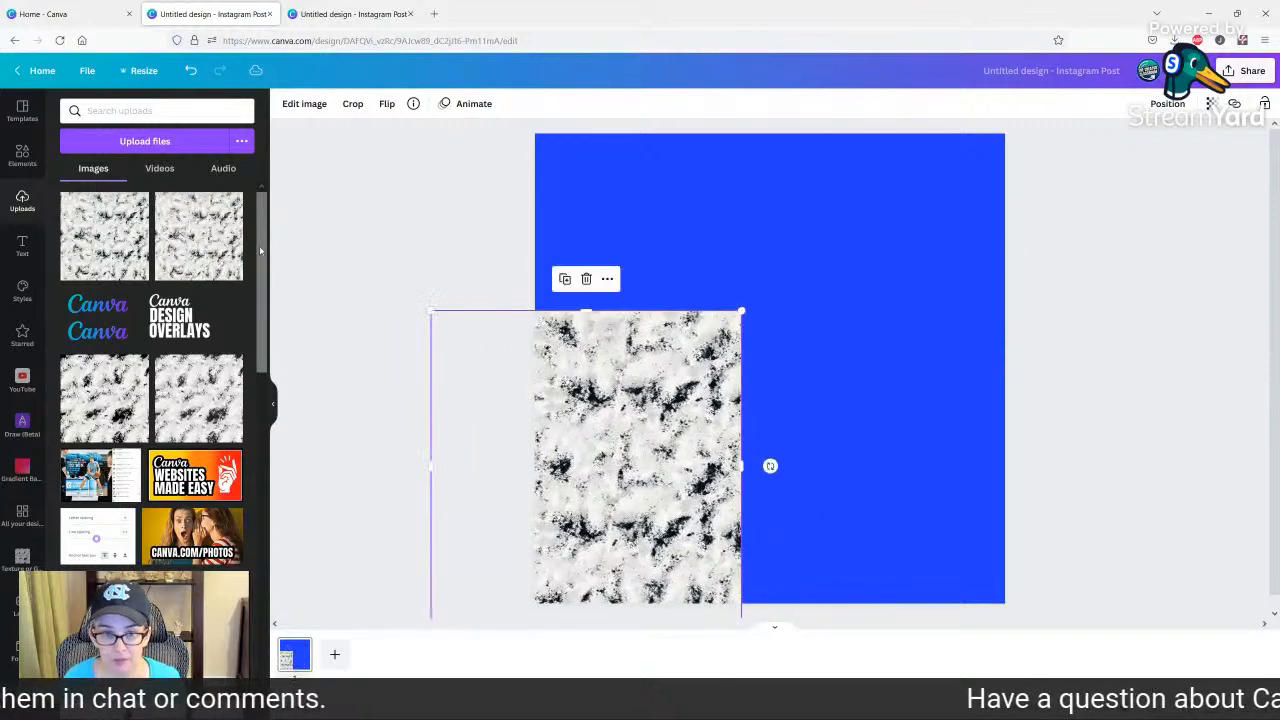
left_click(199, 238)
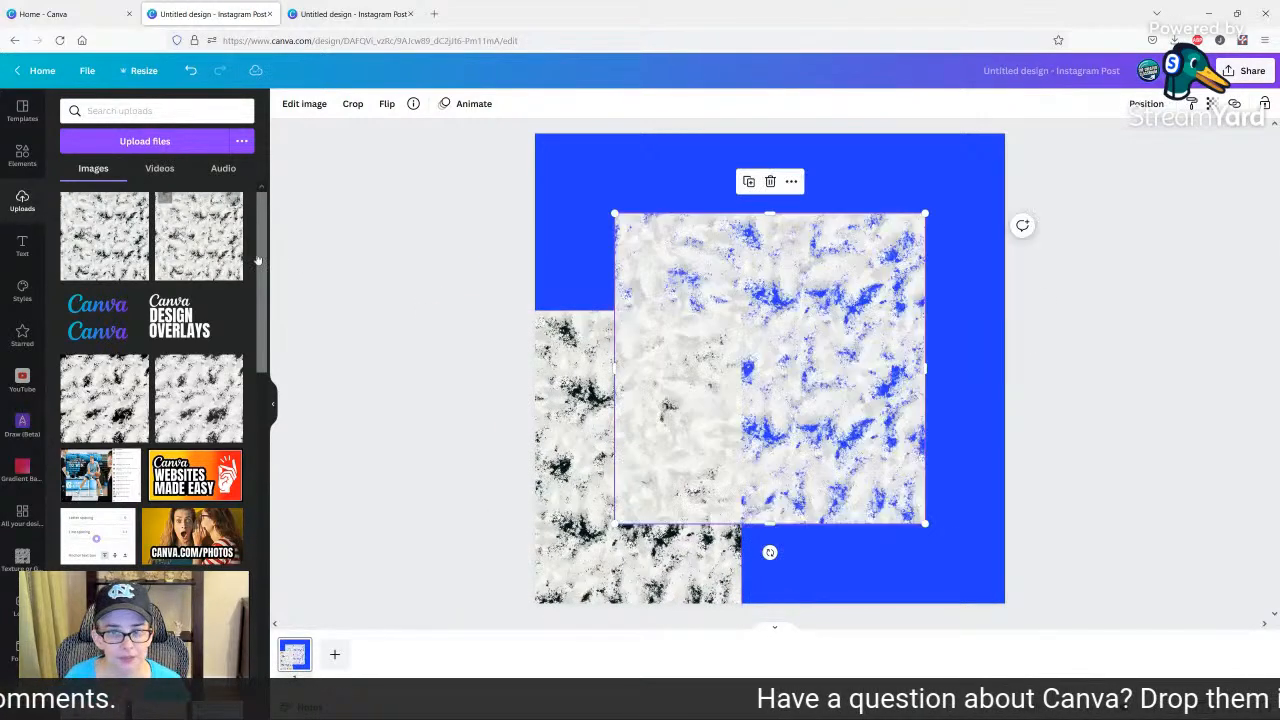
left_click_drag(770, 342, 806, 324)
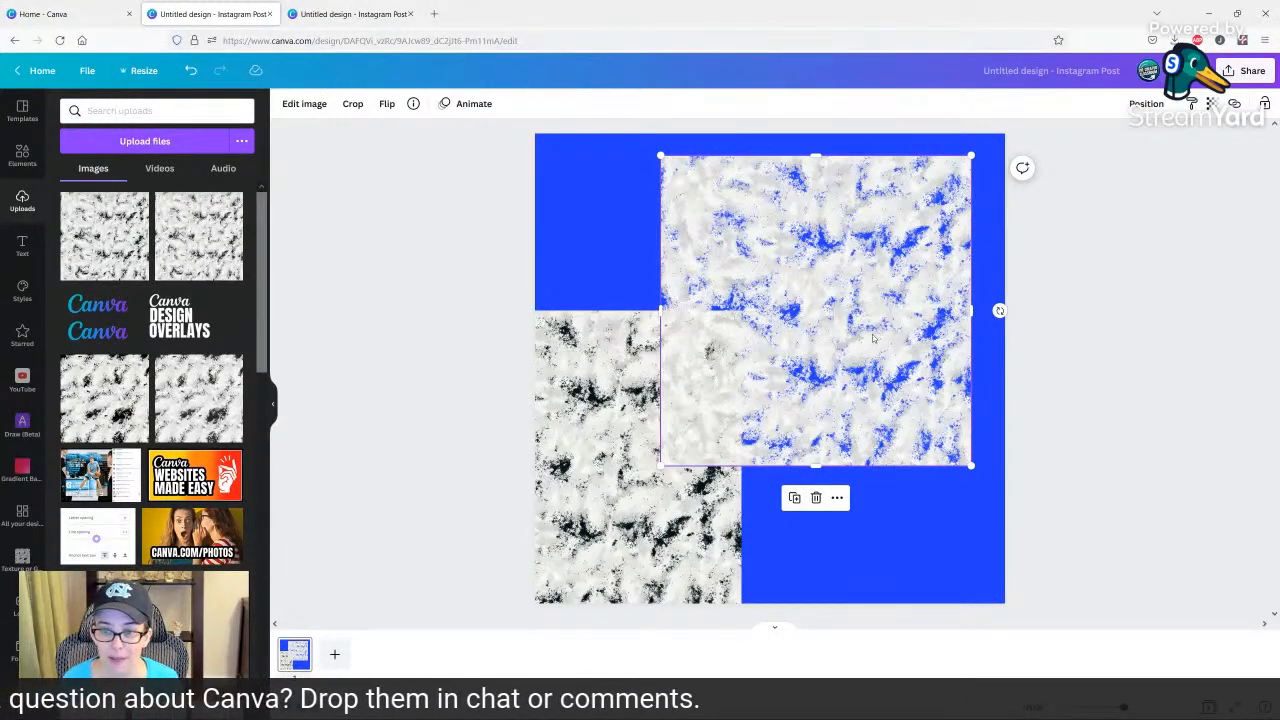
Change the page background to the turquoise of the TCC Palette.
left_click(621, 211)
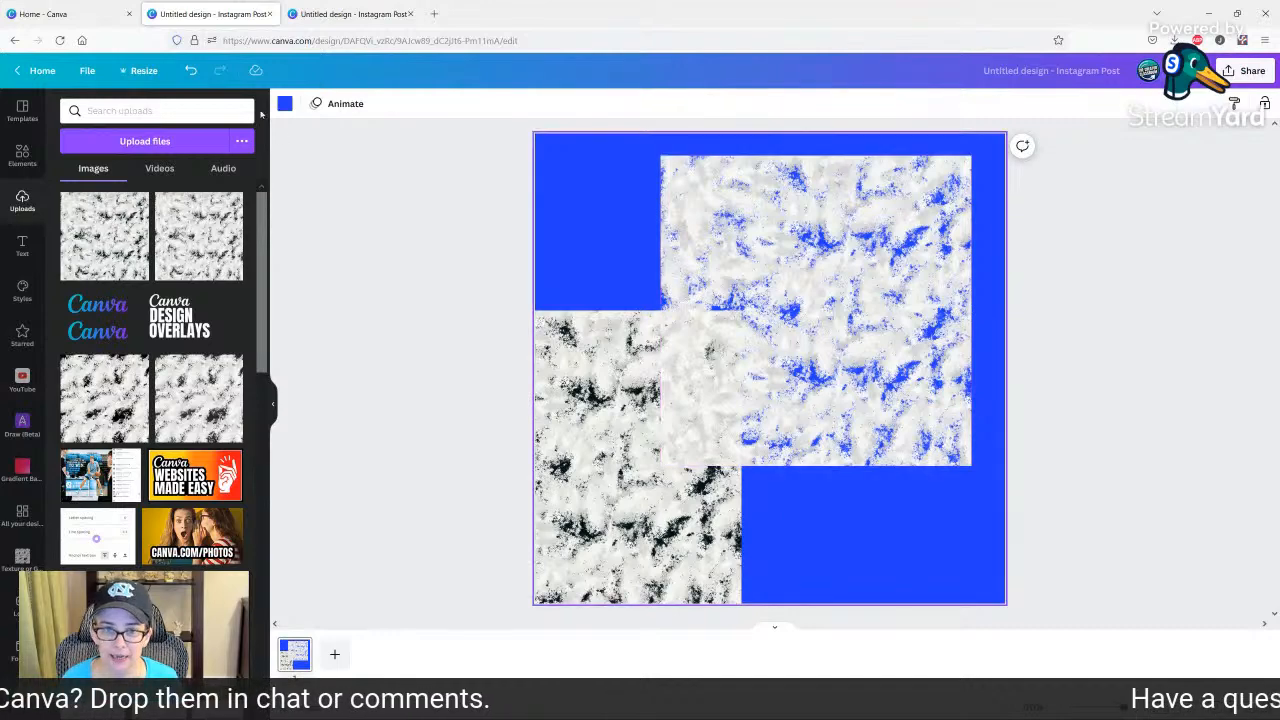
left_click(285, 106)
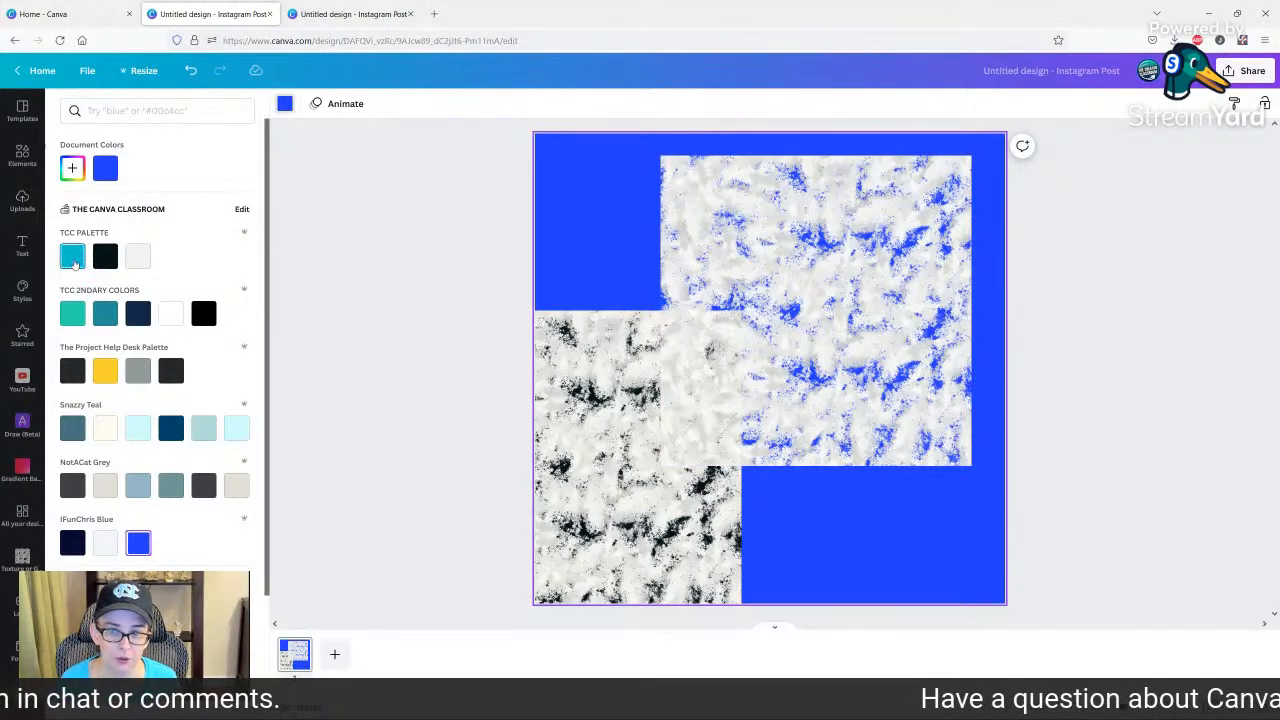
left_click(74, 258)
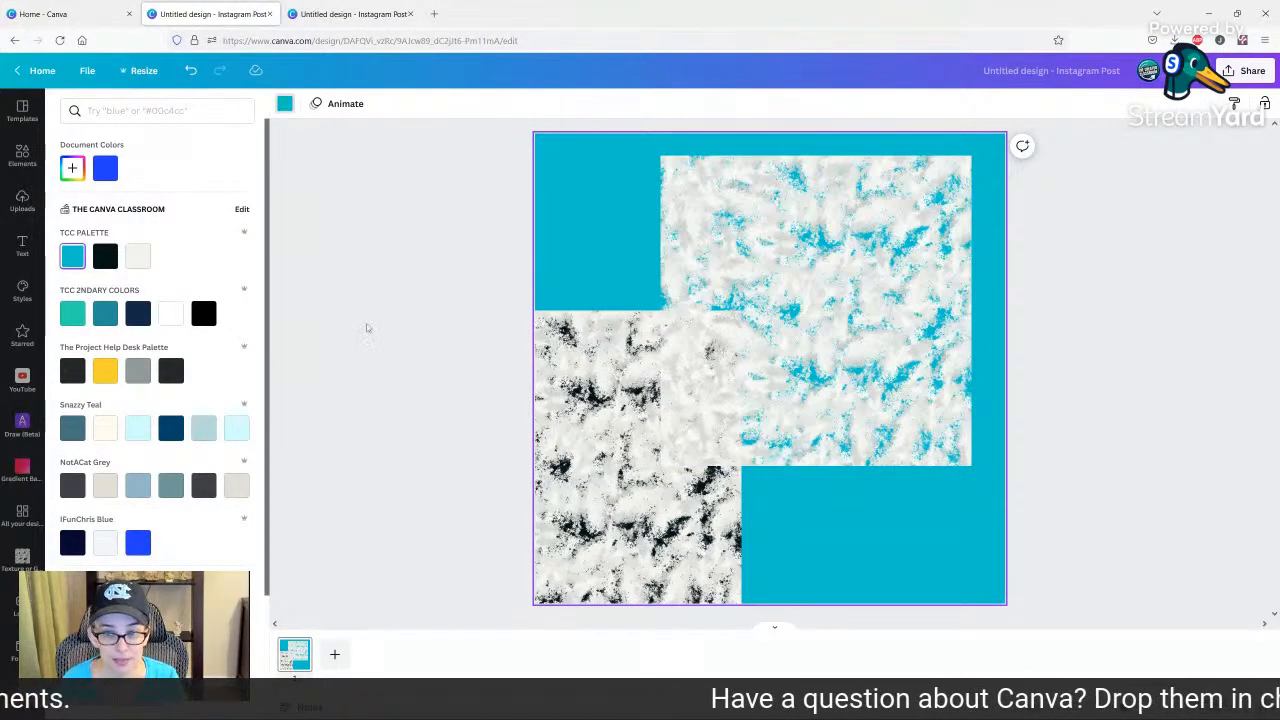
Move the opaque texture fully onto the page's lower-left corner, overlapping the transparent one.
left_click(786, 318)
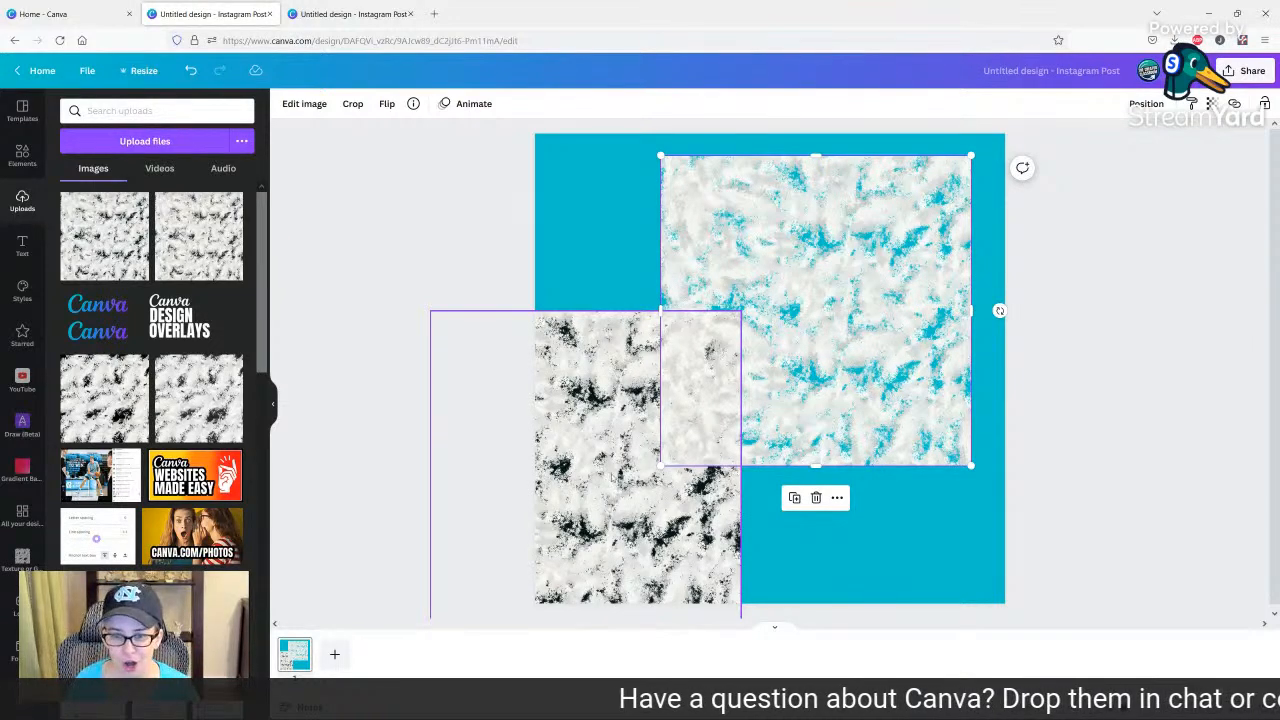
left_click(610, 505)
left_click_drag(619, 505, 700, 492)
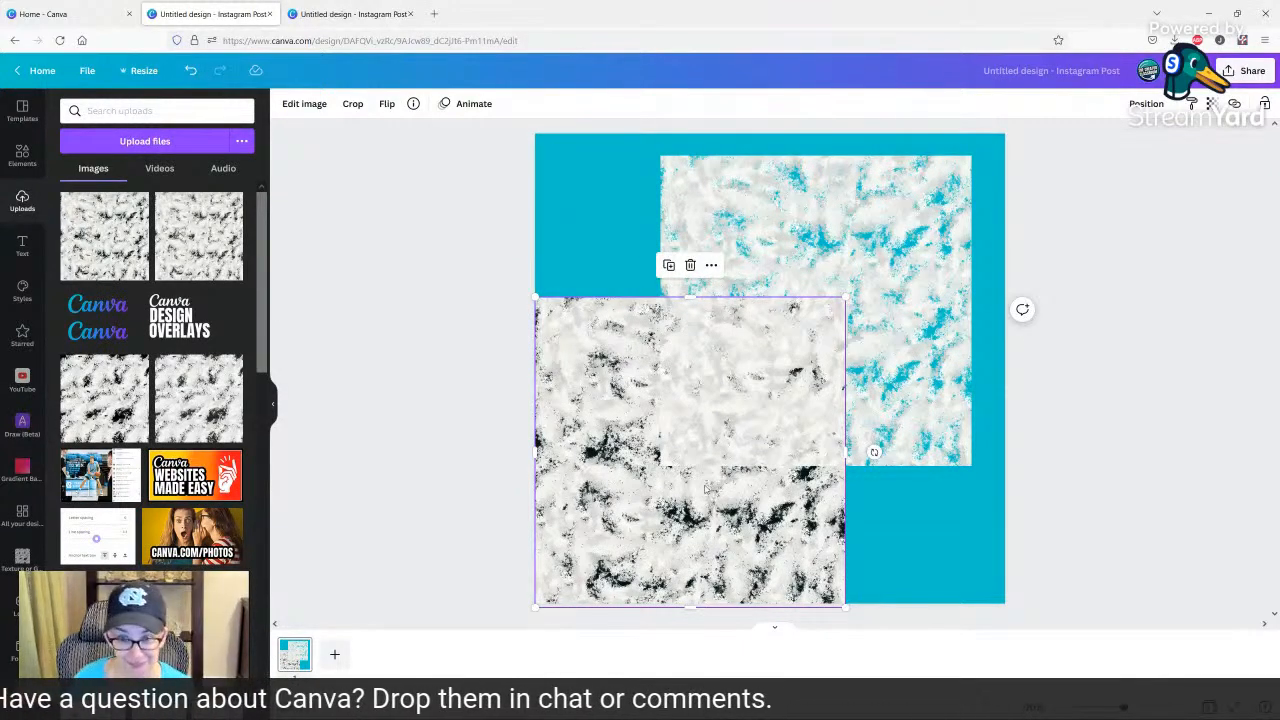
Delete both texture images from the page.
left_click(829, 286)
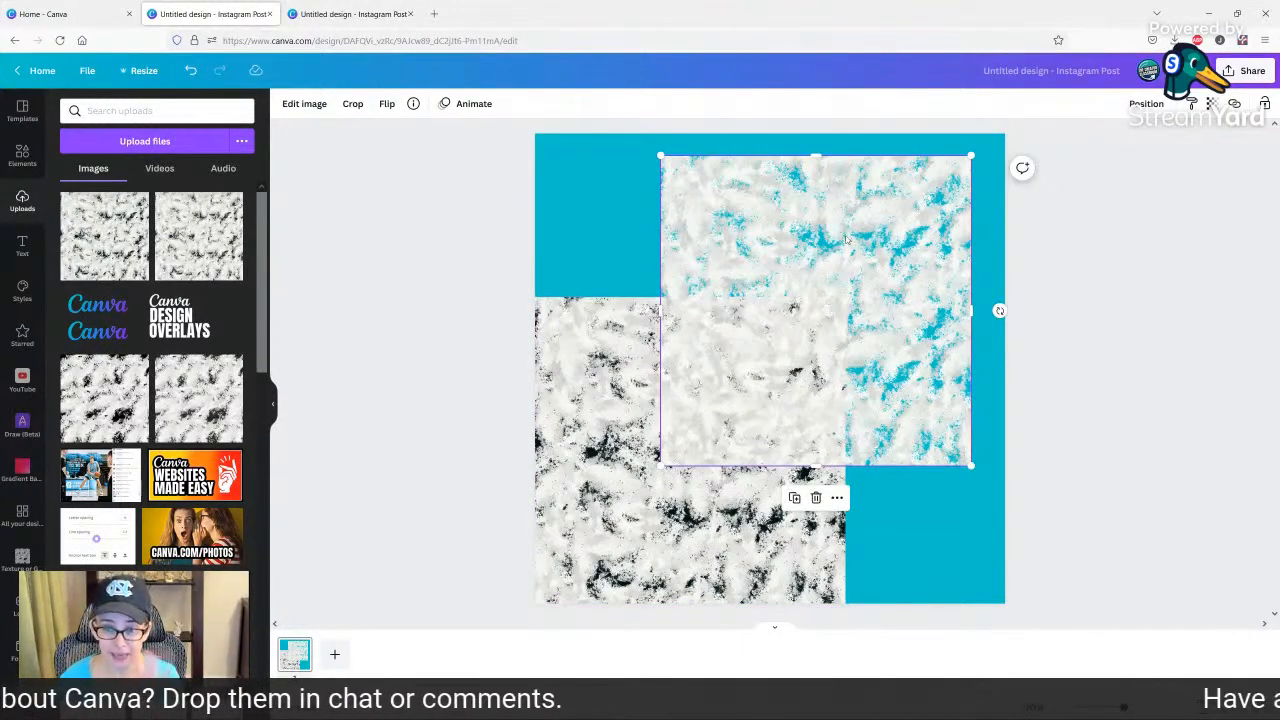
key("Delete")
left_click(677, 398)
key("Delete")
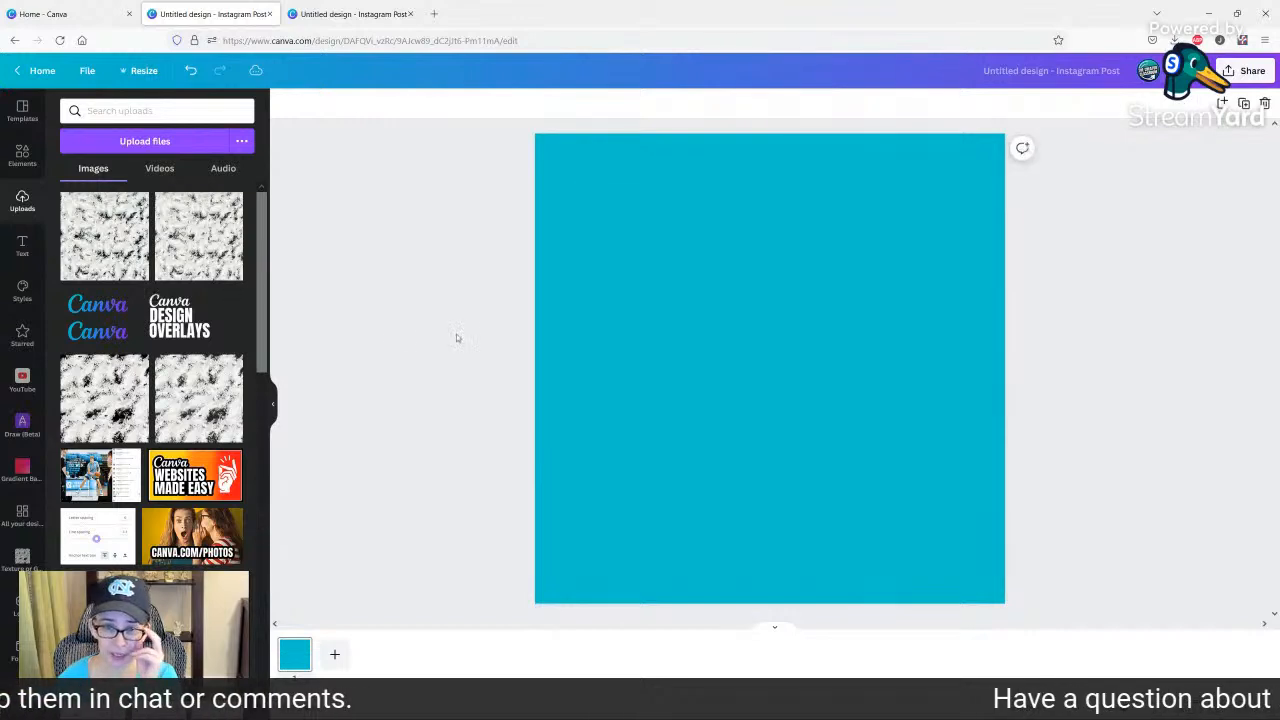
Search the photos for "fall", add the photo of many orange pumpkins to the page and view its details.
left_click(22, 153)
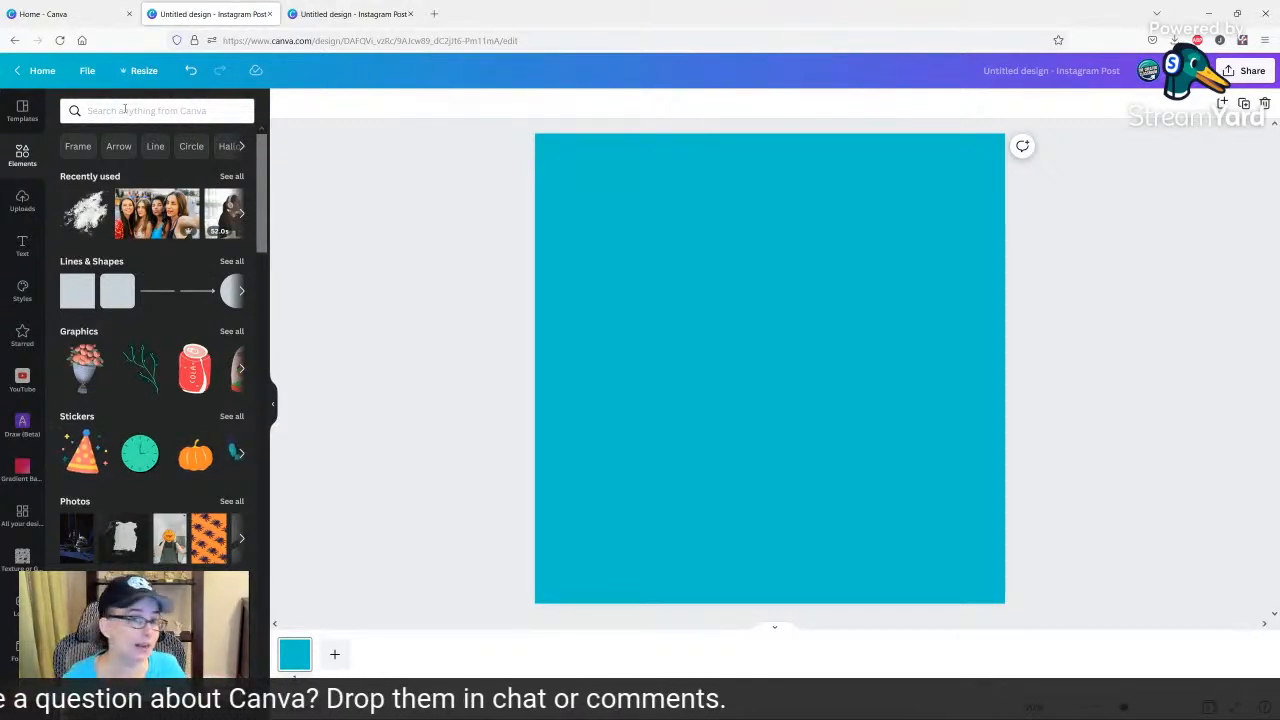
left_click(124, 110)
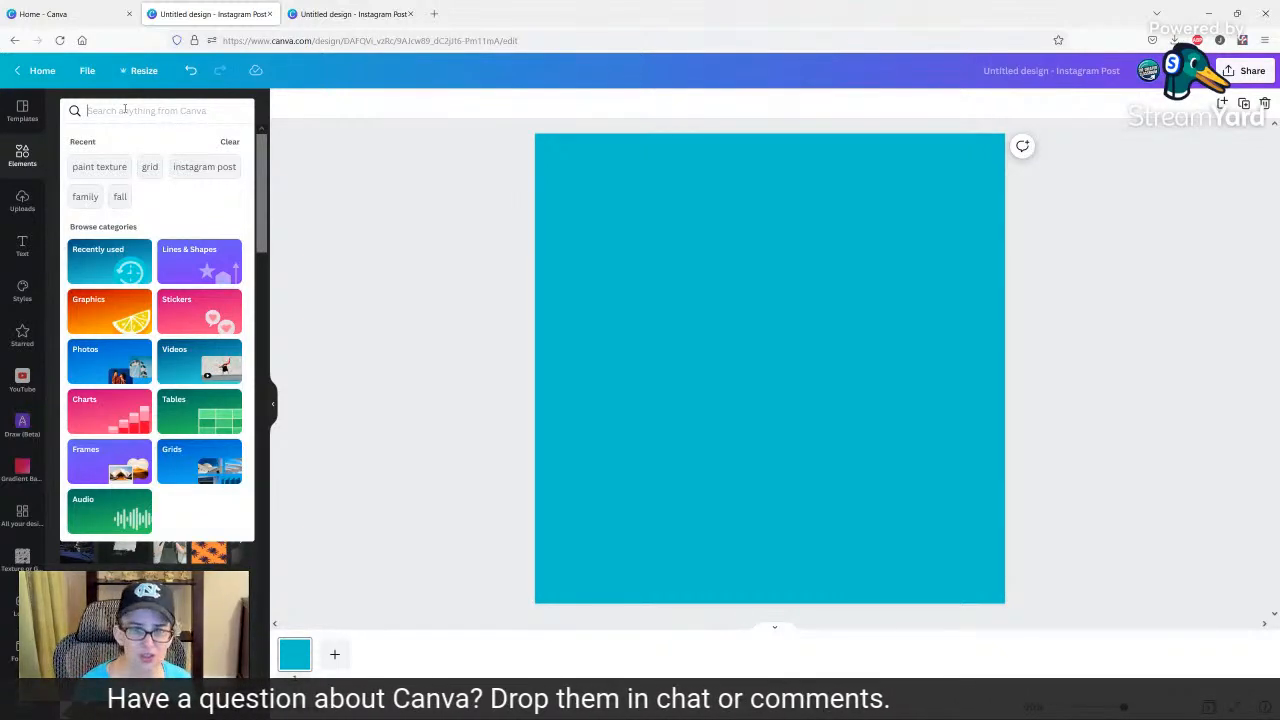
type("fall")
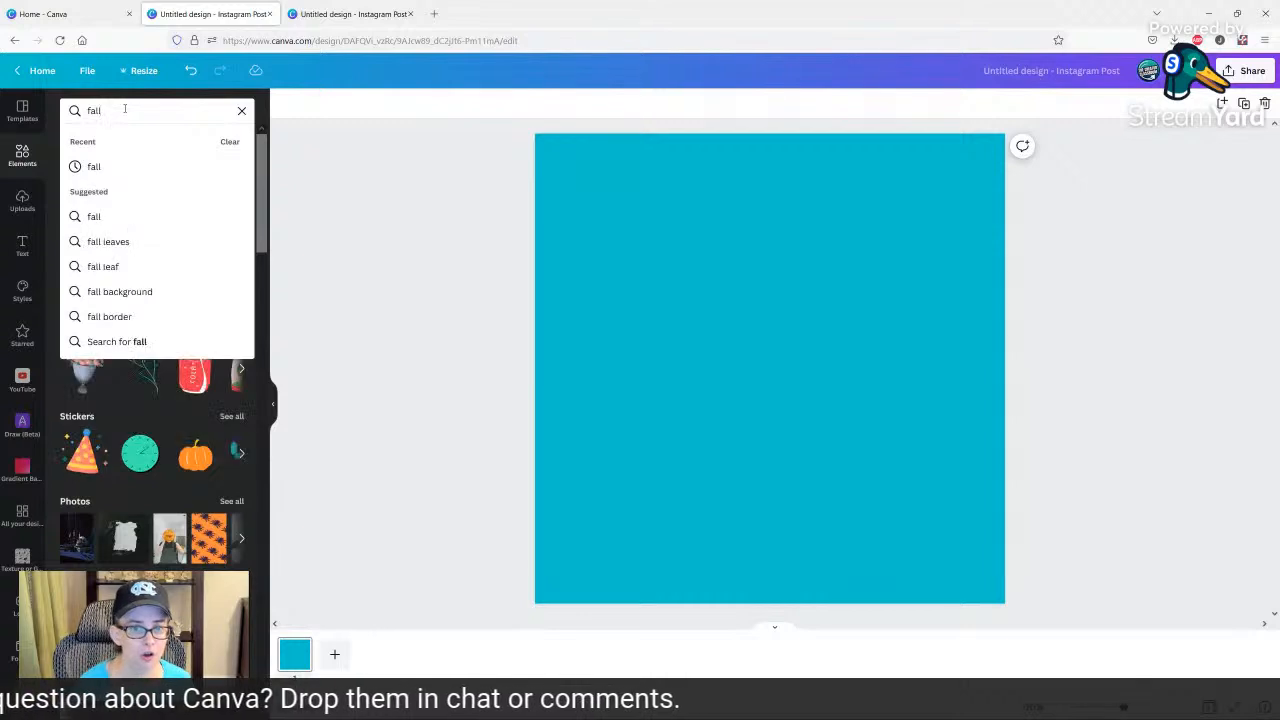
key("Return")
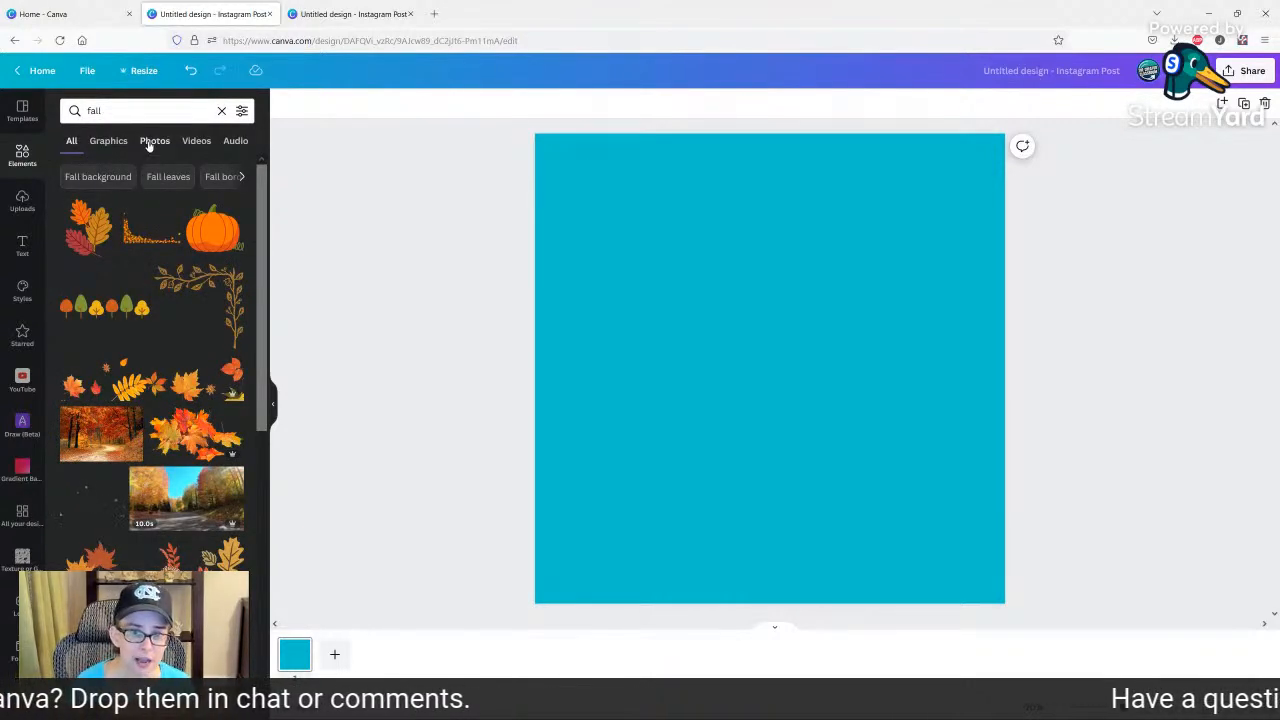
left_click(152, 140)
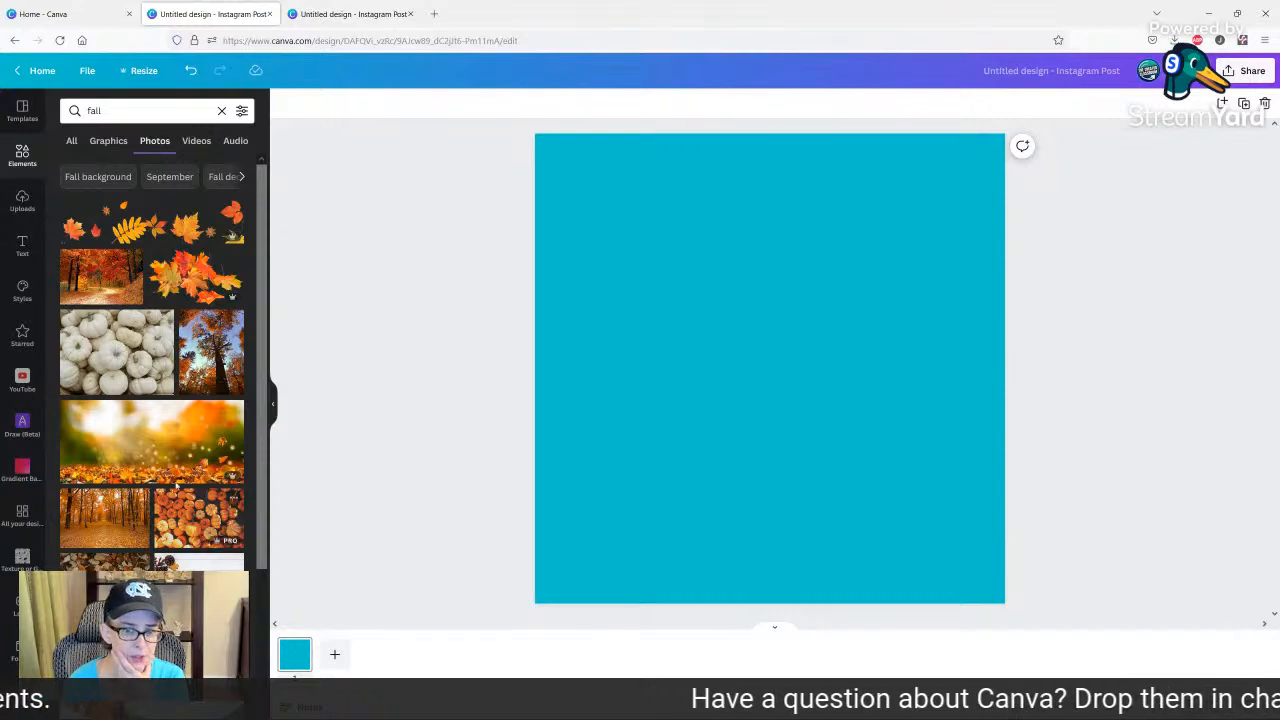
scroll(120, 460, "down", 2)
left_click(205, 440)
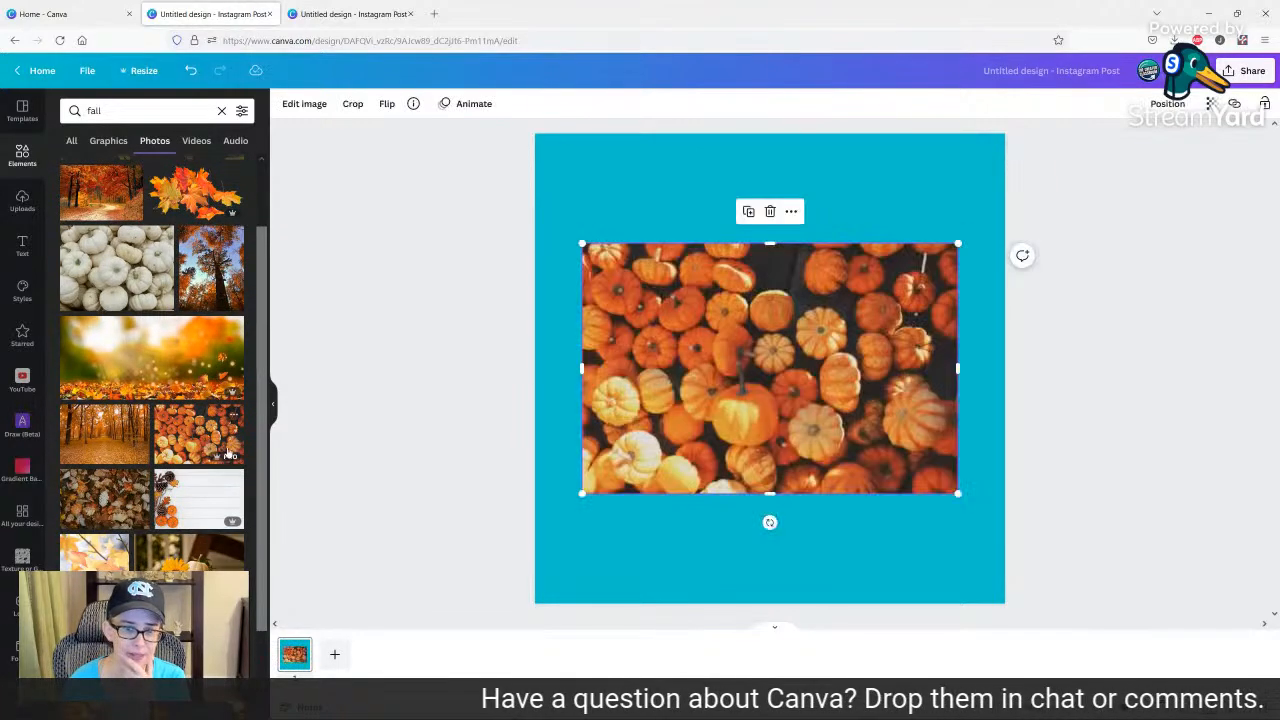
left_click(232, 414)
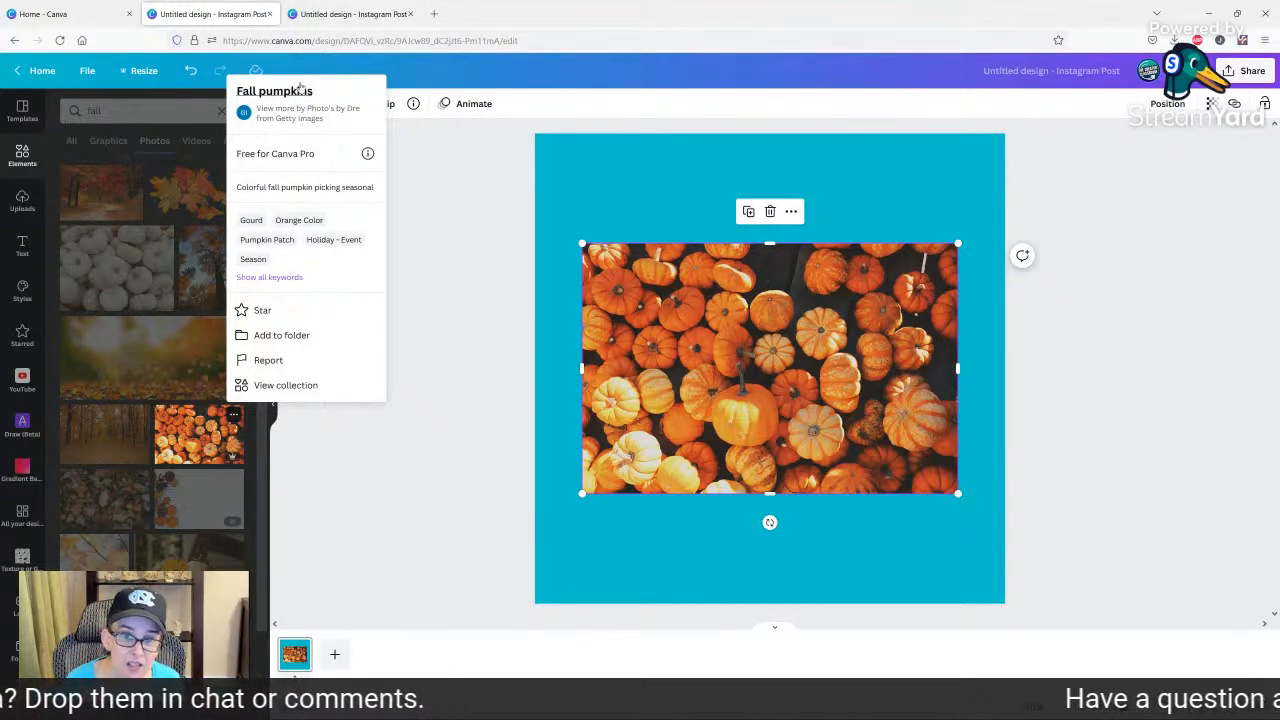
left_click(474, 215)
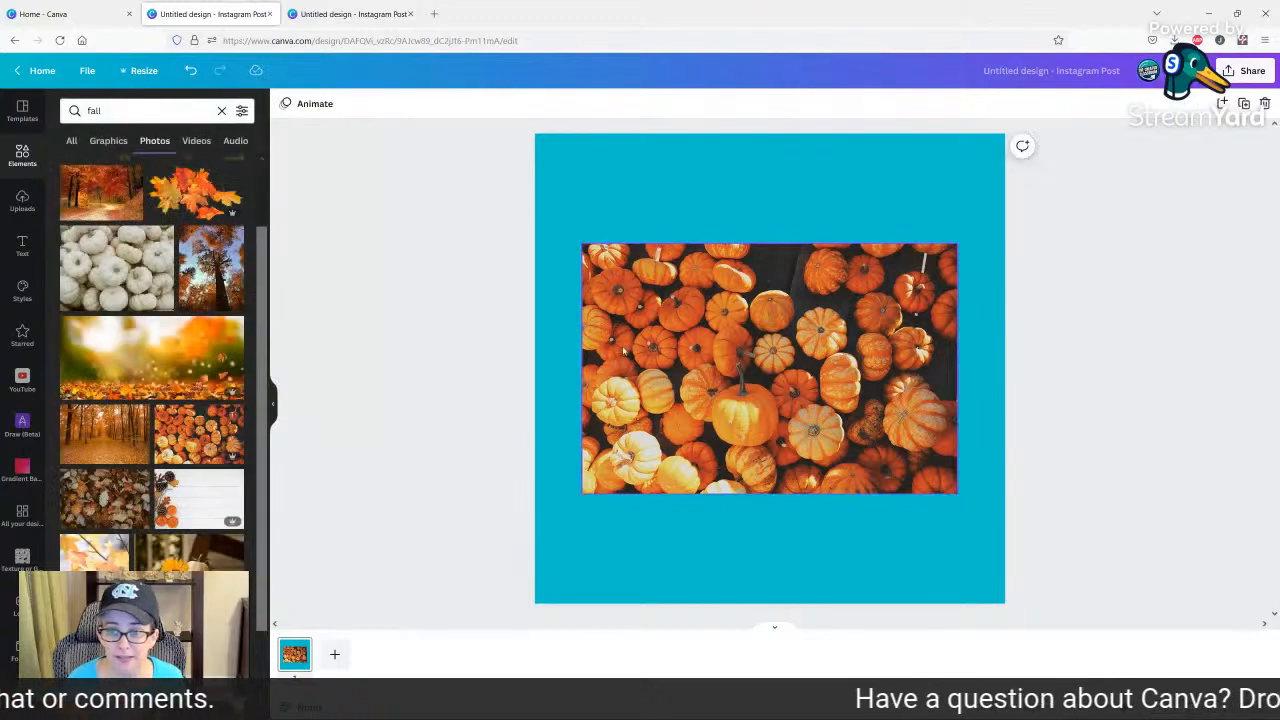
Make the photo of many orange pumpkins the page background.
right_click(675, 356)
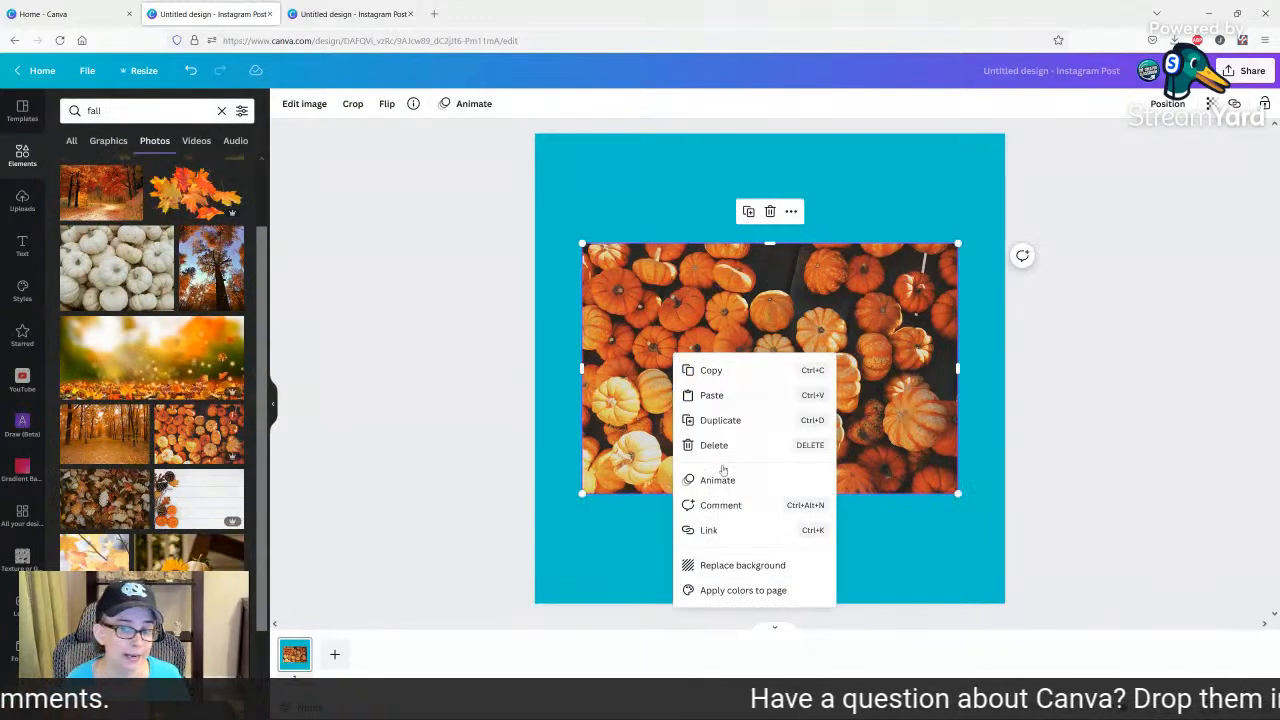
left_click(724, 562)
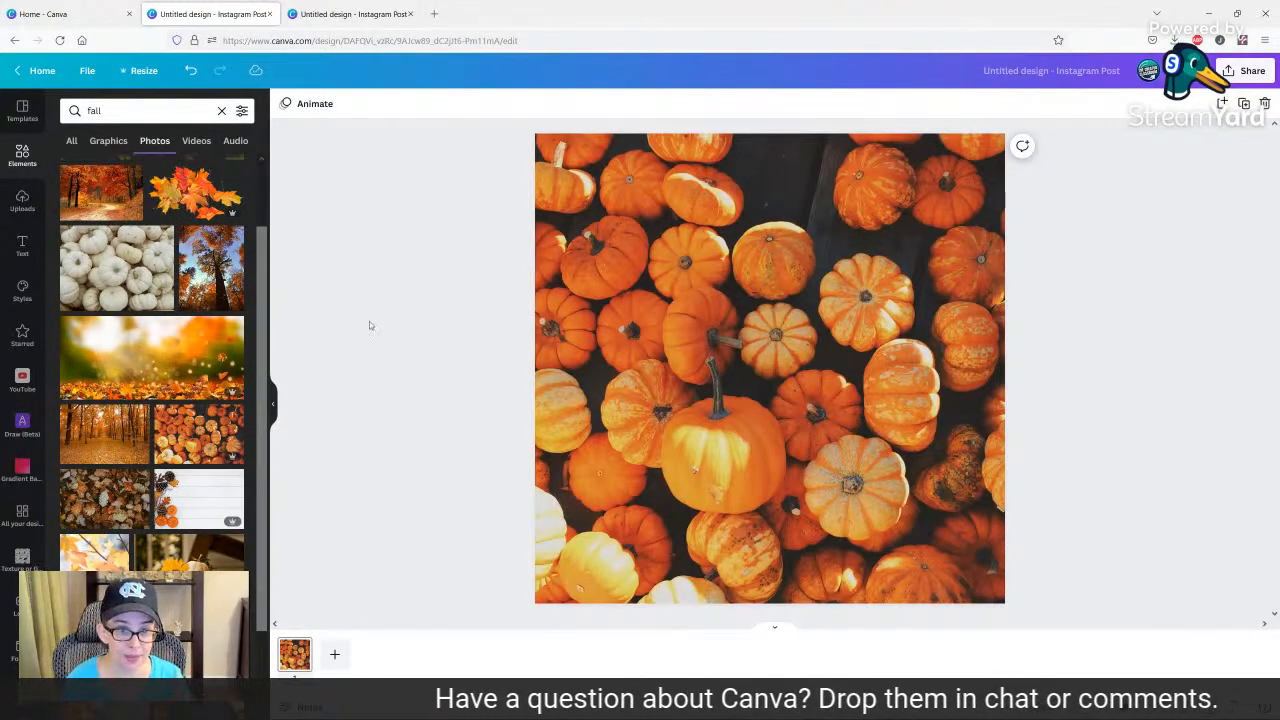
left_click(22, 202)
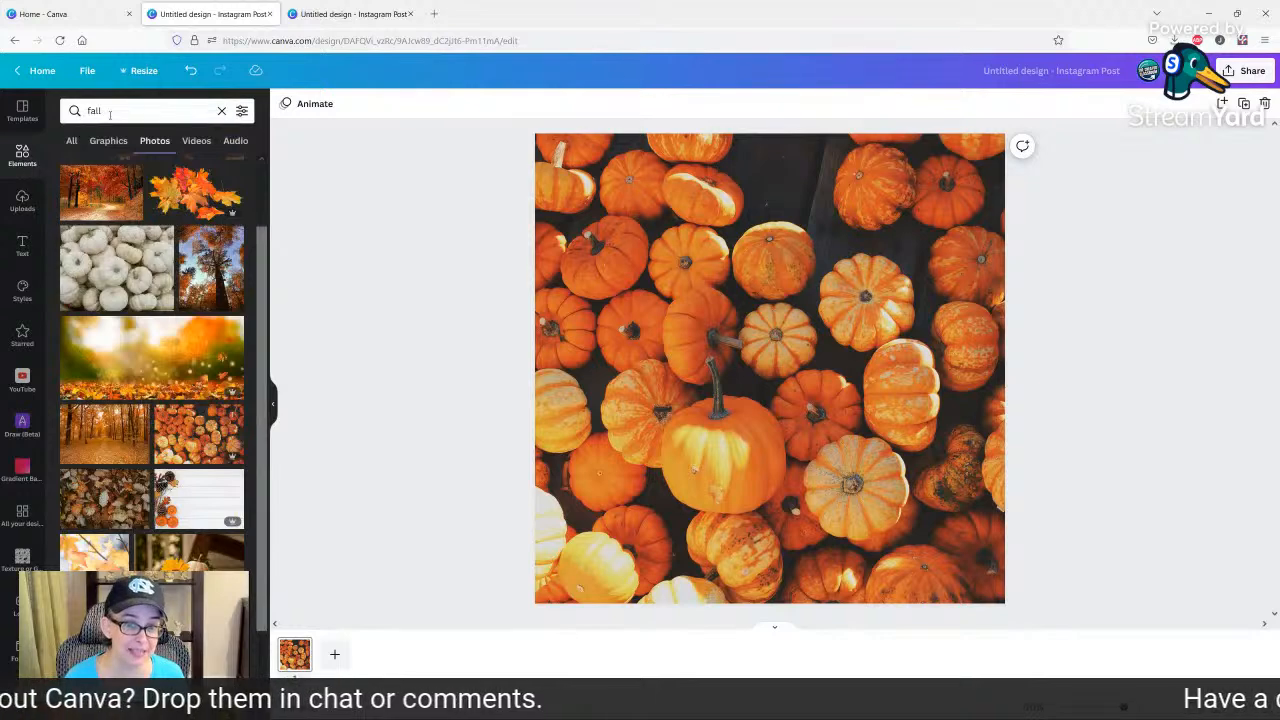
Search all element types for "grid" and add the single-cell grid over the whole page.
left_click(110, 113)
double_click(110, 113)
type("gri")
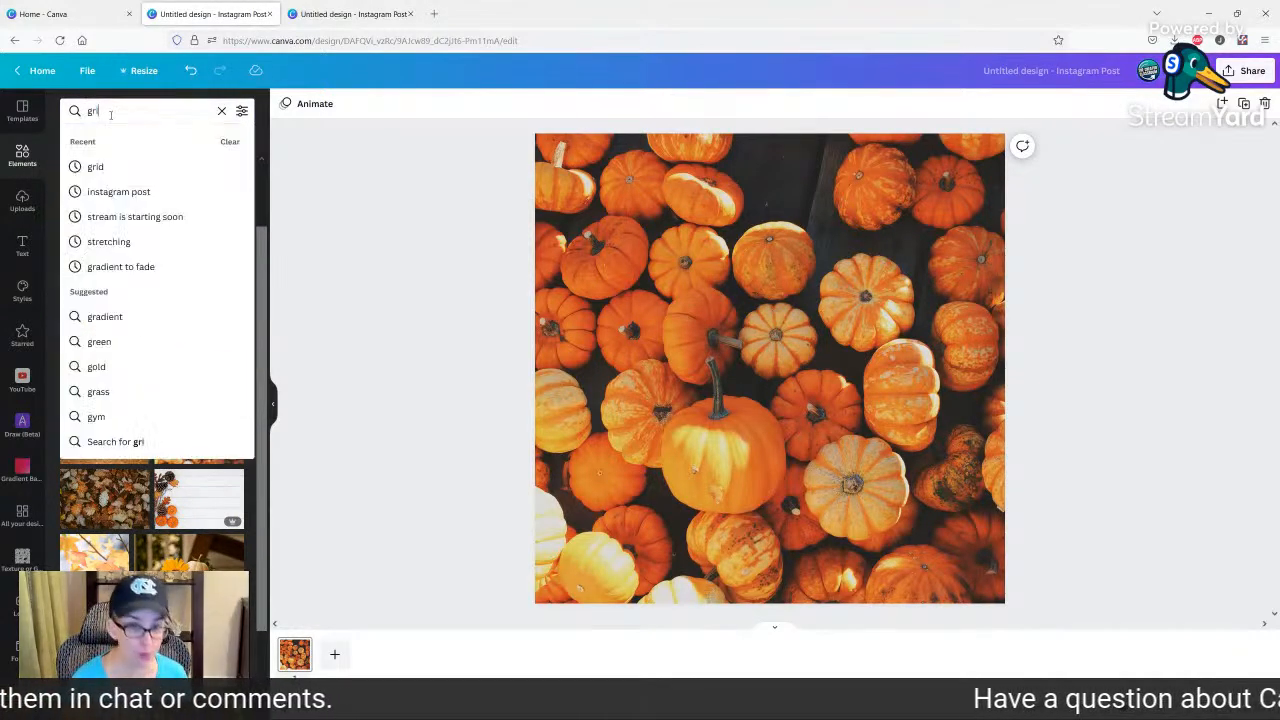
type("d")
key("Return")
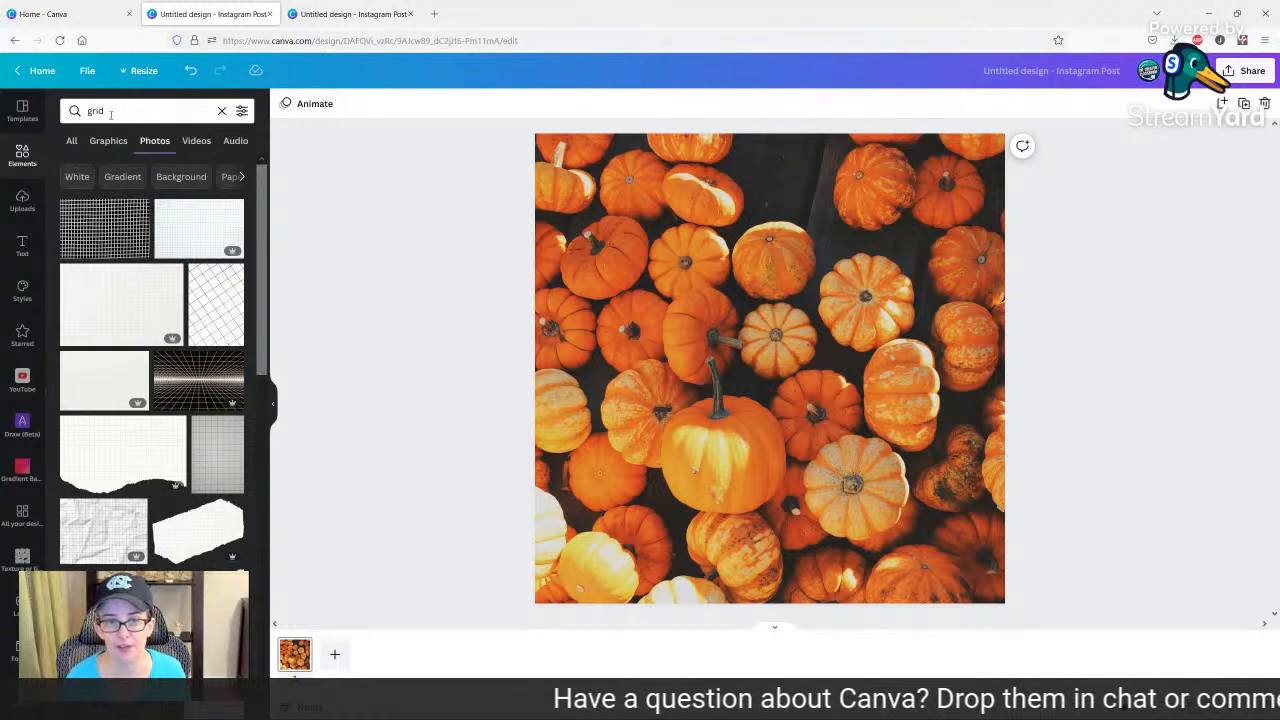
left_click(72, 142)
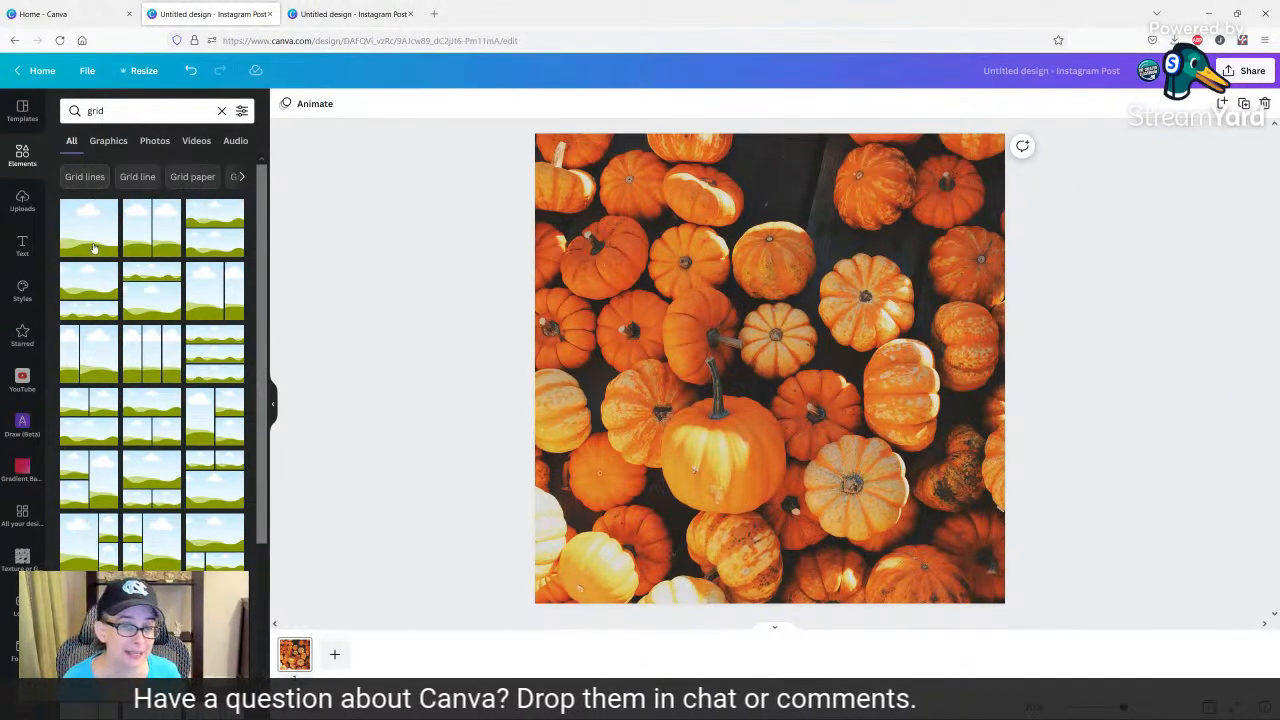
left_click(92, 243)
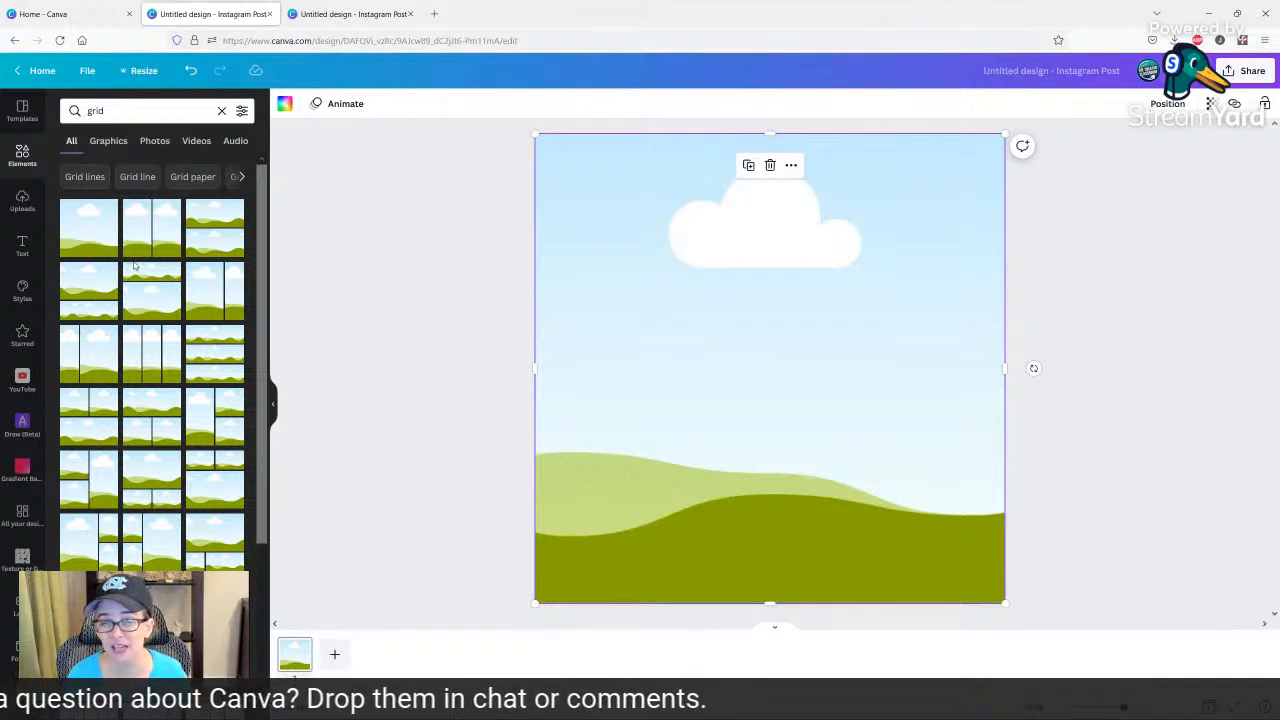
Fill the grid with the first paint texture from the uploads and set its transparency to 14.
left_click(21, 205)
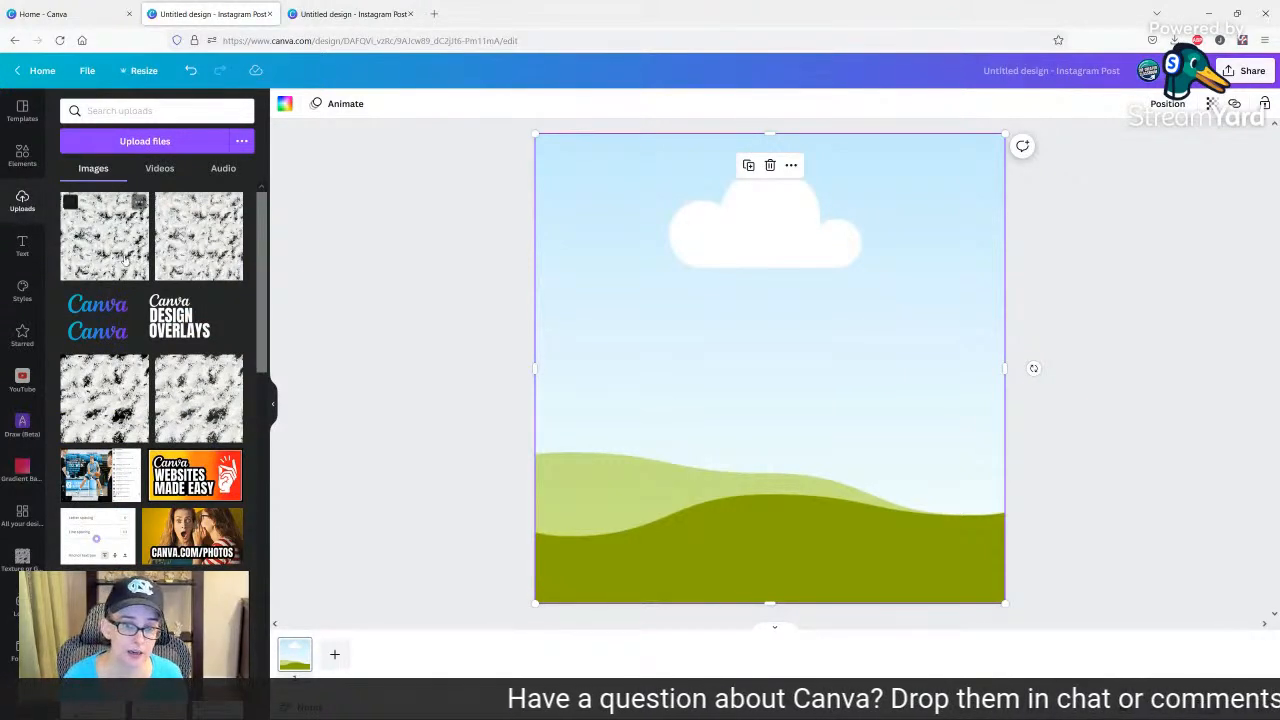
left_click(95, 250)
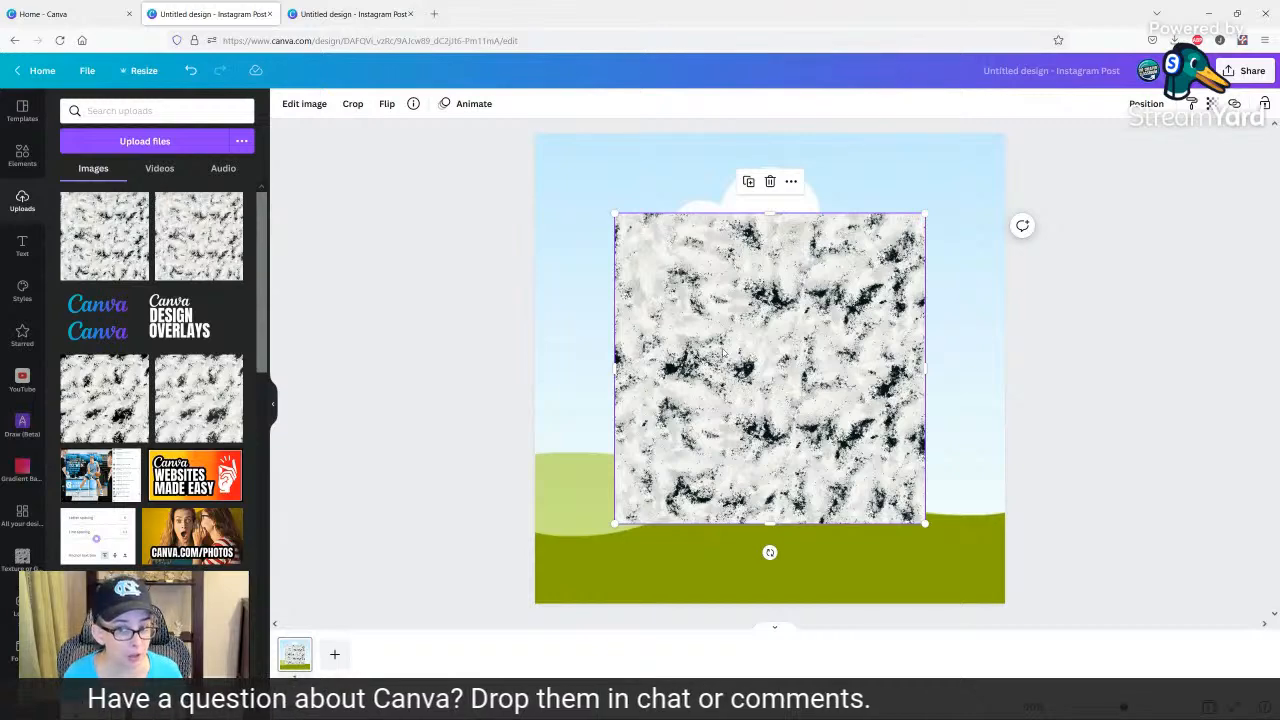
left_click_drag(727, 336, 704, 330)
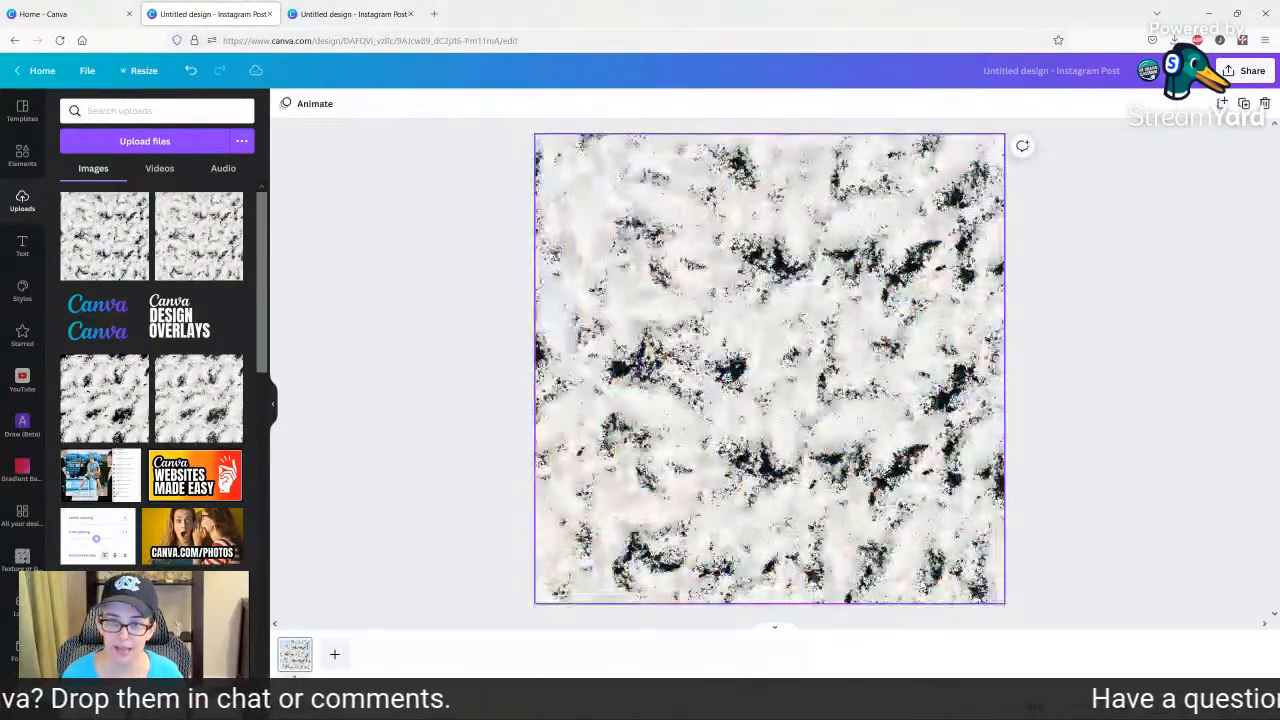
left_click(707, 335)
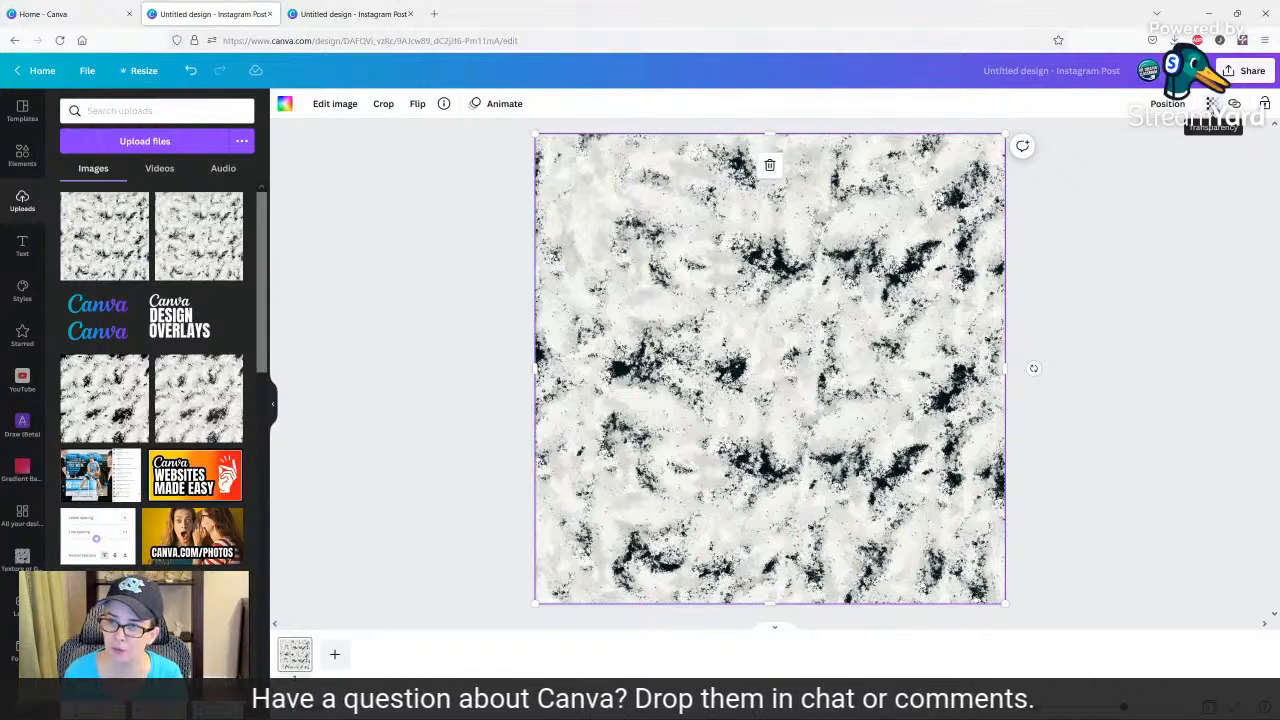
left_click(1211, 104)
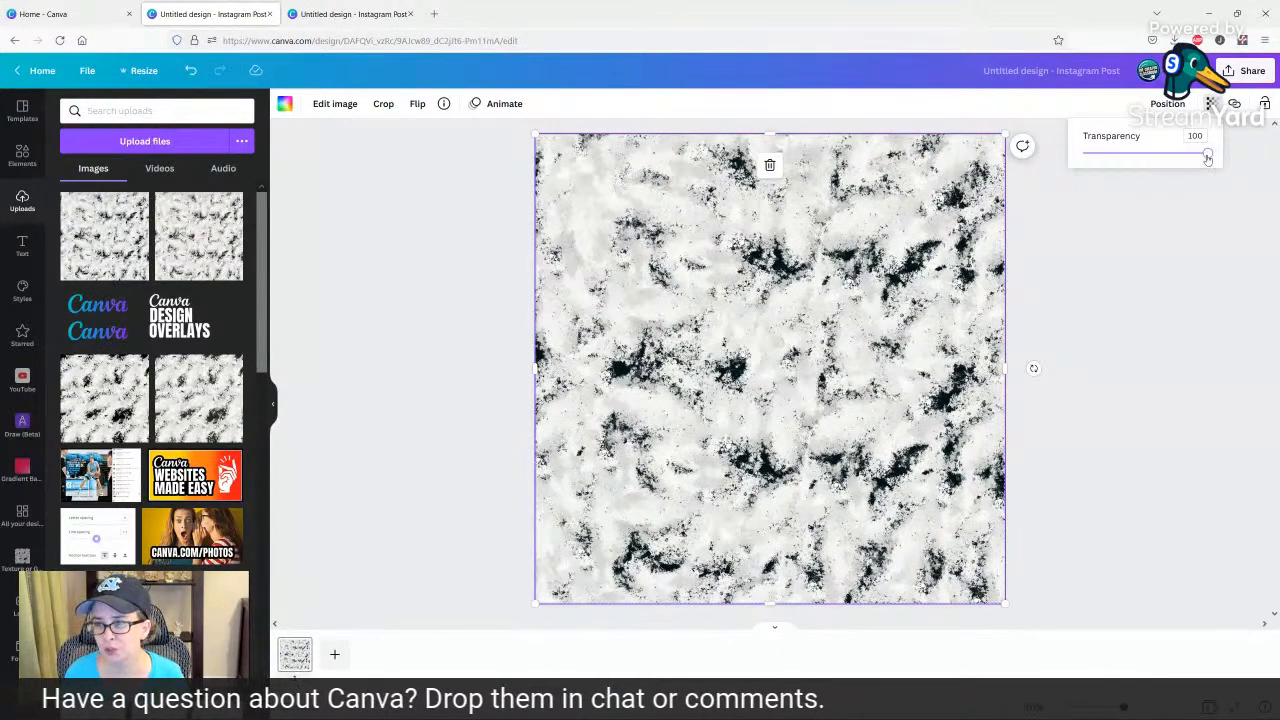
left_click_drag(1207, 157, 1101, 155)
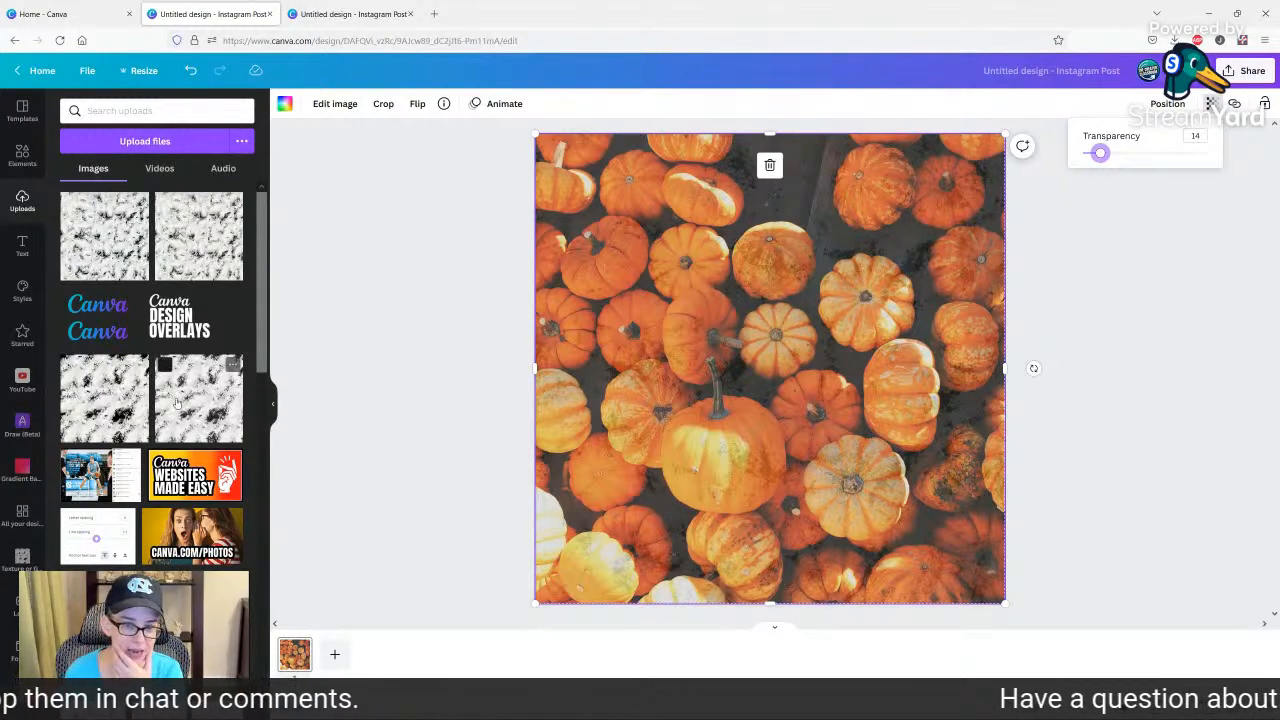
Replace the grid's fill with the second uploaded paint texture.
left_click(194, 250)
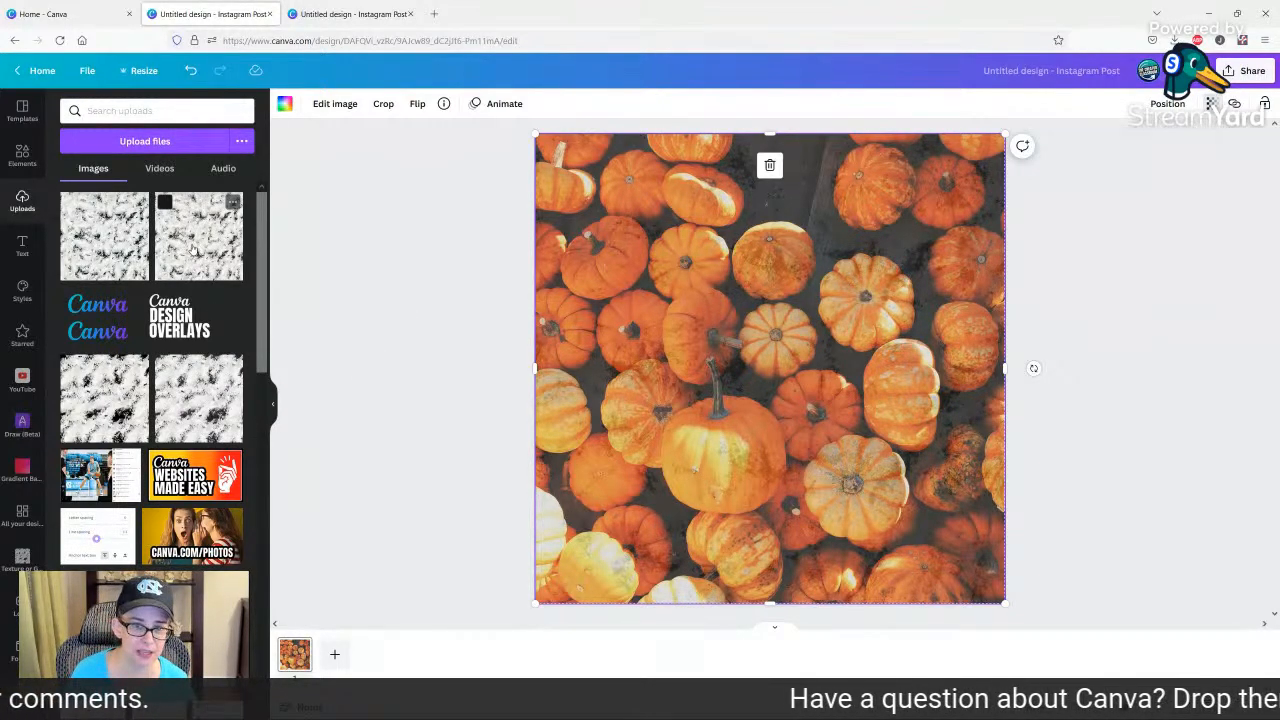
left_click_drag(693, 384, 596, 278)
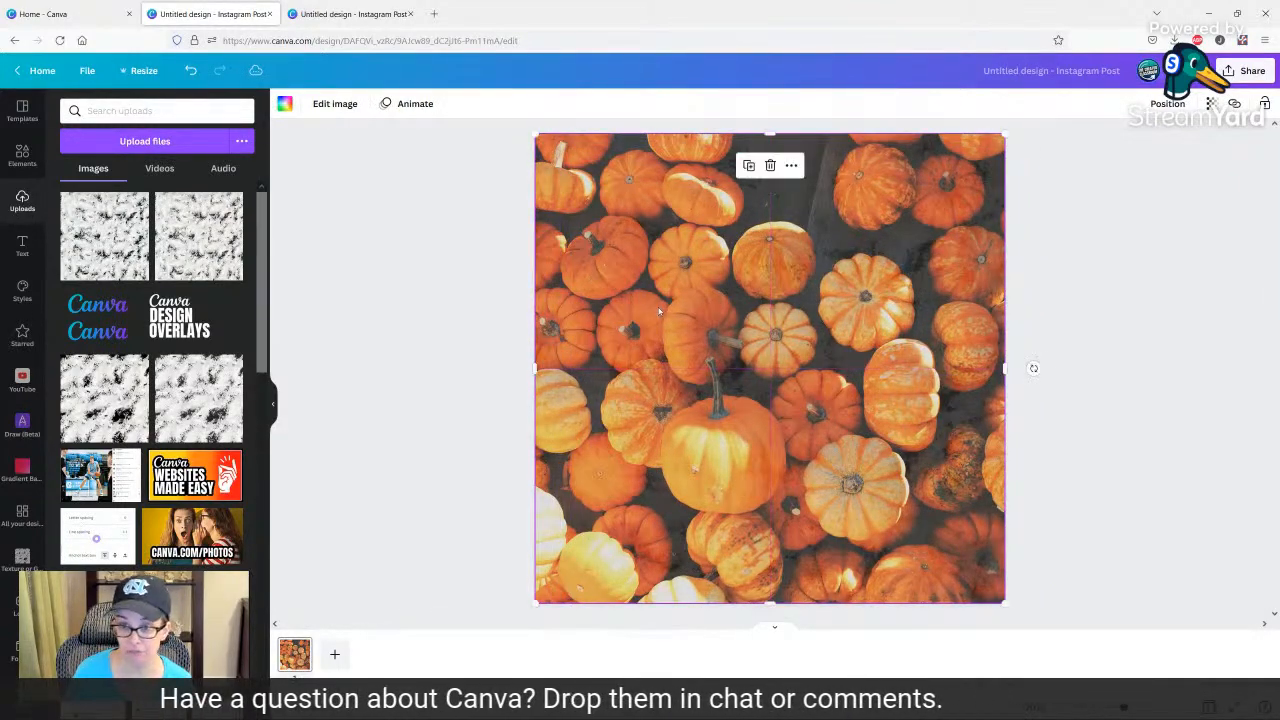
left_click(475, 333)
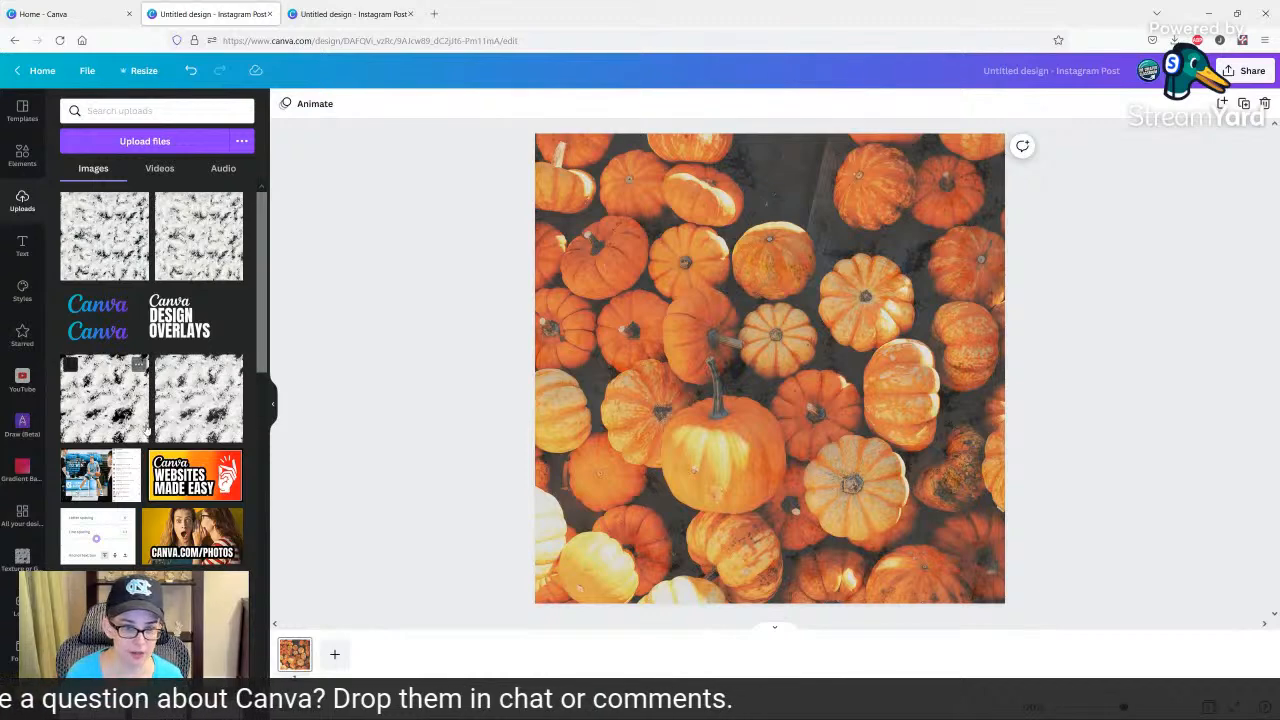
Replace the grid's texture with the uploaded blue-to-purple Canva logo image.
scroll(200, 380, "down", 3)
scroll(150, 410, "up", 3)
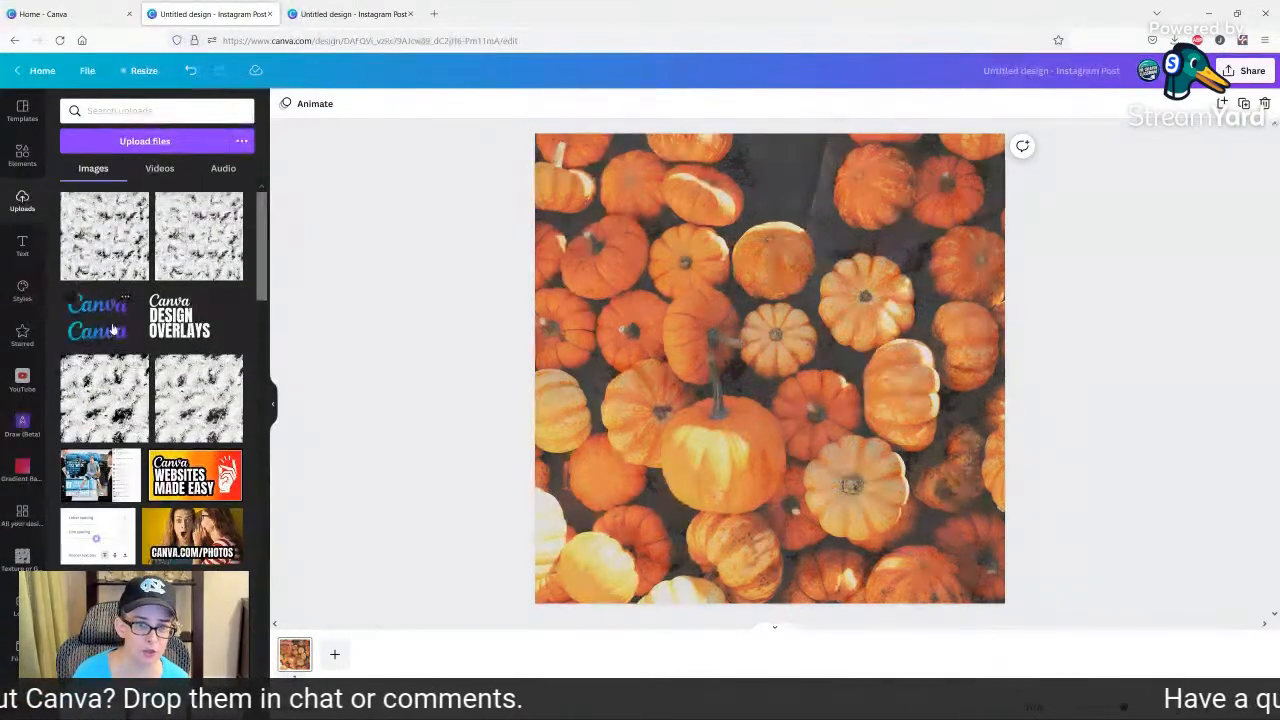
left_click(97, 317)
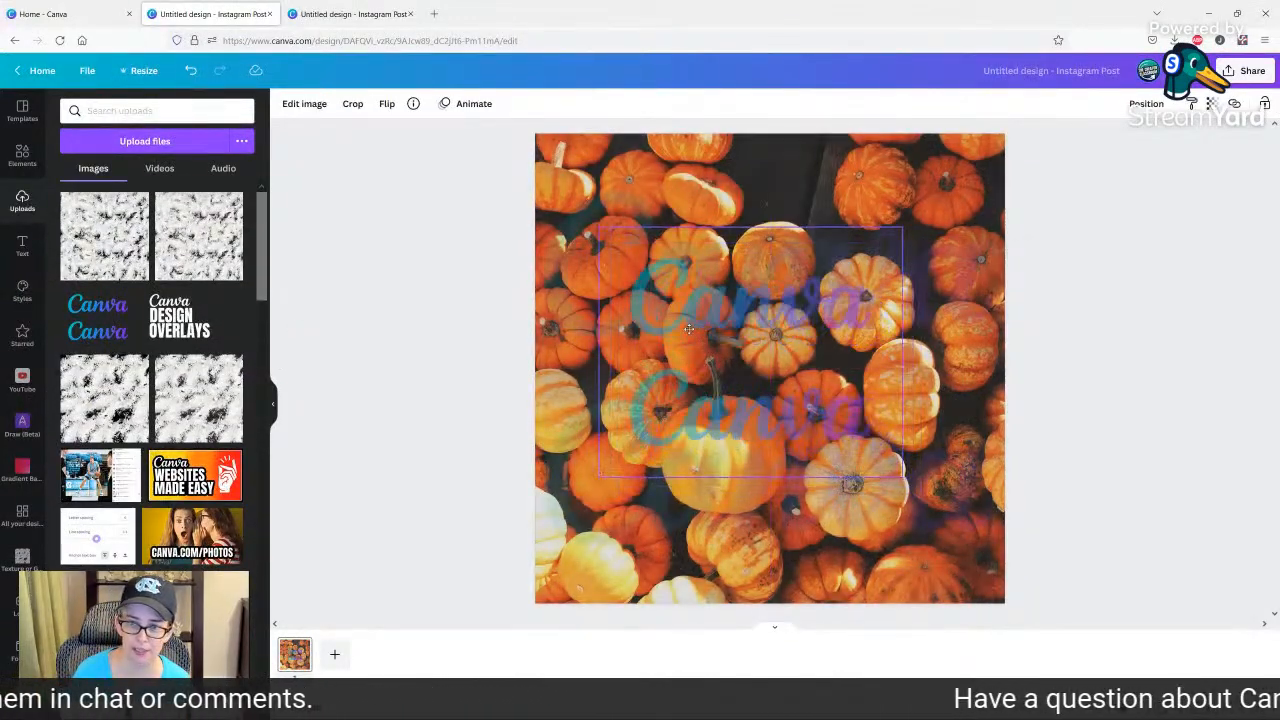
key("Delete")
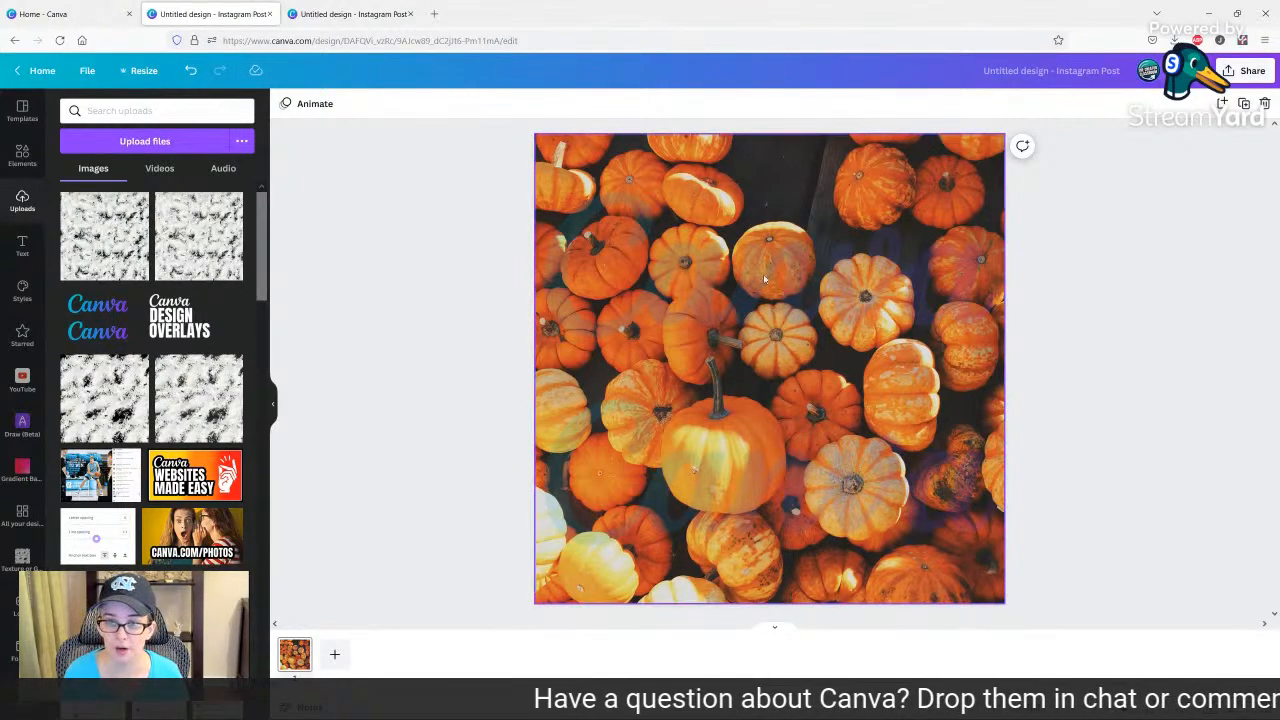
Adjust the transparency of the logo-filled grid, keeping it as a faint overlay on the pumpkins.
left_click(798, 294)
left_click(1210, 103)
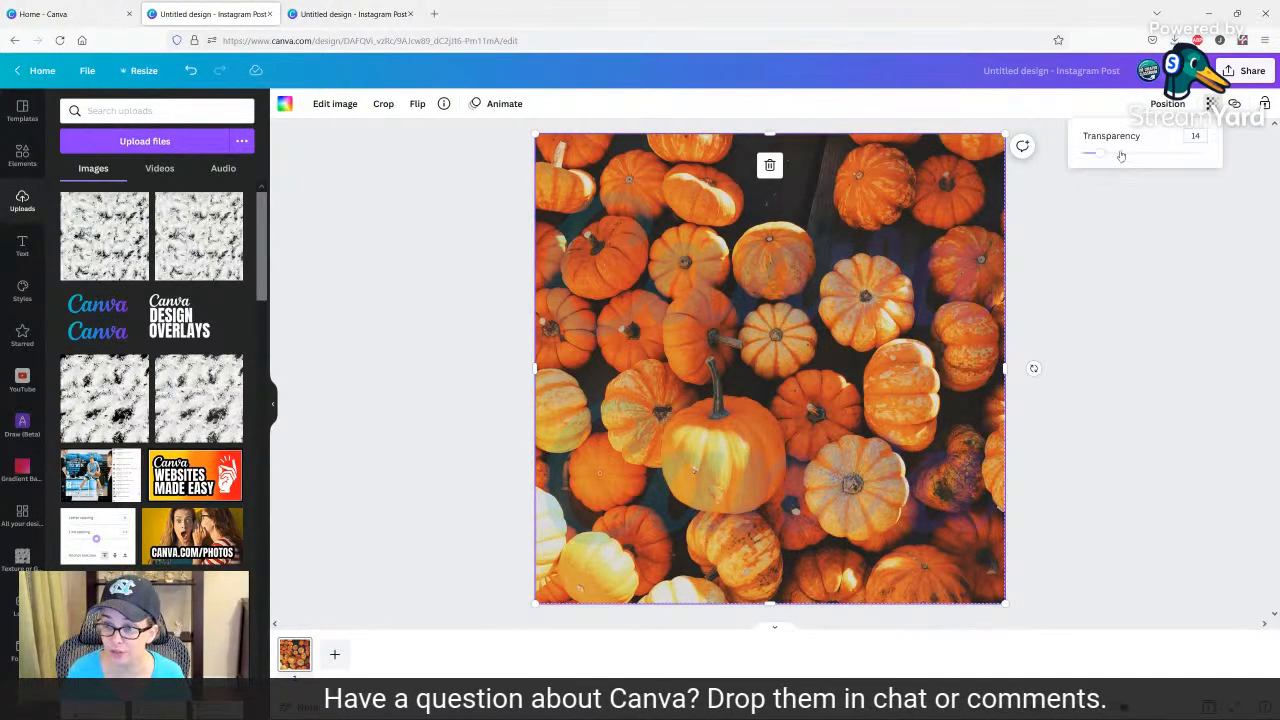
mouse_move(1120, 157)
left_mouse_down()
mouse_move(1101, 155)
mouse_move(1180, 152)
mouse_move(1101, 152)
left_mouse_up()
left_click(1081, 329)
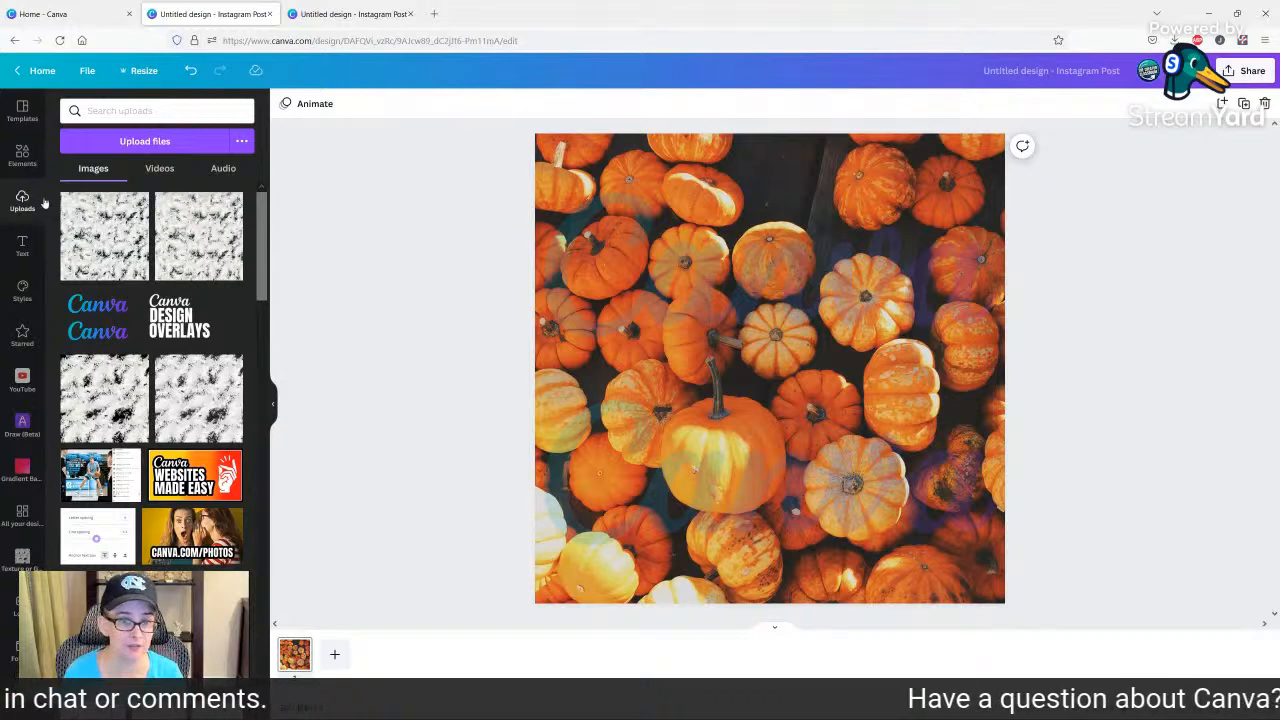
left_click(22, 155)
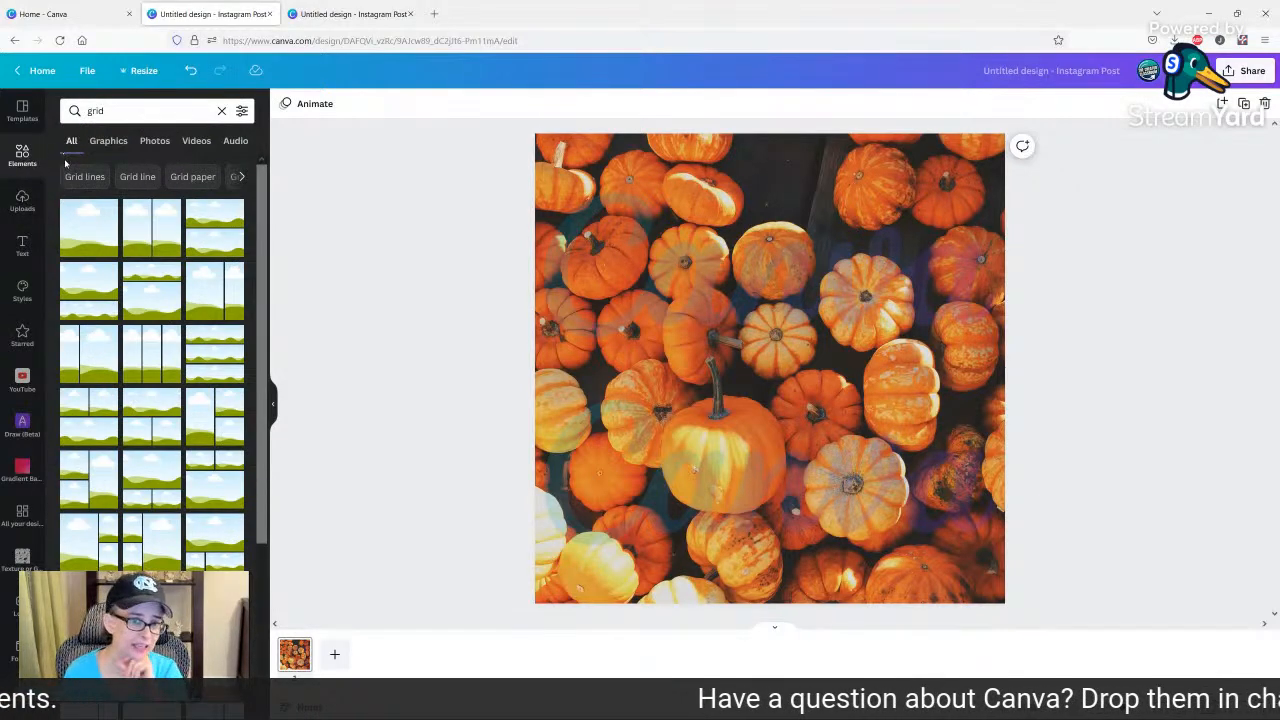
left_click(20, 204)
scroll(150, 400, "down", 6)
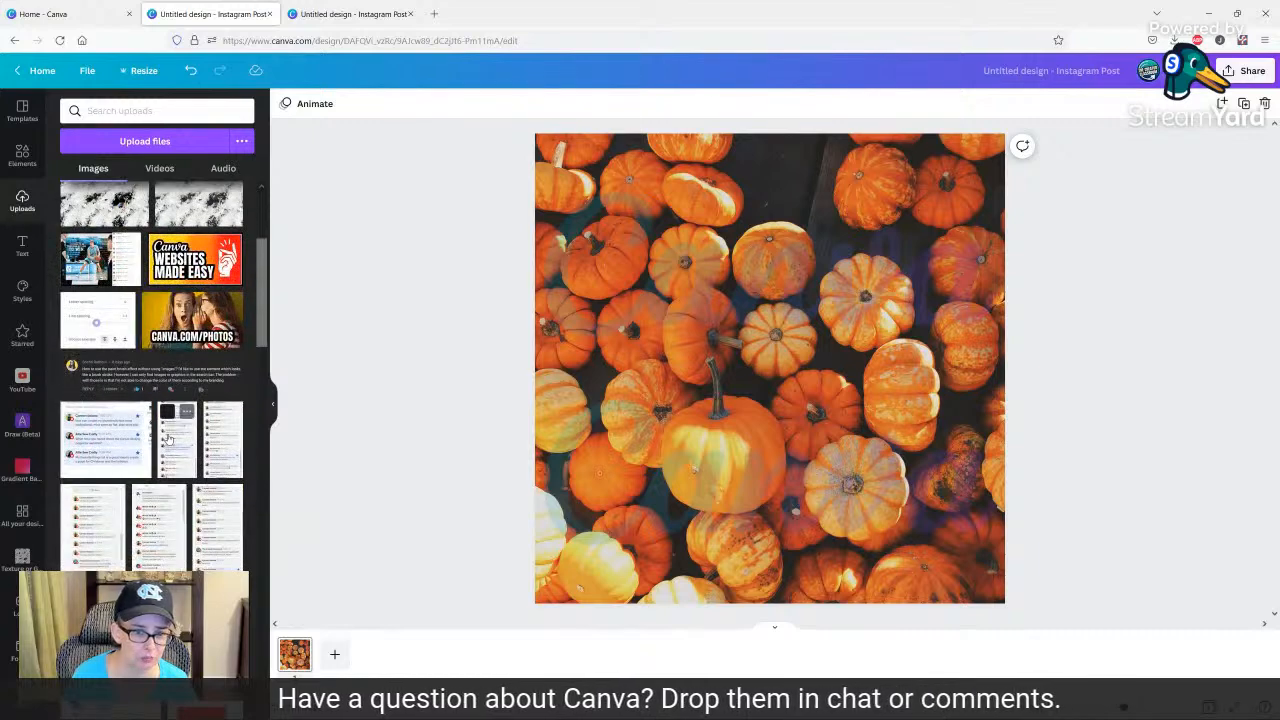
scroll(167, 439, "down", 3)
scroll(167, 439, "up", 8)
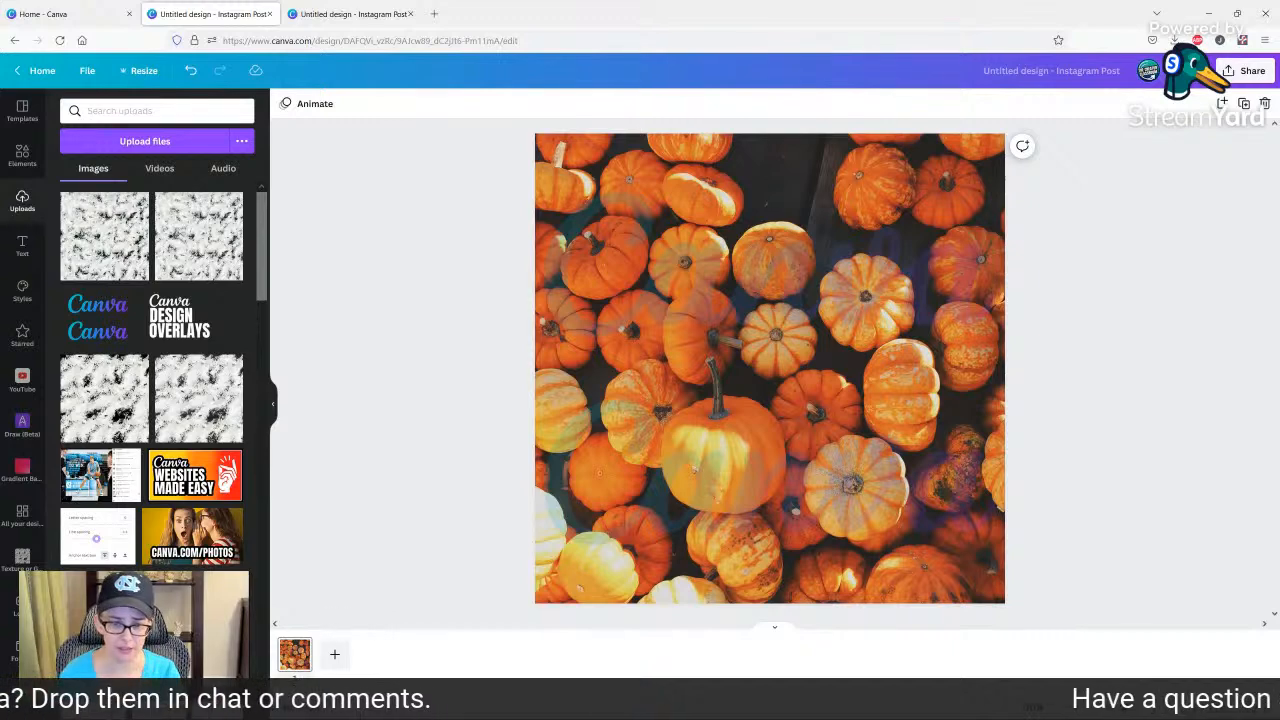
Add a second page and search the elements for "fade to gradient".
left_click(333, 656)
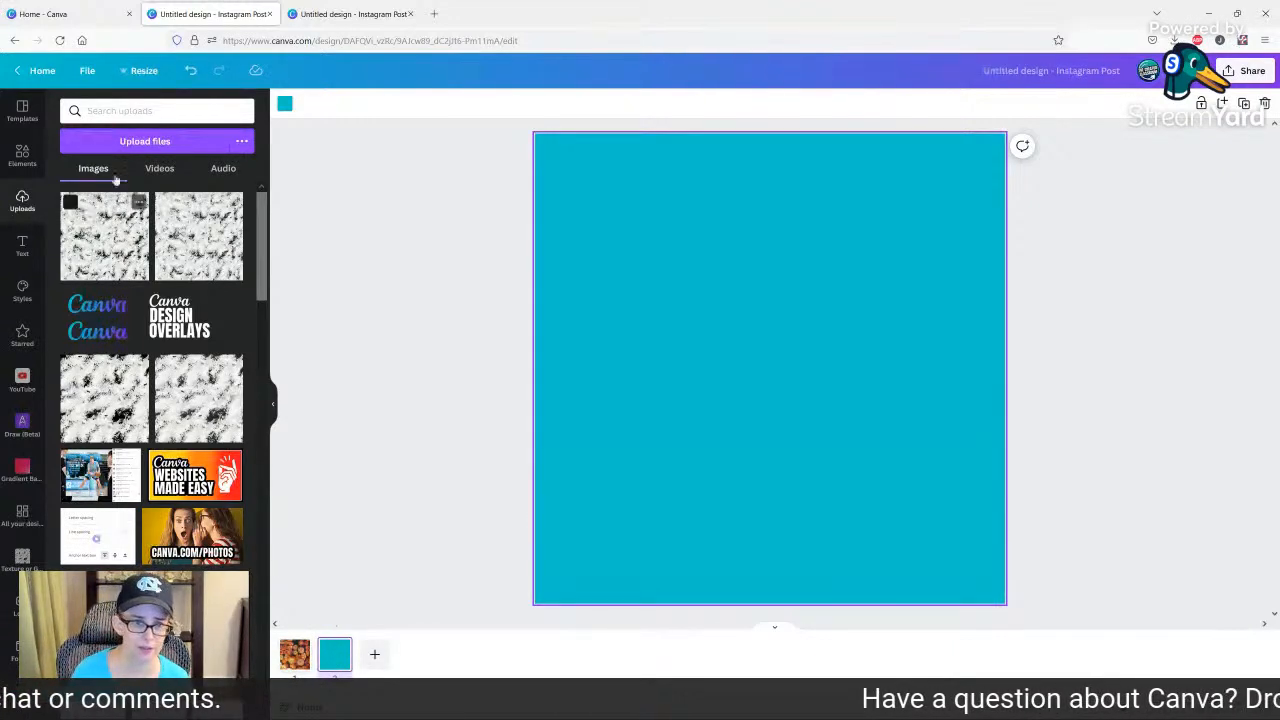
left_click(20, 160)
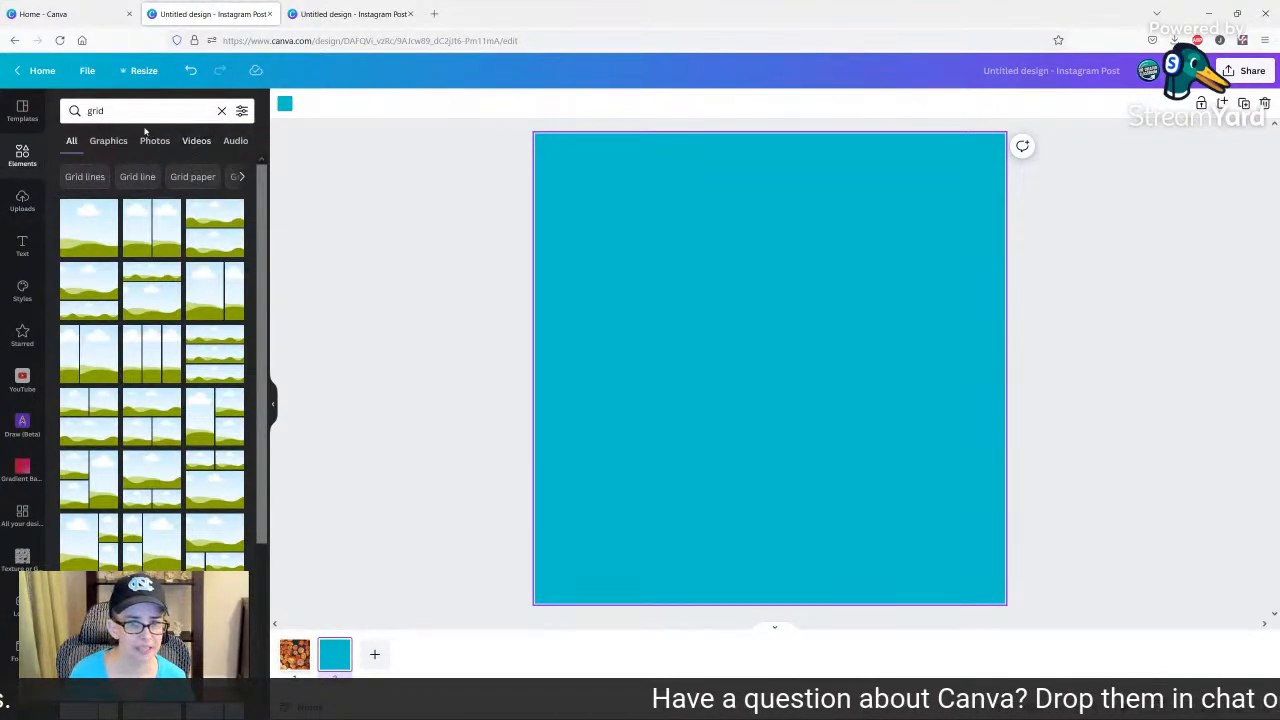
left_click(140, 111)
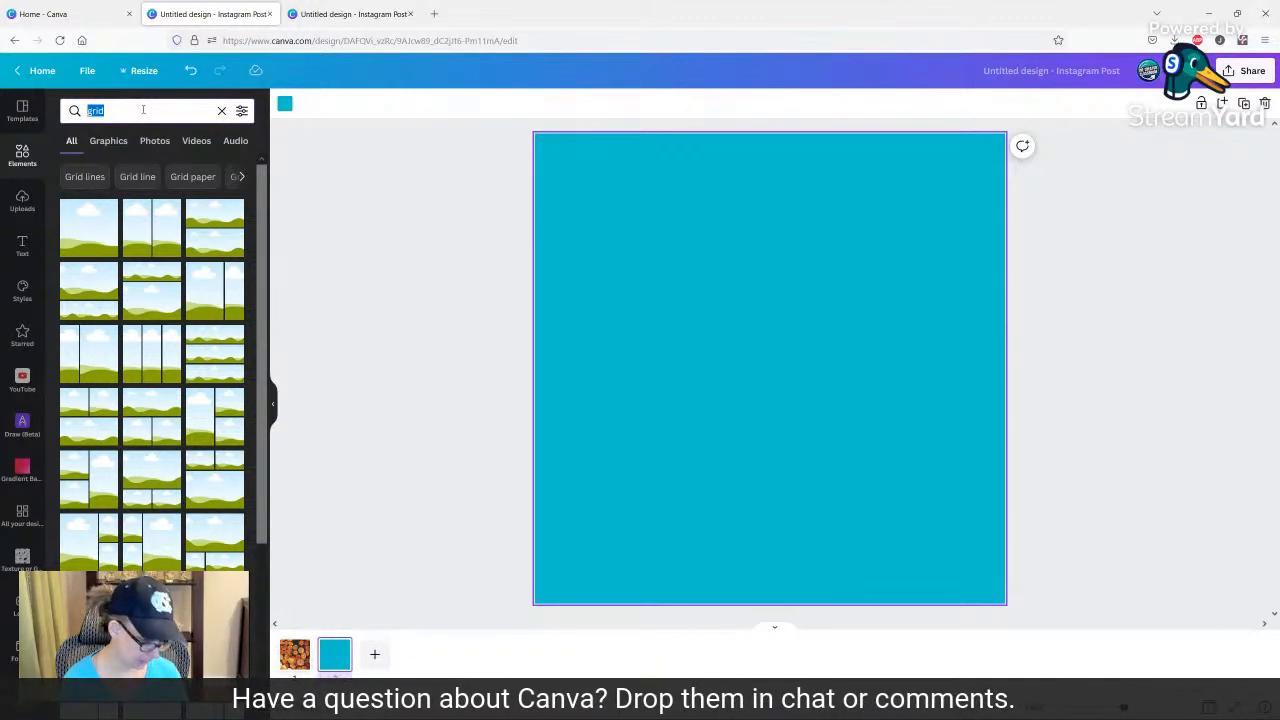
type("fade to gradient")
key("Return")
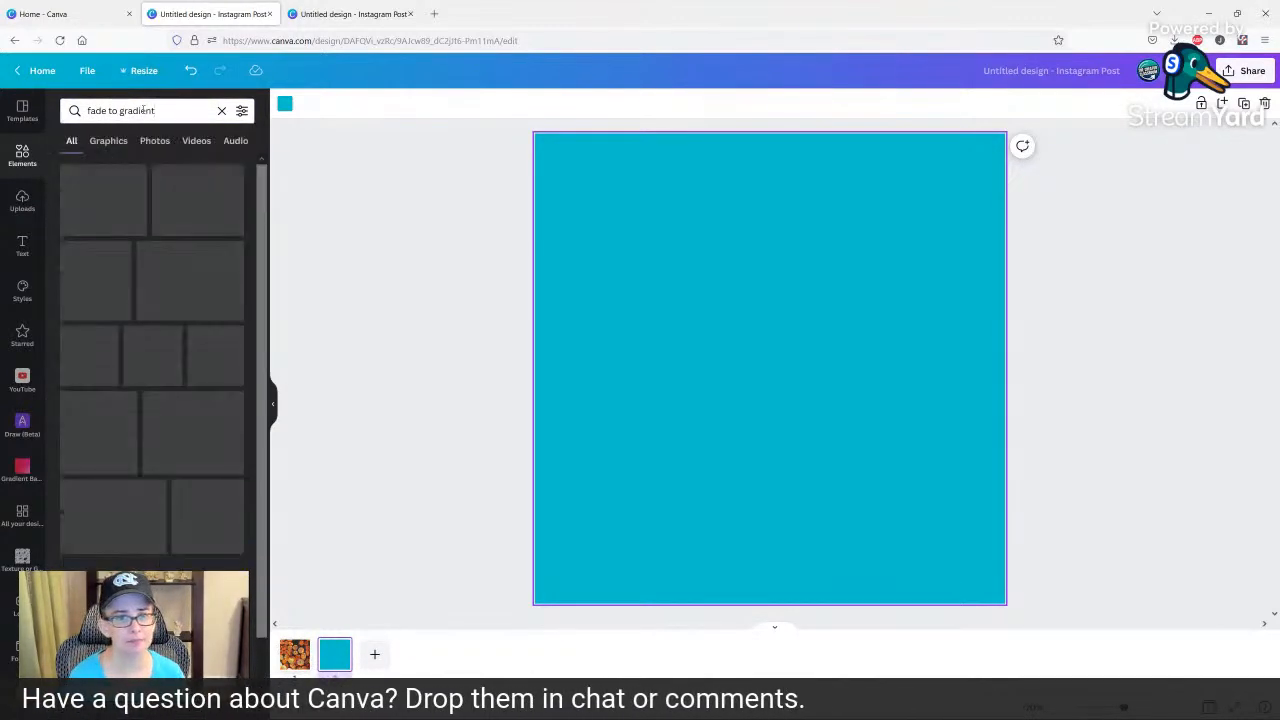
Add the purple side-fading gradient, enlarged to about page size and shifted partly off the page's left edge.
left_click(100, 190)
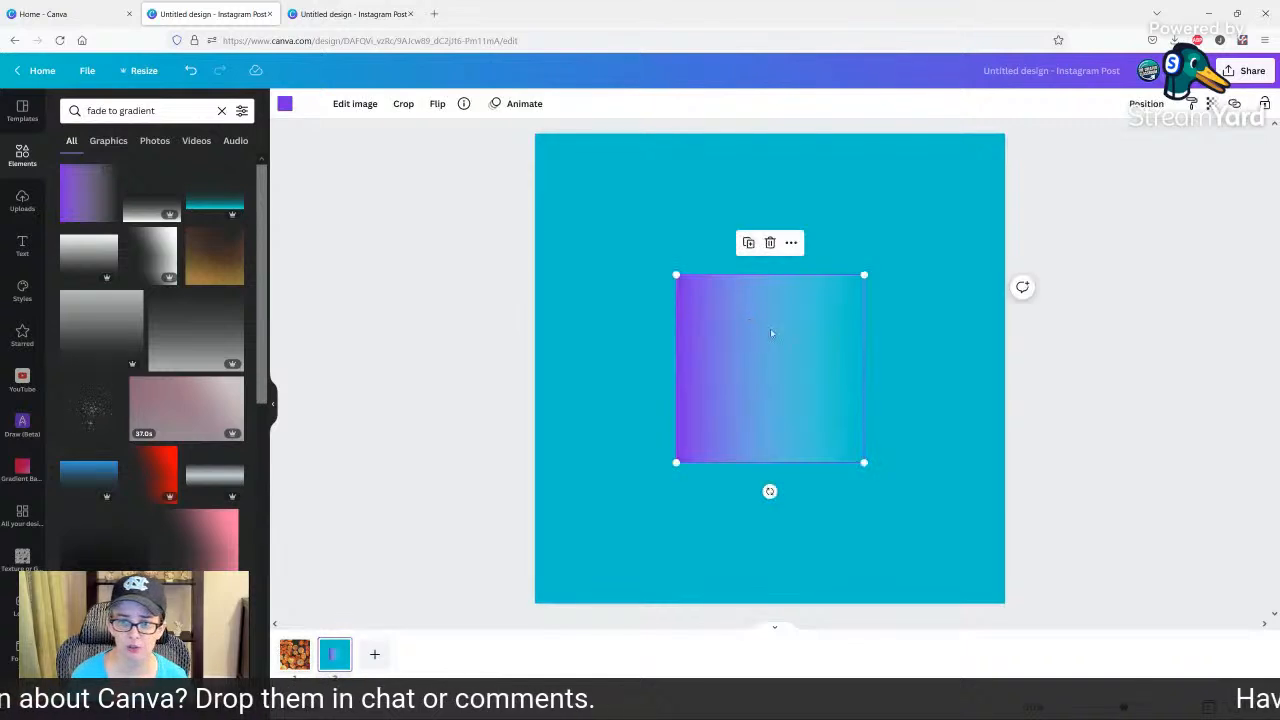
left_click_drag(771, 333, 606, 189)
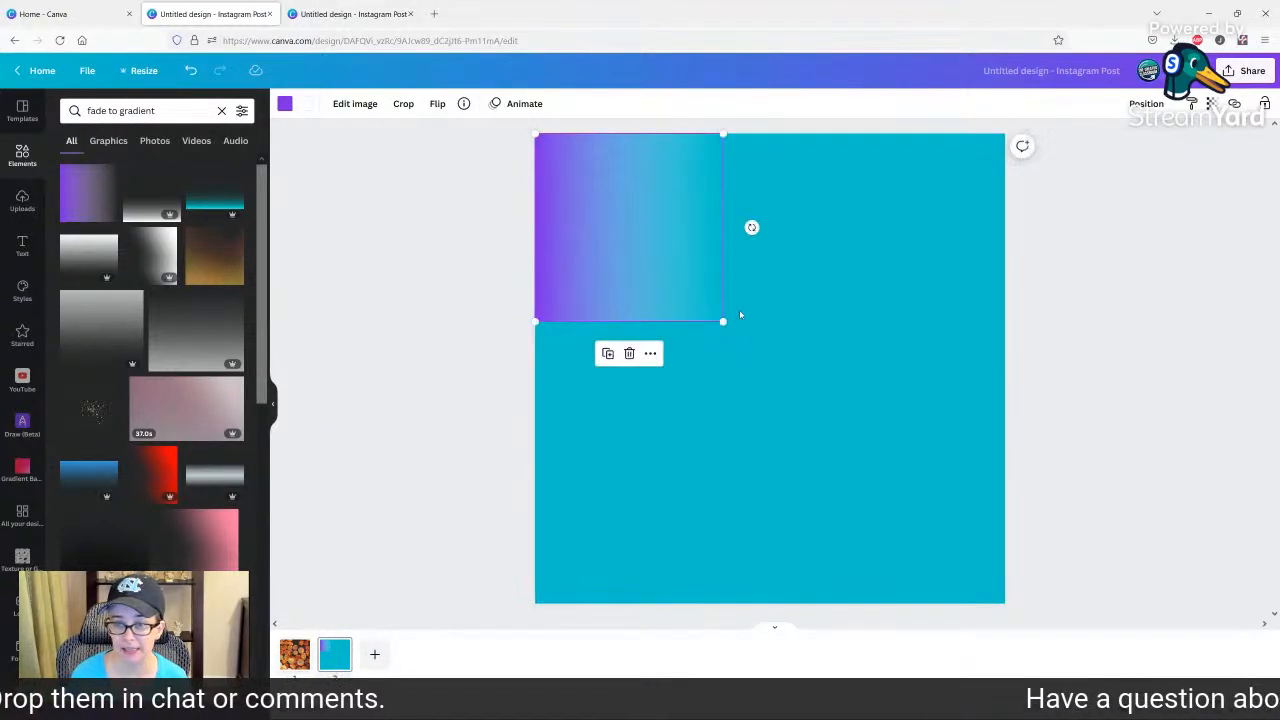
left_click_drag(723, 321, 998, 607)
left_click_drag(886, 471, 717, 462)
Change the second page's background colour to burnt orange.
left_click(980, 409)
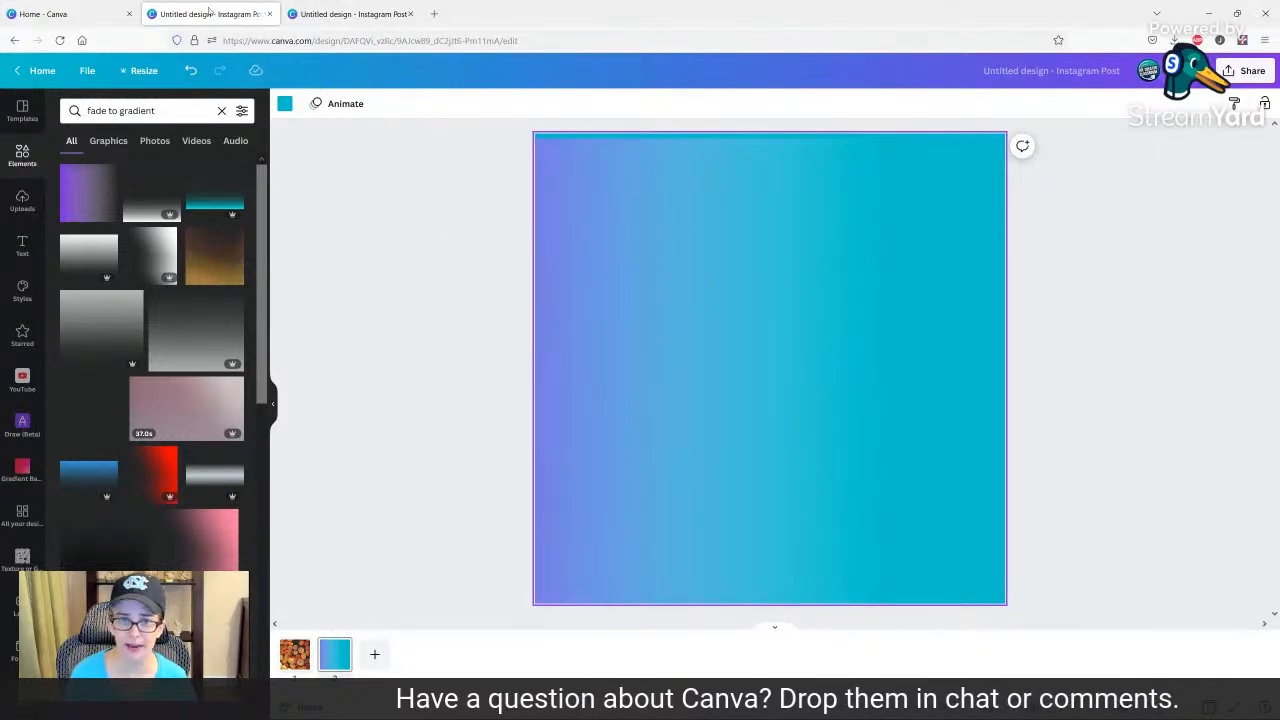
left_click(285, 103)
left_click(138, 110)
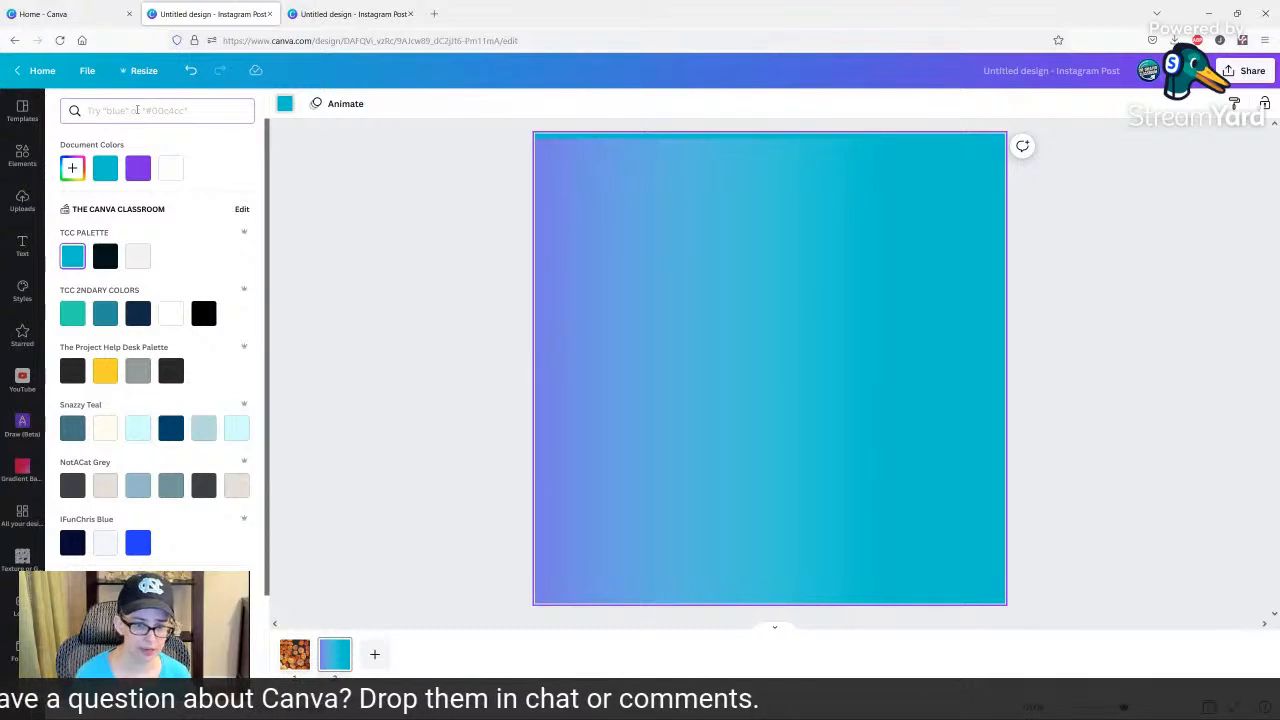
key("Return")
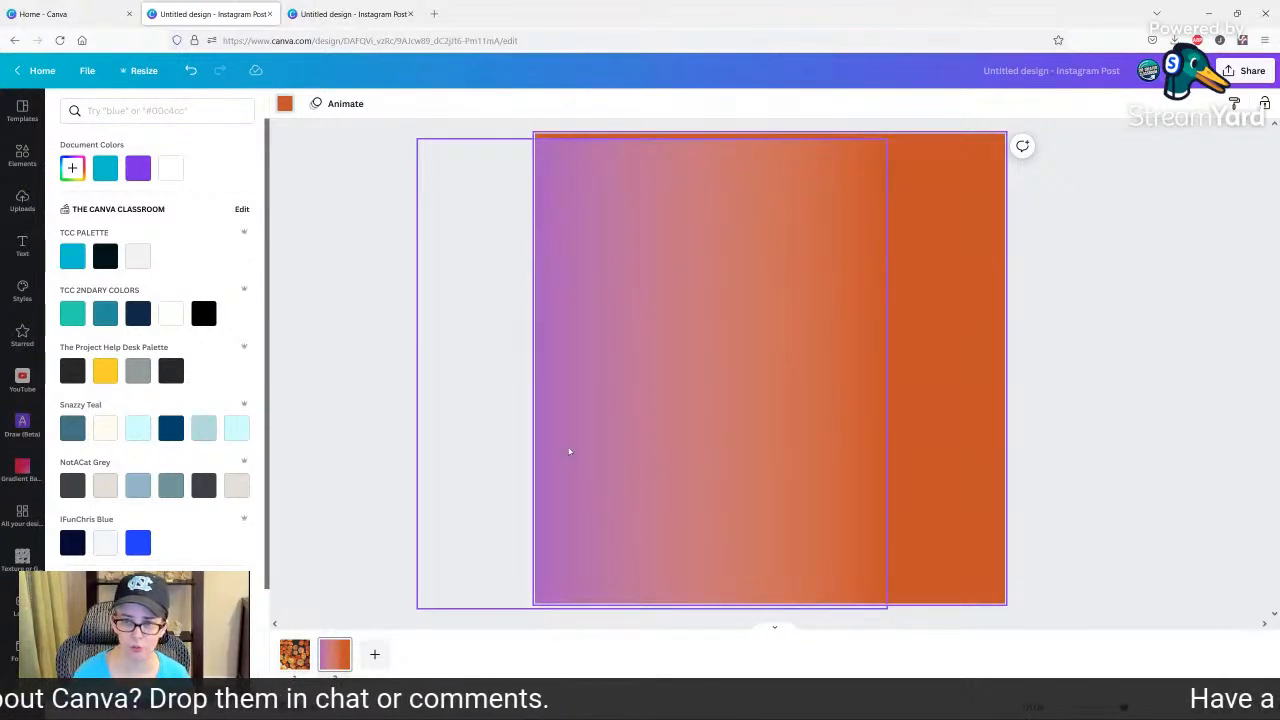
Align the gradient with the page so it covers it fully, and recolour it to the red found by searching colours for "red".
left_click_drag(568, 451, 682, 444)
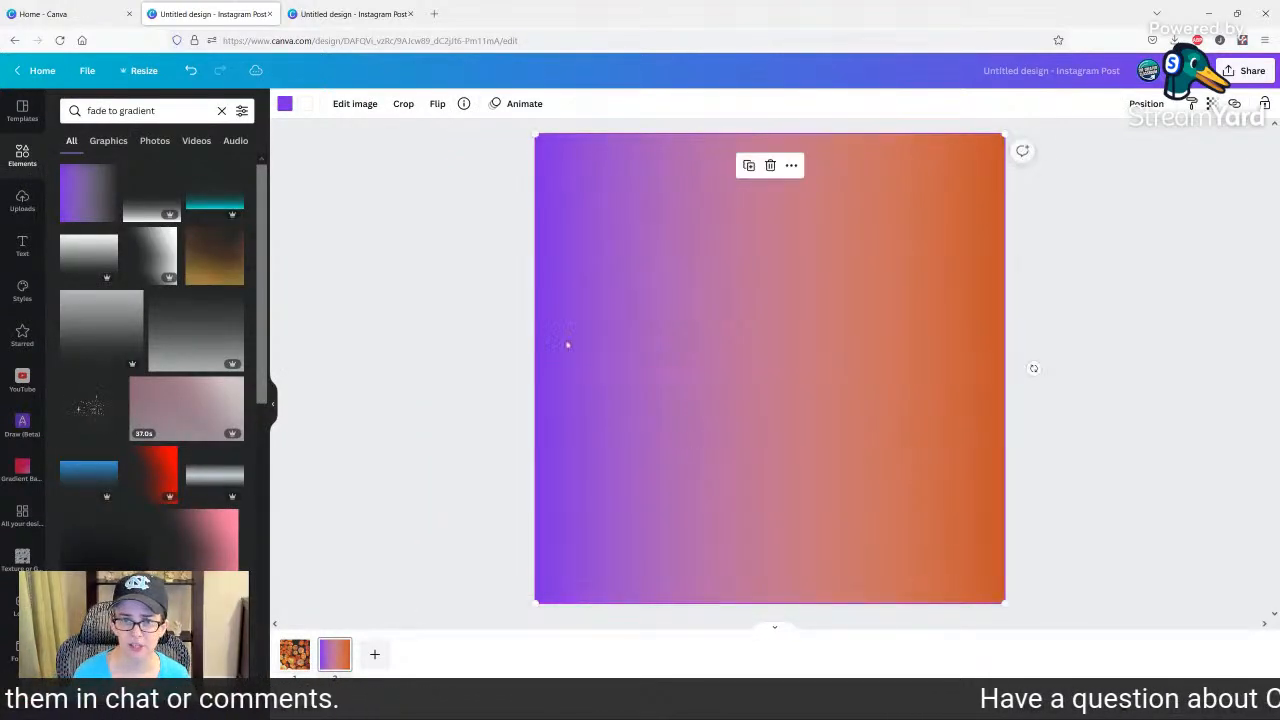
left_click(285, 104)
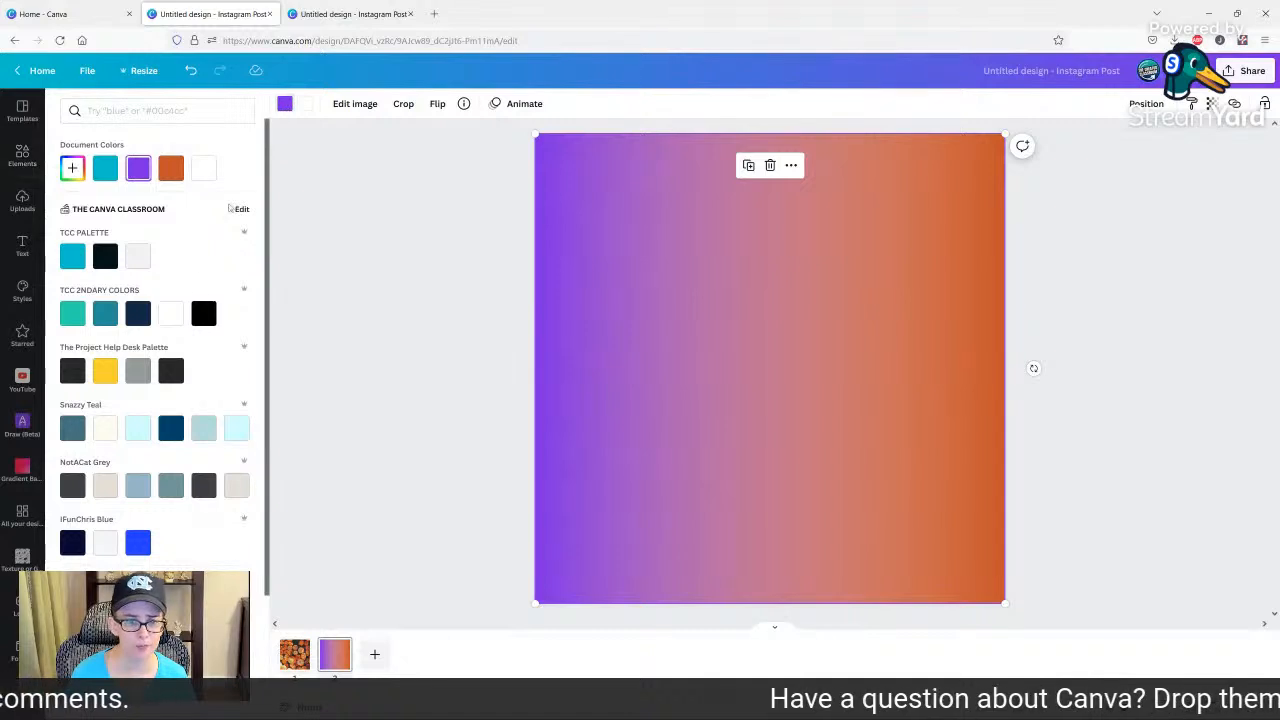
left_click(105, 371)
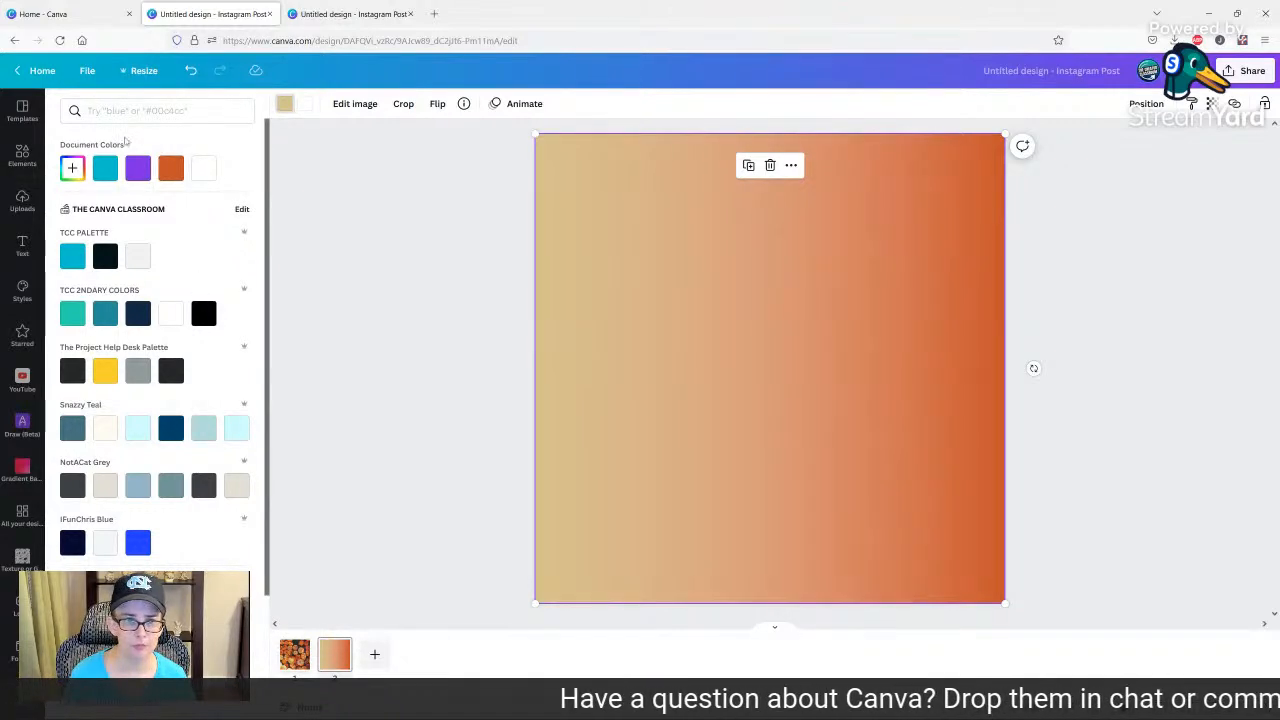
left_click(130, 111)
type("red")
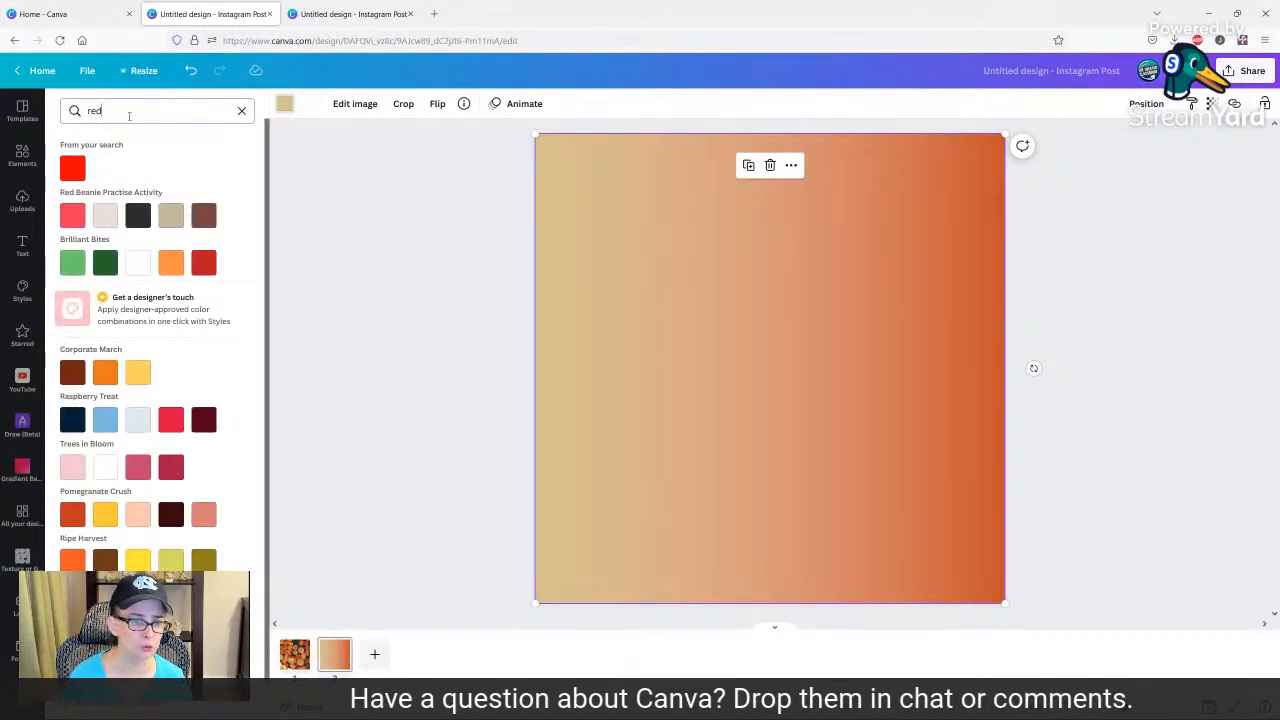
left_click(72, 168)
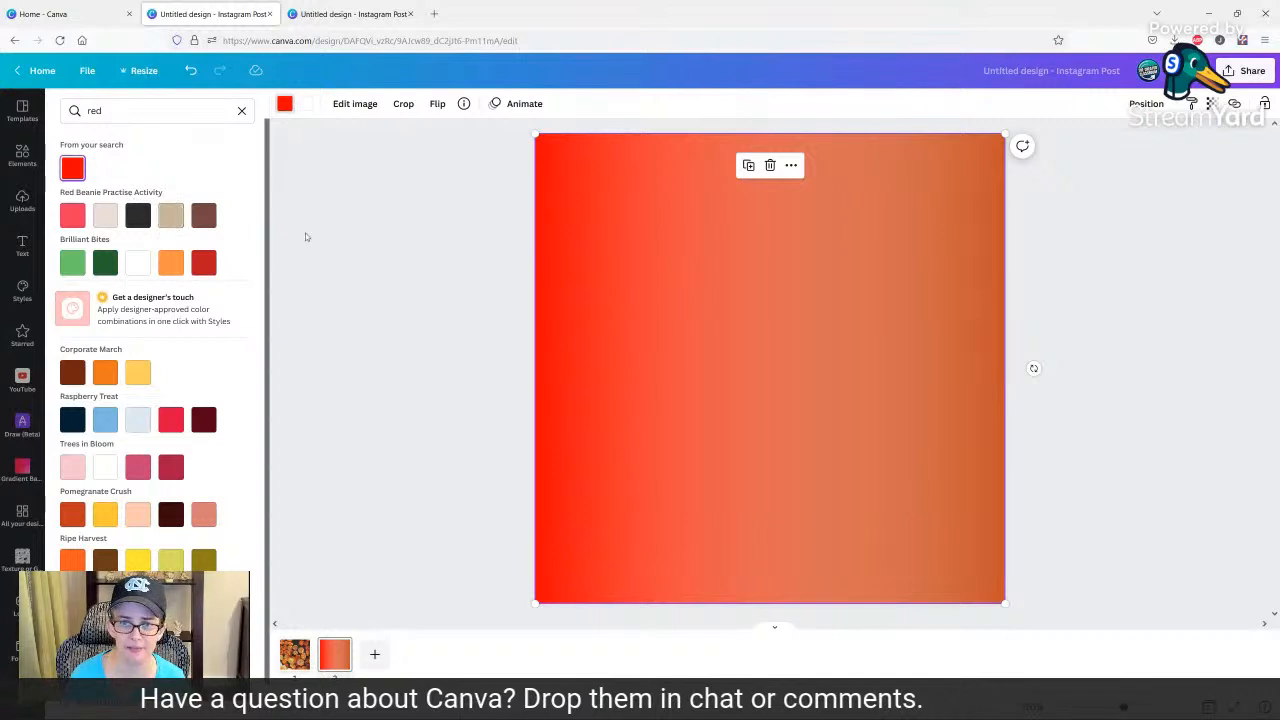
Shift the gradient partly off the page's left edge and change the page background to the orange found by searching "orange".
left_click(352, 248)
left_click_drag(868, 359, 711, 359)
left_click(957, 361)
left_click(284, 104)
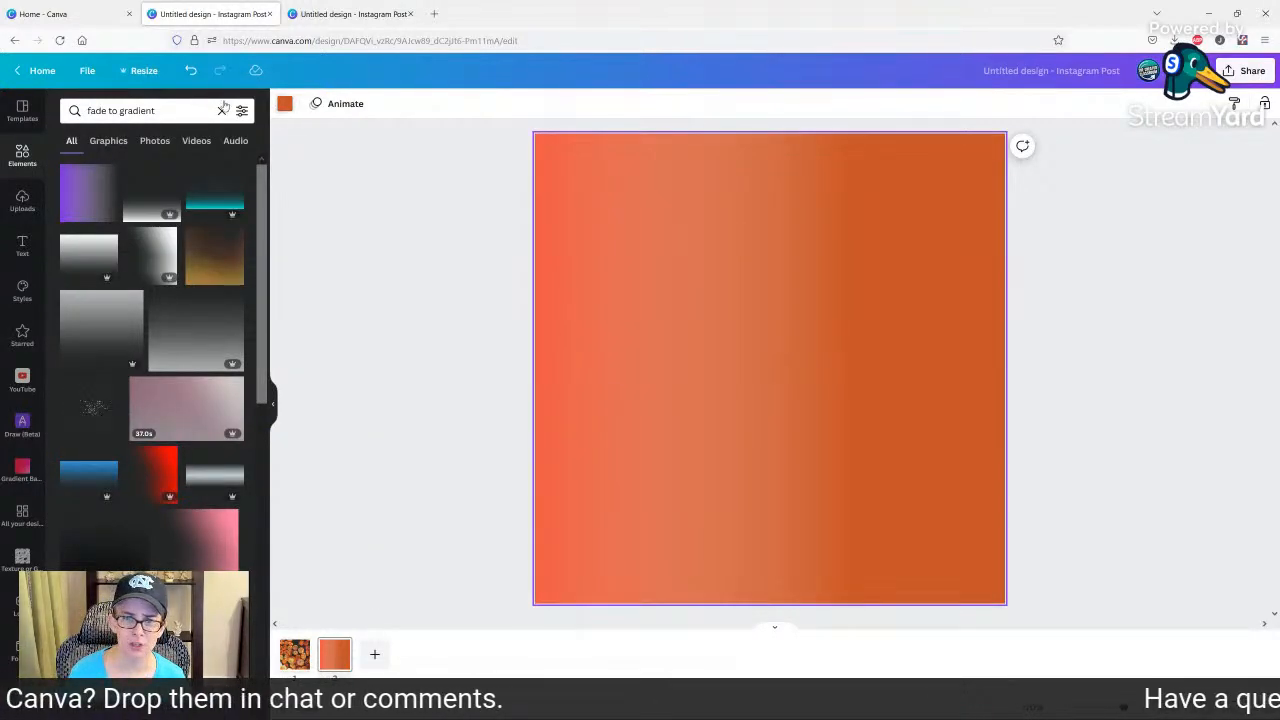
double_click(141, 111)
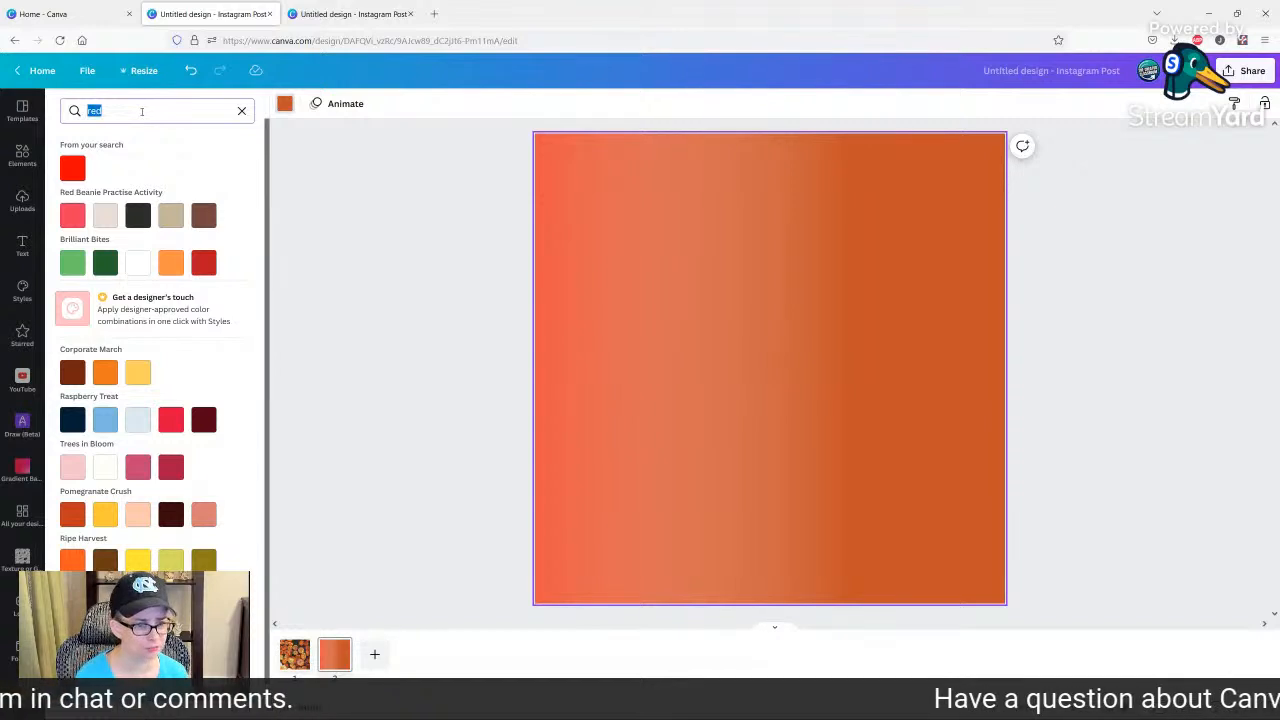
type("organge")
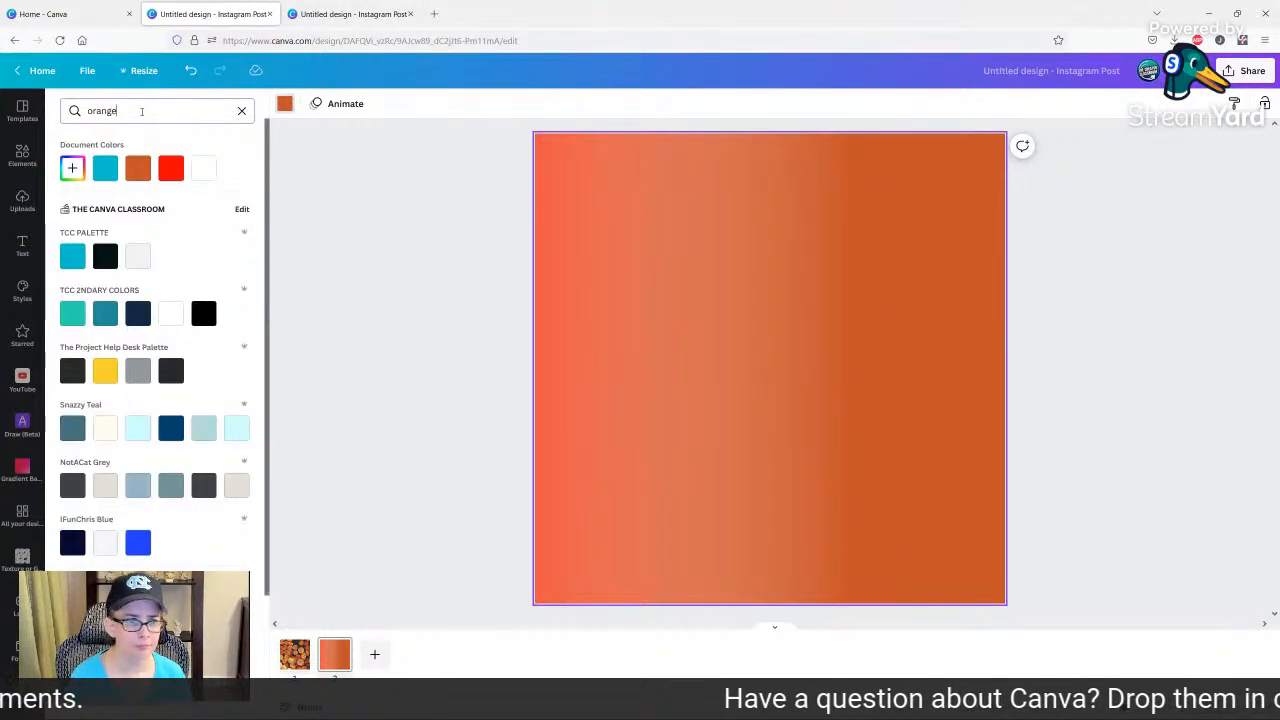
left_click(72, 168)
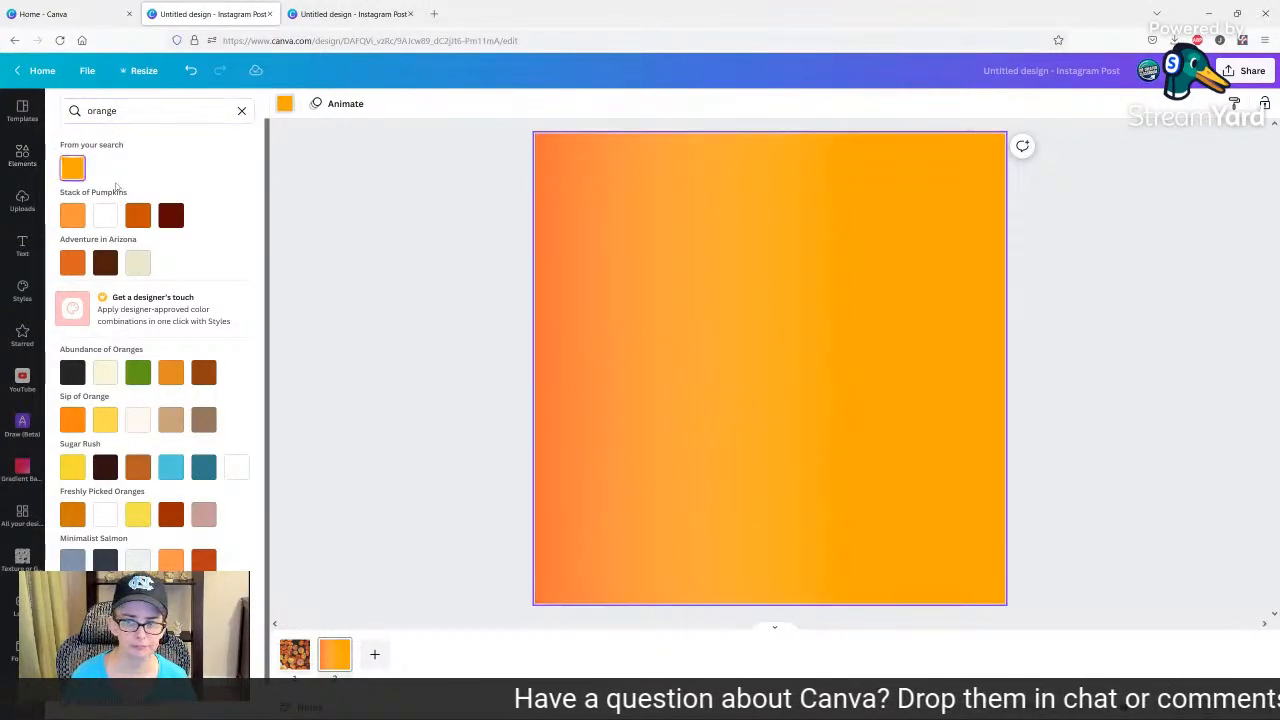
Move the red gradient back so it covers the whole orange page.
left_click_drag(574, 326, 723, 323)
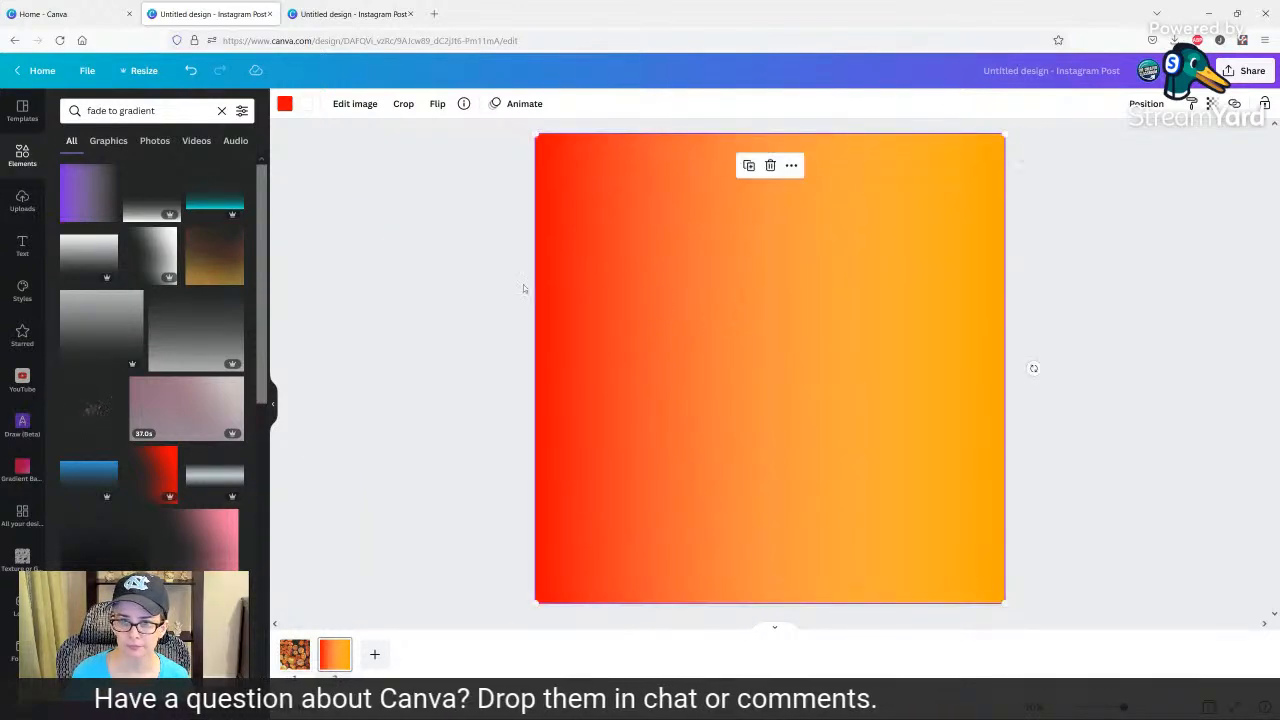
left_click(474, 272)
left_click(679, 344)
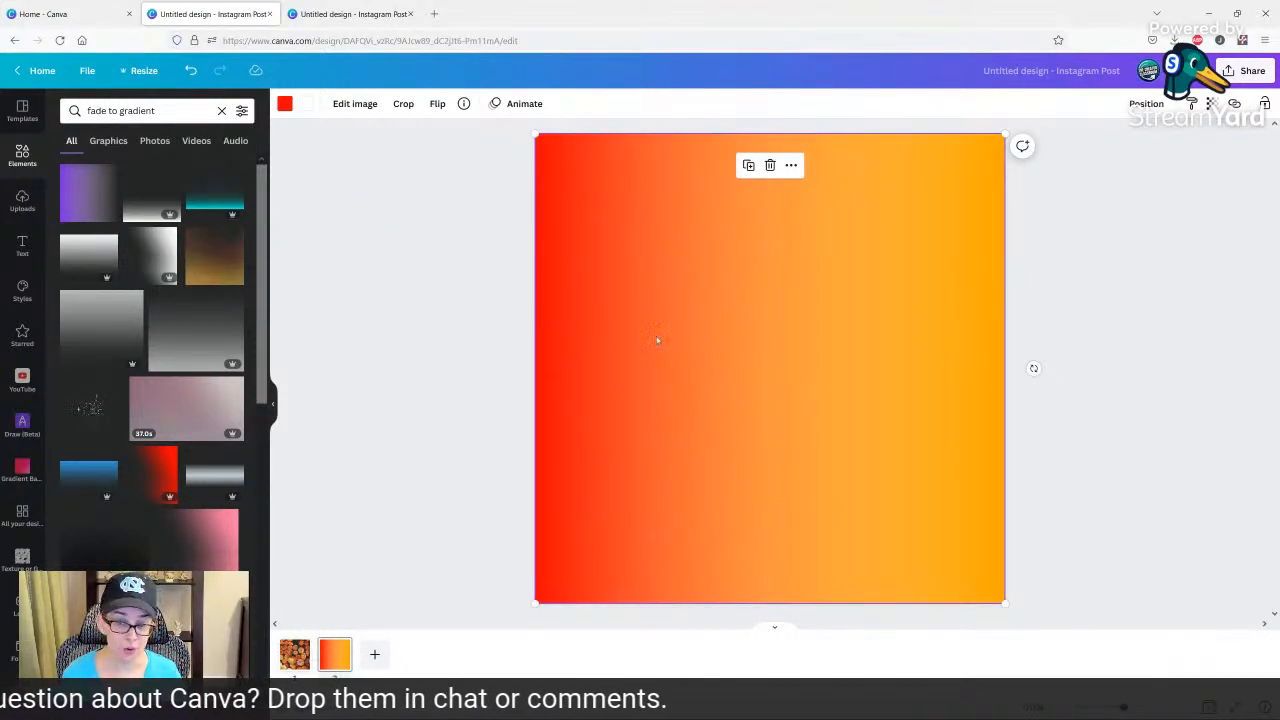
left_click(1074, 213)
Download only page 2 of the design as a PNG at size 1.
left_click(1248, 71)
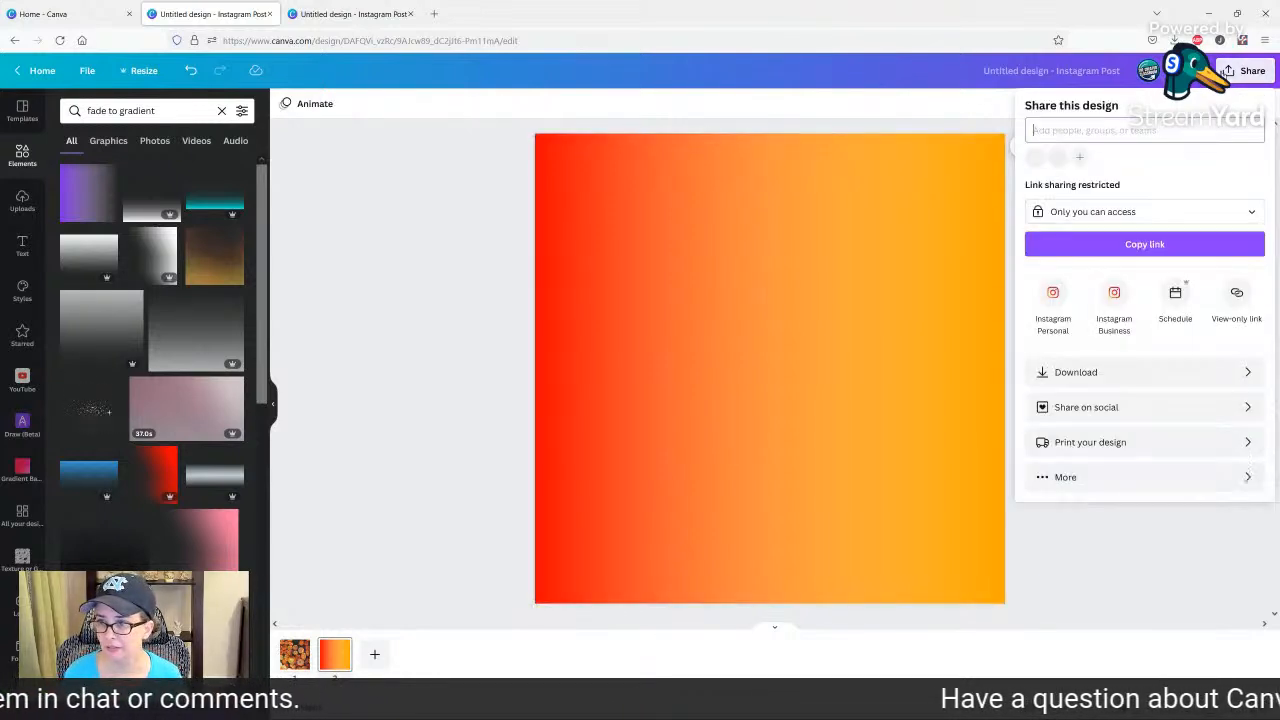
left_click(1120, 371)
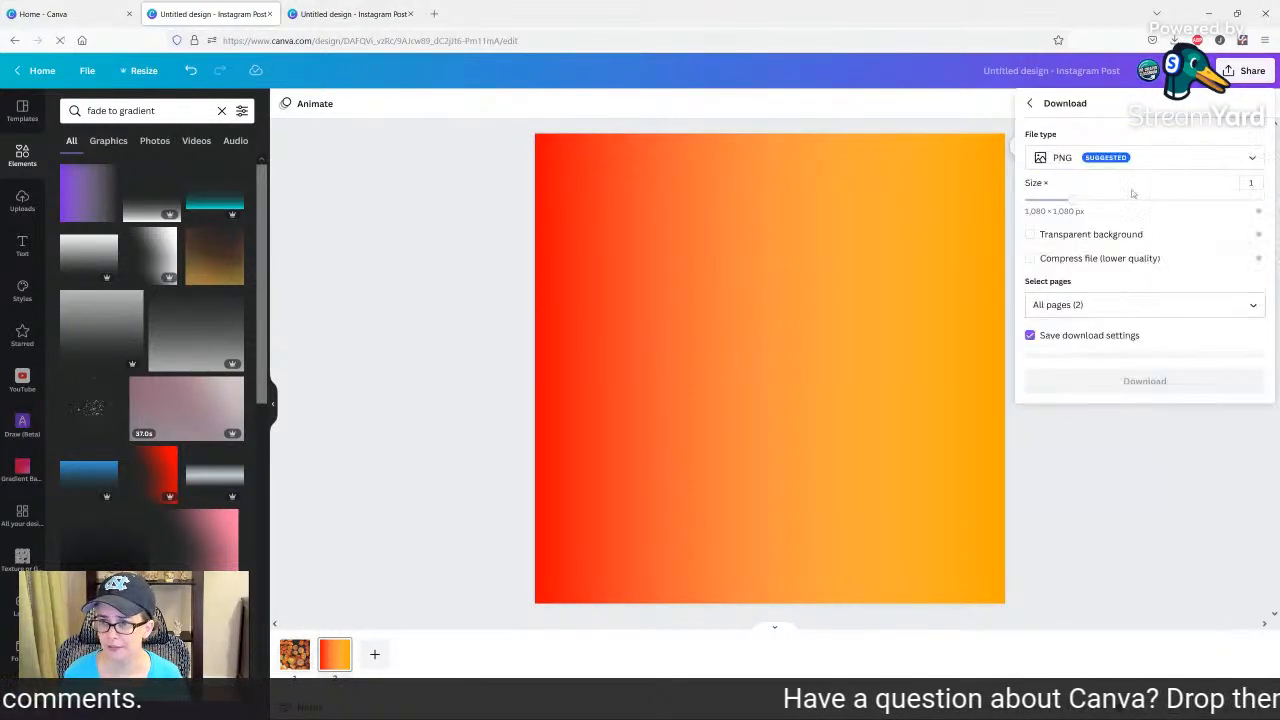
left_click(1089, 310)
left_click(1090, 342)
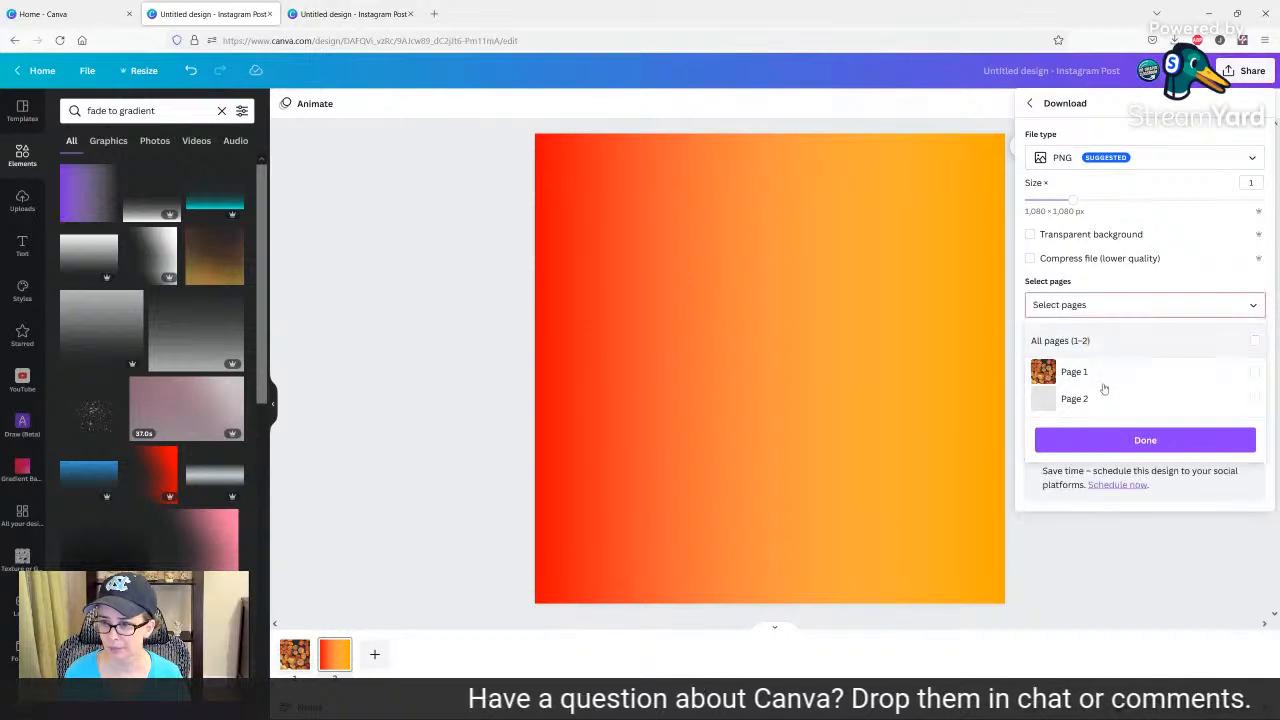
left_click(1100, 400)
left_click(1105, 296)
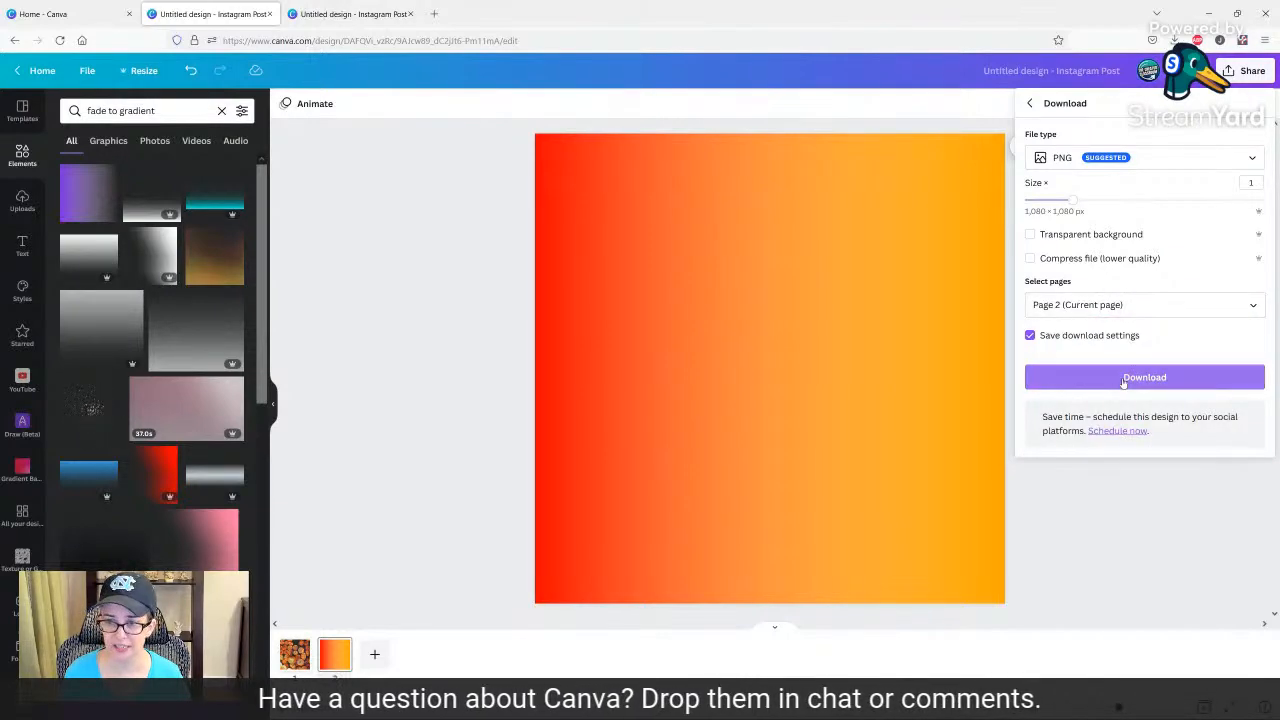
left_click(1118, 378)
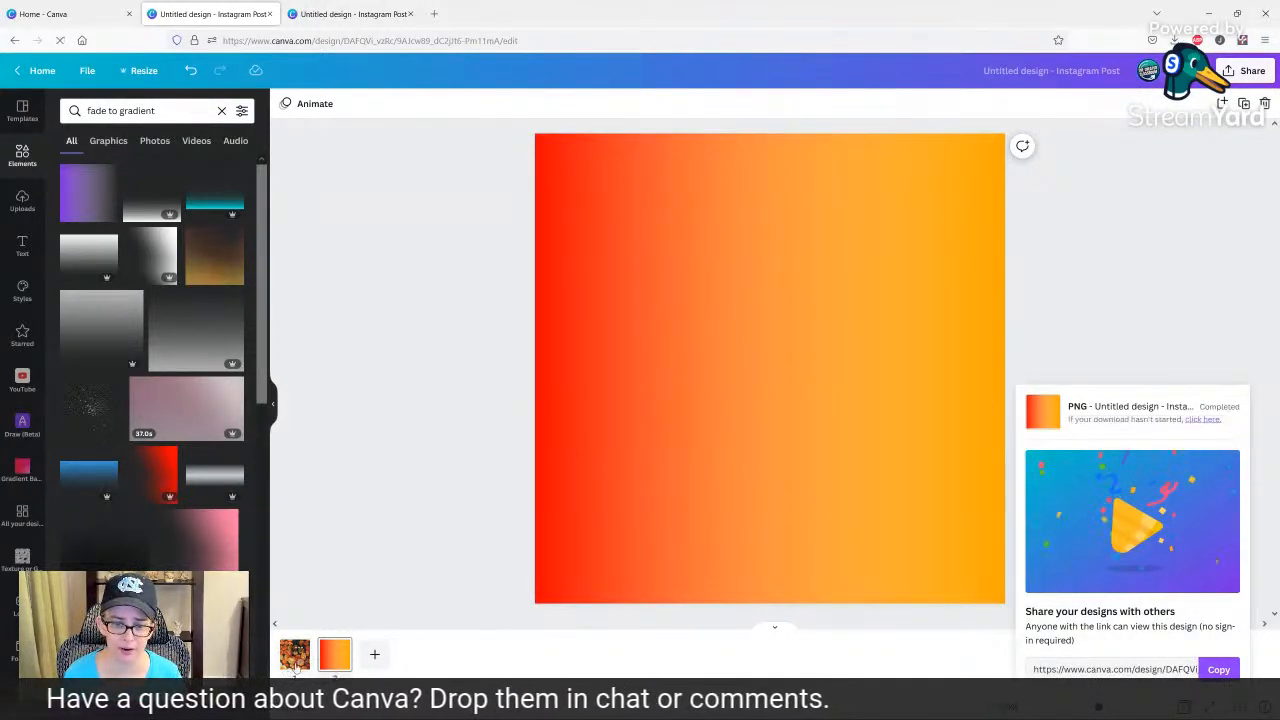
Return to the pumpkin page and place the downloaded Untitled design(39).png in its overlay grid.
left_click(297, 658)
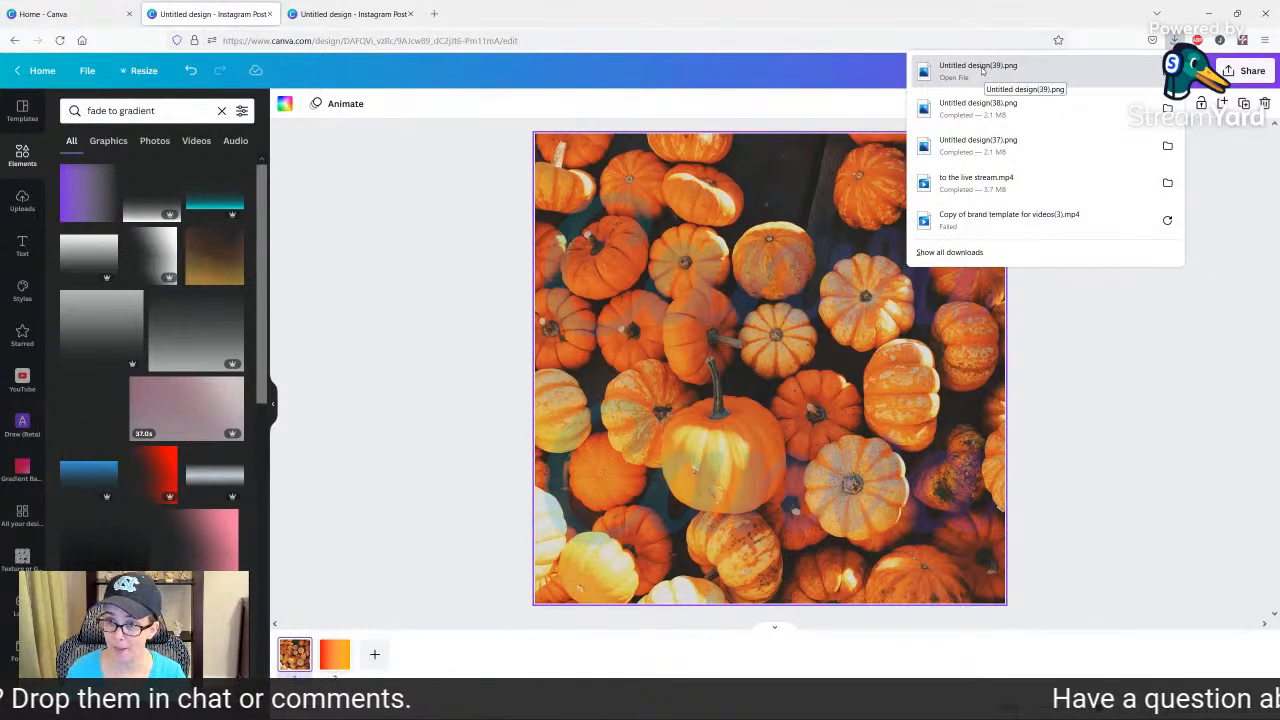
left_click_drag(982, 70, 735, 343)
key("Delete")
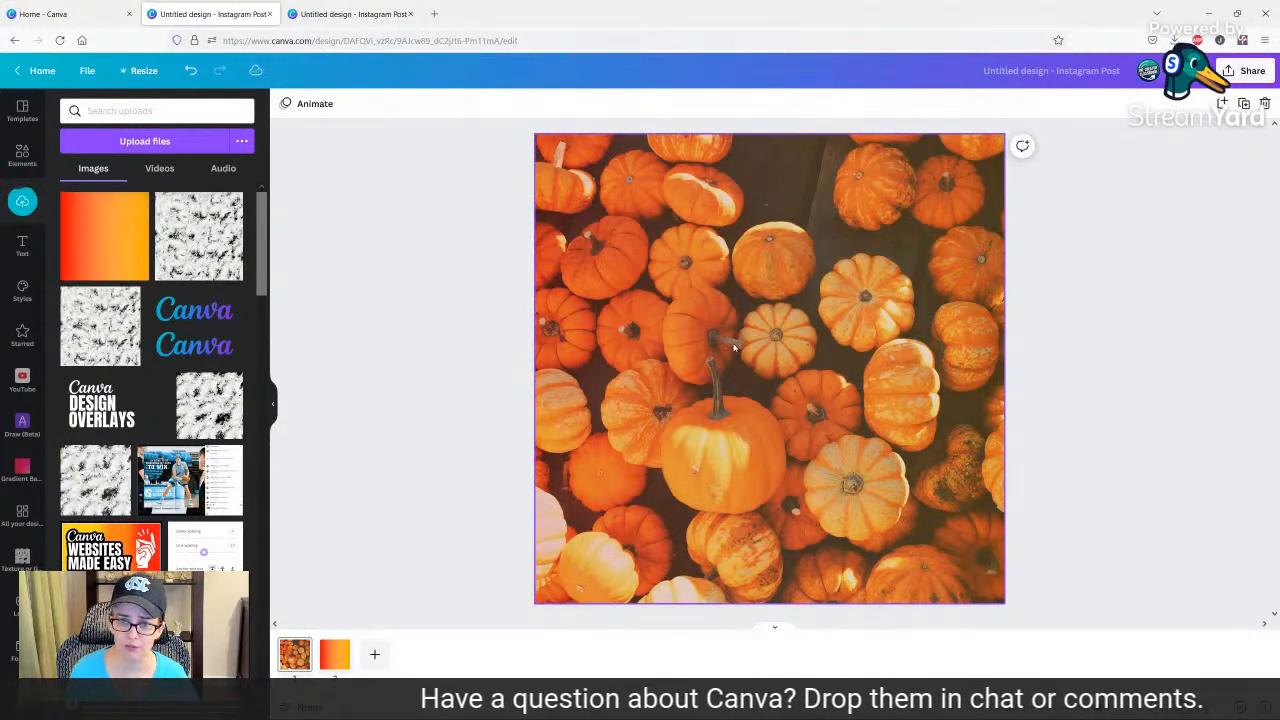
Set the transparency of the gradient-filled grid over the pumpkins to 65.
left_click(735, 346)
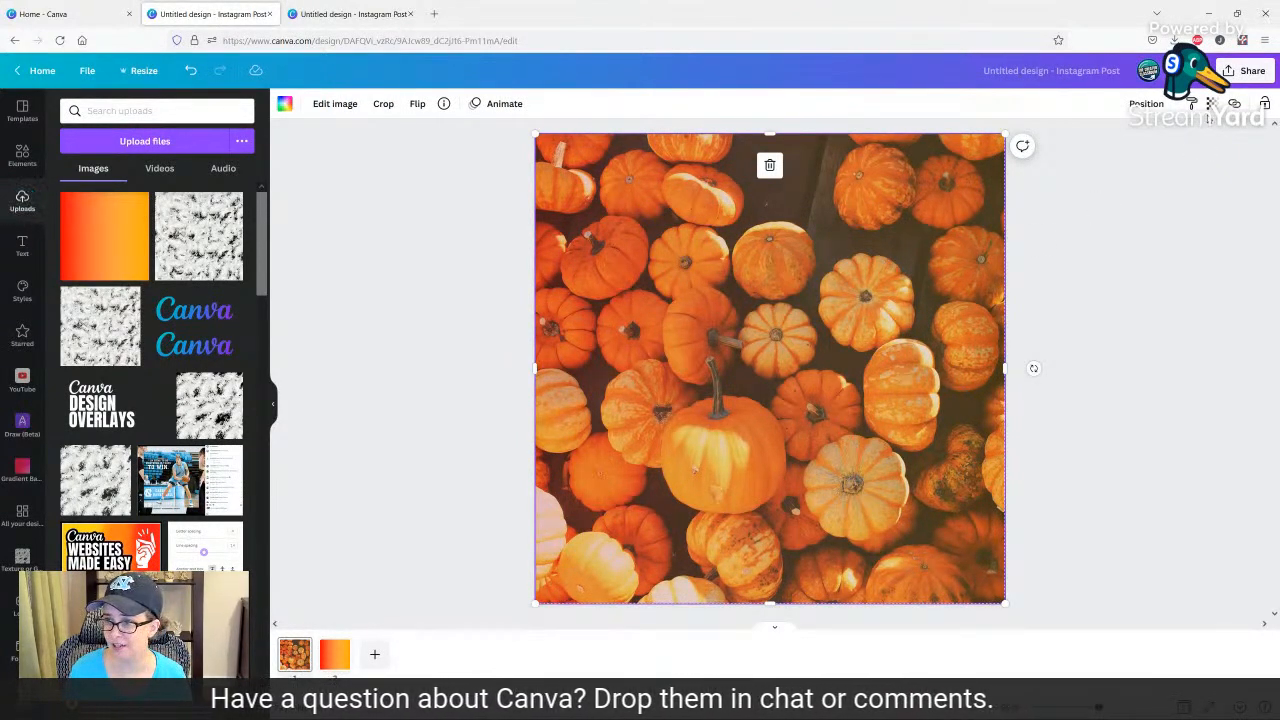
left_click(1210, 104)
left_click_drag(1108, 157, 1164, 152)
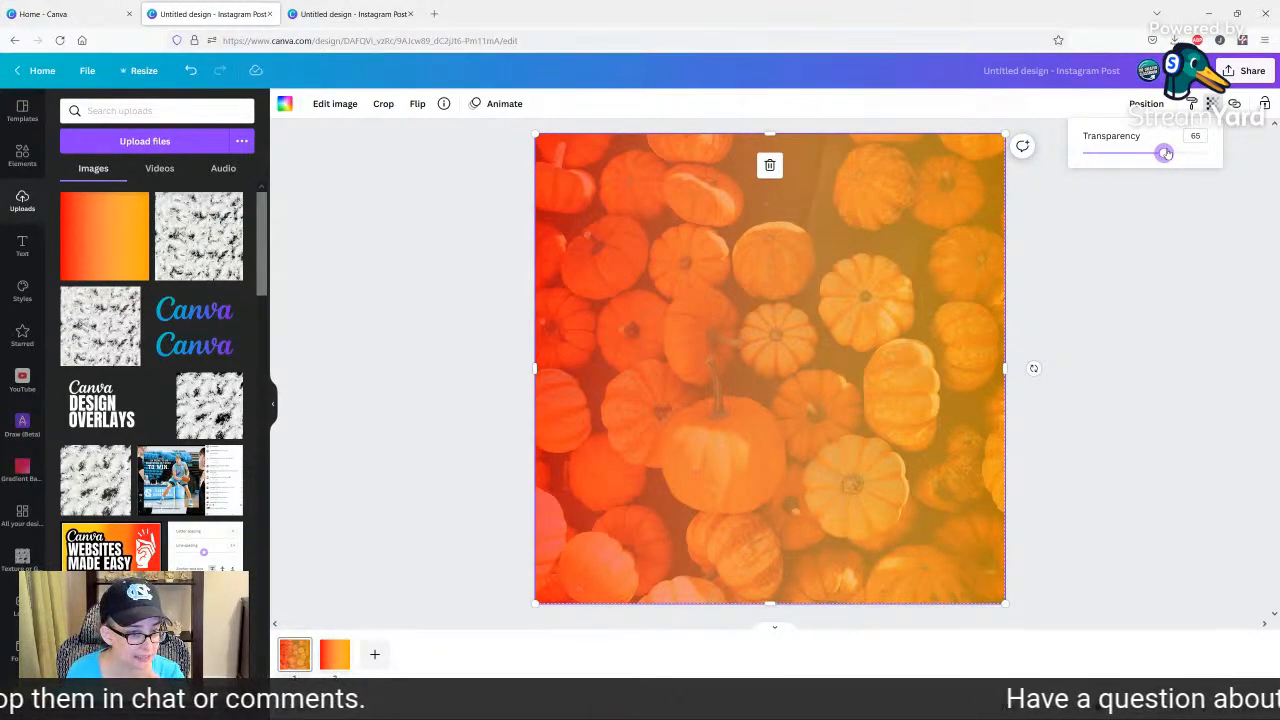
left_click(1123, 262)
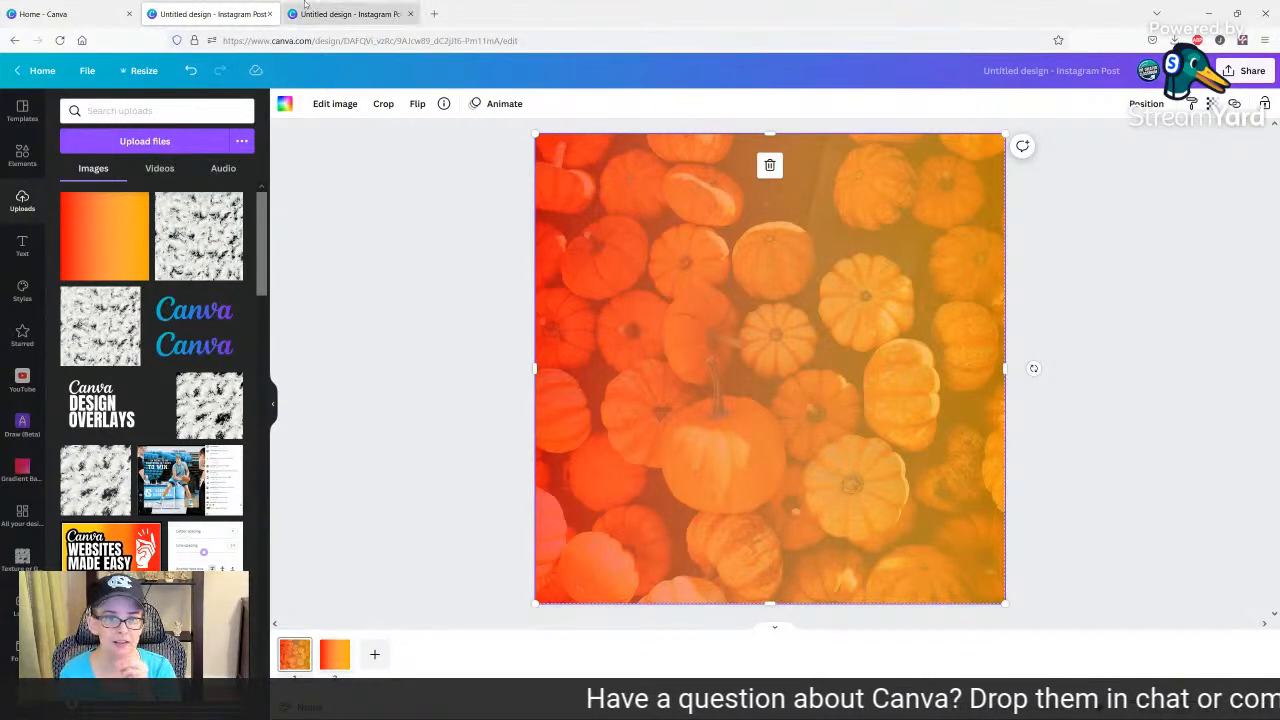
Open "Inspiration Design" from the recent designs on the Canva home page.
left_click(45, 13)
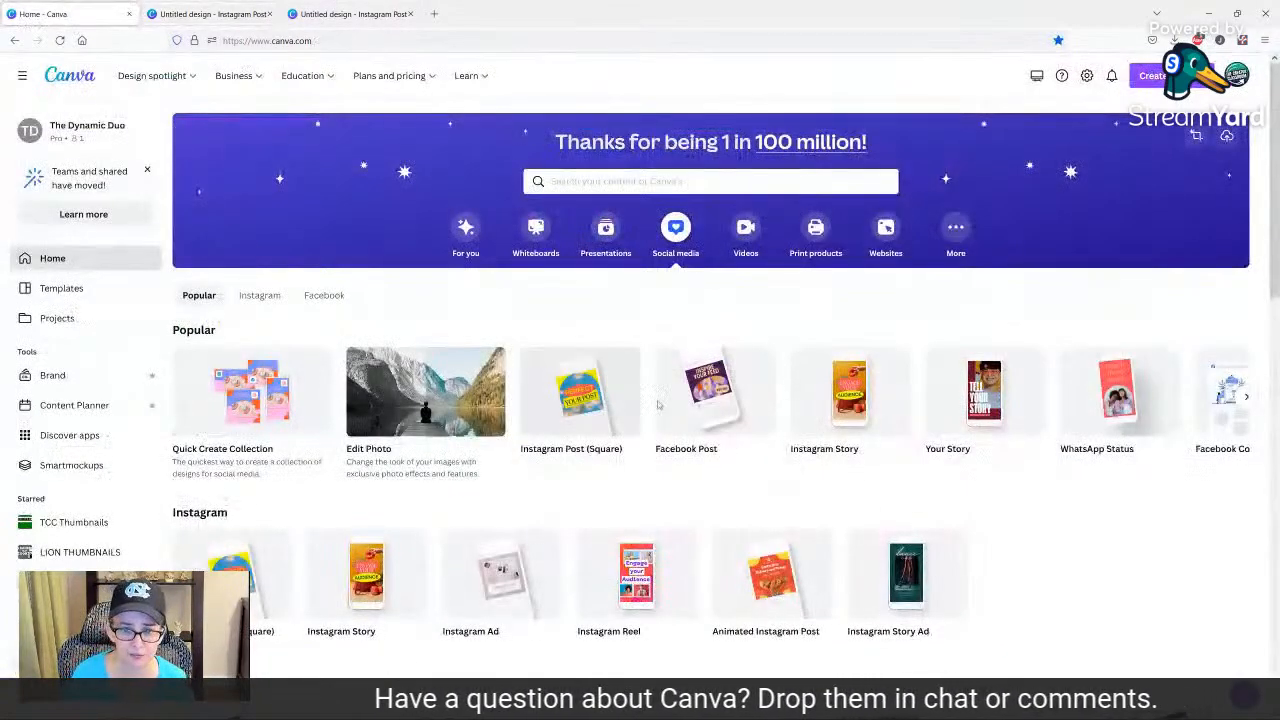
scroll(468, 400, "down", 5)
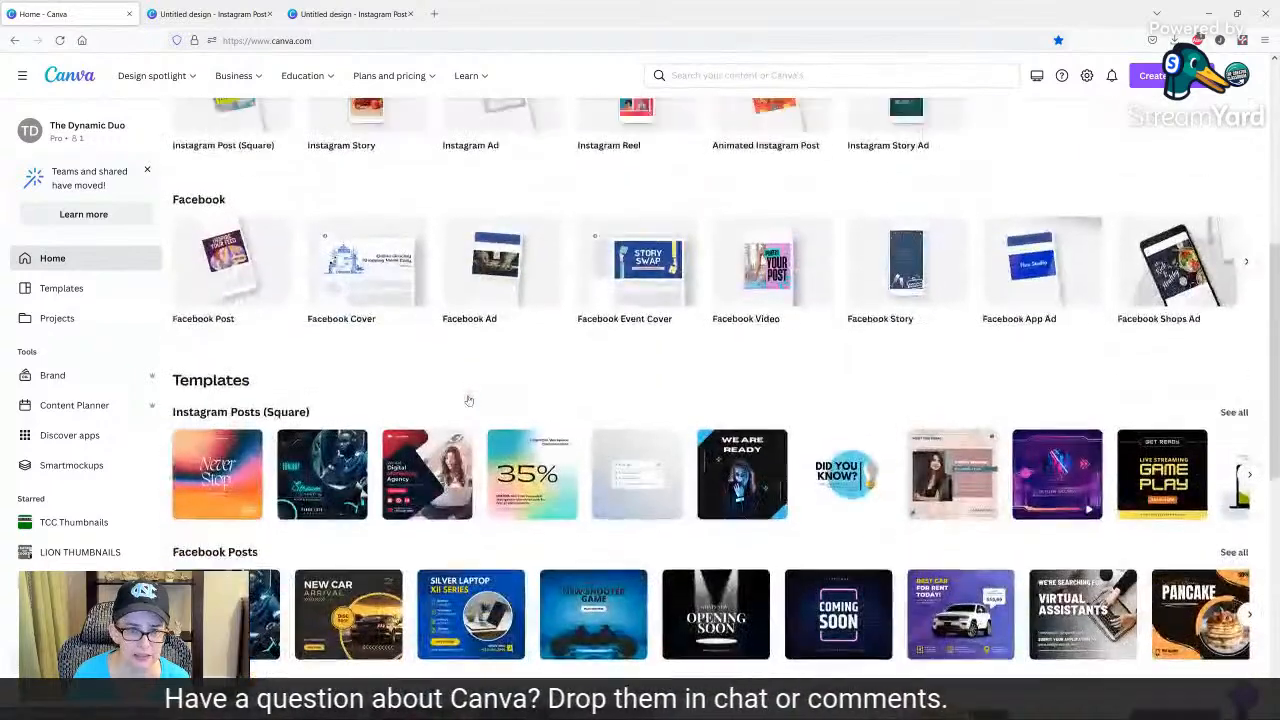
scroll(468, 400, "up", 5)
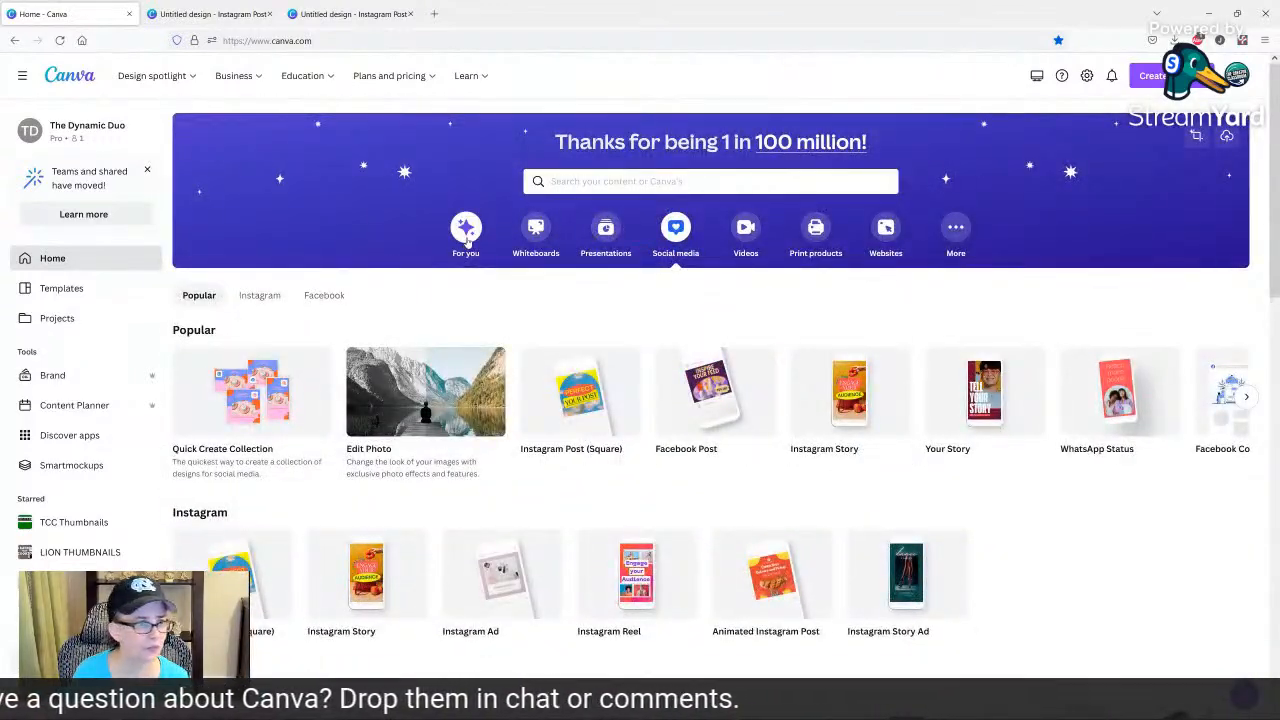
left_click(466, 232)
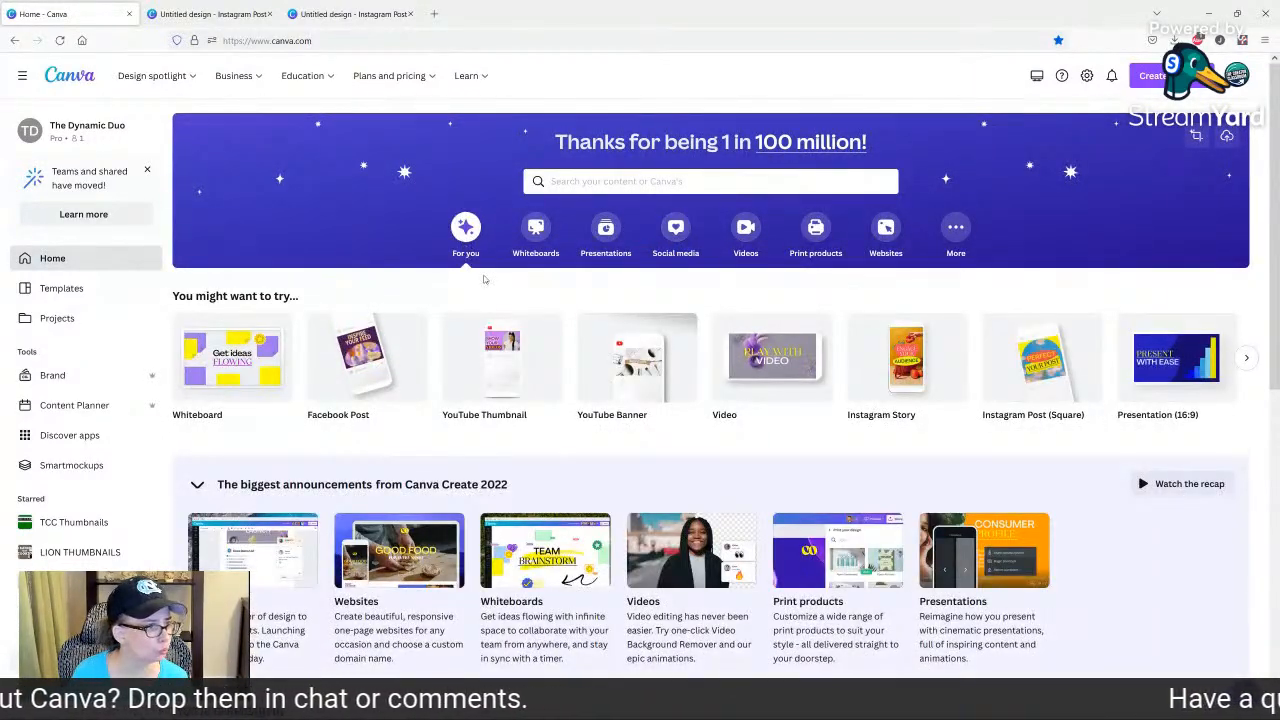
scroll(289, 428, "down", 2)
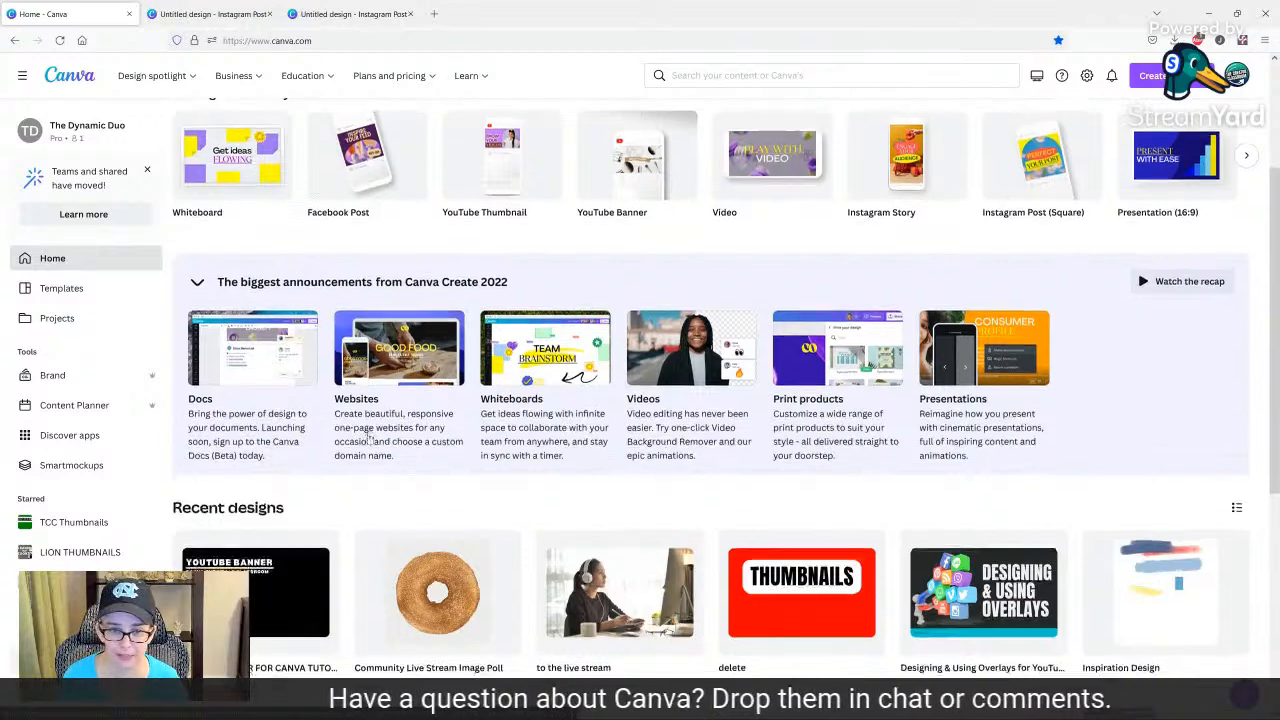
scroll(368, 437, "down", 2)
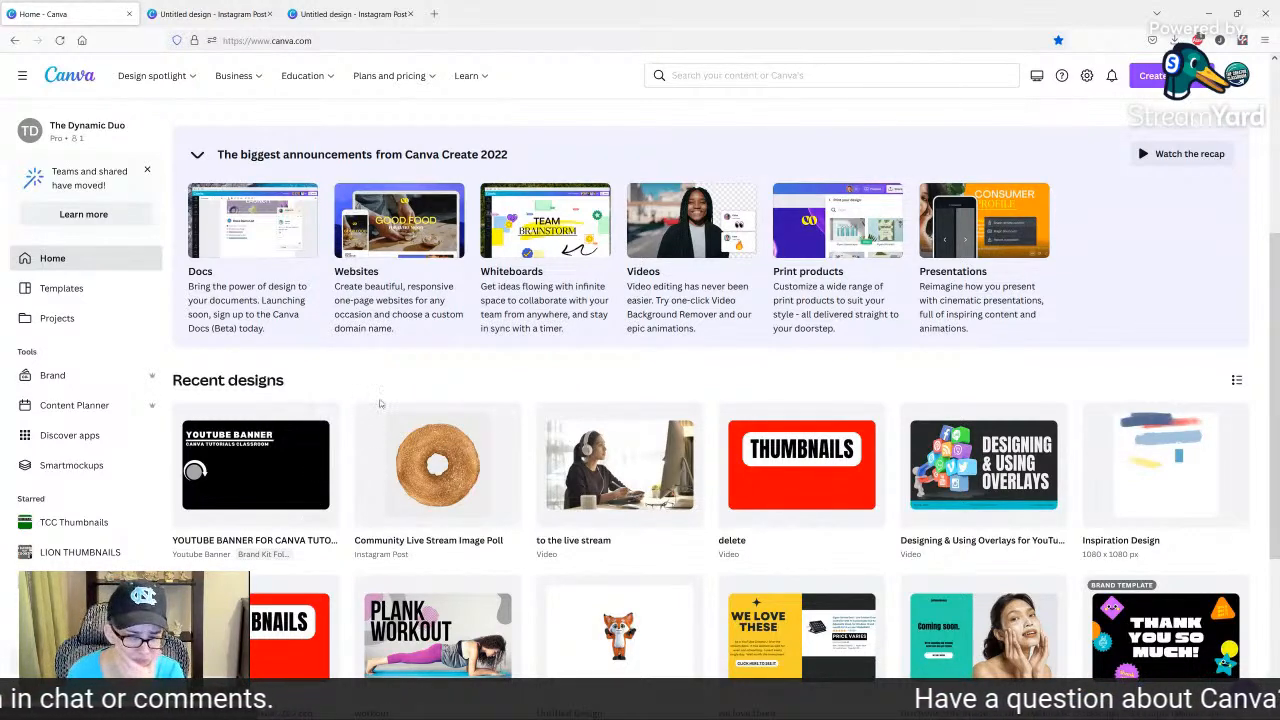
scroll(536, 467, "down", 1)
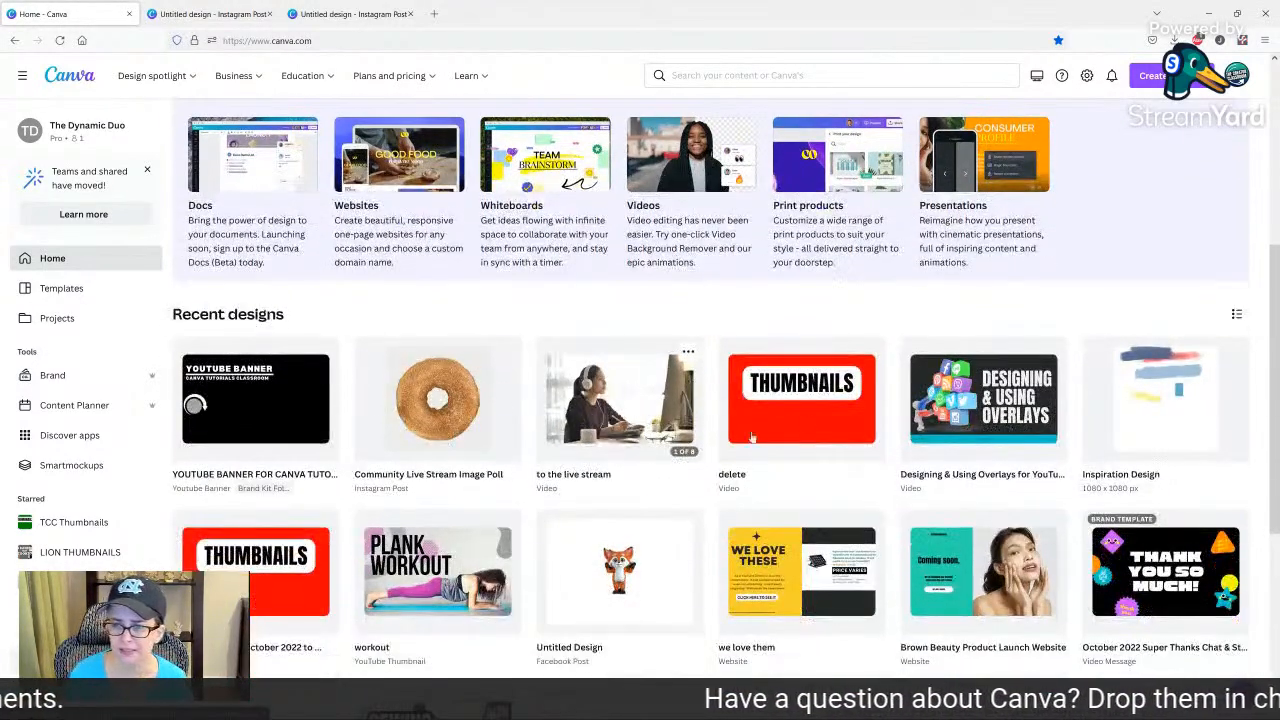
scroll(960, 400, "down", 1)
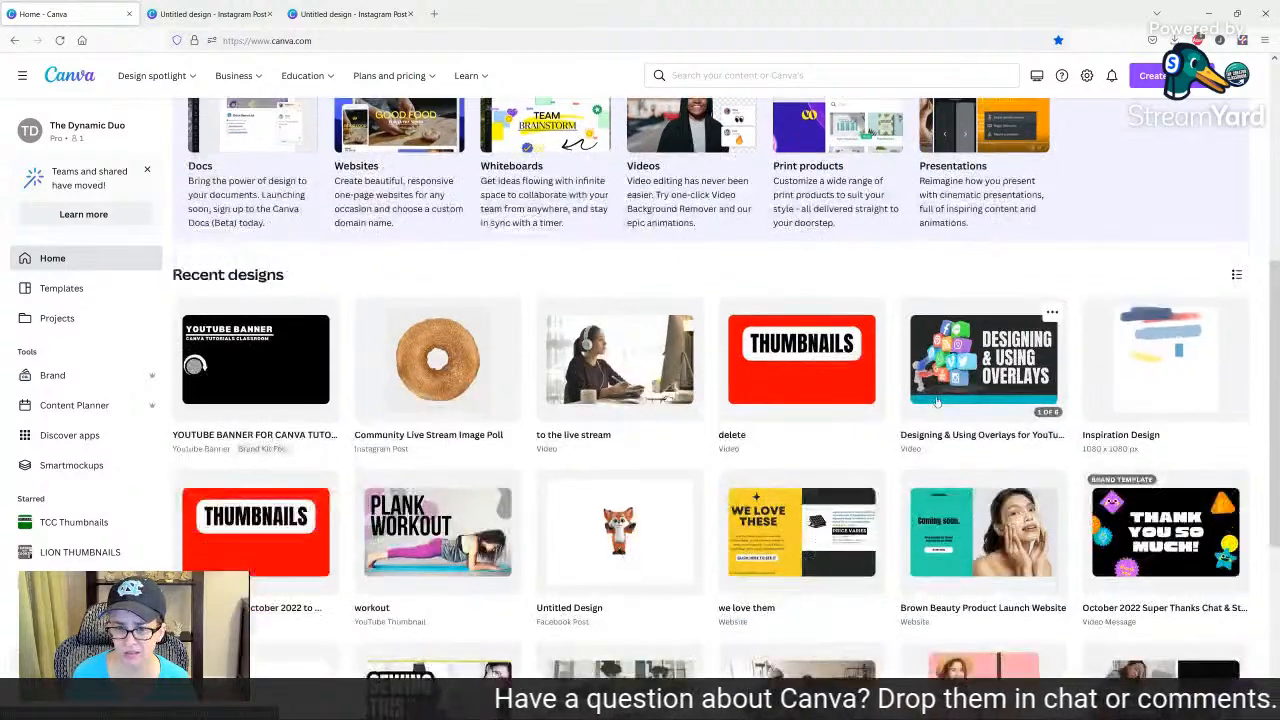
left_click(1144, 335)
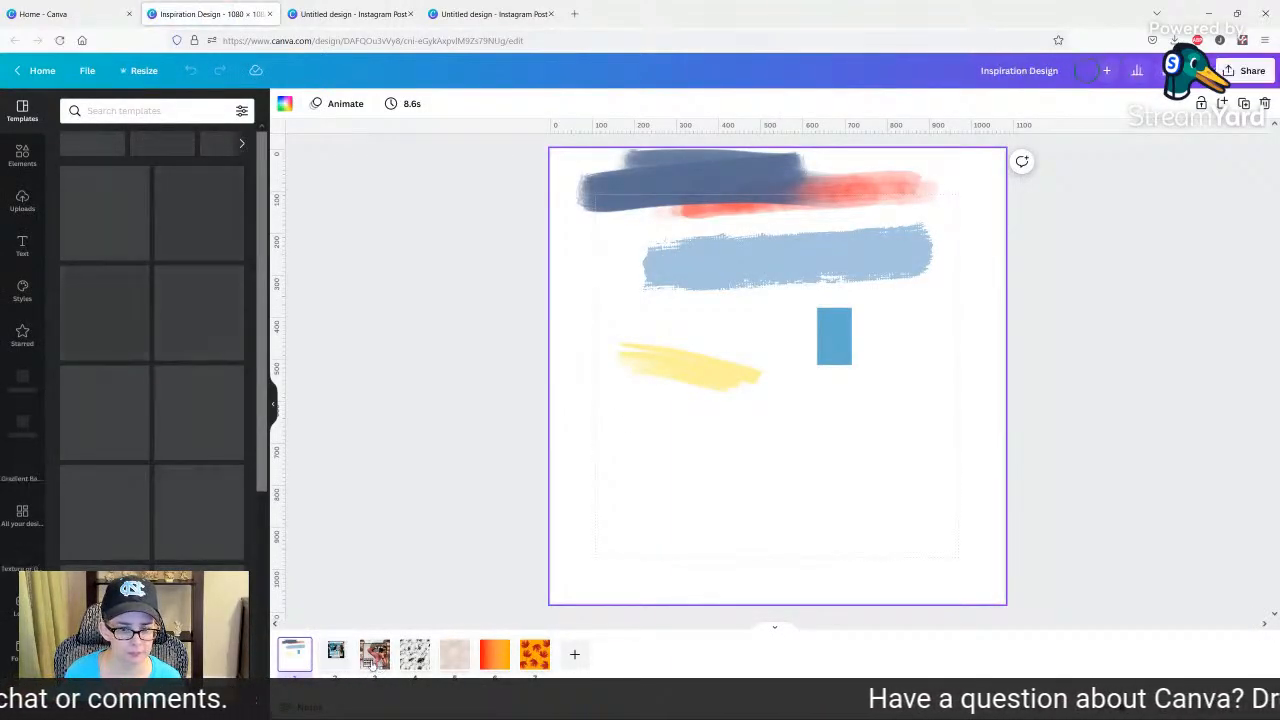
Examine the names and details of the texture images used on pages 4 and 5 of the design.
left_click(414, 655)
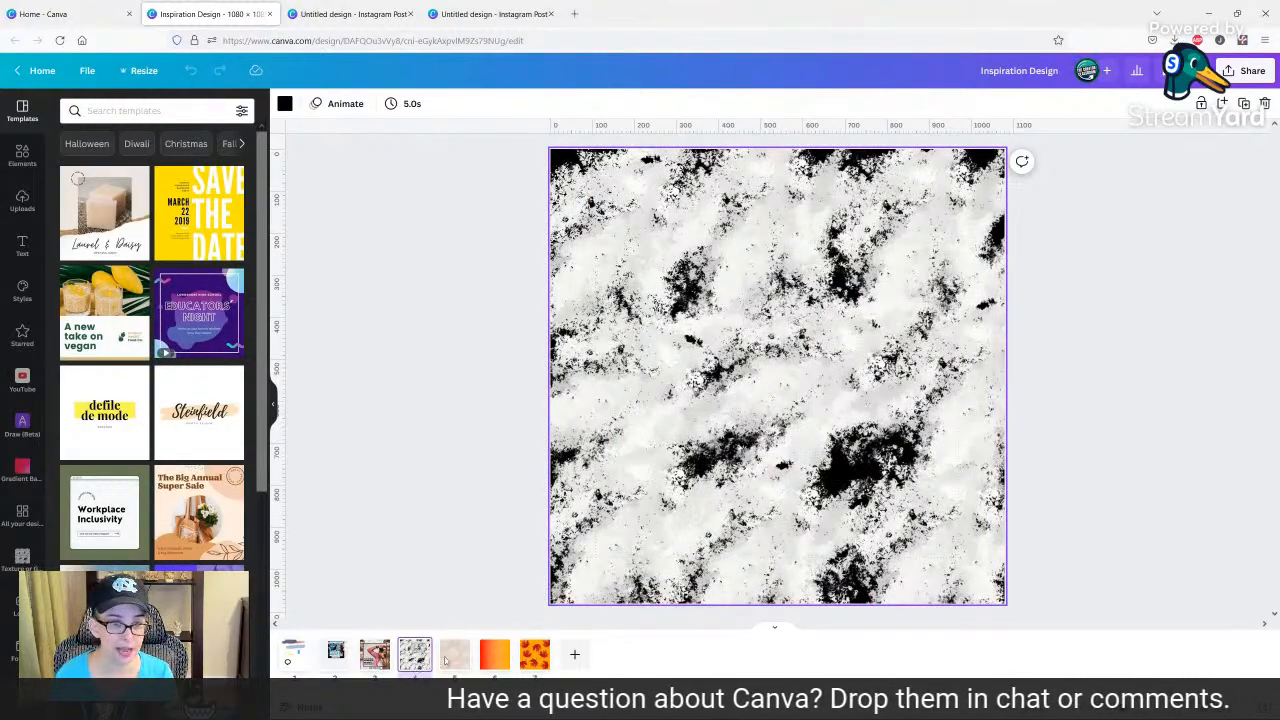
left_click(649, 289)
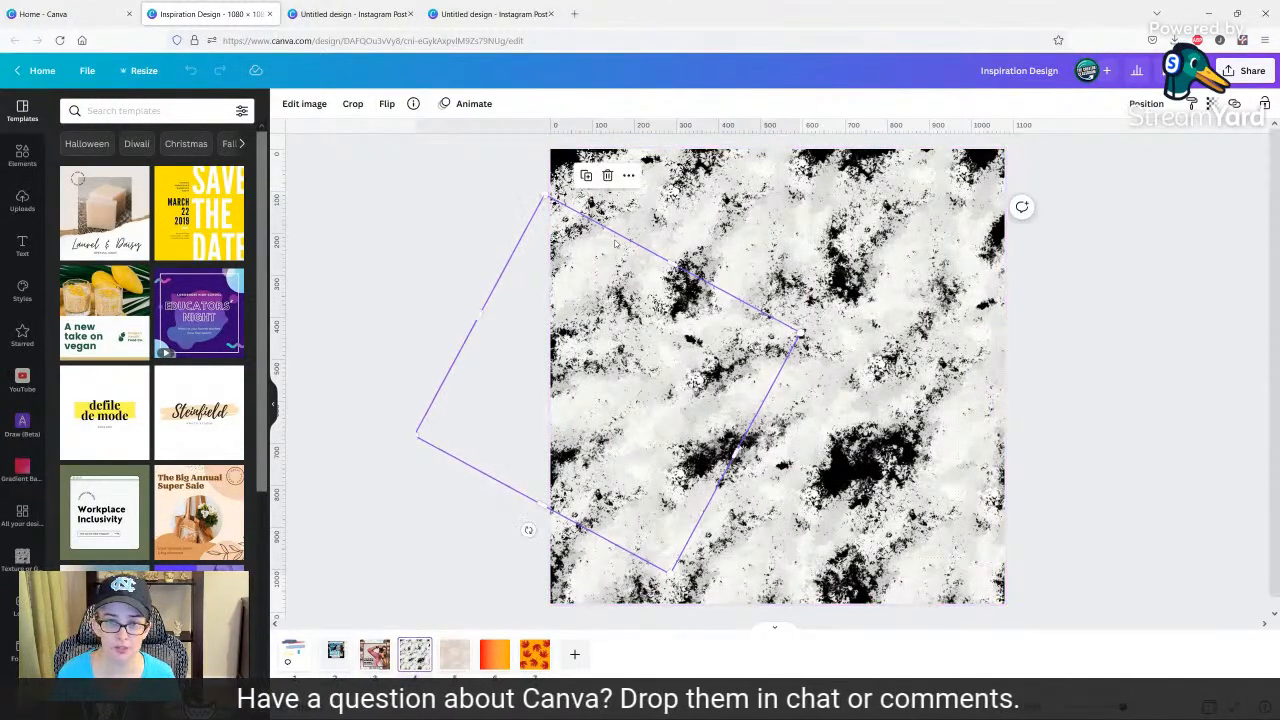
left_click(413, 104)
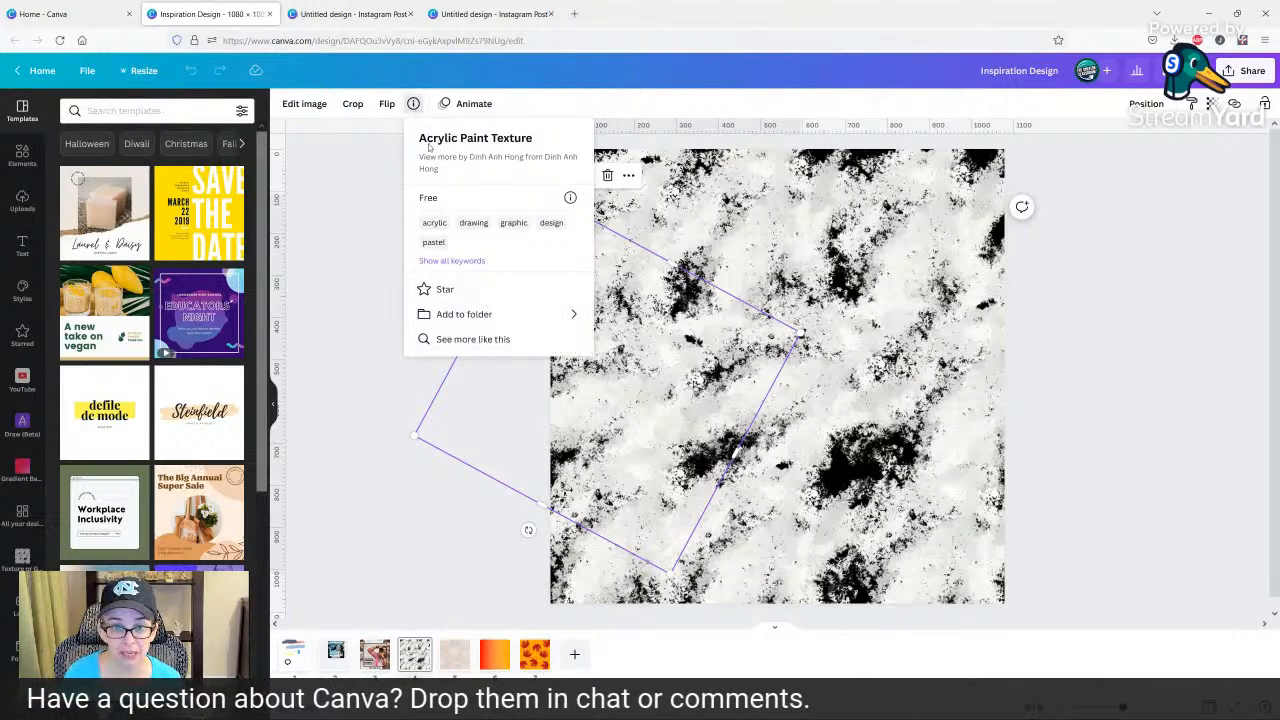
left_click(455, 655)
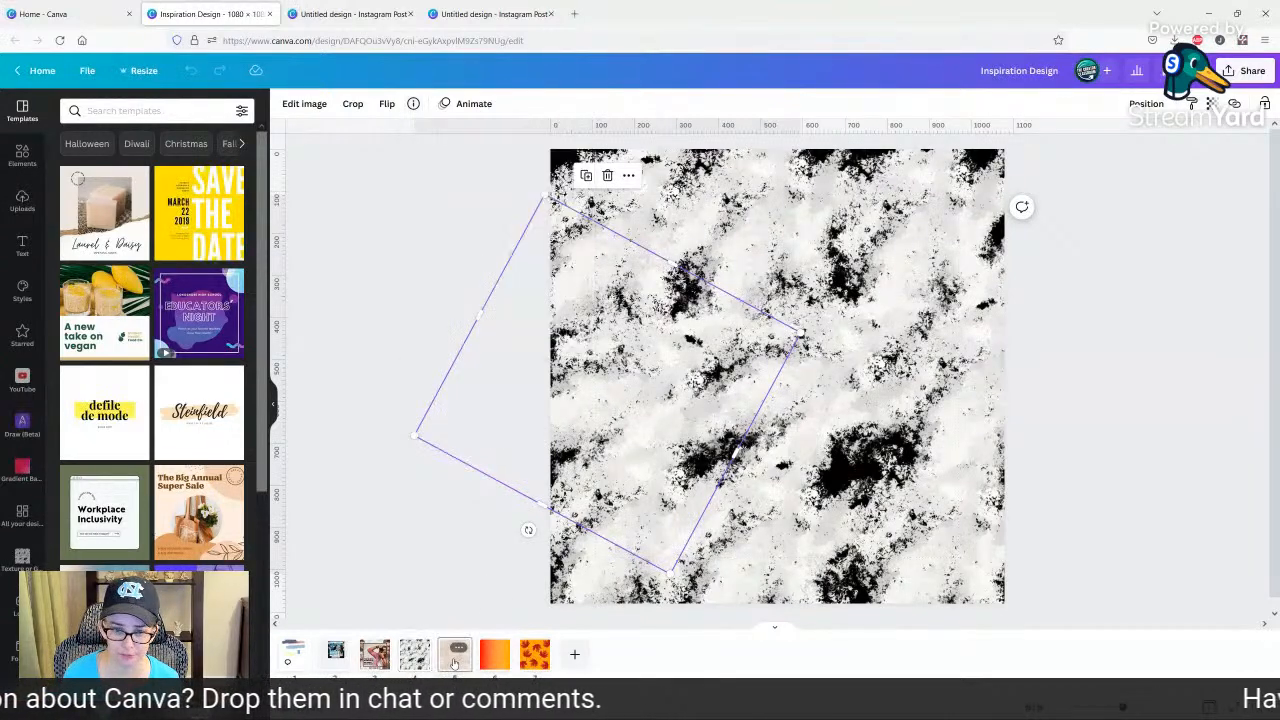
left_click(603, 208)
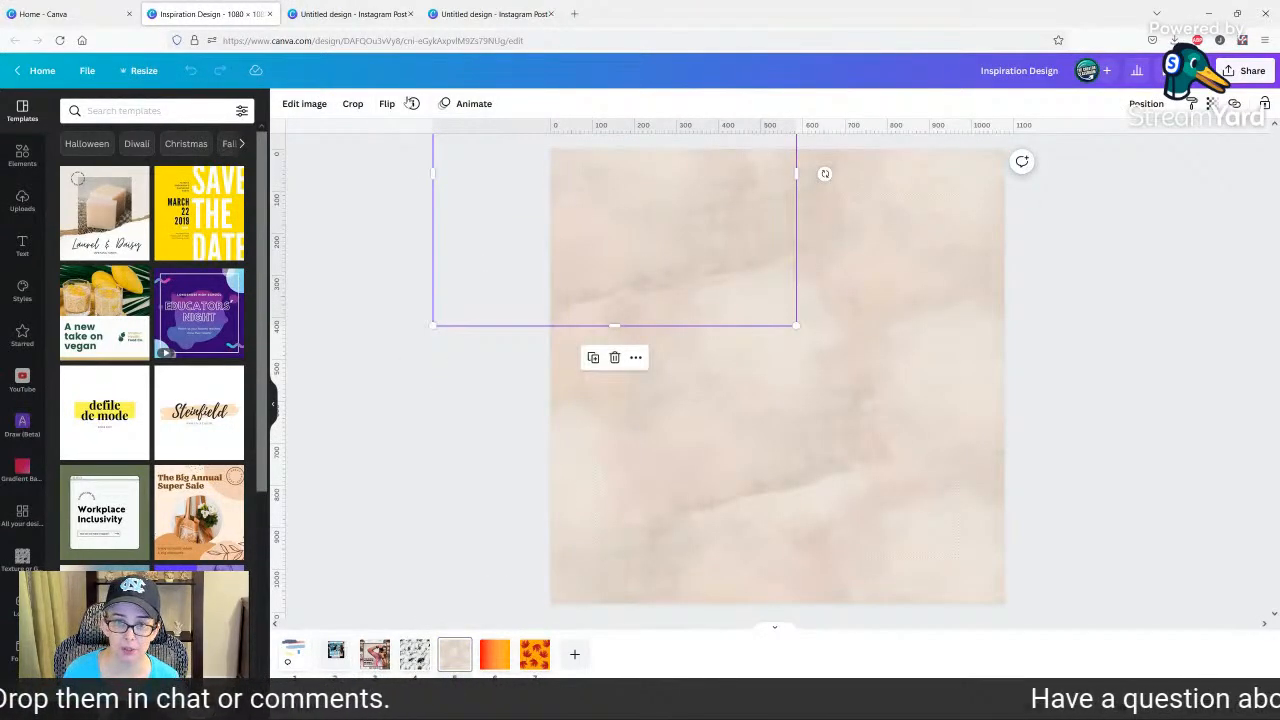
left_click(413, 104)
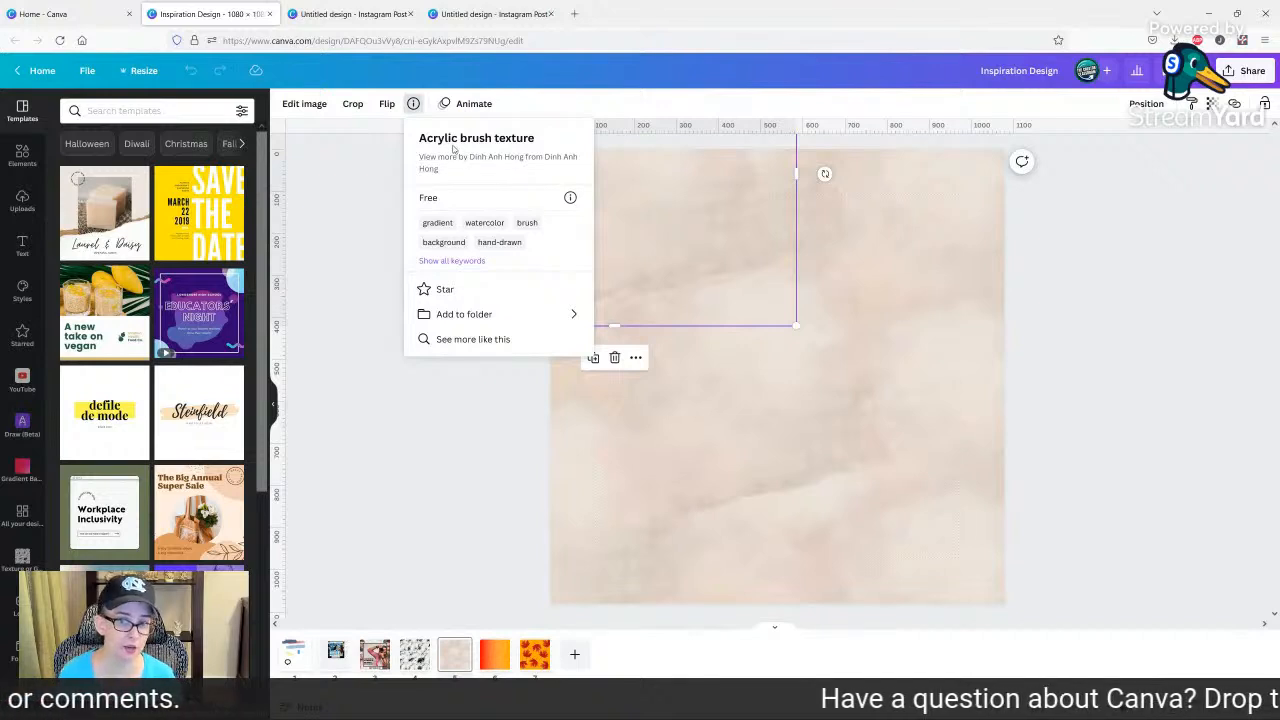
left_click(793, 396)
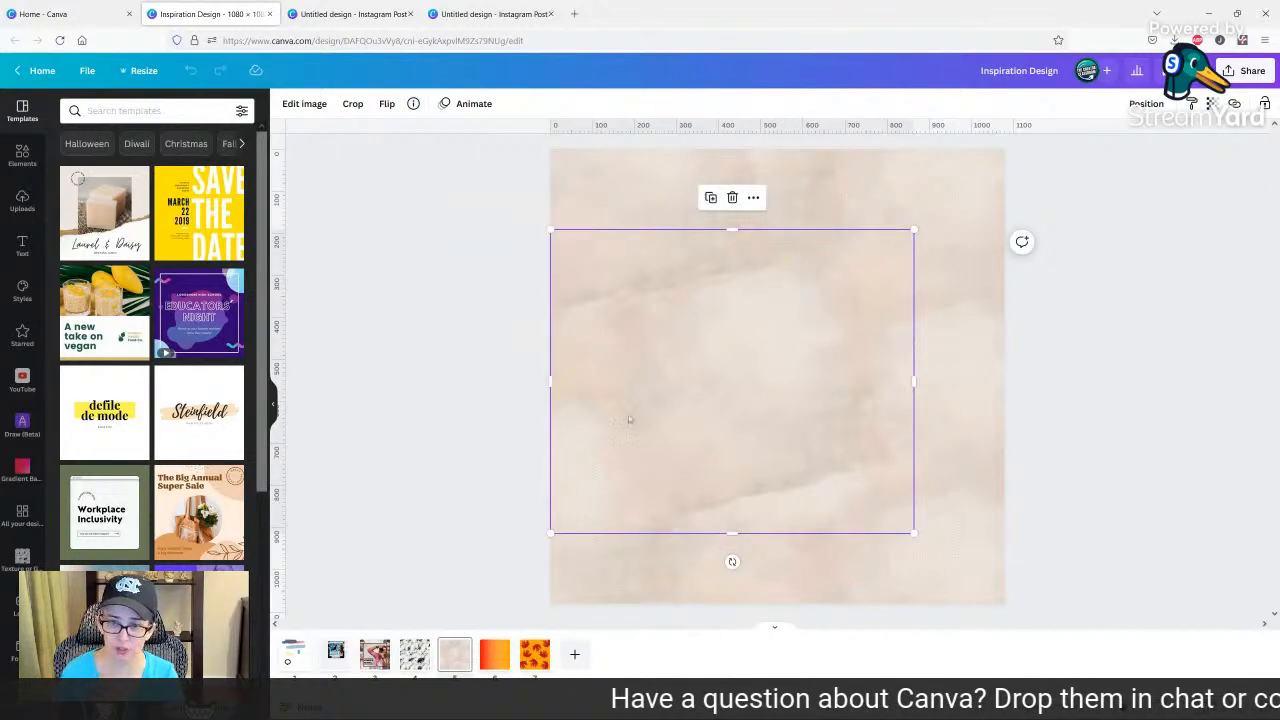
Download only page 5, the beige brush texture, as a PNG at size 1.
left_click(1226, 70)
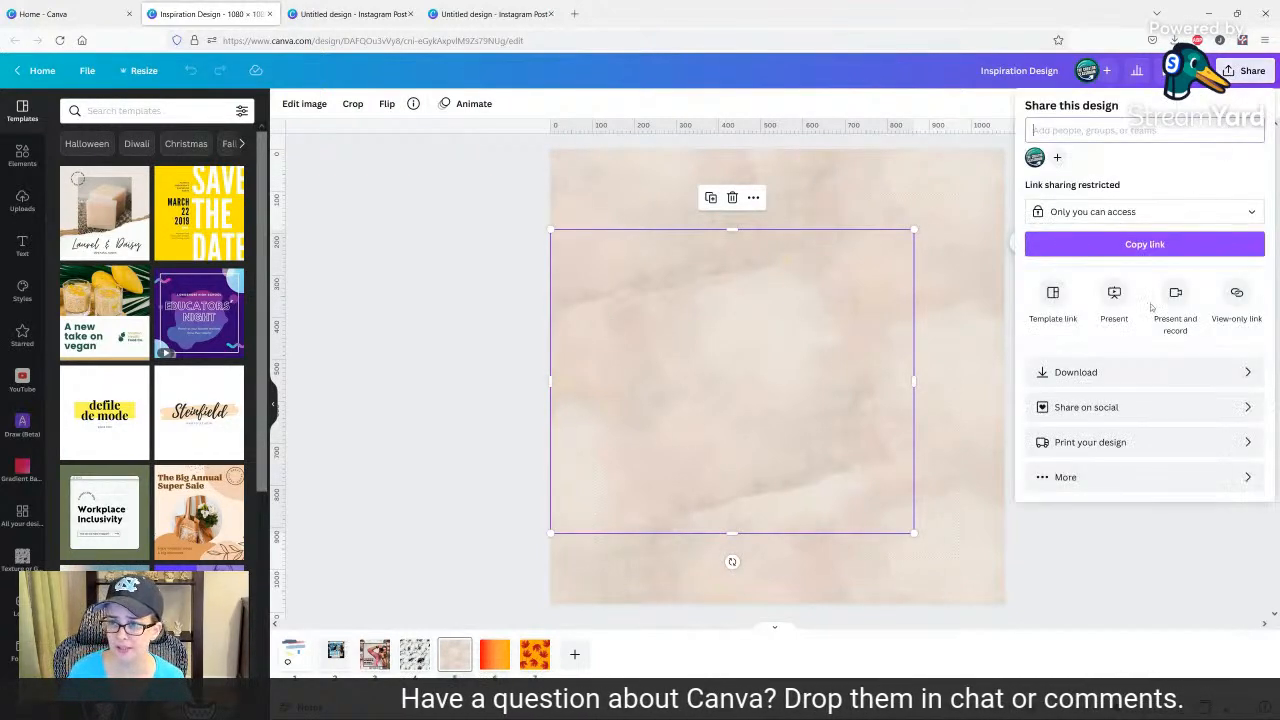
left_click(1074, 372)
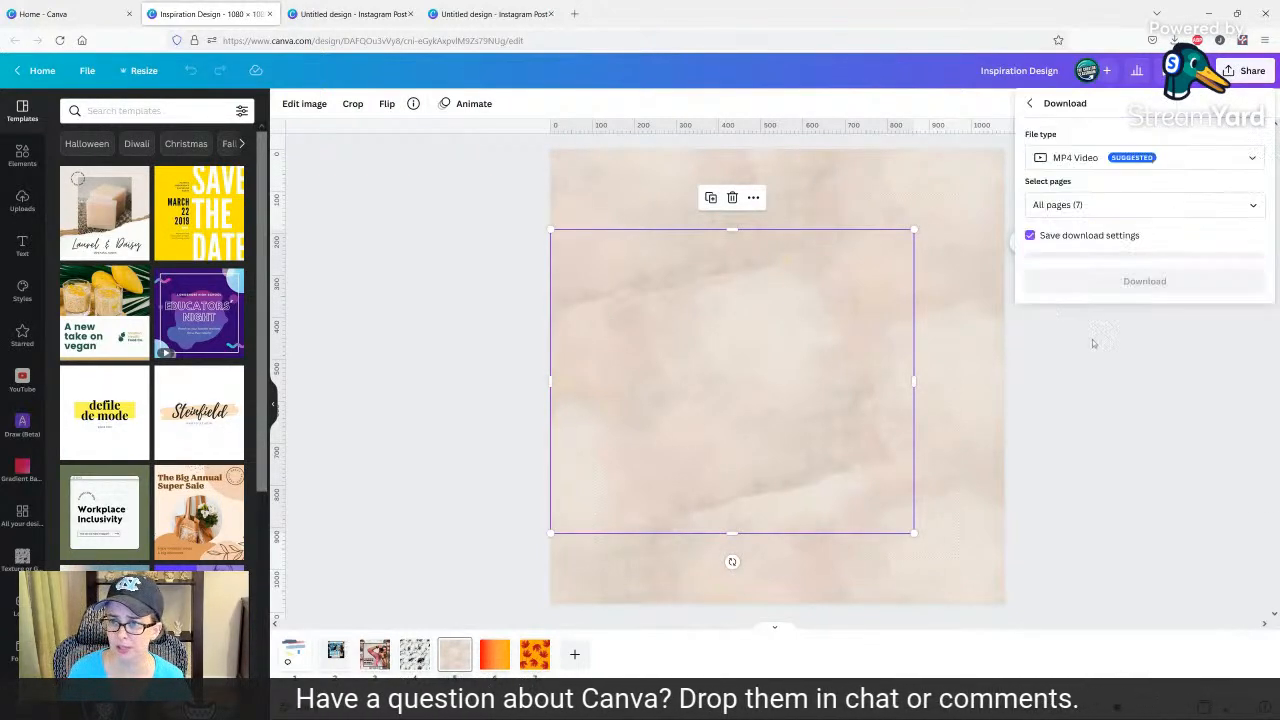
left_click(1082, 160)
left_click(1086, 232)
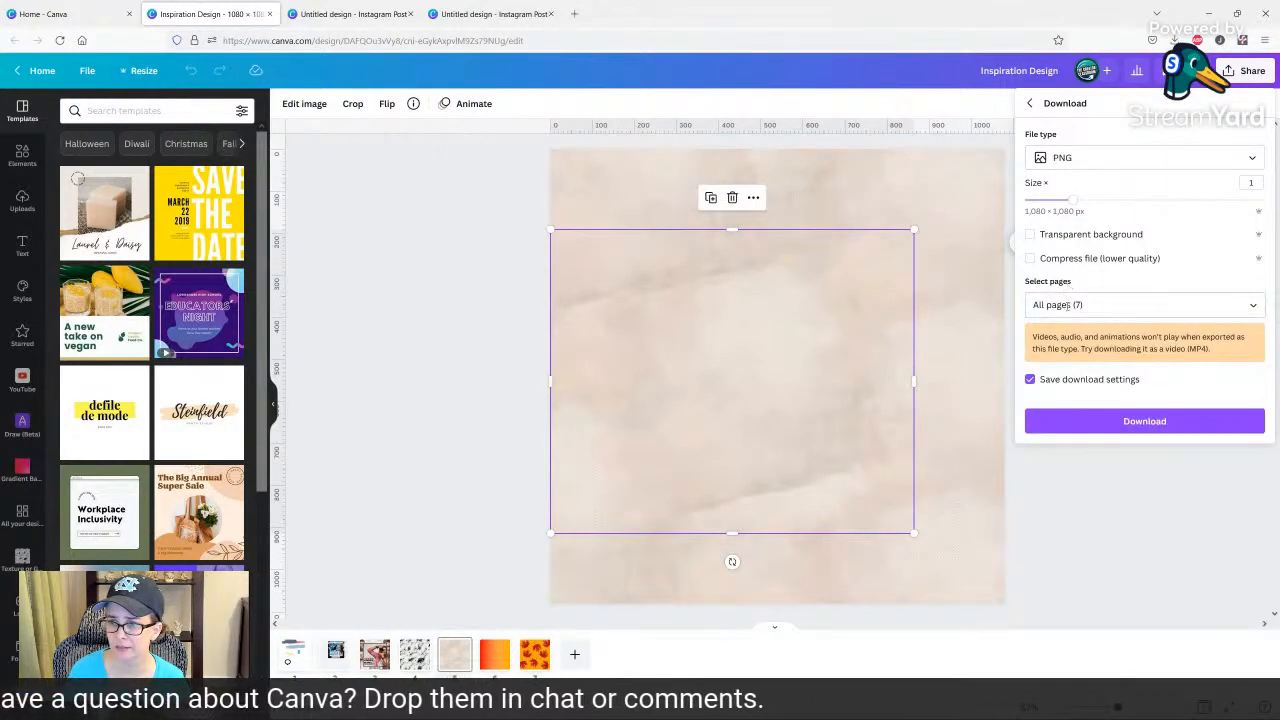
left_click(1069, 305)
left_click(1100, 340)
left_click(1100, 371)
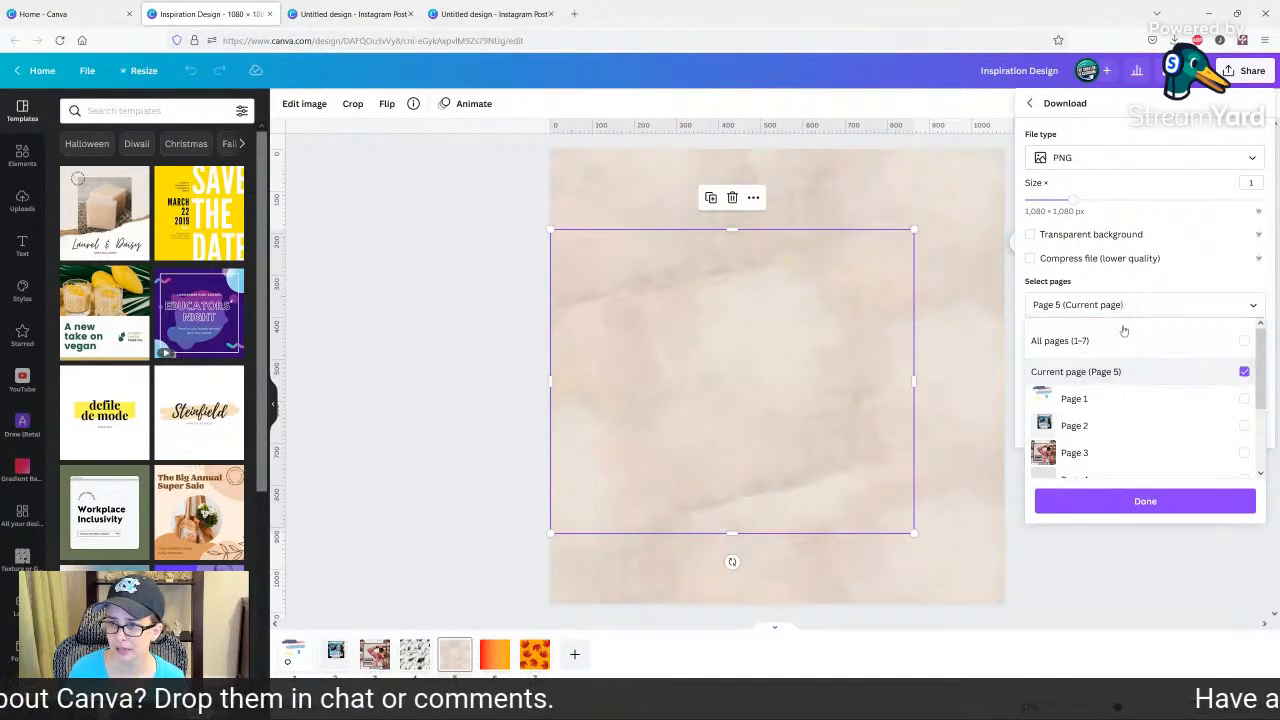
left_click(1124, 305)
left_click(1124, 420)
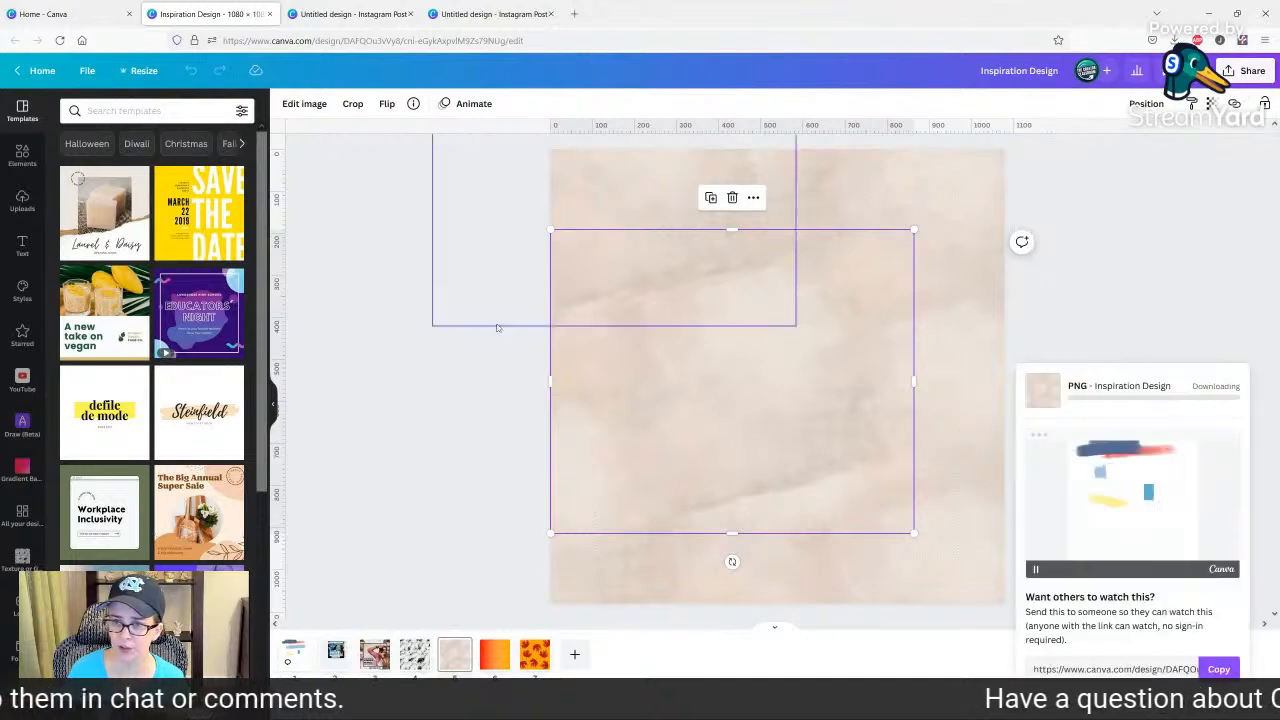
Download only page 7, the maple leaf pattern, as a PNG with a transparent background.
left_click(486, 656)
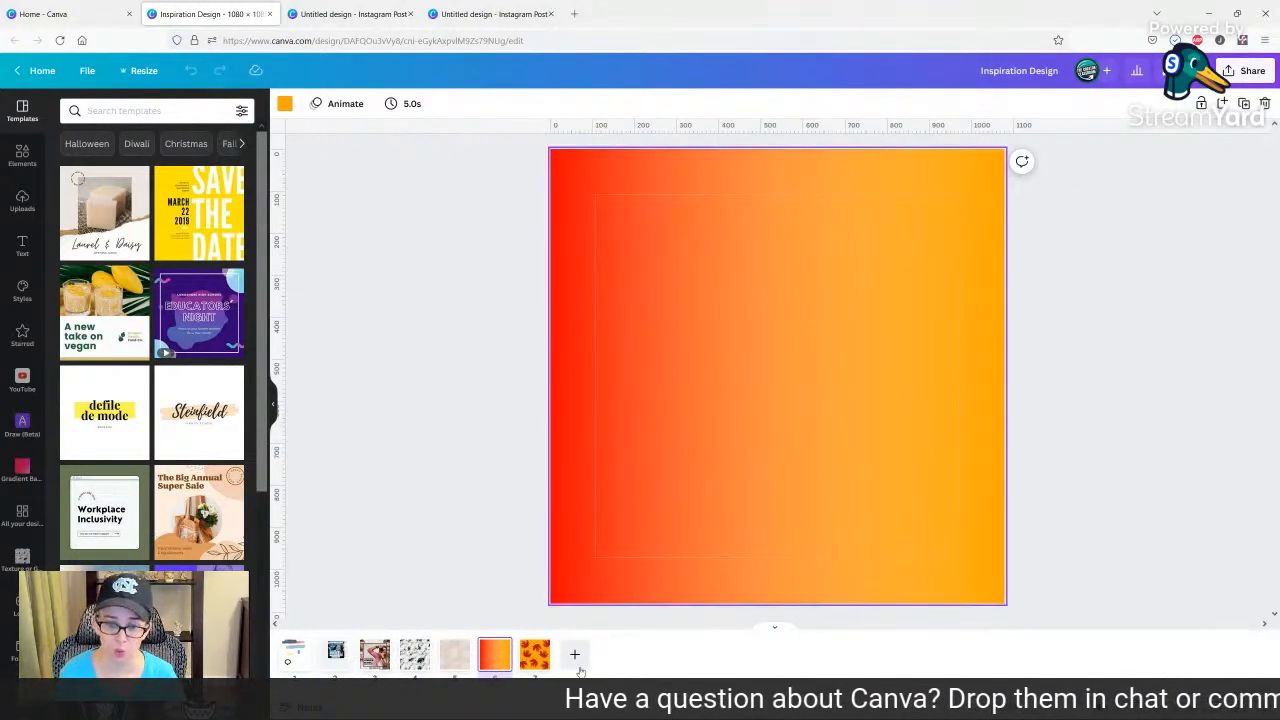
left_click(532, 660)
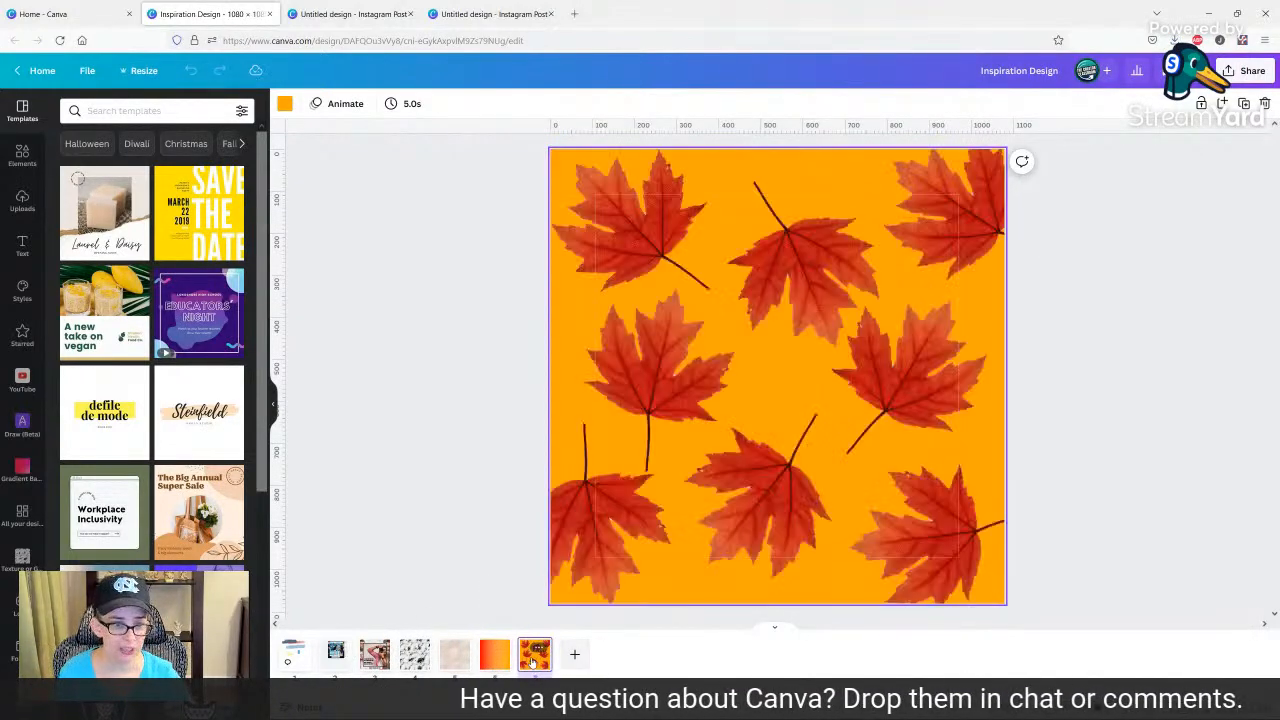
left_click(506, 270)
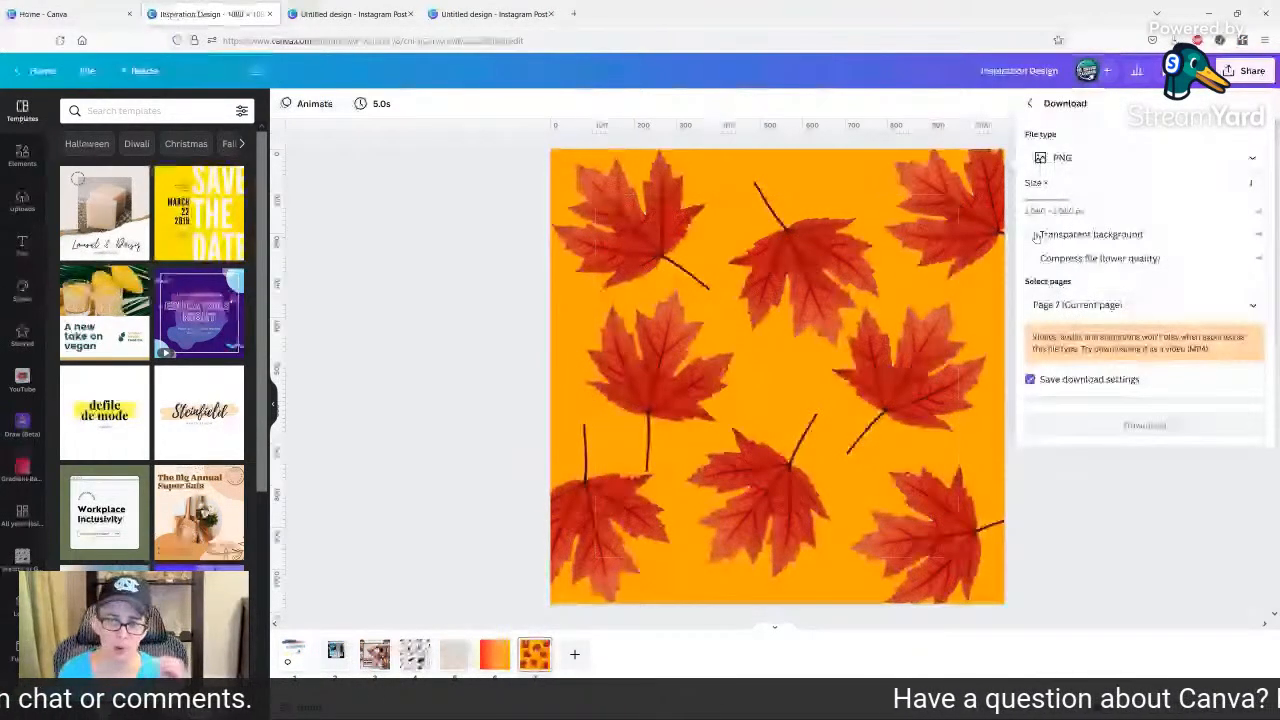
left_click(1032, 235)
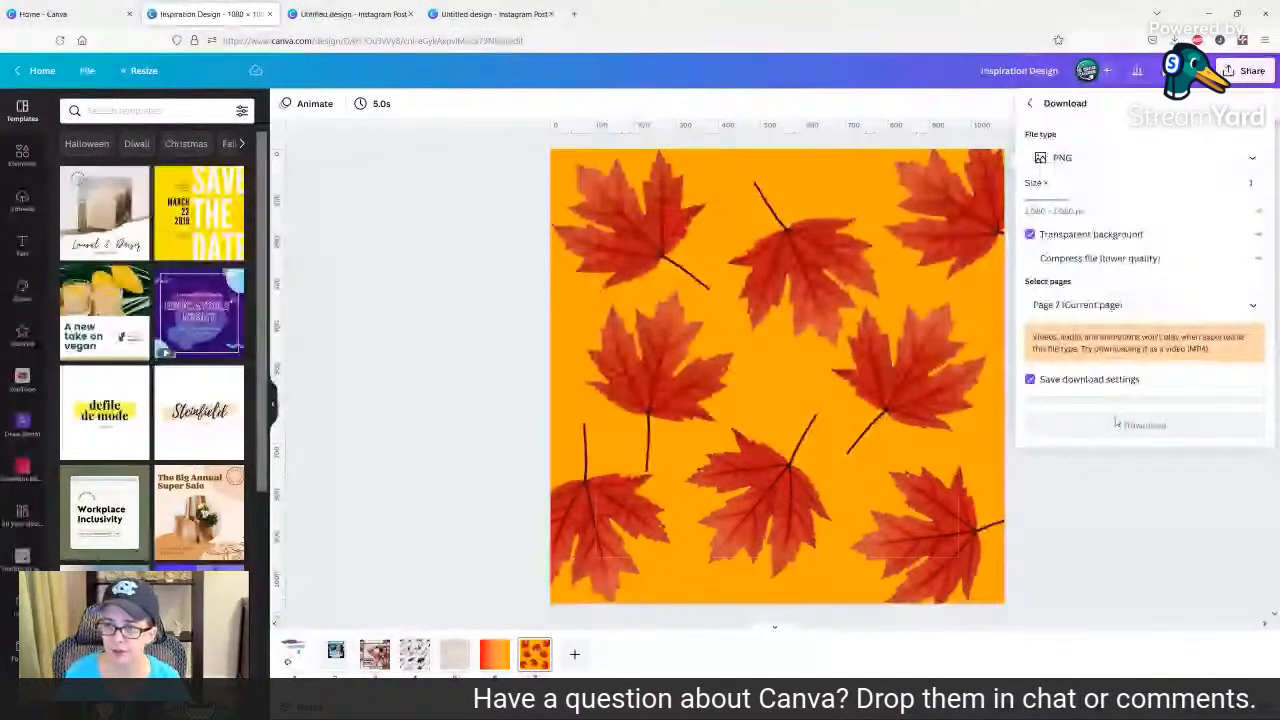
left_click(1103, 423)
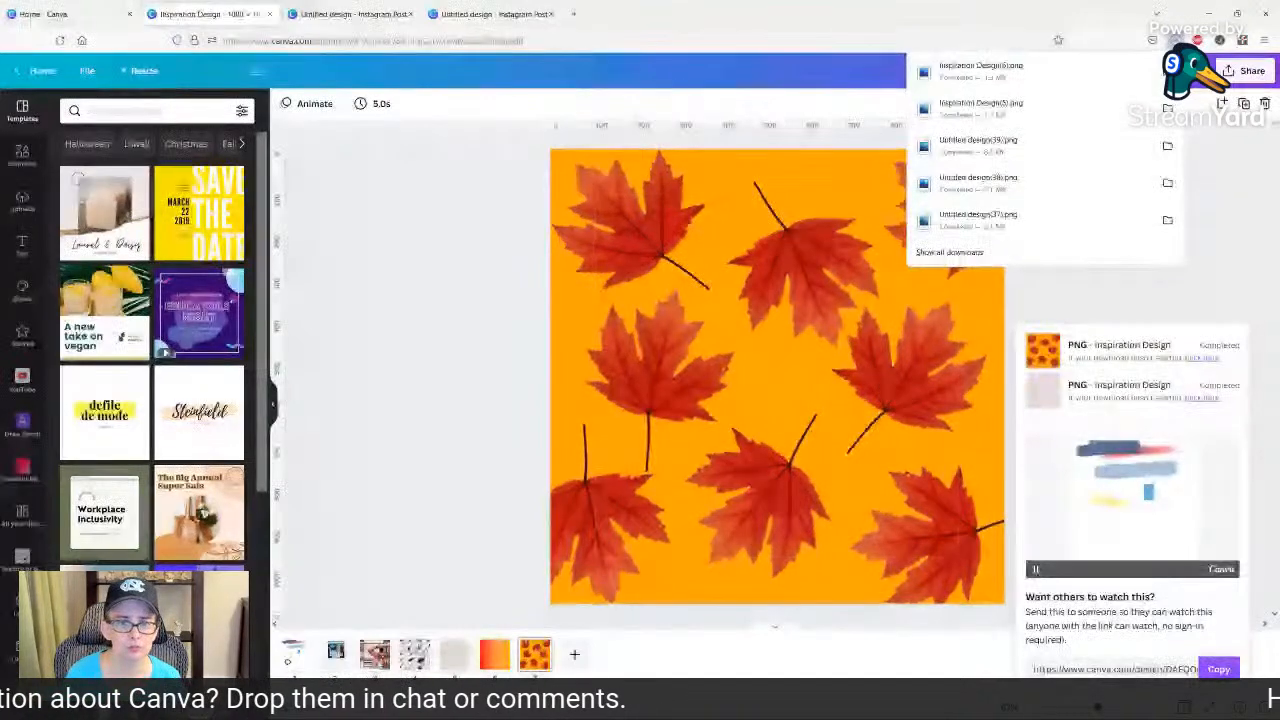
Return to the untitled Instagram post design and remove the gradient overlay and pumpkin background photo from page 1.
left_click(346, 15)
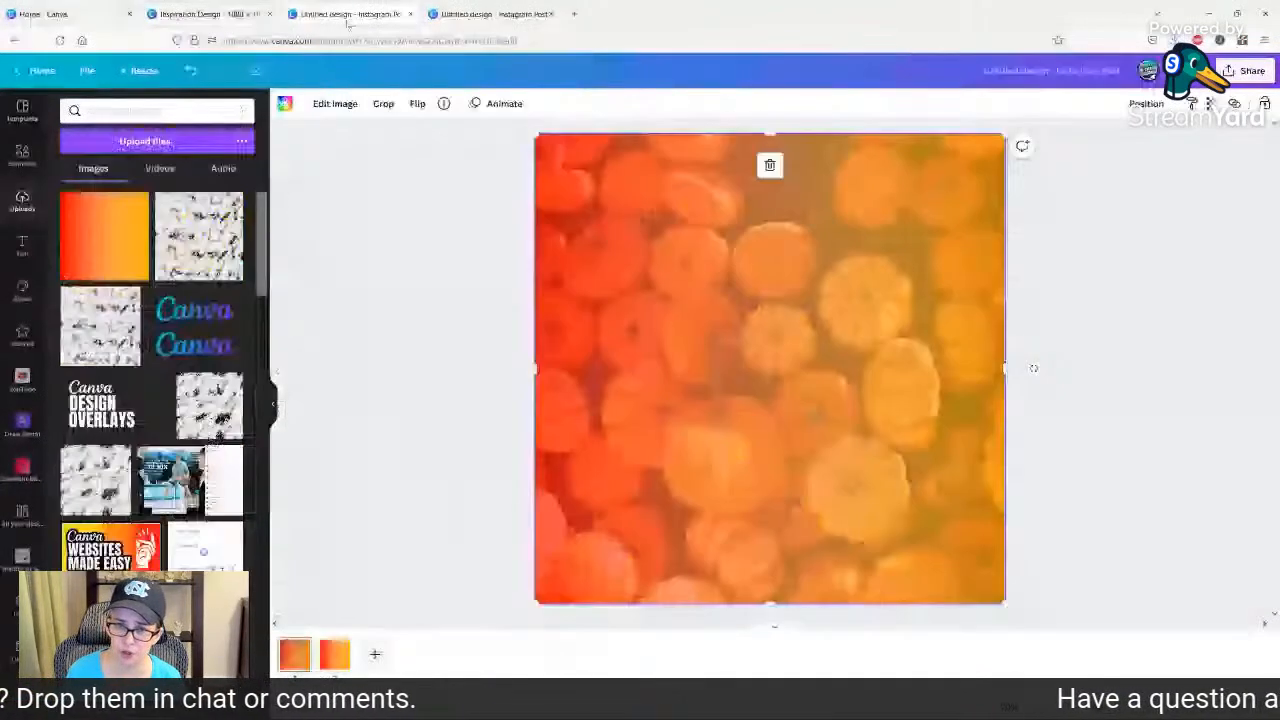
right_click(768, 356)
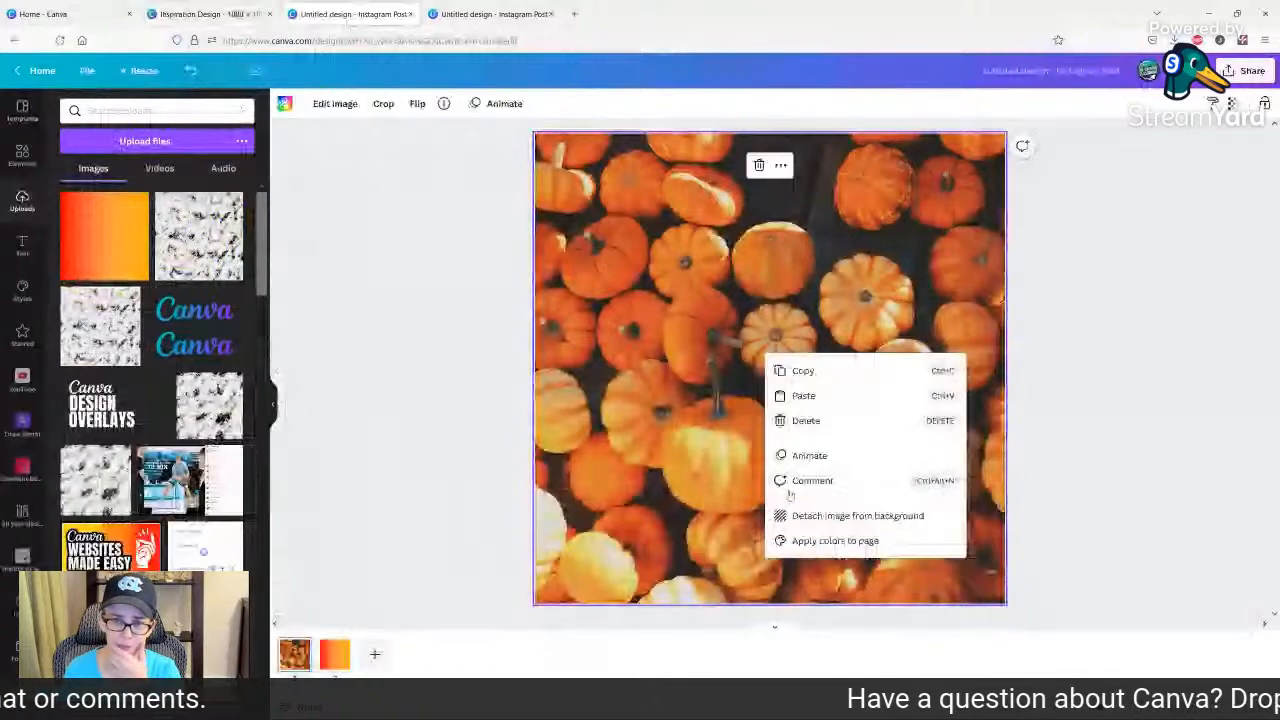
left_click(857, 514)
key("Delete")
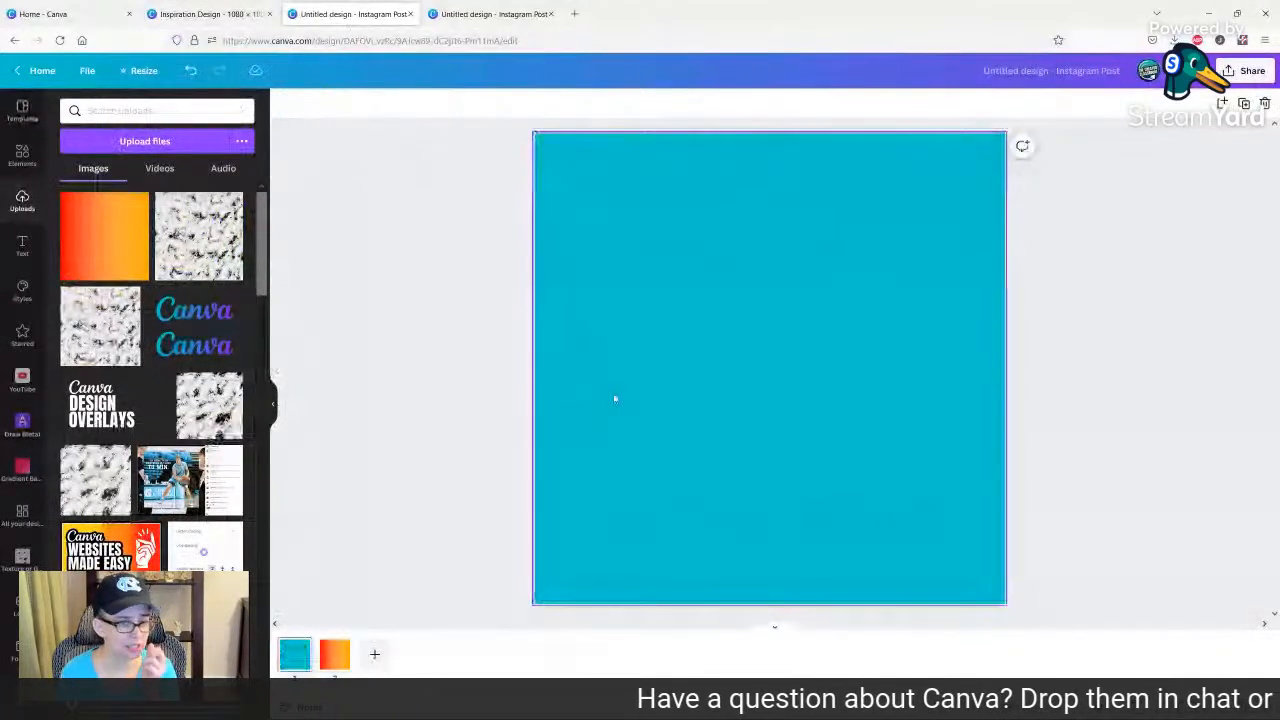
Clear the gradient and orange background from page 2 and add two blank pages.
left_click(340, 665)
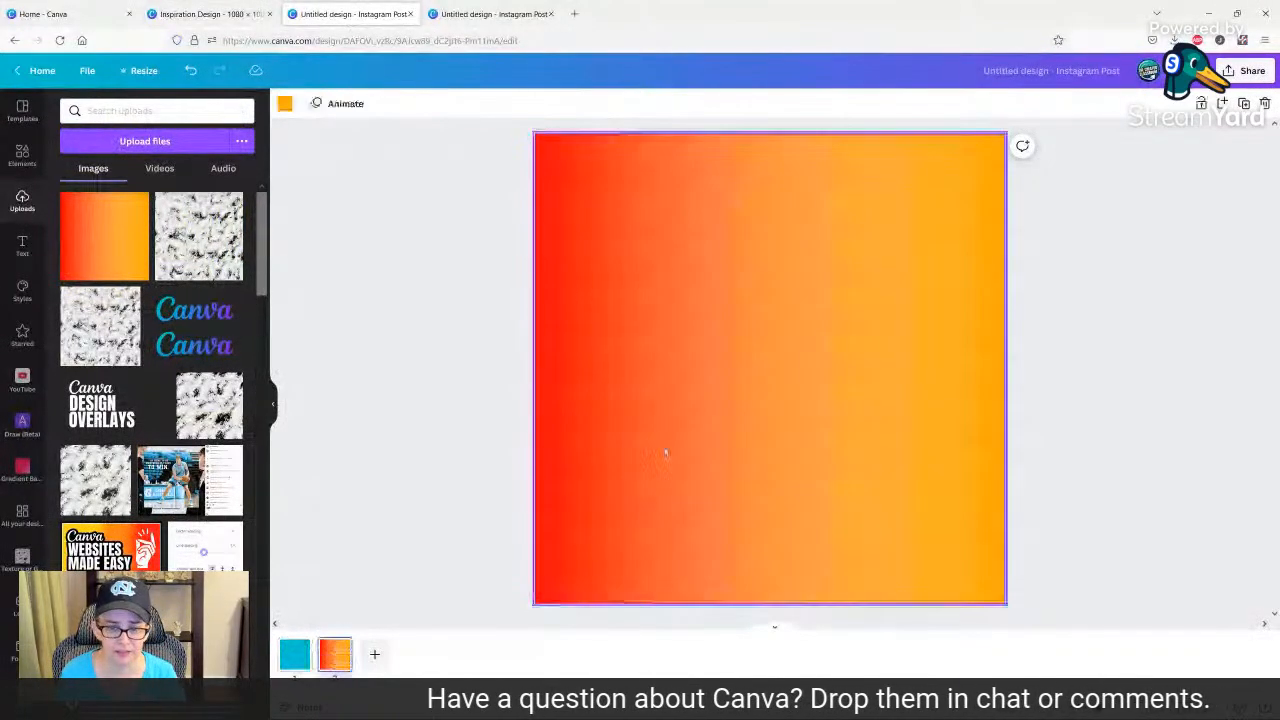
left_click(666, 446)
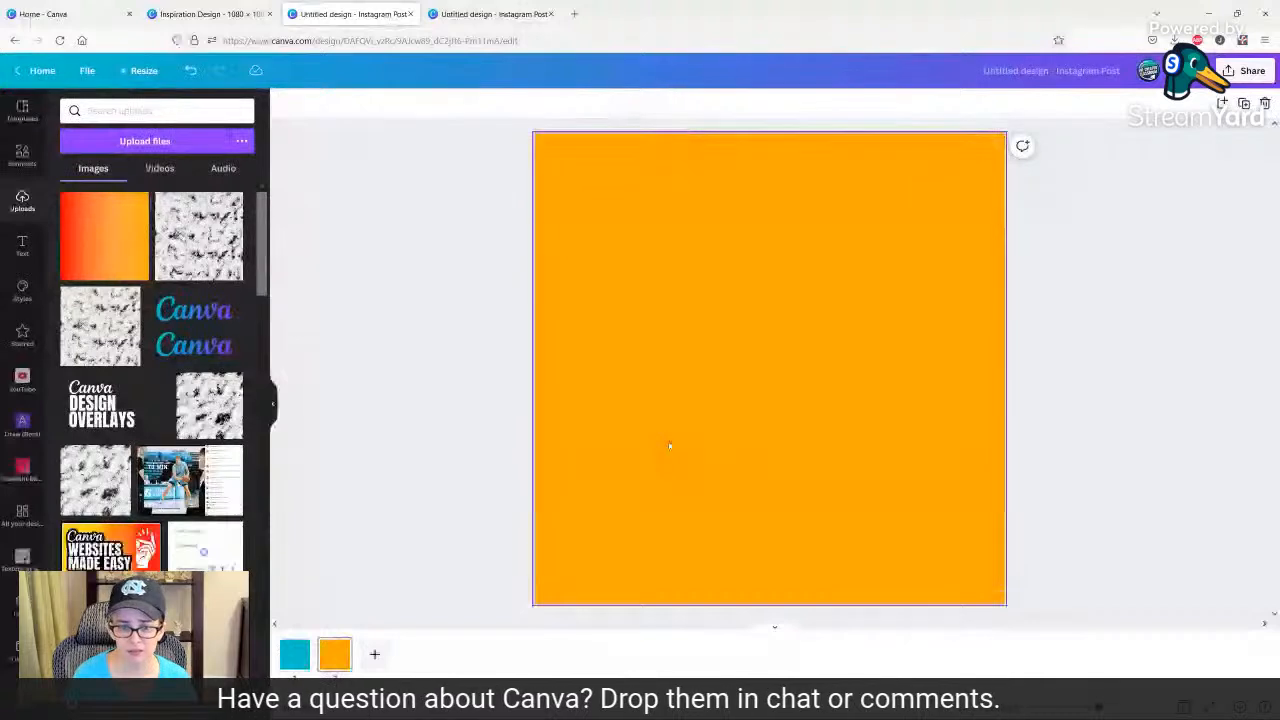
key("Delete")
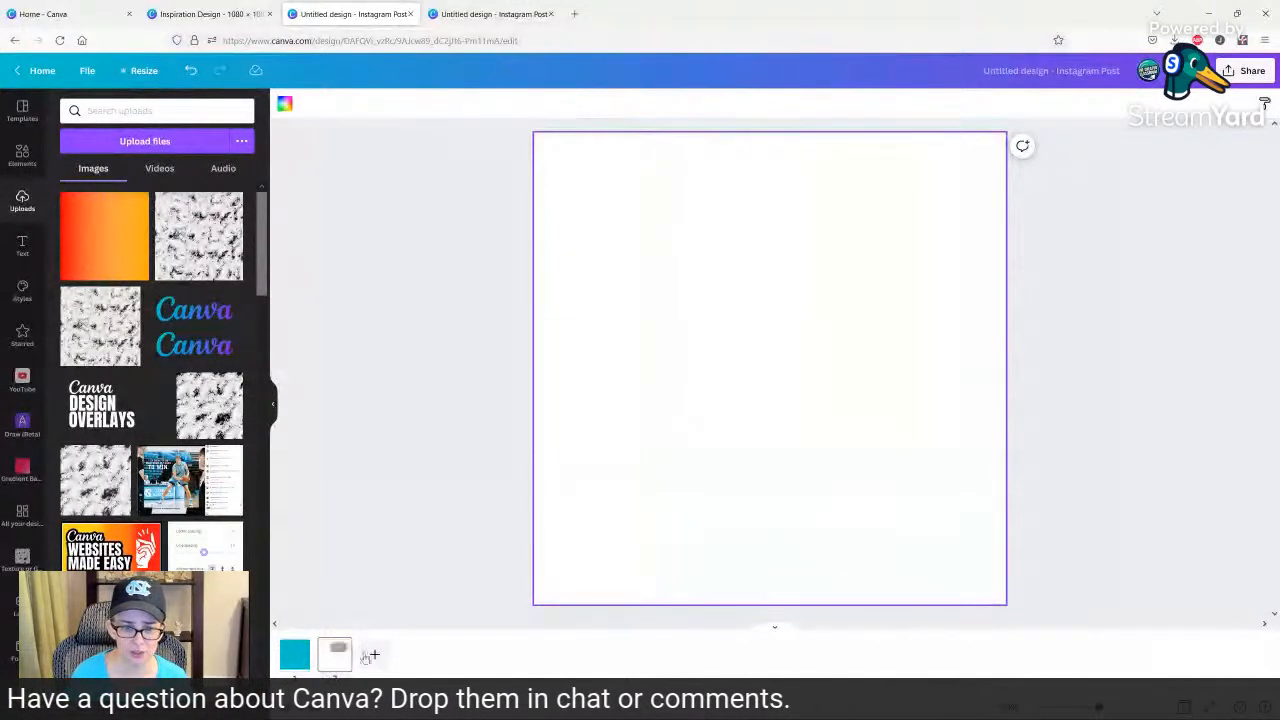
With page 1 open, upload Inspiration Design(6).png, Inspiration Design(5).png, Untitled design(39).png and Untitled design(38).png from the Downloads folder.
left_click(300, 656)
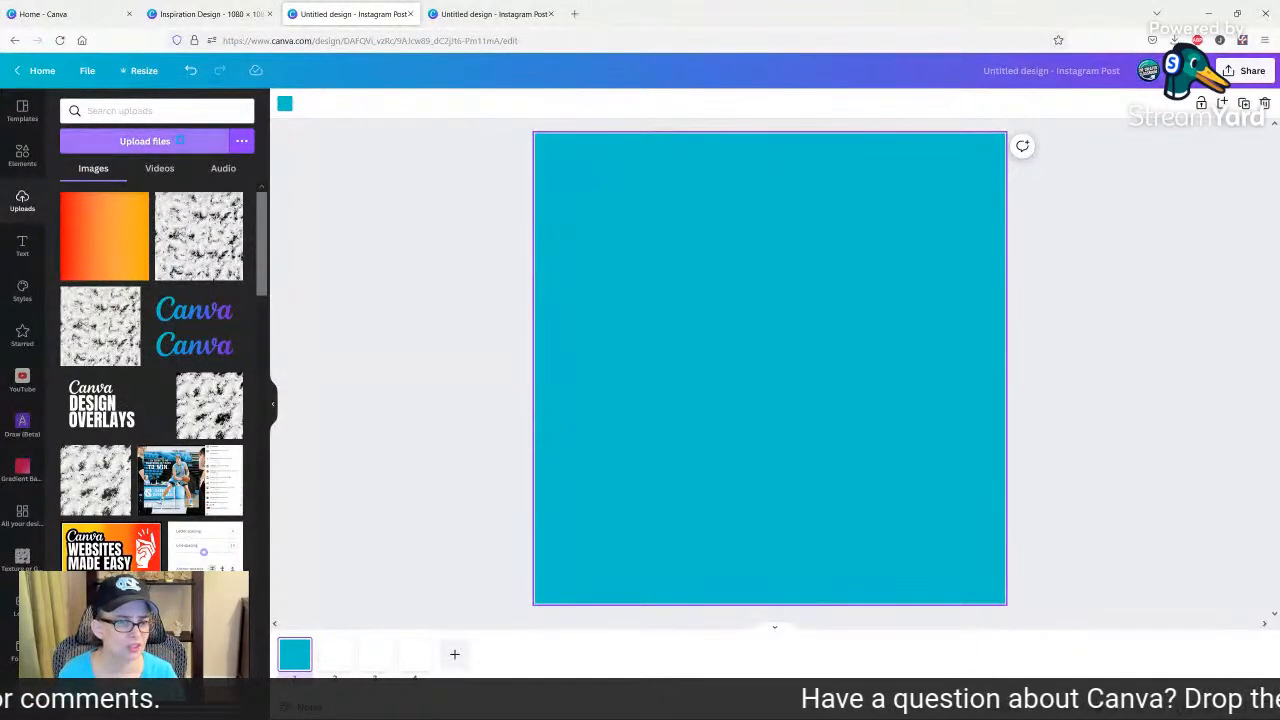
left_click(150, 143)
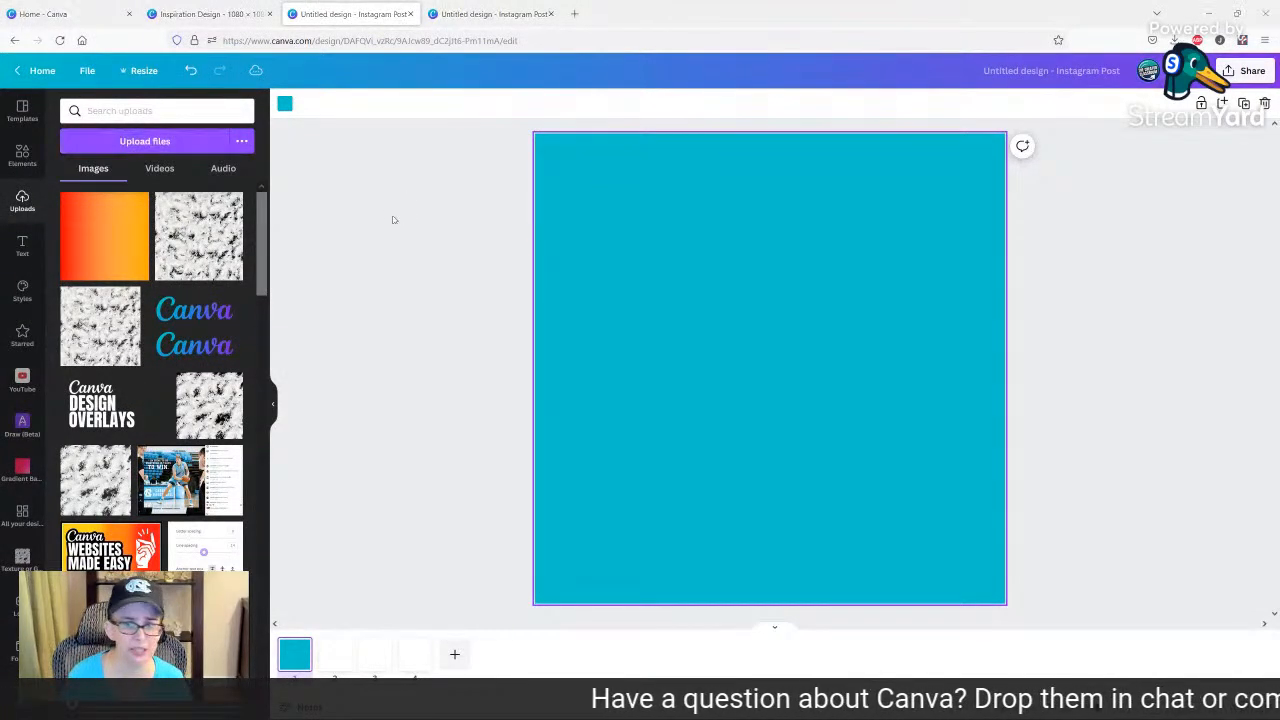
left_click(286, 132)
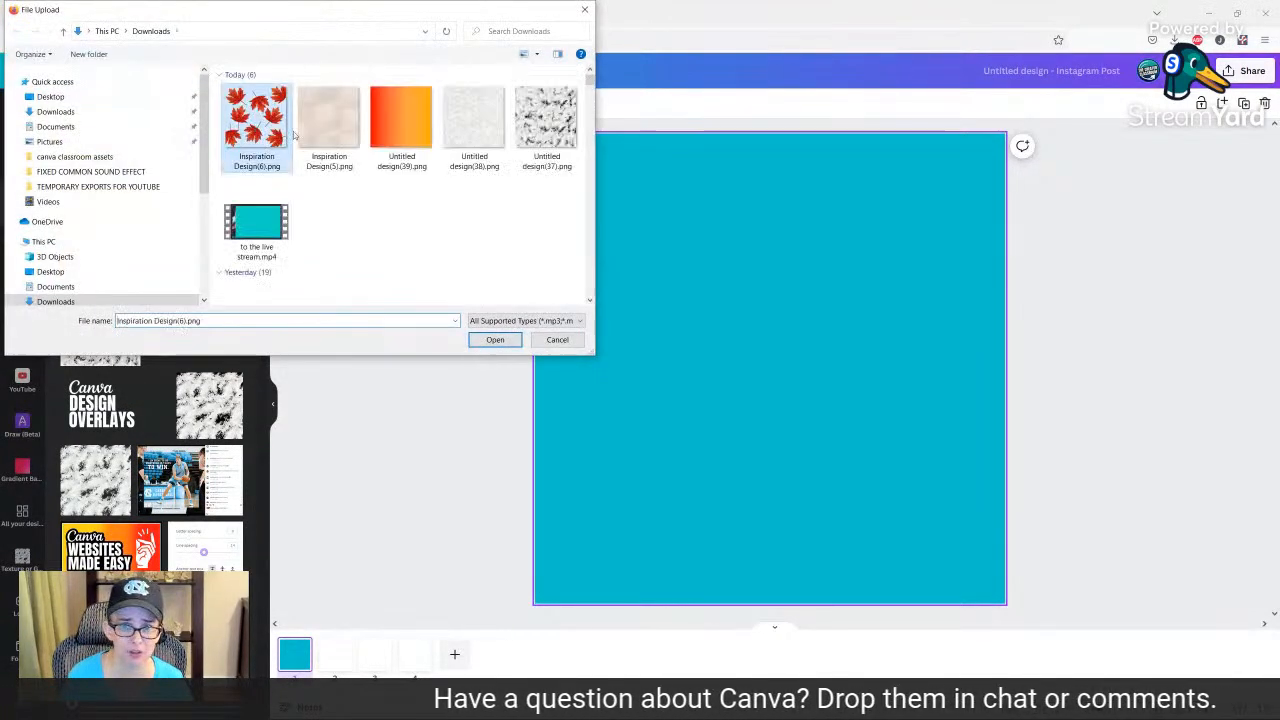
left_click(474, 125, "shift")
left_click(510, 340)
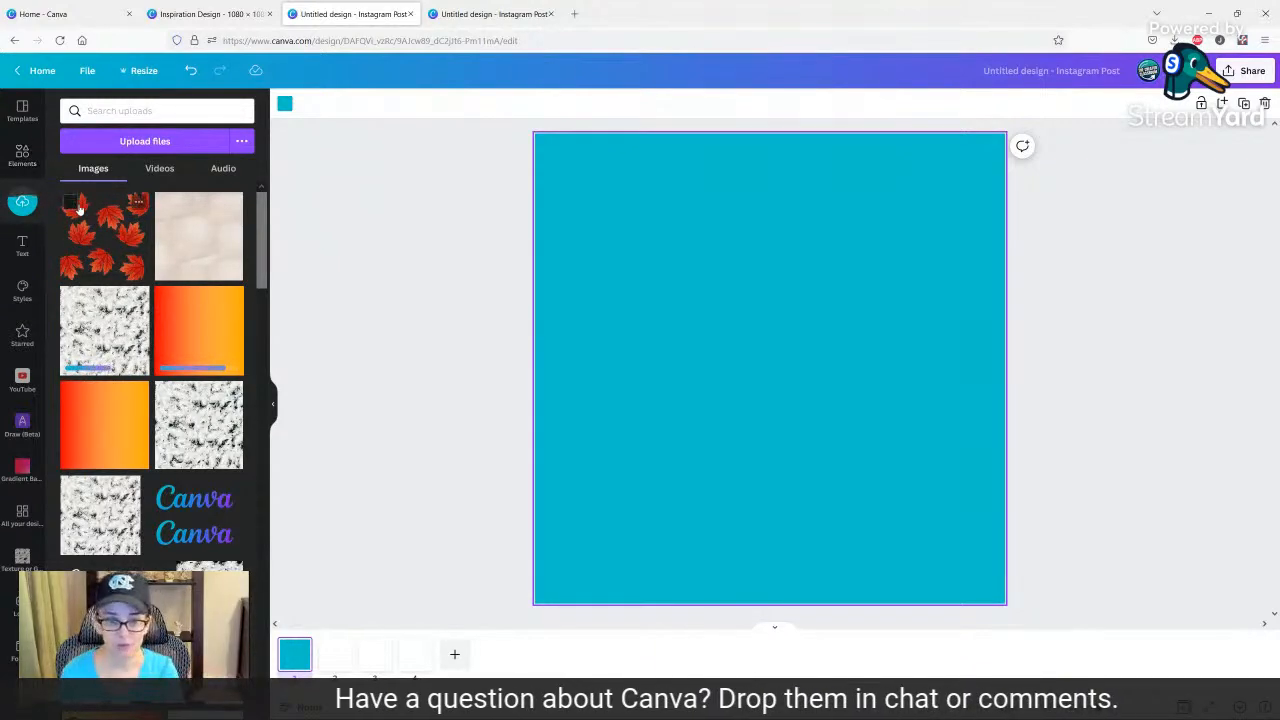
Search the elements for "white texture" and set the first result as the background of page 1.
right_click(22, 157)
left_click(22, 157)
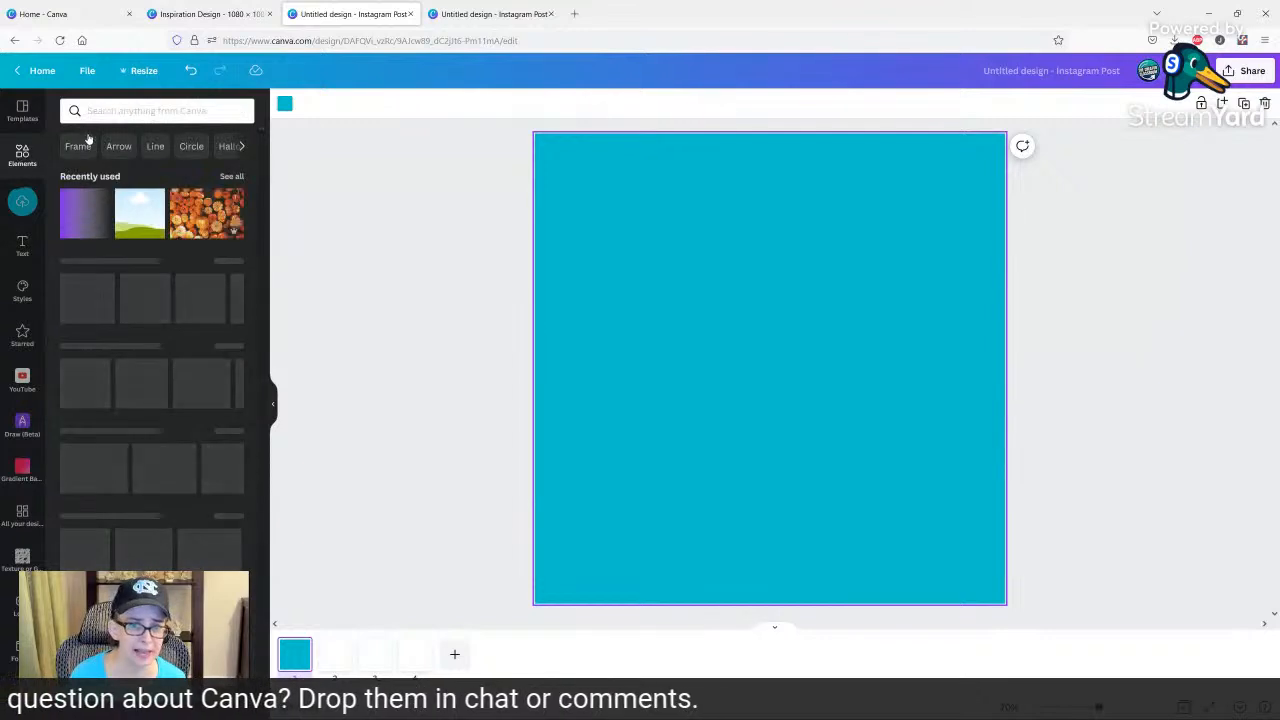
left_click(137, 111)
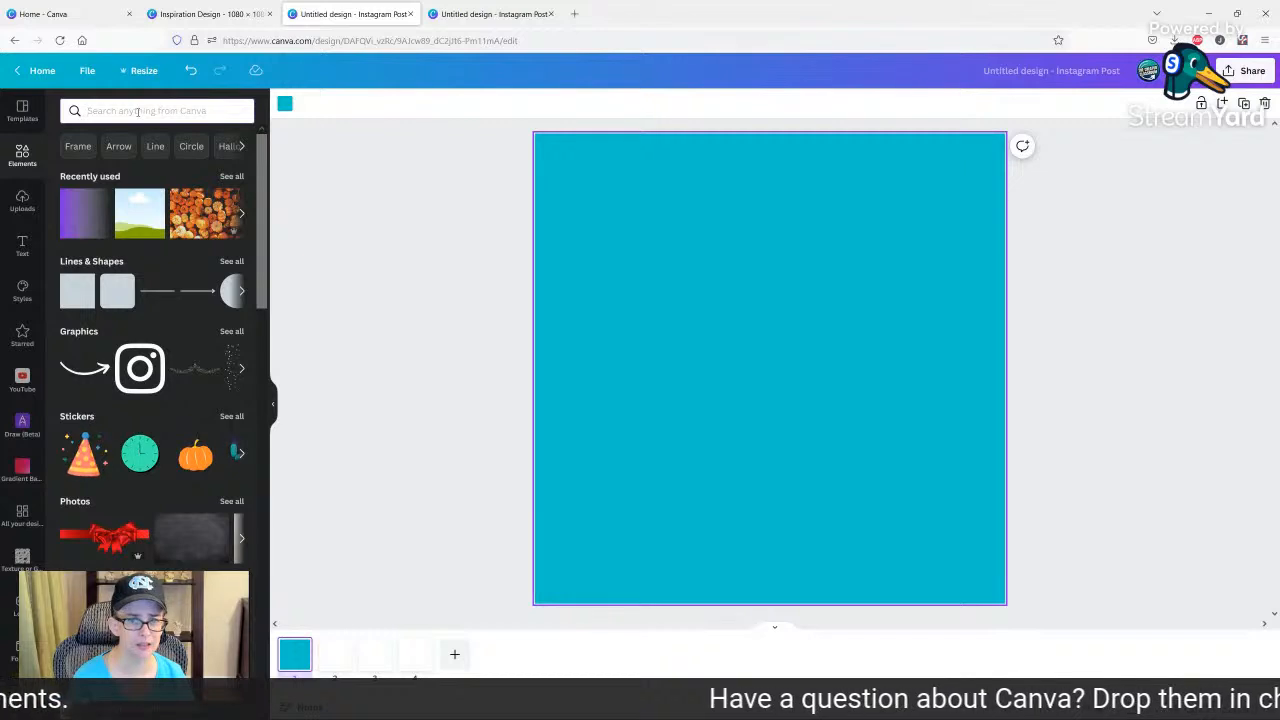
type("white texture")
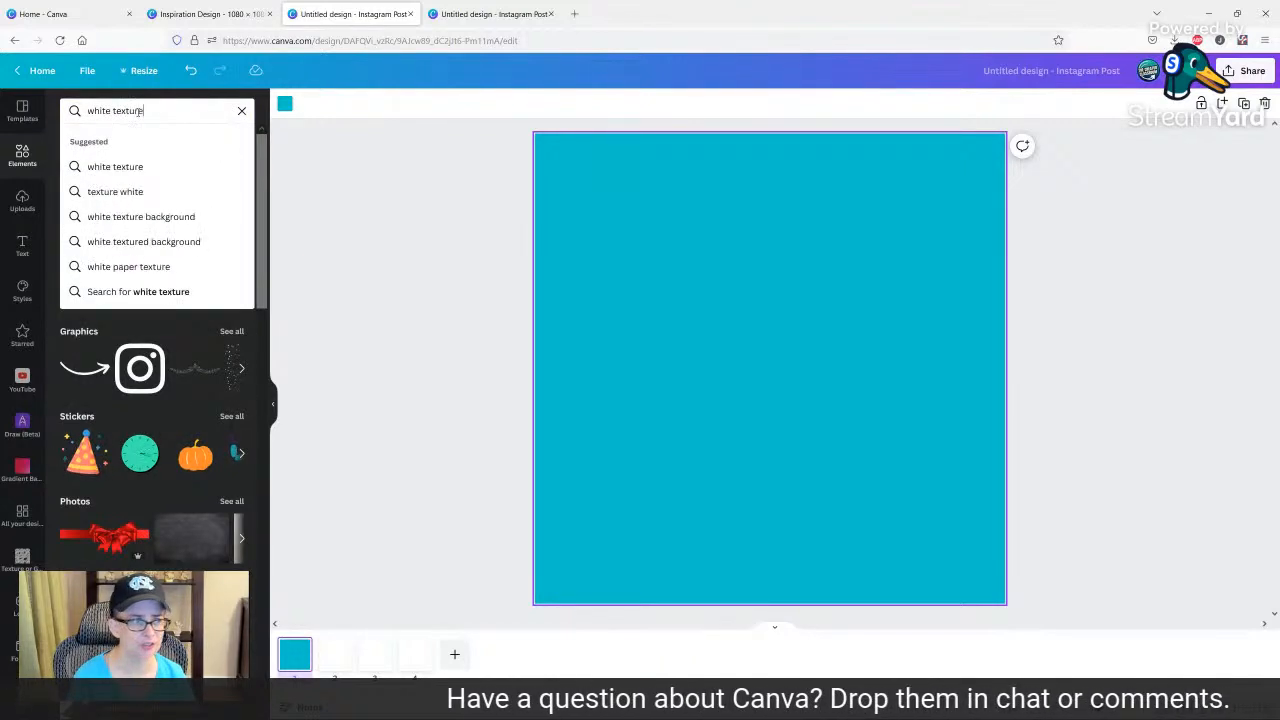
key("Return")
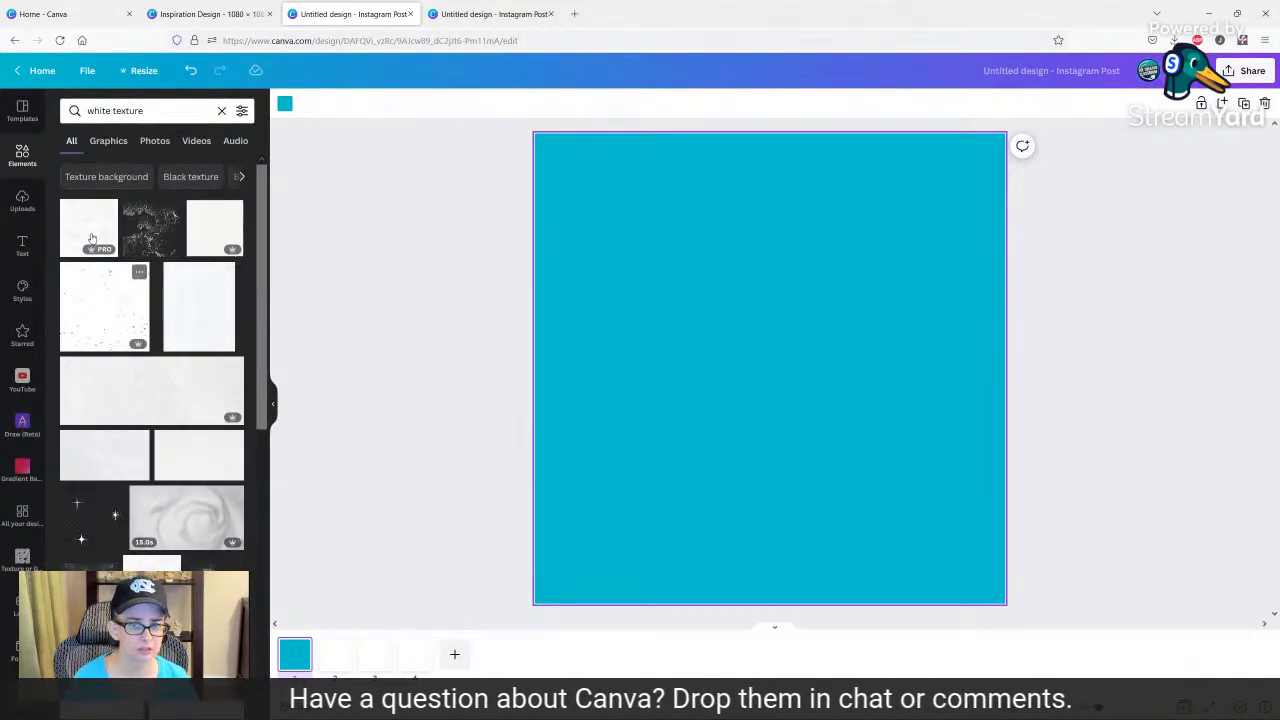
left_click(87, 230)
right_click(695, 355)
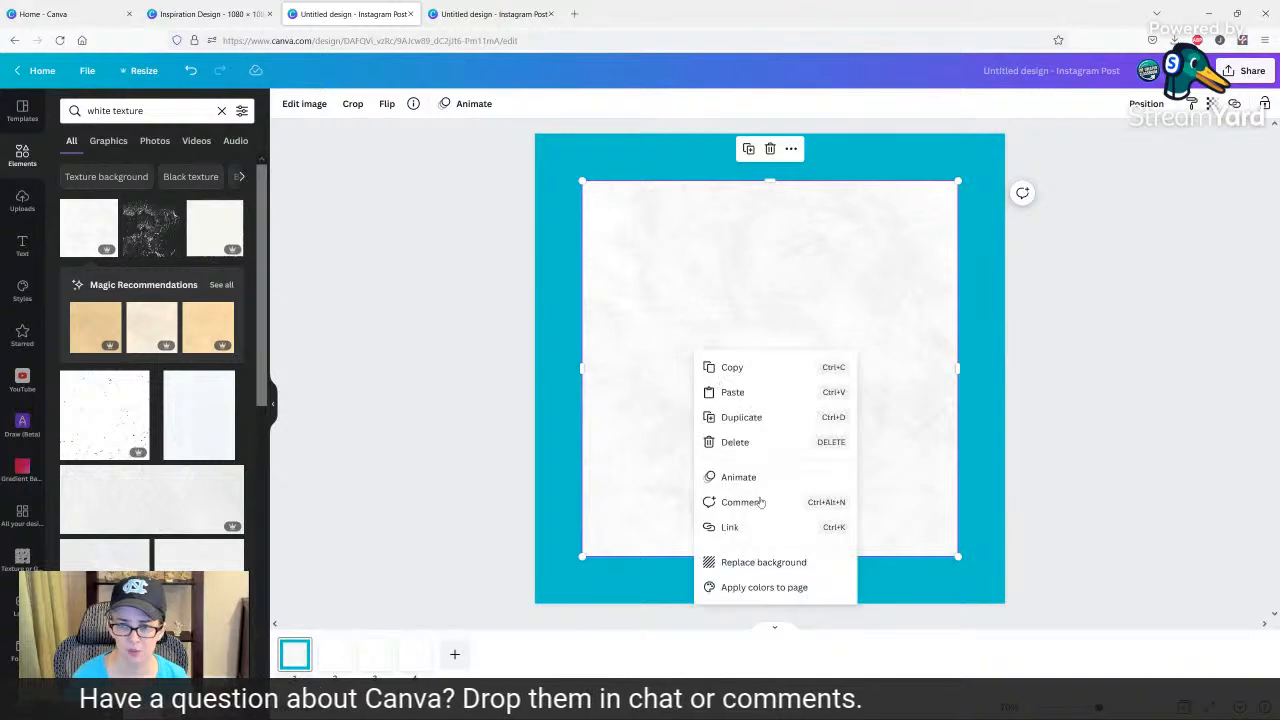
left_click(760, 562)
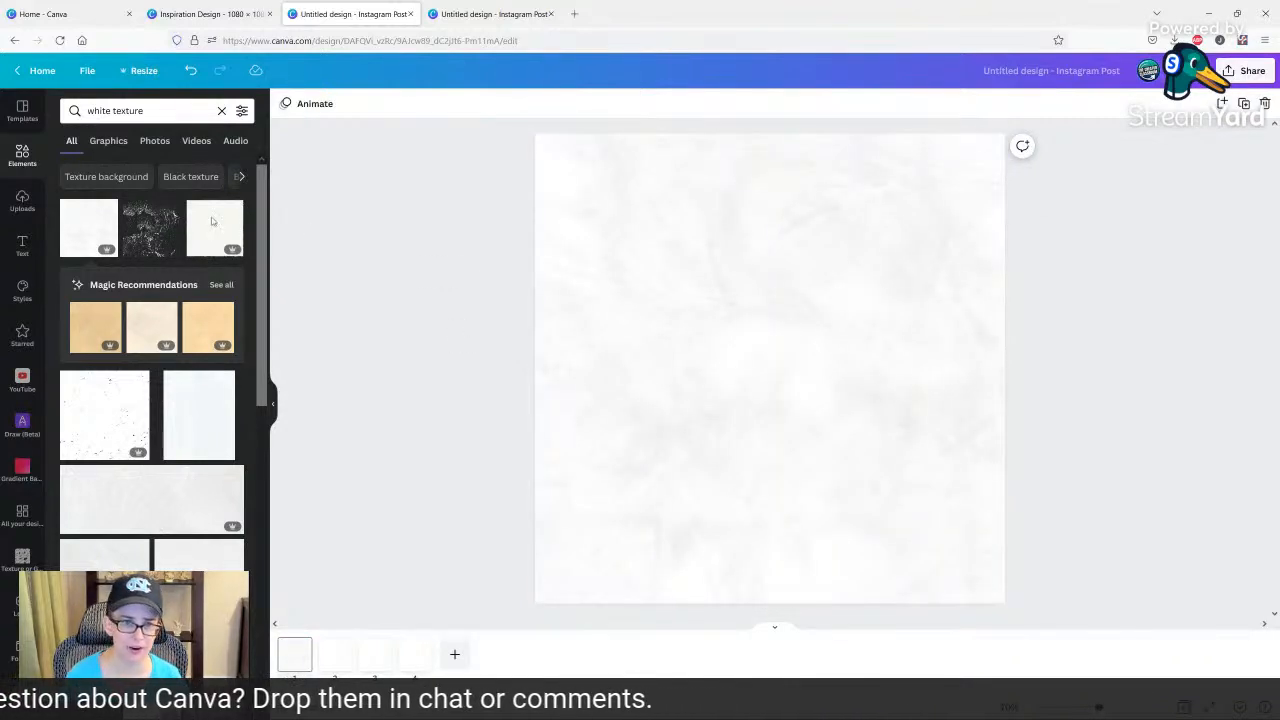
Search the elements for "grid" and add the single-cell grid over the white texture on page 1.
left_click(151, 114)
double_click(151, 114)
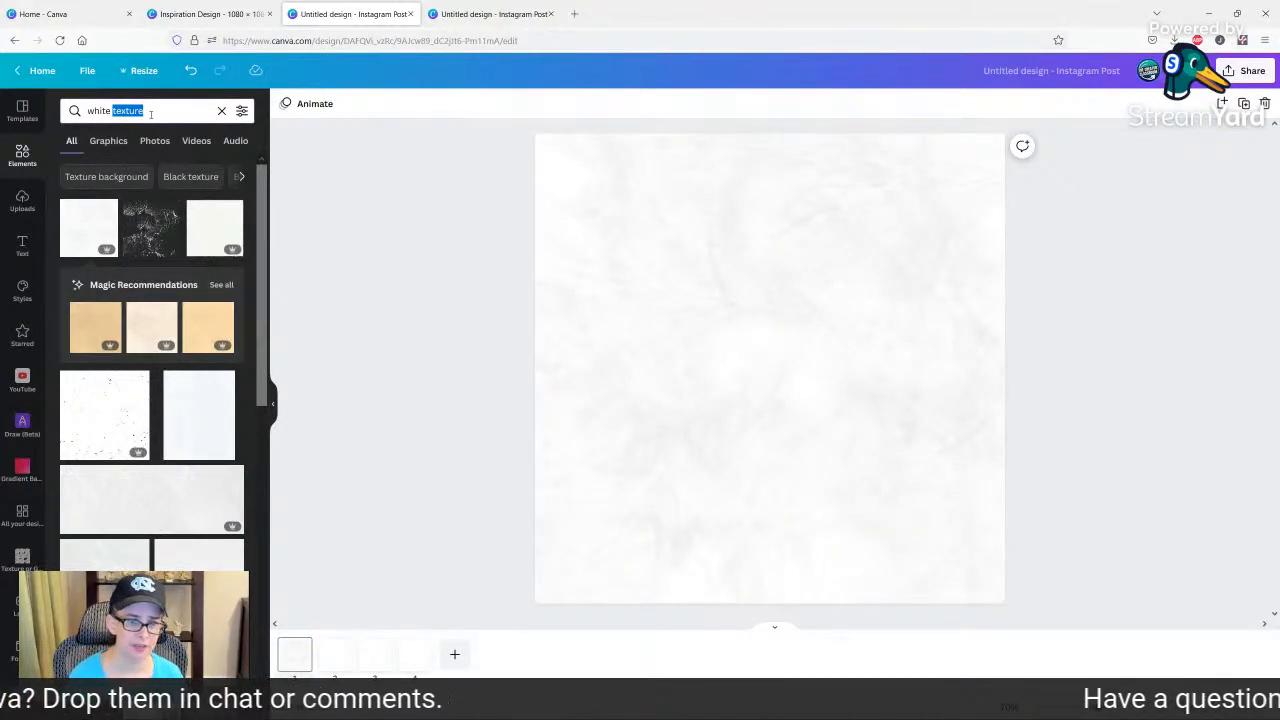
triple_click(151, 114)
type("grid")
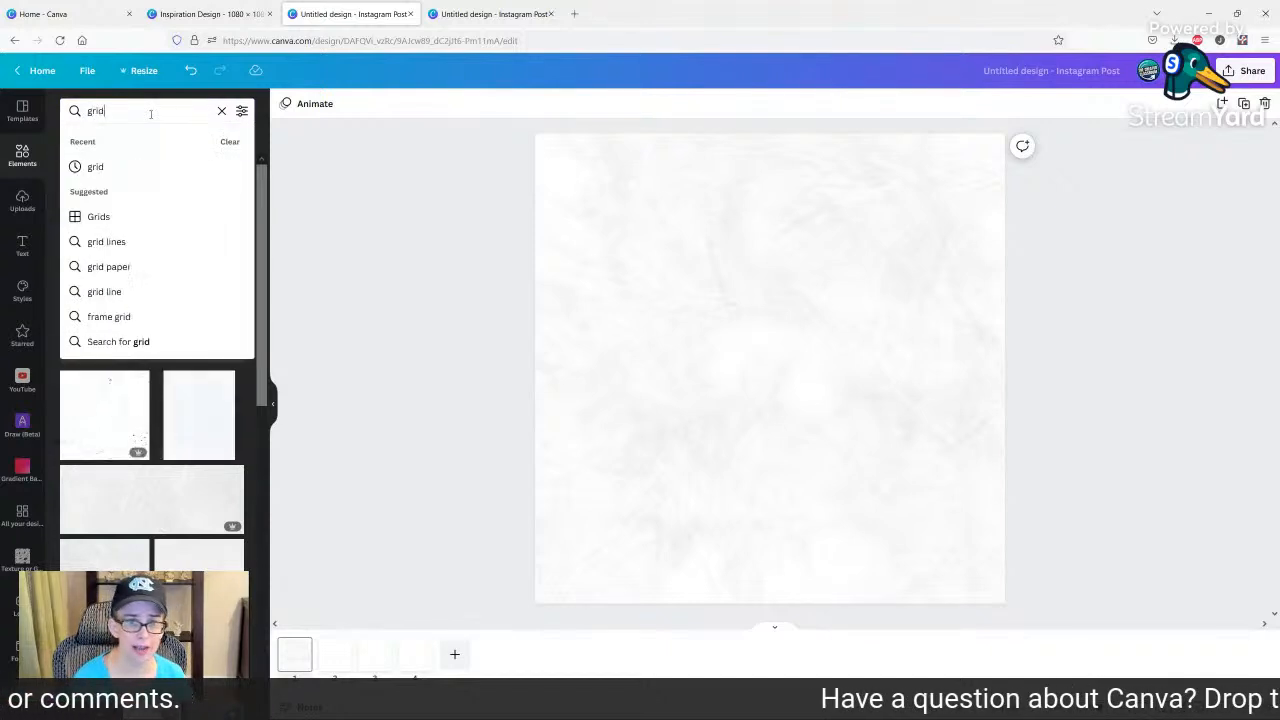
key("Return")
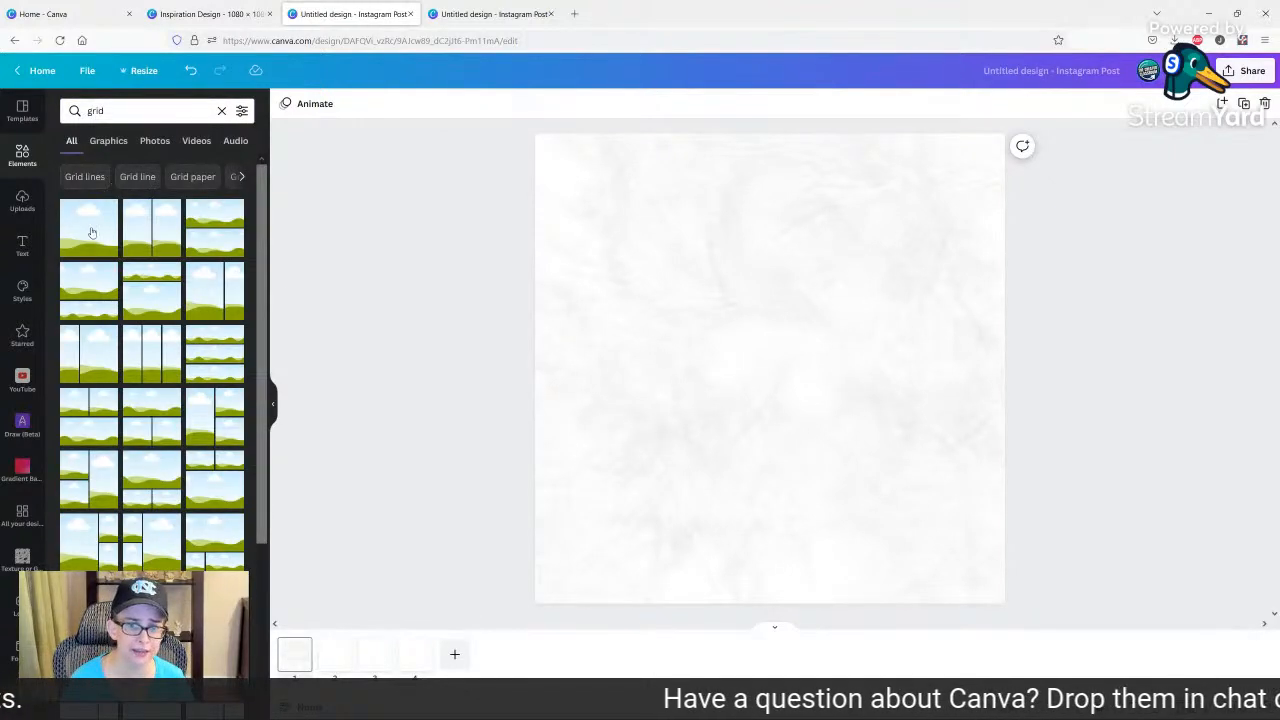
left_click(91, 232)
Delete the blank pages 2, 3 and 4 so that only page 1 is left.
left_click(338, 648)
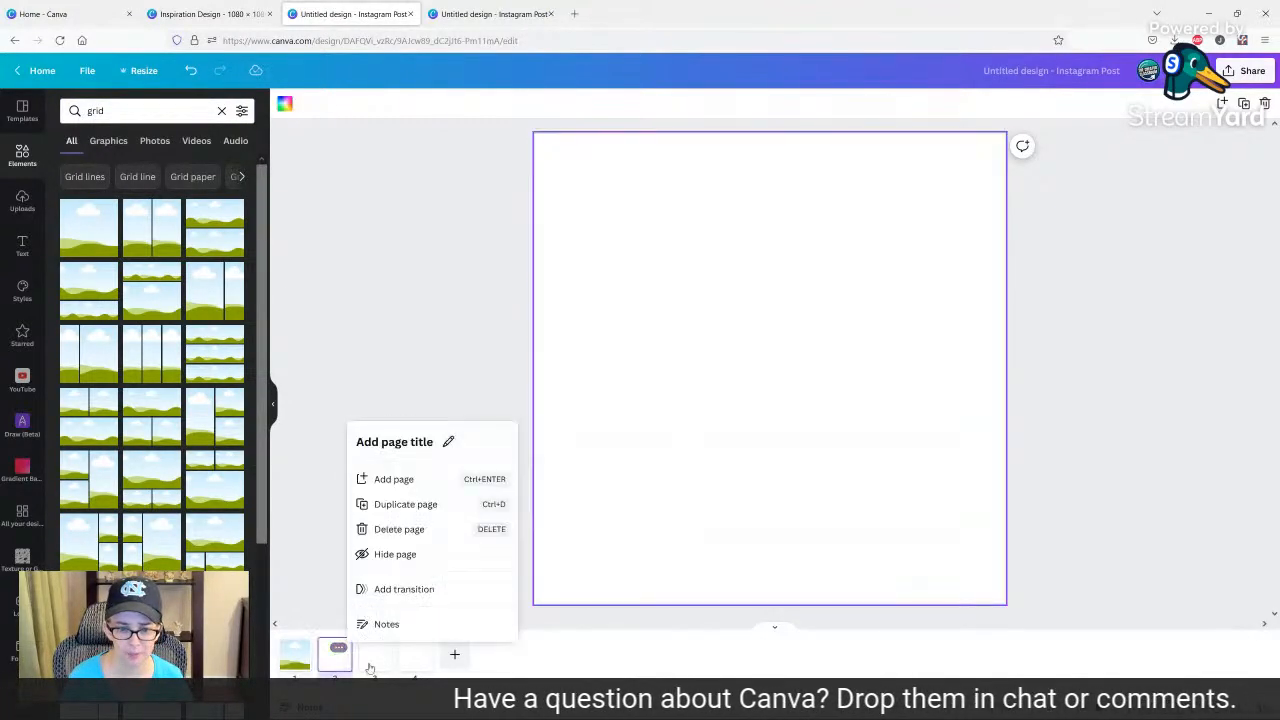
left_click(417, 670, "shift")
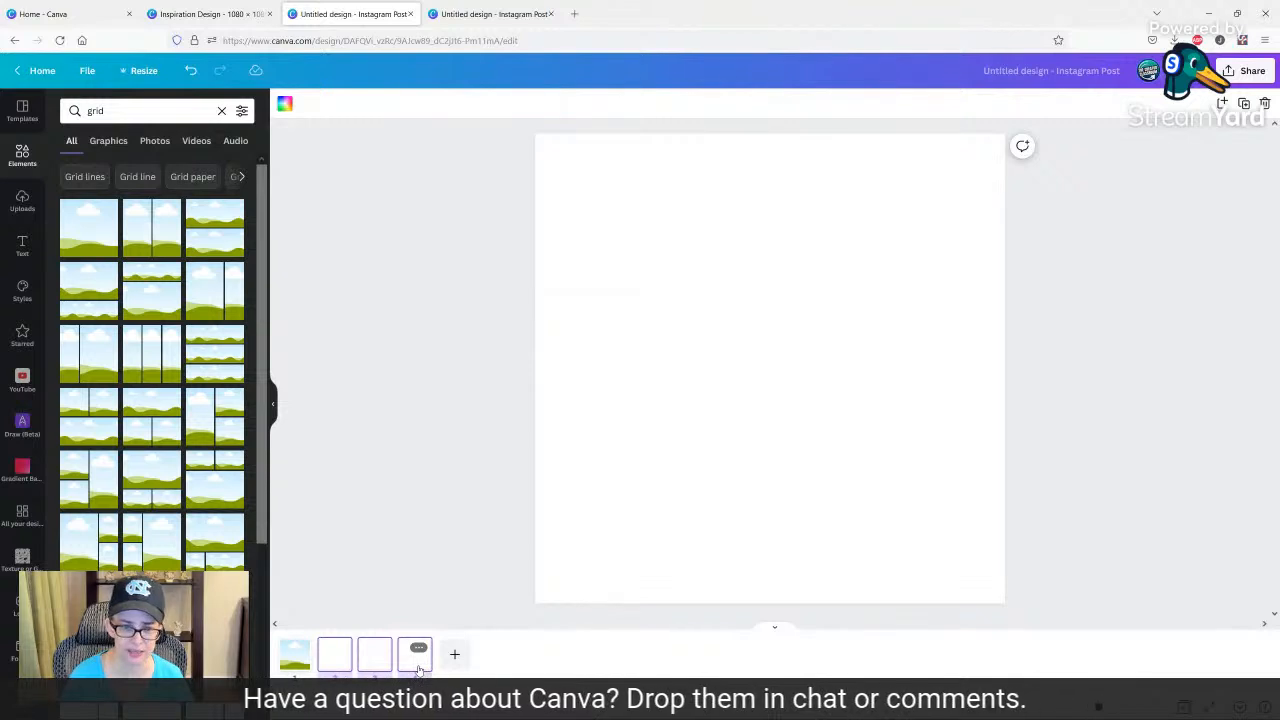
key("Delete")
Duplicate the page with the empty grid three times.
left_click(299, 648)
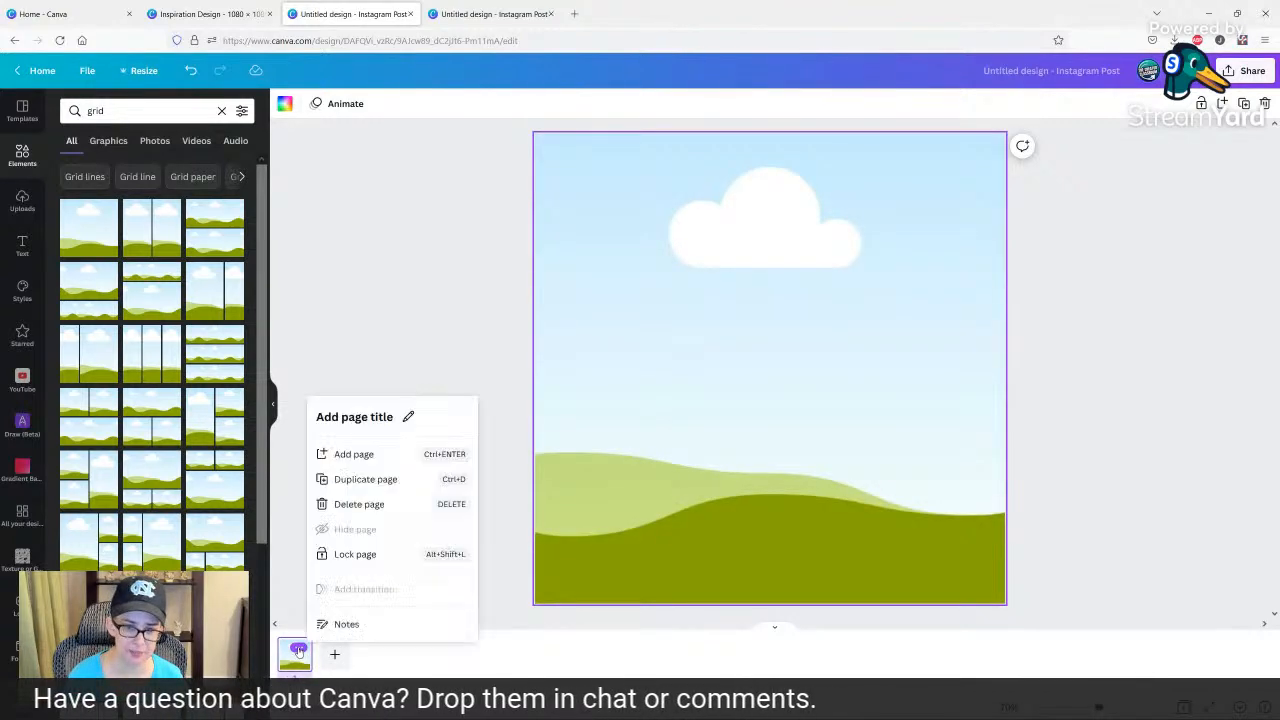
left_click(298, 649)
left_click(299, 649)
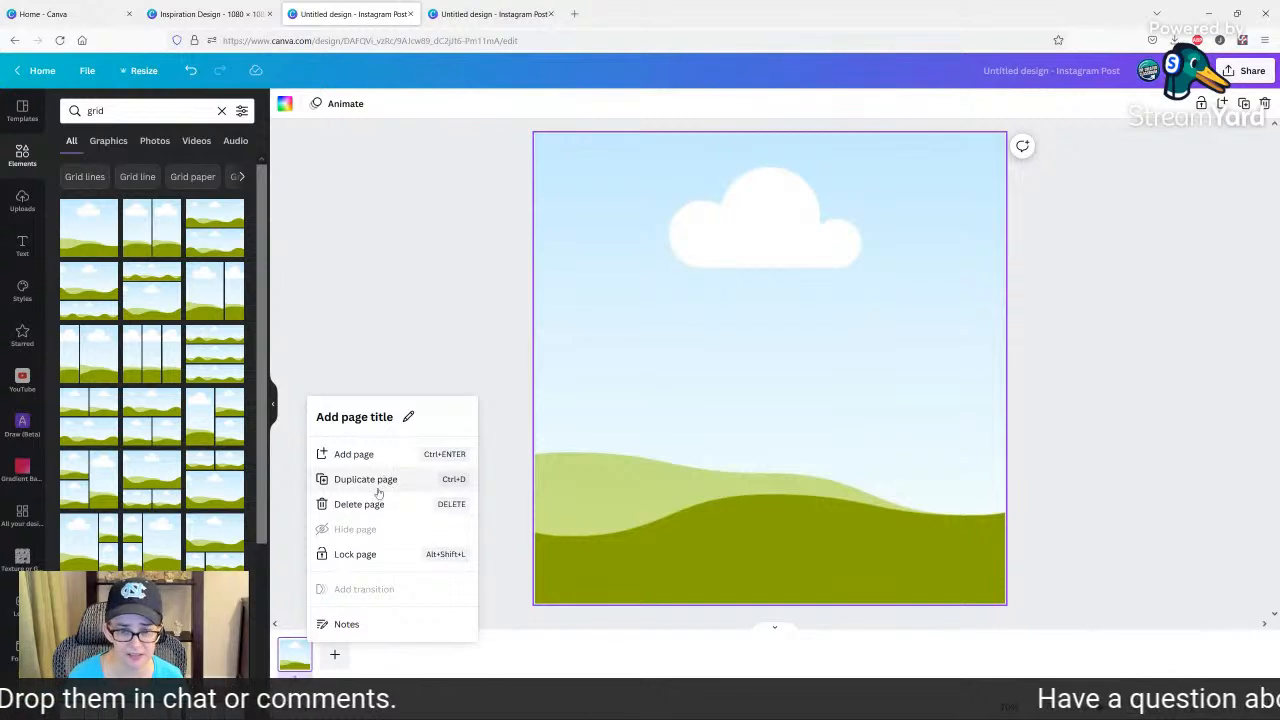
left_click(330, 479)
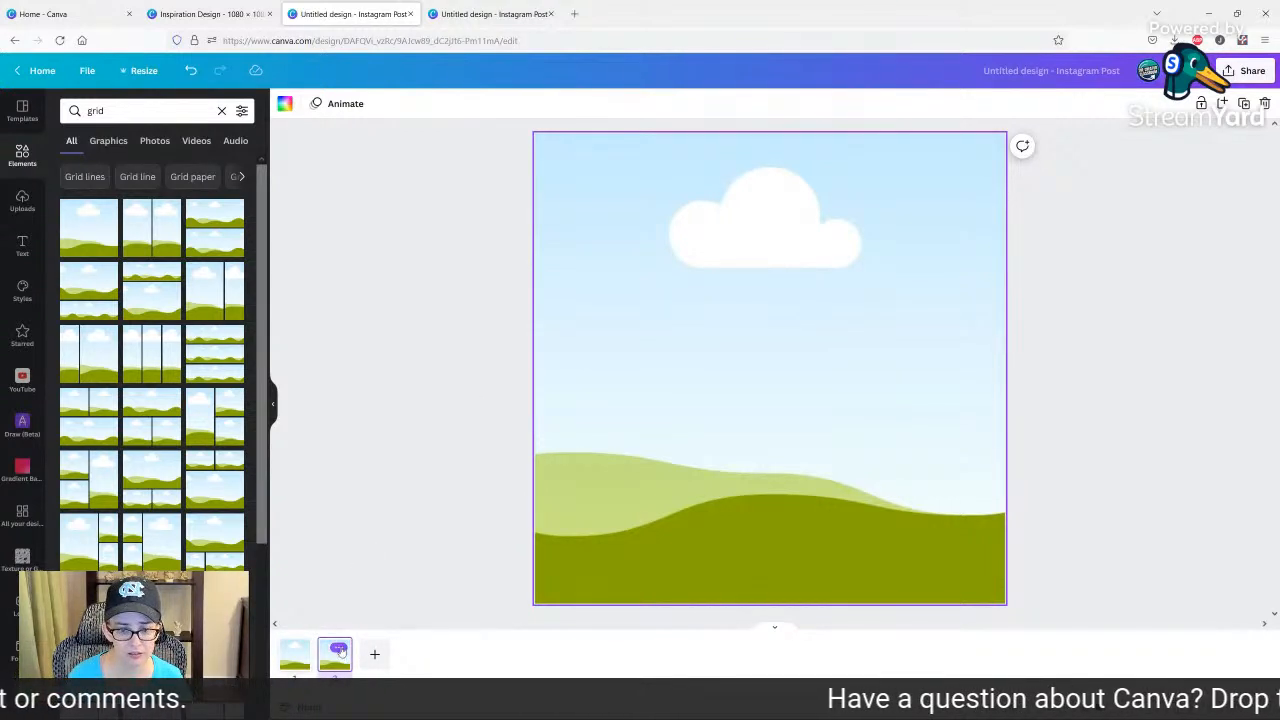
left_click(339, 649)
left_click(410, 480)
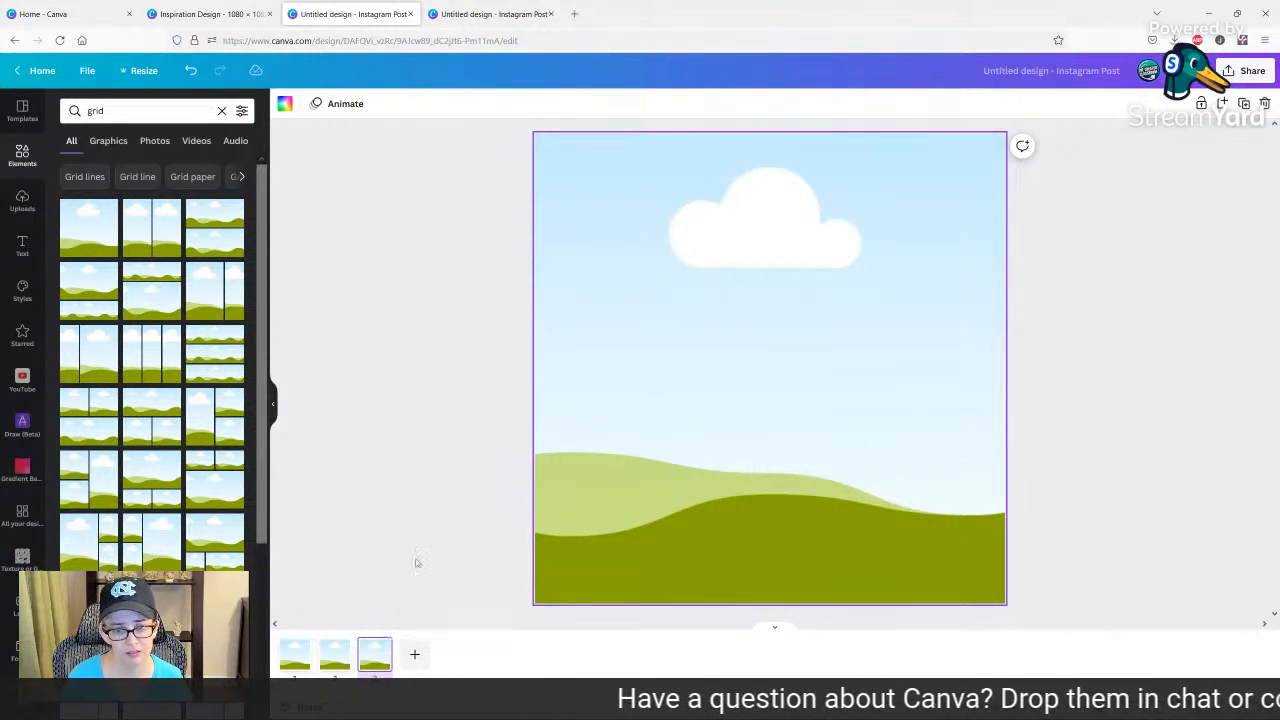
left_click(378, 649)
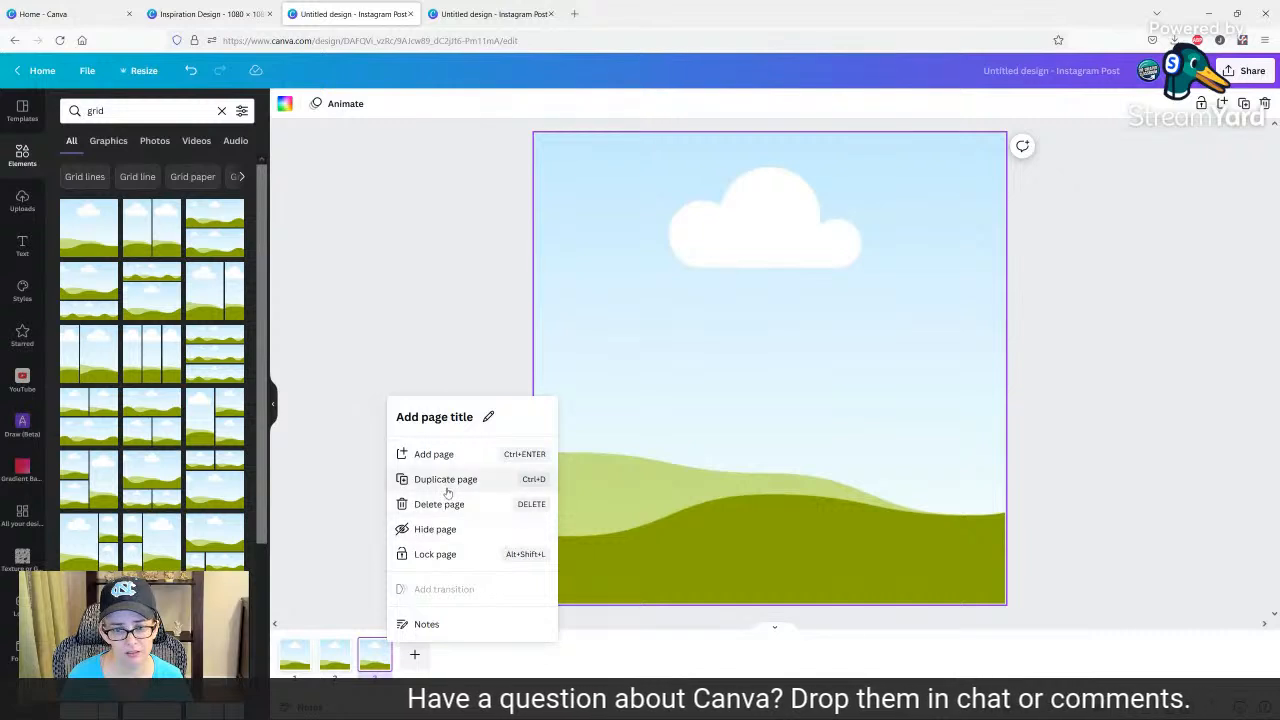
left_click(446, 480)
Delete the three duplicated empty-grid pages, keeping only page 1.
left_click(300, 654)
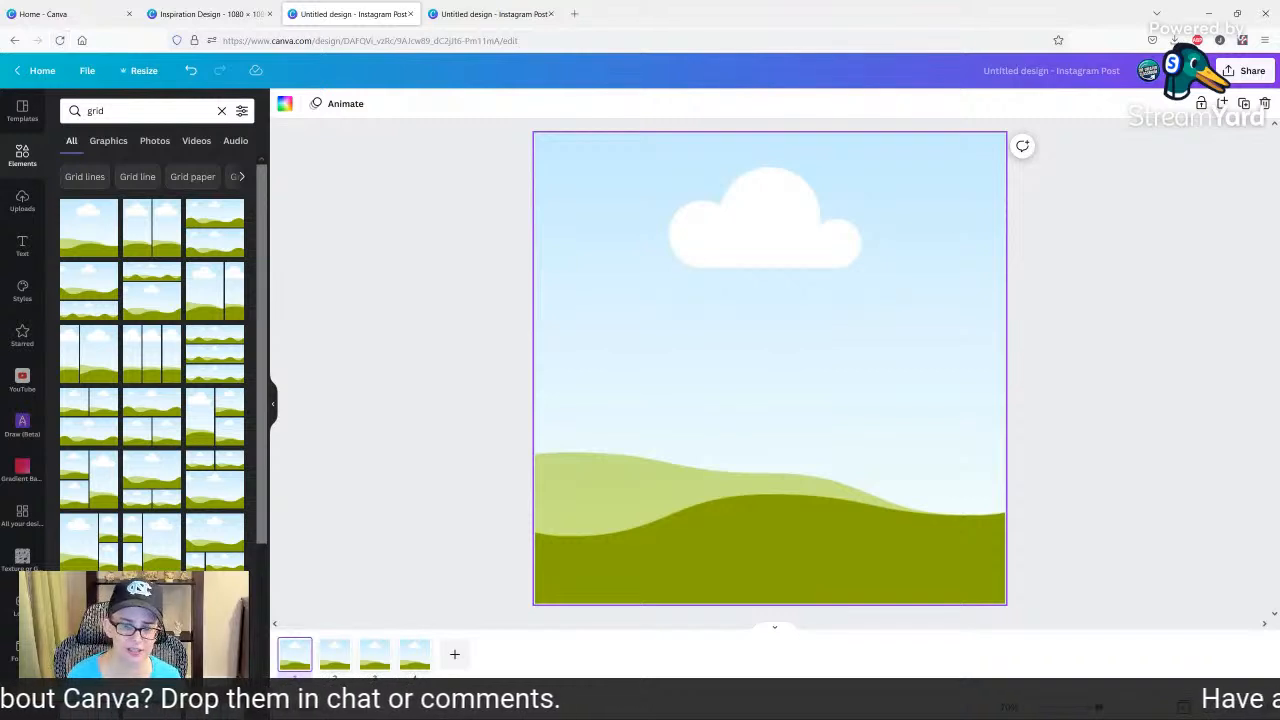
left_click(340, 661)
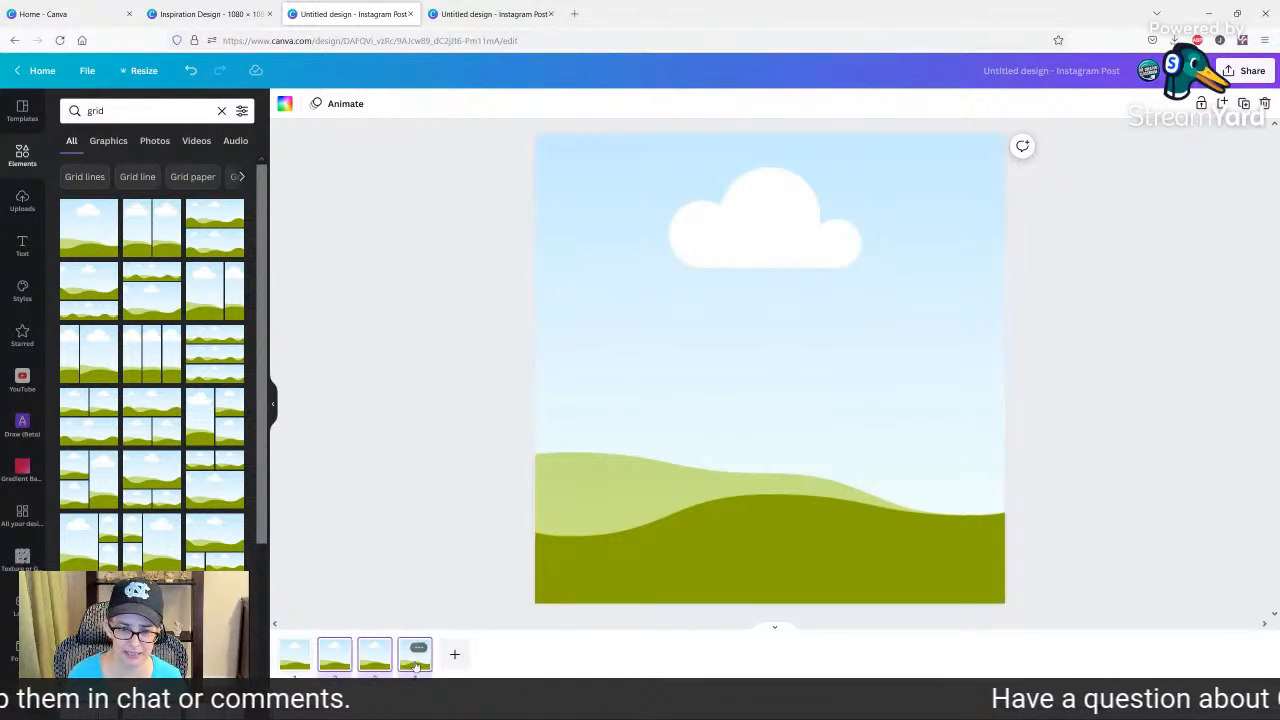
key("Delete")
Fill the grid on page 1 with the transparent red maple leaf pattern from the uploads.
left_click(767, 396)
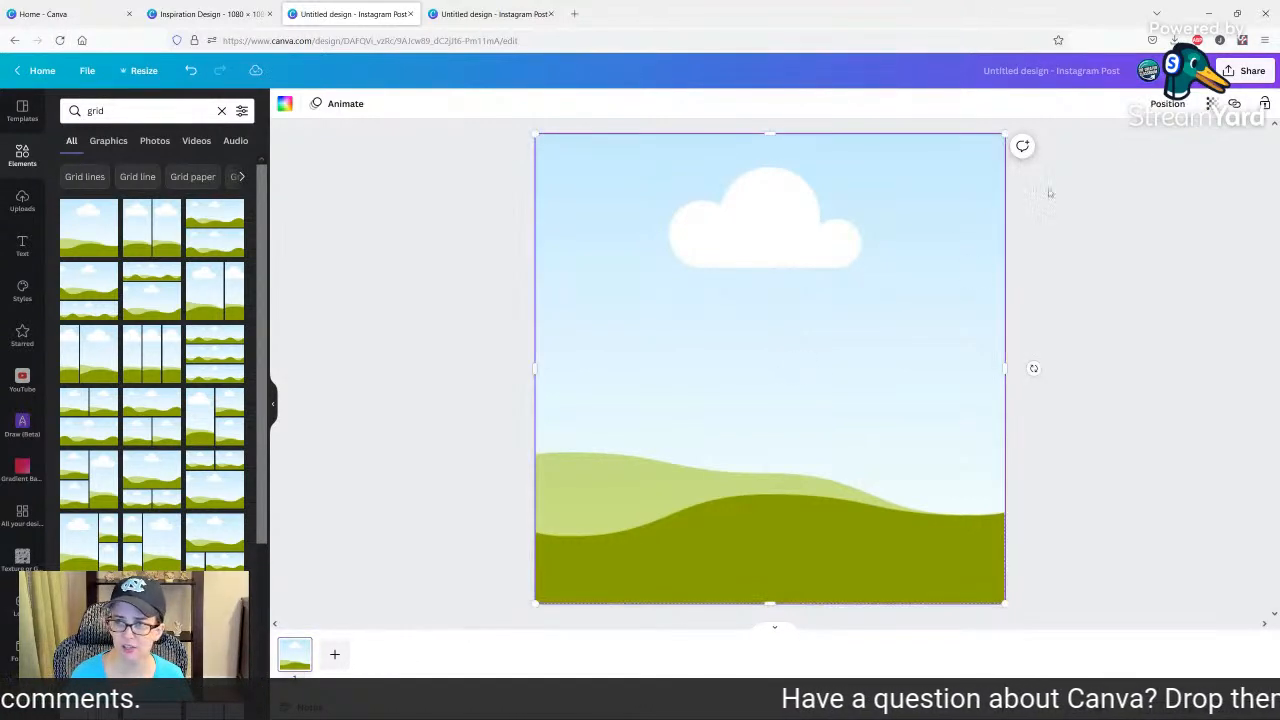
left_click(1211, 104)
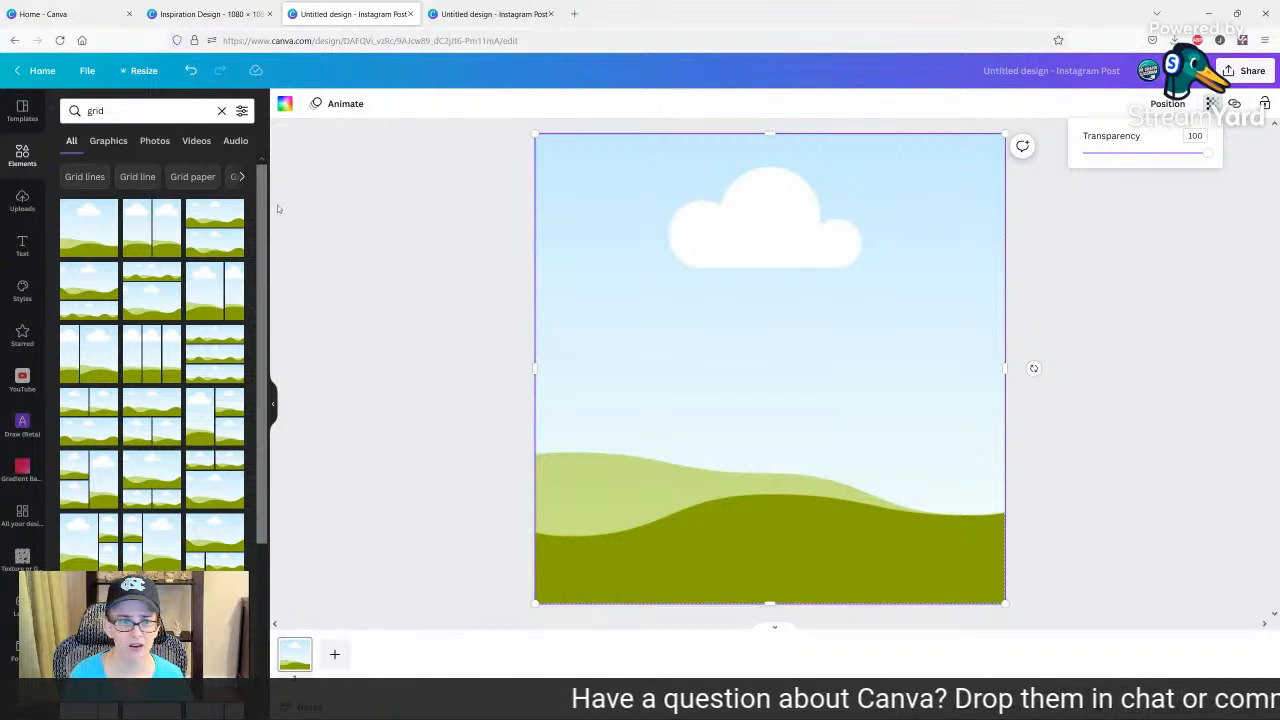
left_click(23, 201)
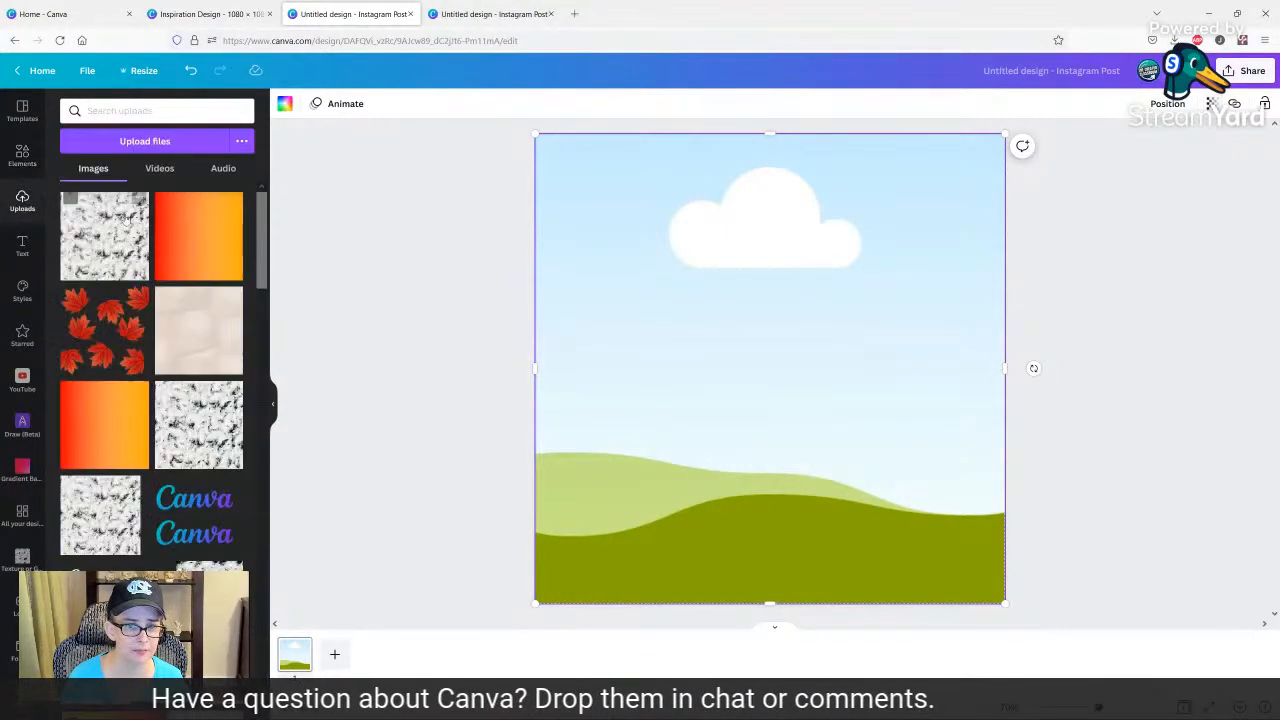
left_click(120, 318)
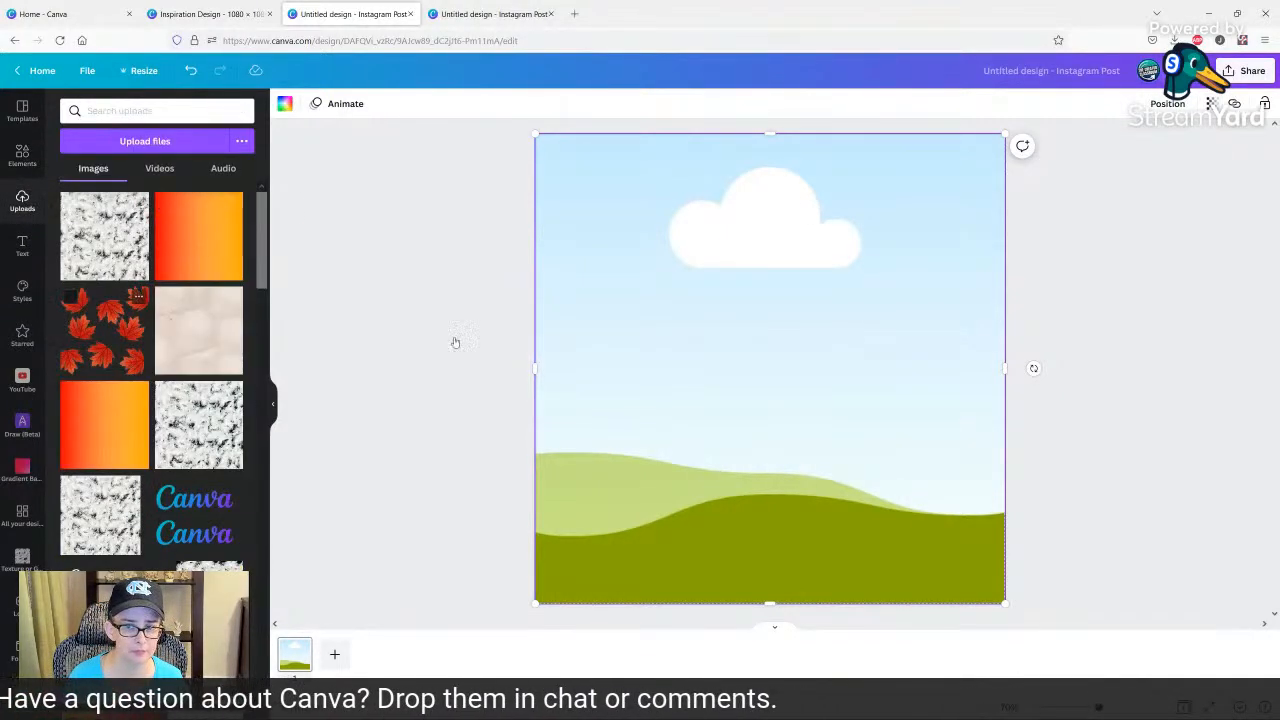
left_click_drag(736, 317, 717, 303)
left_click(717, 303)
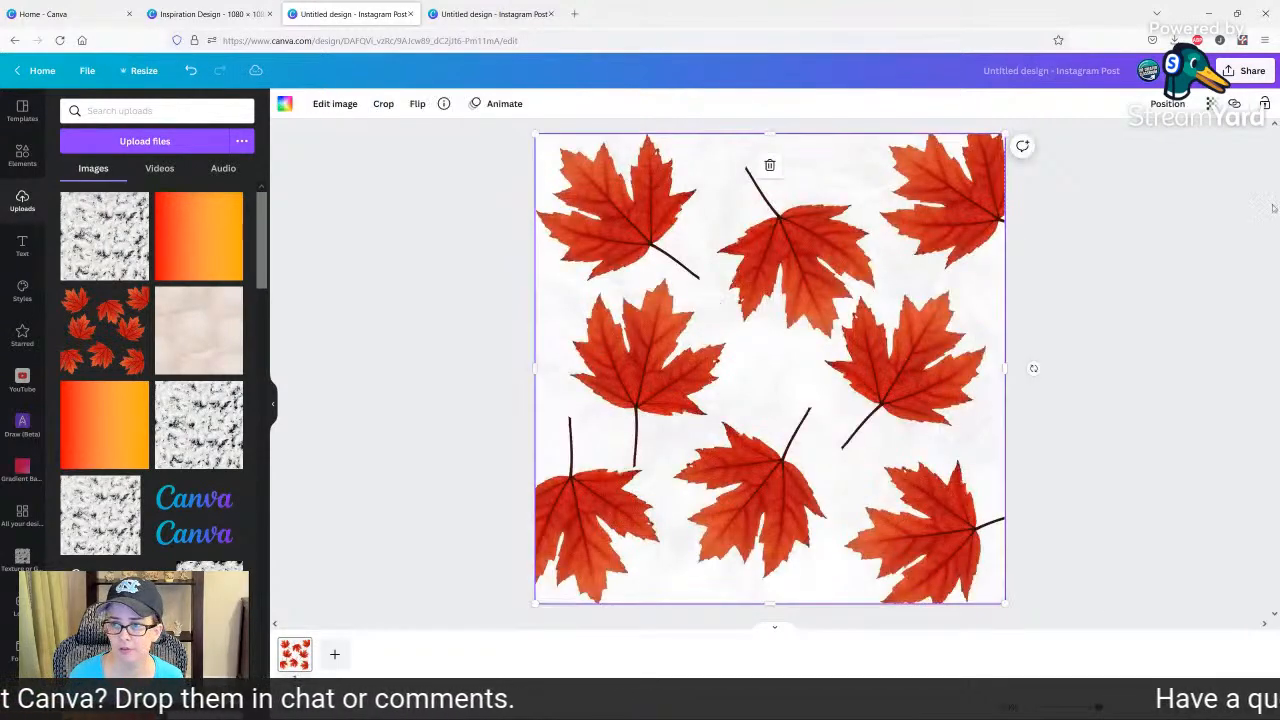
Set the transparency of the maple leaf overlay to 20.
left_click(1211, 104)
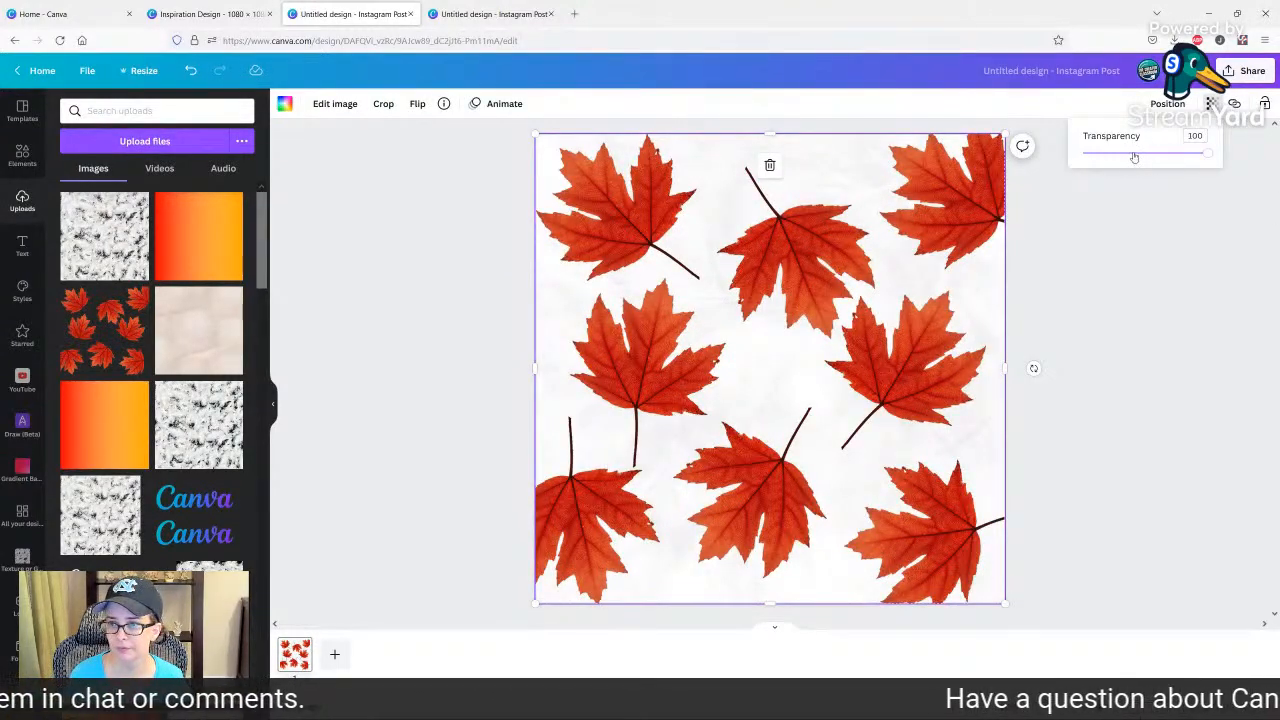
left_click_drag(1134, 155, 1111, 155)
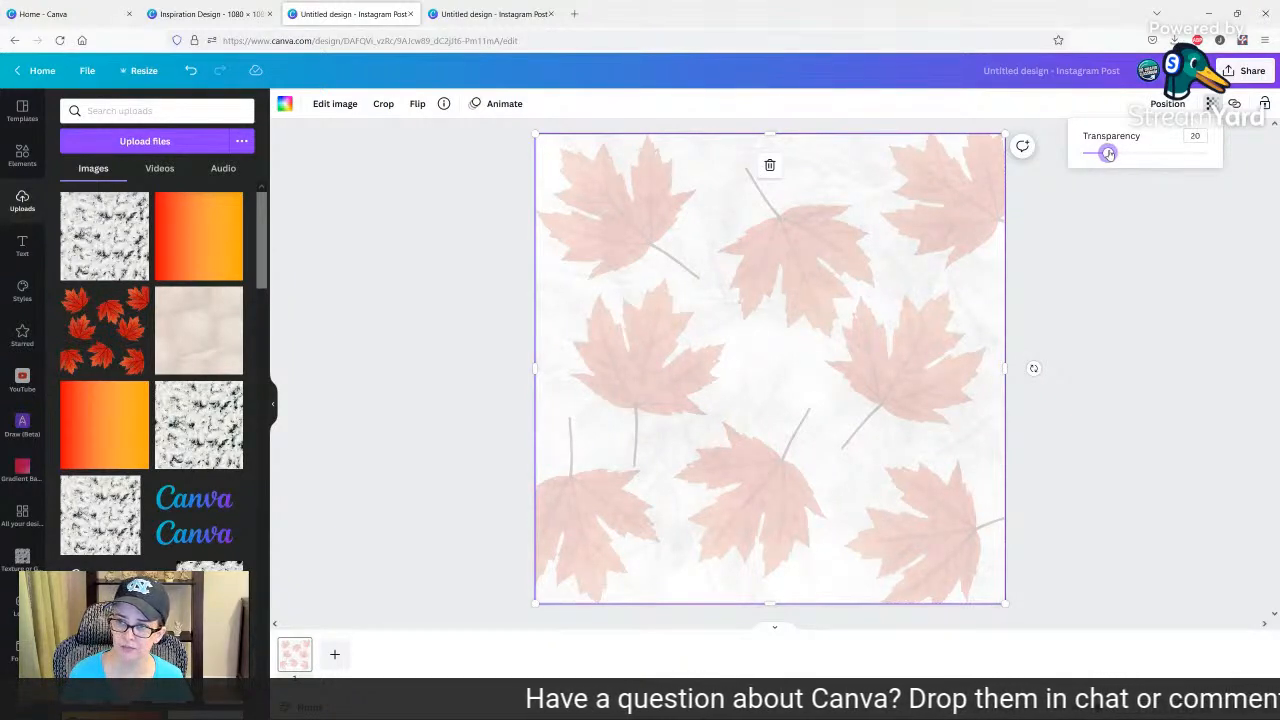
left_click(511, 298)
left_click(511, 298)
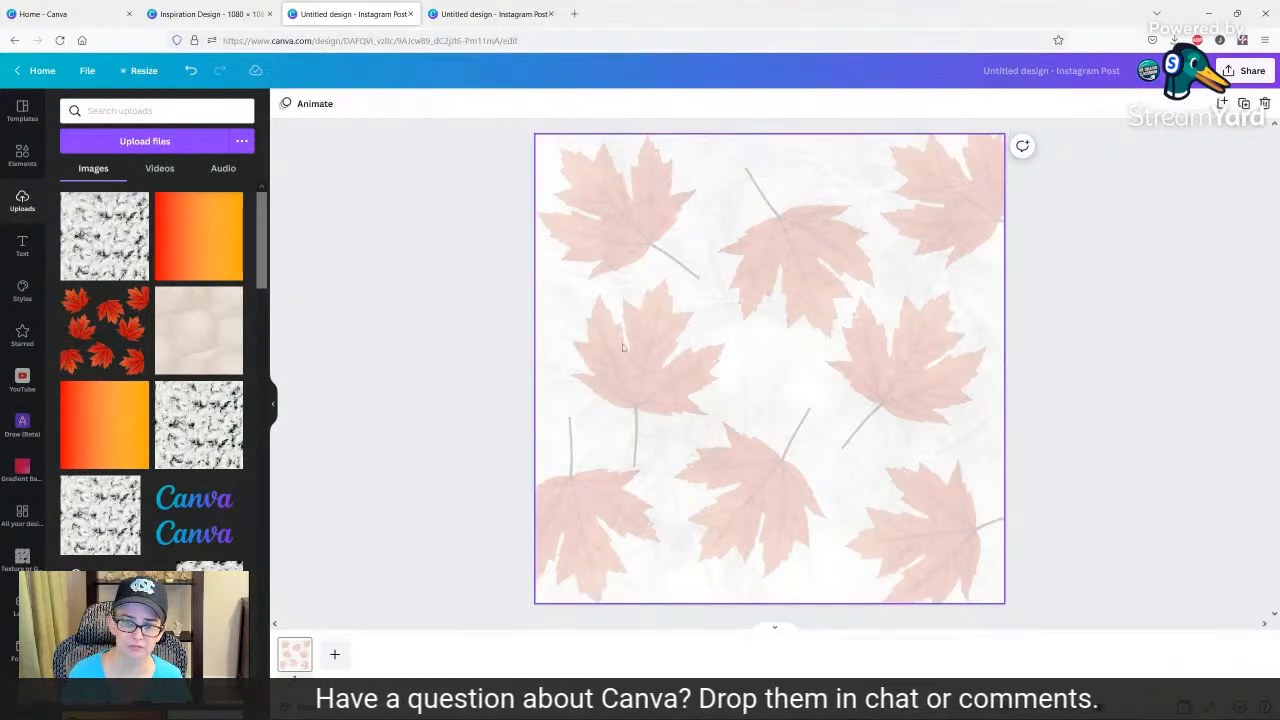
Duplicate the faded maple leaf page three times to make four pages.
left_click(287, 667)
left_click(298, 648)
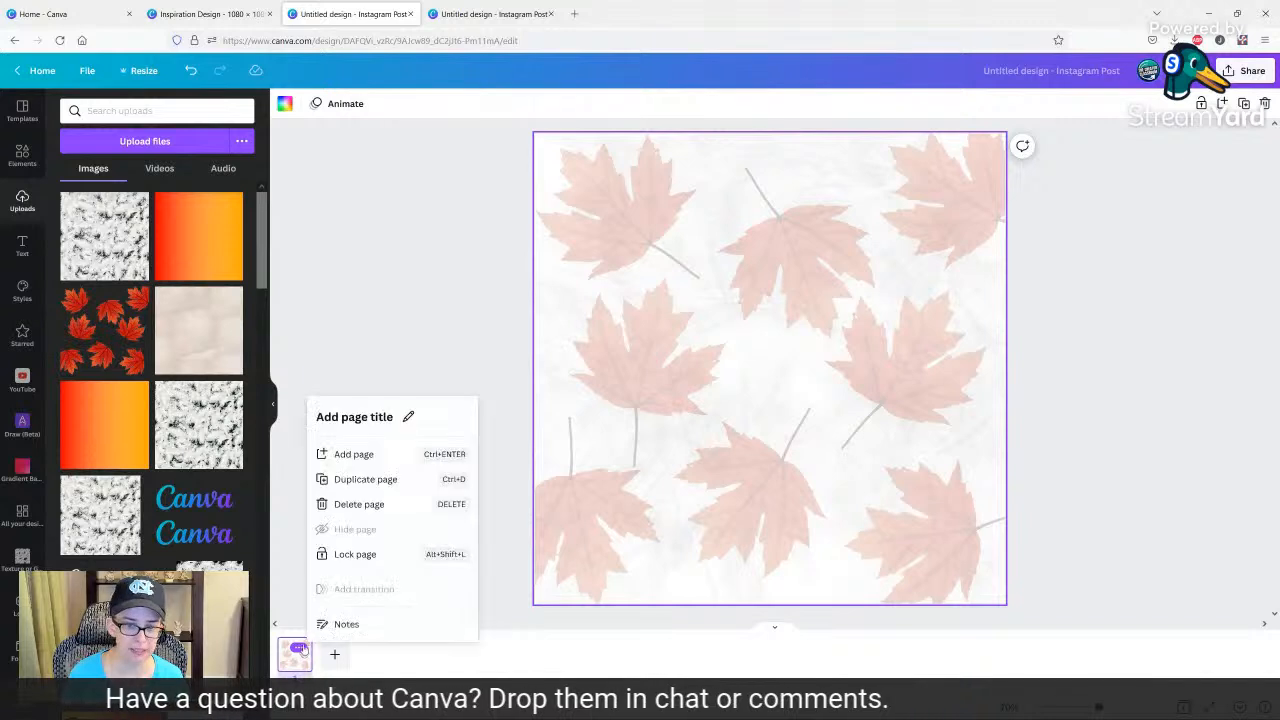
left_click(374, 480)
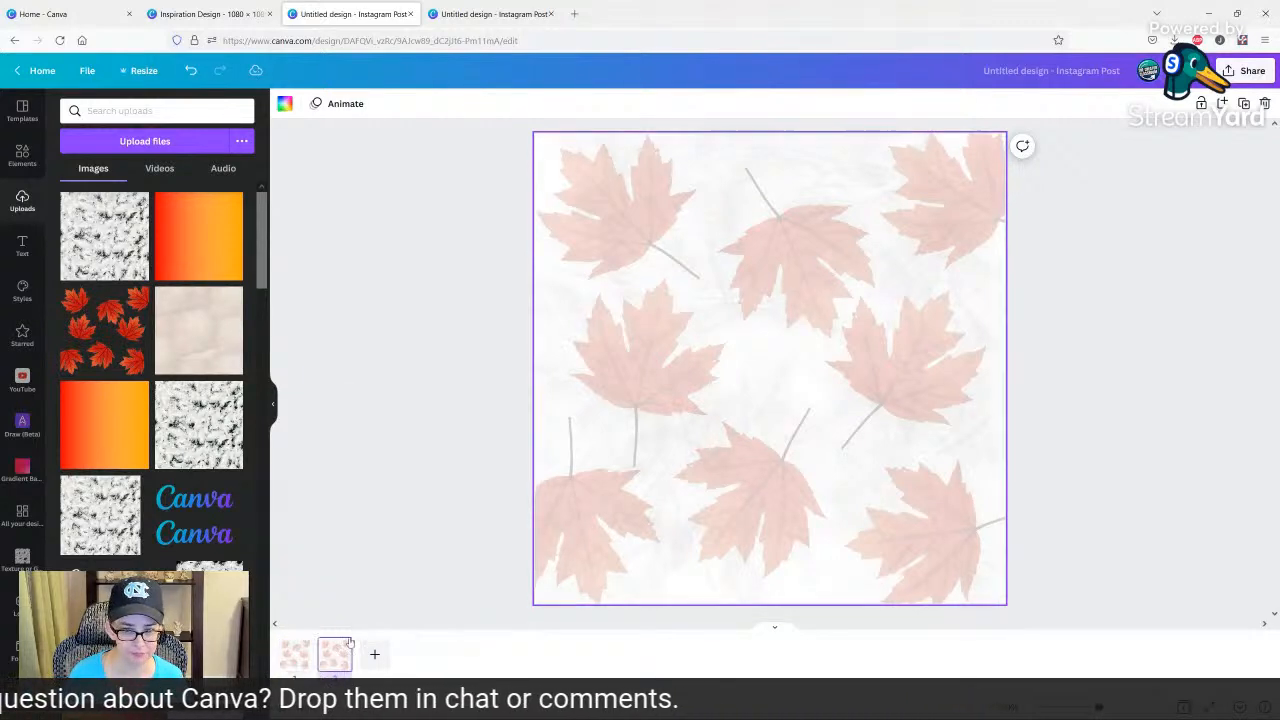
left_click(340, 650)
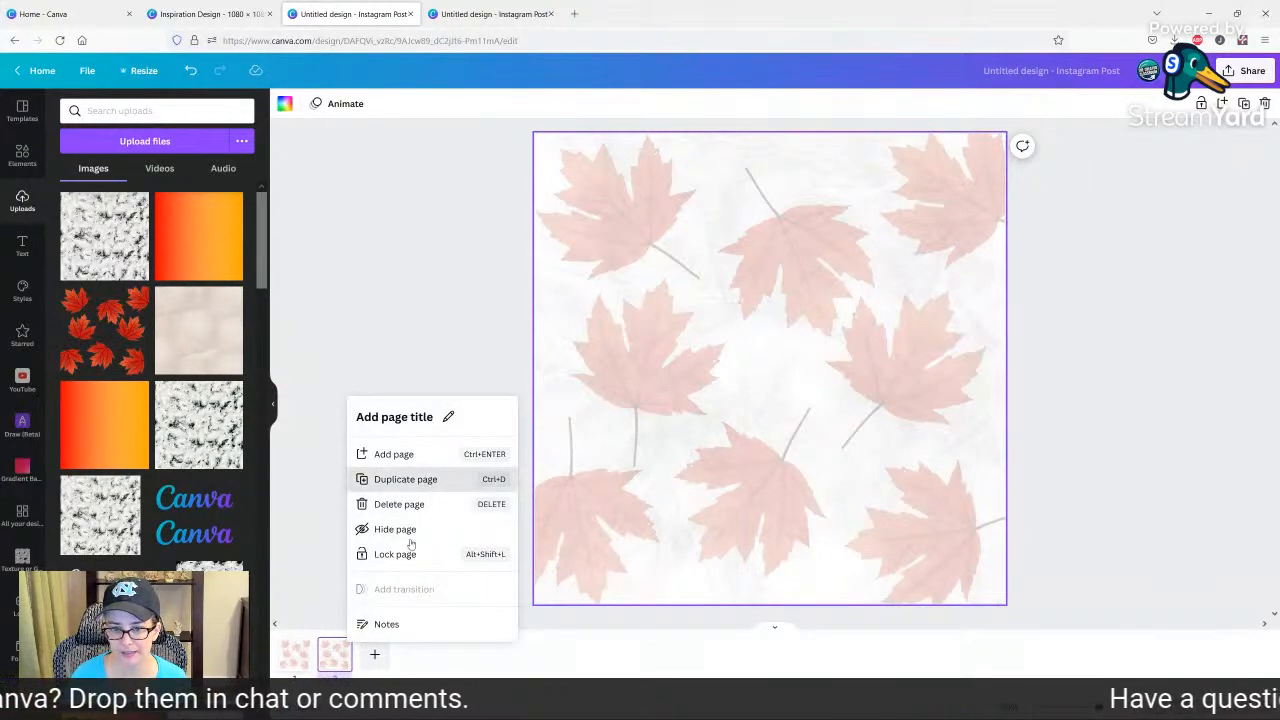
left_click(420, 478)
left_click(379, 649)
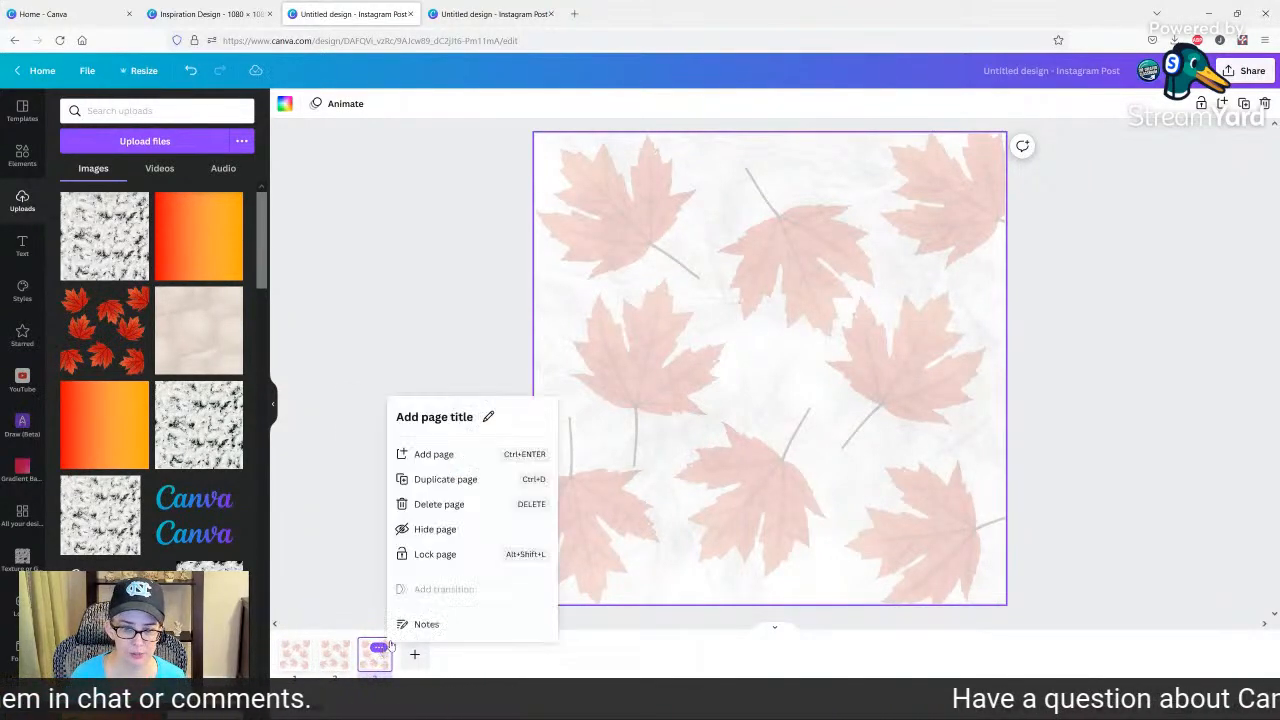
left_click(445, 479)
Replace the leaf overlay with the uploaded red-orange gradient on page 2 and the beige texture on page 3.
left_click(335, 655)
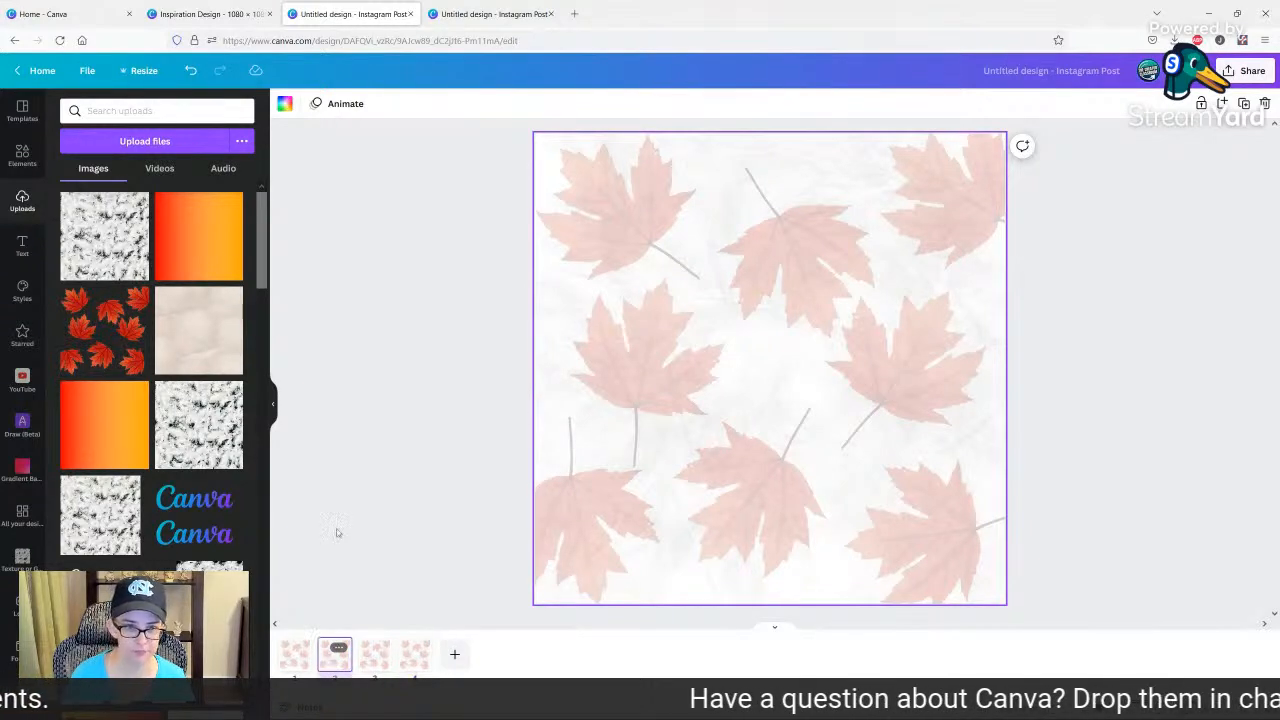
left_click_drag(210, 234, 435, 248)
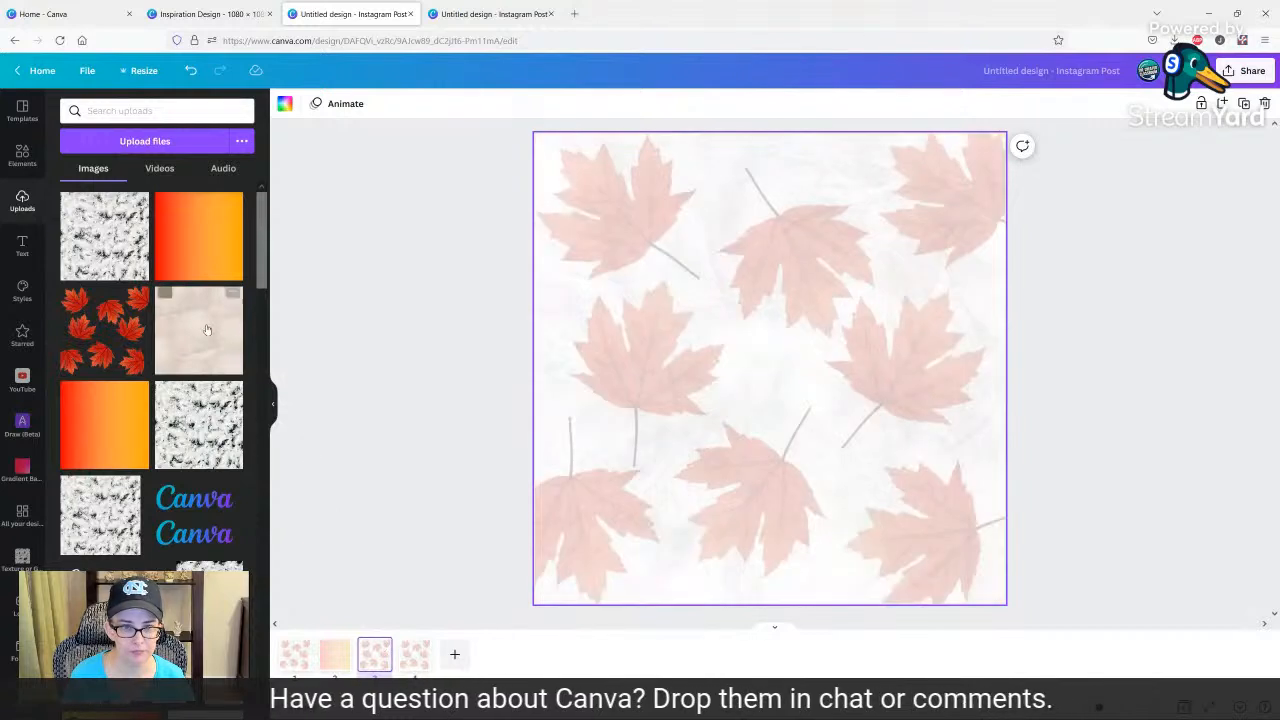
left_click_drag(198, 330, 584, 381)
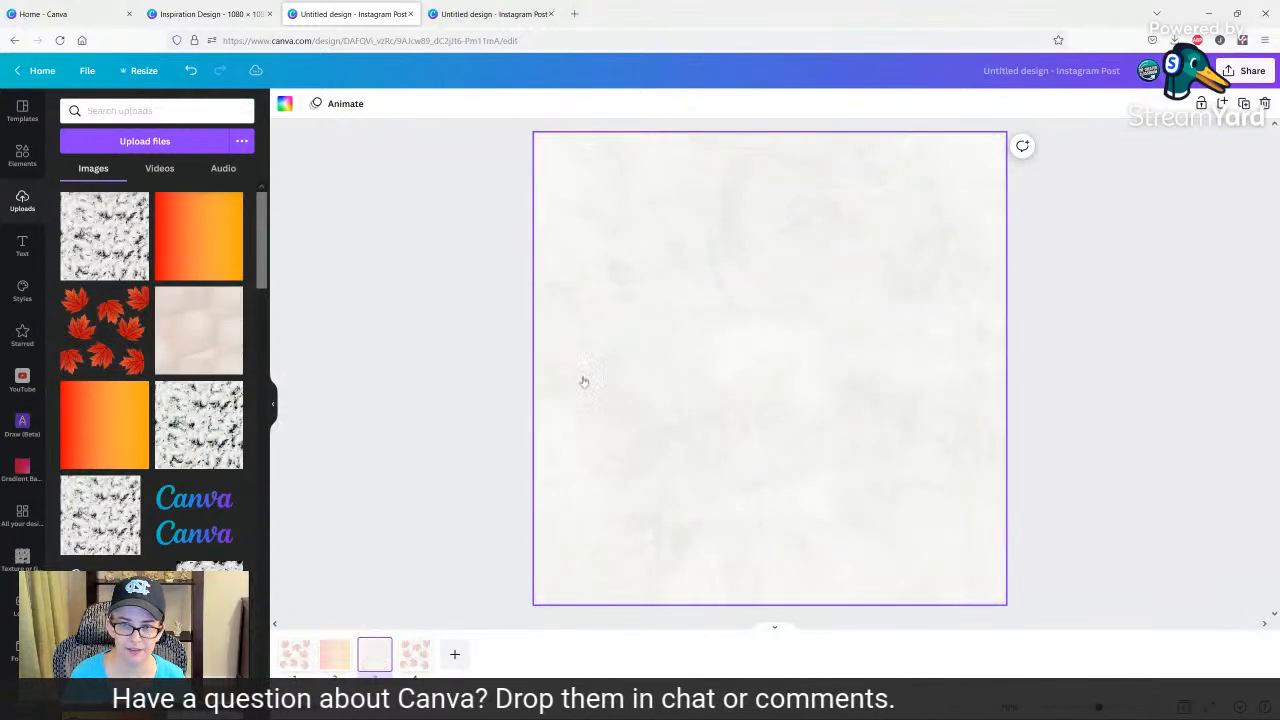
Replace the leaf overlay on page 4 with the uploaded black-and-white knit-like texture.
left_click(418, 648)
left_click_drag(104, 236, 623, 263)
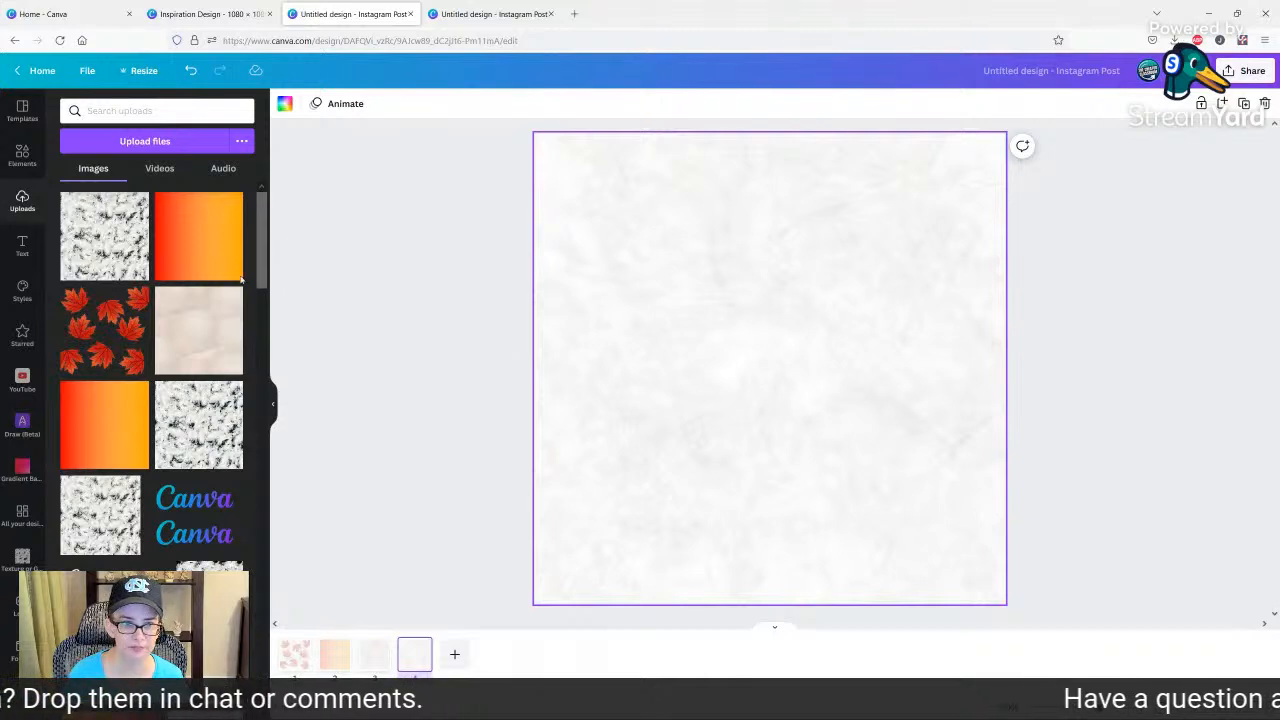
left_click(445, 395)
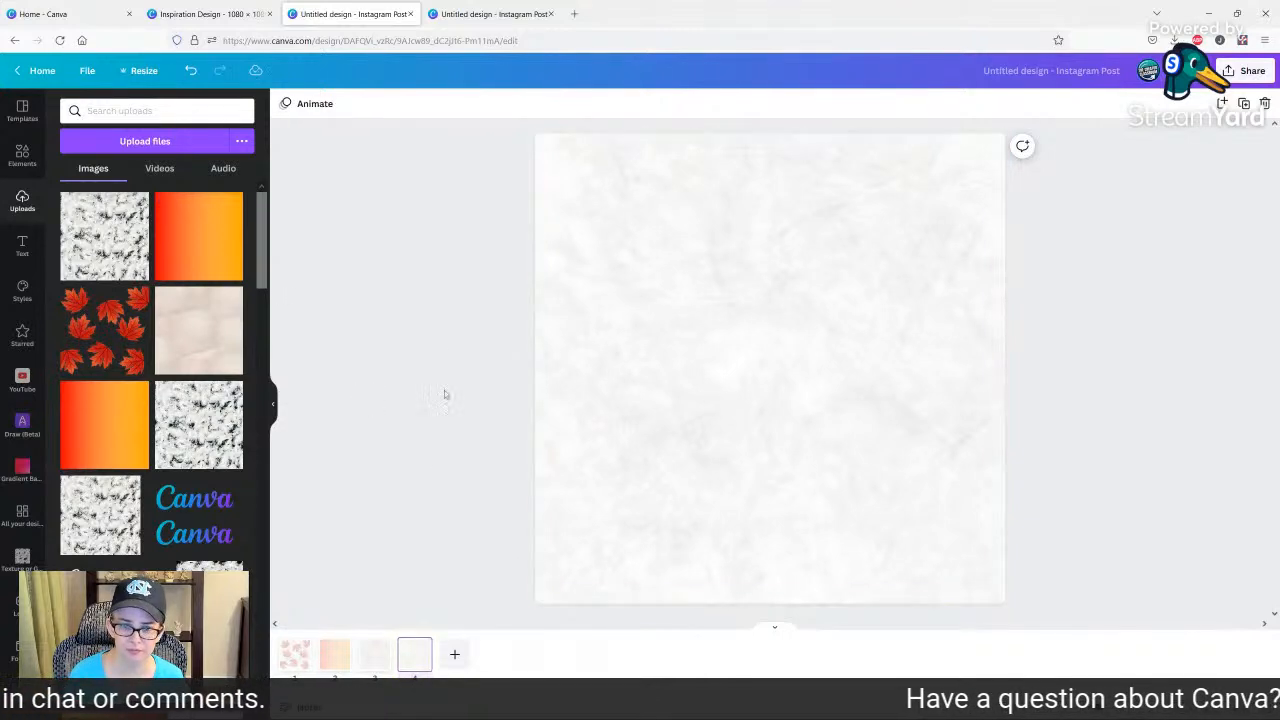
Apply the Rainbow ColorMix effect to the texture overlay in the grid on page 4.
left_click(369, 668)
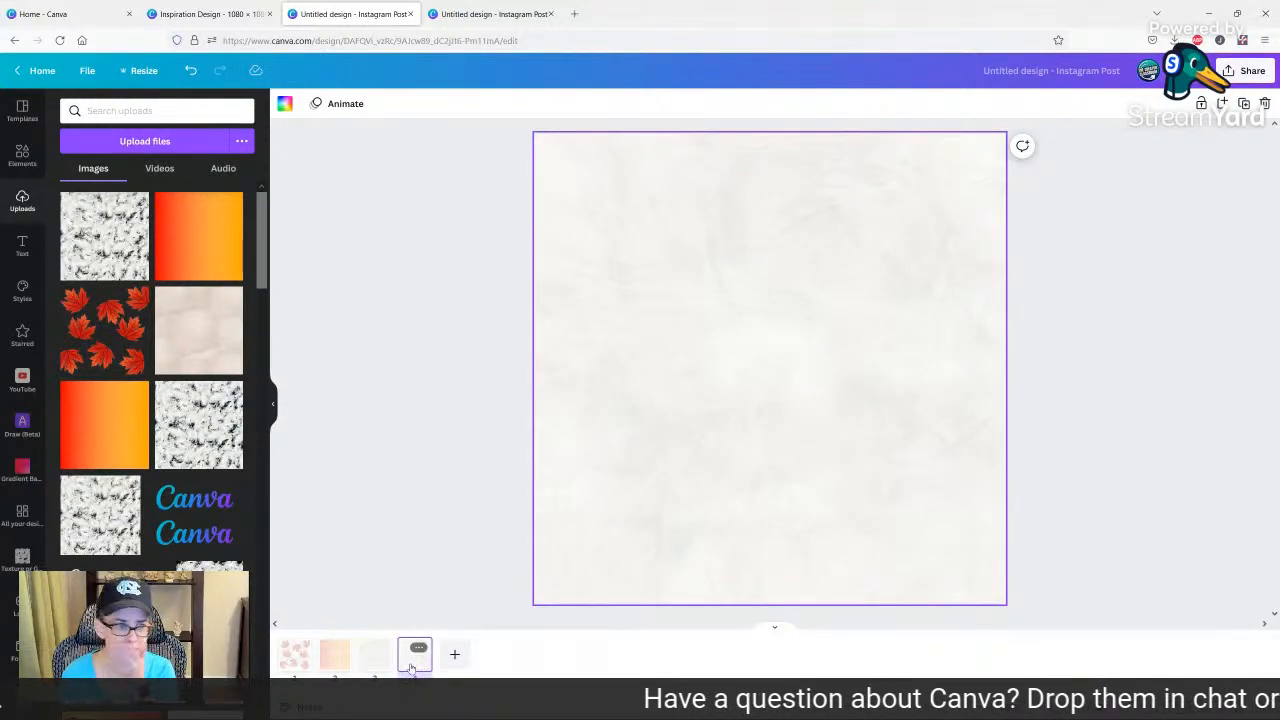
left_click(410, 666)
left_click(695, 350)
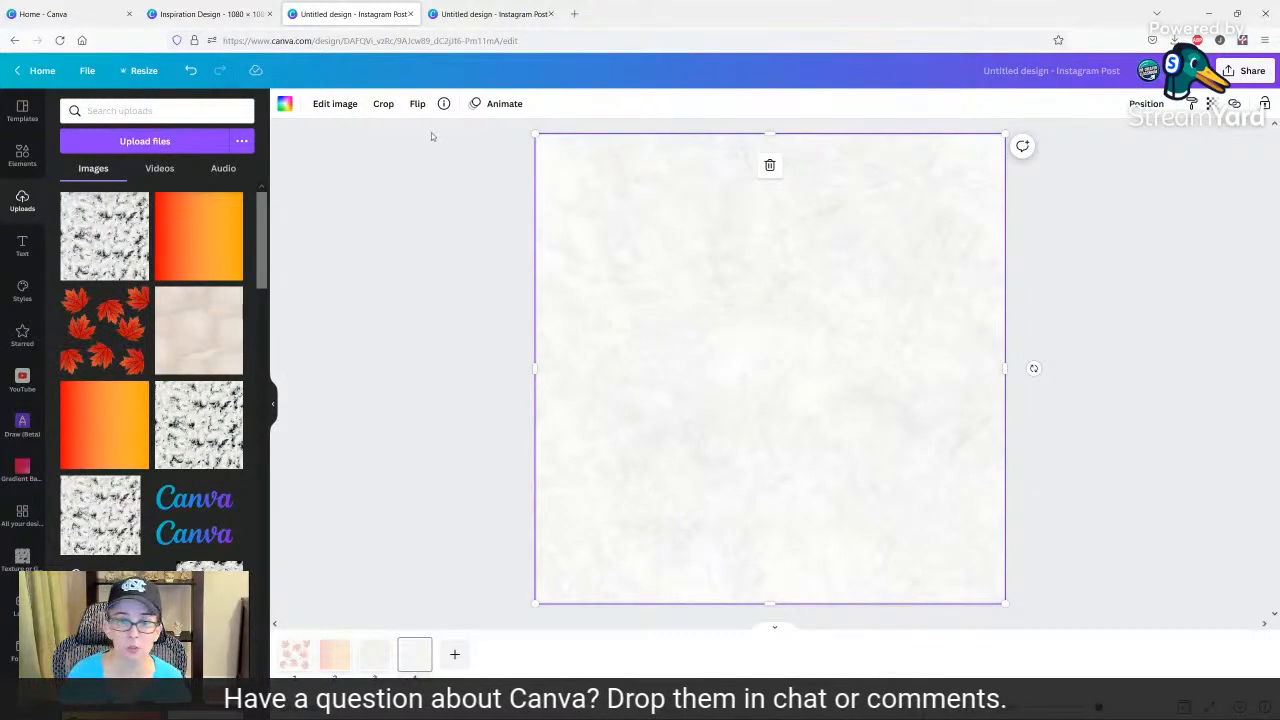
left_click(333, 106)
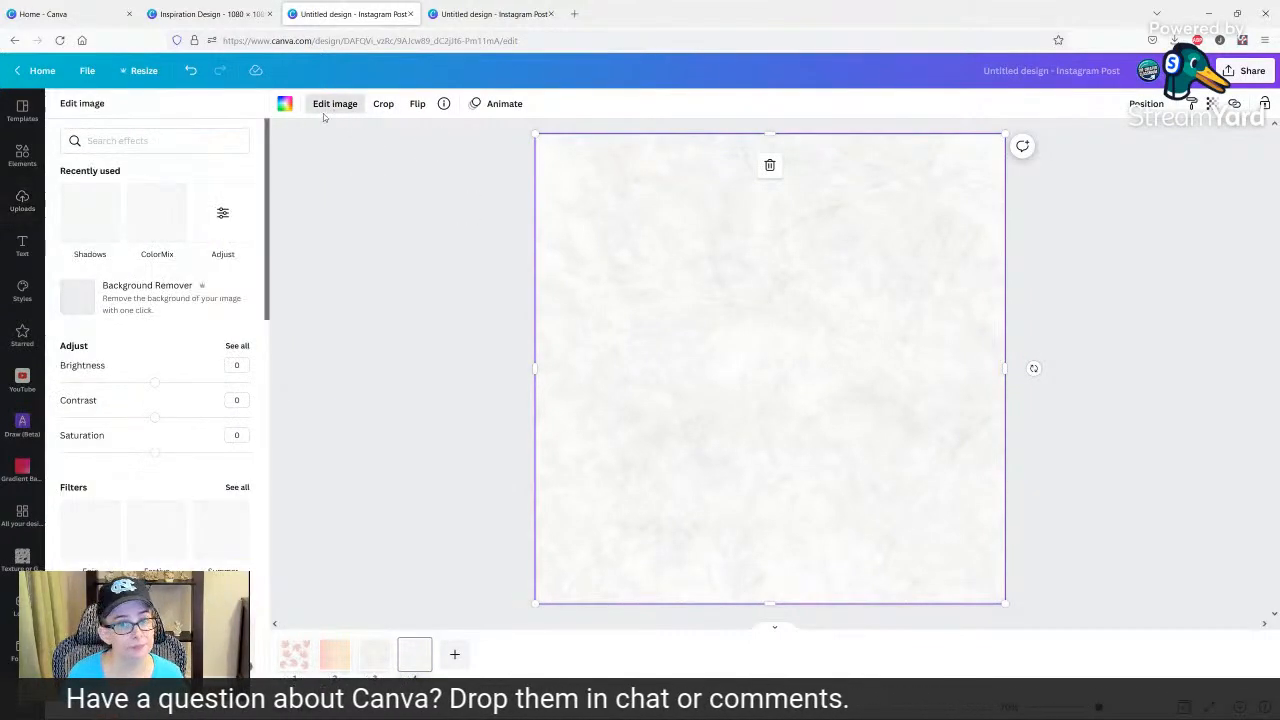
left_click(160, 210)
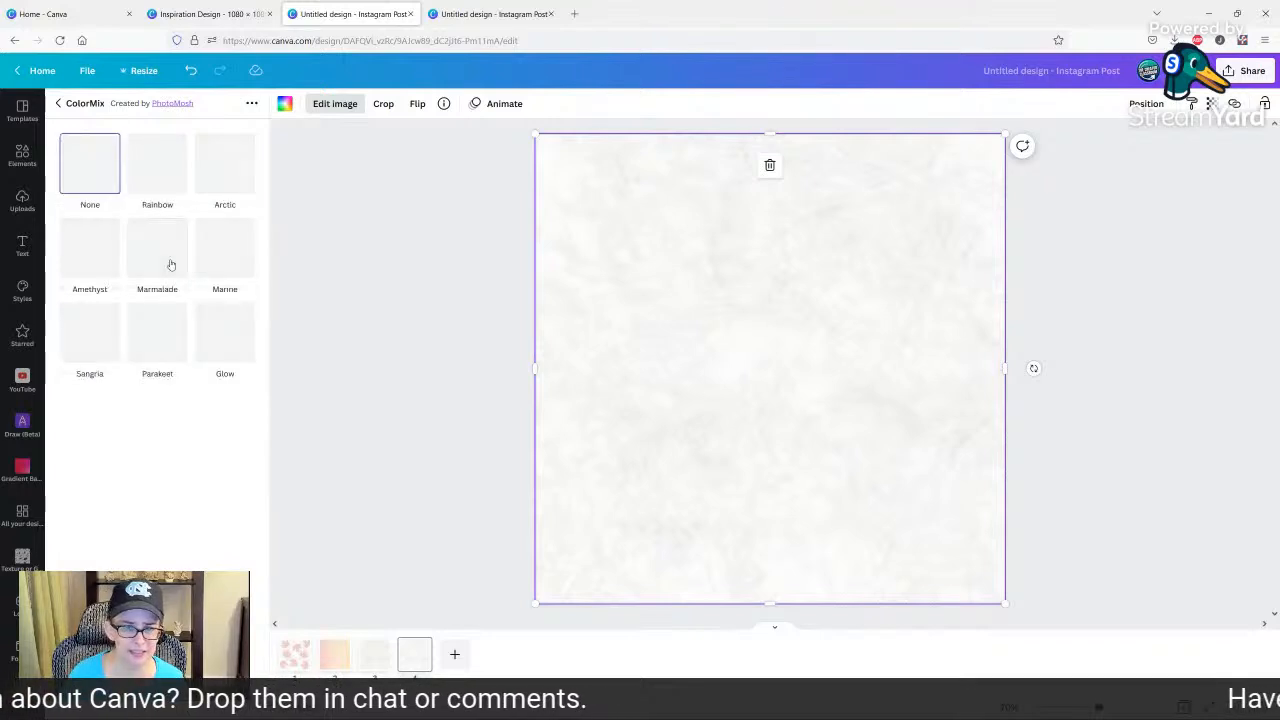
left_click(166, 178)
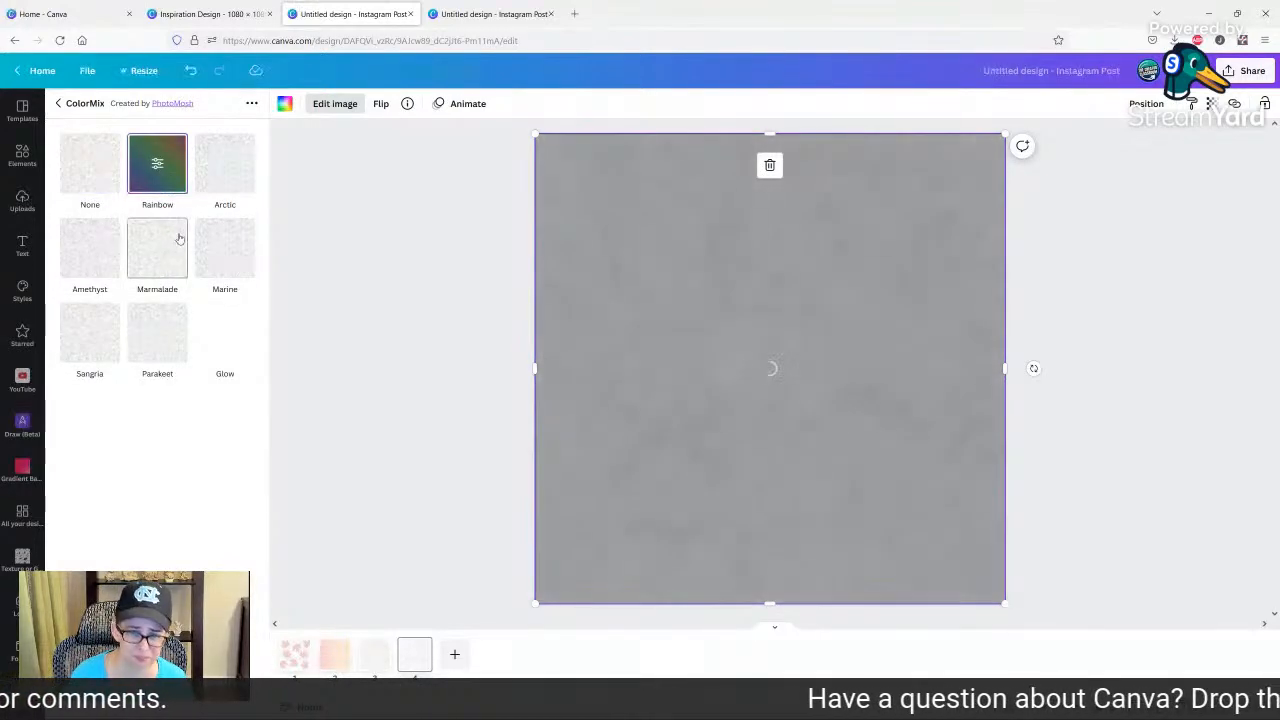
left_click(395, 304)
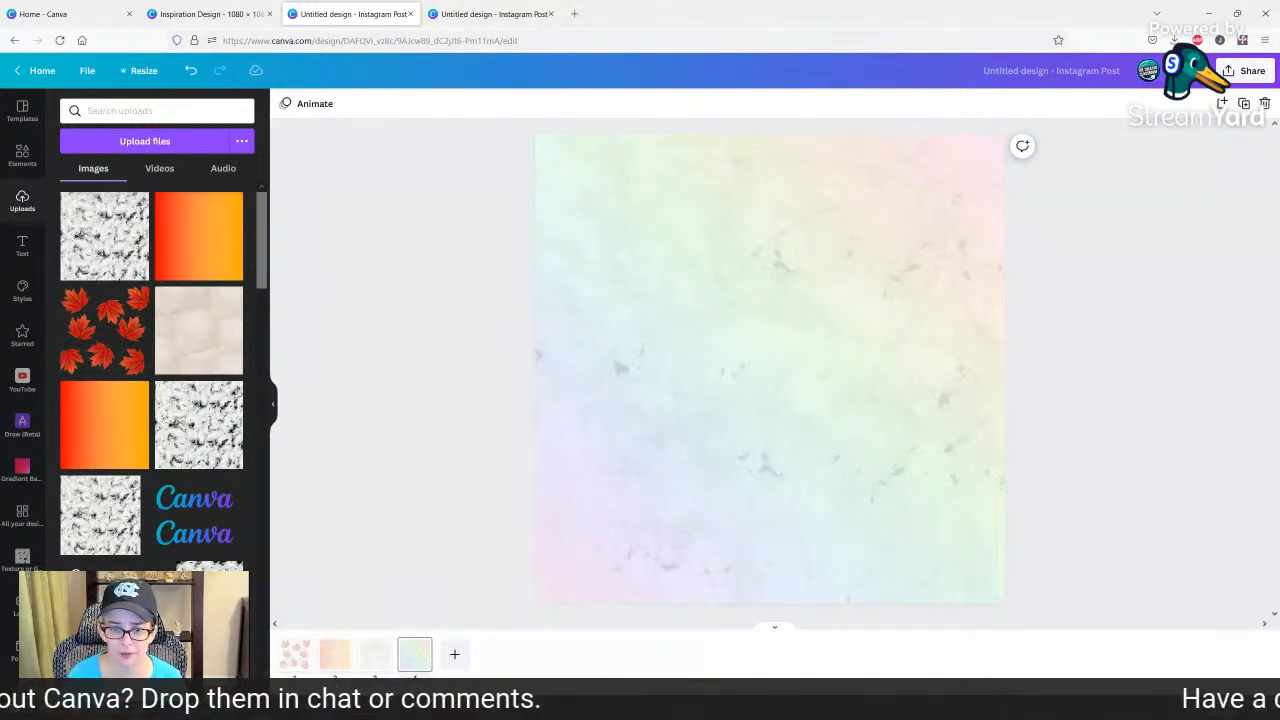
Review the overlay designs on the pages, starting from the maple leaf page.
left_click(298, 658)
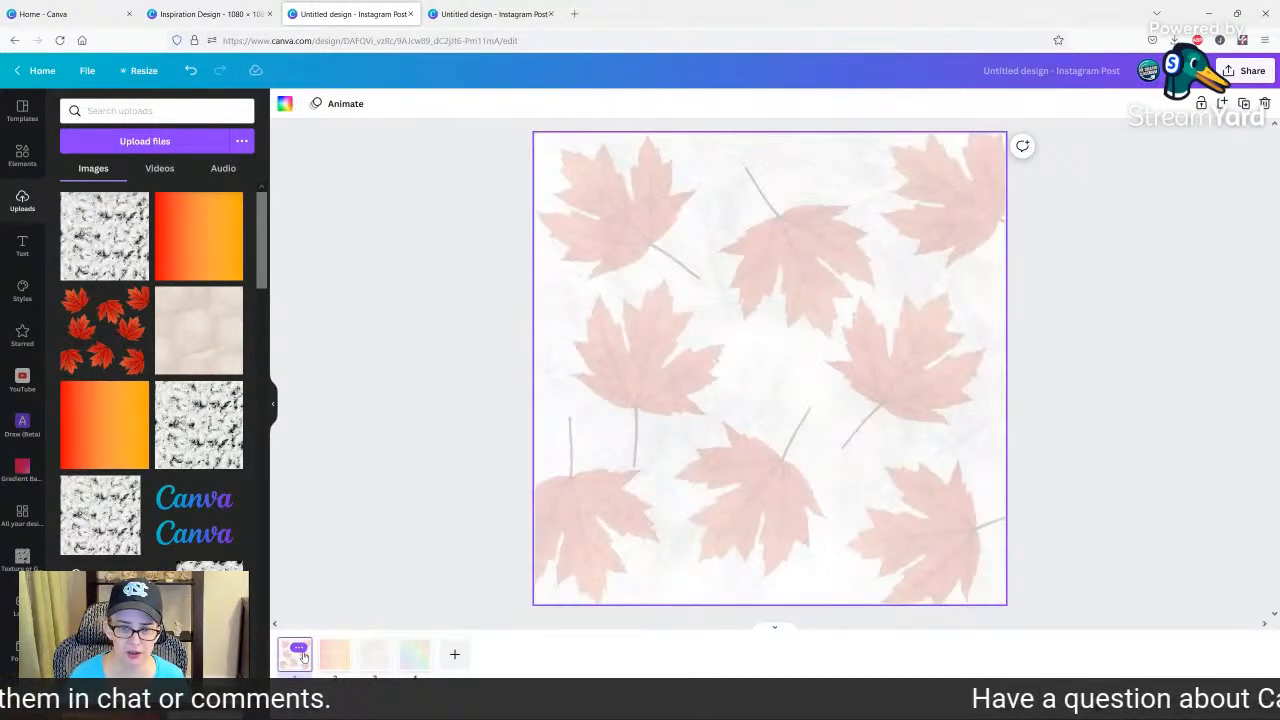
key("Right")
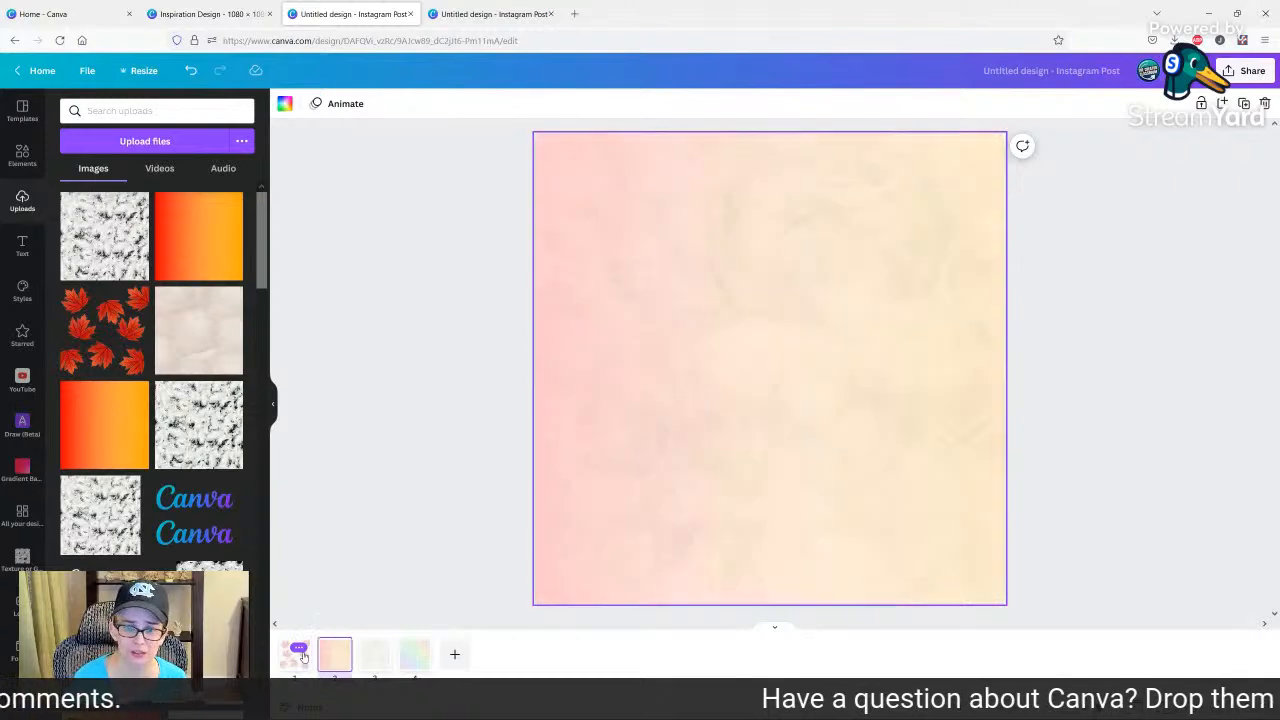
key("Right")
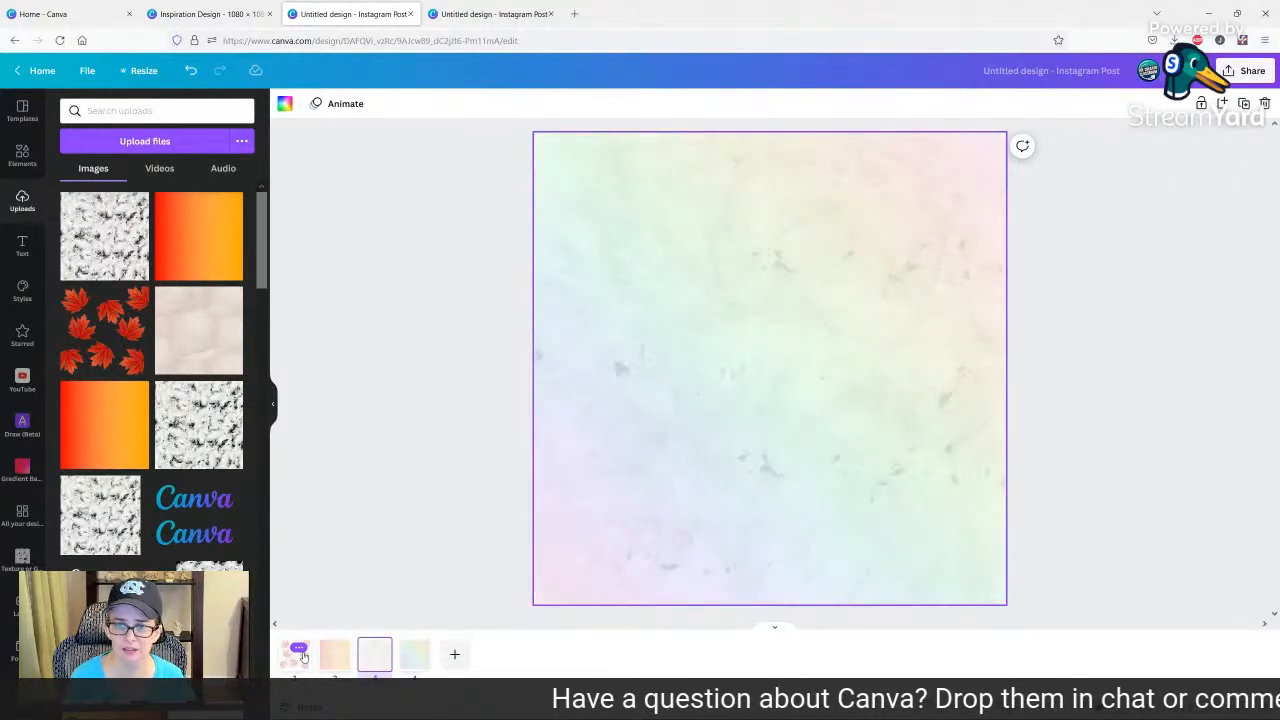
Search the elements for "black texture" and try the torn black paper image on page 1.
left_click(298, 656)
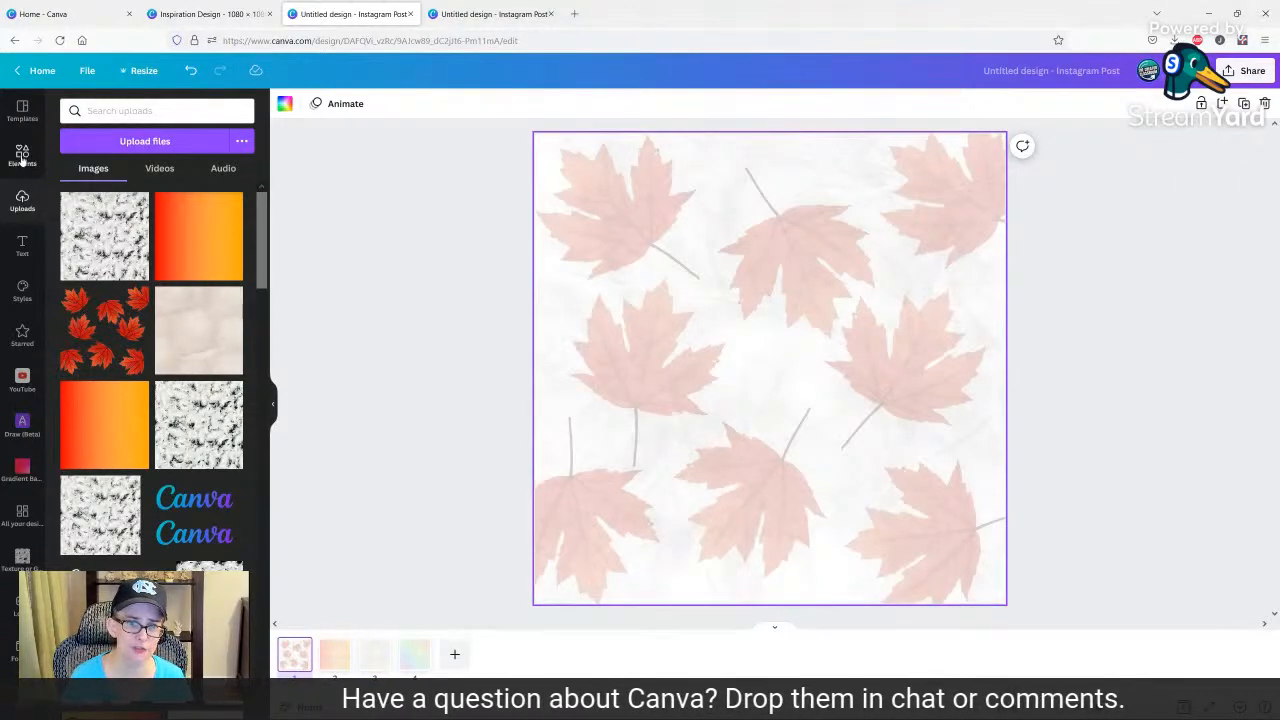
left_click(30, 163)
left_click(133, 111)
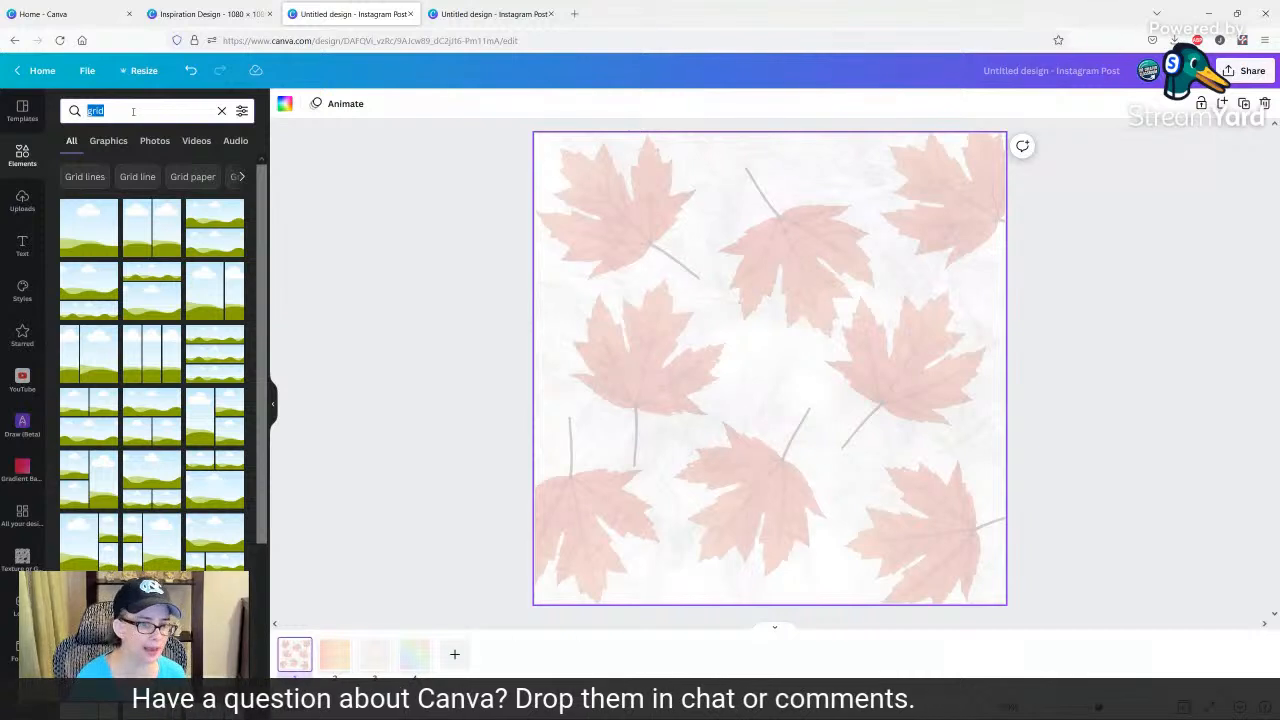
type("black texture")
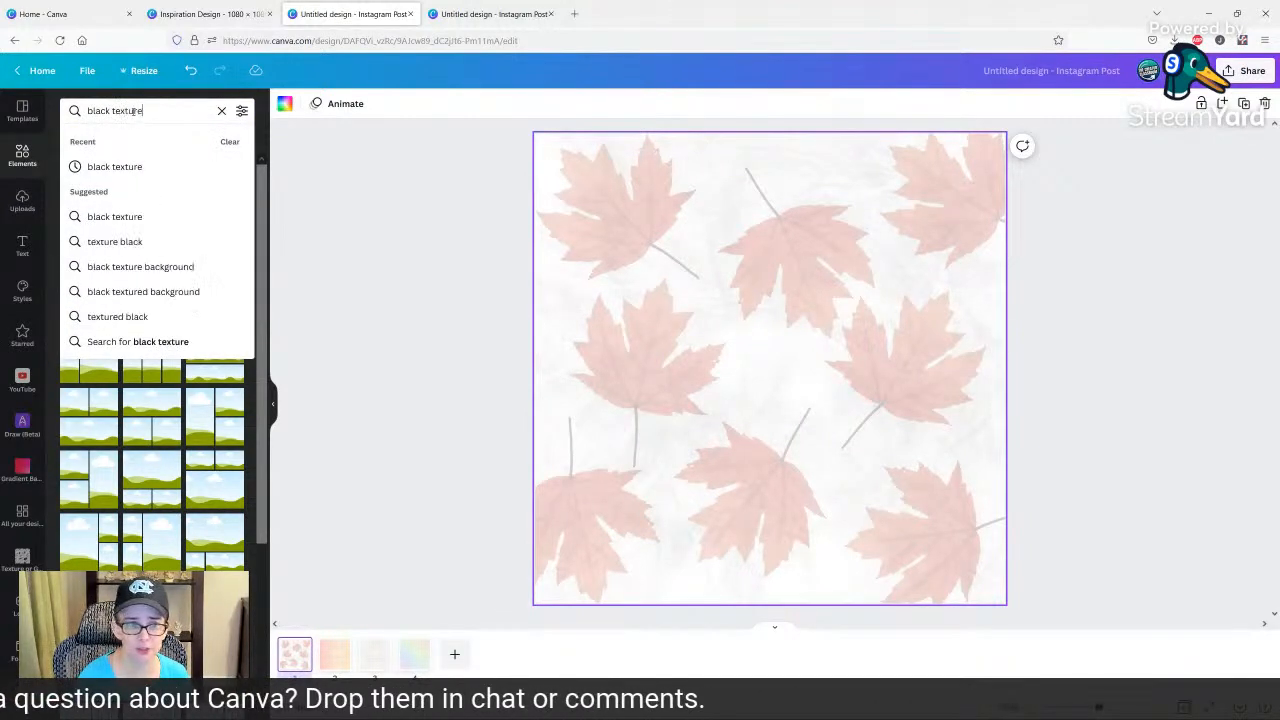
key("Return")
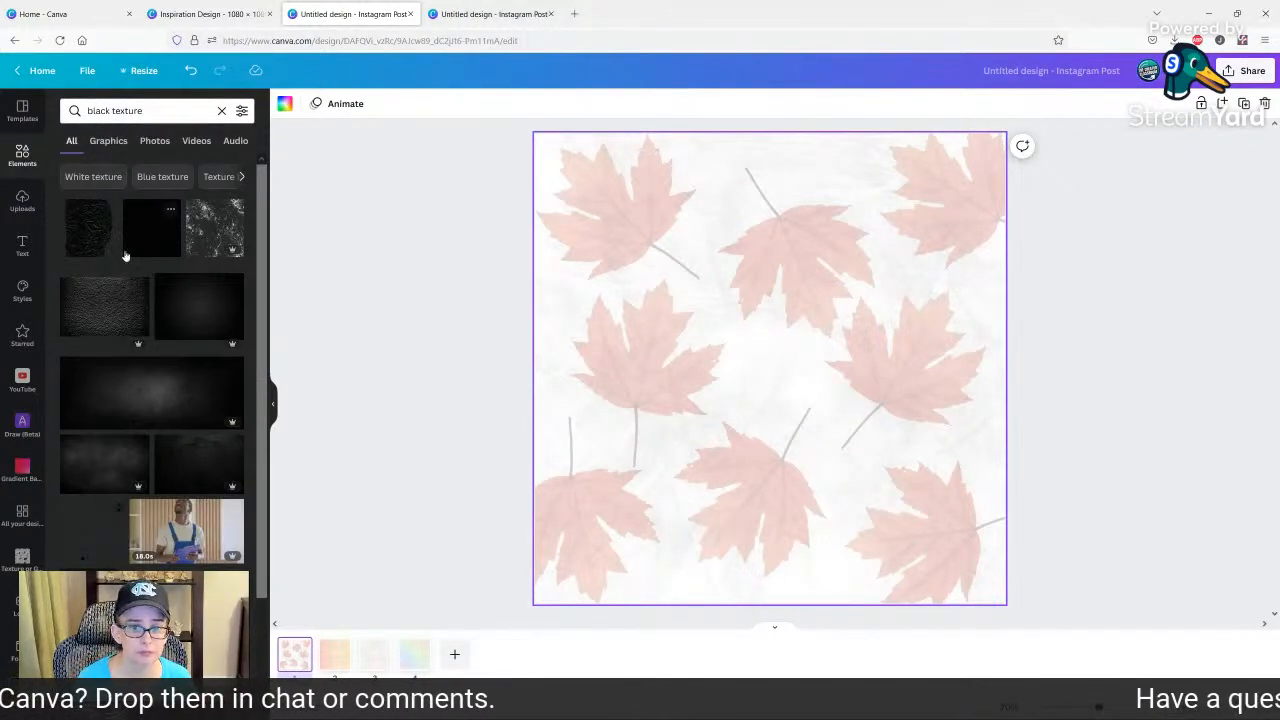
right_click(662, 322)
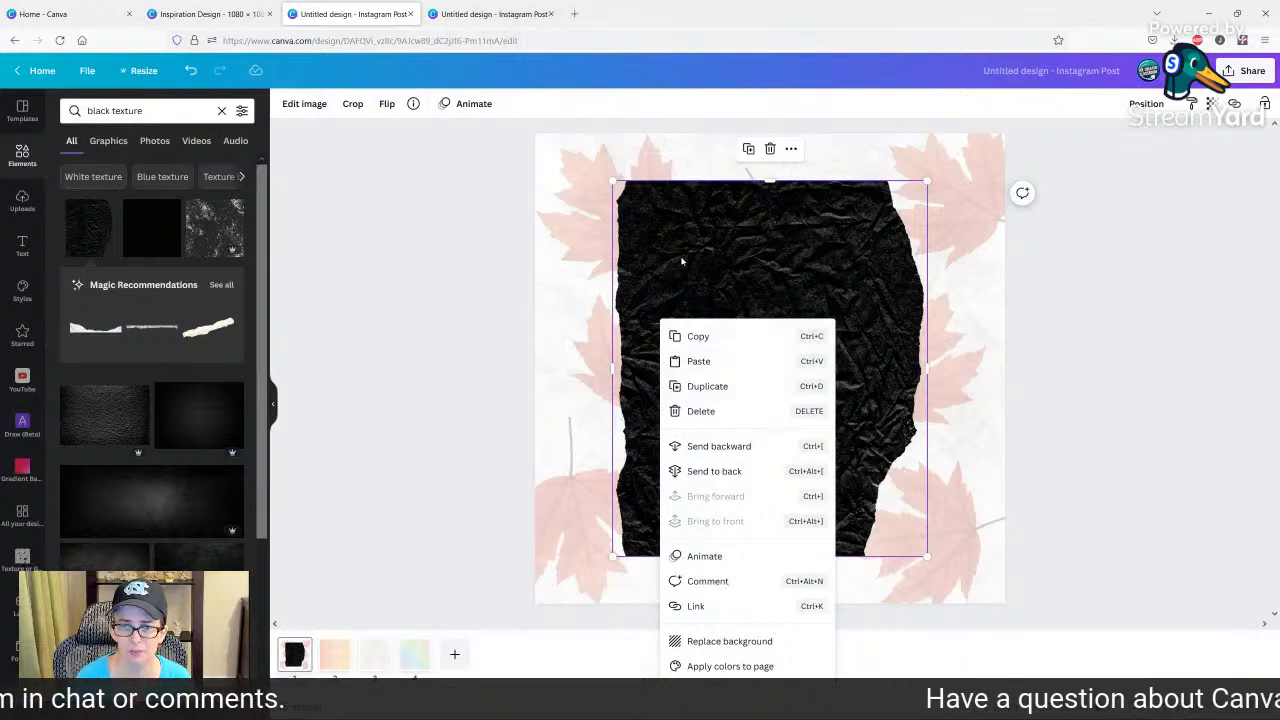
left_click_drag(684, 262, 224, 304)
Replace page 1's background with the wide black texture photo from the first photo result.
left_click(162, 143)
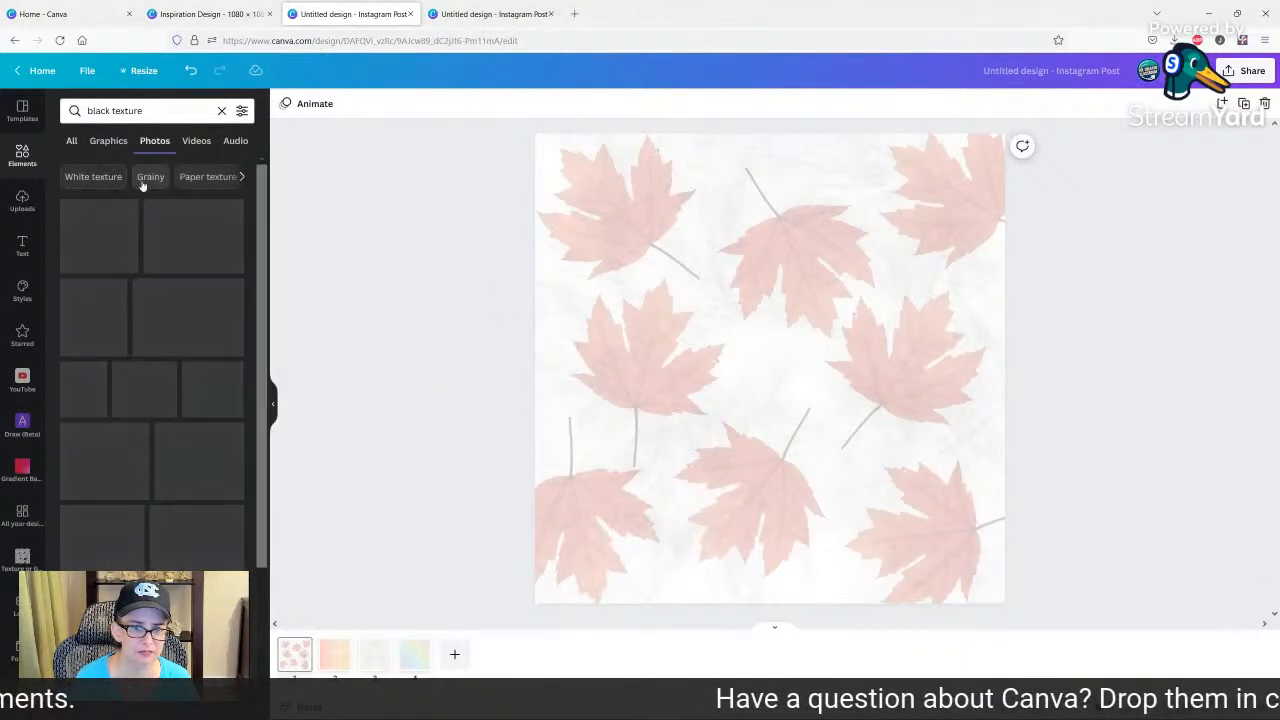
left_click(140, 236)
right_click(724, 352)
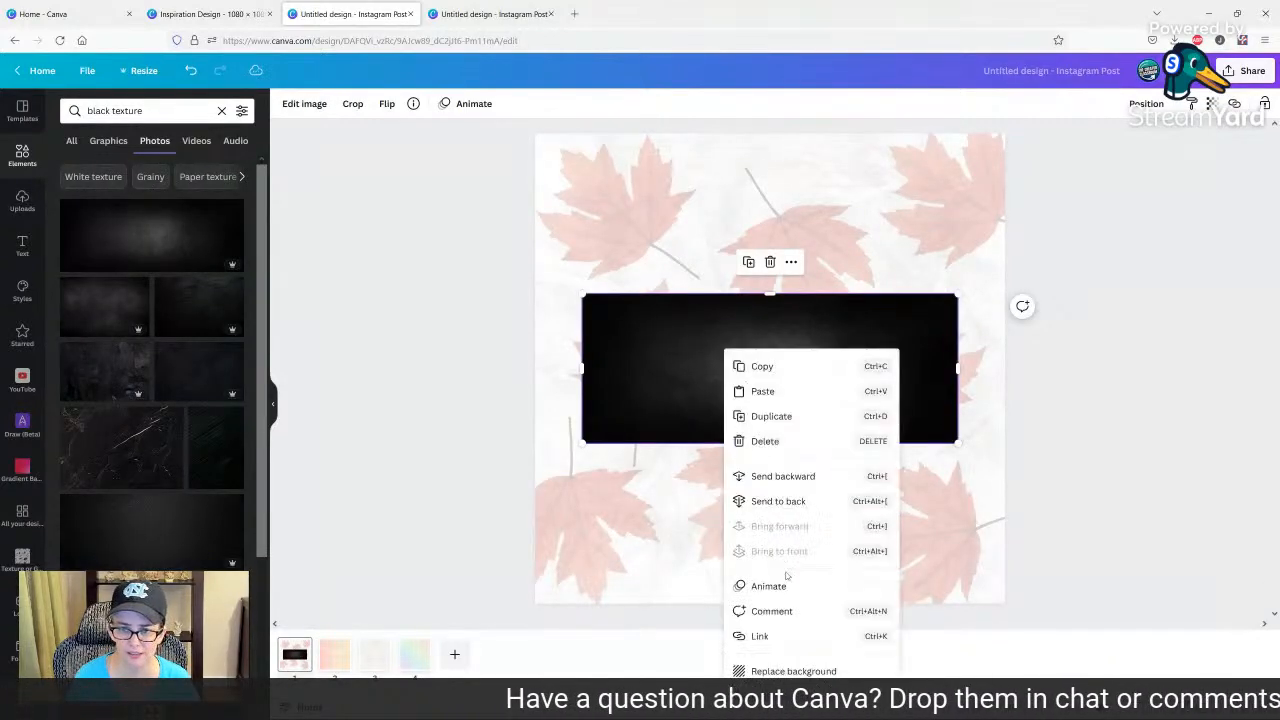
left_click(784, 673)
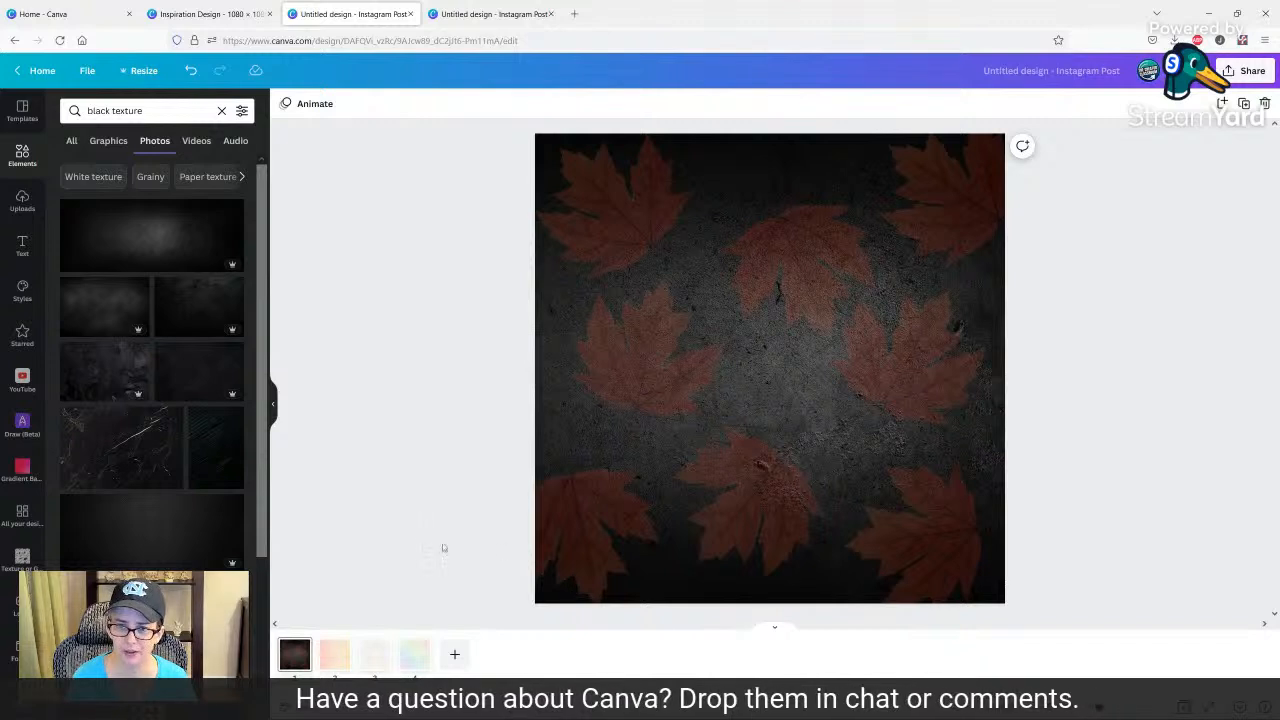
triple_click(144, 110)
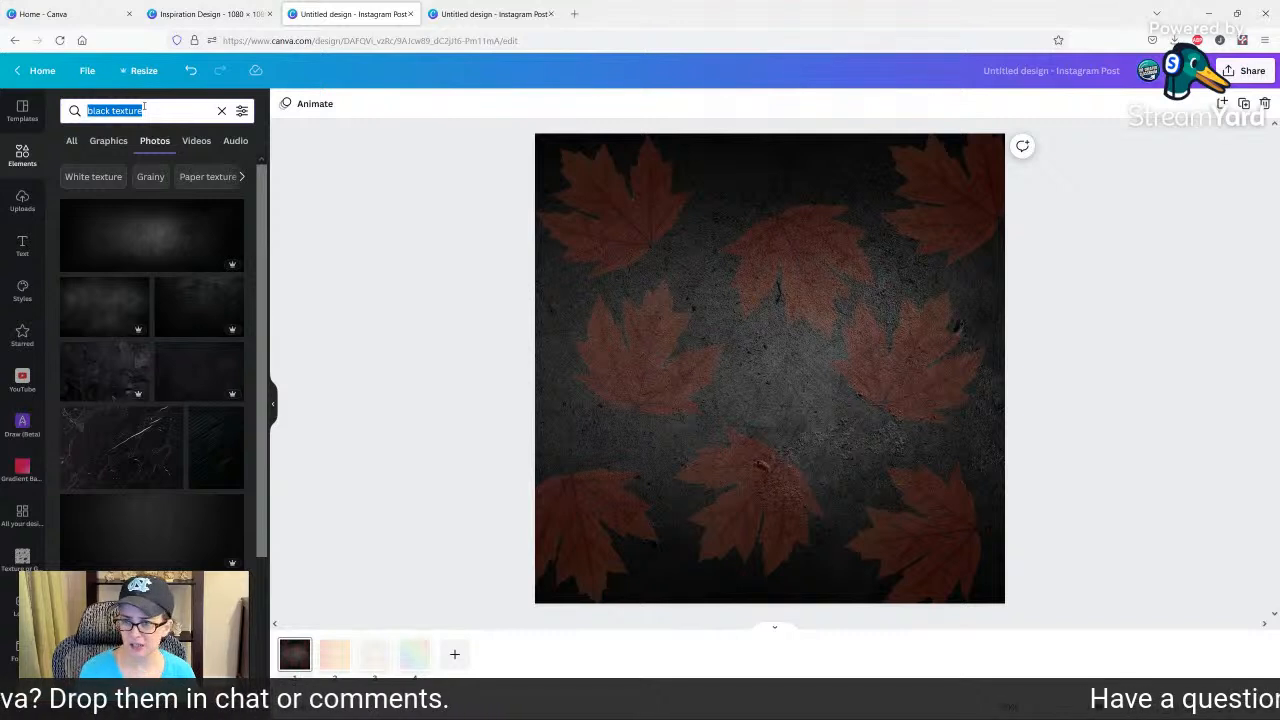
type("family")
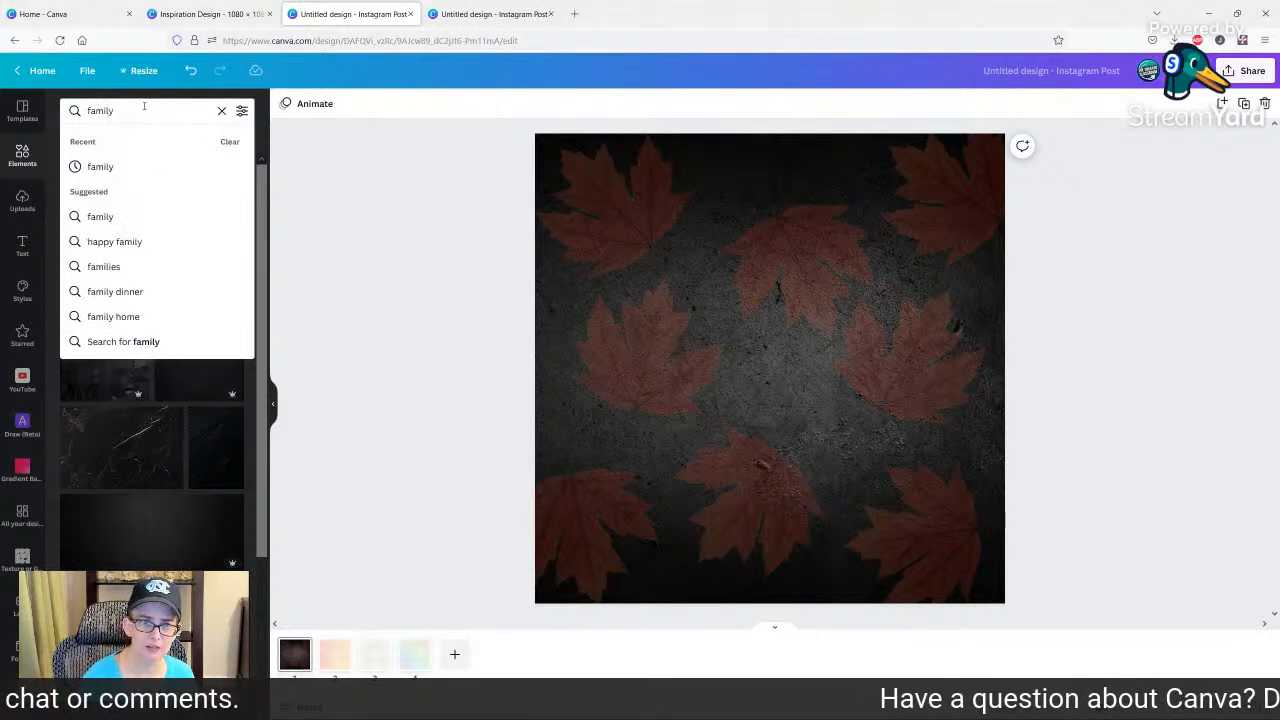
key("BackSpace")
key("BackSpace")
key("BackSpace")
key("BackSpace")
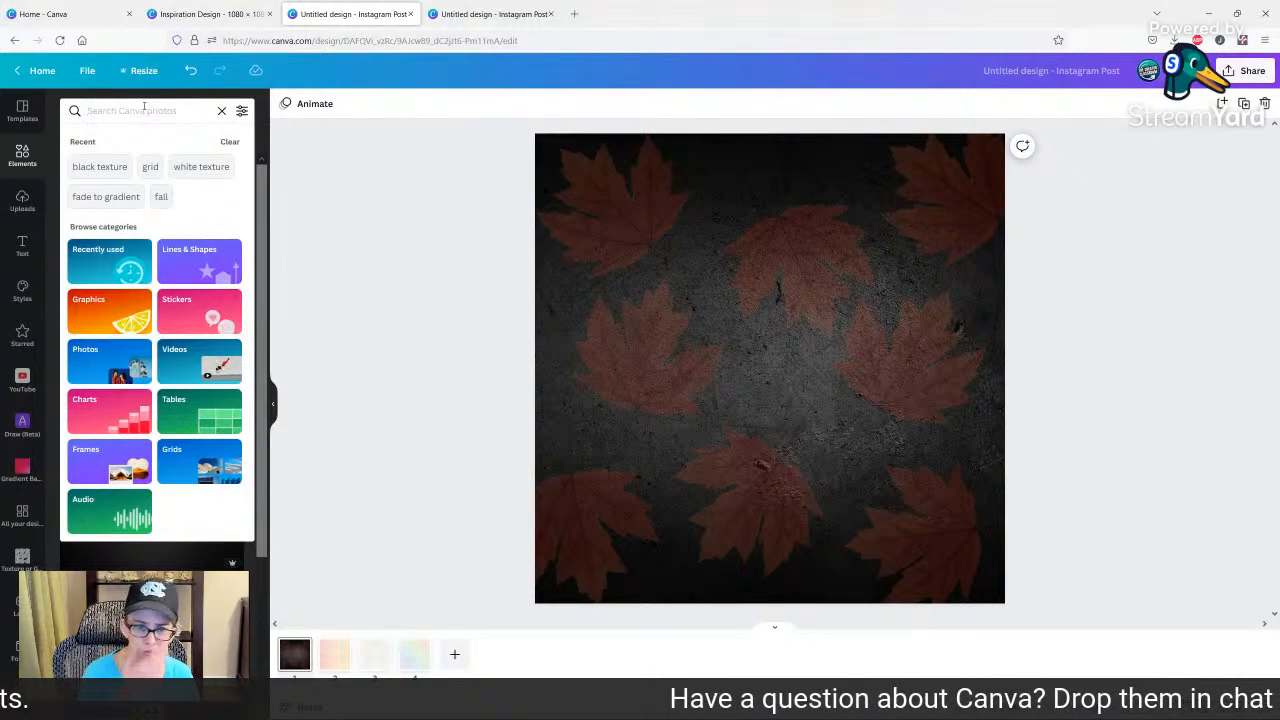
Find the photo of pies and apples on white wood in the Thanksgiving photos and make it page 1's background.
left_click(88, 380)
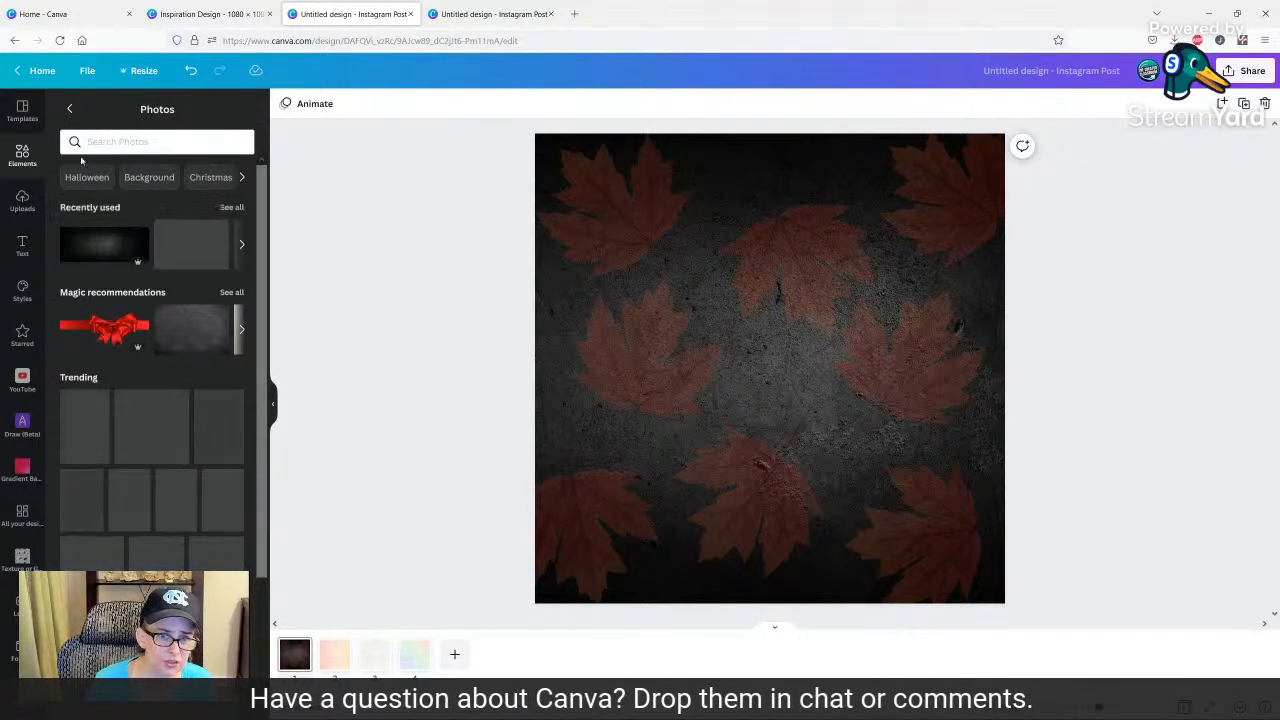
left_click(243, 178)
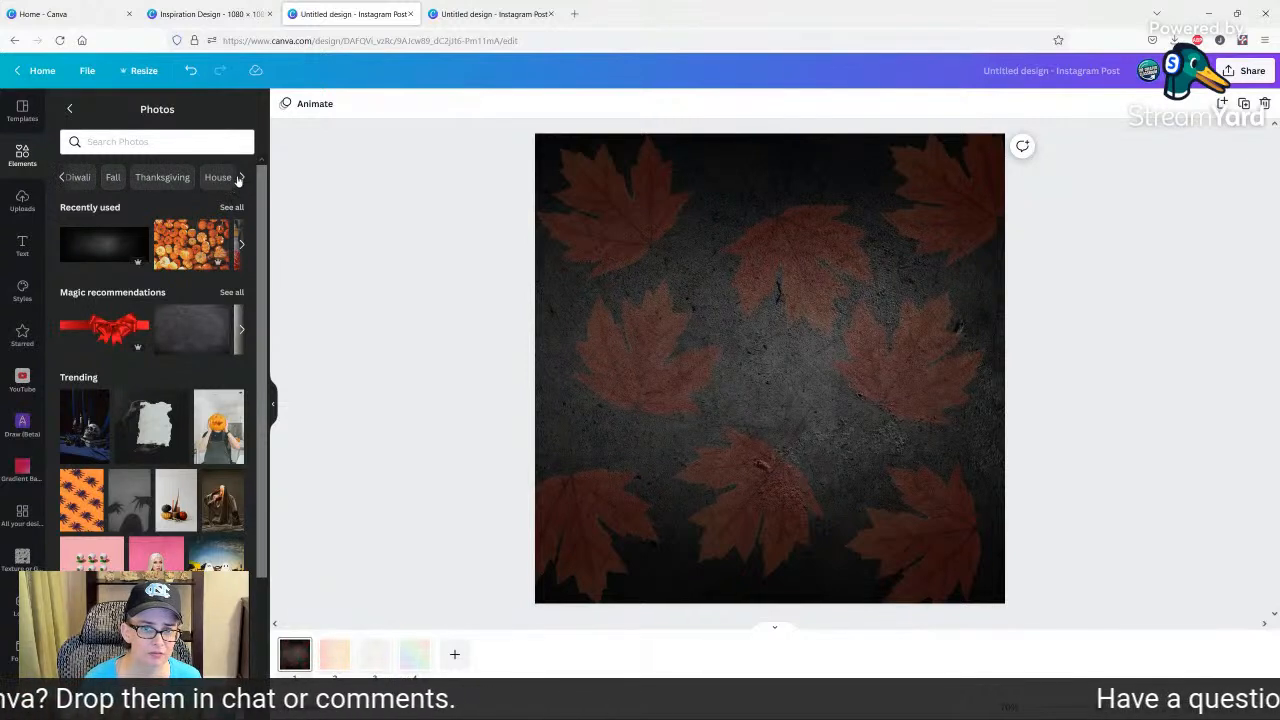
left_click(163, 177)
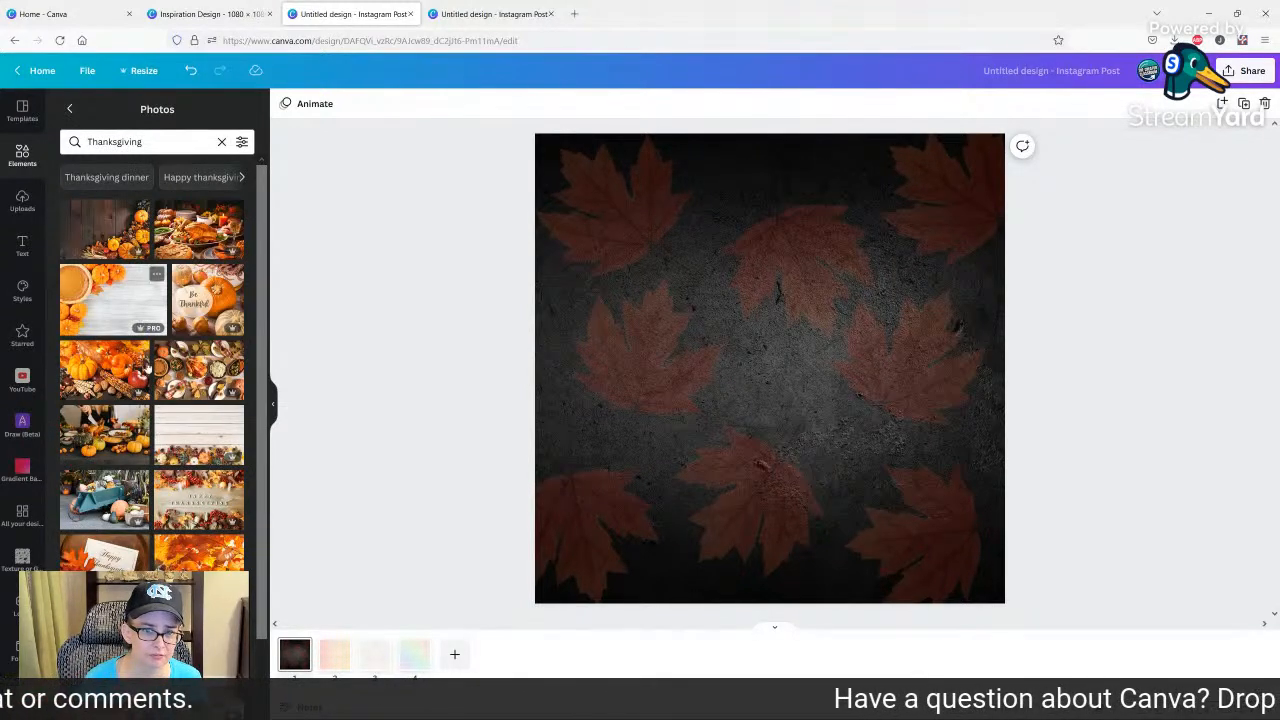
scroll(186, 404, "down", 2)
scroll(186, 404, "down", 3)
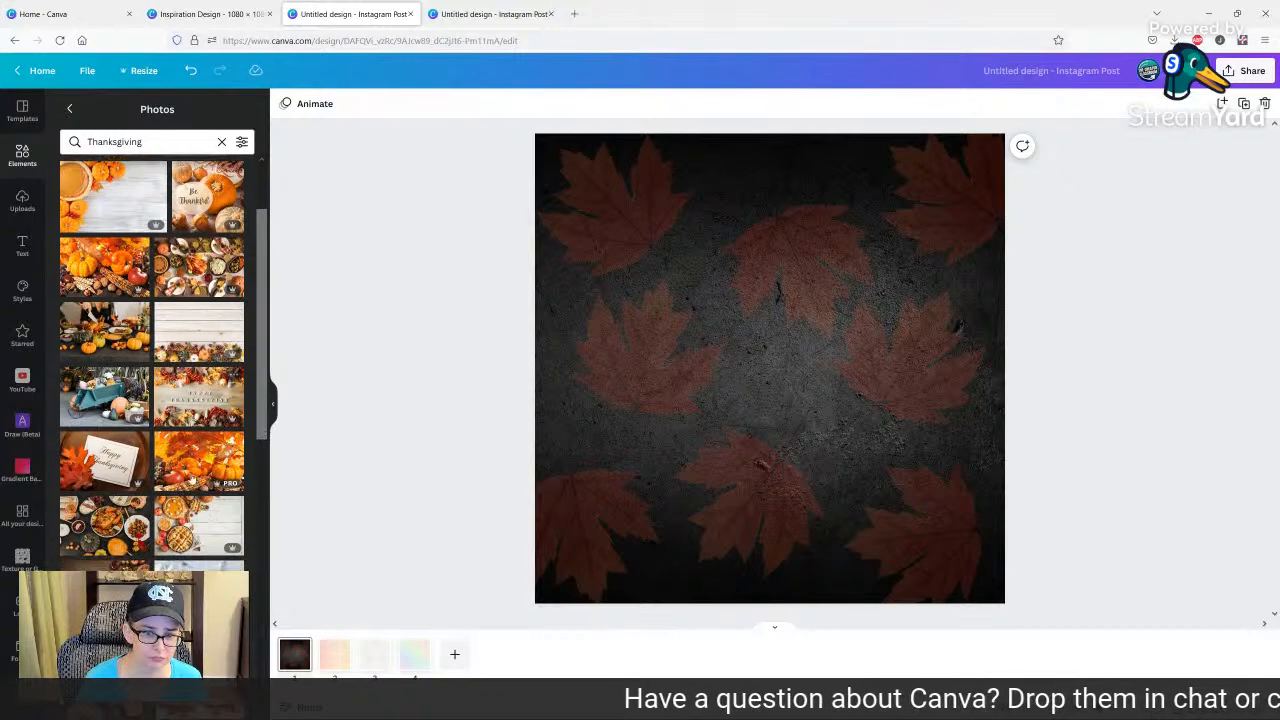
left_click(194, 412)
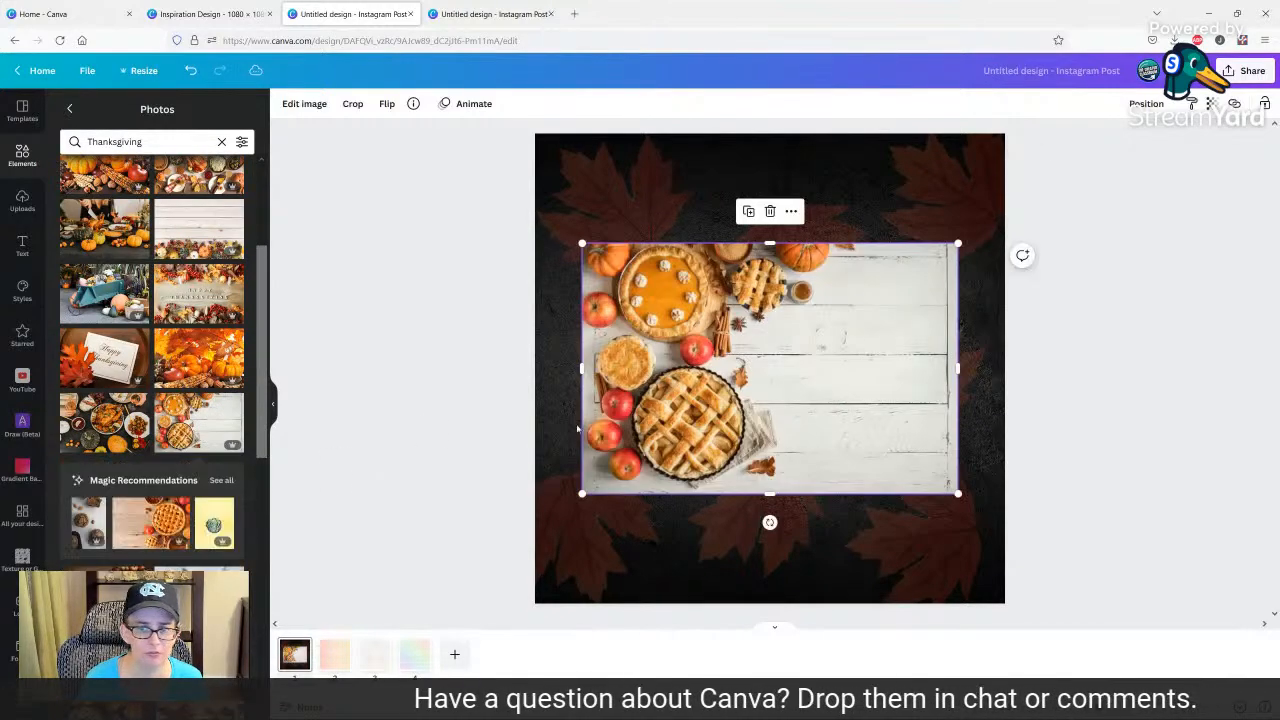
right_click(869, 353)
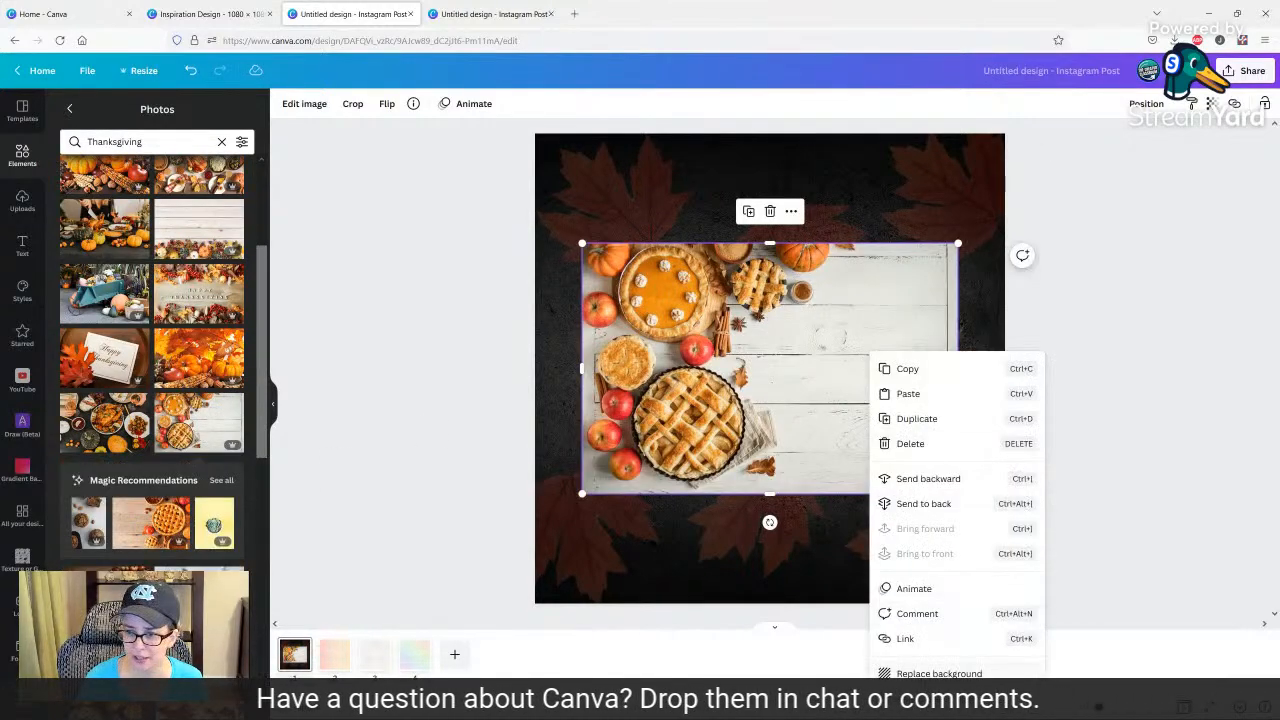
left_click(930, 672)
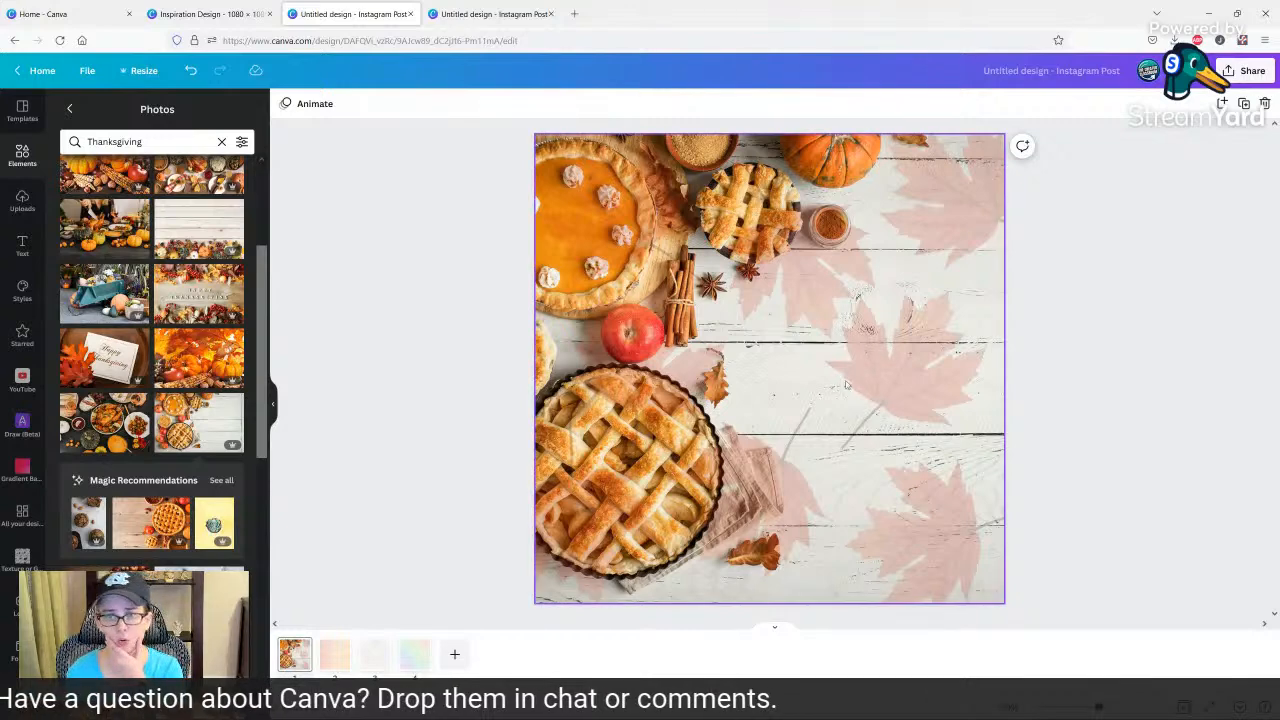
left_click(877, 356)
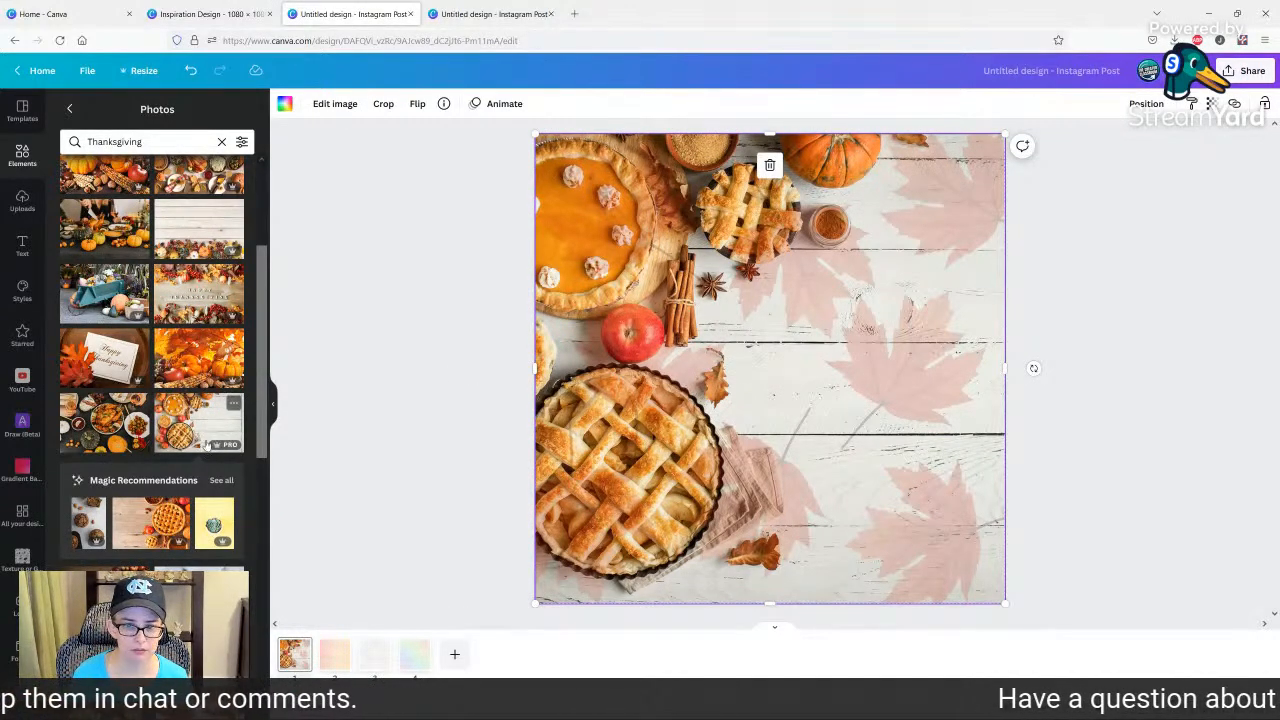
Add the same pie photo to page 2 and make it the background beneath the gradient overlay.
left_click_drag(753, 350, 336, 668)
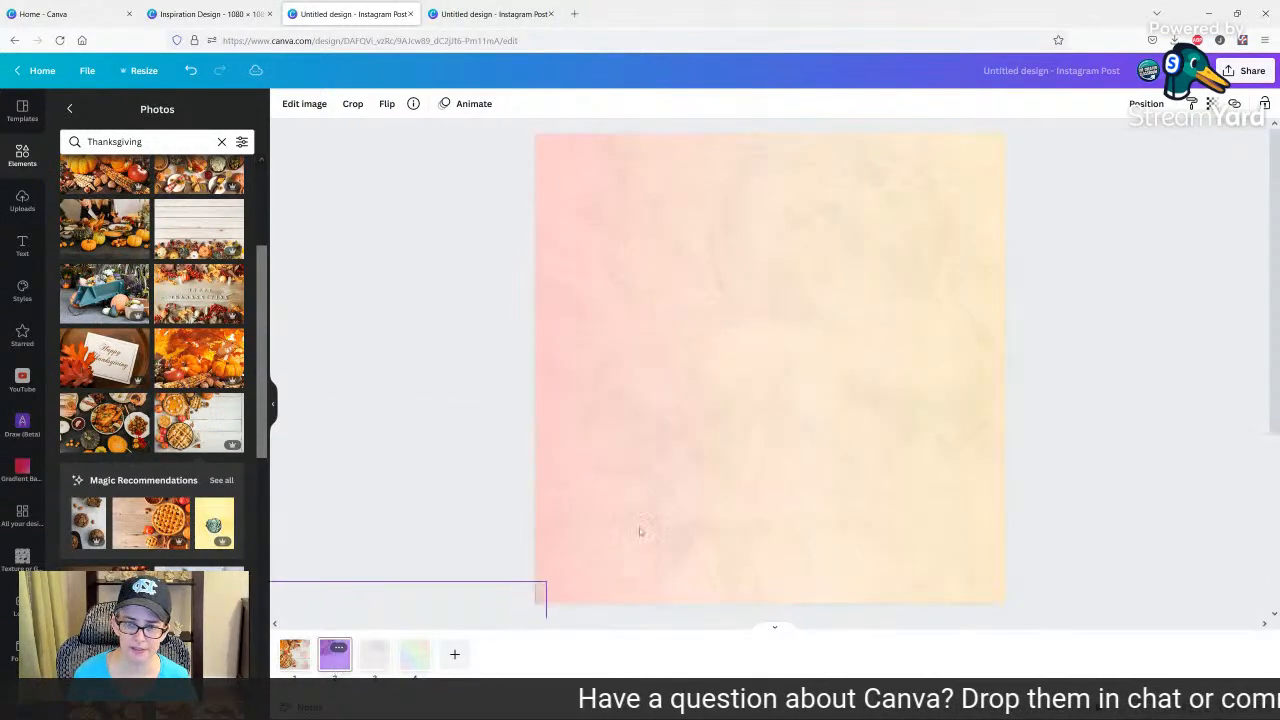
right_click(814, 306)
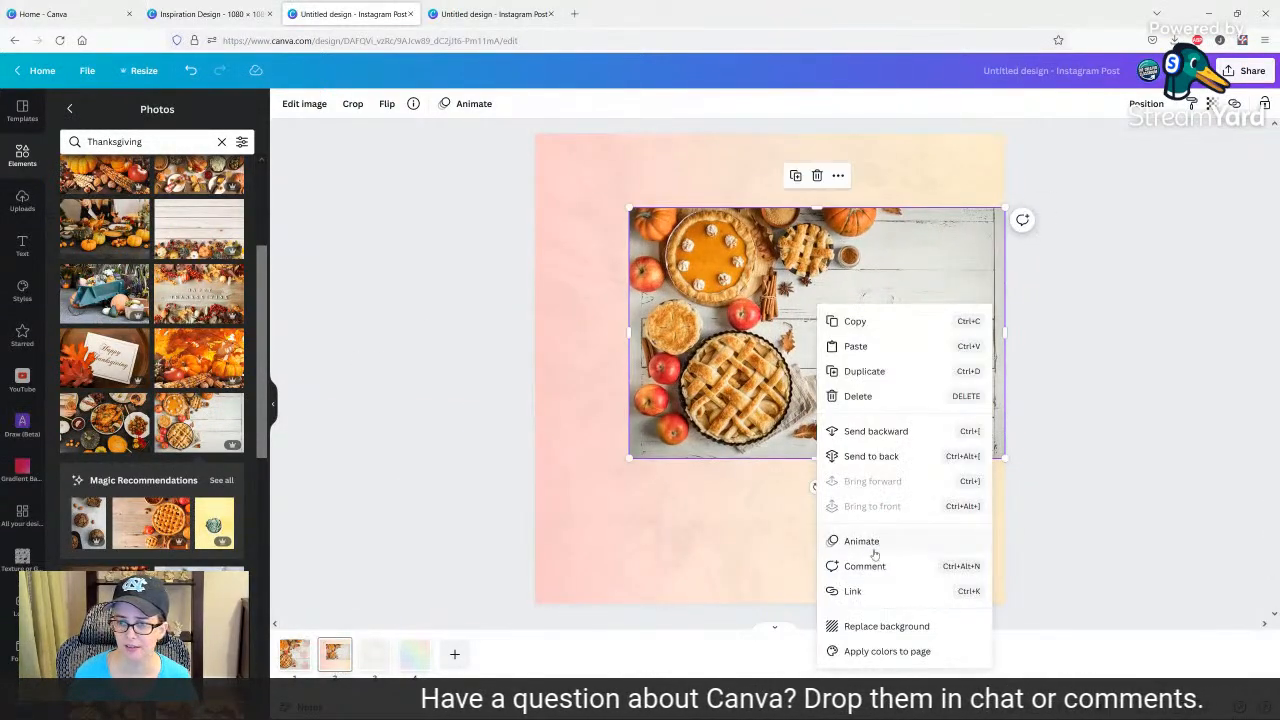
left_click(883, 625)
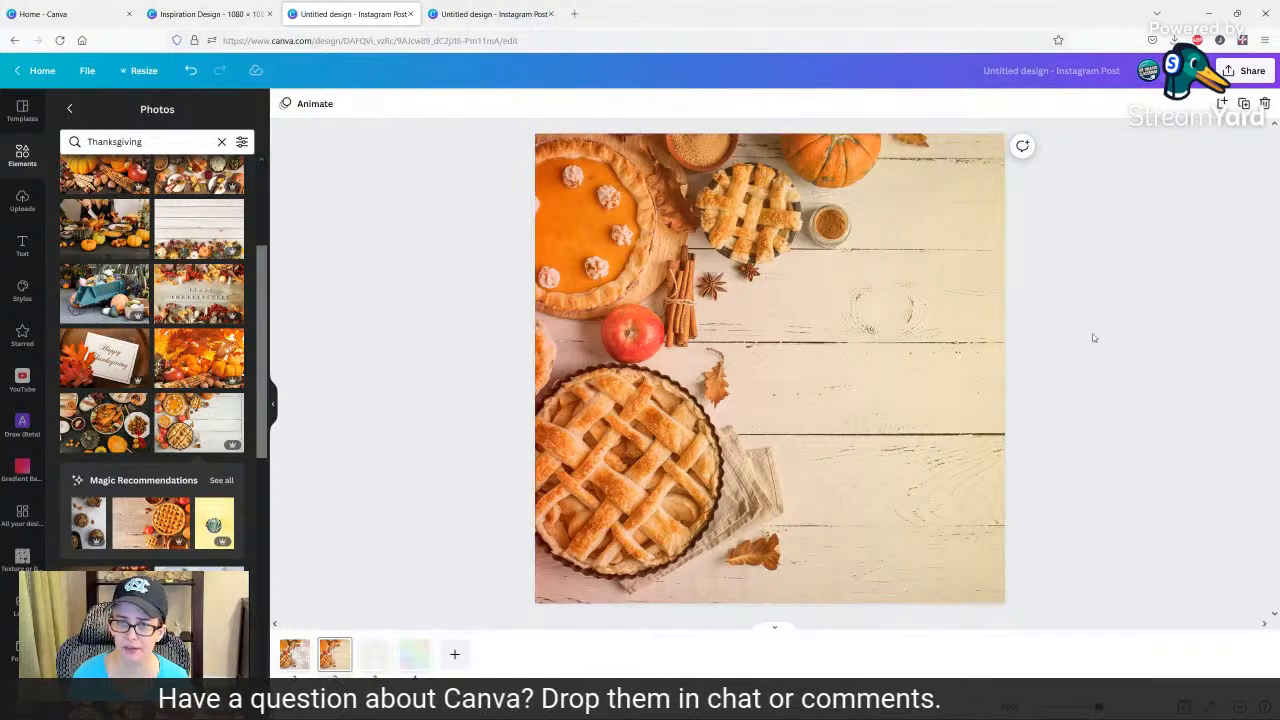
Add the pie photo to page 3 and make it the background beneath the beige texture overlay.
left_click(374, 653)
left_click(203, 421)
right_click(803, 405)
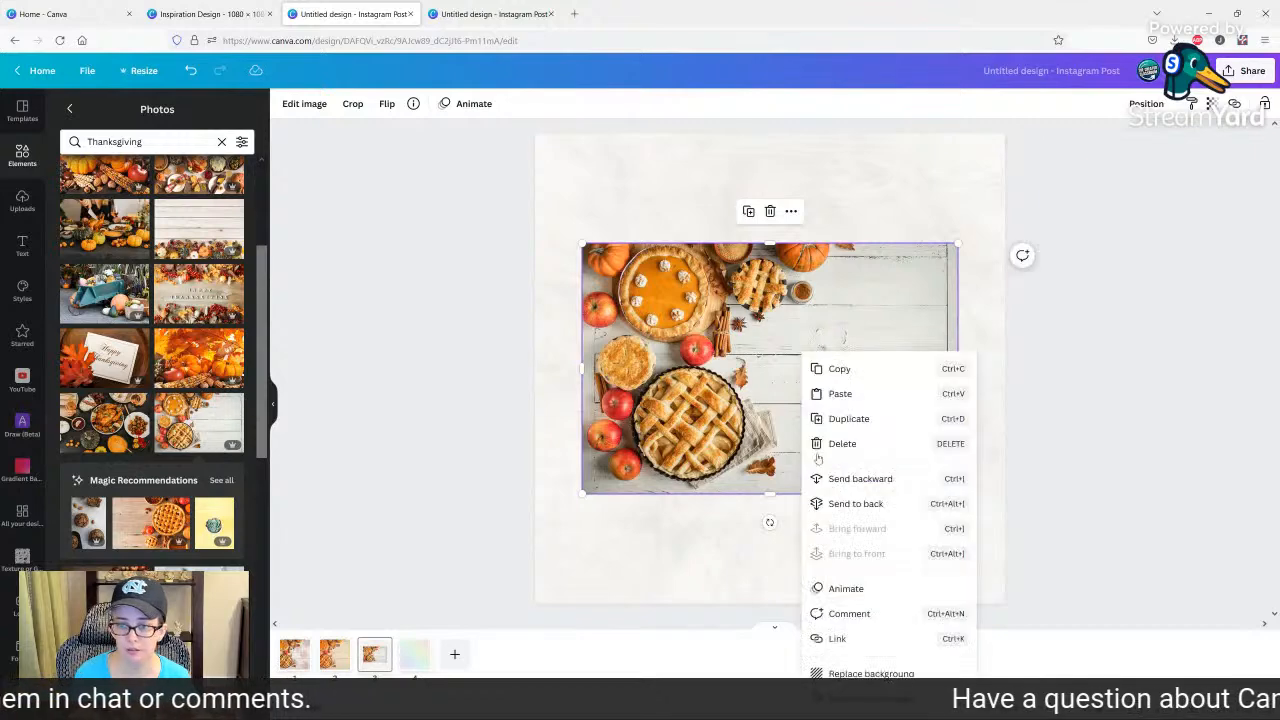
left_click(860, 673)
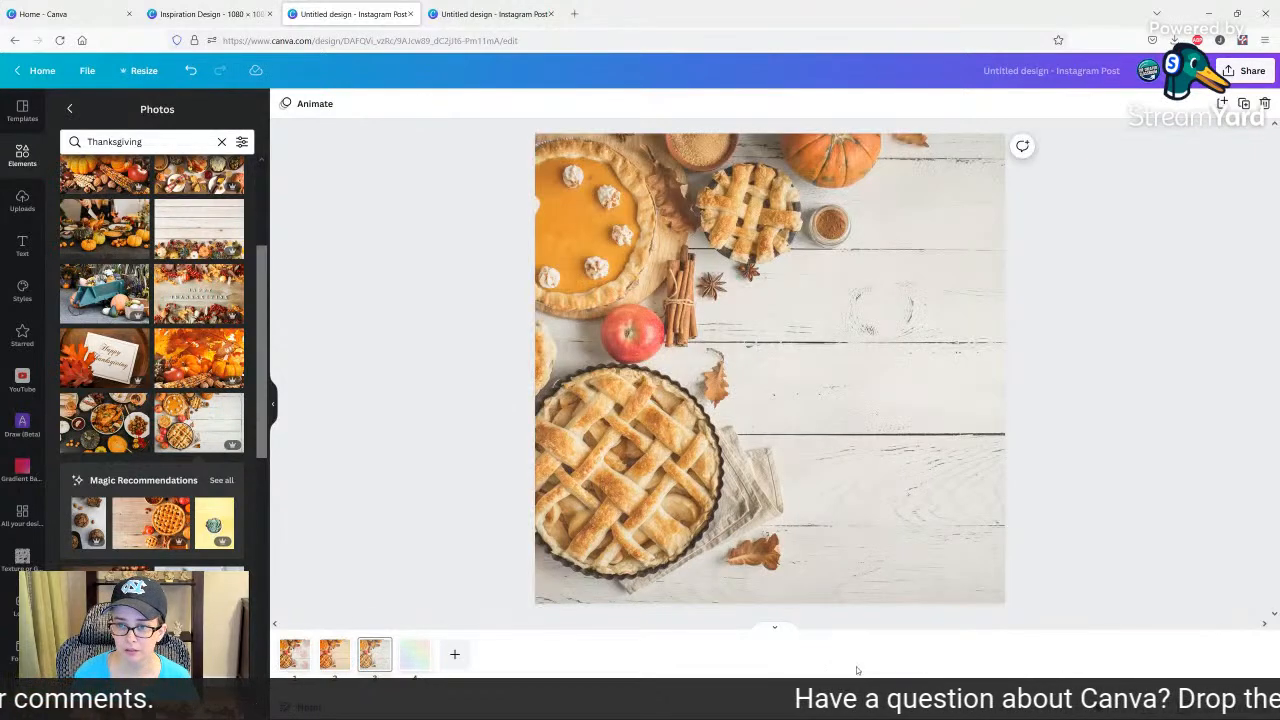
Set the transparency of the beige texture overlay on page 3 to 45.
left_click(815, 304)
left_click(1211, 103)
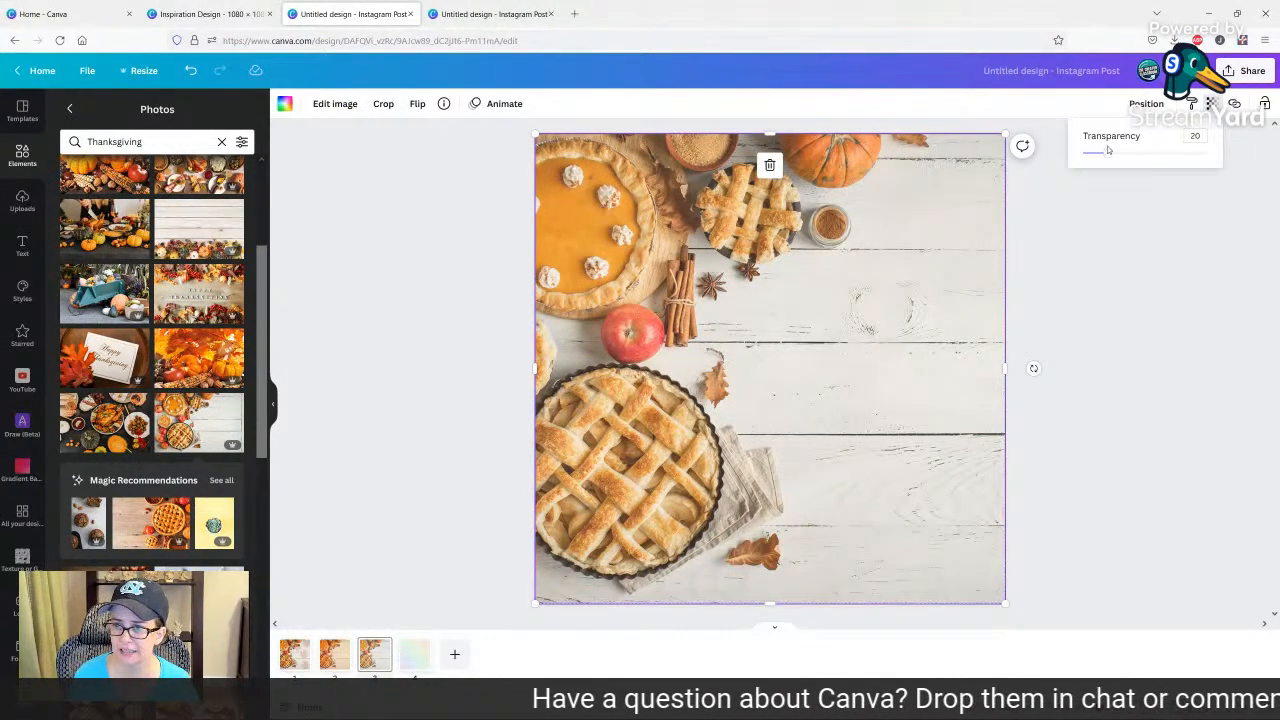
left_click_drag(1108, 152, 1140, 148)
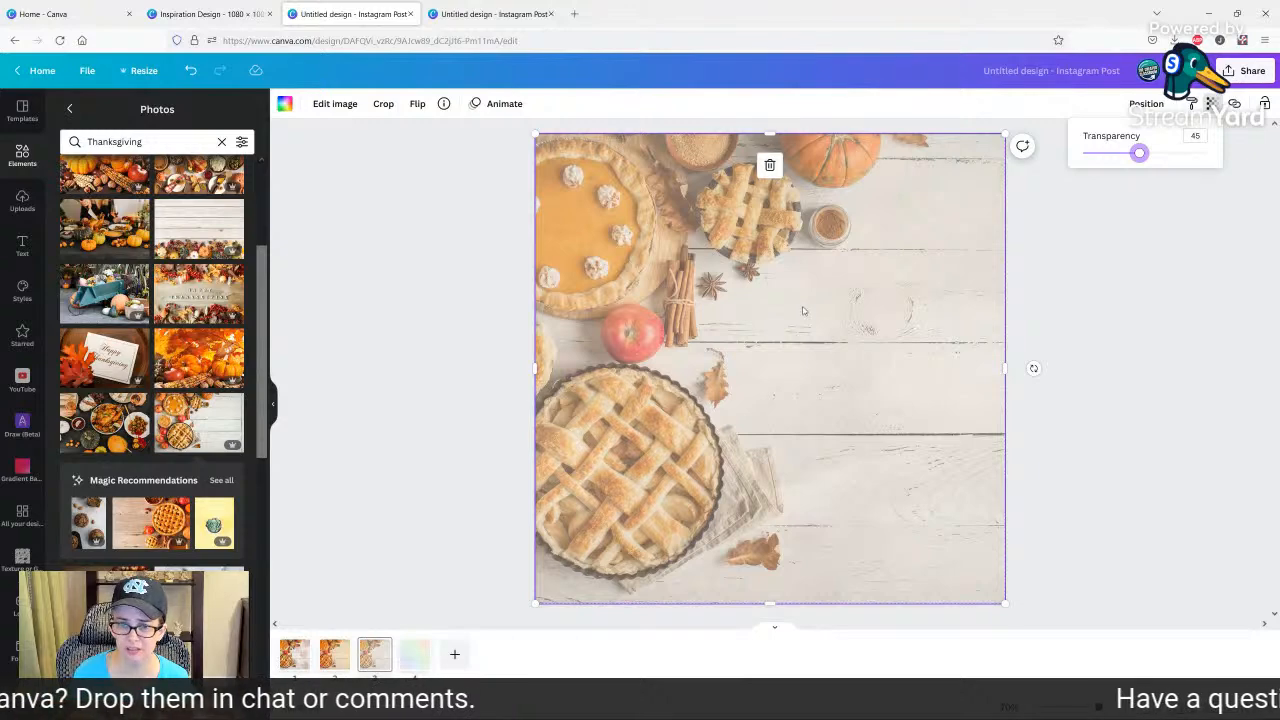
Delete the beige texture page and the rainbow texture page.
left_click(364, 667)
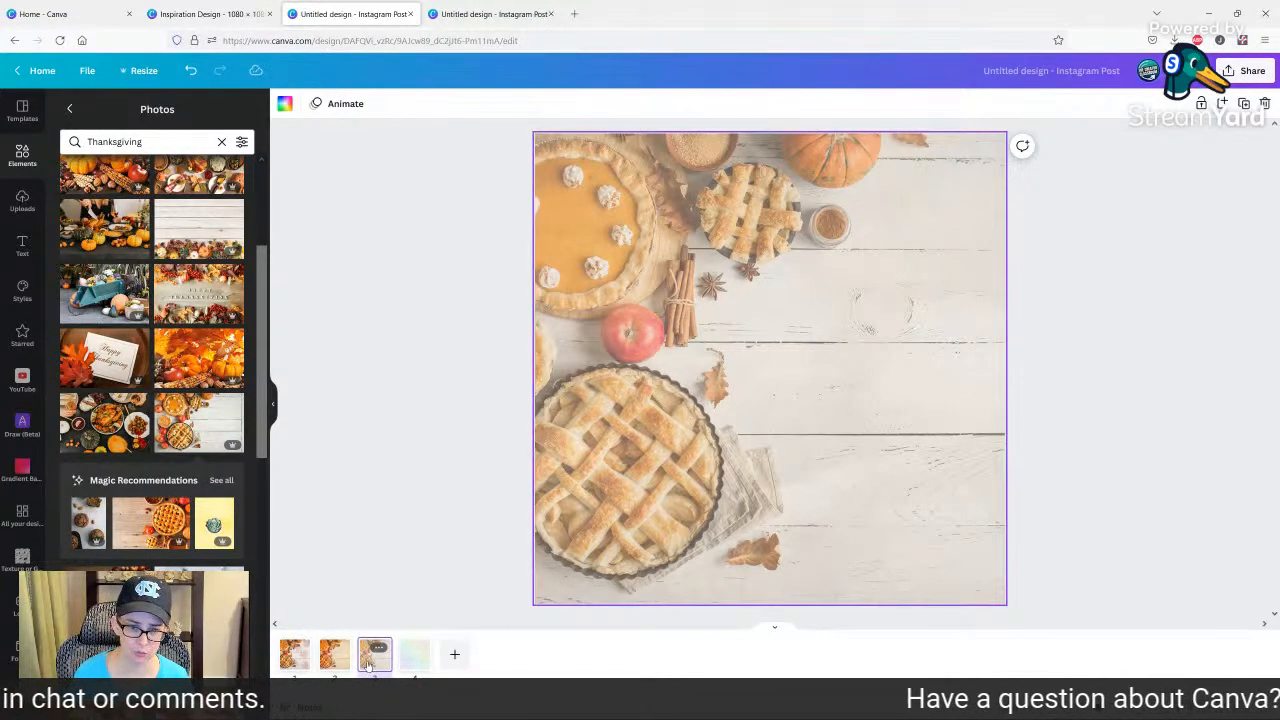
key("Delete")
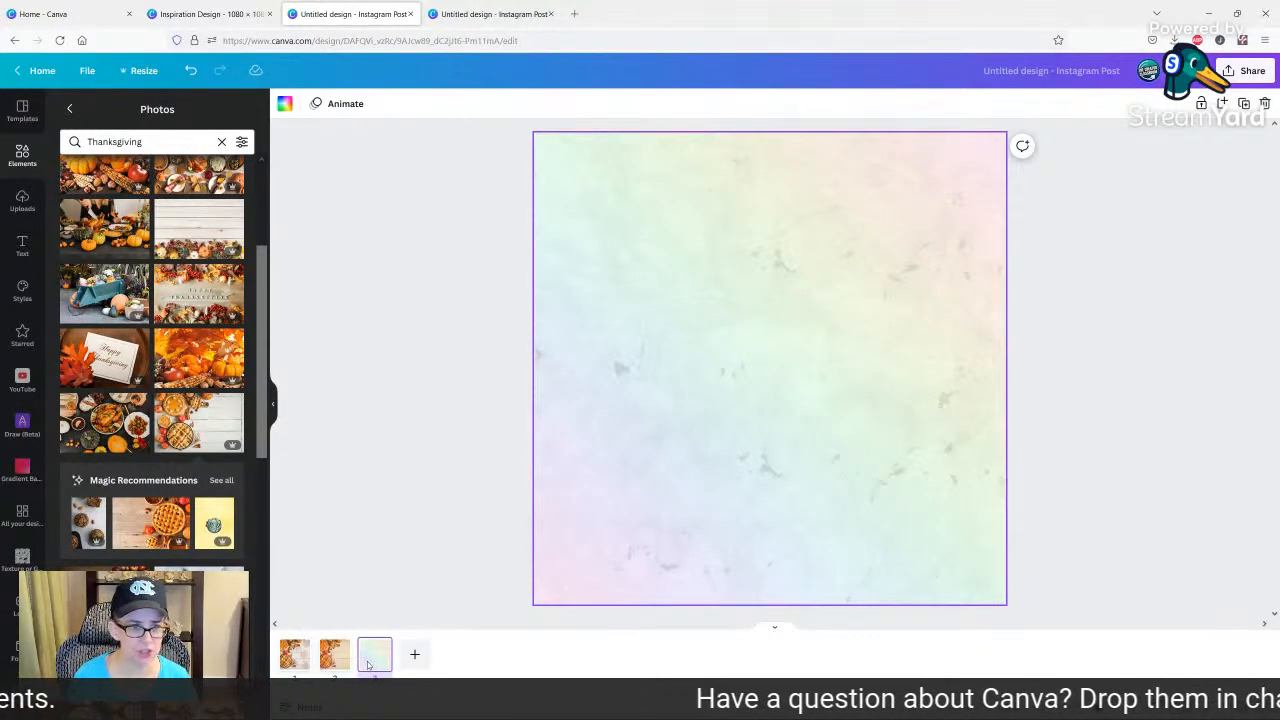
key("Delete")
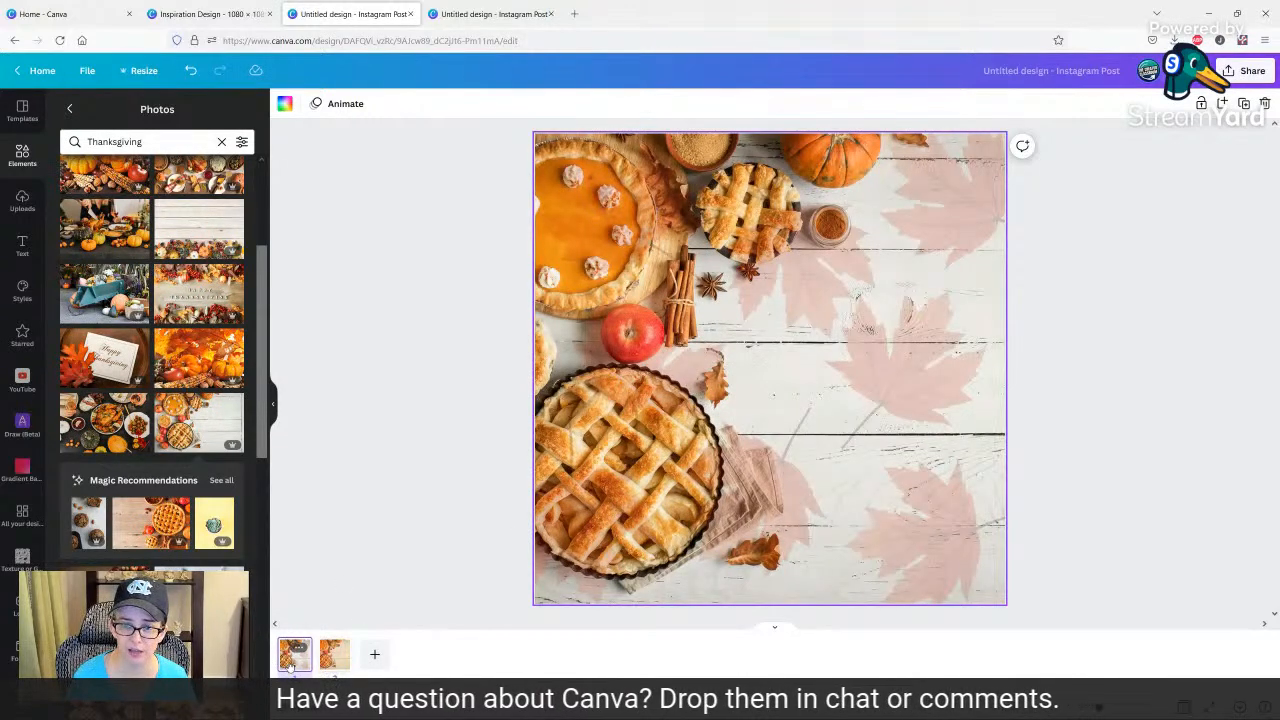
Compare the leaf overlay on page 1 with the gradient overlay on page 2 over the pie photo.
key("Right")
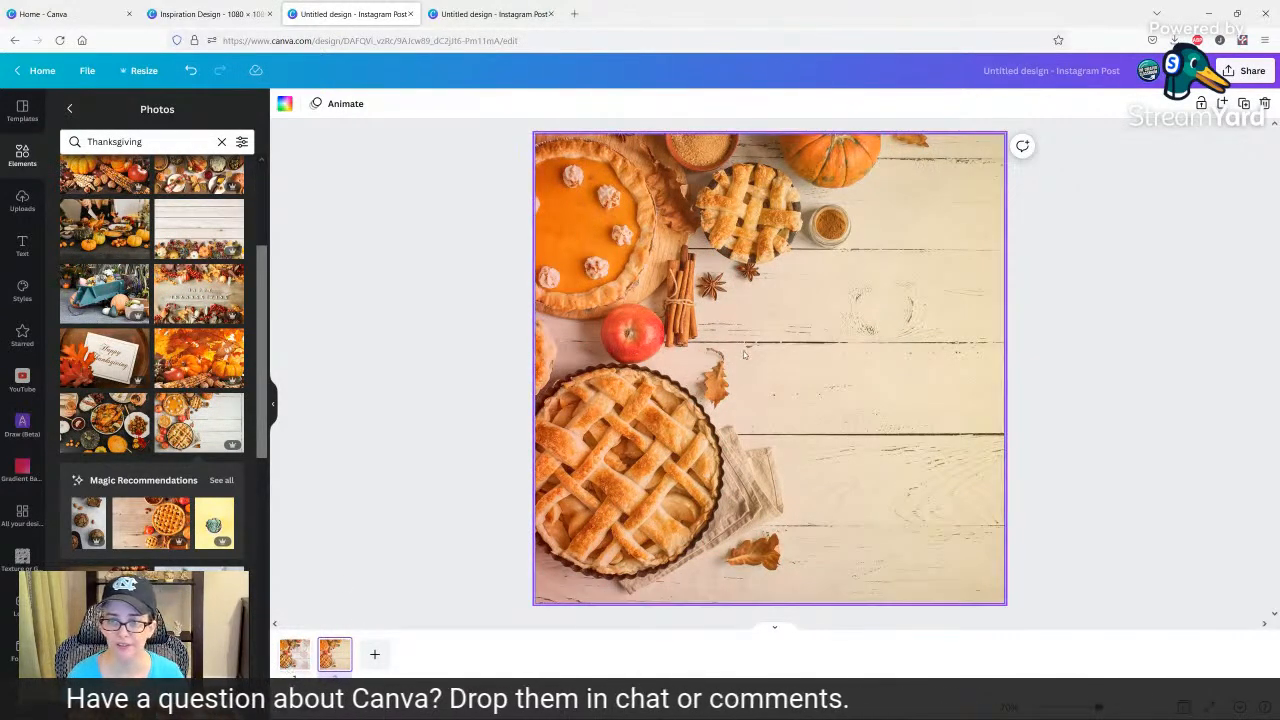
left_click(747, 355)
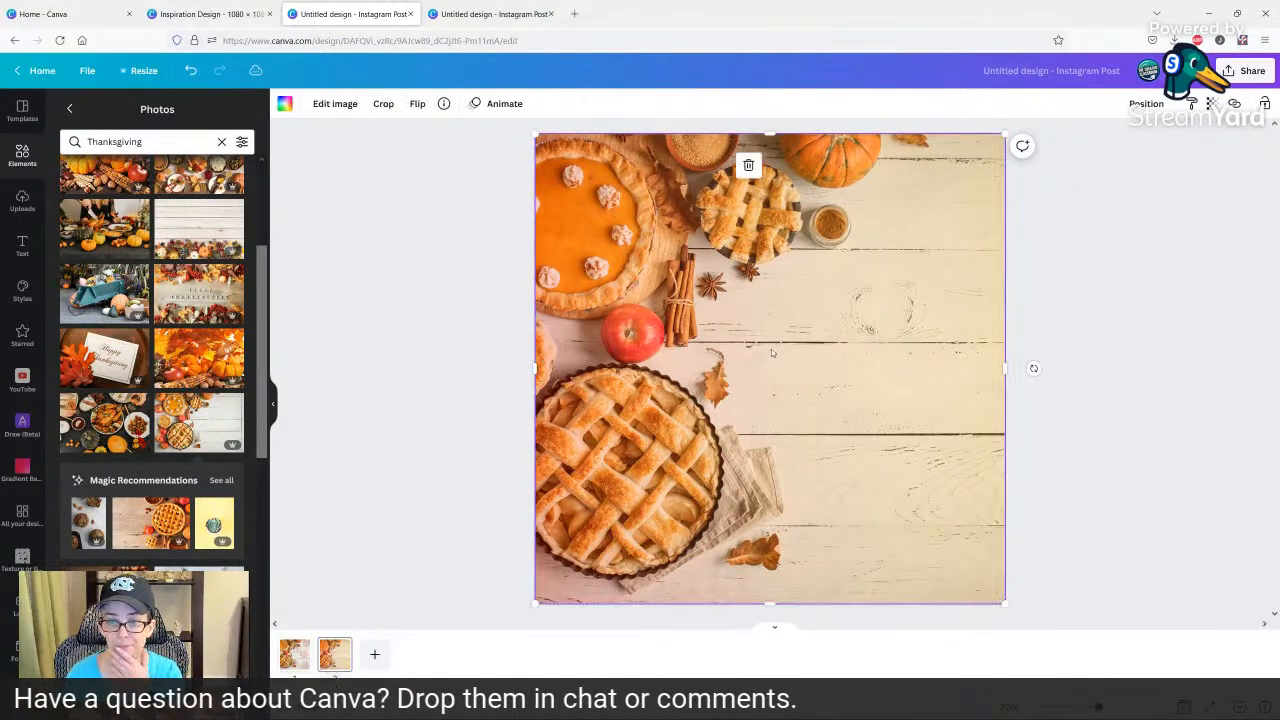
left_click(297, 665)
key("Right")
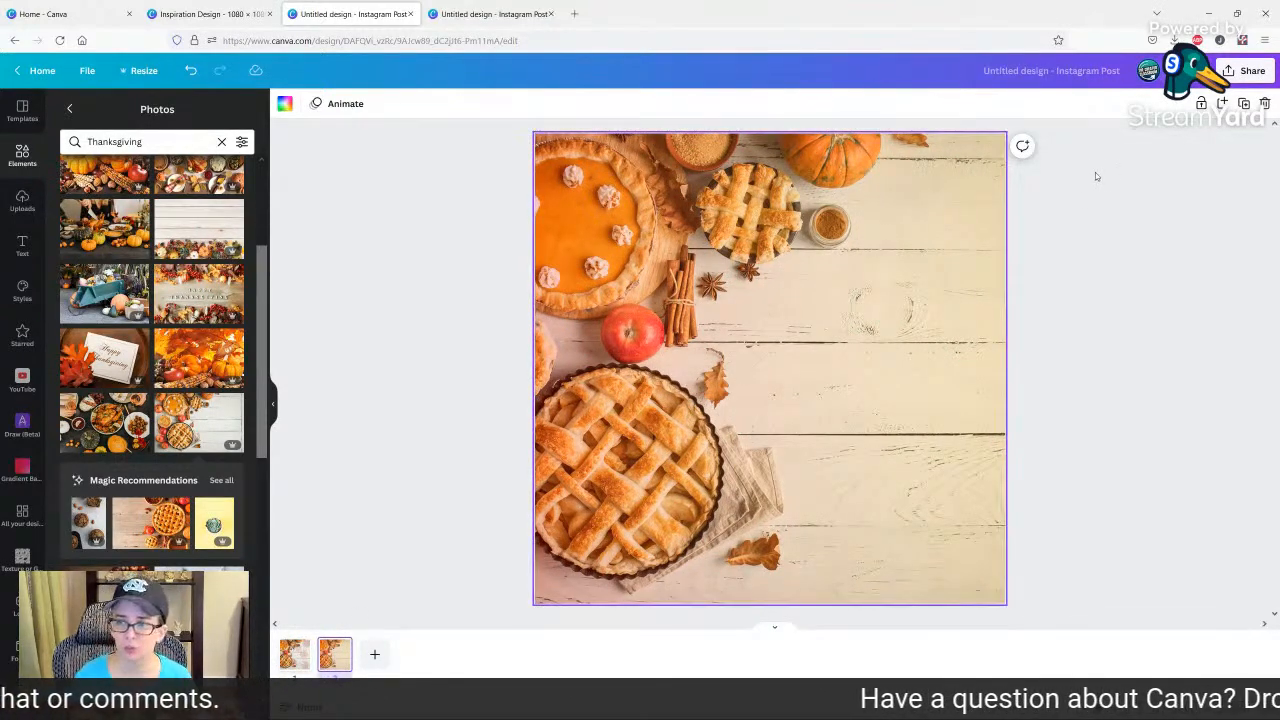
Download only page 2, the pie photo with the gradient overlay, as a PNG at size 1.
left_click(1245, 70)
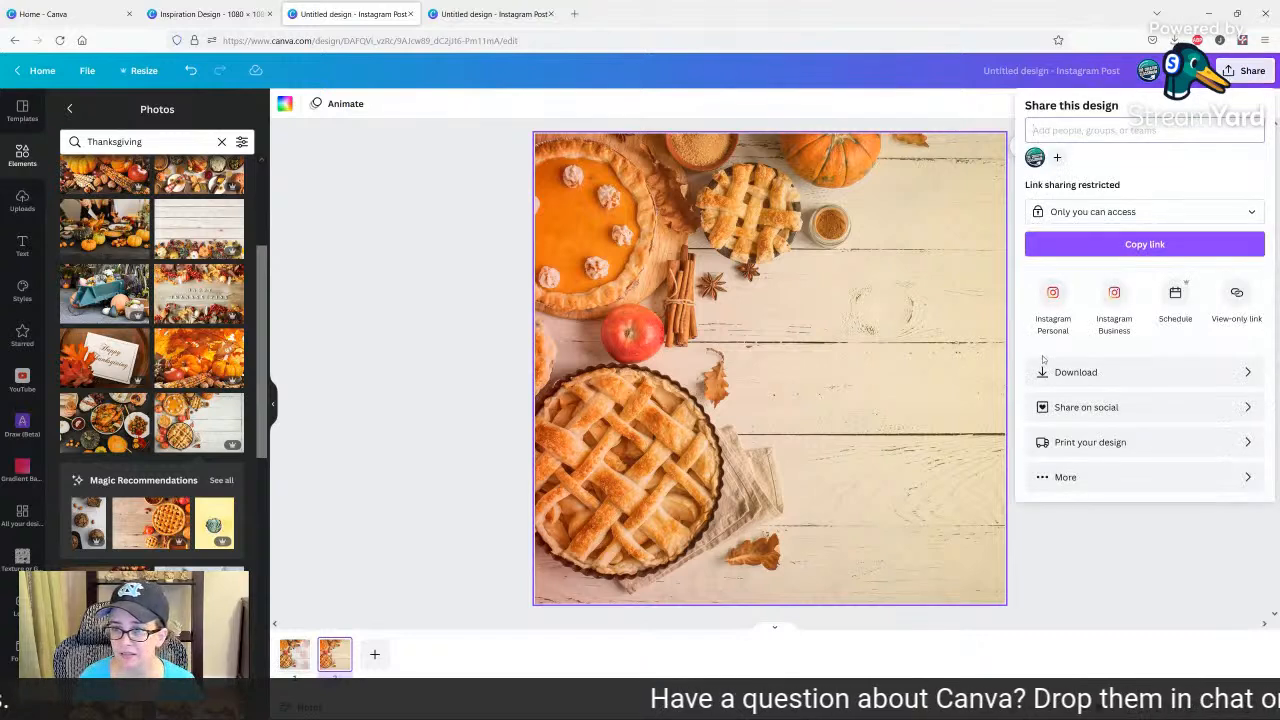
left_click(1068, 370)
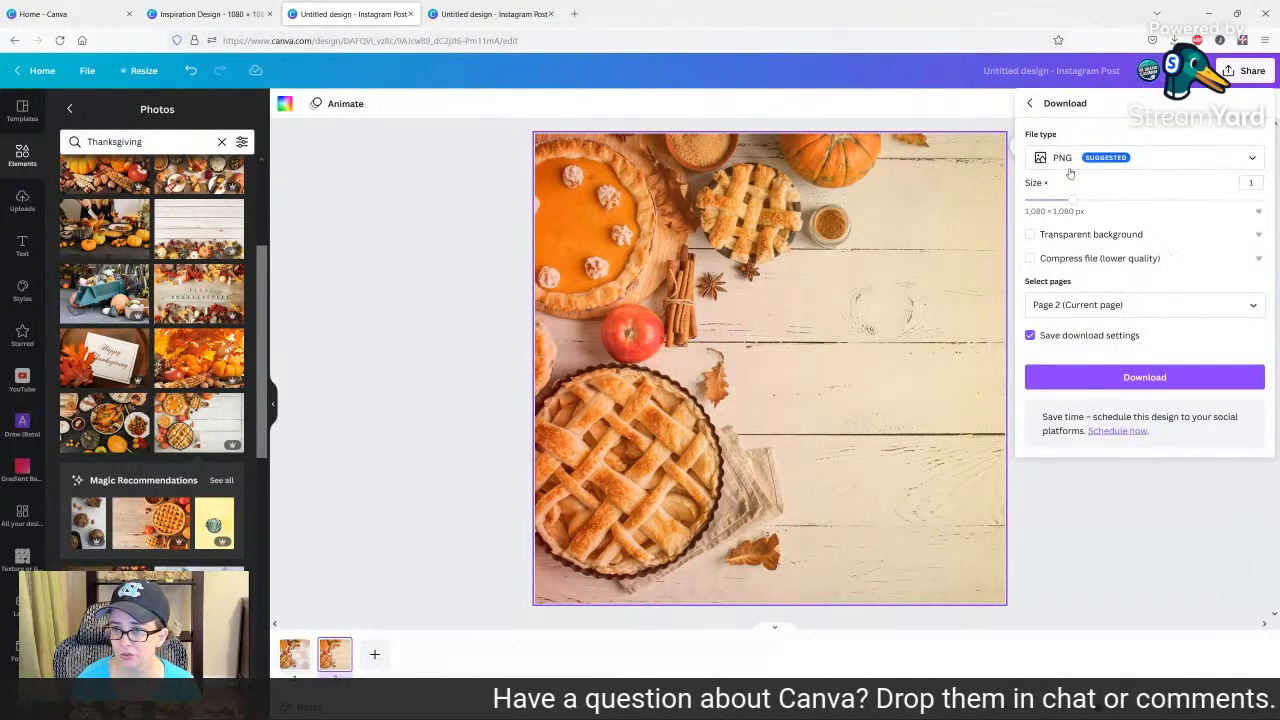
left_click(1078, 313)
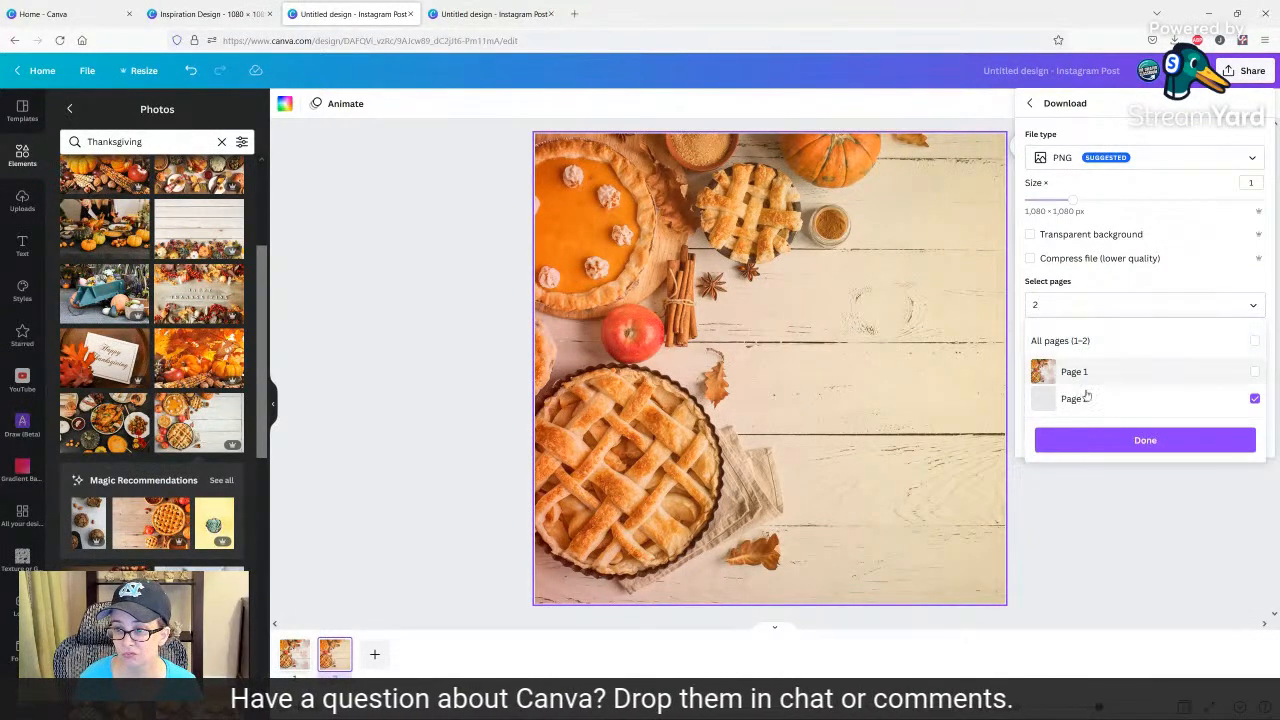
left_click(1097, 441)
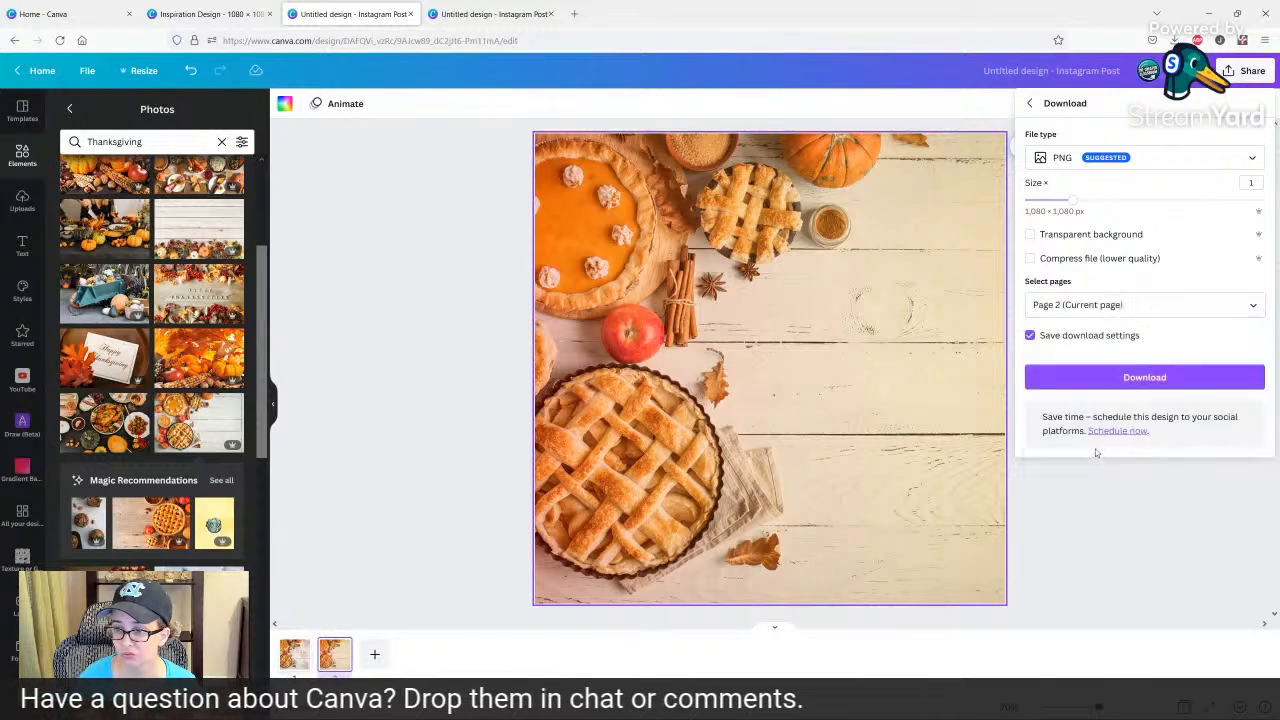
left_click(1117, 385)
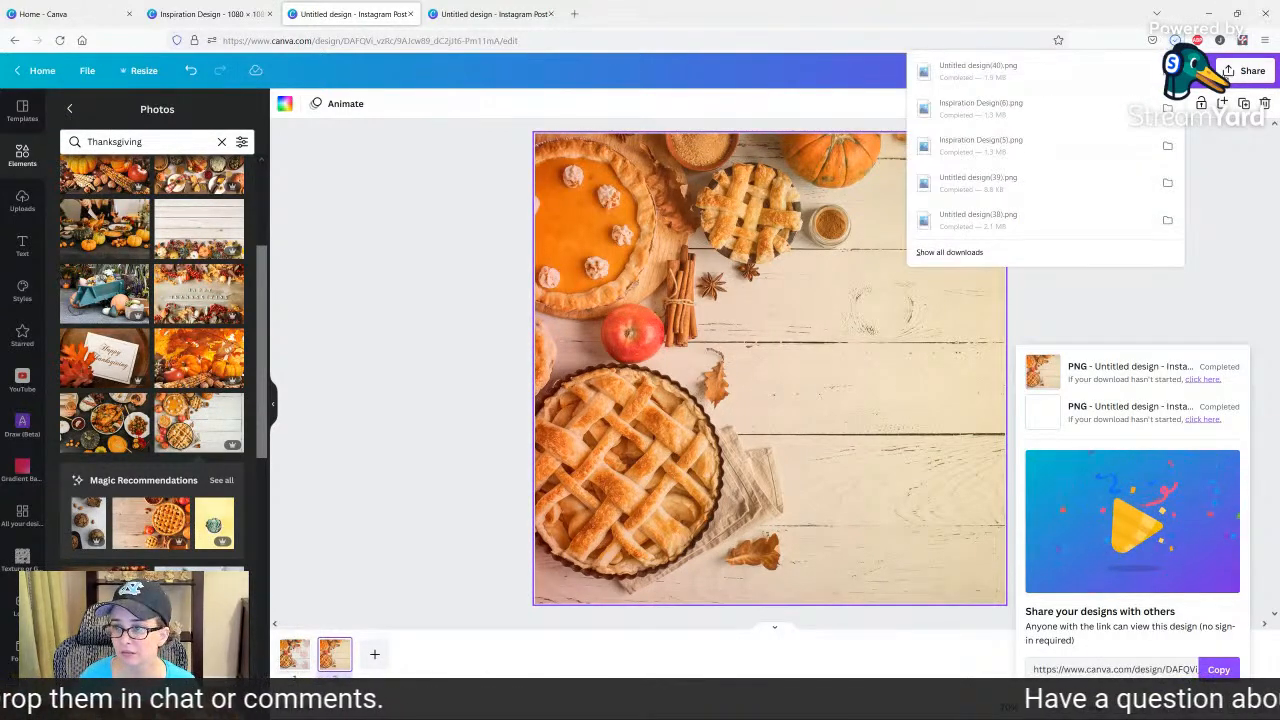
Download only page 1, the pie photo with the leaf overlay, as a PNG at size 1.
left_click(1248, 70)
left_click(1100, 371)
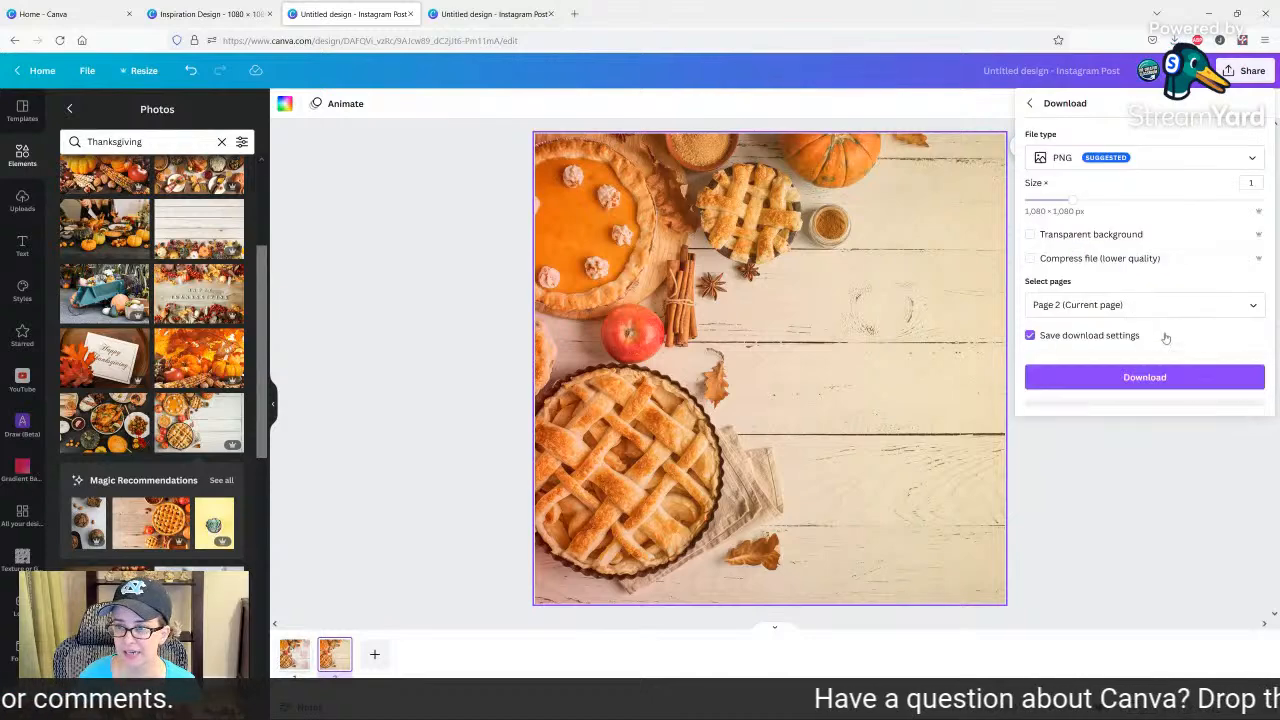
left_click(1120, 305)
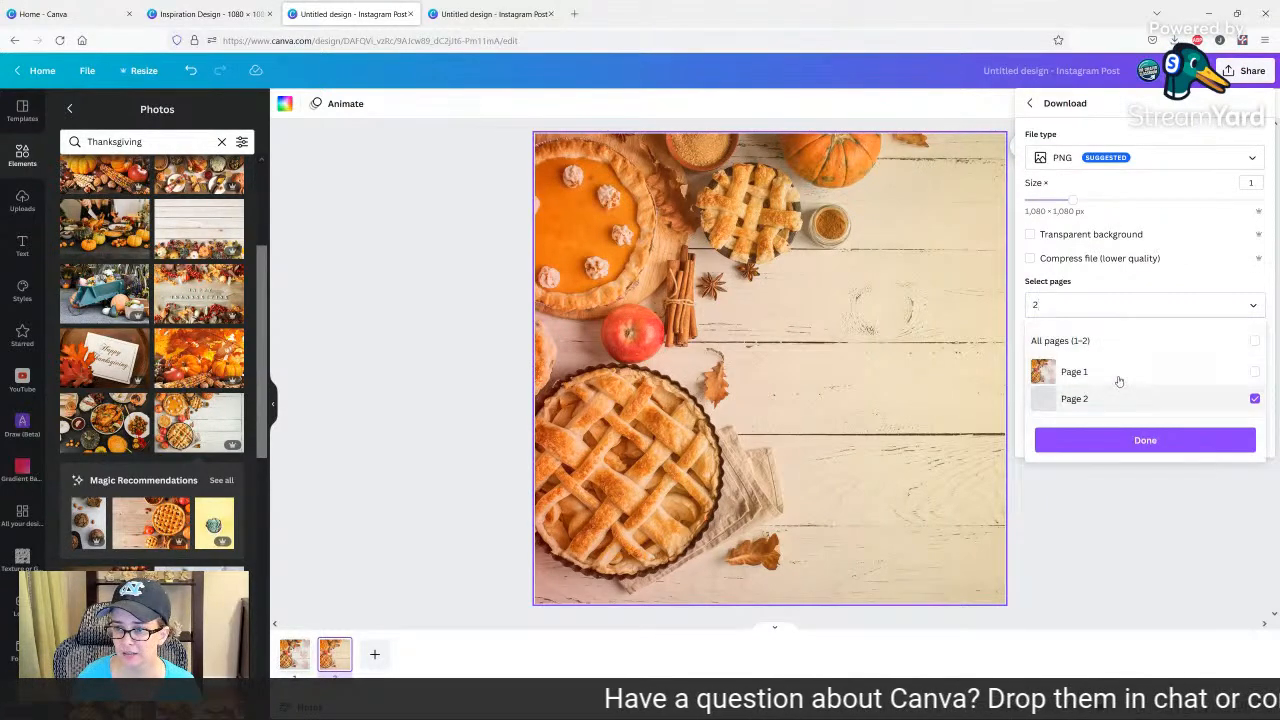
left_click(1120, 376)
left_click(1121, 402)
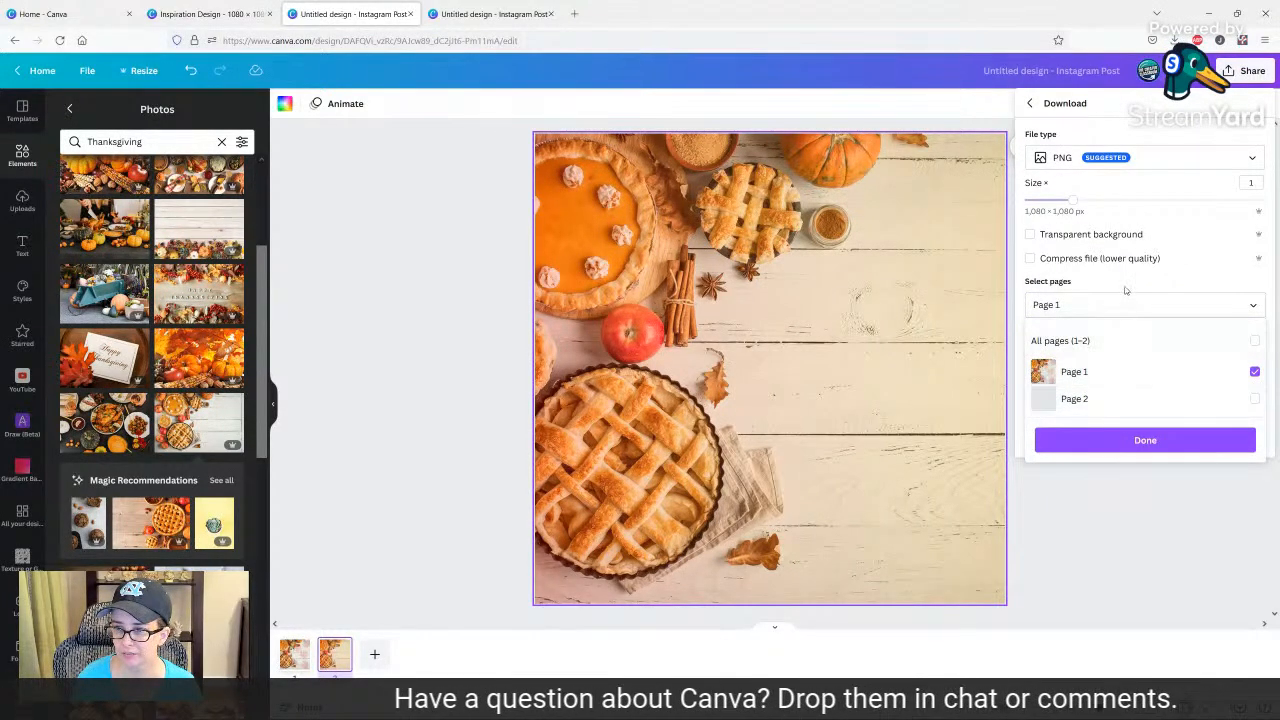
left_click(1128, 304)
left_click(1127, 380)
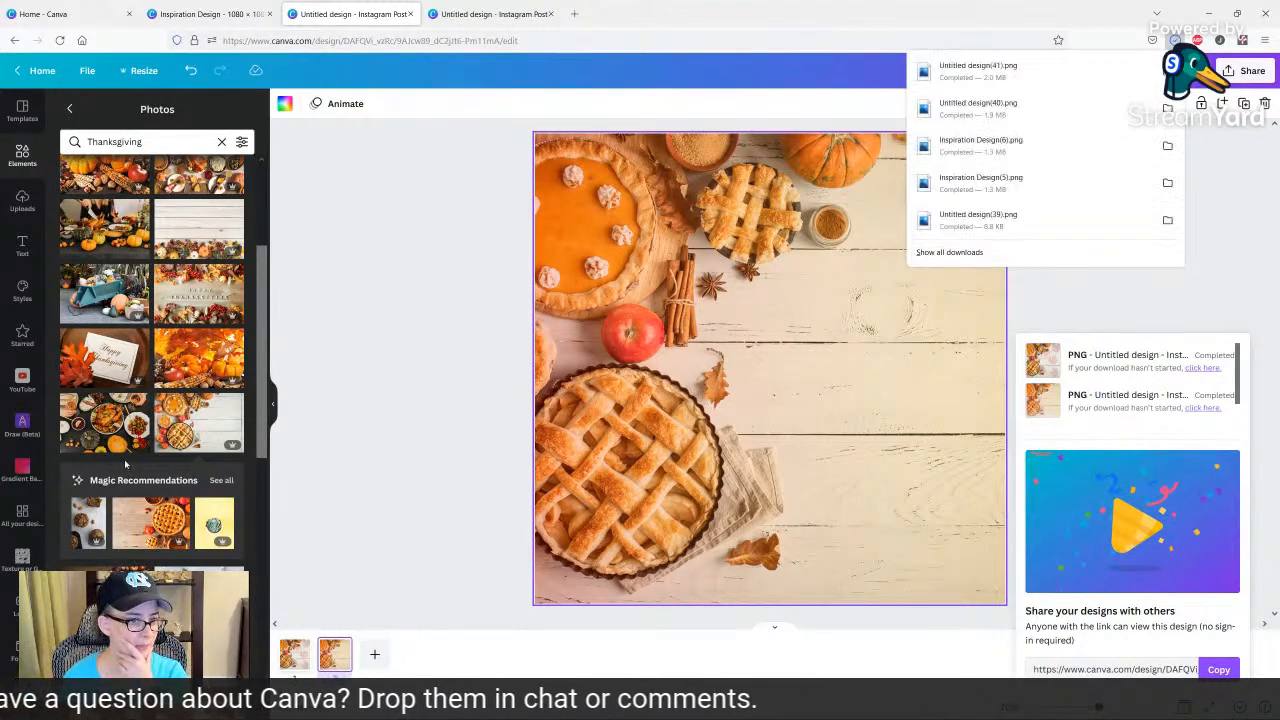
left_click(404, 320)
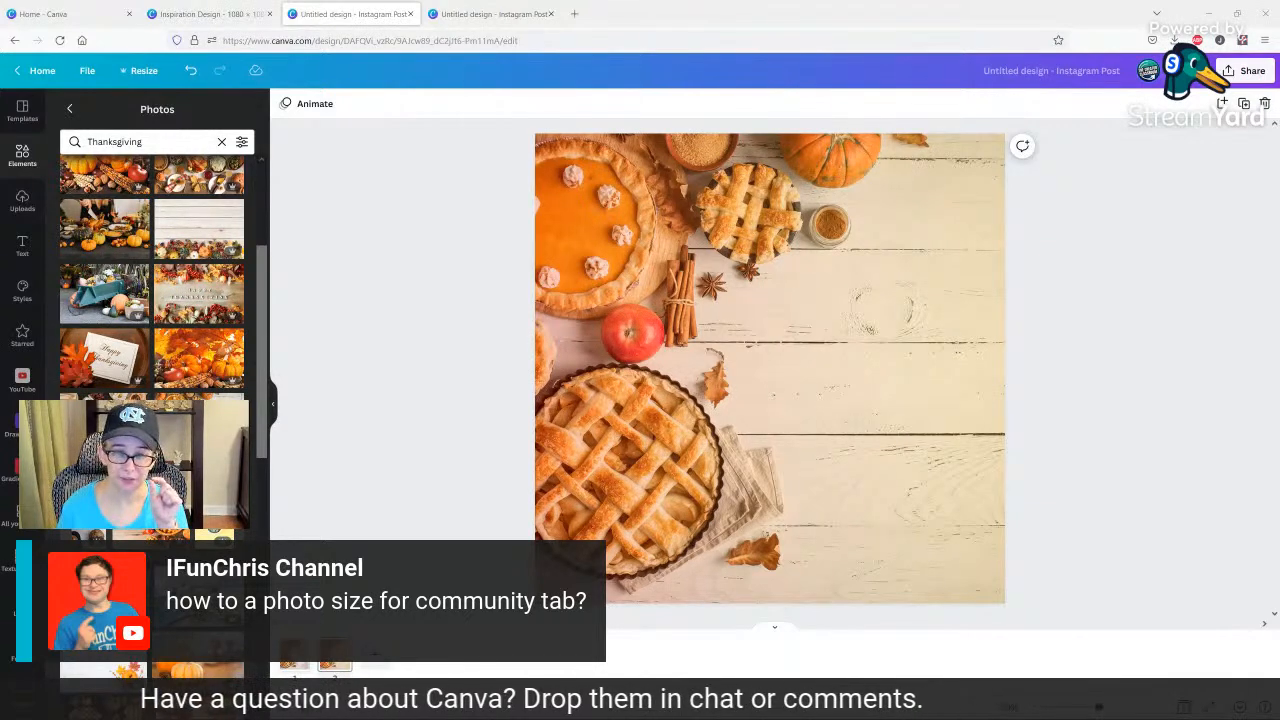
Switch to YouTube in place of the black-and-white paint texture design and open The Creator Classroom channel's Community page.
left_click(469, 16)
left_click(453, 40)
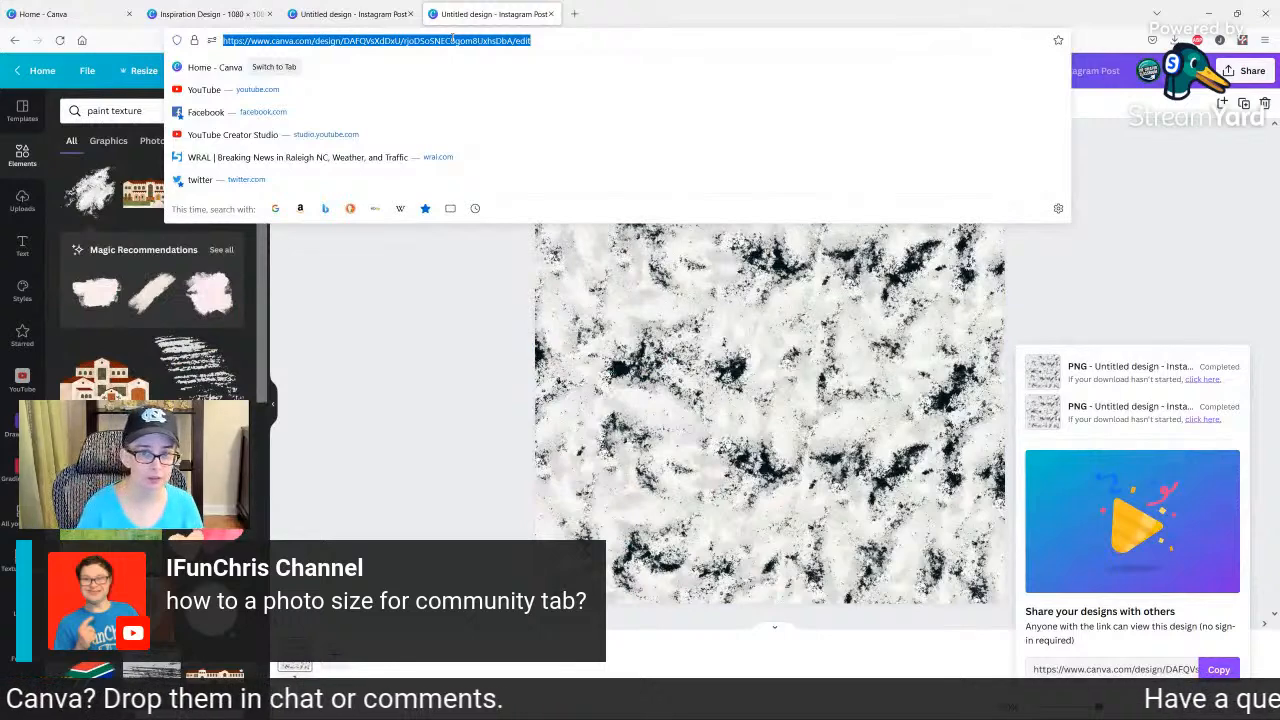
type("youtube.com/the")
key("Return")
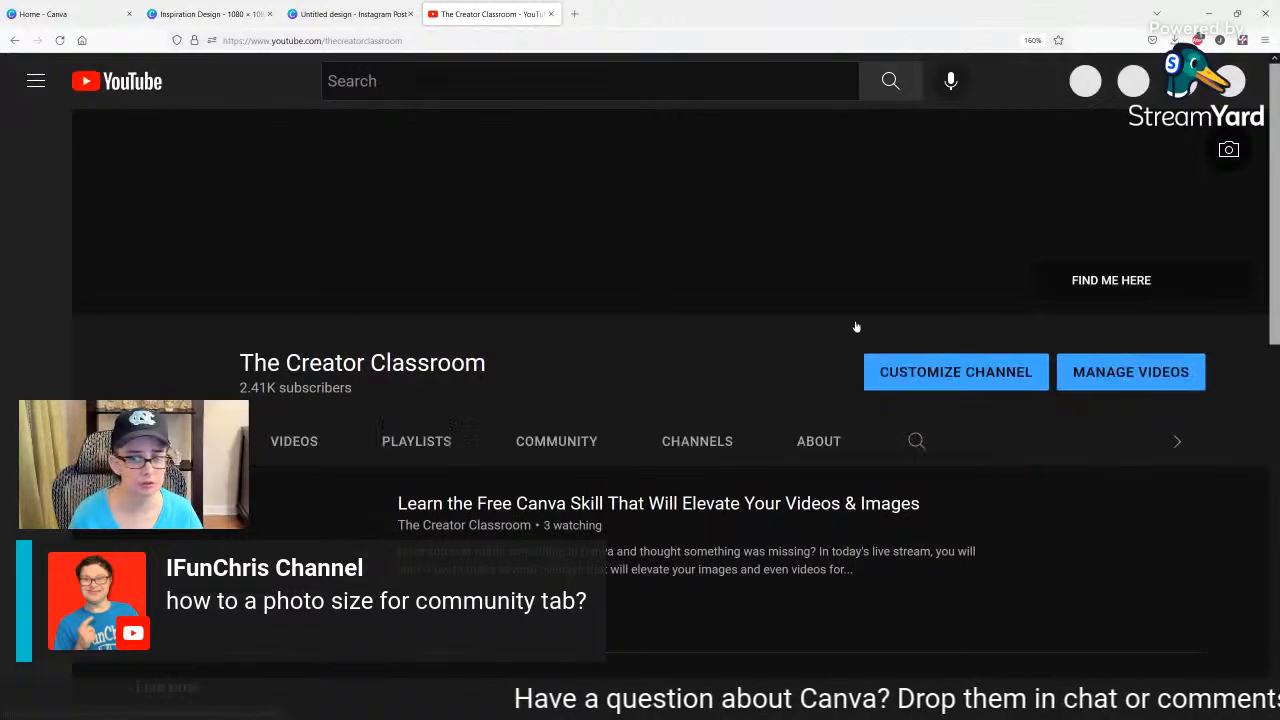
left_click(548, 441)
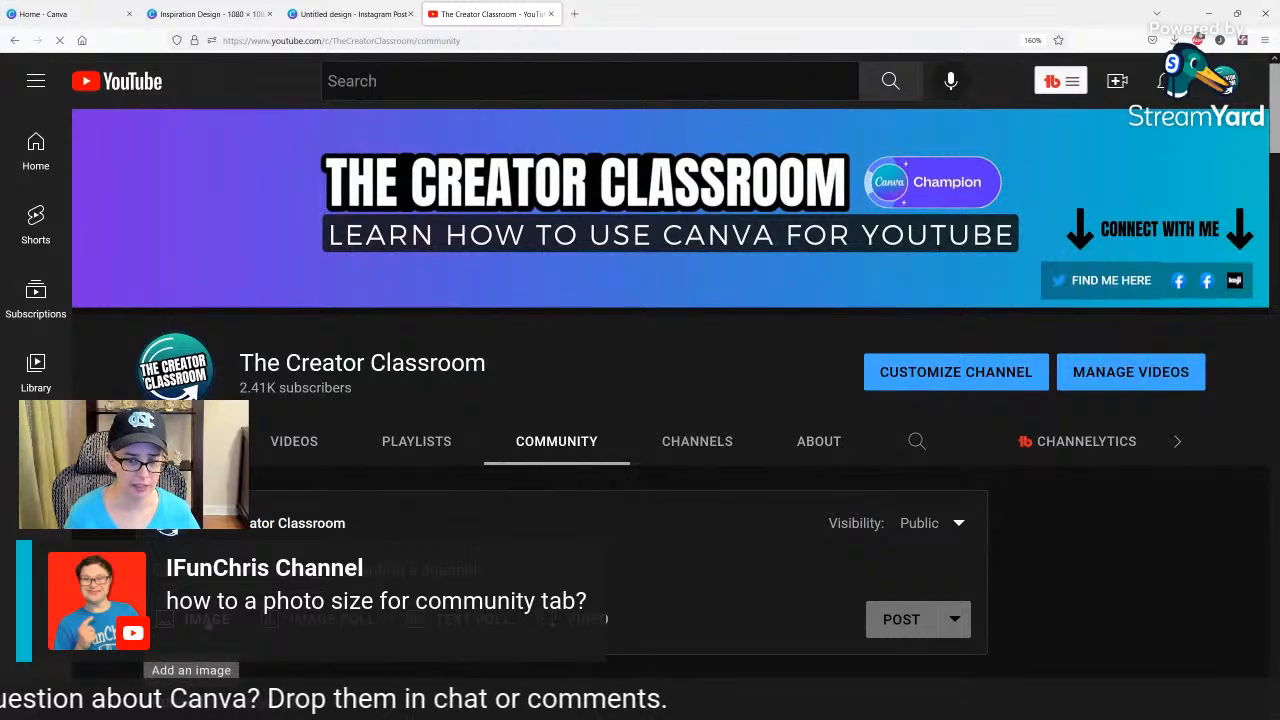
Start an image post on the Community page and examine the enlarged aspect ratio requirements for uploaded images.
left_click(191, 619)
scroll(461, 439, "down", 3)
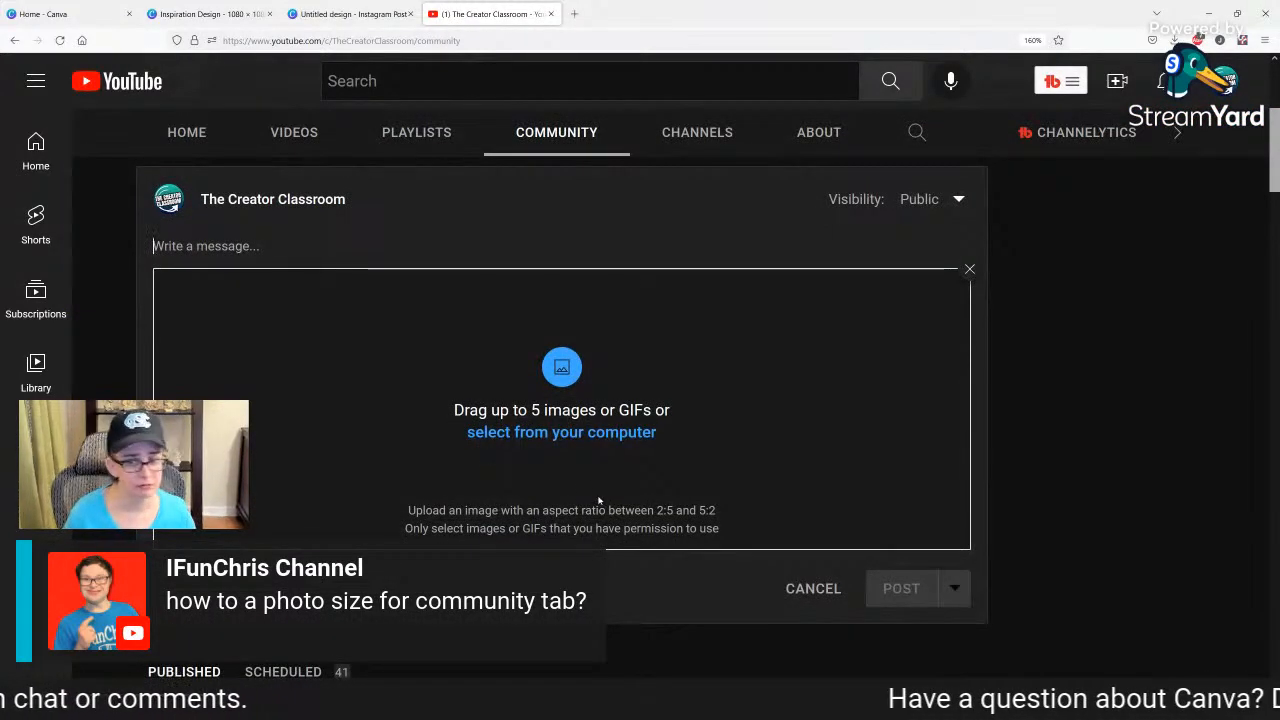
scroll(594, 499, "up", 3)
scroll(594, 499, "up", 2)
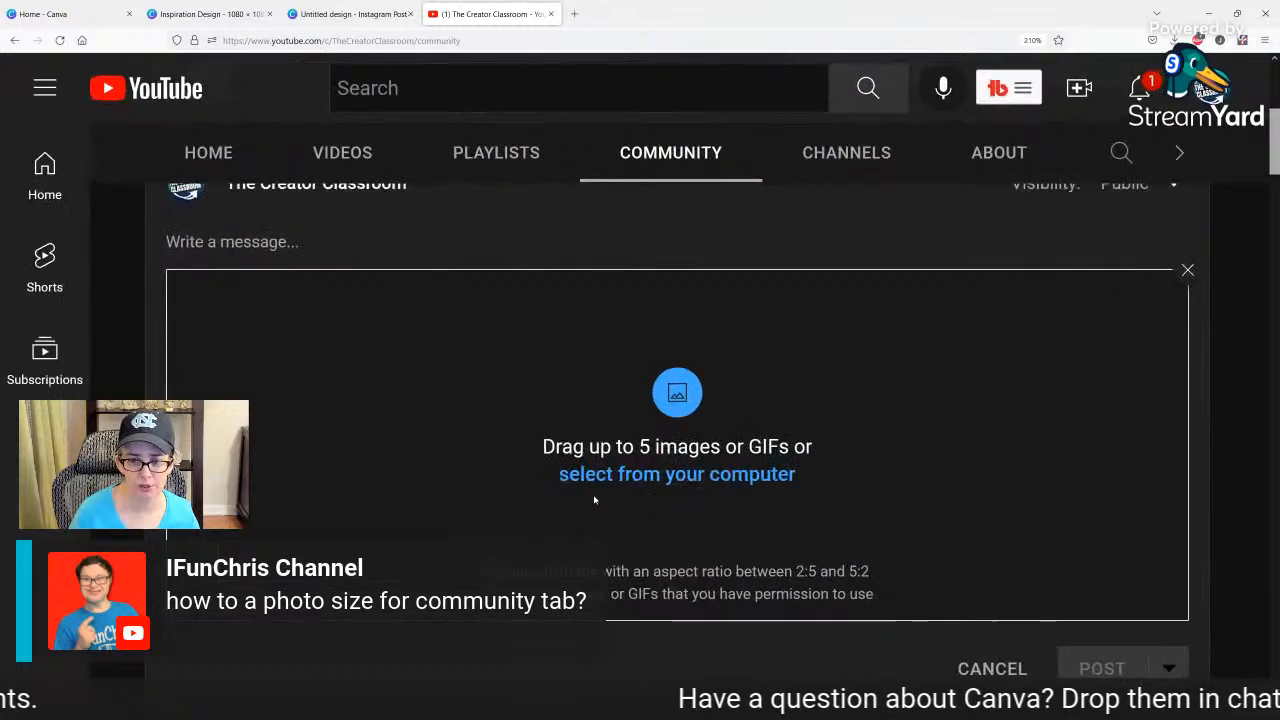
scroll(632, 550, "down", 2)
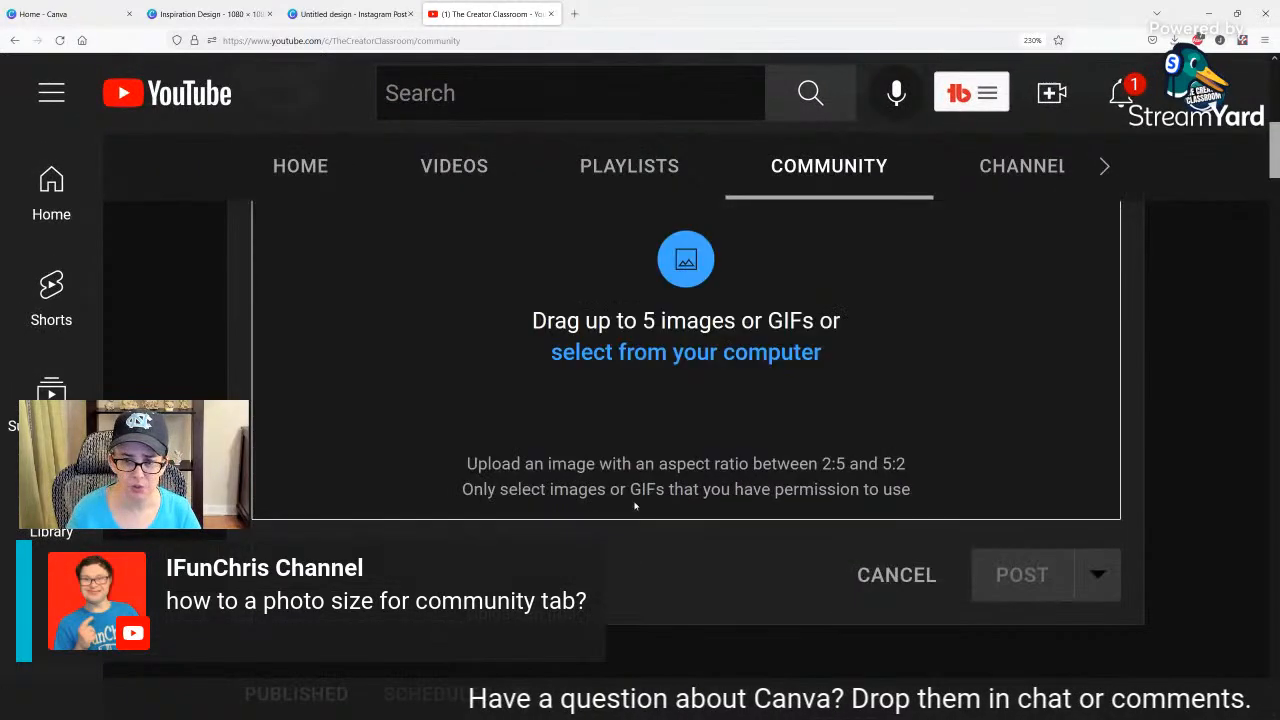
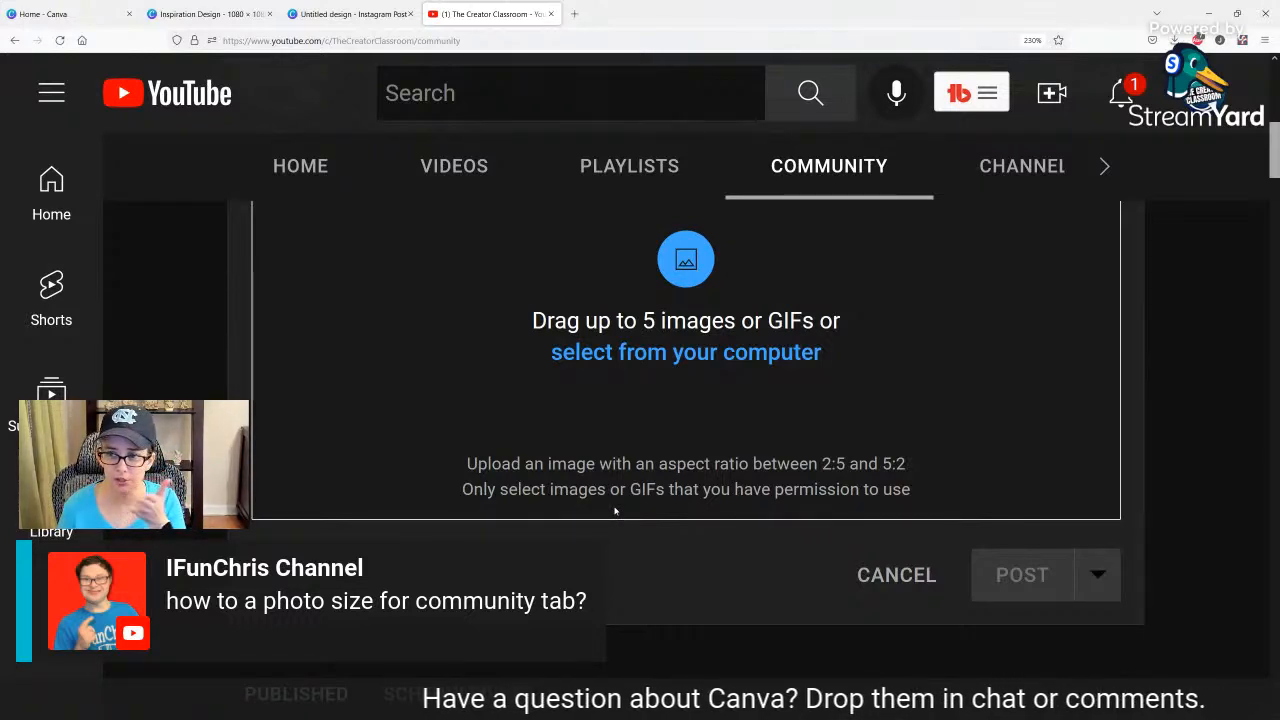
Examine the square candy keyword image among the published community posts, with the page magnification brought back down.
scroll(612, 455, "down", 10)
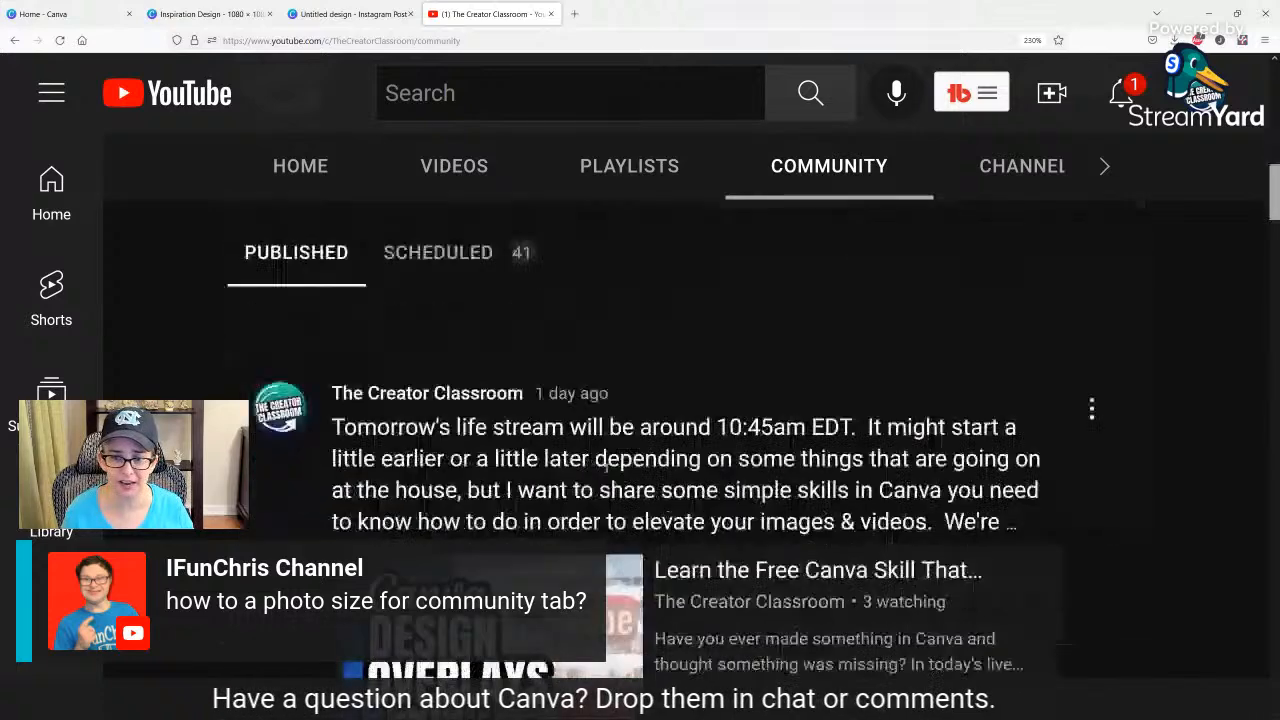
scroll(607, 470, "down", 3)
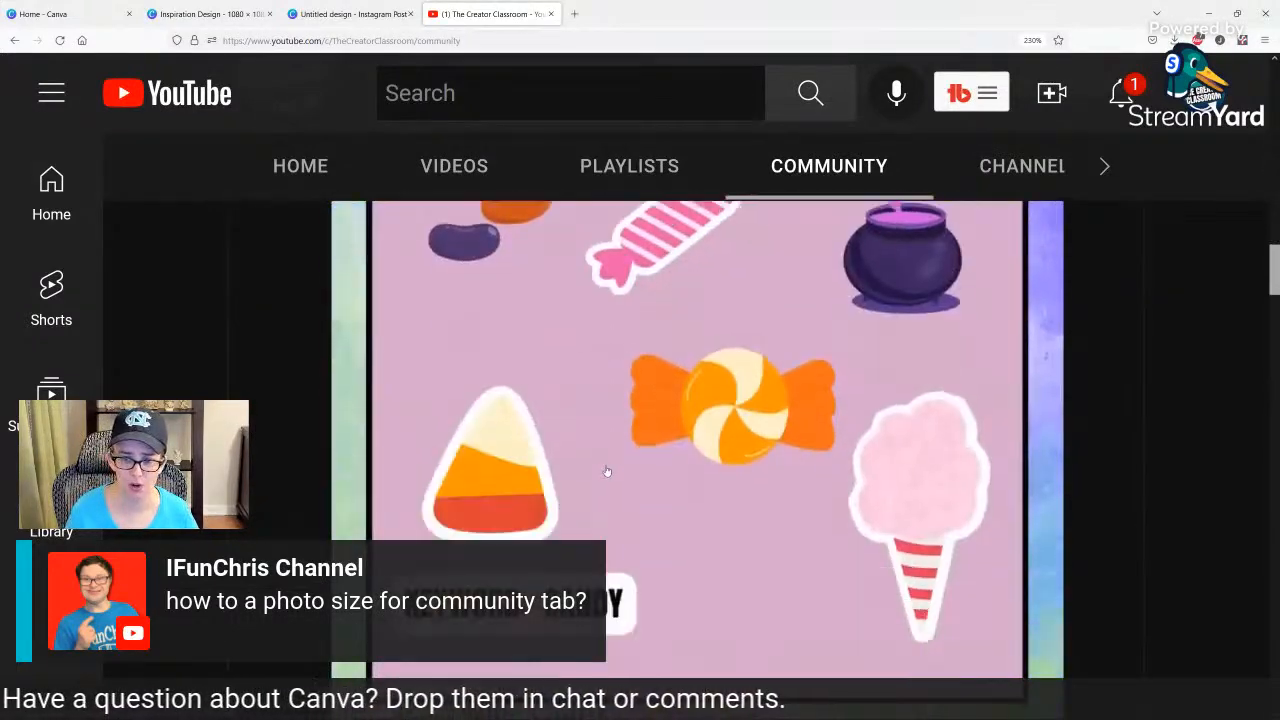
scroll(884, 604, "up", 1)
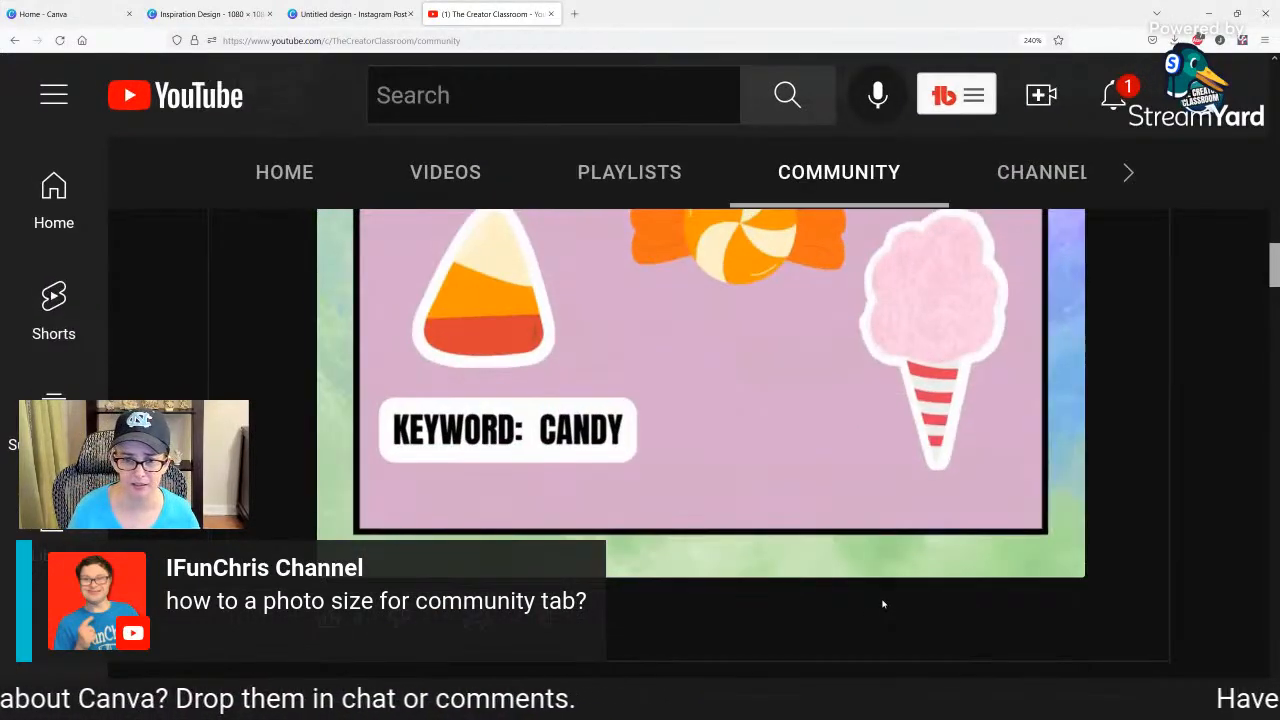
scroll(884, 604, "up", 1)
scroll(884, 604, "down", 1)
scroll(883, 604, "down", 3)
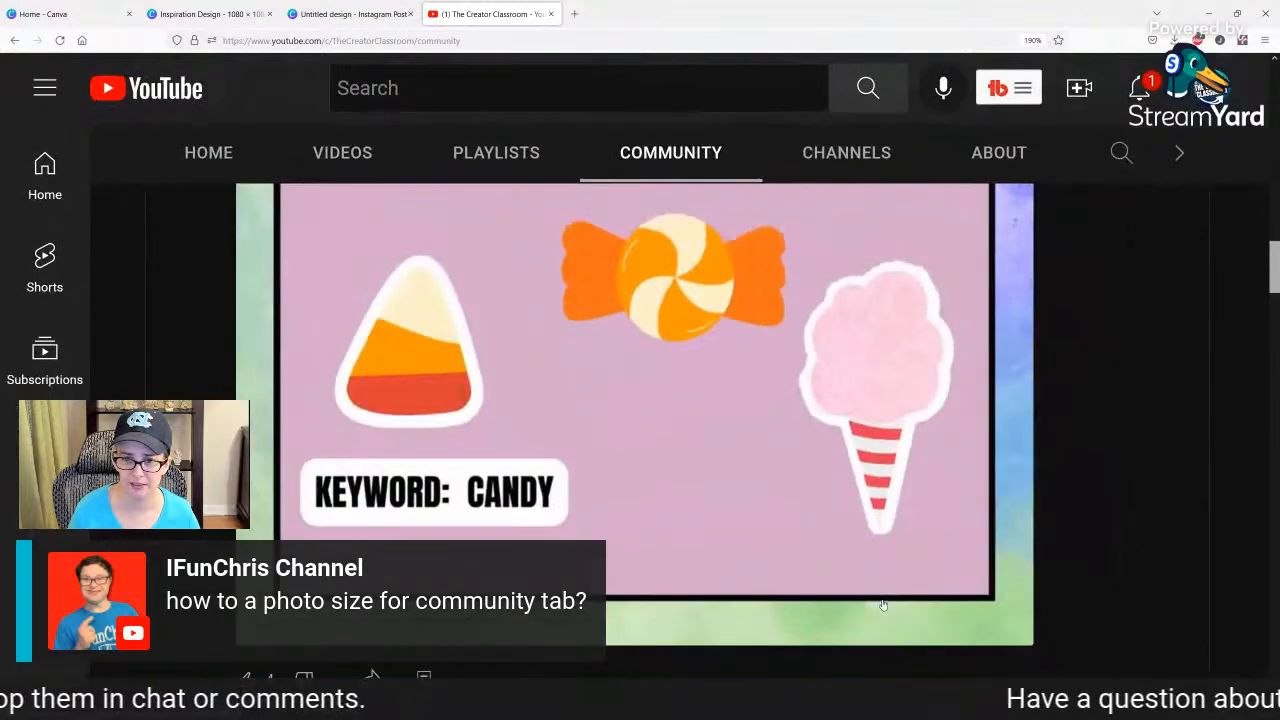
scroll(883, 596, "down", 1)
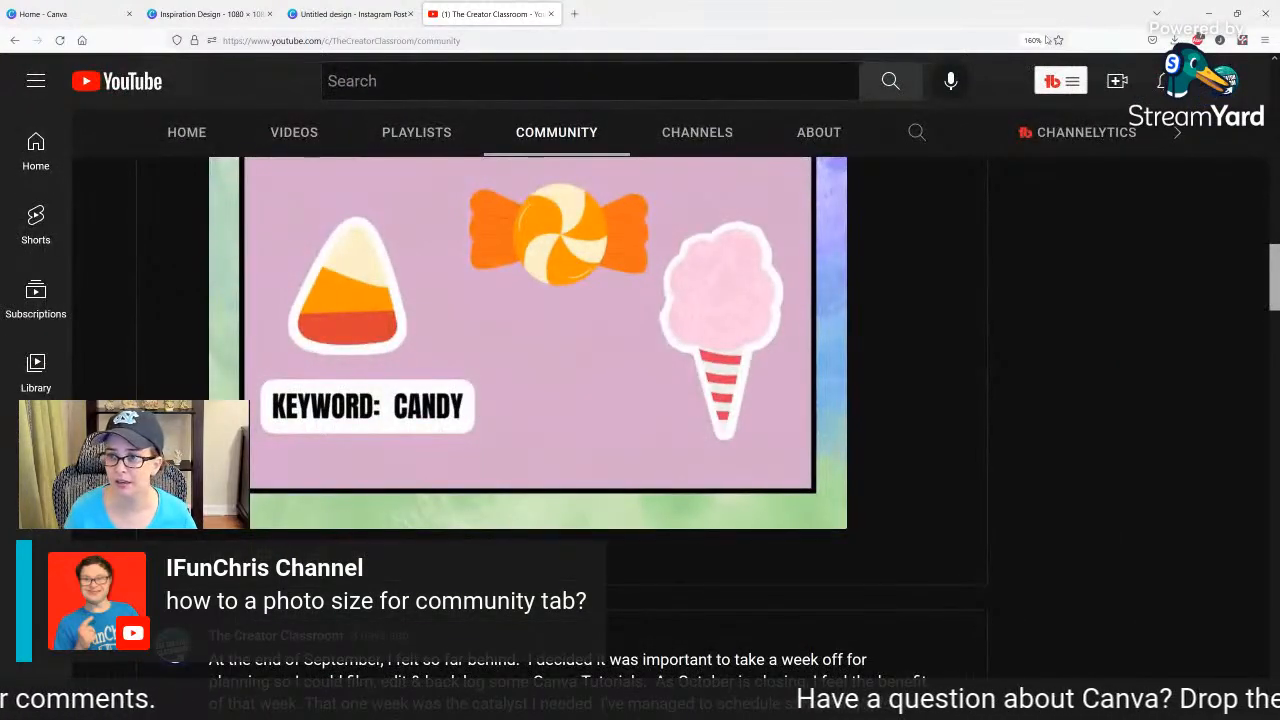
scroll(883, 596, "down", 4)
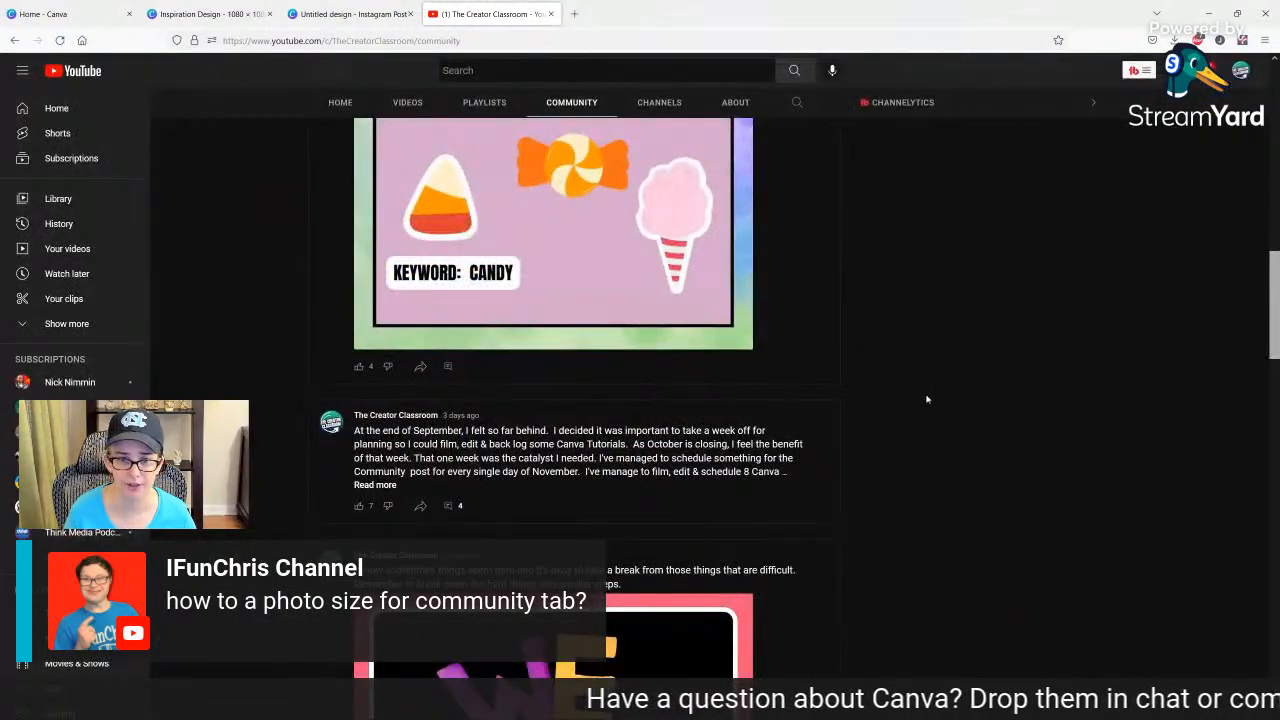
scroll(954, 432, "up", 5)
scroll(954, 432, "down", 1)
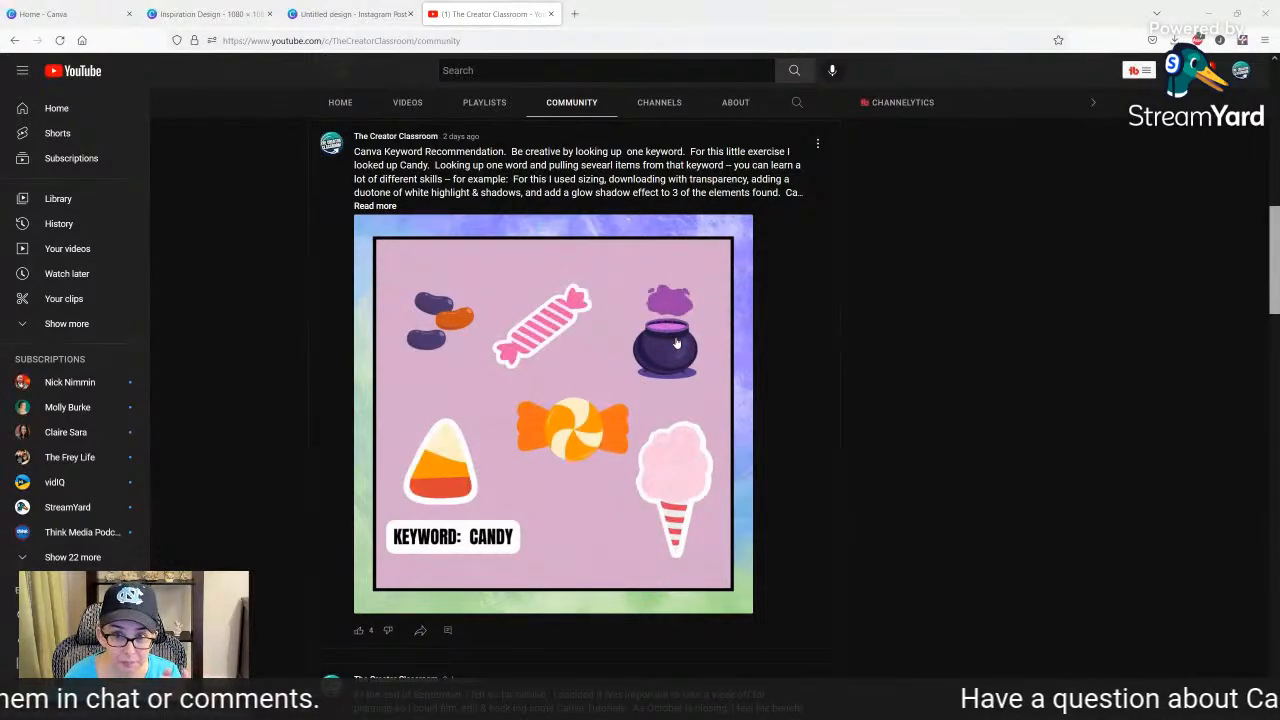
Examine the older community posts with square images and picture polls, returning to the unfinished image post.
scroll(550, 551, "down", 3)
scroll(550, 551, "down", 6)
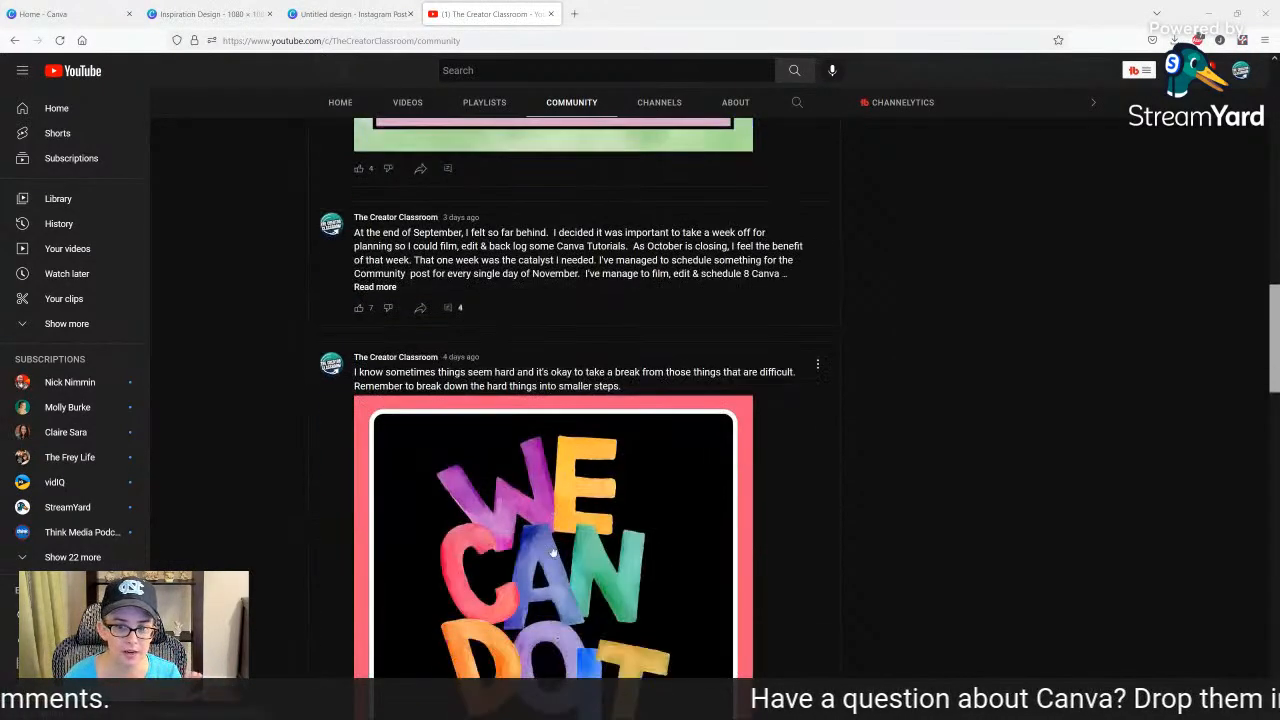
scroll(560, 550, "down", 10)
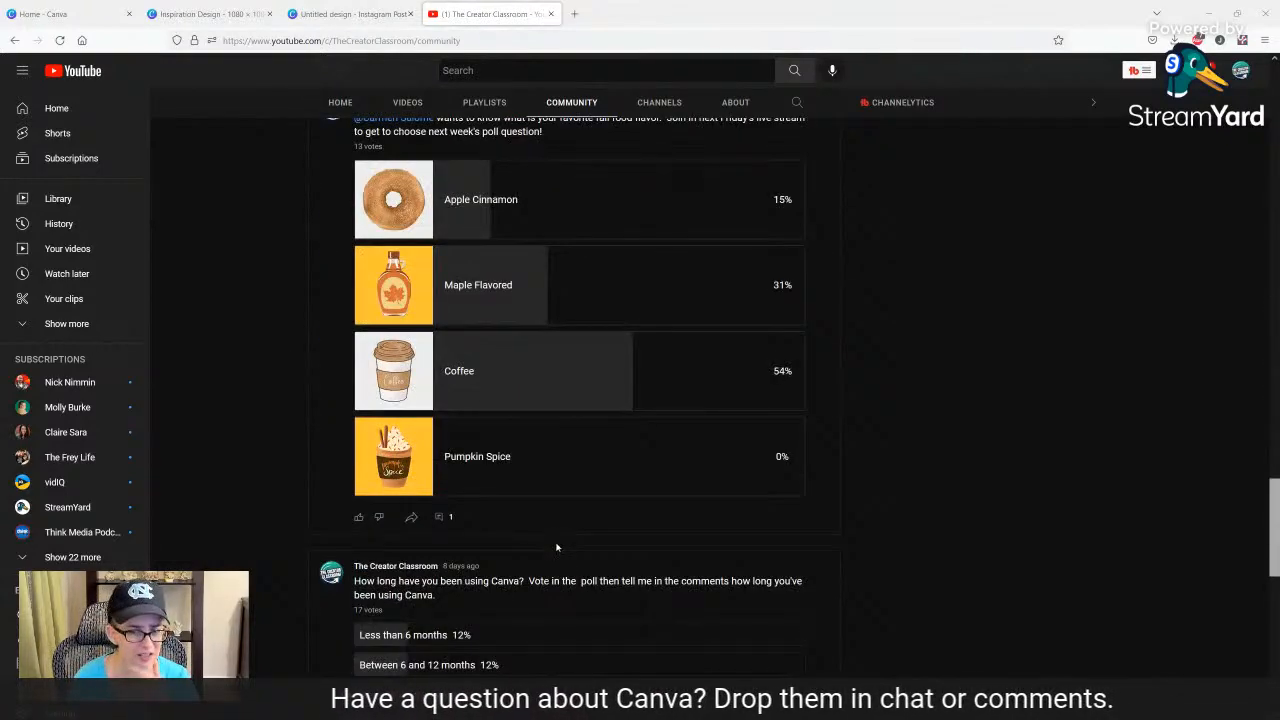
scroll(557, 547, "down", 2)
scroll(557, 547, "up", 2)
scroll(531, 470, "up", 2)
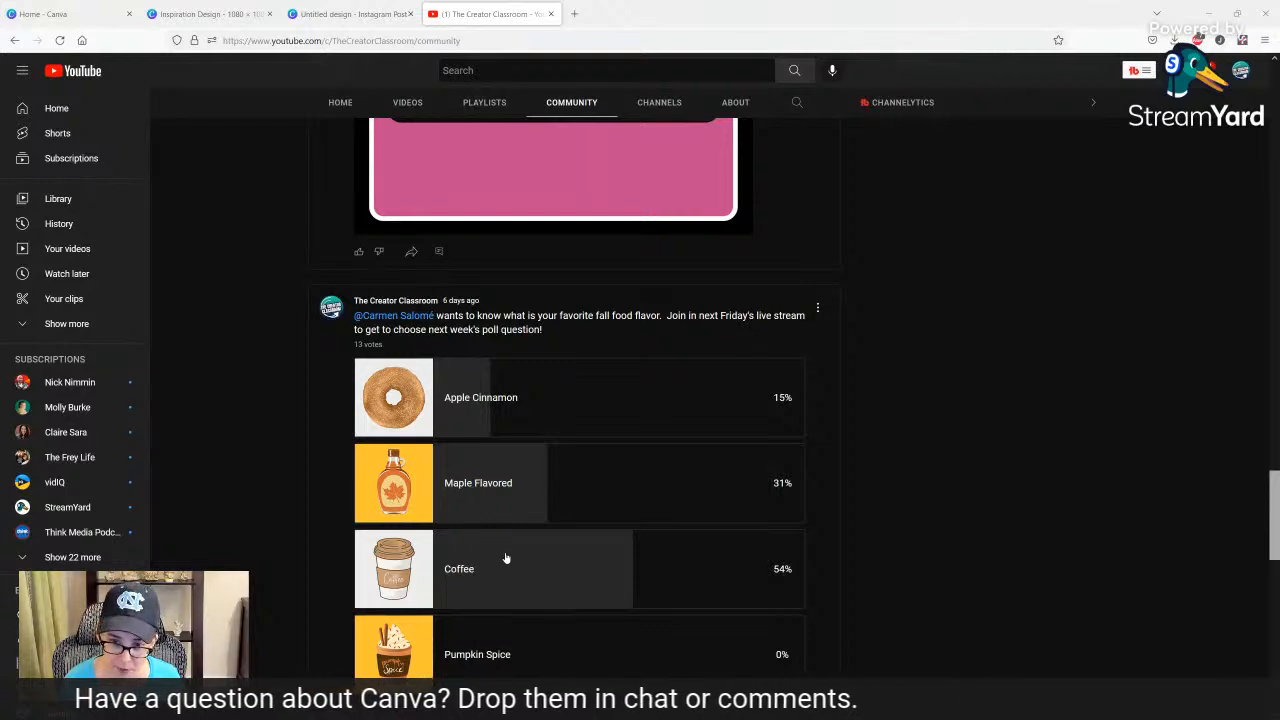
scroll(506, 558, "down", 1)
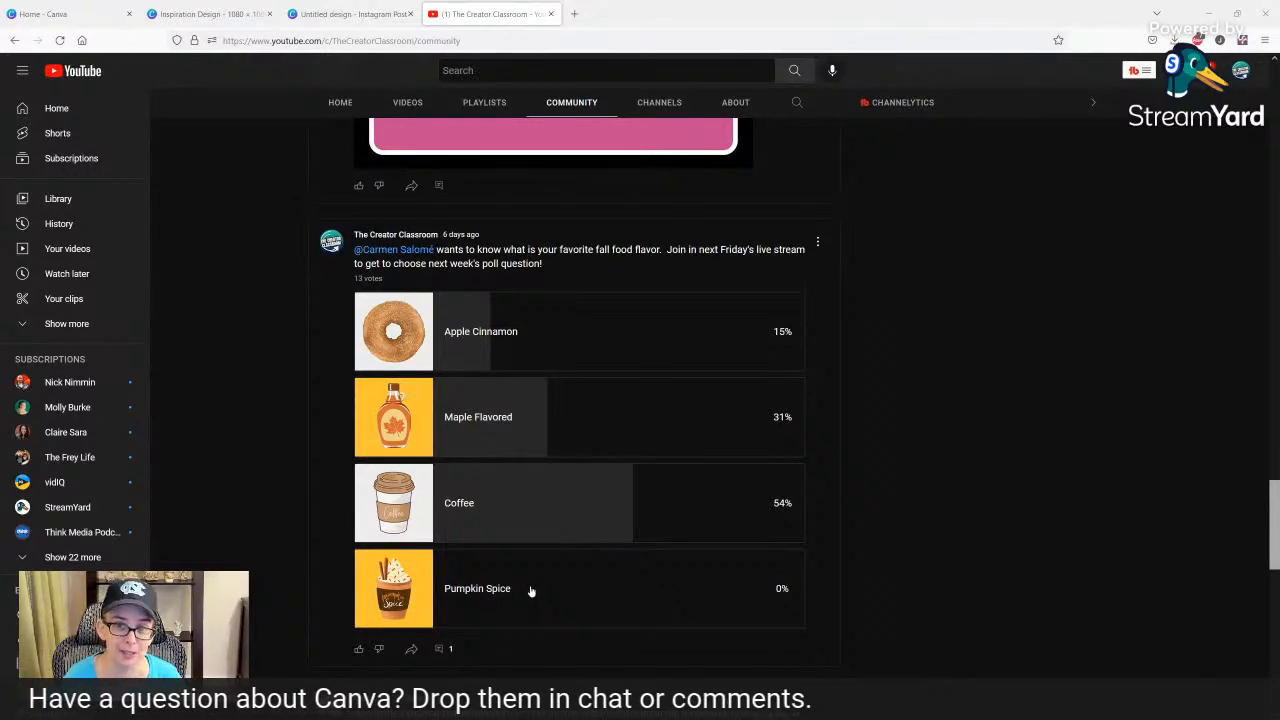
scroll(530, 598, "down", 2)
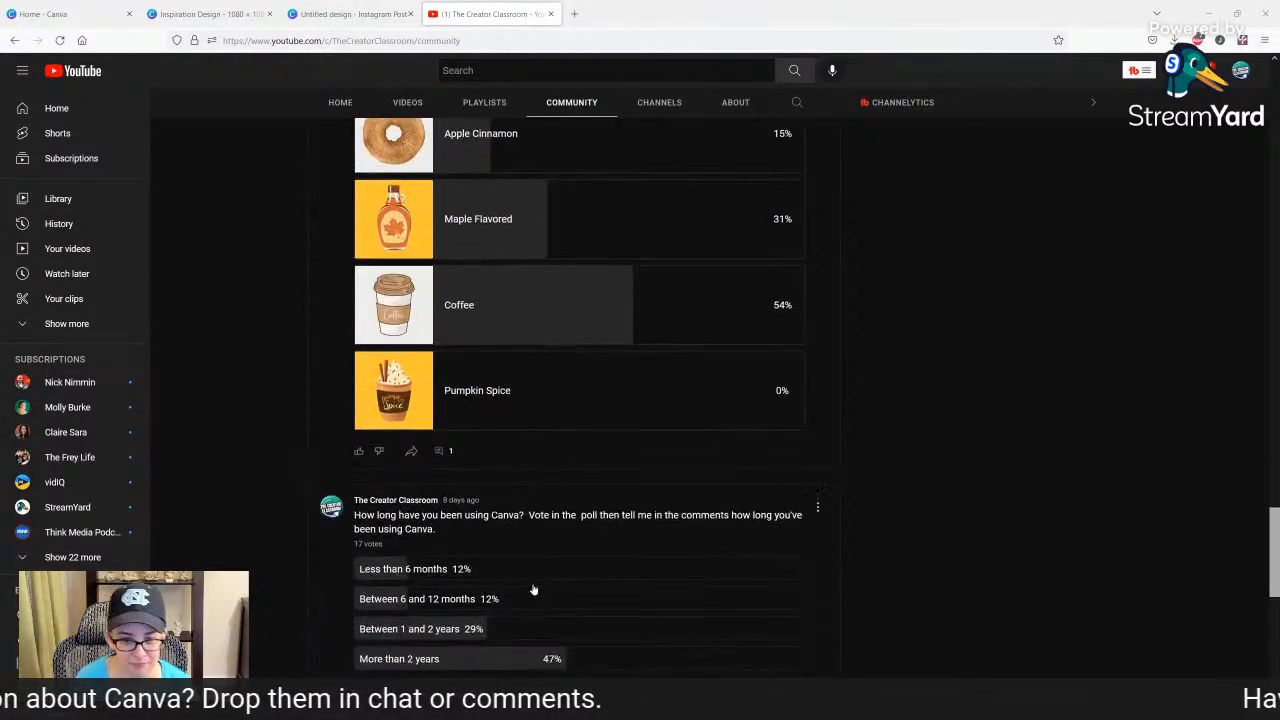
scroll(532, 592, "down", 9)
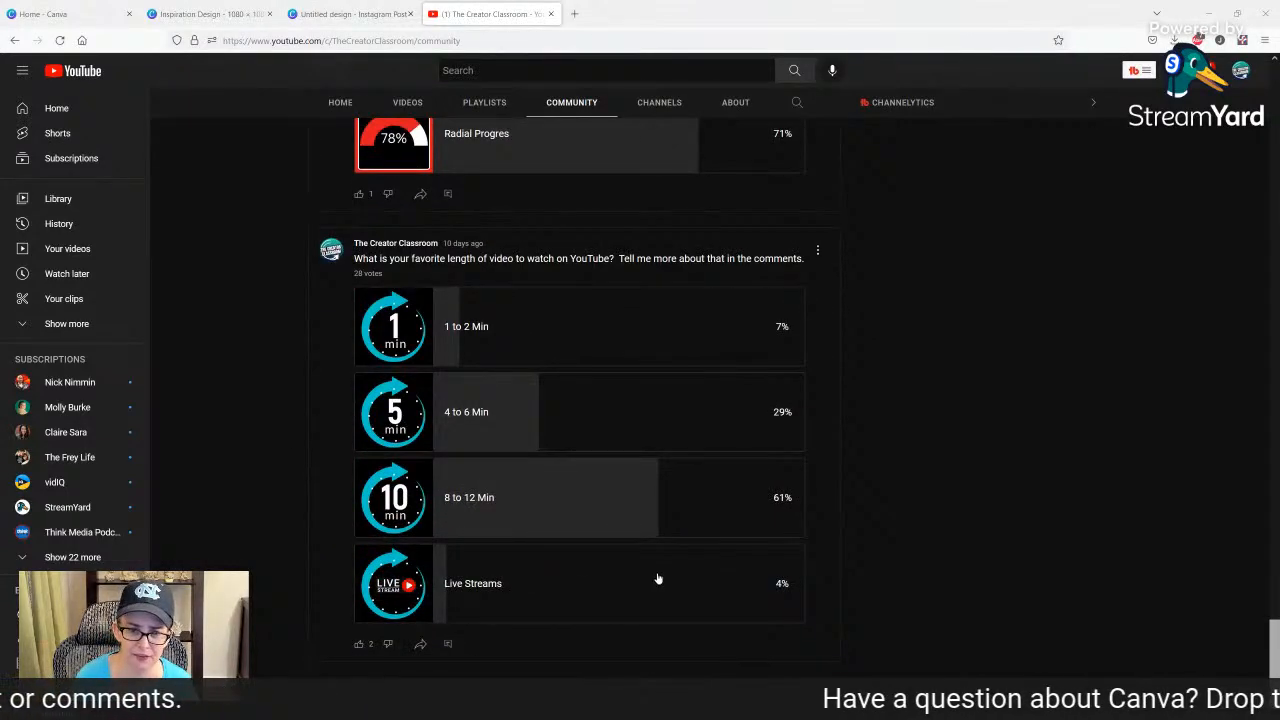
scroll(656, 584, "down", 3)
scroll(655, 587, "up", 15)
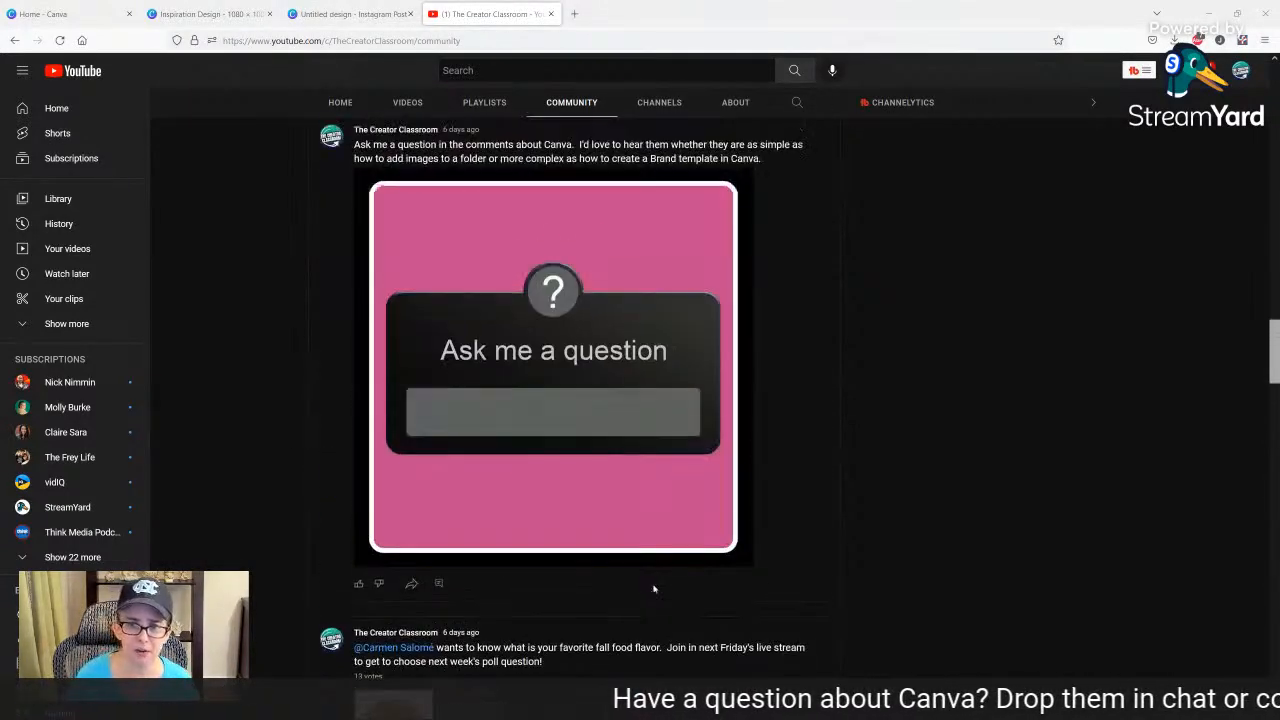
scroll(654, 588, "up", 20)
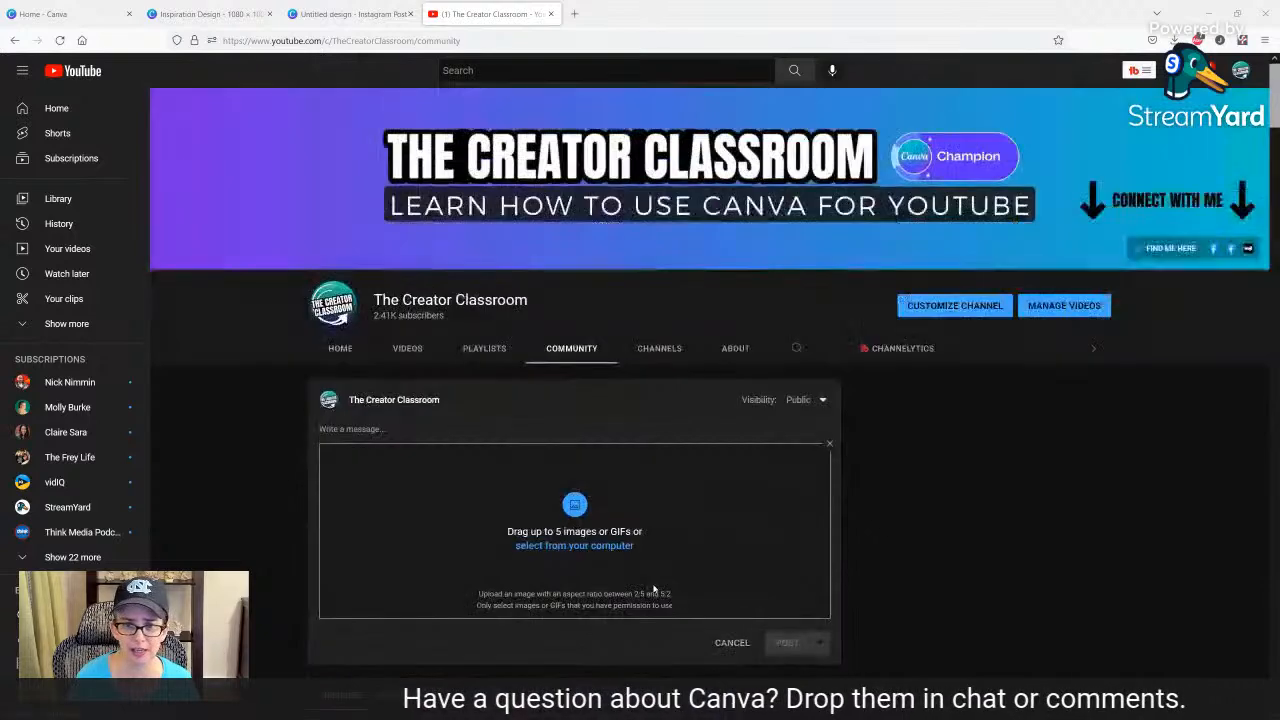
Add the "Canva Thumbnail Word Trick" image, the TCC Thumbnails October 2022 PNG numbered (8), from Downloads to the post.
left_click(564, 547)
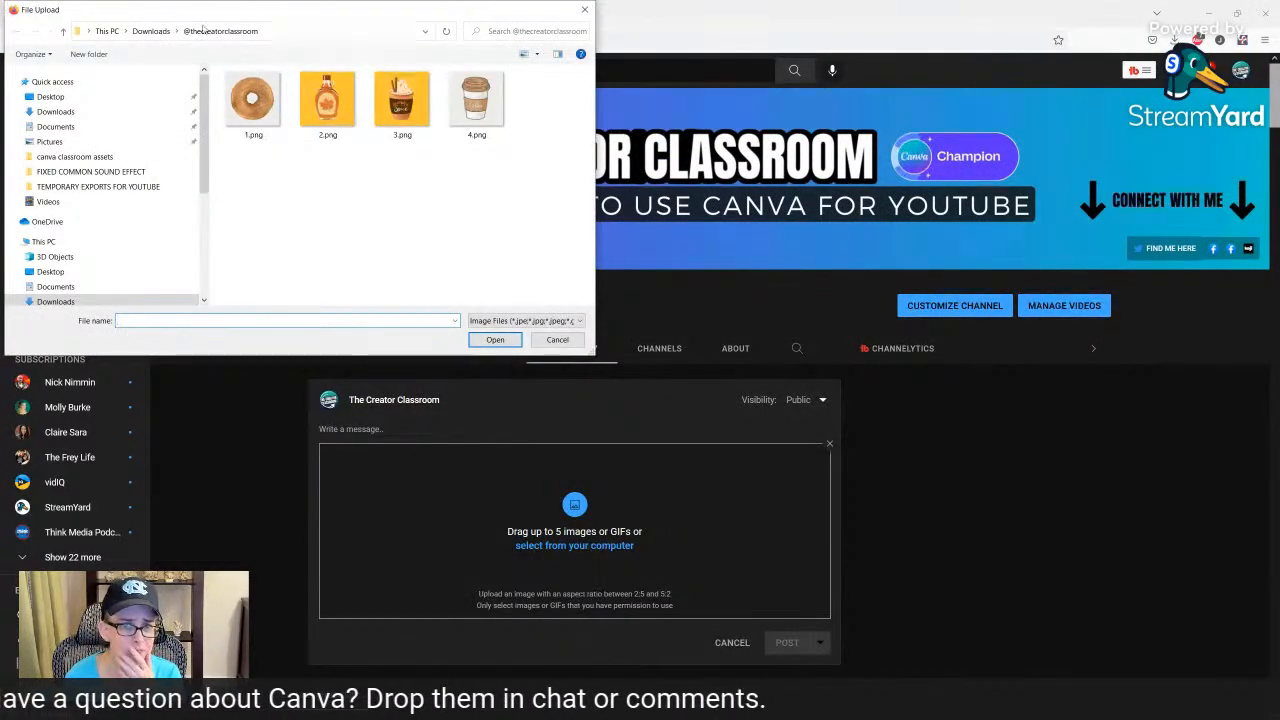
left_click(151, 31)
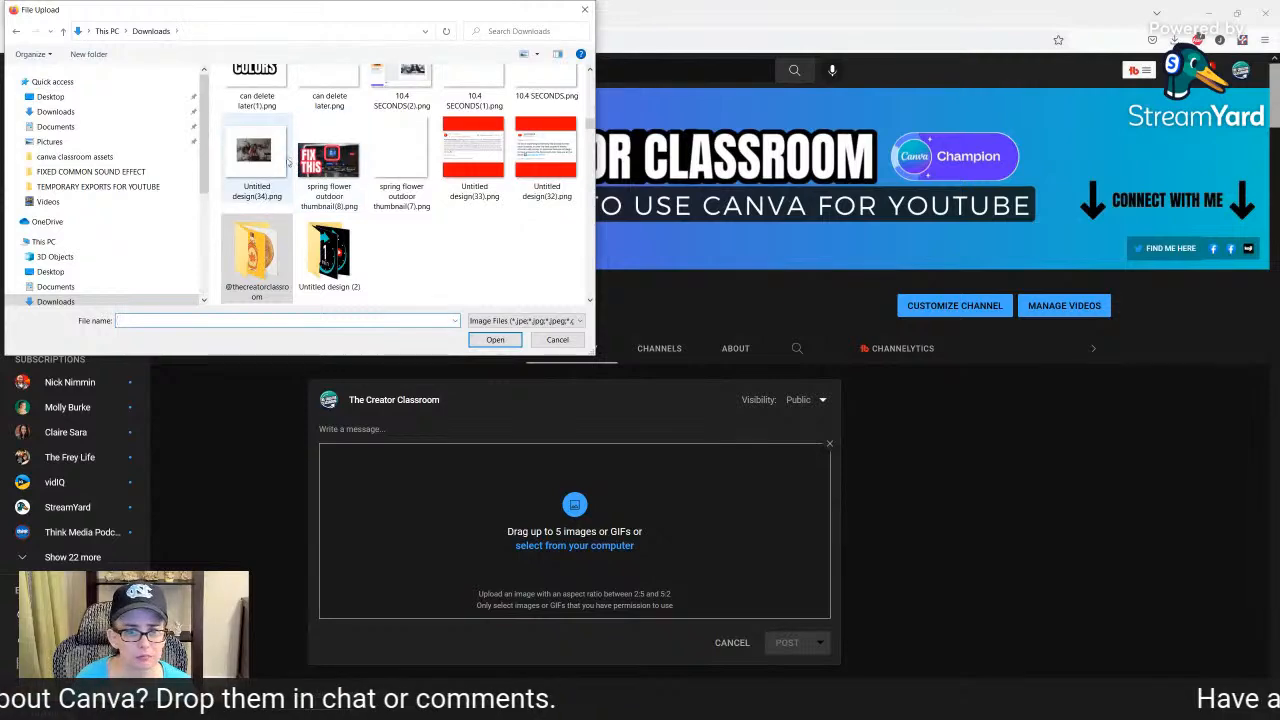
scroll(330, 175, "up", 10)
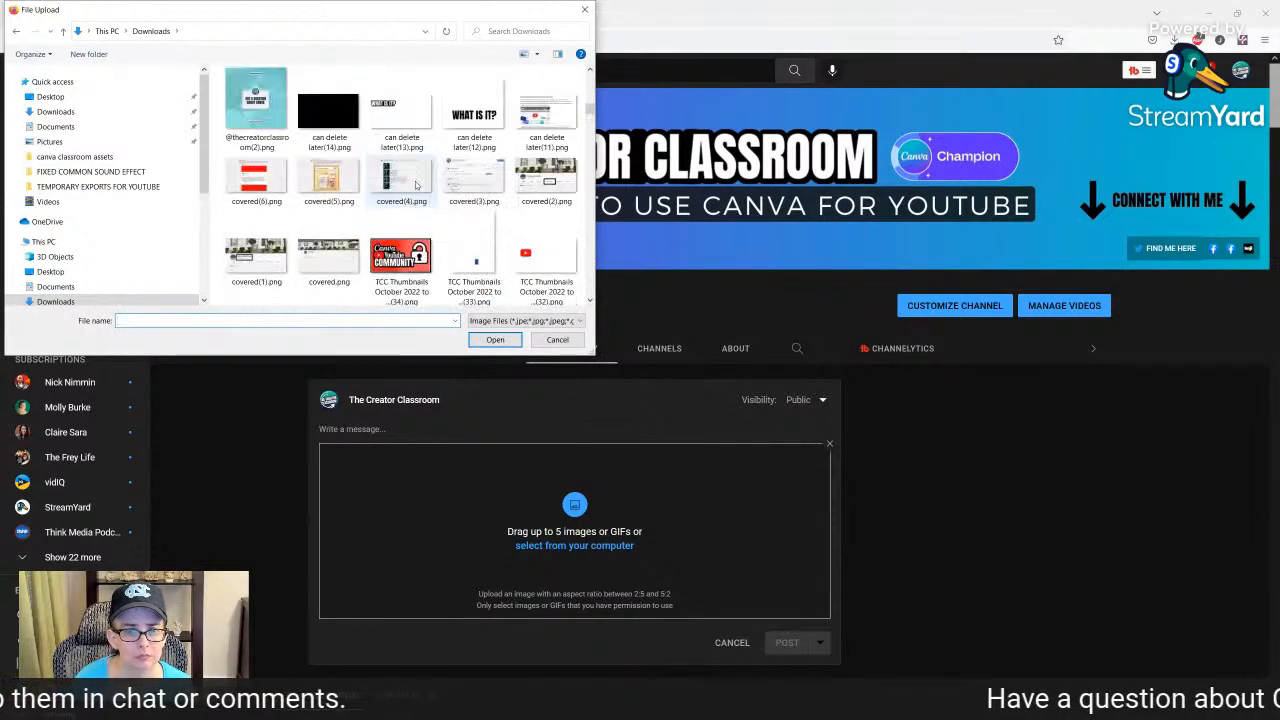
scroll(416, 184, "up", 10)
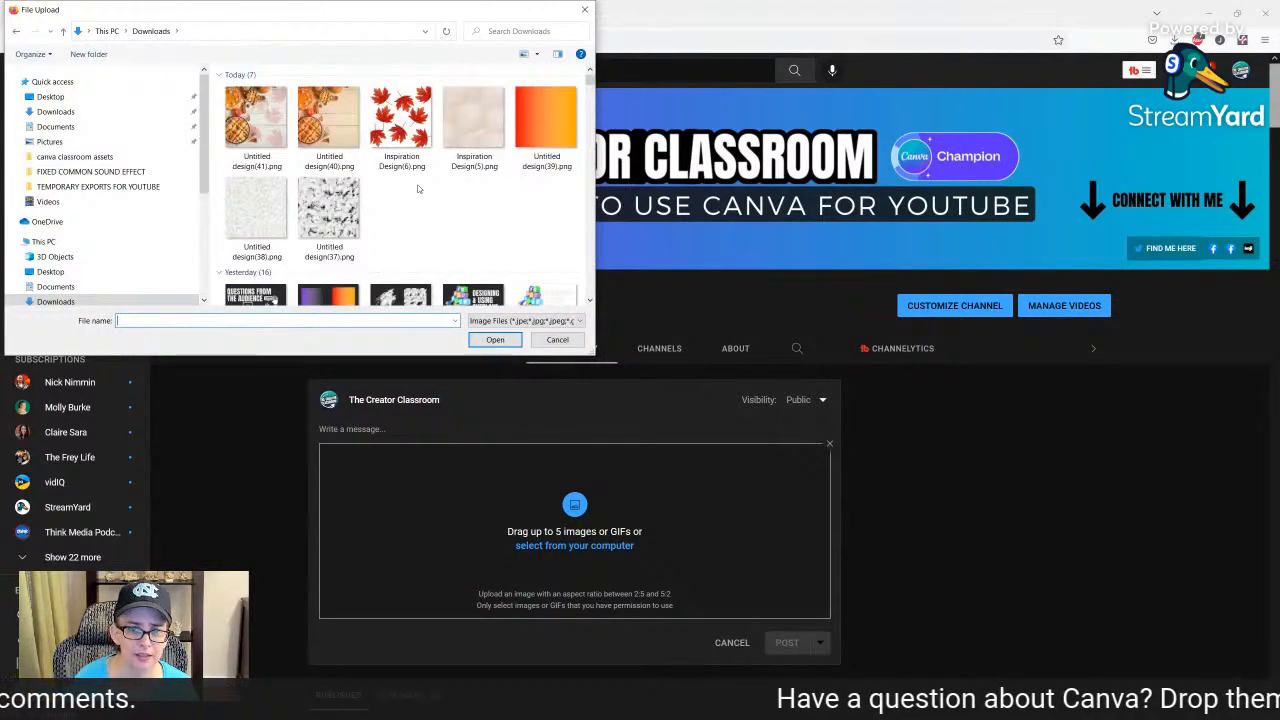
scroll(418, 189, "down", 3)
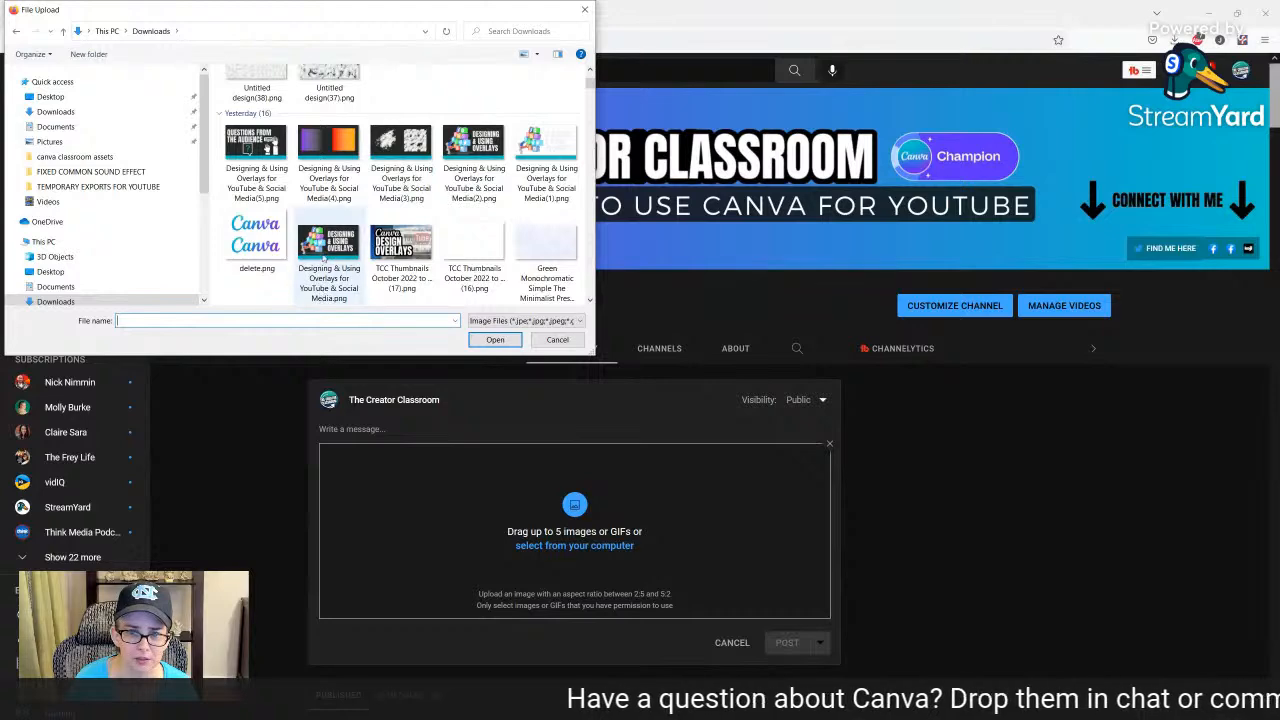
scroll(343, 252, "down", 10)
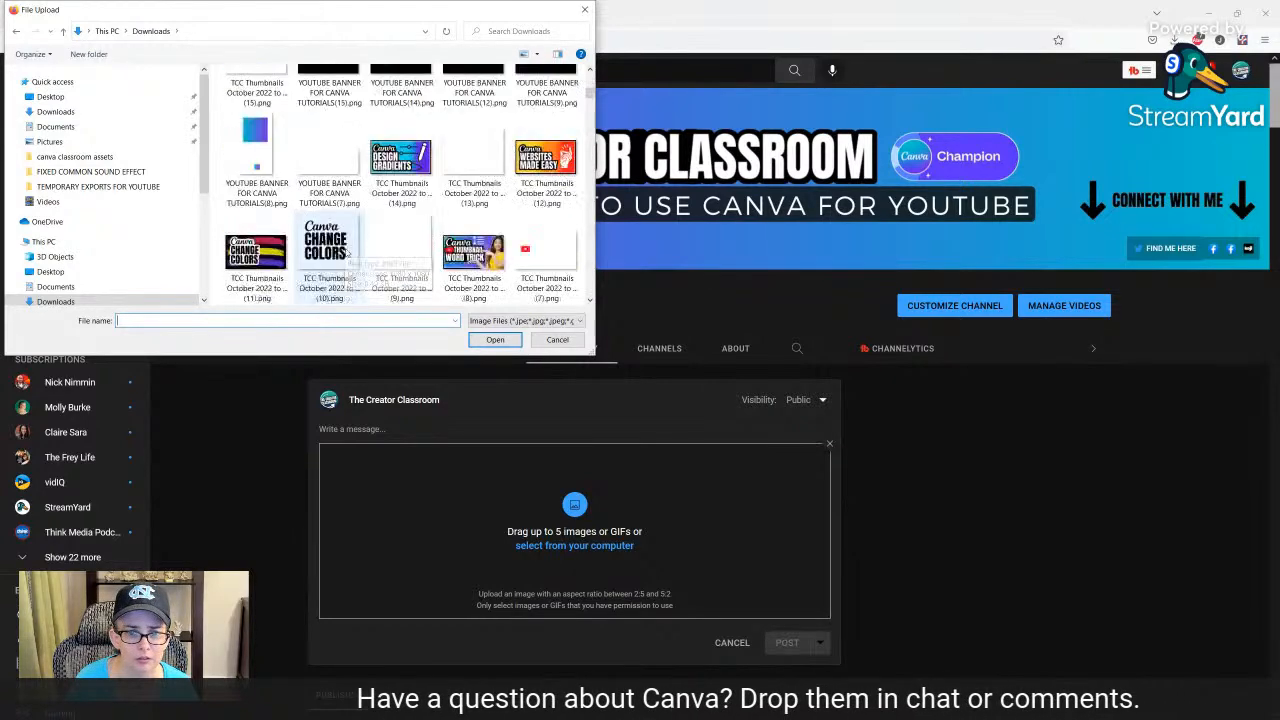
scroll(420, 200, "down", 2)
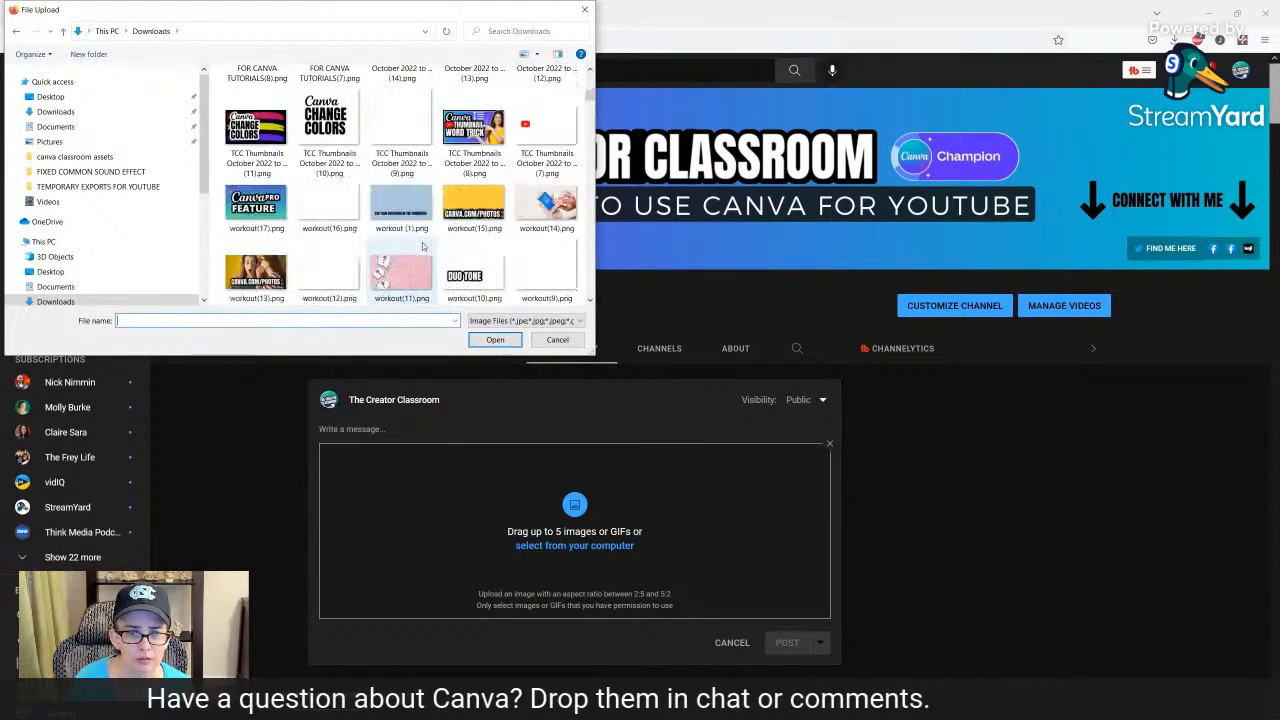
double_click(468, 146)
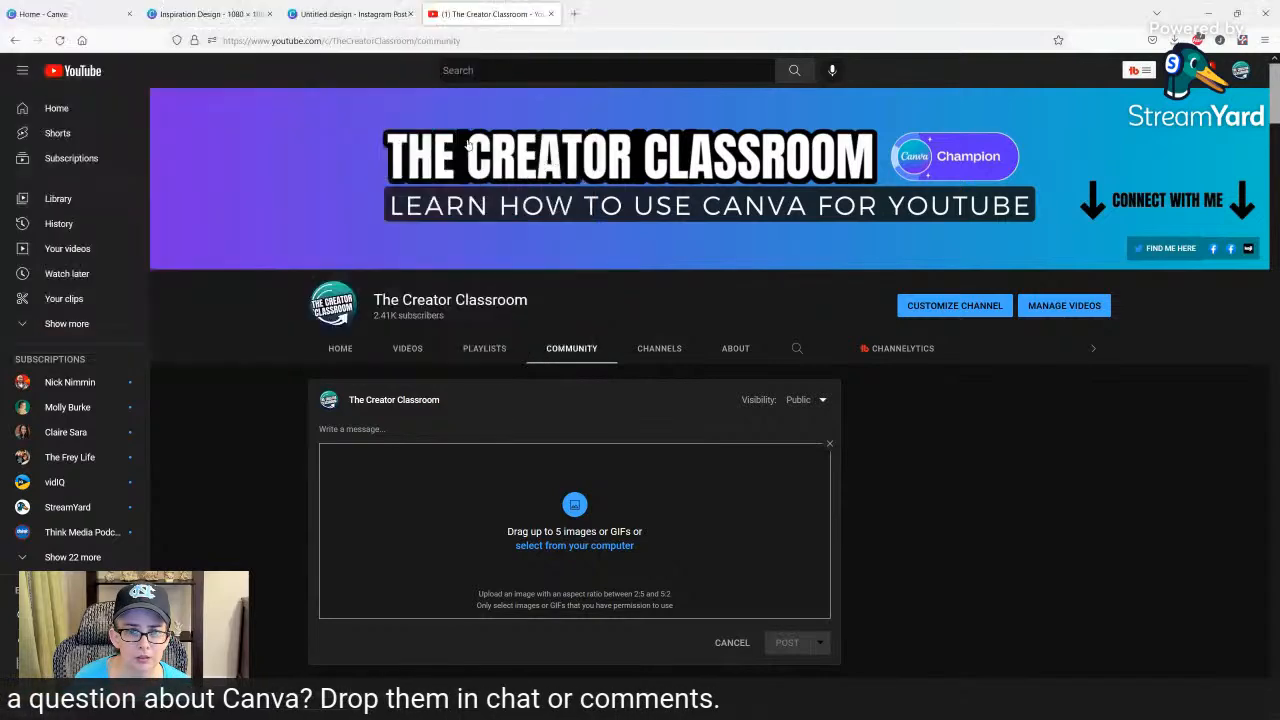
scroll(541, 549, "down", 2)
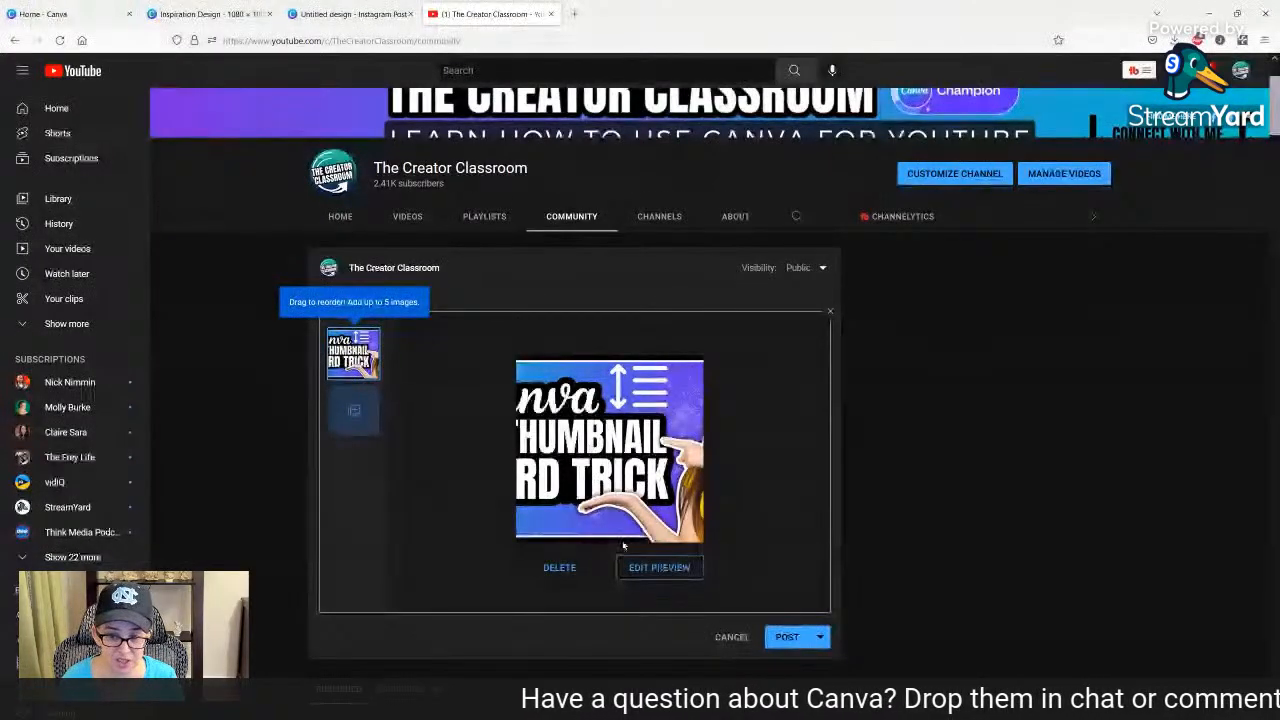
Edit the thumbnail's preview, trying both ends of the image in the square crop and leaving its Canva title side framed.
left_click(650, 568)
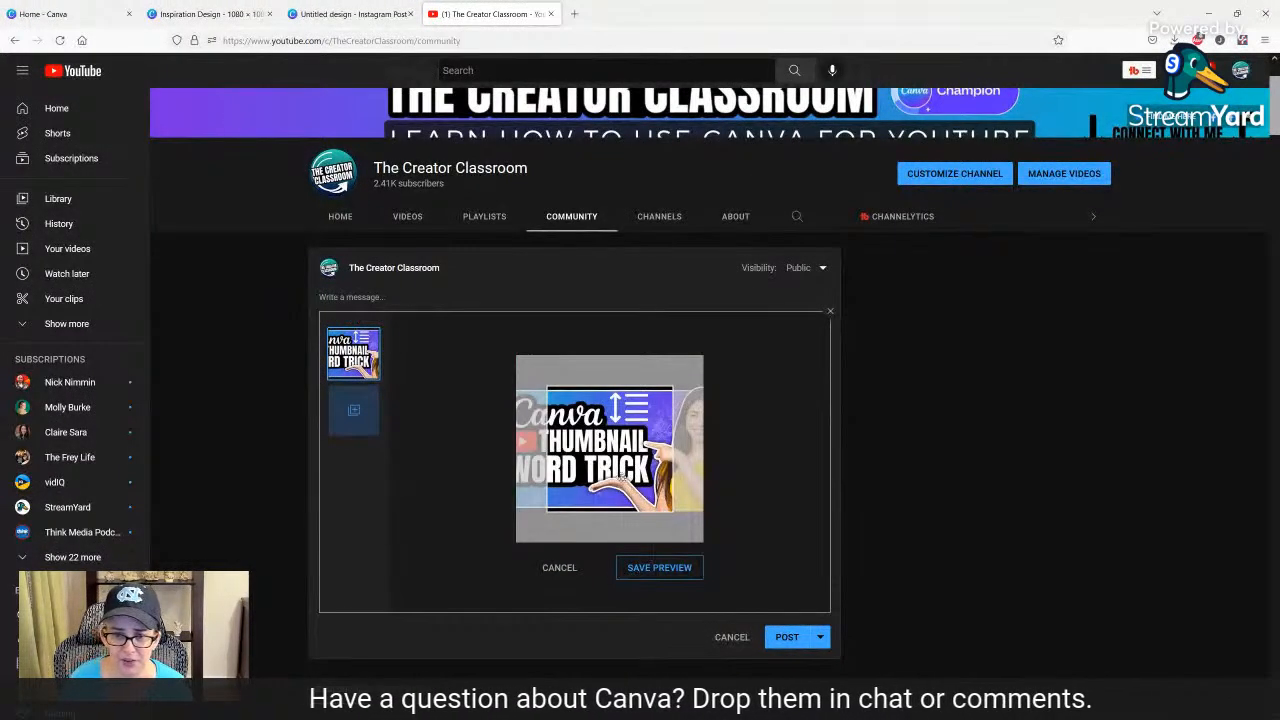
left_click_drag(622, 479, 690, 481)
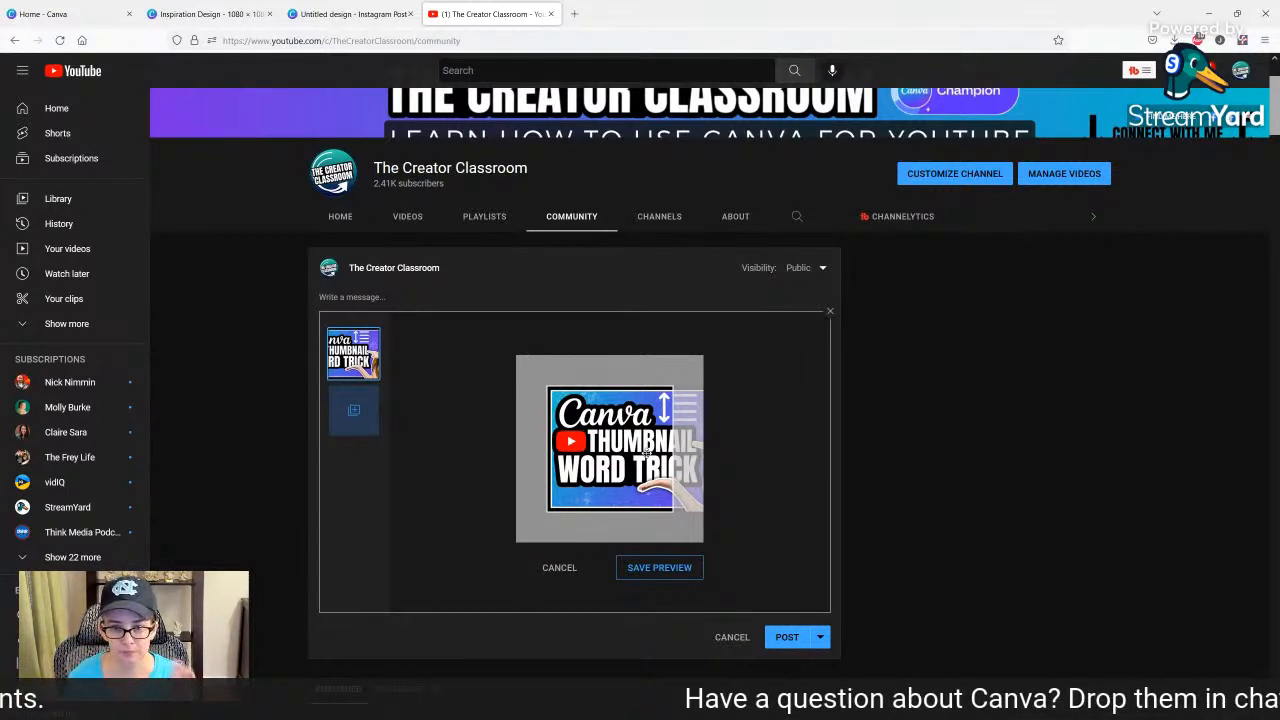
left_click_drag(663, 415, 500, 447)
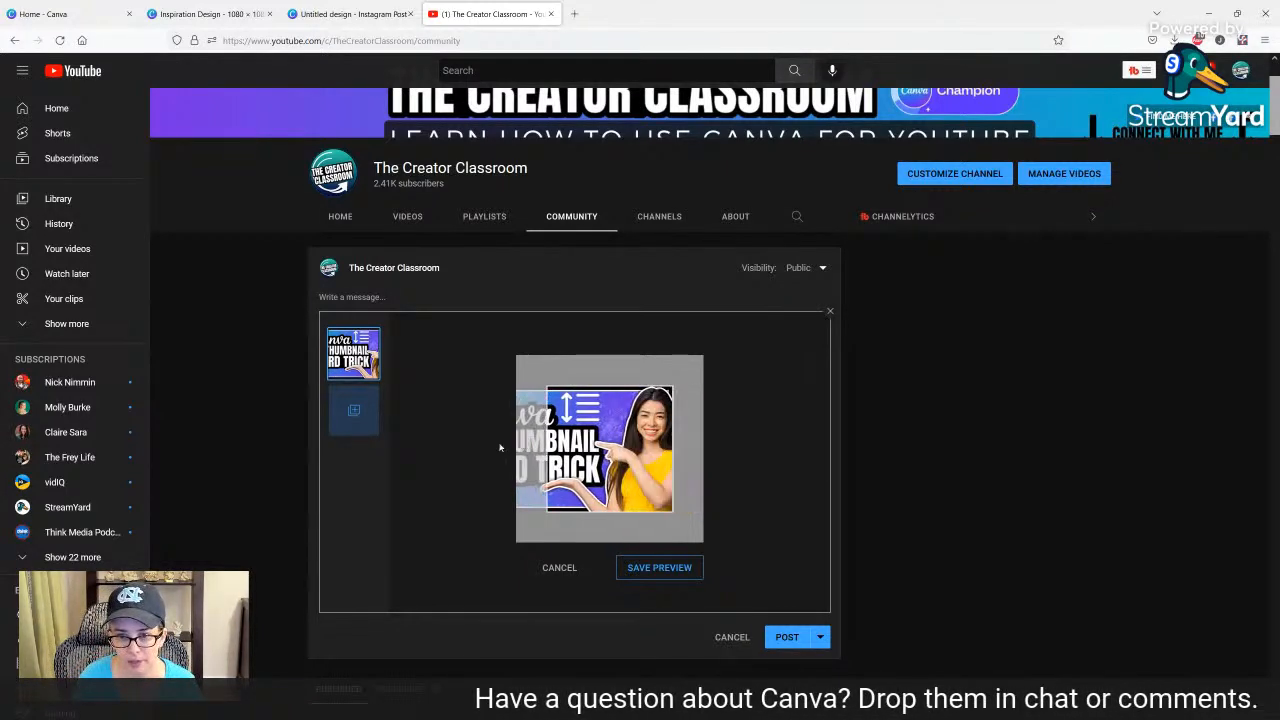
left_click_drag(598, 450, 720, 456)
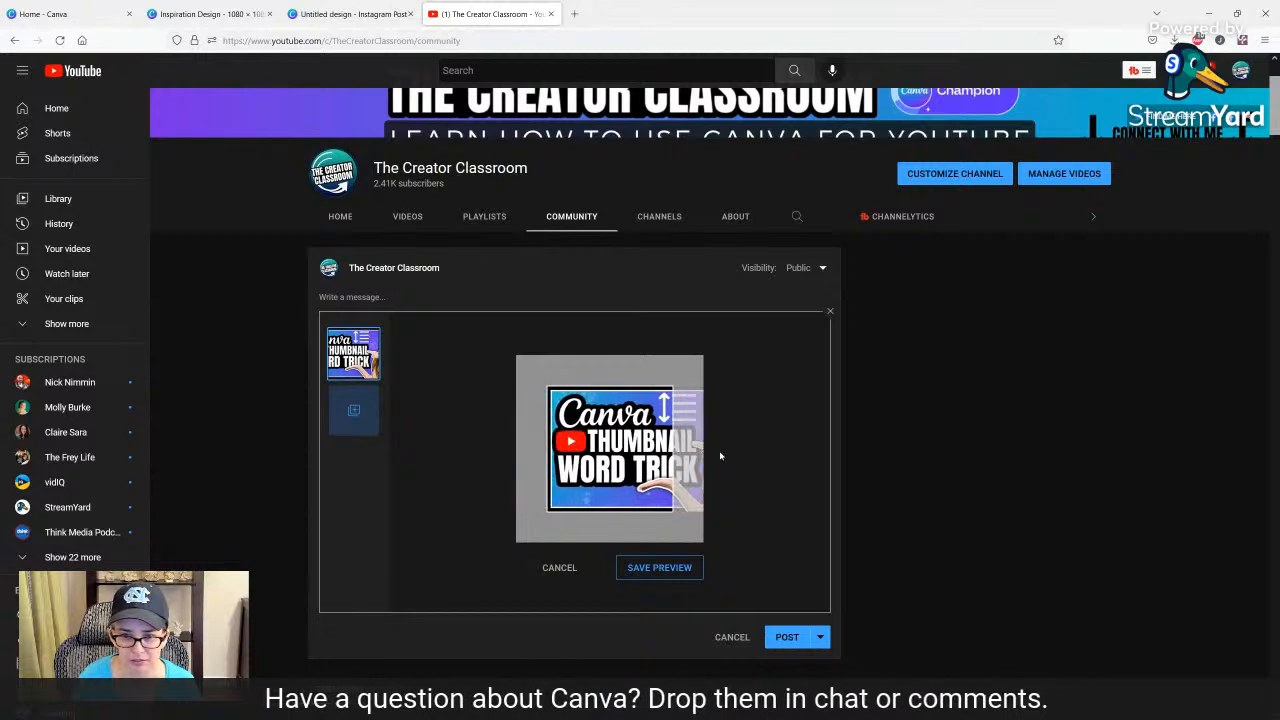
left_click_drag(573, 455, 479, 455)
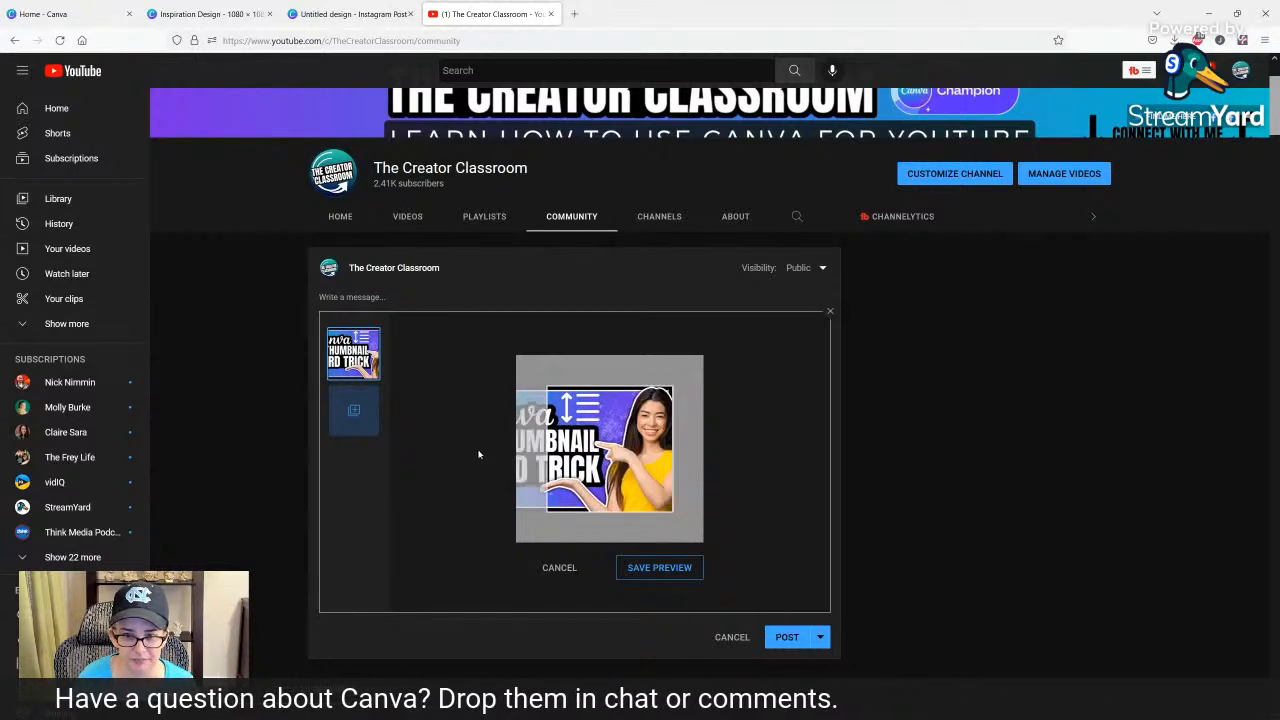
left_click_drag(593, 458, 705, 460)
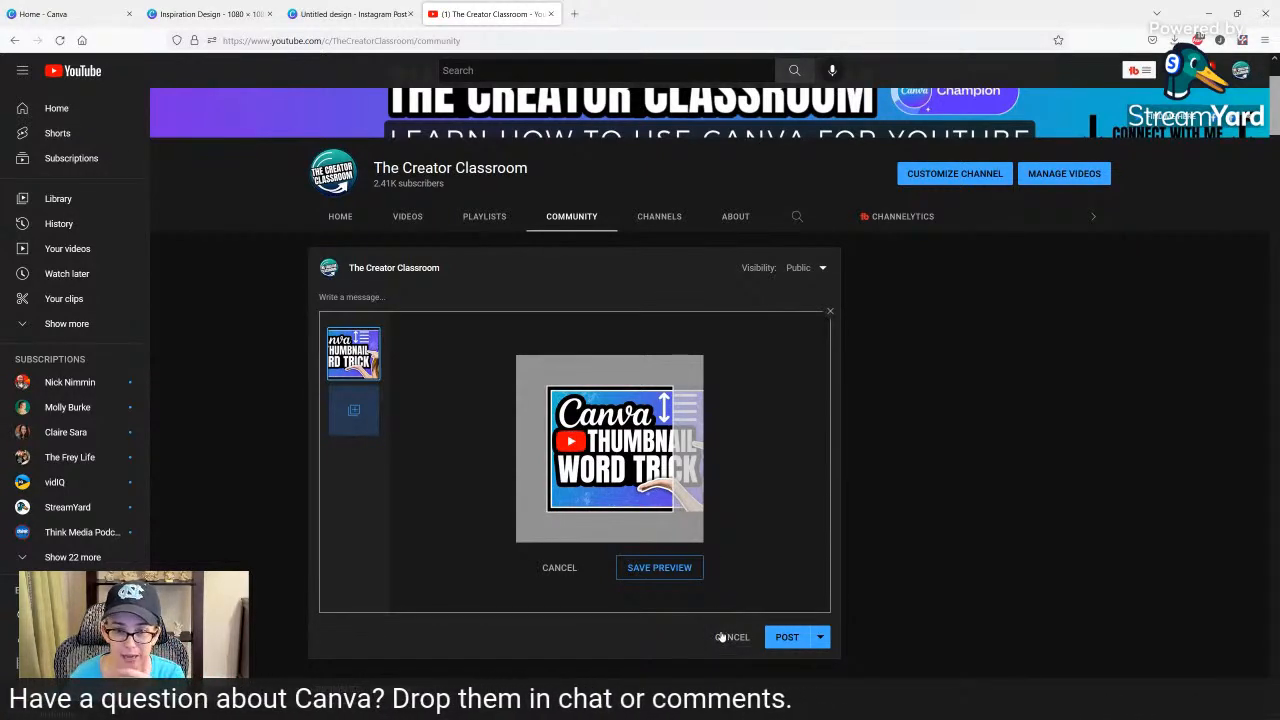
Switch to Canva to look over the leaf Inspiration Design and home page, ending on page 2 of the pie photo Instagram post.
left_click(223, 14)
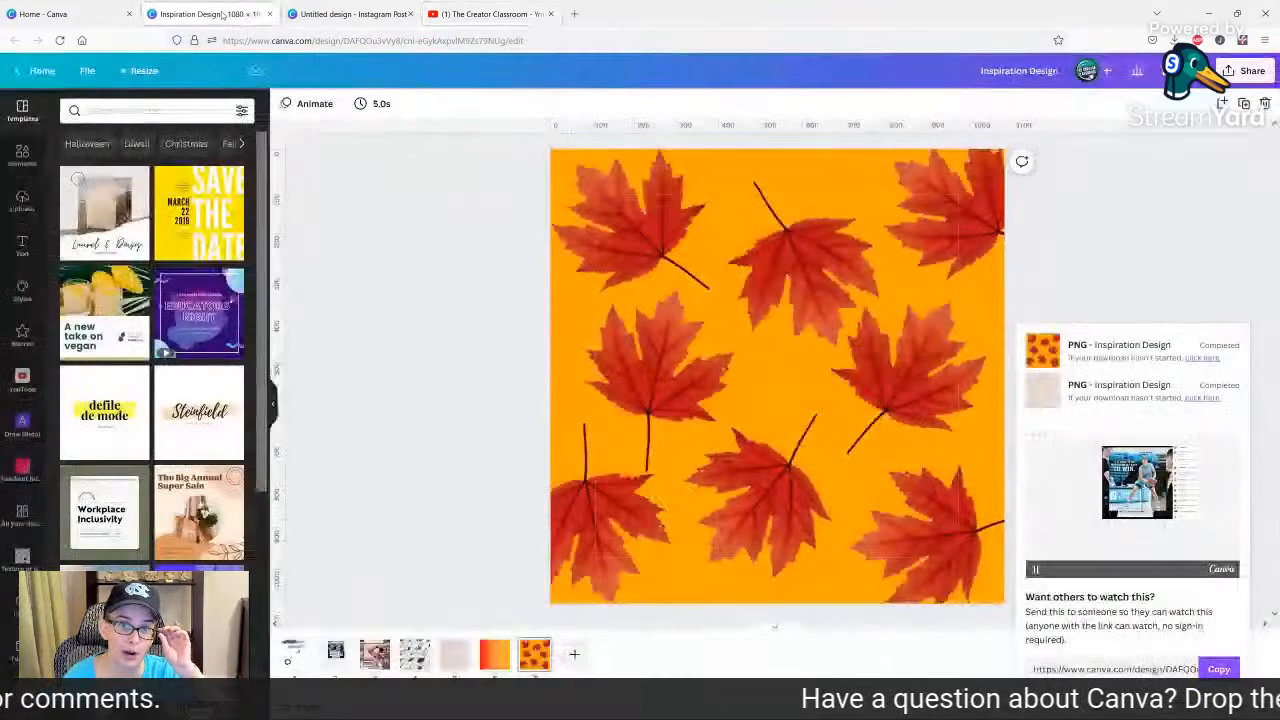
left_click(410, 220)
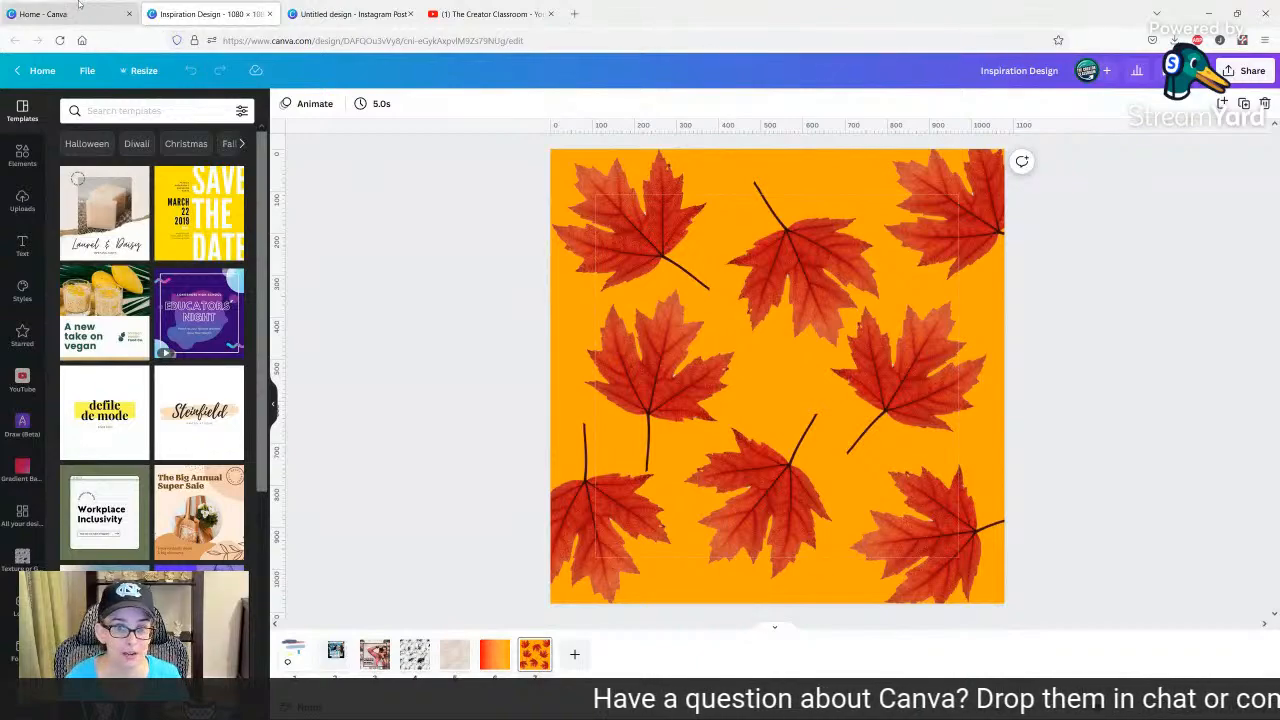
left_click(45, 14)
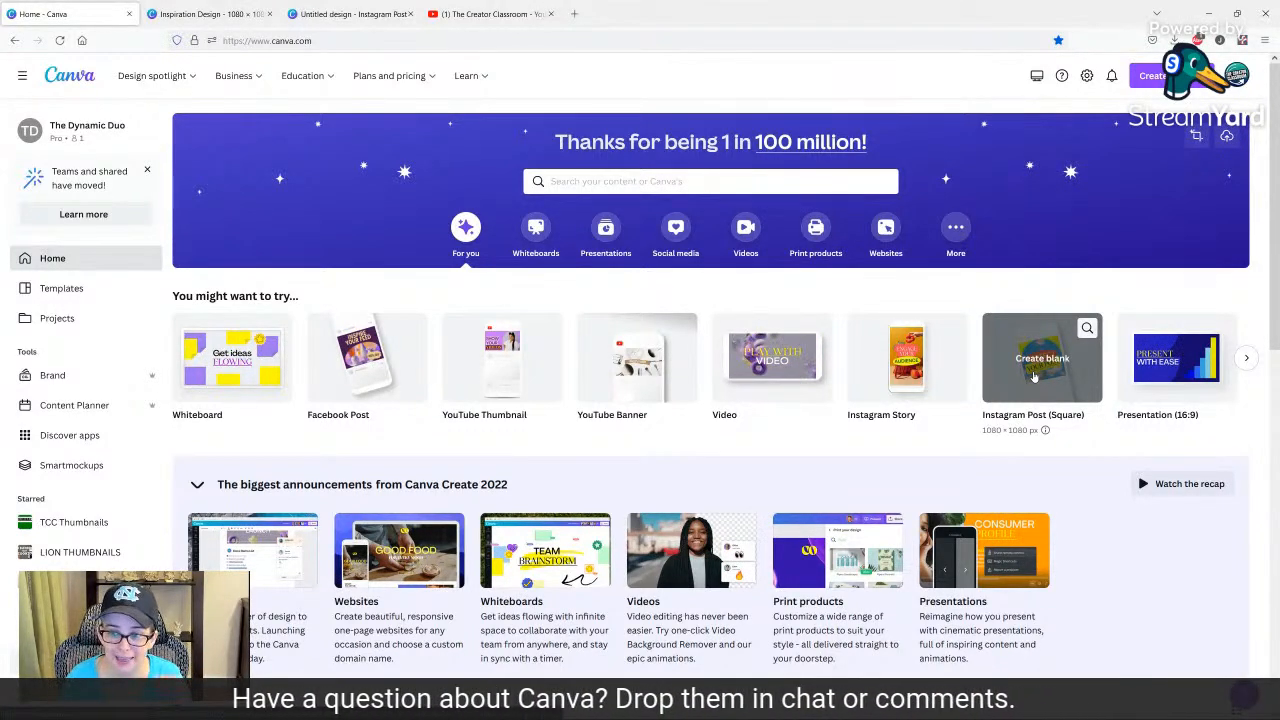
left_click(470, 14)
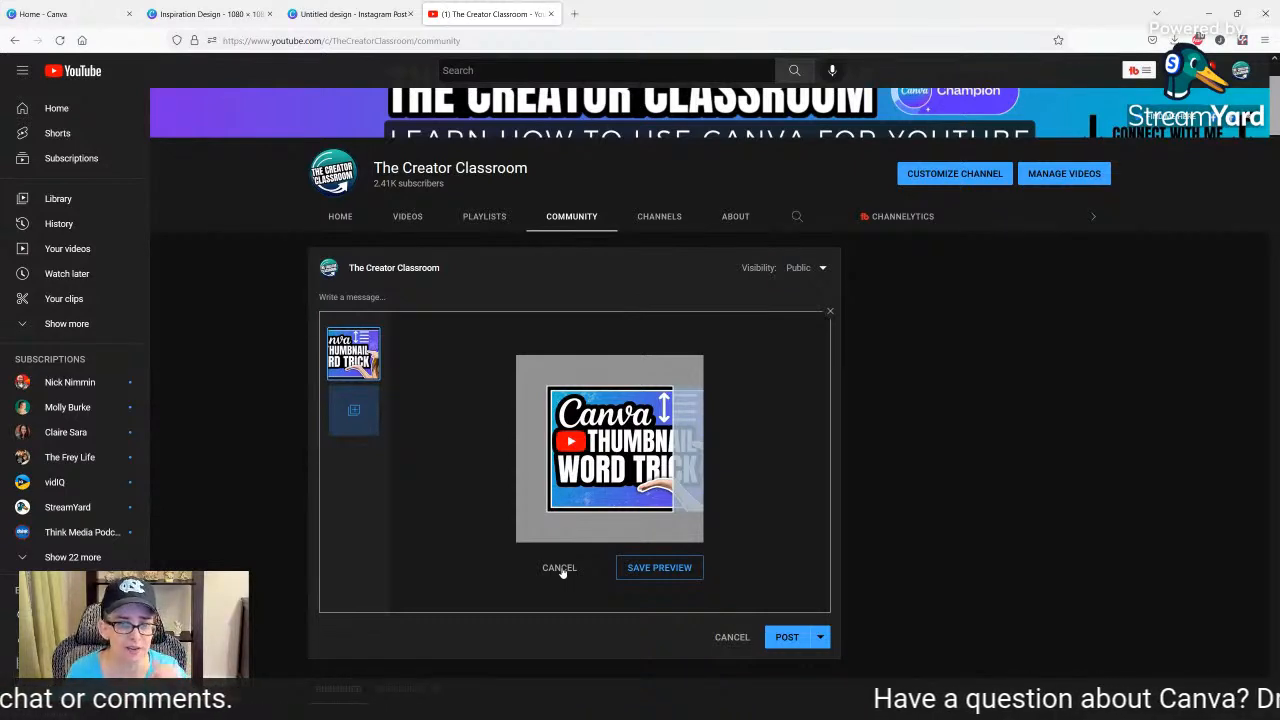
left_click(350, 13)
left_click(884, 252)
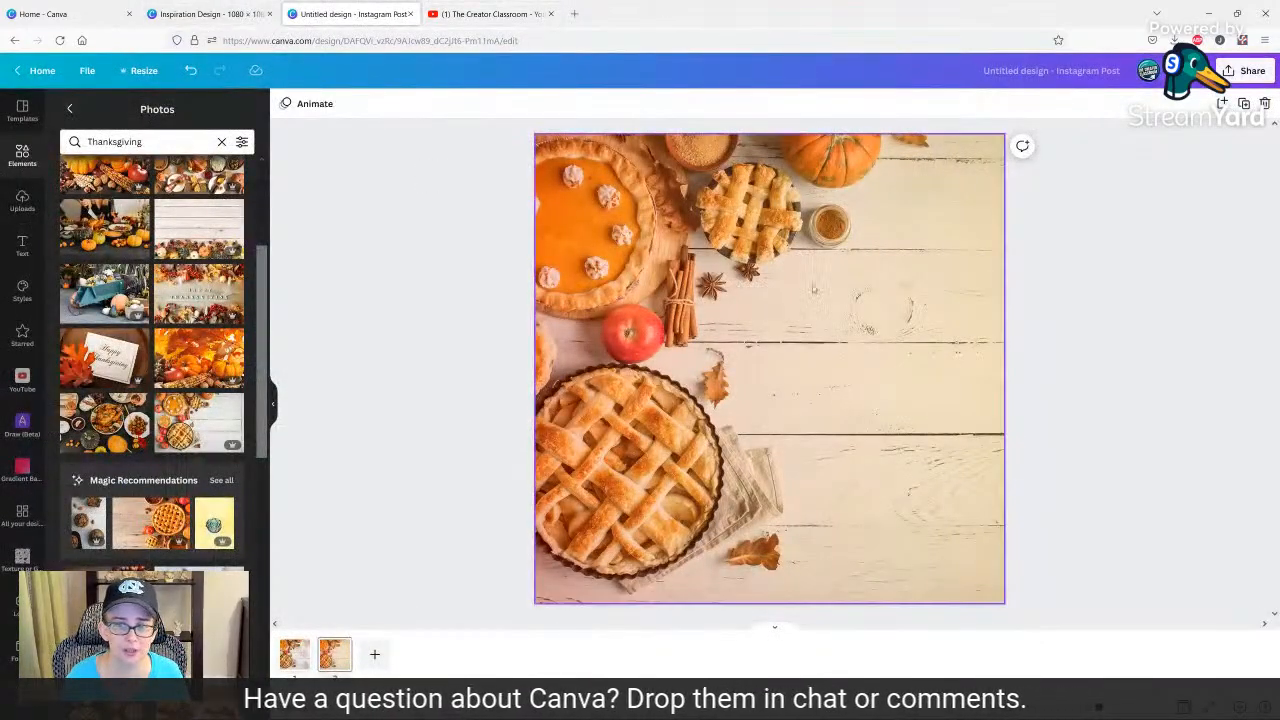
Compare the red-orange gradient overlay at transparency 100 with the pie photo, then return it to 20.
left_click(1209, 104)
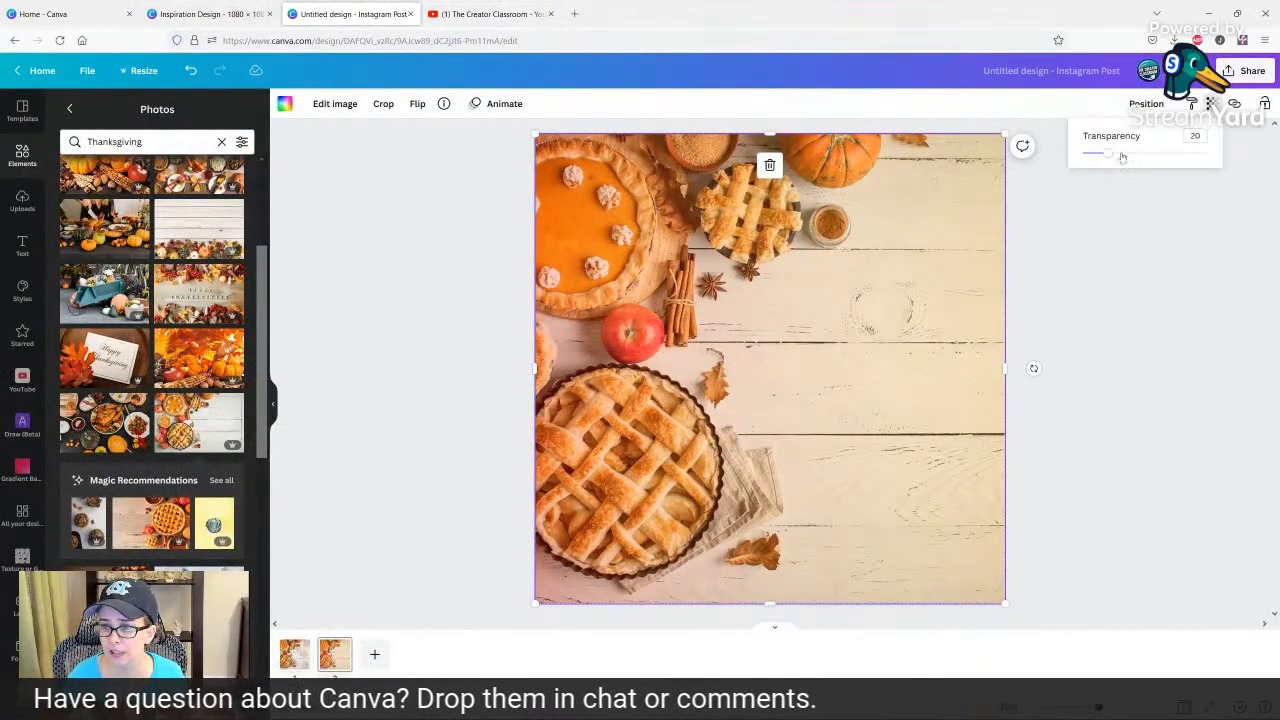
left_click_drag(1122, 158, 1244, 157)
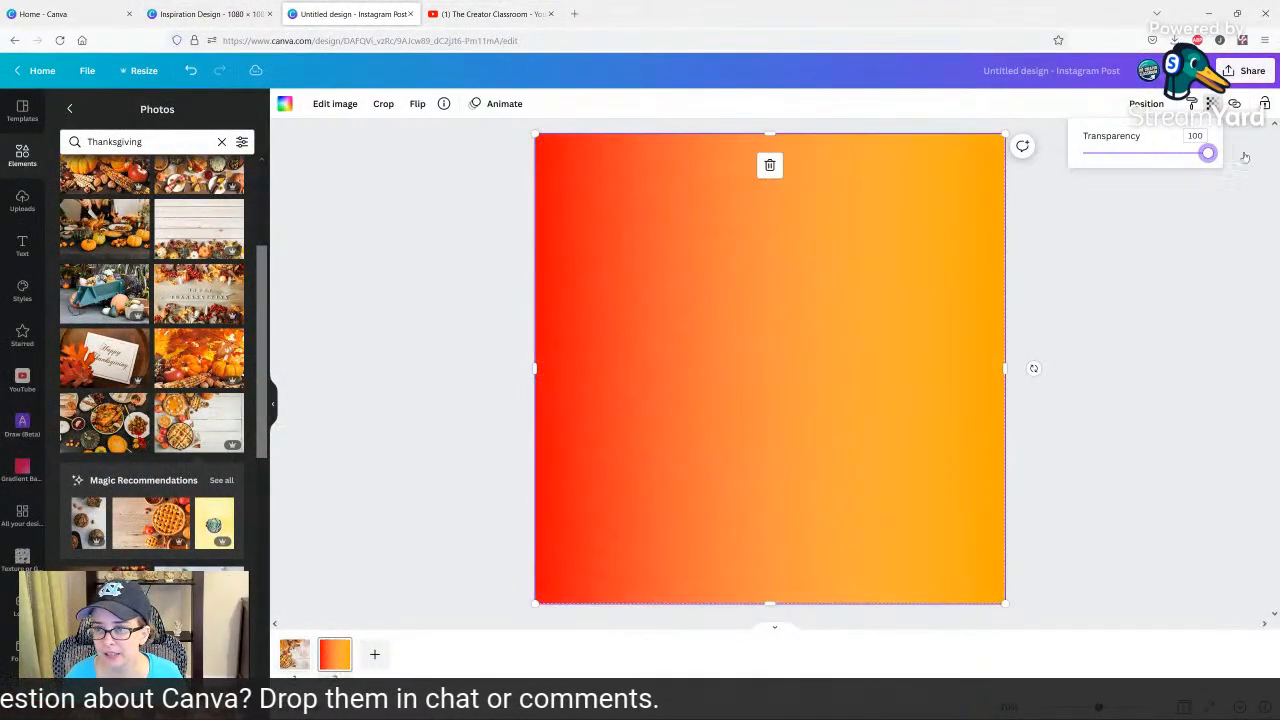
left_click(908, 263)
mouse_move(793, 259)
left_mouse_down()
mouse_move(911, 443)
mouse_move(1051, 414)
mouse_move(872, 350)
mouse_move(788, 260)
left_mouse_up()
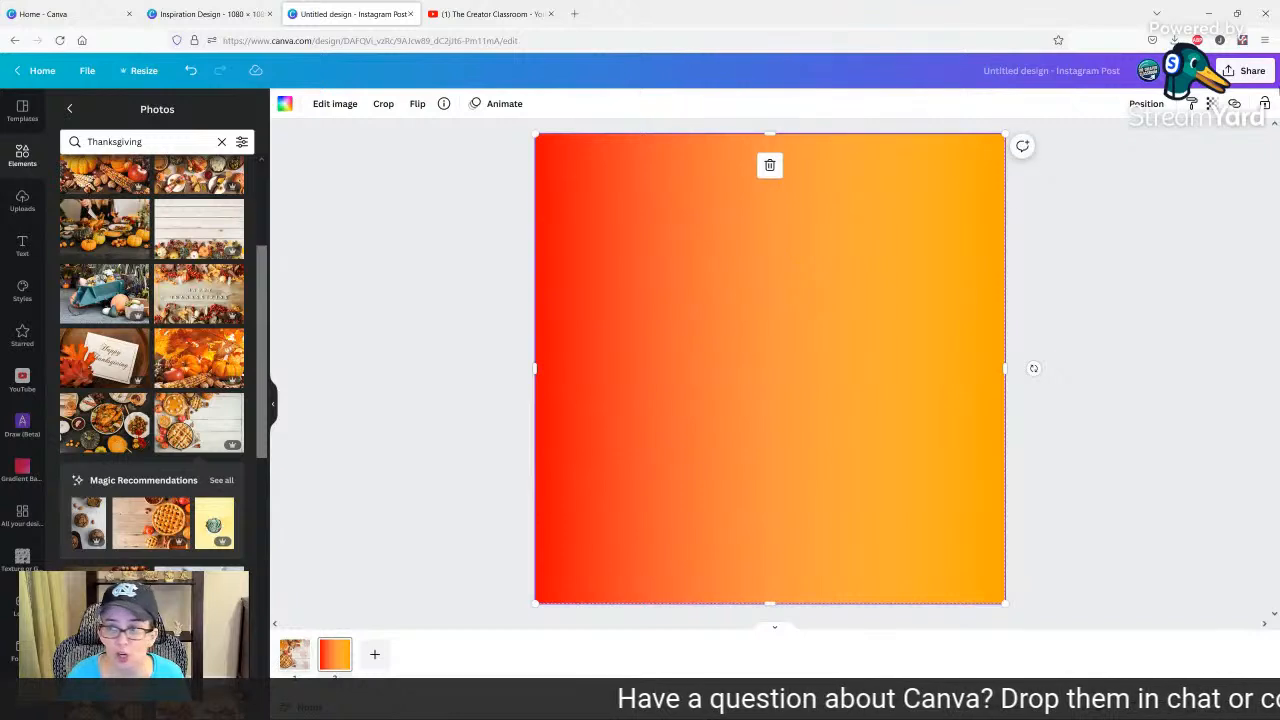
left_click(1211, 103)
left_click_drag(1110, 153, 1108, 153)
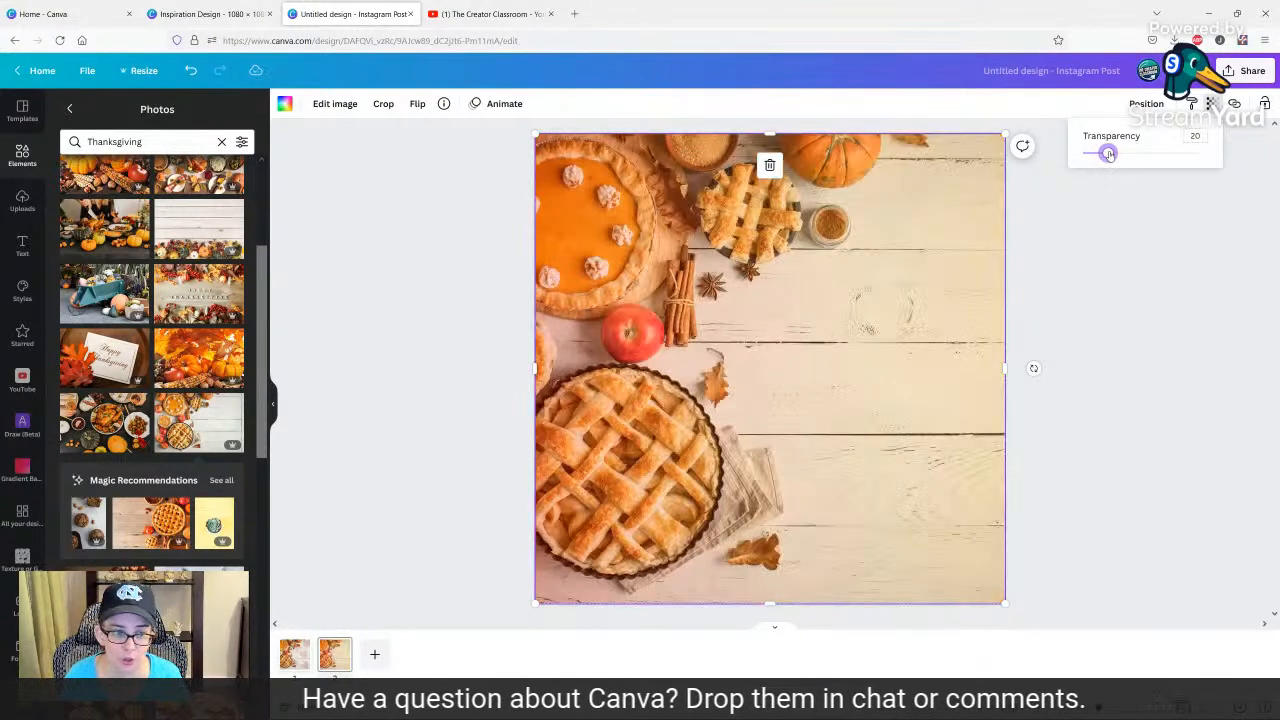
Switch to YouTube, cancel the thumbnail's preview edit, and delete the thumbnail from the community post.
left_click(472, 14)
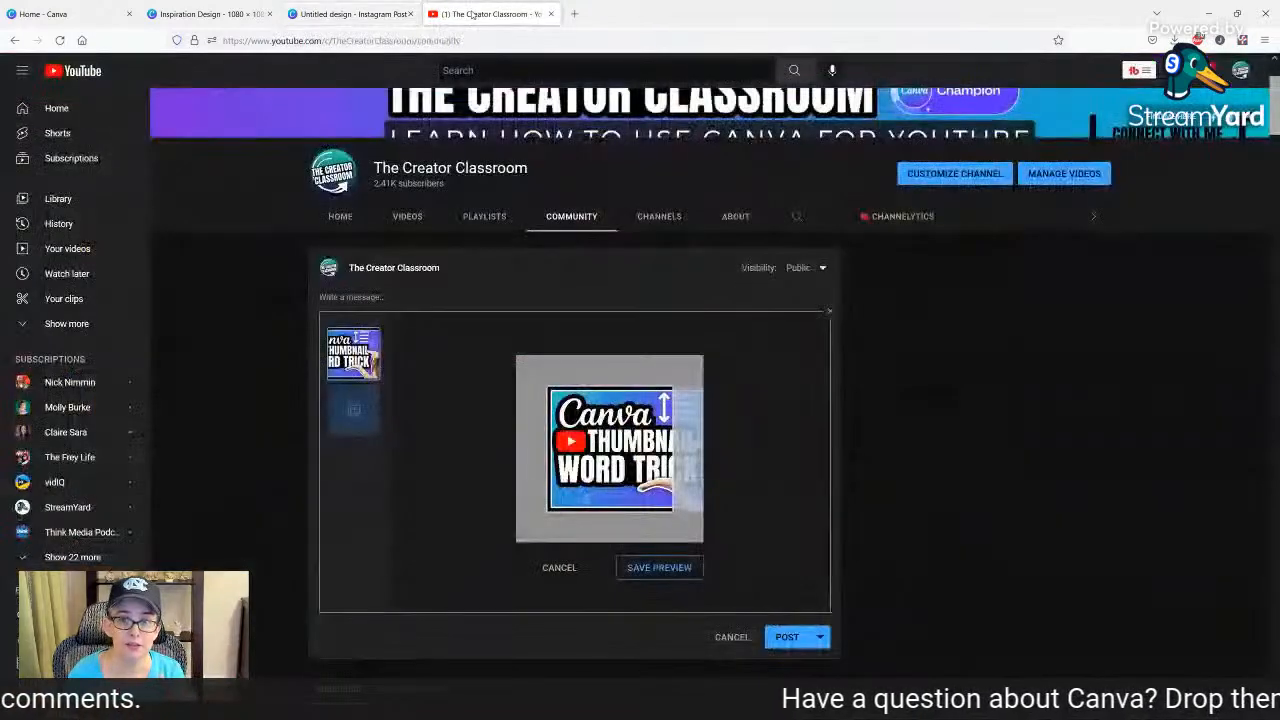
left_click(560, 568)
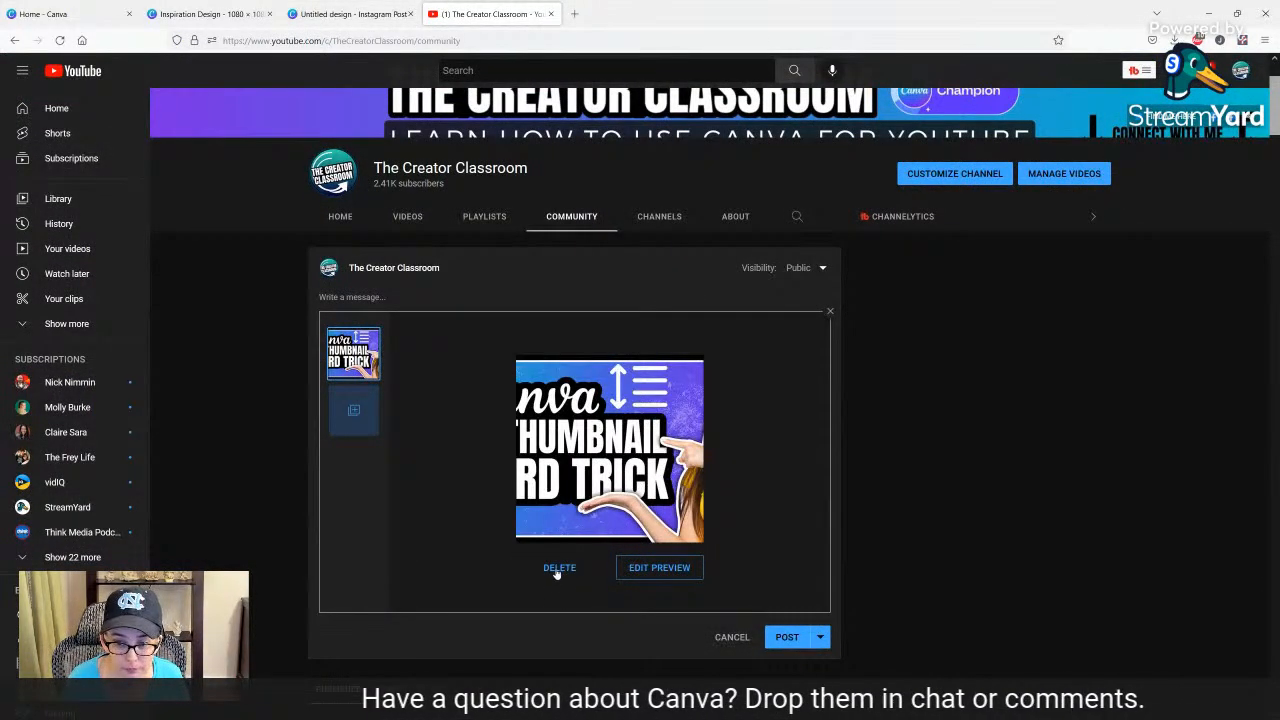
left_click(559, 568)
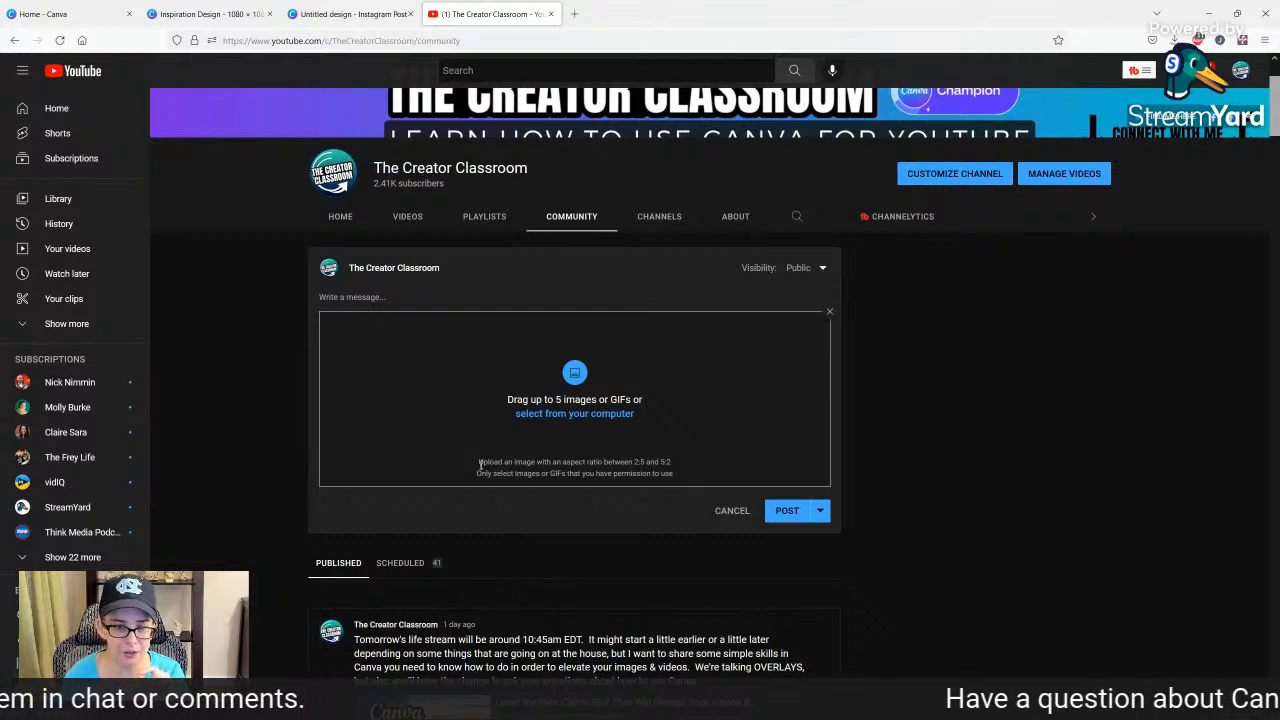
Examine the image post's aspect ratio requirement and the square image in the published candy keyword post.
left_click_drag(479, 464, 642, 457)
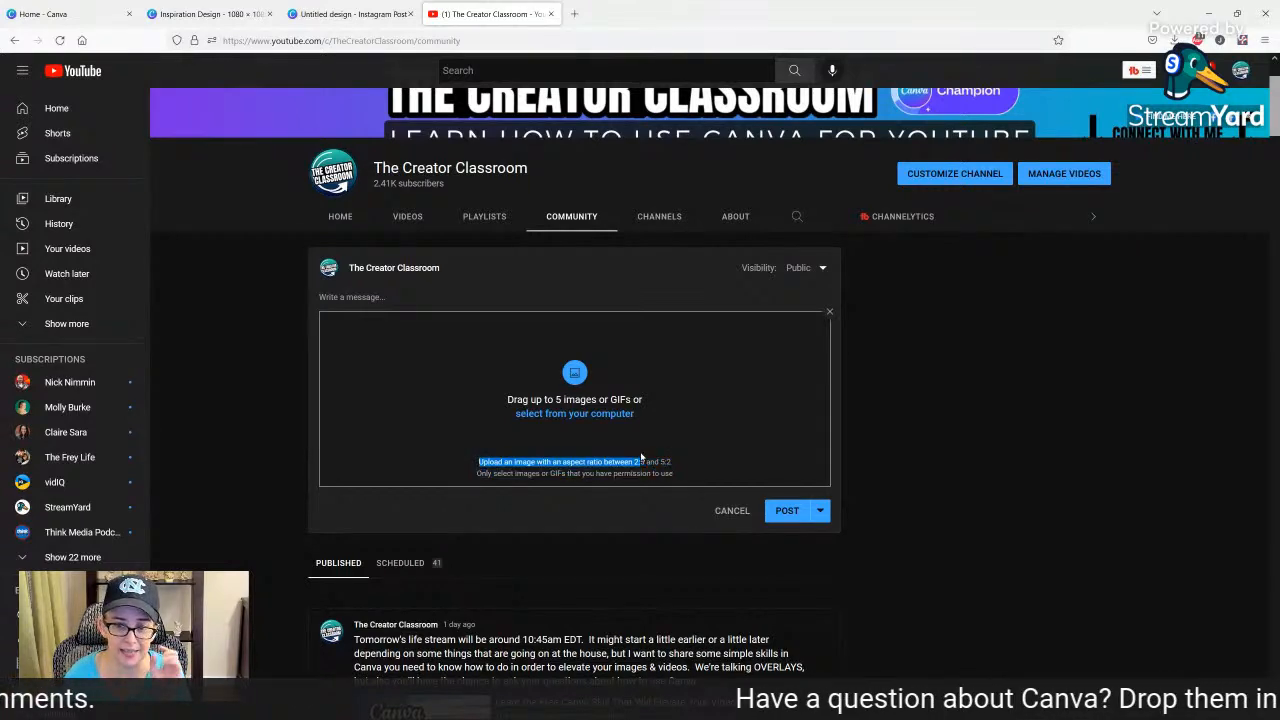
left_click(633, 464)
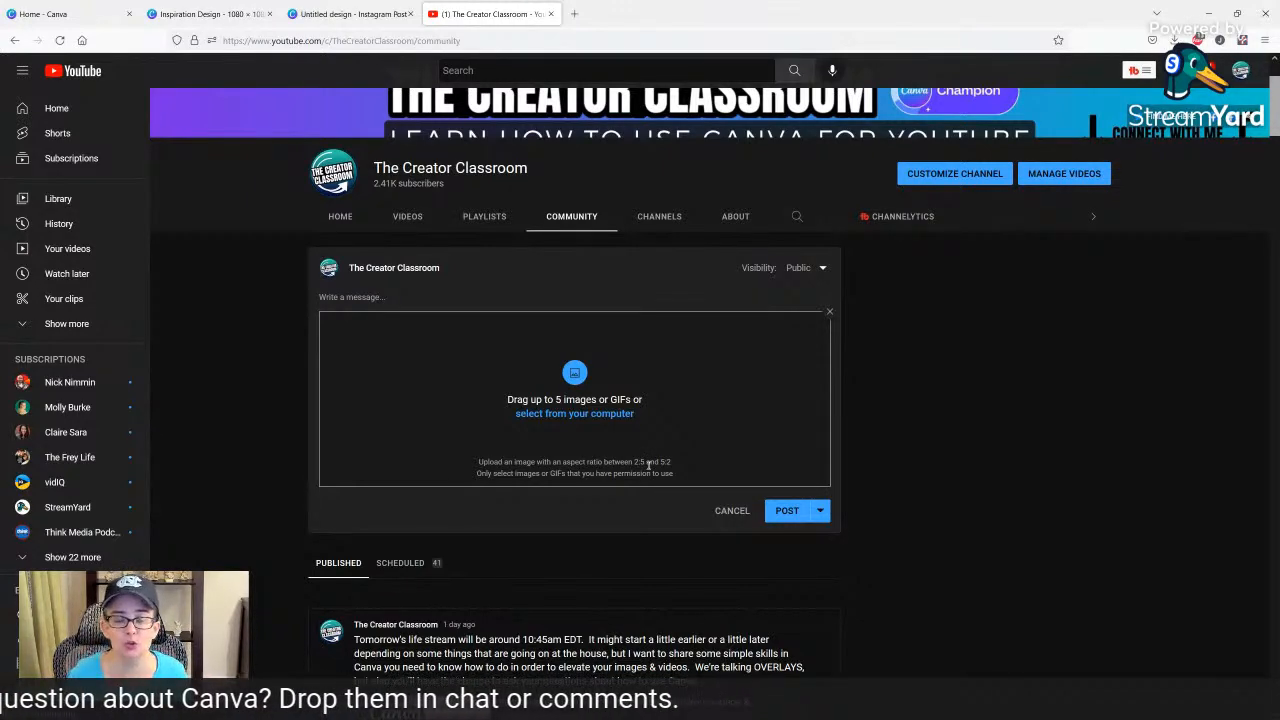
scroll(650, 460, "down", 7)
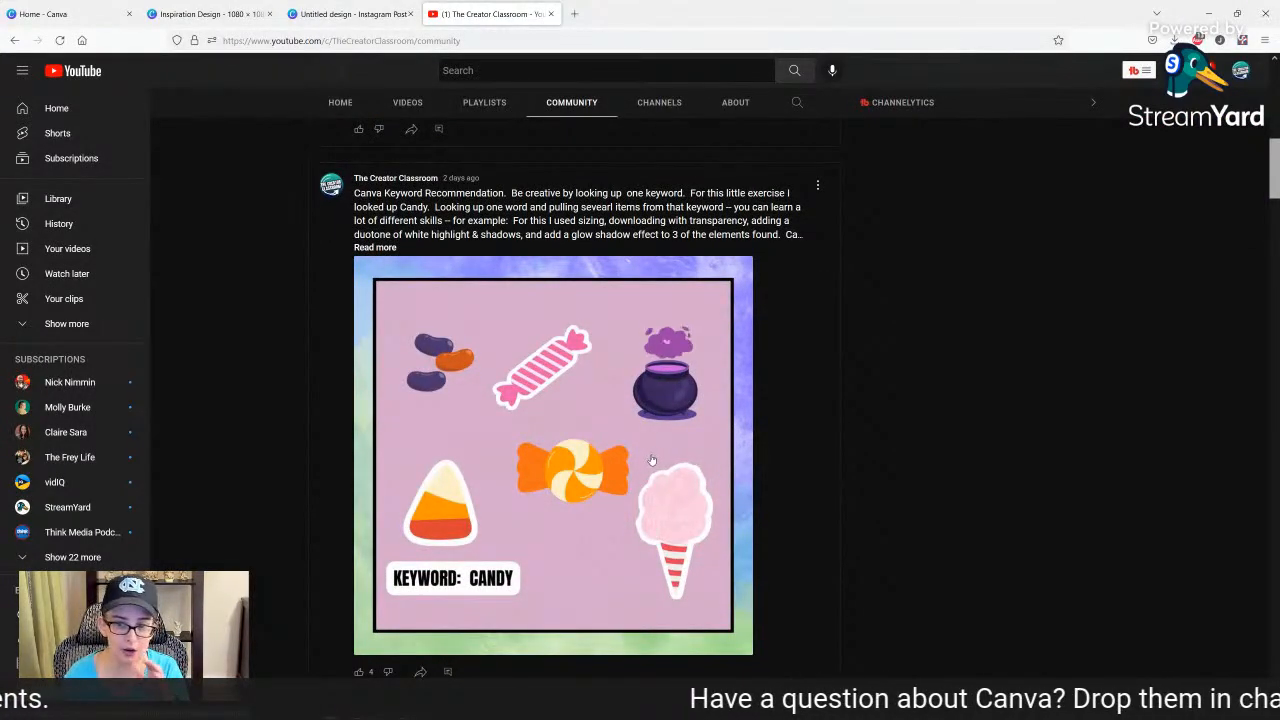
scroll(650, 460, "down", 1)
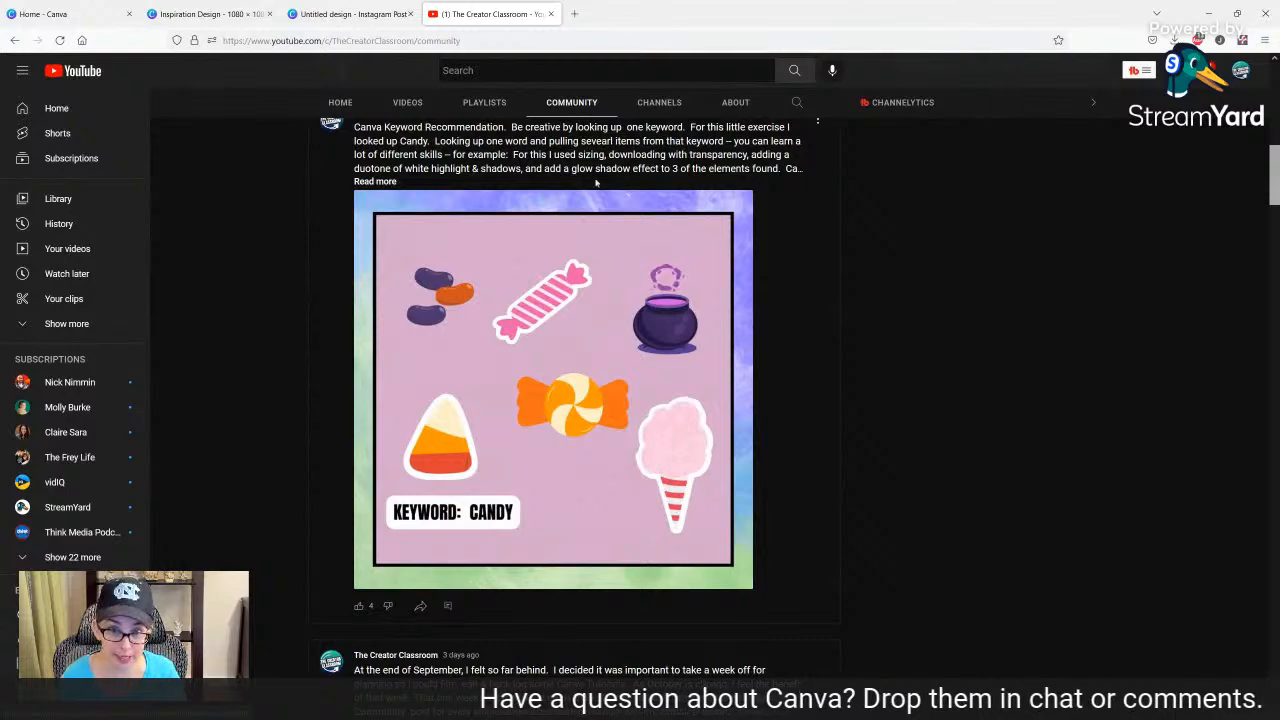
Switch to Canva's Inspiration Design and inspect the details of the texture graphic on the black-and-white page 4.
left_click(209, 10)
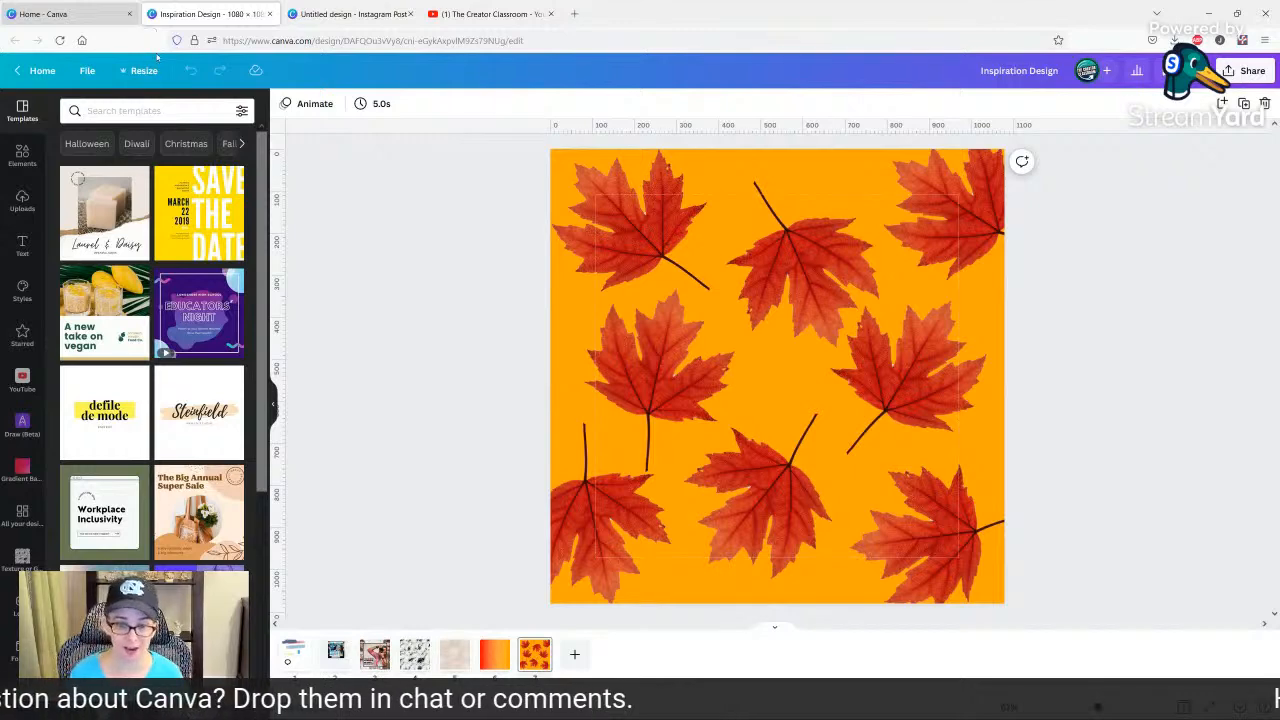
left_click(408, 660)
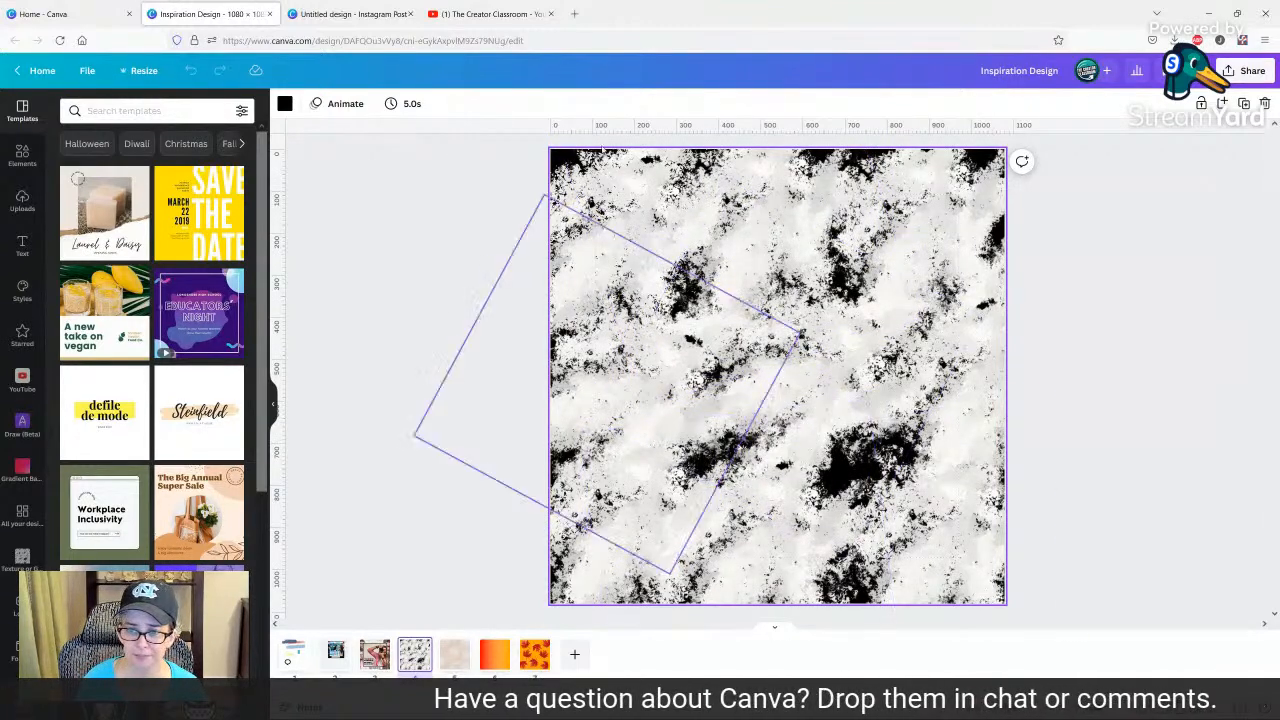
left_click(675, 218)
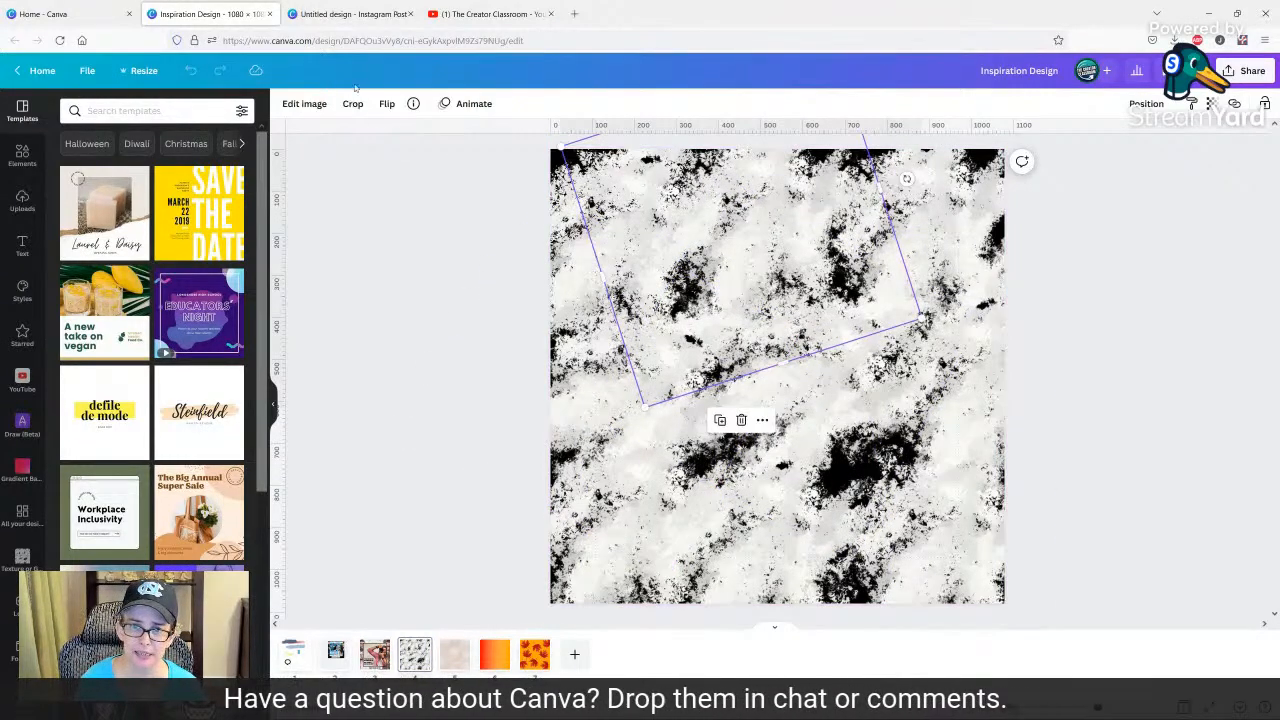
left_click(412, 111)
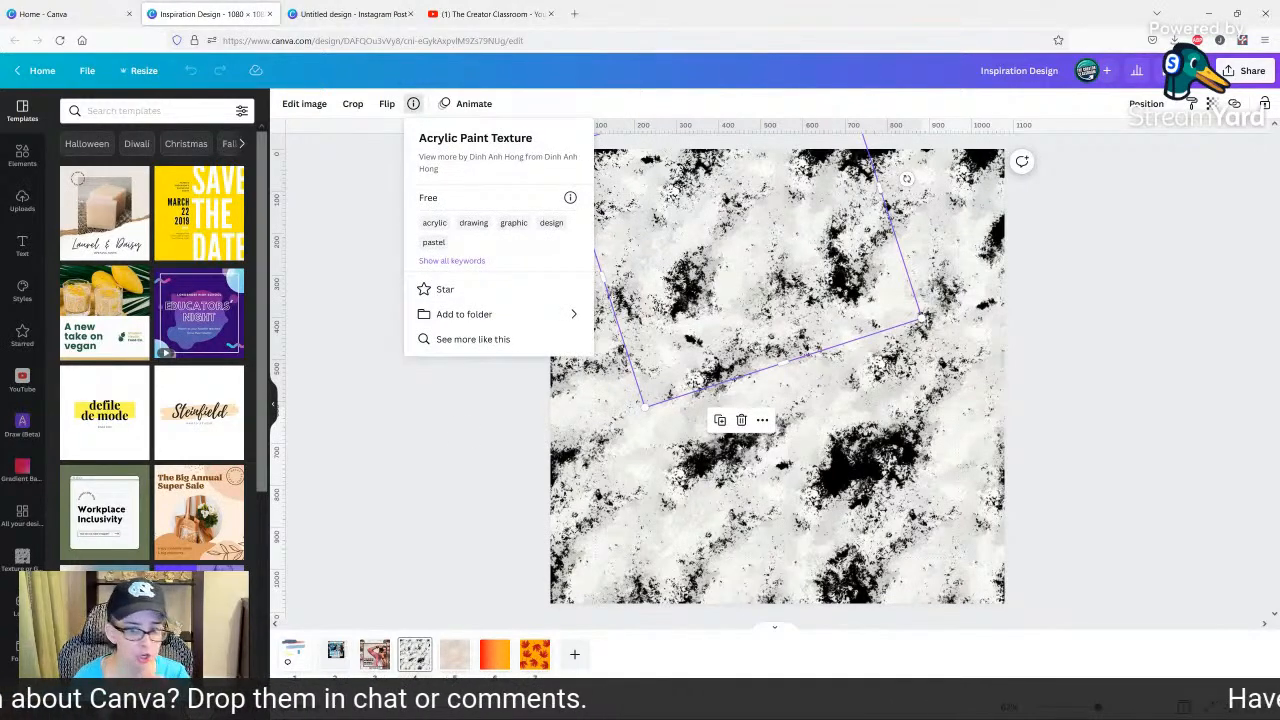
Add a new page and insert the soft white pastel puff graphic from a graphics search for "cottom".
left_click(574, 656)
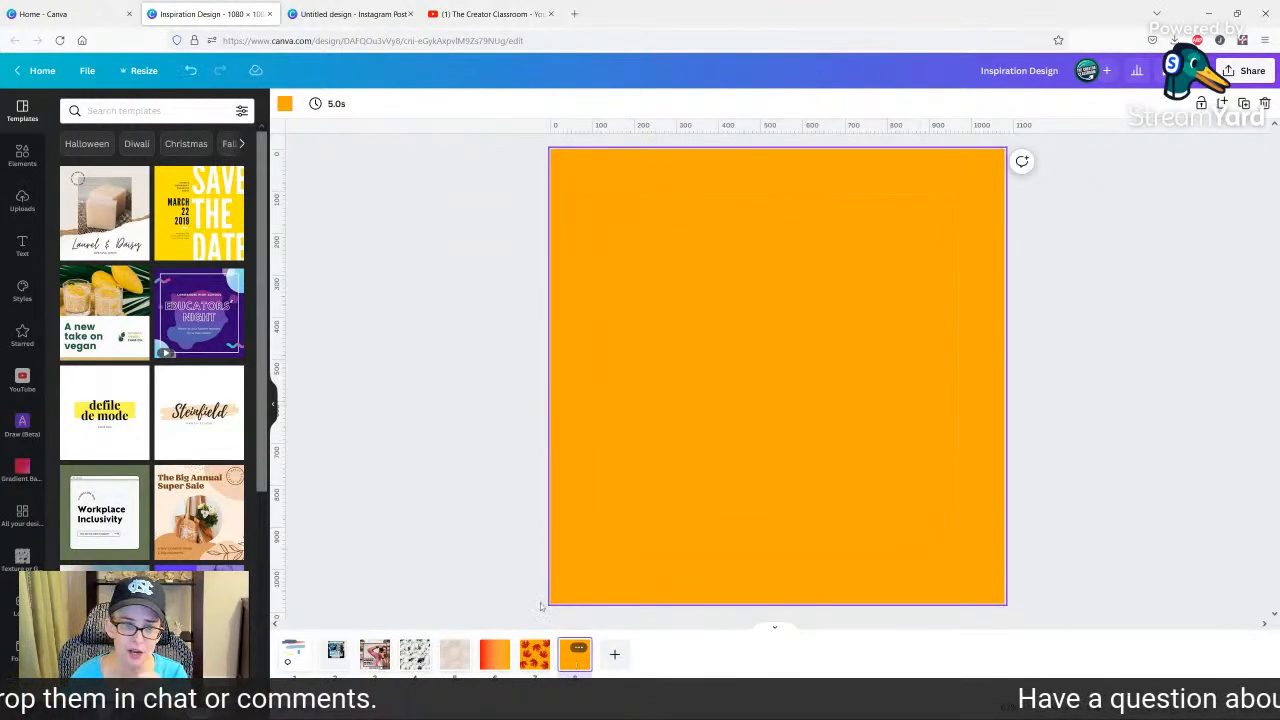
left_click(20, 160)
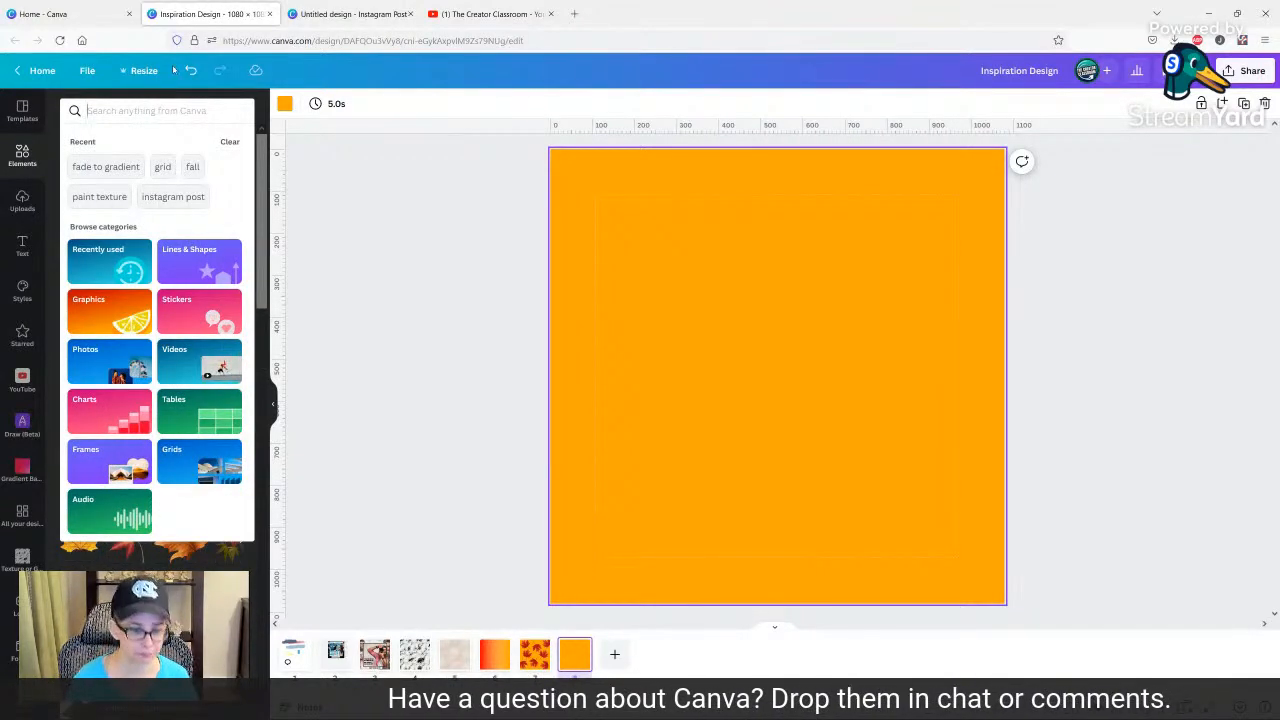
type("co")
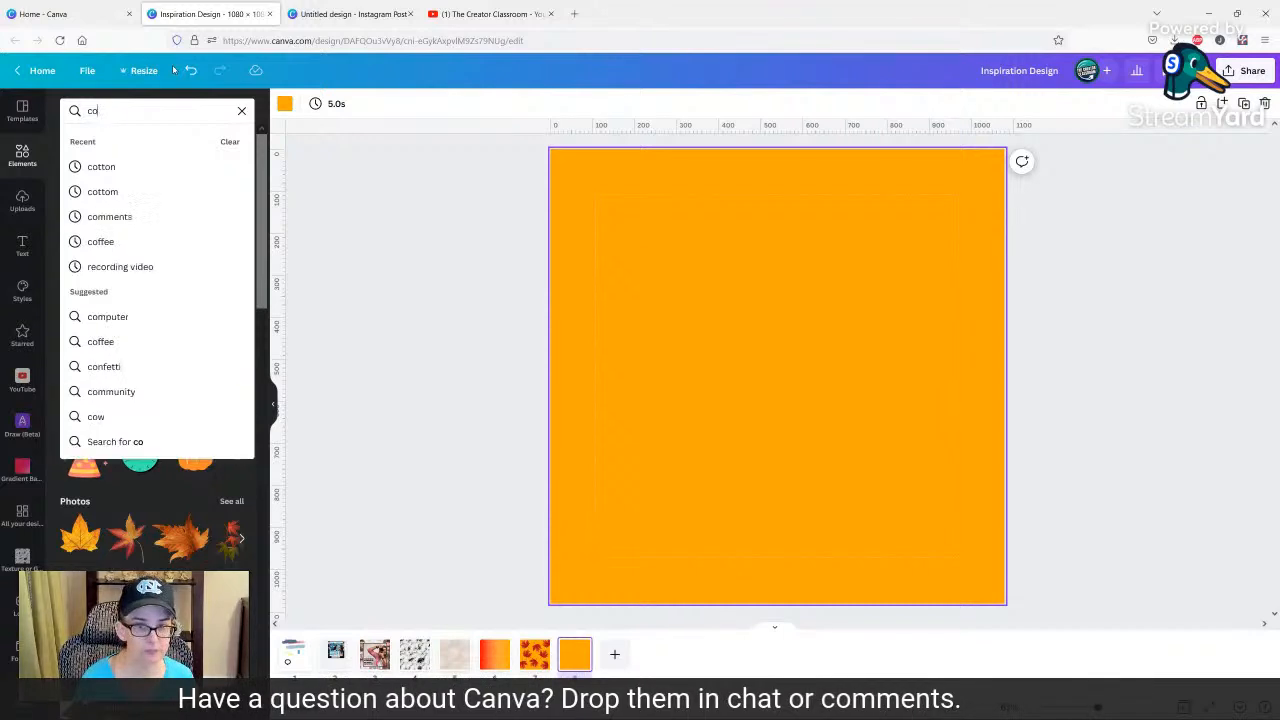
type("ttom")
key("Return")
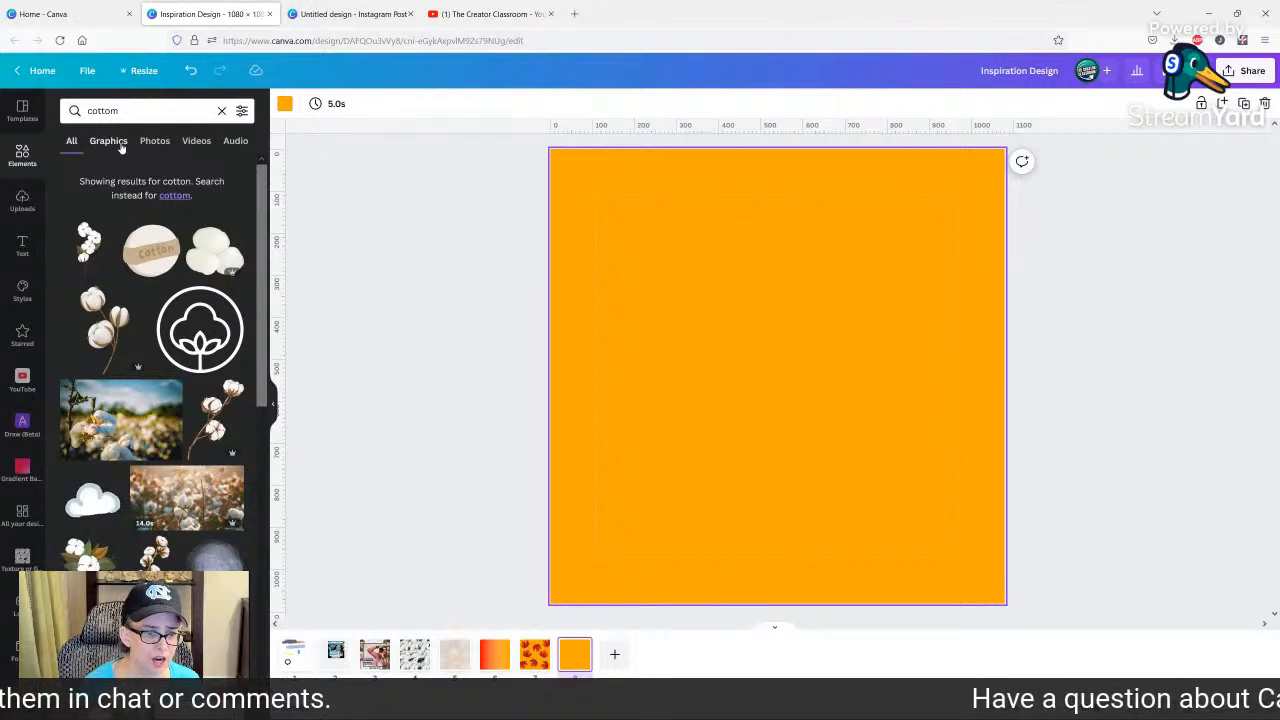
left_click(108, 141)
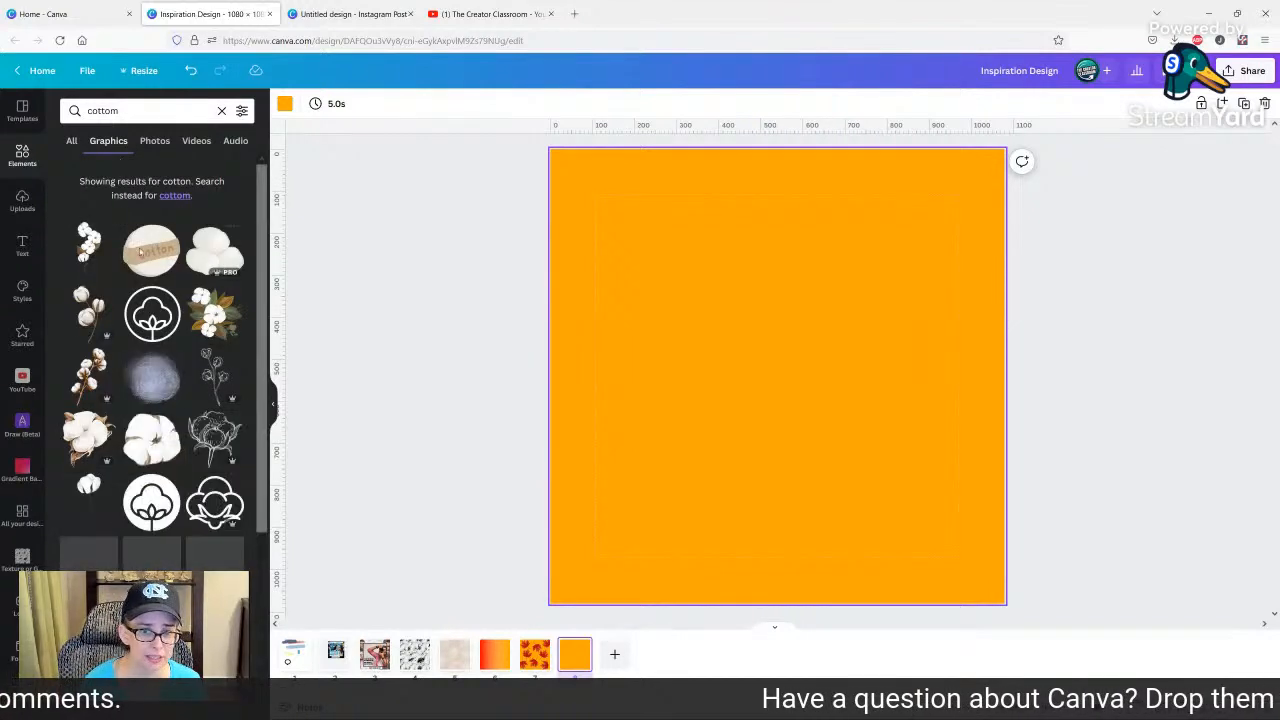
scroll(106, 461, "down", 3)
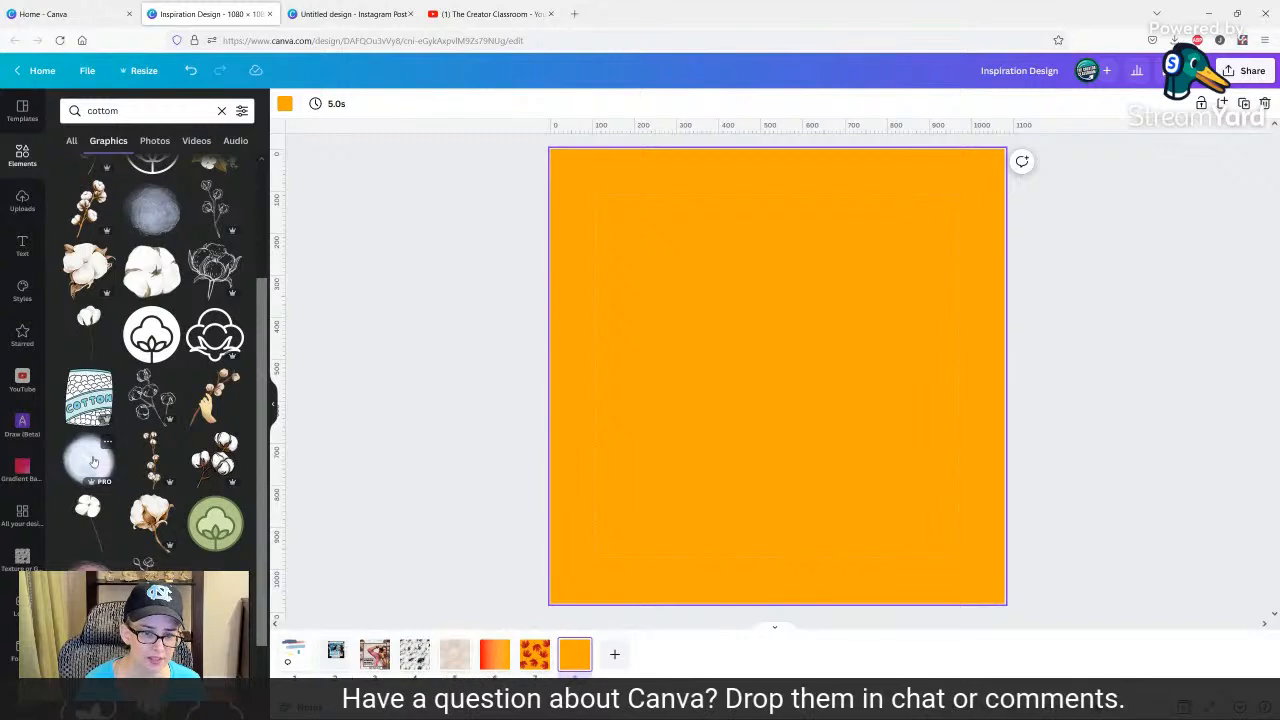
left_click(90, 462)
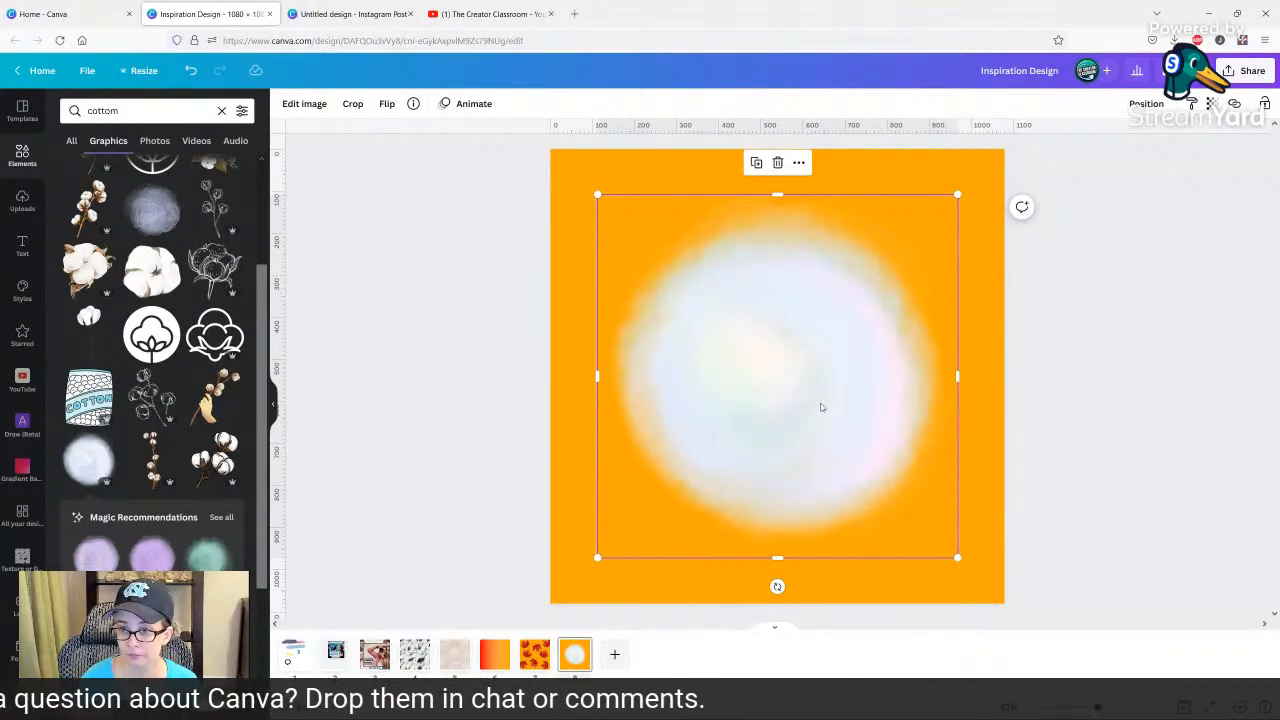
Move the pastel puff to the page's upper edge and duplicate it across the upper half.
left_click_drag(822, 407, 829, 322)
left_click(608, 455)
left_click(832, 460)
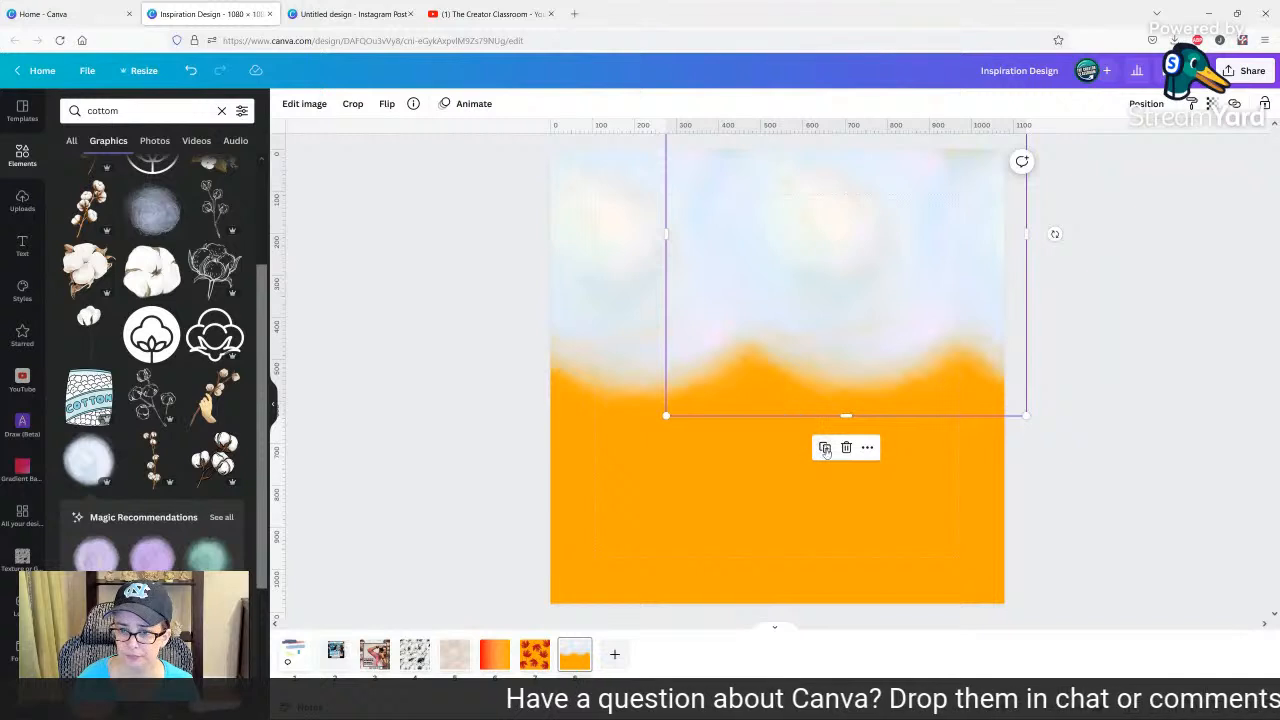
Spread further duplicates of the pastel puff across the lower half of the page.
left_click_drag(829, 397, 597, 503)
left_click(614, 249)
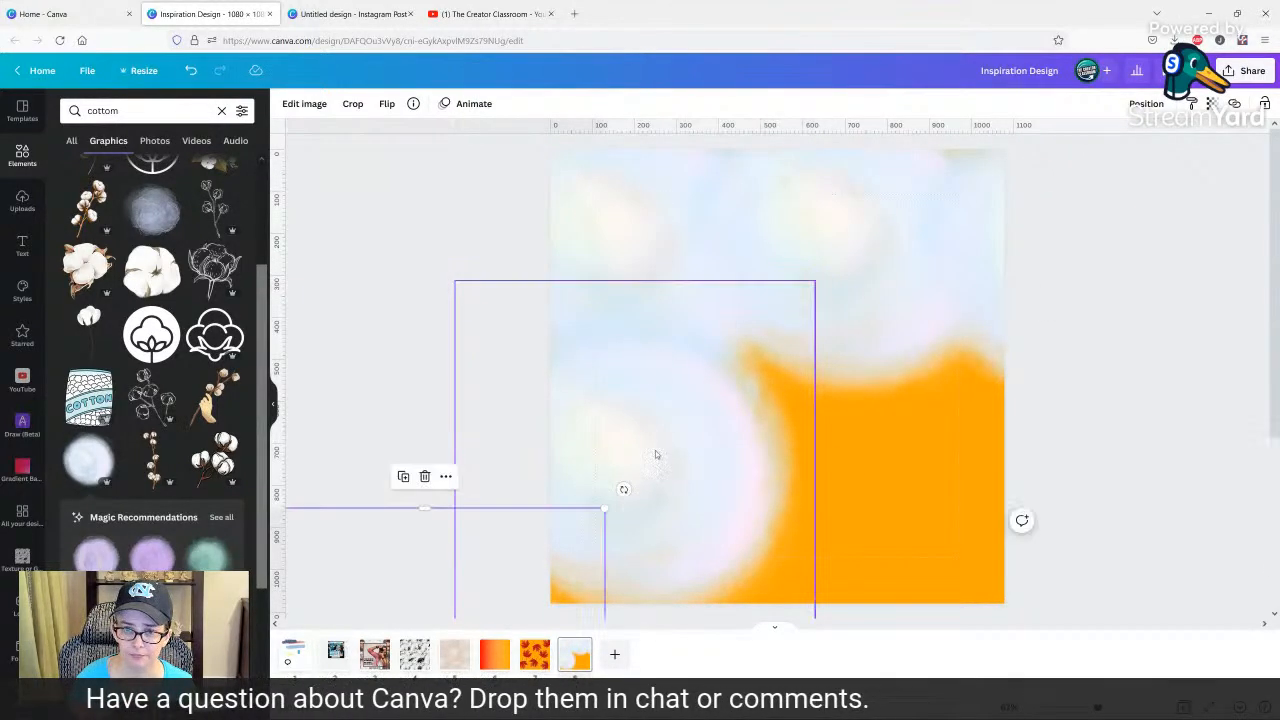
left_click_drag(697, 438, 995, 419)
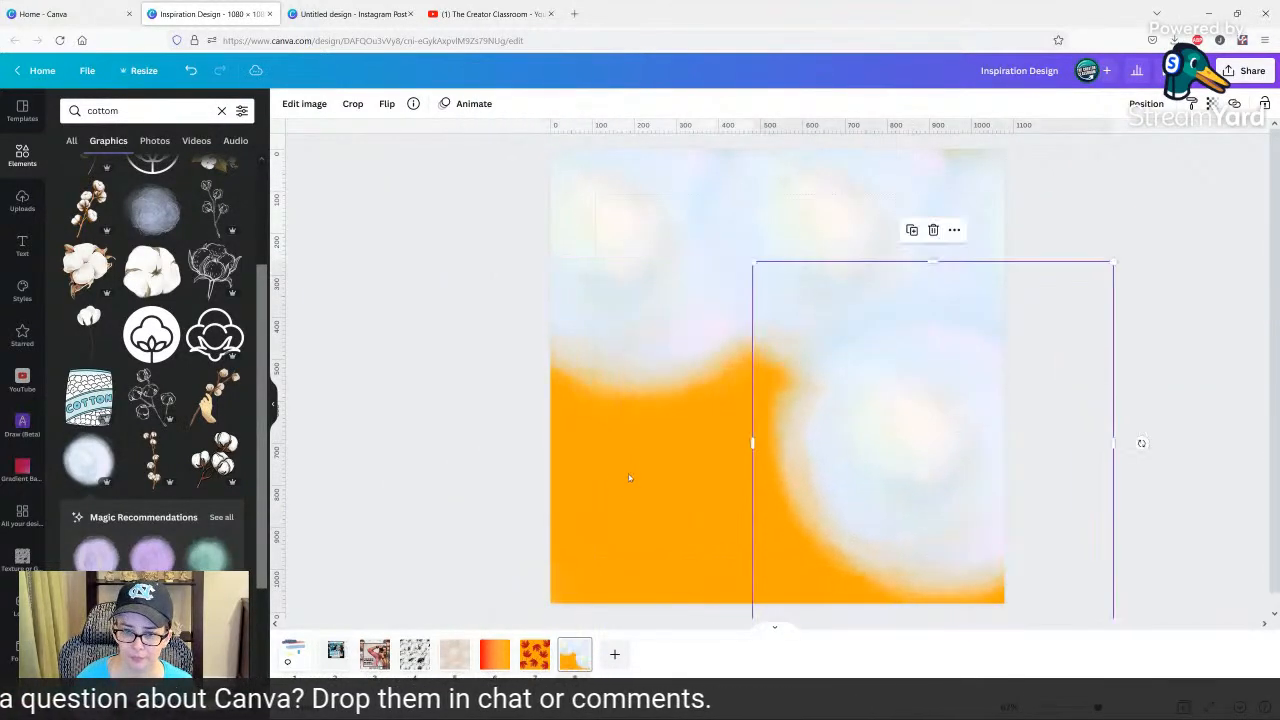
left_click(540, 522)
left_click_drag(900, 385, 702, 426)
left_click(708, 241)
left_click_drag(720, 490, 757, 557)
left_click_drag(968, 537, 980, 583)
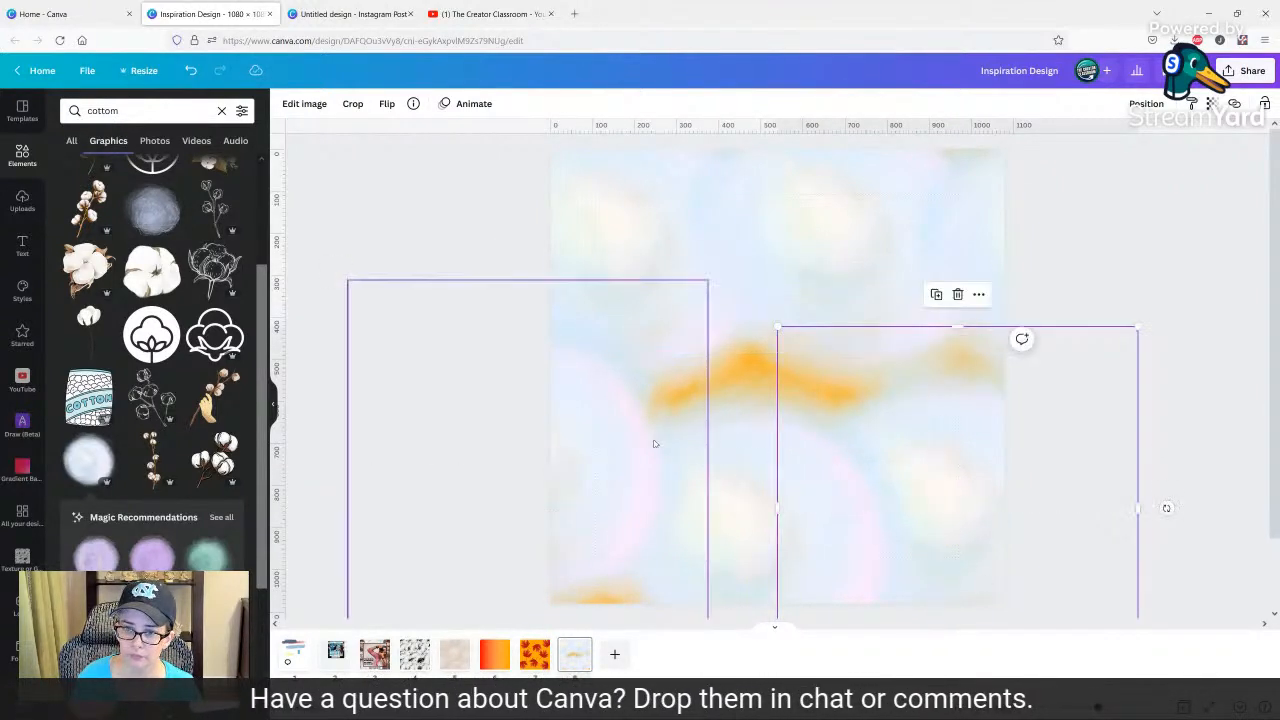
Enlarge the lower-left puff and reposition it to cover more of the orange background.
left_click(606, 423)
left_click_drag(712, 280, 886, 240)
left_click_drag(674, 377, 695, 445)
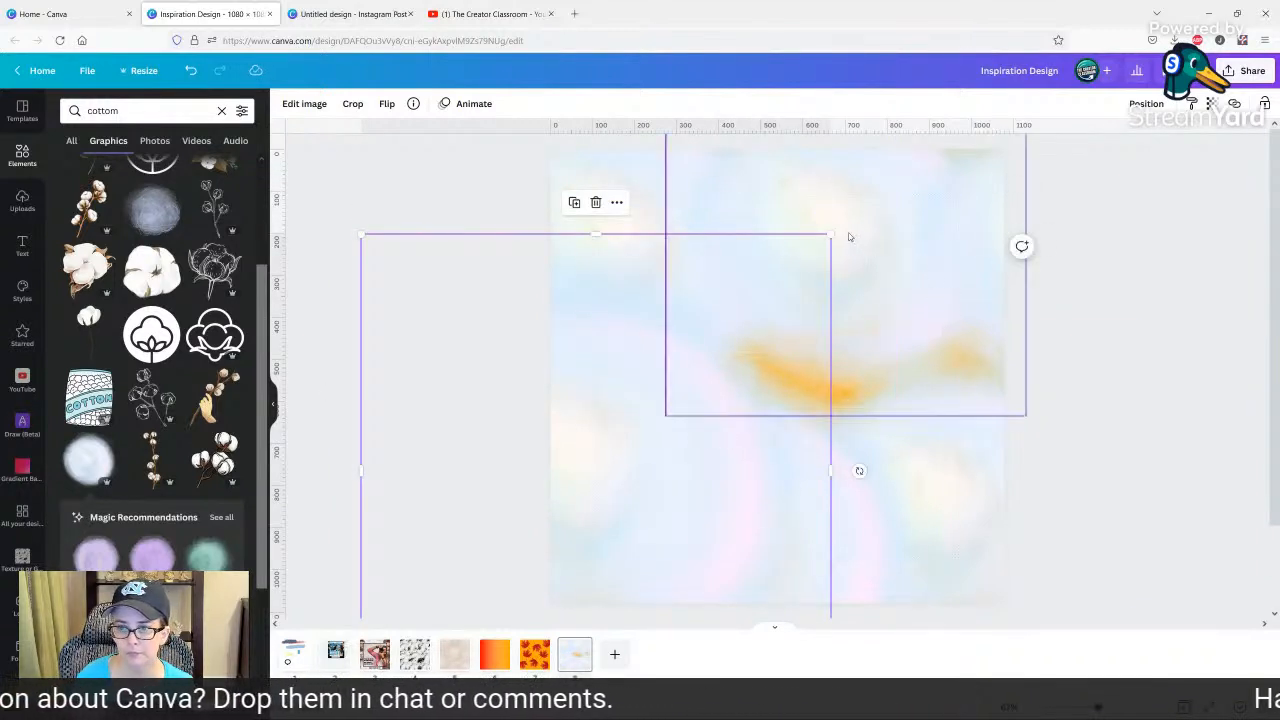
Close the remaining orange gaps by lowering the upper-right puff and placing a duplicate above it.
left_click_drag(844, 236, 842, 288)
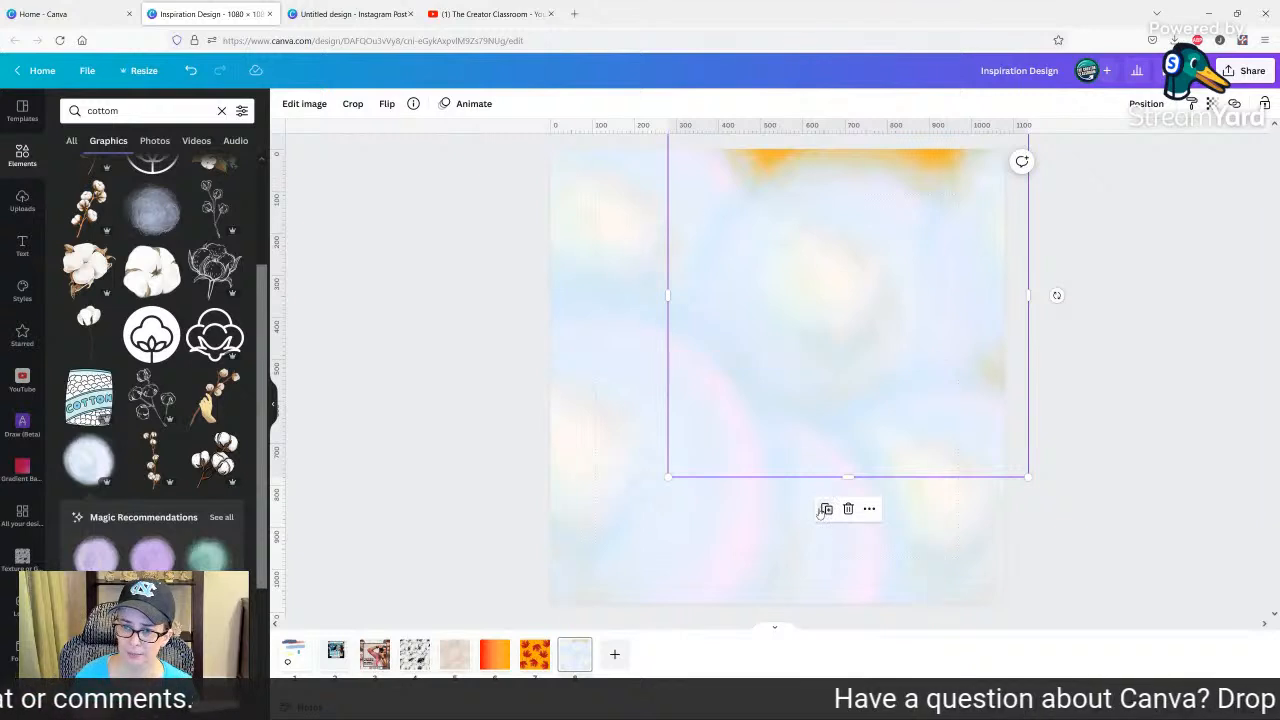
left_click_drag(824, 458, 831, 466)
left_click_drag(838, 310, 829, 200)
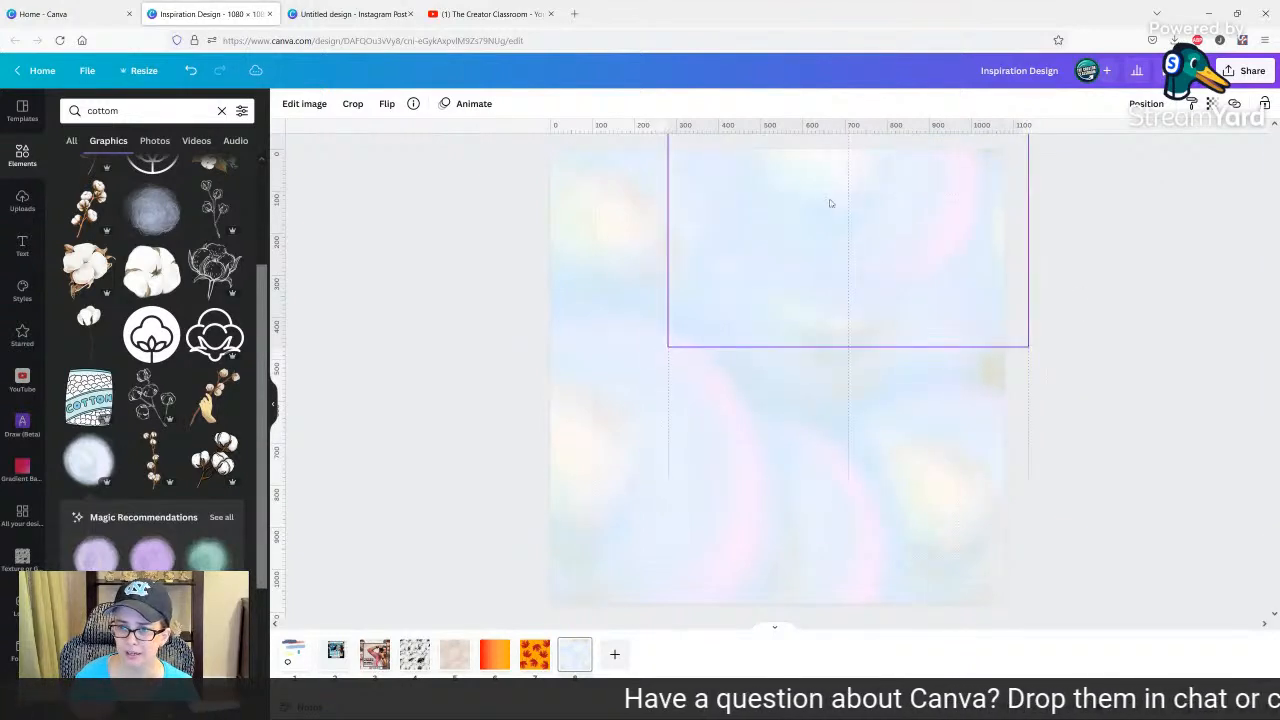
left_click(967, 423)
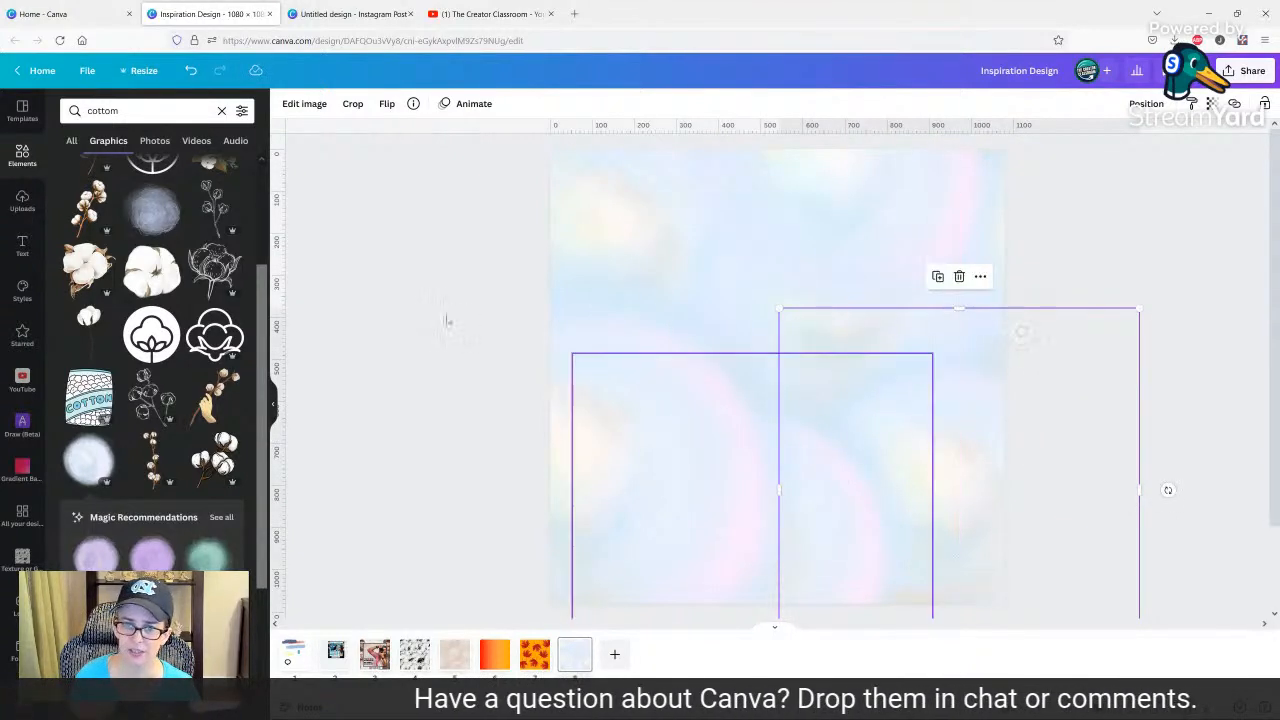
left_click(443, 320)
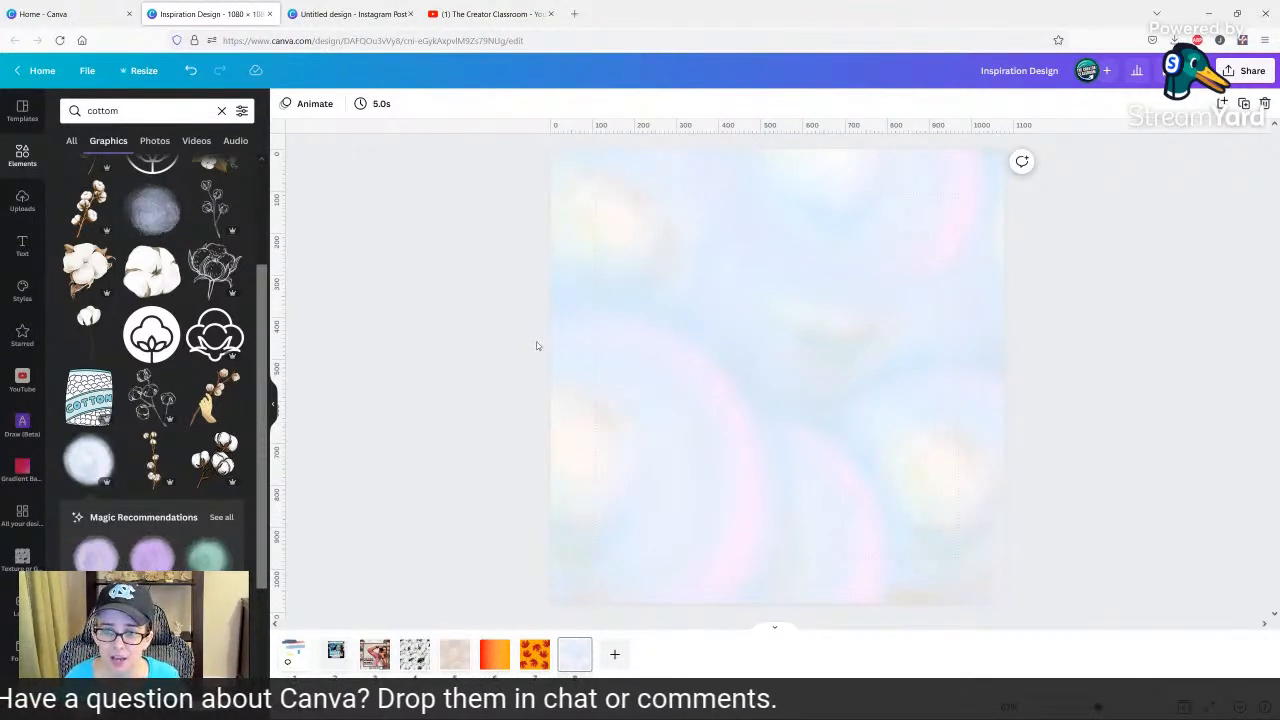
left_click(634, 494)
left_click(461, 181)
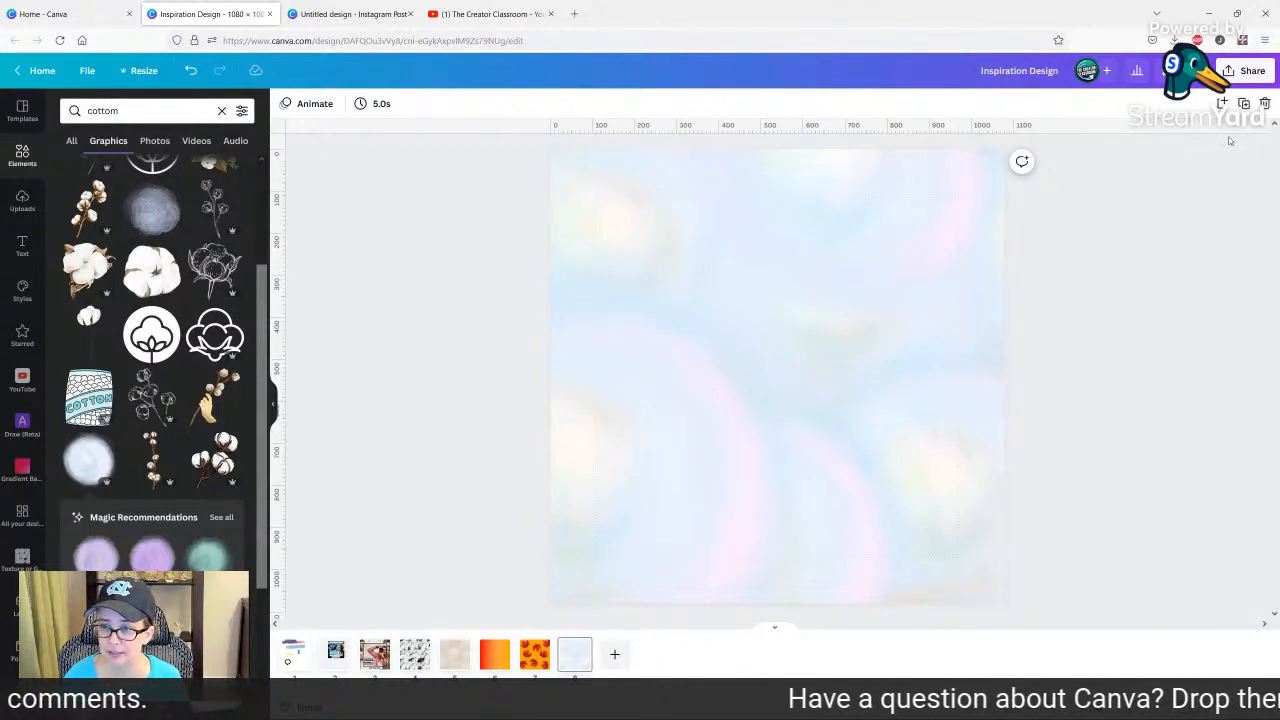
Add a blank page after the pastel texture and download only the texture page as a PNG without transparent background.
left_click(1223, 103)
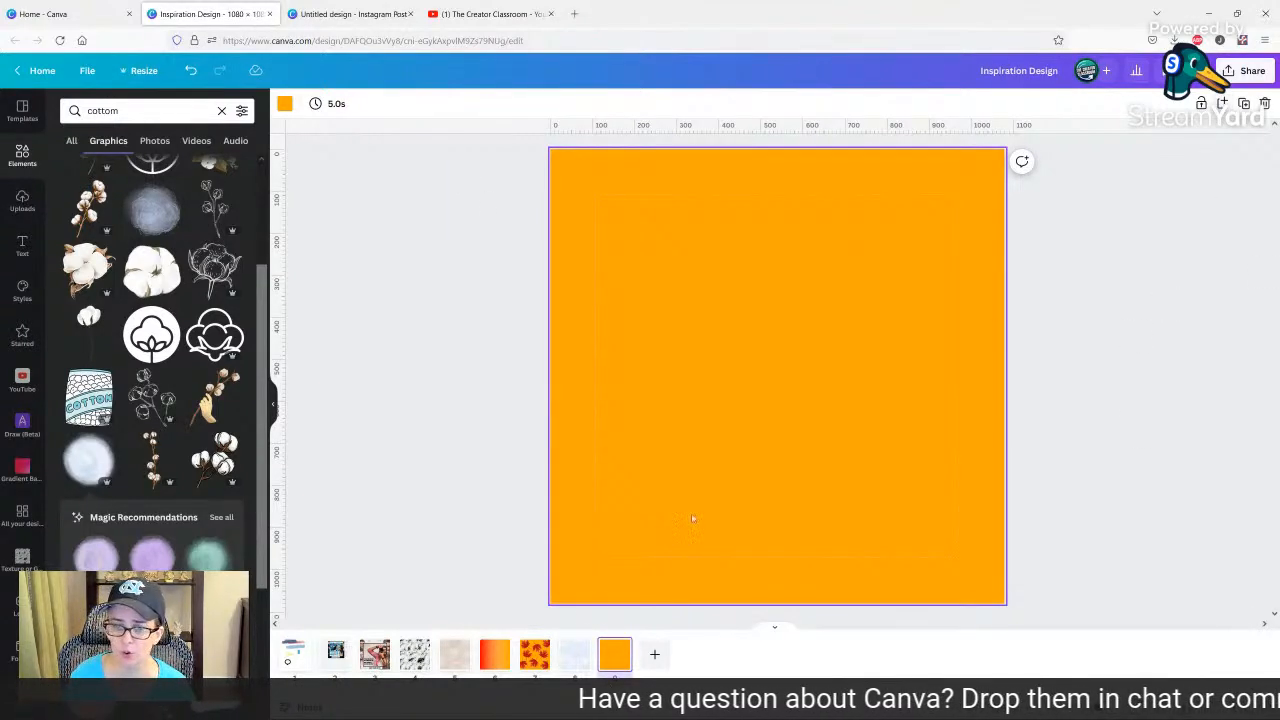
left_click(578, 655)
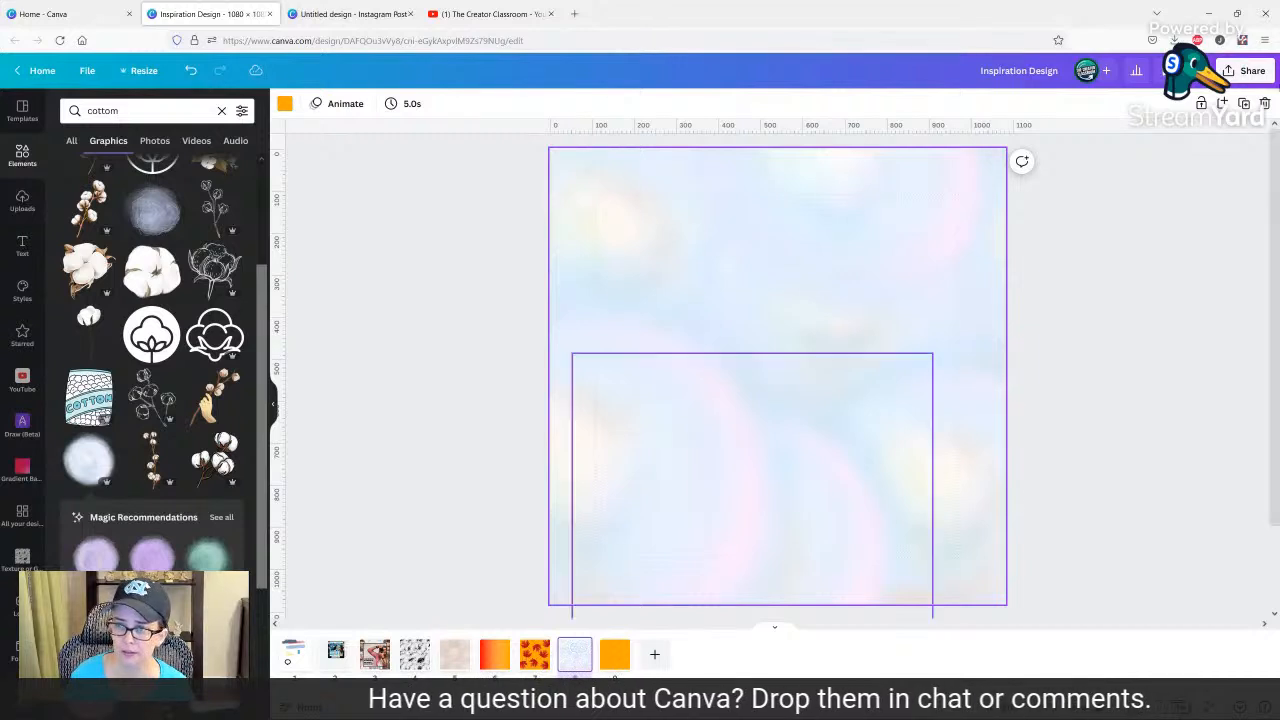
left_click(1246, 70)
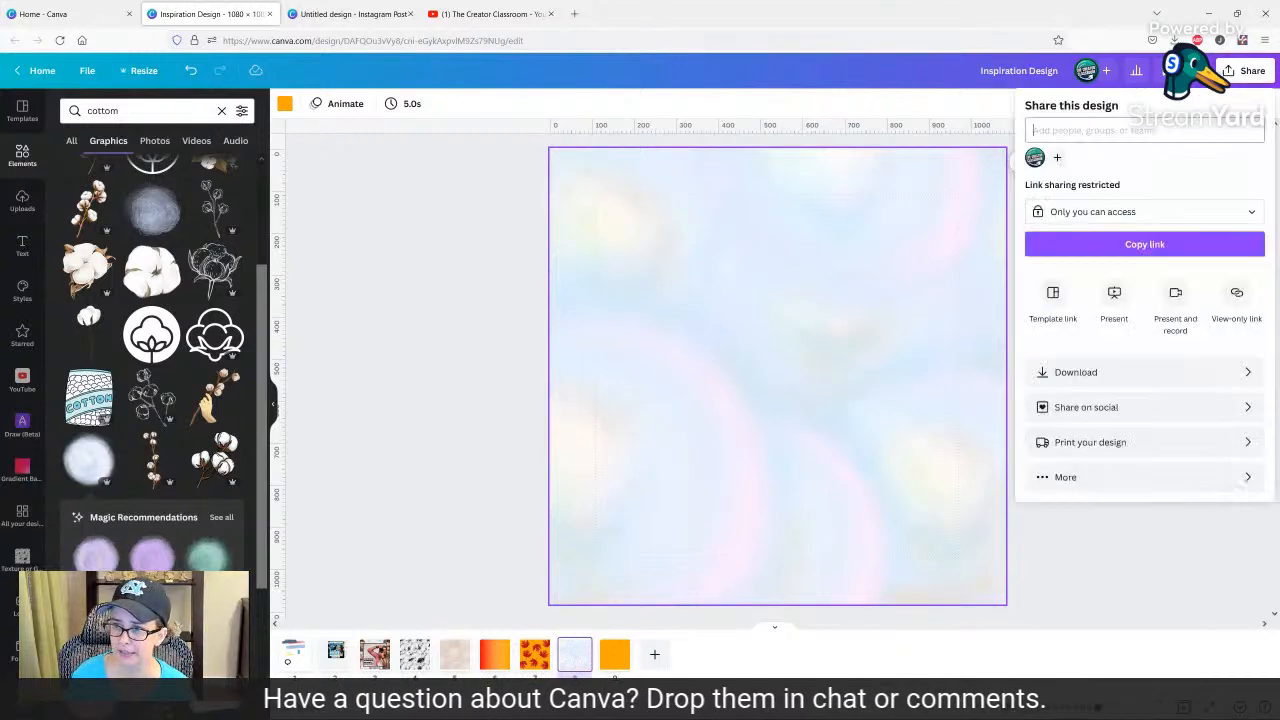
left_click(1104, 372)
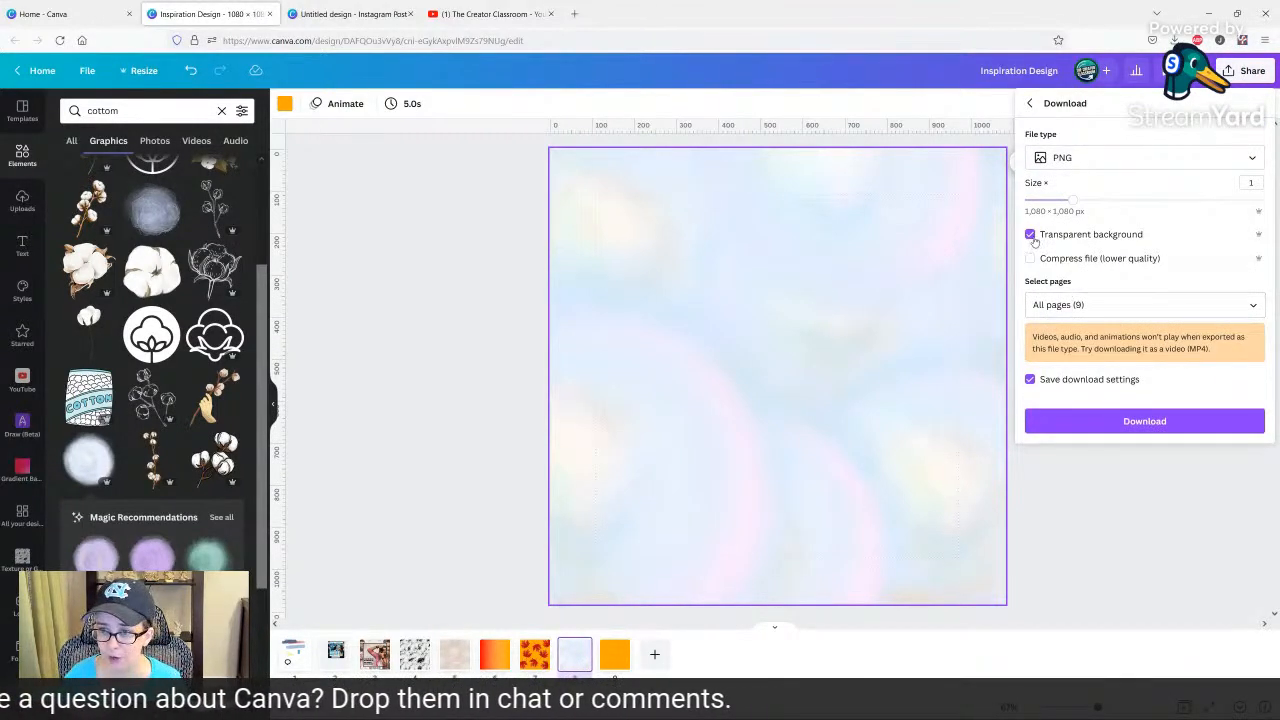
left_click(1086, 314)
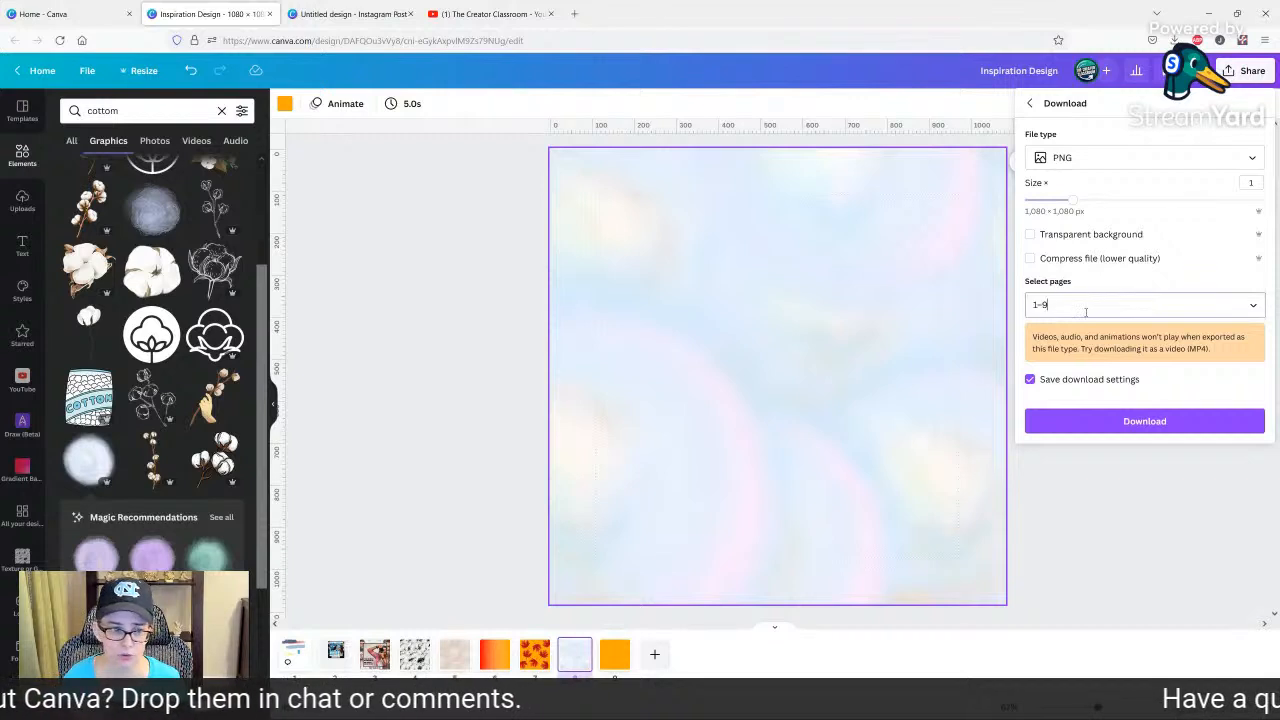
left_click(1088, 340)
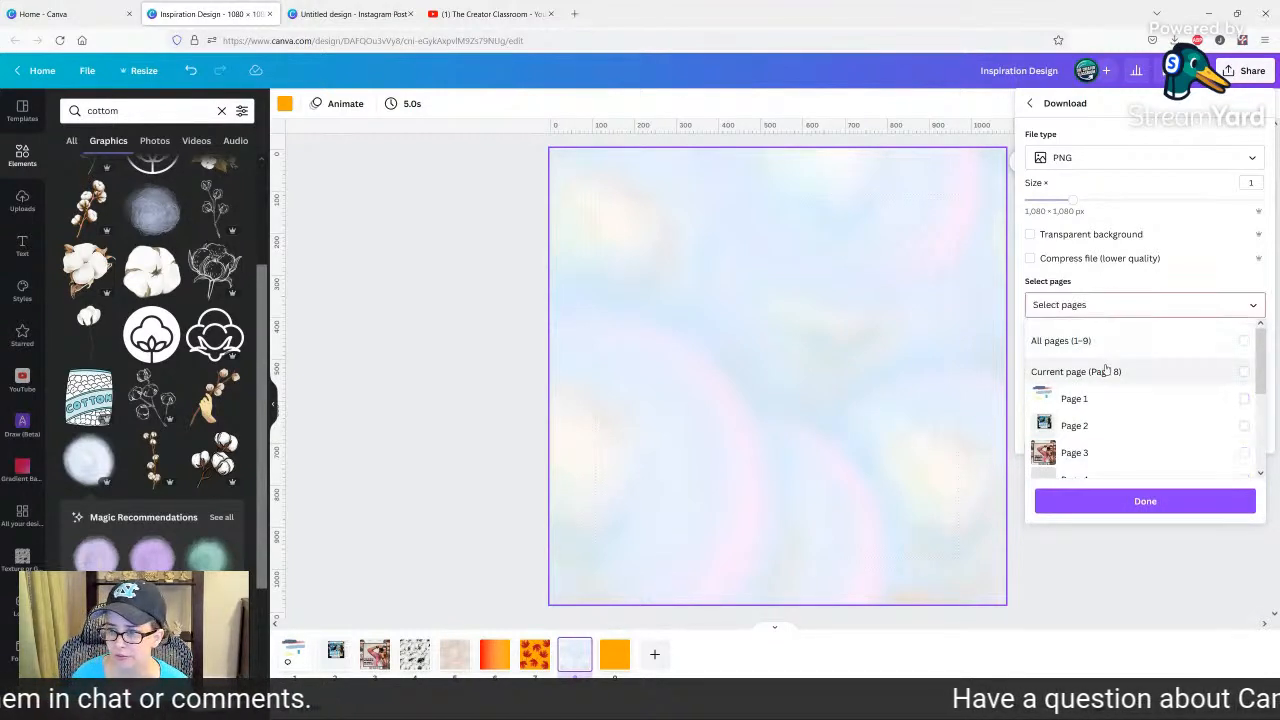
left_click(1108, 373)
left_click(1145, 501)
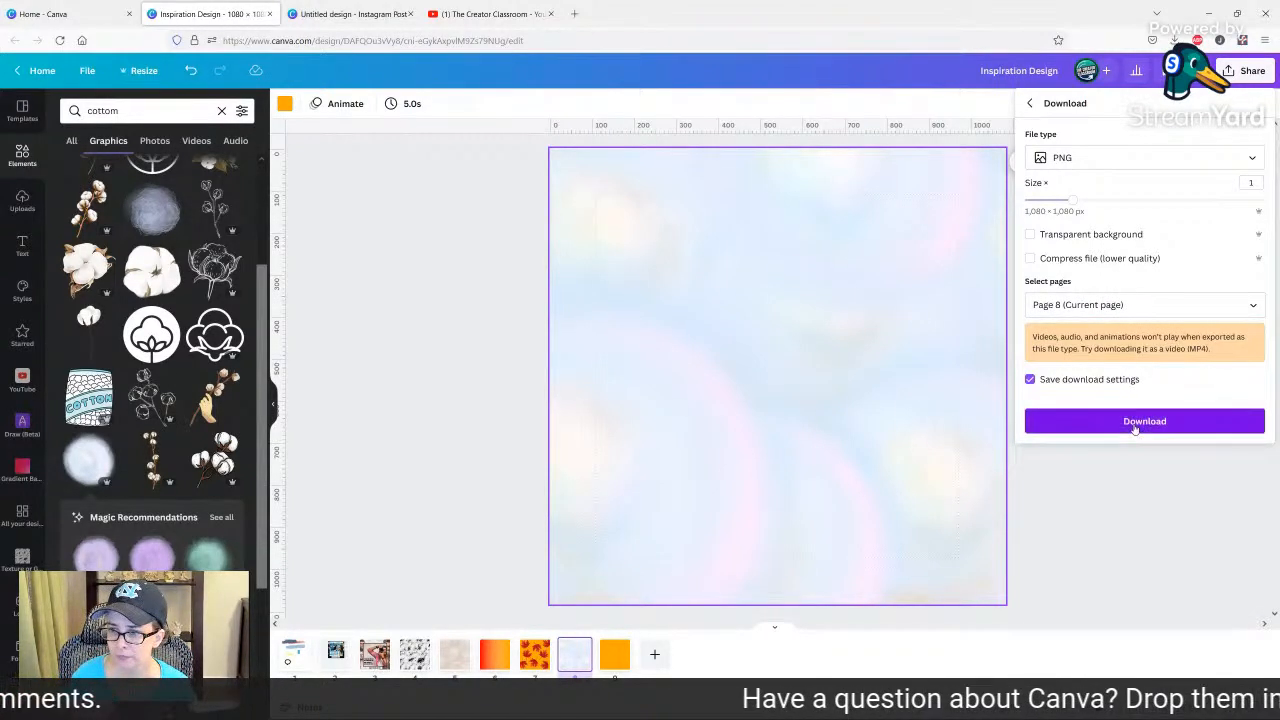
left_click(1143, 421)
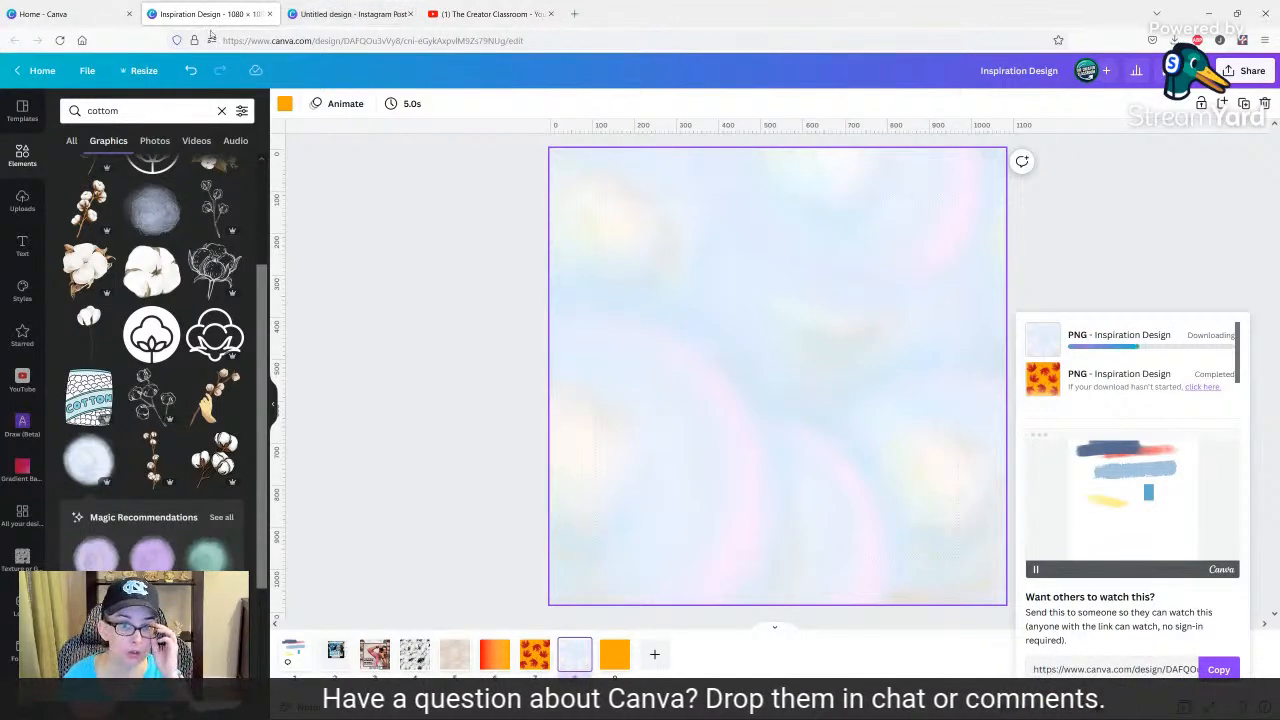
Create a blank Video design and fill its page with the recently used clip of the woman wearing headphones.
left_click(78, 12)
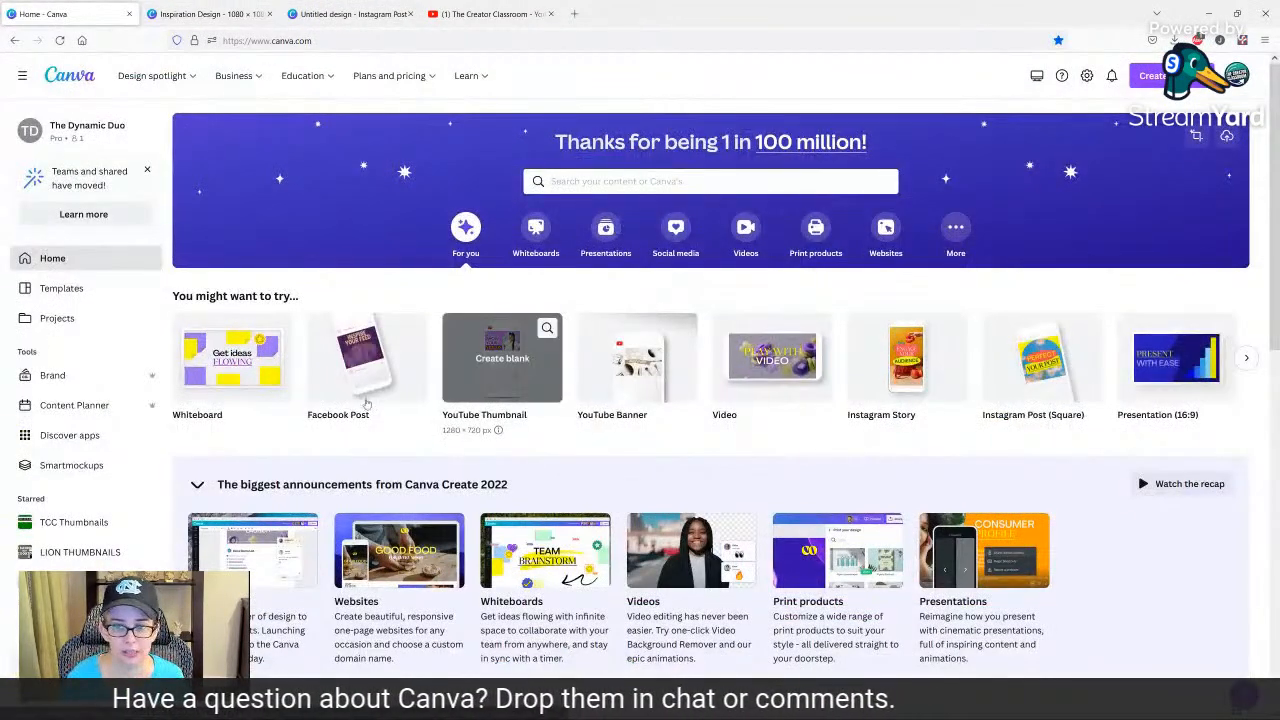
left_click(772, 362)
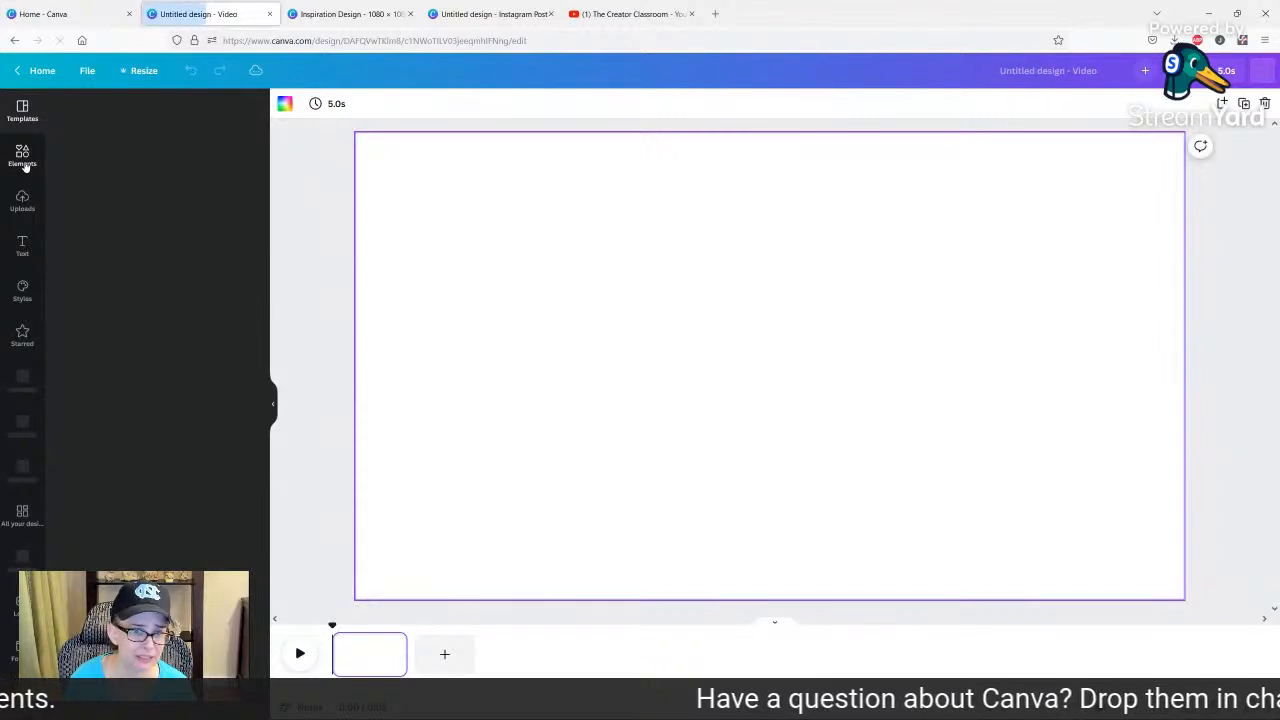
left_click(25, 166)
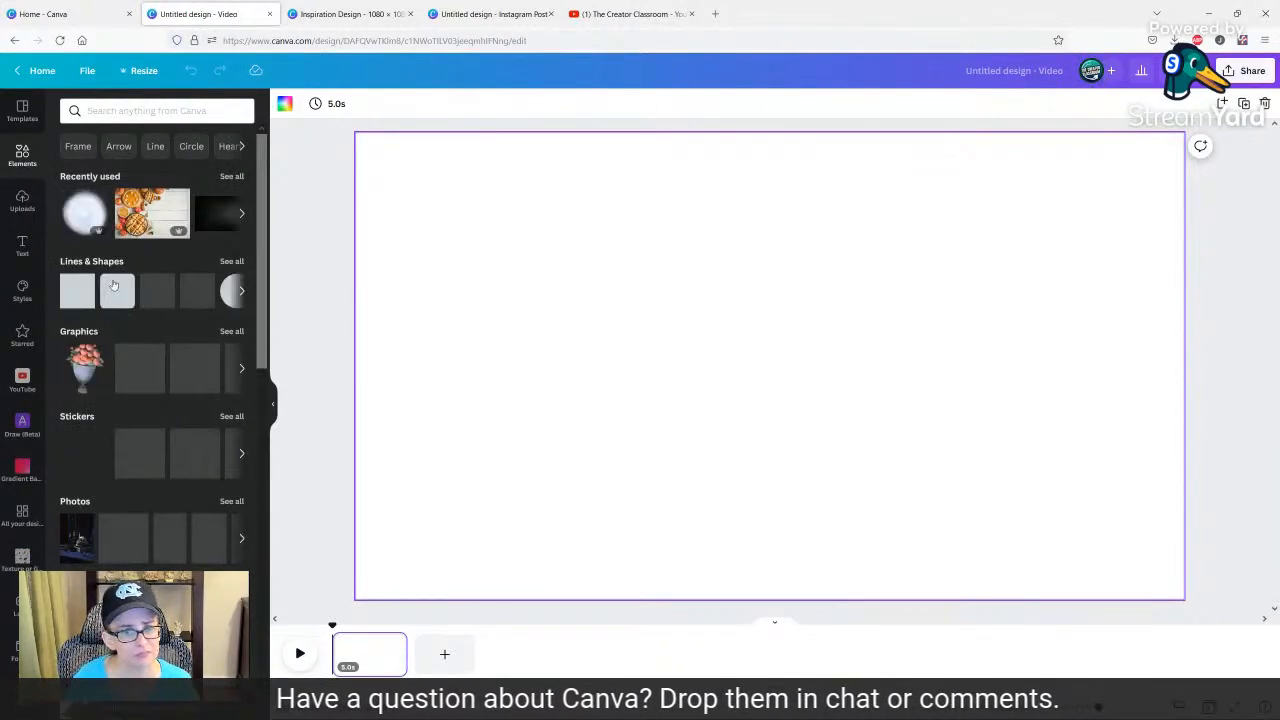
scroll(70, 435, "down", 2)
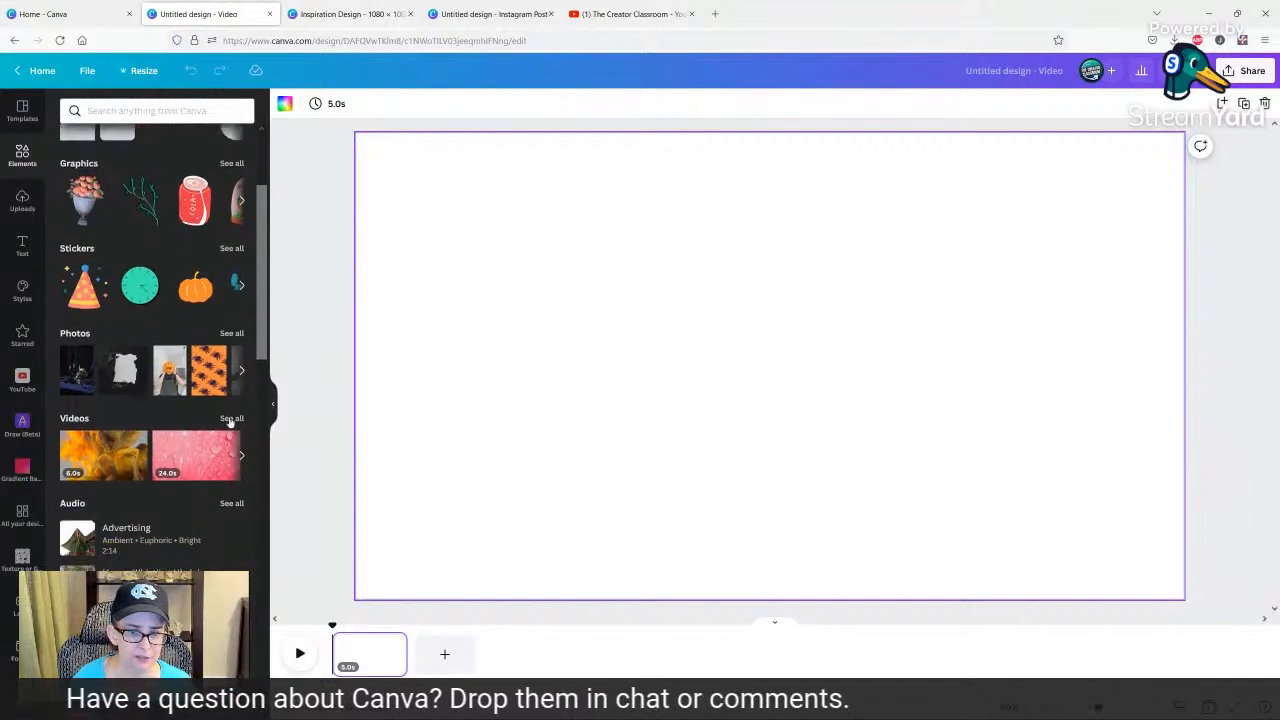
left_click(231, 420)
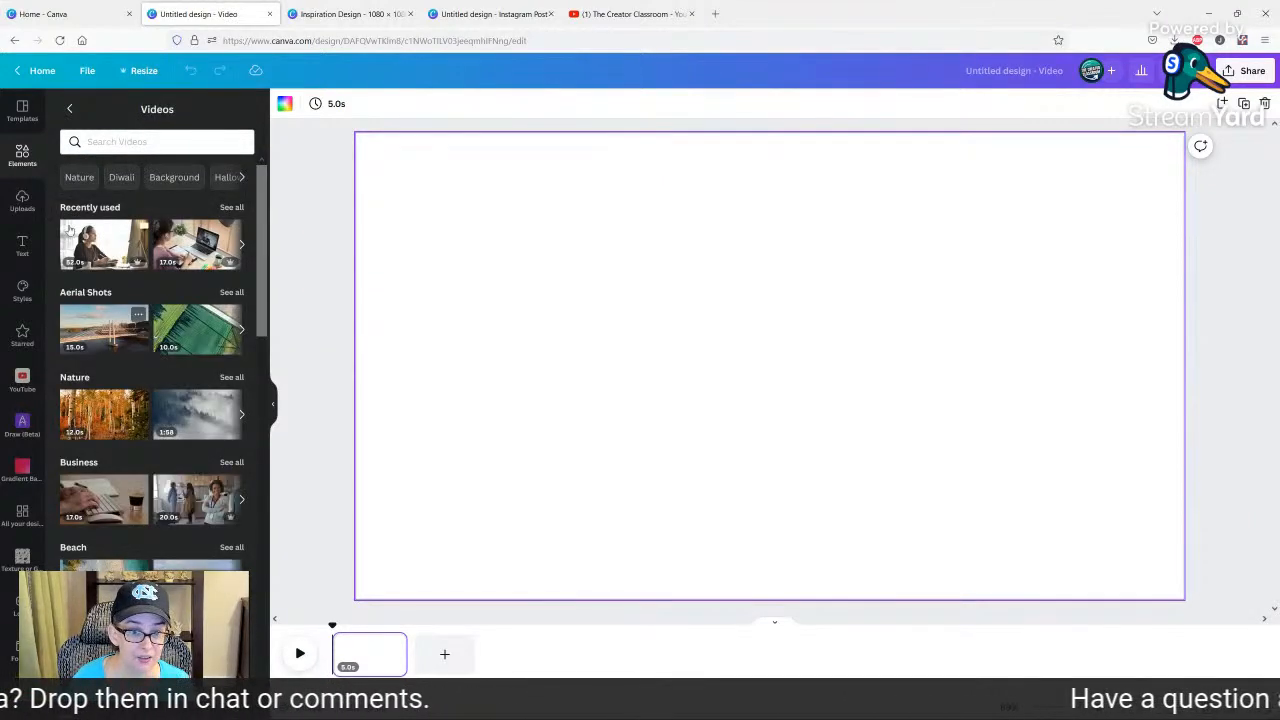
left_click_drag(95, 255, 358, 232)
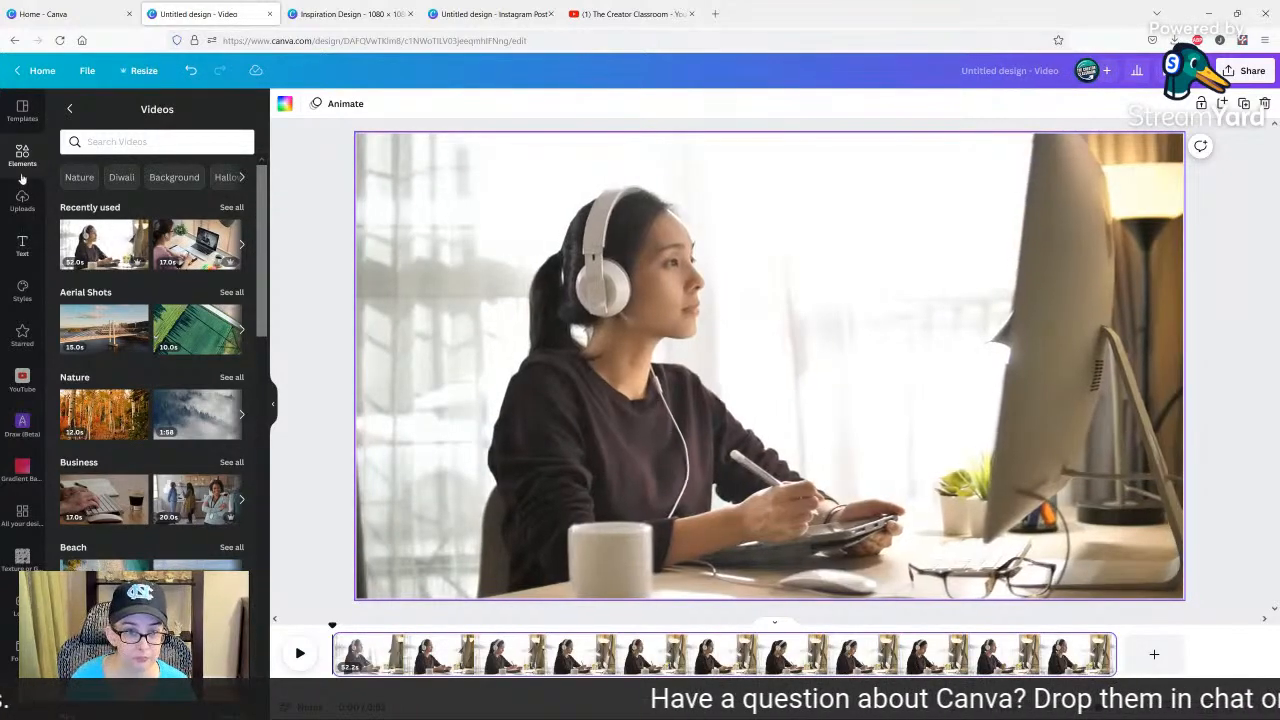
Search the elements for "grid" and add the single-cell grid over the video.
left_click(70, 109)
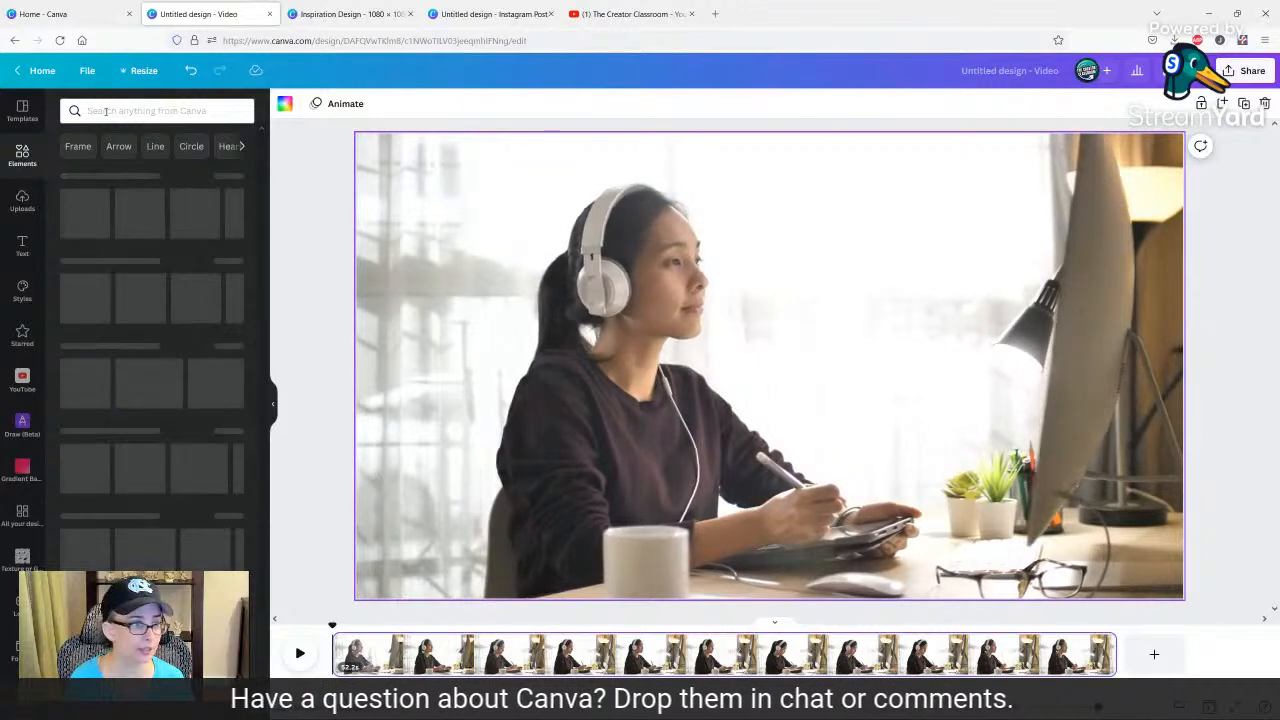
left_click(105, 111)
type("gr")
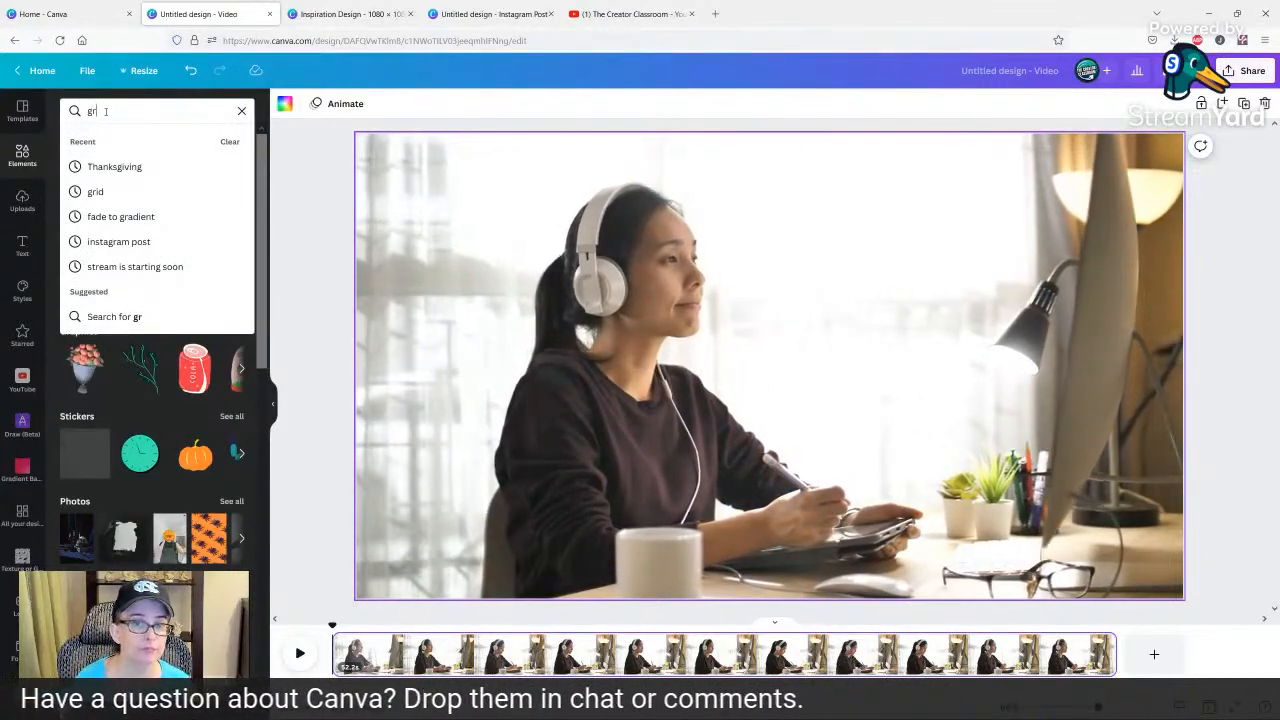
type("id")
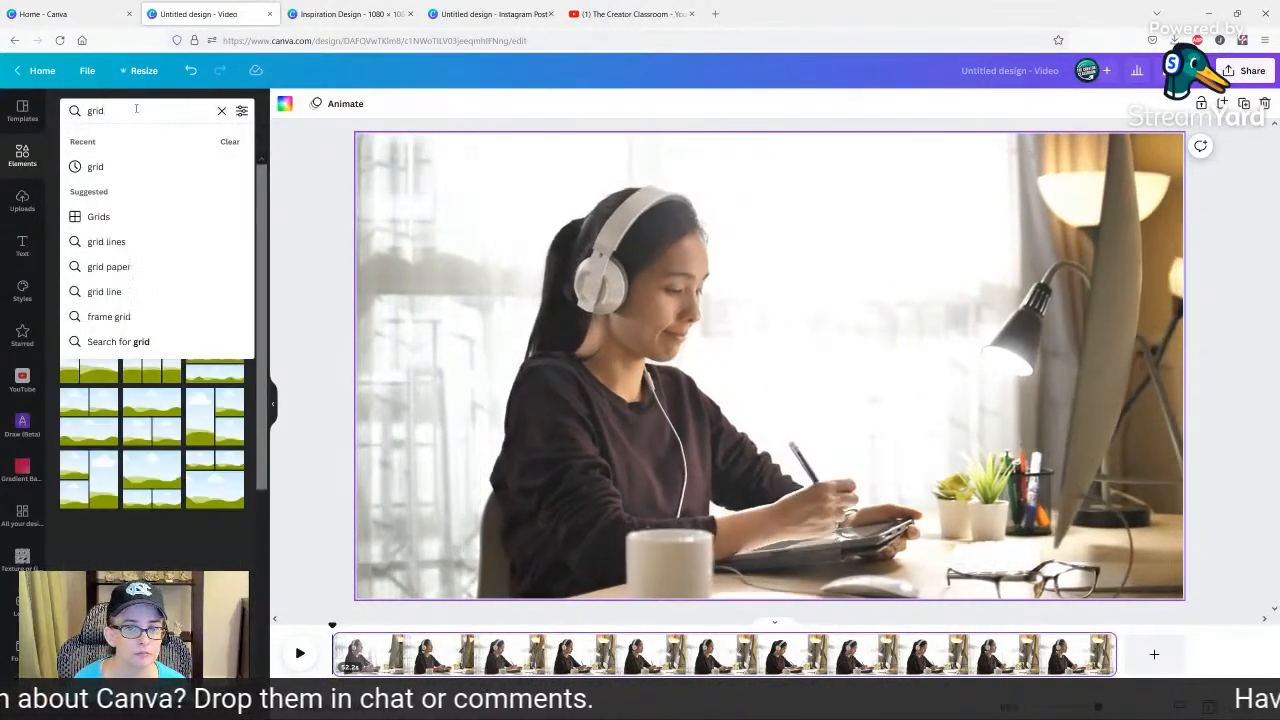
left_click(100, 168)
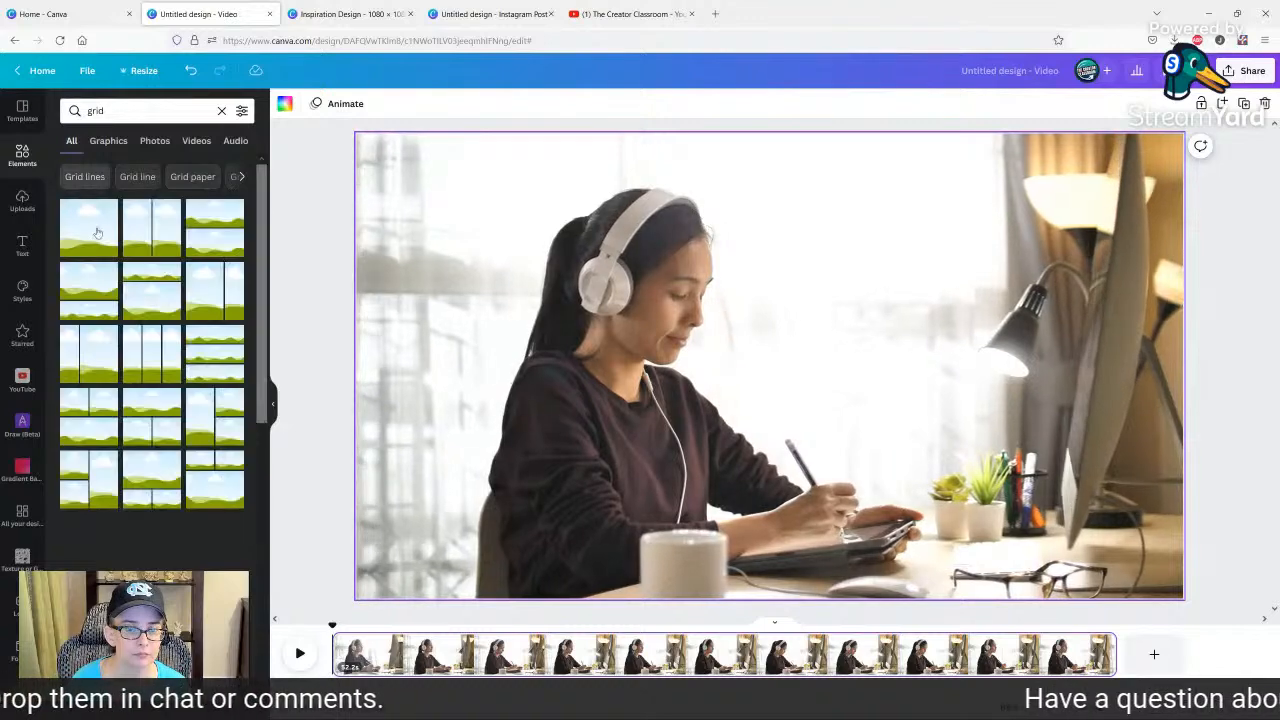
left_click(74, 237)
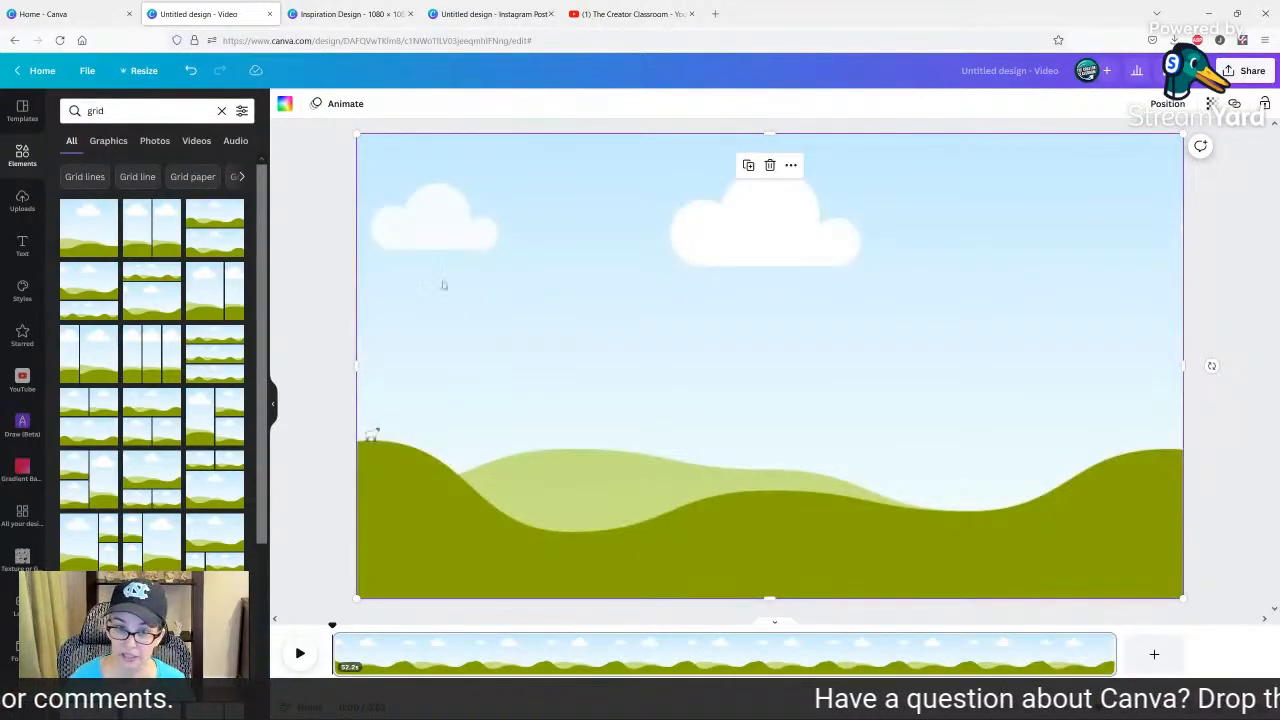
Fill the grid with the uploaded orange gradient, set its transparency to 25 and preview the overlay on the video.
left_click(22, 202)
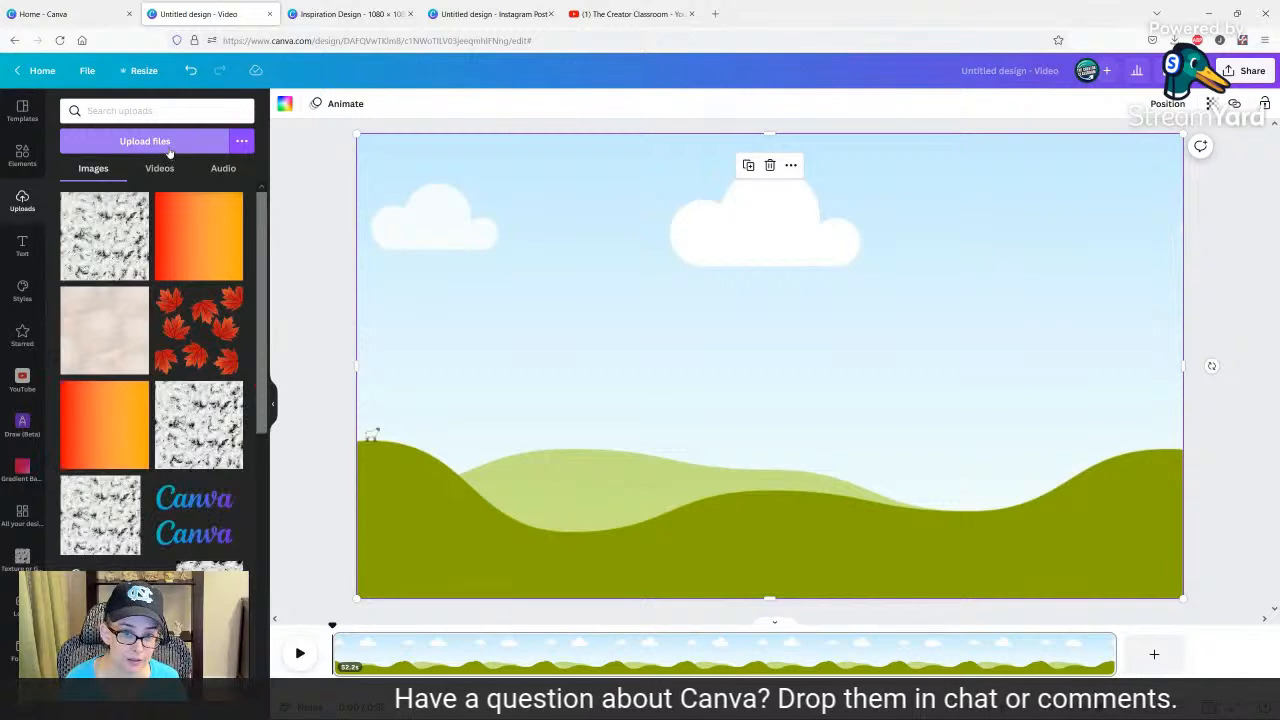
left_click_drag(178, 226, 382, 200)
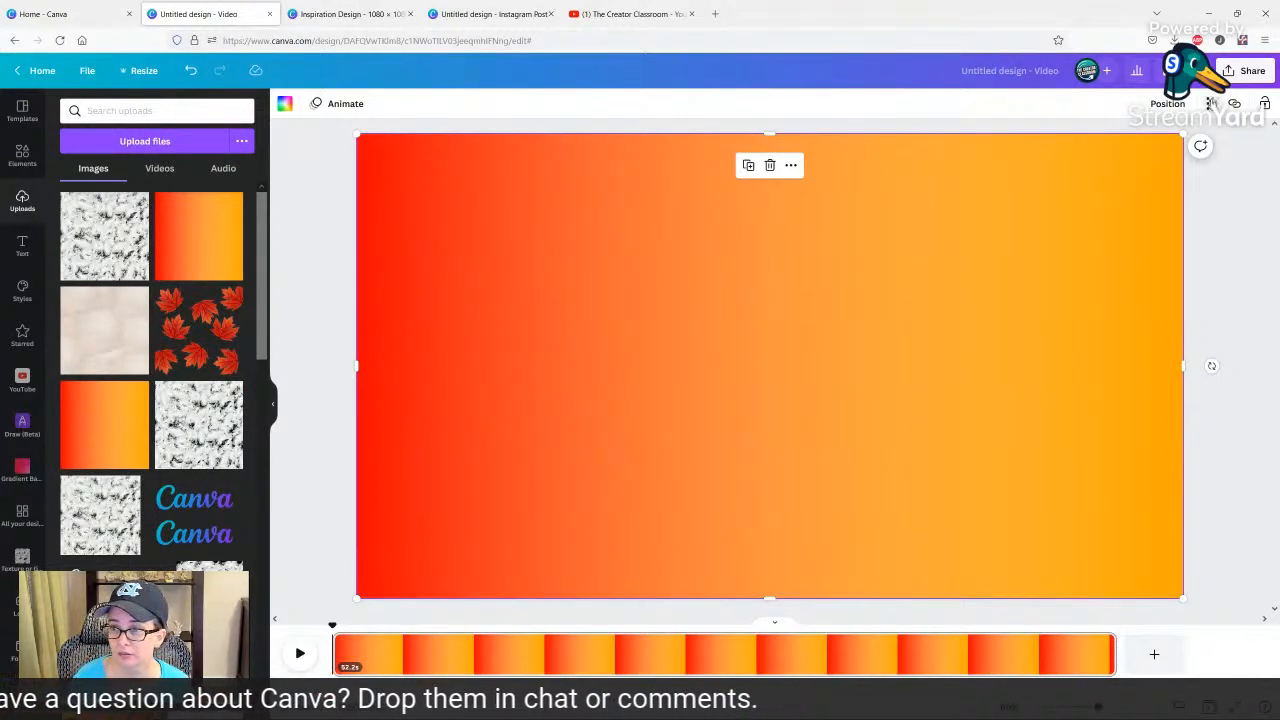
left_click(1211, 104)
left_click_drag(1133, 158, 1115, 154)
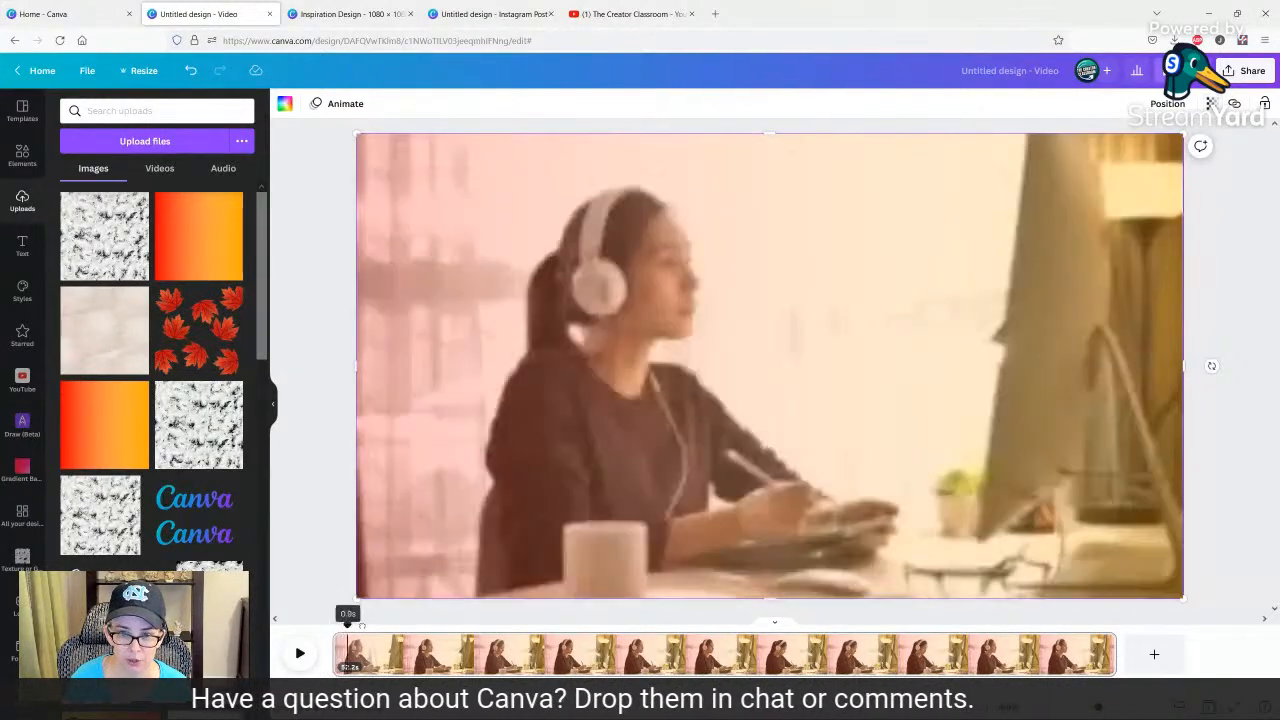
left_click_drag(362, 626, 290, 606)
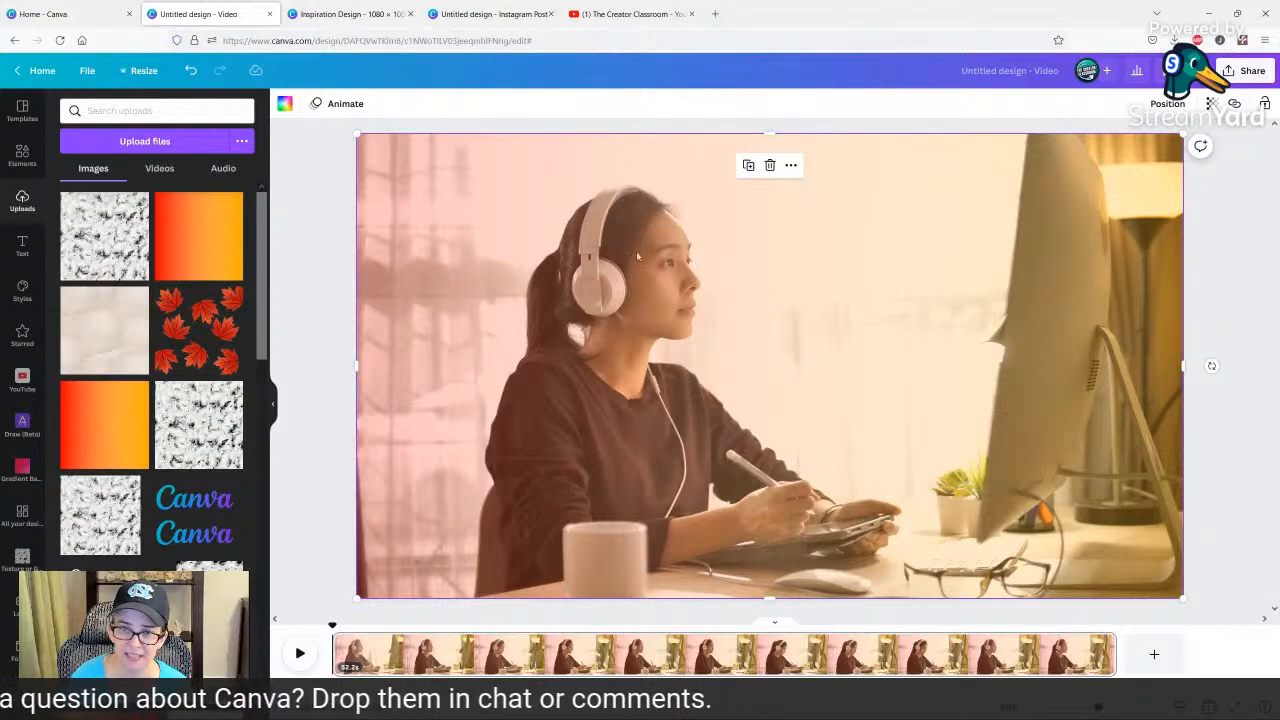
Lower the grid overlay, try stretching a loose copy of the orange gradient across the whole page, and undo the stretching.
left_click_drag(637, 257, 612, 557)
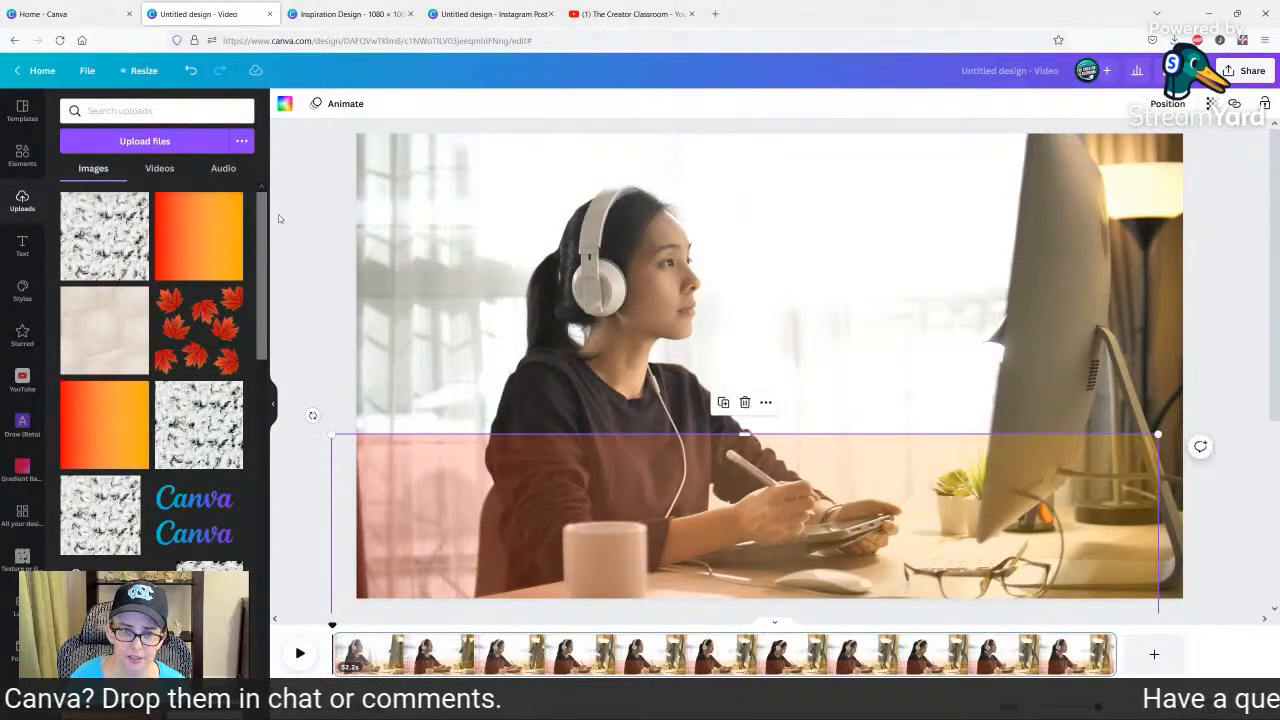
left_click(194, 243)
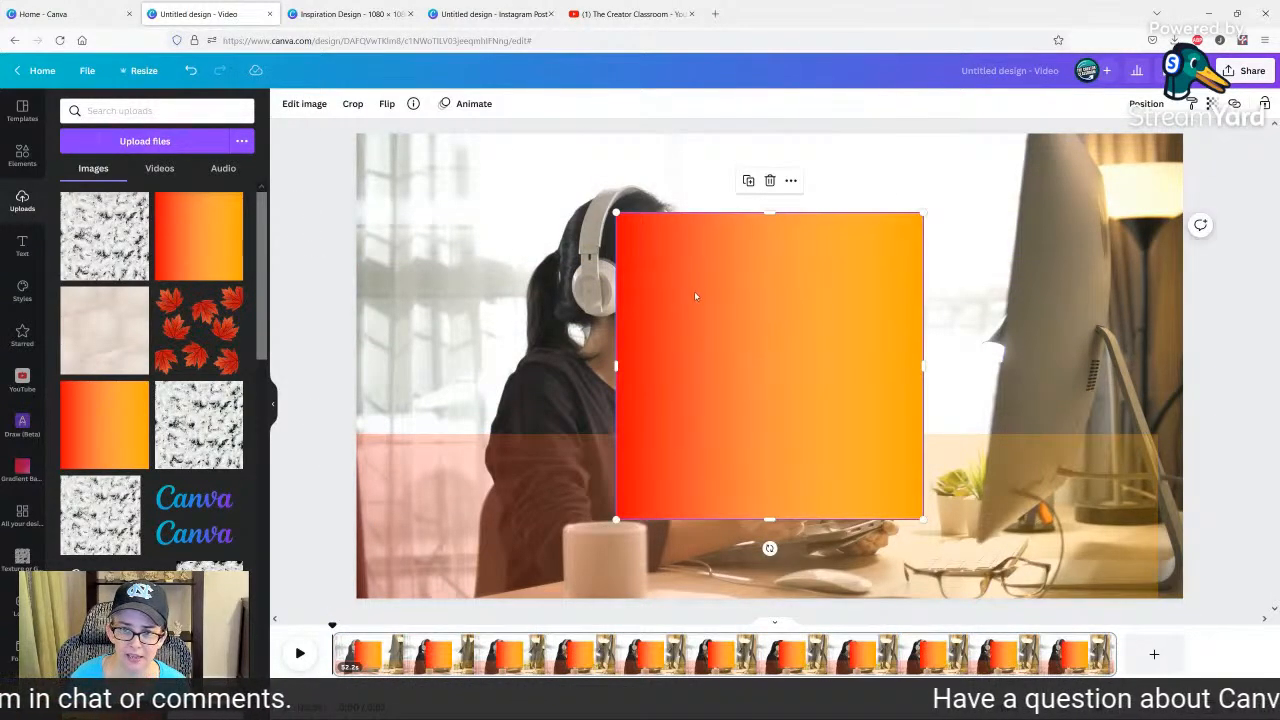
left_click_drag(694, 291, 452, 222)
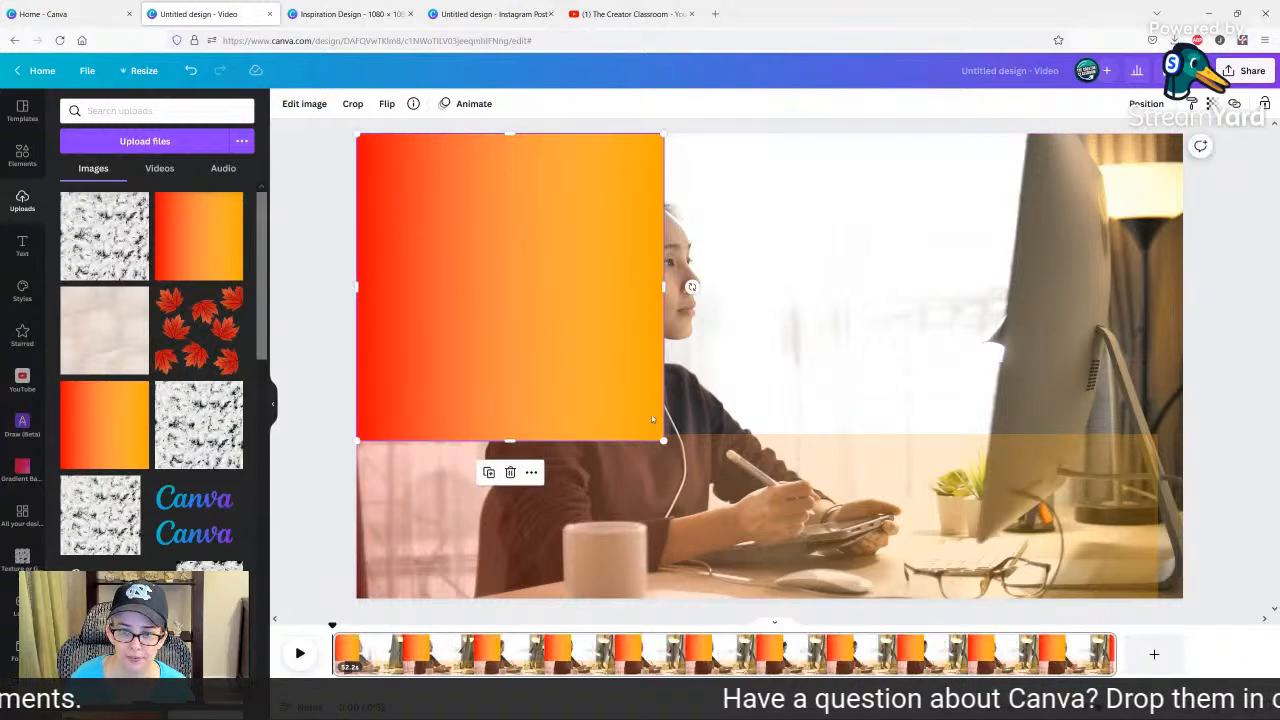
left_click_drag(668, 288, 1183, 288)
left_click_drag(769, 440, 781, 599)
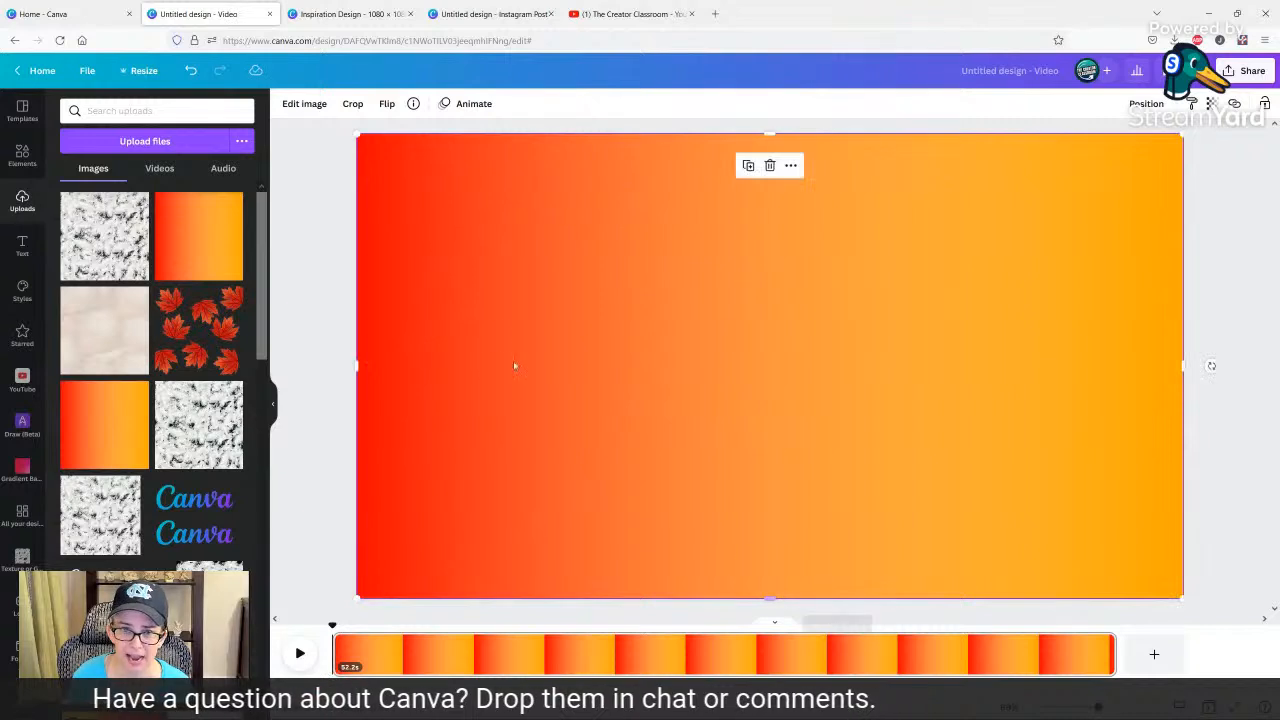
left_click(339, 281)
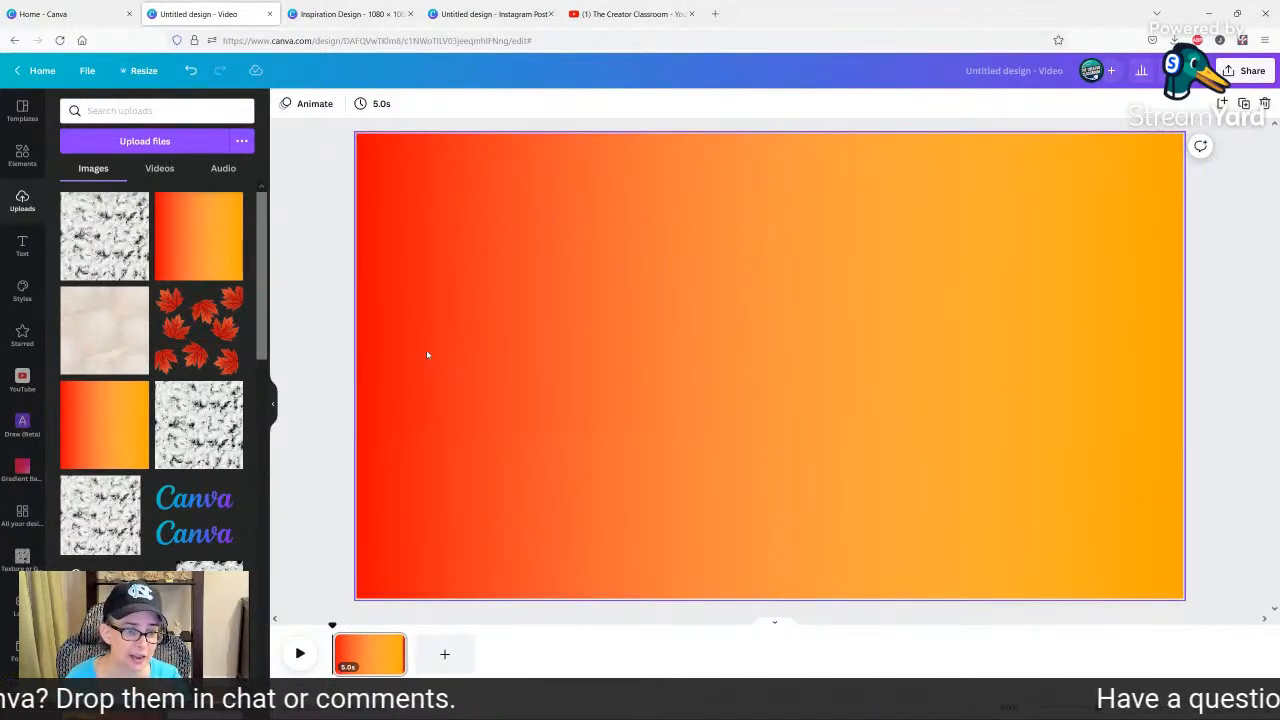
left_click(191, 72)
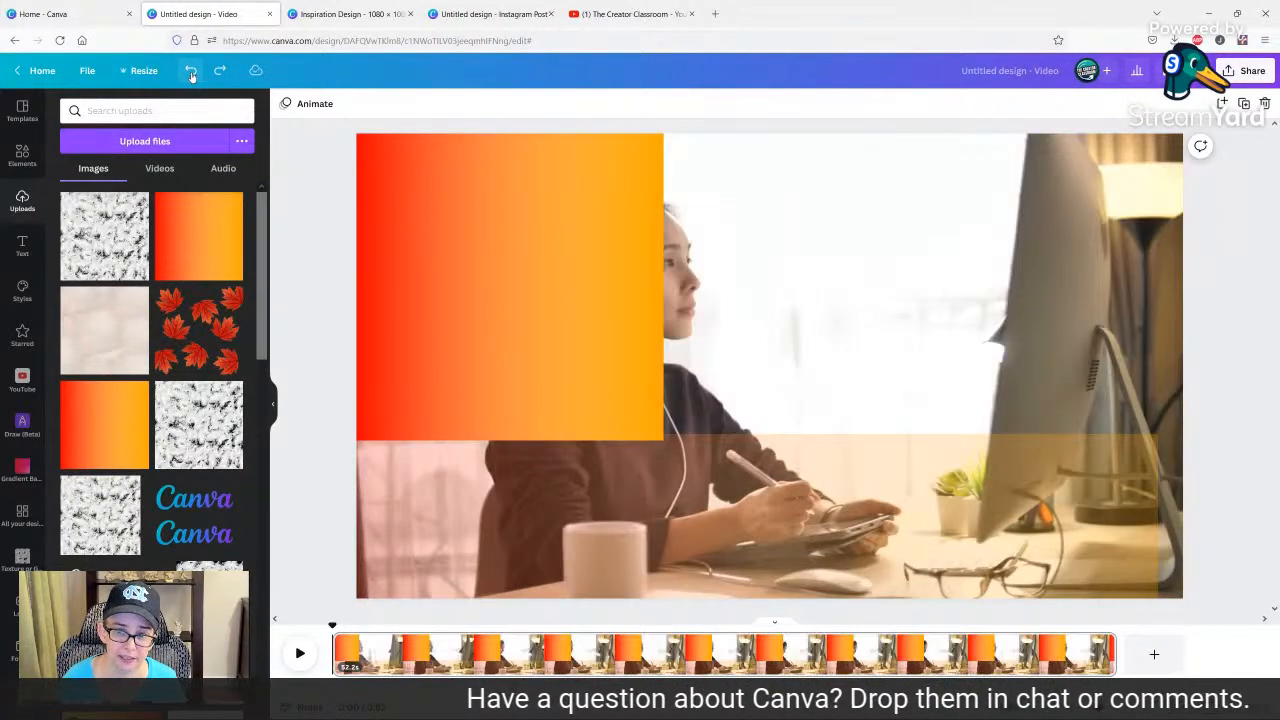
Remove the loose gradient square from the page and move the grid overlay back over the full video.
left_click(704, 472)
left_click_drag(588, 320, 145, 300)
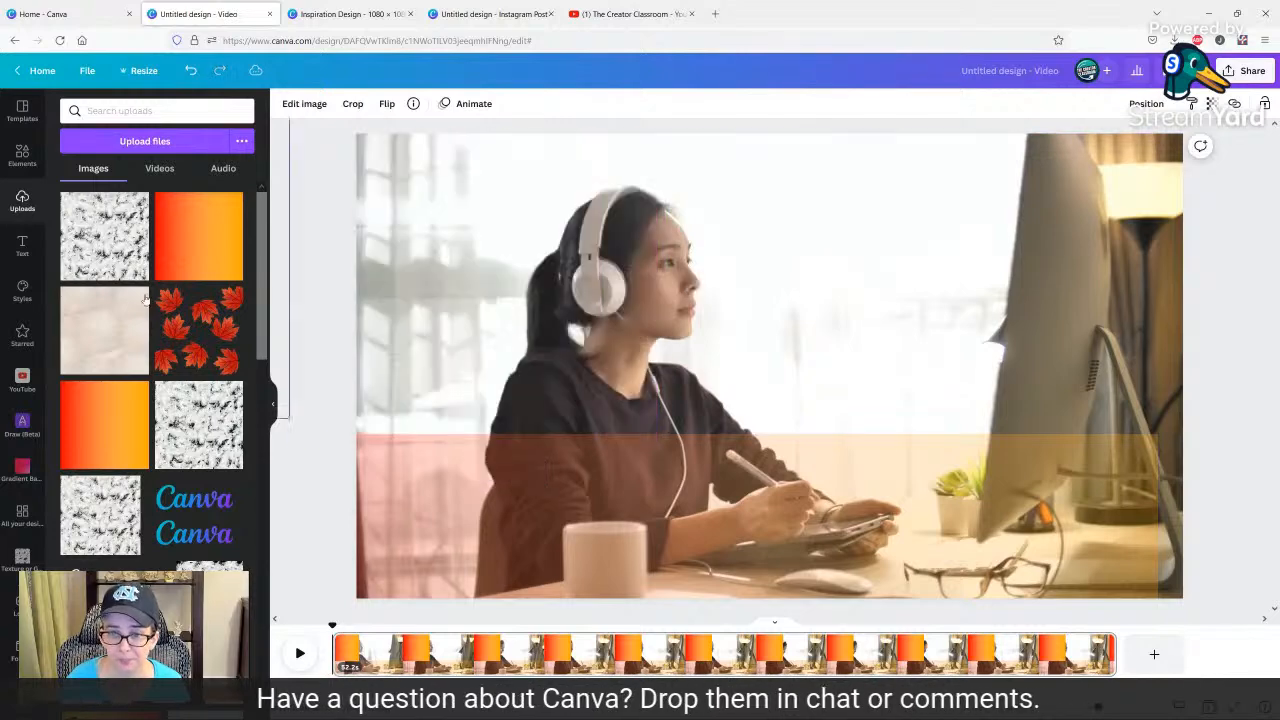
left_click_drag(654, 524, 641, 225)
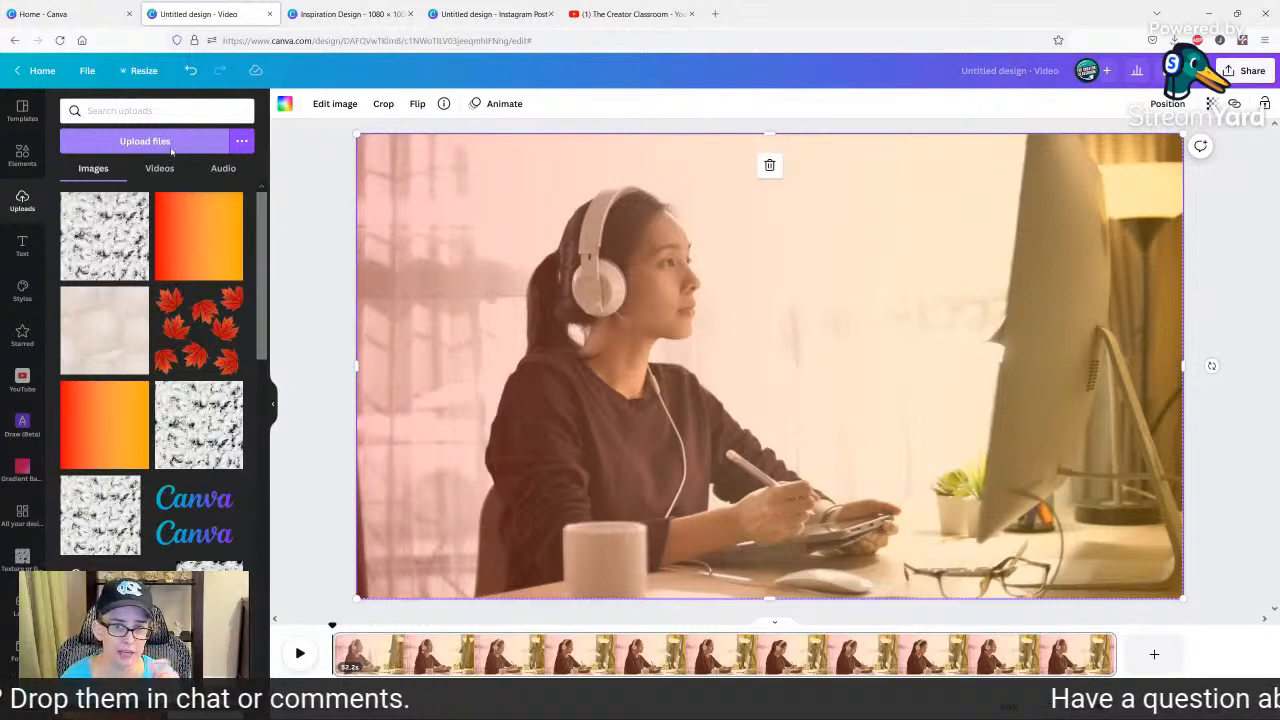
Upload Inspiration Design(7).png and replace the orange gradient in the overlay grid with this pastel texture.
left_click(171, 145)
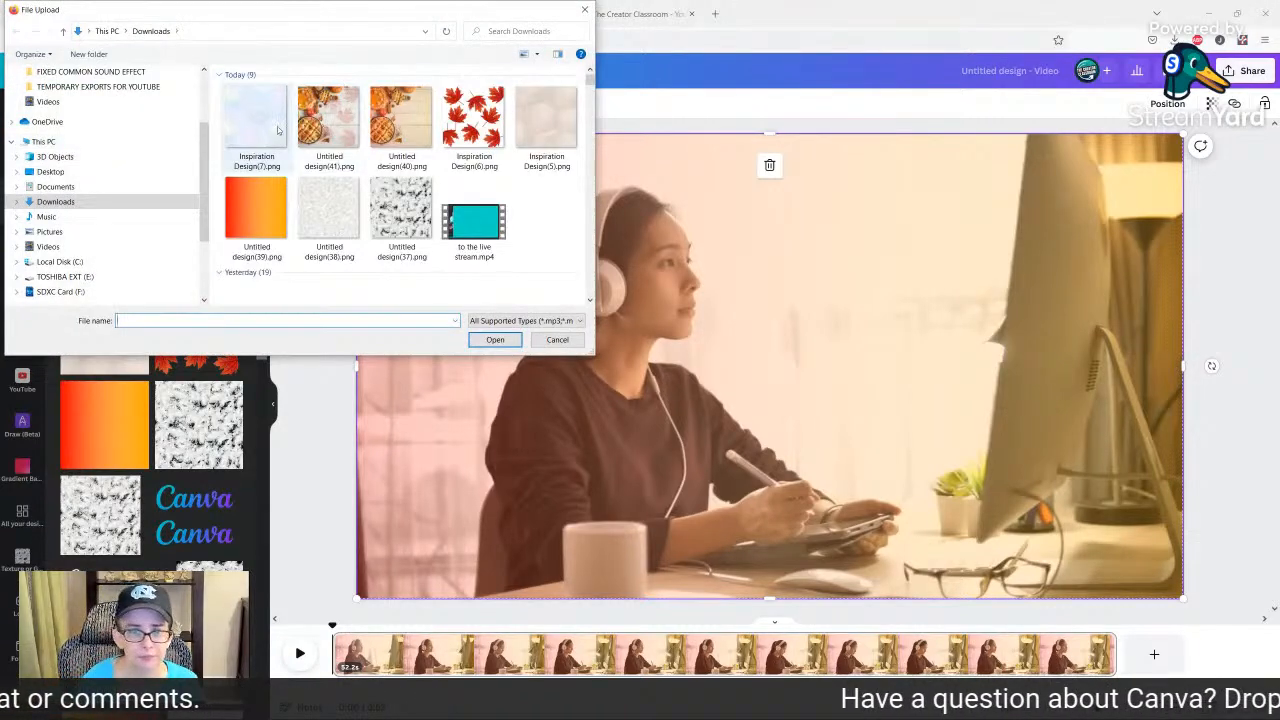
double_click(278, 130)
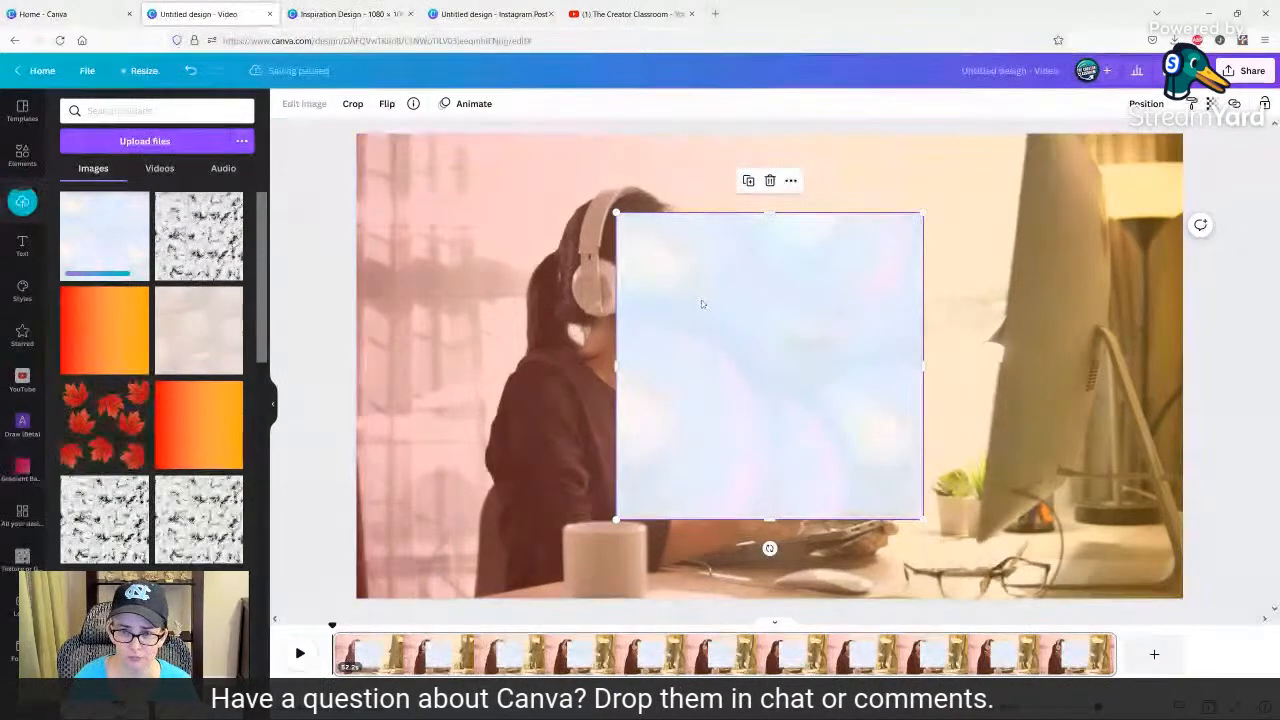
left_click_drag(701, 298, 664, 297)
key("Delete")
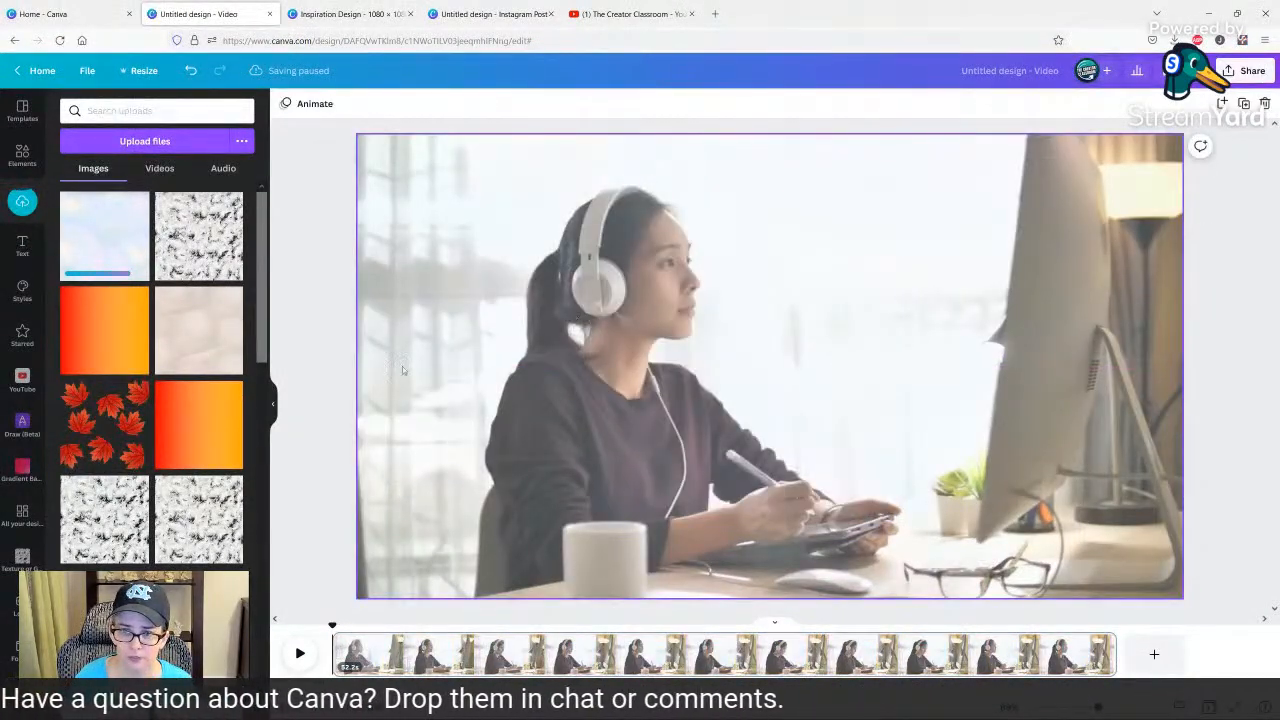
left_click(569, 486)
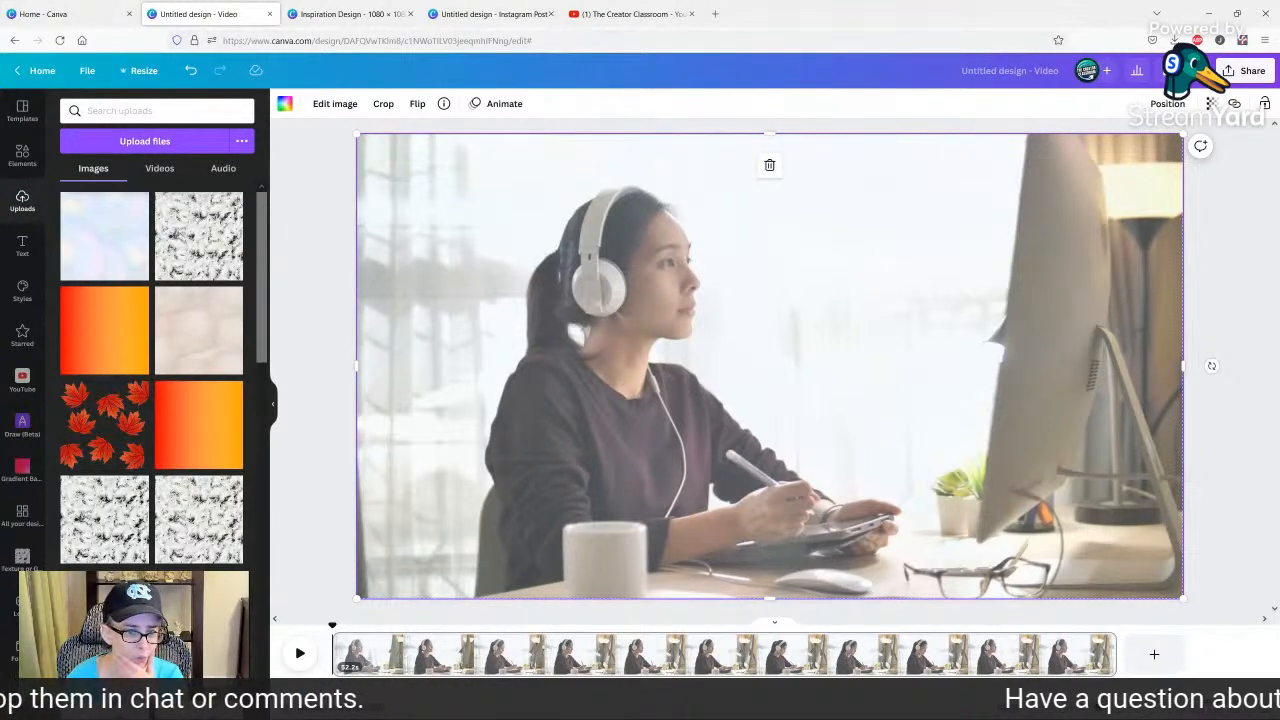
Try the dark bokeh texture from the Texture or Gradient Overlays folder on the video page and remove it.
left_click(38, 555)
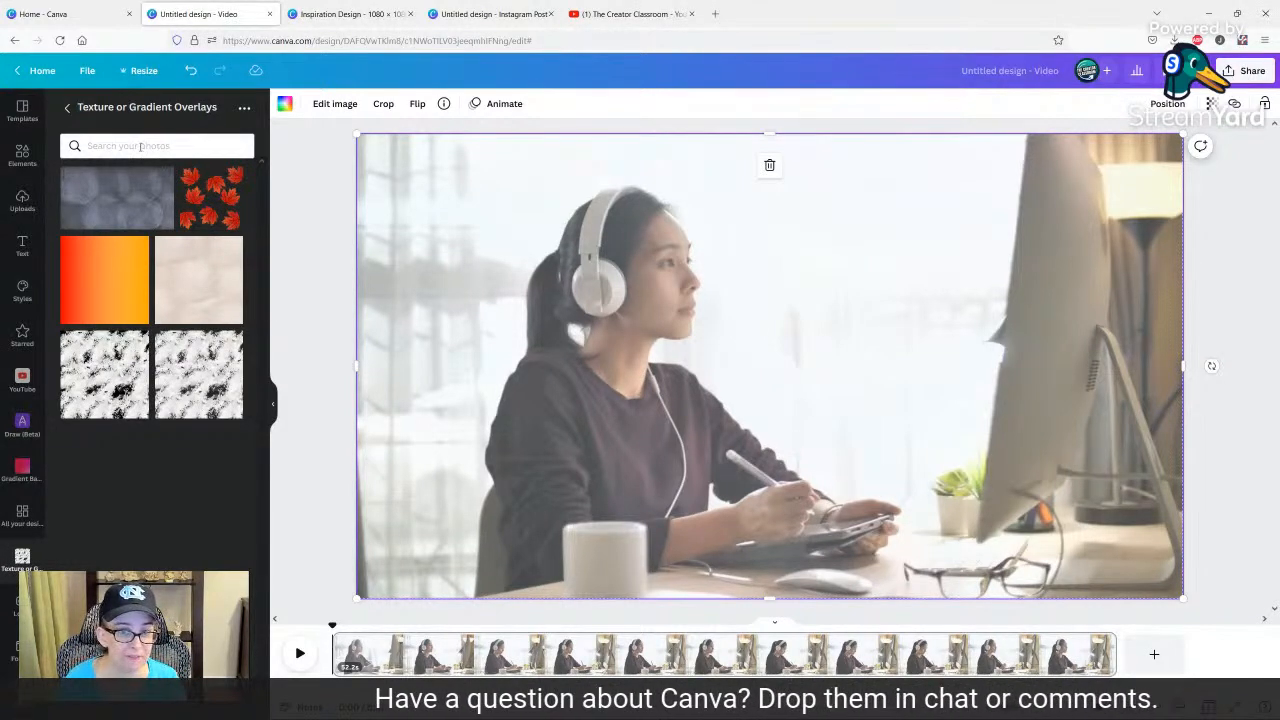
left_click(136, 203)
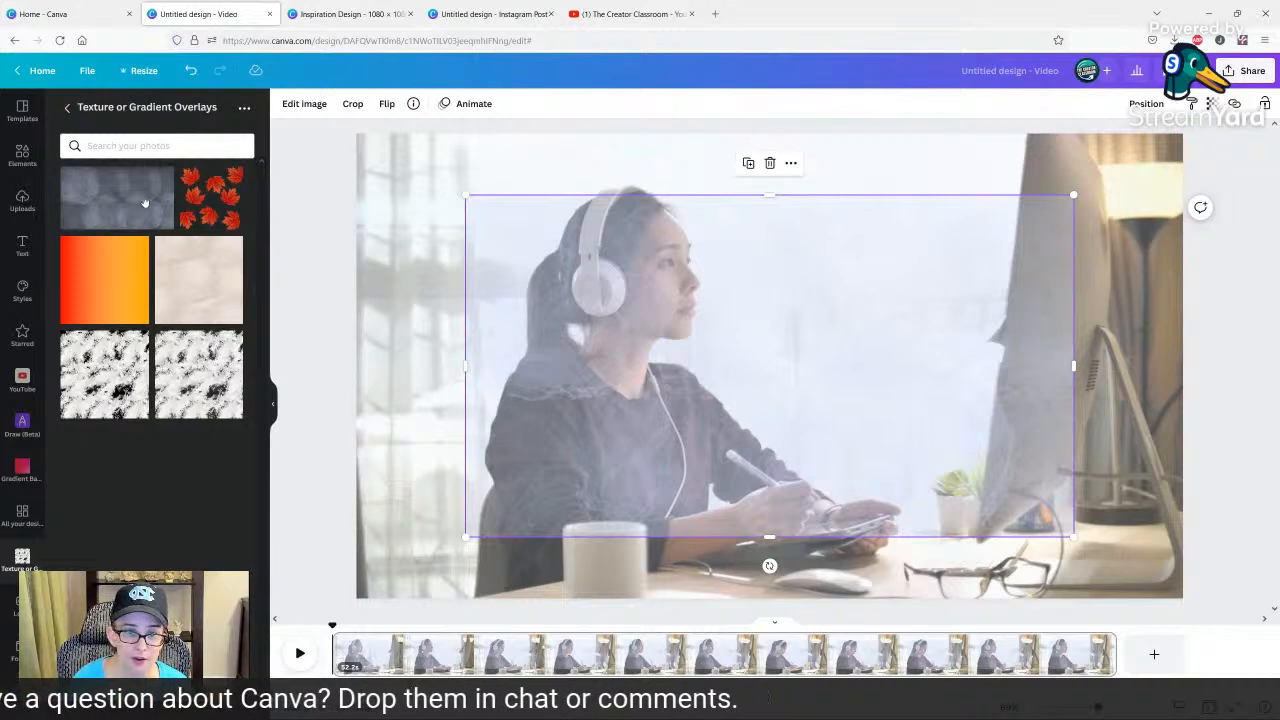
left_click_drag(679, 340, 615, 328)
key("Delete")
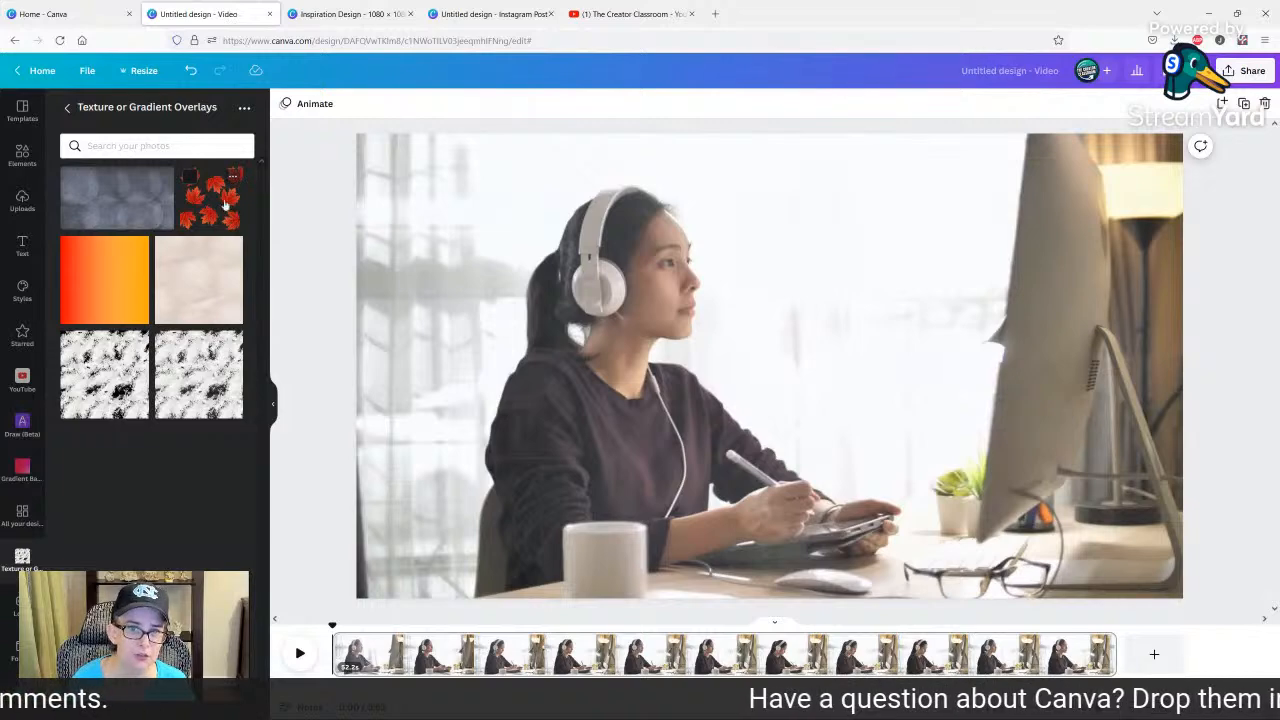
Upload Inspiration Design(7).png into the Texture or Gradient Overlays folder.
left_click(244, 107)
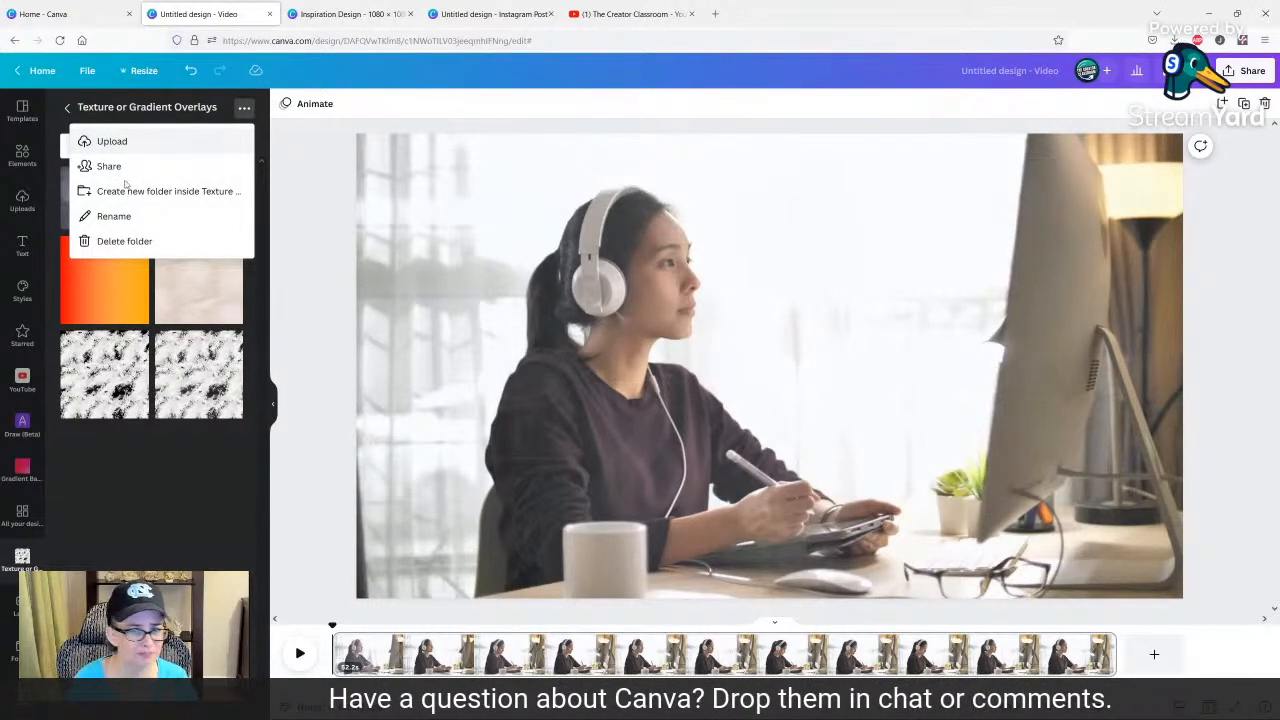
left_click(115, 141)
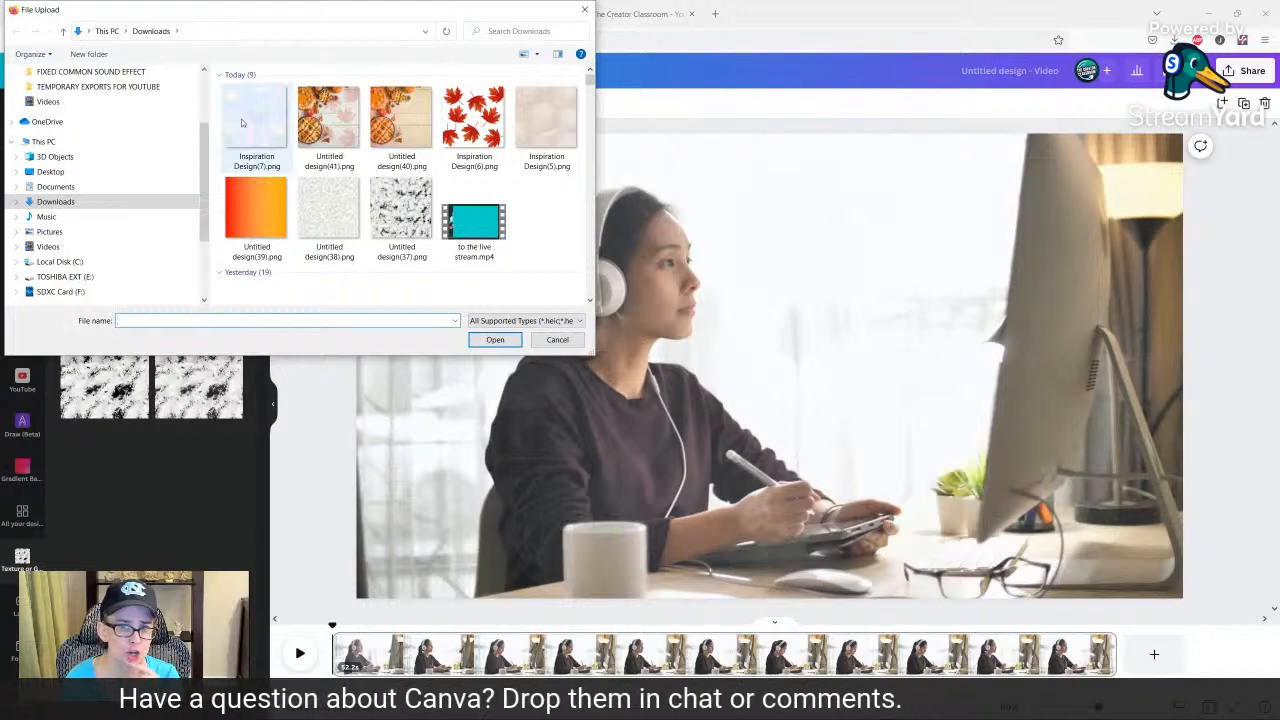
double_click(251, 124)
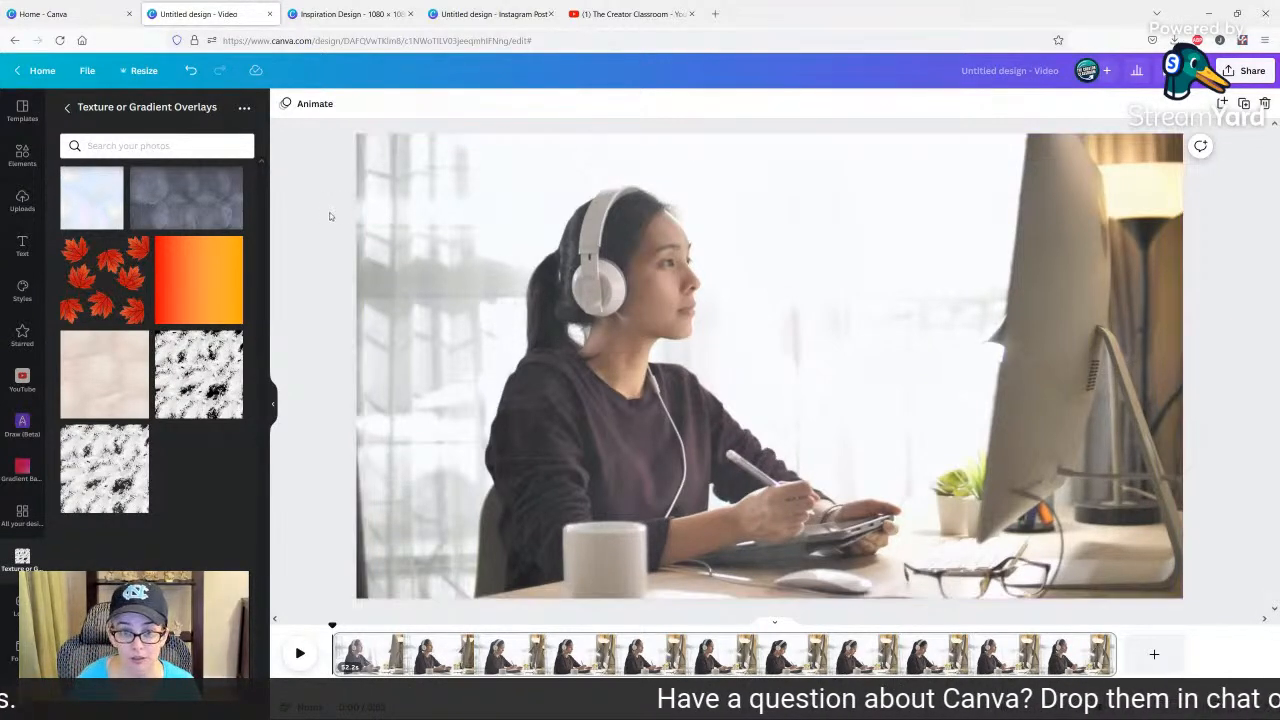
Try the orange gradient in the overlay grid and replace it with the beige texture over the full video.
left_click_drag(191, 296, 402, 270)
left_click_drag(104, 372, 377, 279)
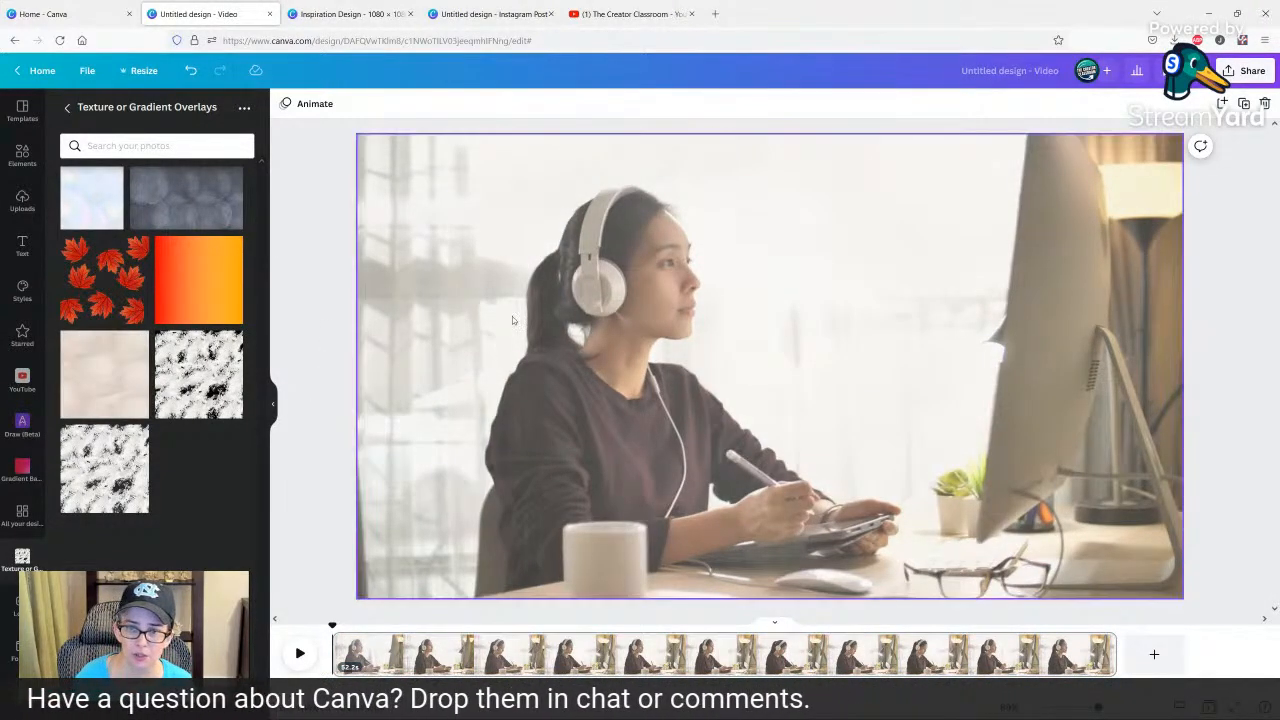
left_click_drag(512, 318, 555, 243)
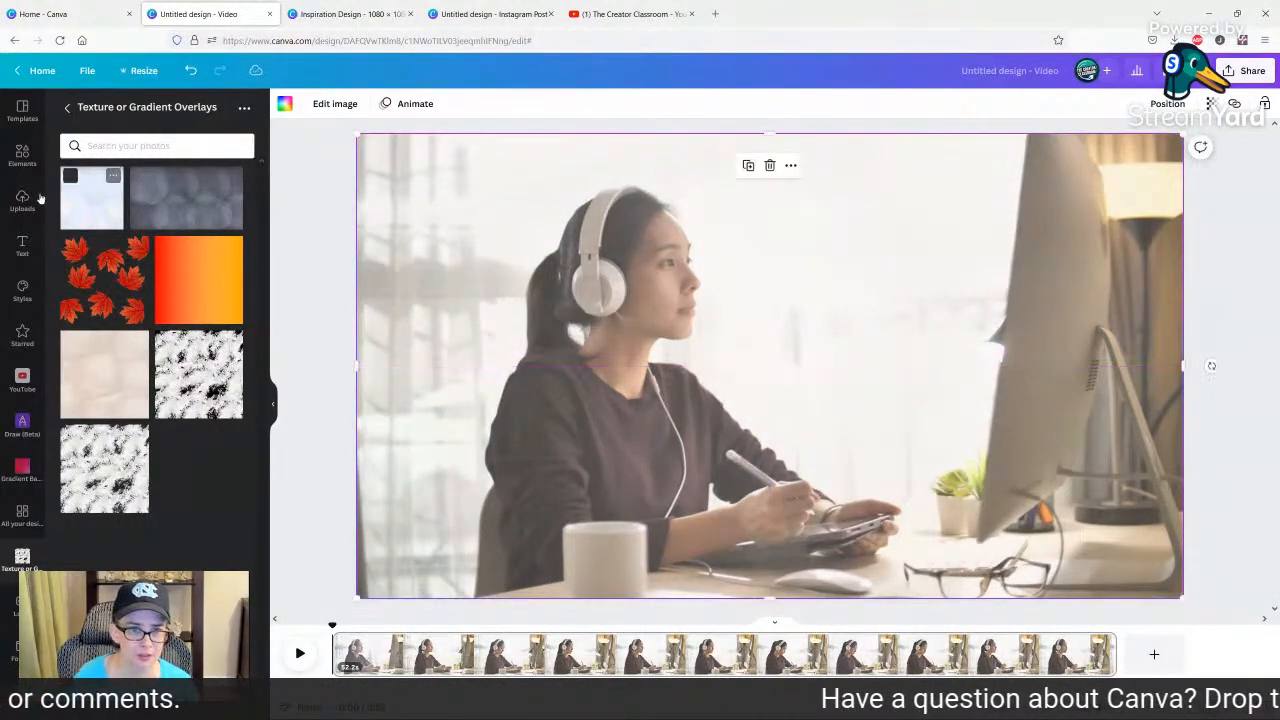
Add the 13-second video of an eye with a glowing grid from the elements and set it as the page background.
left_click(22, 155)
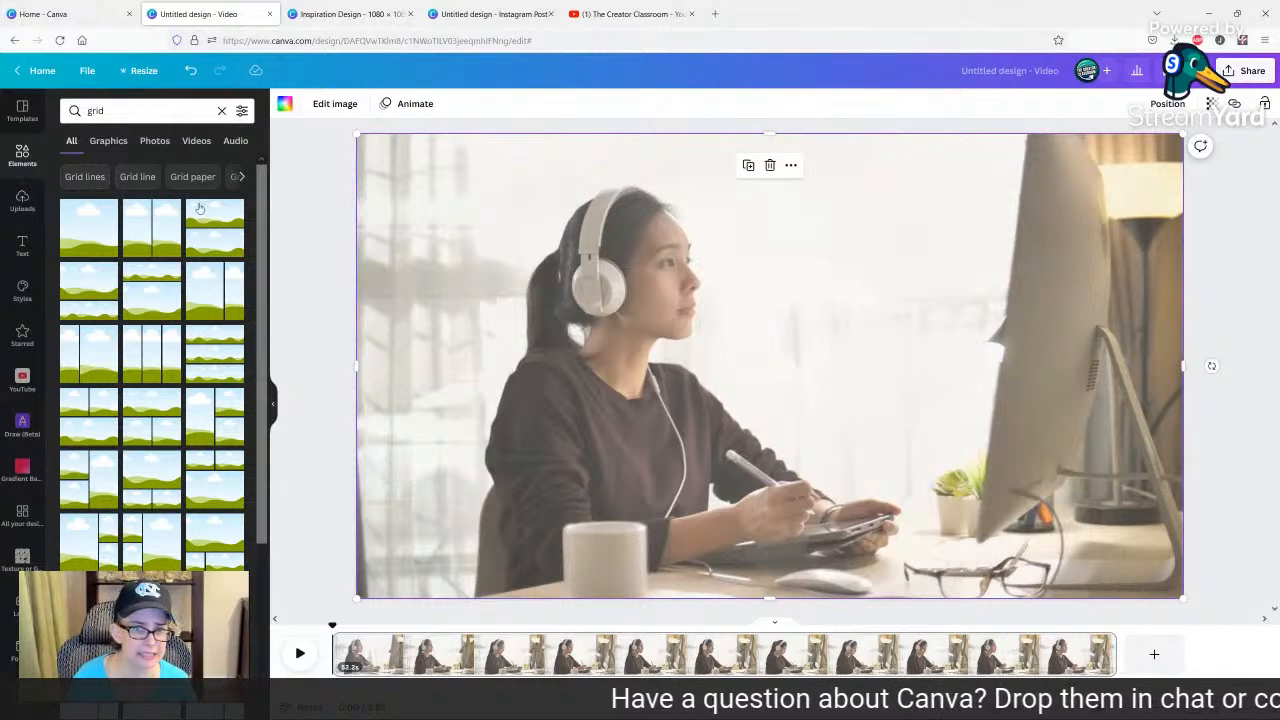
left_click(194, 140)
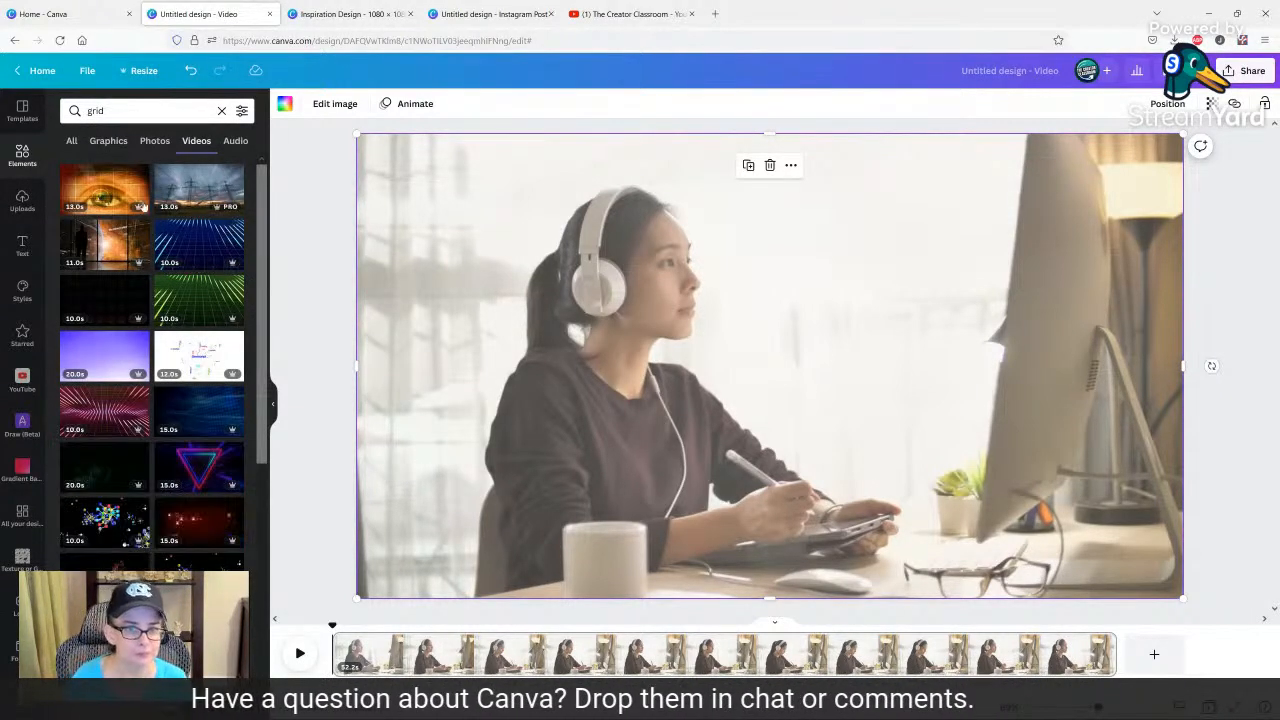
left_click(113, 190)
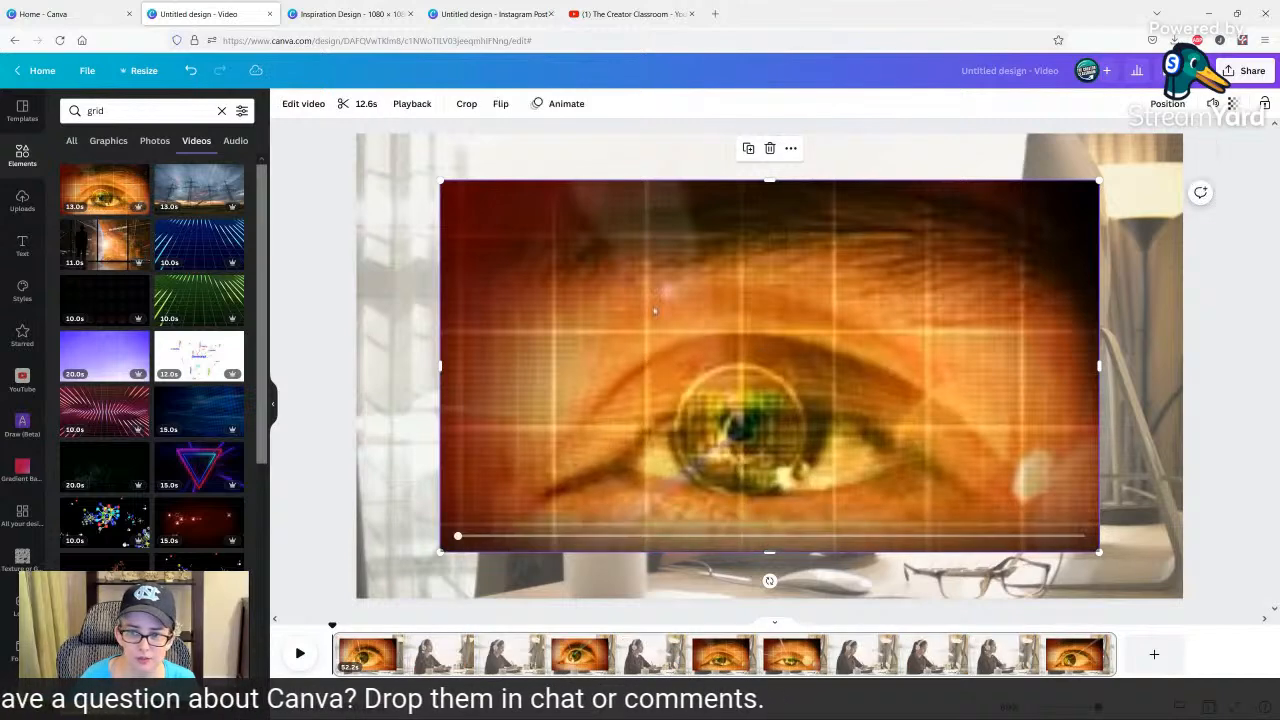
right_click(632, 306)
left_click(724, 604)
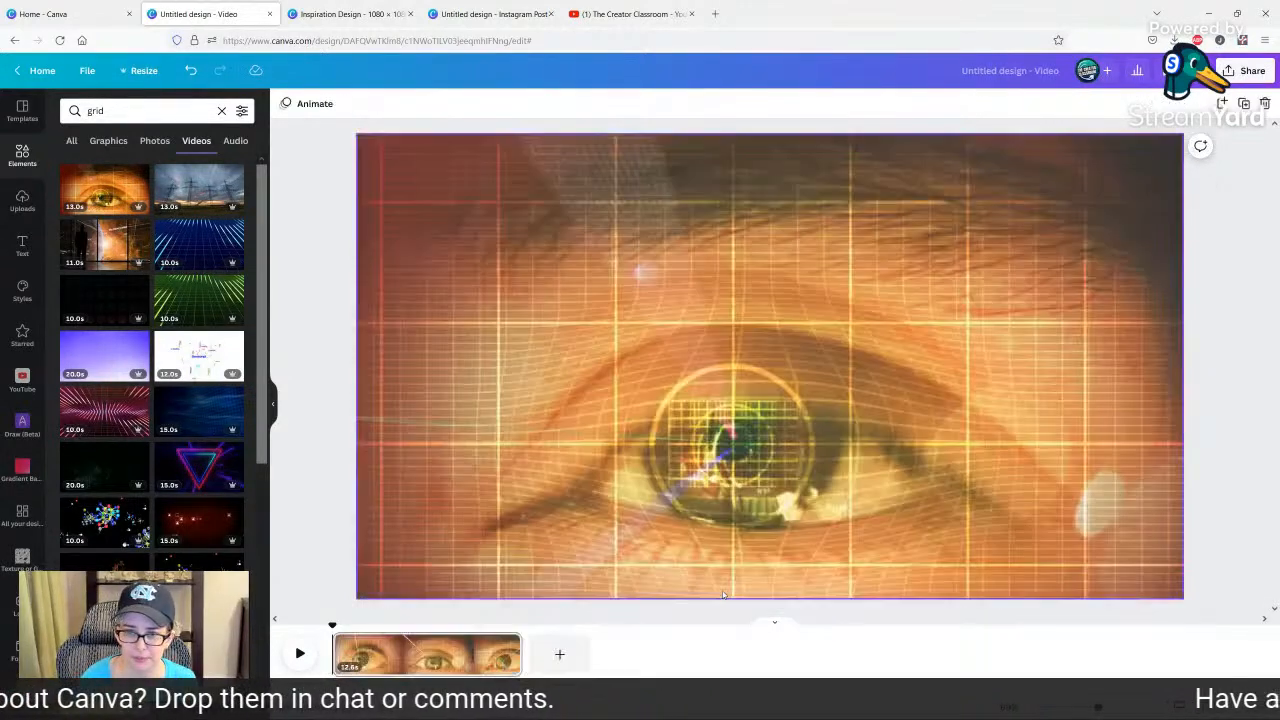
Try the pastel texture and orange gradient in the overlay grid over the eye video, ending with the red maple leaf pattern.
left_click(712, 389)
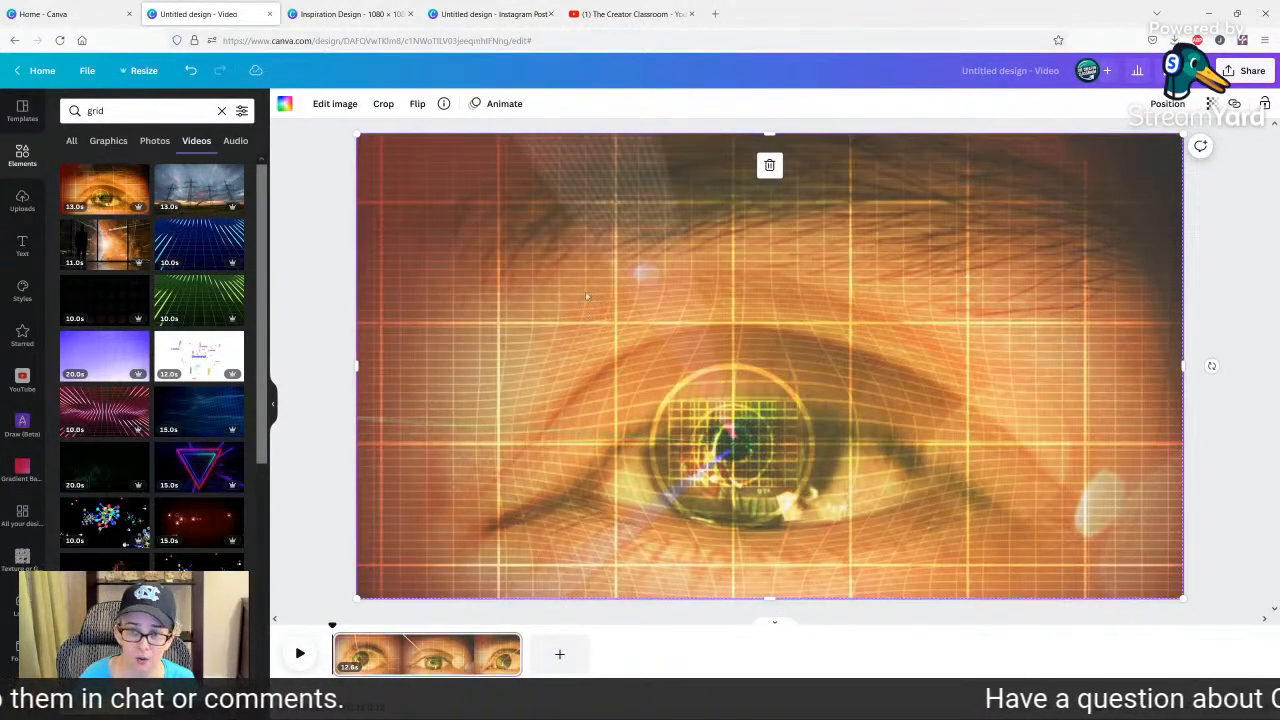
mouse_move(680, 308)
left_mouse_down()
mouse_move(680, 355)
mouse_move(681, 281)
mouse_move(683, 313)
mouse_move(683, 292)
left_mouse_up()
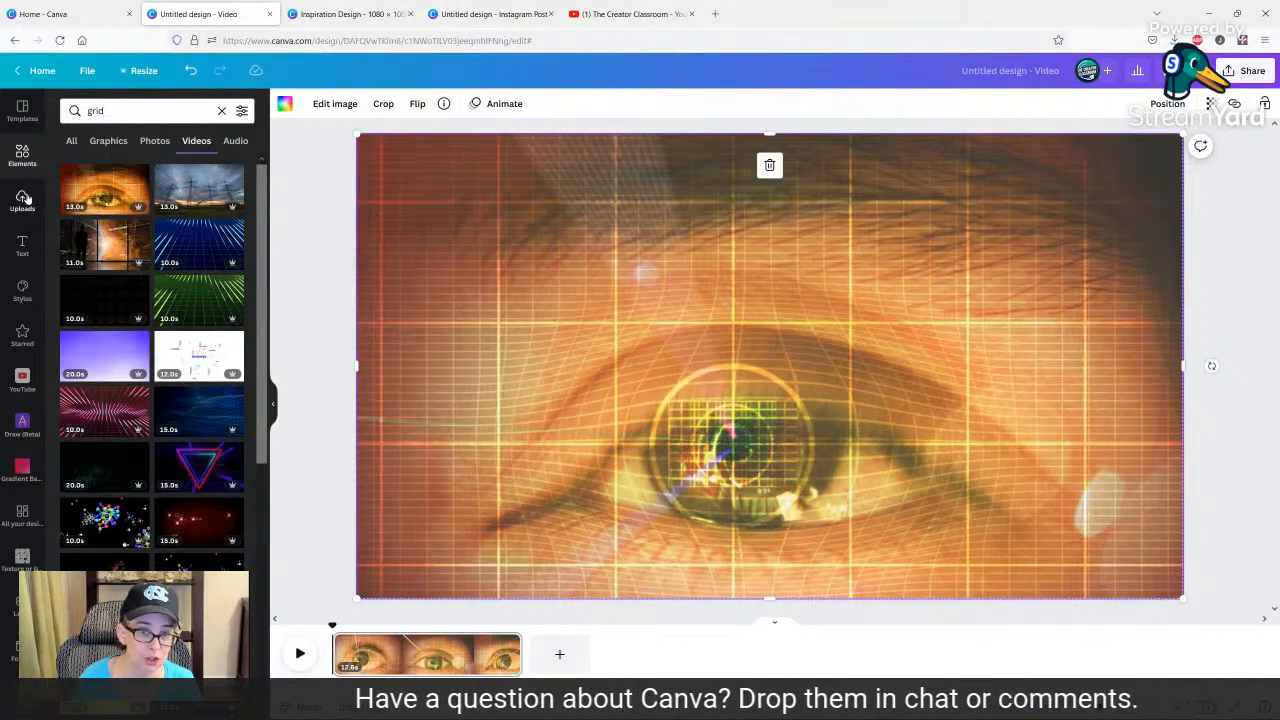
left_click(27, 200)
left_click_drag(102, 232, 447, 241)
left_click_drag(128, 313, 455, 310)
left_click_drag(92, 428, 411, 528)
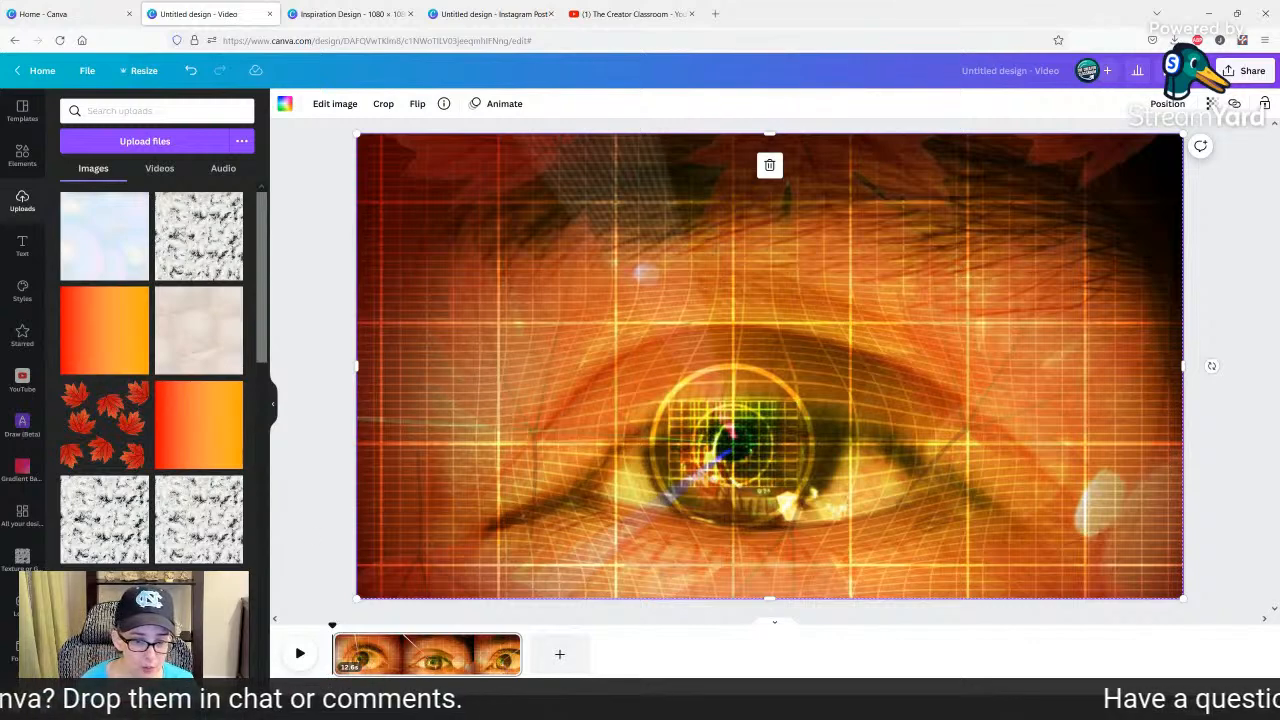
Remove the Logos, Texture or Gradient Overlays, All your designs and gradient shortcuts from the editor's sidebar.
left_click(20, 605)
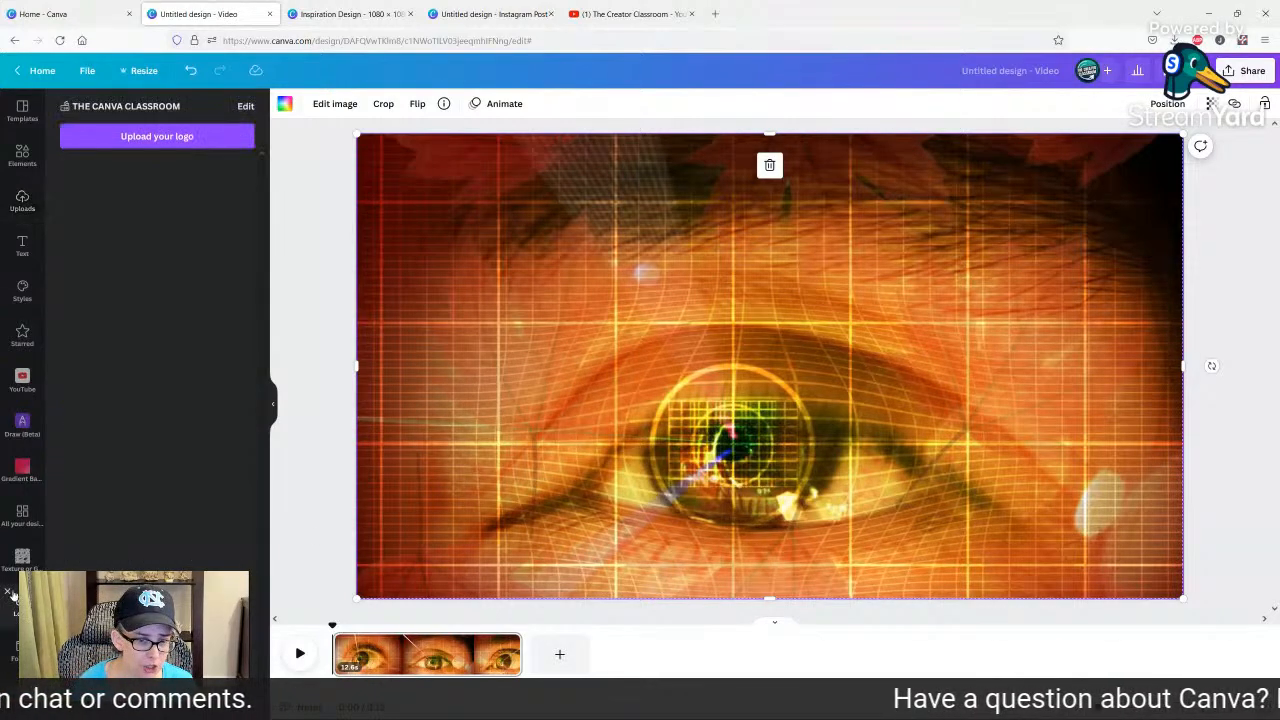
left_click(10, 592)
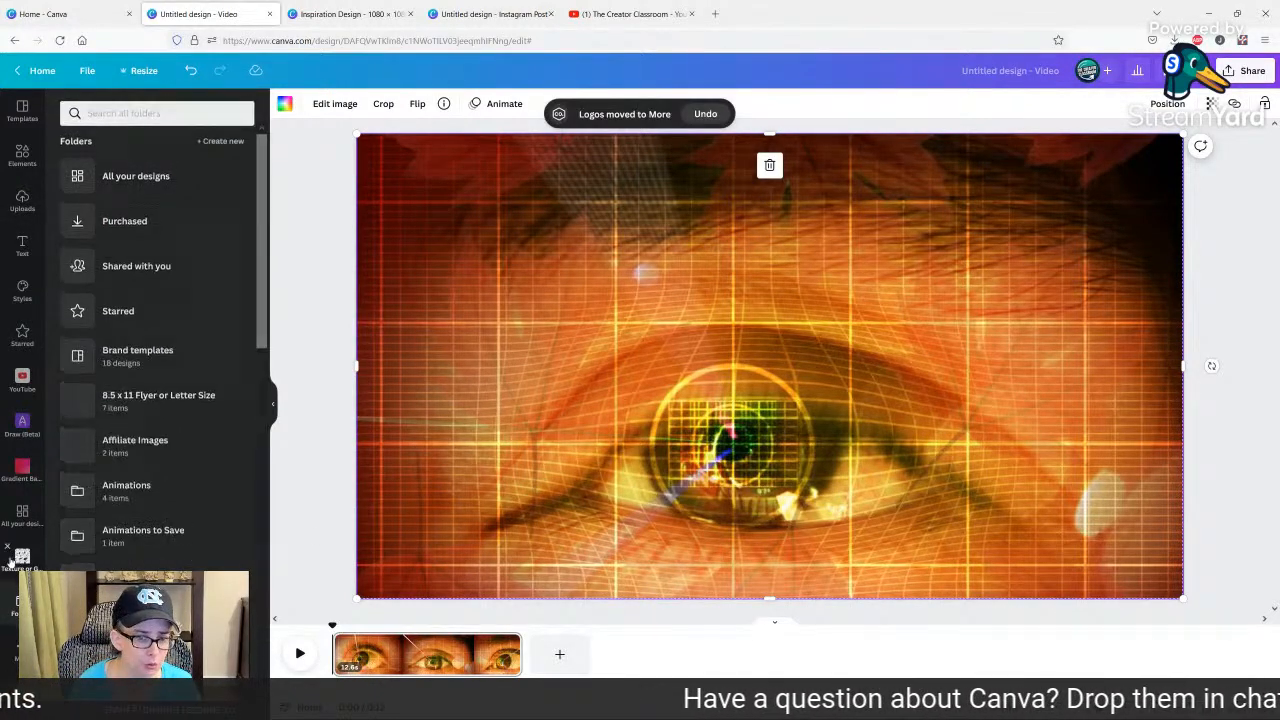
left_click(14, 556)
left_click(6, 548)
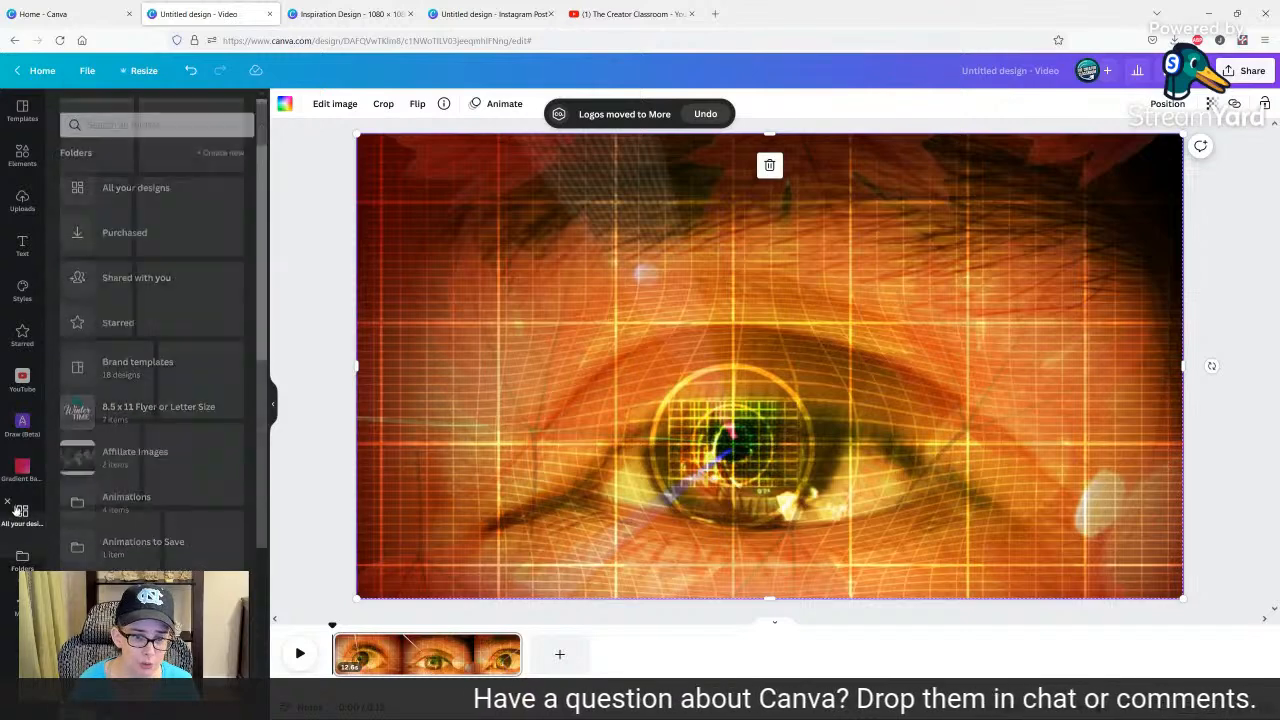
left_click(14, 466)
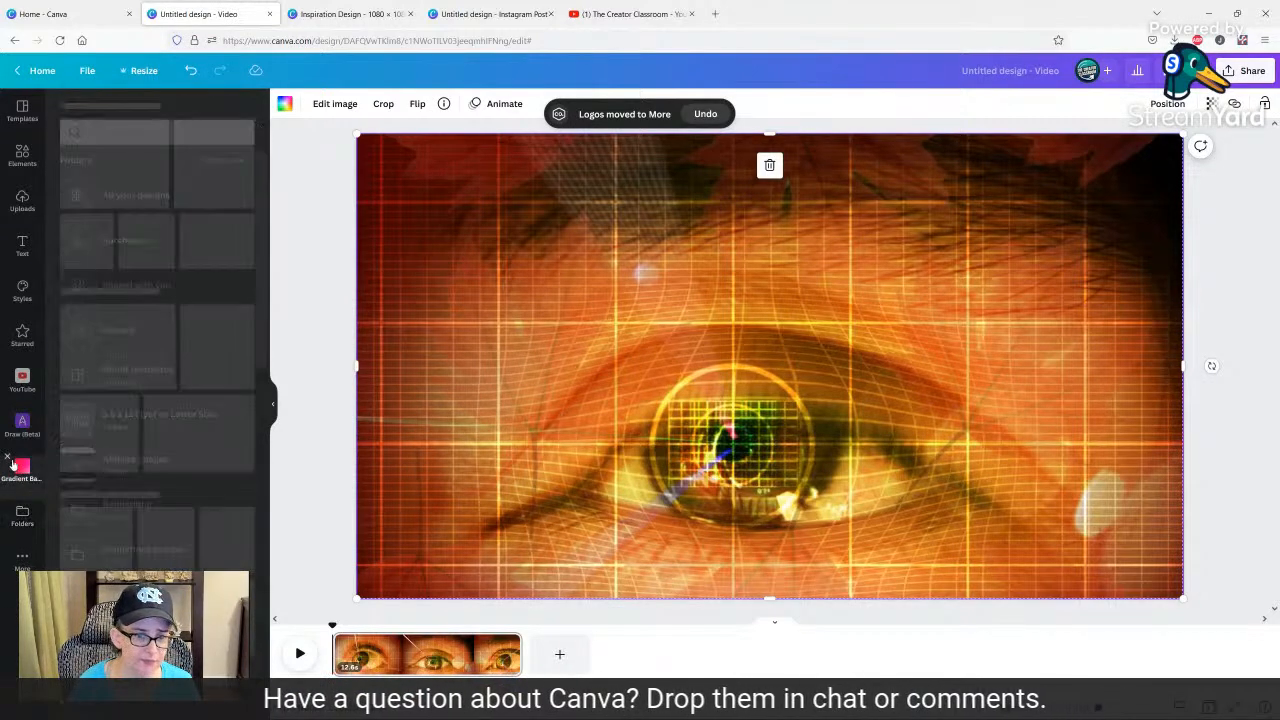
left_click(7, 456)
Remove the Draw (Beta), YouTube, Starred, Styles and Folders shortcuts from the editor's sidebar.
left_click(14, 428)
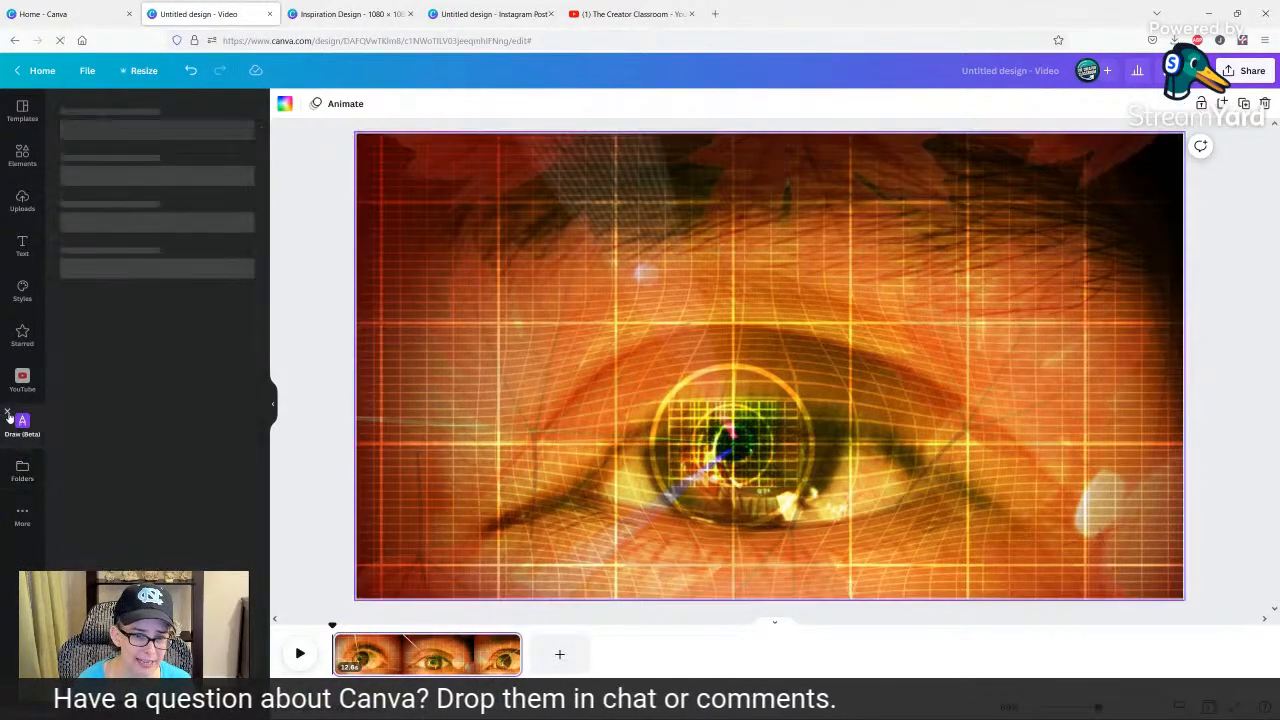
left_click(7, 456)
left_click(15, 388)
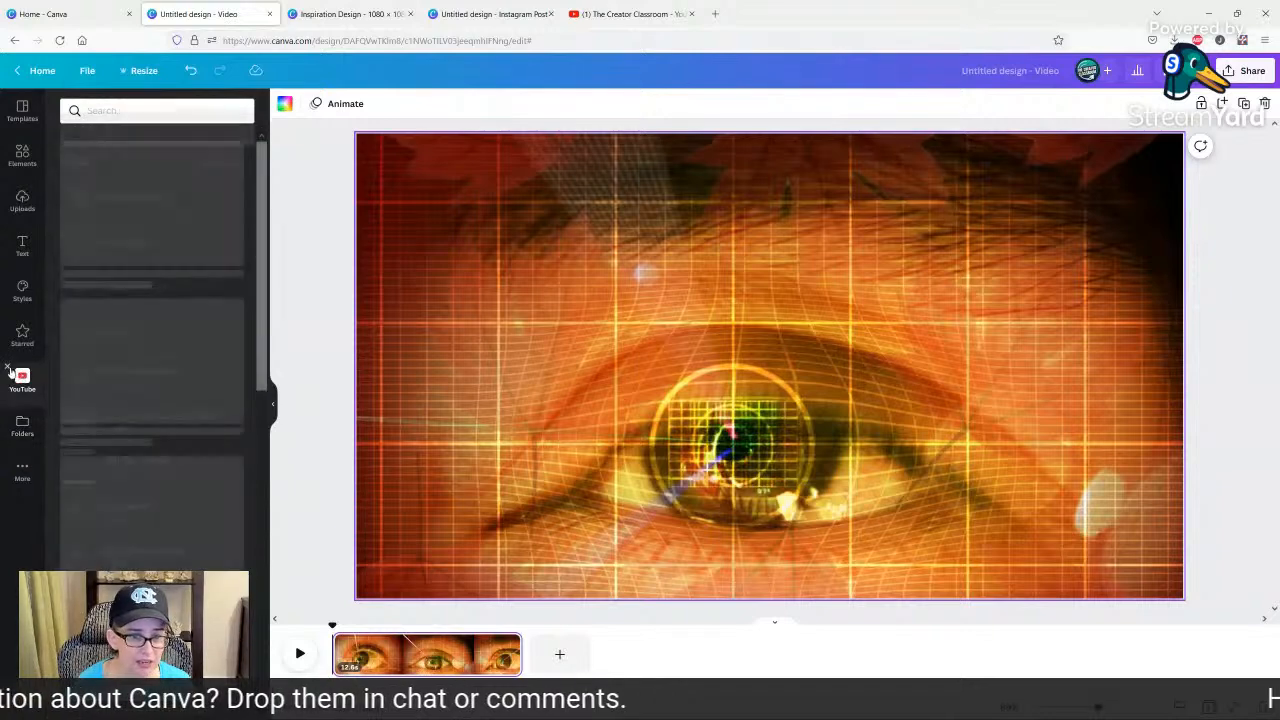
left_click(7, 411)
left_click(20, 290)
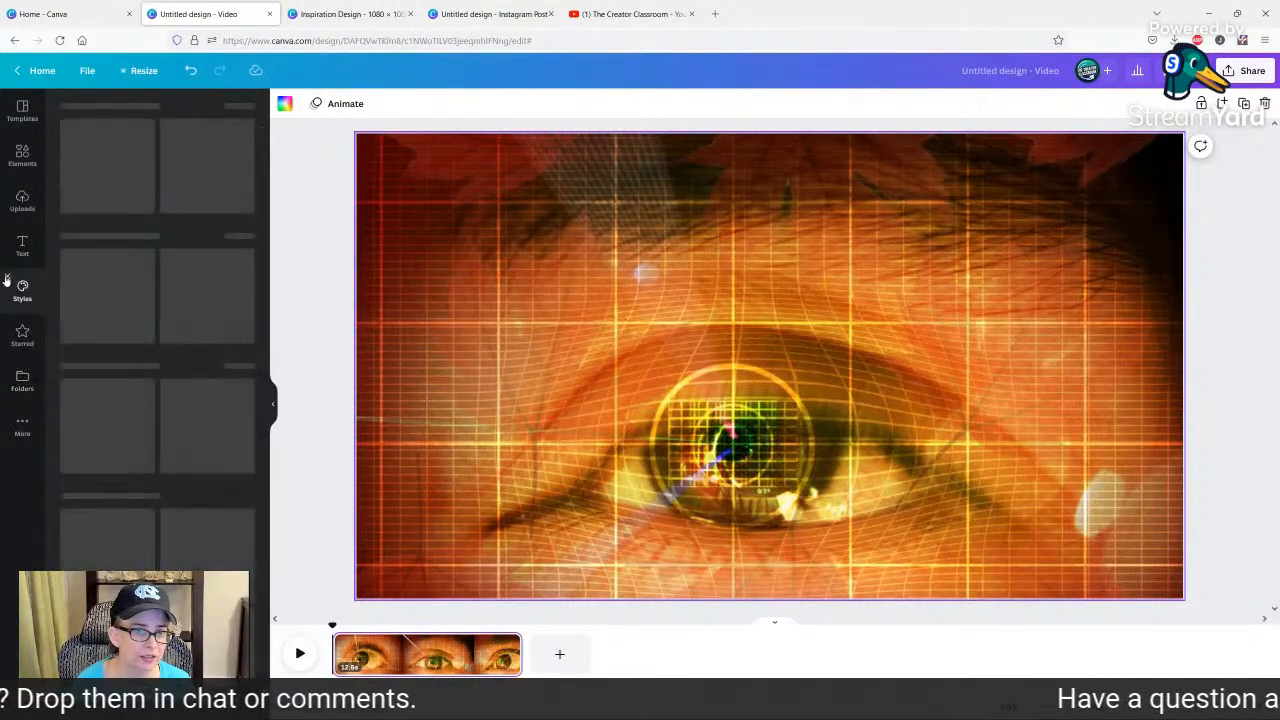
left_click(7, 282)
left_click(7, 282)
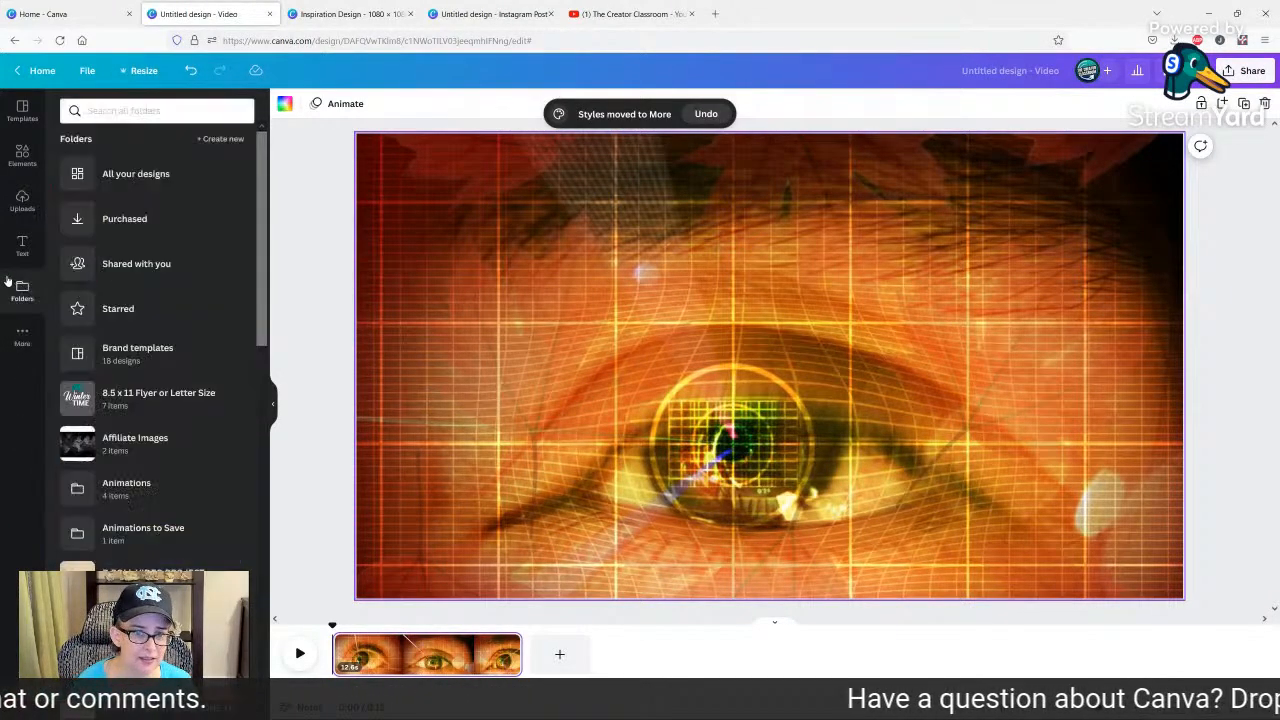
left_click(7, 282)
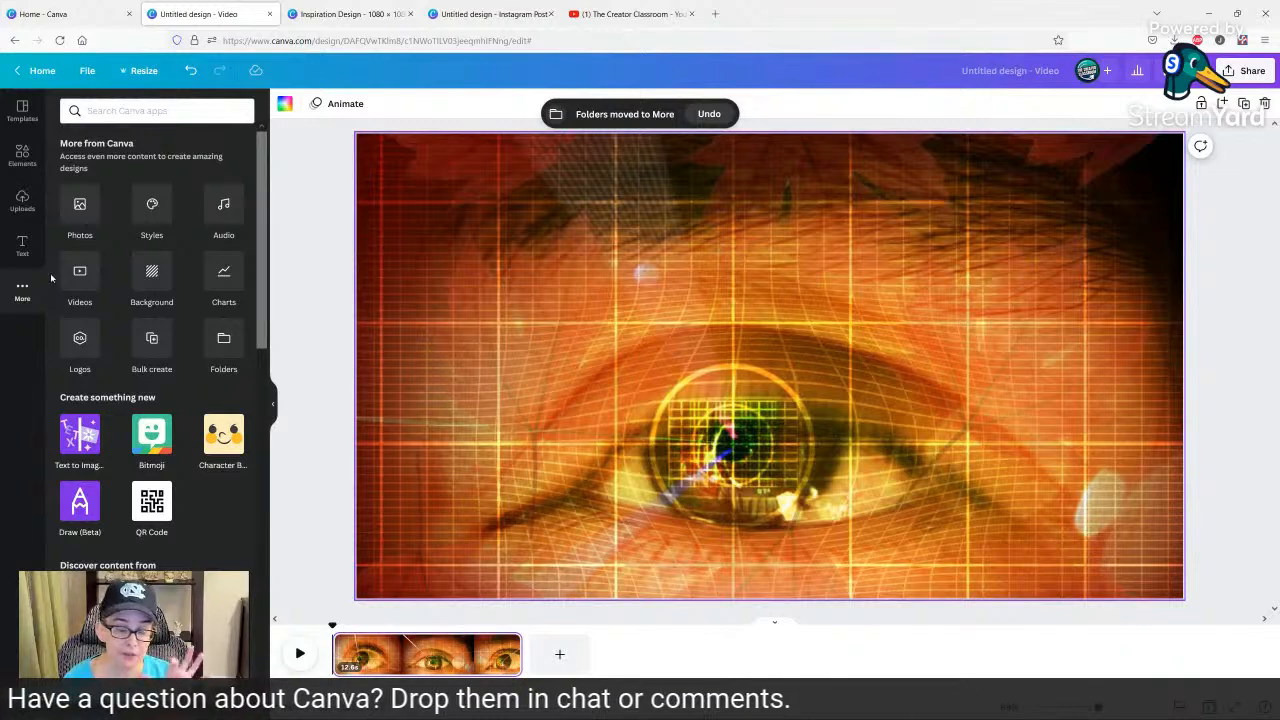
Examine the grid photos in the elements and the additional content apps offered for further image sources.
left_click(23, 156)
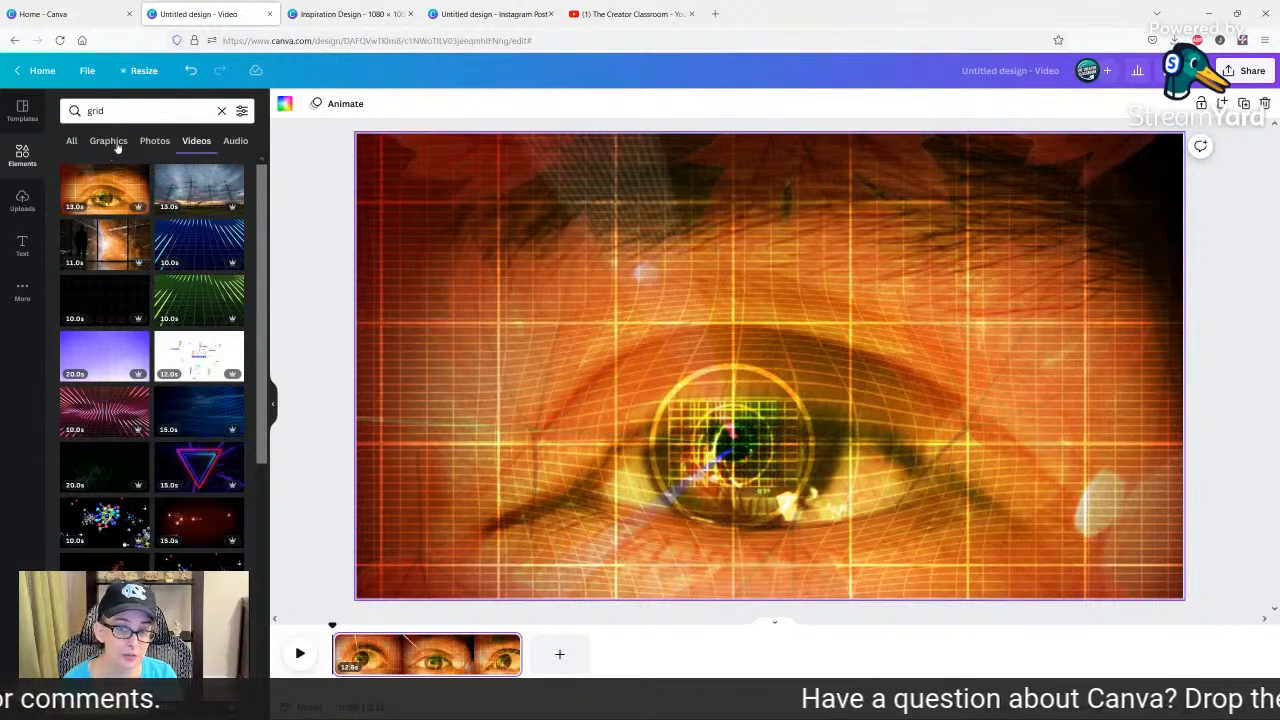
left_click(155, 141)
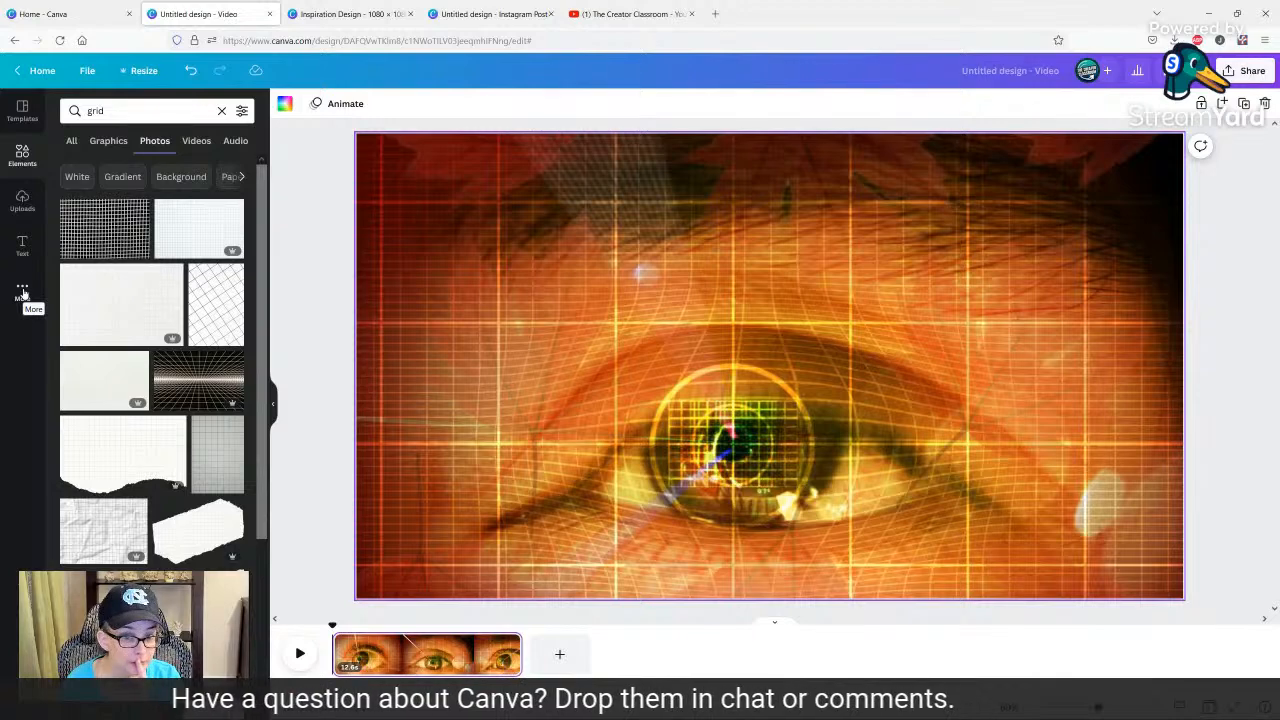
left_click(22, 290)
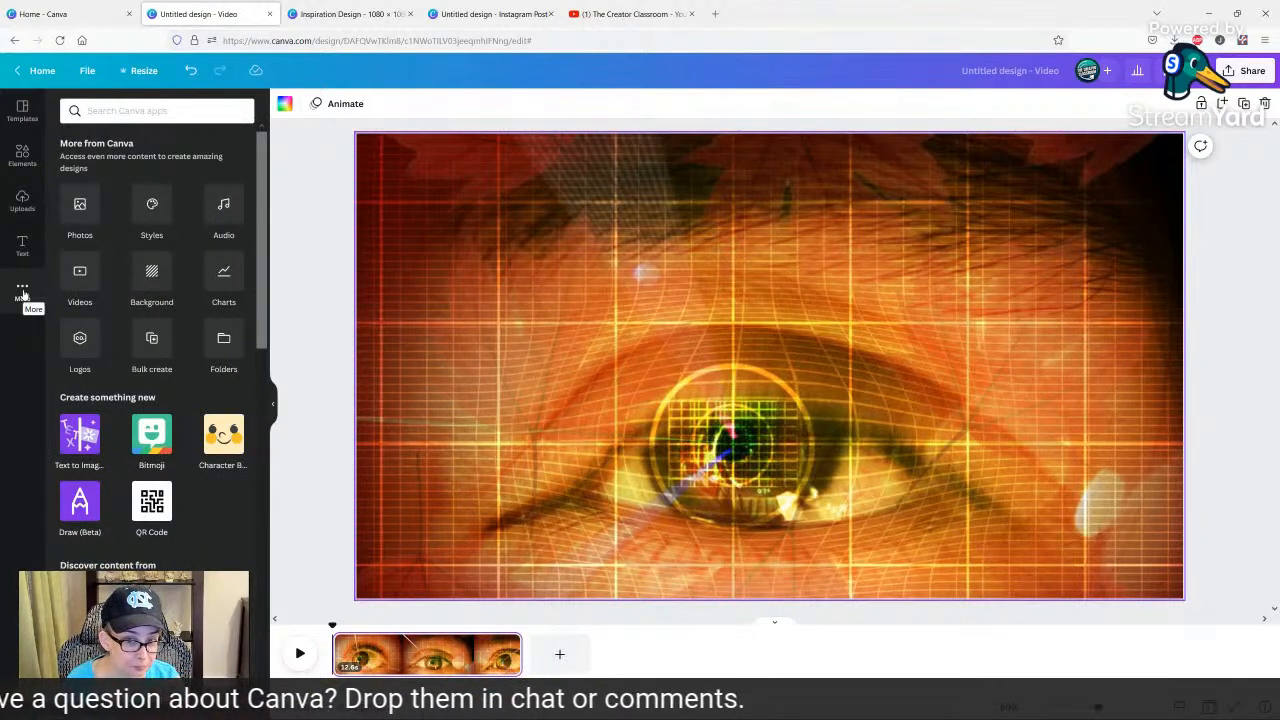
scroll(135, 400, "down", 3)
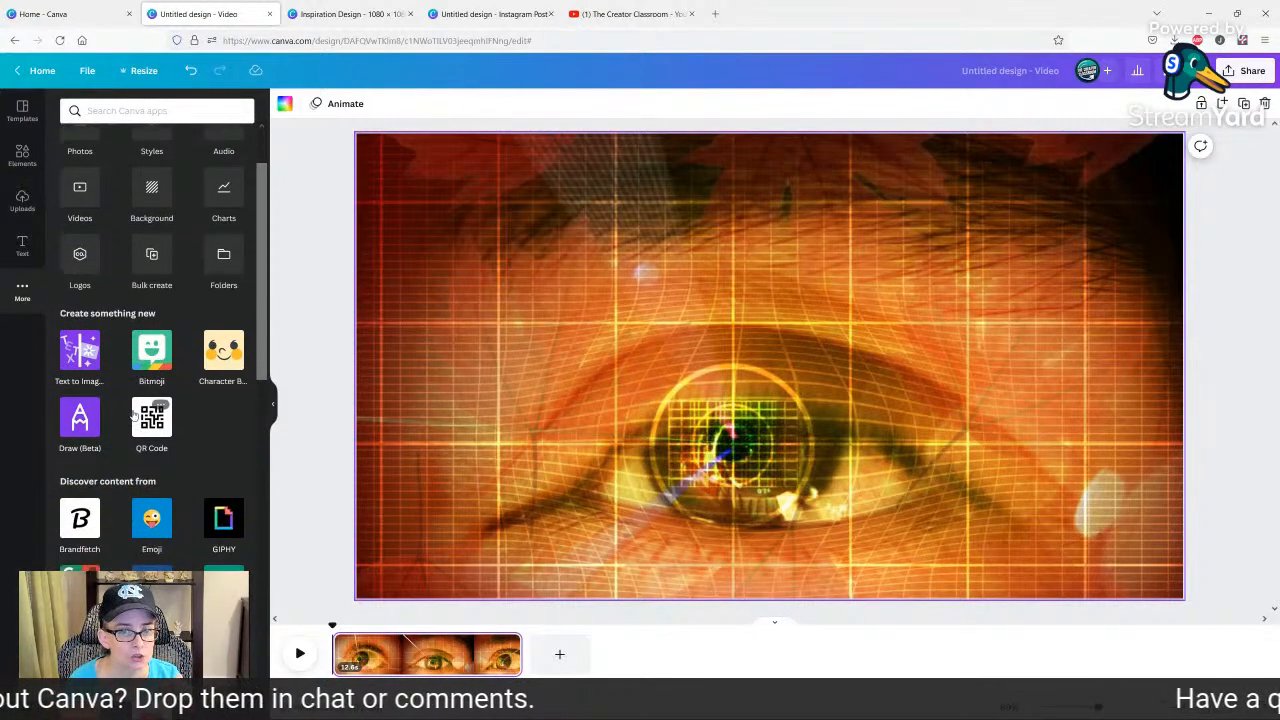
scroll(133, 415, "down", 3)
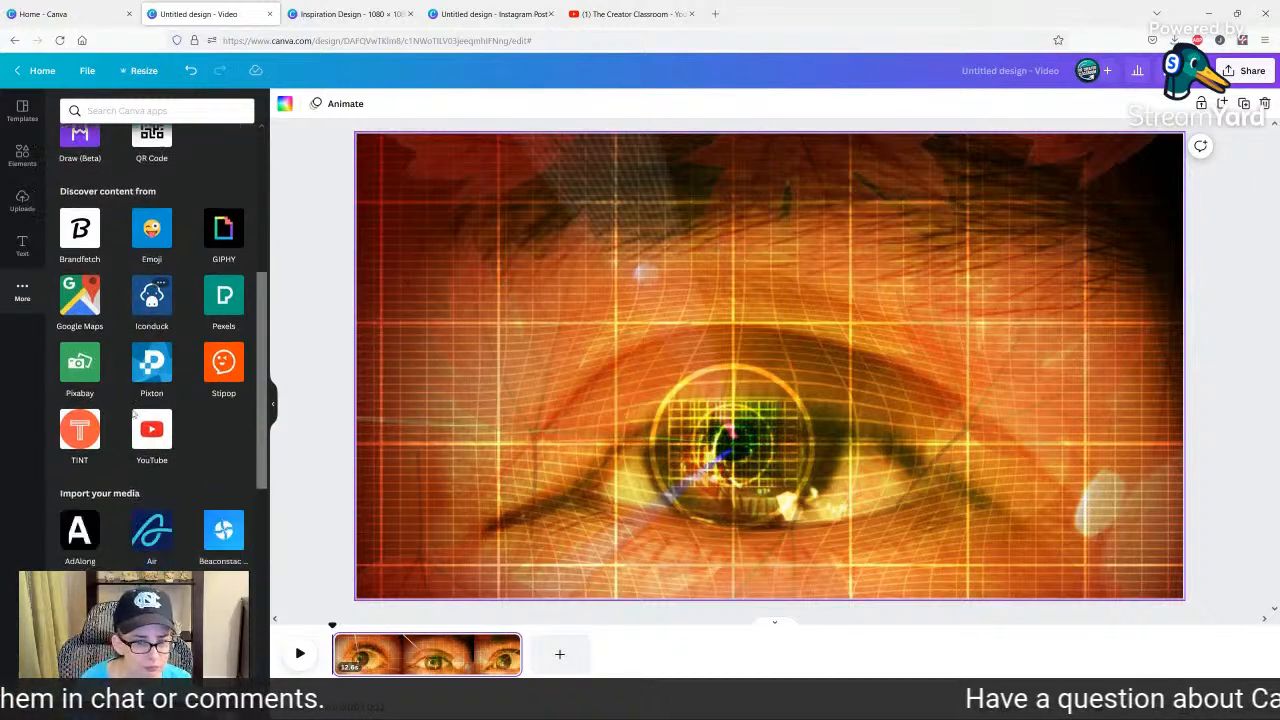
scroll(133, 415, "up", 3)
scroll(133, 415, "up", 2)
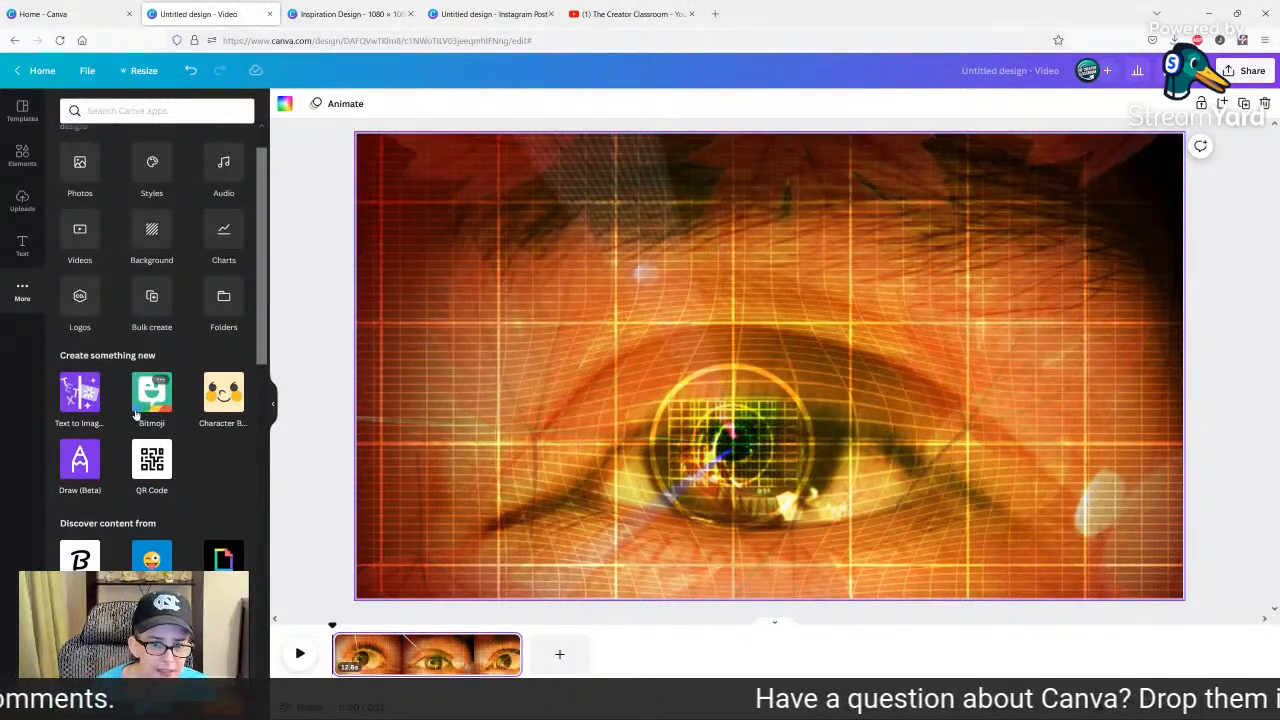
scroll(138, 417, "down", 1)
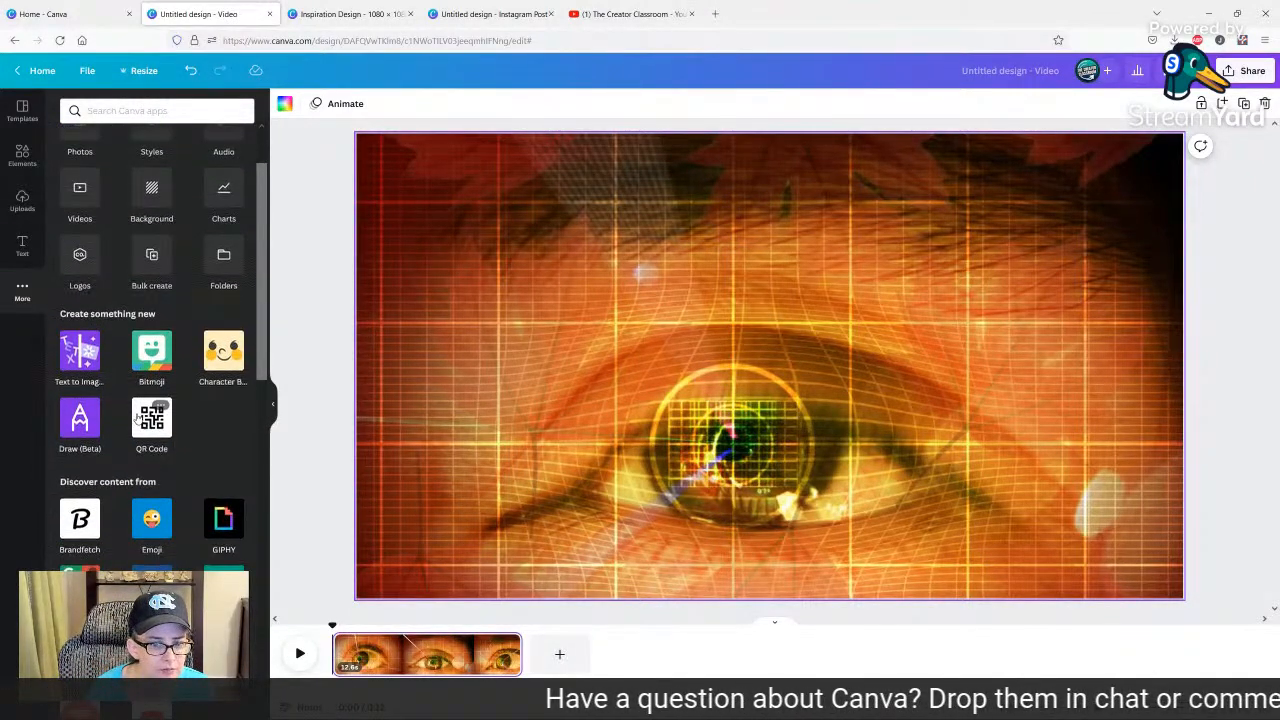
scroll(138, 418, "down", 4)
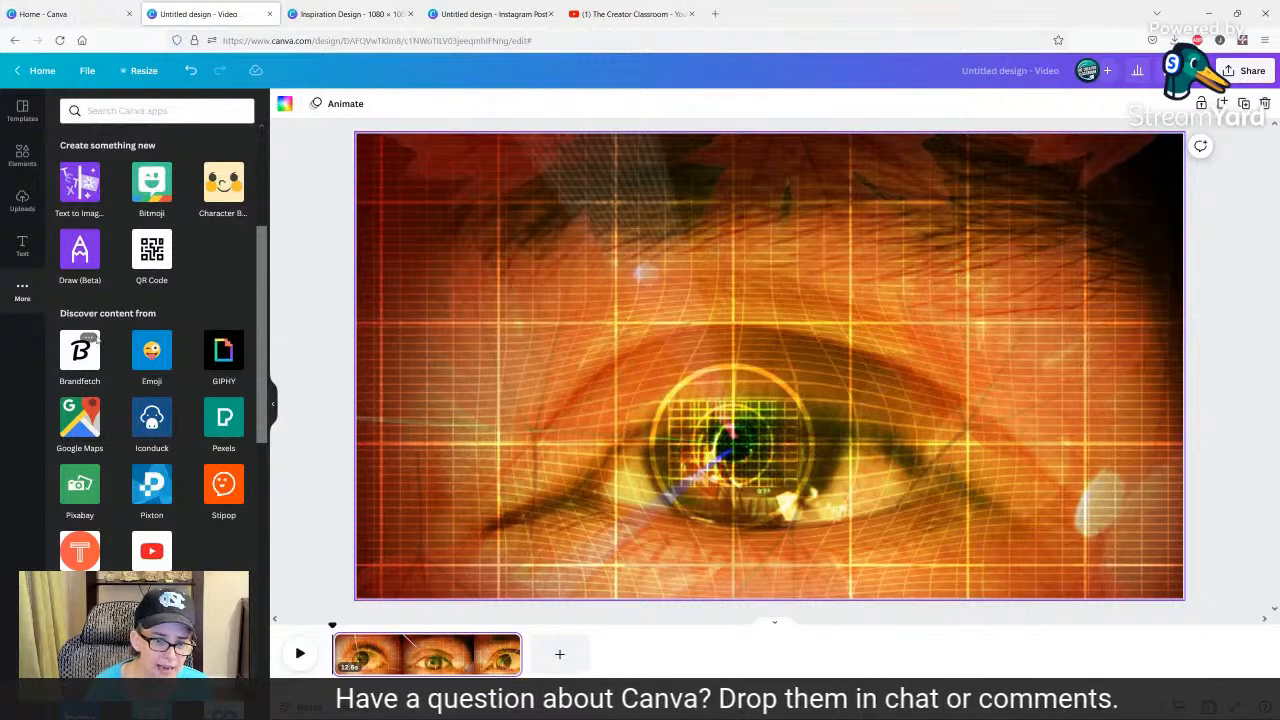
scroll(140, 418, "down", 1)
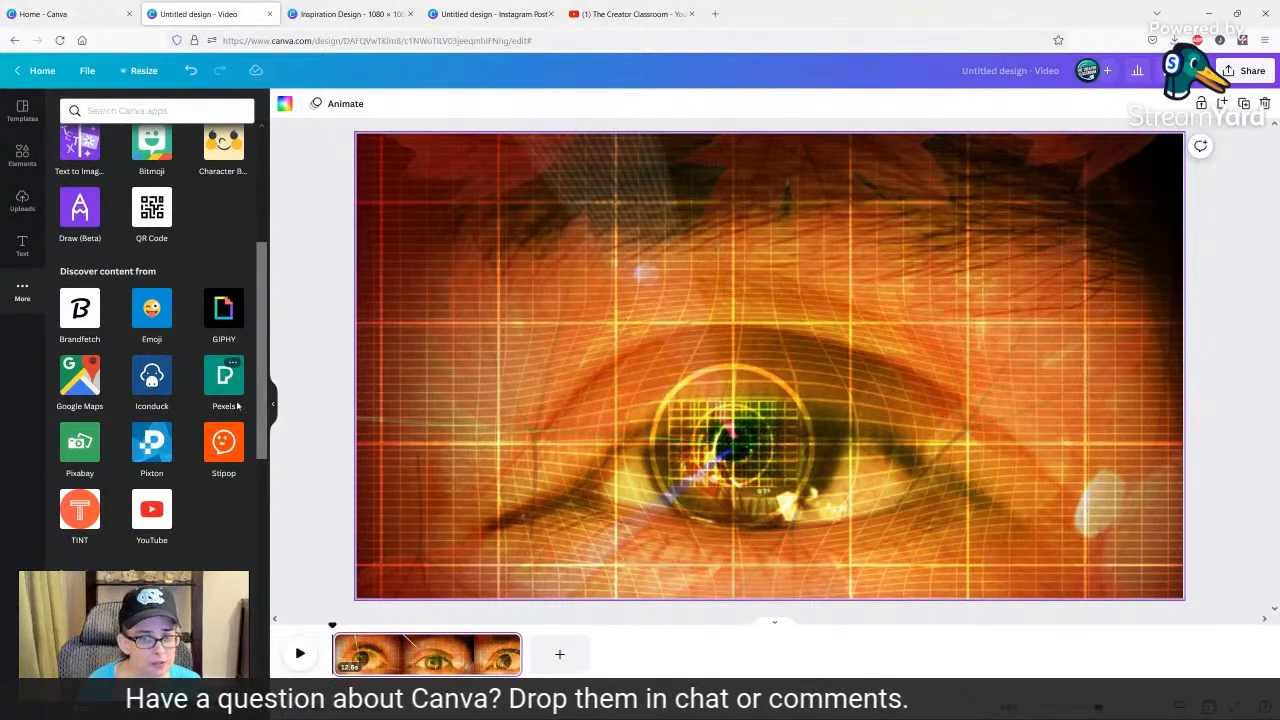
Open the Pexels app and search its free images for grid.
left_click(222, 380)
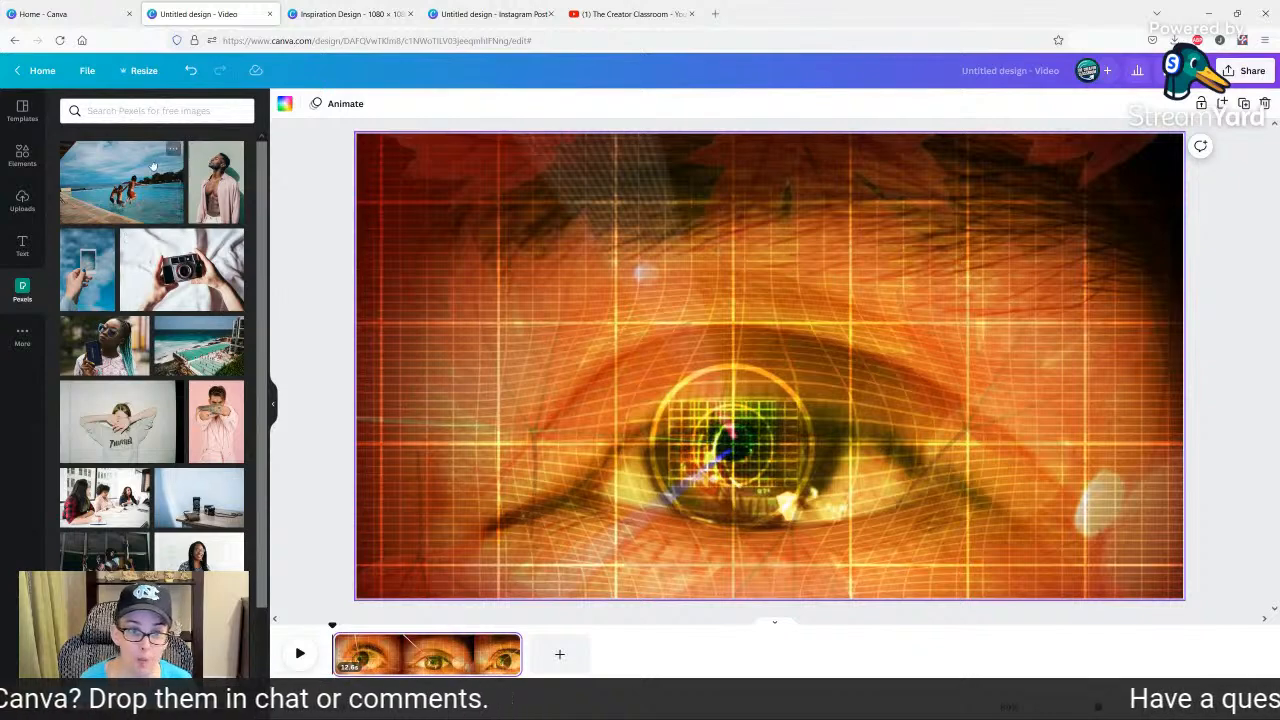
left_click(146, 110)
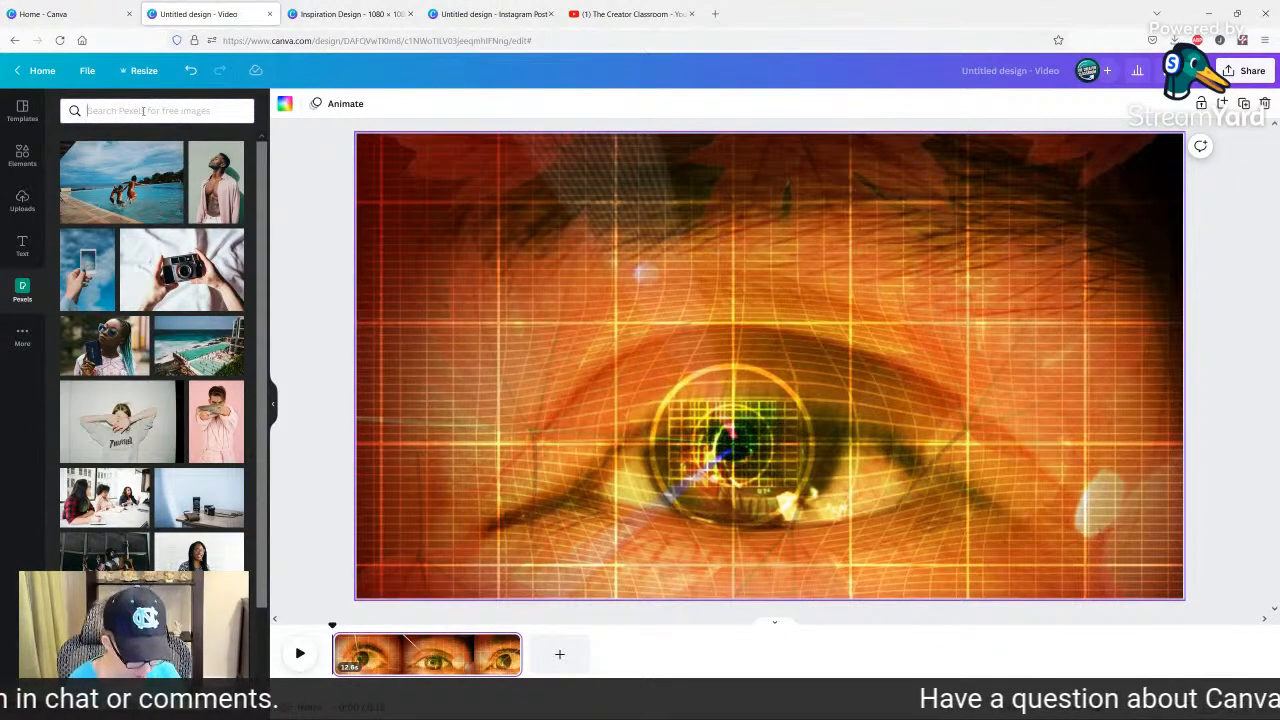
type("grid")
key("Return")
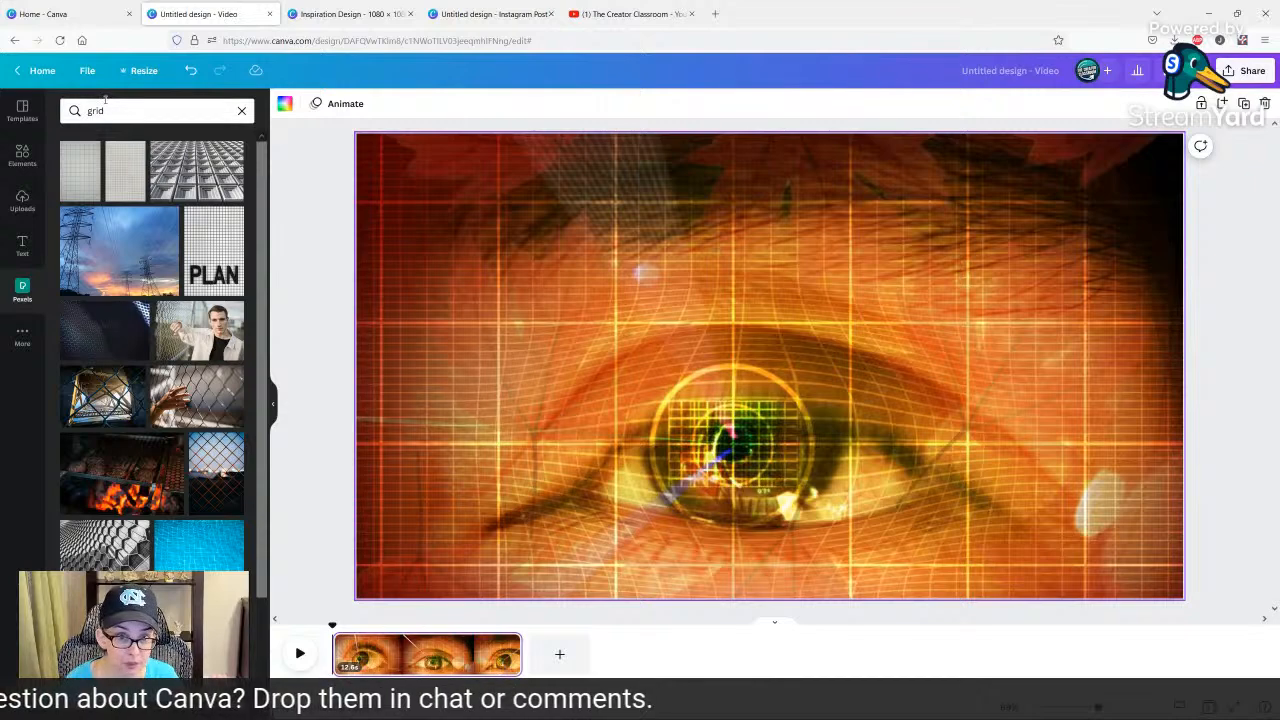
scroll(176, 215, "down", 10)
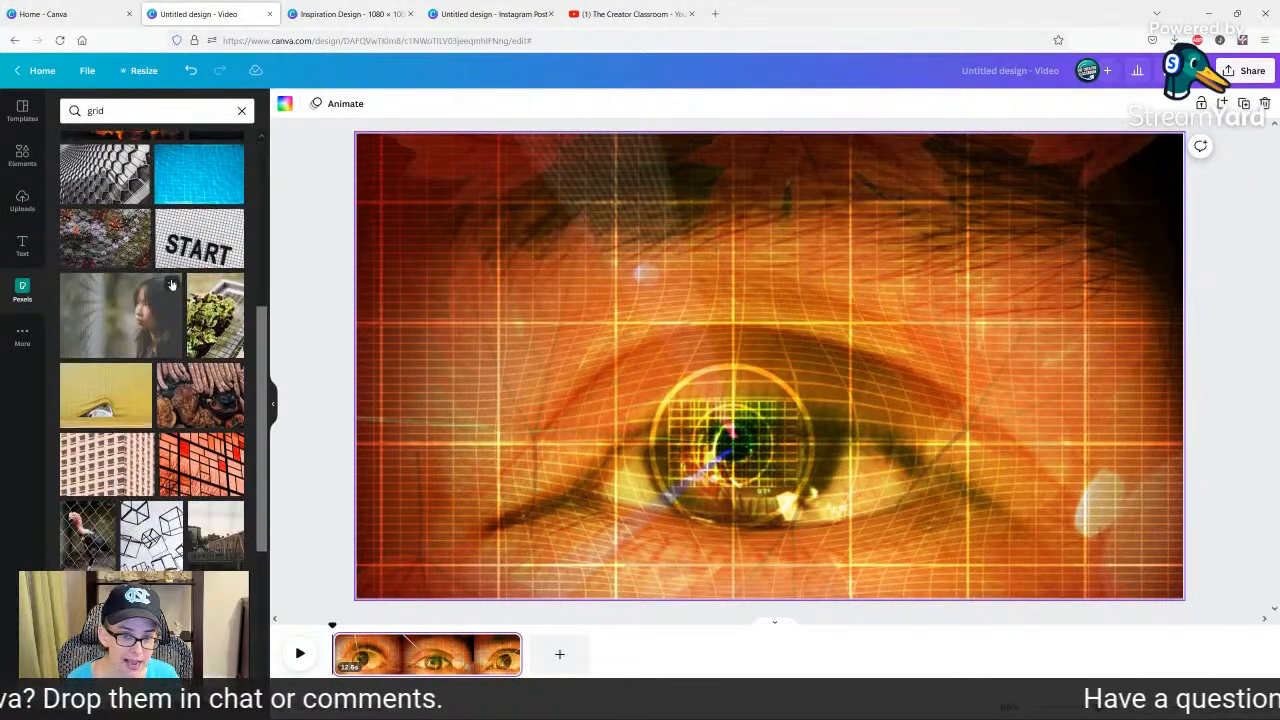
Open the Pixabay app and search its free images for grid.
left_click(22, 336)
scroll(179, 455, "down", 4)
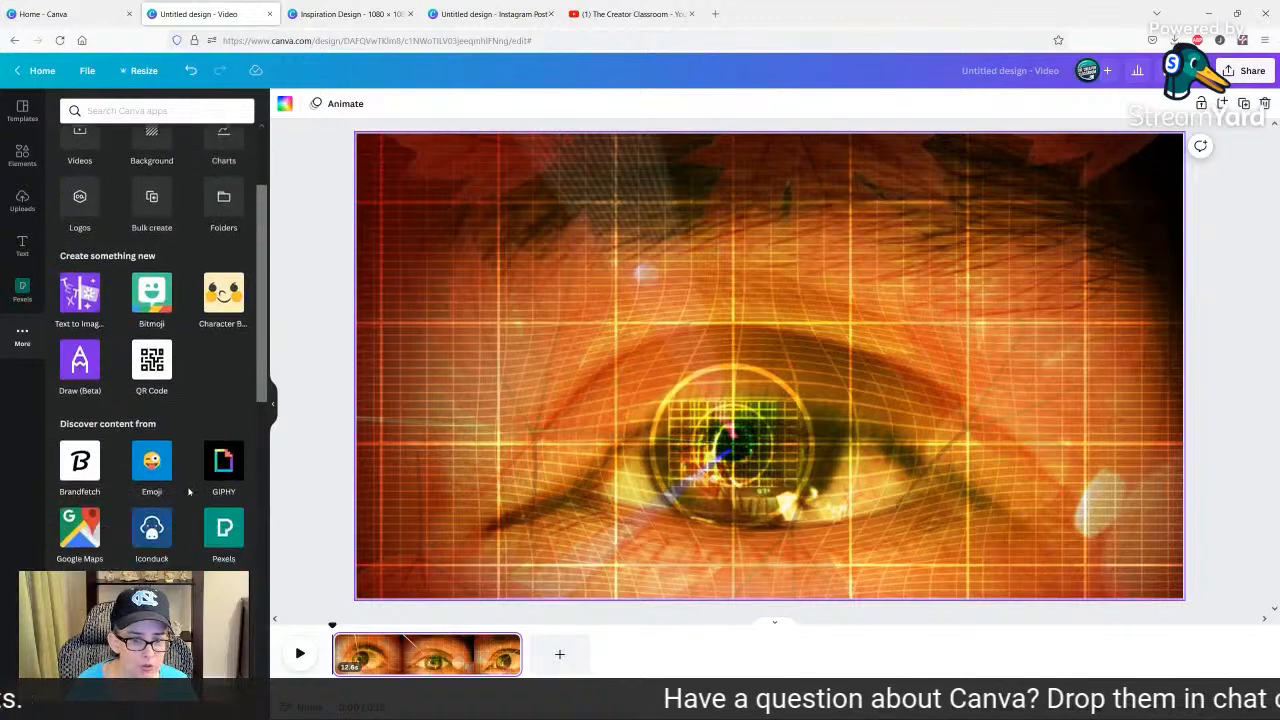
left_click(80, 400)
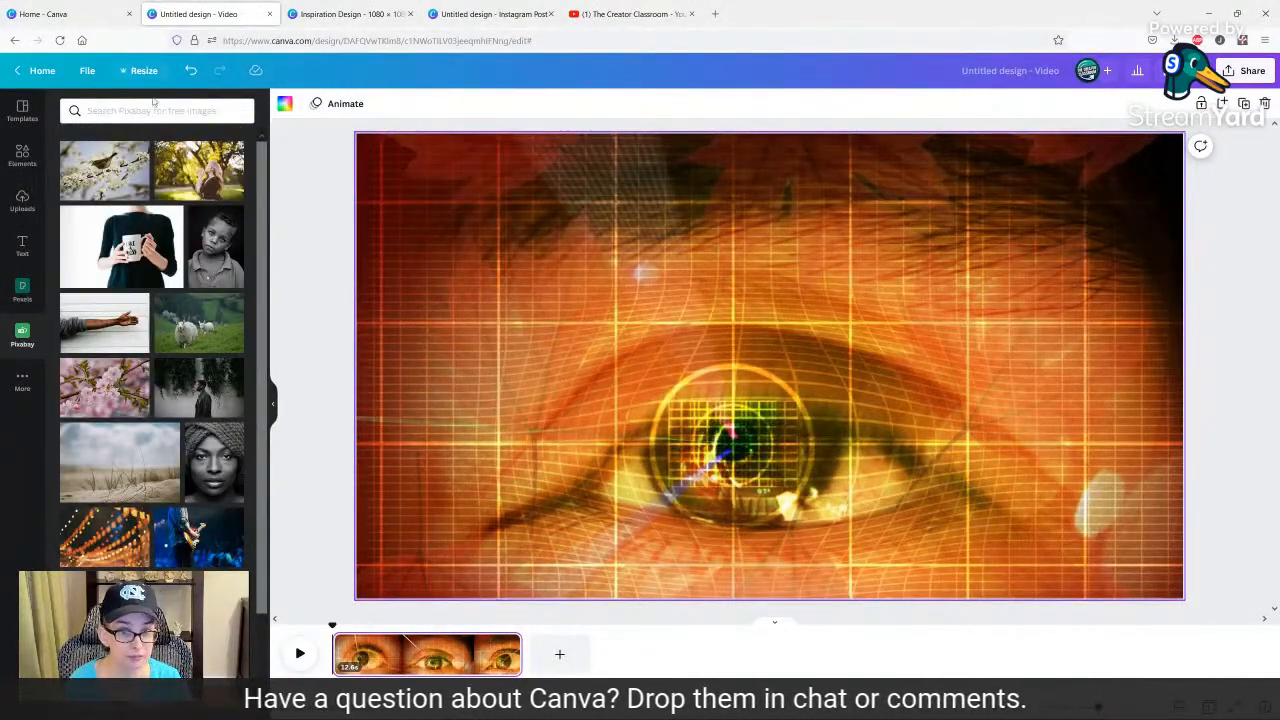
left_click(139, 111)
type("grid")
key("Return")
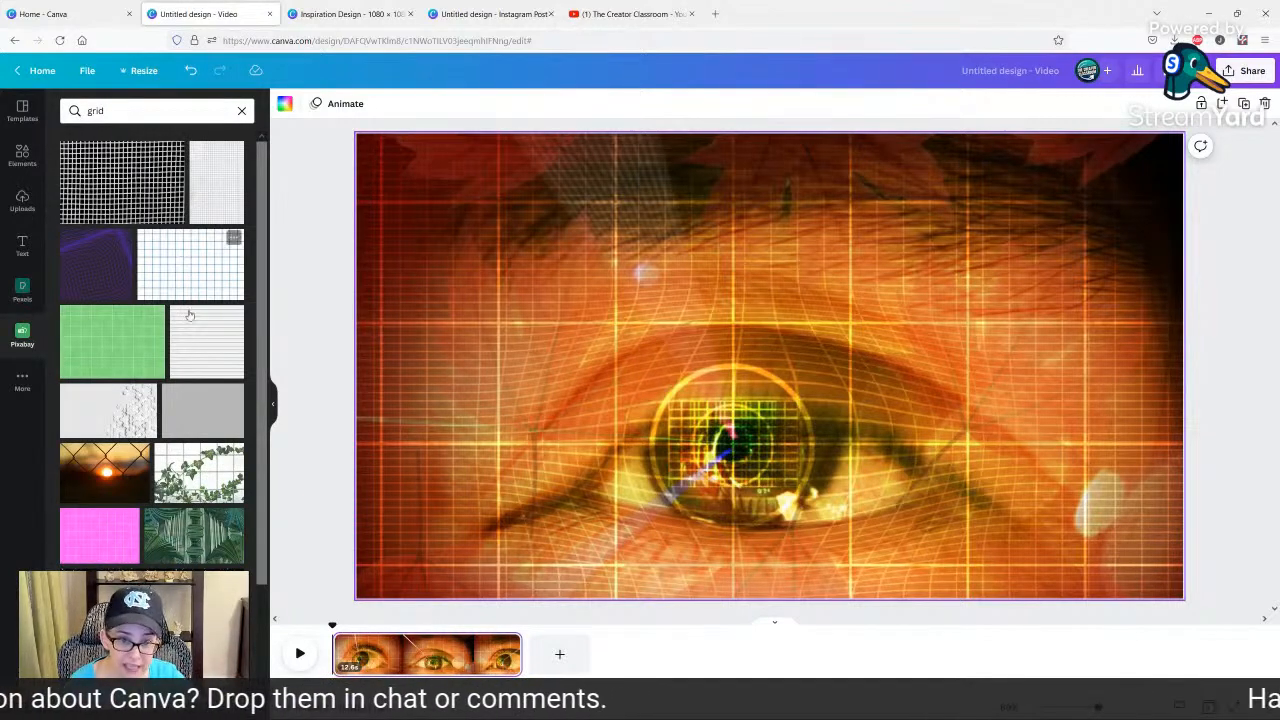
Add the purple curved-line grid image from Pixabay and set it as the page background.
left_click(91, 263)
right_click(694, 302)
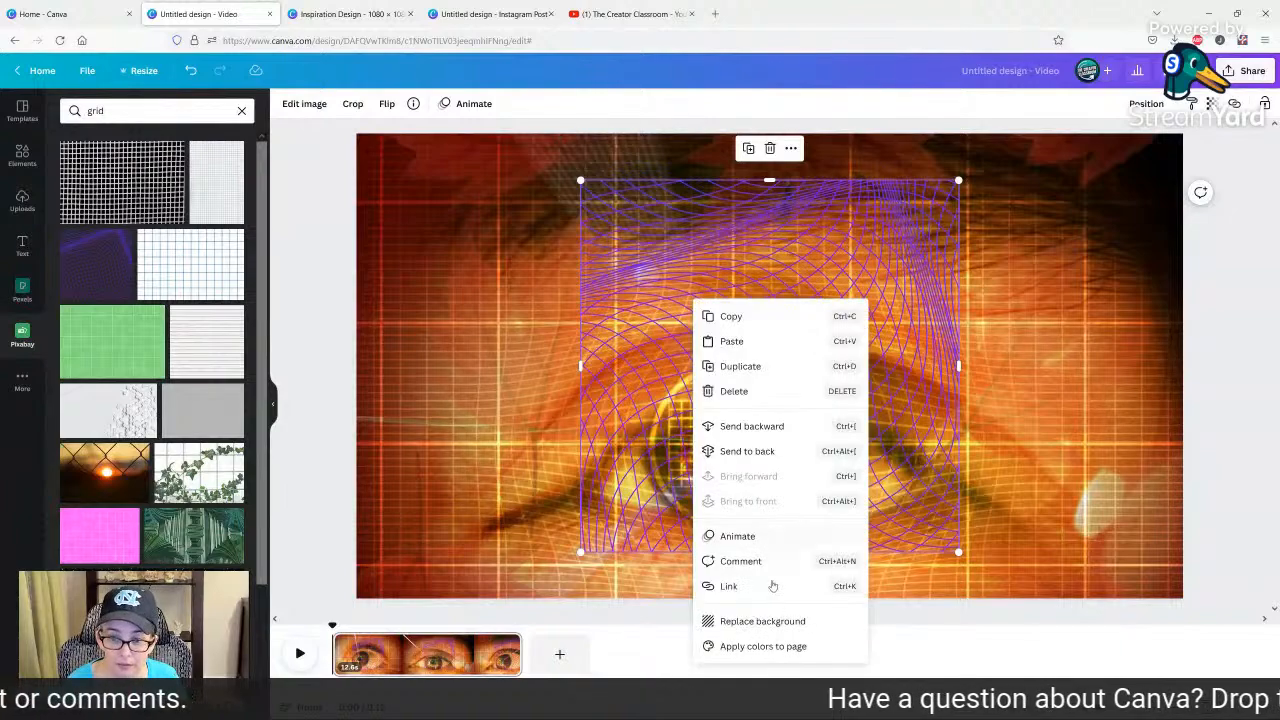
left_click(748, 621)
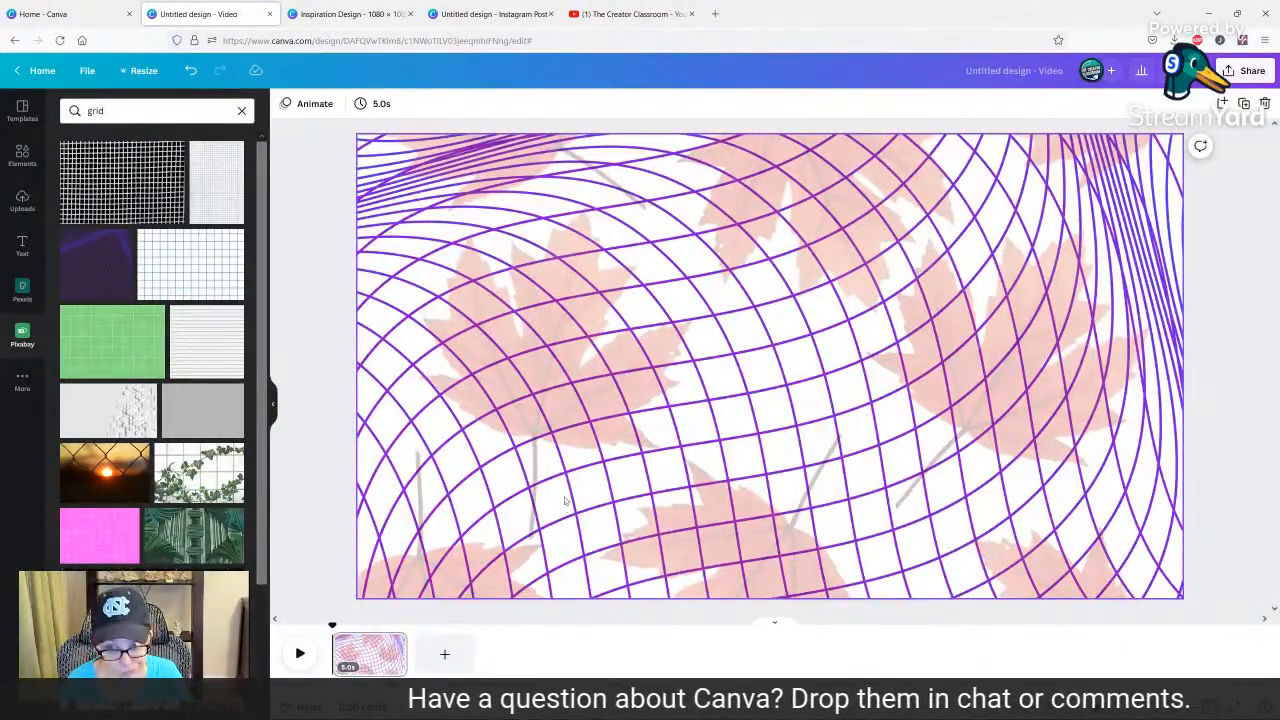
Add the pink square grid image from Pixabay, view its details and set it as the page background.
left_click(92, 530)
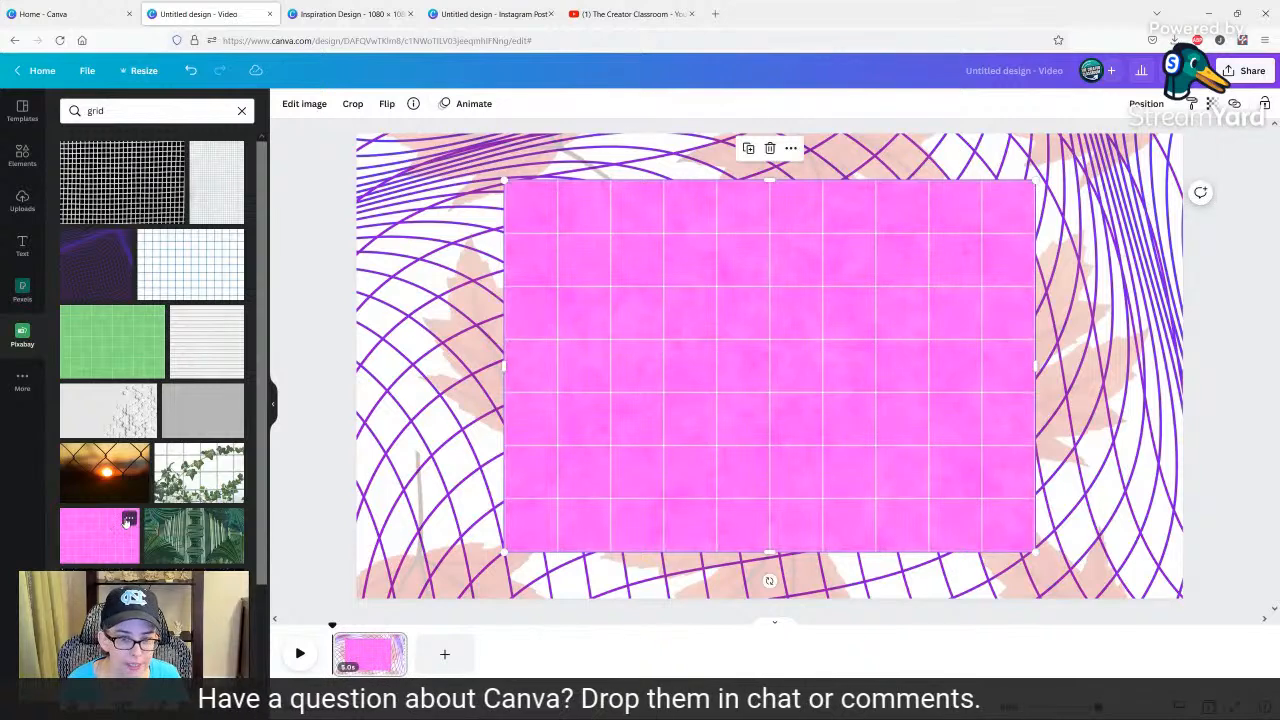
left_click(129, 518)
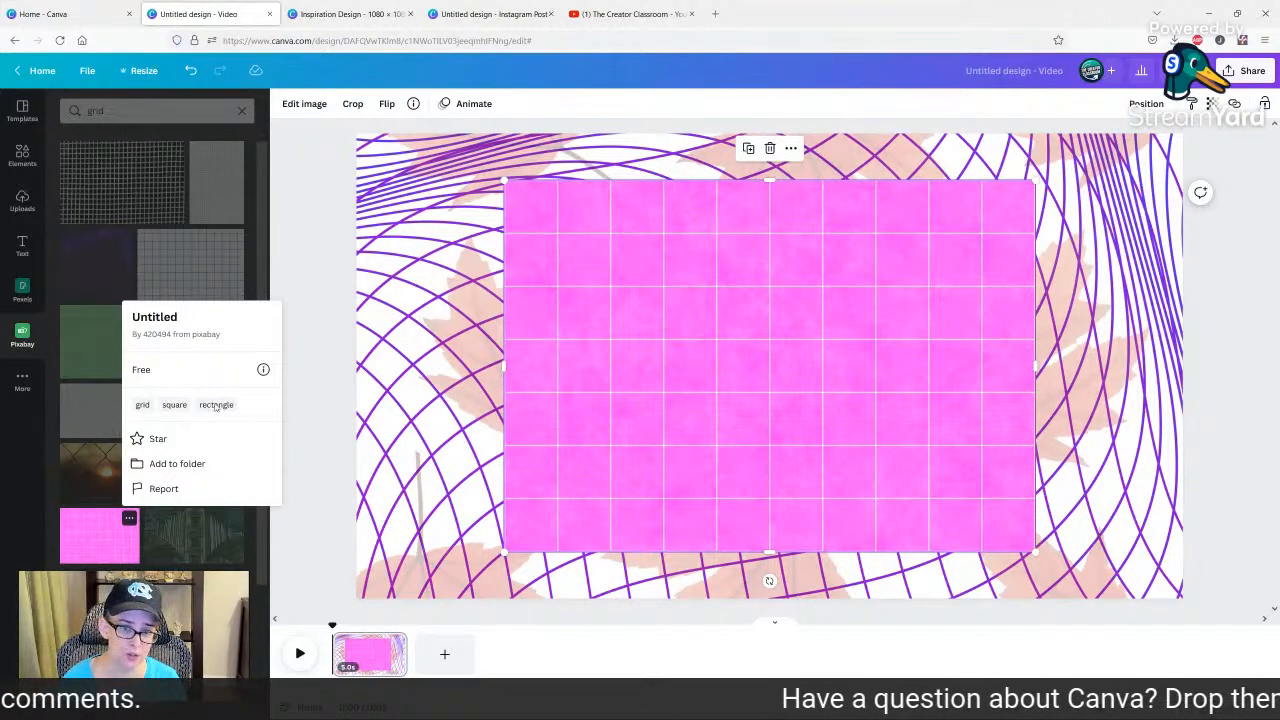
right_click(671, 354)
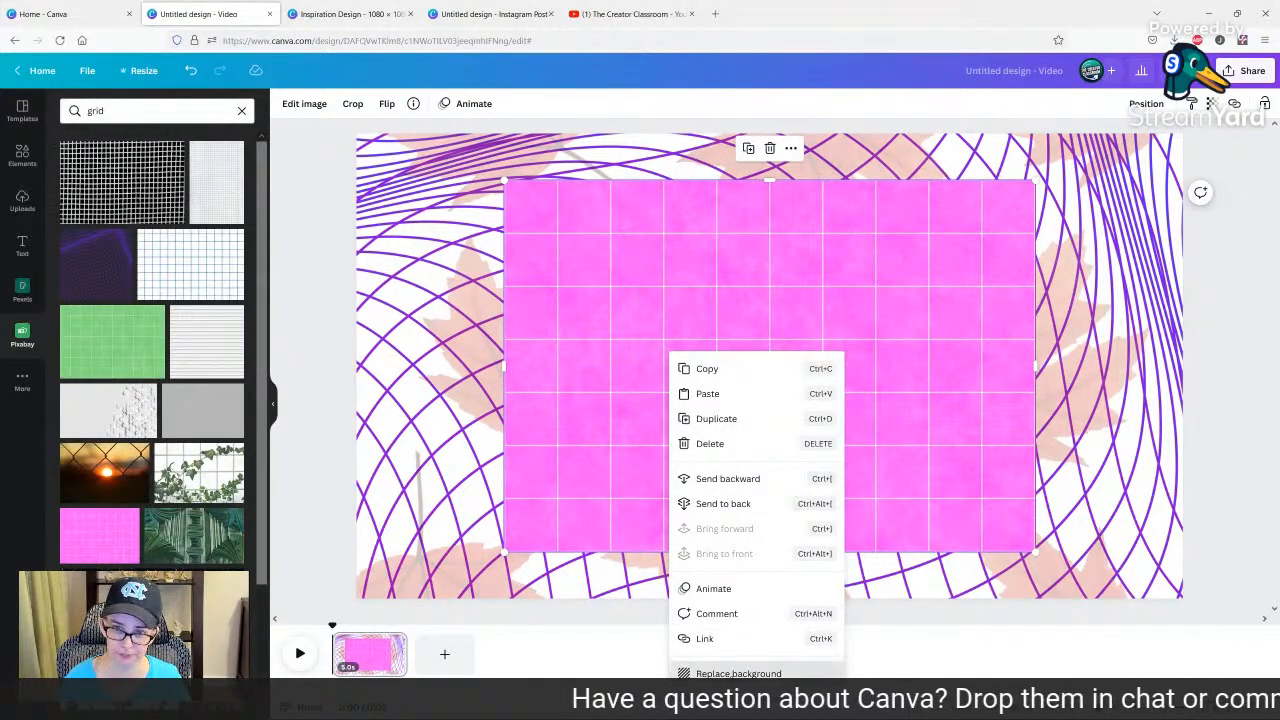
left_click(737, 674)
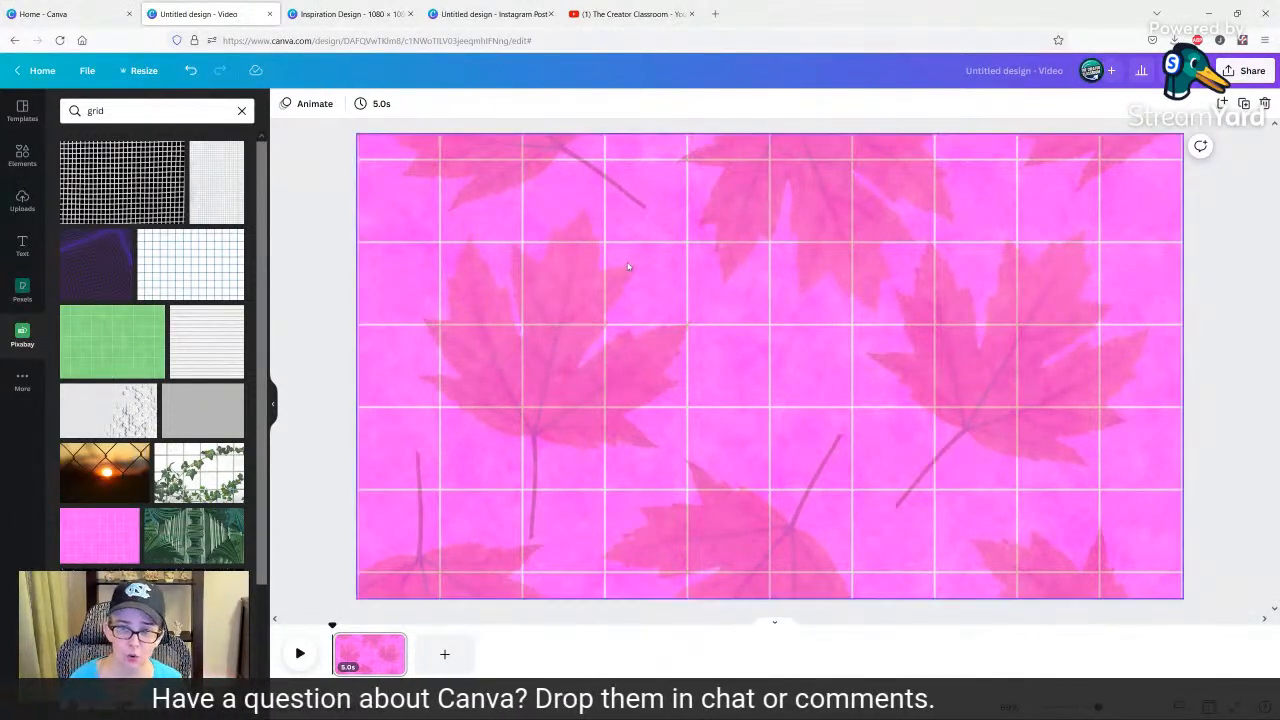
Set the transparency of the maple leaf overlay above the pink grid to 42.
left_click(758, 396)
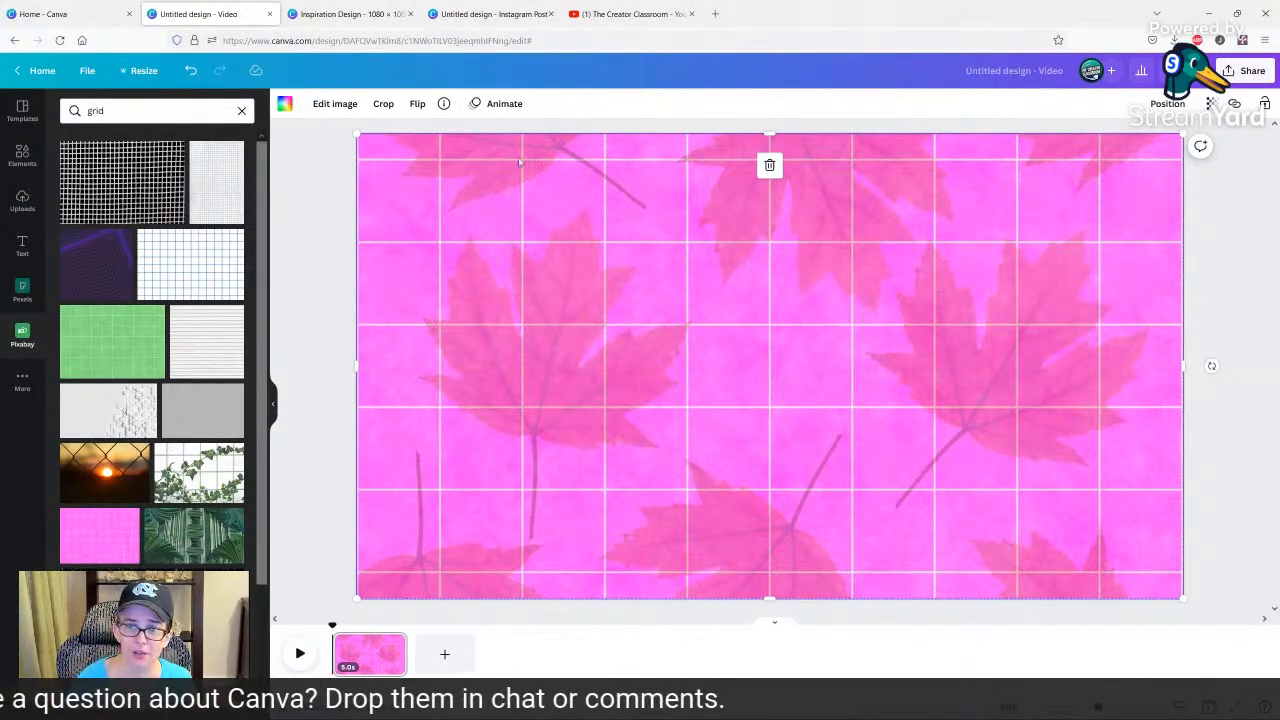
left_click(1211, 104)
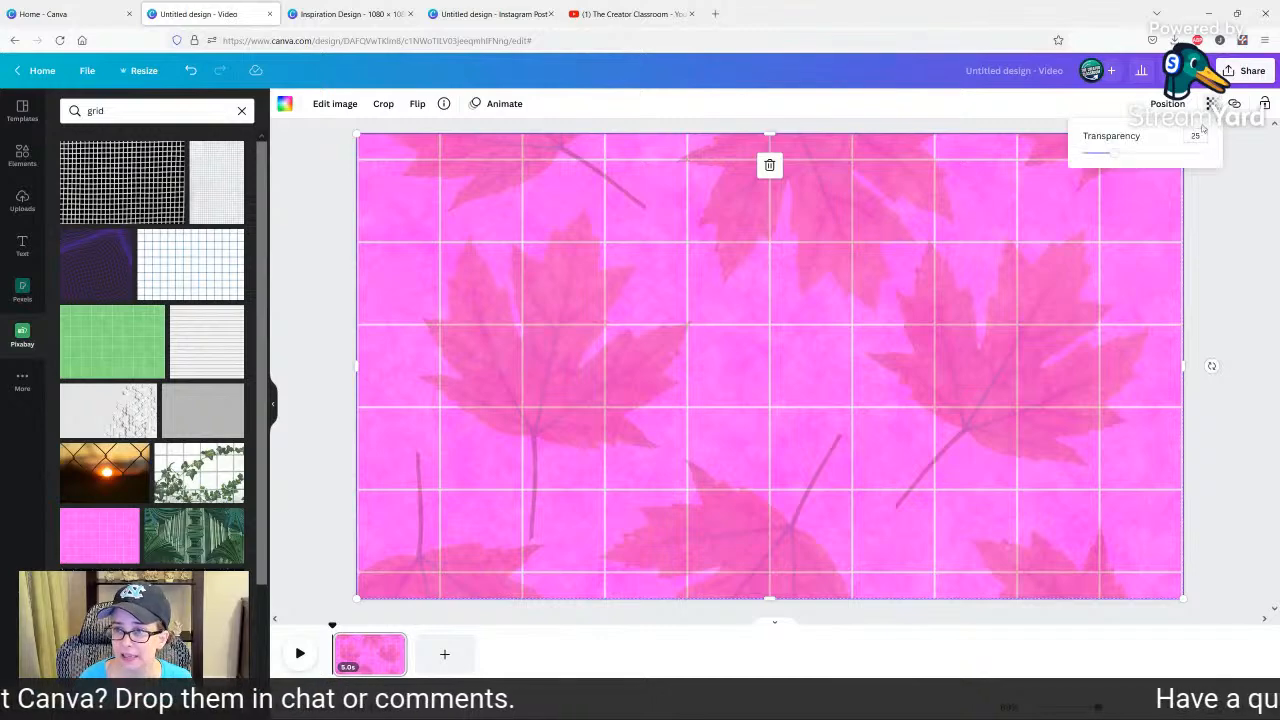
mouse_move(1121, 155)
left_mouse_down()
mouse_move(1211, 149)
mouse_move(1088, 150)
mouse_move(1135, 152)
left_mouse_up()
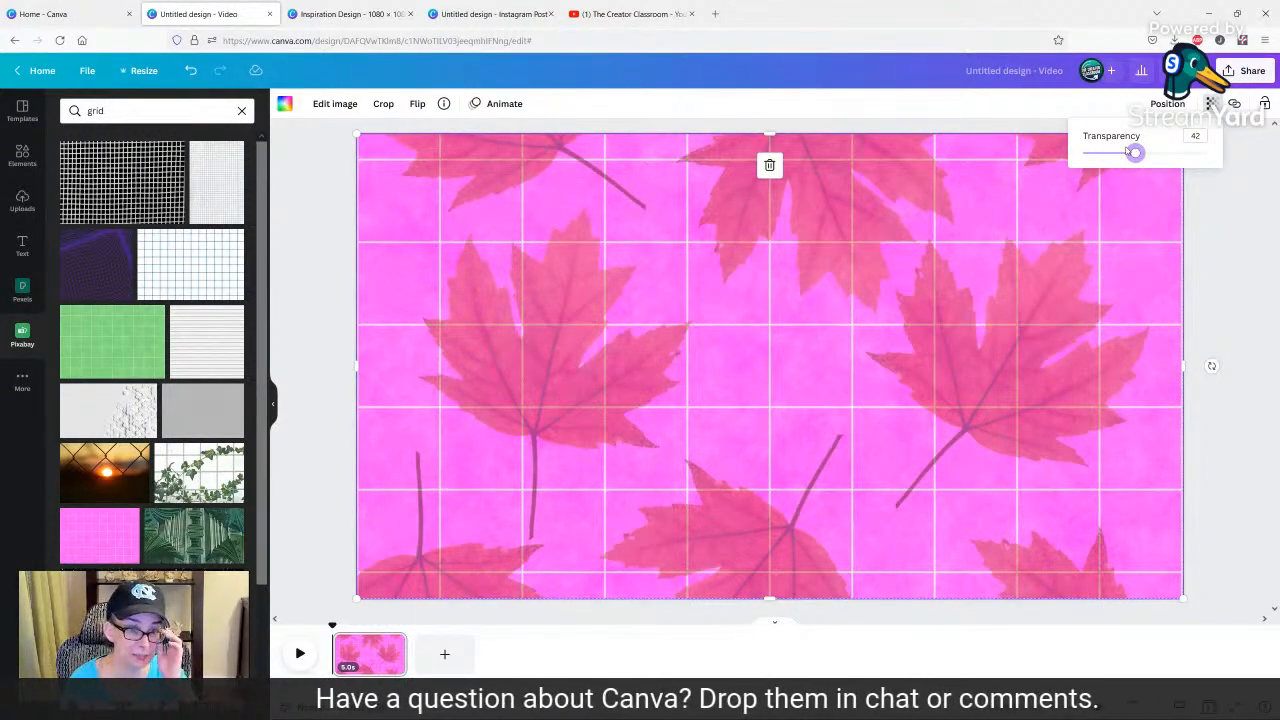
left_click(315, 287)
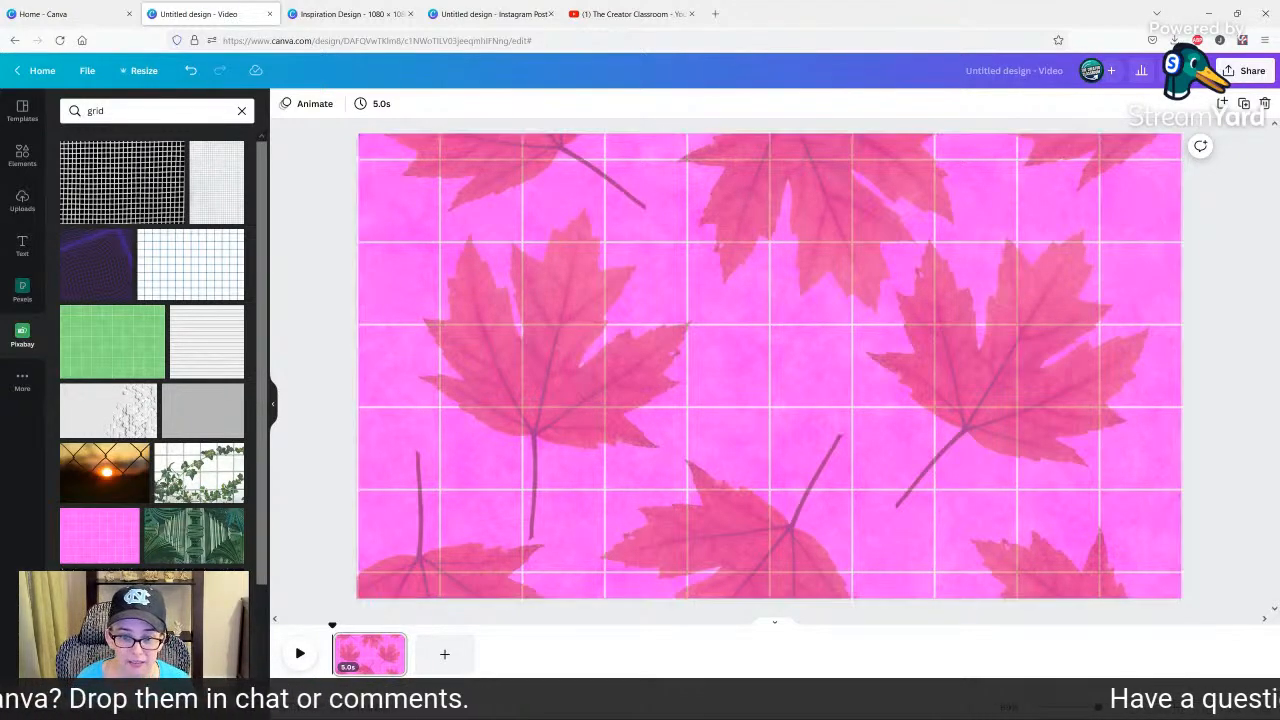
Add a blank page, search the element graphics for canva and place the white Canva wordmark on it.
left_click(444, 655)
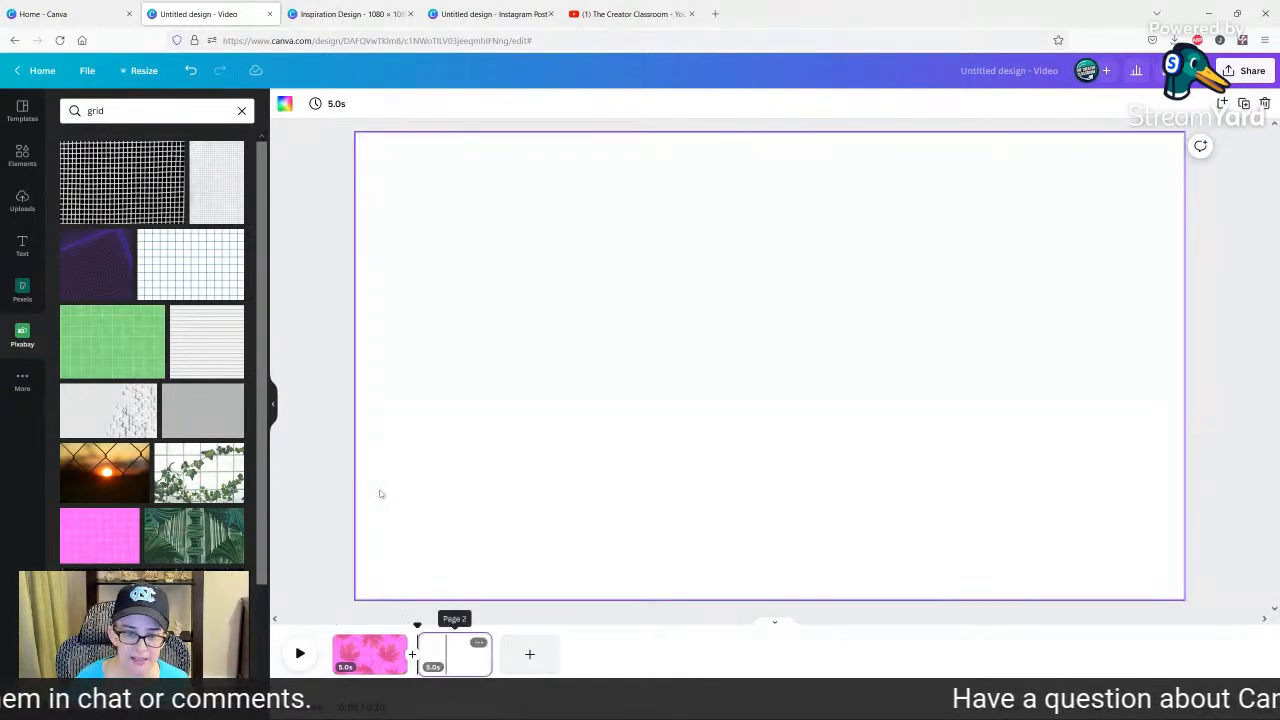
left_click(22, 160)
left_click(128, 112)
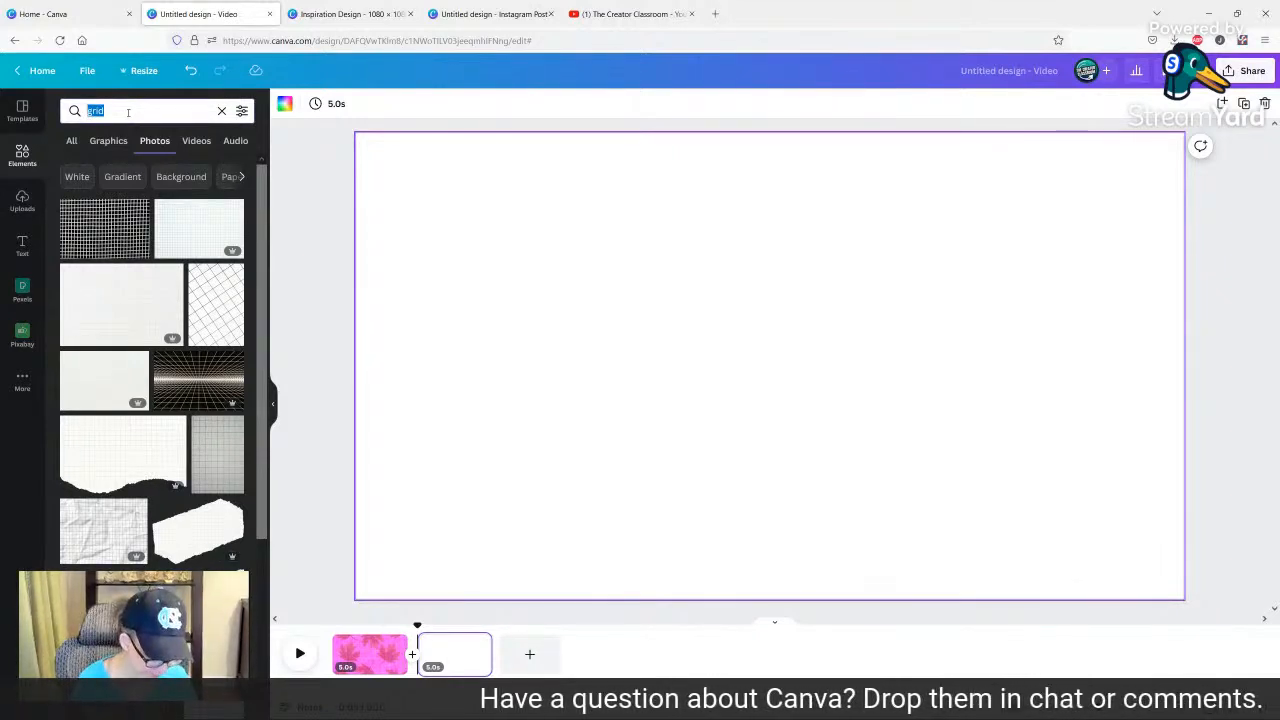
type("cover")
key("BackSpace")
key("BackSpace")
key("BackSpace")
key("BackSpace")
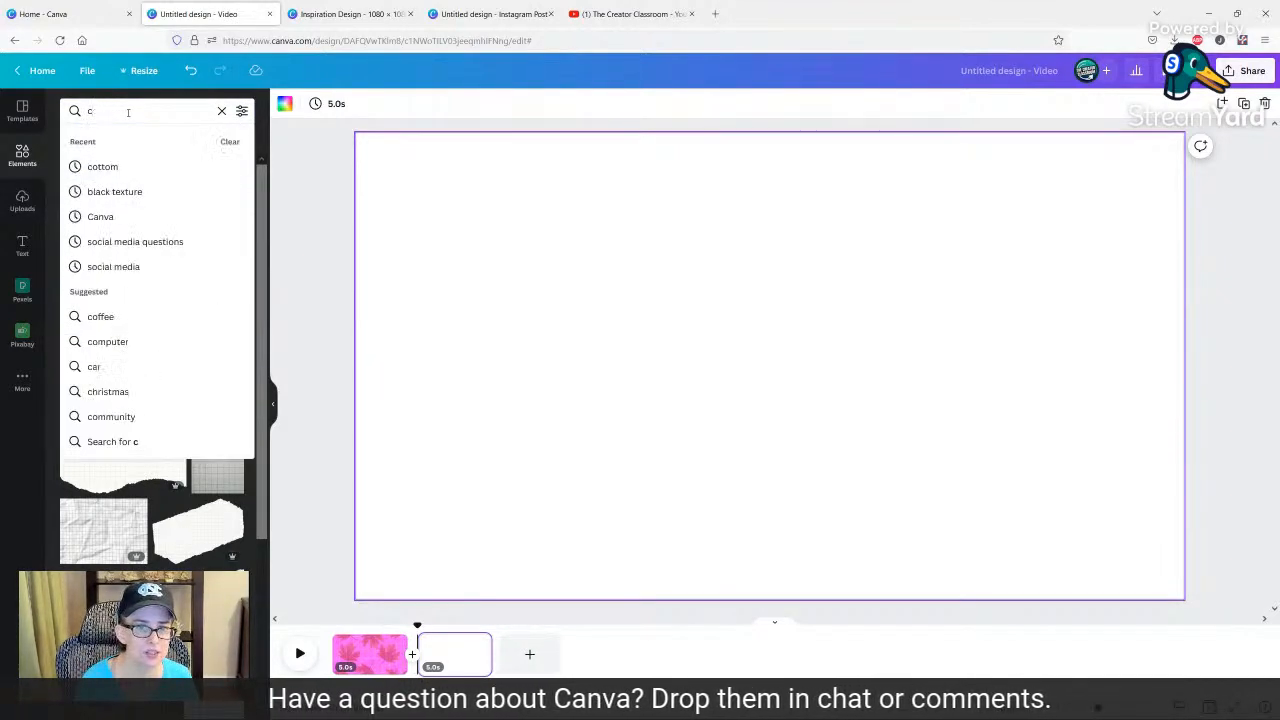
type("anva")
key("Return")
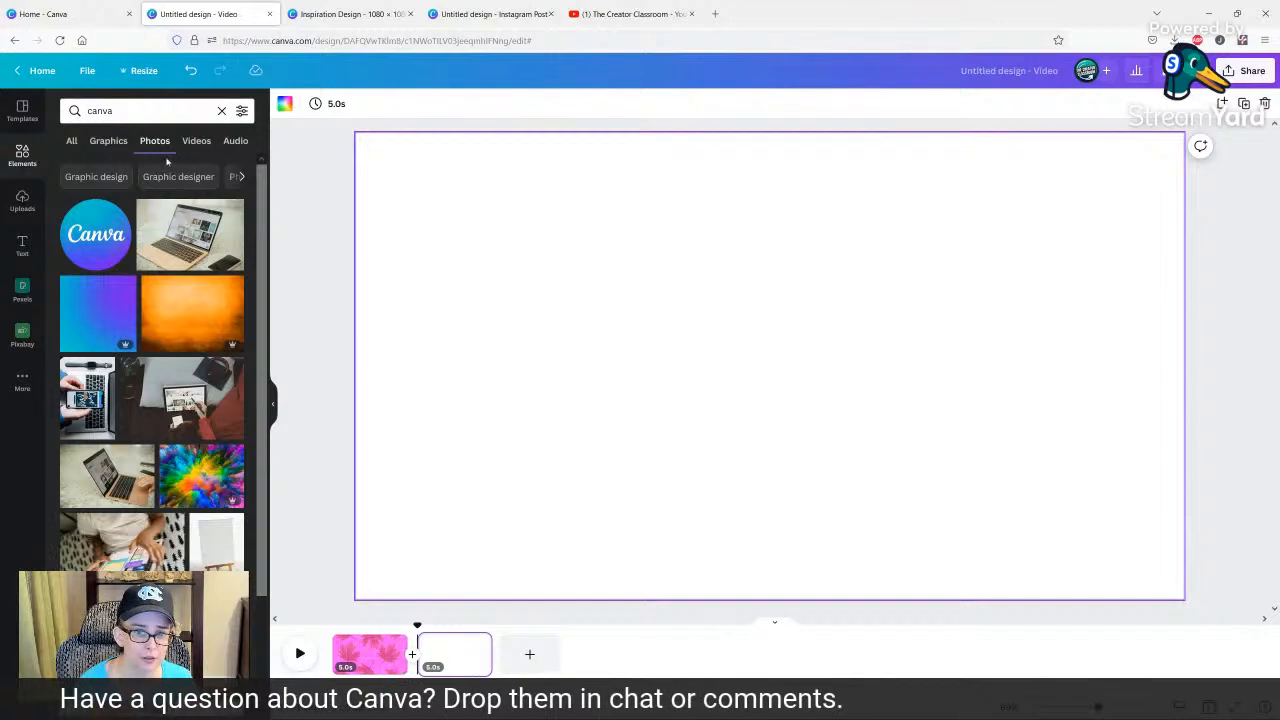
left_click(97, 140)
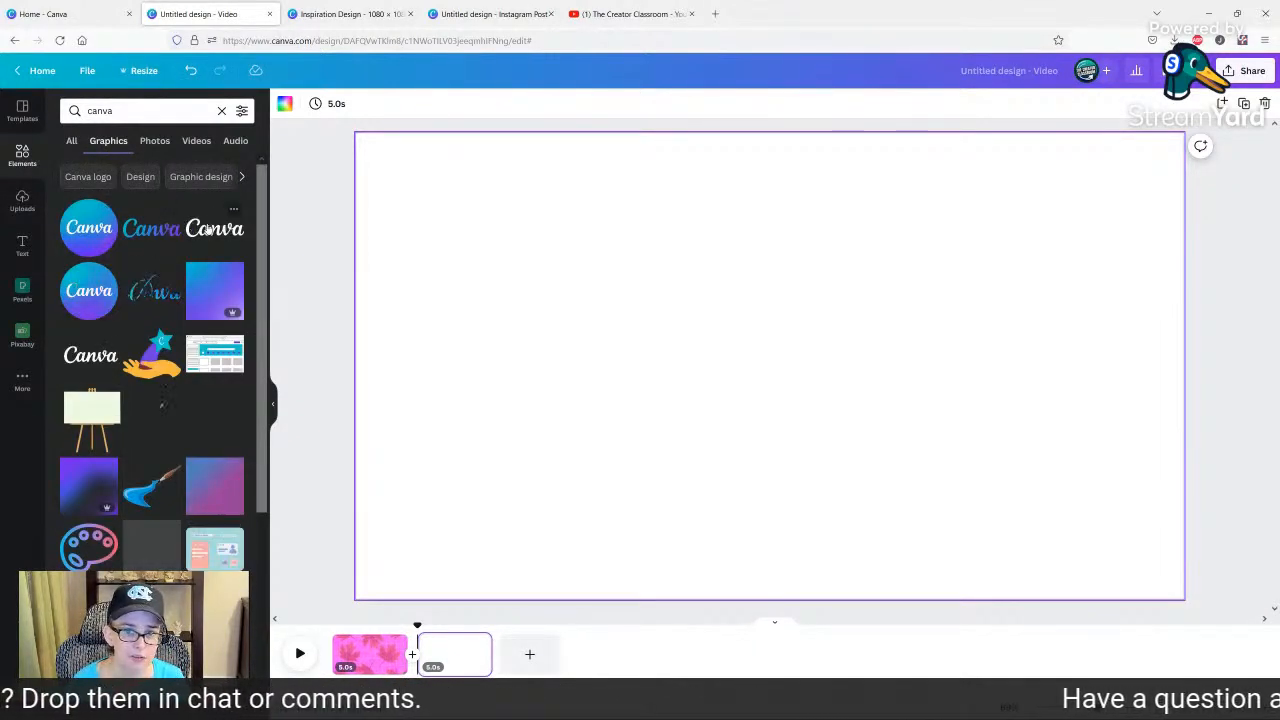
left_click(208, 229)
Set the new page's background to the near-black color of the TCC palette.
left_click(368, 189)
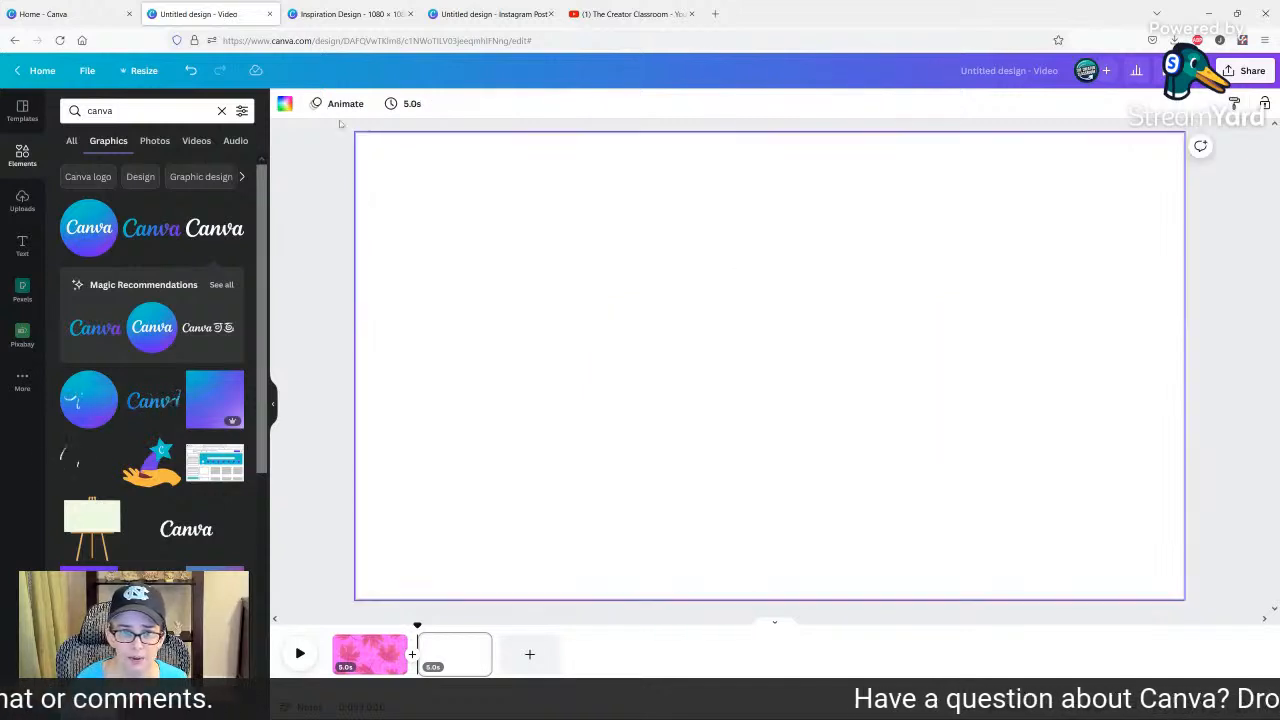
left_click(286, 104)
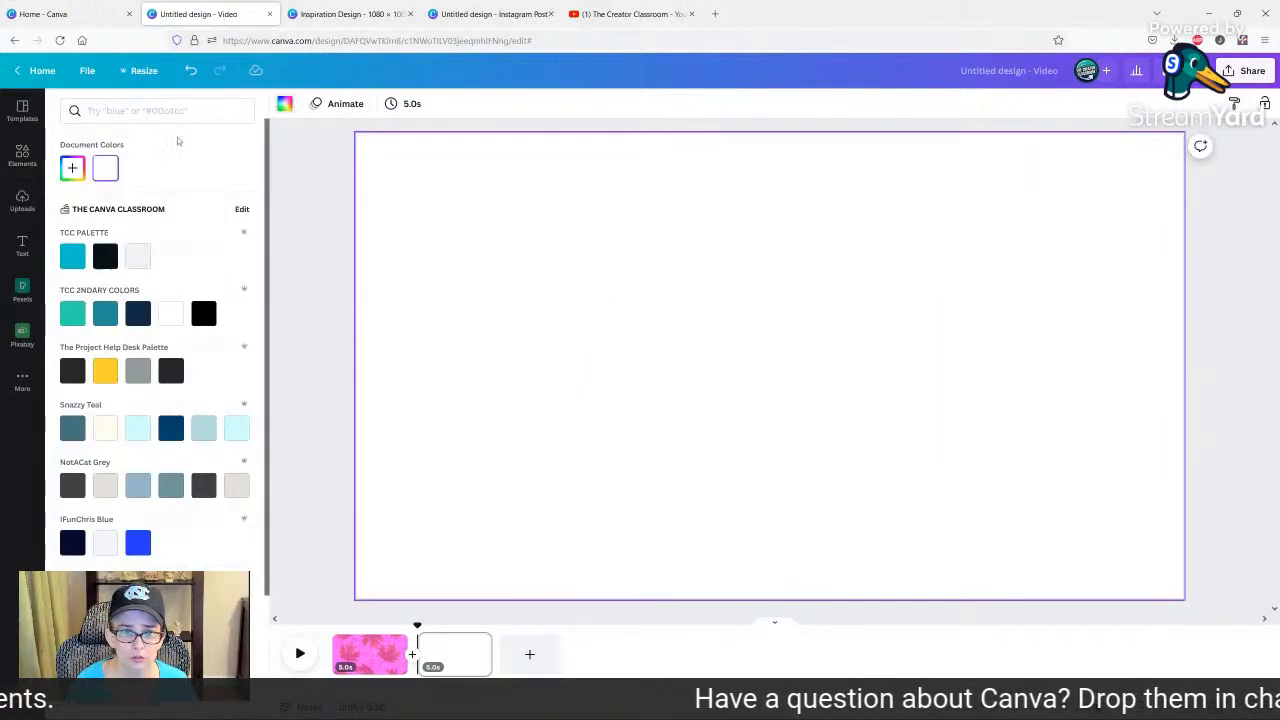
left_click(105, 256)
Tilt the Canva wordmark counter-clockwise, shrink it and place it in the page's upper-left corner.
left_click(775, 385)
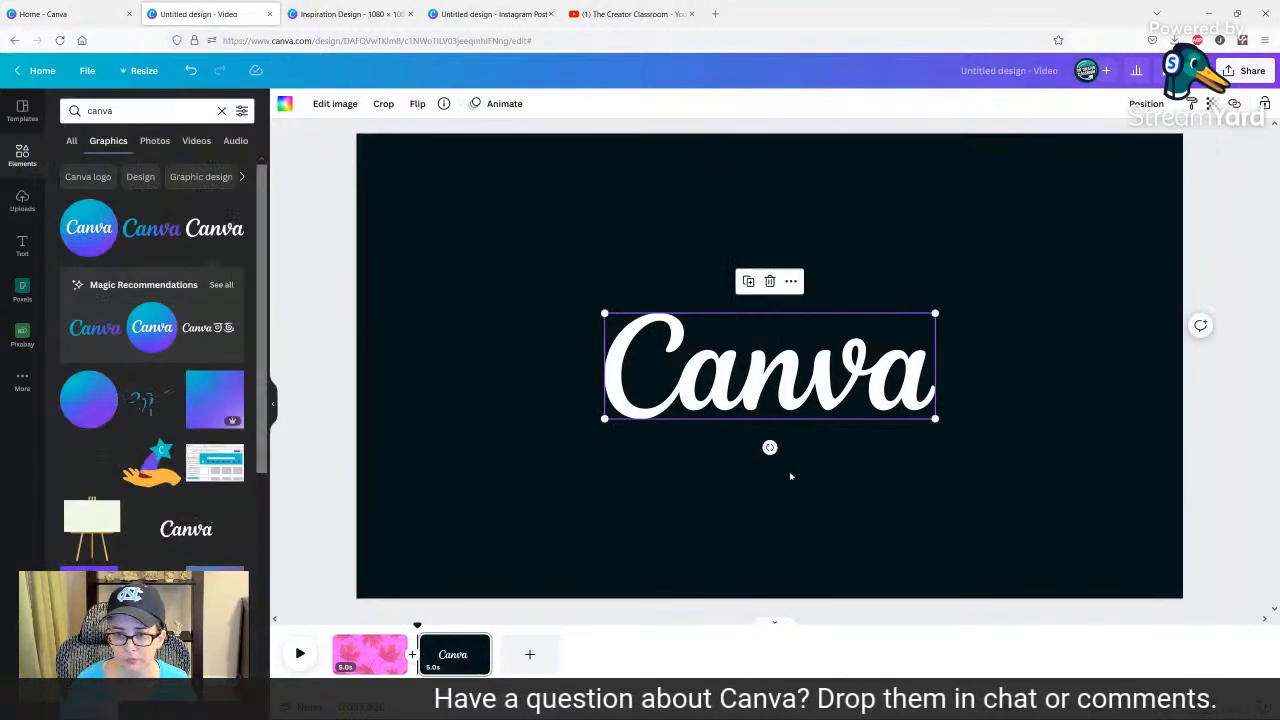
left_click_drag(770, 448, 797, 442)
left_click_drag(940, 360, 790, 358)
left_click_drag(657, 342, 421, 185)
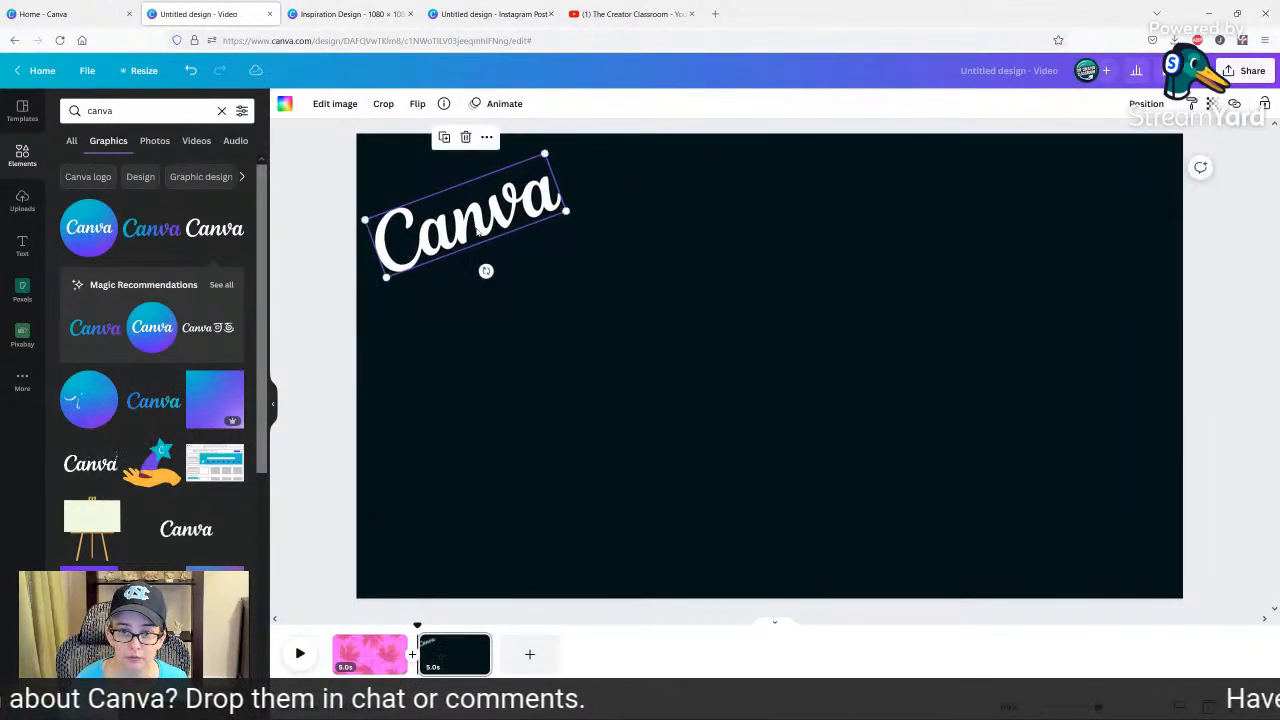
Duplicate the Canva wordmark to make a column of three along the page's left side and two more copies along the bottom.
left_click(445, 139)
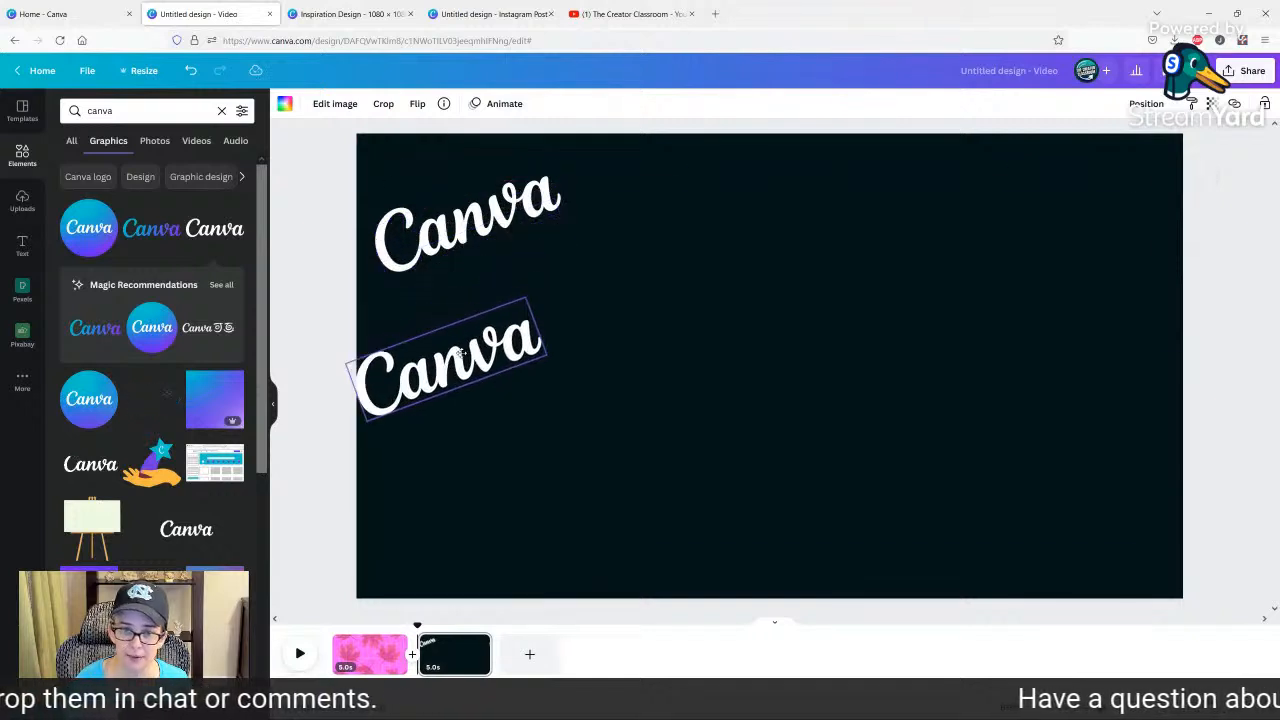
left_click(445, 276)
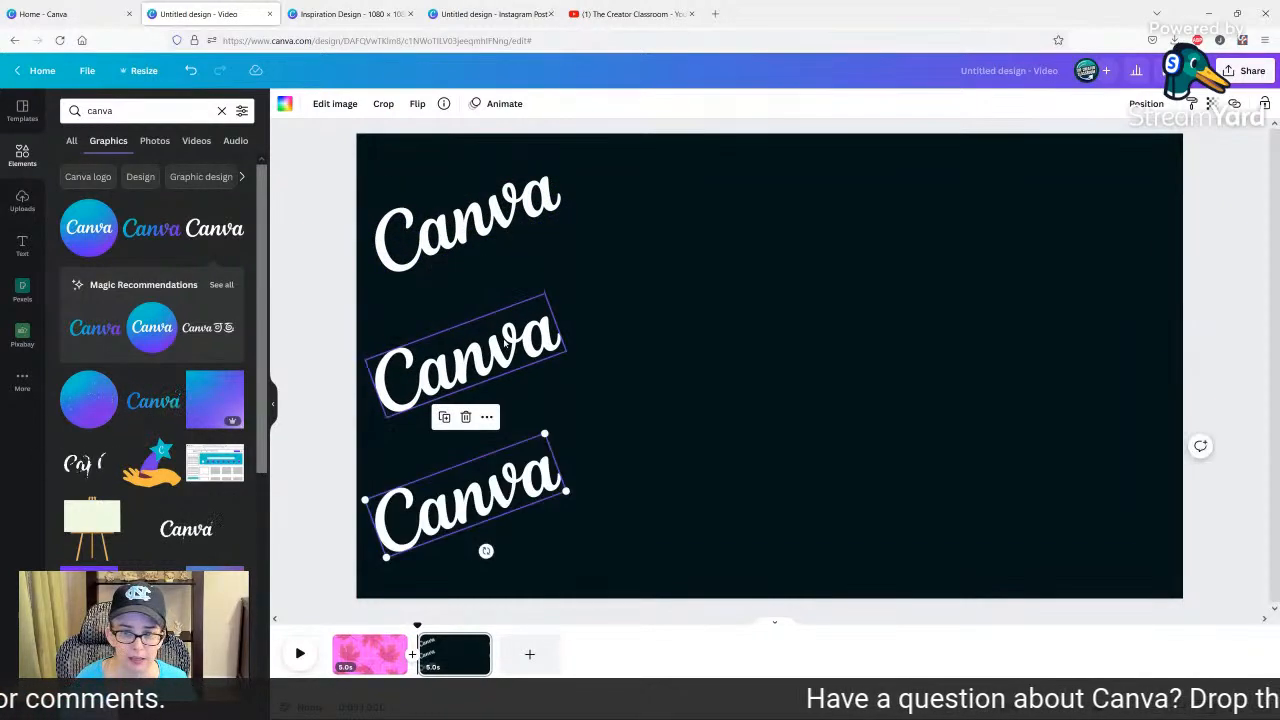
key("ctrl+d")
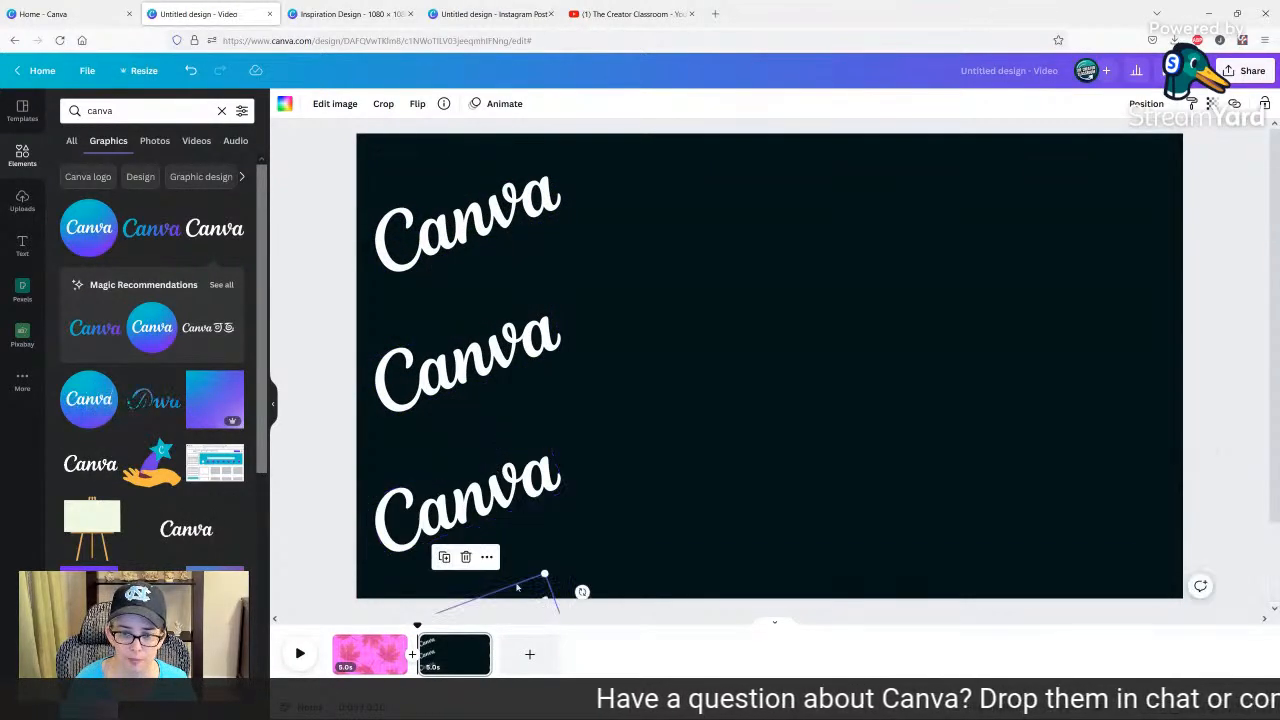
left_click_drag(527, 592, 818, 485)
left_click(734, 452)
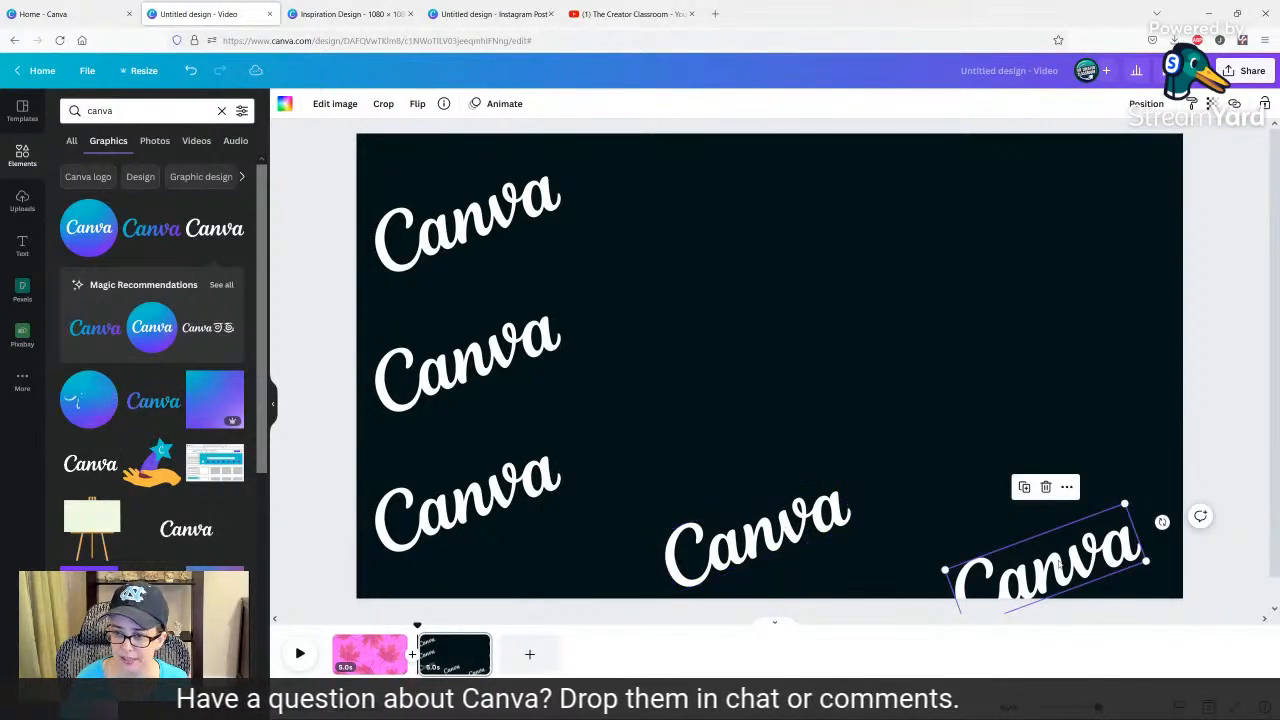
Duplicate the Canva wordmark again to fill the page's right side, center and upper middle with four more copies.
left_click(1025, 488)
left_click_drag(1103, 533, 1061, 354)
left_click(989, 316)
left_click_drag(1020, 410, 694, 342)
left_click(952, 146)
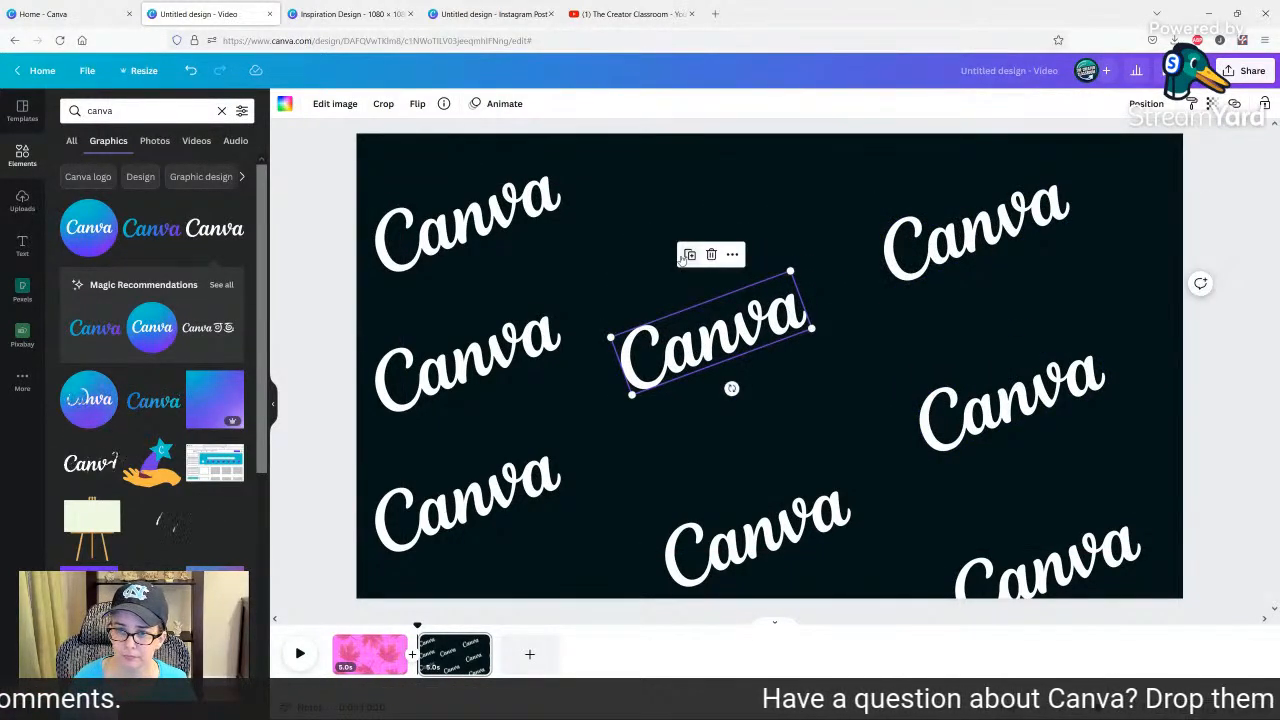
left_click(689, 256)
left_click_drag(463, 432, 782, 195)
Reposition the three right-hand wordmarks and the center one to even out the spacing of the pattern.
left_click_drag(1034, 236, 1071, 258)
left_click_drag(1003, 412, 1018, 424)
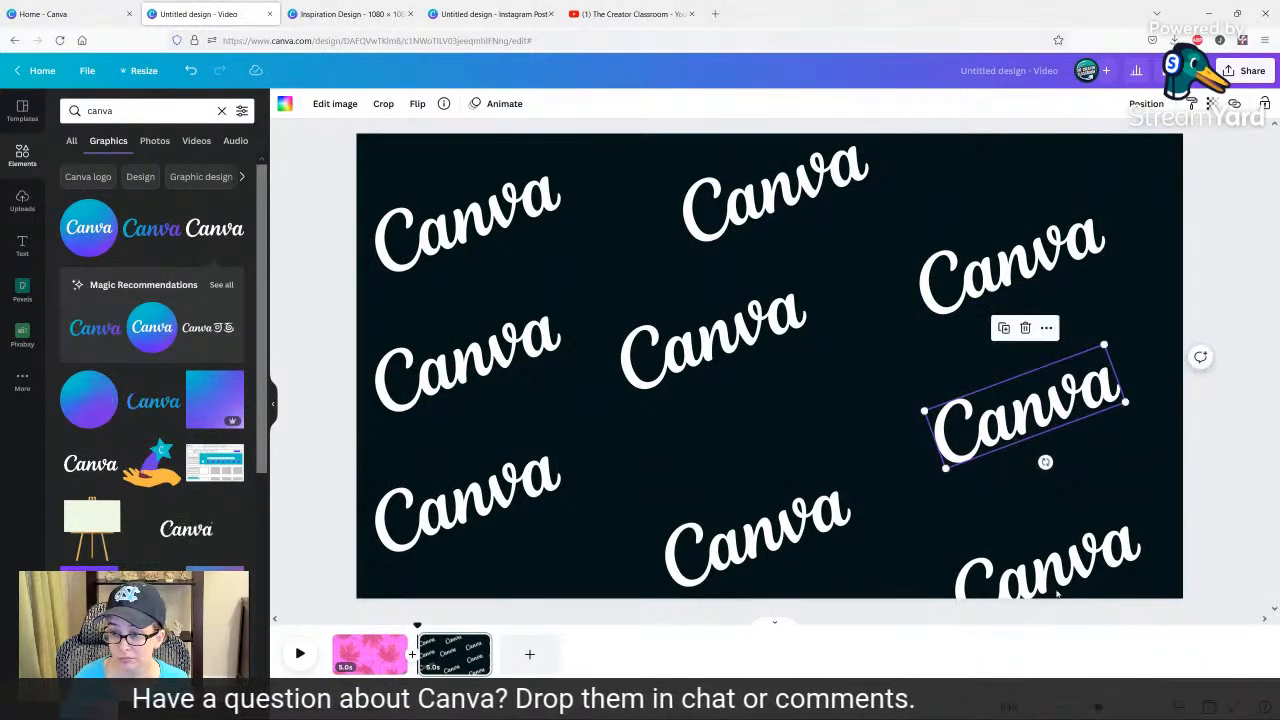
mouse_move(1058, 594)
left_mouse_down()
mouse_move(1076, 564)
mouse_move(1076, 578)
left_mouse_up()
left_click(1050, 233)
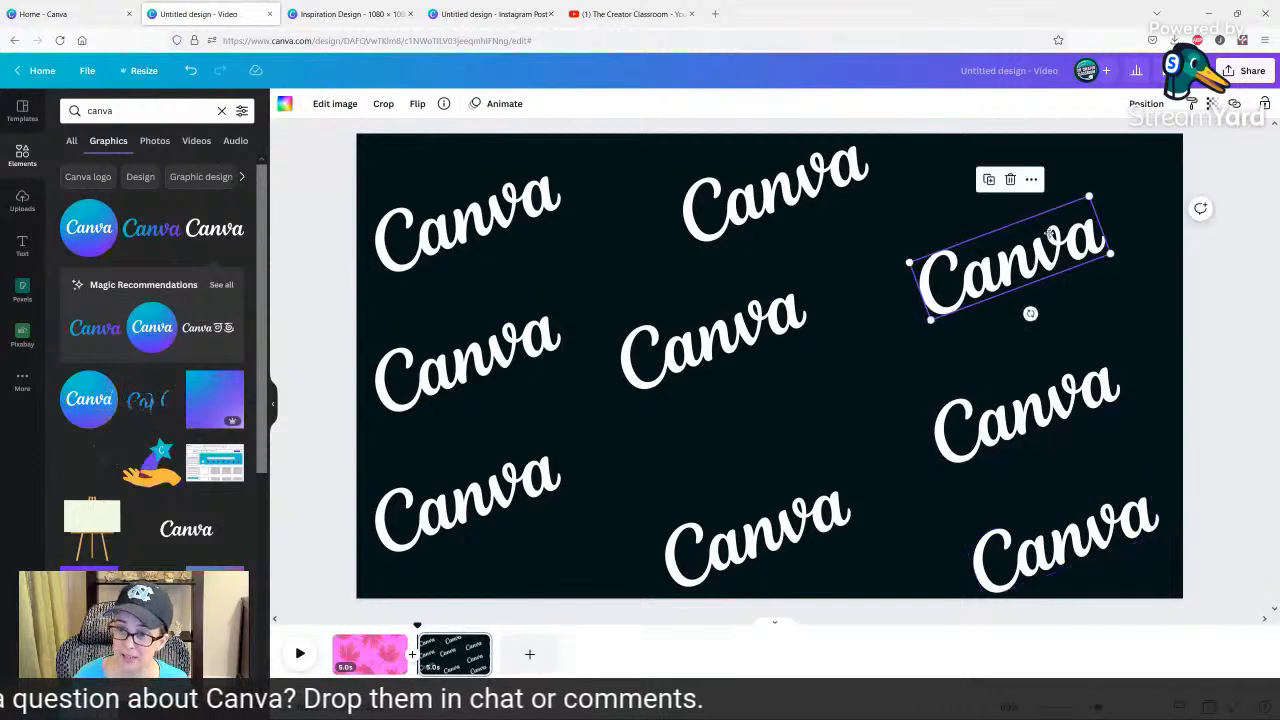
left_click_drag(1050, 233, 1085, 208)
left_click_drag(712, 343, 780, 366)
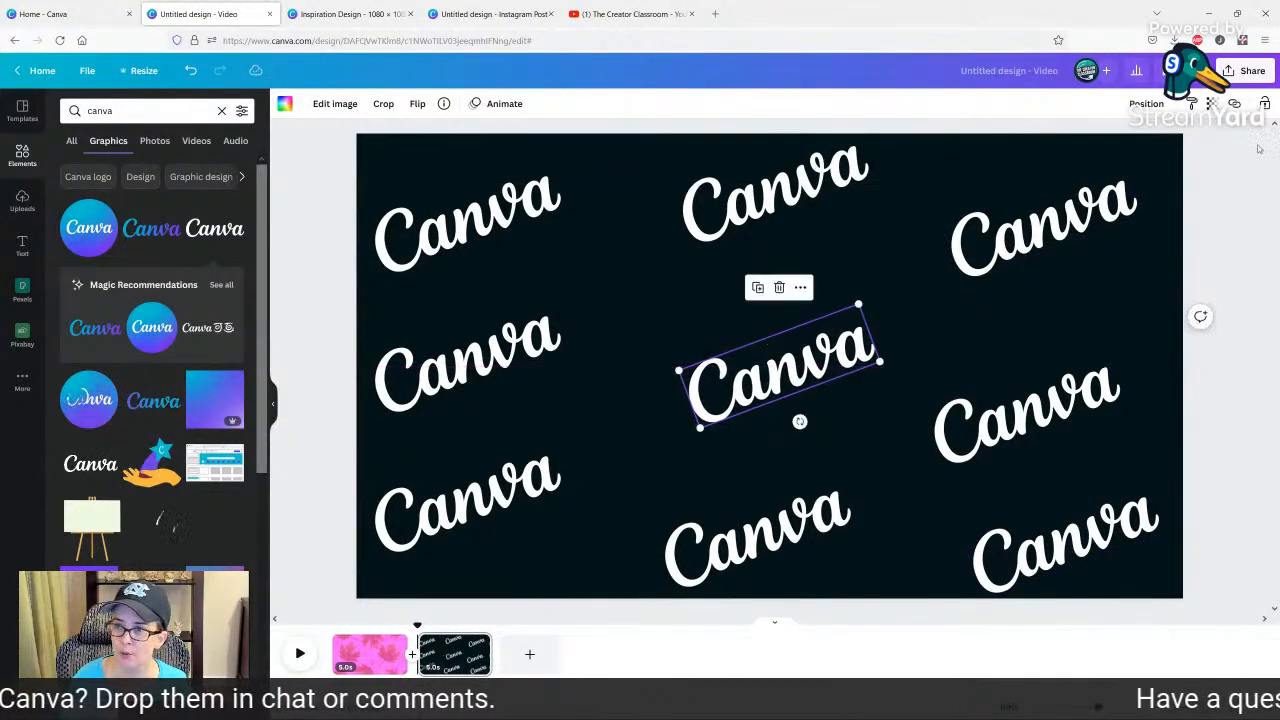
Download only page 2 as a PNG with a transparent background.
left_click(1245, 70)
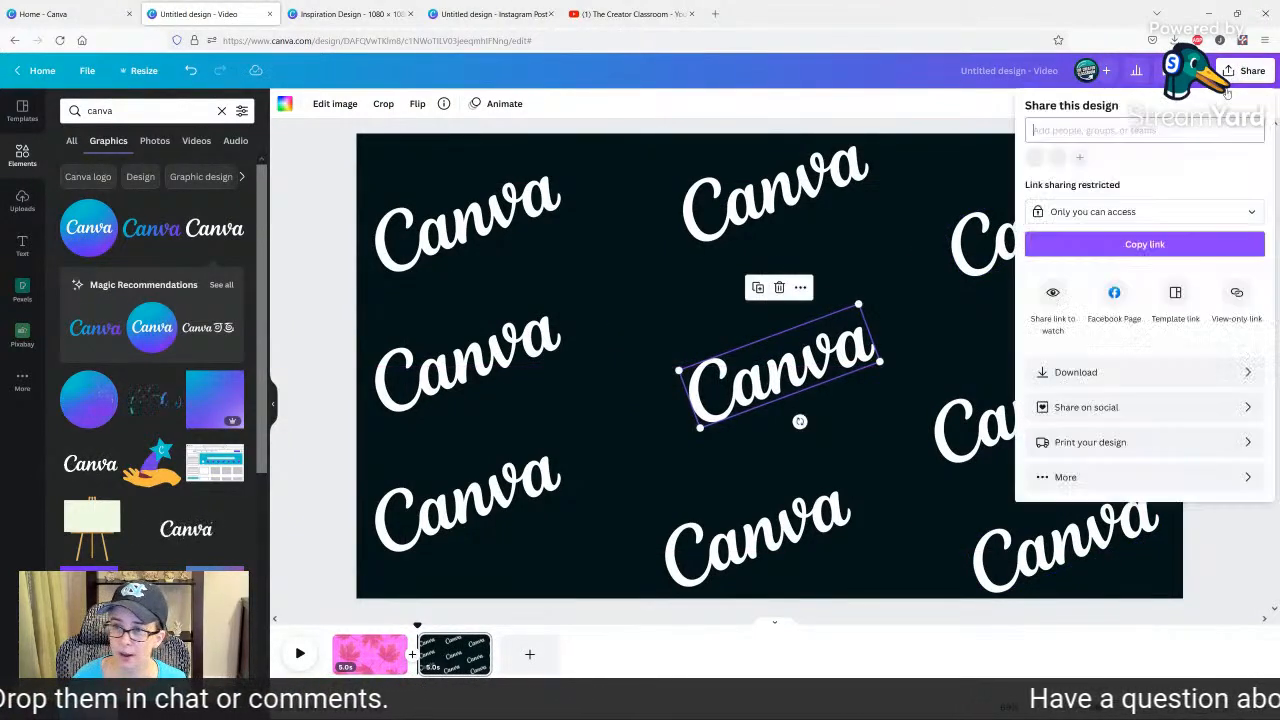
left_click(1079, 370)
left_click(1062, 162)
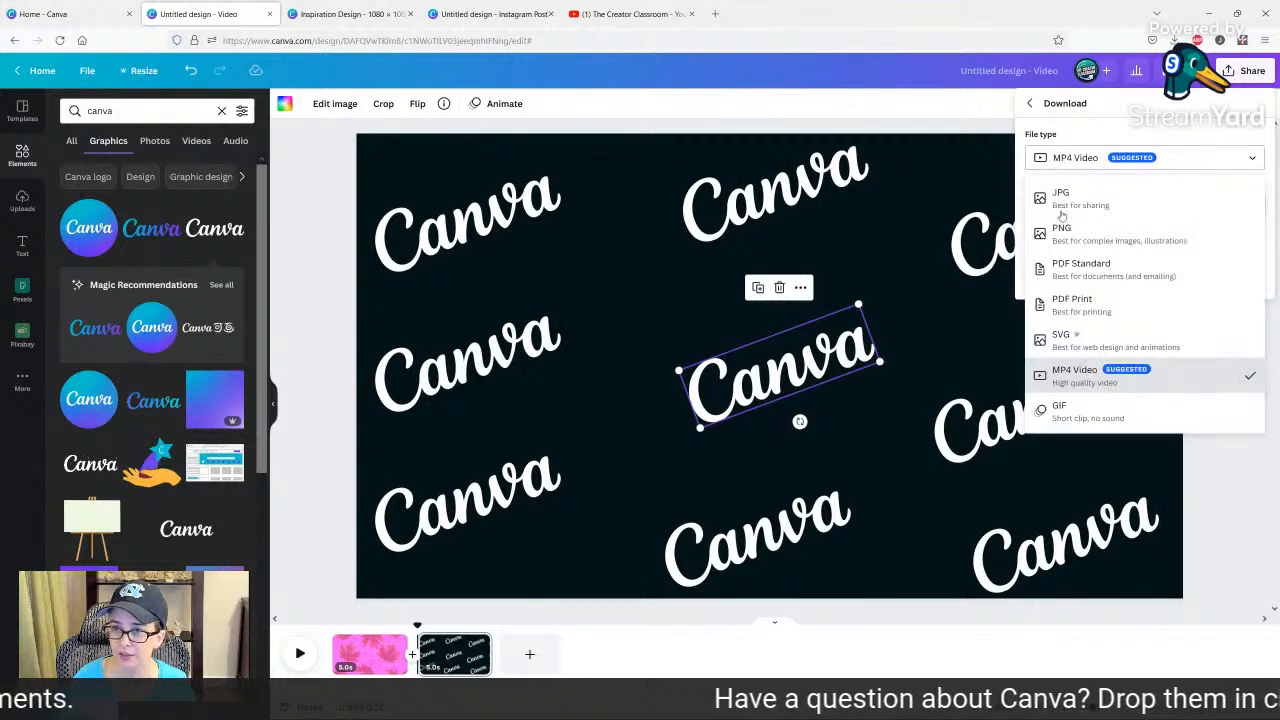
left_click(1040, 228)
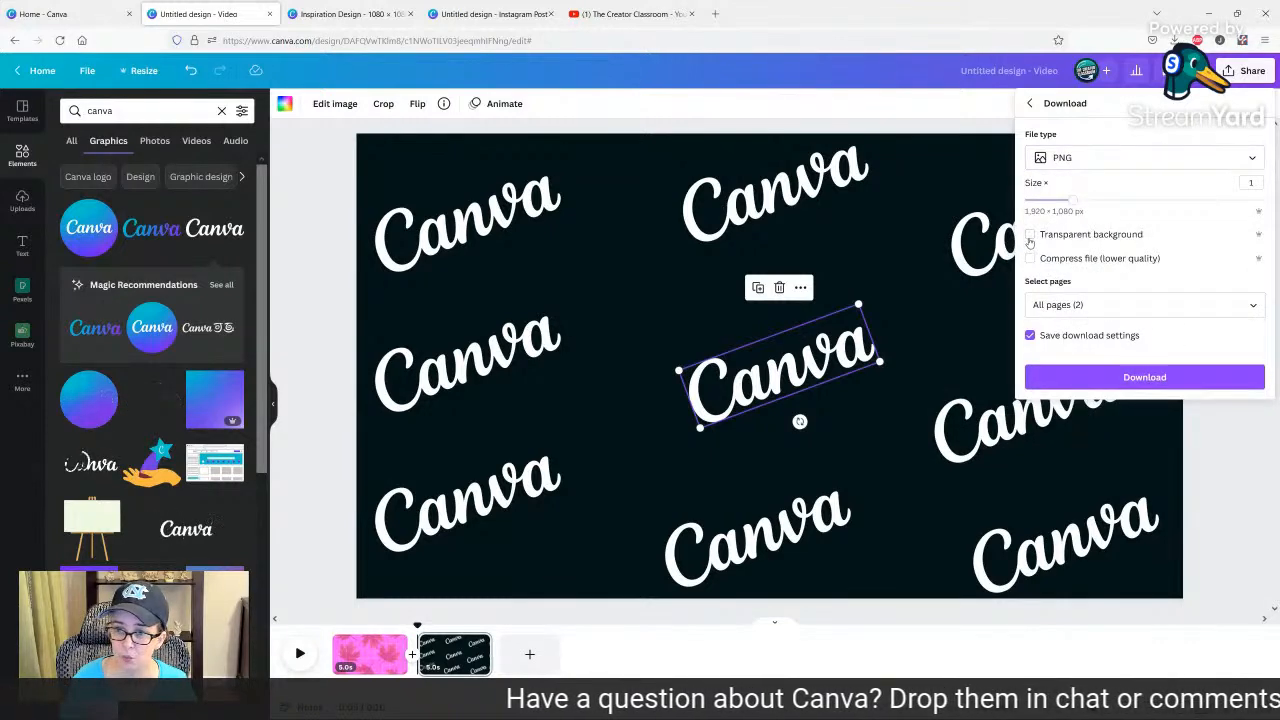
left_click(1100, 305)
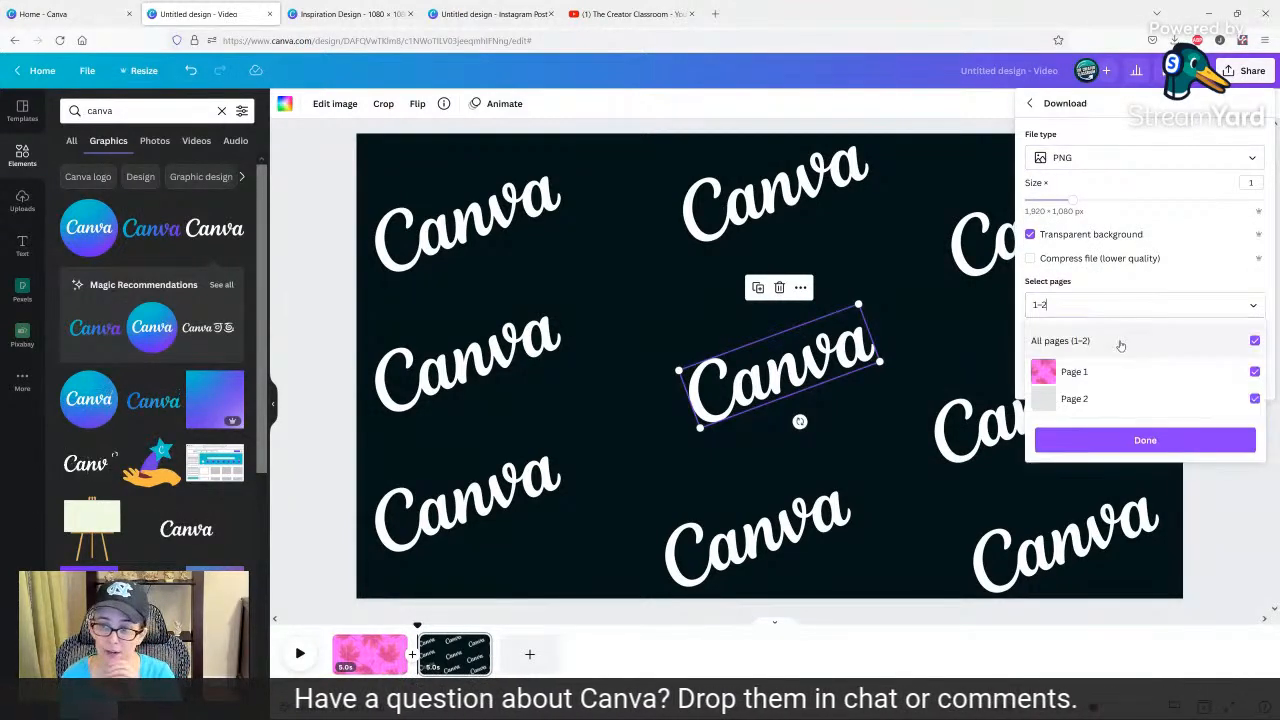
left_click(1119, 345)
left_click(1118, 373)
left_click(1117, 373)
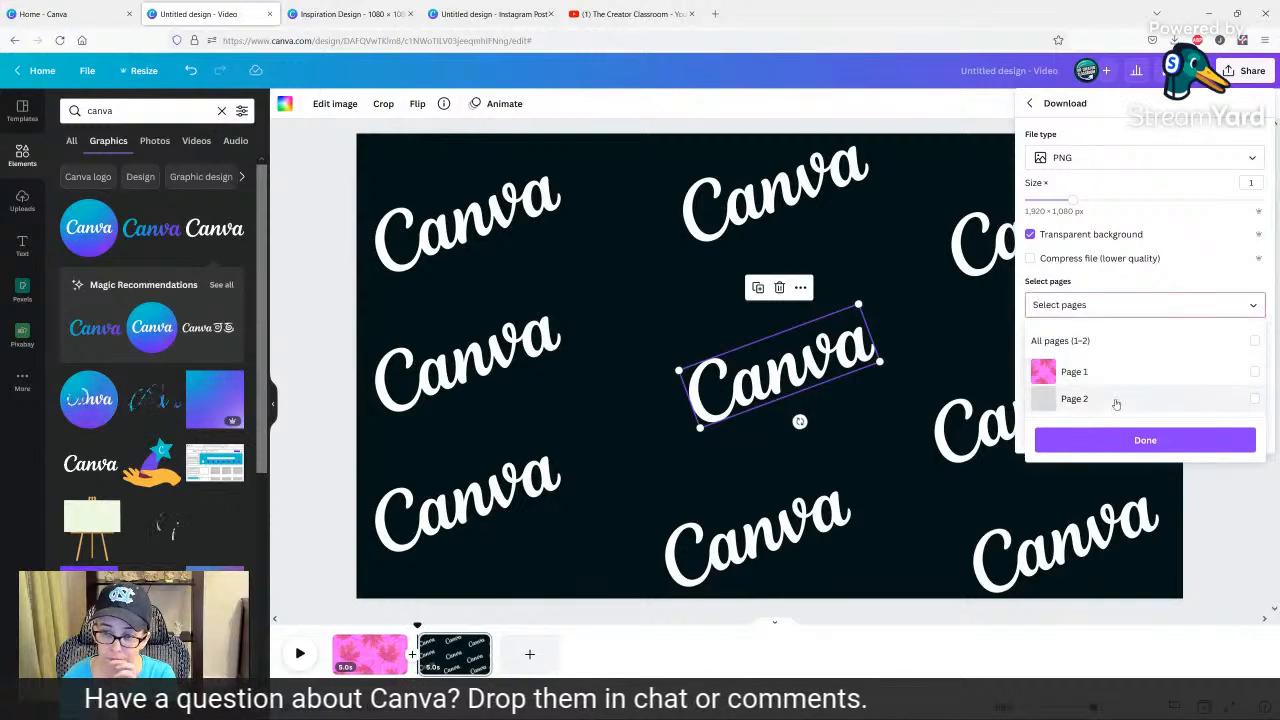
left_click(1115, 399)
left_click(1117, 440)
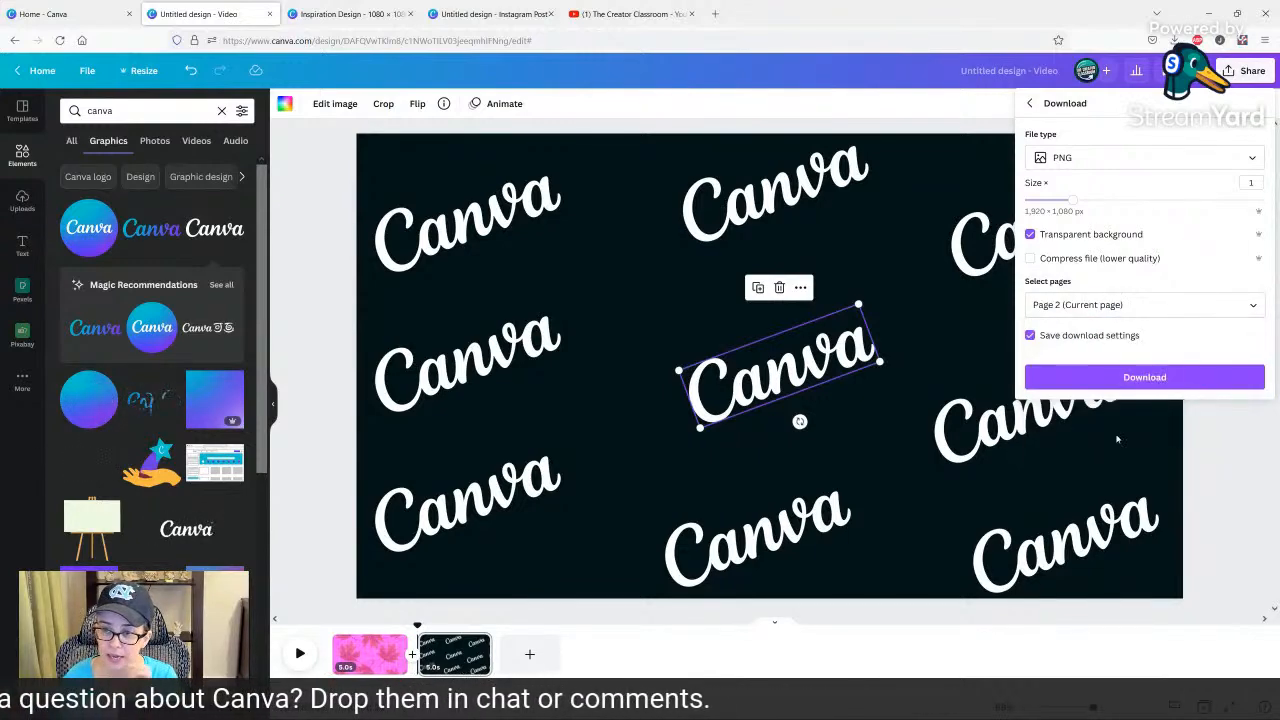
left_click(1120, 376)
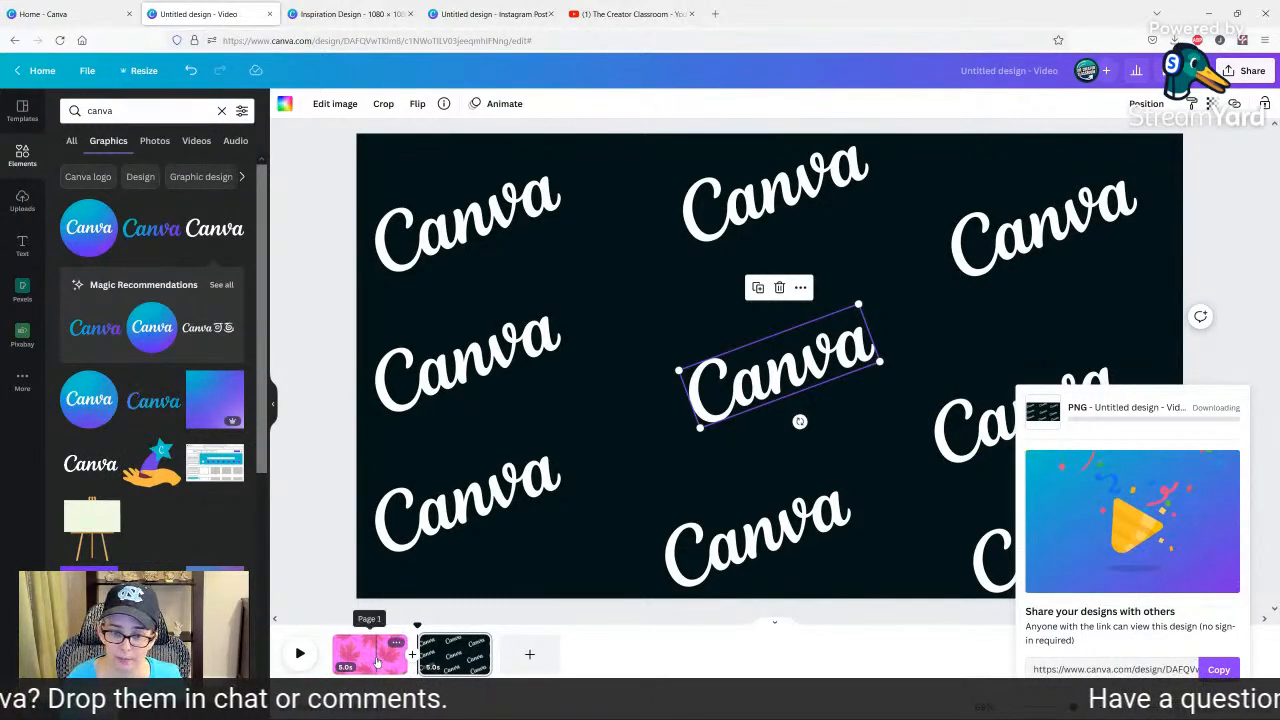
Upload the downloaded transparent Canva pattern and replace the maple leaf overlay on page 1 with it, filling the page.
left_click(376, 654)
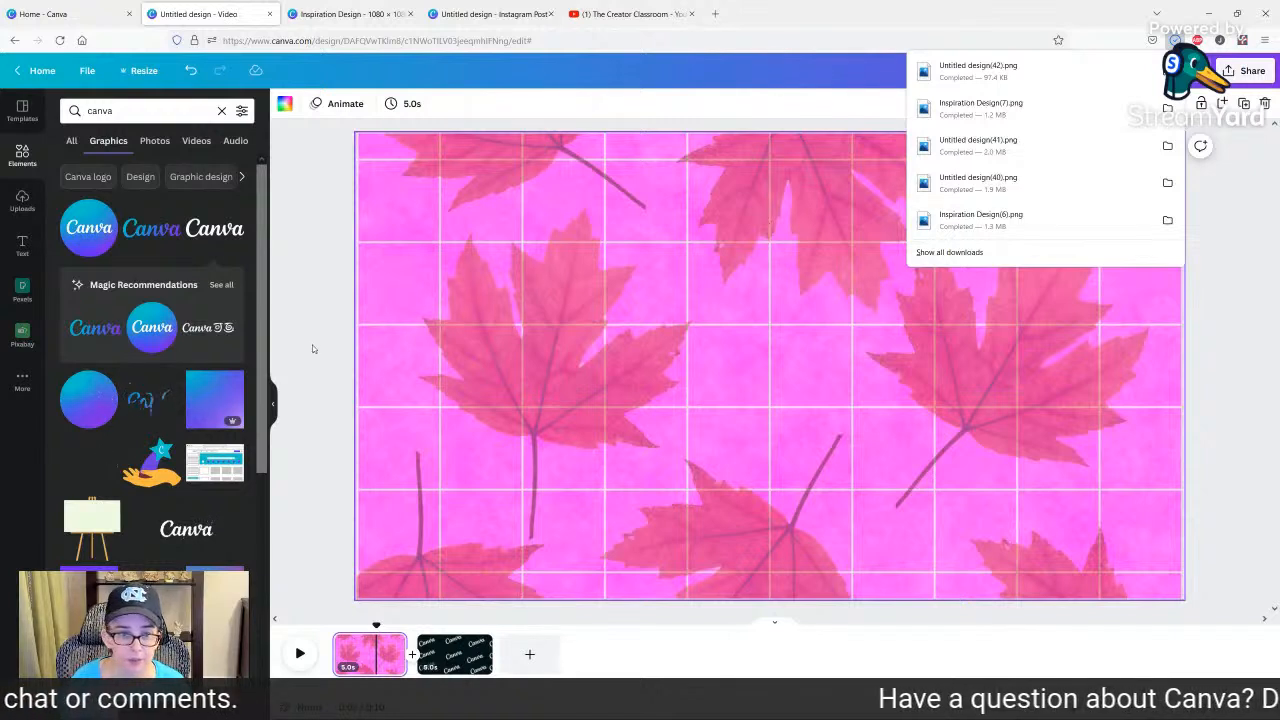
left_click_drag(1038, 62, 740, 280)
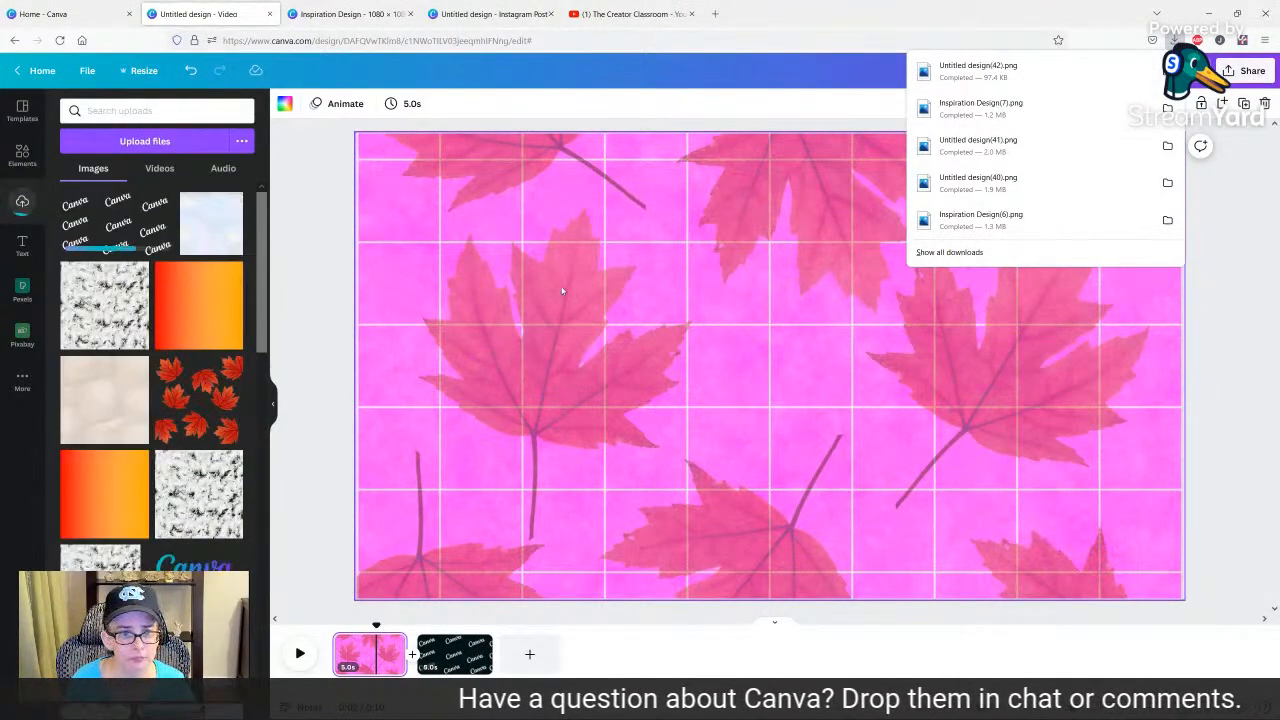
left_click(105, 230)
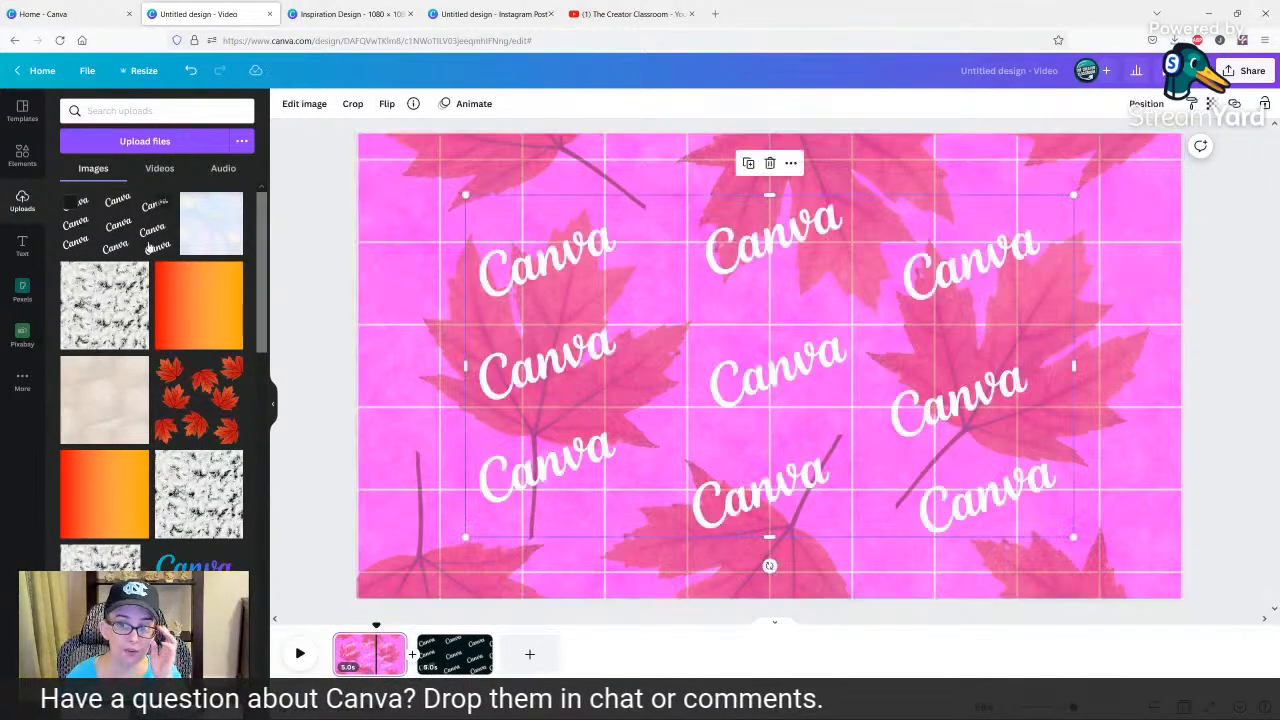
left_click_drag(604, 311, 577, 300)
left_click(718, 317)
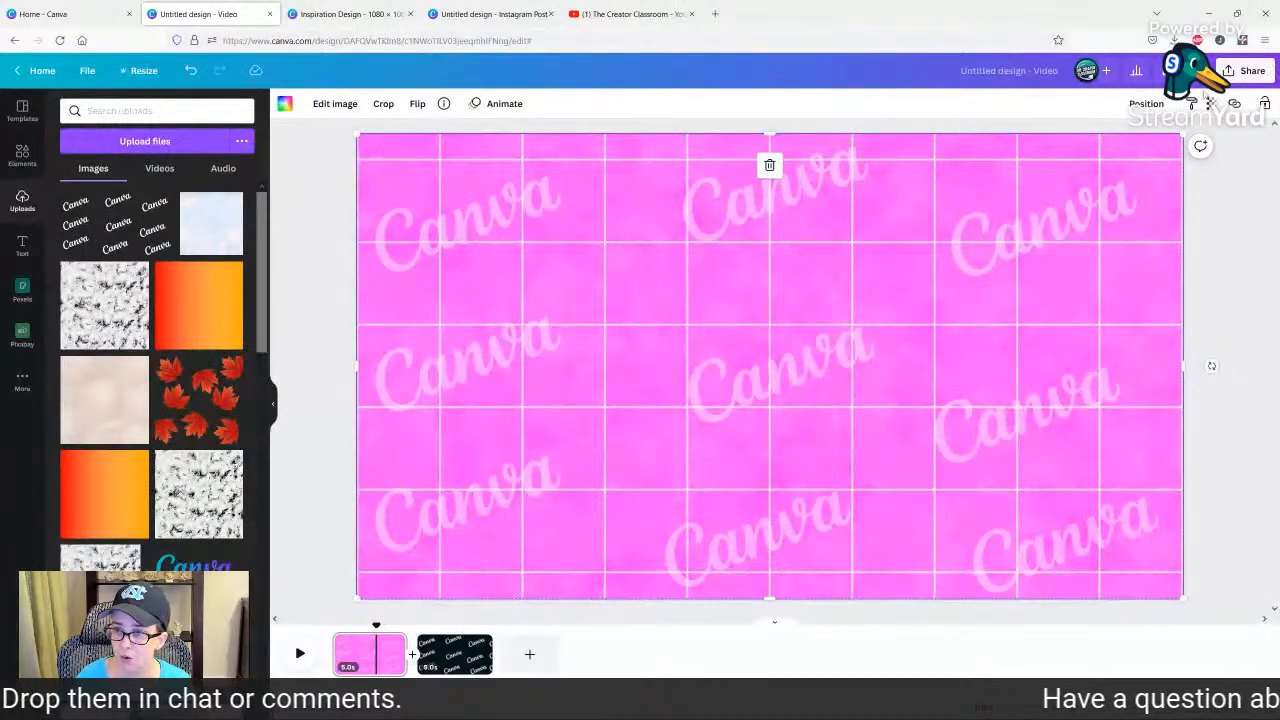
Set the transparency of the Canva pattern overlay on page 1 to 11.
left_click(1212, 104)
left_click(1106, 156)
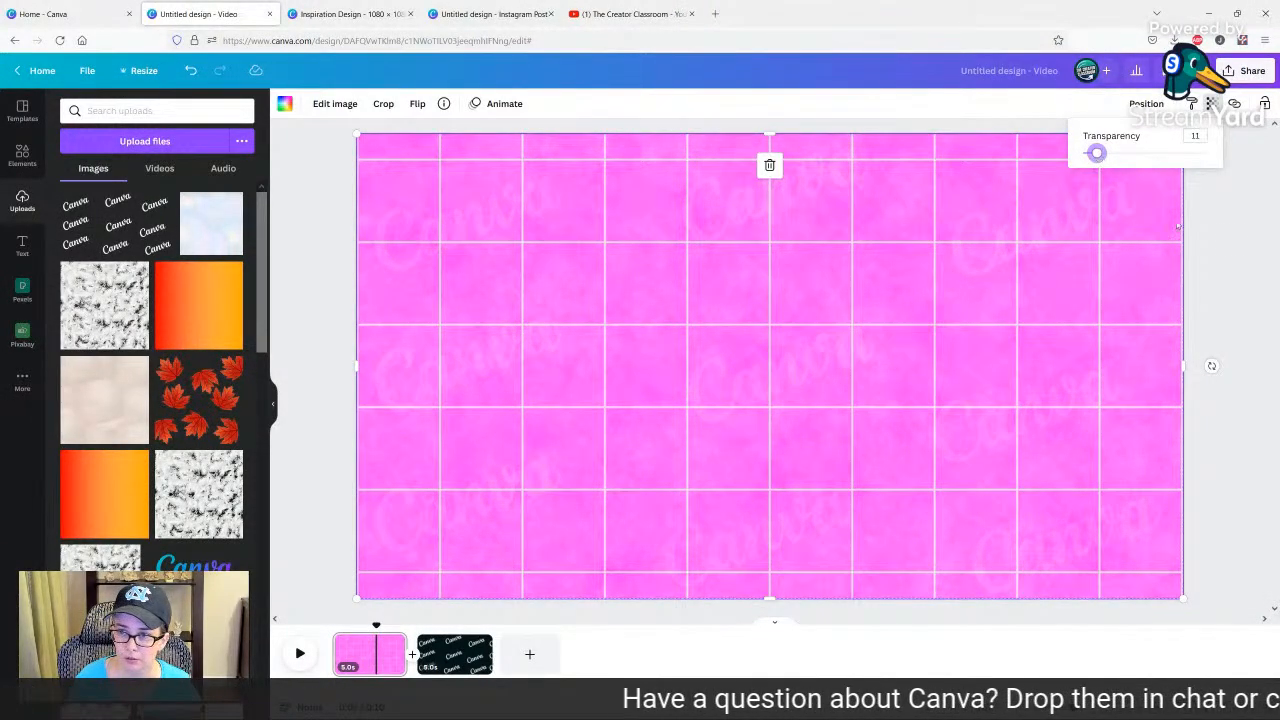
left_click(1231, 244)
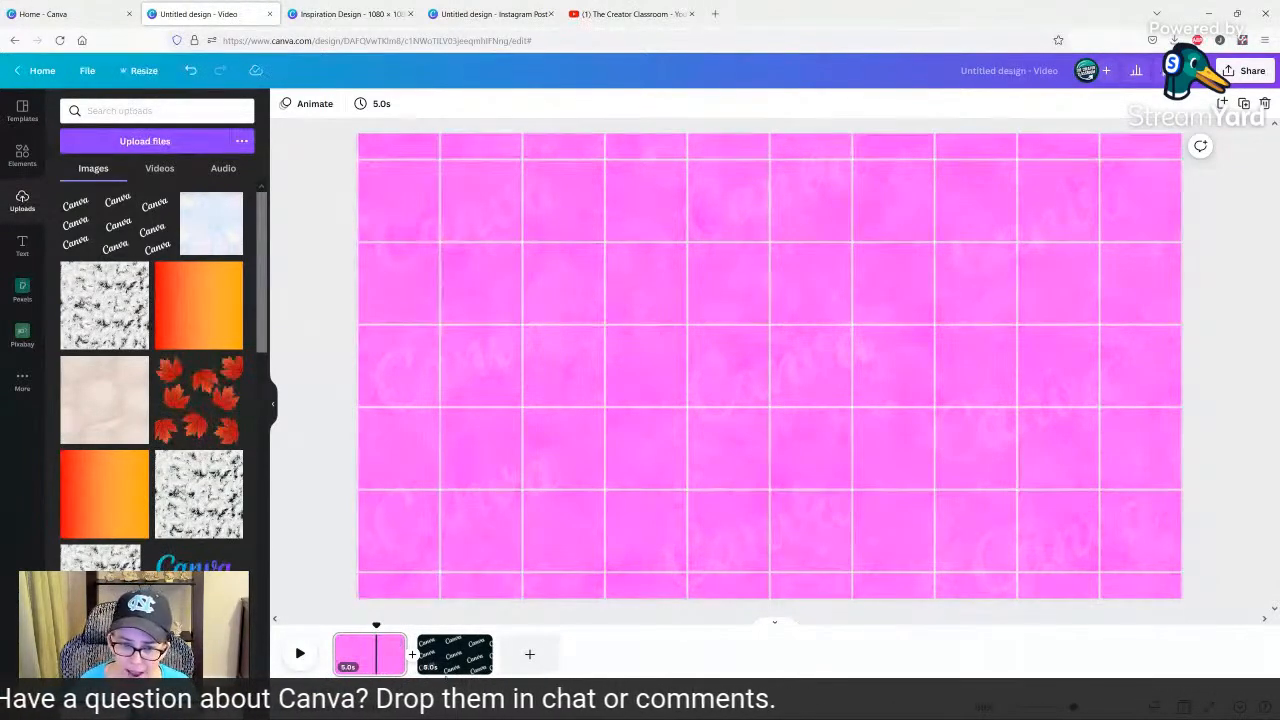
Download page 2 again as a PNG with the transparent background option turned off.
left_click(449, 668)
left_click(1228, 70)
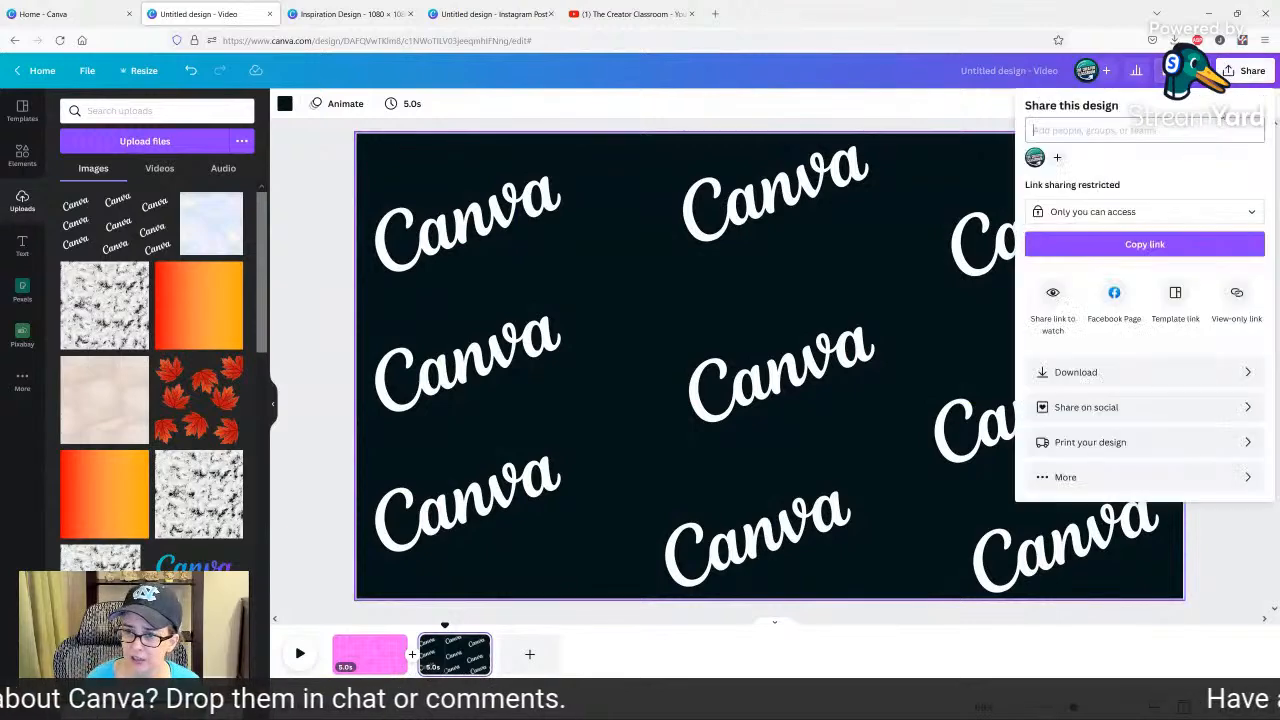
left_click(1067, 374)
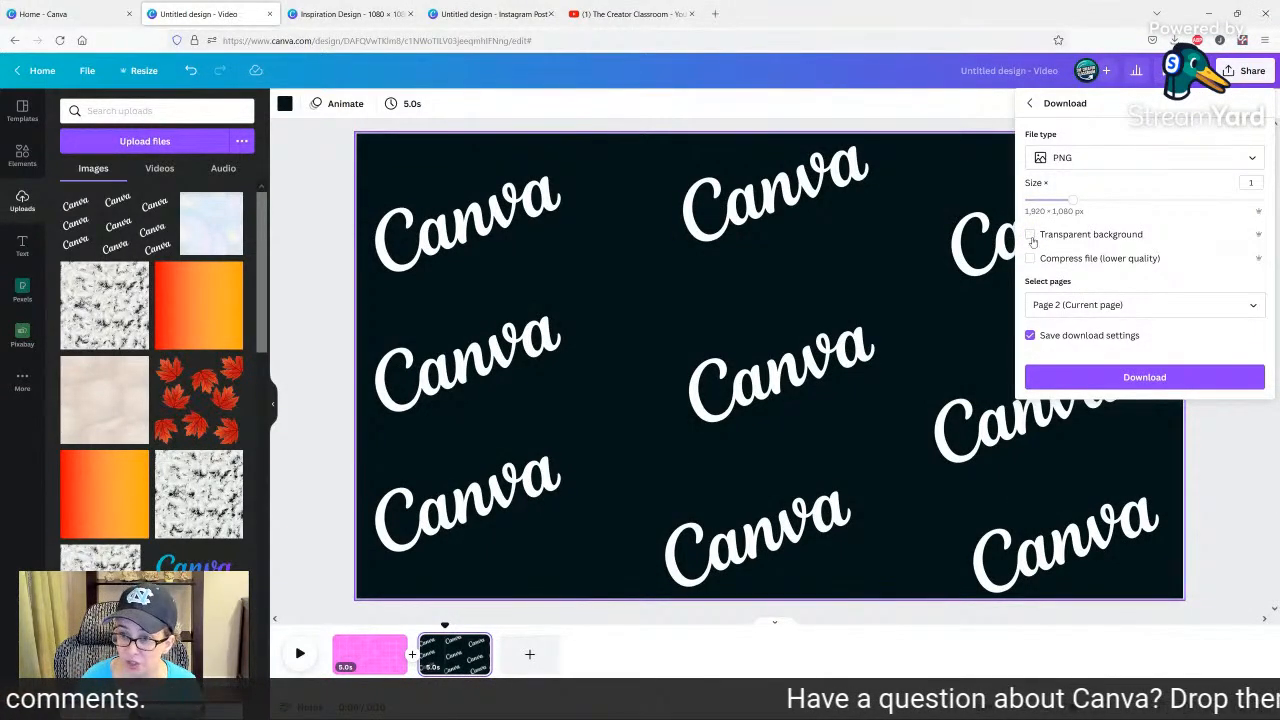
left_click(1094, 374)
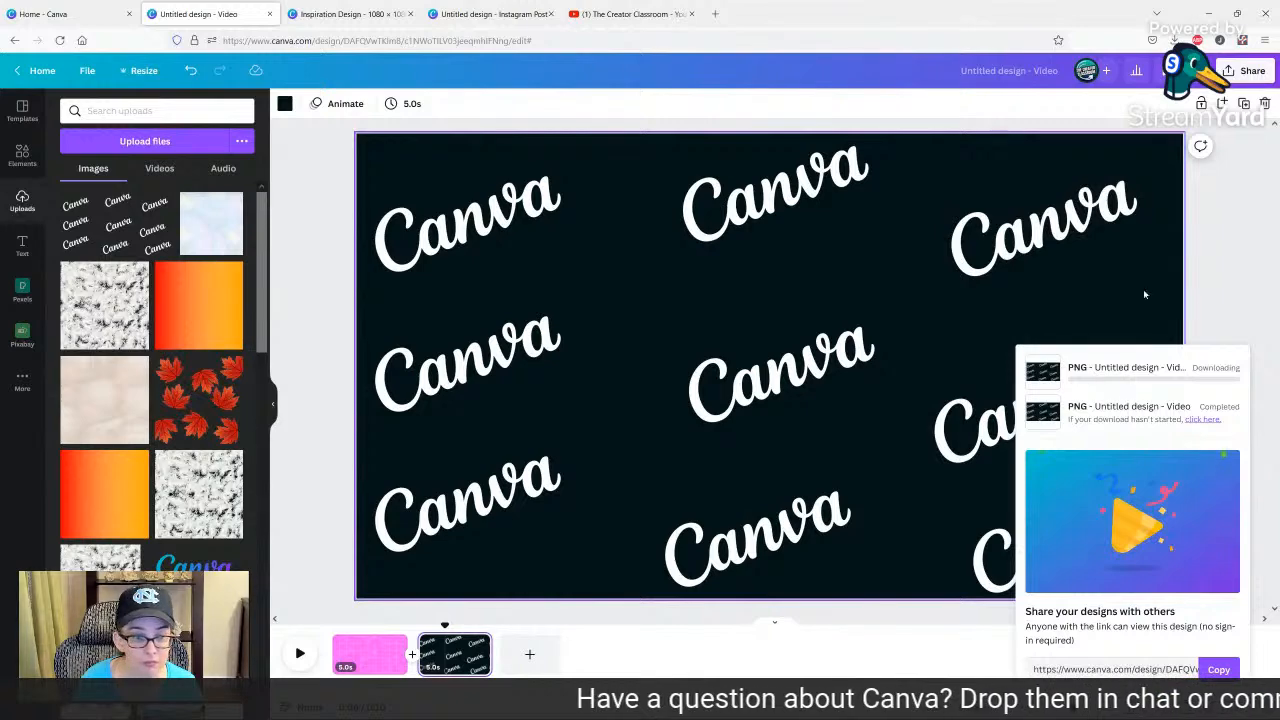
Duplicate page 1 with the pink grid and faint Canva pattern overlay.
left_click(378, 656)
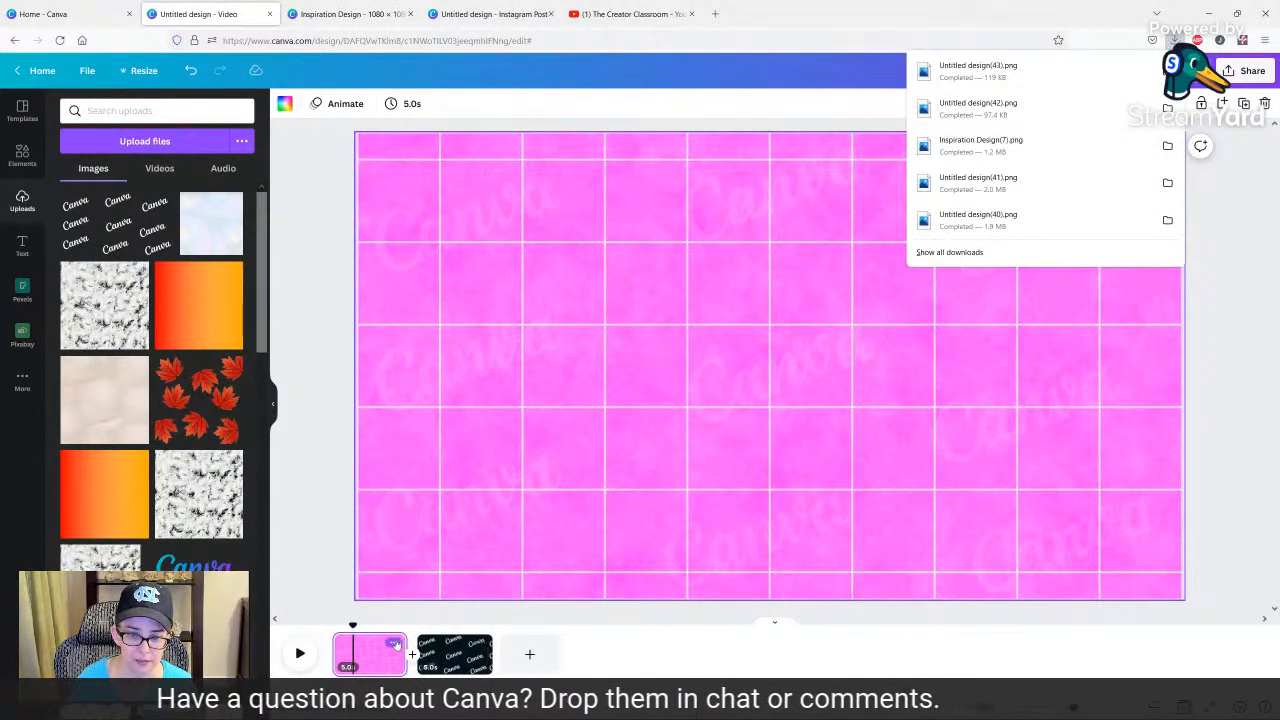
left_click(378, 655)
key("ctrl+d")
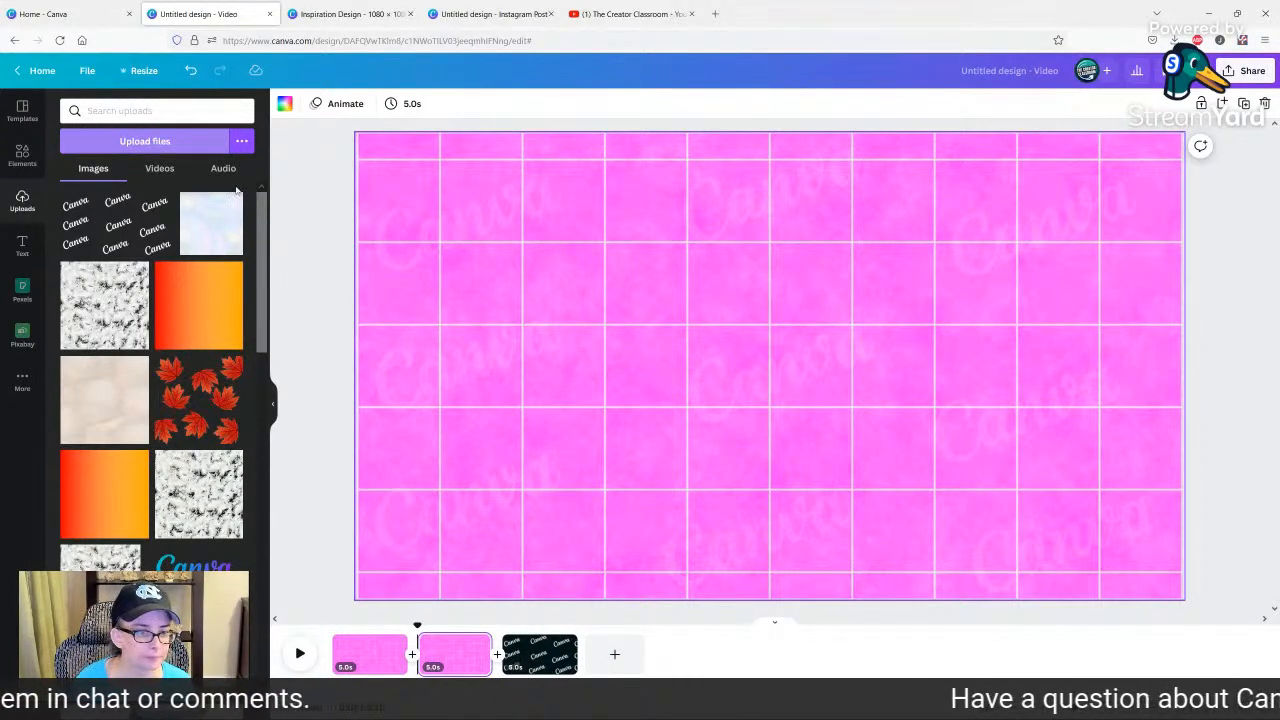
Upload the dark-background Canva pattern PNG and replace the overlay on the duplicated page with it.
left_click(145, 141)
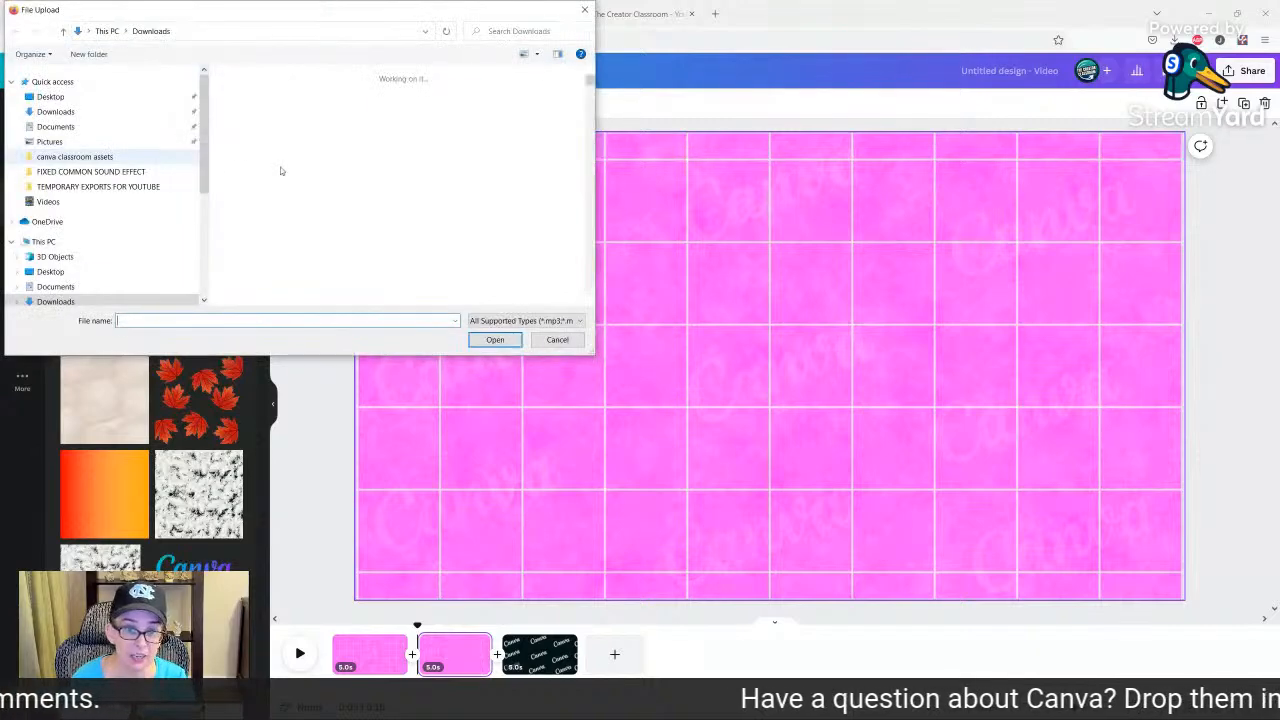
double_click(230, 142)
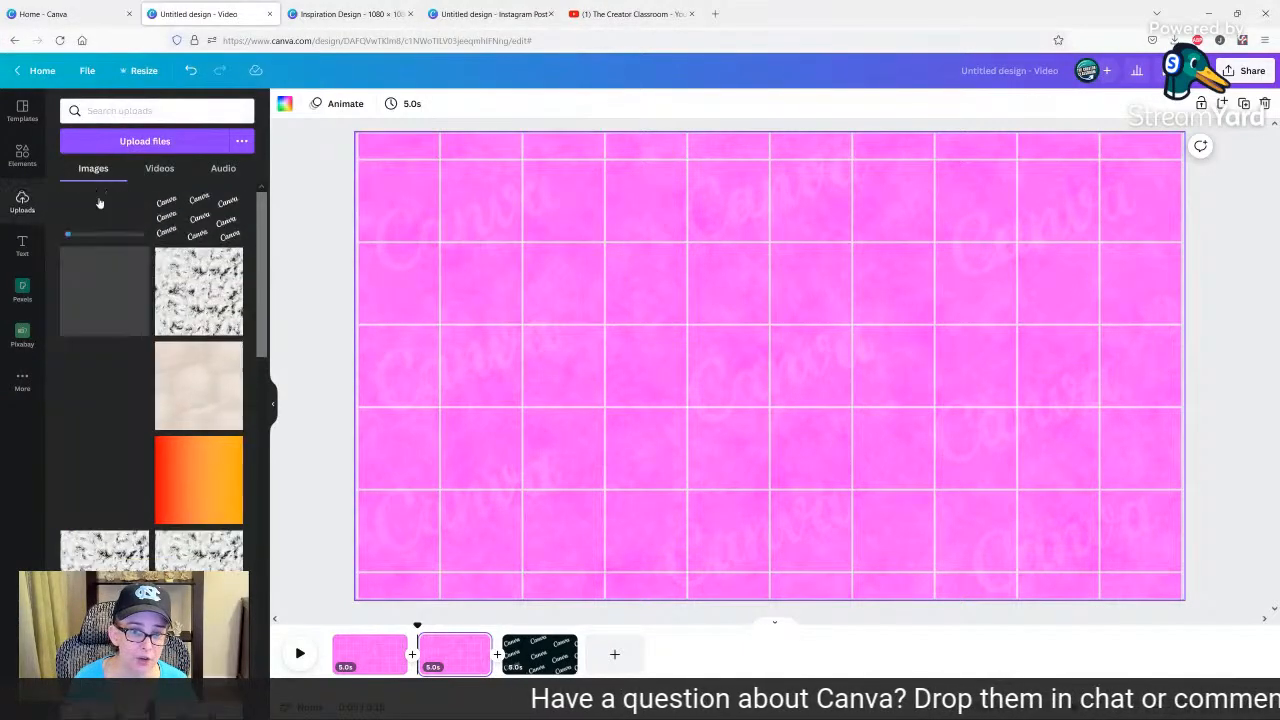
left_click_drag(98, 205, 421, 226)
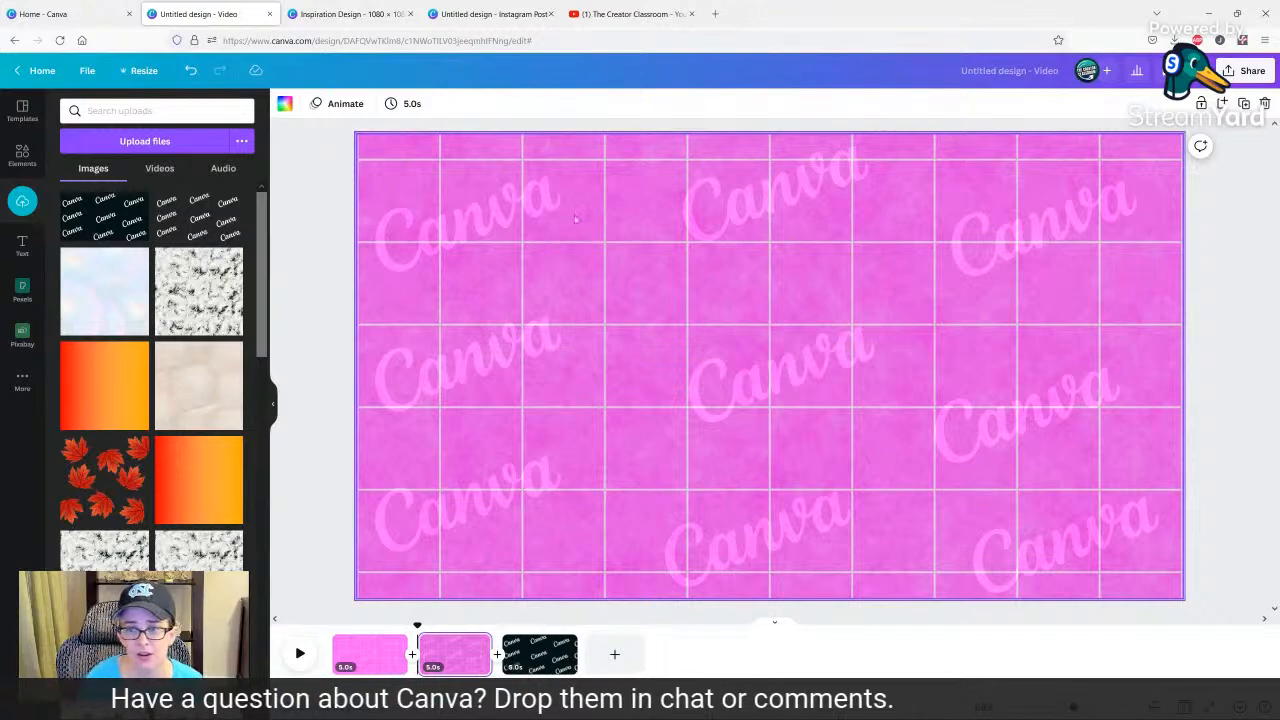
Compare the transparent-background Canva overlay on page 1 with the dark-background overlay on page 2.
left_click(377, 662)
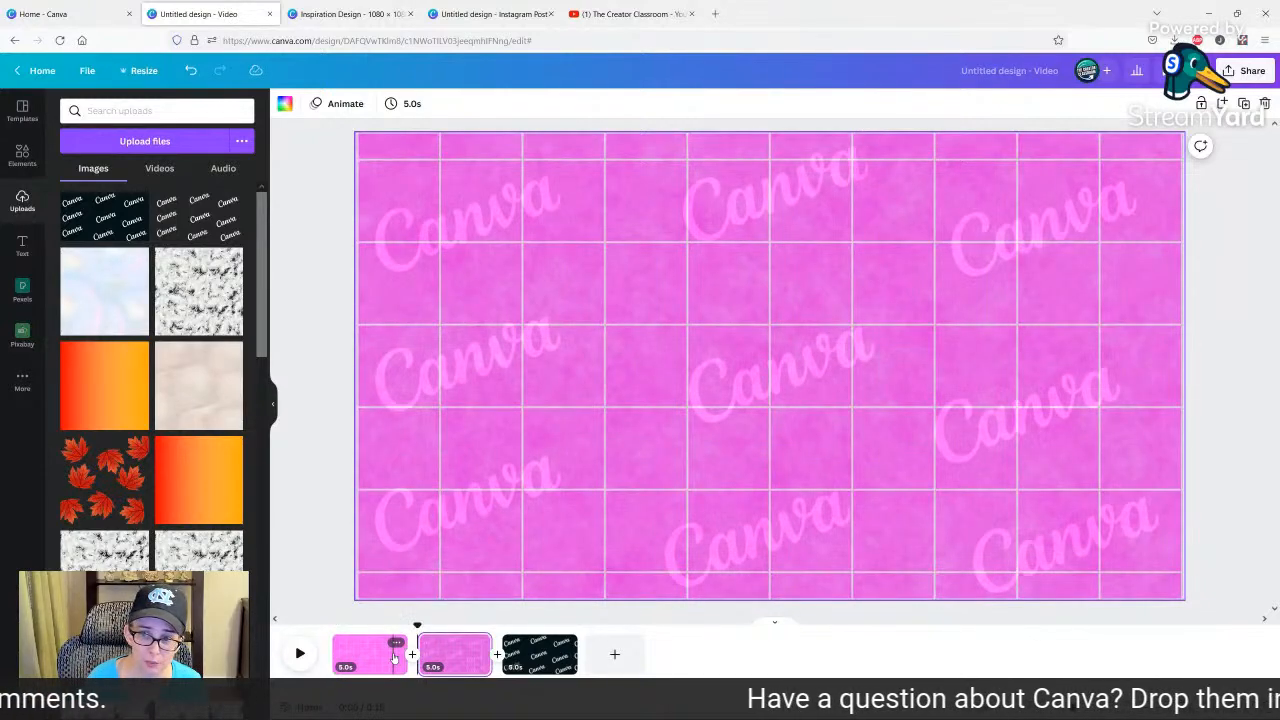
left_click(394, 656)
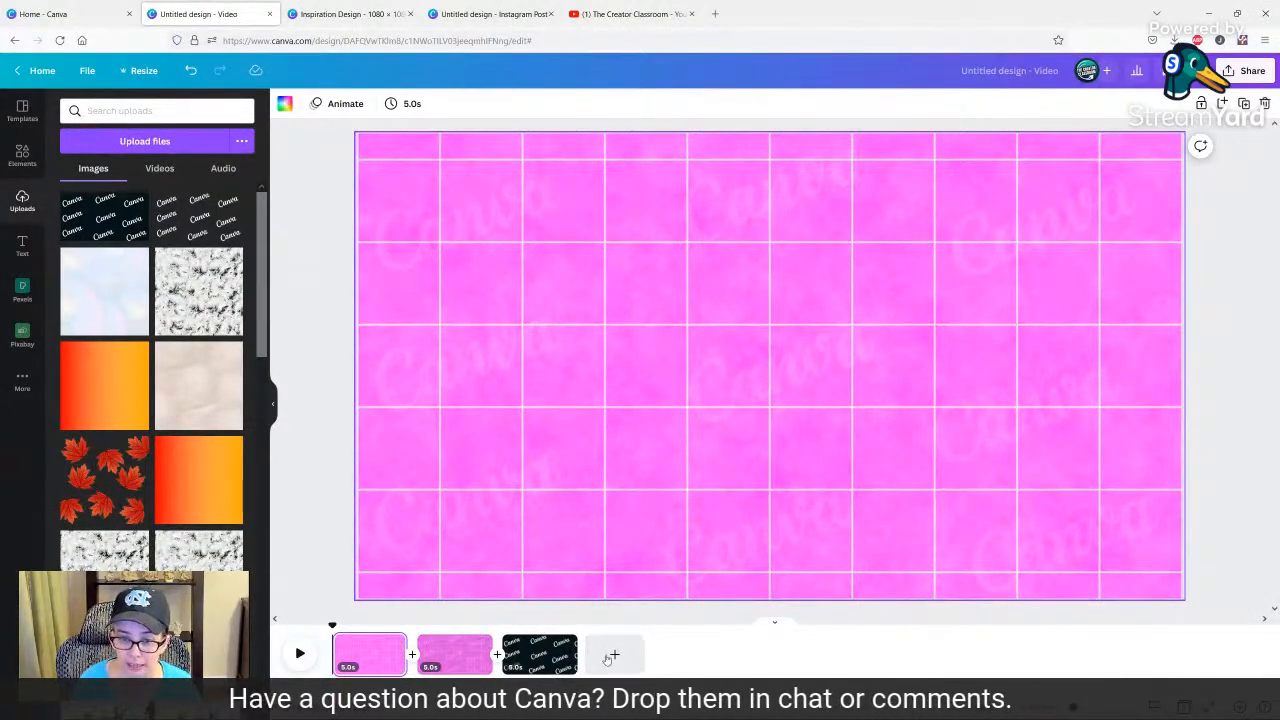
left_click(455, 655)
Replace the dark-background Canva pattern overlay on page 2 with the uploaded pastel iridescent texture.
left_click(561, 489)
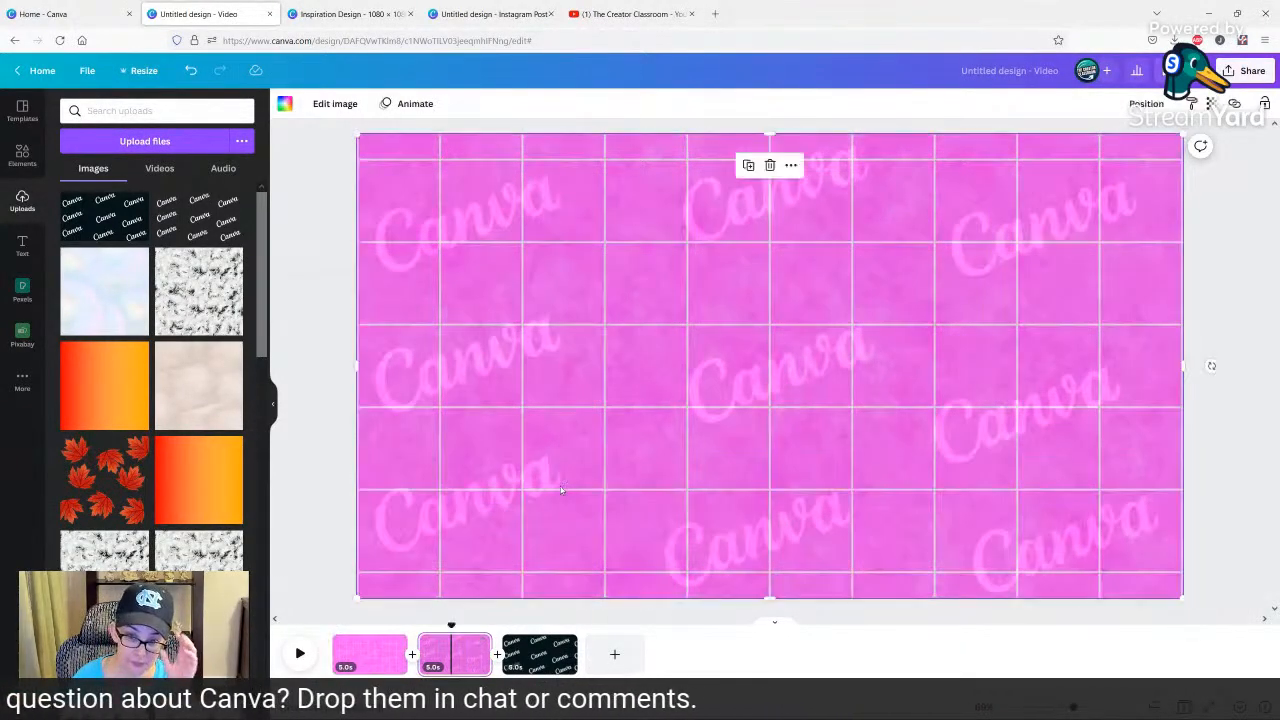
left_click(318, 378)
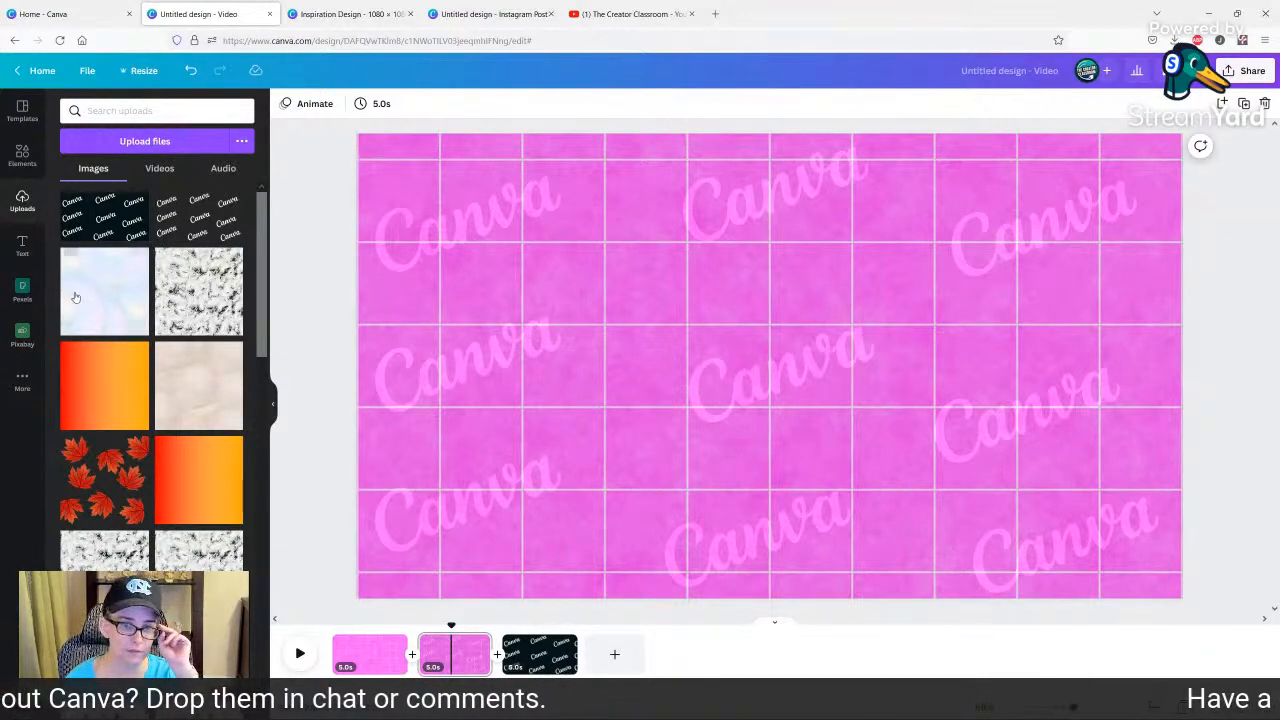
left_click_drag(122, 274, 566, 203)
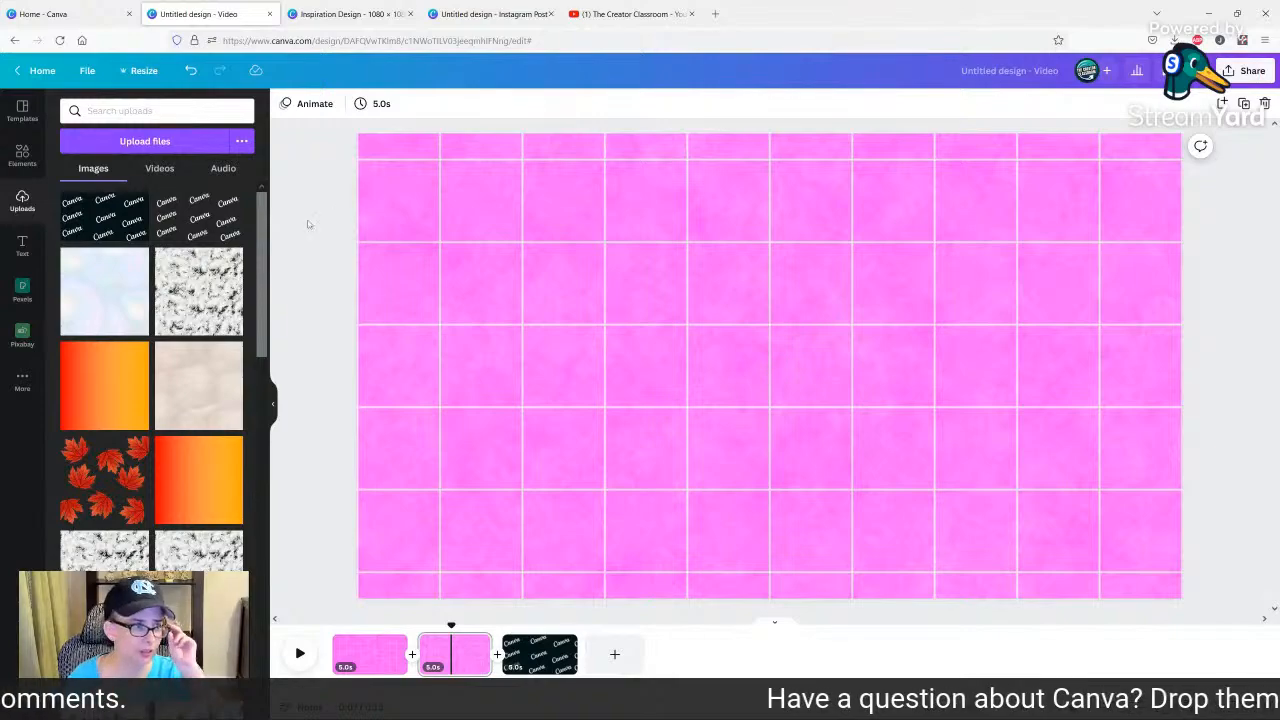
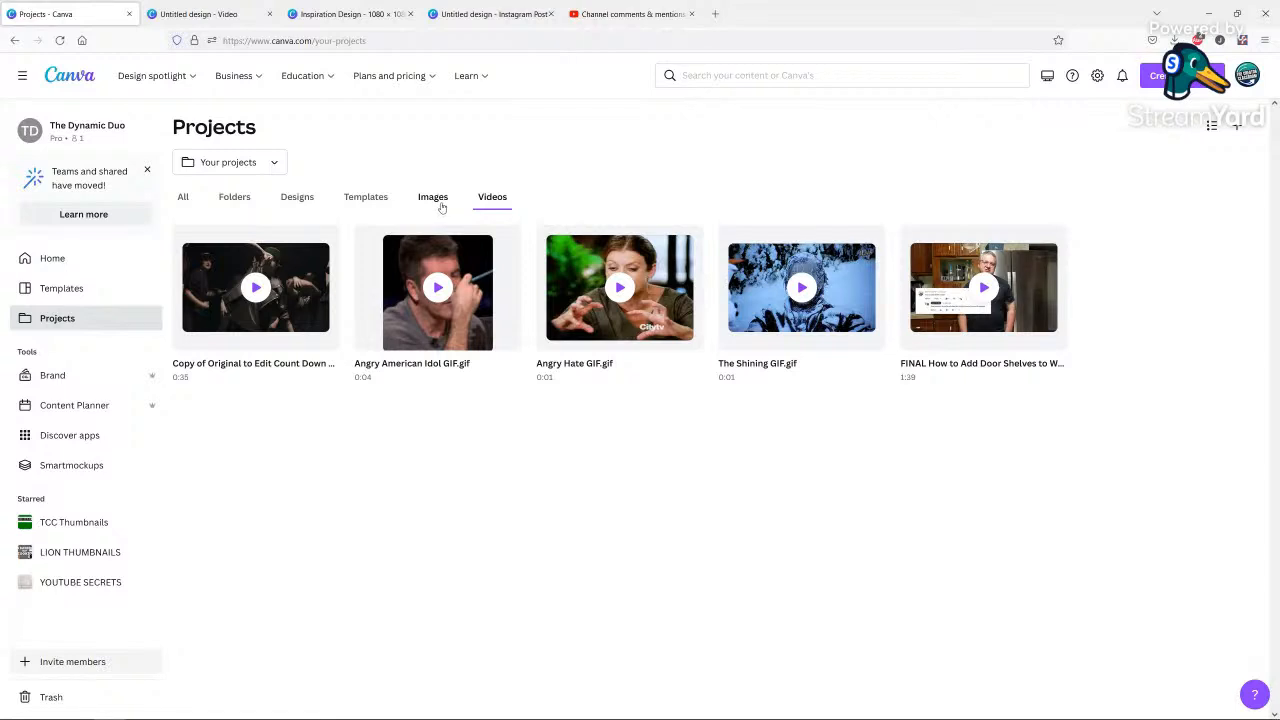
Check the uploaded images in Projects, and look through the deleted videos in the Trash.
left_click(437, 200)
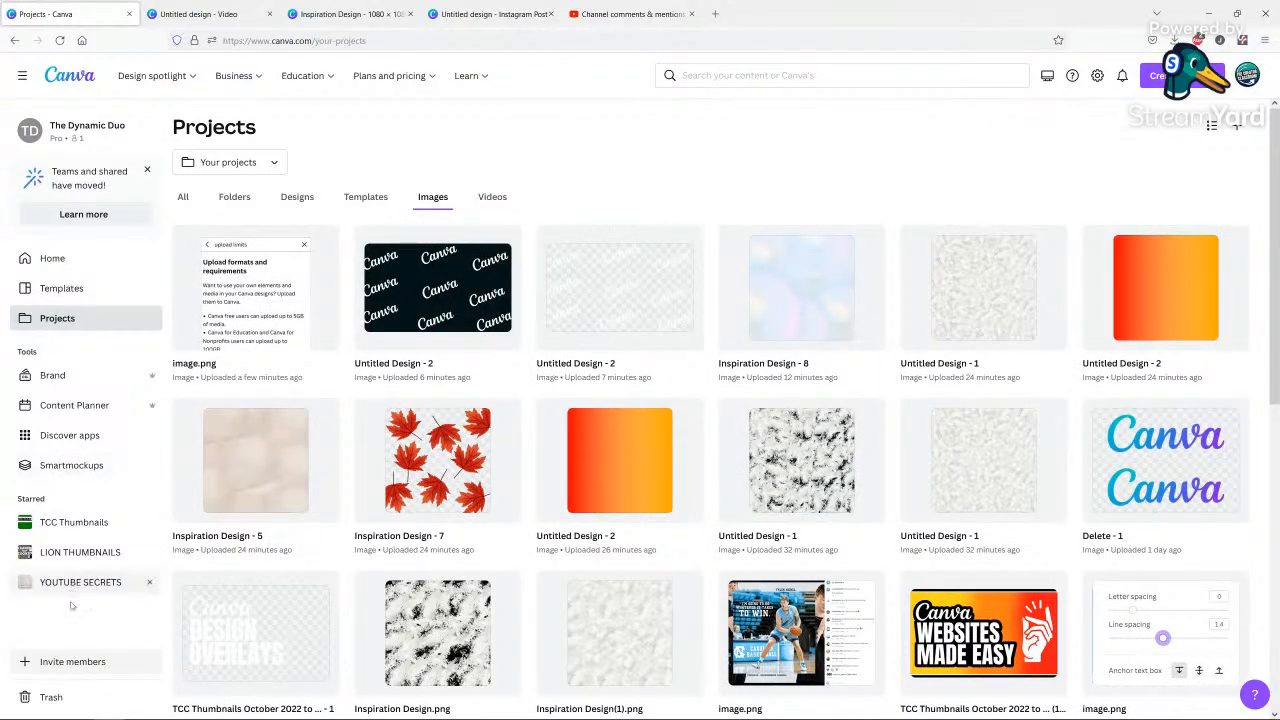
left_click(65, 690)
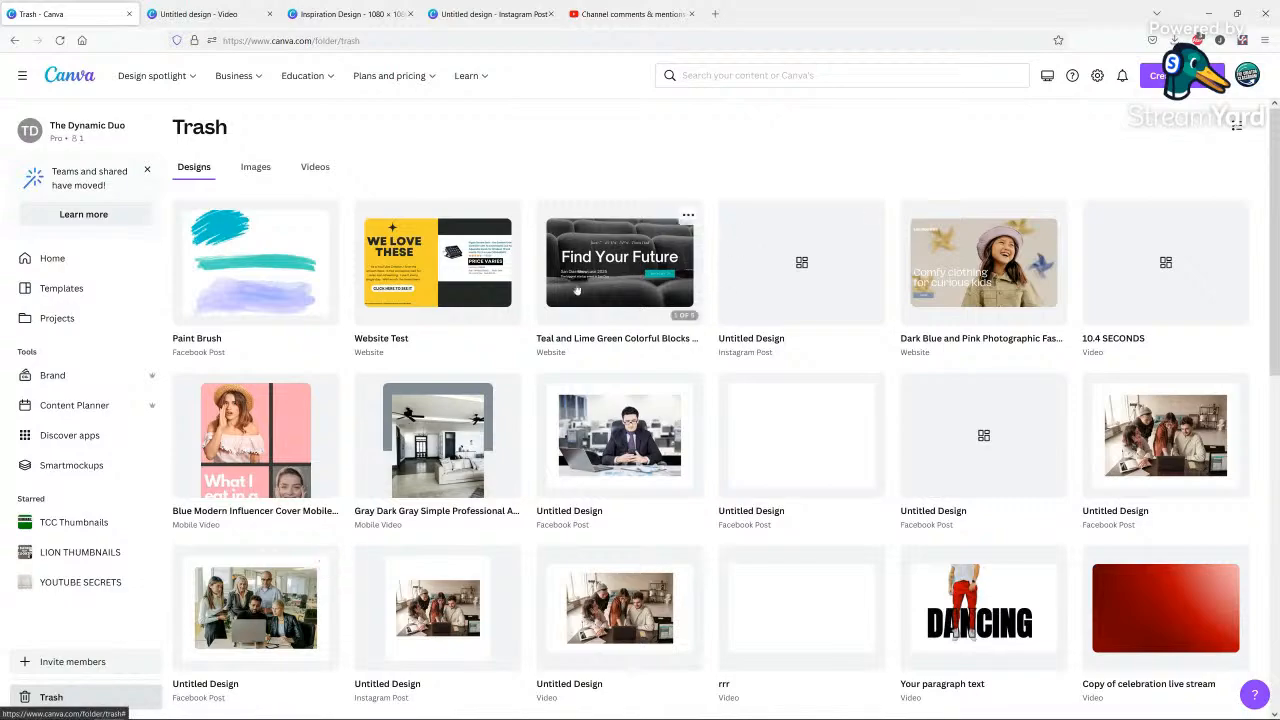
left_click(316, 168)
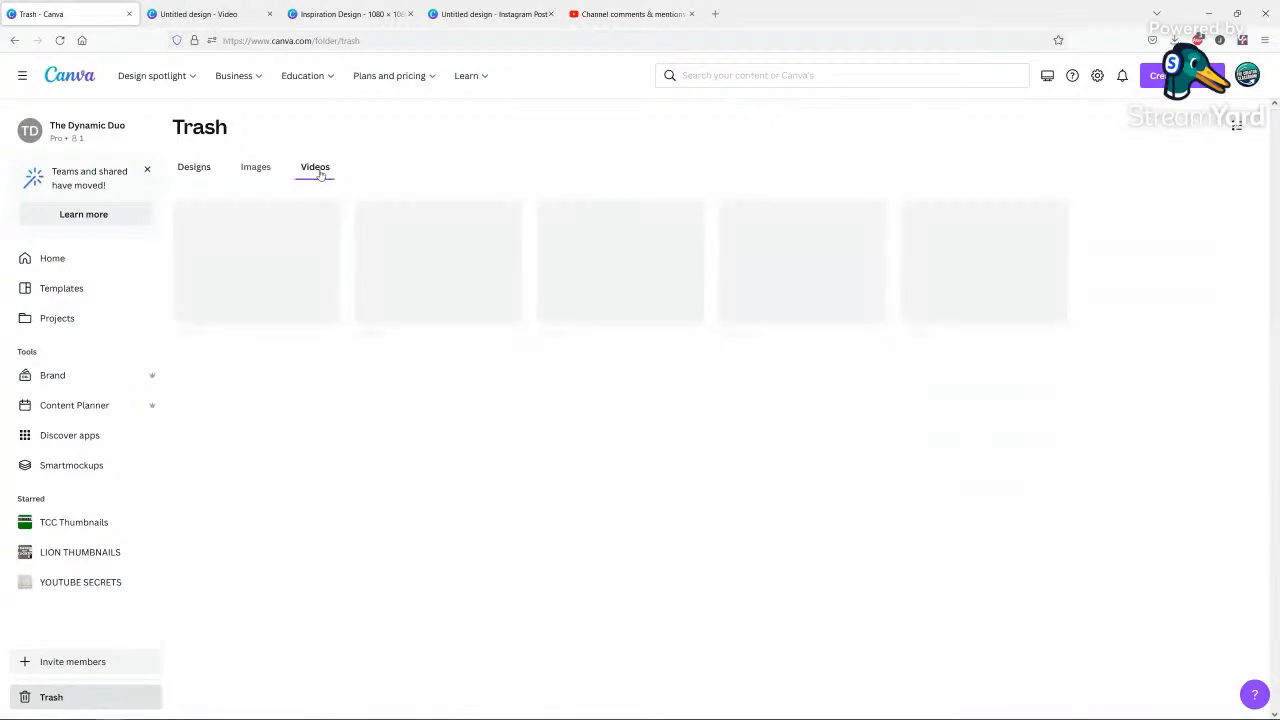
scroll(893, 627, "down", 12)
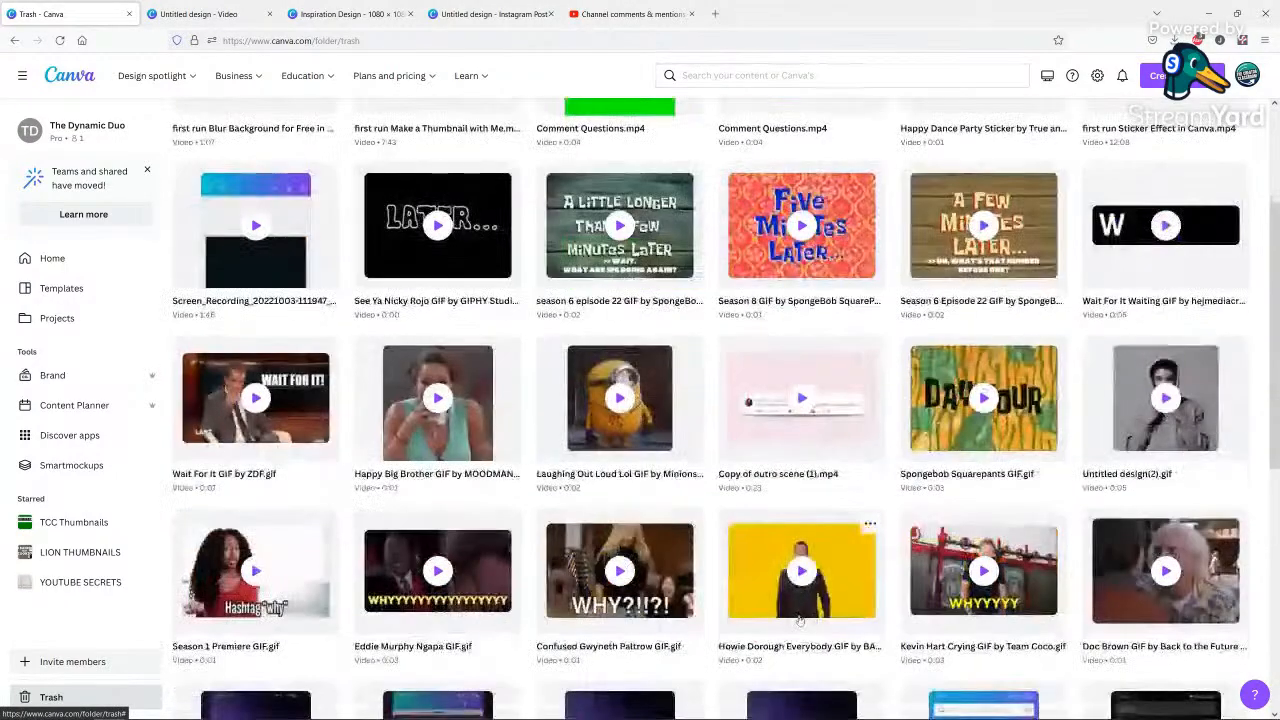
scroll(793, 621, "down", 3)
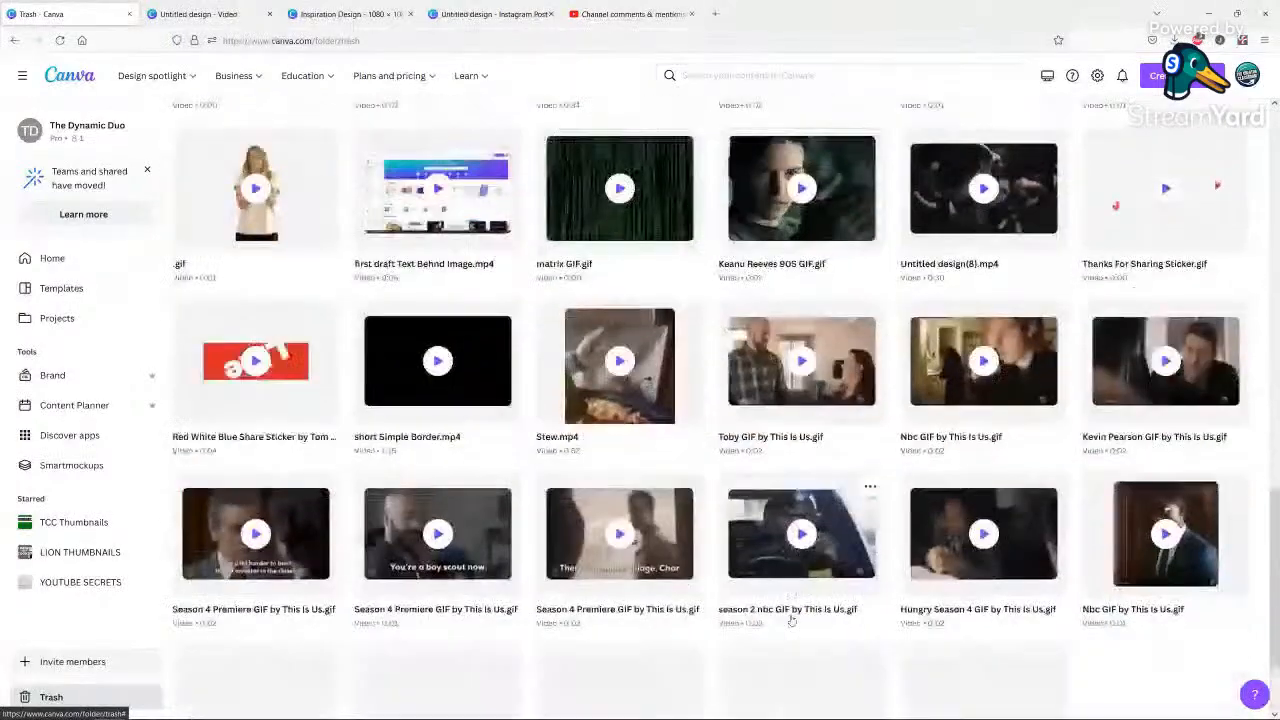
scroll(791, 615, "up", 12)
scroll(790, 611, "up", 2)
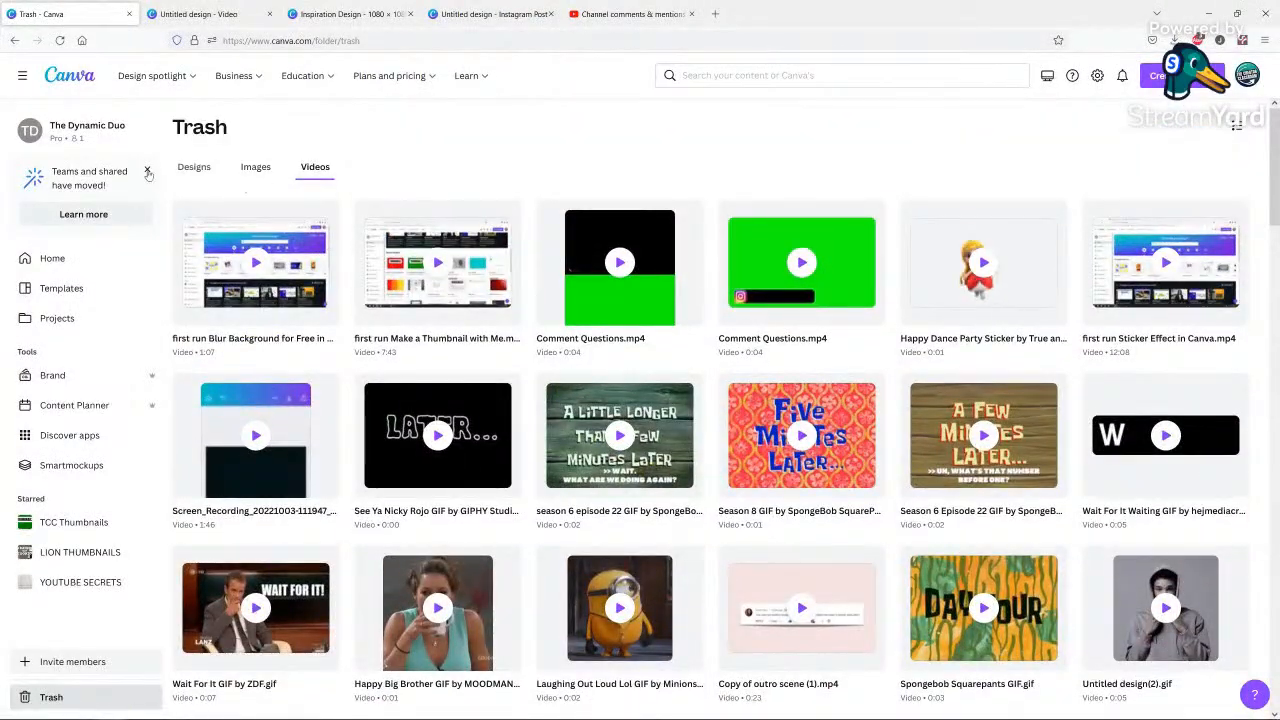
Search the help for "trash" and read the article on recovering or permanently deleting designs or files.
left_click(1252, 700)
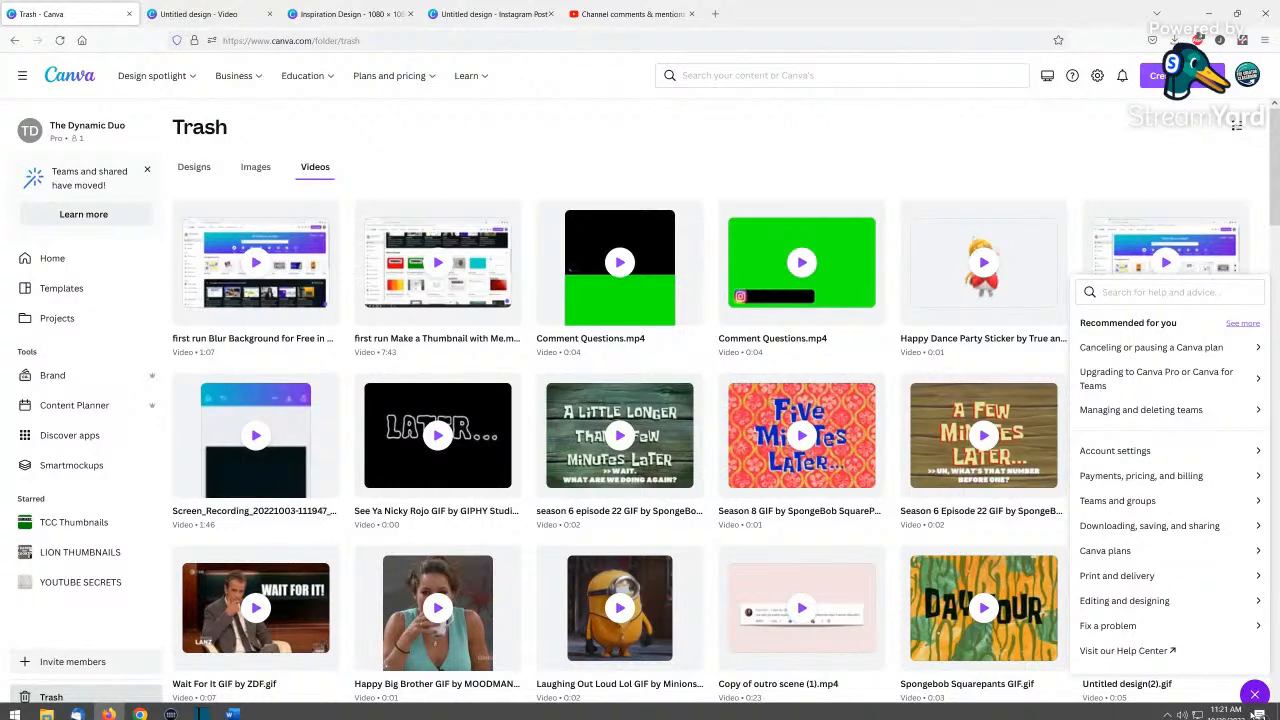
type("trash")
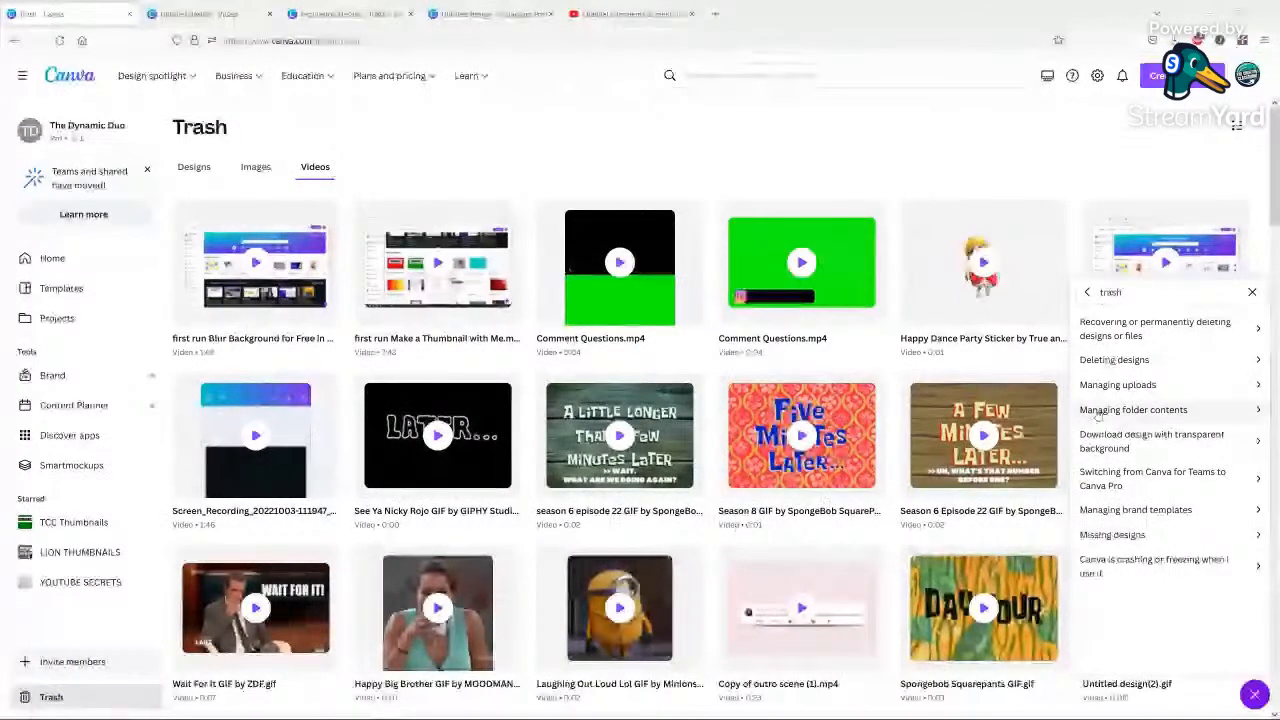
left_click(1125, 332)
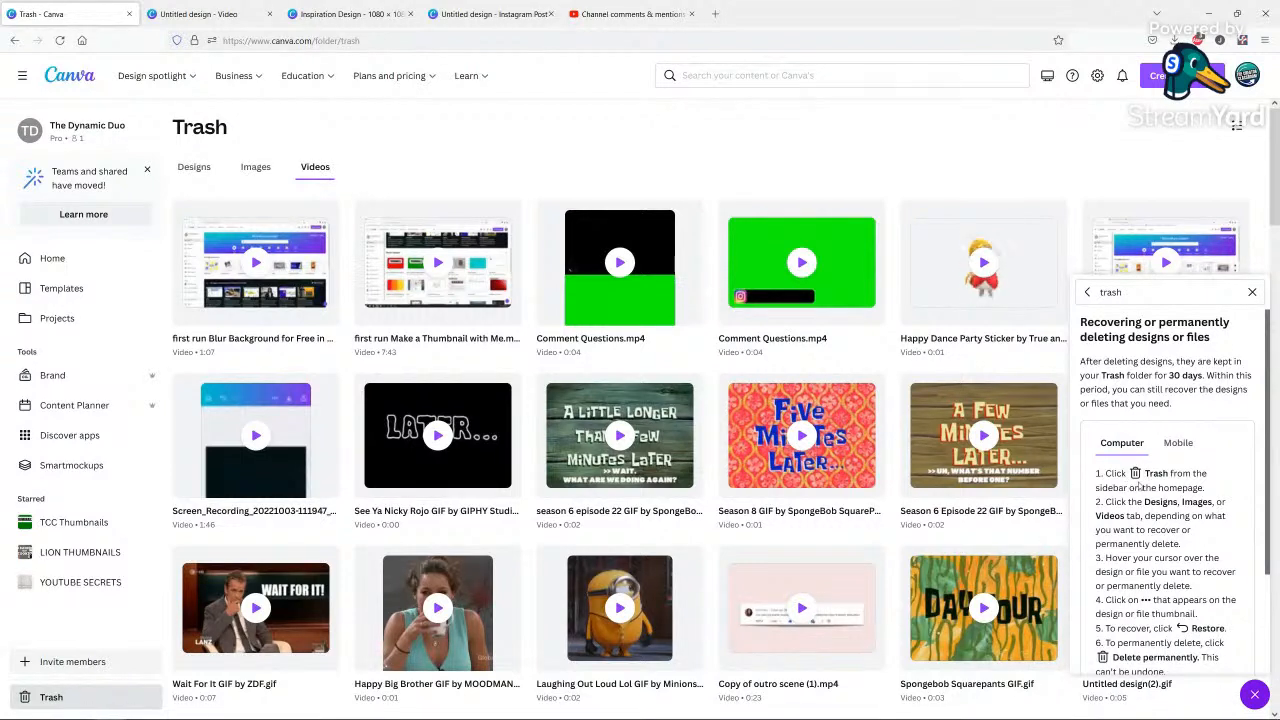
scroll(1166, 526, "down", 3)
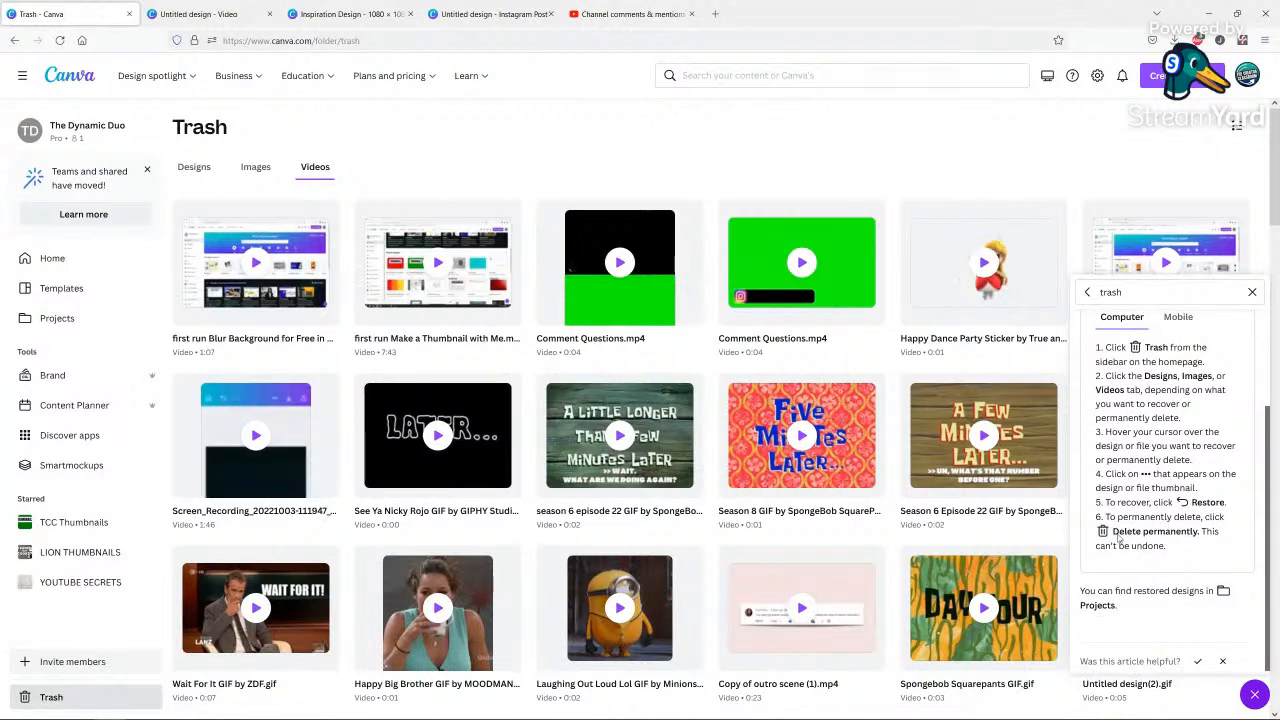
scroll(1121, 539, "down", 1)
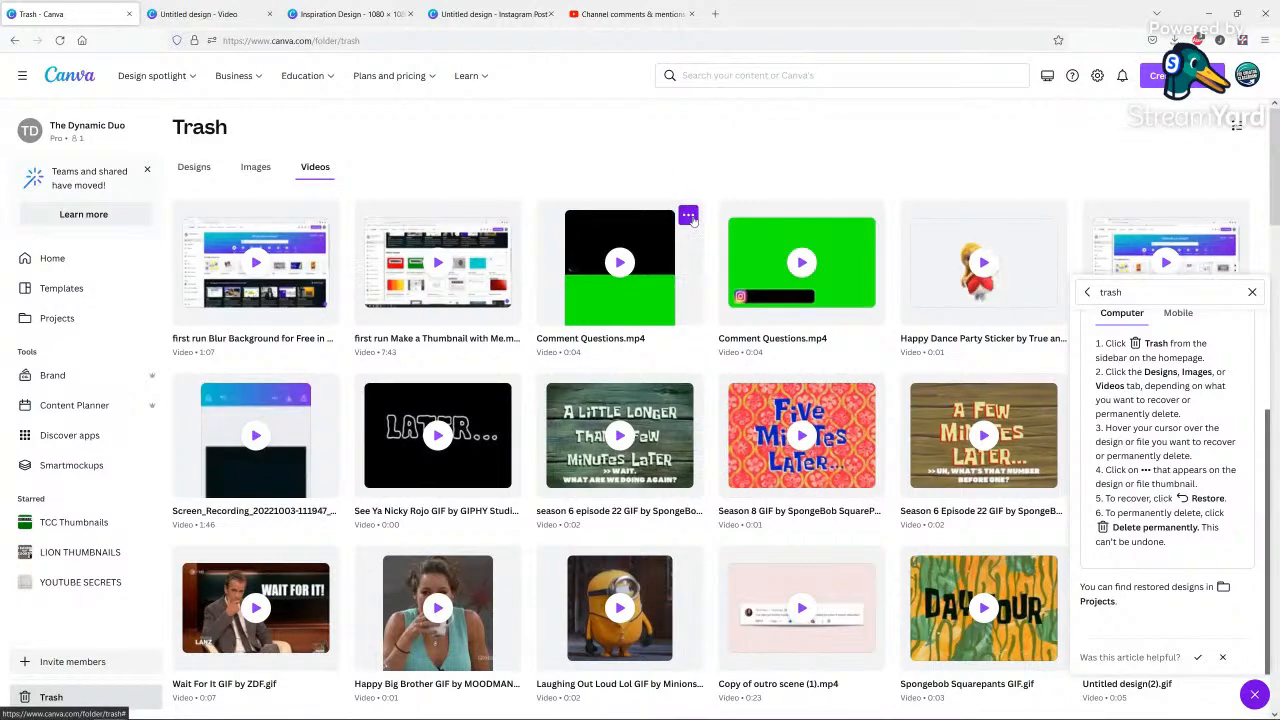
Permanently delete the black-and-green Comment Questions.mp4 from the Trash and restore the green one with the Instagram icon.
left_click(689, 217)
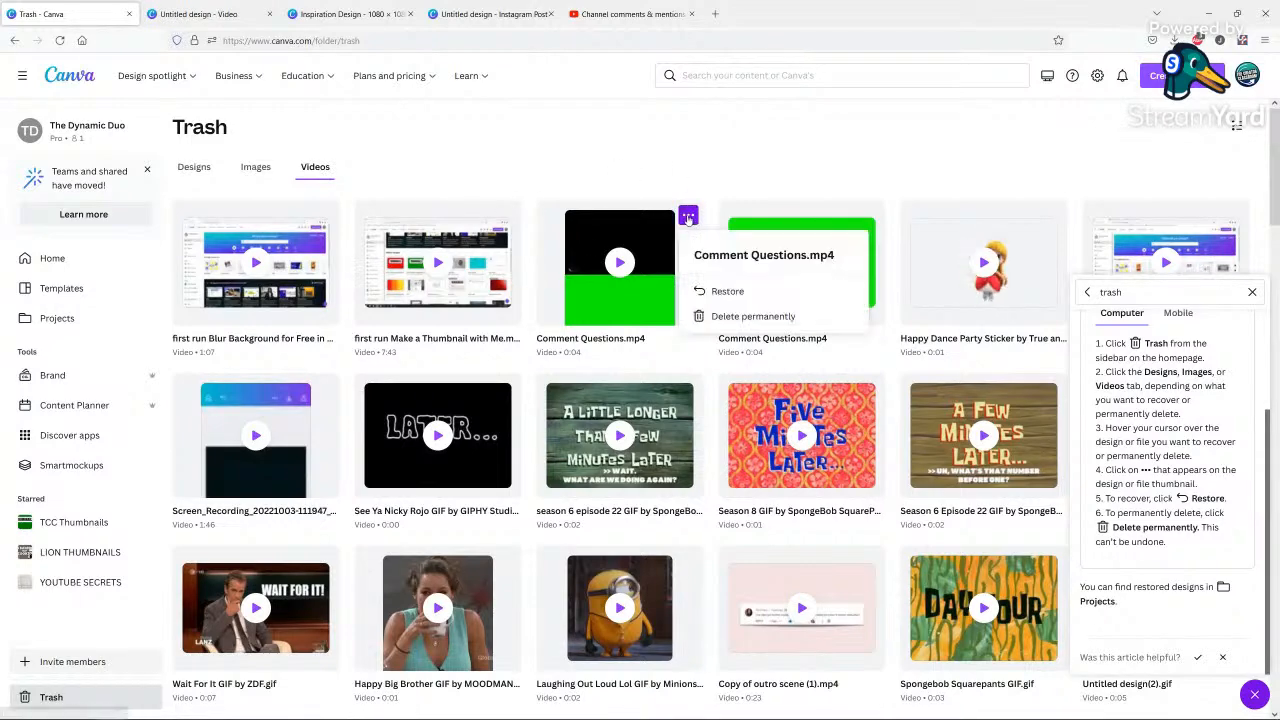
left_click(717, 325)
left_click(732, 428)
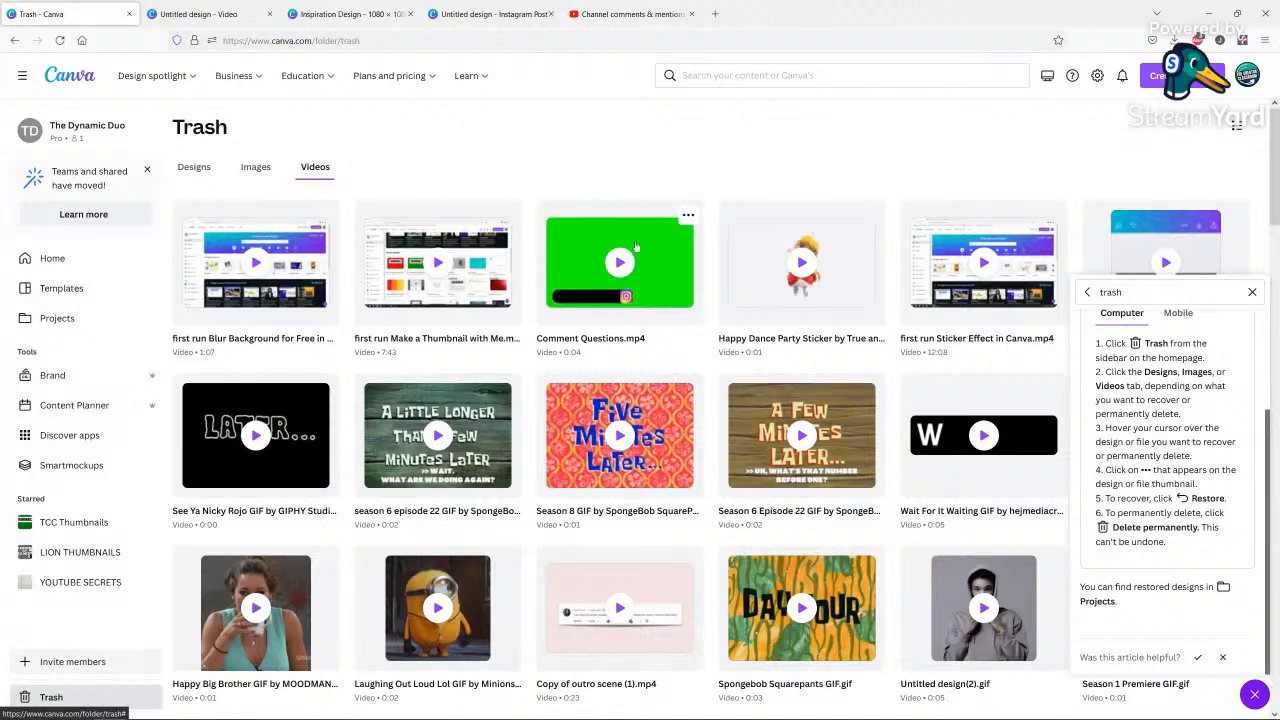
left_click(688, 217)
left_click(728, 290)
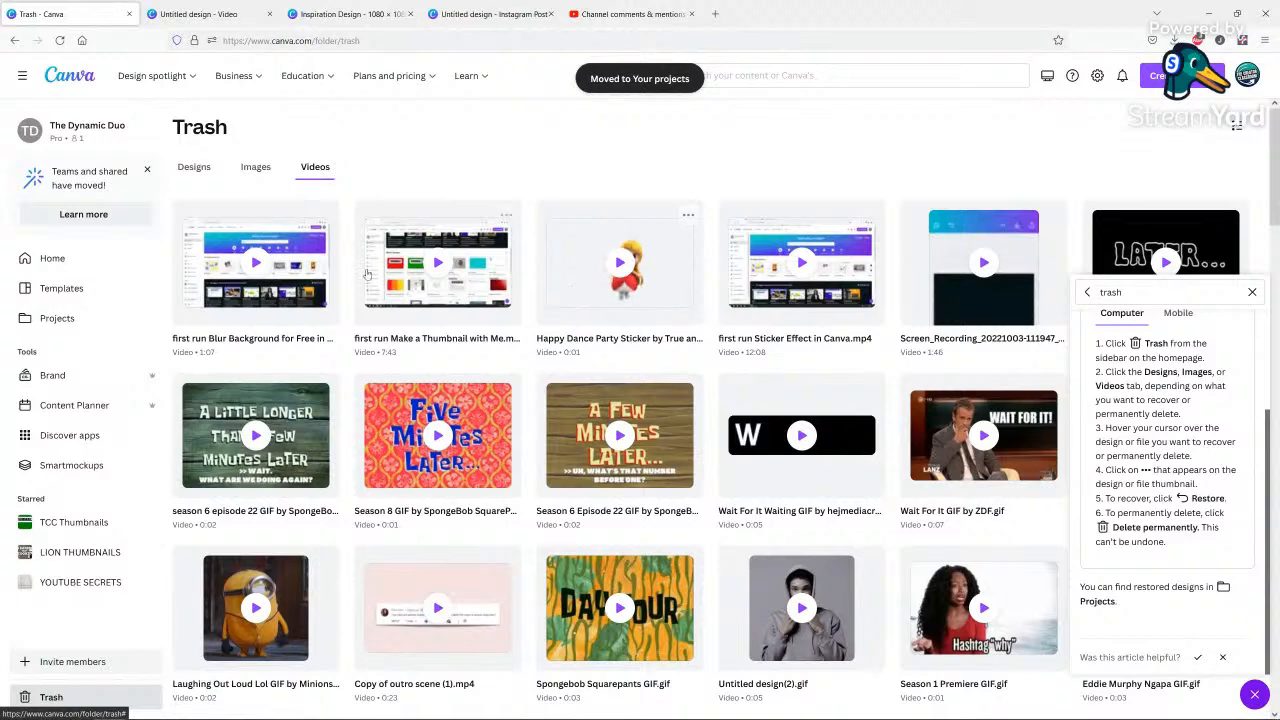
Switch to the untitled video design, reload it and check its uploaded videos for the restored clip.
left_click(212, 12)
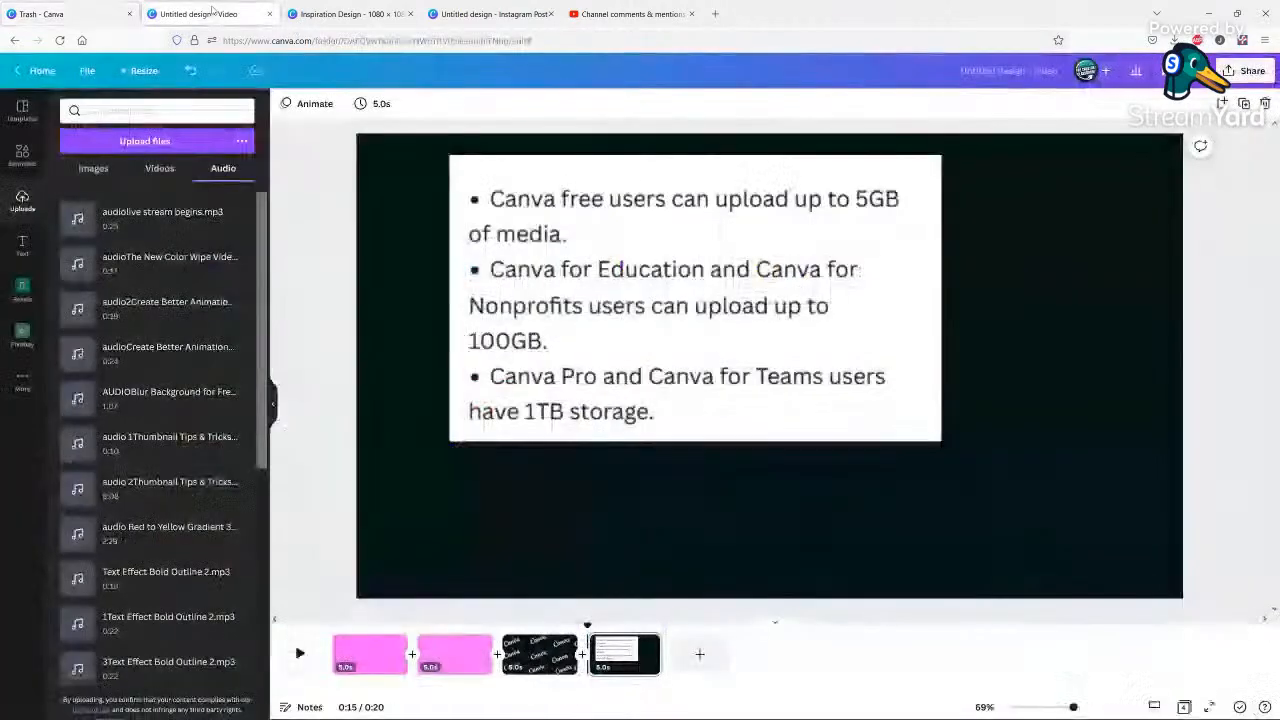
left_click(162, 170)
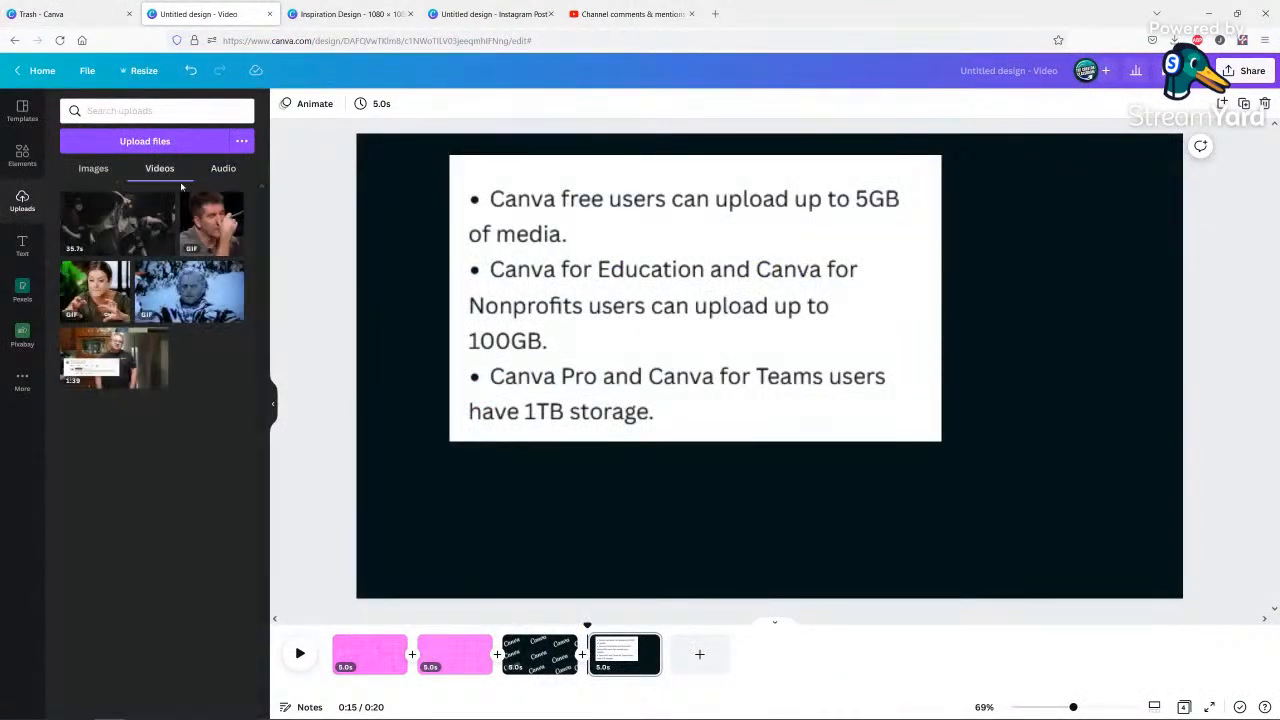
left_click(365, 40)
key("Return")
left_click(59, 41)
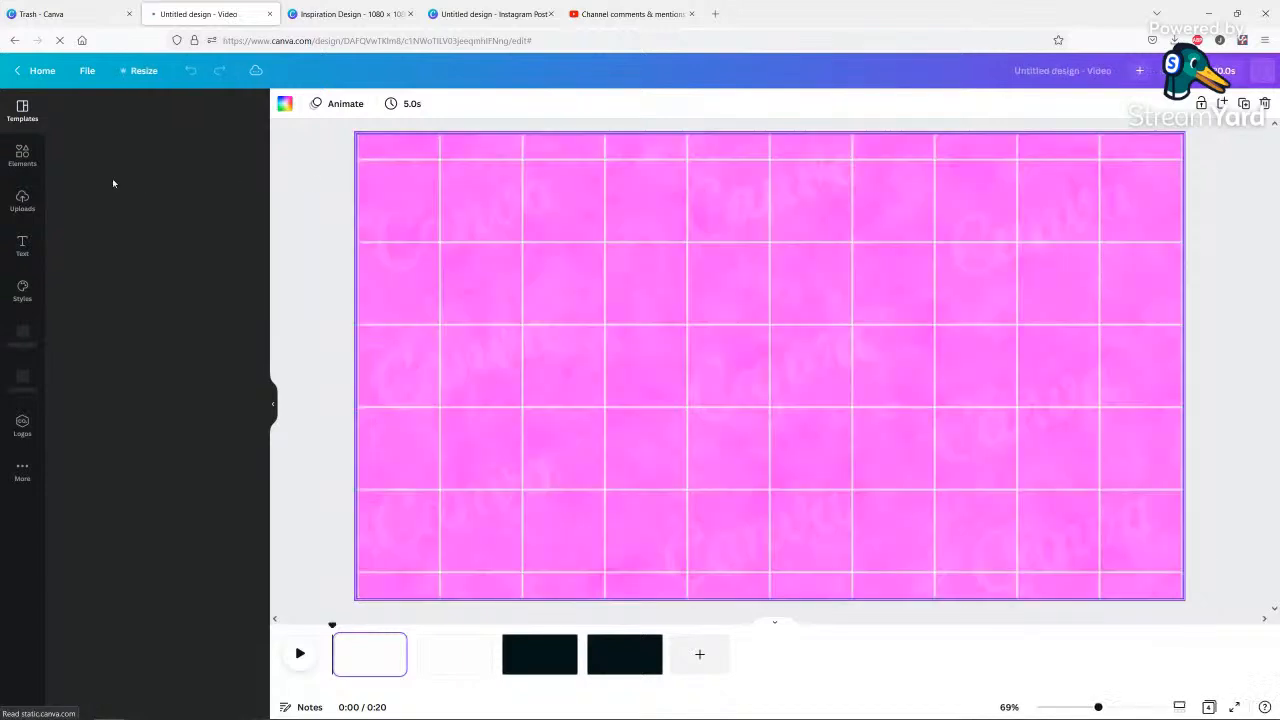
left_click(22, 209)
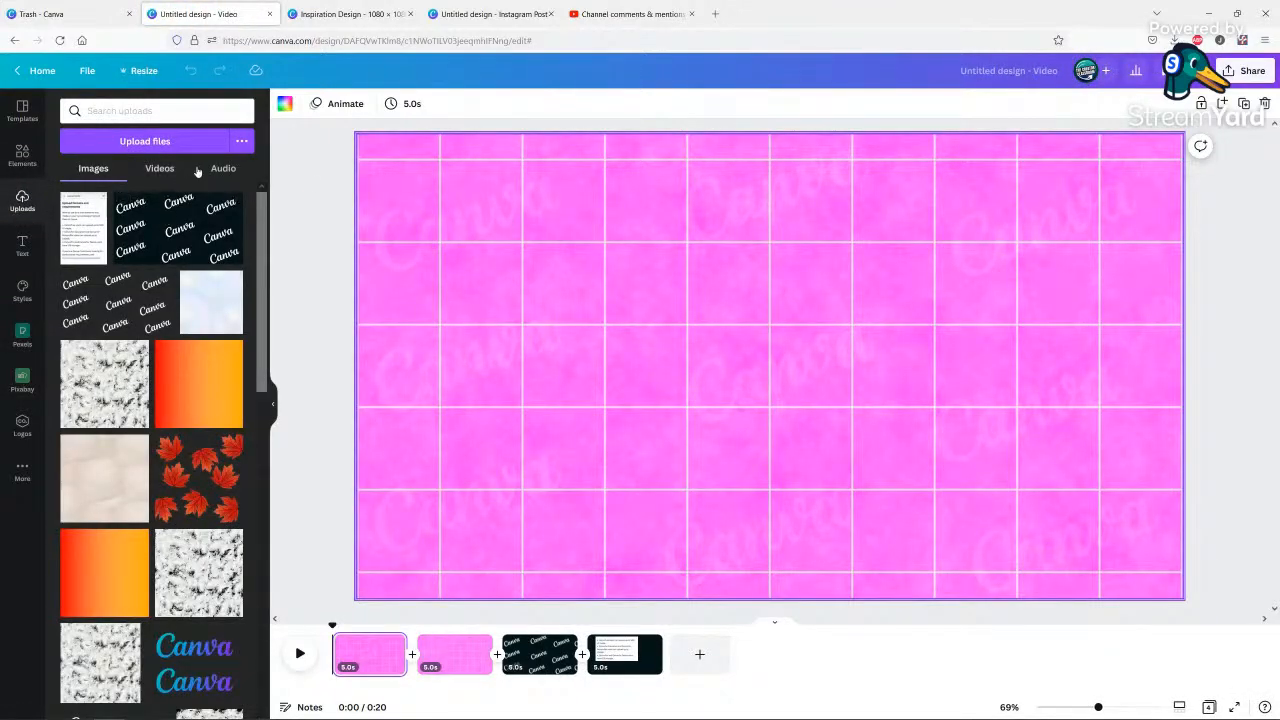
left_click(162, 170)
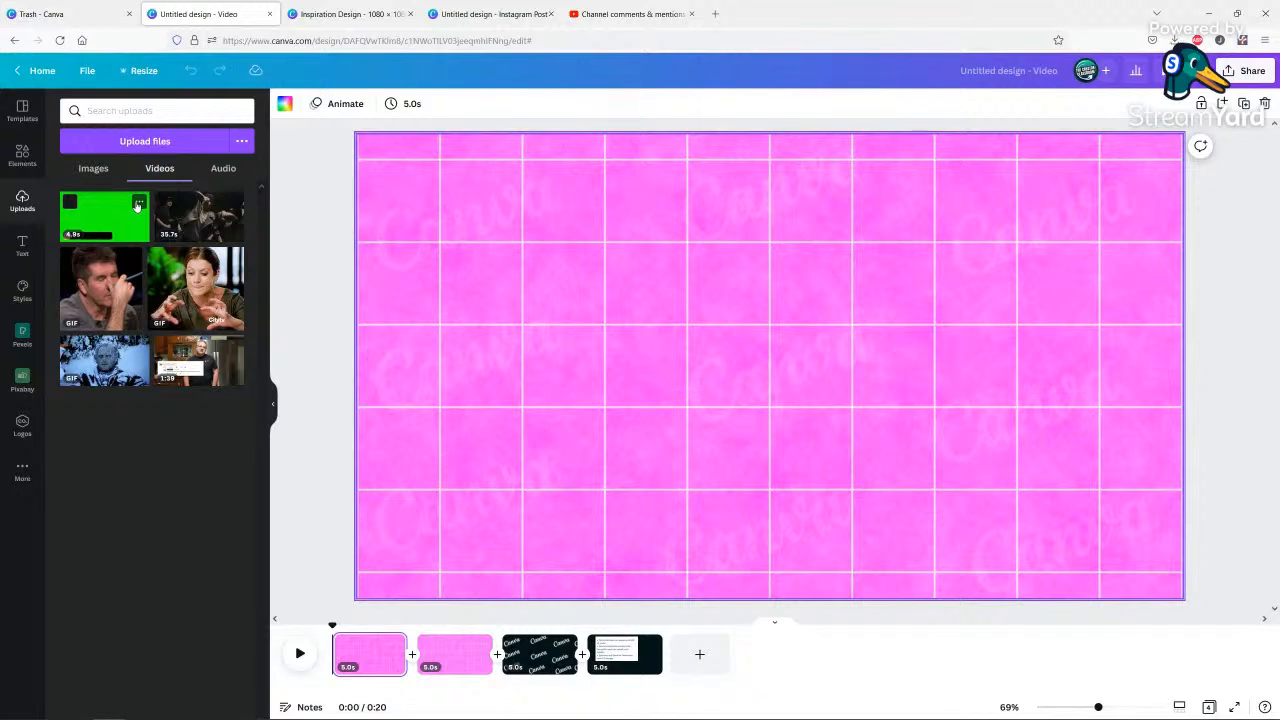
Look through the uploaded audio files in the video design.
left_click(223, 170)
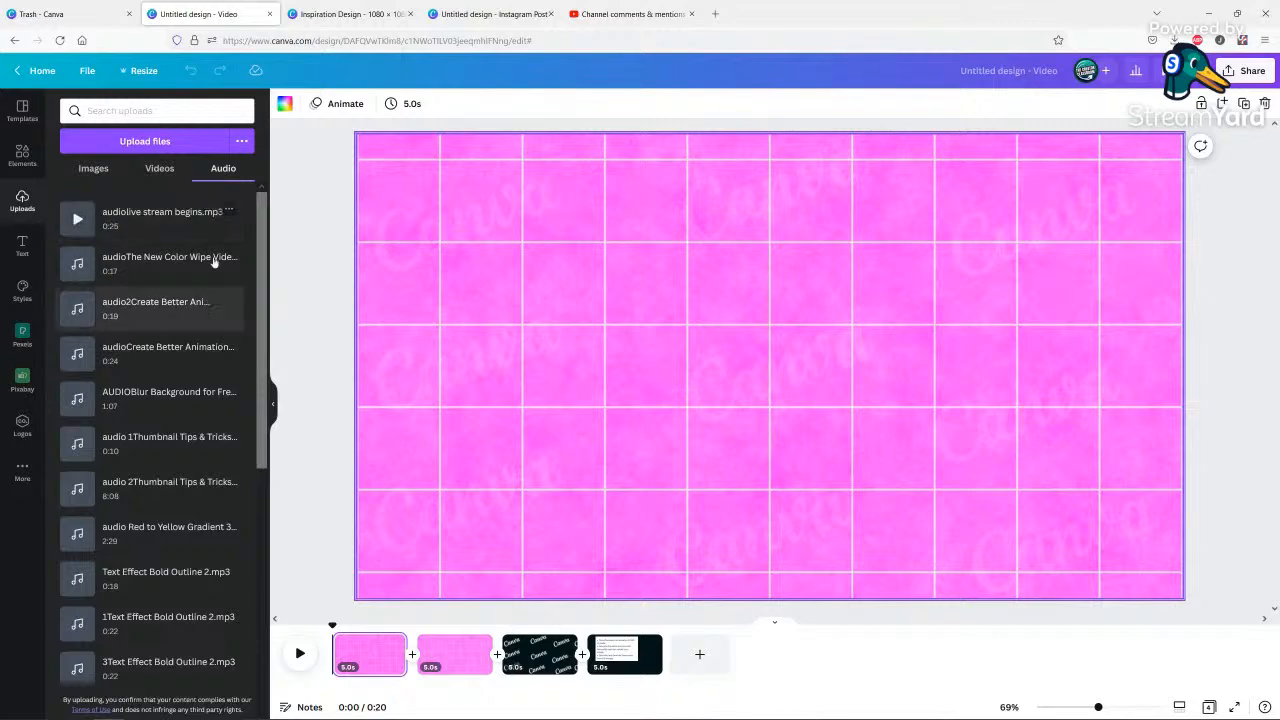
scroll(177, 414, "down", 15)
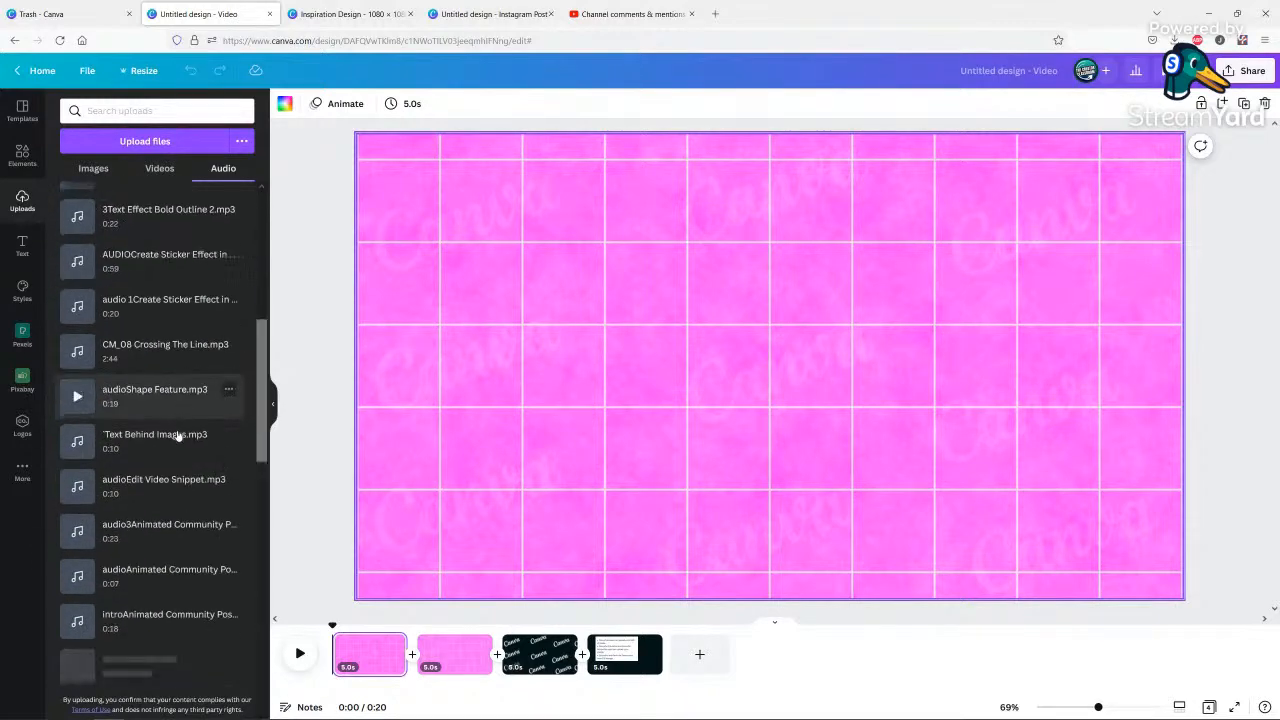
scroll(170, 460, "down", 4)
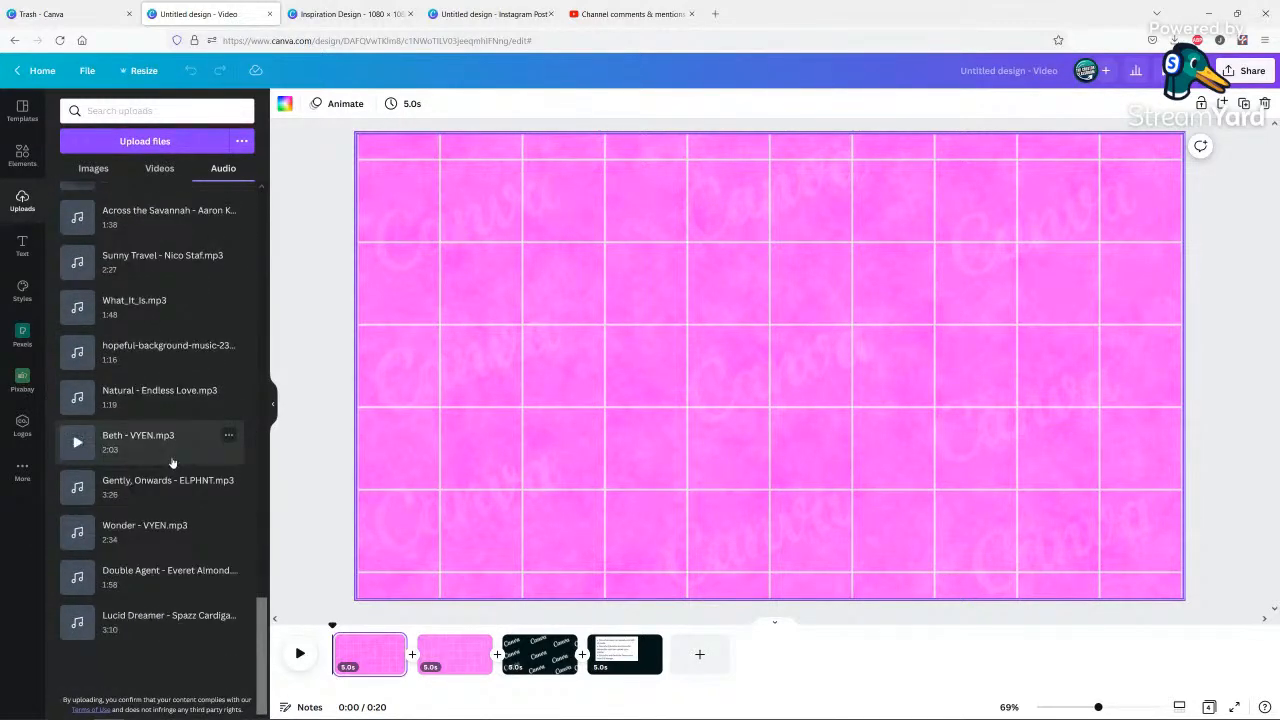
scroll(175, 482, "up", 9)
scroll(177, 487, "up", 10)
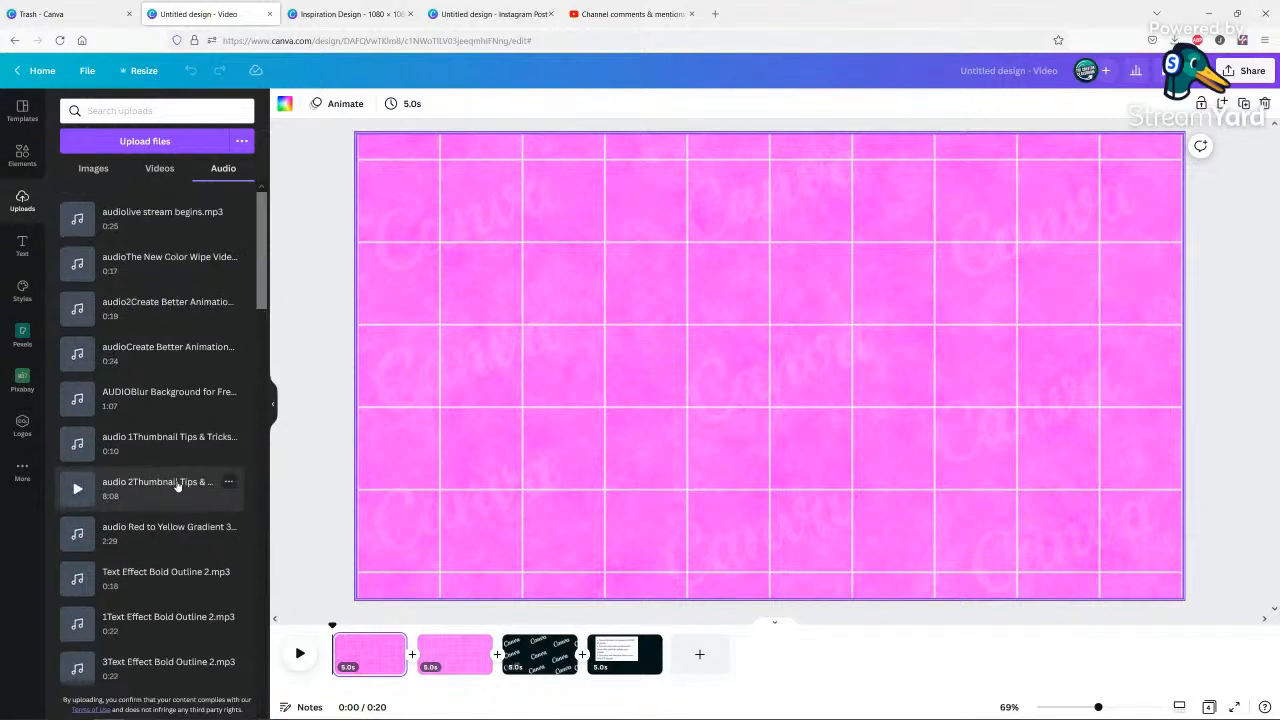
Delete all four pages of the video design and add a second blank page.
left_click(375, 657)
left_click(631, 663, "shift")
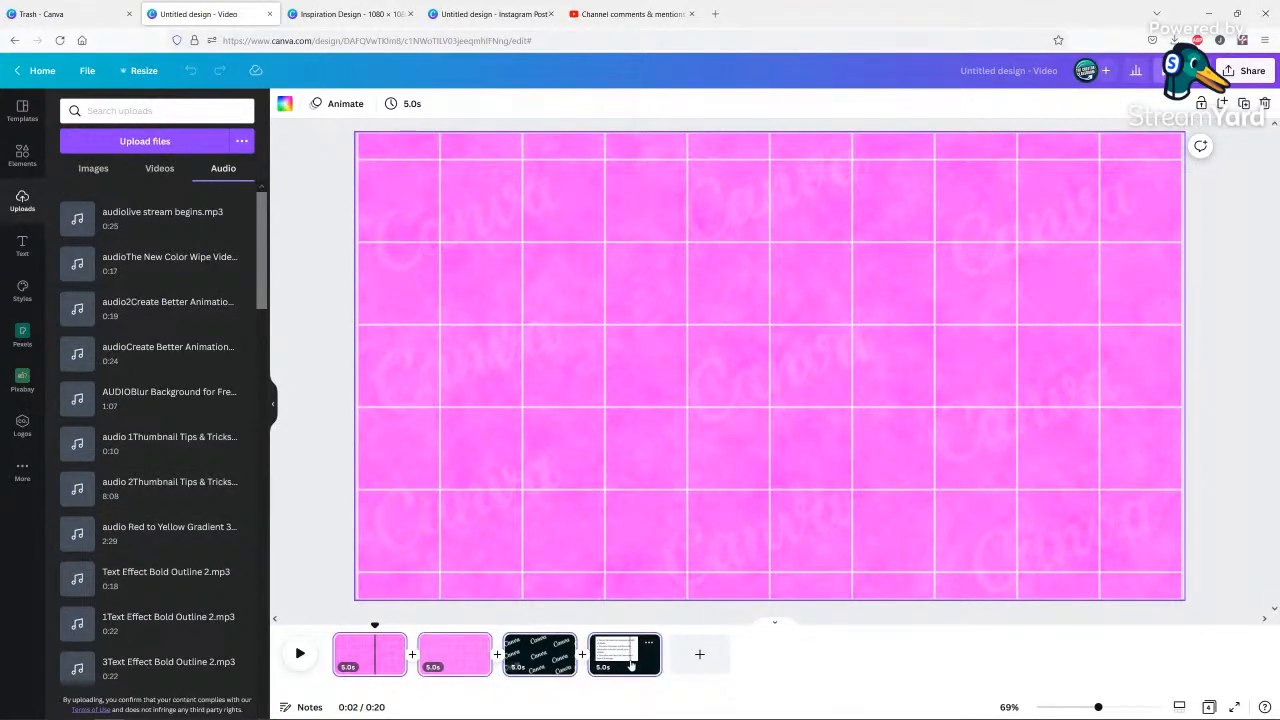
key("Delete")
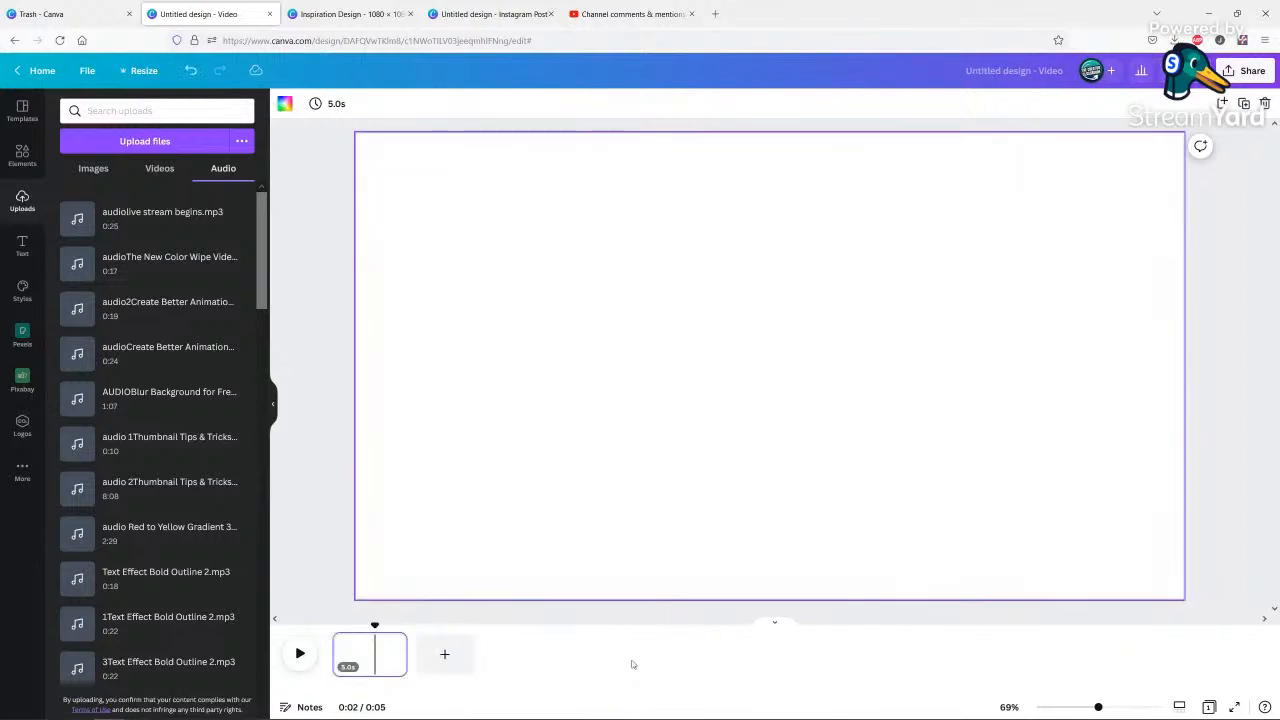
left_click(424, 658)
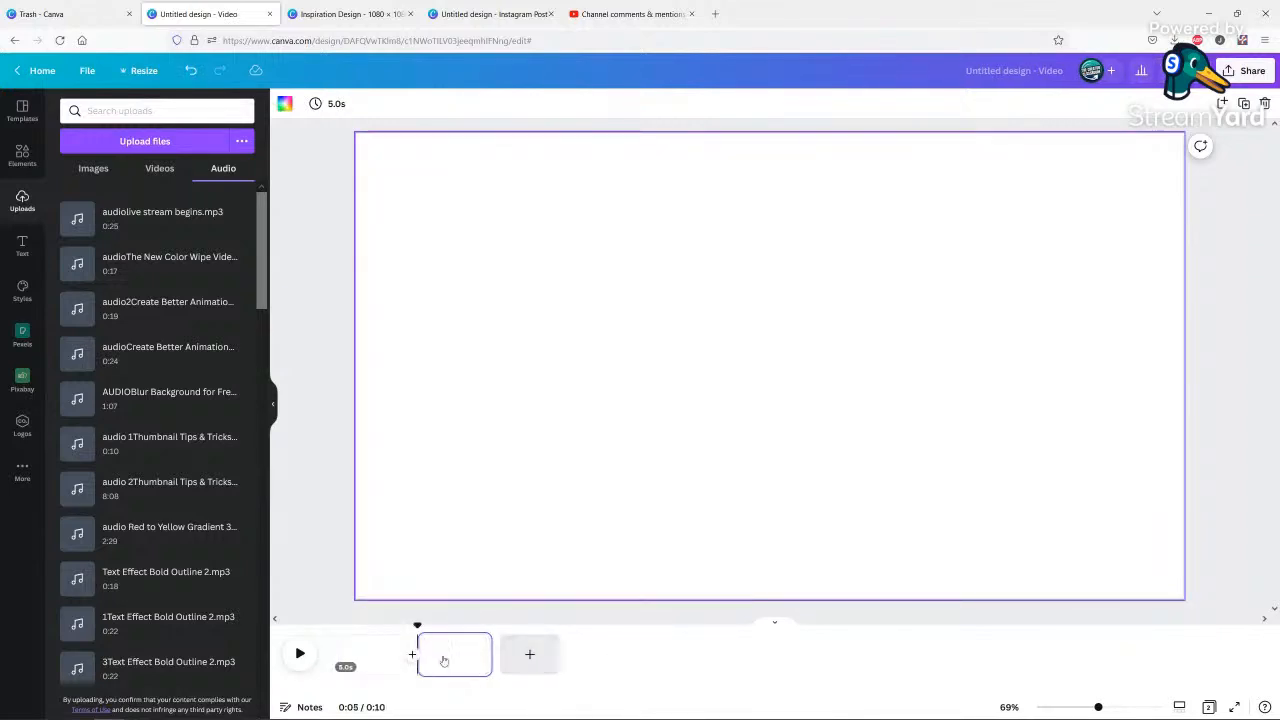
Set the second page's timing to 30 seconds and add the uploaded audiolive stream begins.mp3 beneath it.
left_click(320, 104)
type("30")
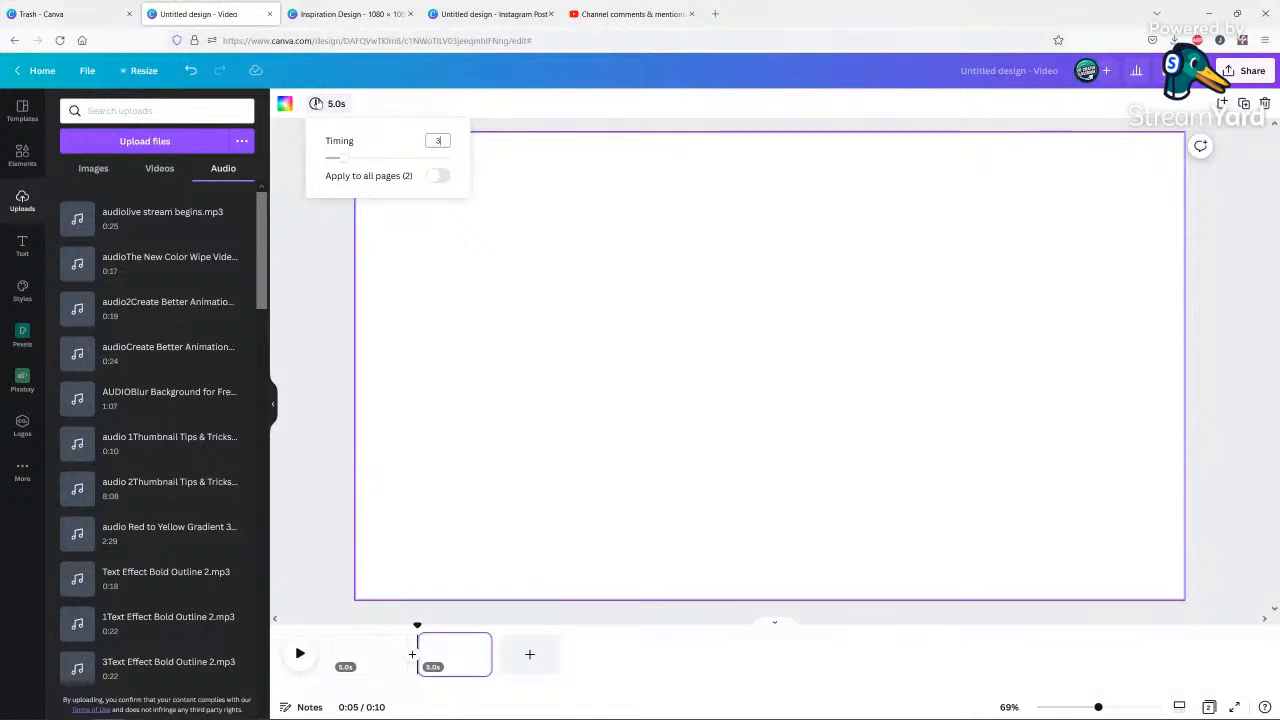
key("Return")
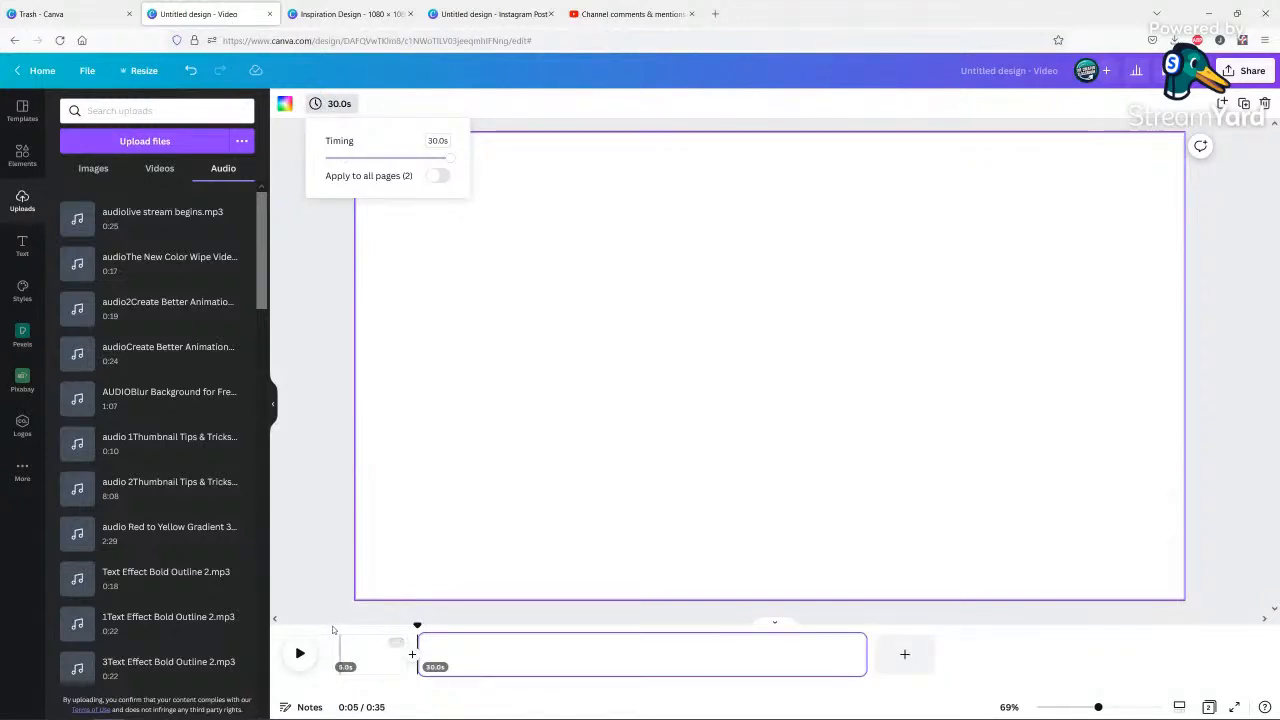
left_click(333, 629)
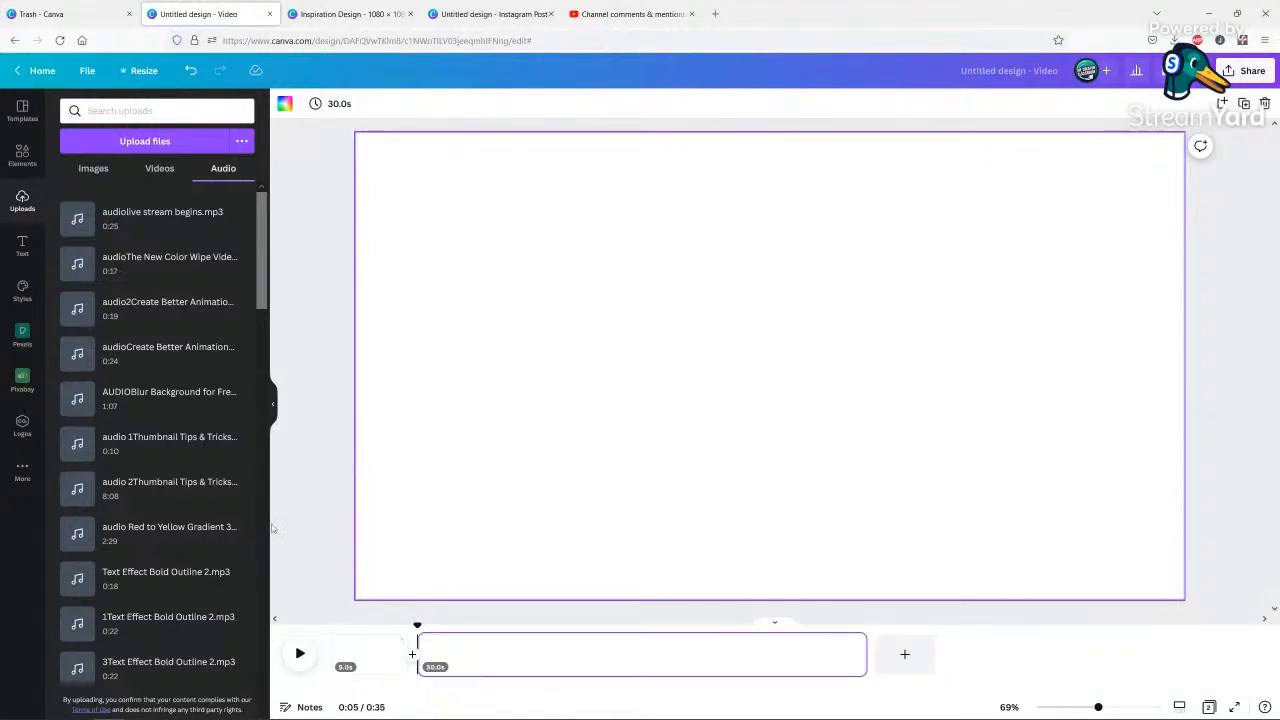
left_click(116, 220)
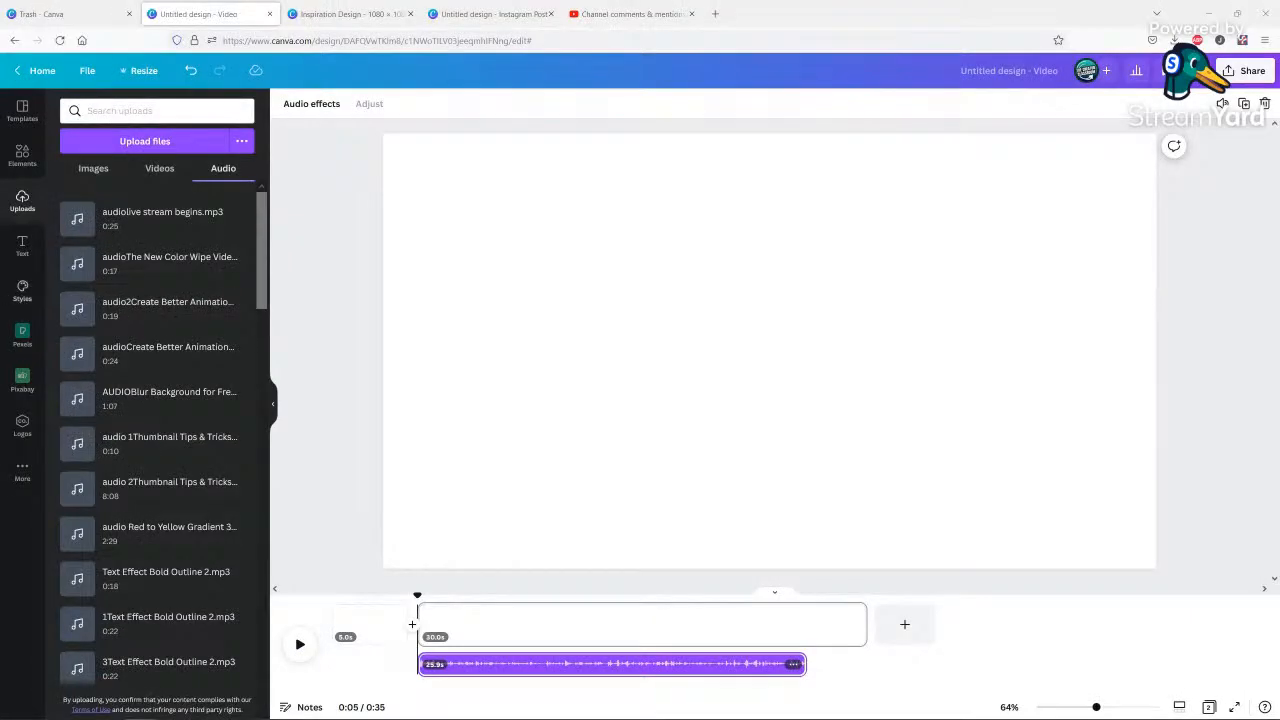
left_click(469, 668)
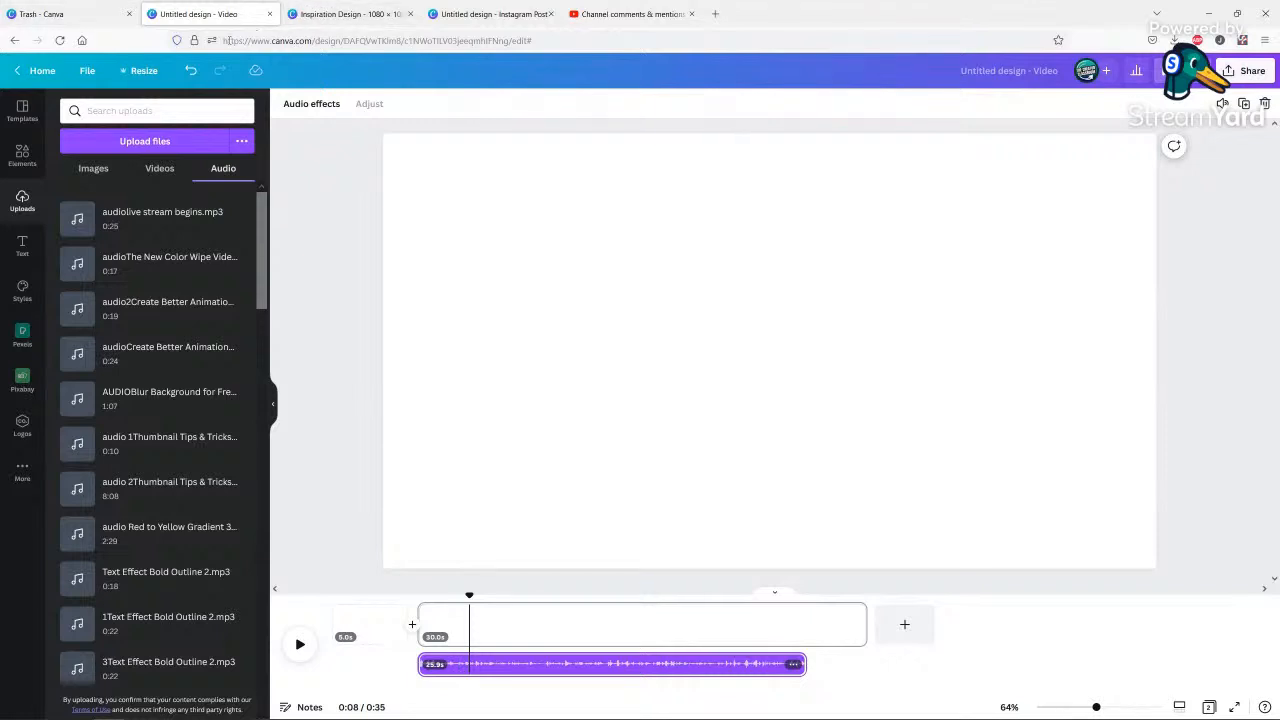
Return to the Canva home page and open the "to the live stream" video from the recent designs.
left_click(38, 71)
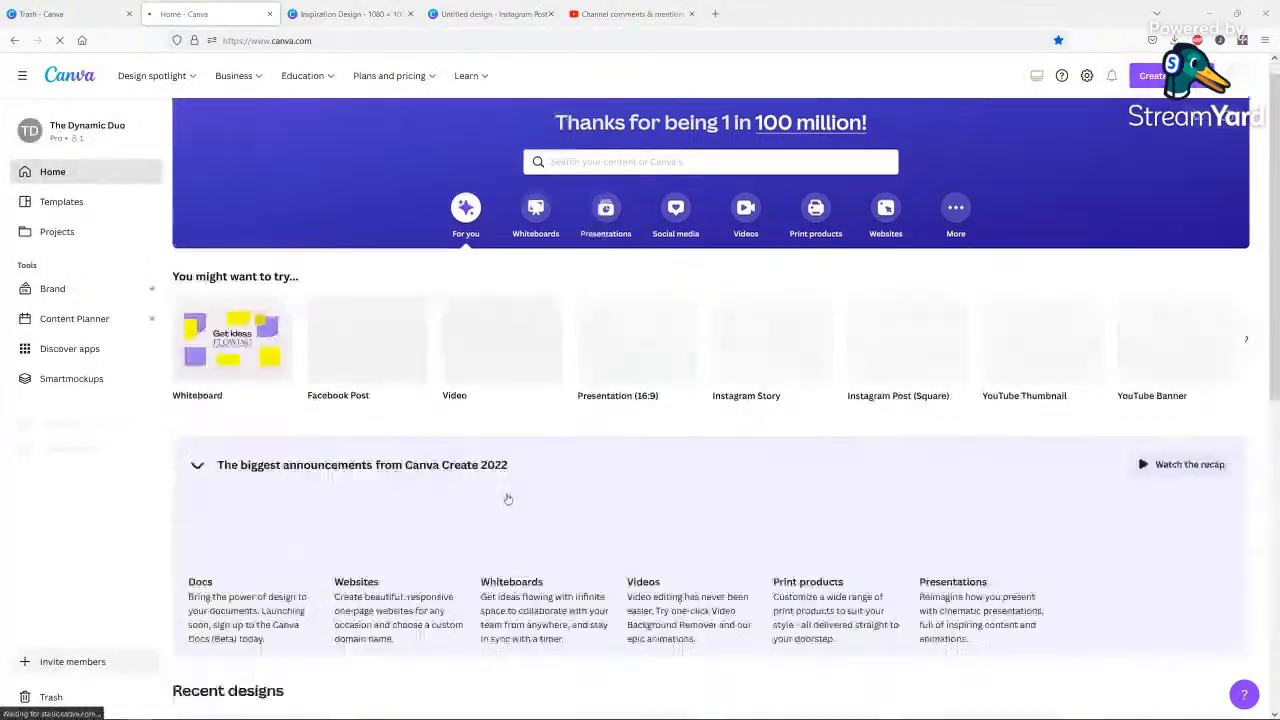
scroll(540, 512, "down", 3)
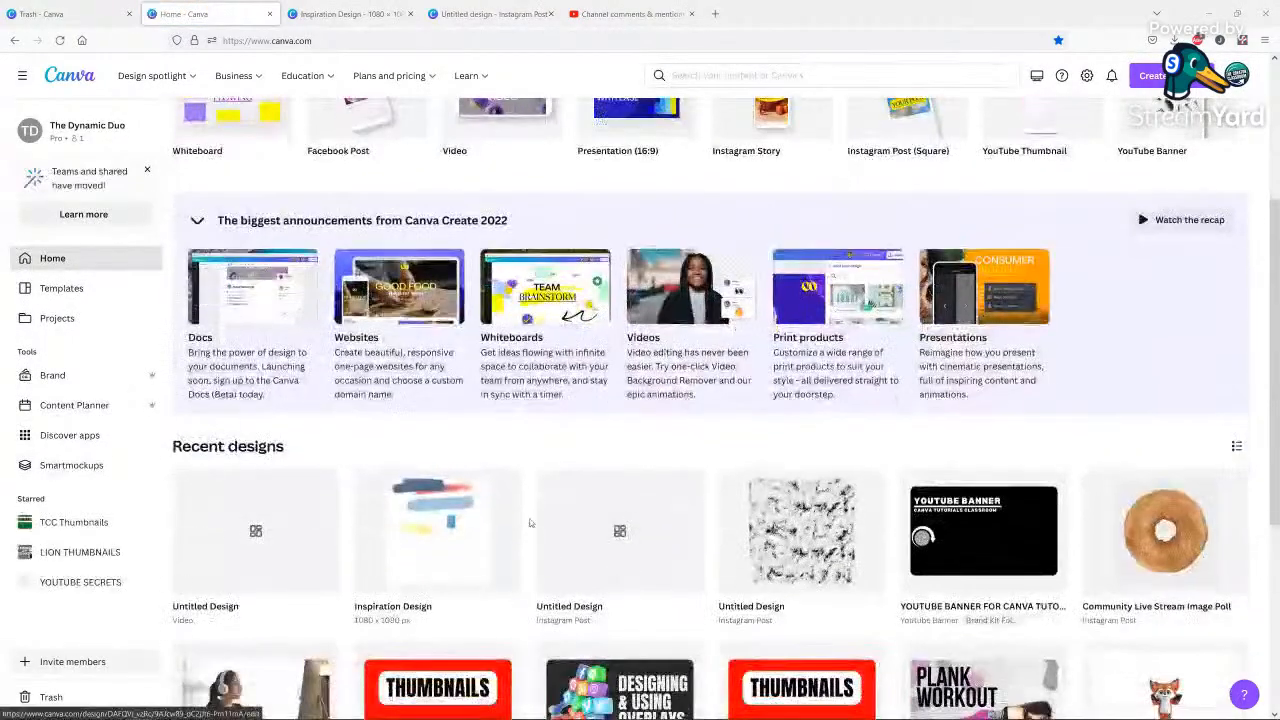
scroll(540, 530, "down", 2)
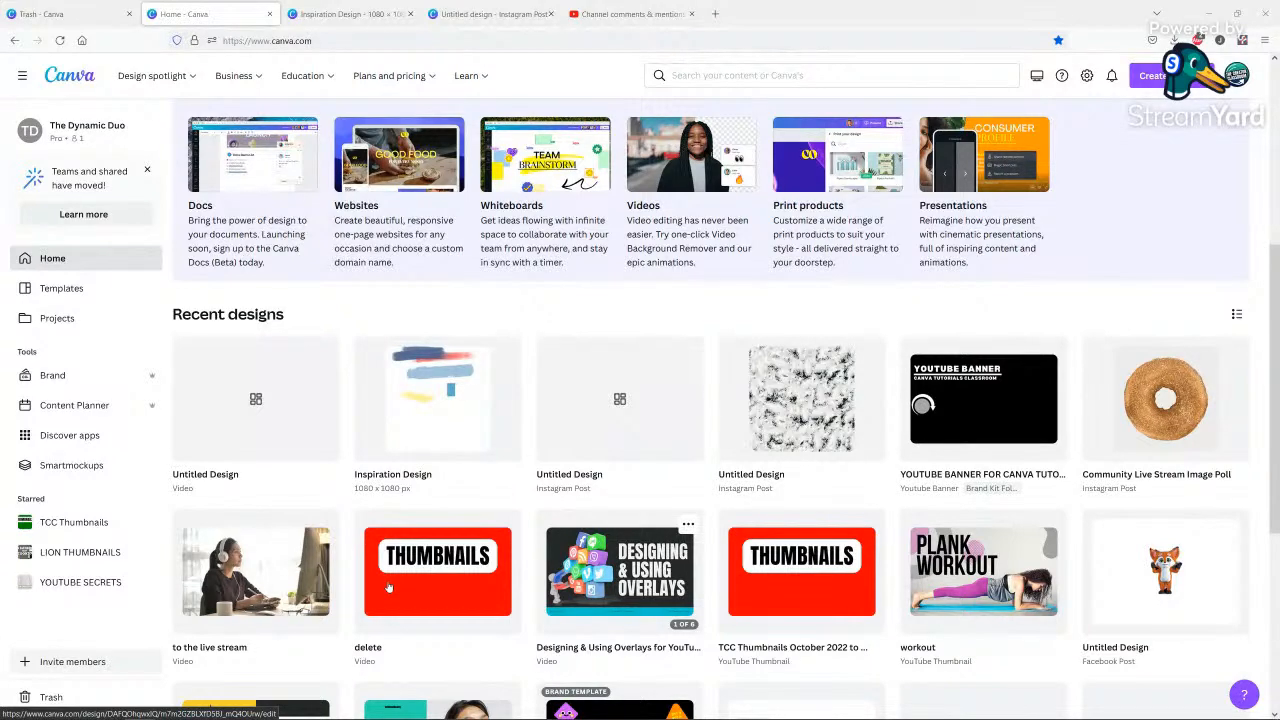
left_click(388, 587)
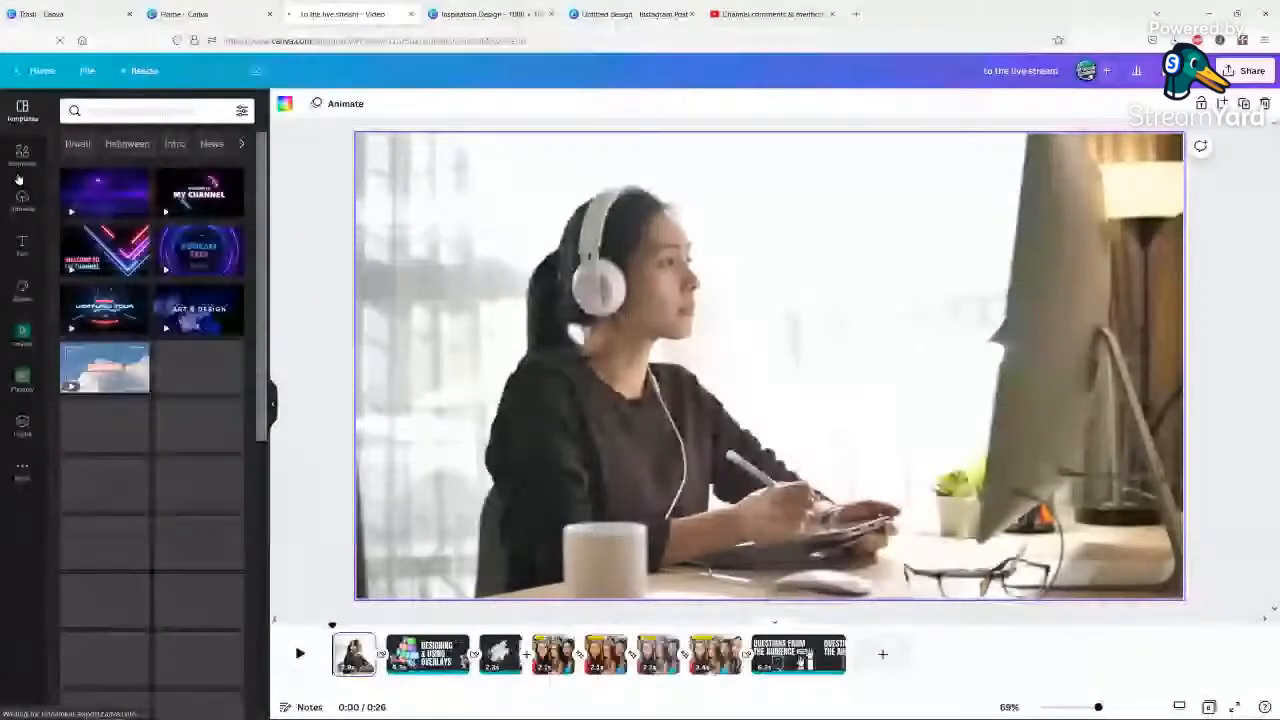
Add the uploaded audiolive stream begins.mp3 as an audio track beneath the video's pages.
left_click(21, 192)
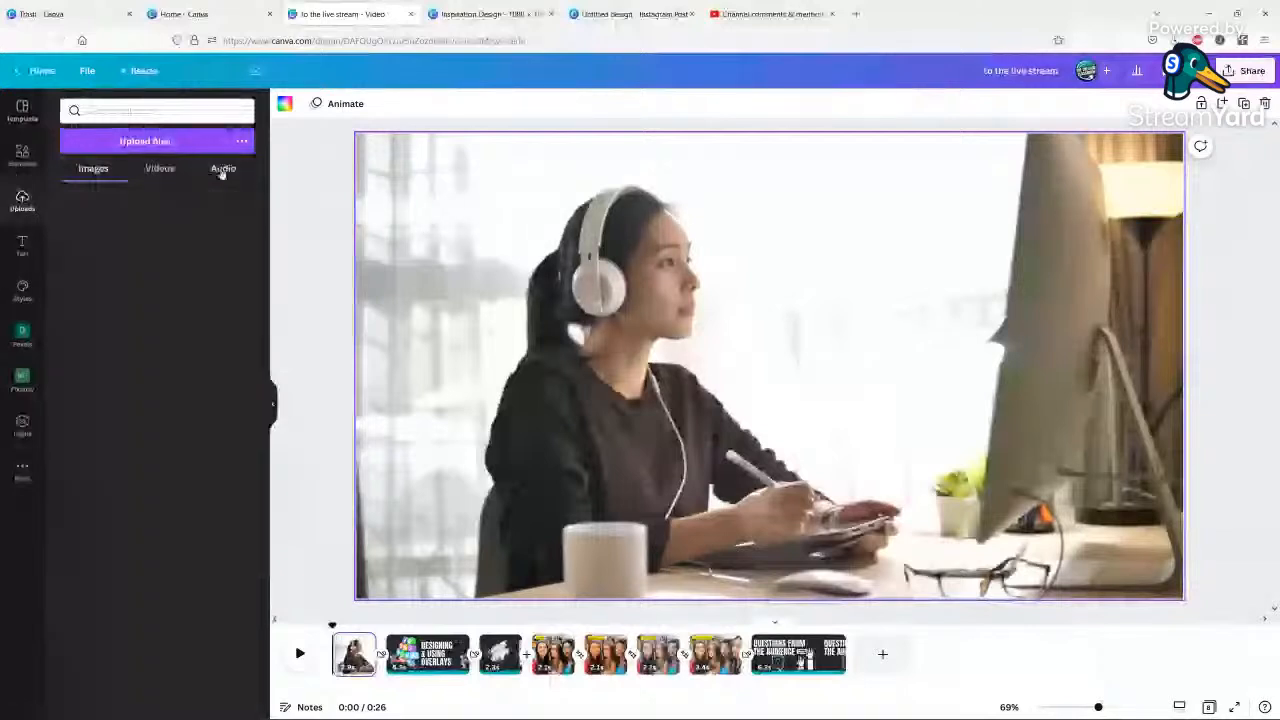
left_click(222, 170)
left_click(230, 222)
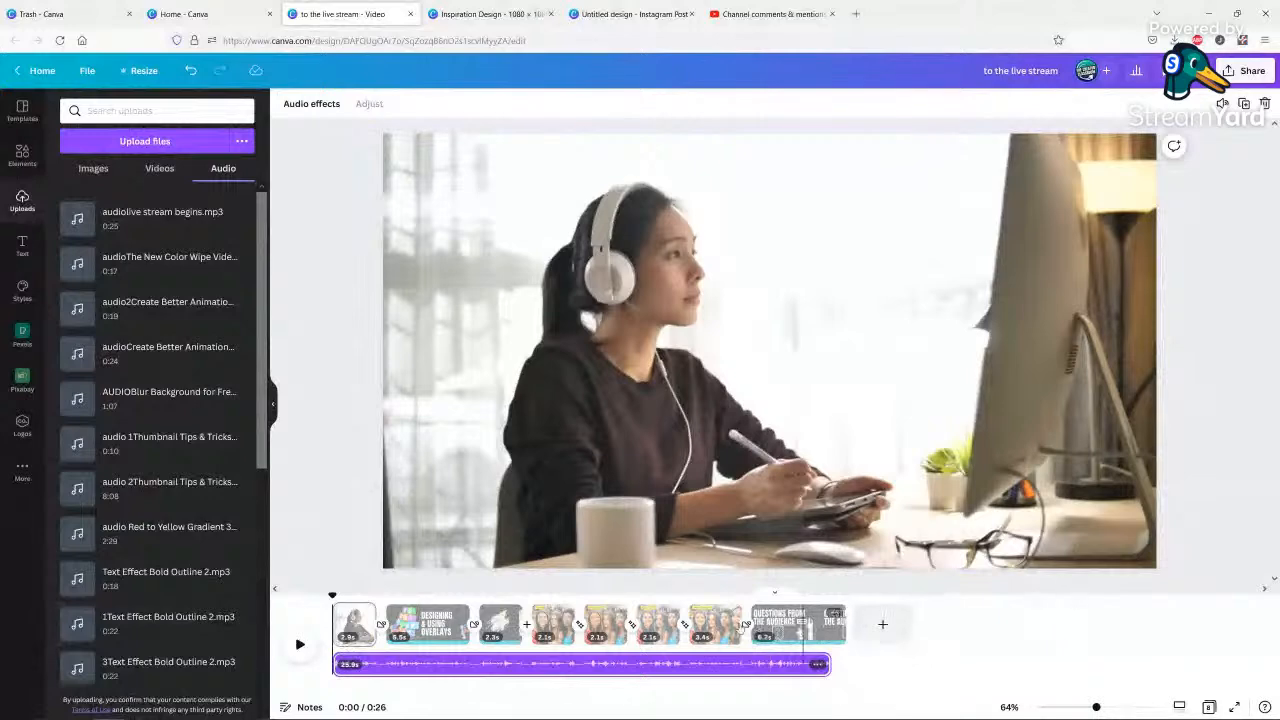
Play the start of the video with its audio track, and check the fourth and last pages against the track.
left_click(296, 648)
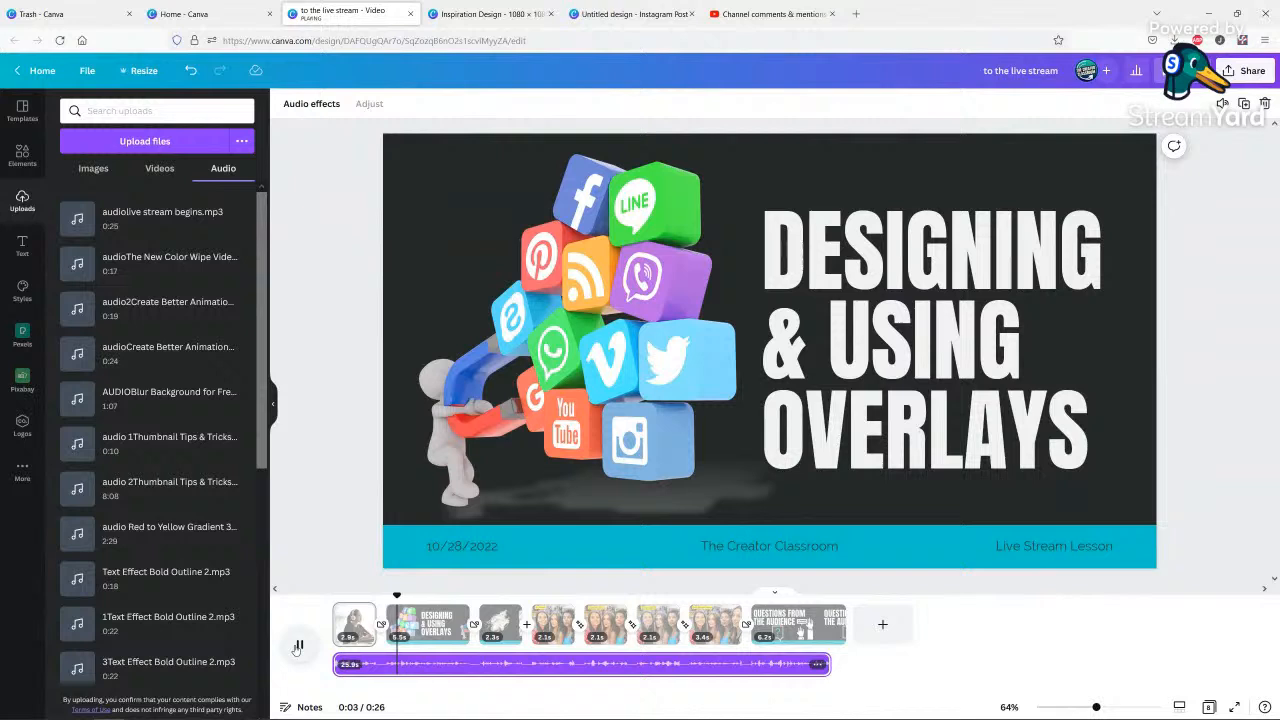
left_click(297, 647)
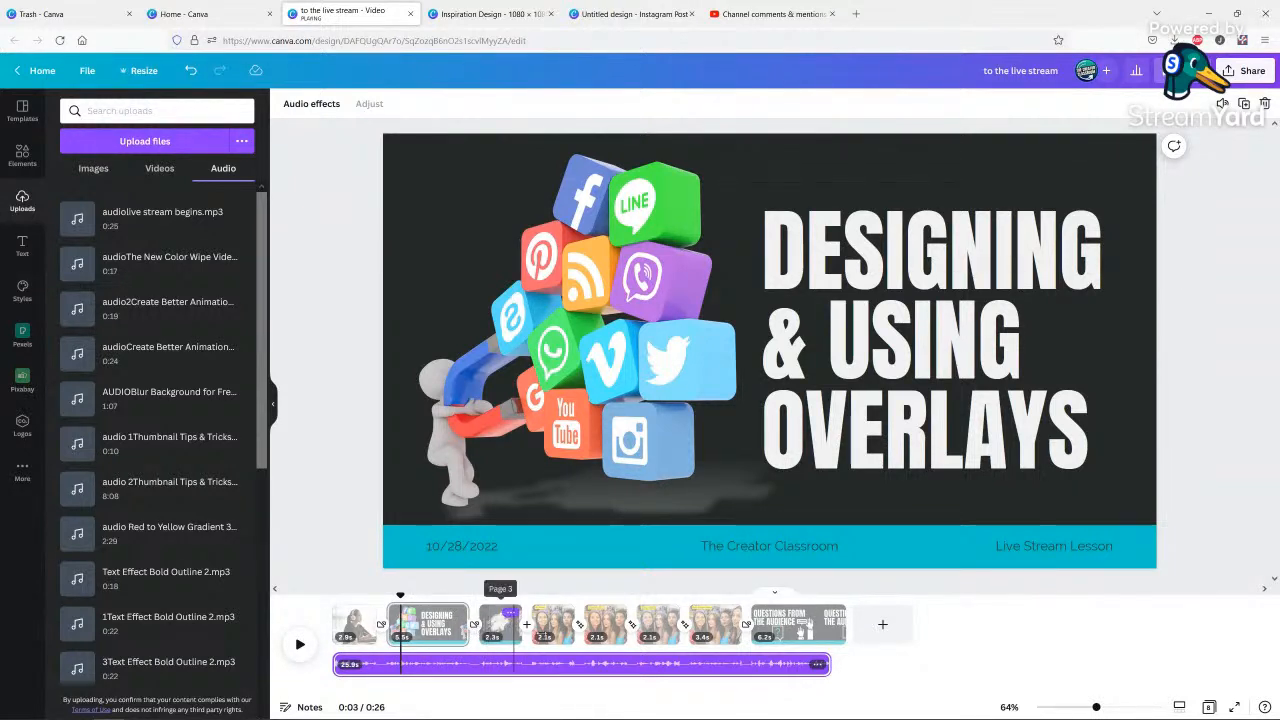
left_click(532, 666)
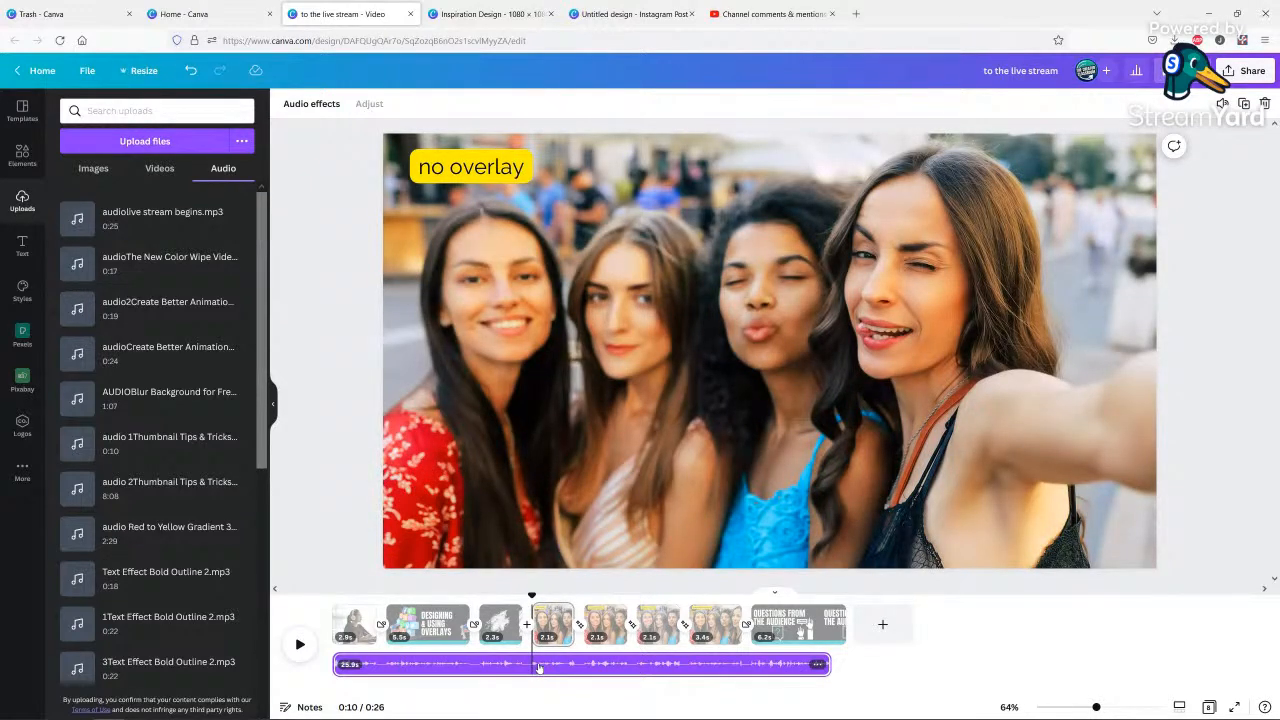
left_click(808, 628)
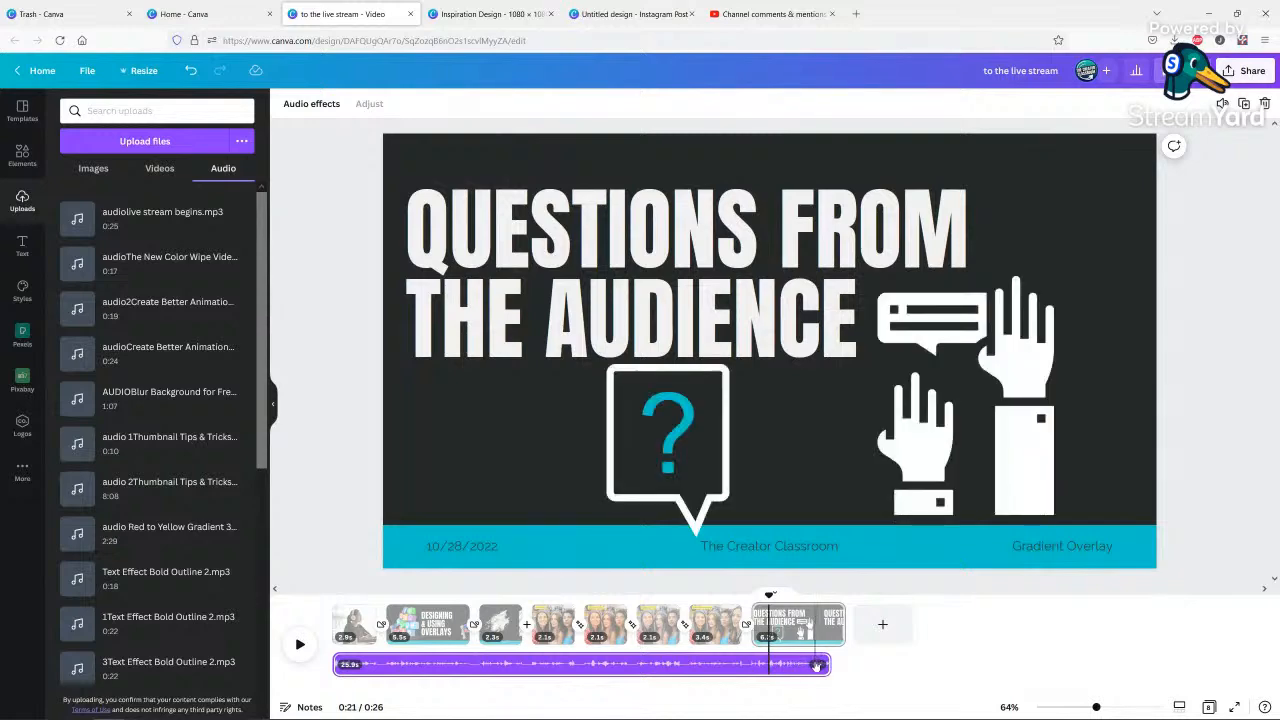
Delete the audio track from the video's timeline.
left_click(816, 664)
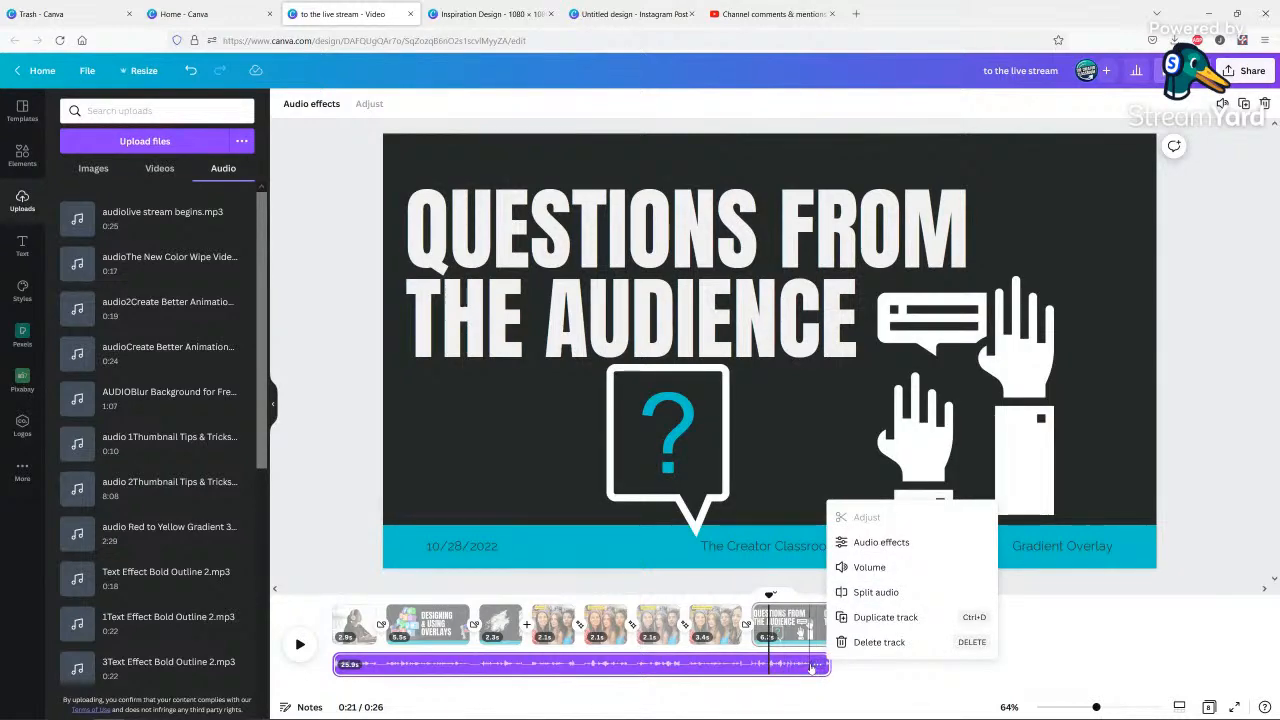
left_click(879, 642)
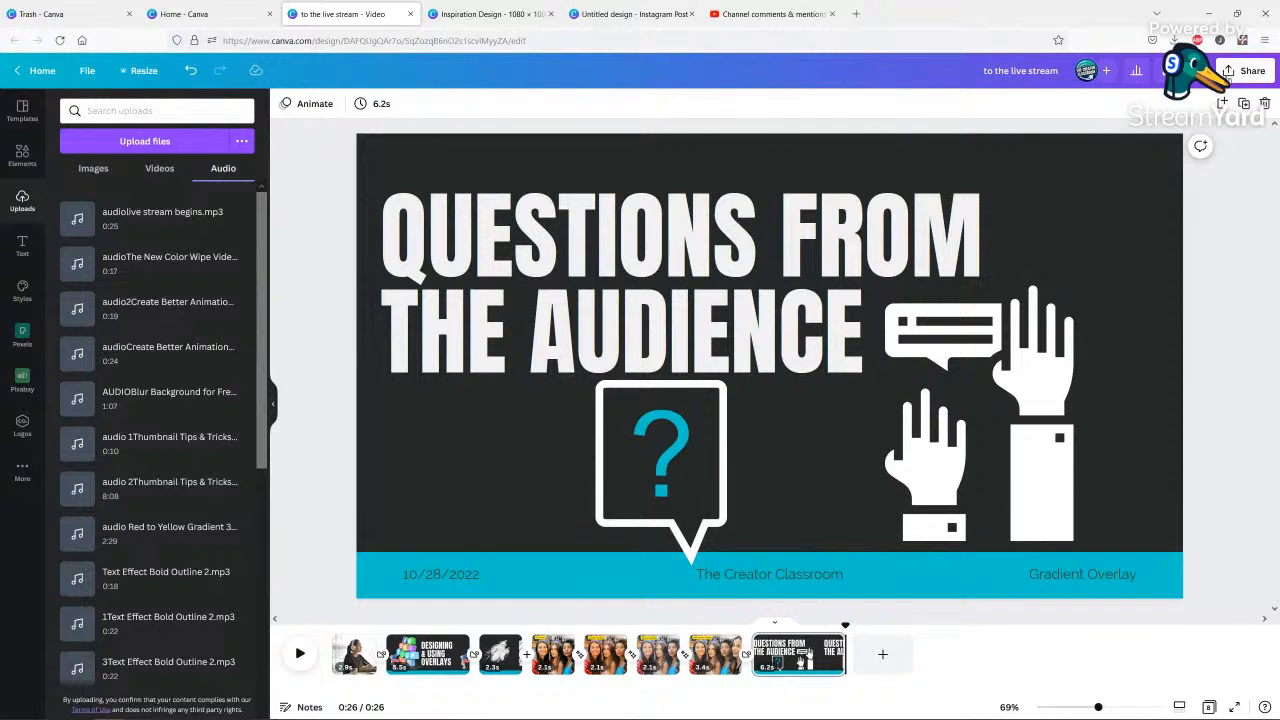
Review the download settings for exporting the video design, and close them without downloading.
left_click(1240, 71)
left_click(1057, 372)
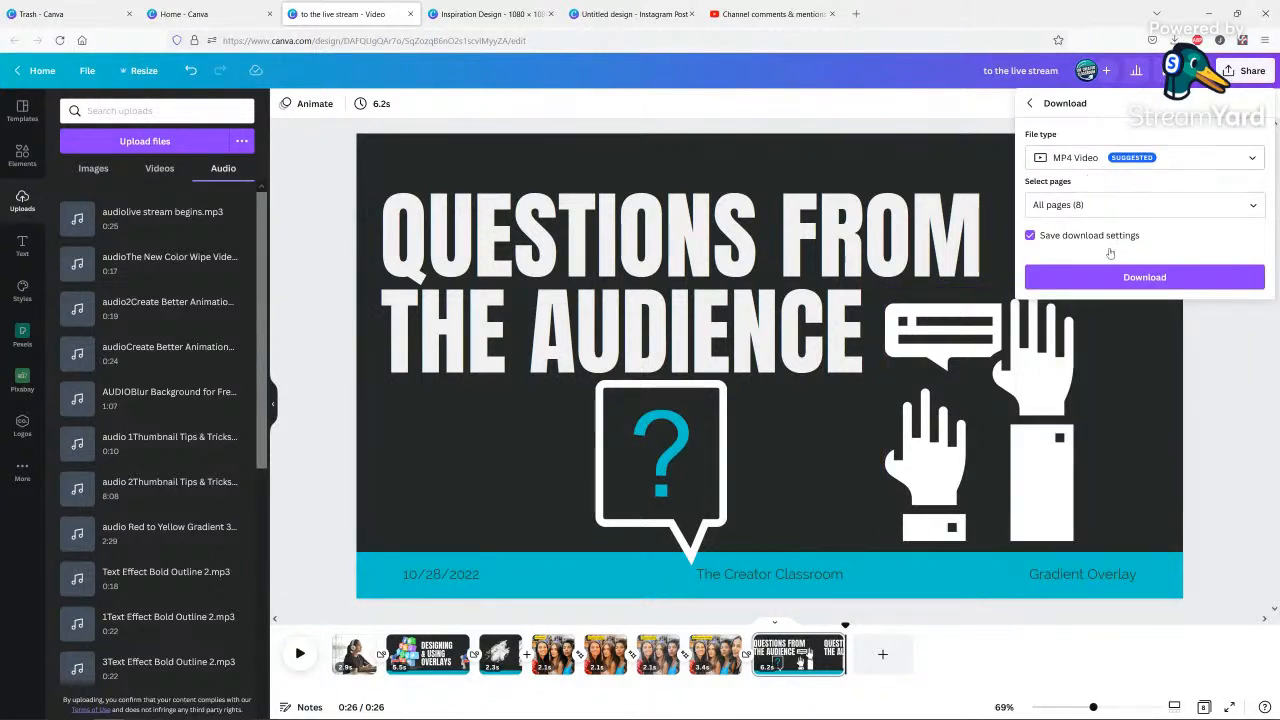
left_click(1232, 361)
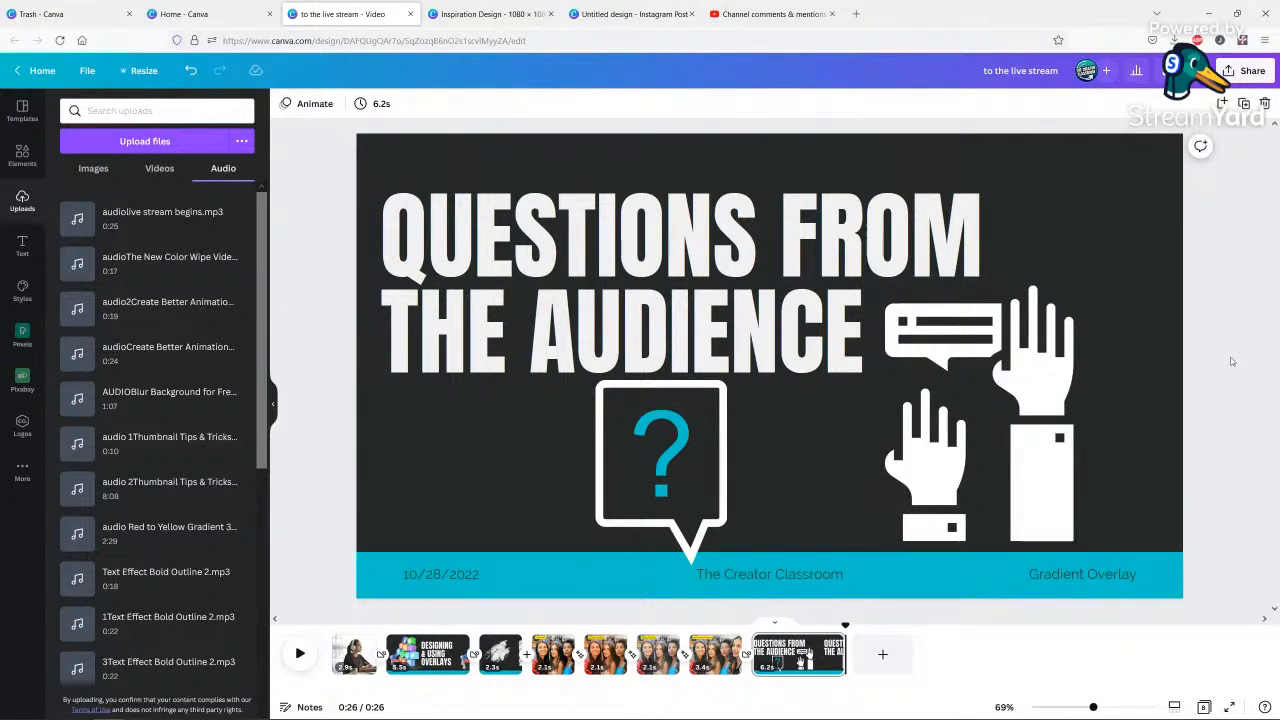
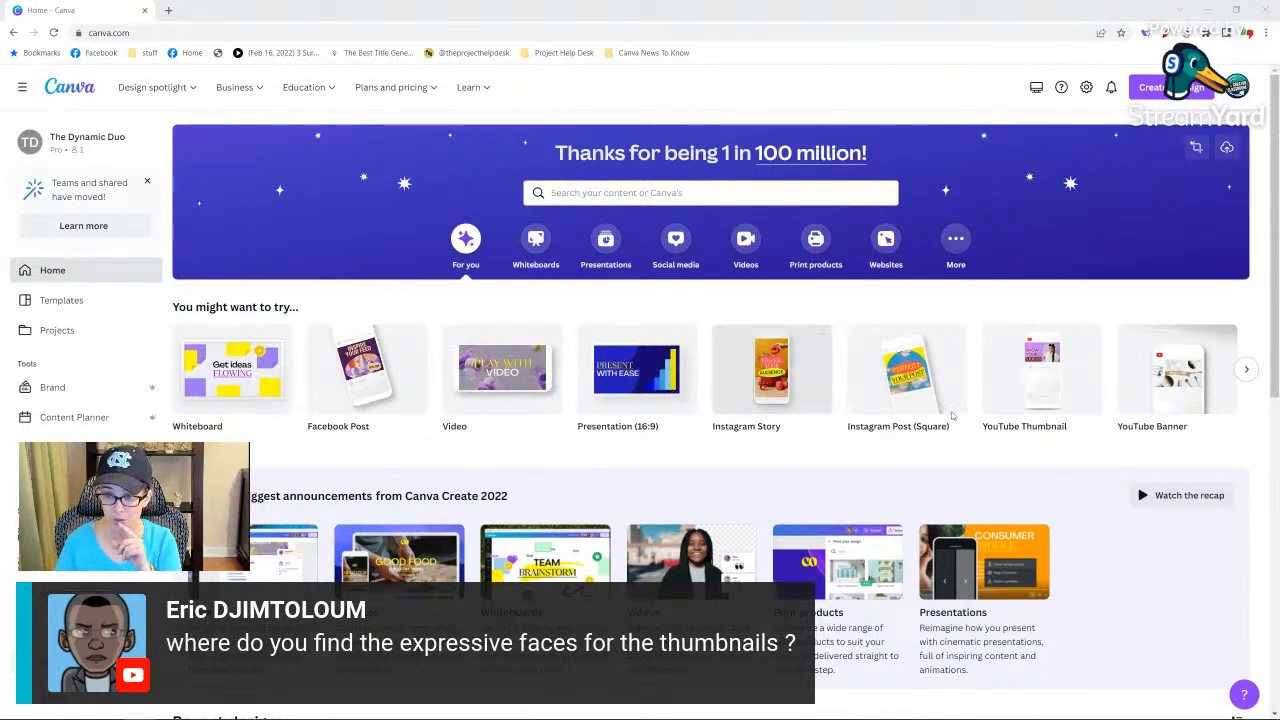
Create a new YouTube Thumbnail design and search the elements for photos matching "Shocked".
left_click(1032, 378)
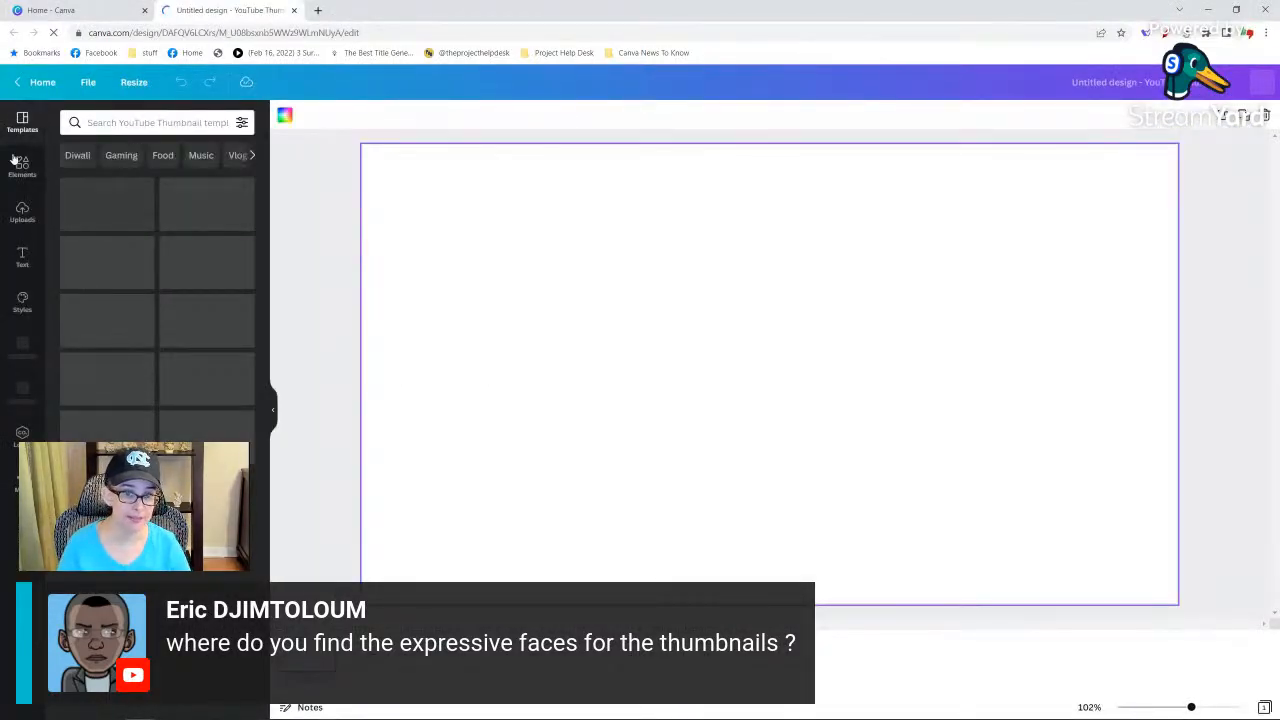
left_click(20, 164)
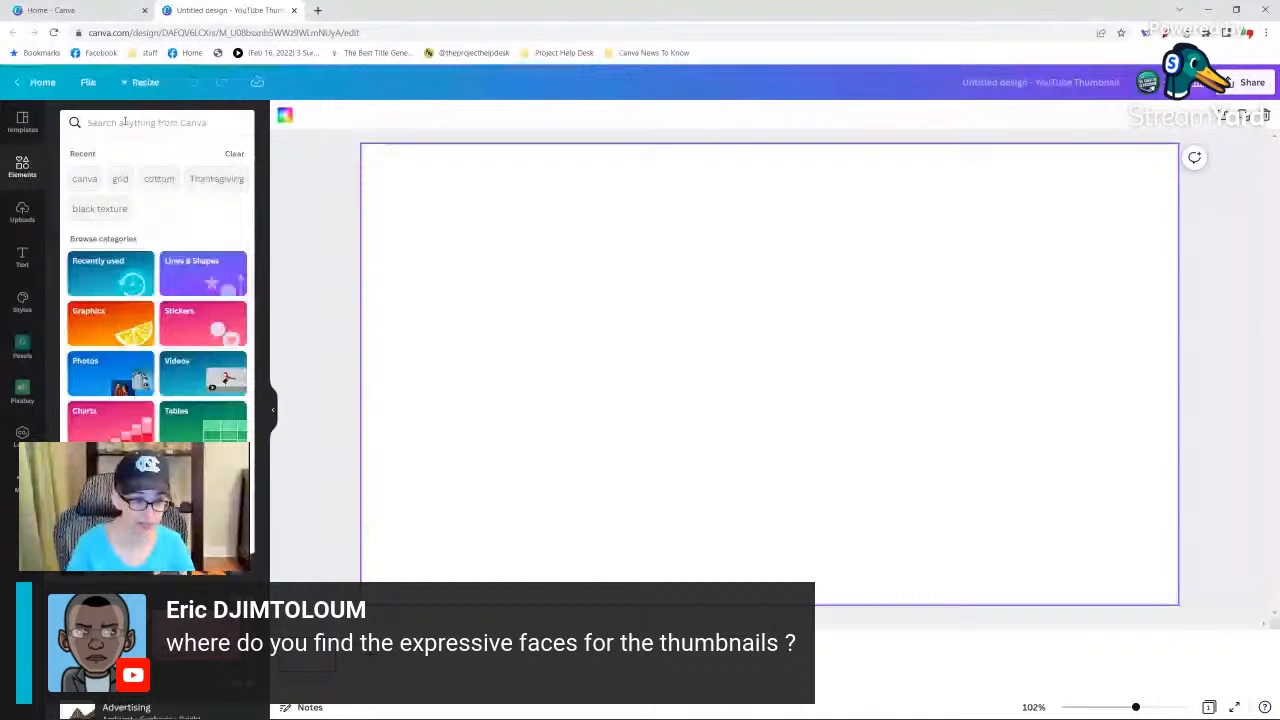
left_click(124, 122)
type("Shocked")
key("Return")
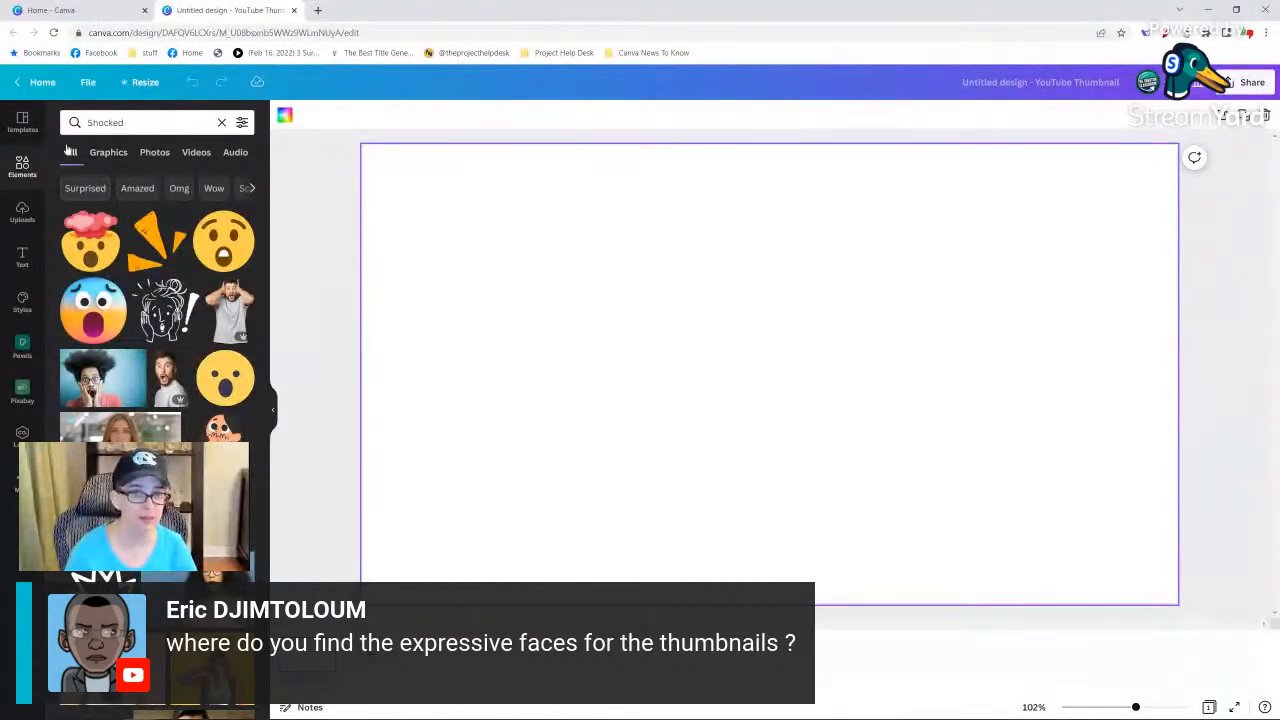
left_click(150, 152)
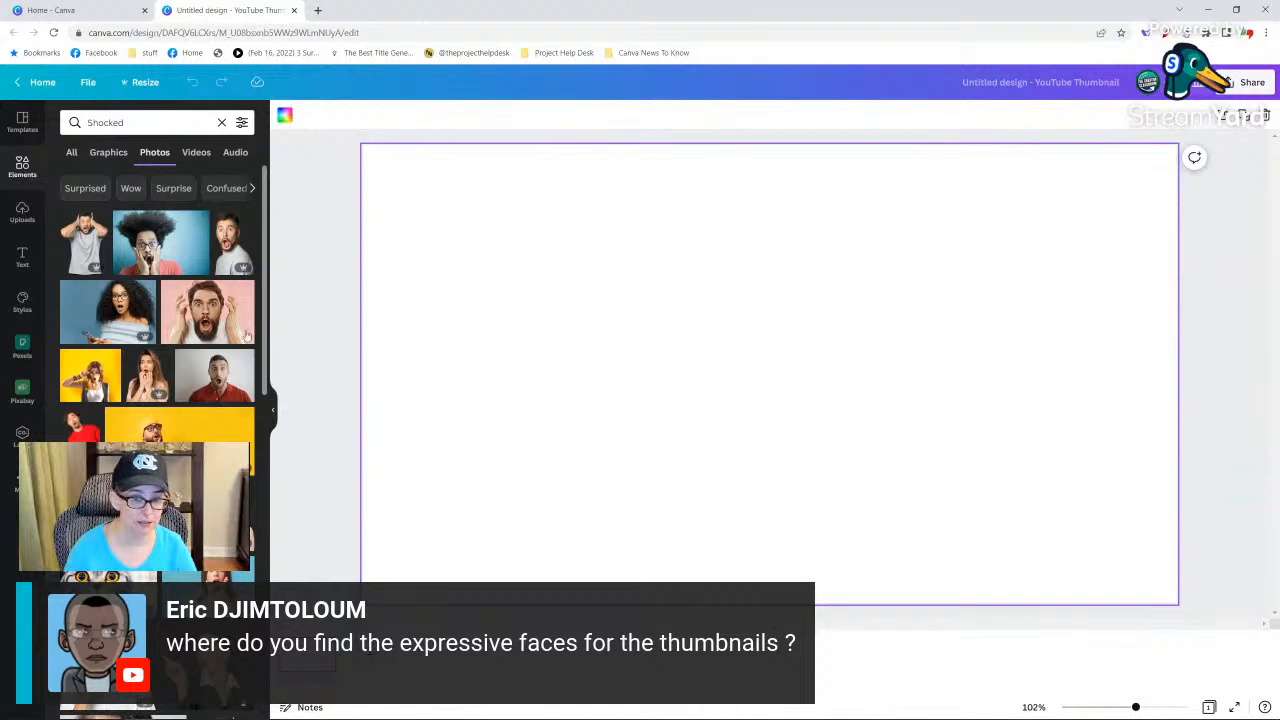
Filter the Shocked photos to free content and add the curly-haired woman in a teal shirt to the page.
left_click(241, 122)
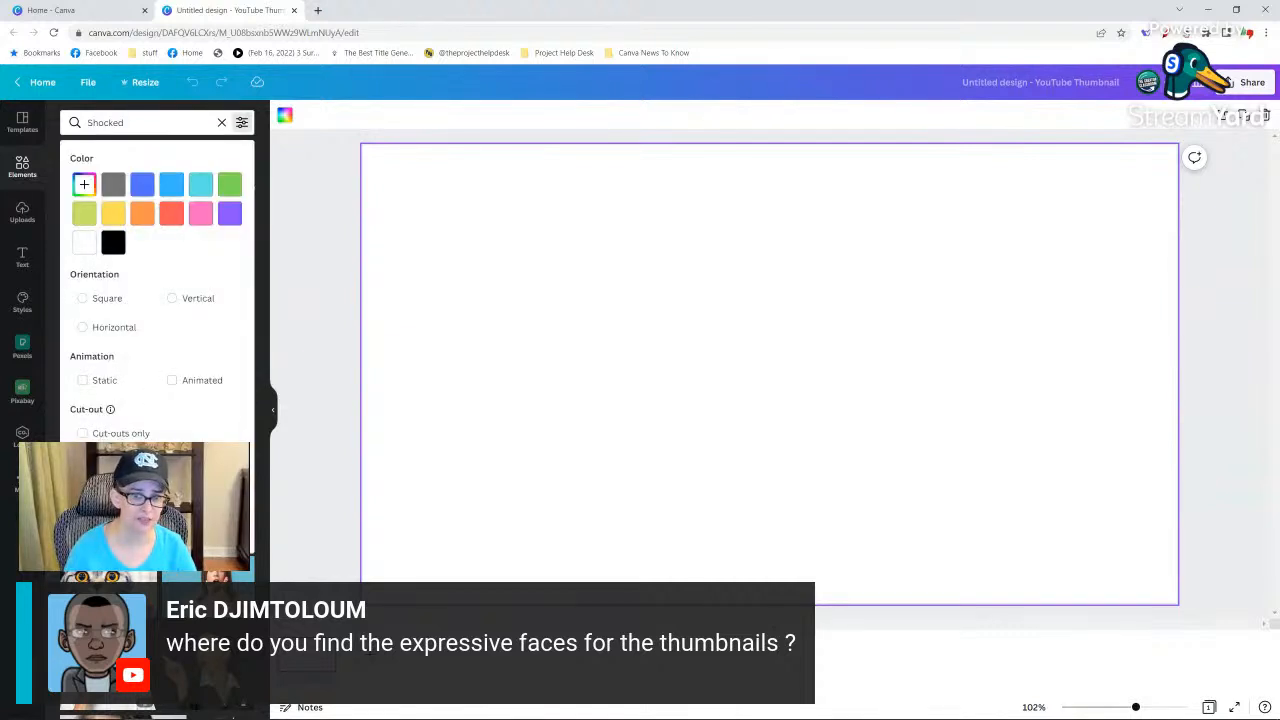
left_click(83, 486)
left_click(241, 122)
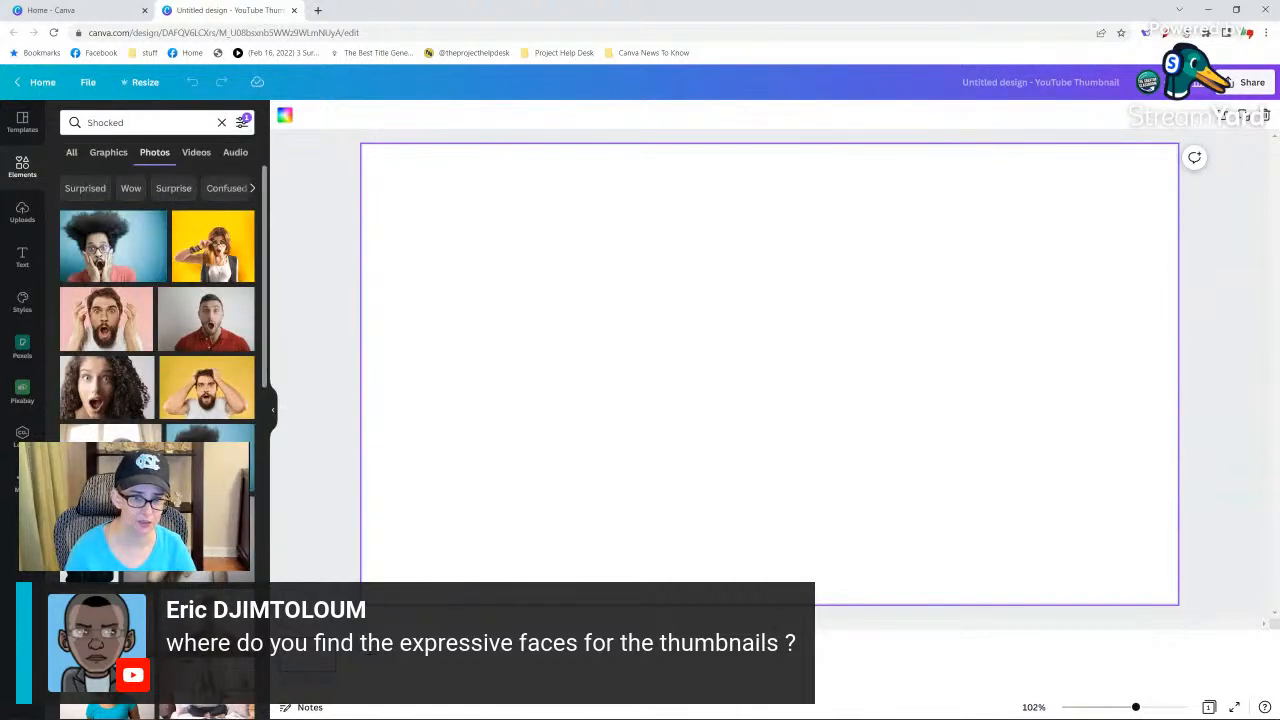
scroll(157, 420, "down", 10)
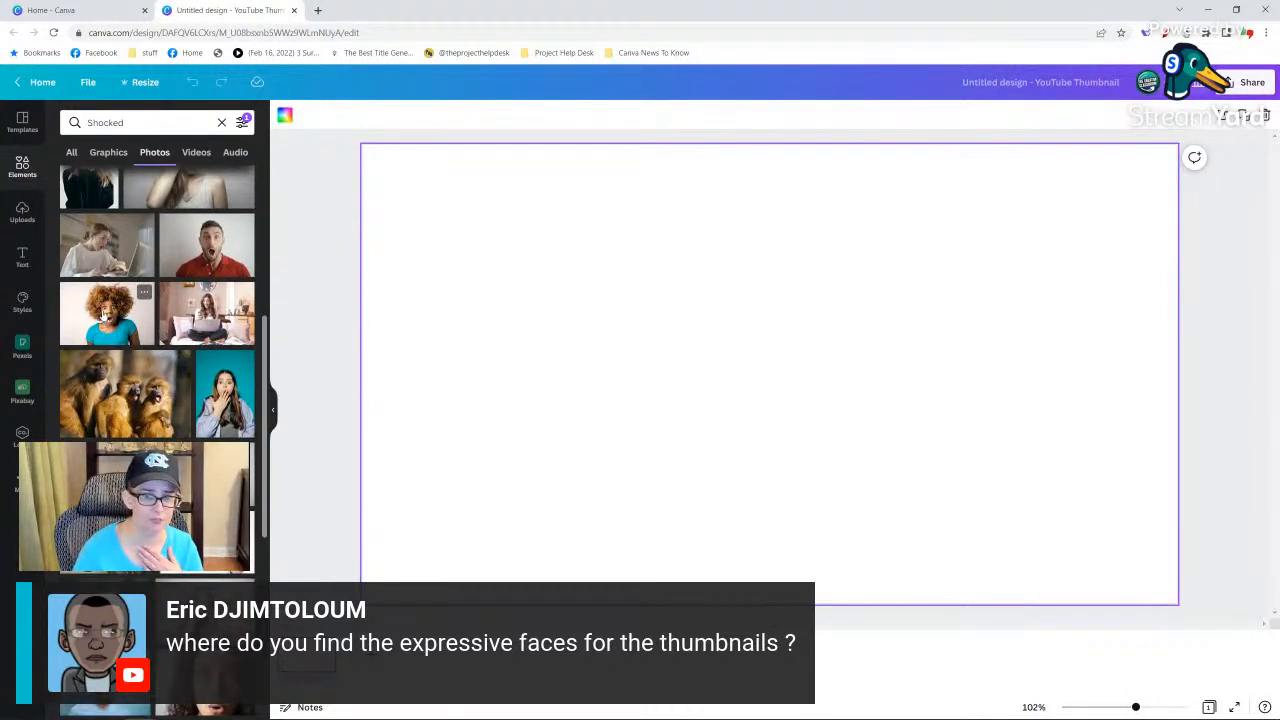
left_click(104, 316)
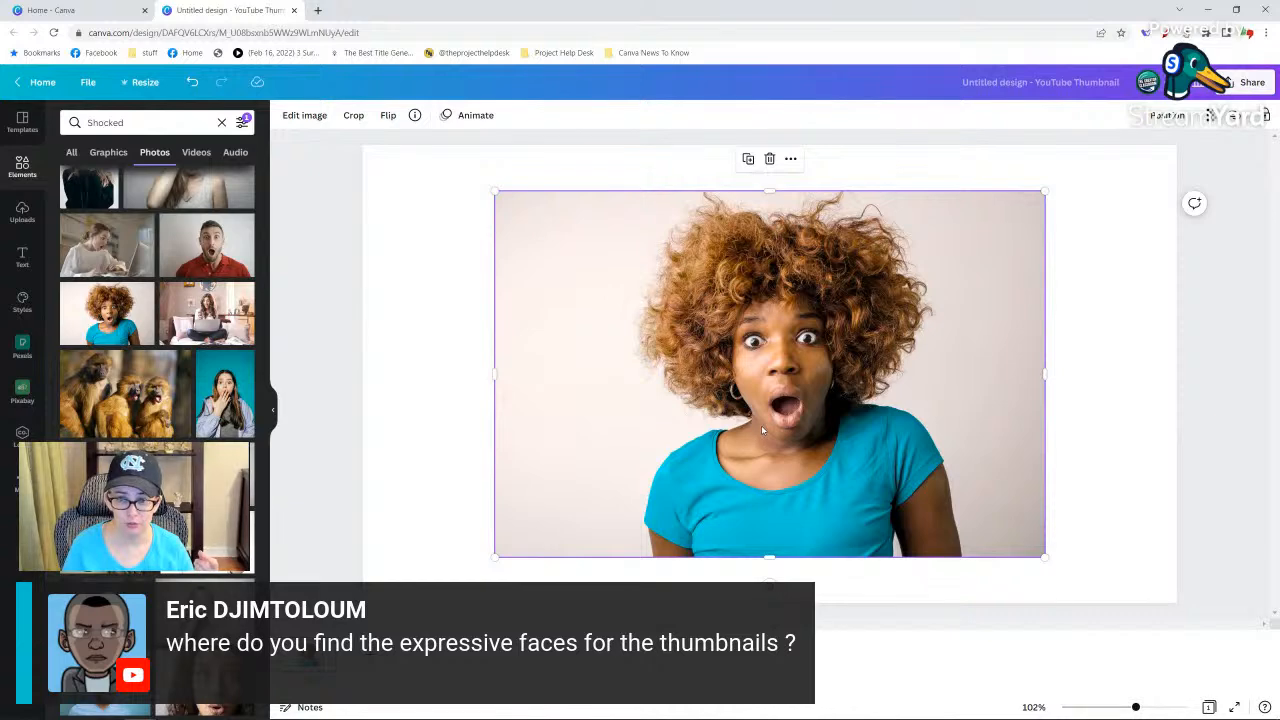
Remove the background from the photo of the shocked curly-haired woman.
left_click(293, 116)
left_click(148, 302)
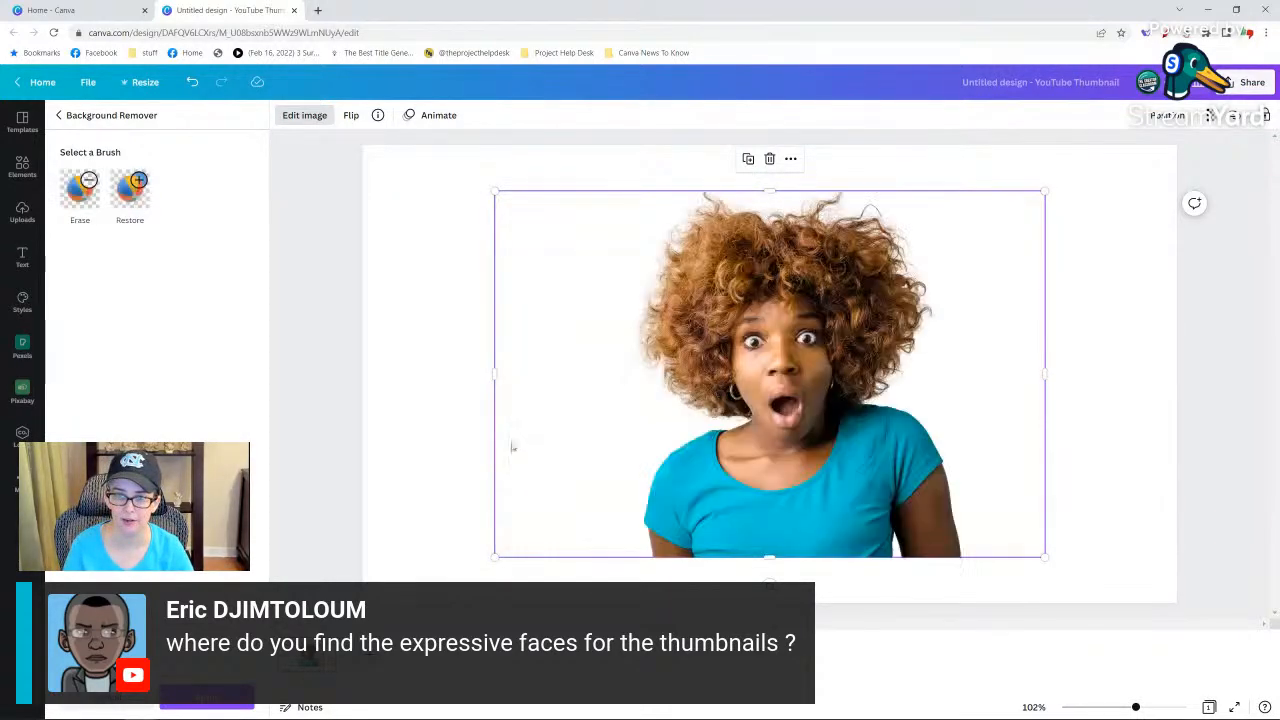
left_click(444, 408)
left_click(444, 407)
left_click(885, 475)
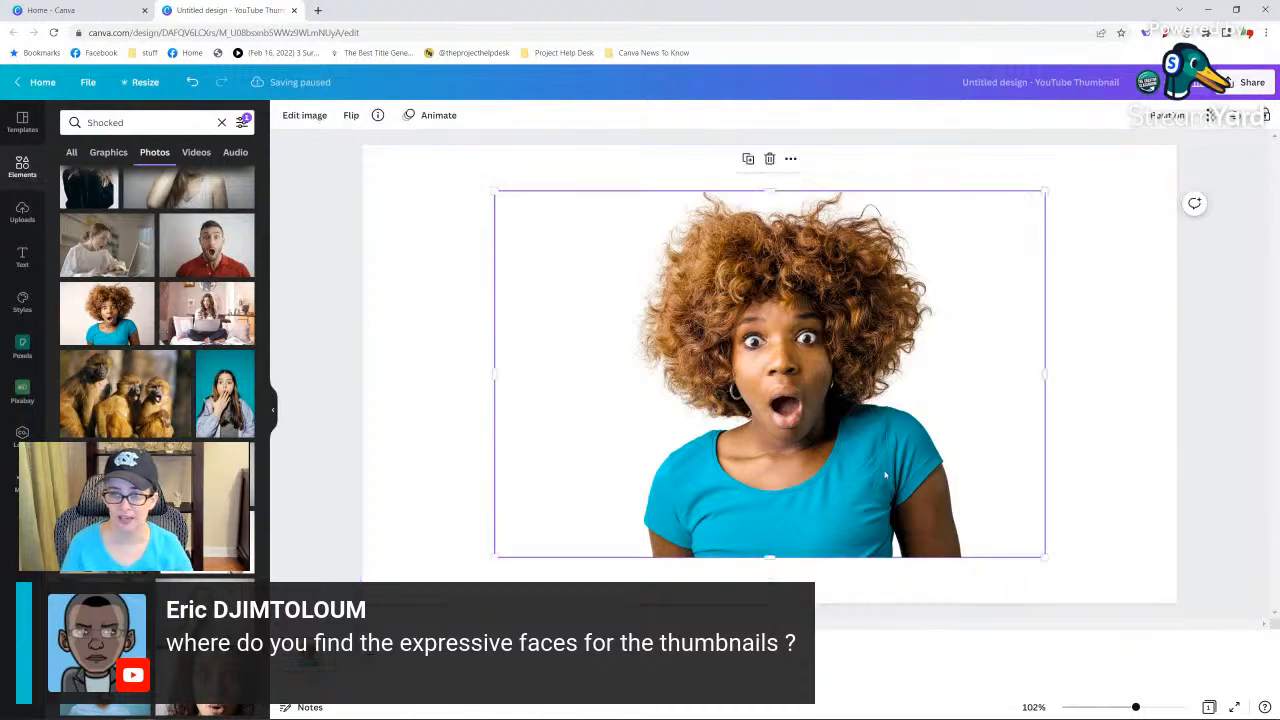
Open the TCC Thumbnails October 2022 design from the recent designs on the home page.
left_click(66, 11)
scroll(446, 495, "down", 7)
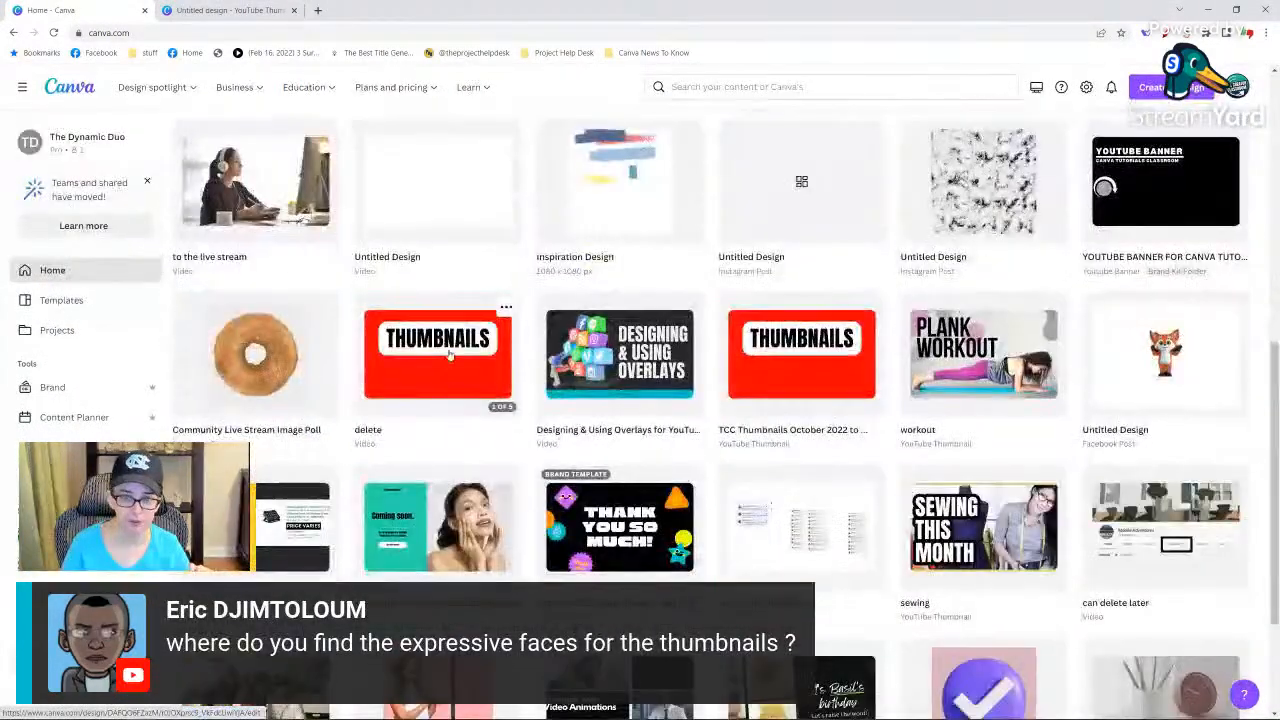
left_click(449, 356)
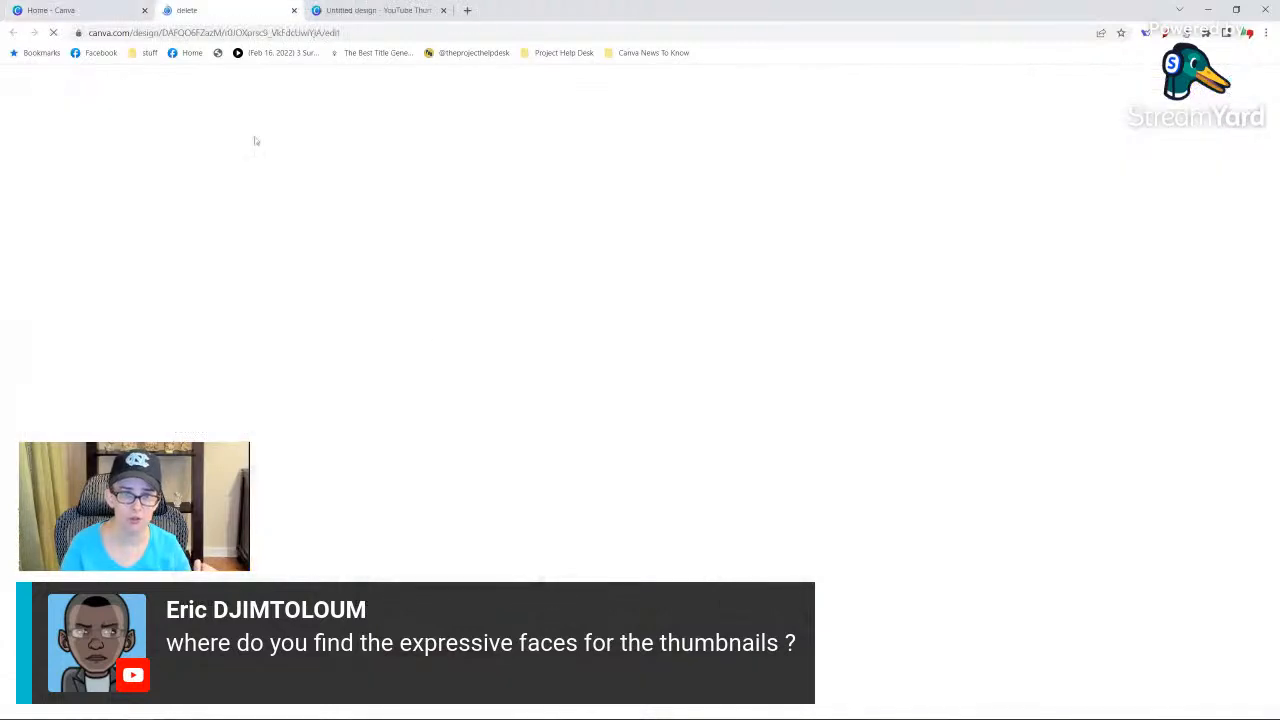
left_click(92, 10)
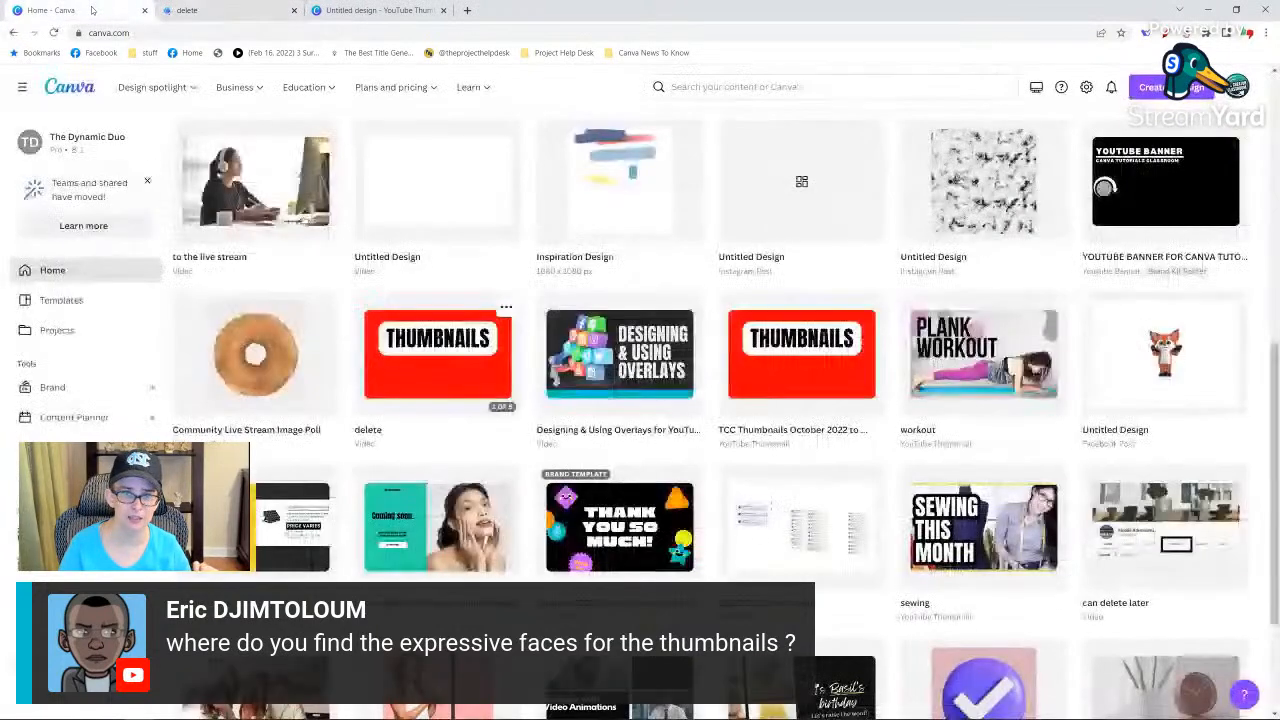
left_click(801, 354)
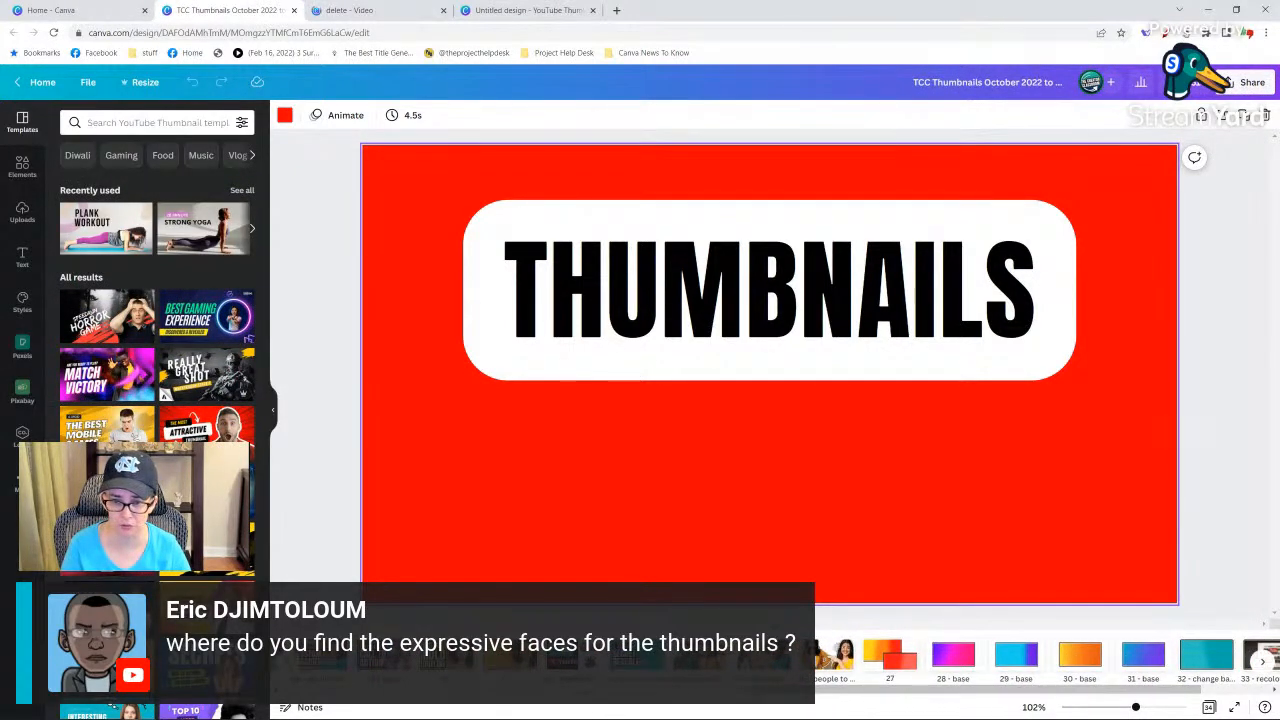
Look through the collected people cut-outs and copy the pointing woman in the mustard jacket.
left_click(833, 655)
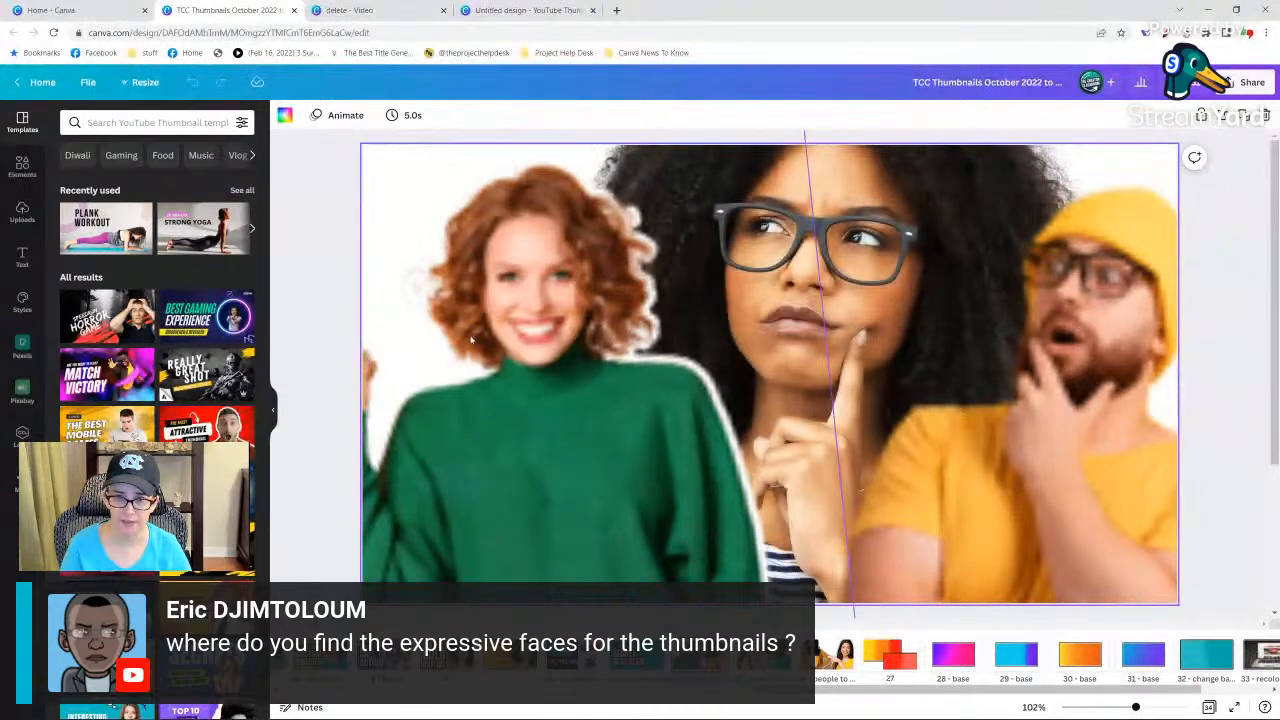
left_click(750, 499)
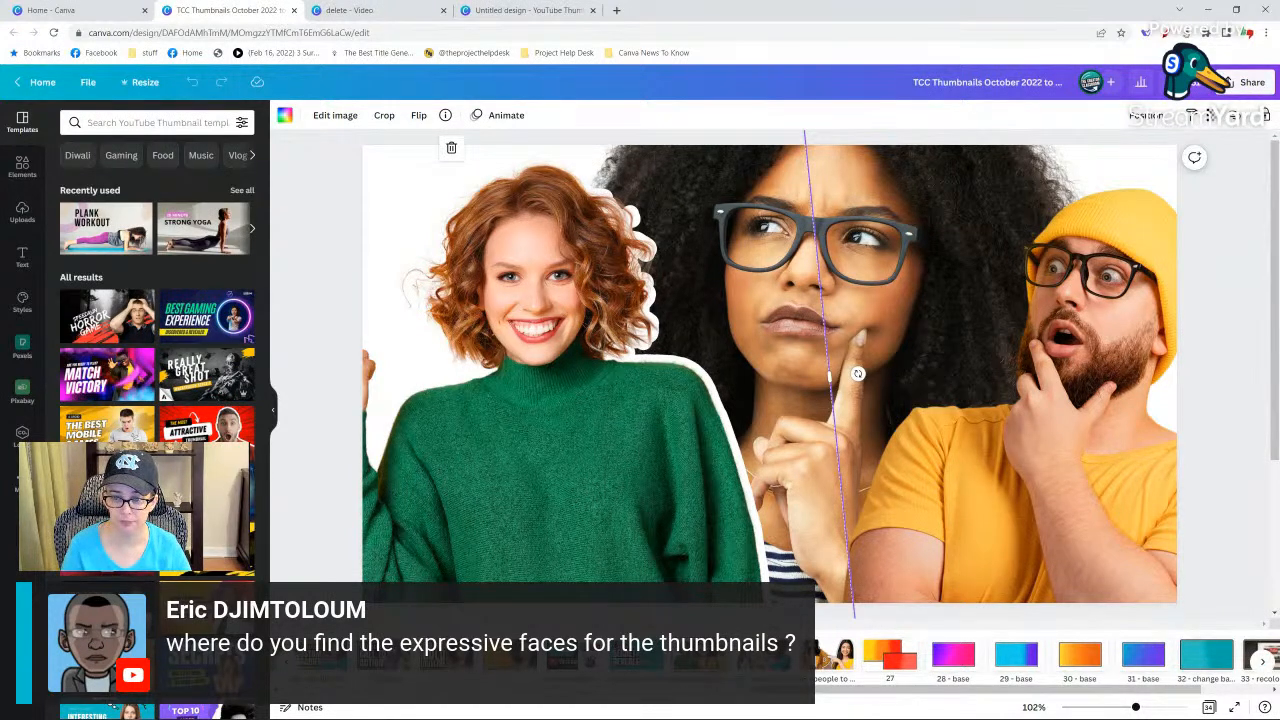
left_click(832, 658)
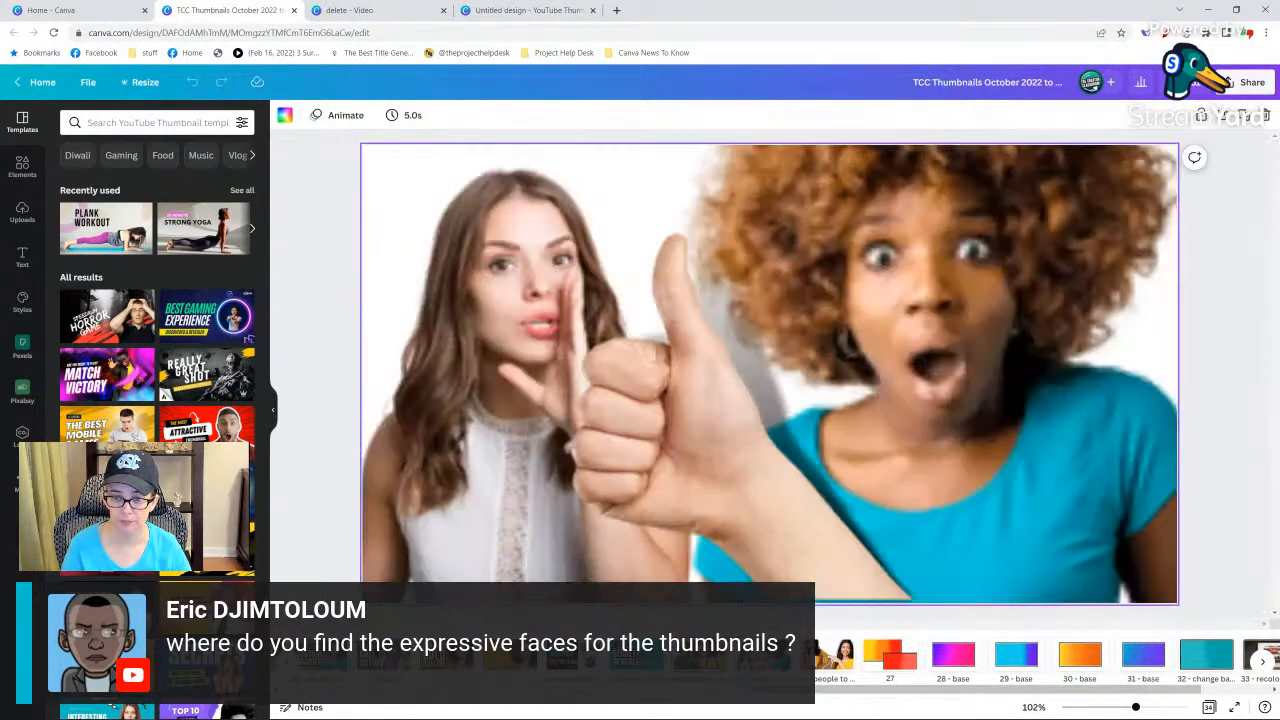
left_click(834, 660)
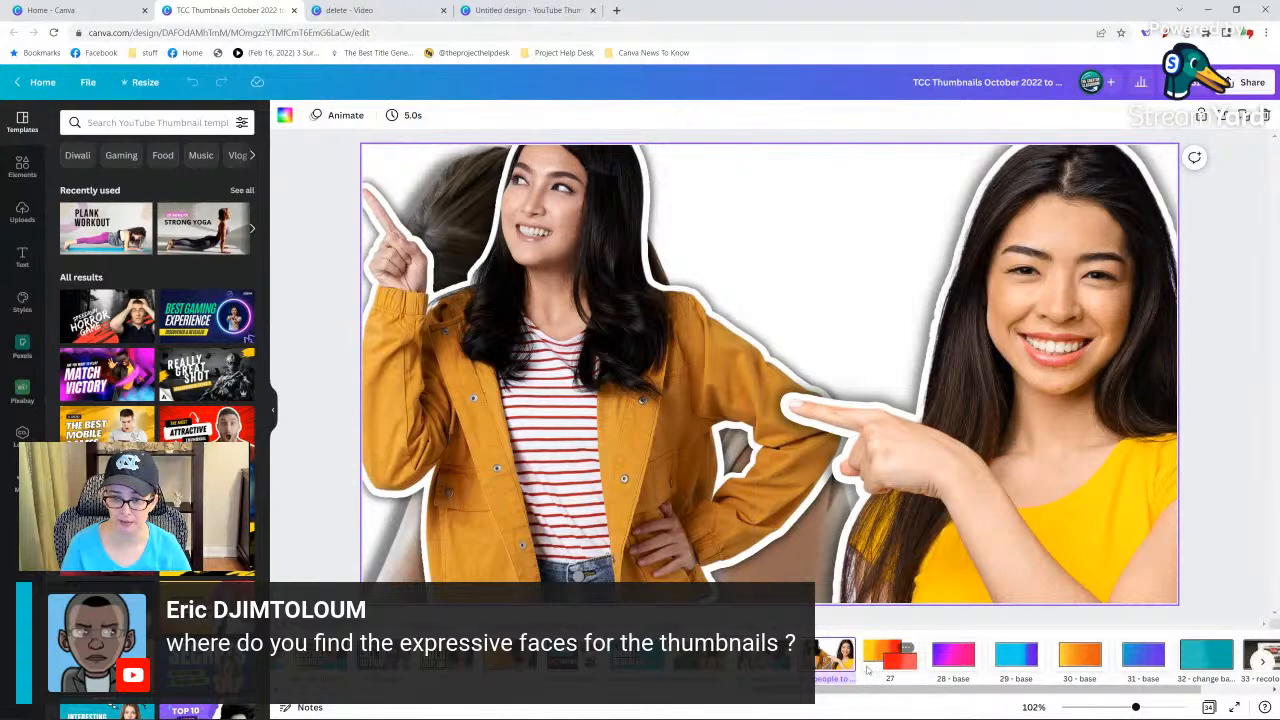
left_click(470, 363)
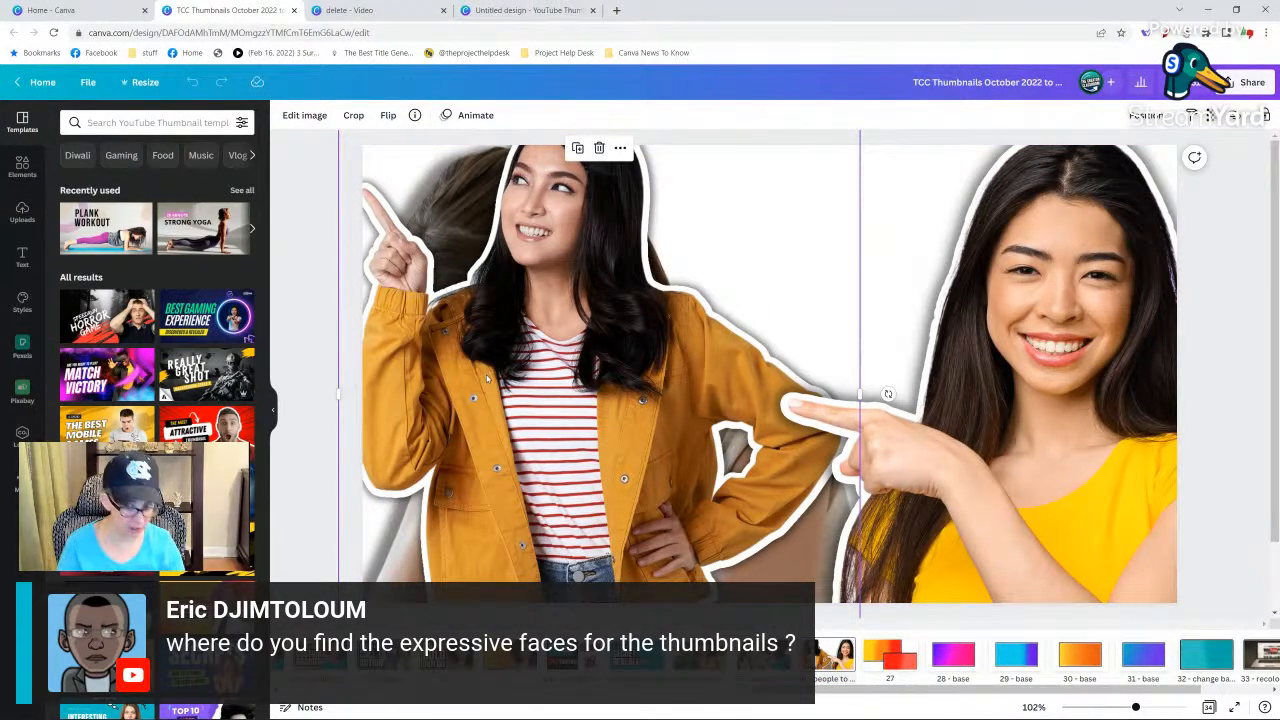
Paste the pointing woman's cut-out onto an added plain red page near the start, and position it along the page's right side.
left_click_drag(829, 691, 359, 691)
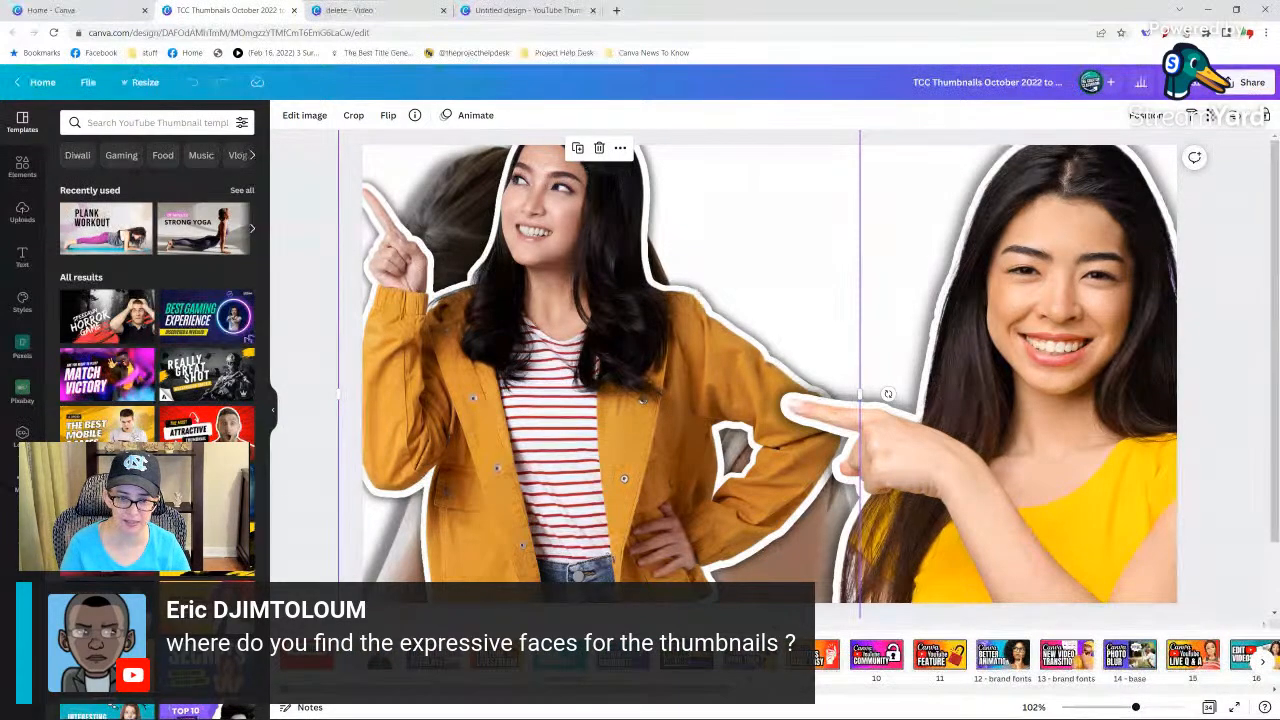
left_click(307, 655)
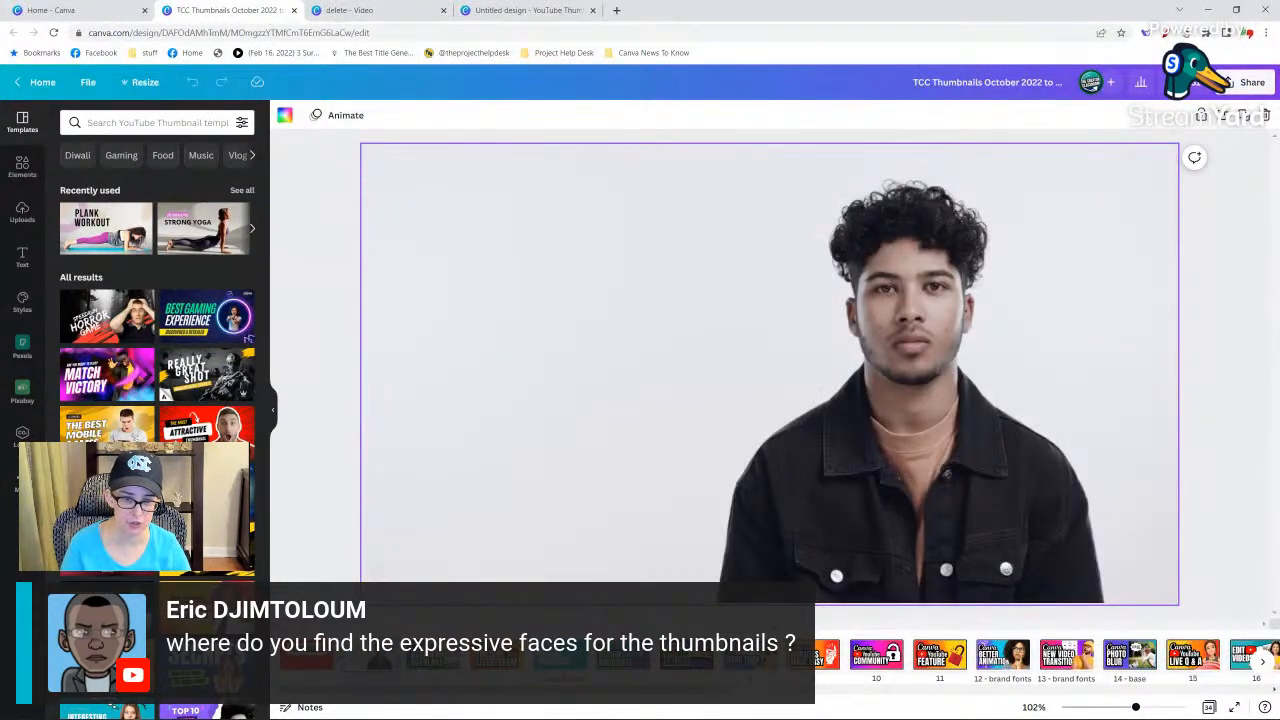
left_click(340, 655)
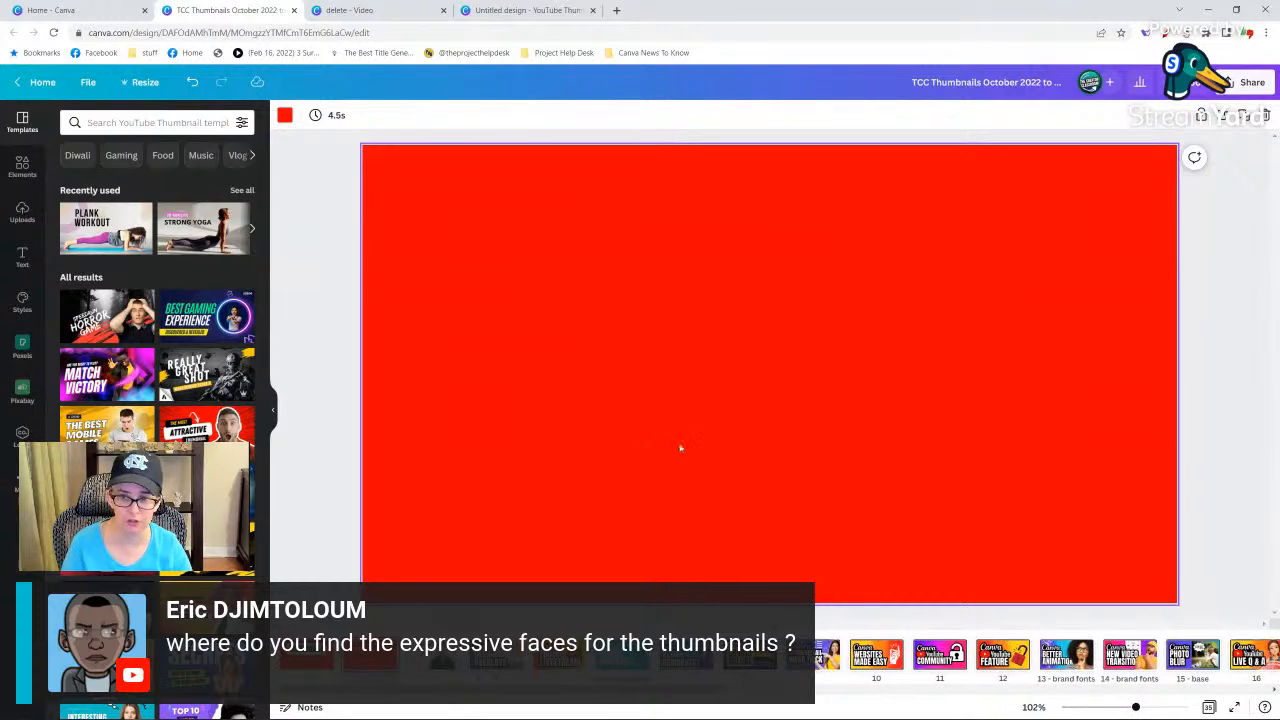
key("ctrl+v")
left_click_drag(580, 436, 993, 468)
right_click(992, 467)
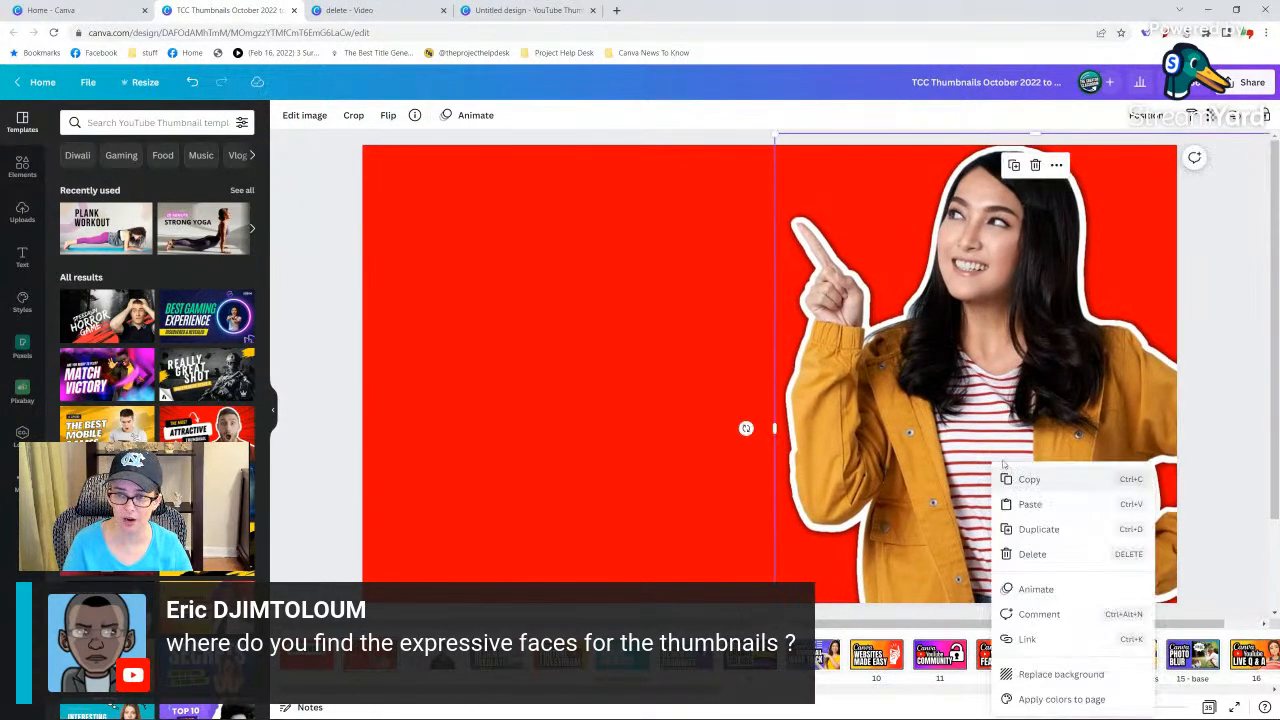
left_click_drag(976, 409, 1016, 411)
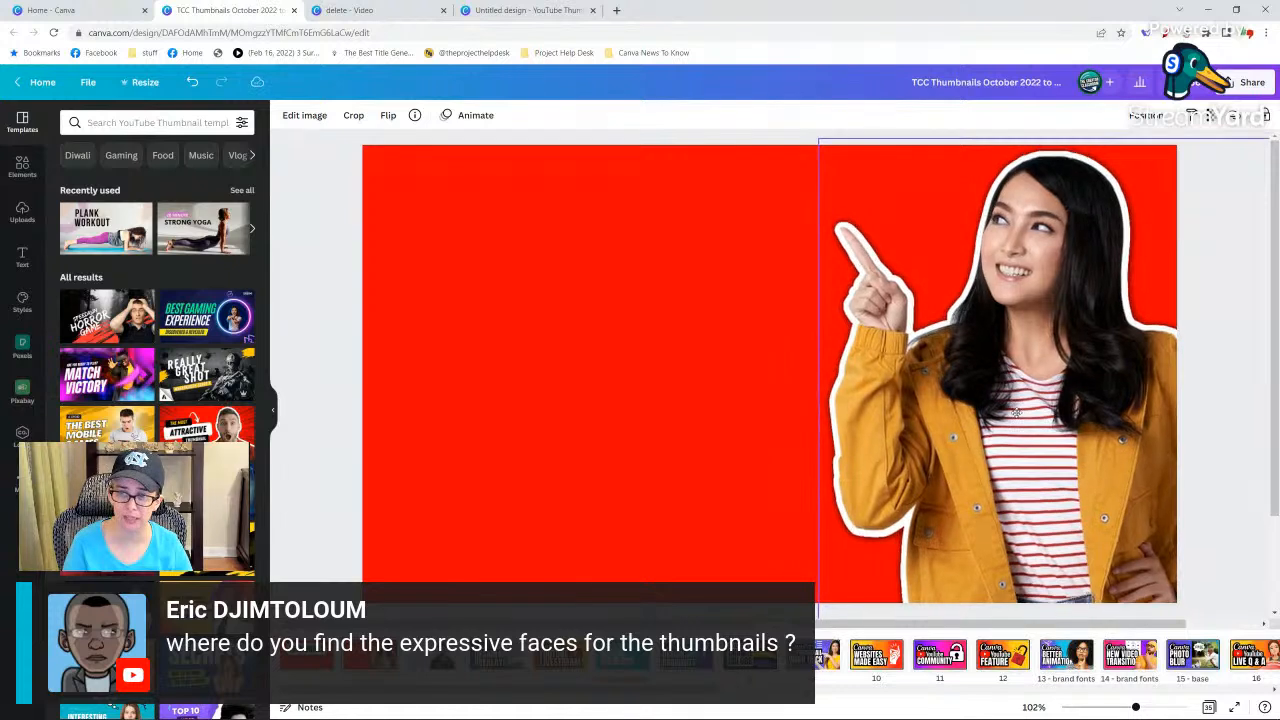
left_click(670, 406)
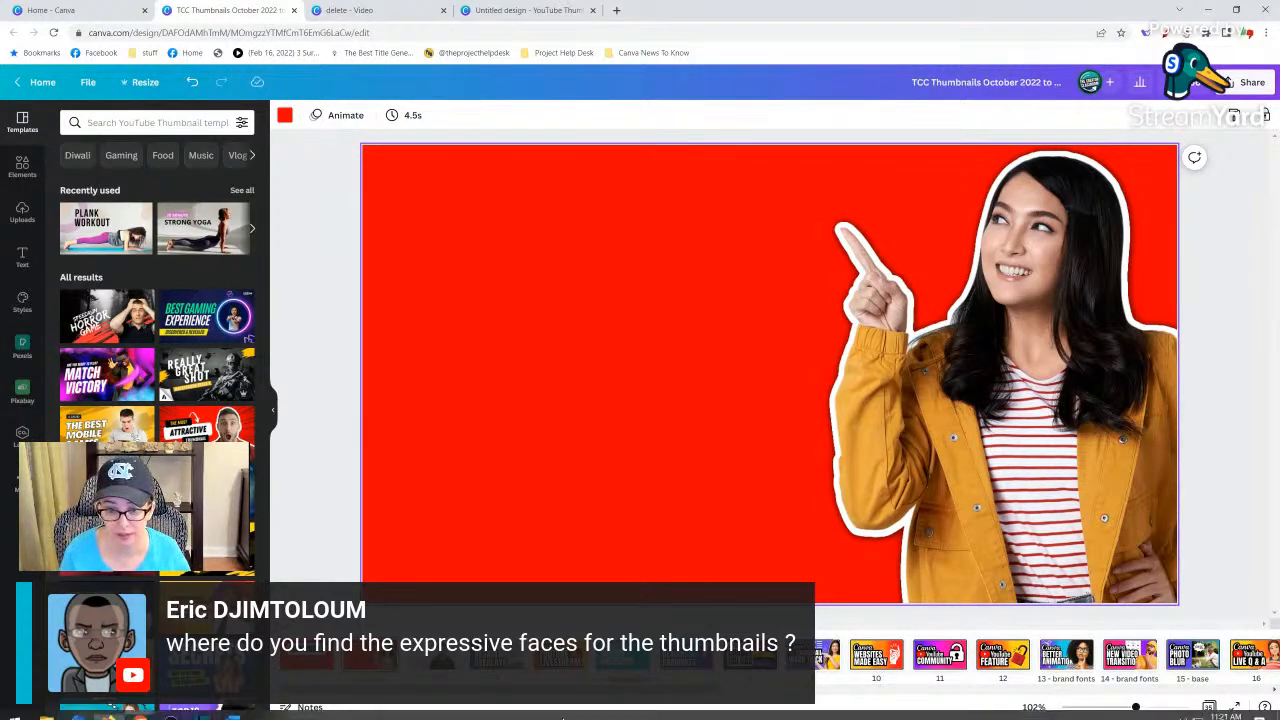
Examine the Canva Better Animation thumbnail's title group and photo of the thinking woman, including the photo's source information.
left_click_drag(677, 689, 749, 690)
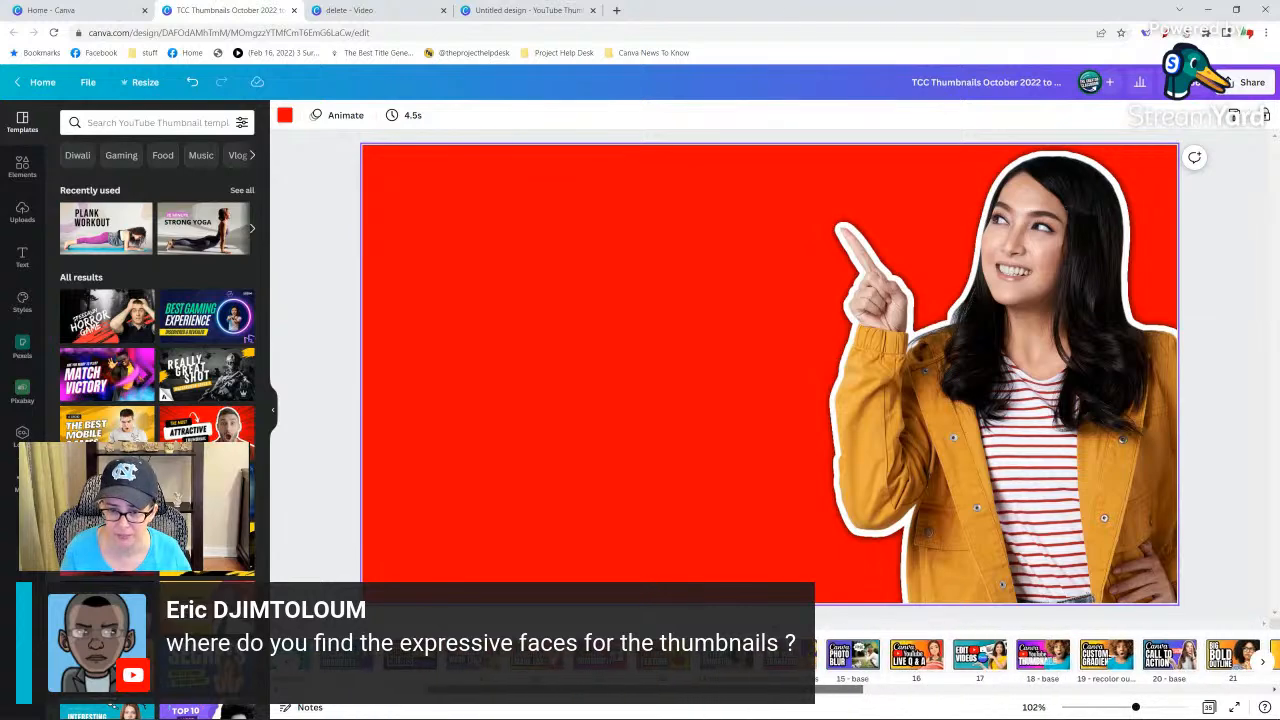
left_click(727, 656)
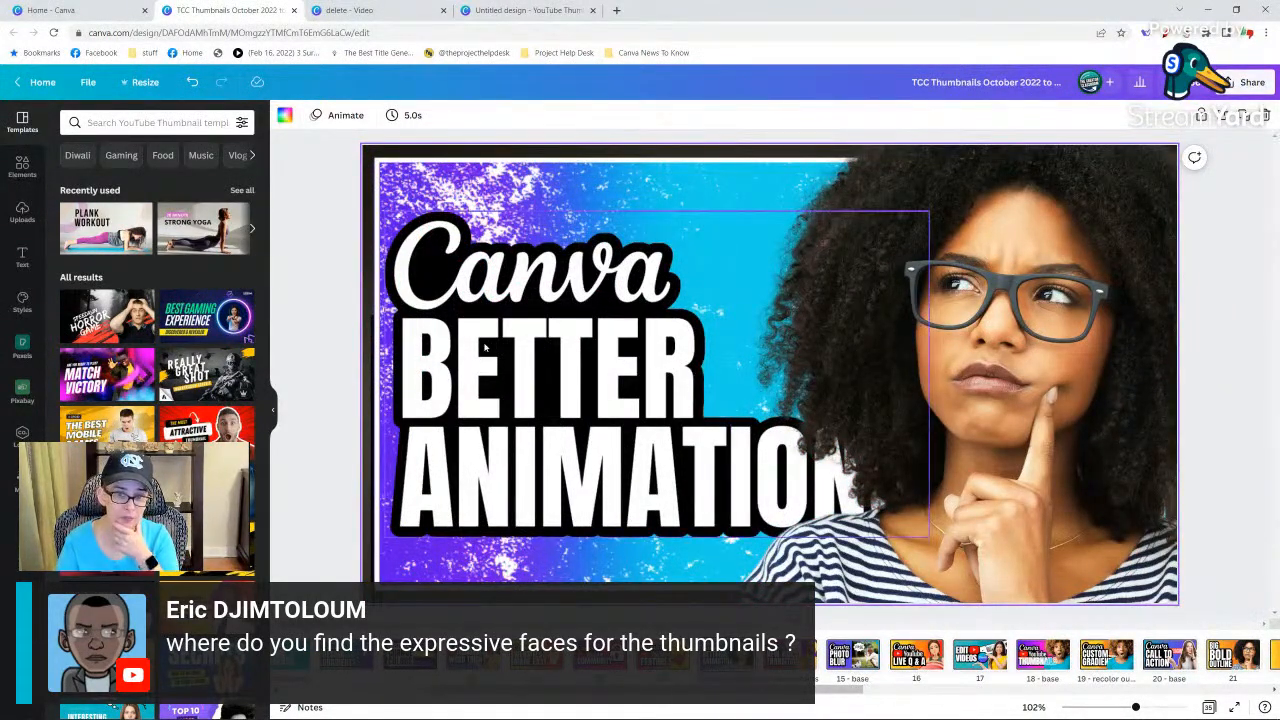
left_click(500, 338)
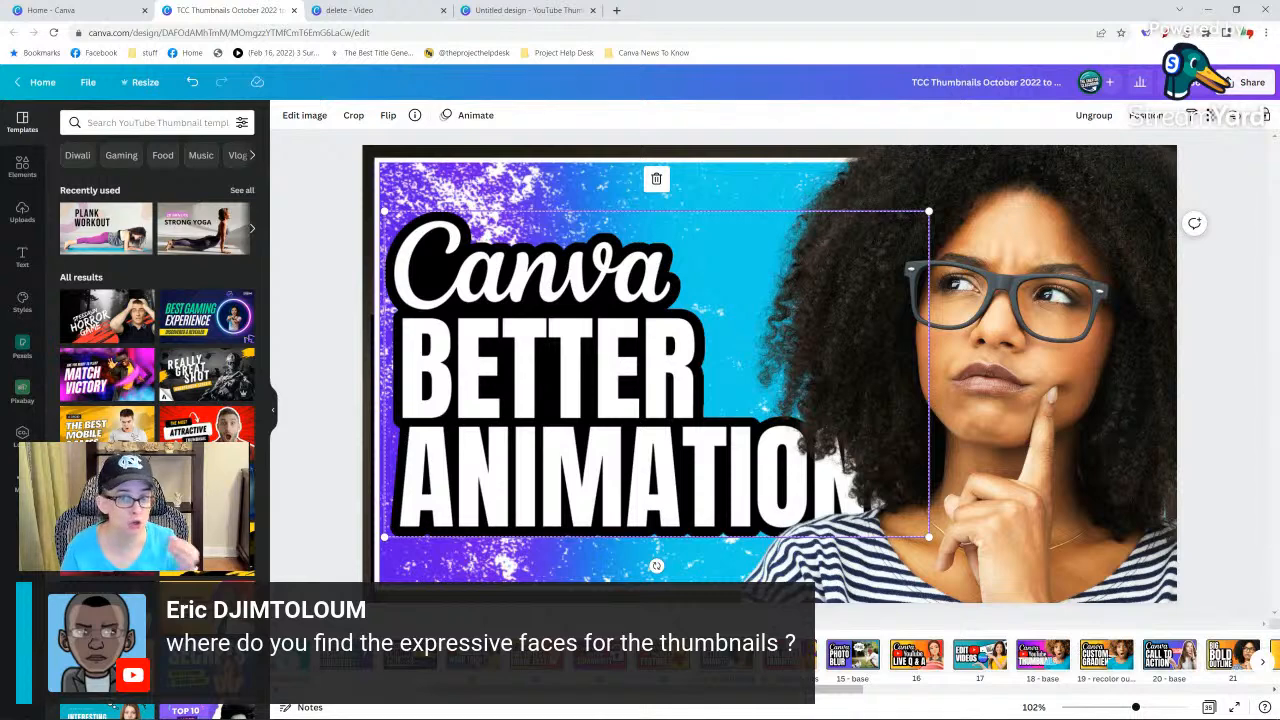
left_click(1028, 467)
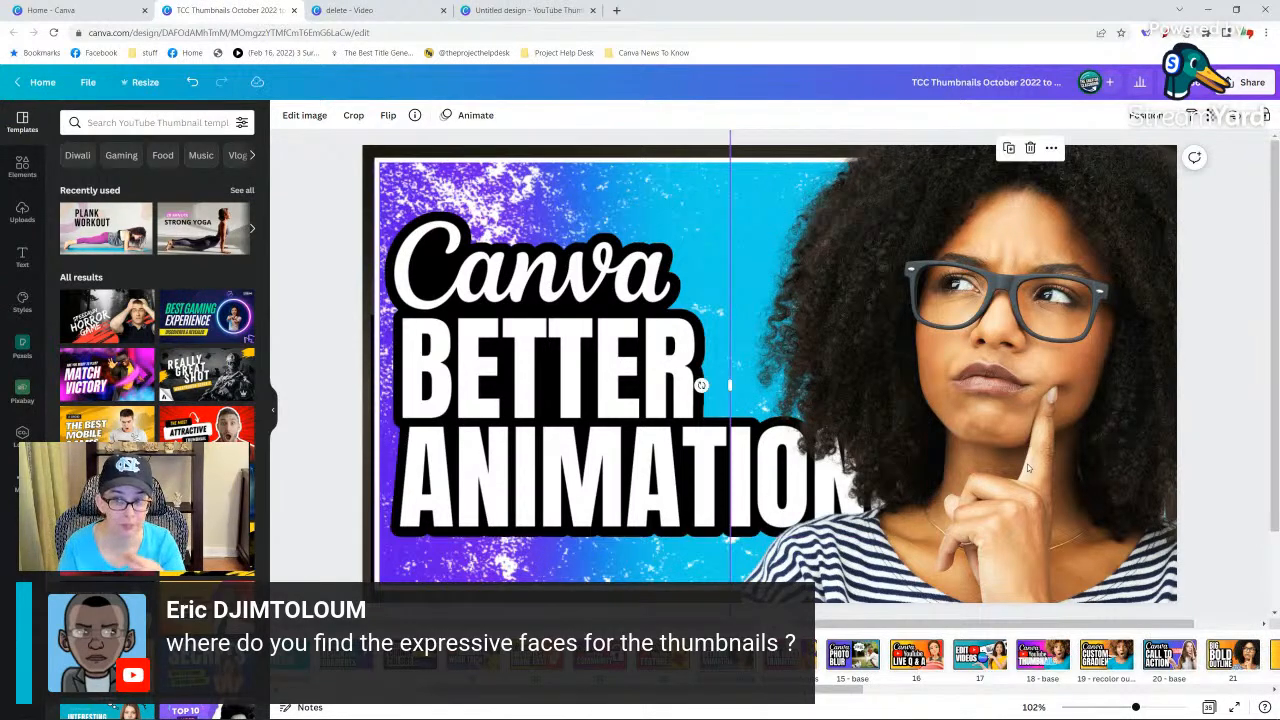
left_click(414, 116)
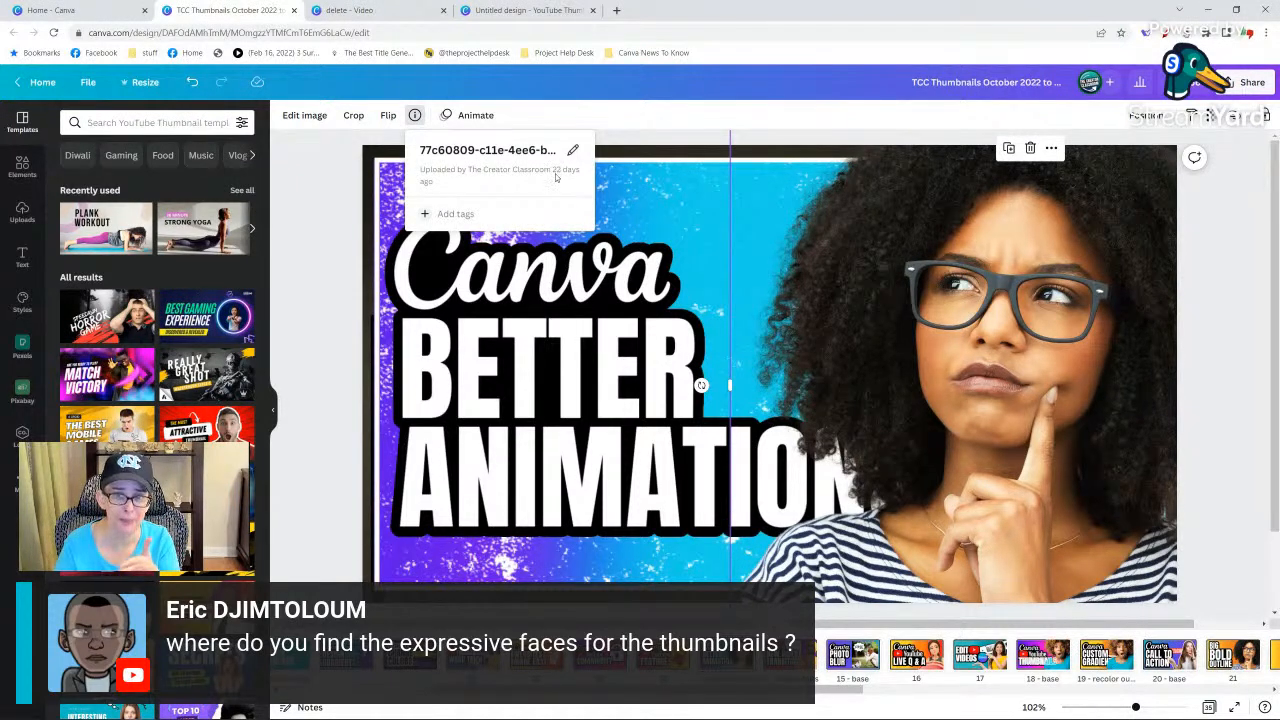
left_click(1021, 294)
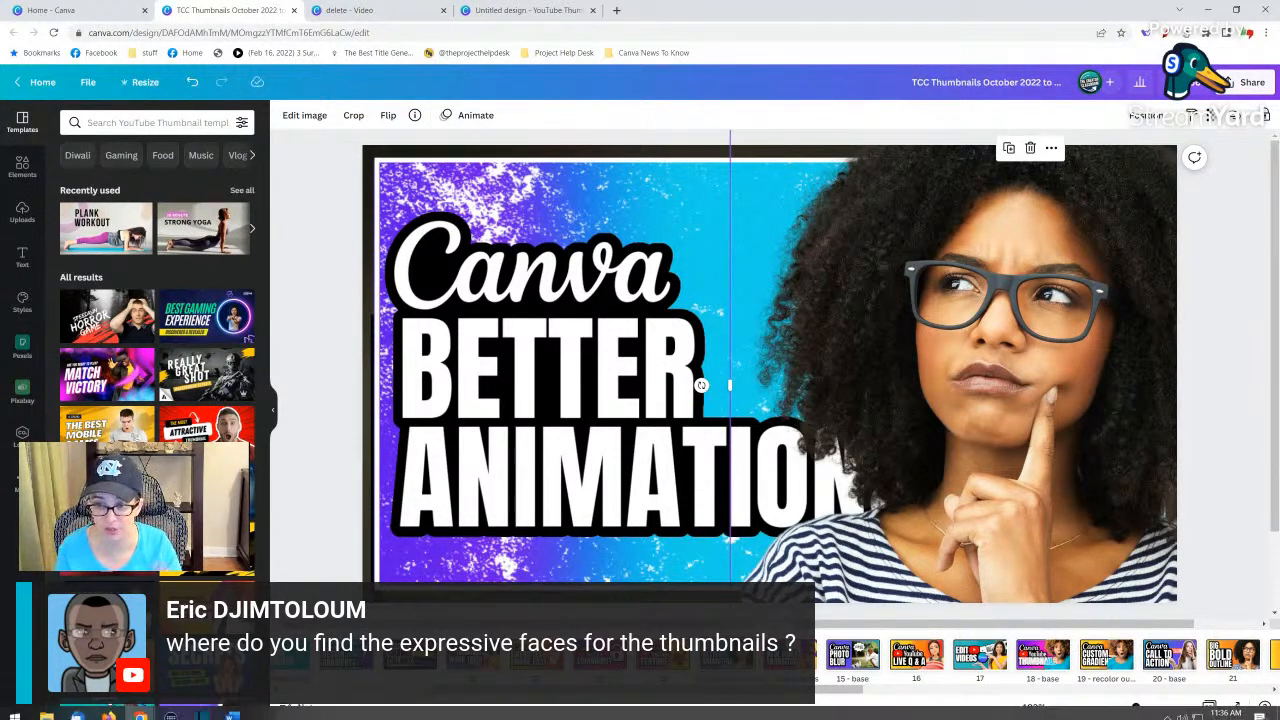
Return to the untitled YouTube Thumbnail design and add a second, blank page.
left_click(371, 9)
left_click(515, 10)
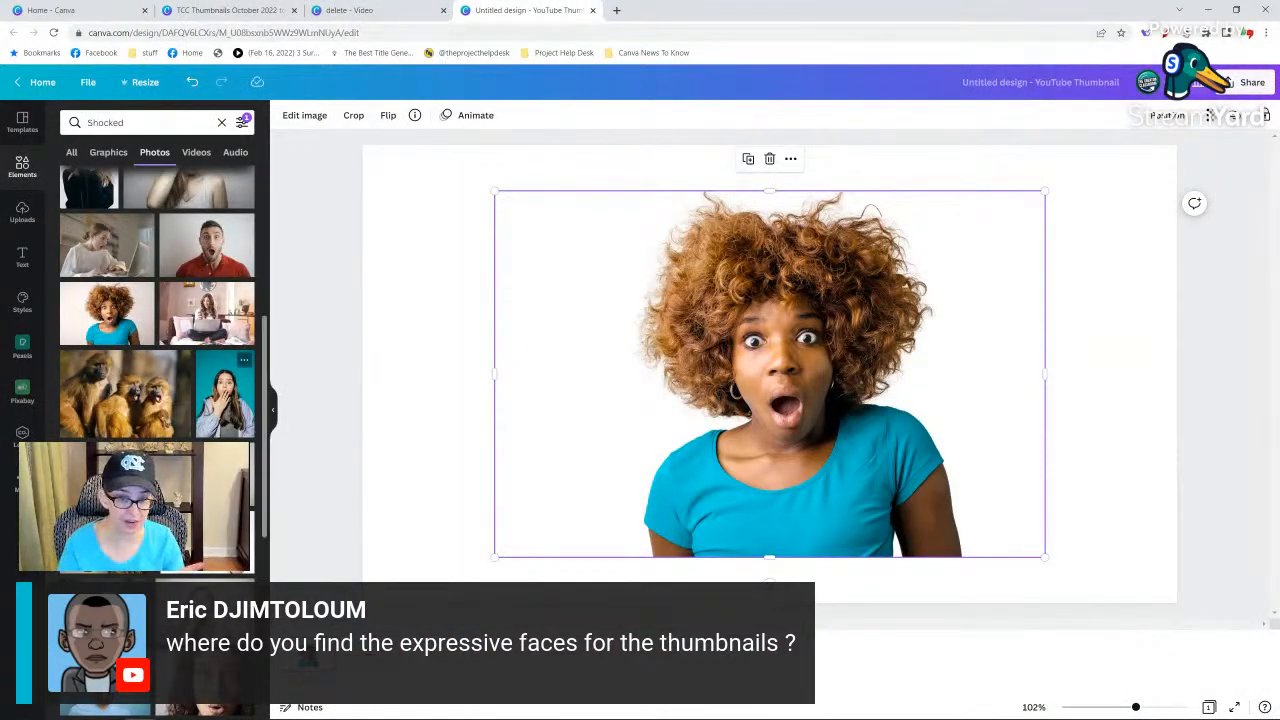
scroll(157, 300, "down", 2)
key("Delete")
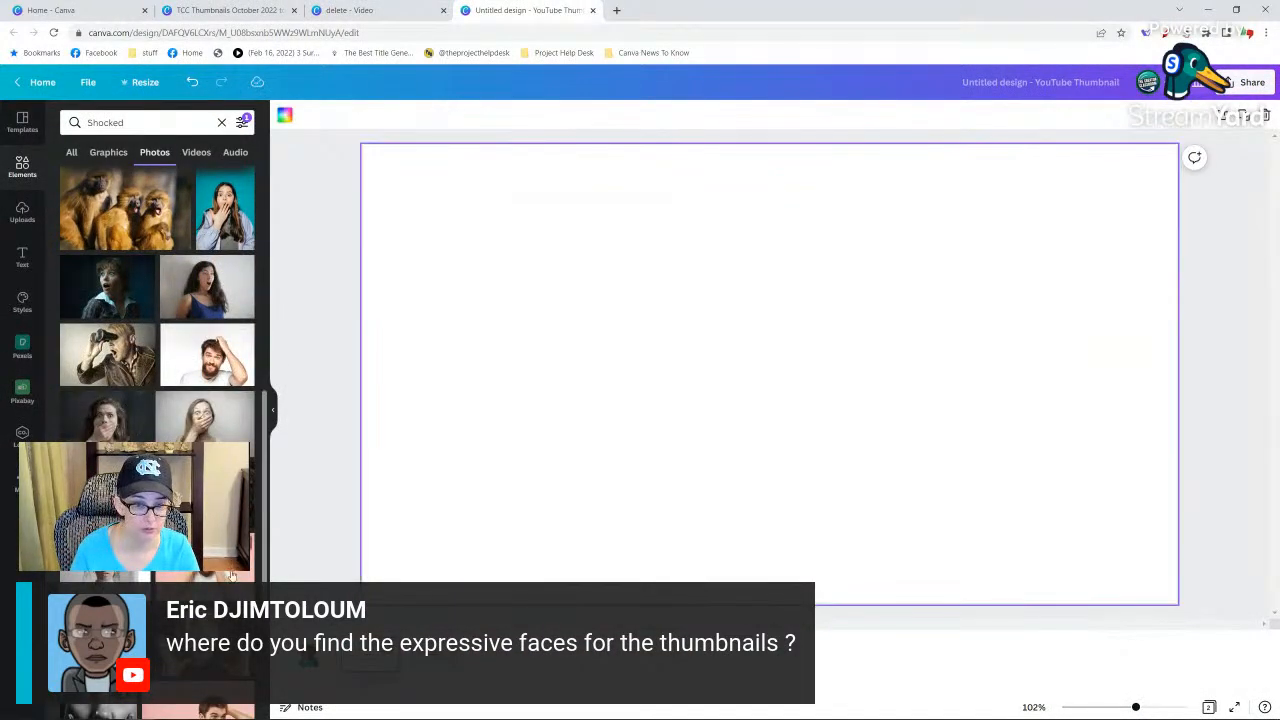
Look through the remaining shocked photos, and search the photos for "excited" instead.
scroll(157, 300, "down", 2)
scroll(157, 300, "down", 2)
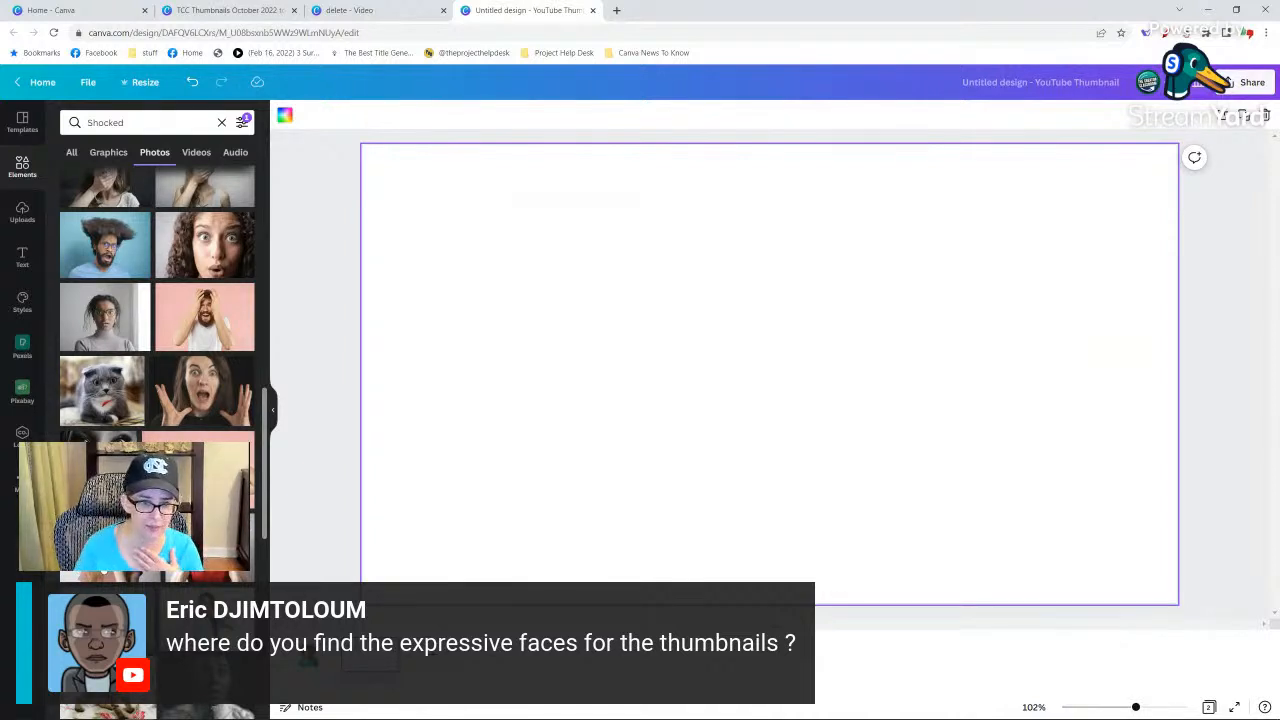
scroll(157, 300, "down", 3)
left_click(155, 128)
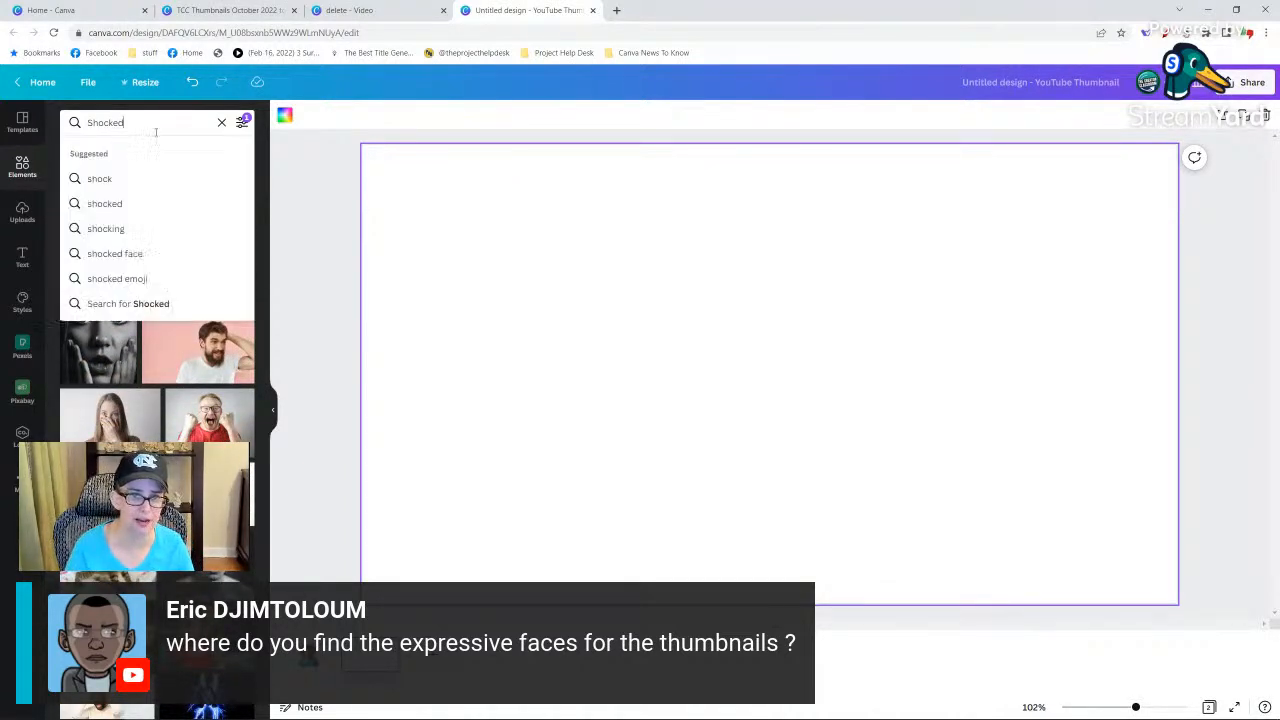
double_click(155, 128)
type("exc")
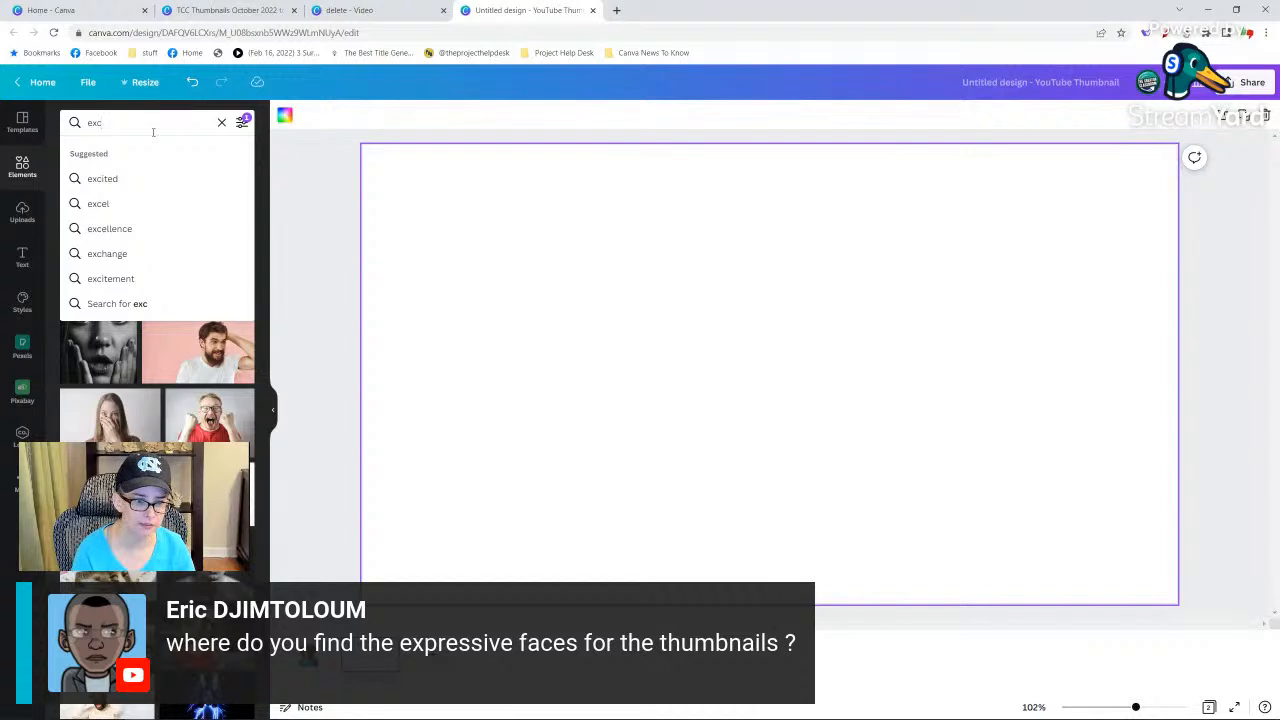
type("ited")
key("Return")
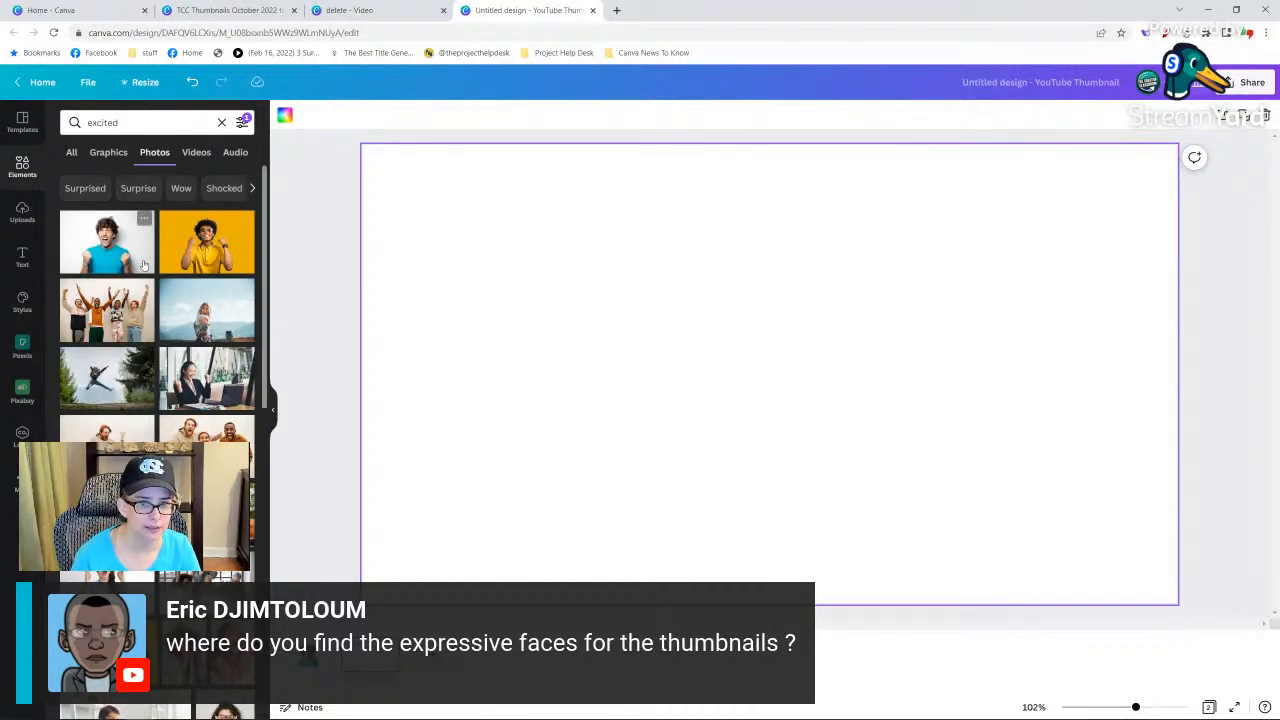
scroll(160, 383, "down", 1)
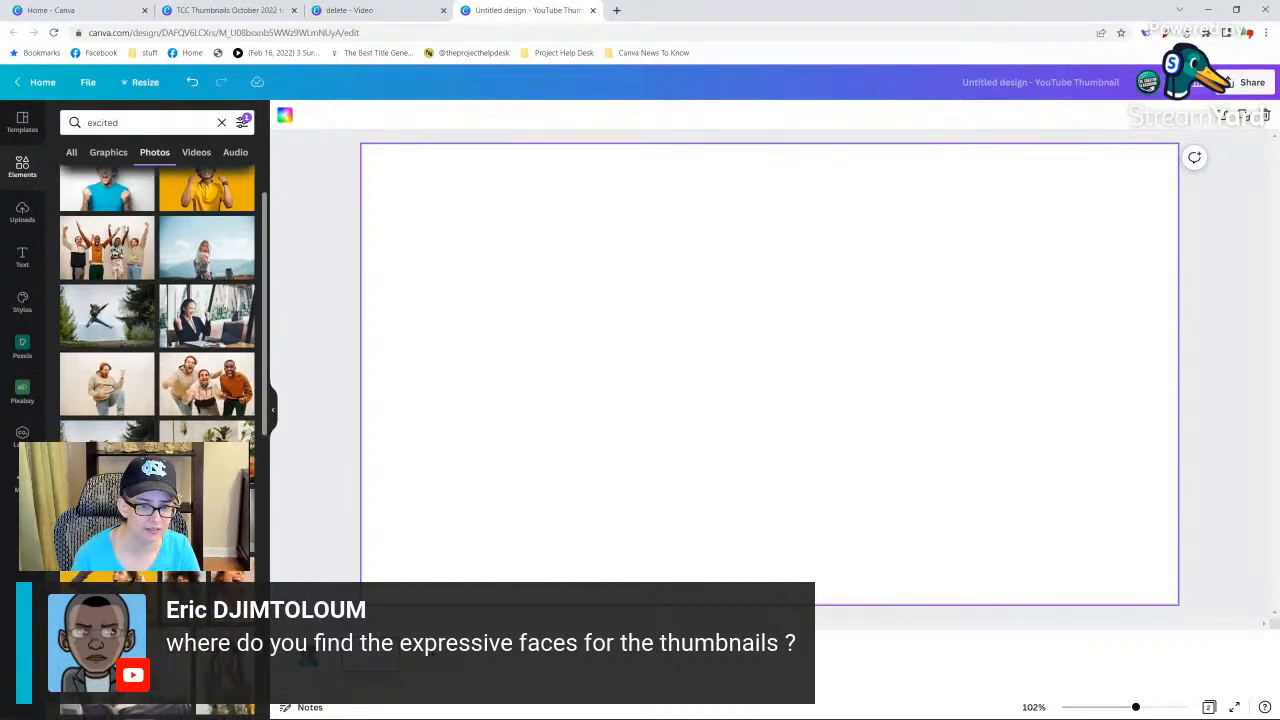
Try to remove the background from an added photo of the cheering man on yellow, and delete the photo from the page.
left_click(108, 588)
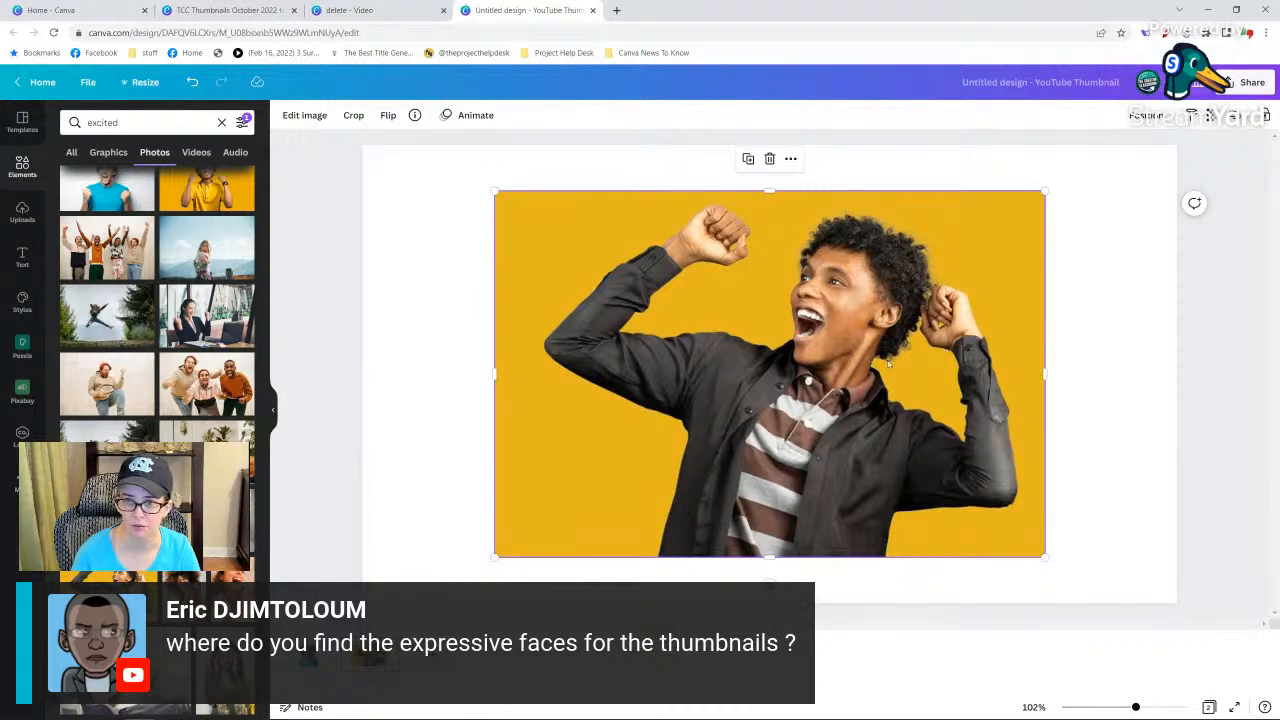
left_click(302, 115)
left_click(146, 312)
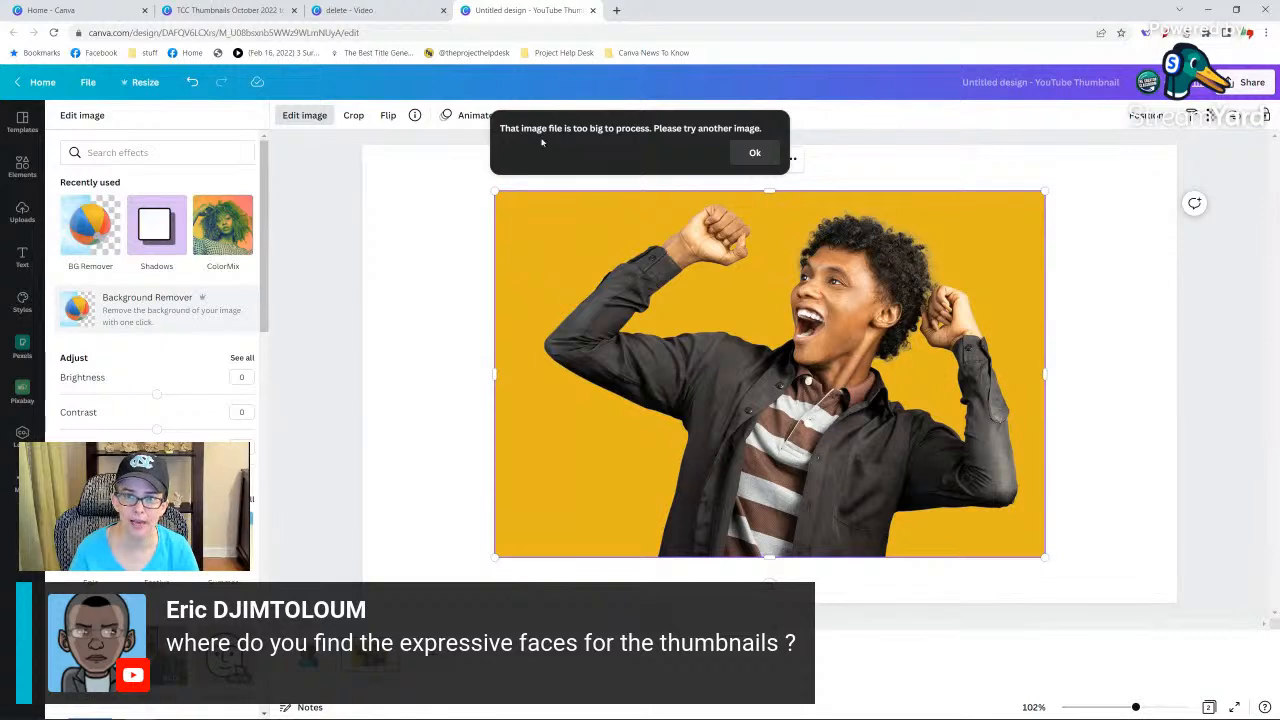
left_click(756, 155)
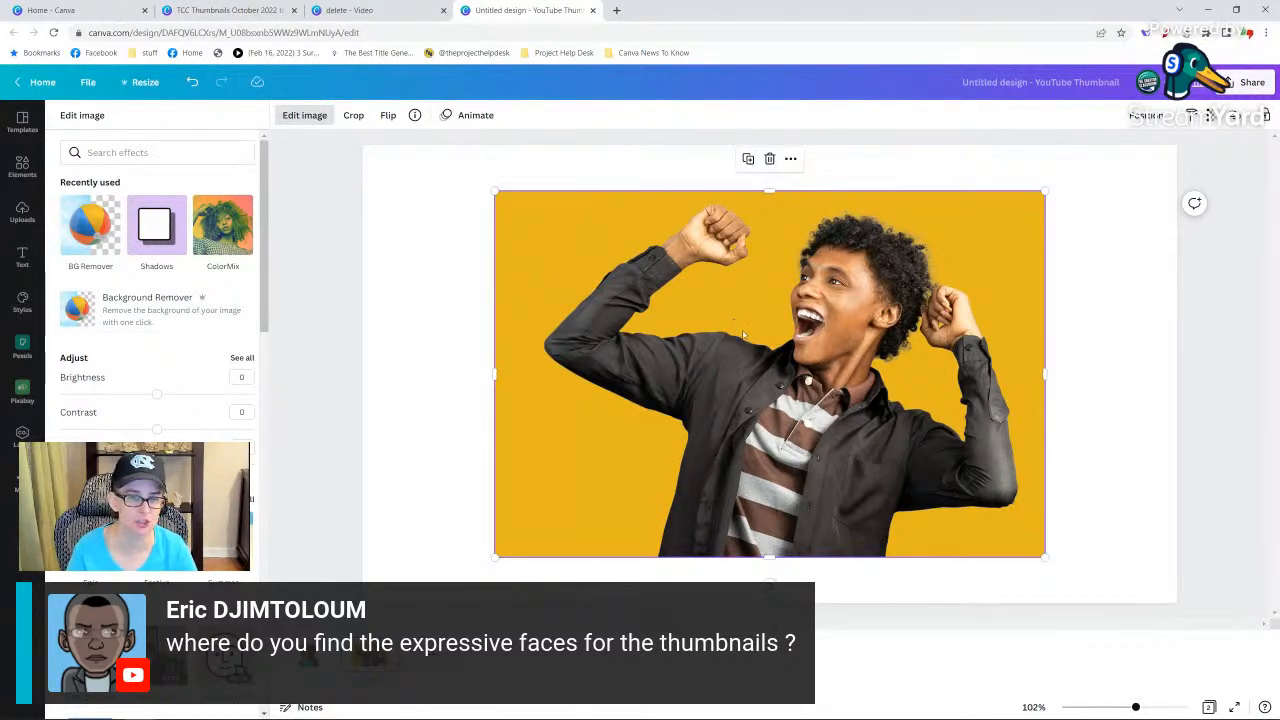
key("Delete")
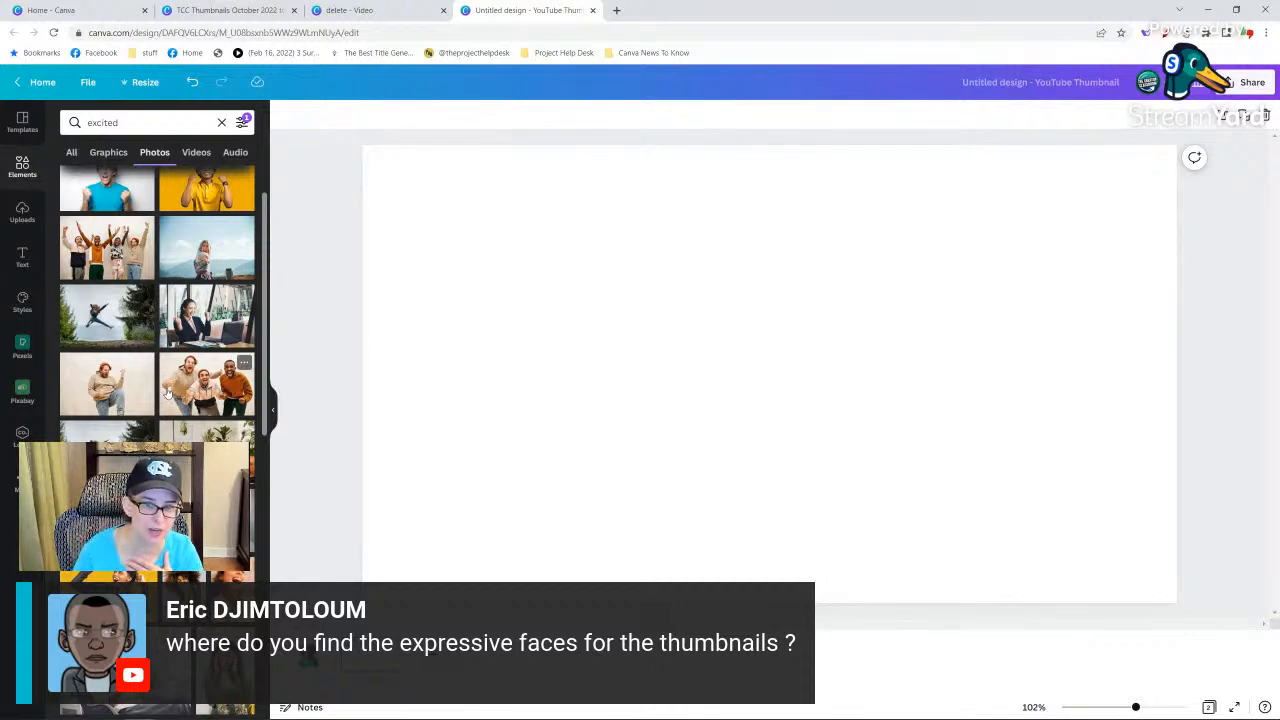
Filter the excited photo results to cut-outs only.
scroll(167, 393, "up", 2)
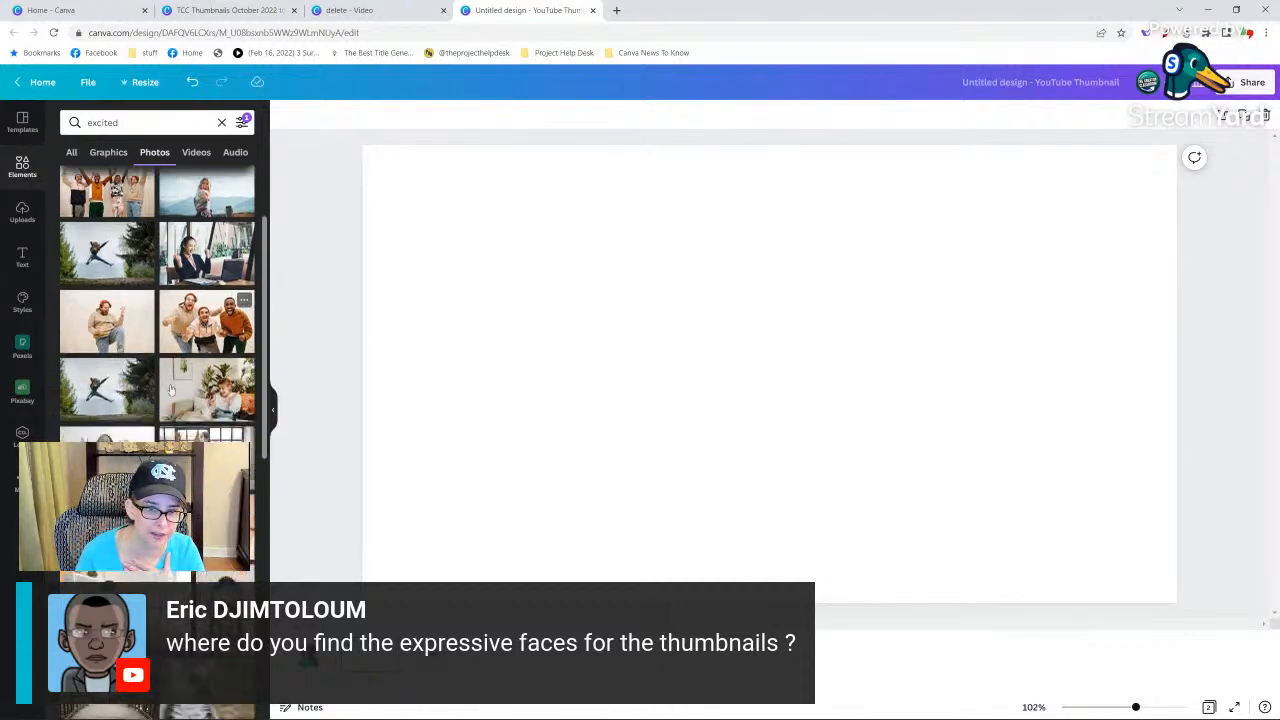
left_click(243, 123)
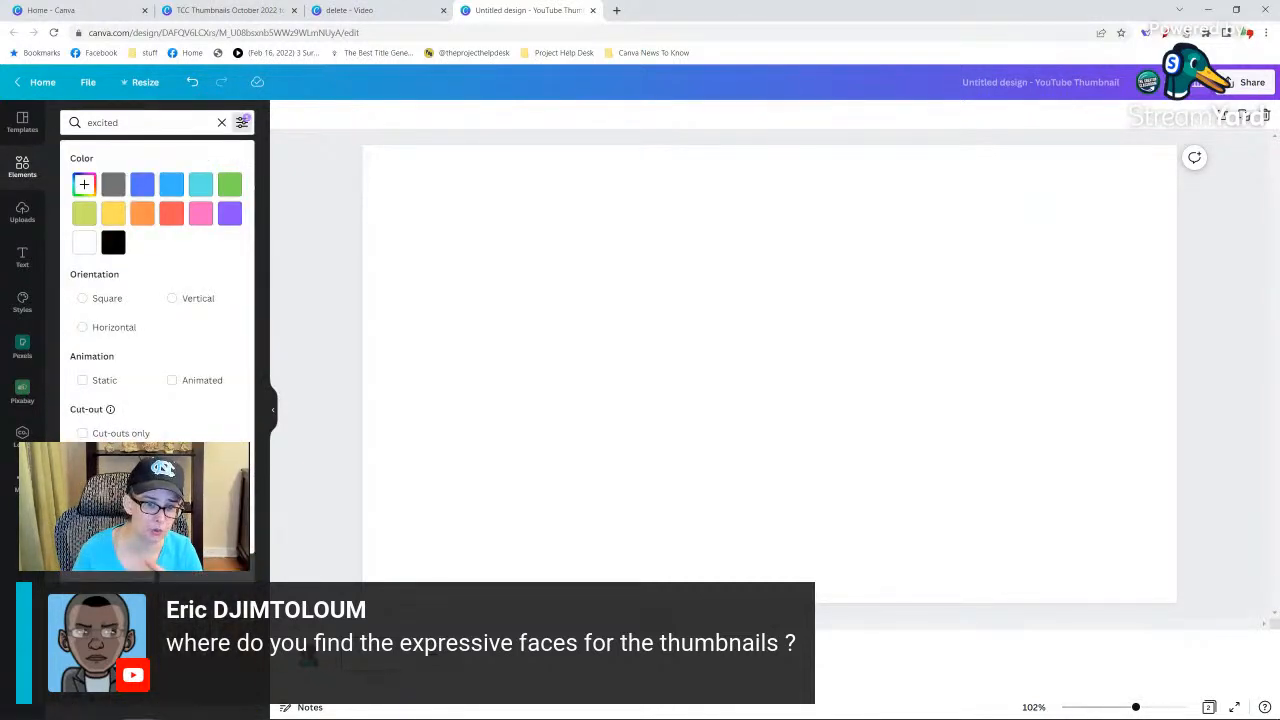
left_click(82, 433)
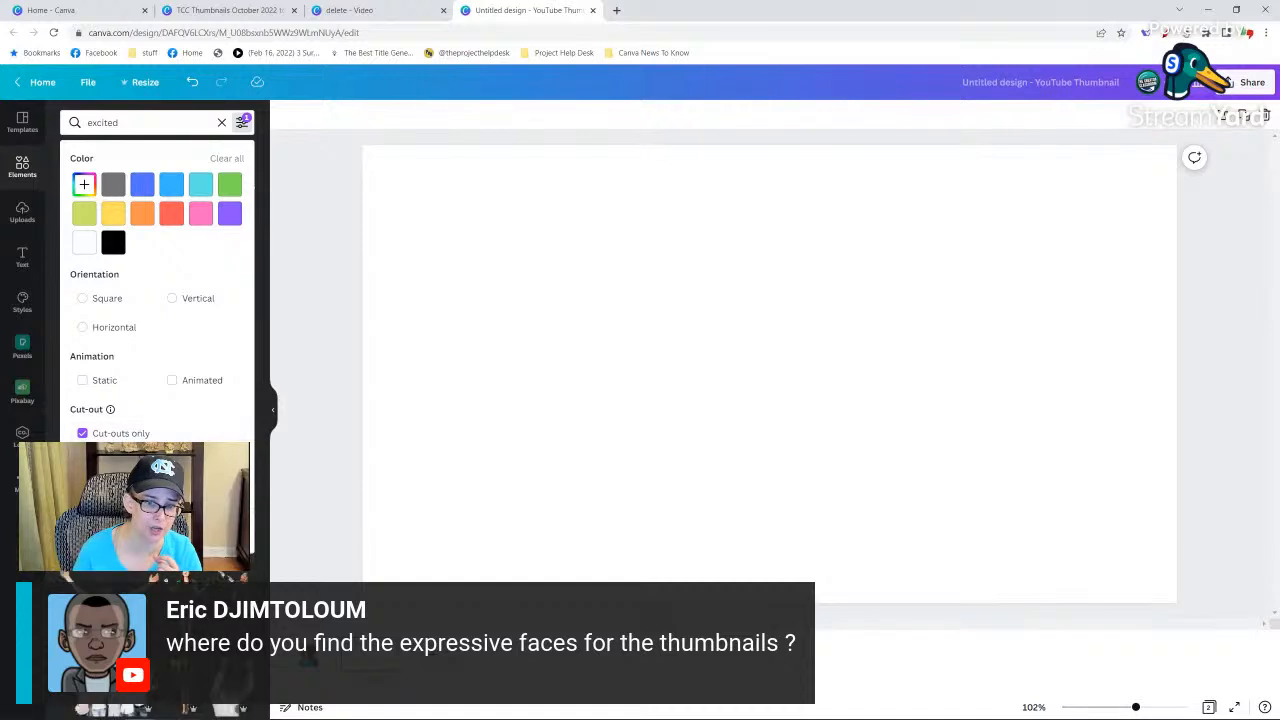
left_click(243, 123)
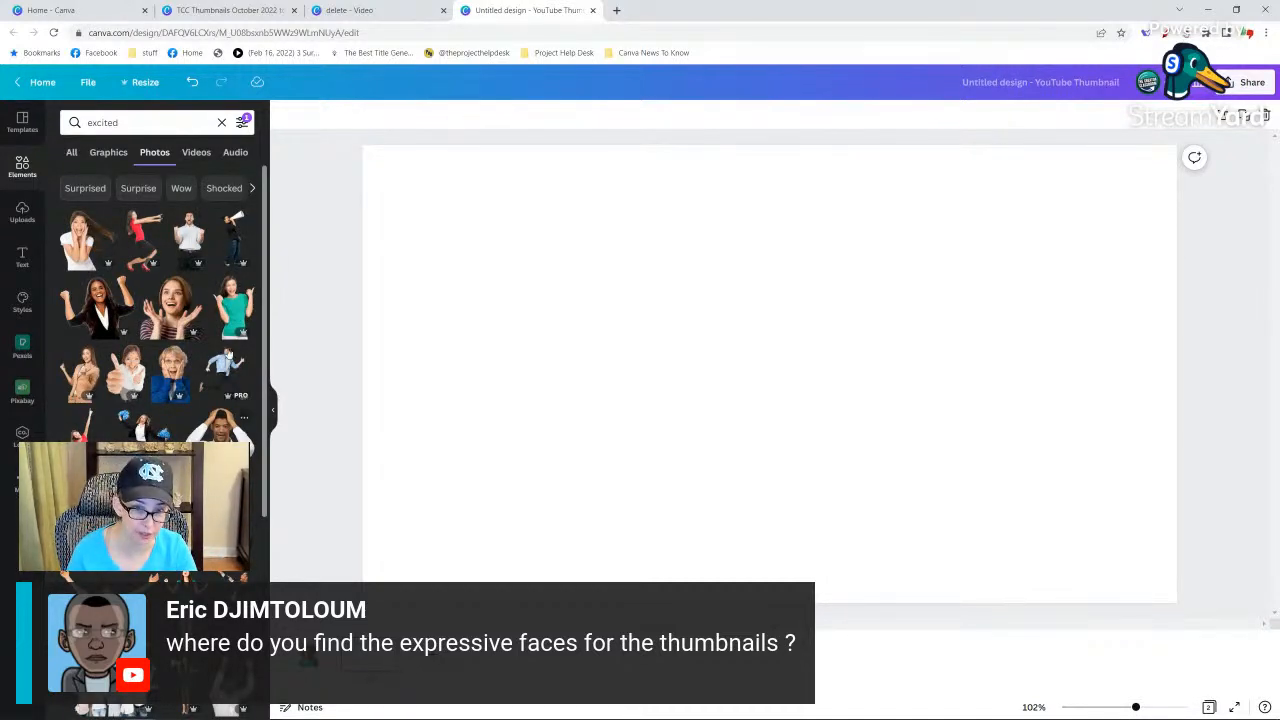
Try the thumbs-up woman in the green shirt enlarged and flipped horizontally along the page's right side, and delete the cut-out.
left_click(236, 306)
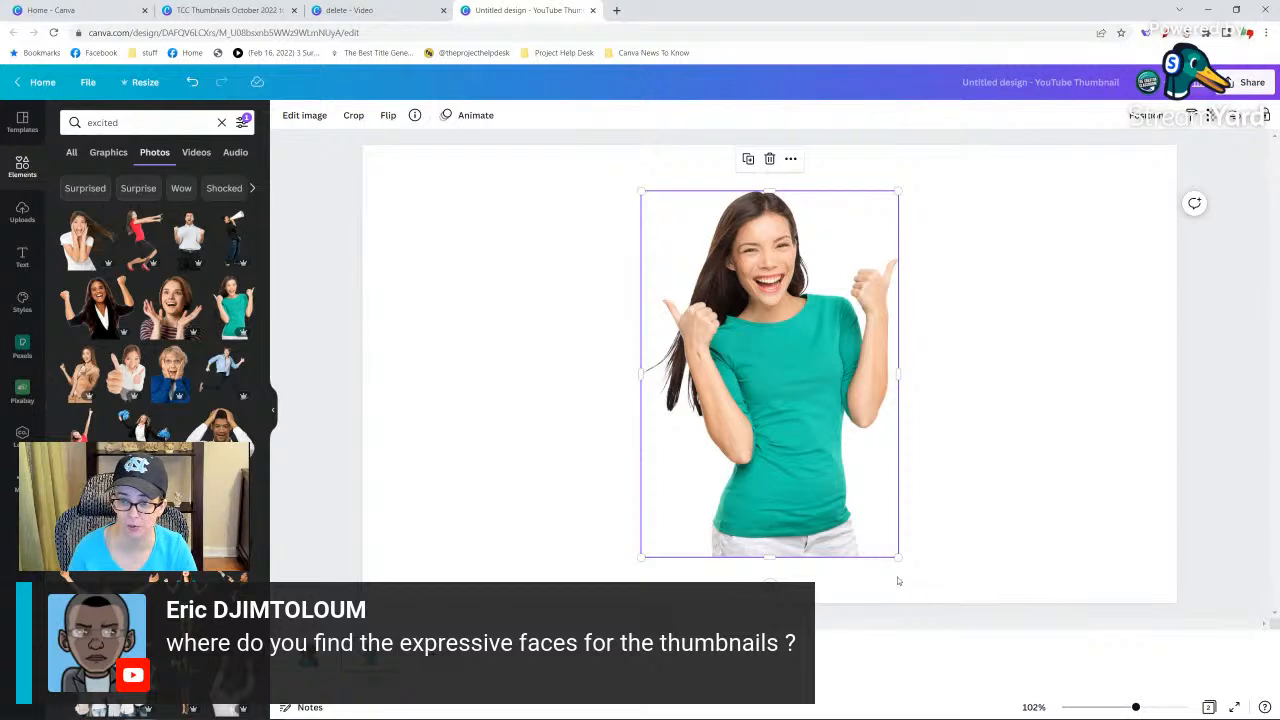
left_click_drag(896, 557, 1180, 705)
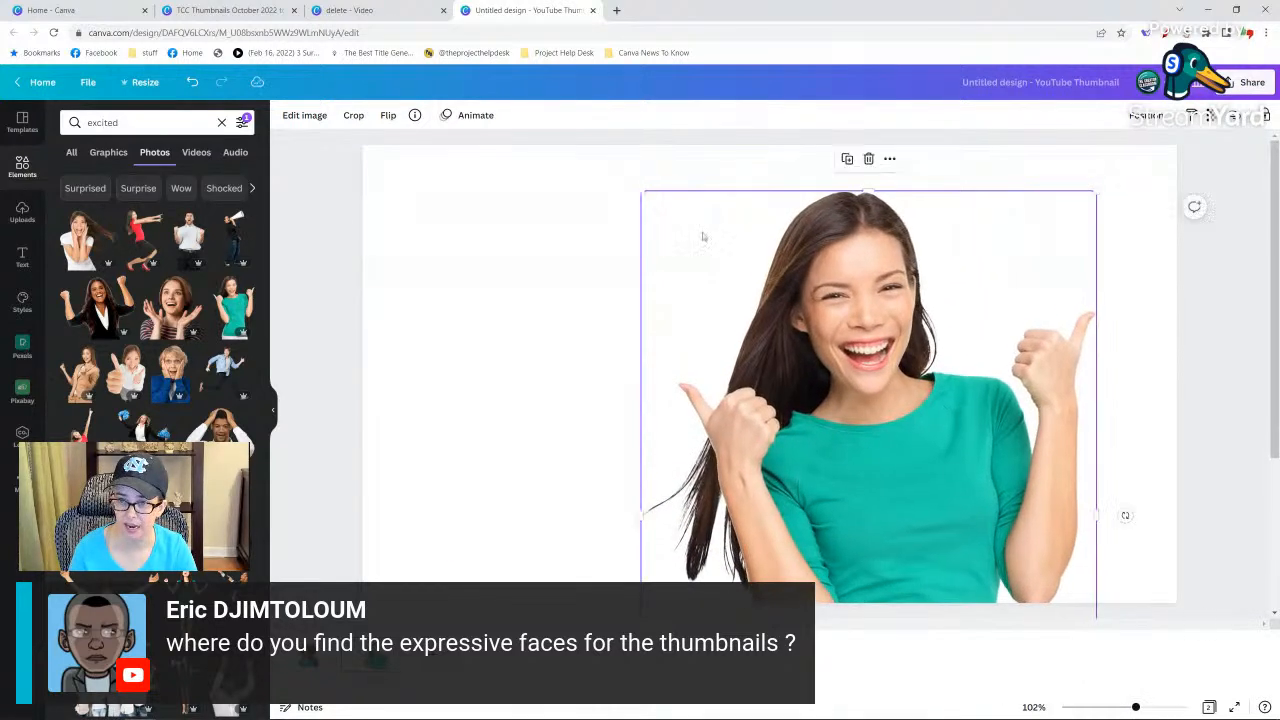
left_click_drag(629, 185, 556, 126)
left_click_drag(750, 318, 941, 294)
left_click(390, 115)
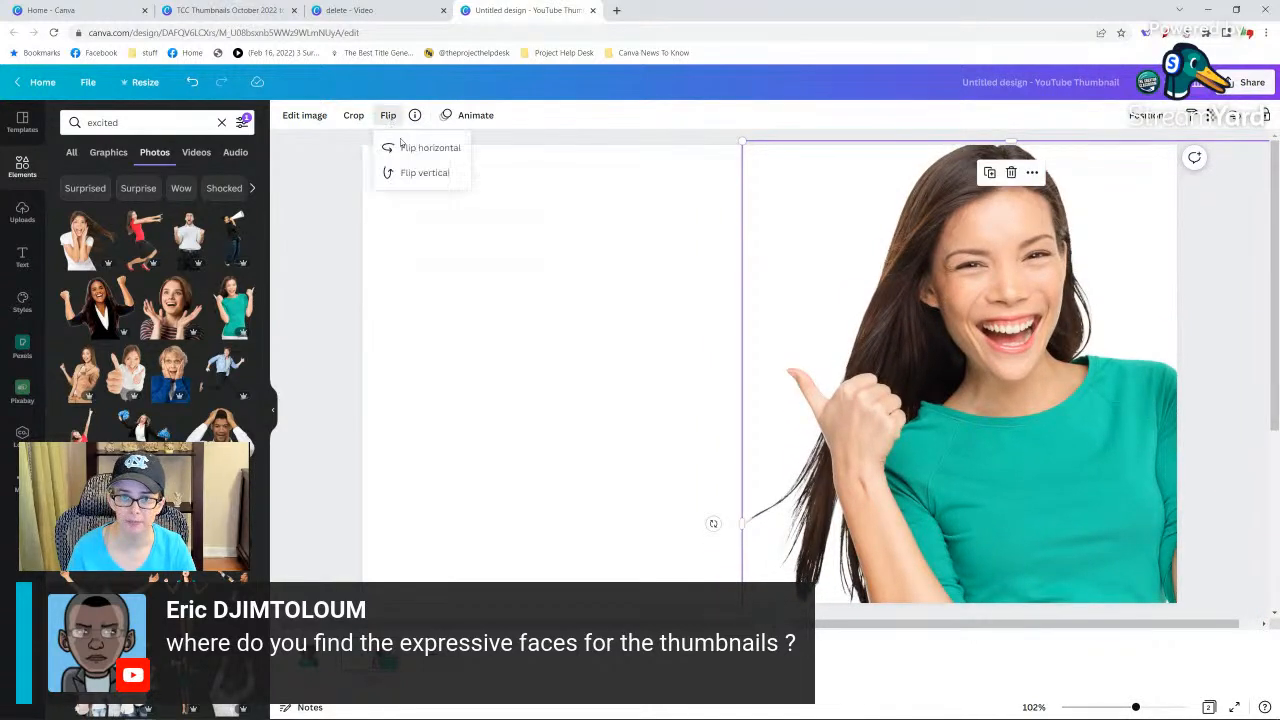
left_click(402, 148)
left_click_drag(840, 333, 966, 396)
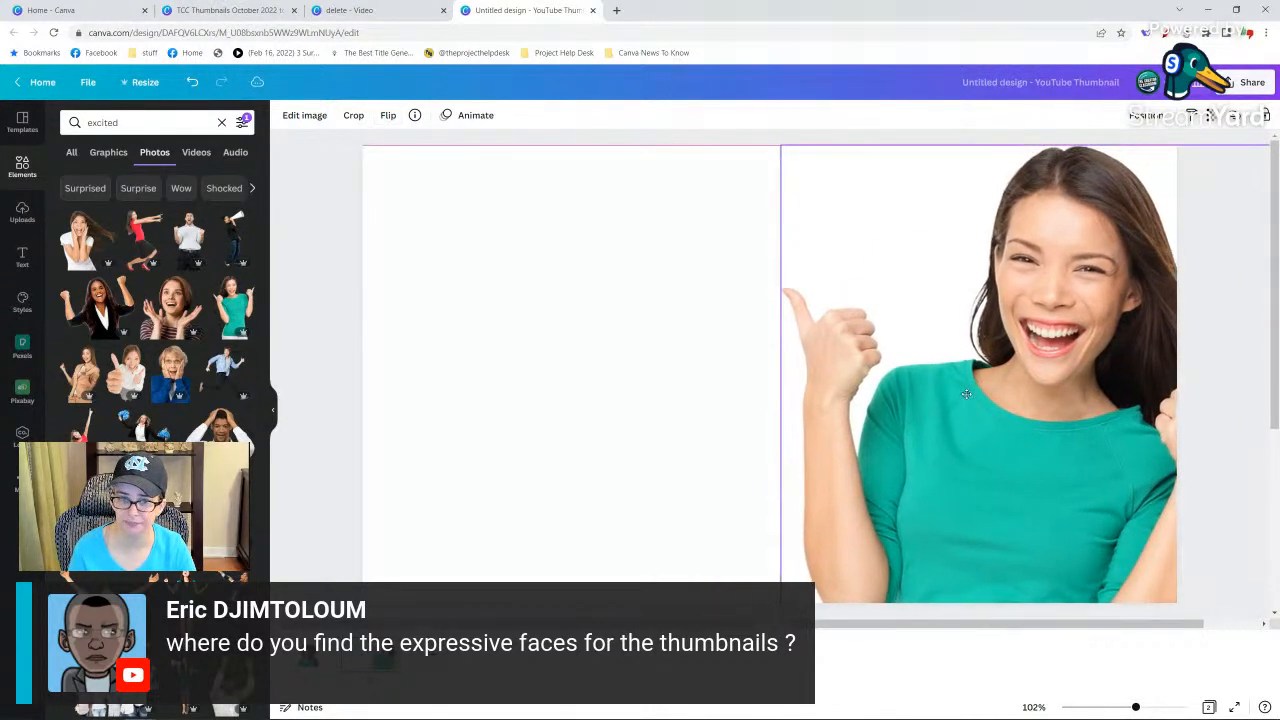
left_click(687, 358)
left_click(1066, 410)
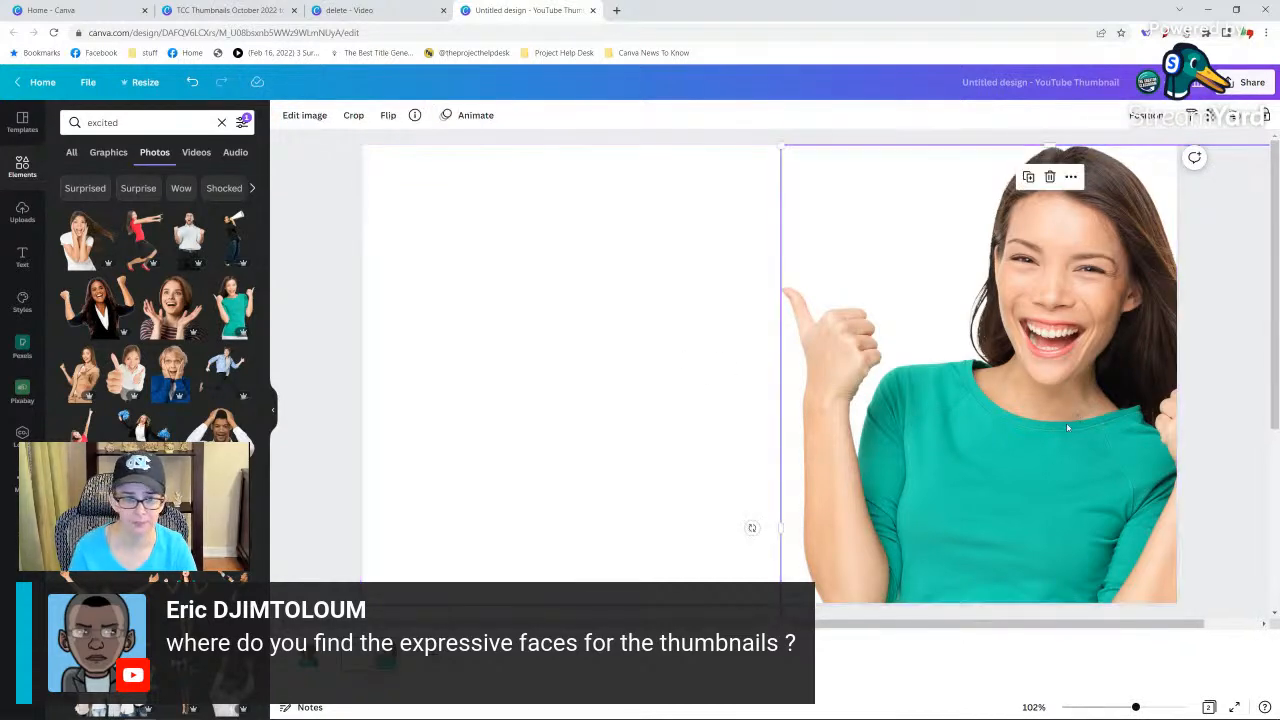
key("Delete")
Try an enlarged cut-out of the man holding his head behind a laptop, and delete it from the page.
left_click(220, 428)
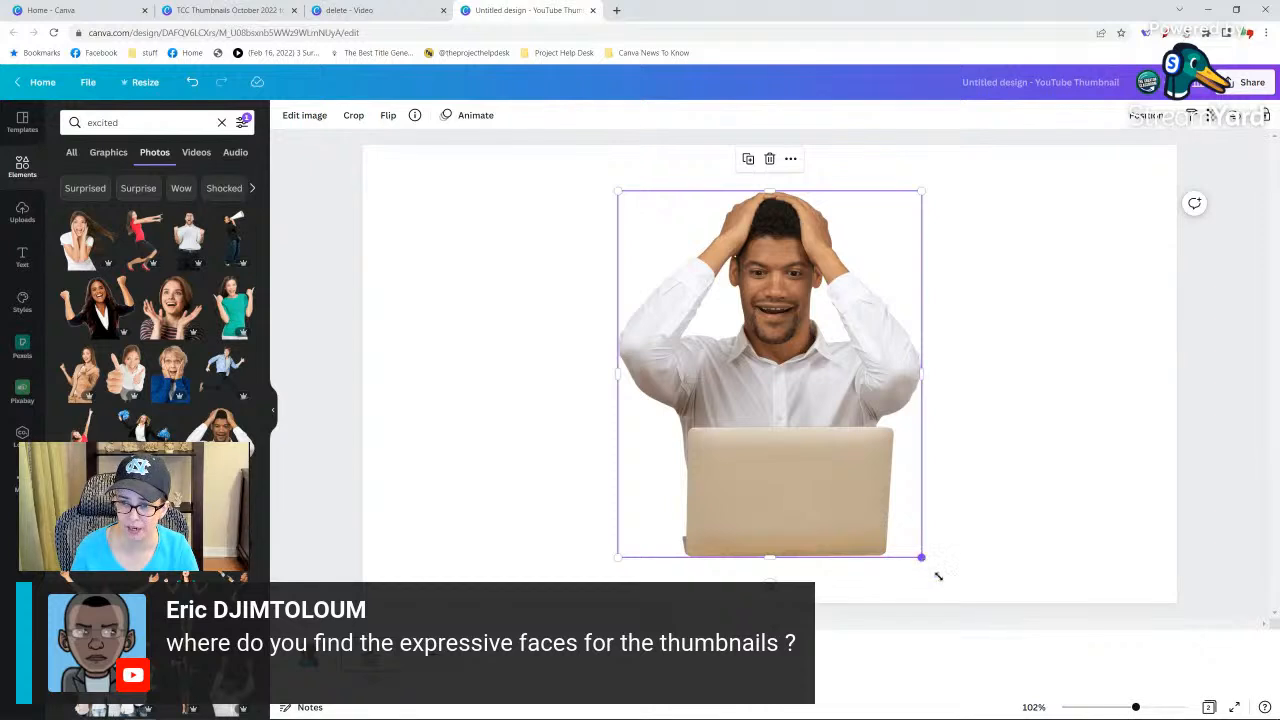
left_click_drag(938, 576, 1130, 715)
left_click_drag(897, 510, 943, 476)
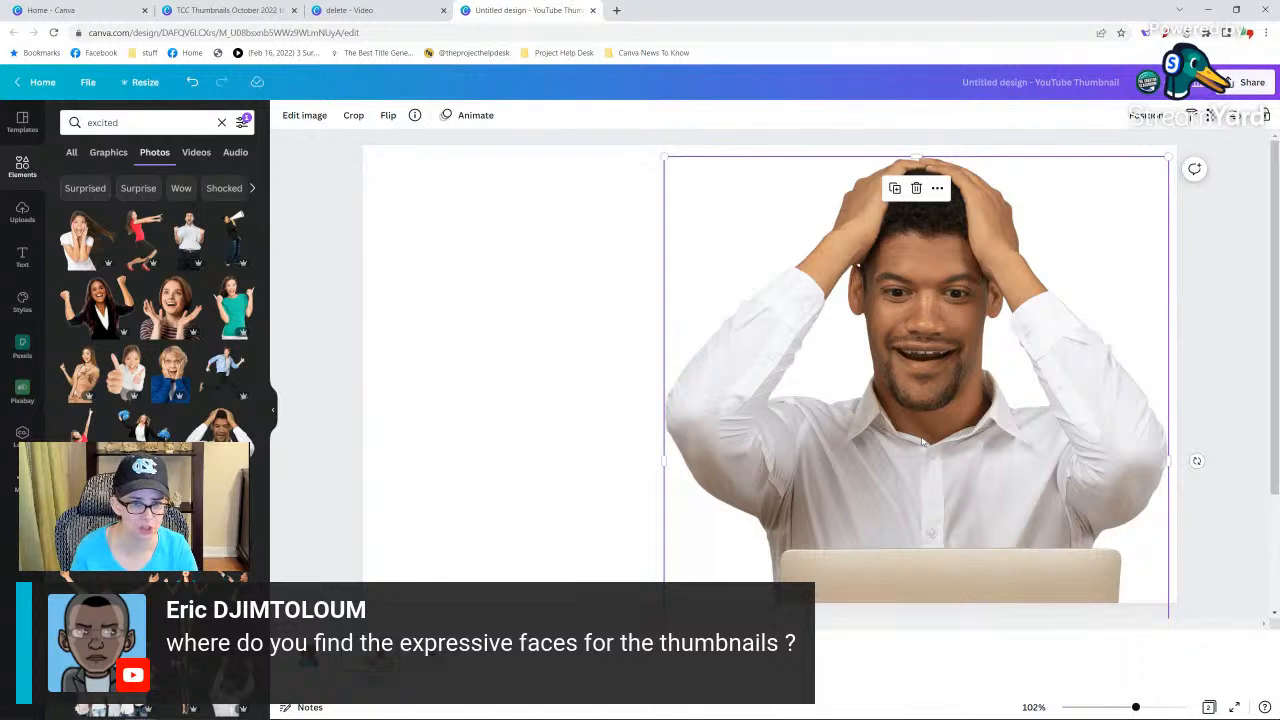
left_click_drag(923, 441, 514, 407)
key("Delete")
Switch the photo search to the suggested term Wow and add the red-background photo of the woman pointing at her phone.
left_click(184, 190)
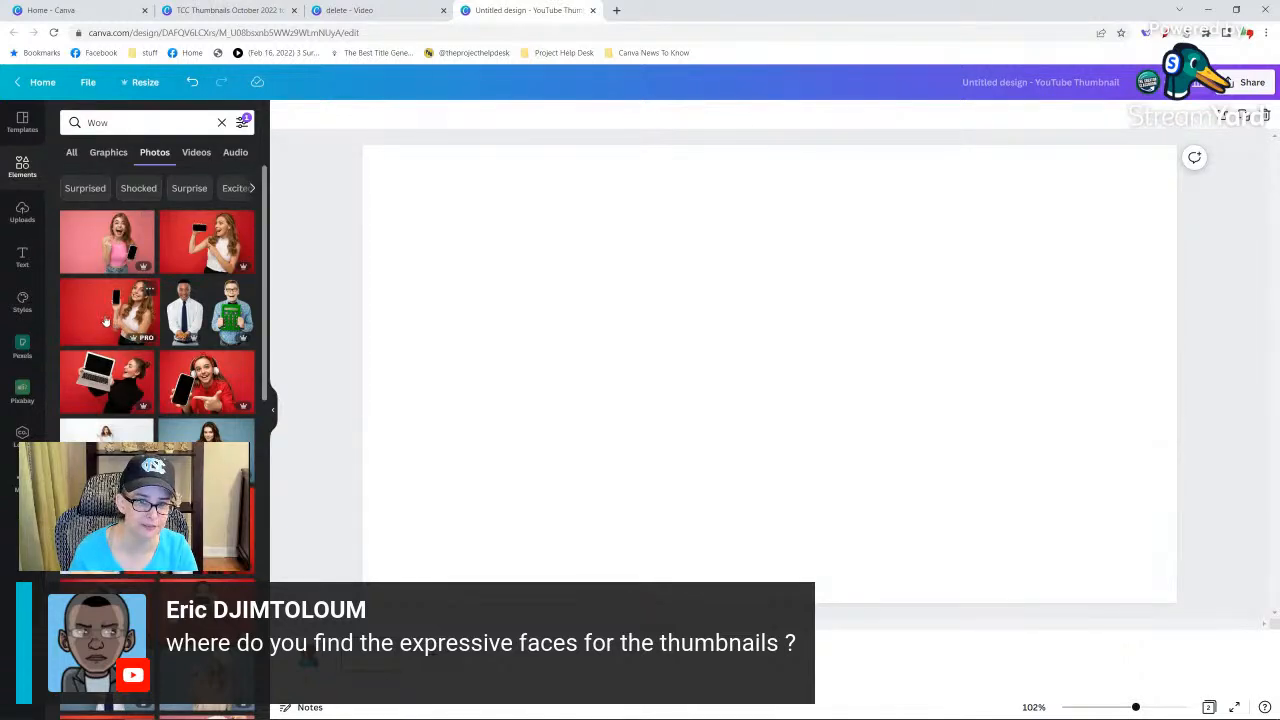
scroll(108, 330, "down", 6)
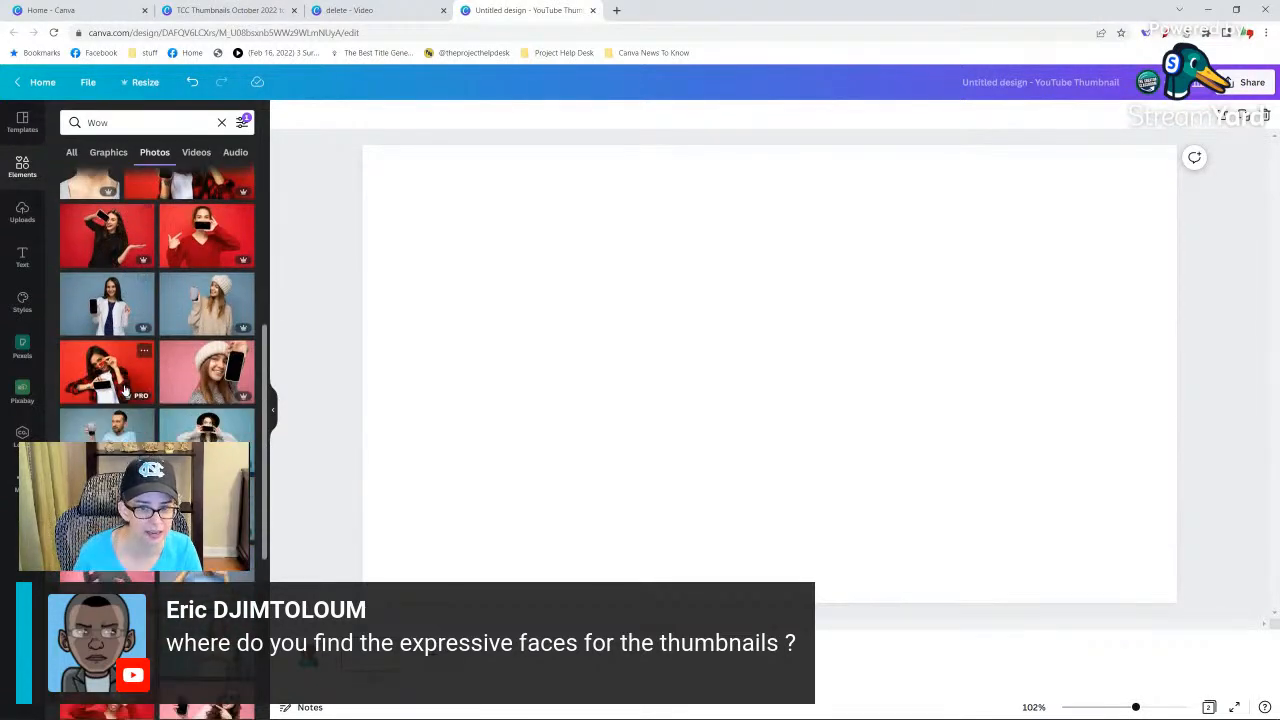
scroll(125, 390, "down", 3)
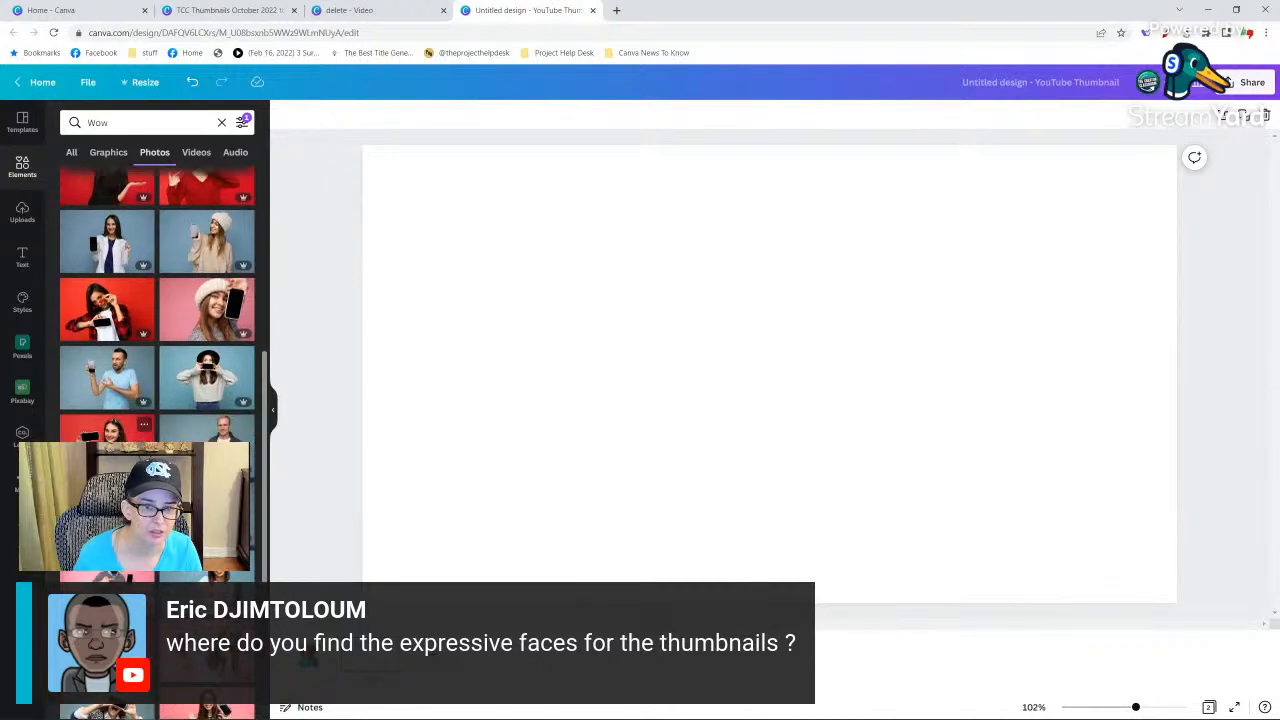
left_click(107, 430)
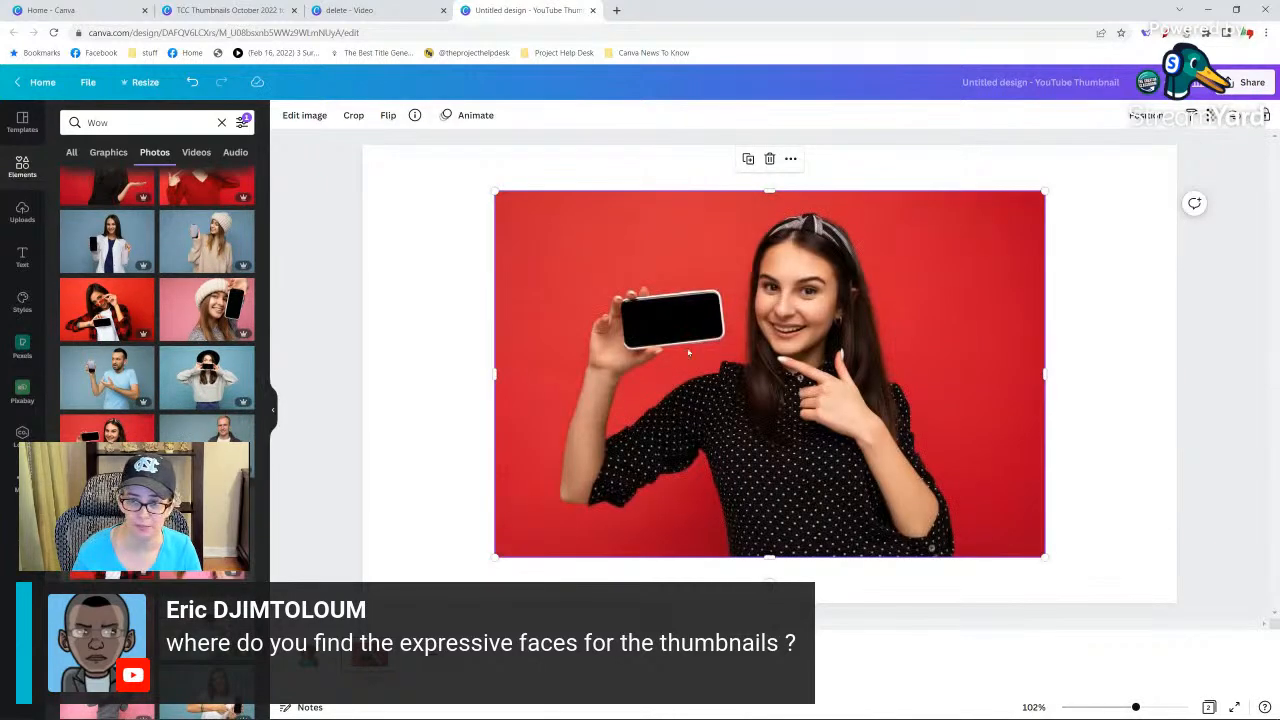
Enlarge the phone photo to cover the whole page, and position it with the phone on the left and the face on the right.
left_click_drag(1053, 560, 1275, 715)
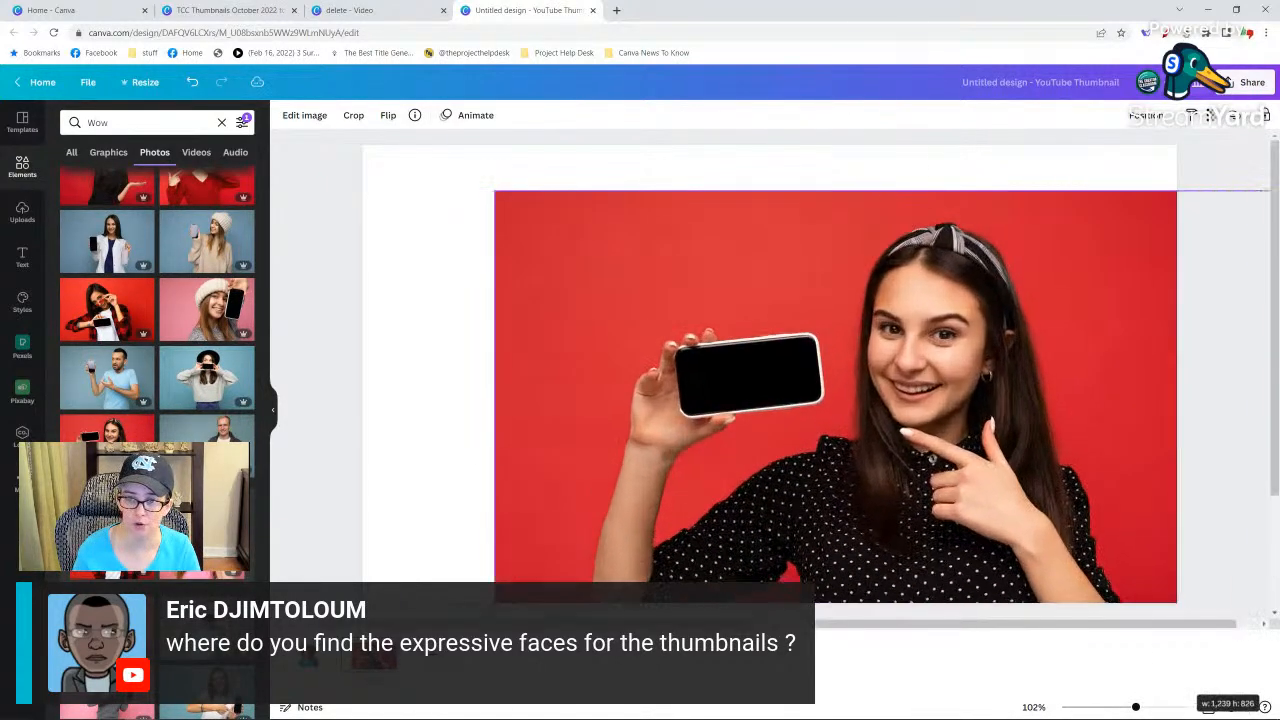
left_click_drag(495, 191, 141, 5)
left_click_drag(710, 332, 890, 477)
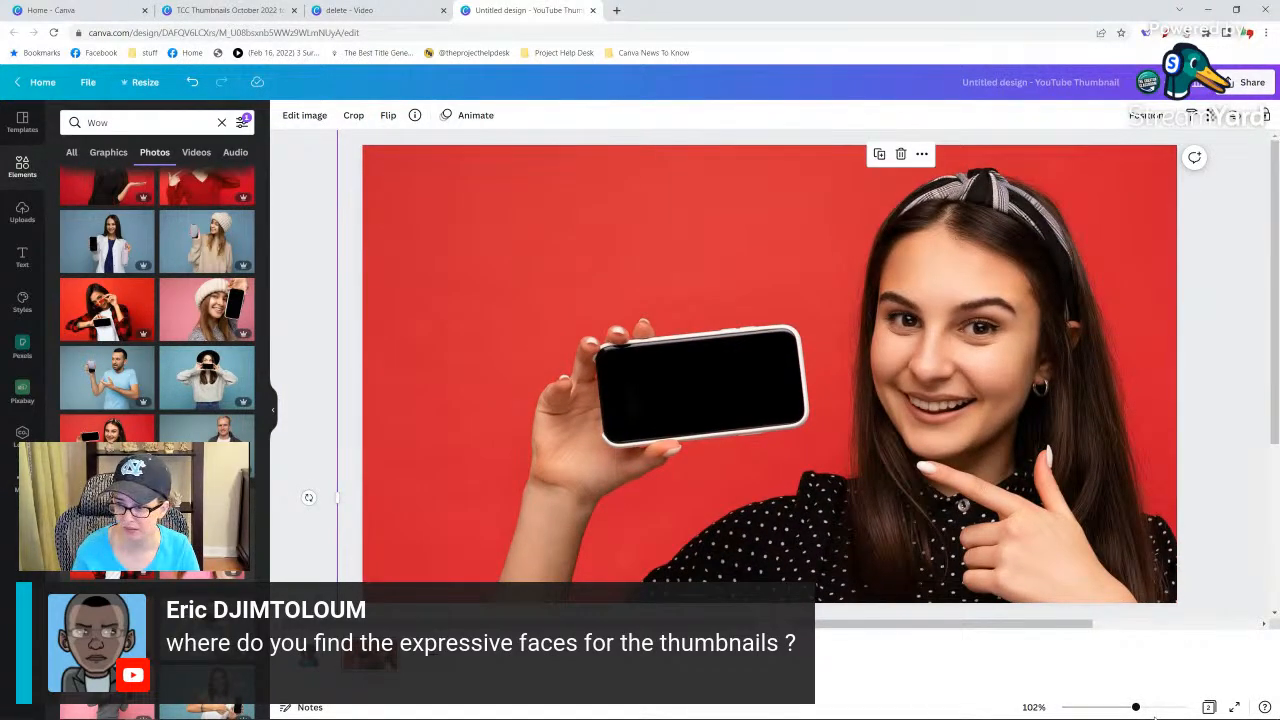
left_click_drag(1138, 708, 1114, 707)
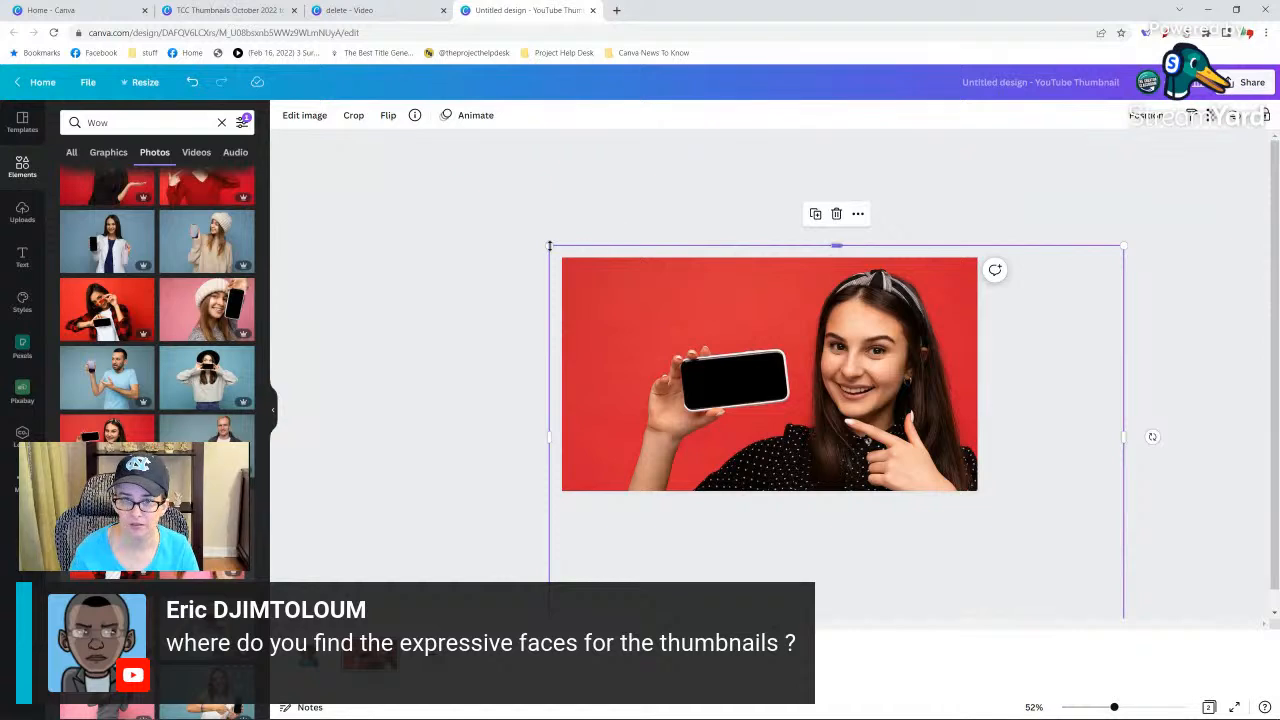
left_click_drag(433, 173, 385, 130)
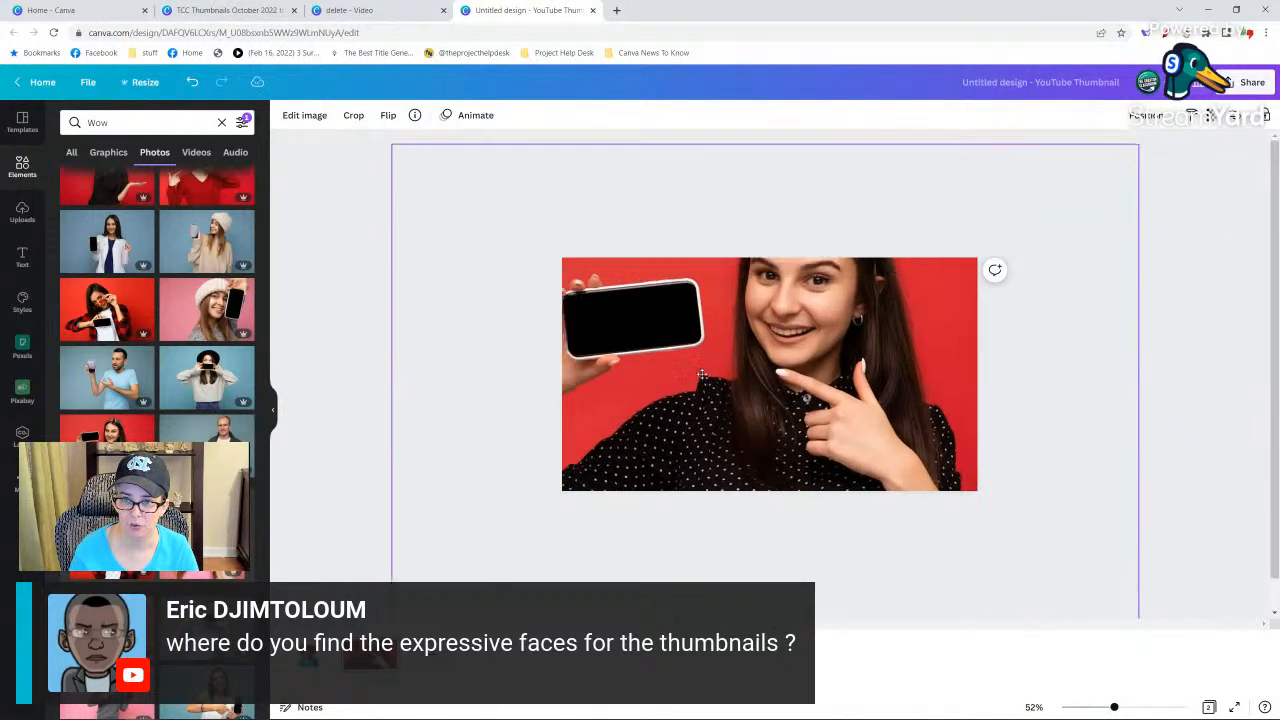
left_click_drag(672, 351, 739, 426)
left_click(379, 269)
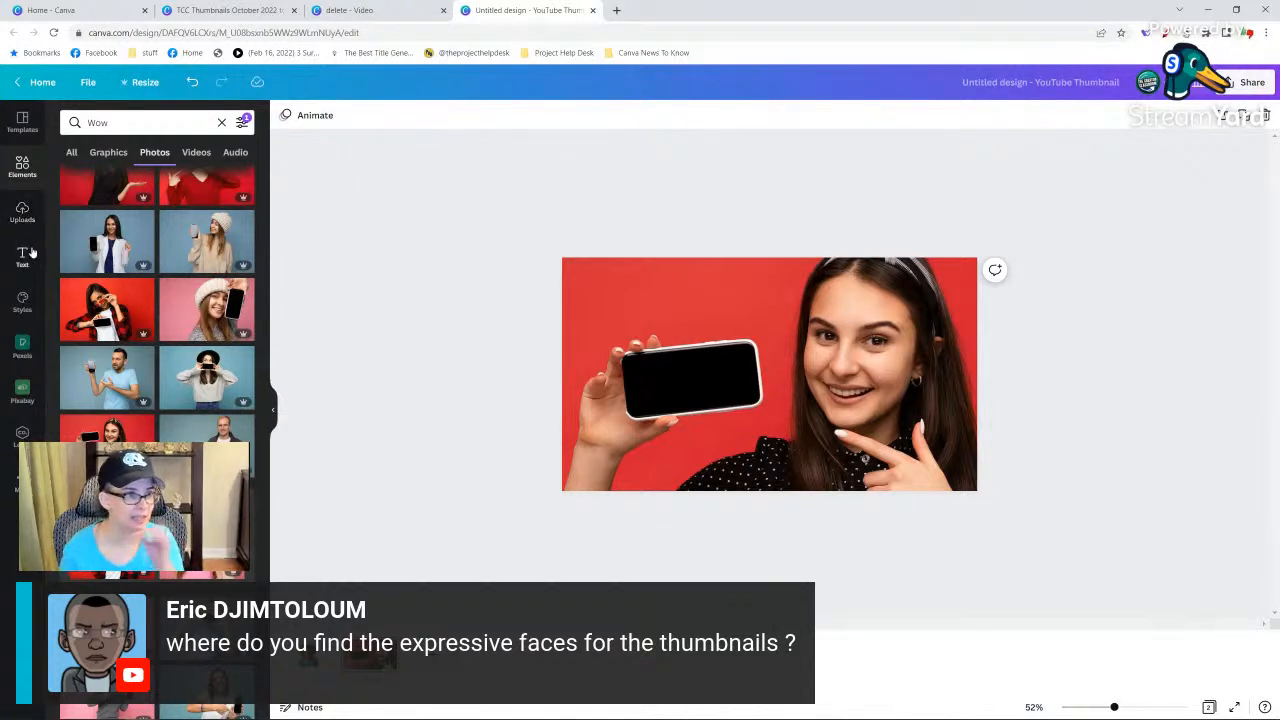
Search all elements for "canva".
left_click(22, 165)
left_click(131, 121)
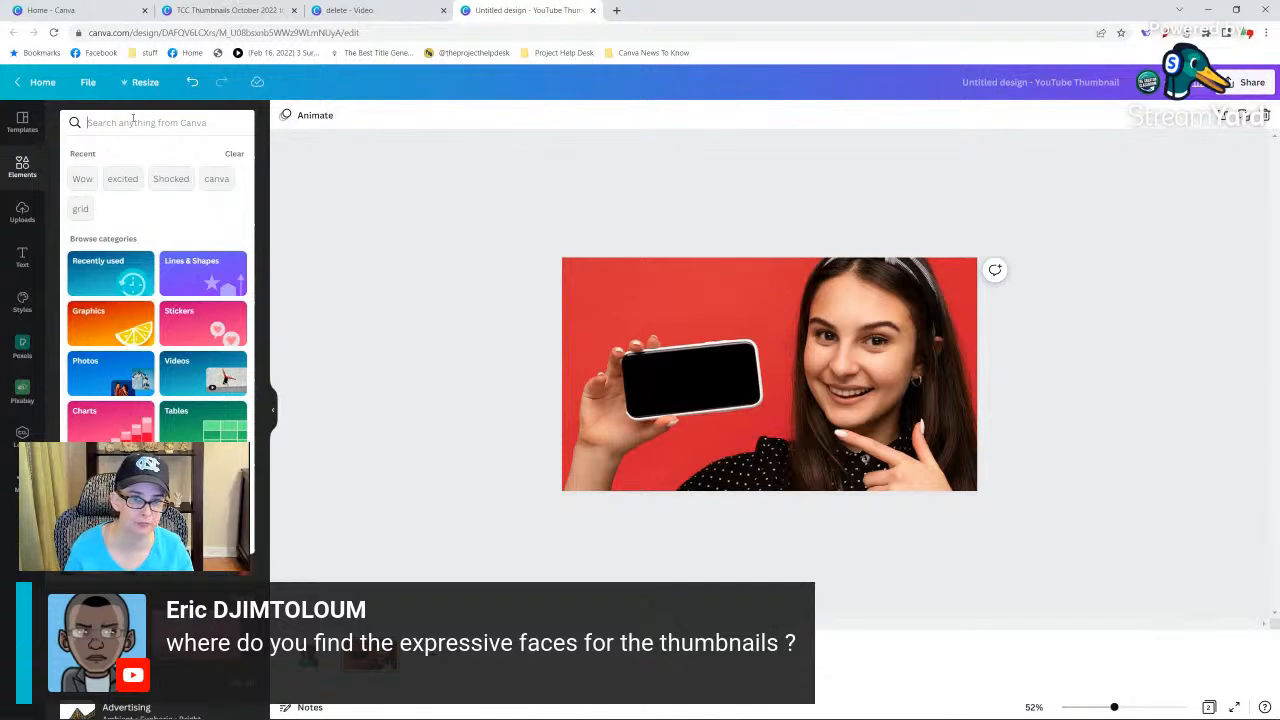
type("canva")
key("Return")
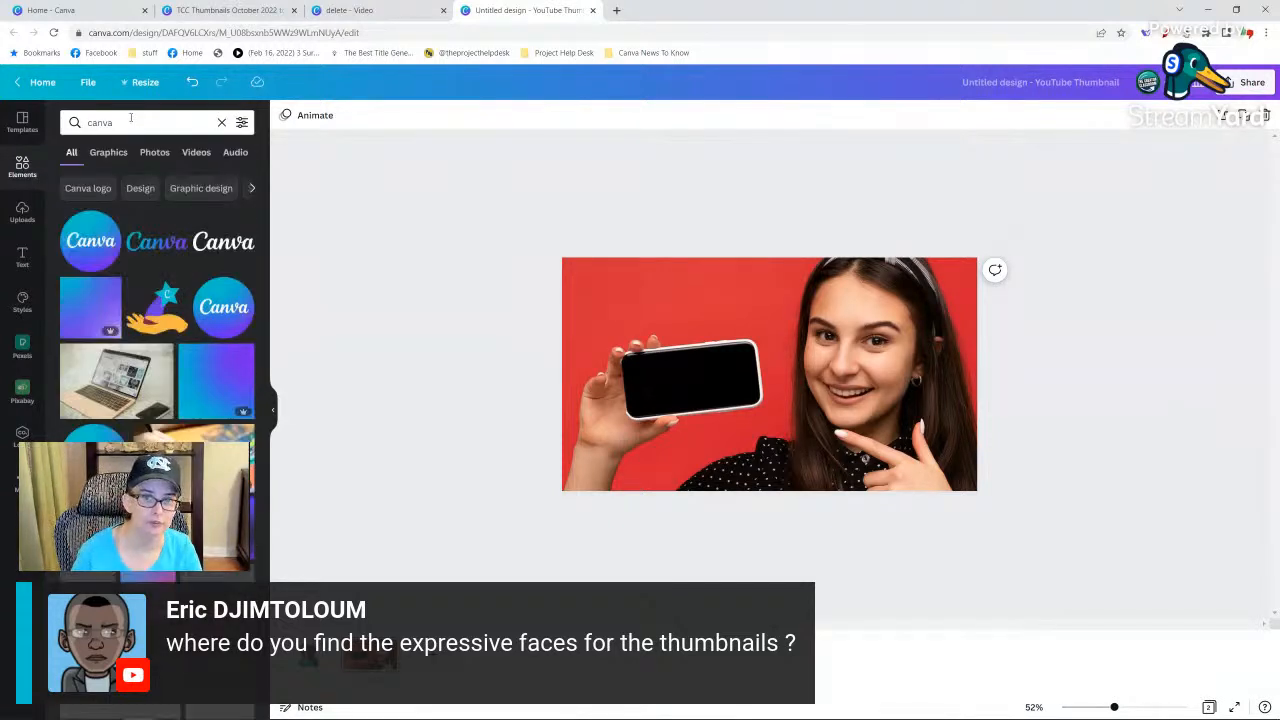
Try the round Canva logo over the phone's screen, and delete the logo.
left_click(90, 241)
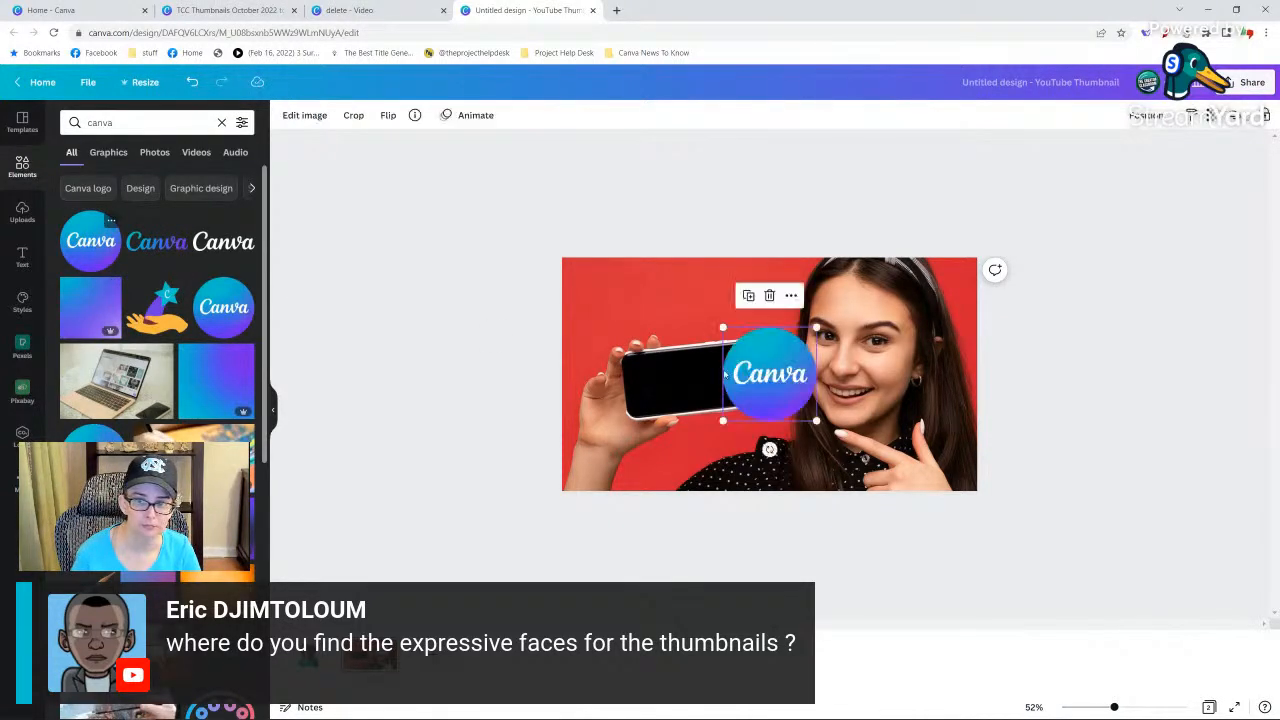
left_click_drag(785, 392, 697, 391)
key("Delete")
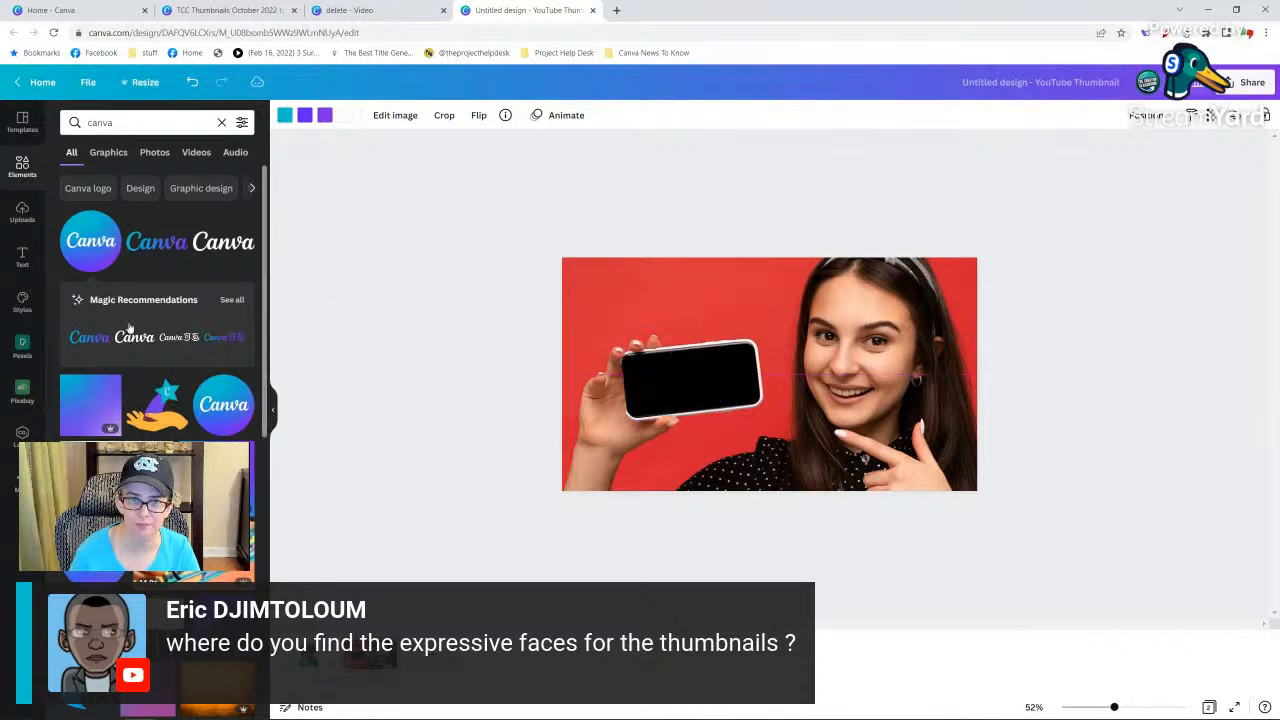
Add the white Canva wordmark, tilt it to match the phone's angle, and resize it to fit the phone's black screen.
left_click(213, 246)
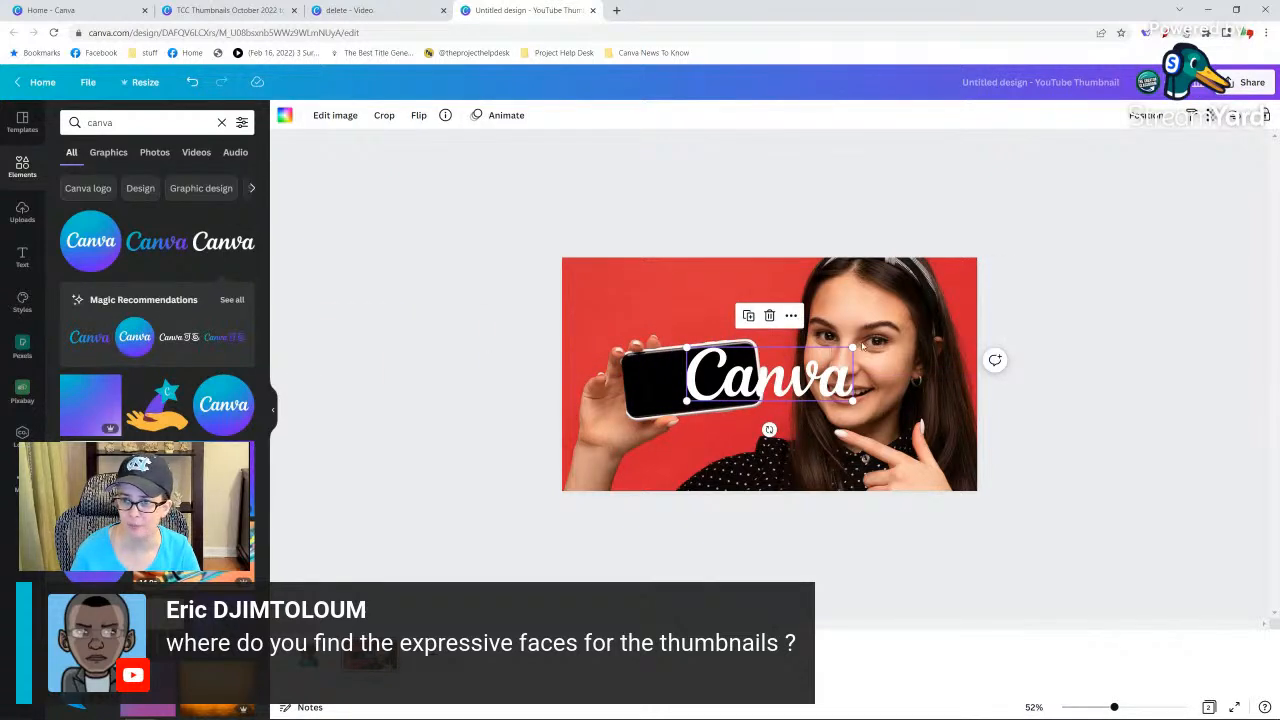
left_click_drag(852, 346, 826, 354)
left_click_drag(757, 430, 761, 430)
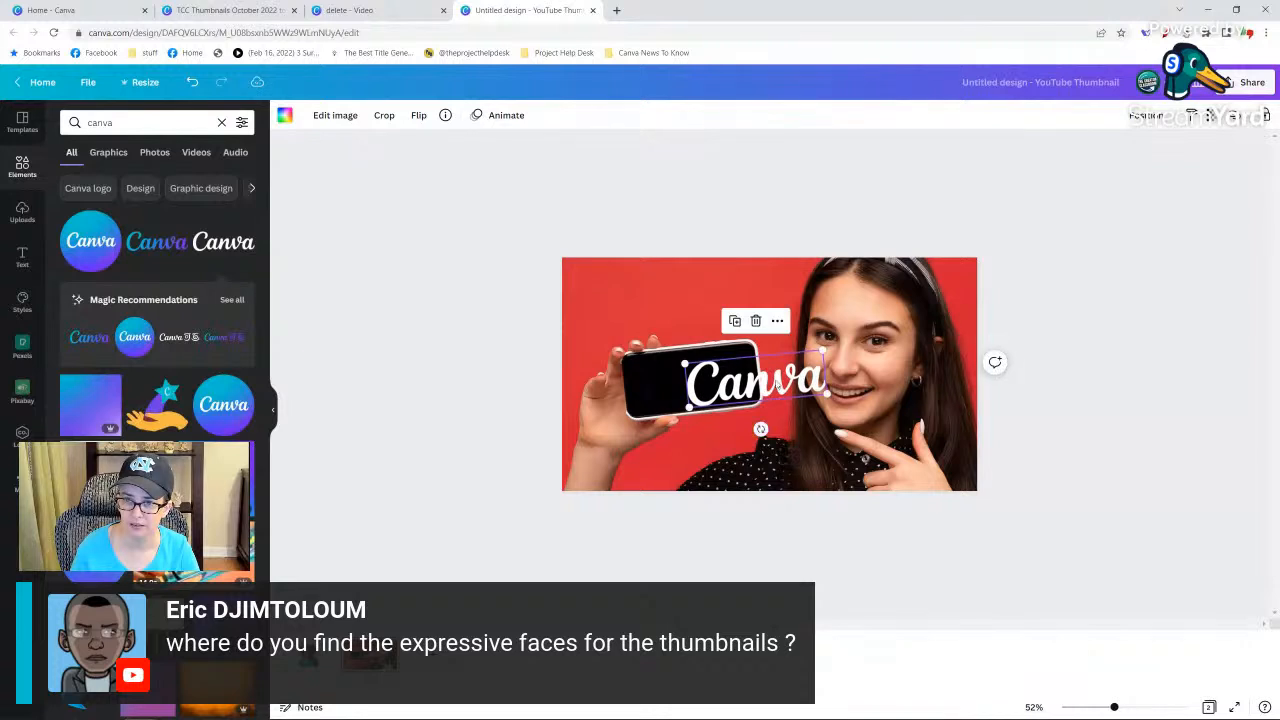
left_click_drag(771, 381, 711, 376)
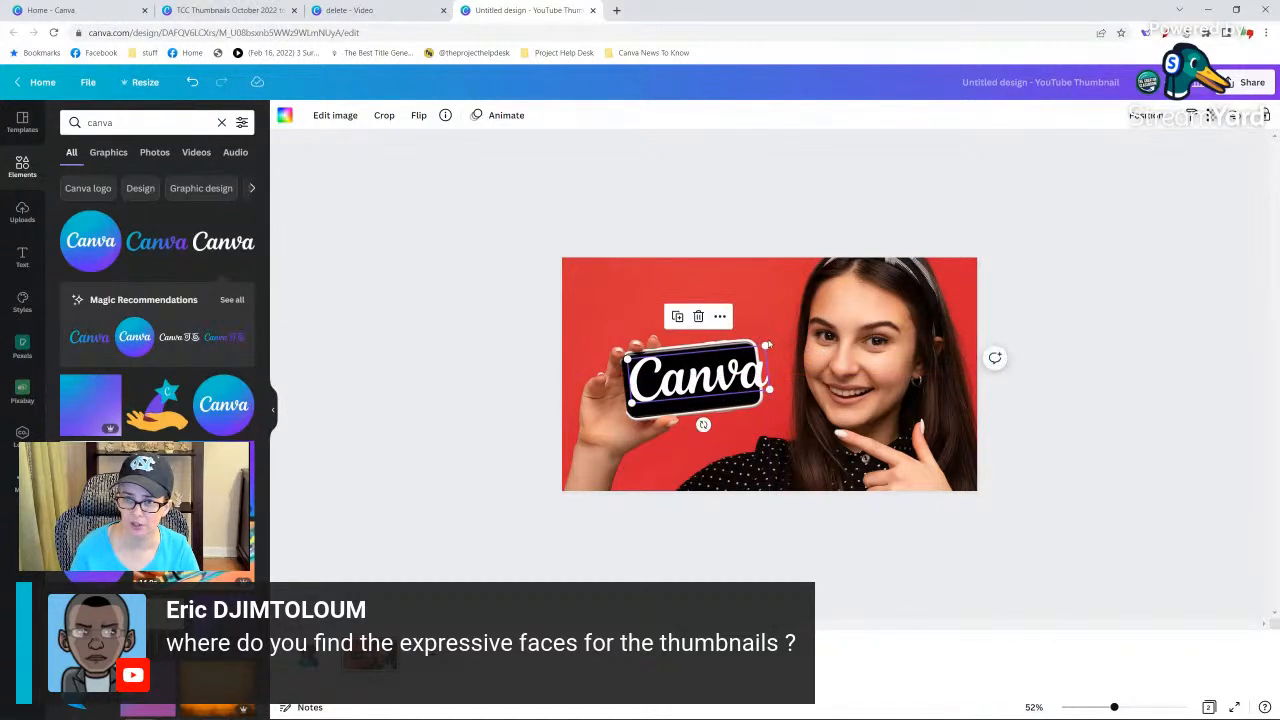
left_click_drag(768, 345, 723, 378)
left_click(860, 330)
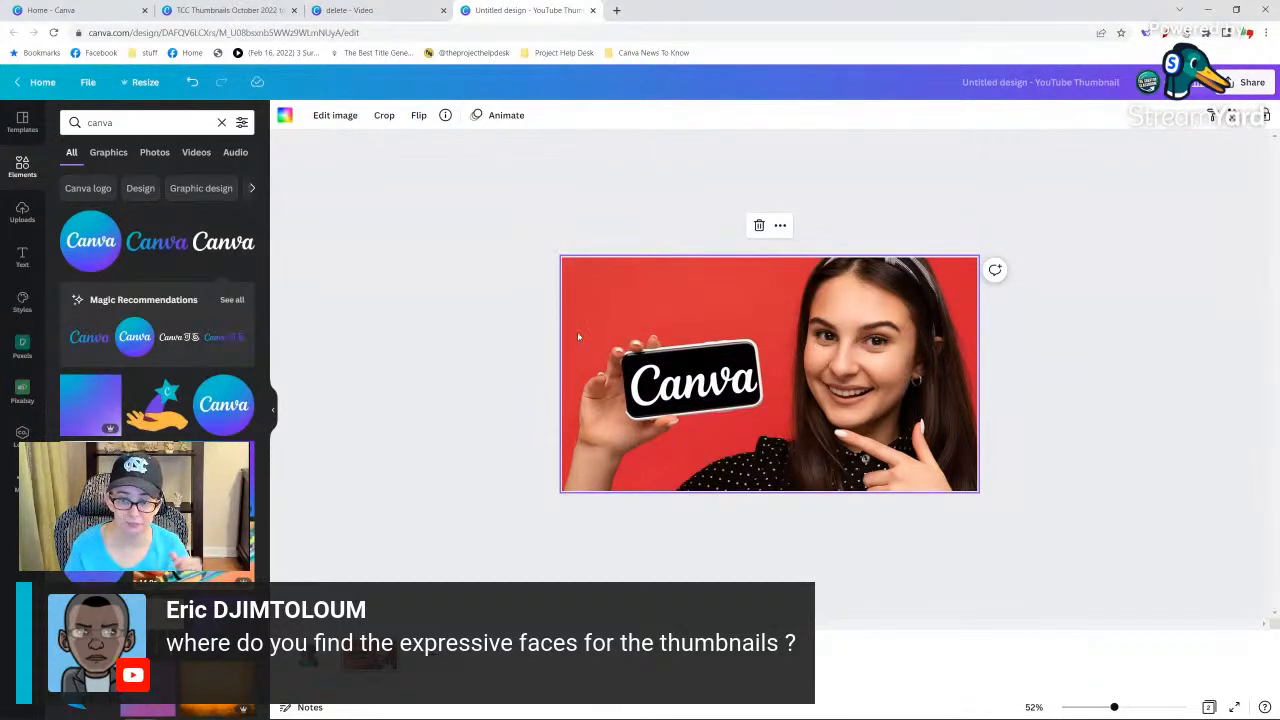
Detach the phone photo from the page background and remove the photo's red background.
right_click(874, 345)
left_click(920, 503)
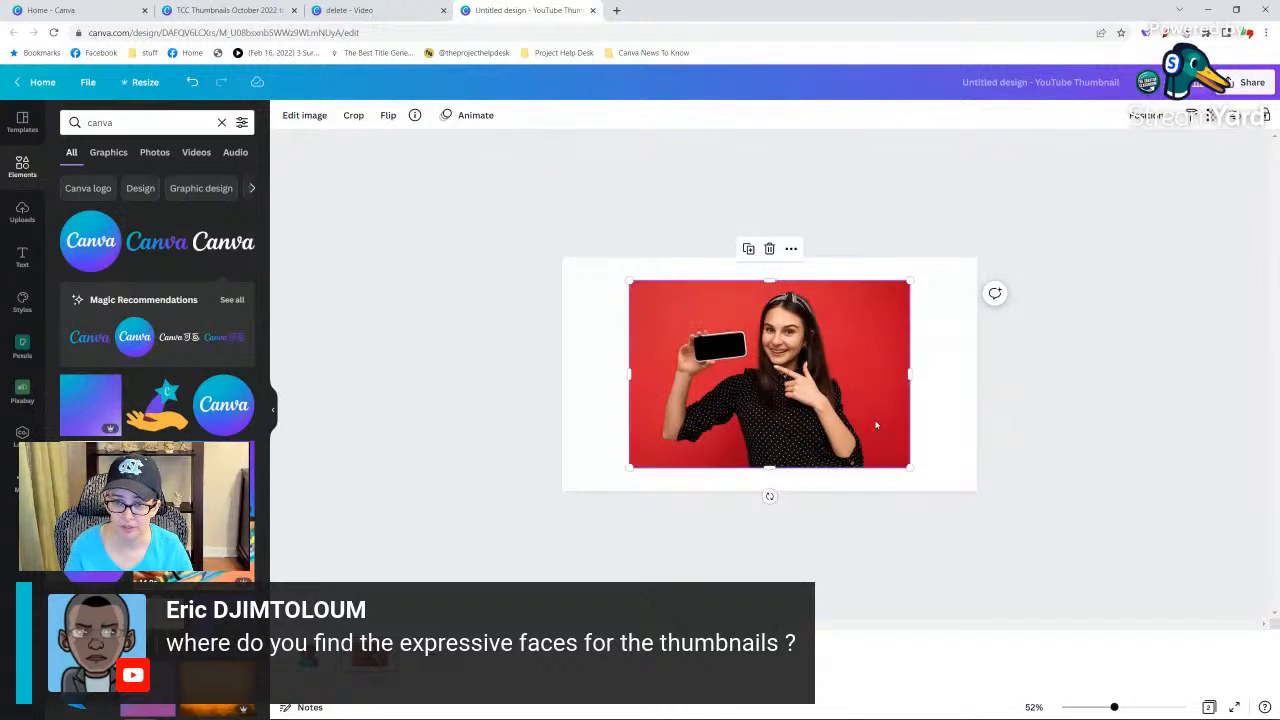
left_click(296, 115)
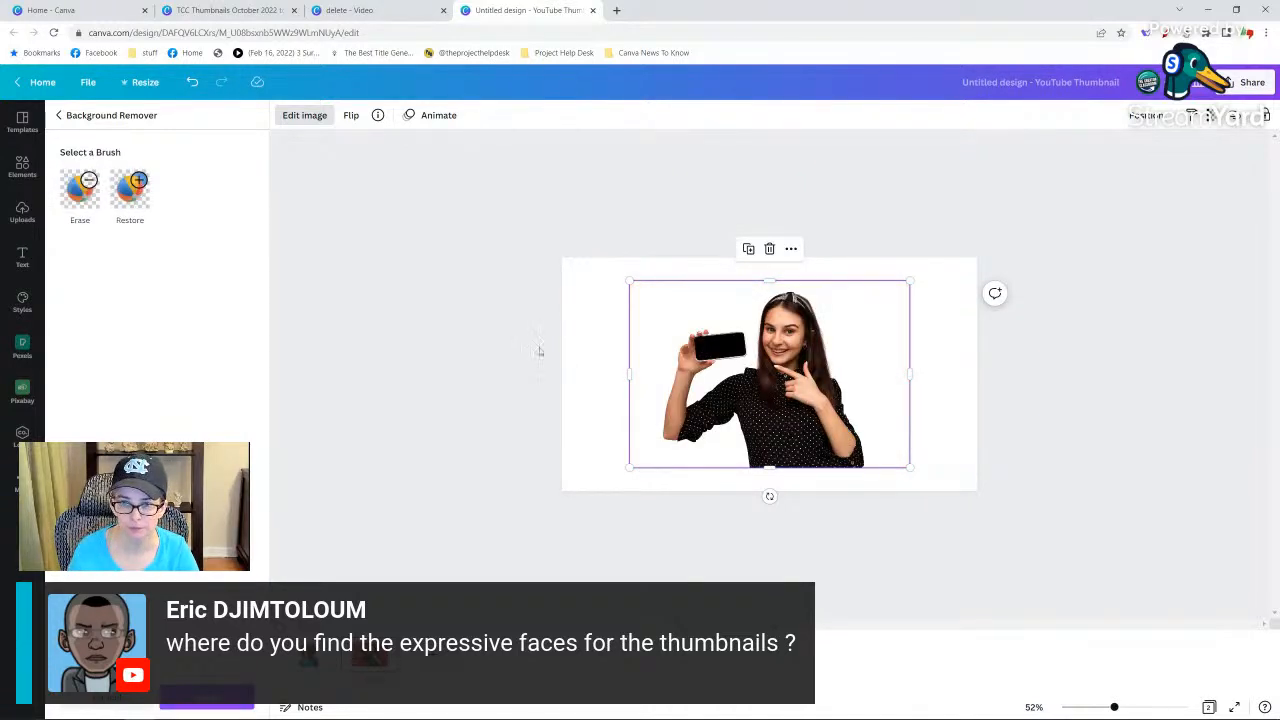
left_click(527, 350)
left_click(790, 357)
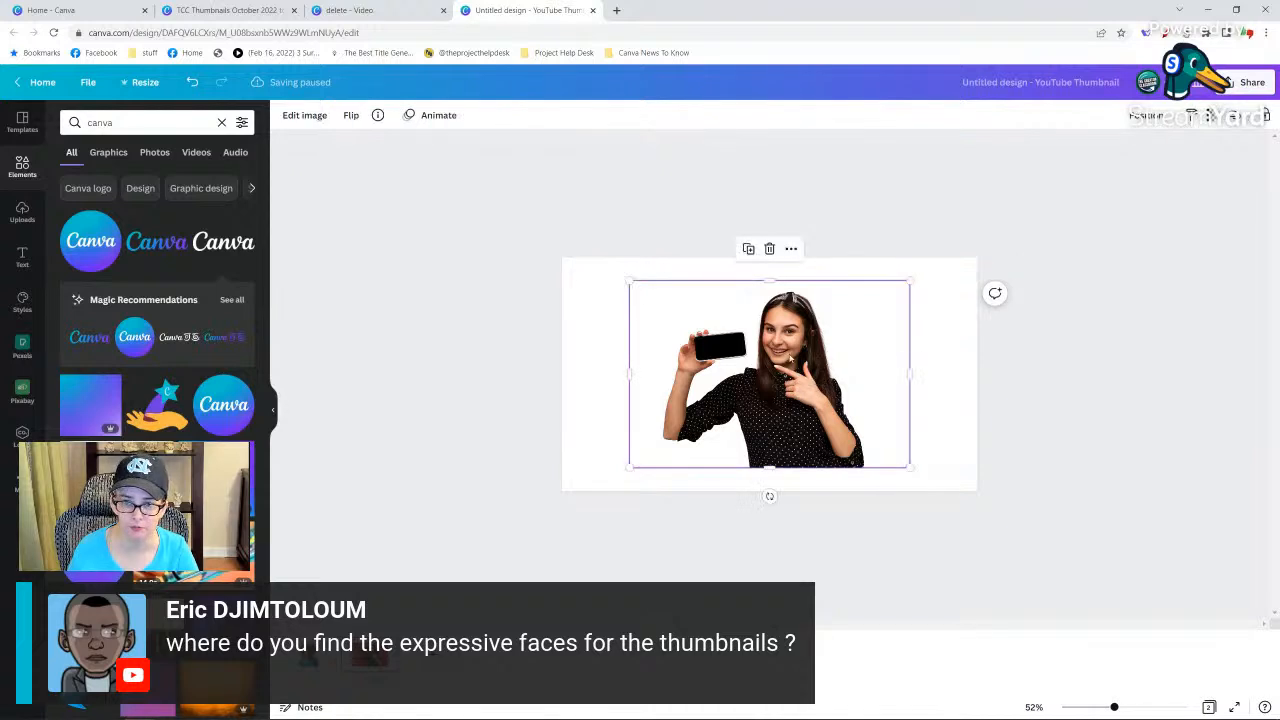
Add the blue-purple gradient and set it as the page background behind the woman cutout.
left_click(95, 399)
right_click(714, 320)
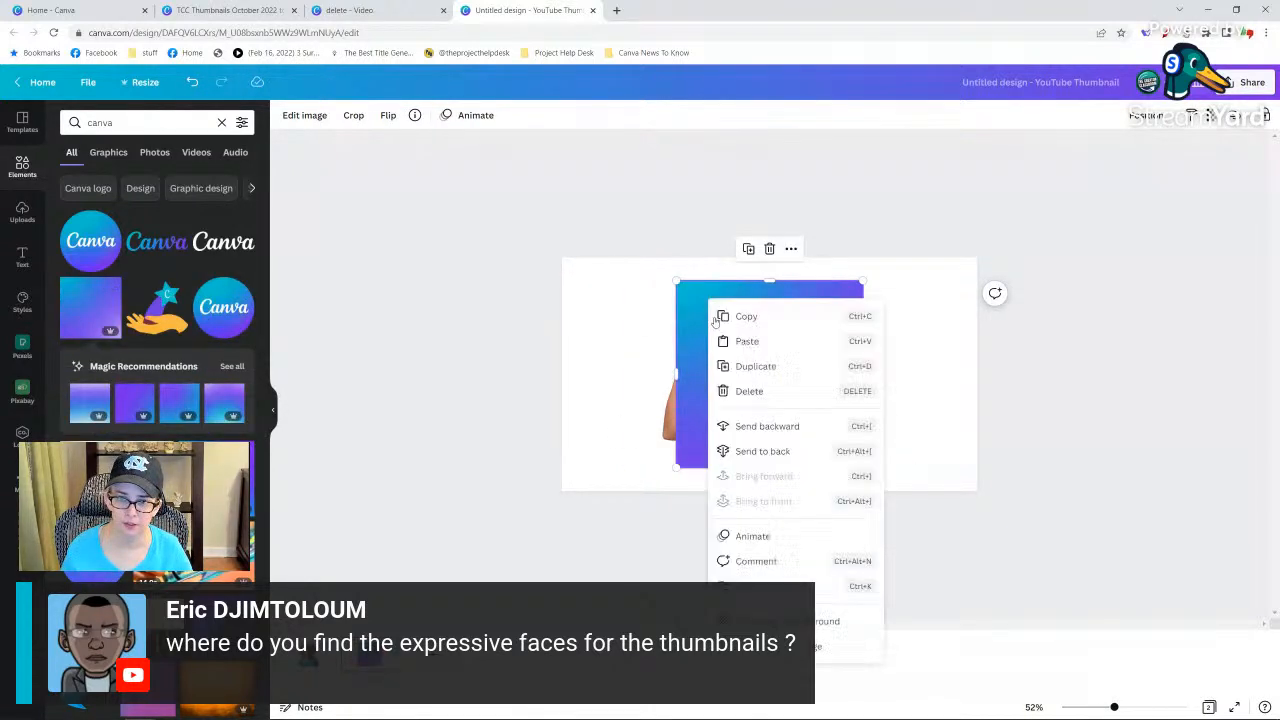
left_click(800, 621)
left_click(800, 435)
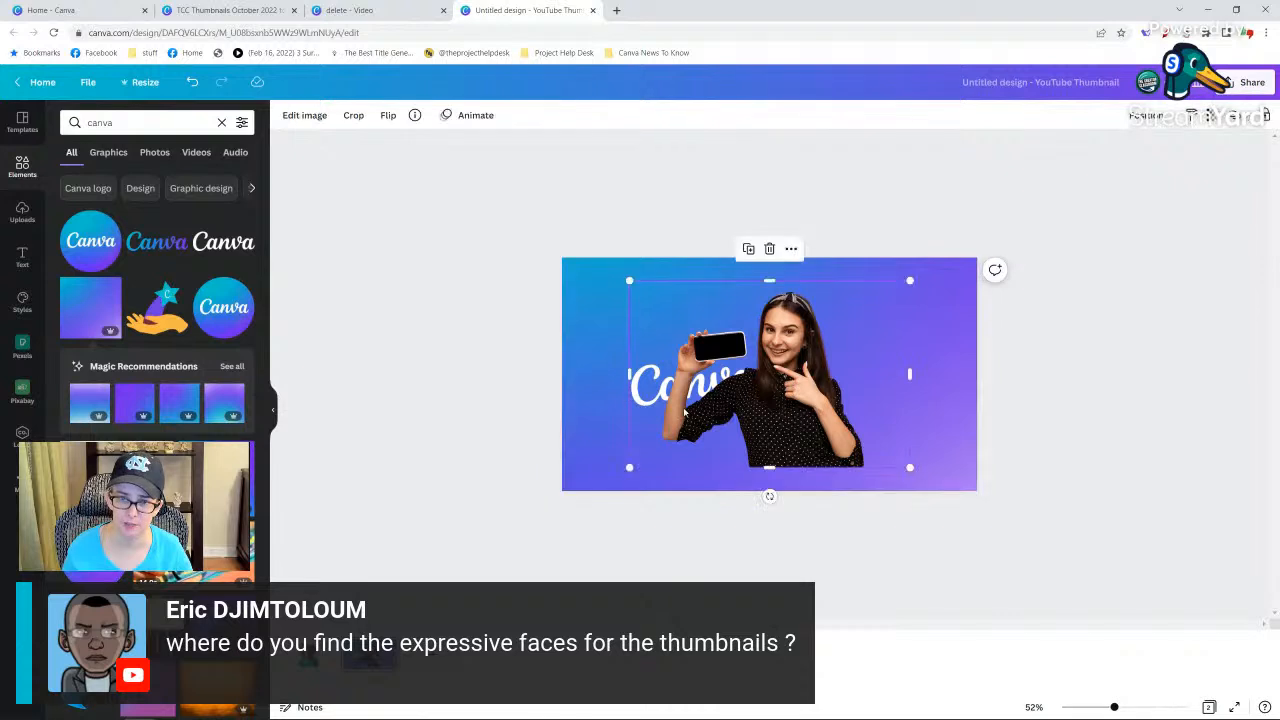
Enlarge the woman cutout to fill the page with the phone opposite her face, and crop its empty side near the page edge.
left_click_drag(910, 467, 1275, 705)
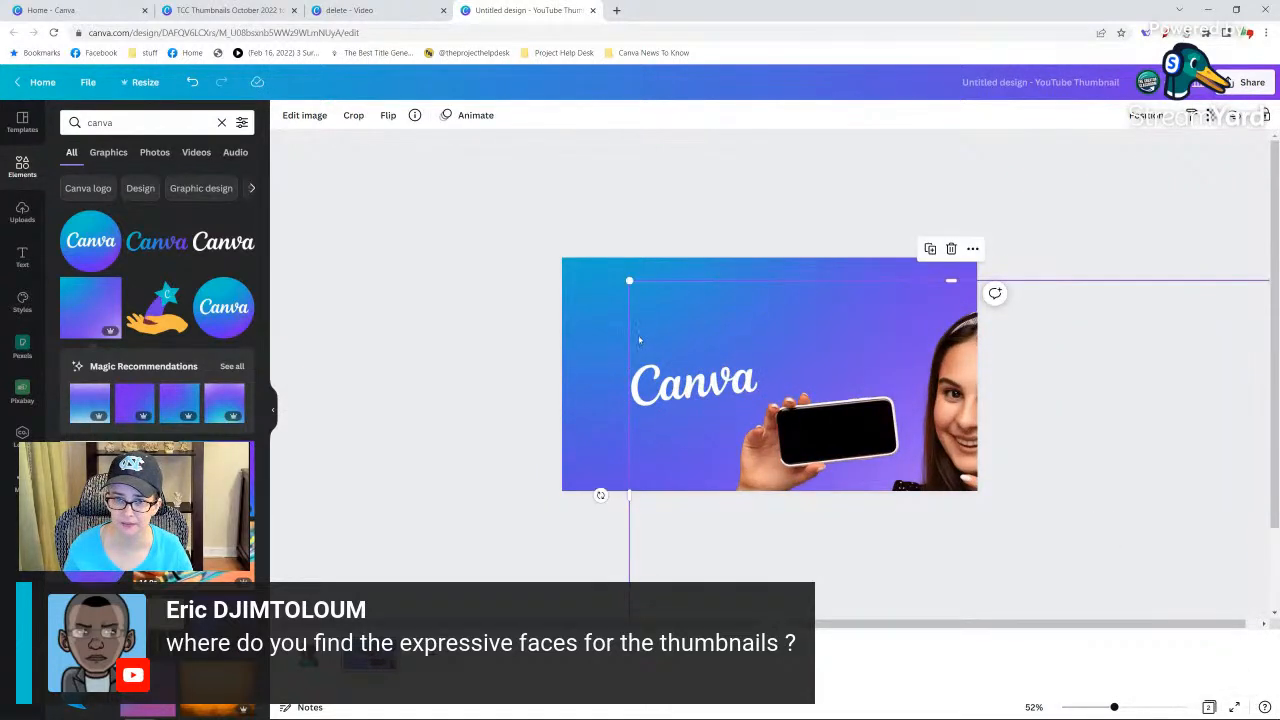
left_click_drag(629, 331, 682, 331)
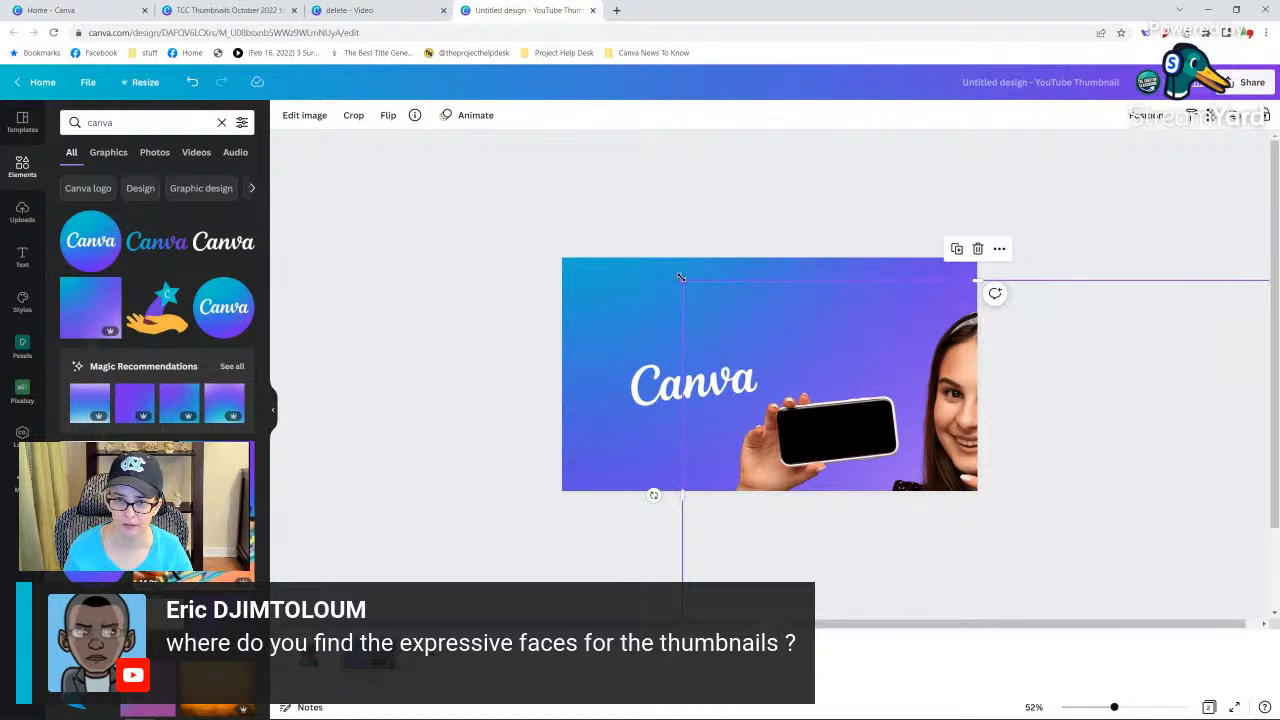
left_click_drag(681, 279, 491, 210)
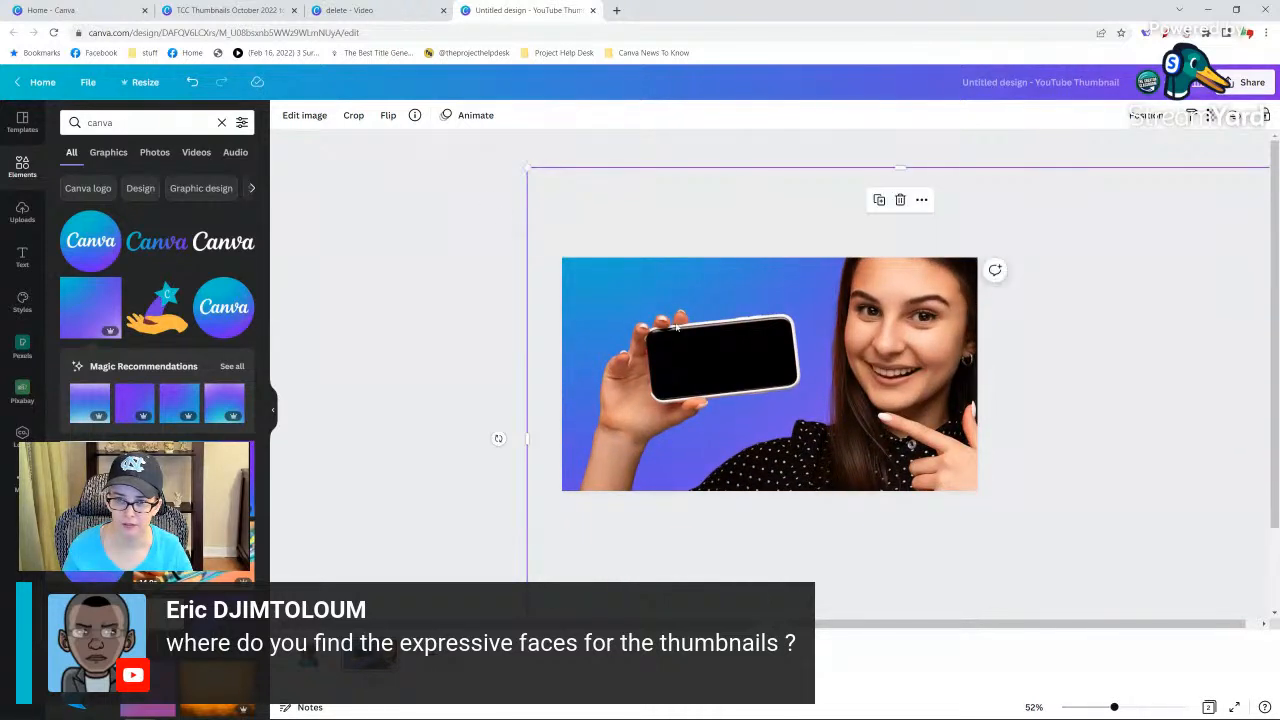
left_click_drag(522, 321, 565, 320)
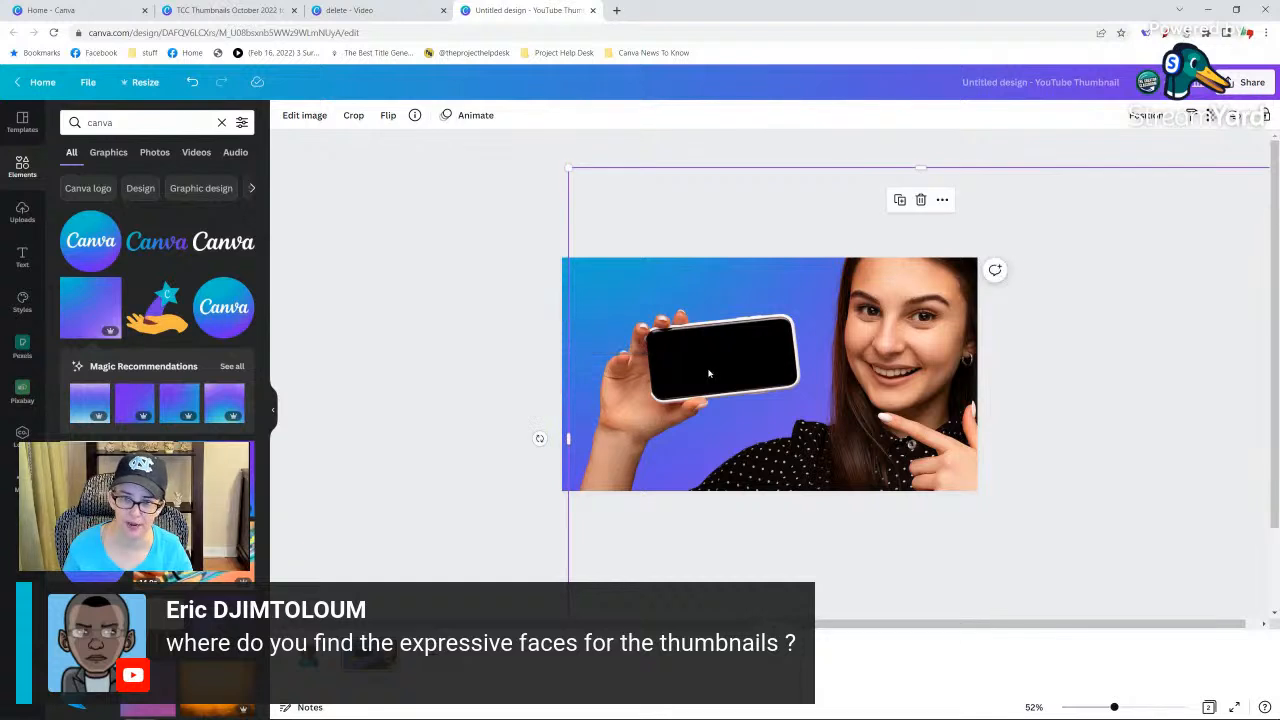
Send the woman cutout behind the Canva wordmark, and move the wordmark onto the phone's screen.
right_click(712, 372)
left_click(770, 503)
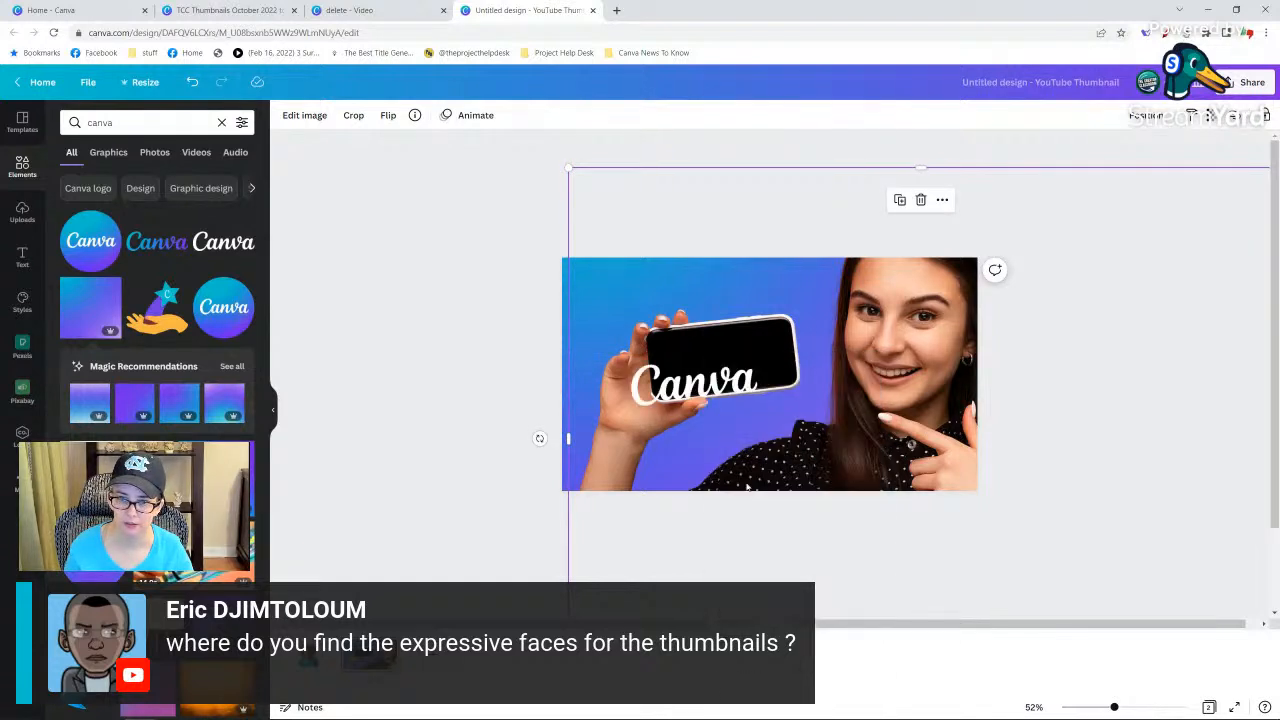
left_click(503, 375)
left_click_drag(690, 385, 716, 359)
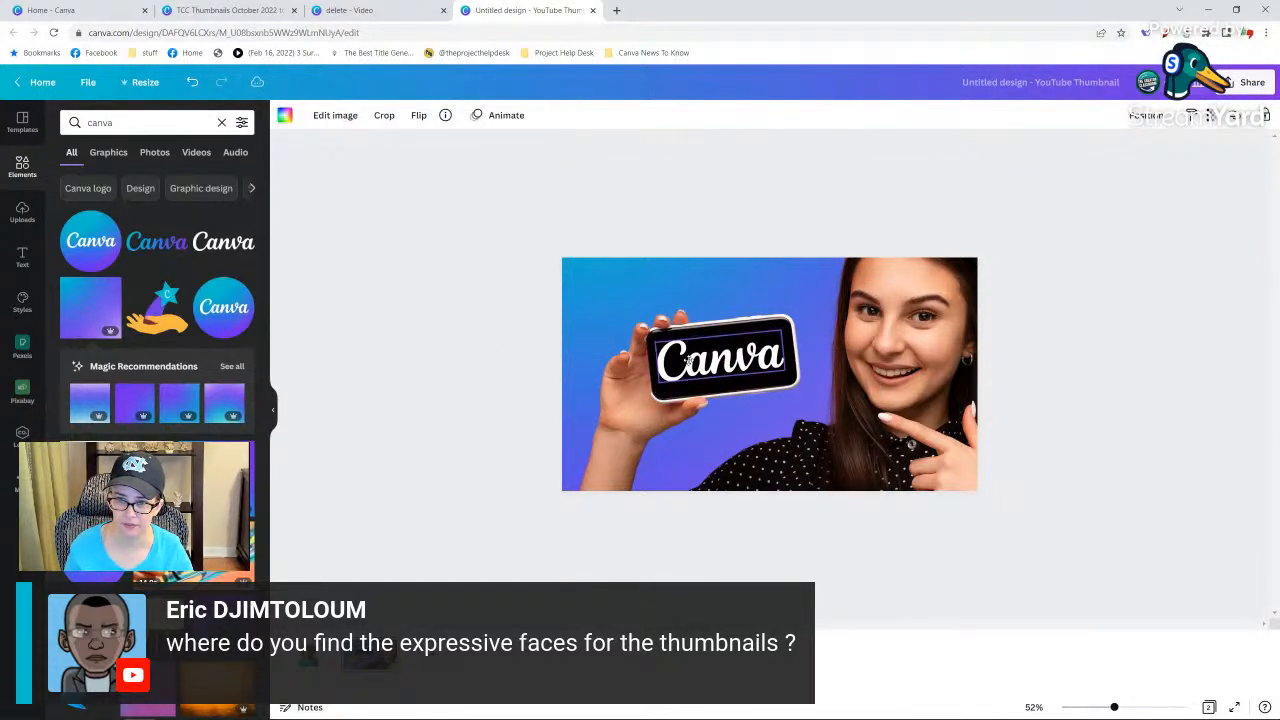
left_click(510, 335)
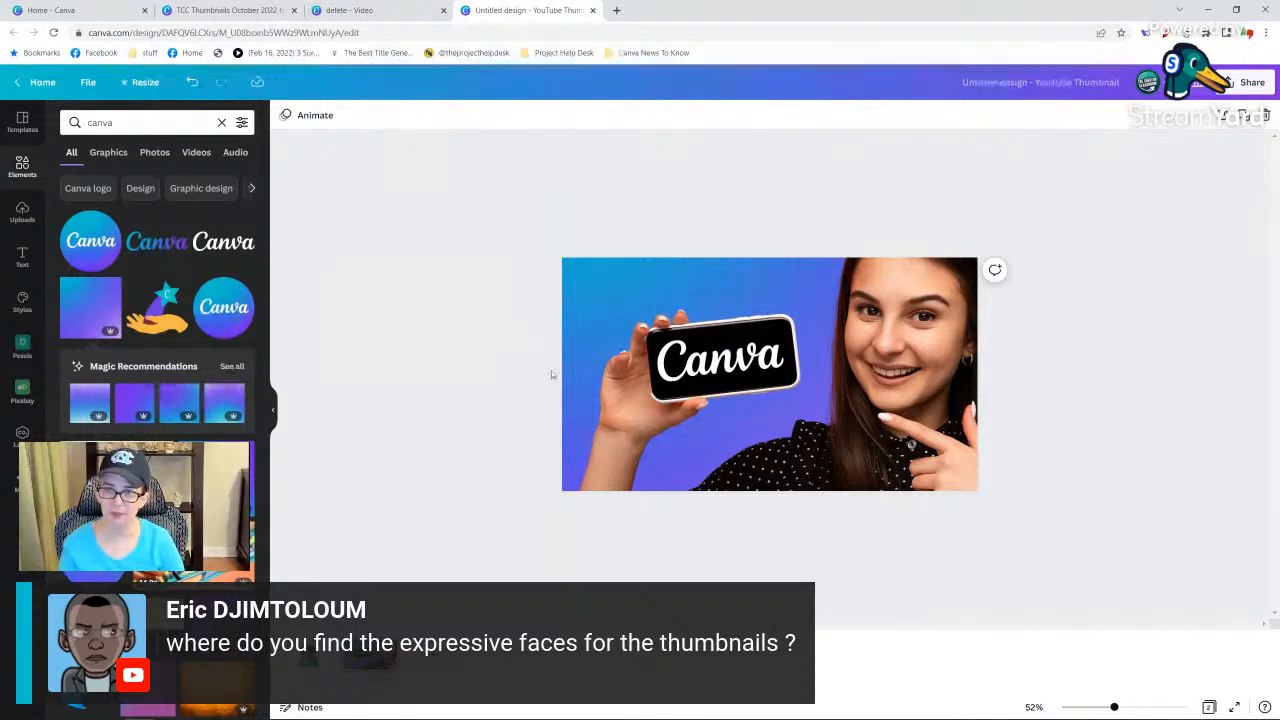
Try a white Glow shadow on the enlarged woman cutout, and undo the last change to restore the gradient background.
left_click(585, 377)
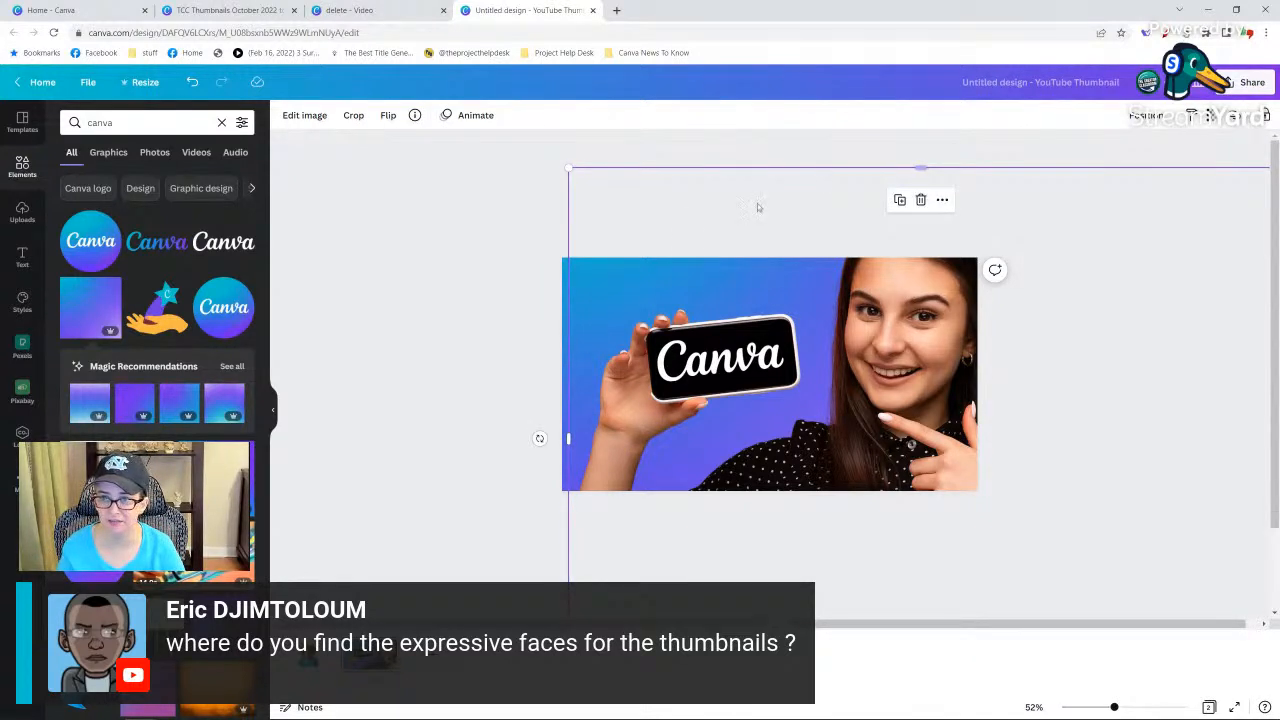
left_click(495, 282)
left_click(829, 430)
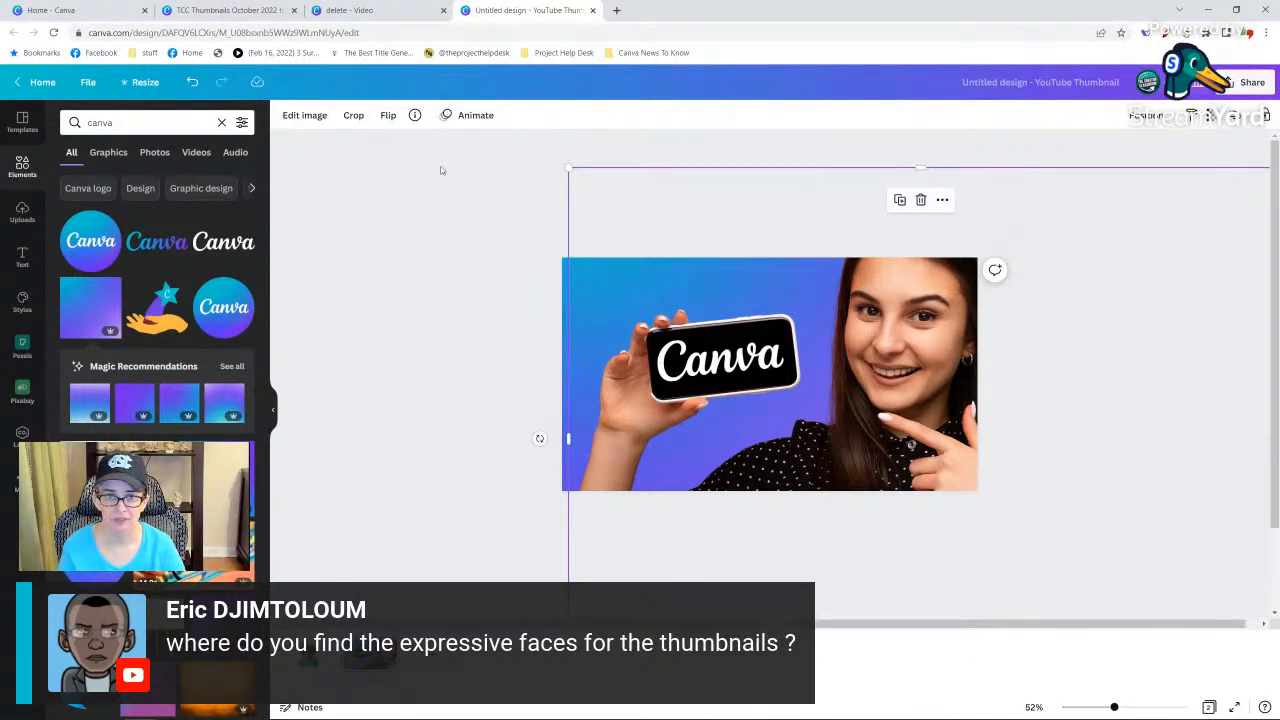
left_click(304, 115)
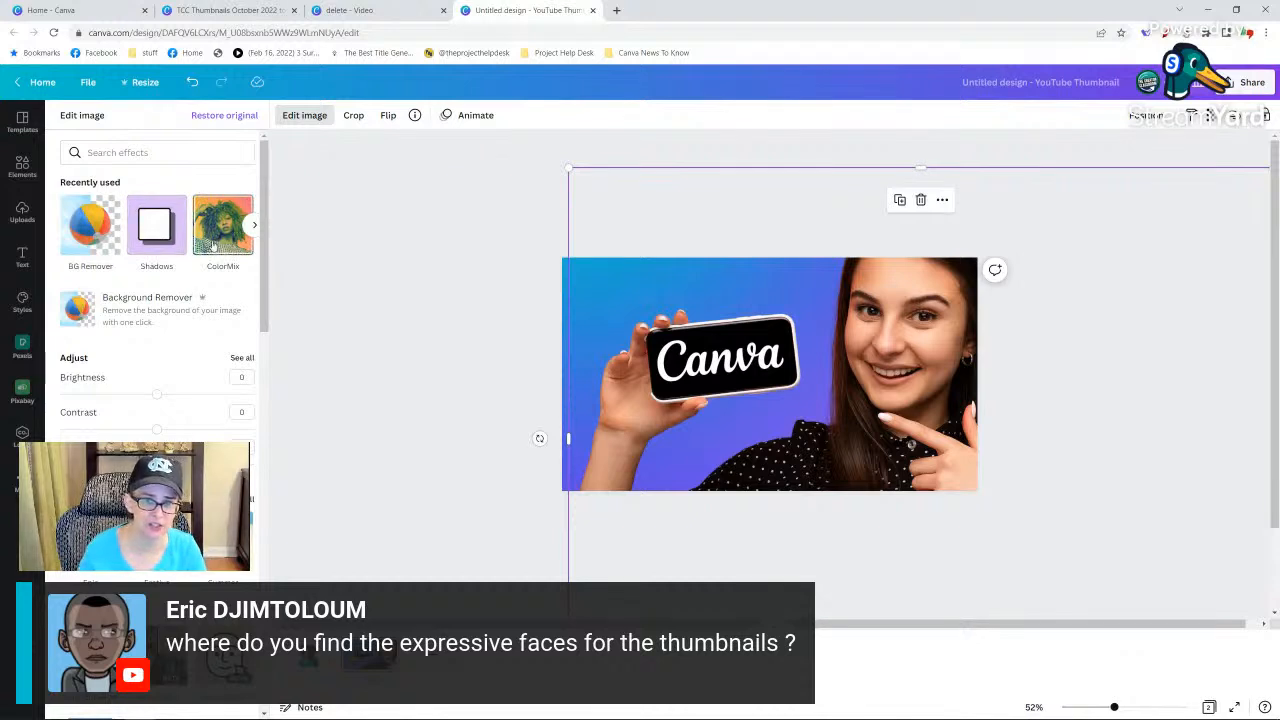
left_click(153, 240)
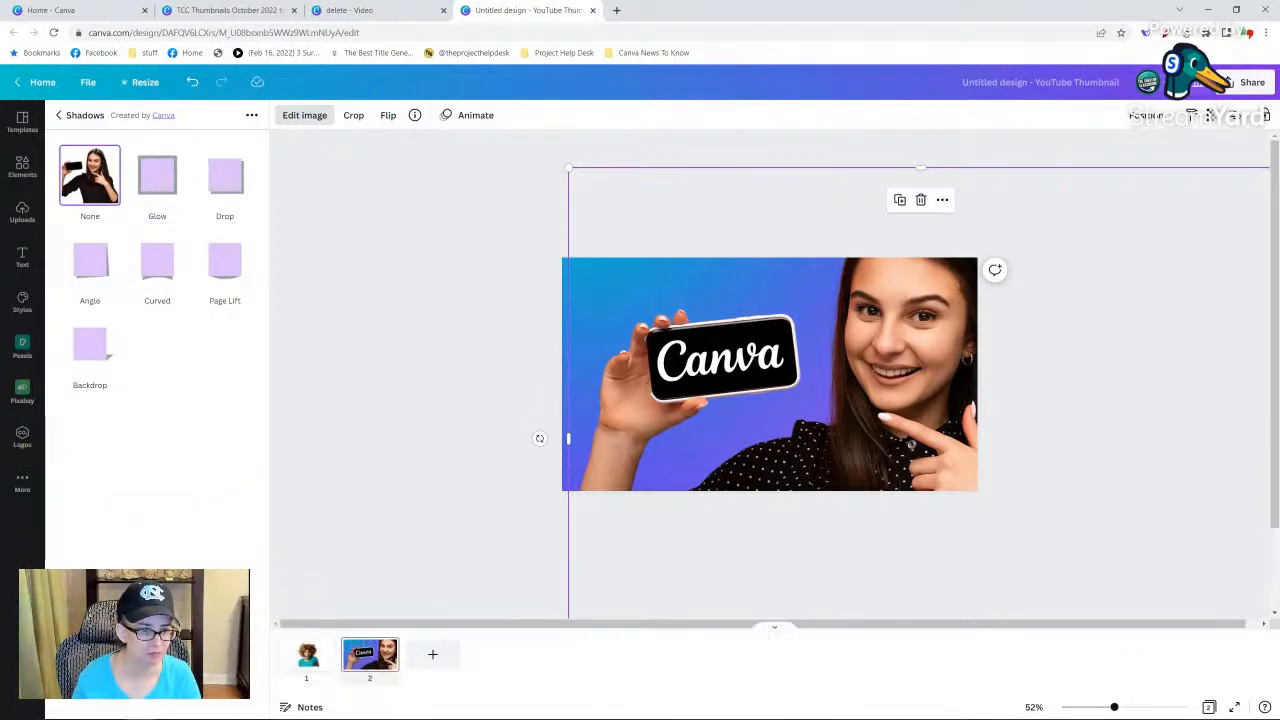
left_click(155, 182)
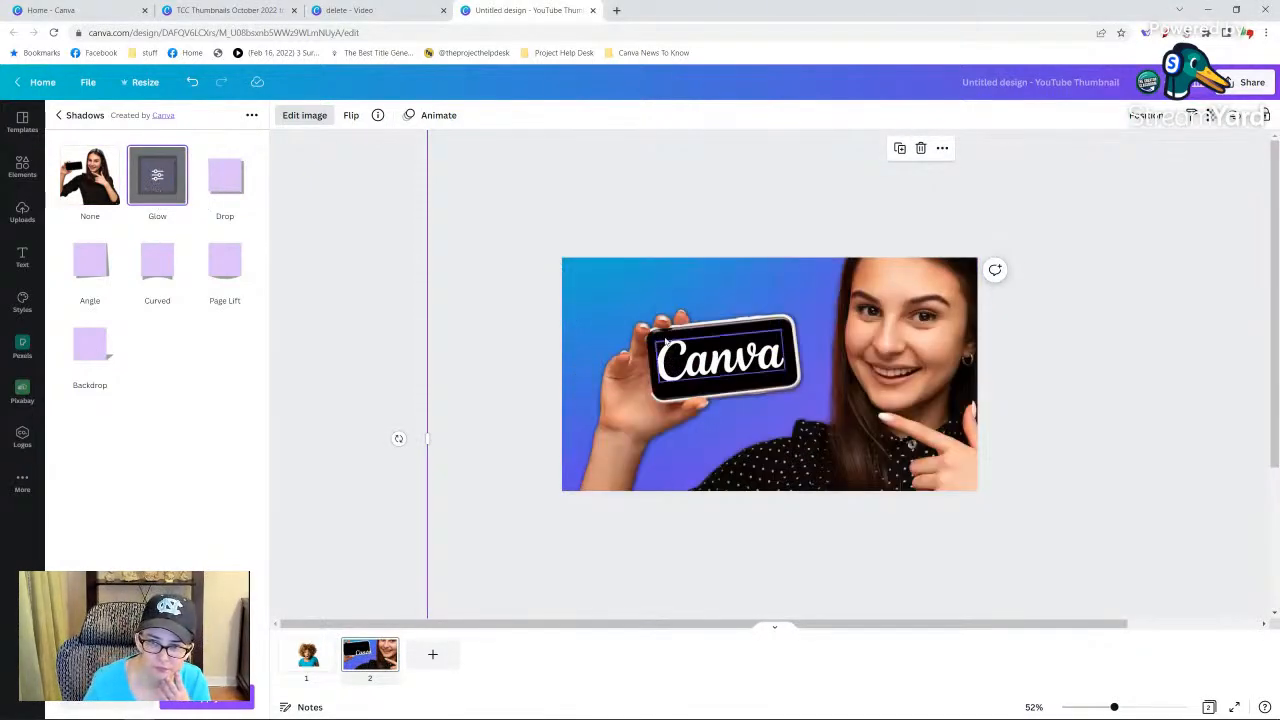
left_click(160, 195)
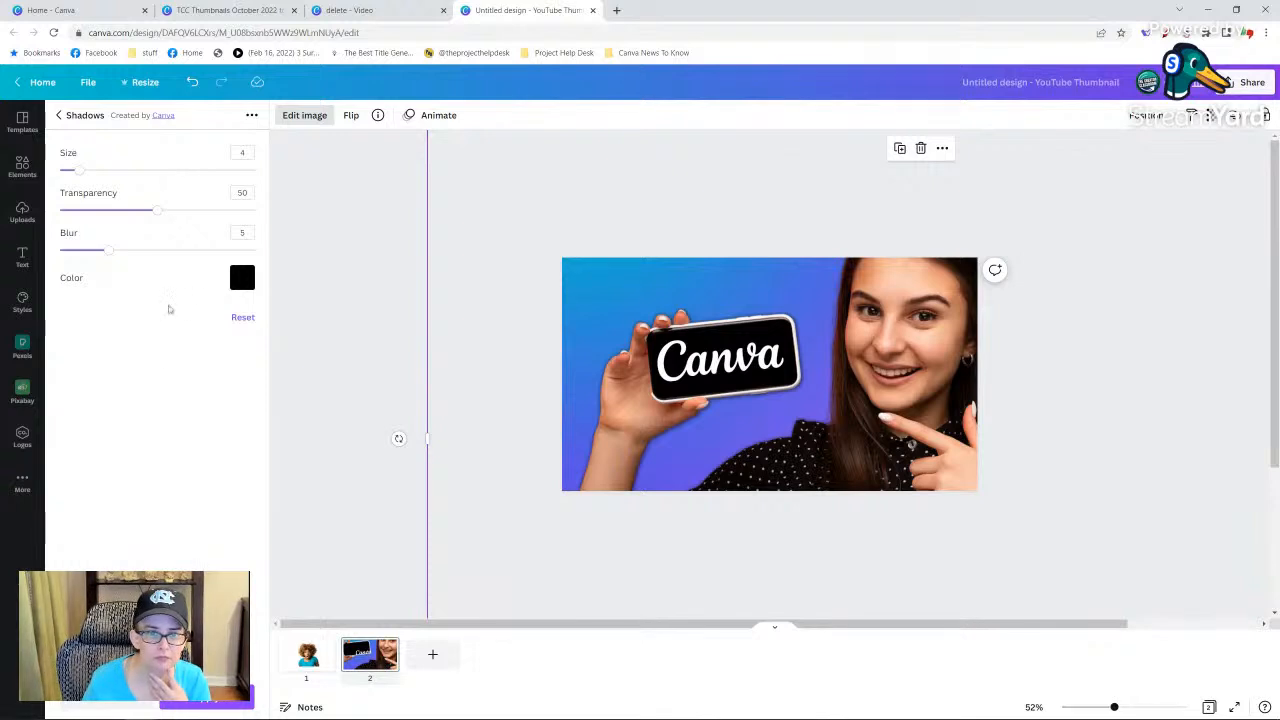
left_click(242, 277)
left_click(279, 335)
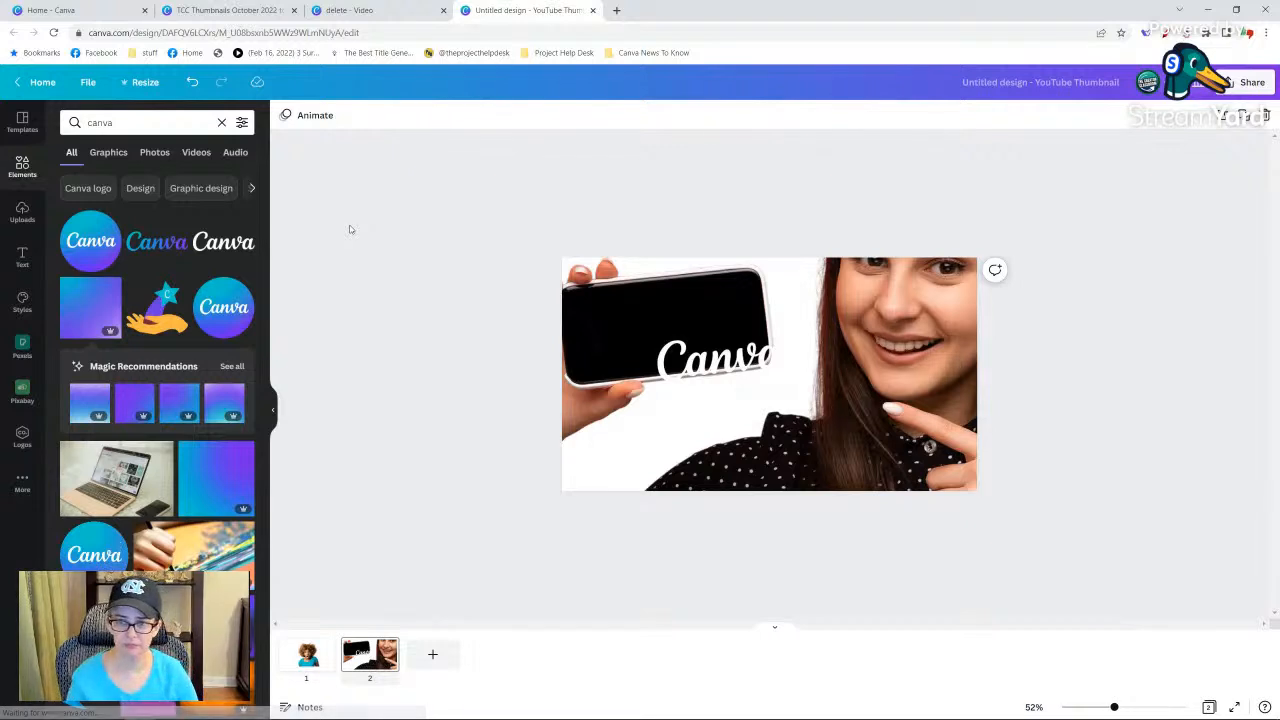
left_click(194, 84)
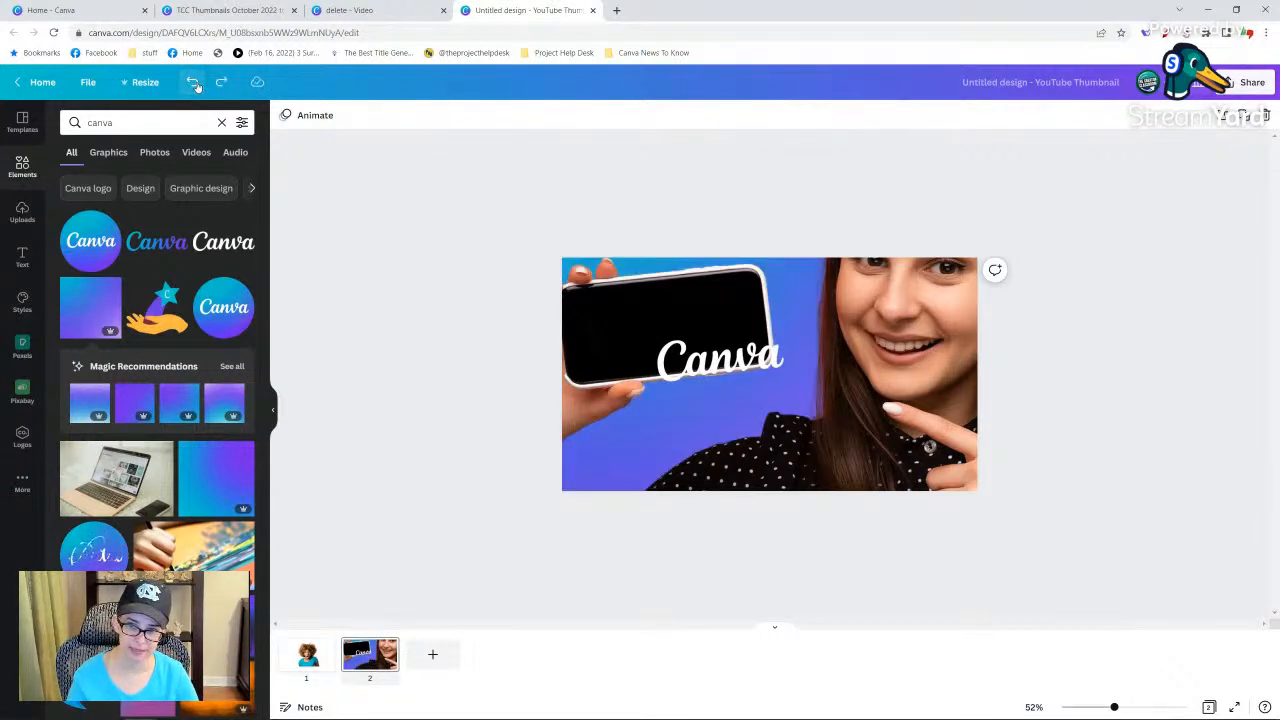
Move the woman cutout down the page and shrink it so the whole head and phone fit inside the page.
left_click(668, 320)
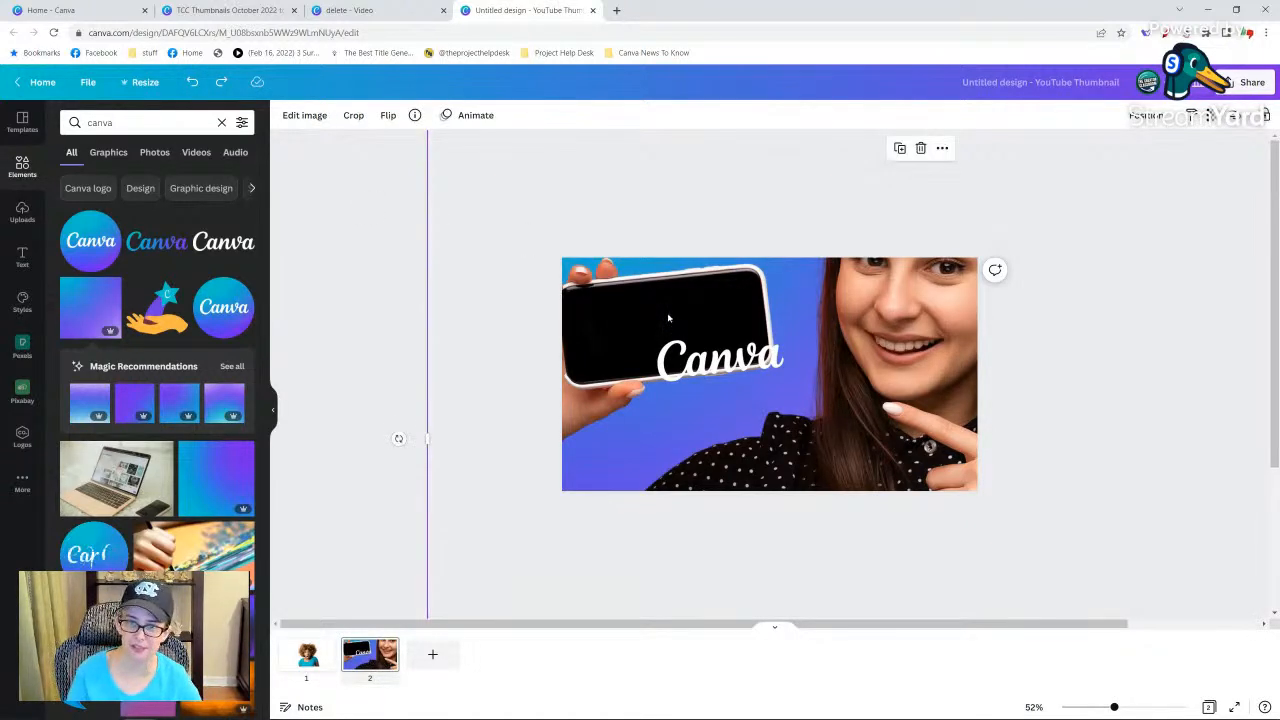
left_click_drag(638, 311, 731, 522)
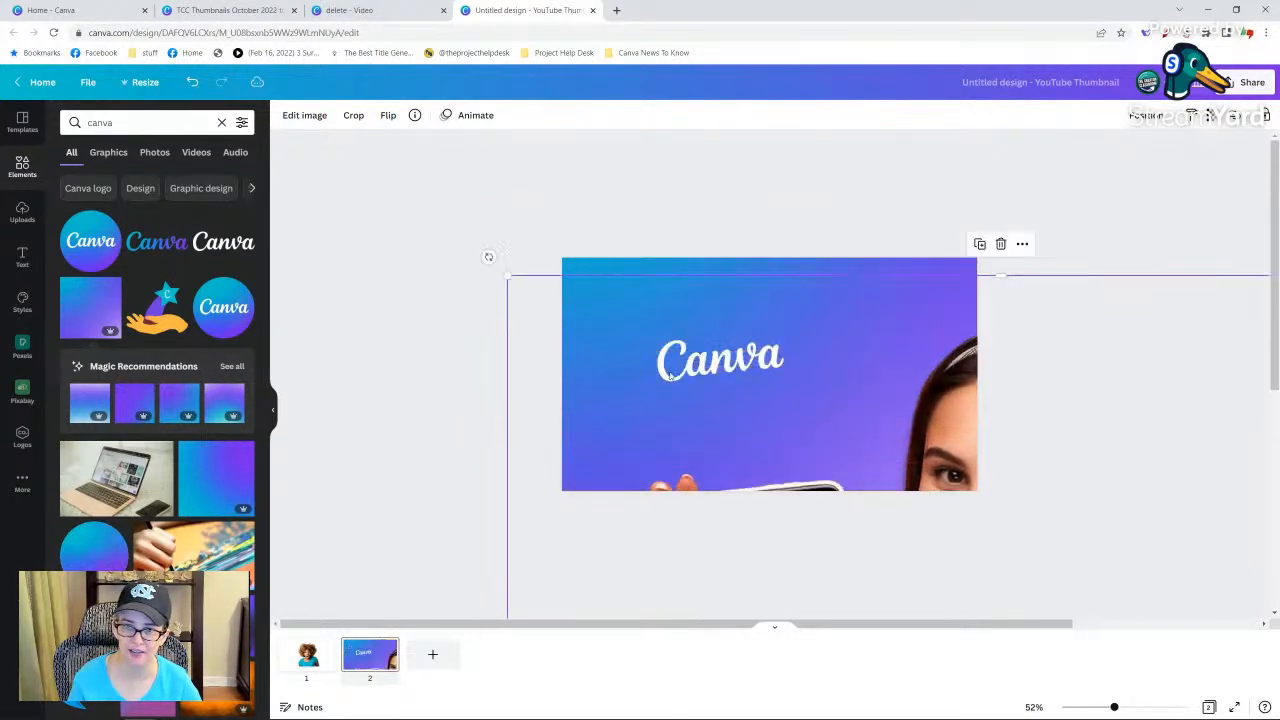
left_click_drag(508, 274, 703, 265)
Apply a Glow shadow in white to the reduced woman cutout.
left_click(297, 116)
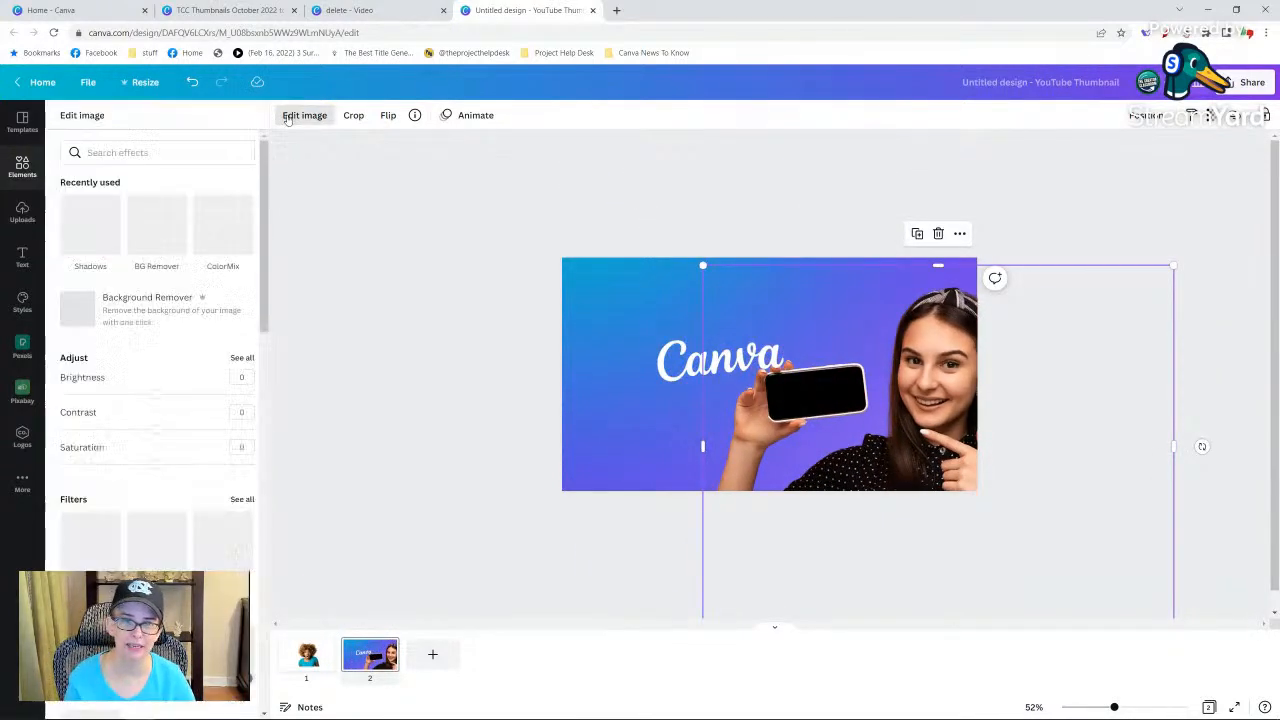
left_click(91, 220)
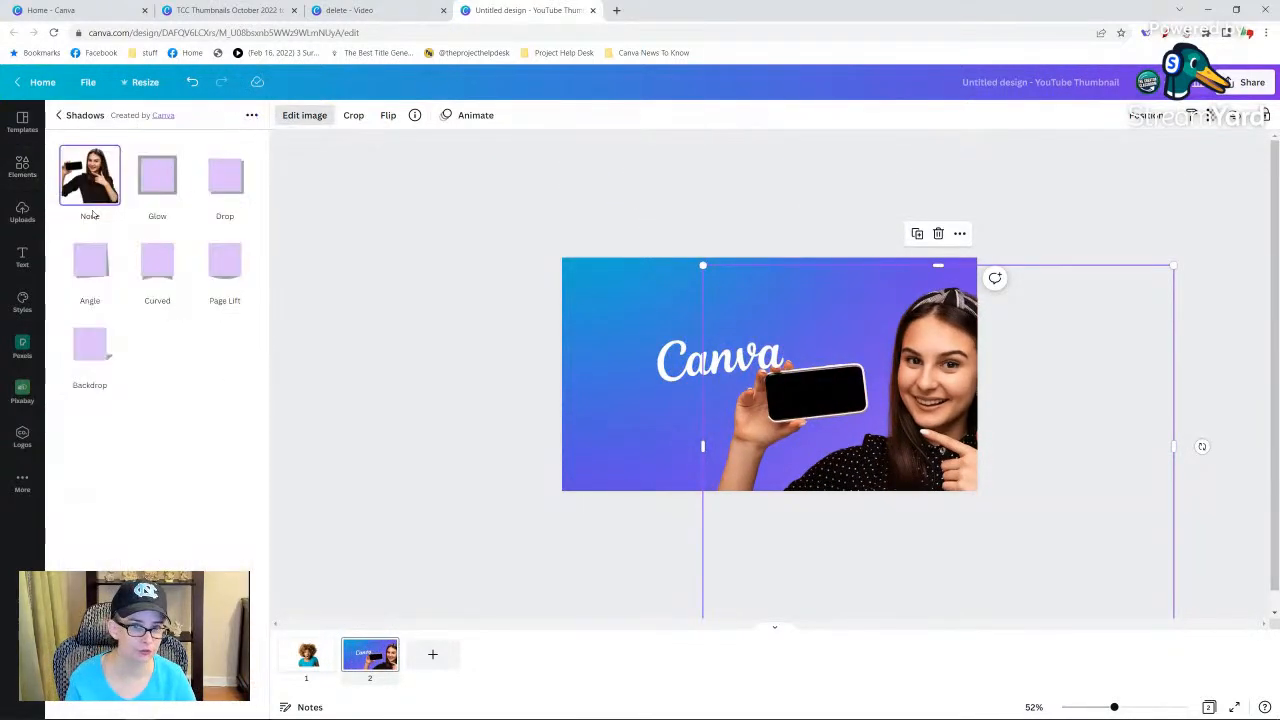
left_click(150, 182)
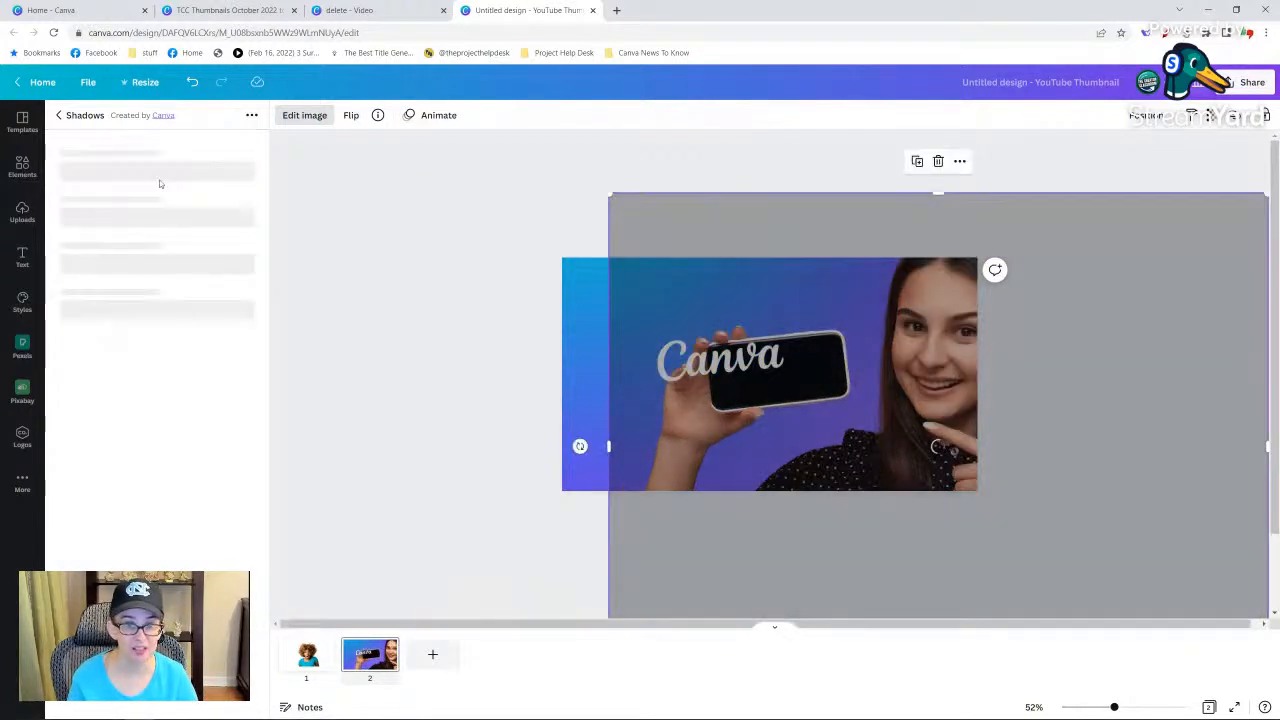
left_click(241, 280)
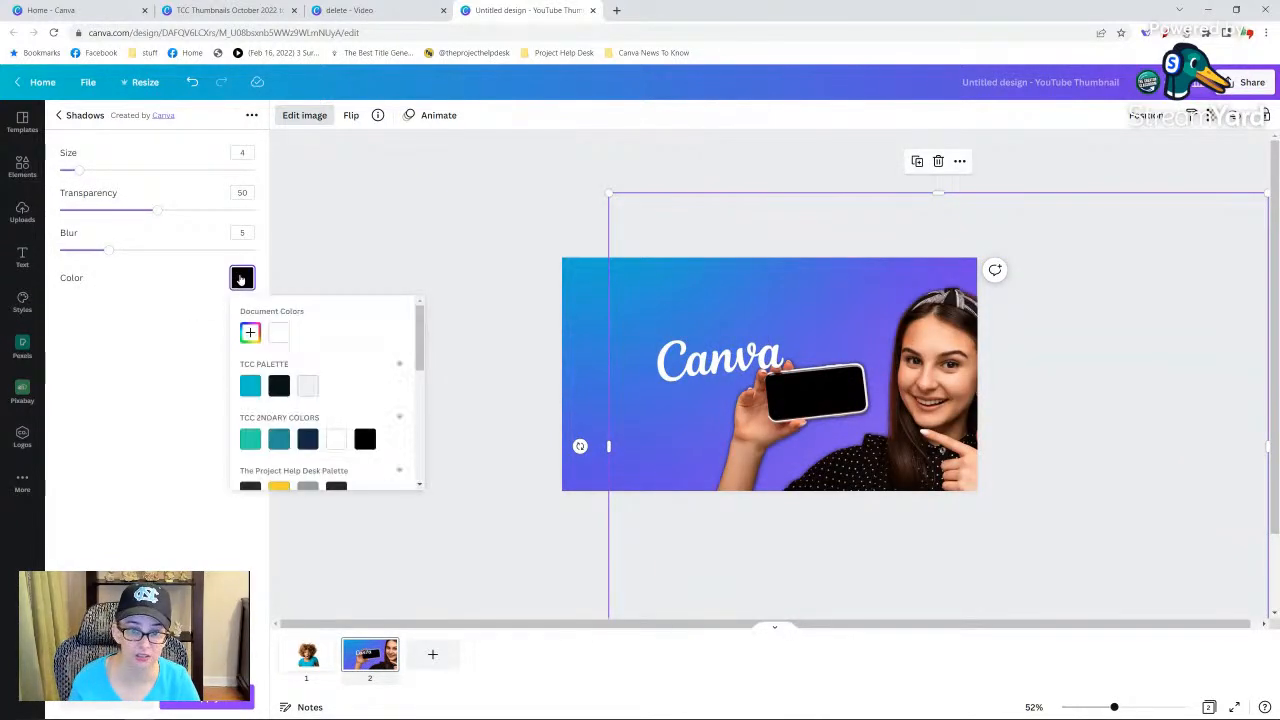
left_click(279, 333)
left_click(350, 270)
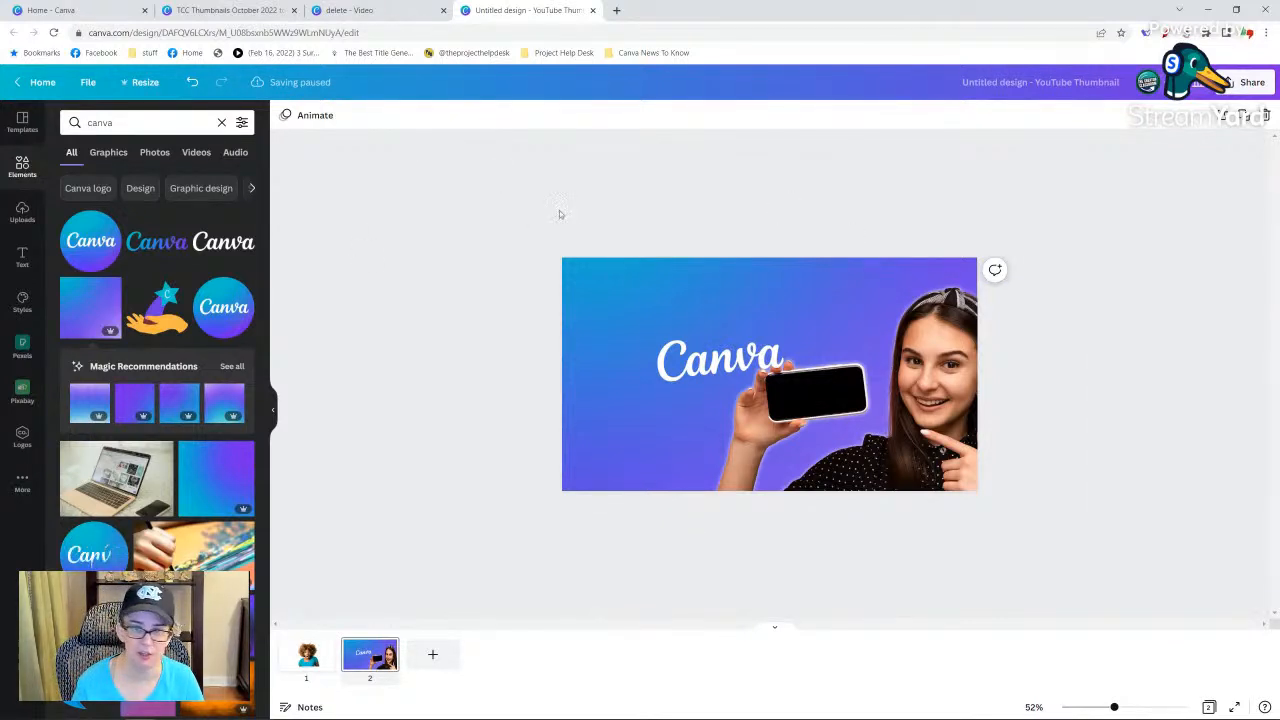
Enlarge the glowing cutout, align its phone behind the Canva wordmark, and crop its empty side near the page edge.
left_click(895, 431)
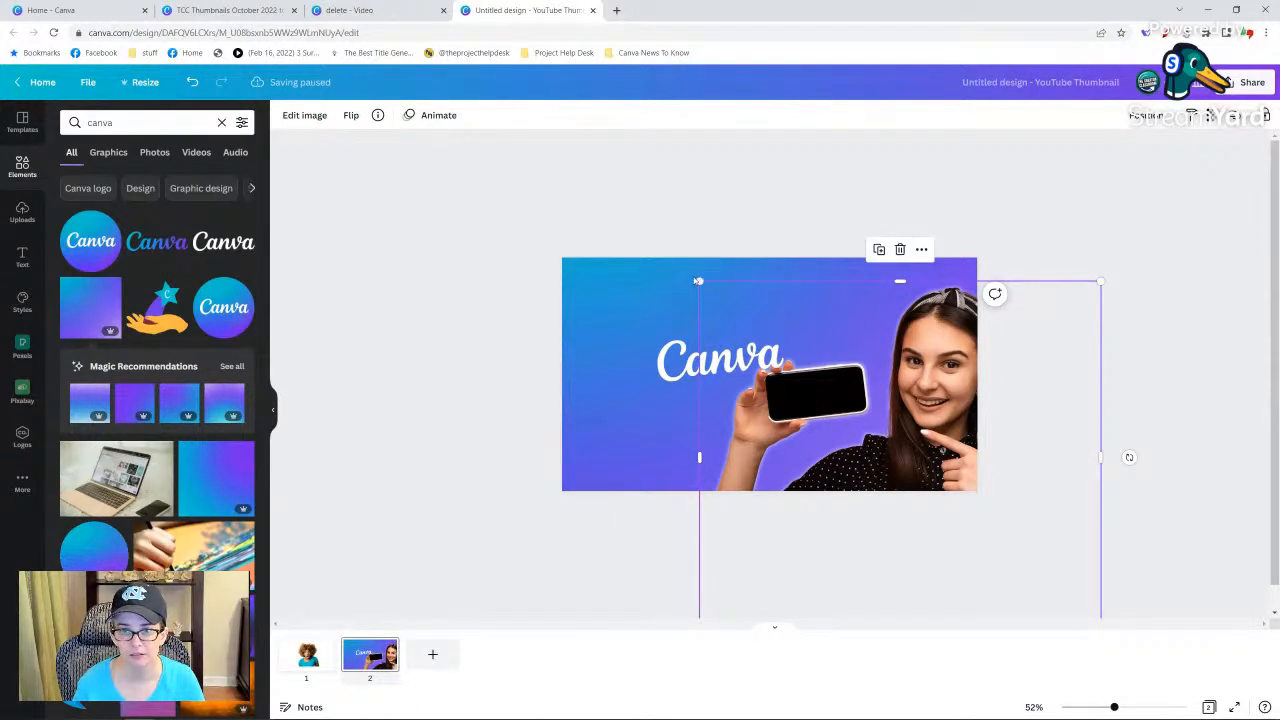
left_click_drag(672, 269, 505, 175)
left_click_drag(922, 314, 930, 370)
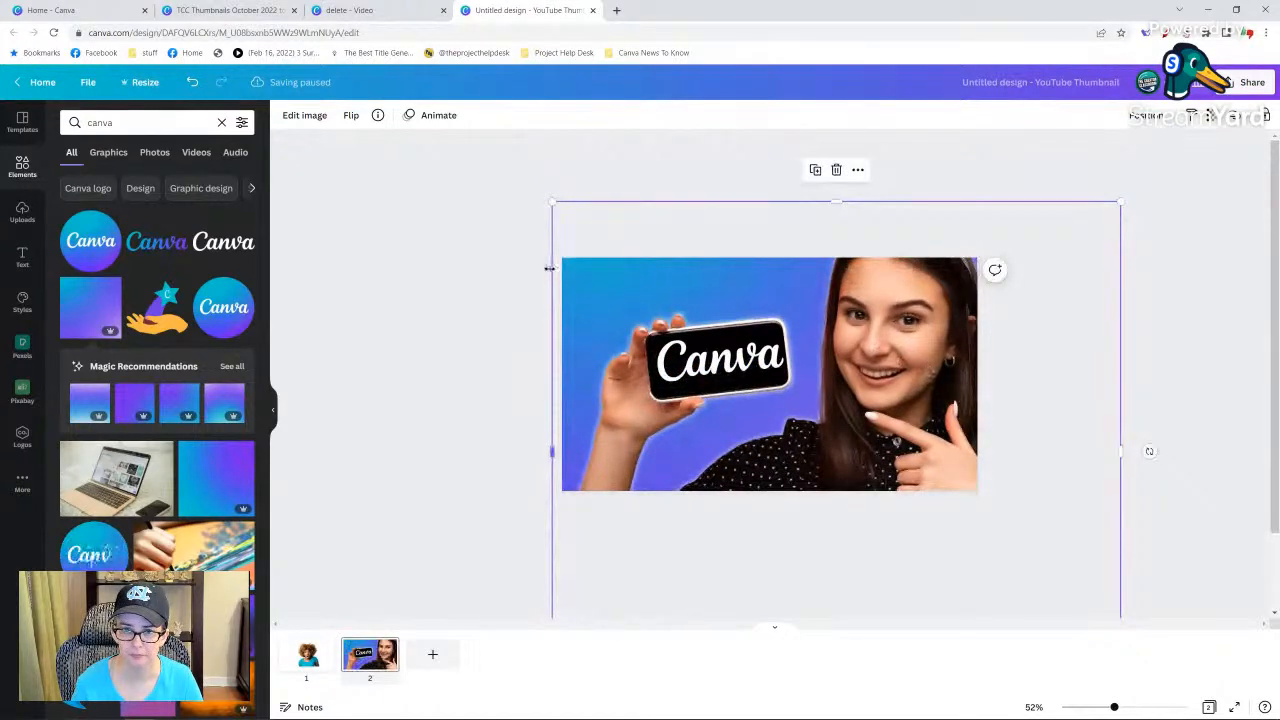
left_click_drag(549, 268, 575, 272)
left_click(514, 272)
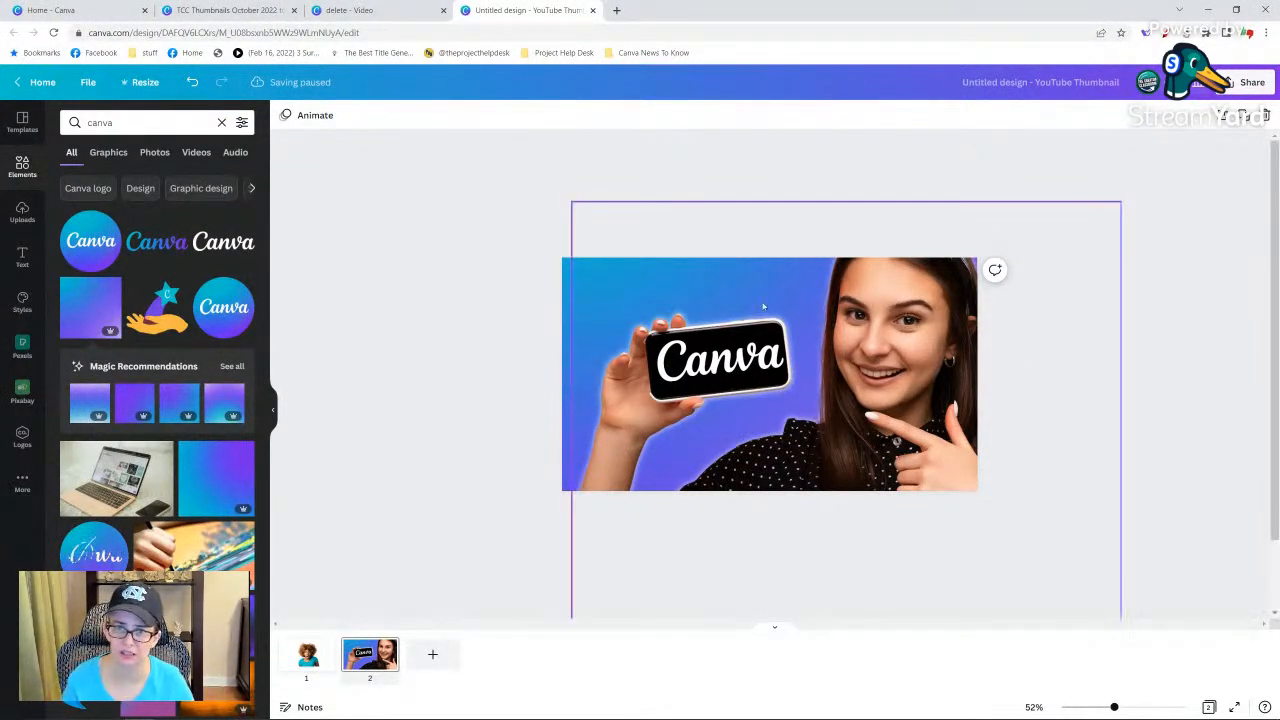
left_click(690, 355)
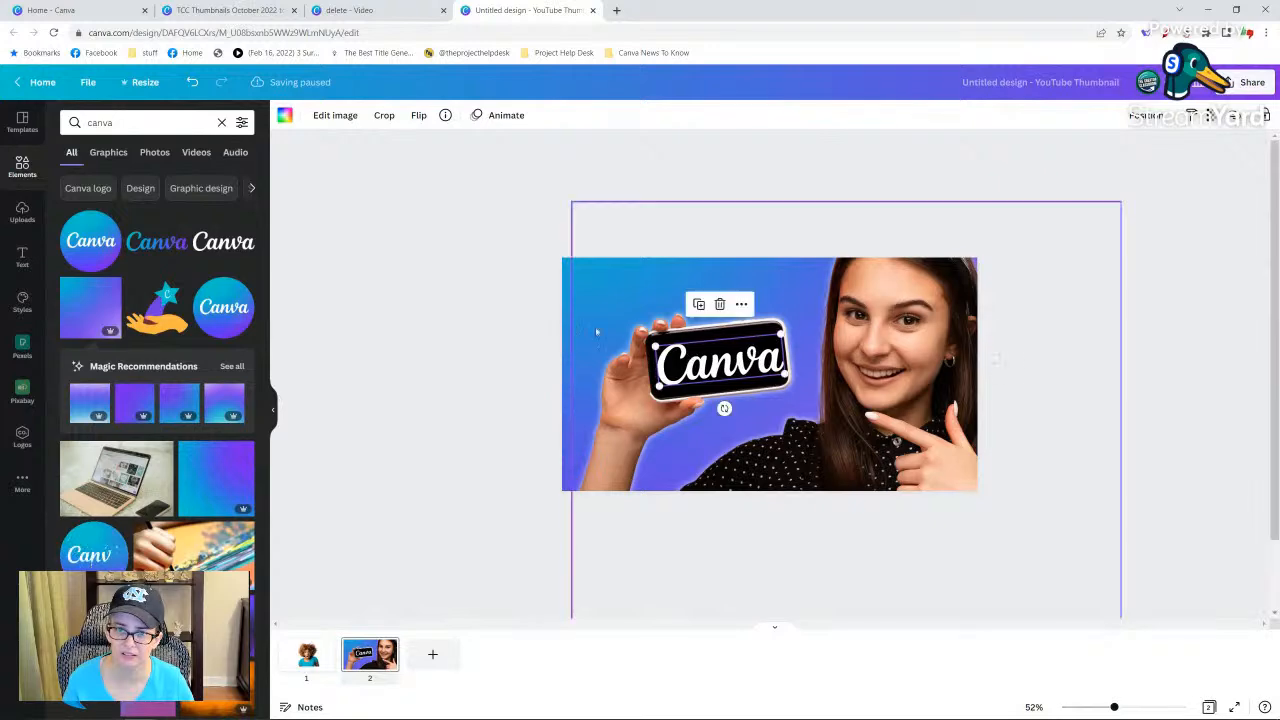
Copy the finished Canva phone thumbnail page into the TCC Thumbnails design after blank page 7, and delete the blank page.
left_click(503, 327)
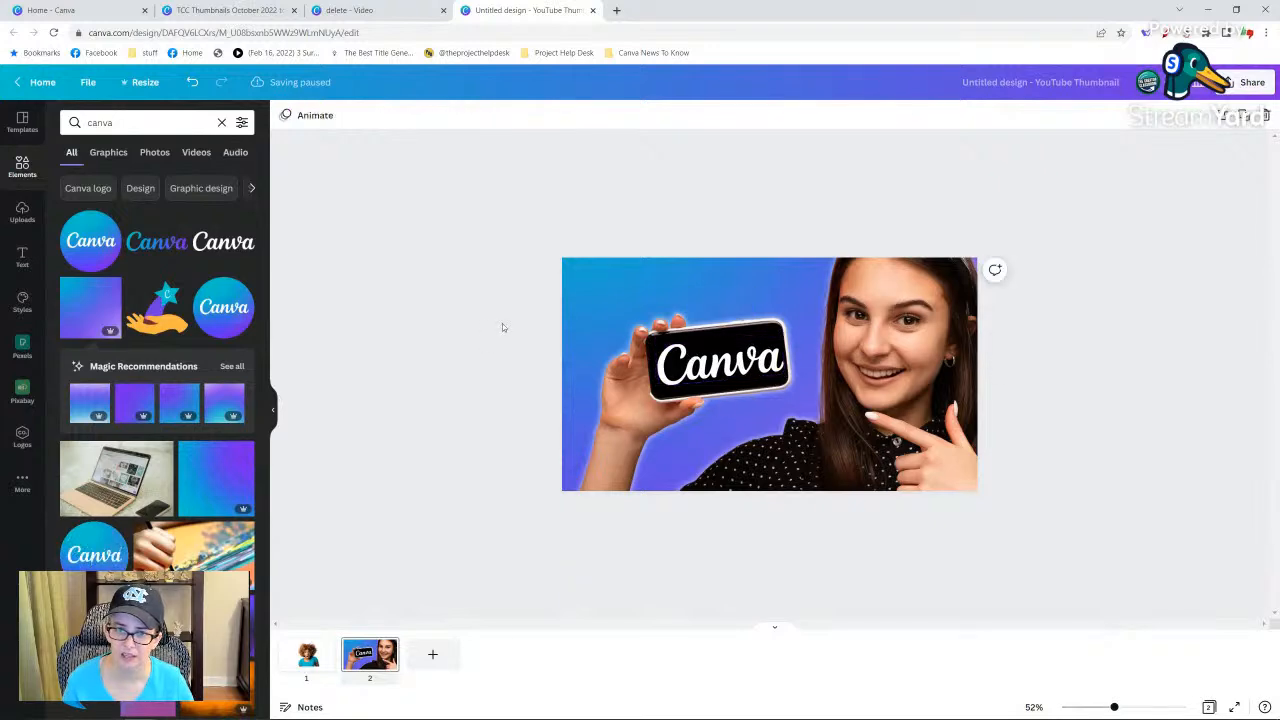
left_click(370, 668)
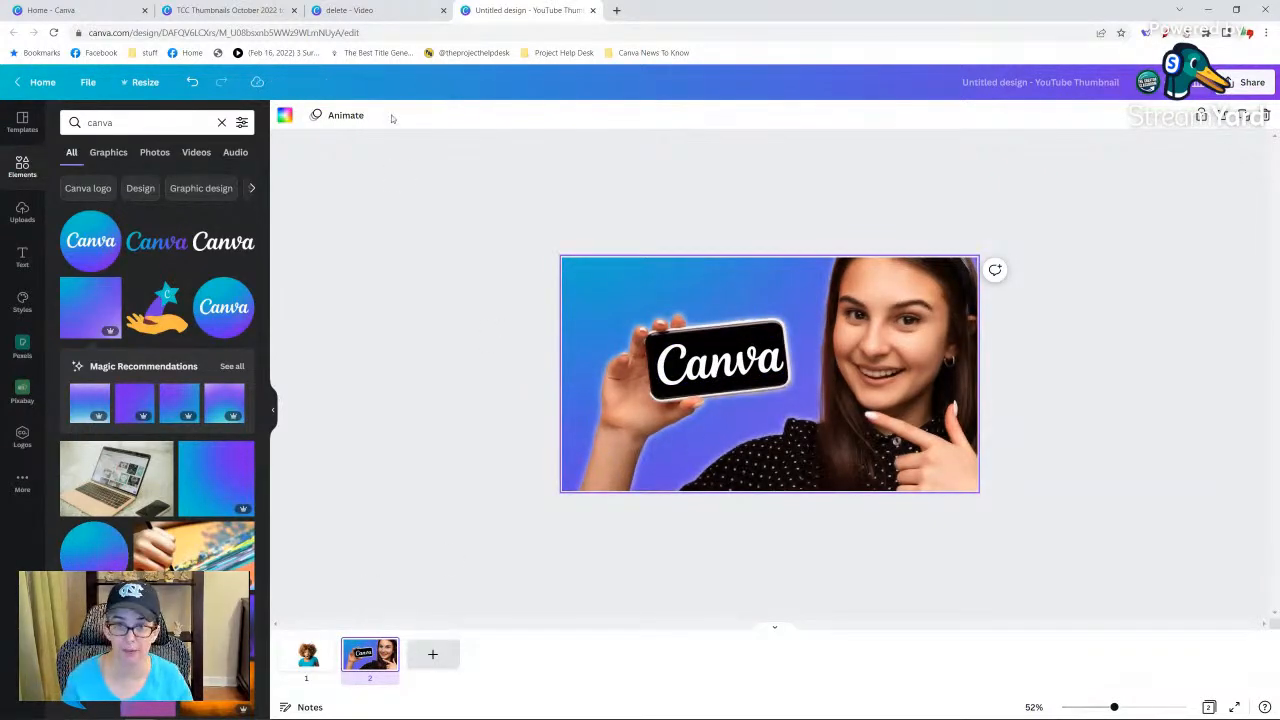
left_click(226, 10)
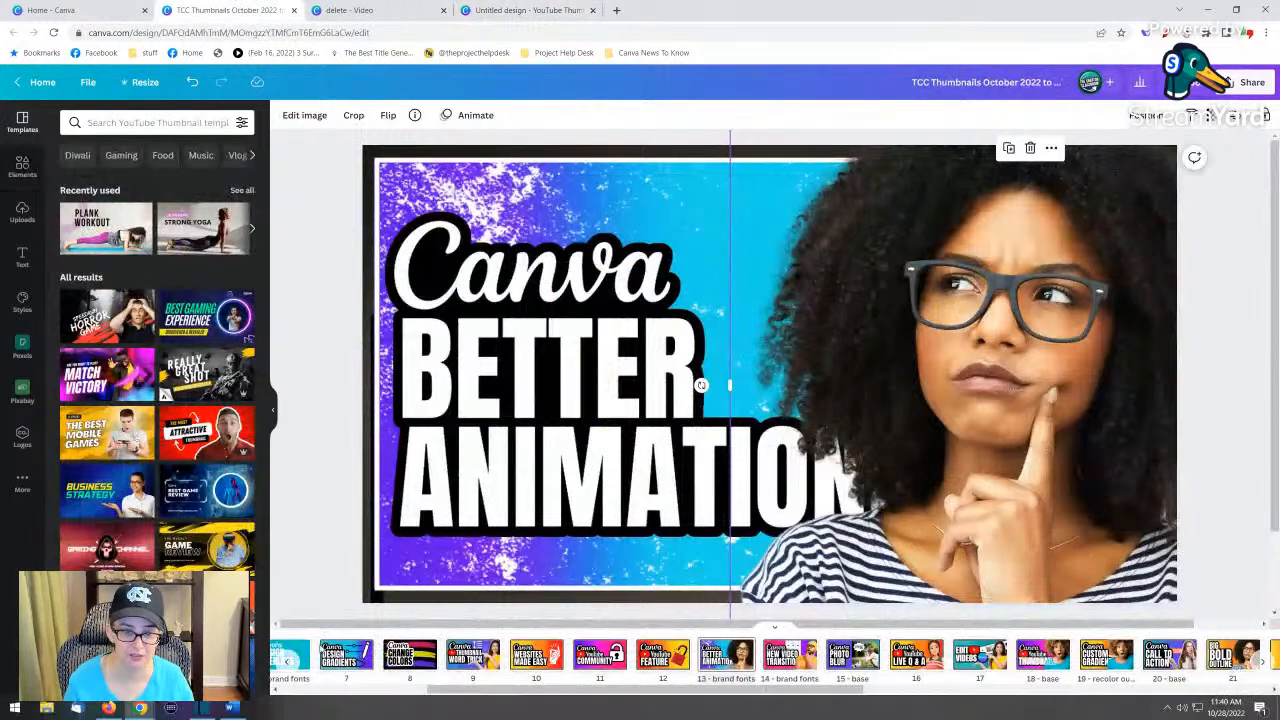
left_click(315, 655)
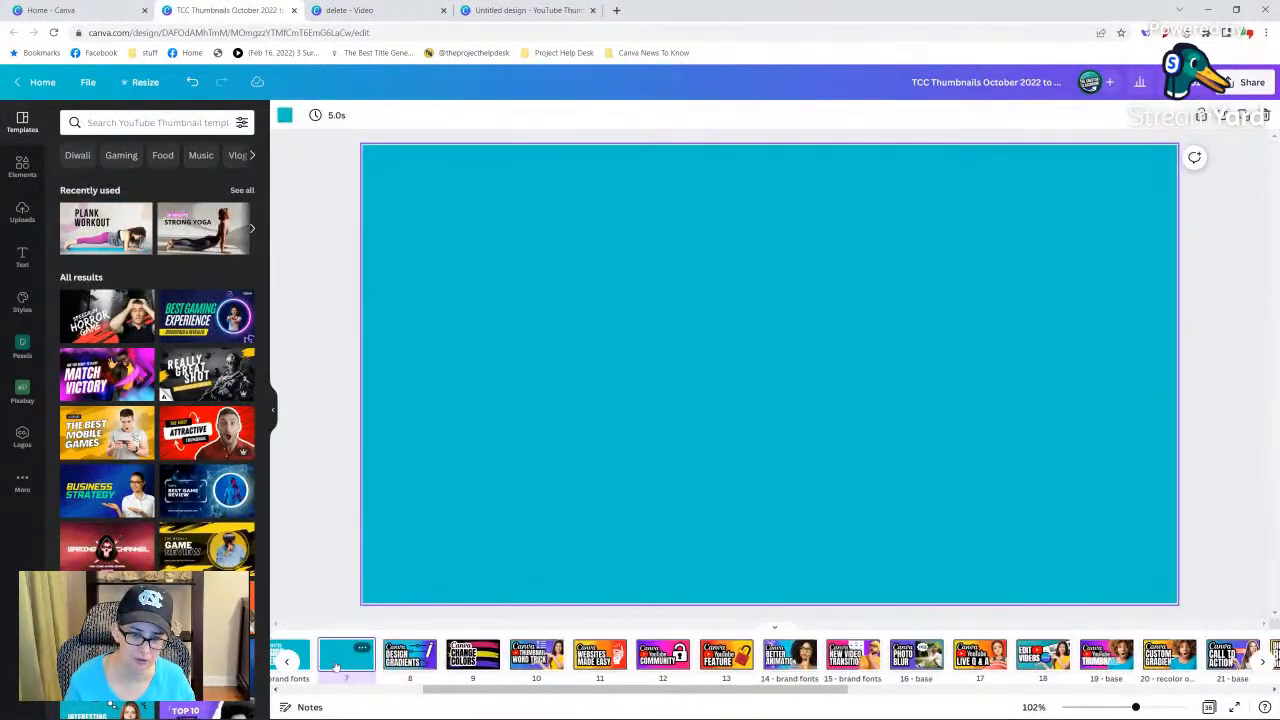
key("ctrl+v")
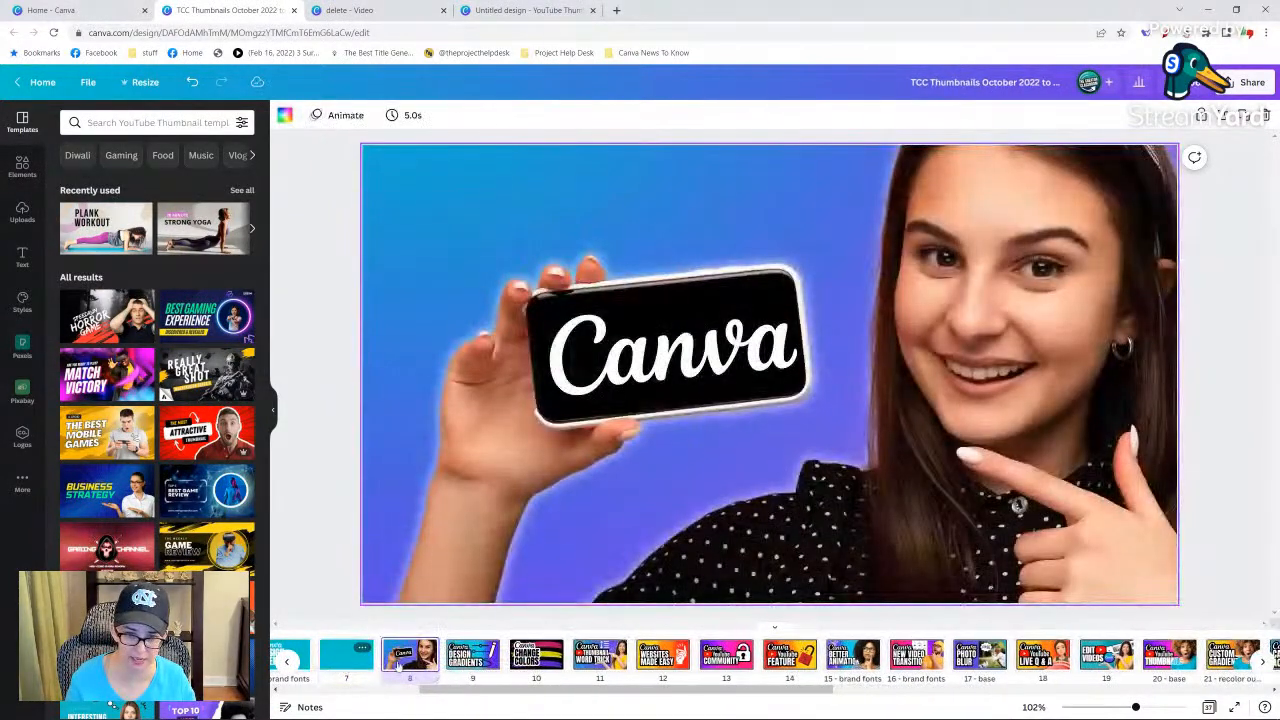
left_click(332, 664)
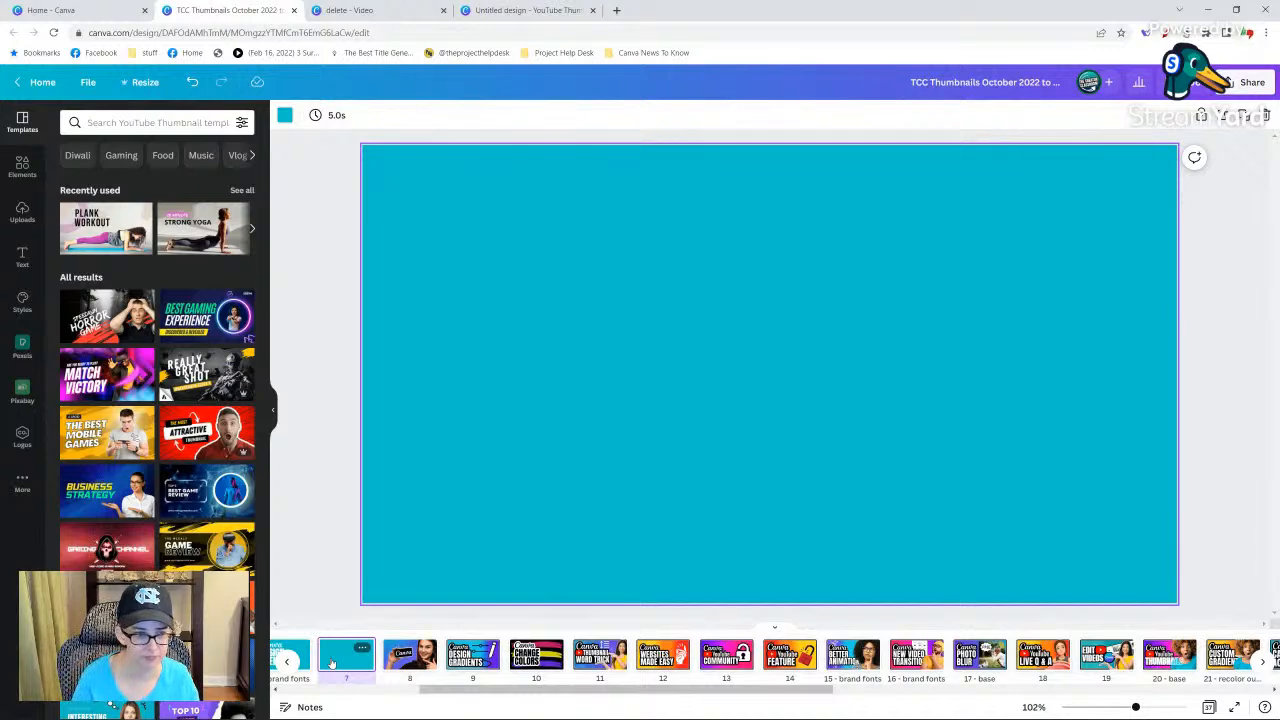
key("Delete")
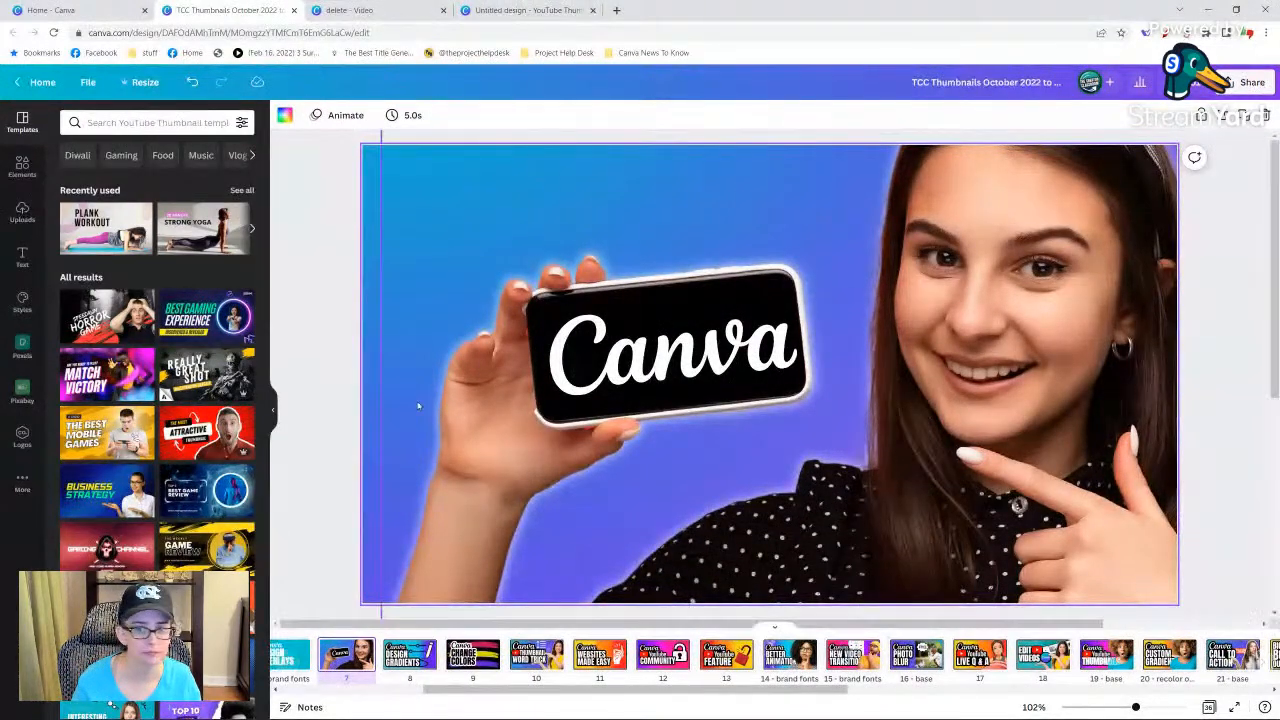
Nudge the Canva wordmark slightly within the phone screen on the pasted thumbnail page.
left_click(330, 333)
key("shift+r")
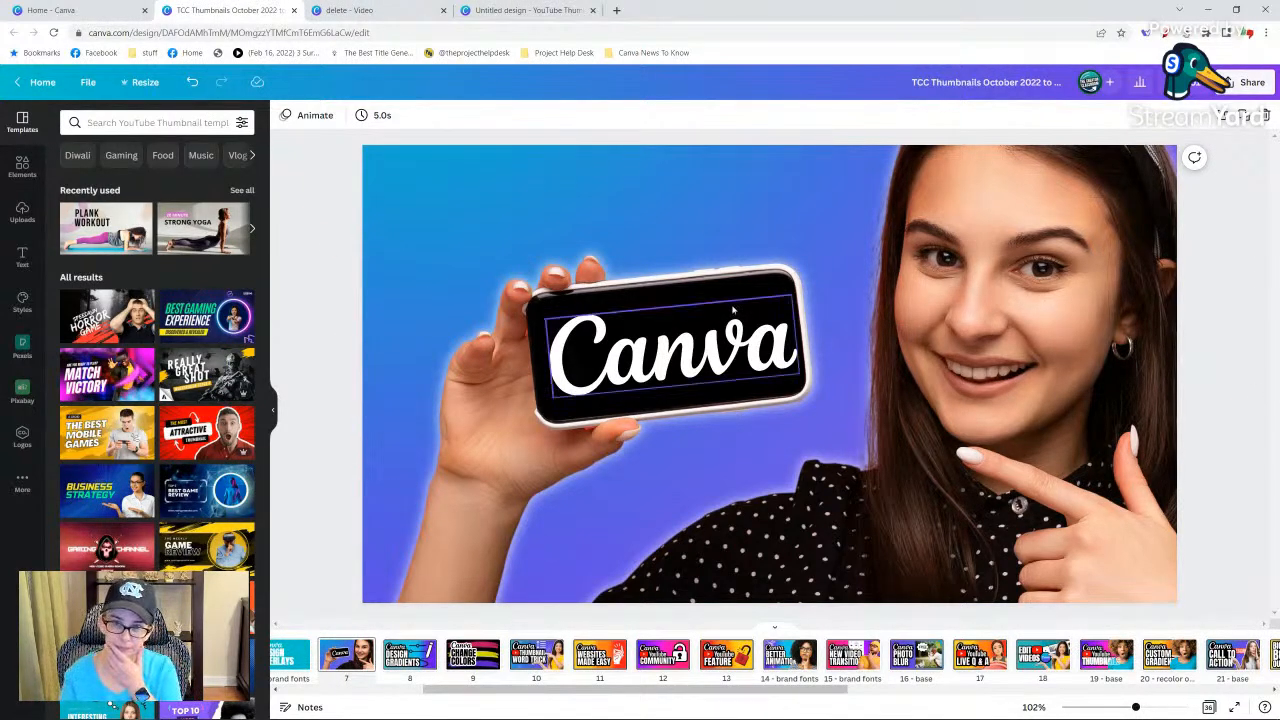
left_click(684, 355)
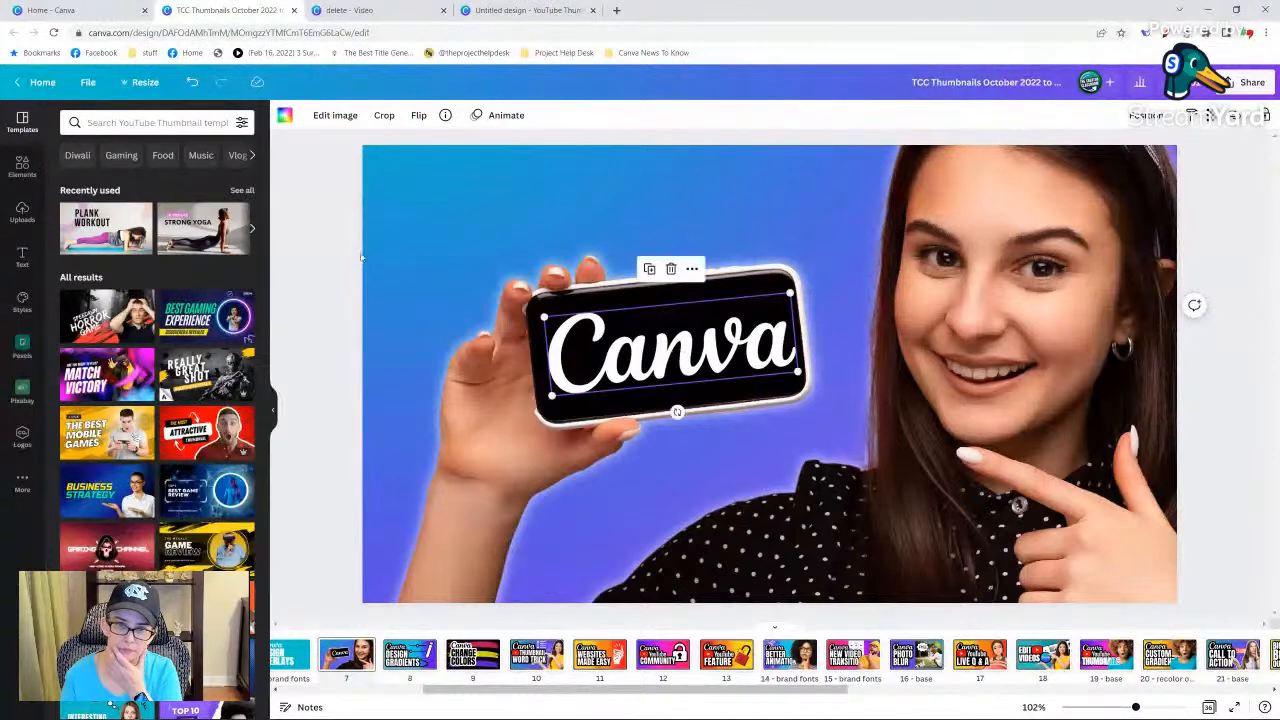
key("Escape")
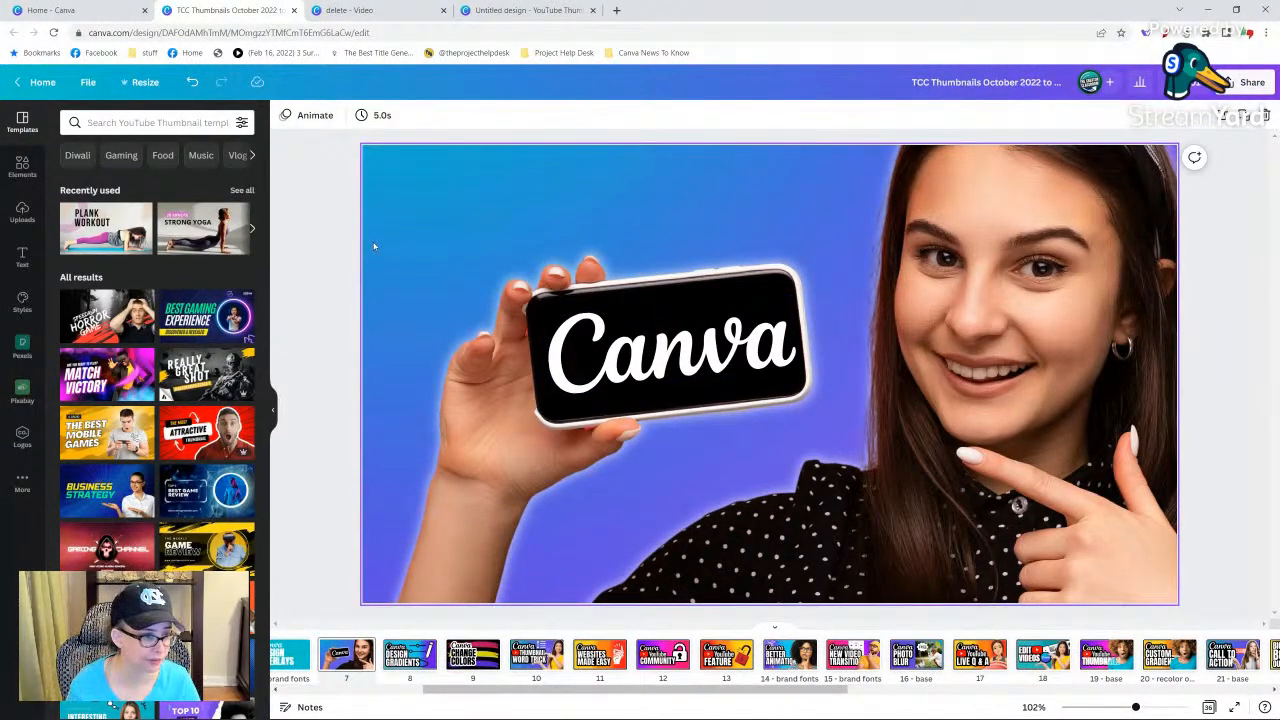
Switch to the "delete" video design, search the elements for "youtube face", and look through the photo results.
left_click(375, 12)
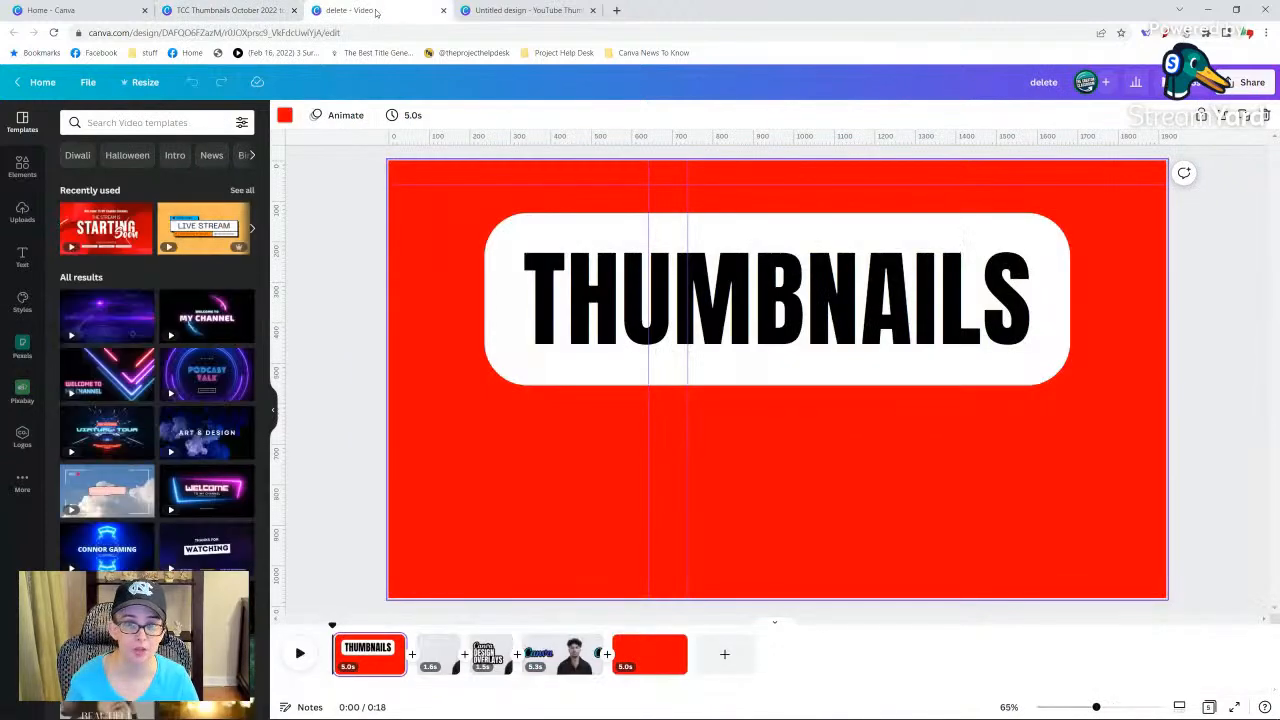
left_click(22, 166)
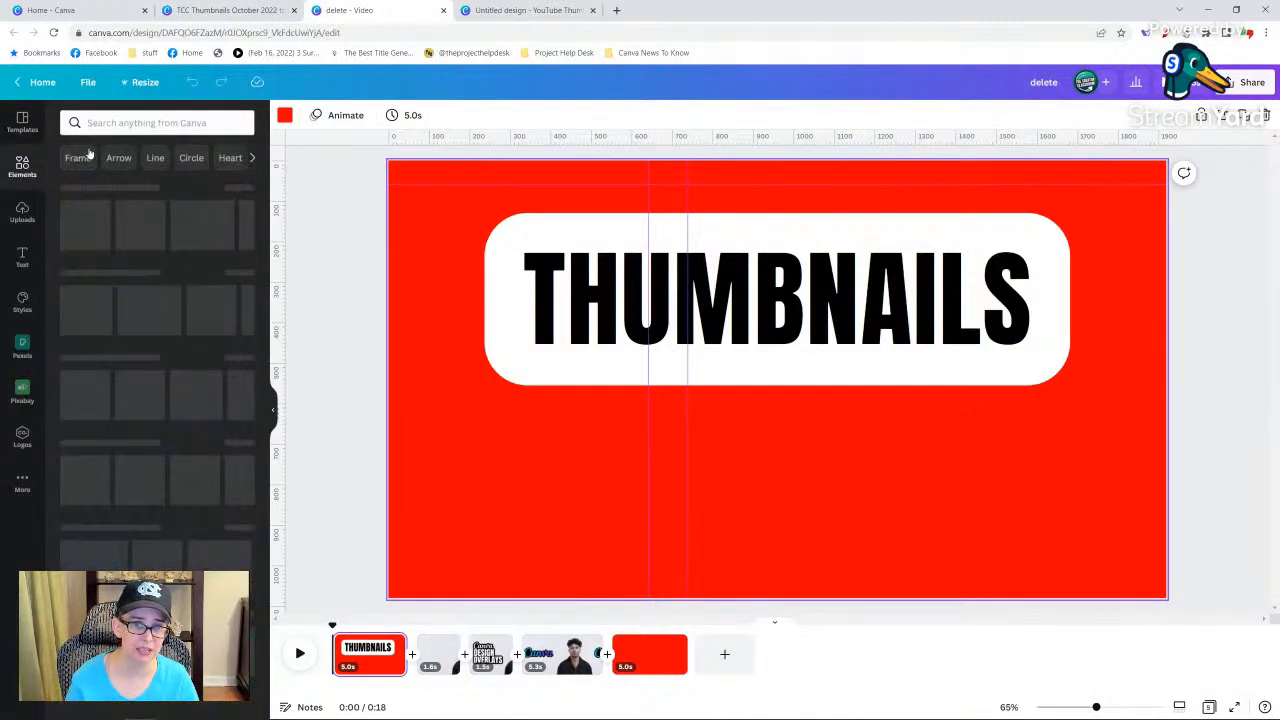
left_click(176, 120)
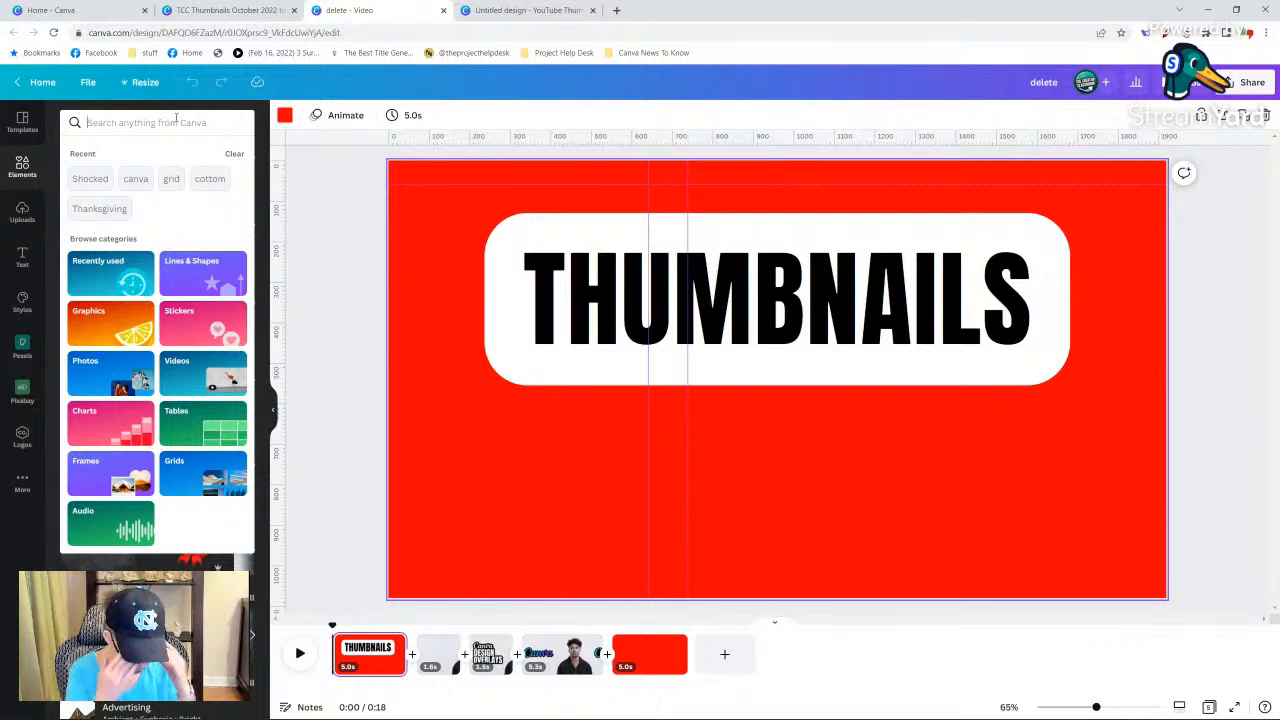
type("youtube")
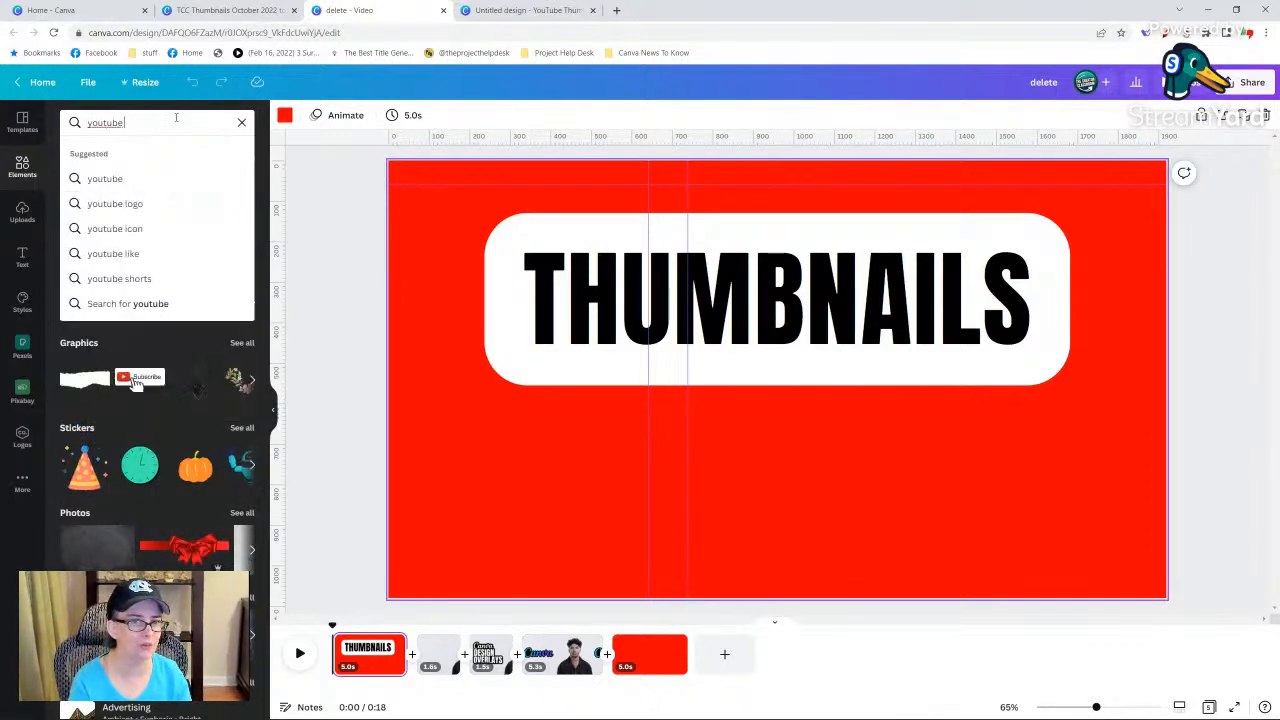
type(" face")
key("Return")
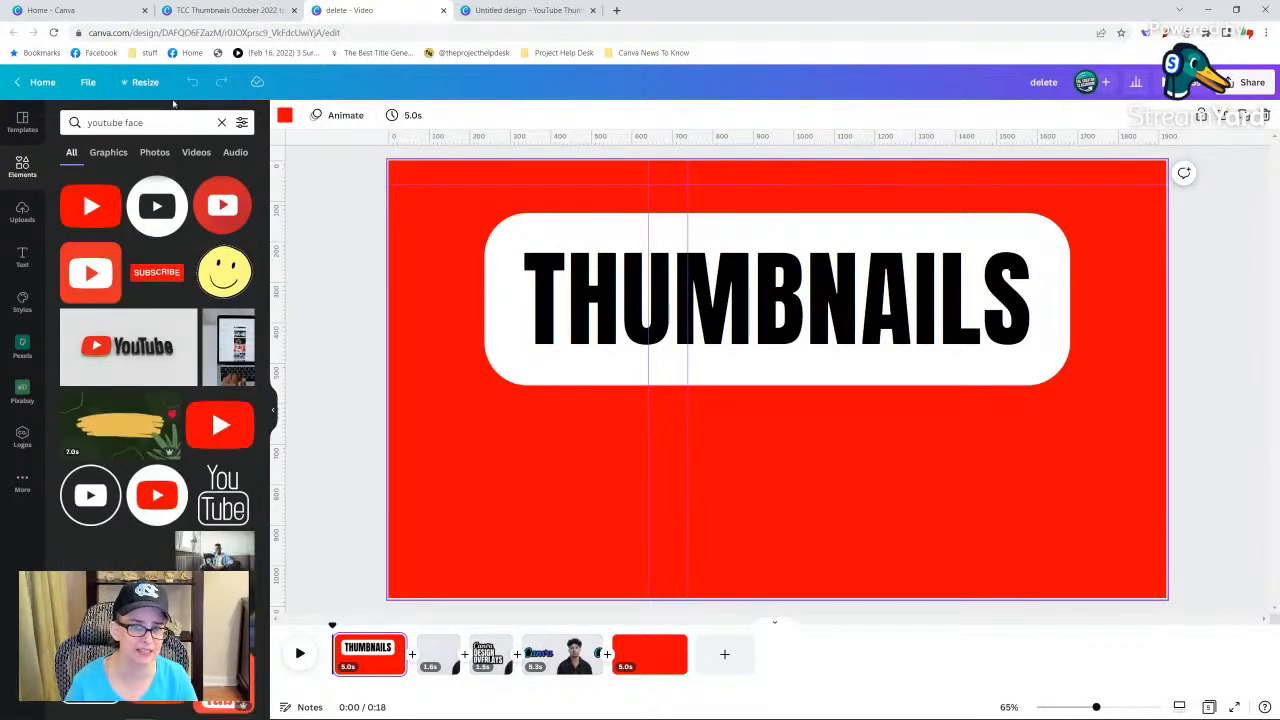
left_click(150, 155)
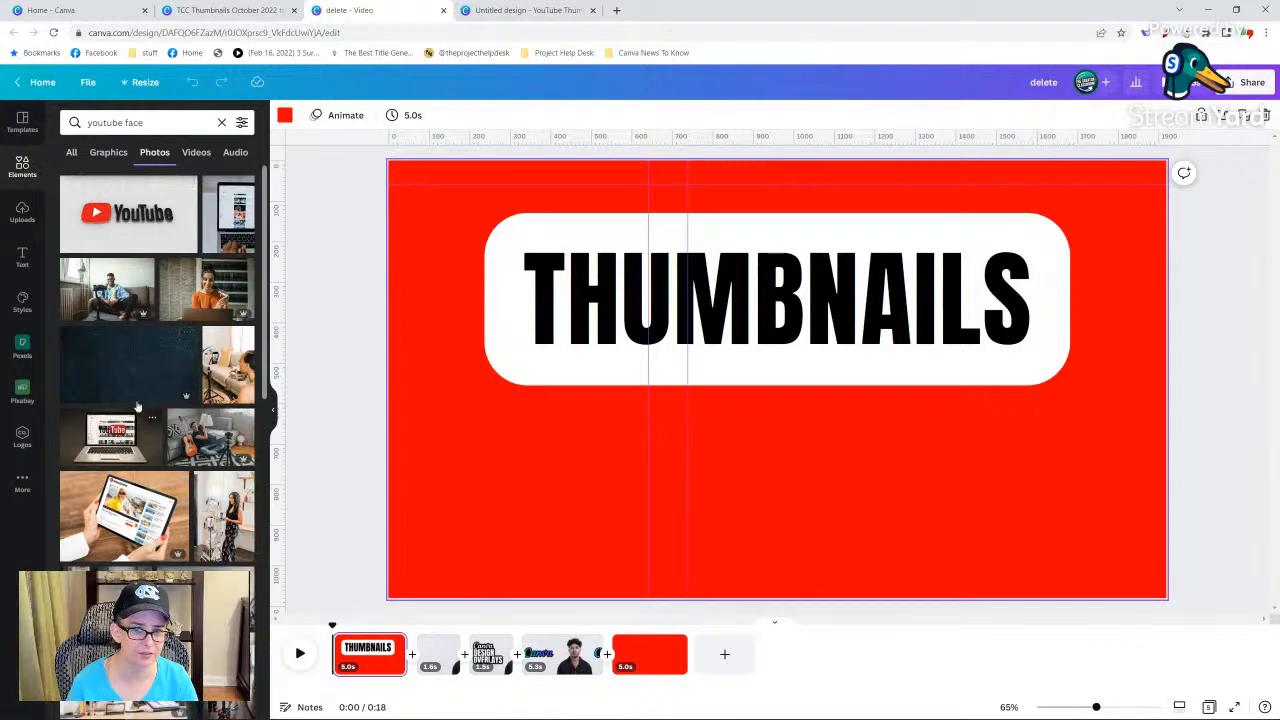
scroll(140, 402, "down", 3)
scroll(140, 398, "down", 5)
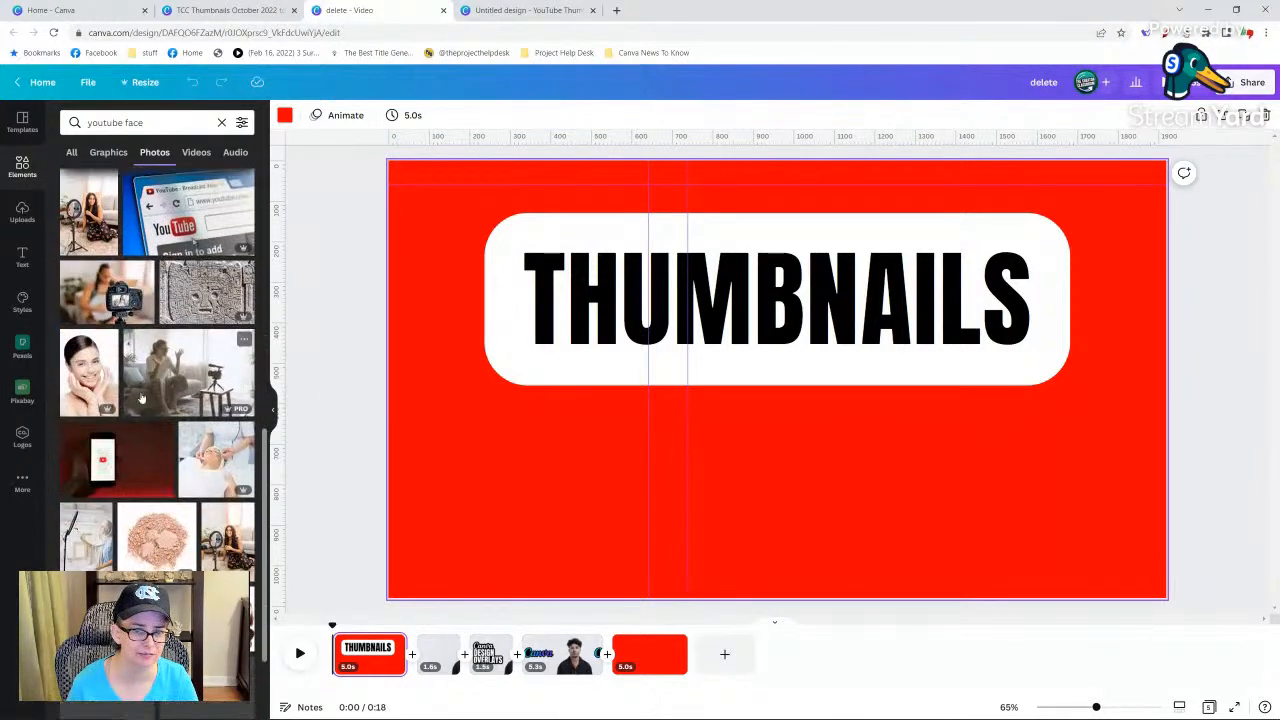
scroll(140, 398, "up", 5)
scroll(141, 398, "up", 5)
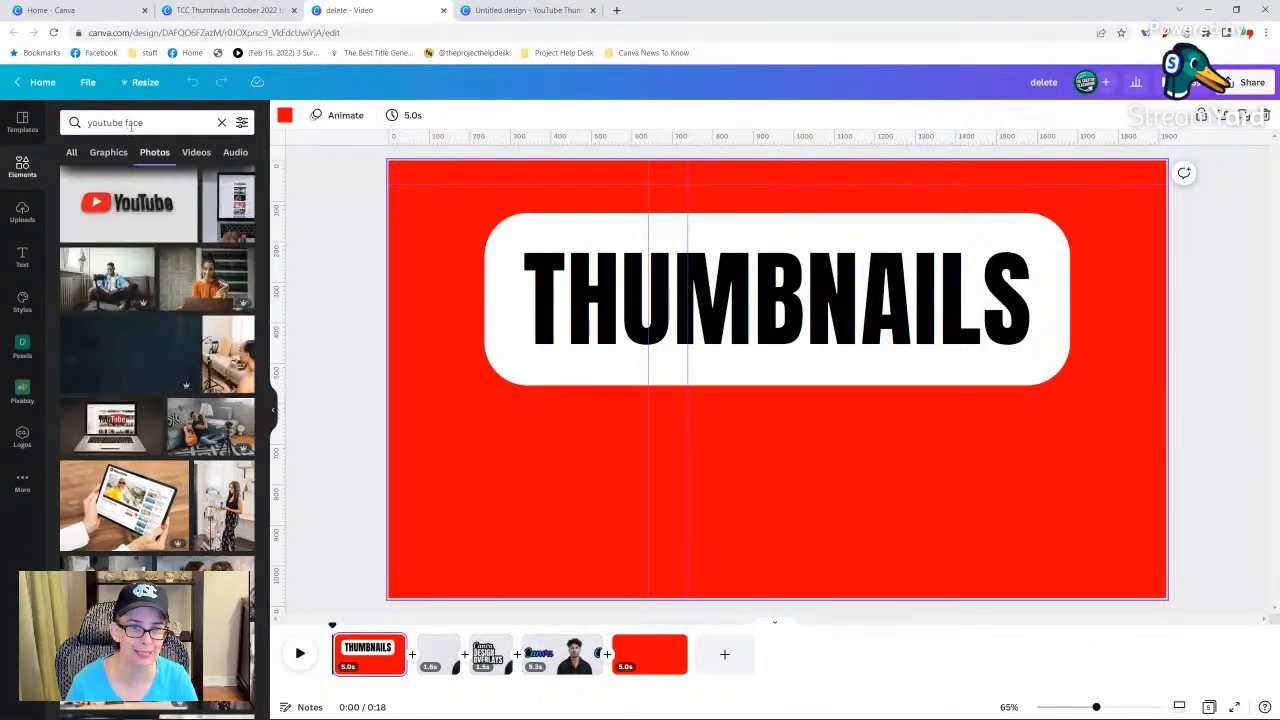
Search the photos for "expressive face" and add the shrugging woman with glasses to the empty red page.
triple_click(131, 124)
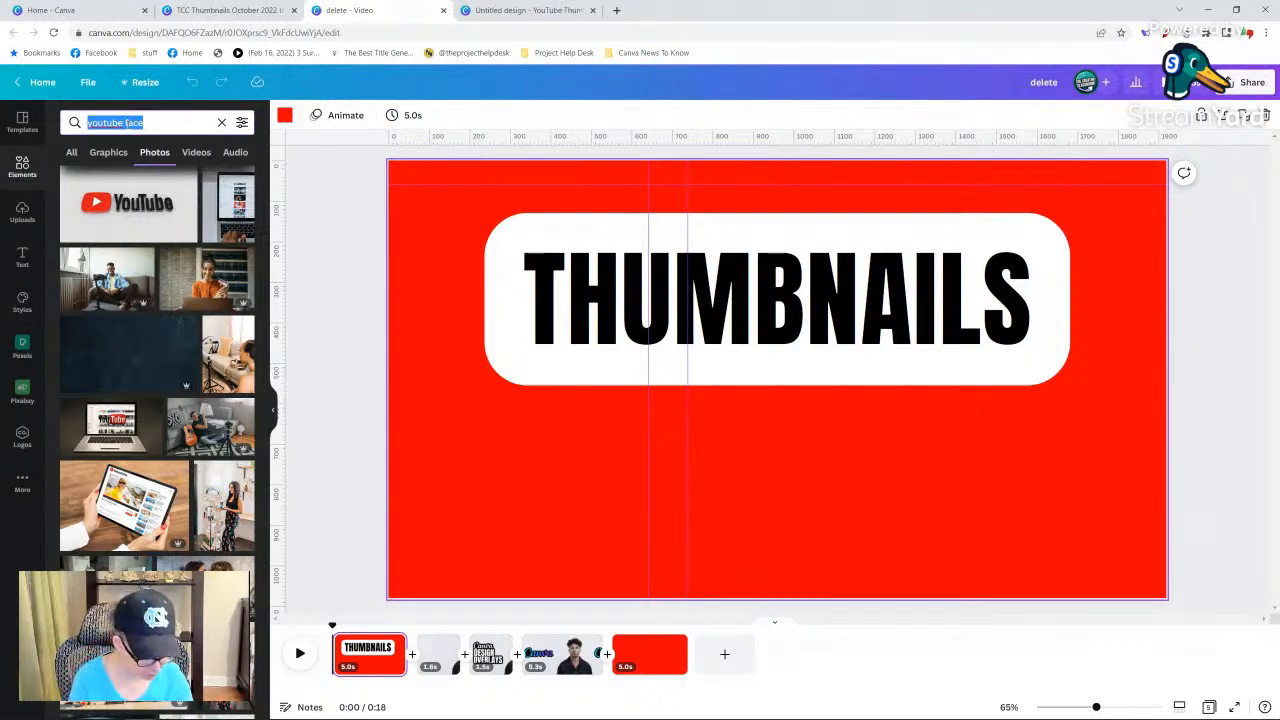
type("expressive face")
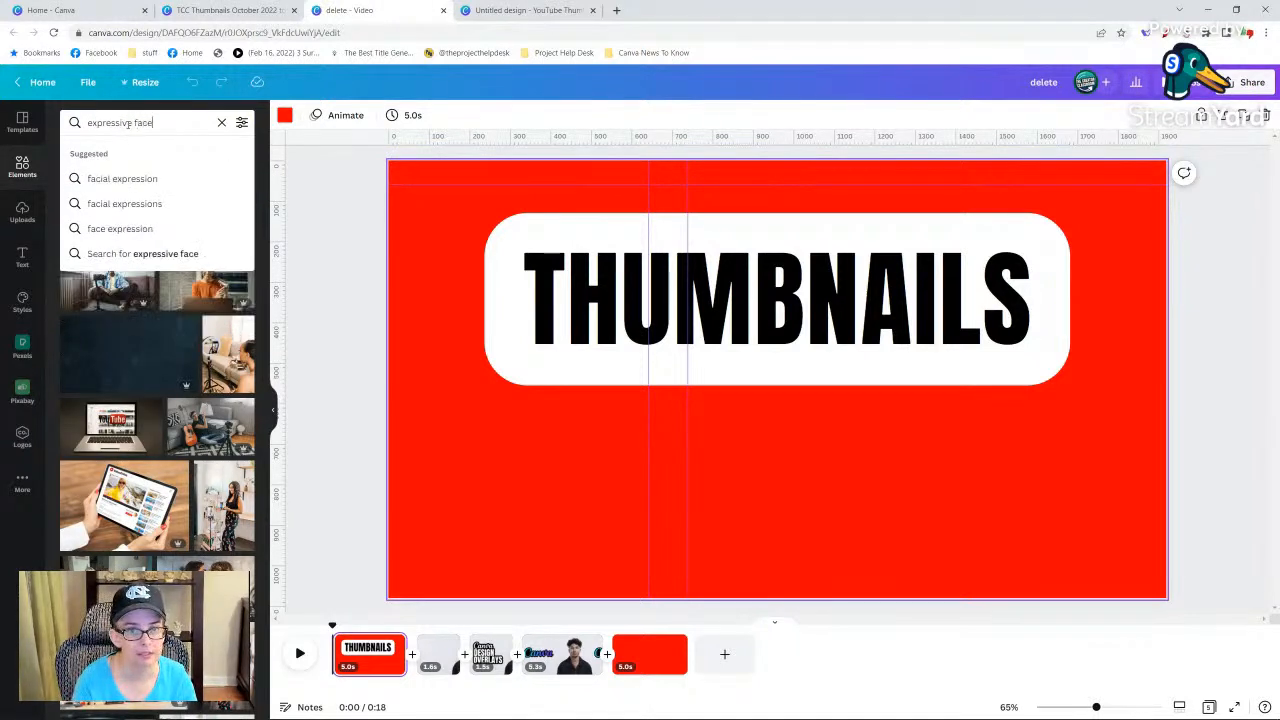
key("Return")
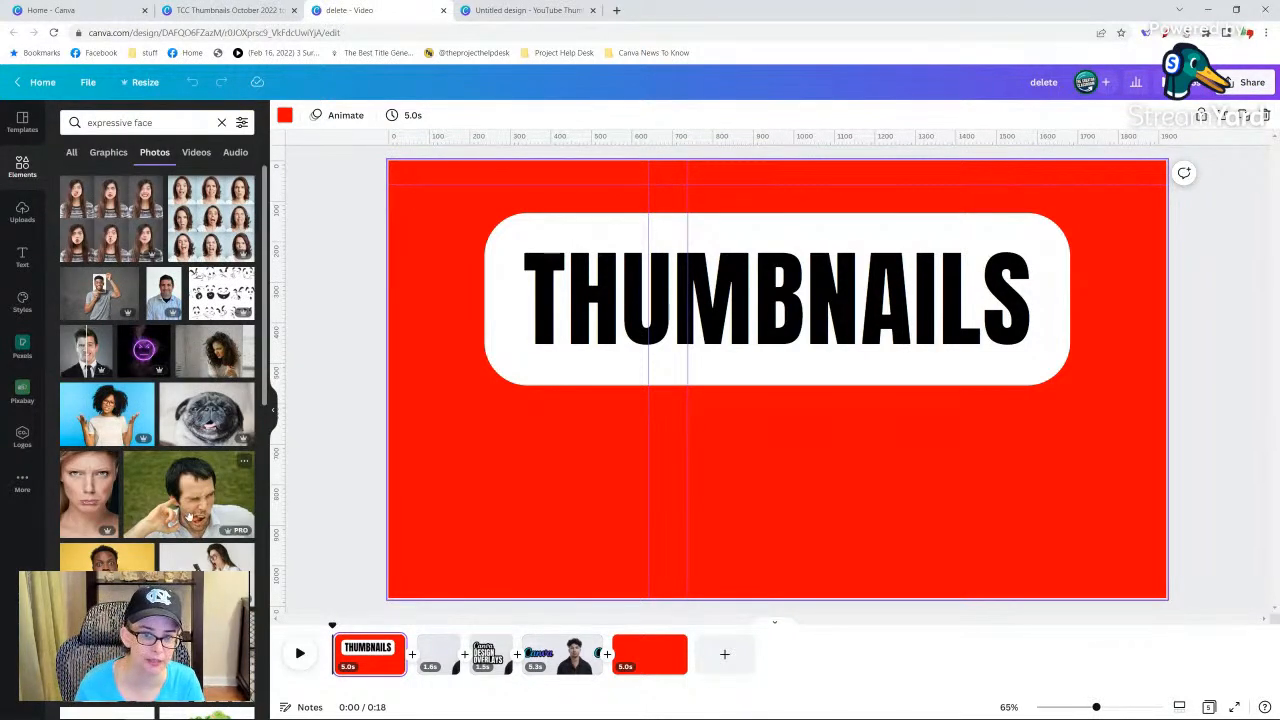
left_click(643, 665)
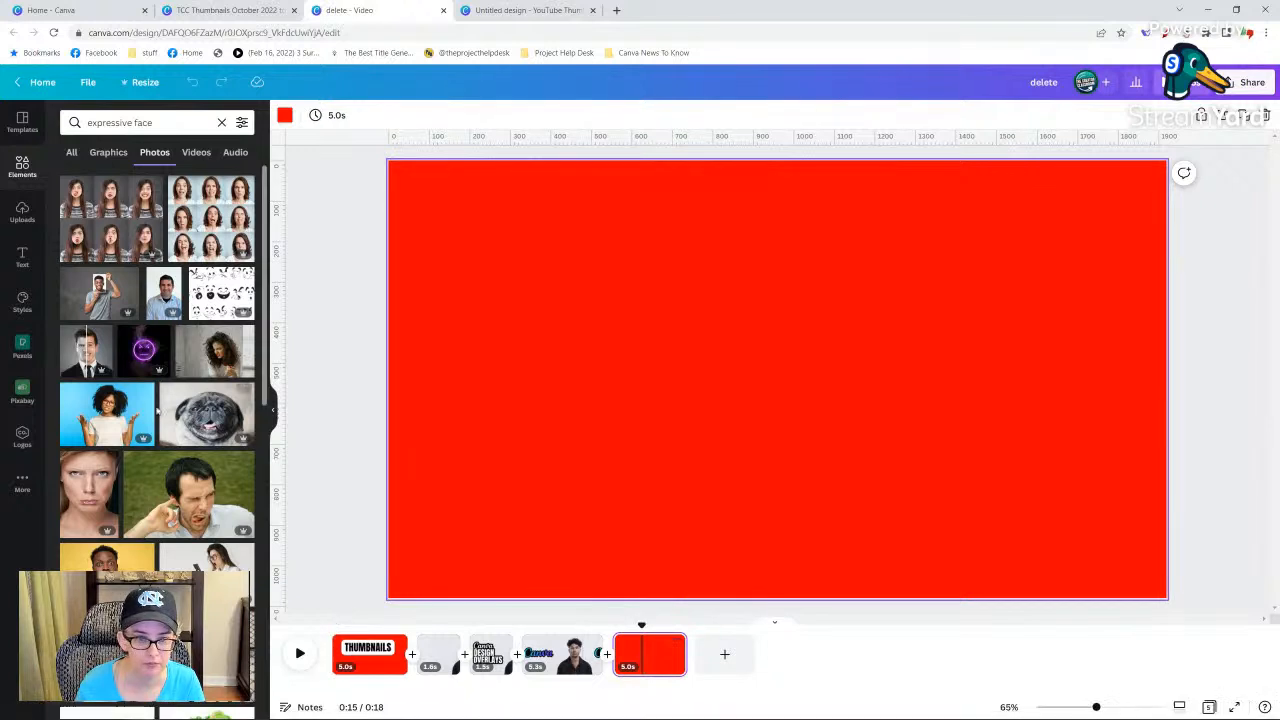
left_click(125, 432)
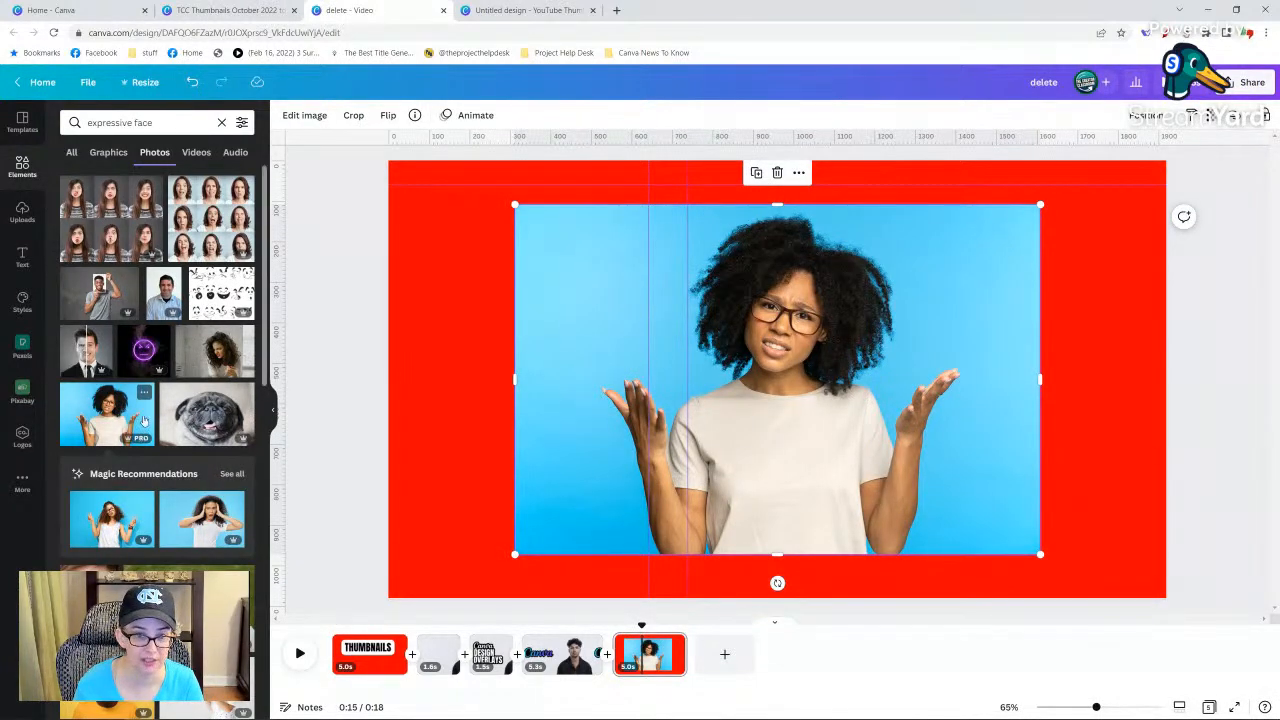
Filter the expressive face photos to Free and add the shocked man in the white sweater to the page.
left_click(242, 122)
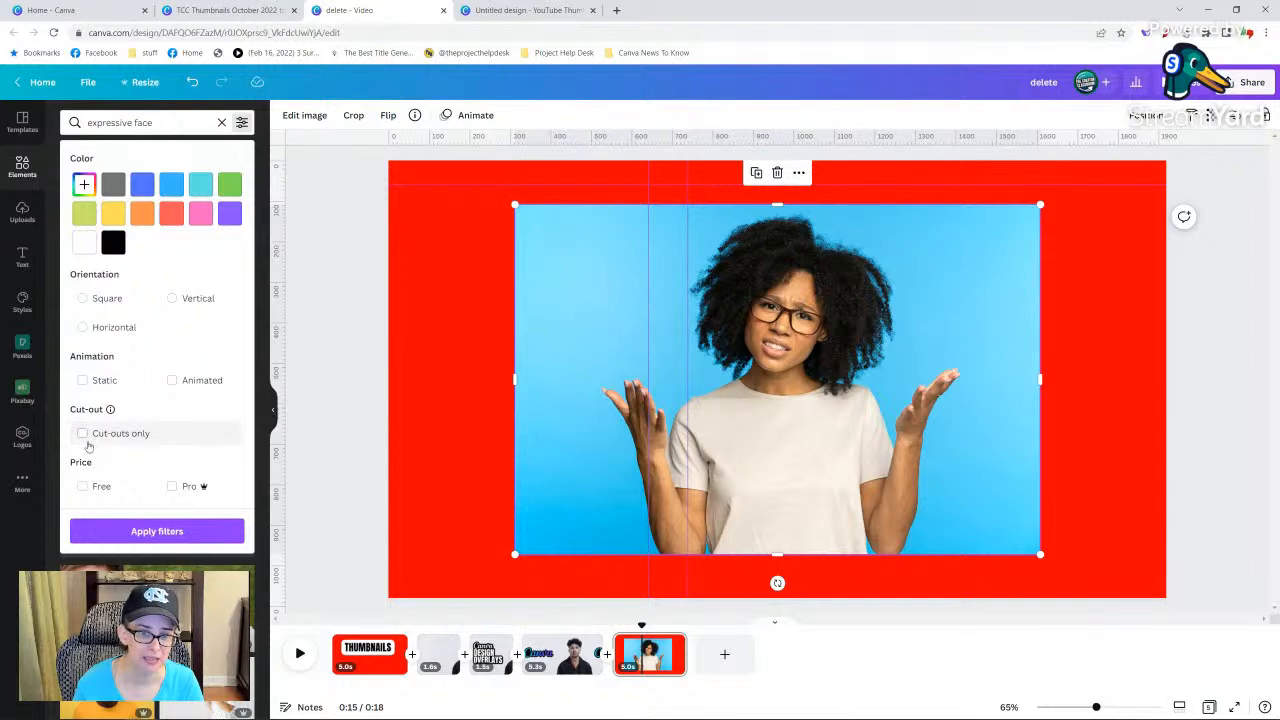
left_click(83, 486)
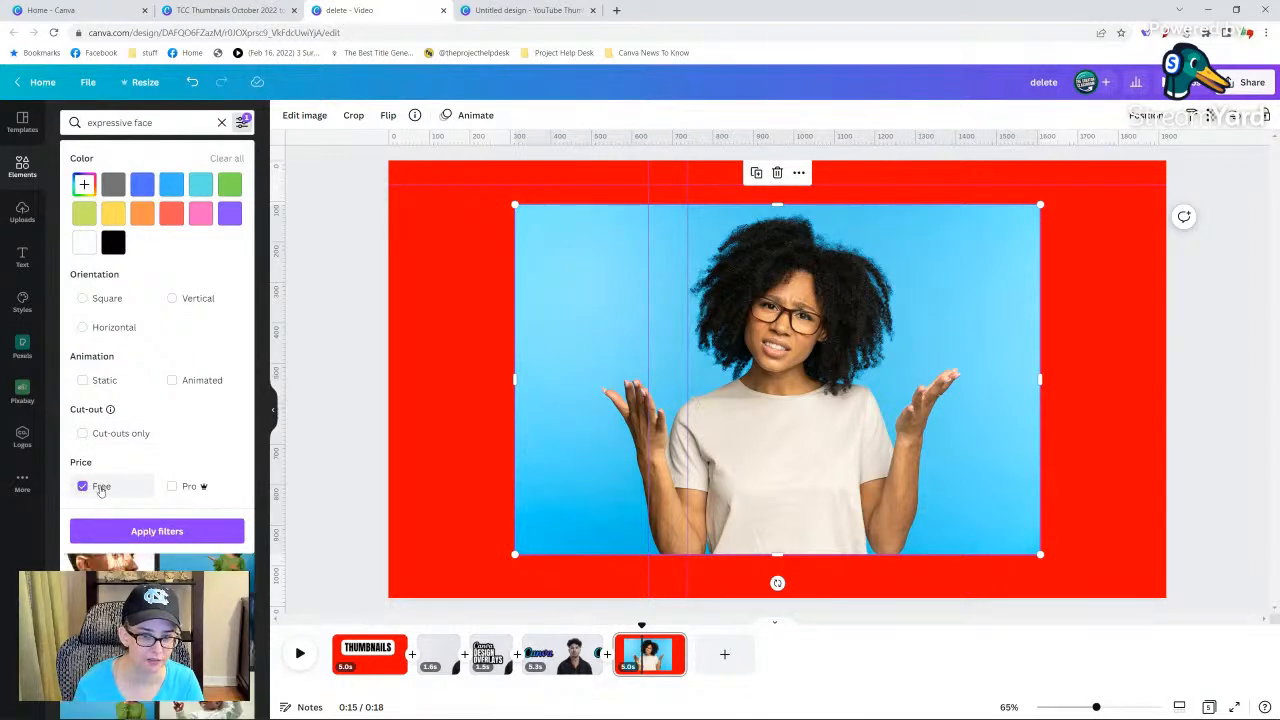
left_click(156, 530)
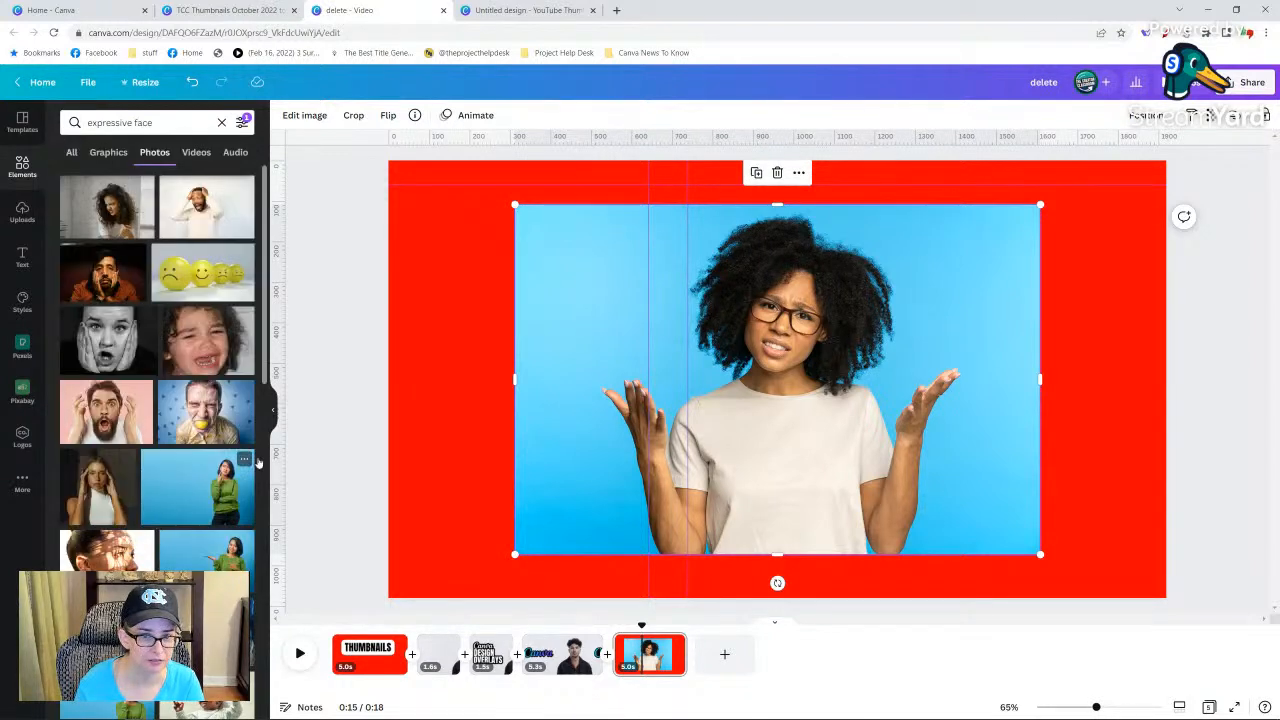
left_click(200, 215)
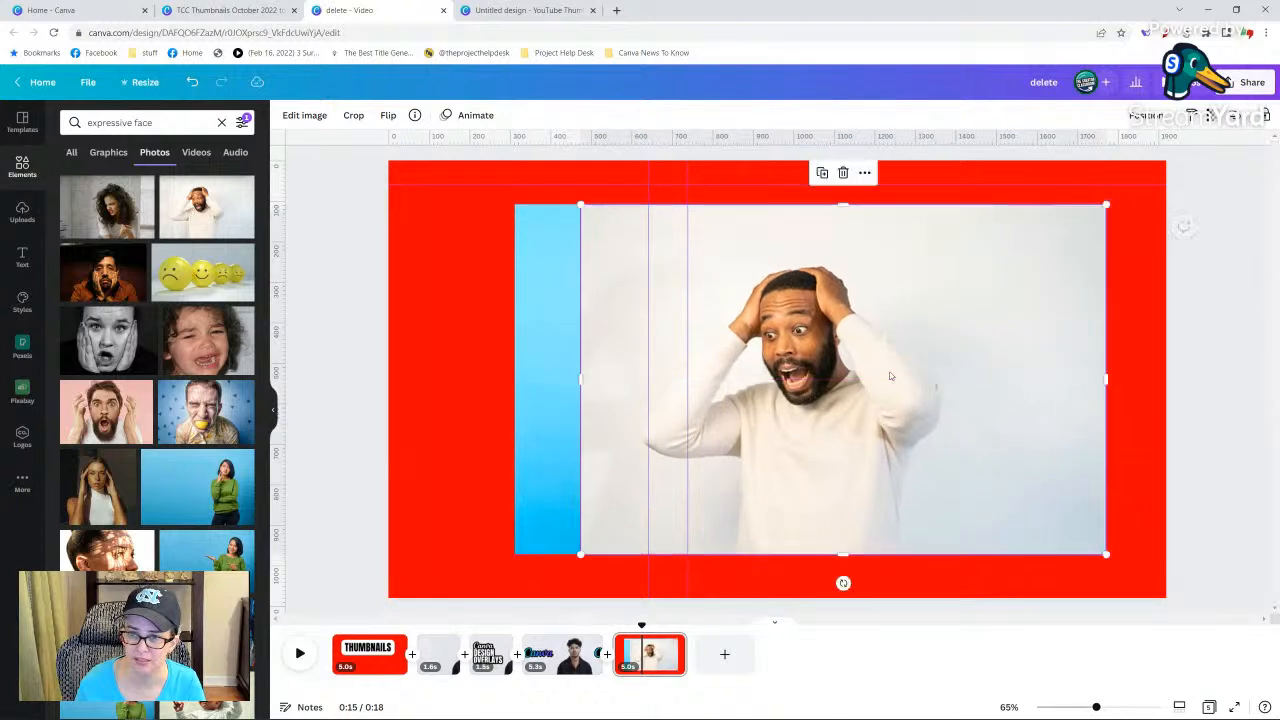
Add the shocked bearded man on pink and the bearded man holding his head on teal to the red page.
left_click(106, 428)
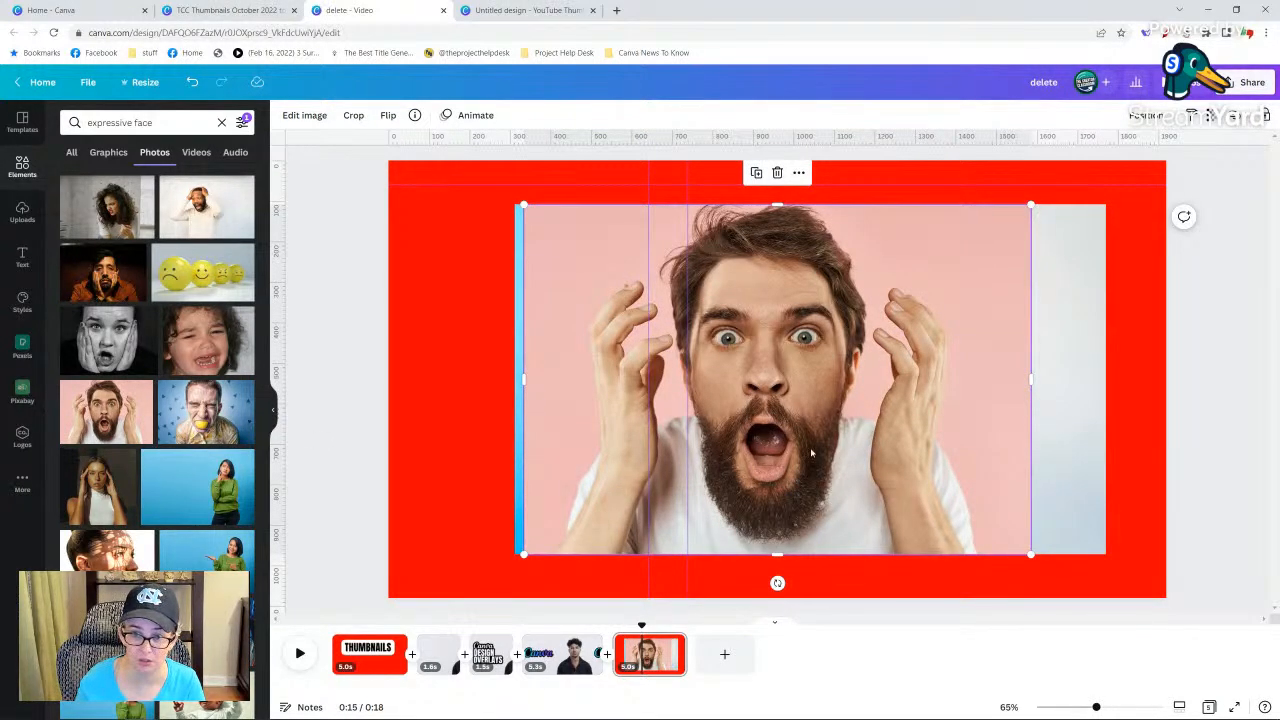
scroll(125, 483, "down", 3)
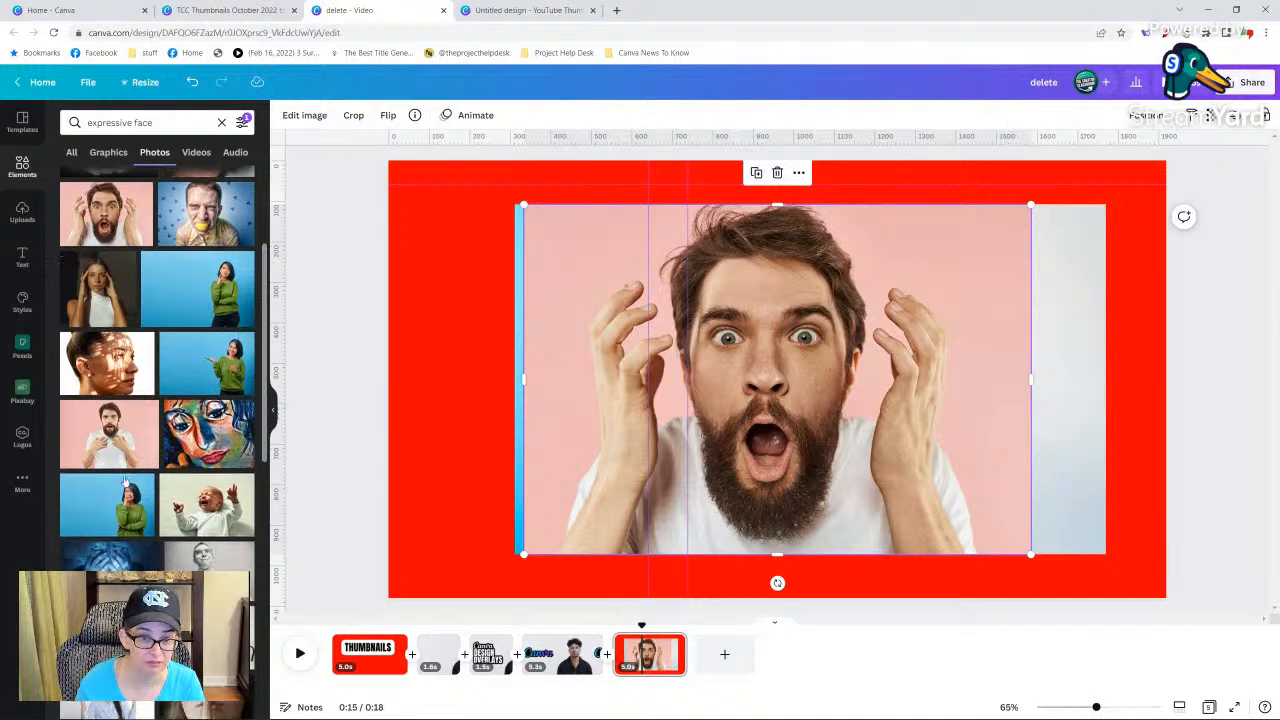
scroll(125, 483, "down", 5)
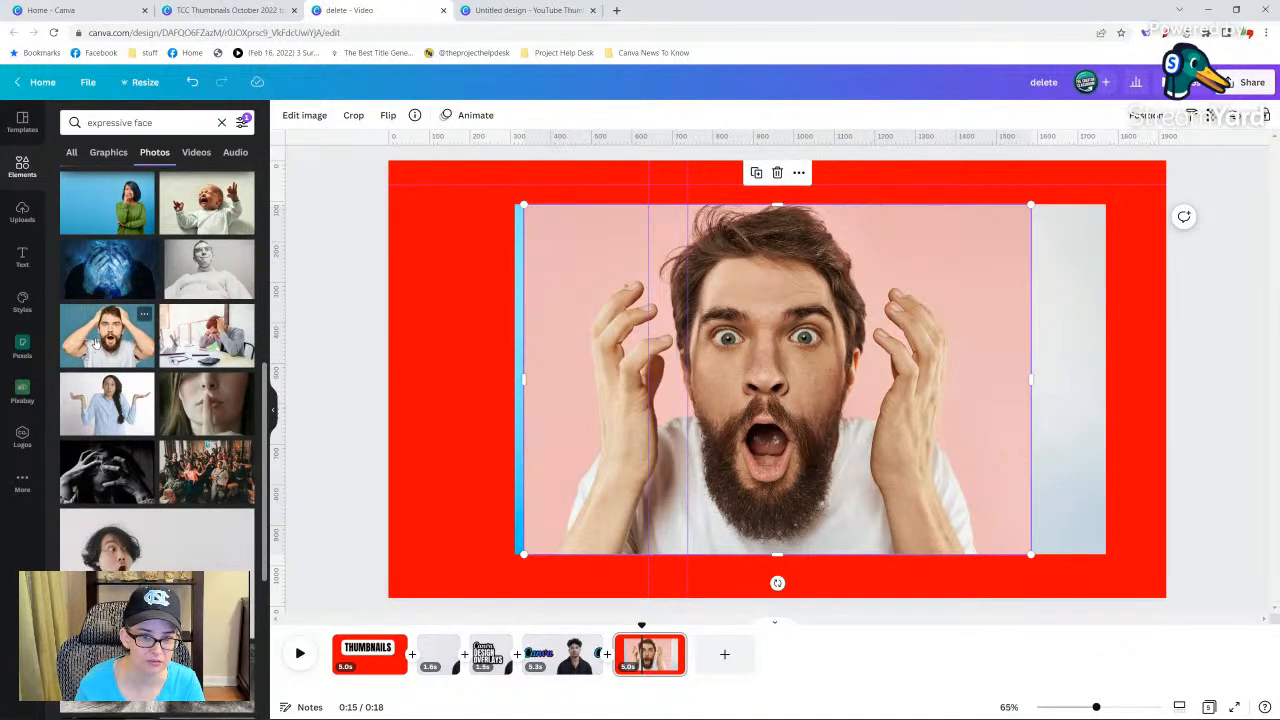
left_click(96, 343)
Add the photo of the pointing woman in the green sweater and shift it left, partly off the page.
scroll(132, 559, "down", 4)
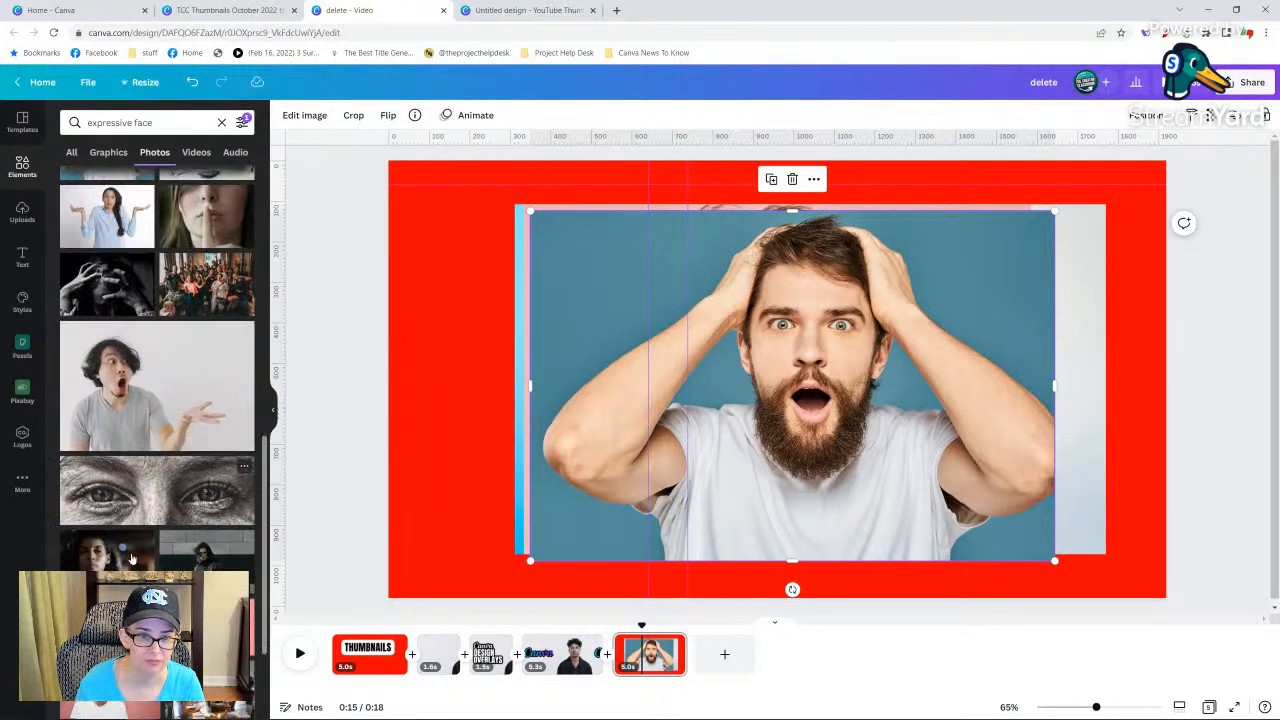
scroll(132, 559, "down", 5)
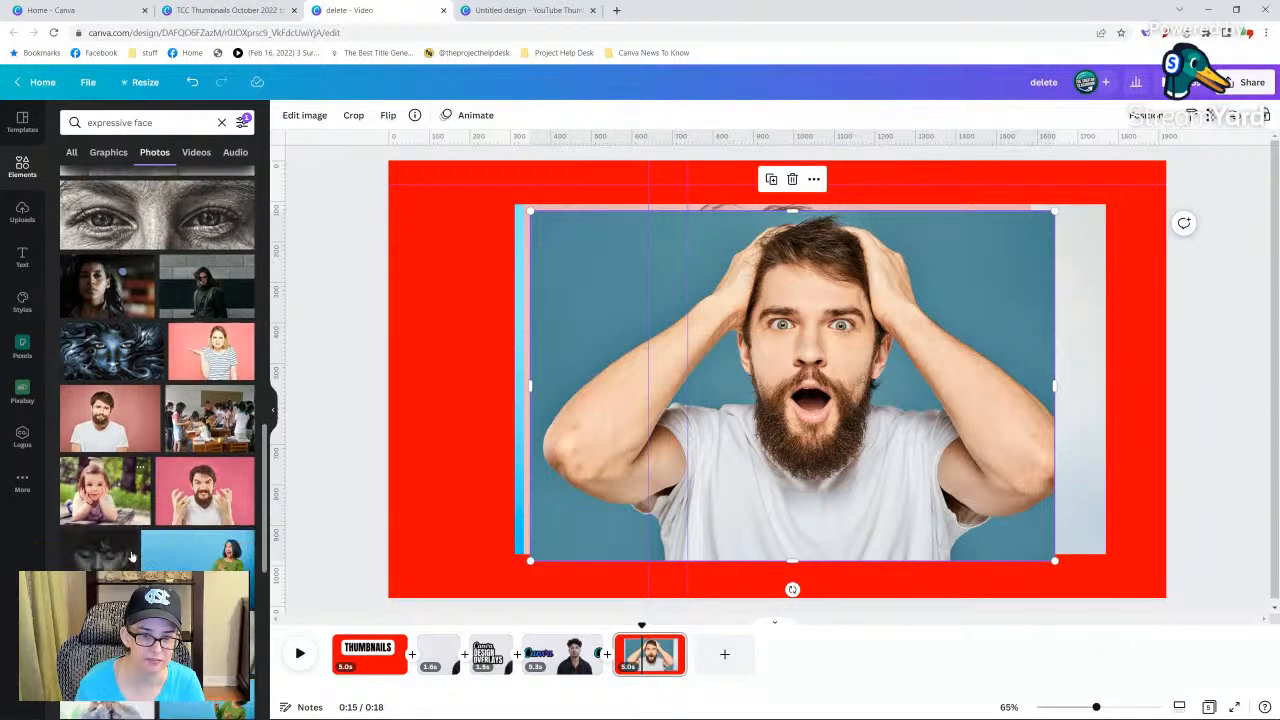
scroll(132, 557, "down", 3)
left_click(205, 430)
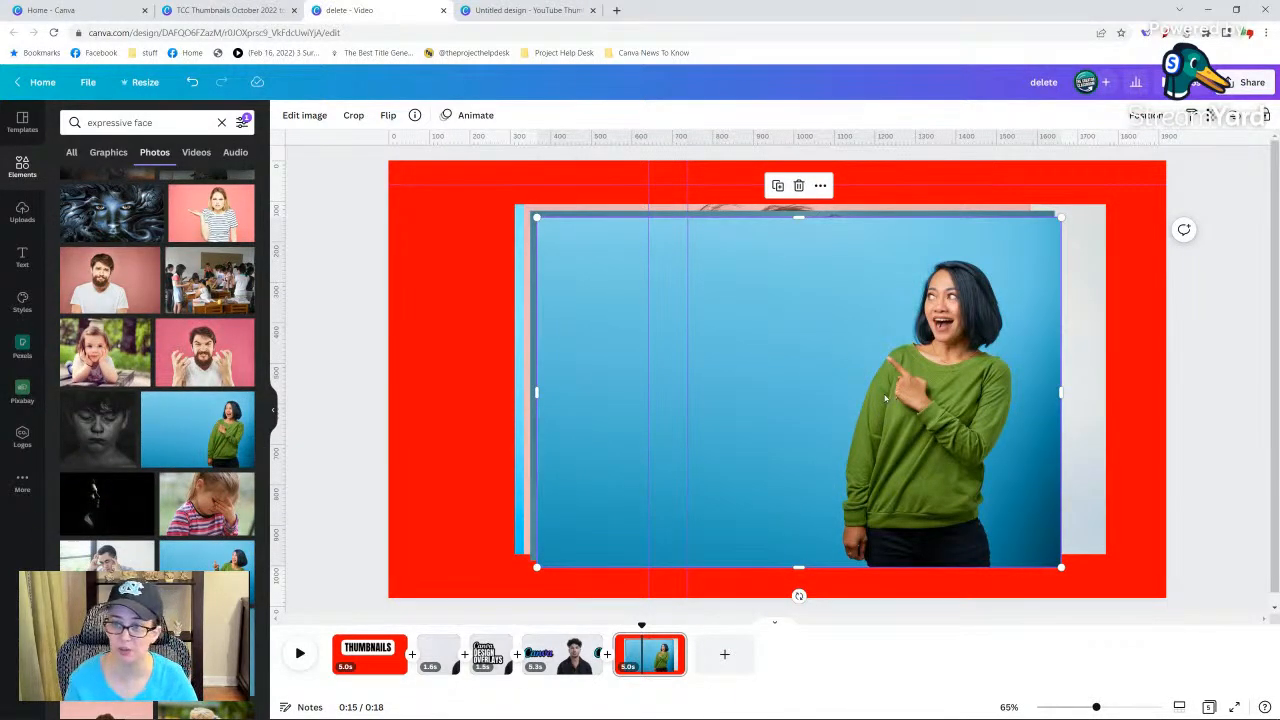
left_click_drag(846, 372, 645, 374)
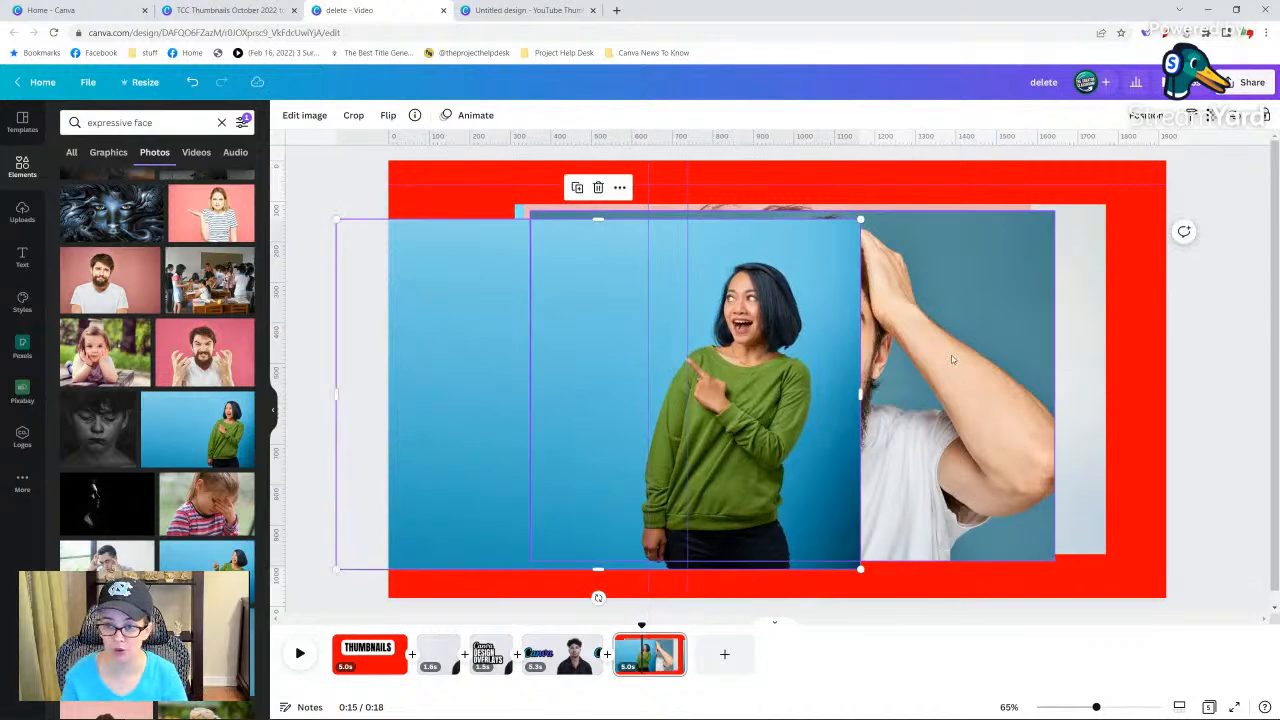
Delete the other face photos behind the pointing woman in the green sweater, leaving only her photo on the red page.
left_click(952, 363)
key("Delete")
left_click(1018, 363)
key("Delete")
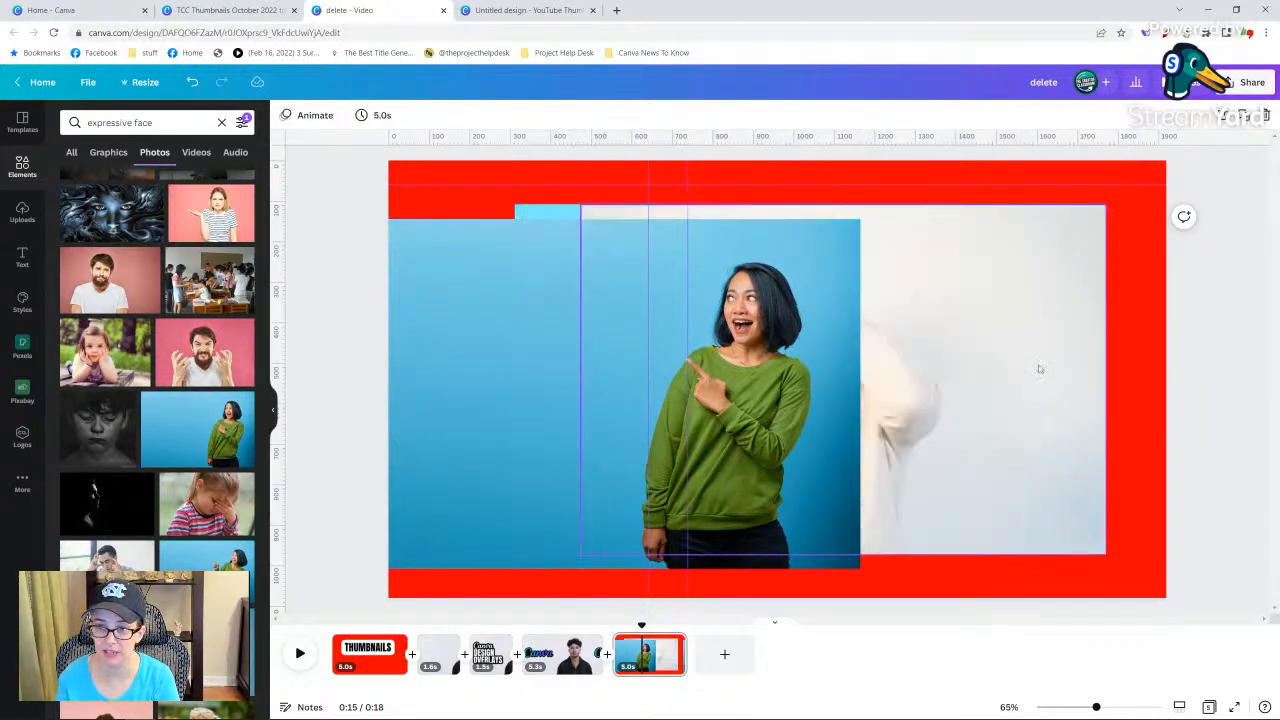
left_click(1040, 370)
key("Delete")
left_click(960, 388)
key("Delete")
View the pointing woman photo's details, search its "pointing" keyword, and browse the matching photos.
left_click(739, 360)
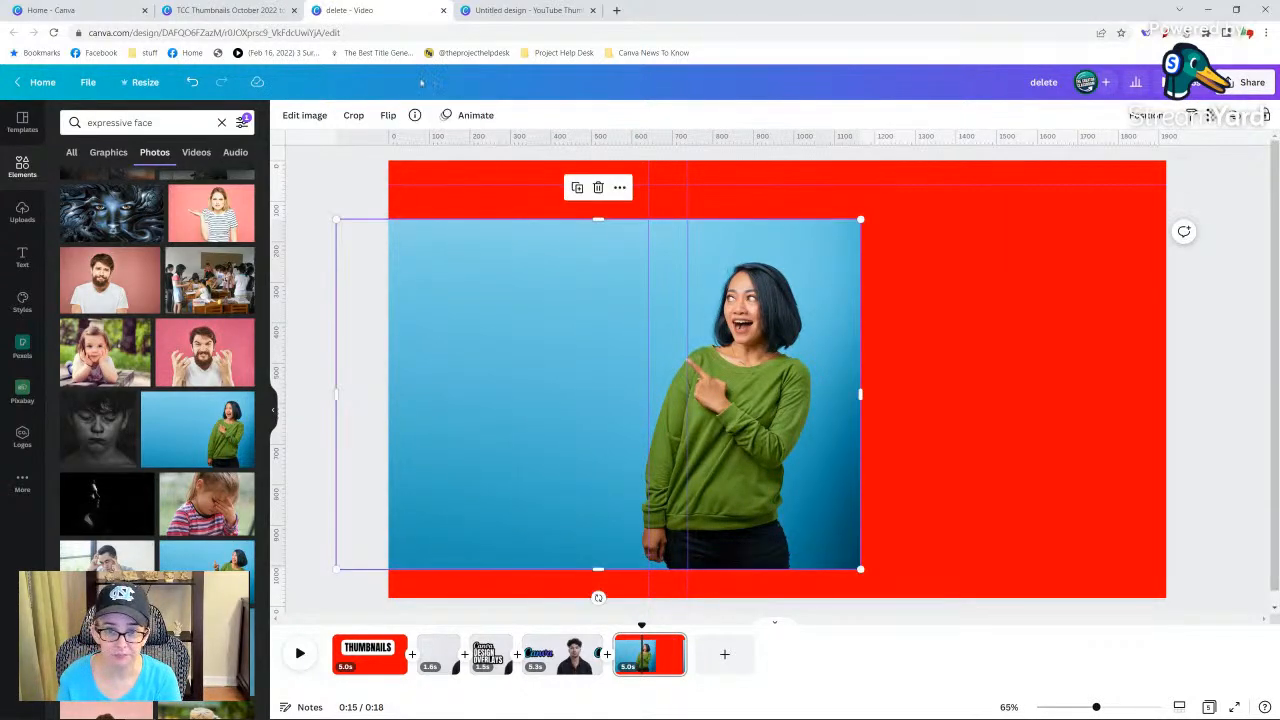
left_click(413, 116)
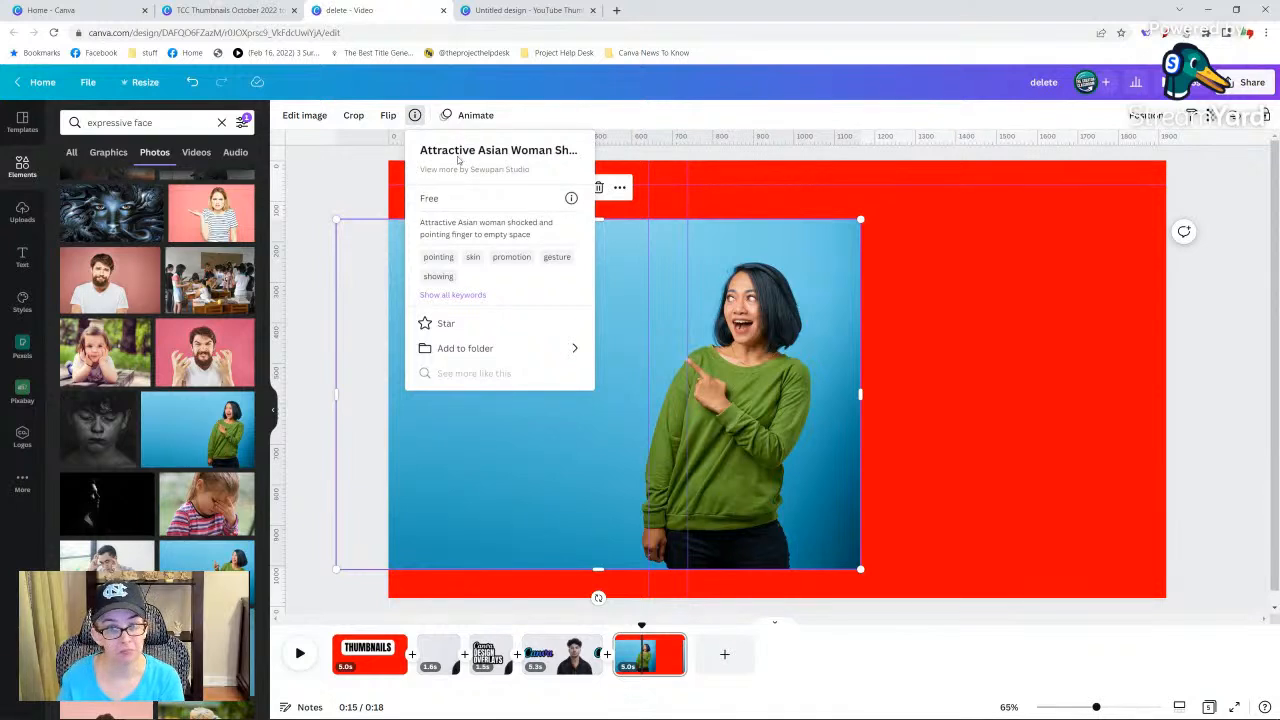
left_click(244, 404)
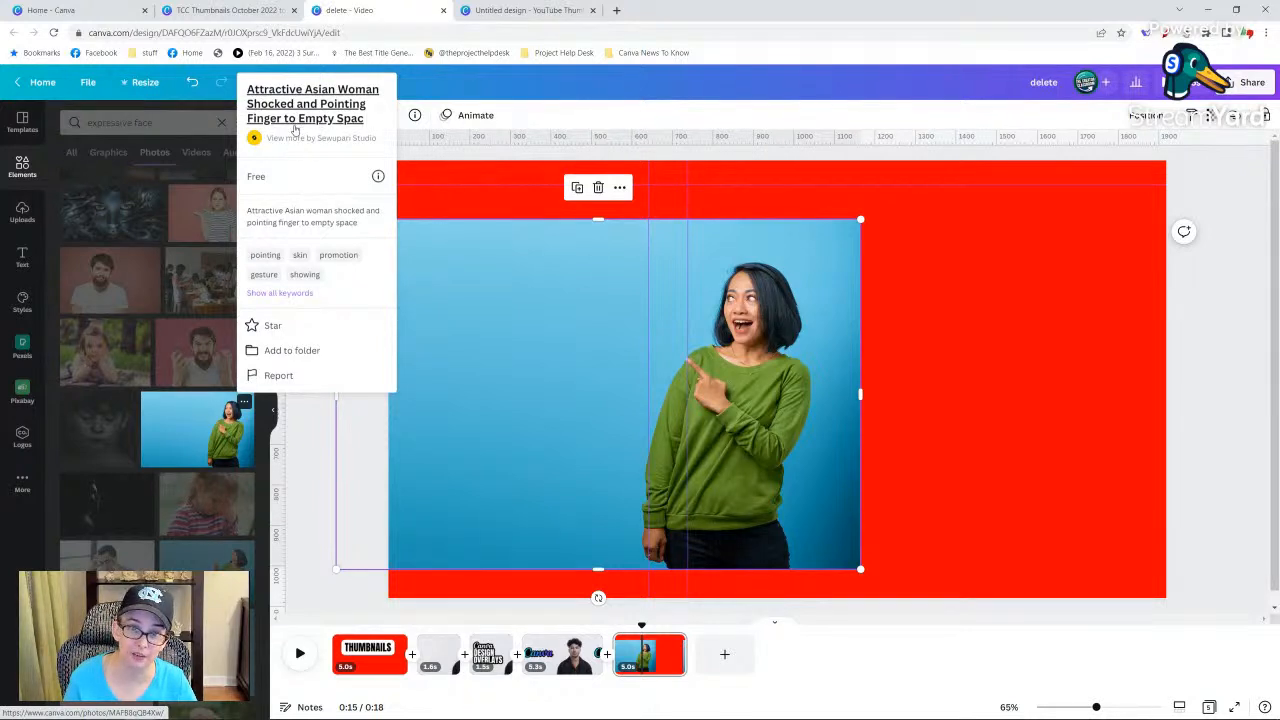
left_click(272, 257)
left_click(150, 155)
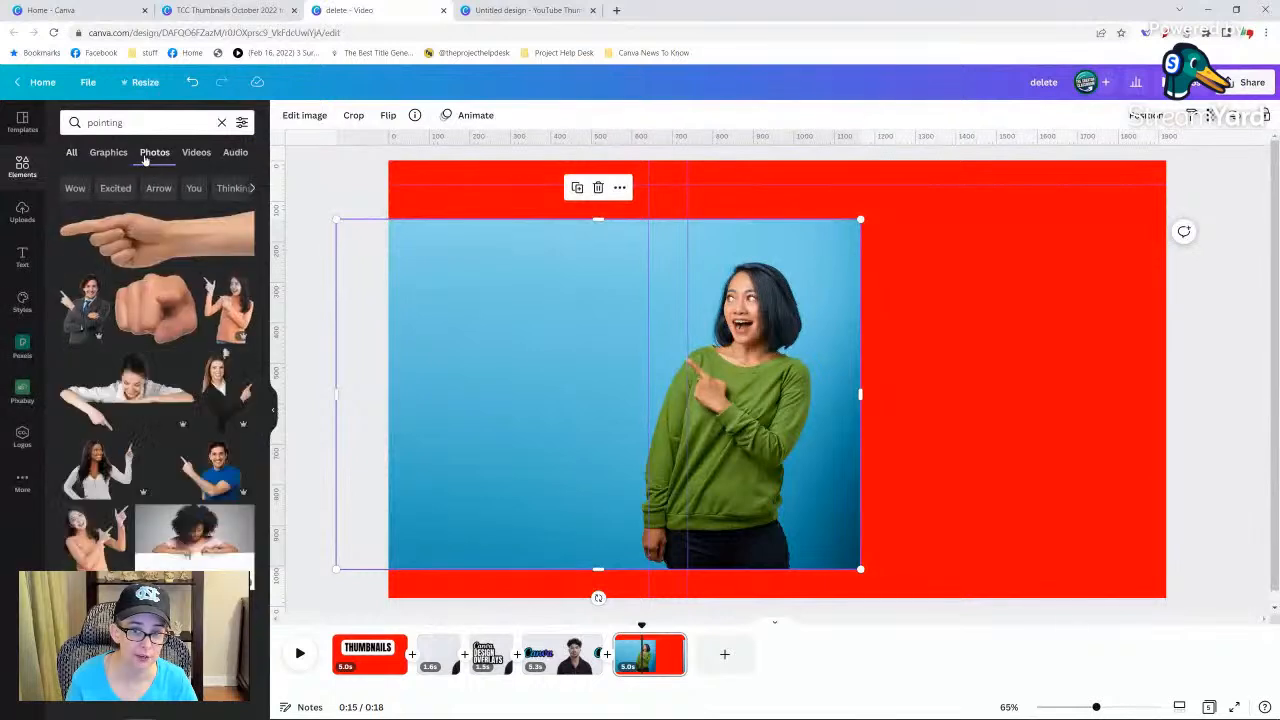
scroll(131, 483, "down", 5)
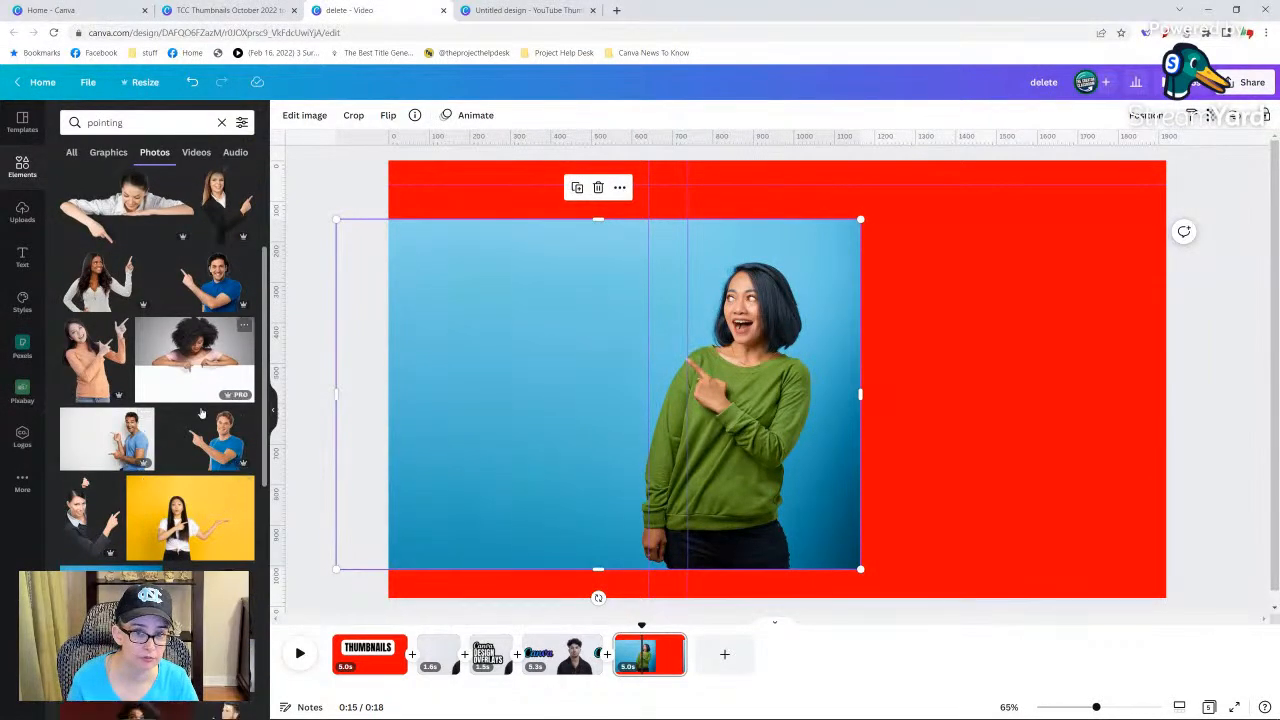
scroll(131, 483, "down", 3)
scroll(108, 420, "down", 2)
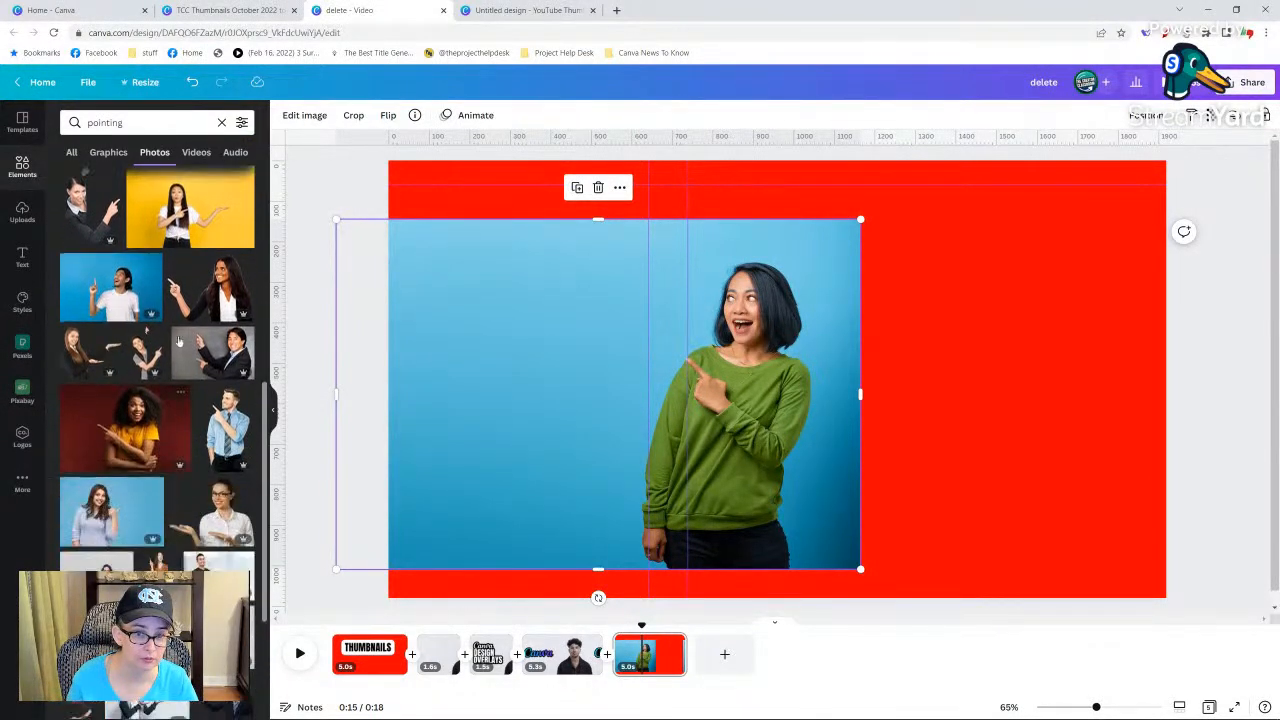
scroll(108, 400, "down", 2)
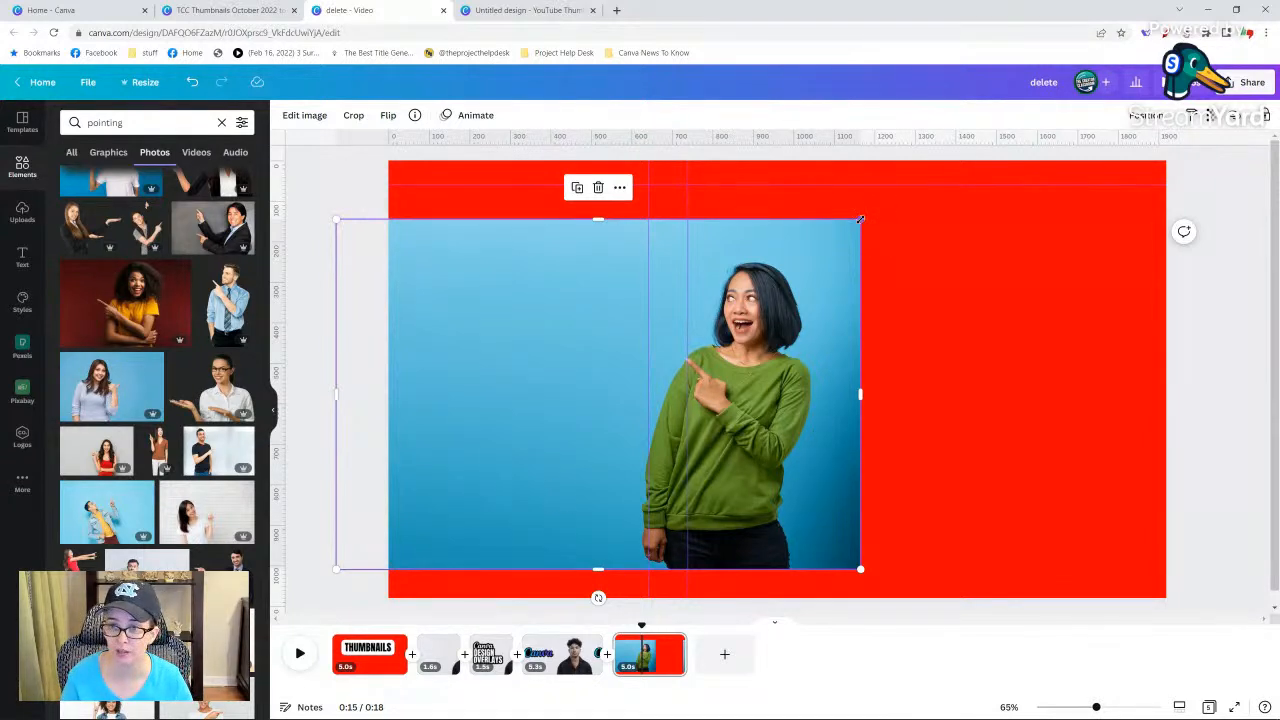
Enlarge the pointing woman photo to cover the whole page and position it so her full head shows.
left_click_drag(860, 218, 1207, 145)
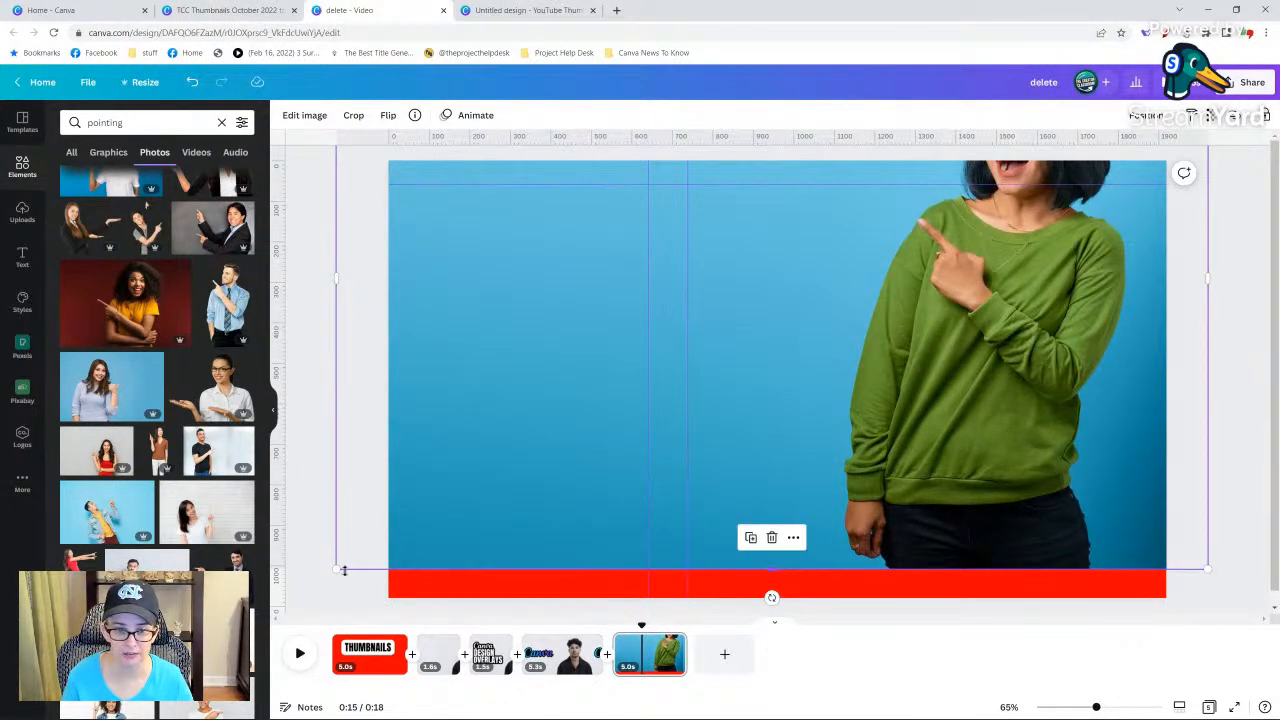
left_click_drag(334, 569, 126, 709)
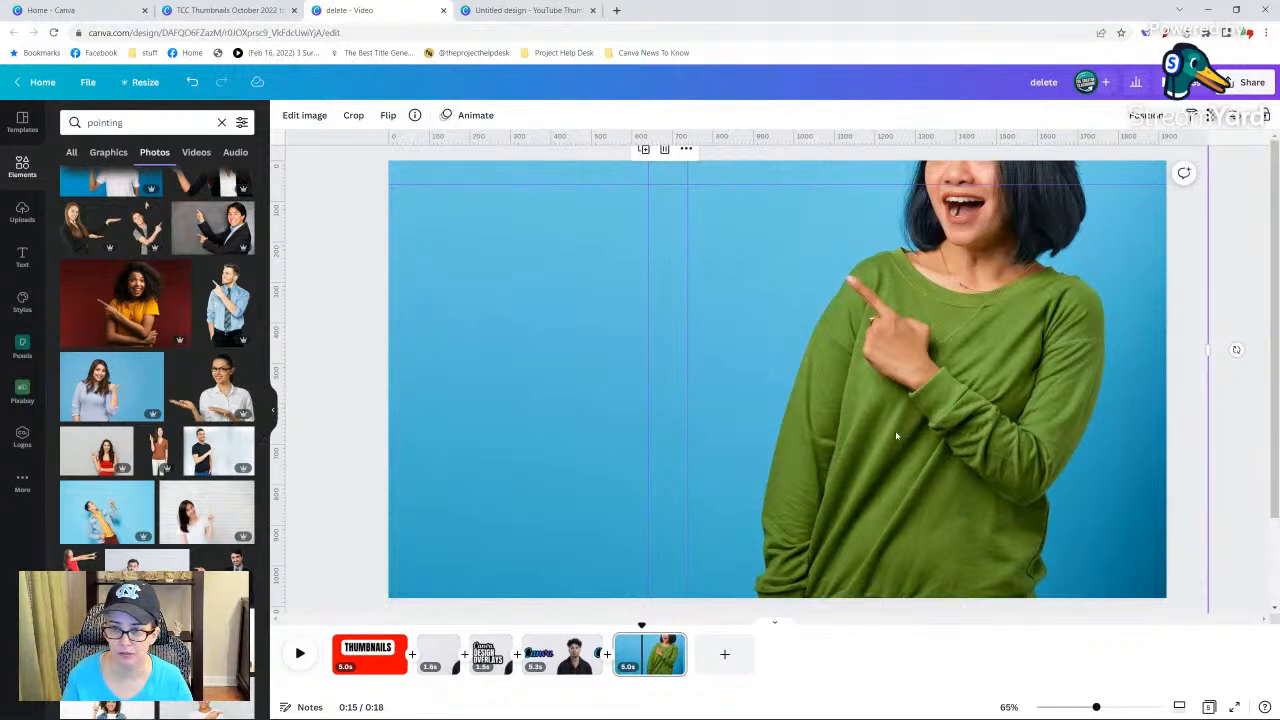
left_click_drag(949, 439, 962, 496)
right_click(962, 498)
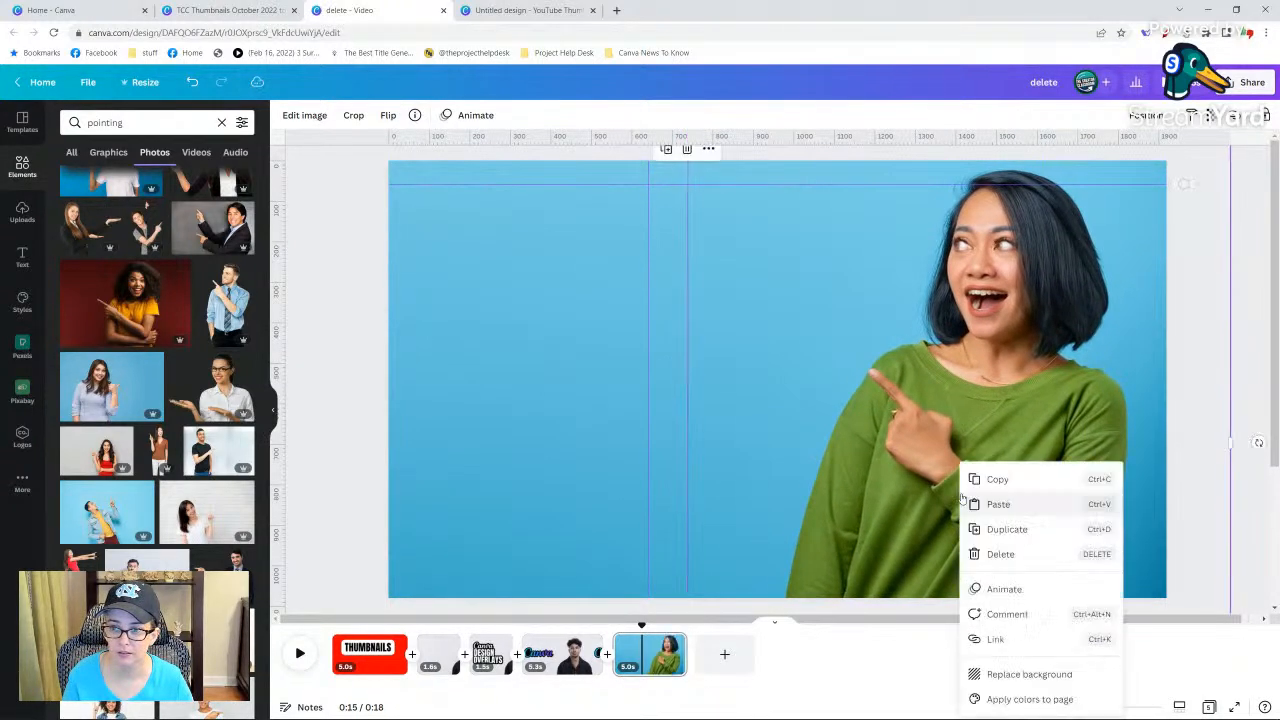
left_click(349, 328)
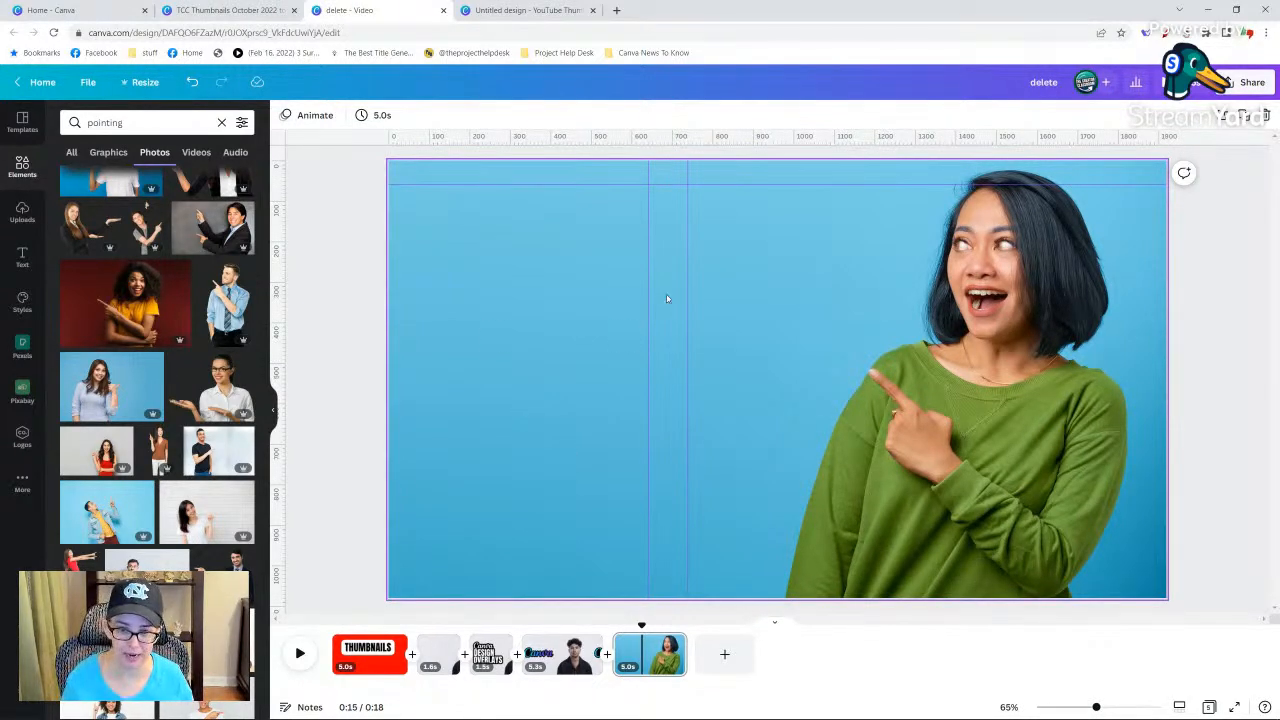
Copy the "Canva DESIGN OVERLAYS" title group from the third page to the pointing woman page and enlarge it beside her.
left_click(490, 654)
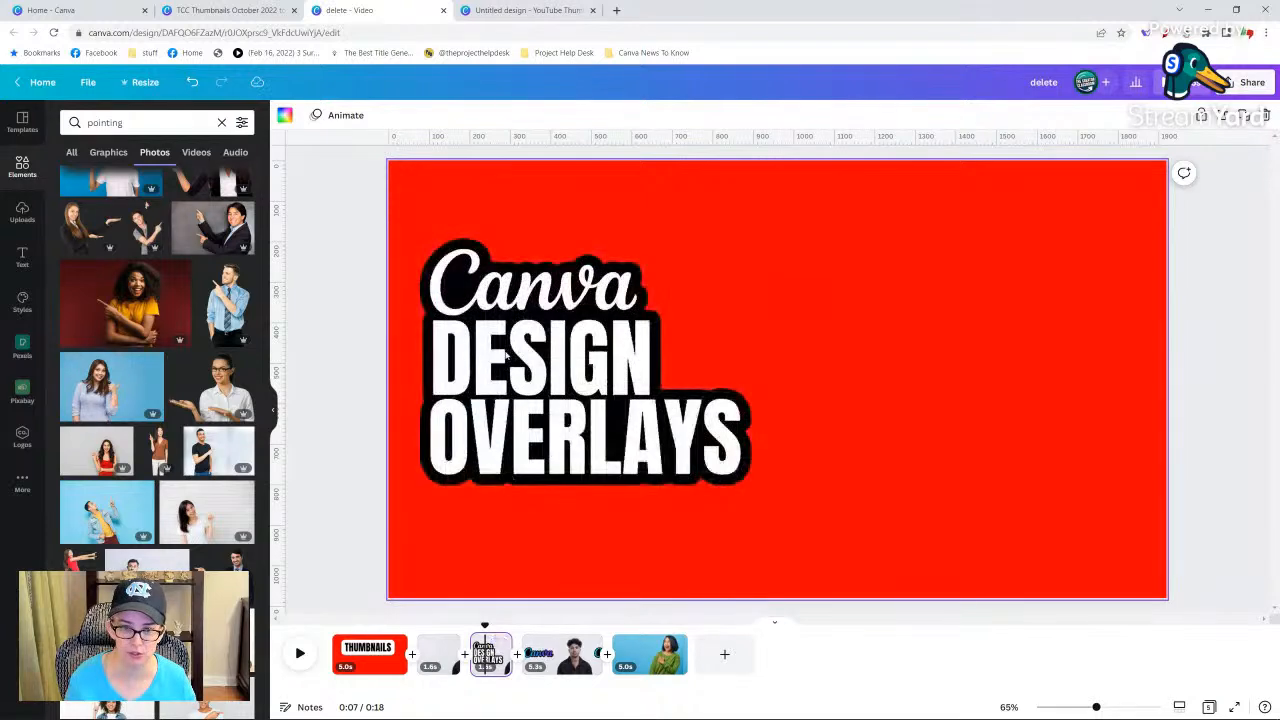
left_click(499, 341)
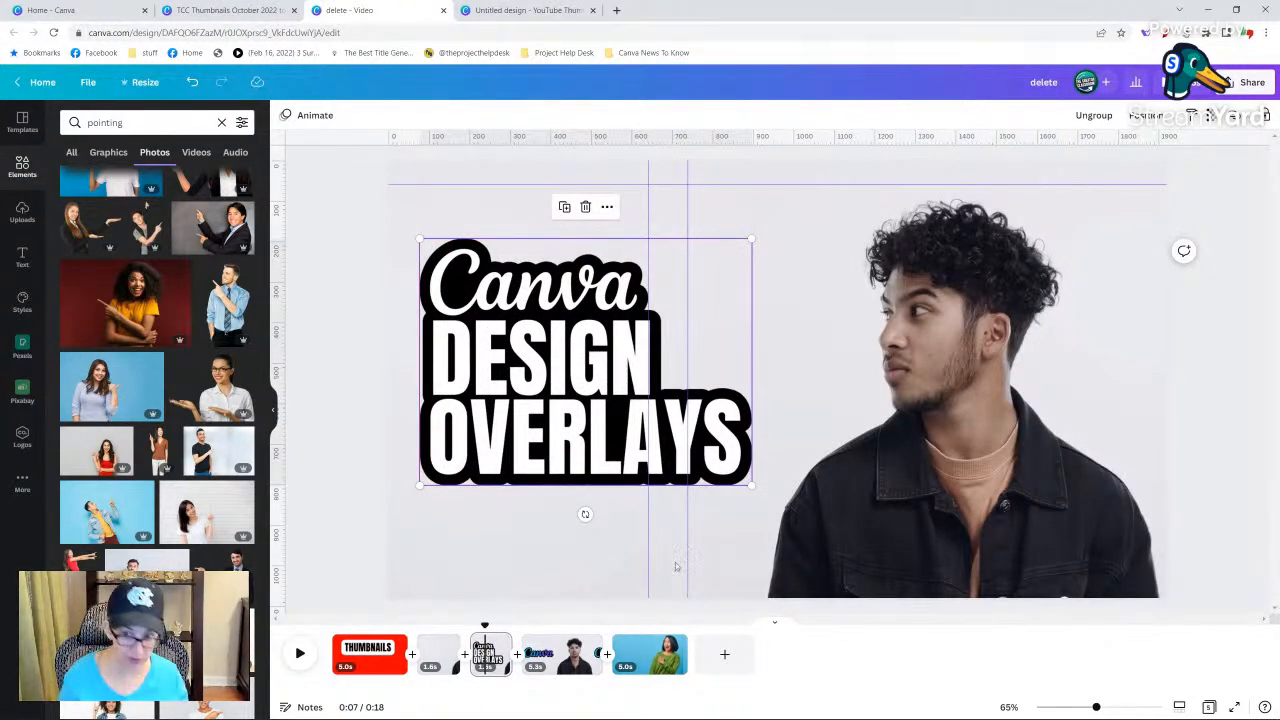
left_click(650, 670)
key("ctrl+v")
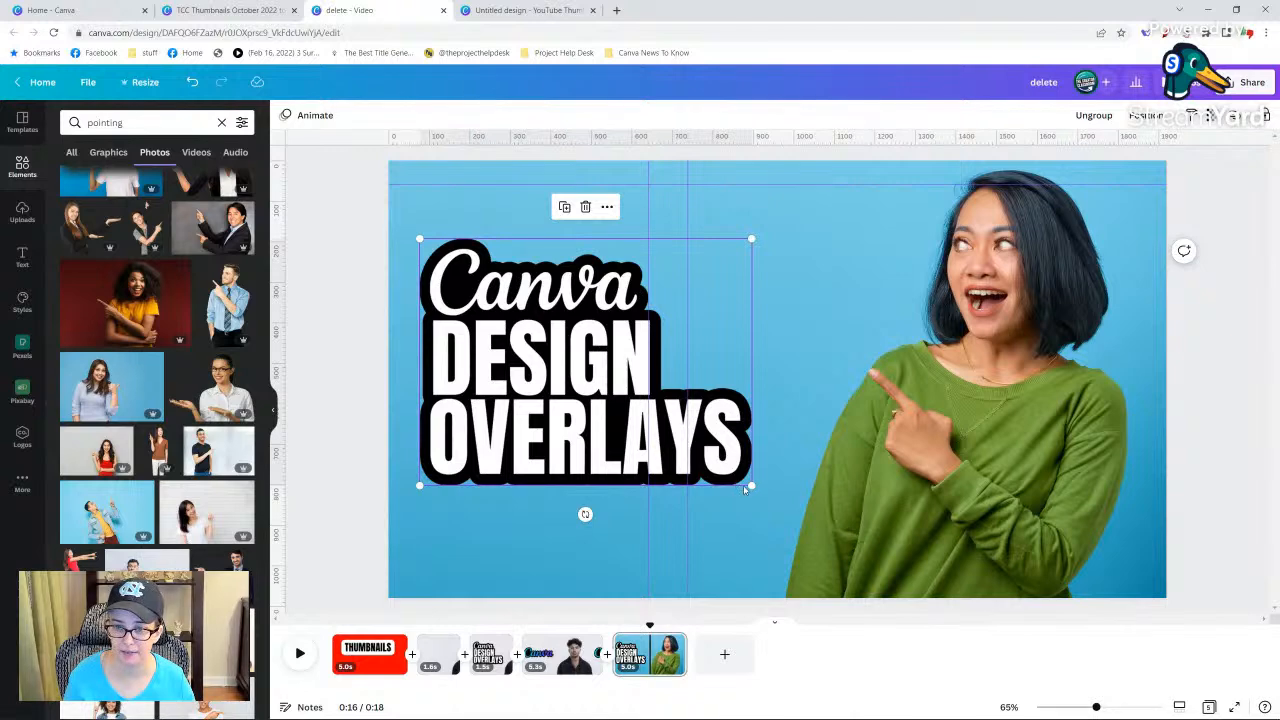
left_click_drag(753, 485, 863, 568)
left_click_drag(714, 487, 737, 481)
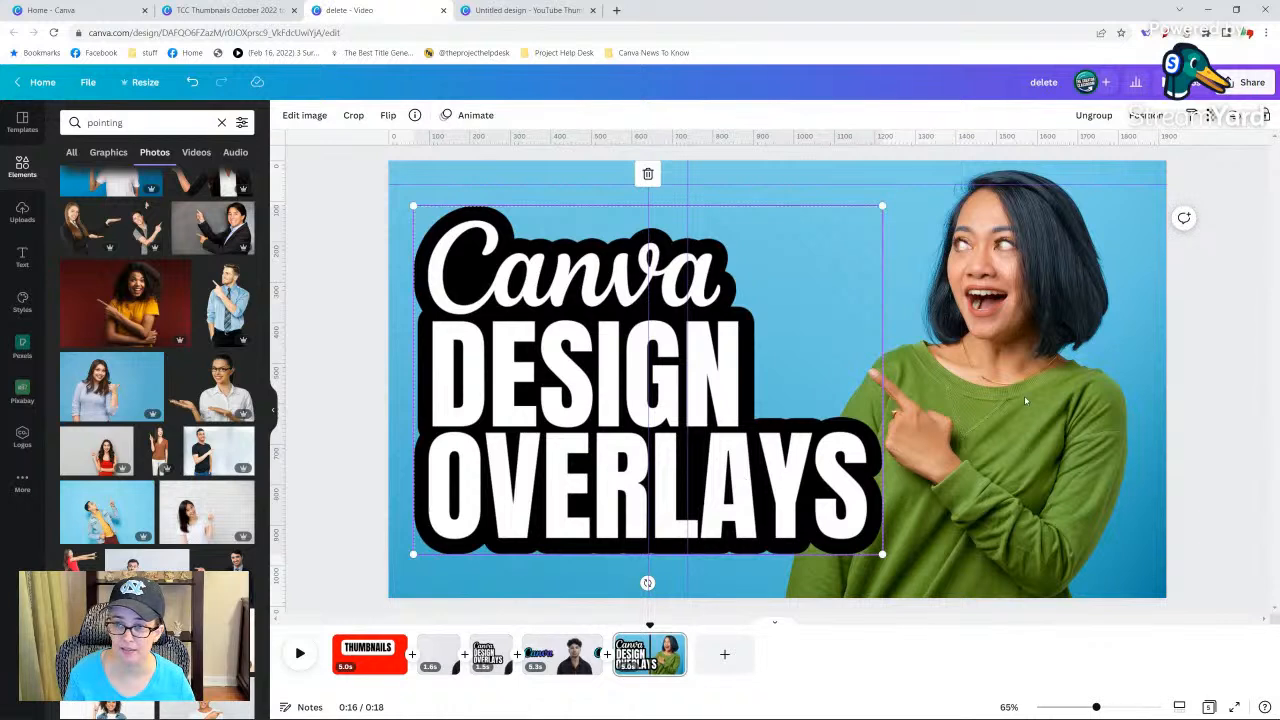
left_click(378, 327)
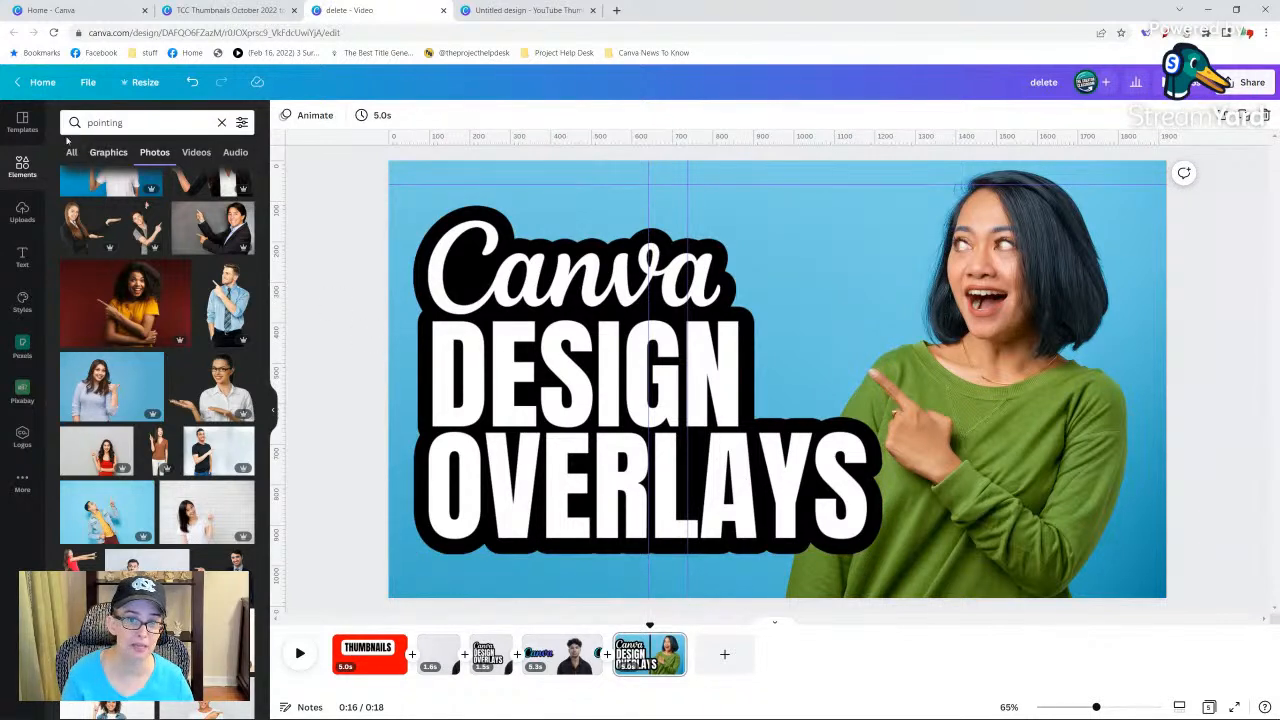
Search the elements for "grid", add the single-frame grid across the page, and set its transparency to 20.
double_click(104, 122)
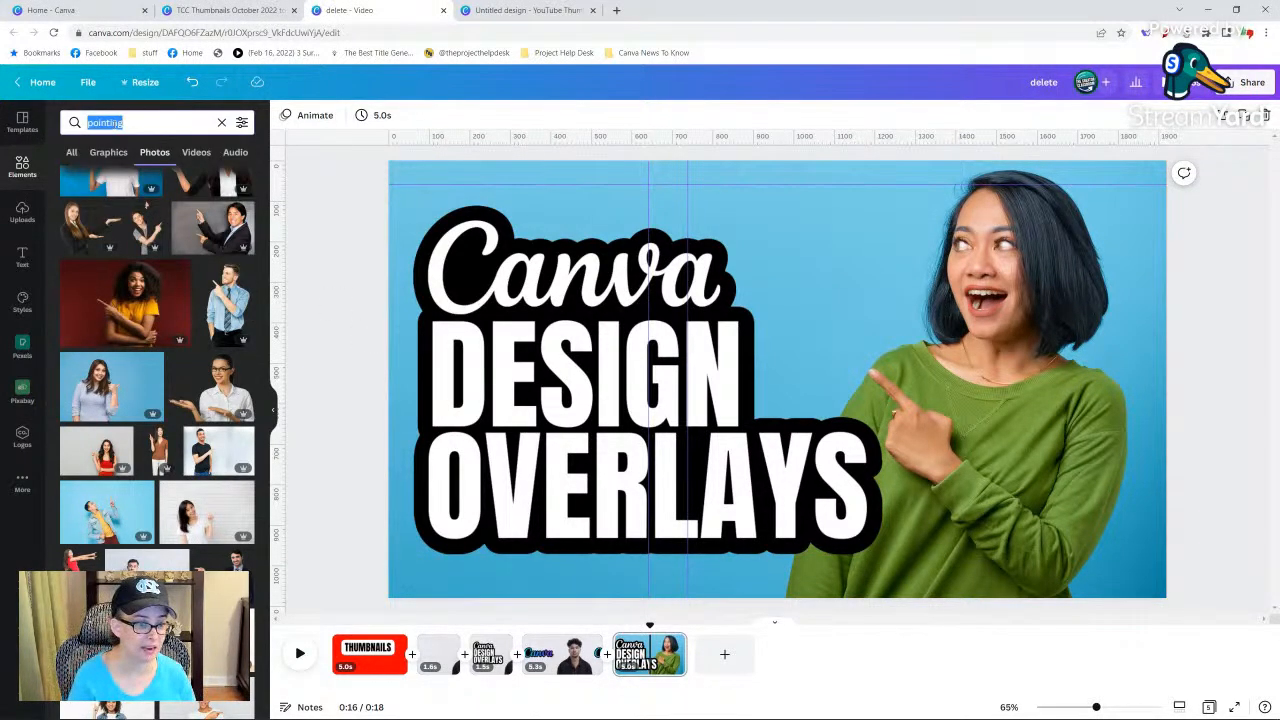
type("grid")
key("Return")
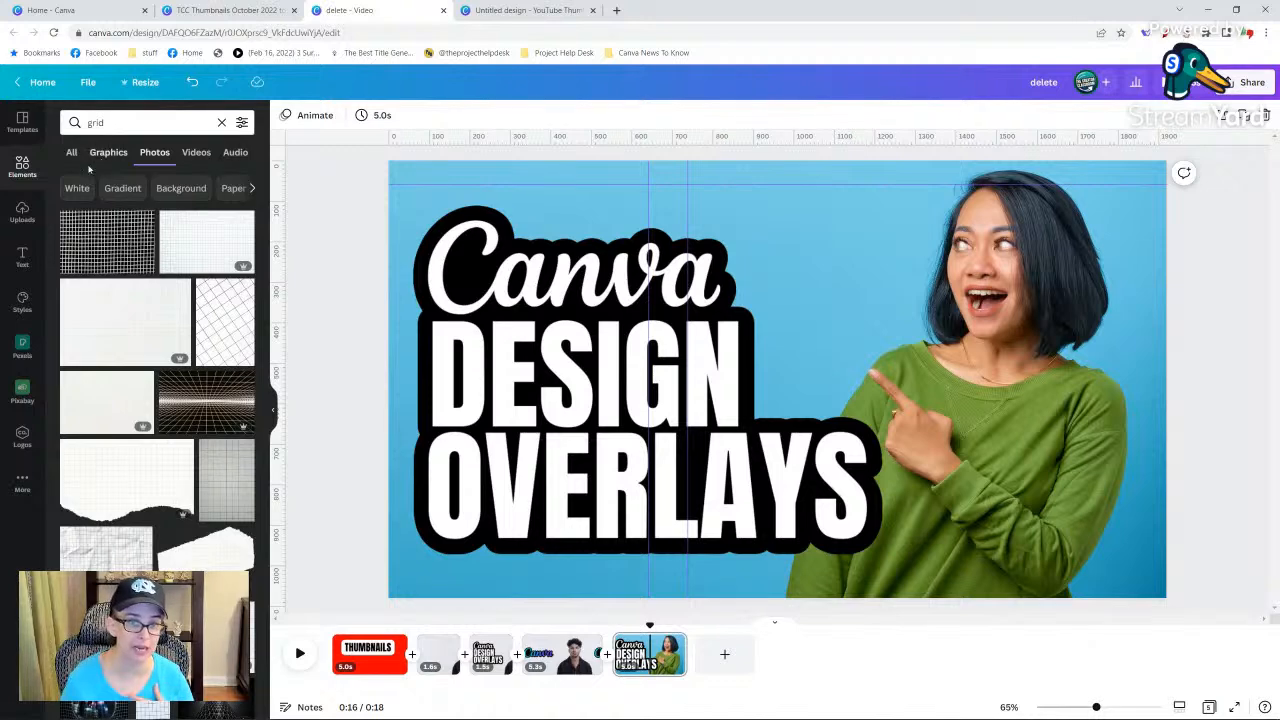
left_click(72, 155)
left_click(78, 246)
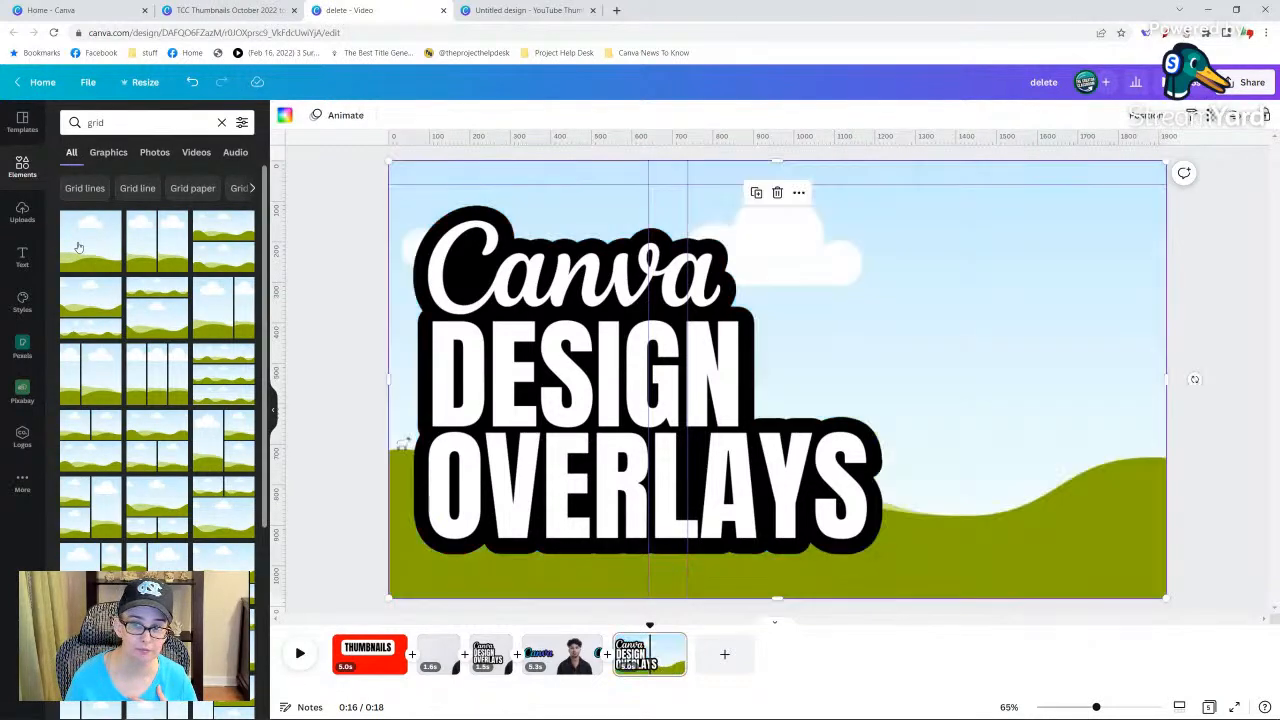
left_click(1210, 116)
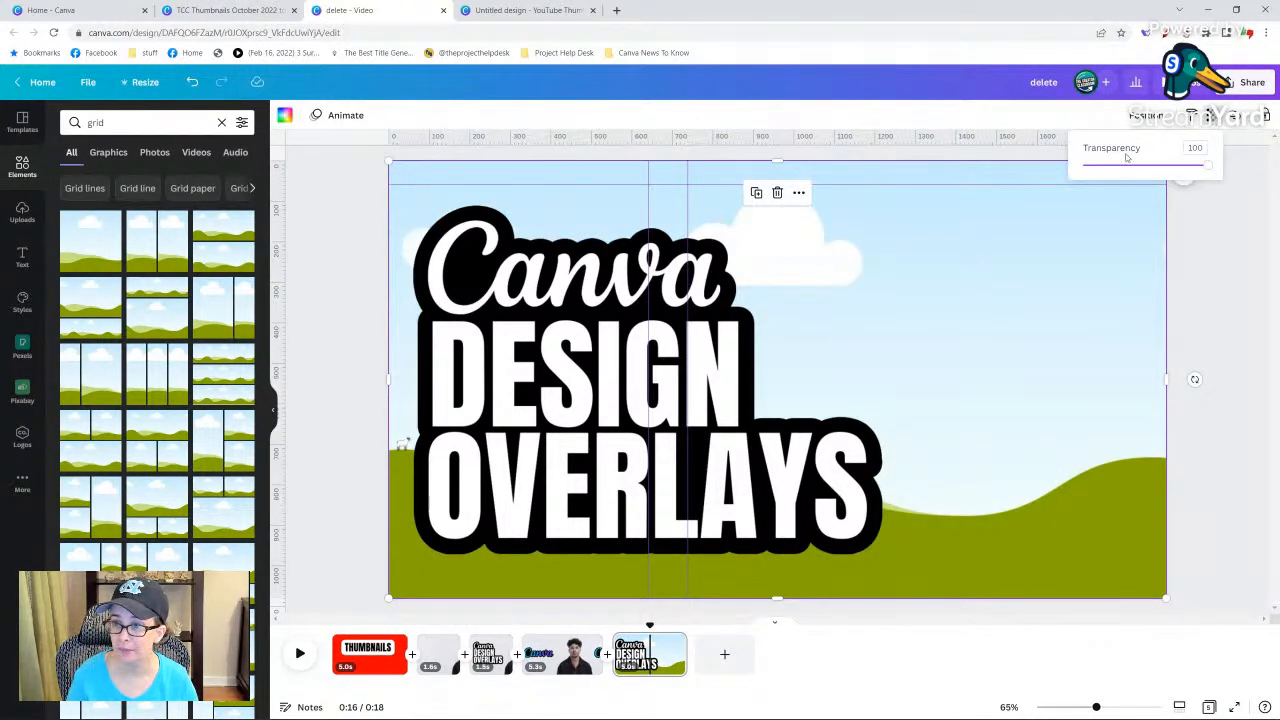
left_click_drag(1116, 168, 1108, 166)
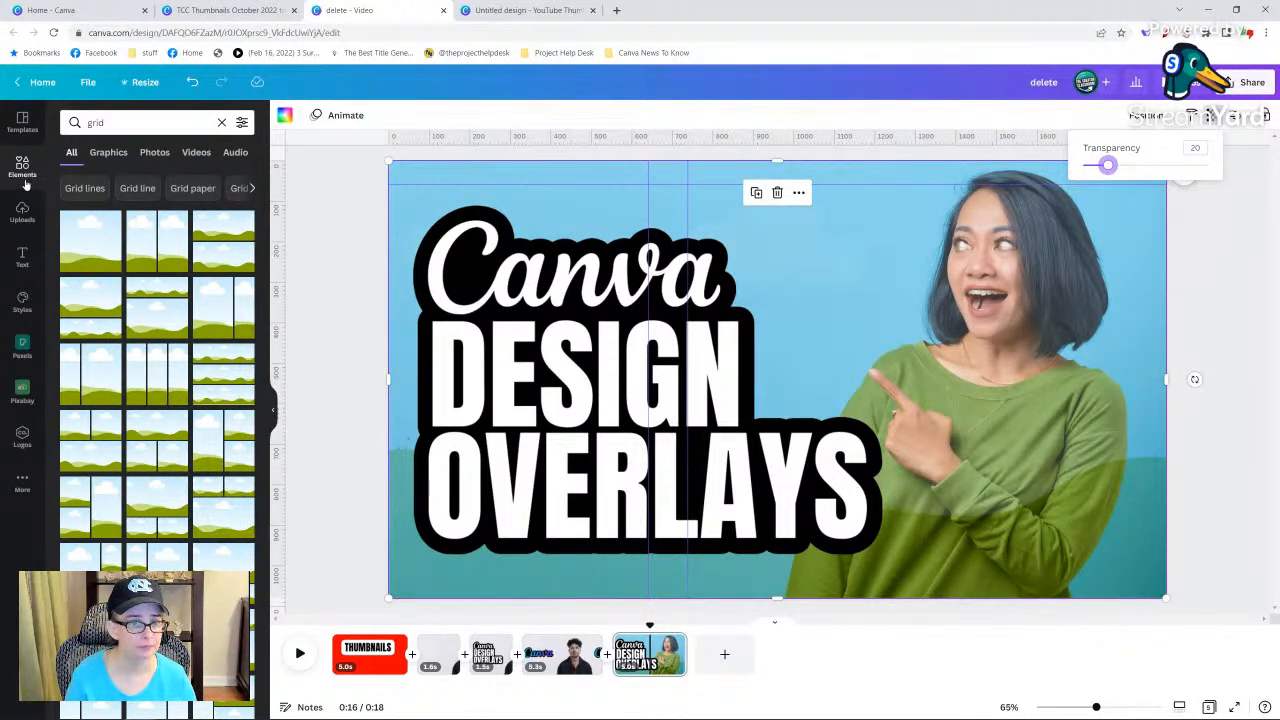
Fill the semi-transparent grid with the uploaded pastel image.
left_click(22, 212)
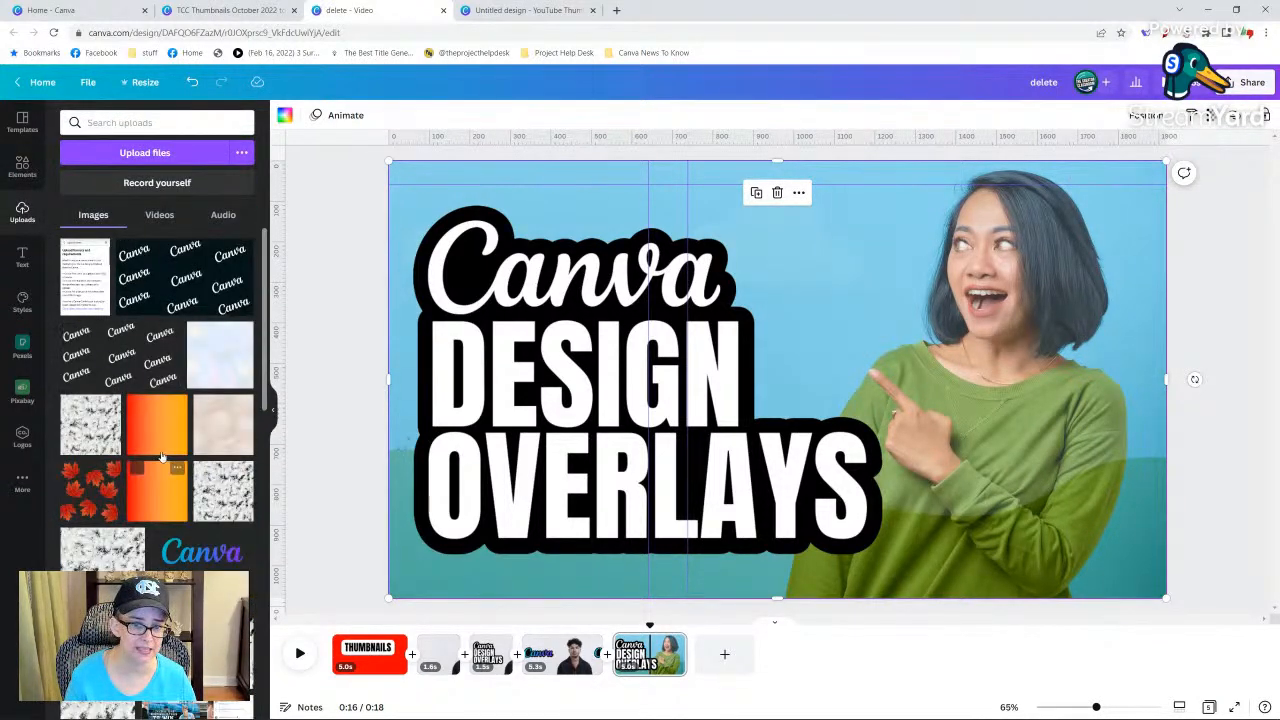
left_click(212, 360)
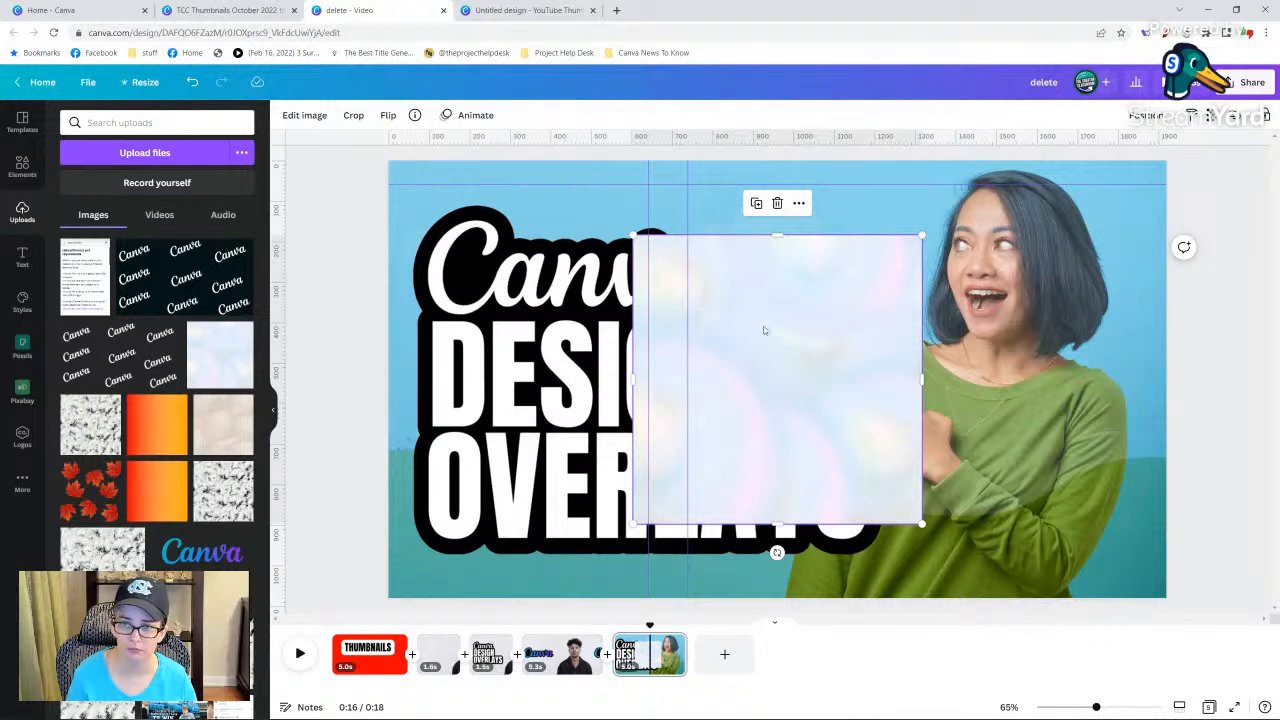
left_click_drag(764, 330, 963, 246)
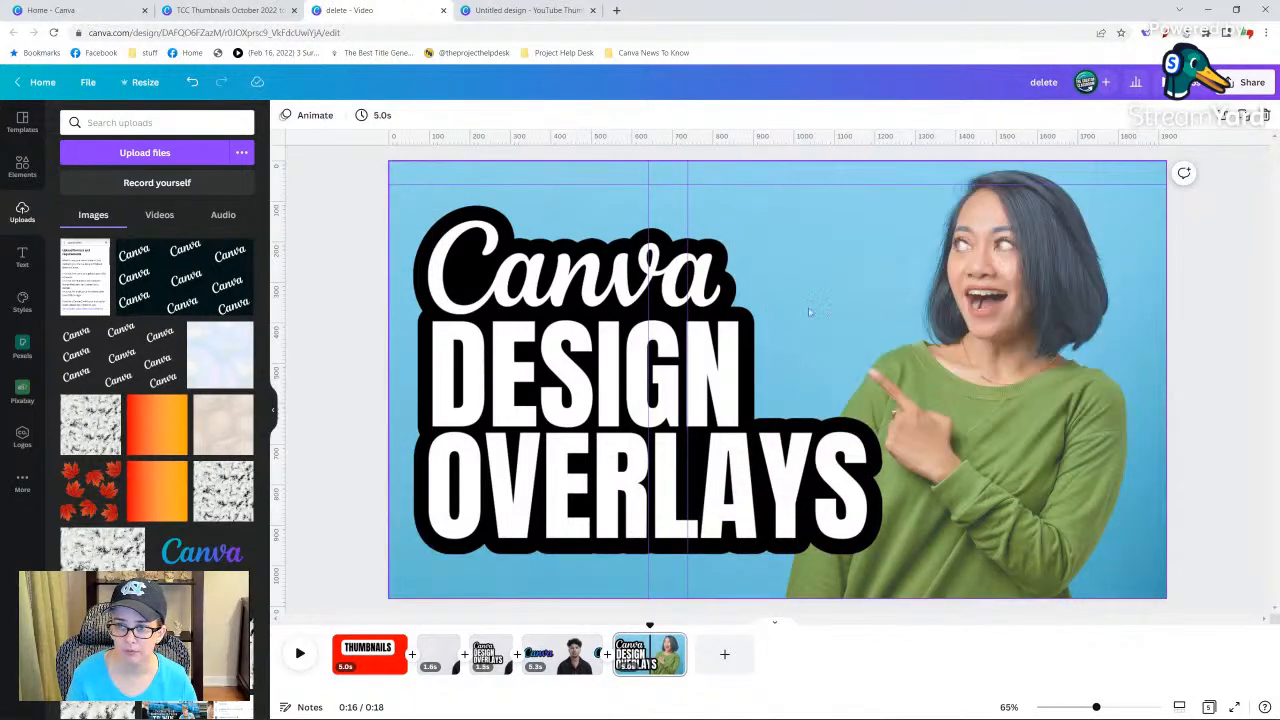
Fill the grid with the uploaded red-orange gradient image and set its transparency to 21.
left_click(157, 425)
left_click_drag(872, 296, 990, 295)
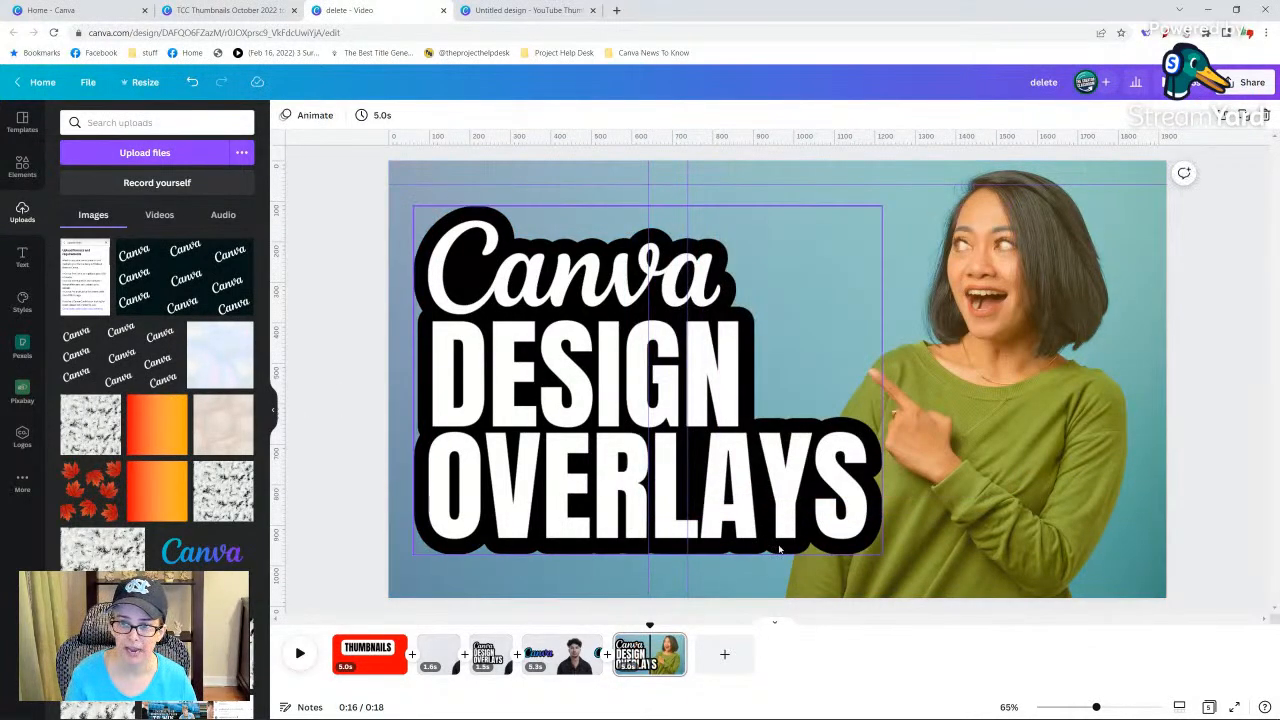
left_click(995, 300)
left_click(1191, 115)
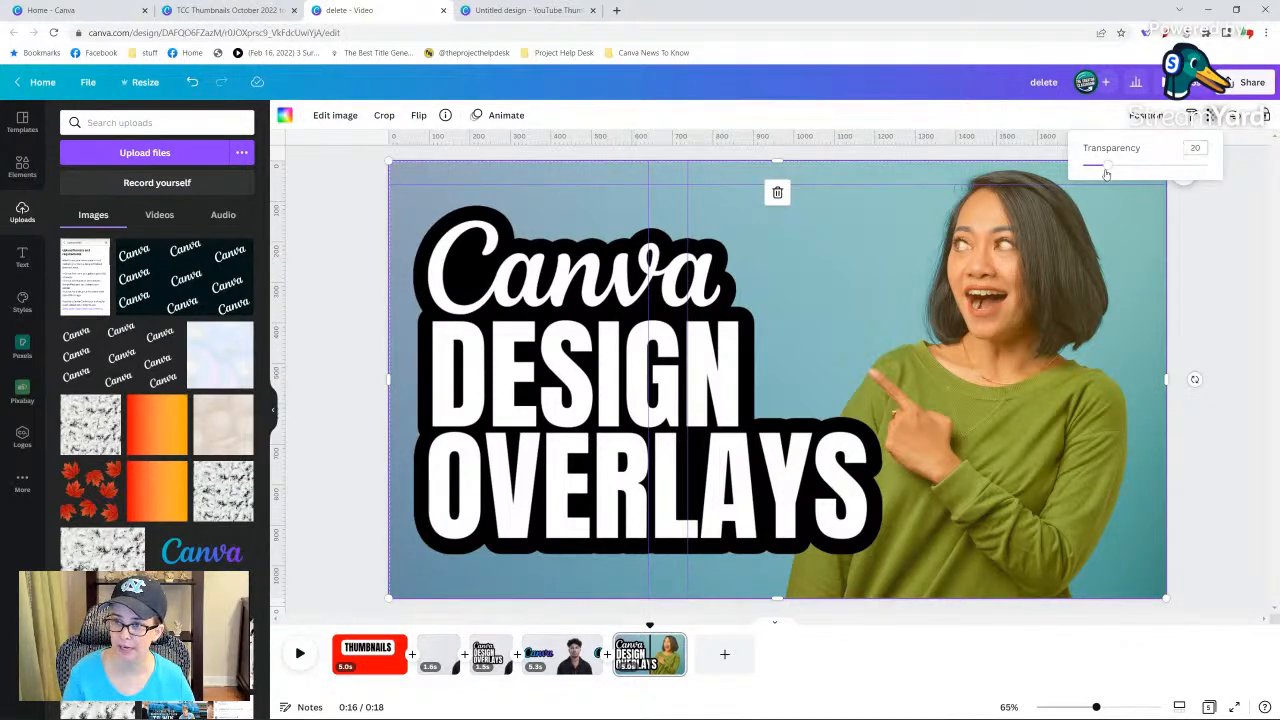
mouse_move(1114, 168)
left_mouse_down()
mouse_move(1131, 164)
mouse_move(1103, 165)
left_mouse_up()
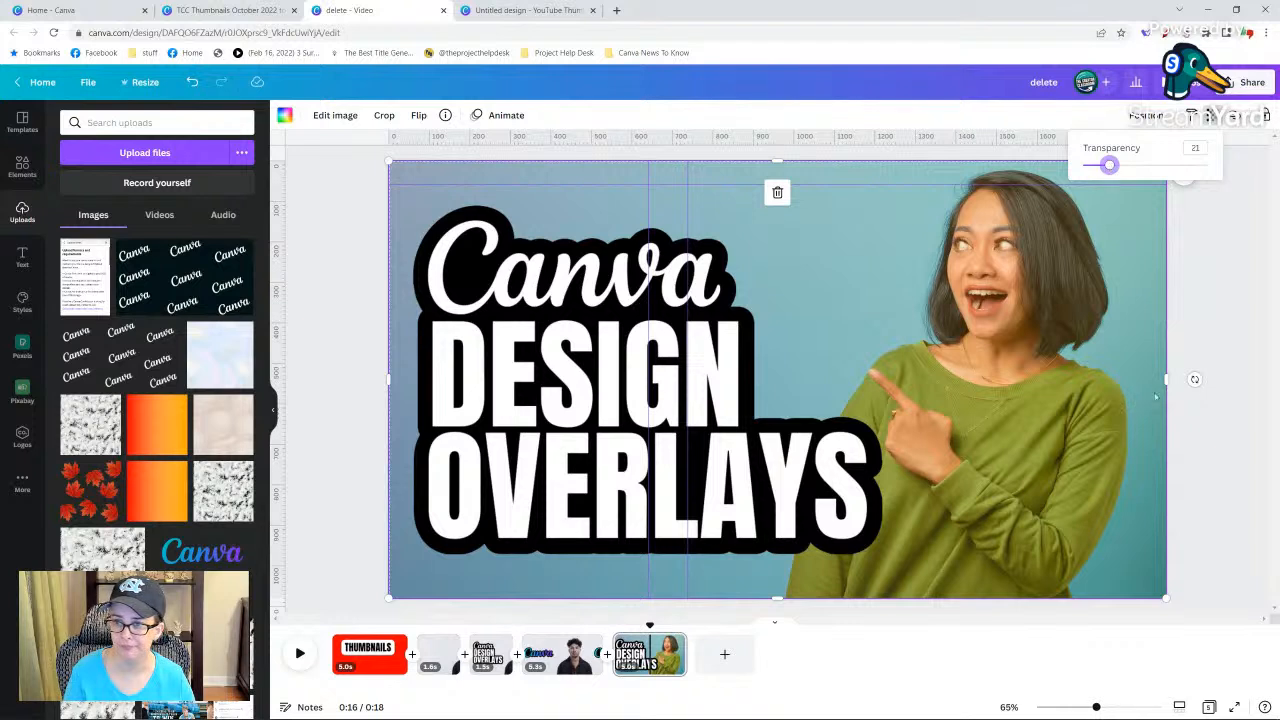
Tilt and enlarge the gradient overlay, then position it so its diagonal edge runs between the title and the woman's face.
left_click_drag(1166, 380, 828, 472)
left_click_drag(858, 254, 1099, 156)
left_click_drag(312, 510, 96, 602)
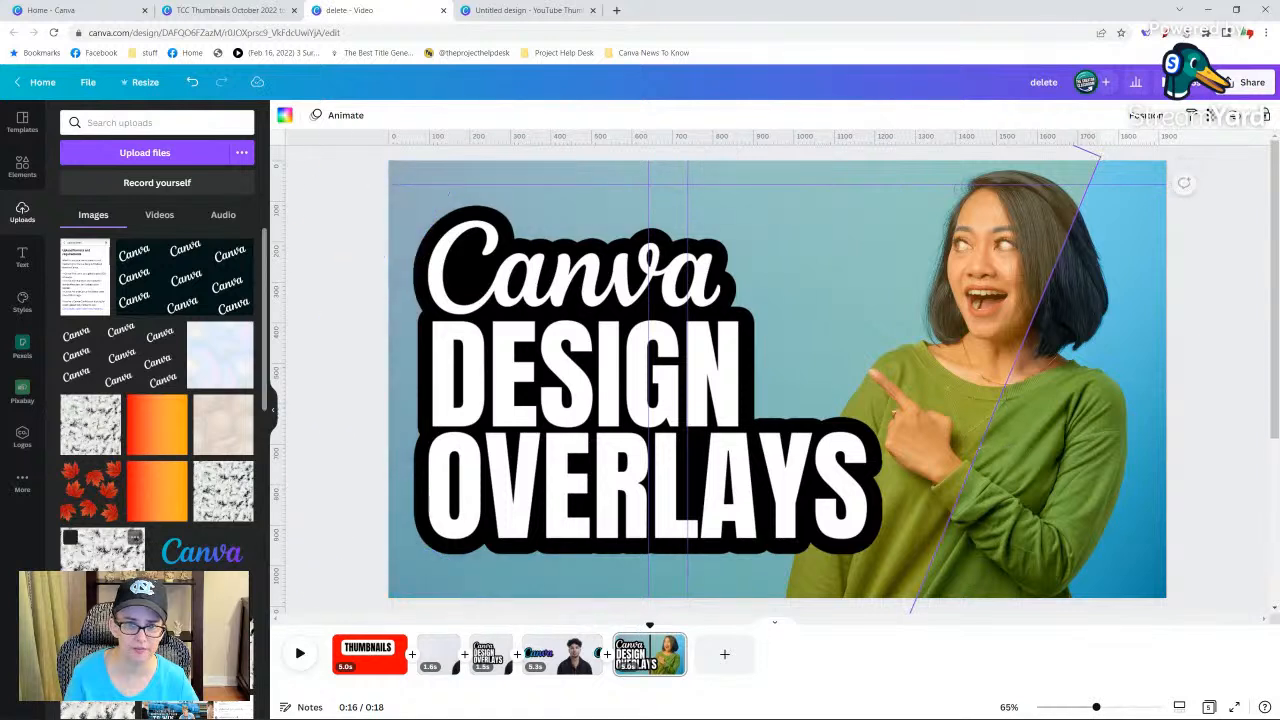
left_click_drag(918, 291, 770, 229)
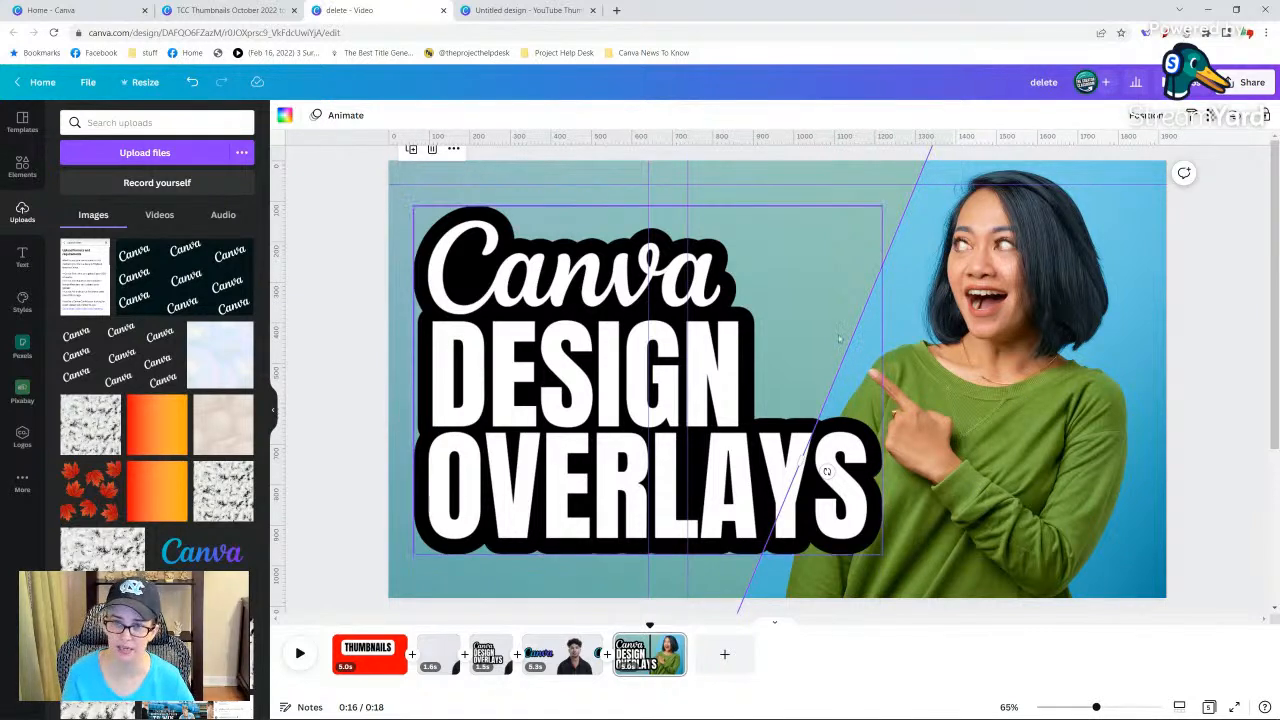
left_click_drag(870, 200, 874, 203)
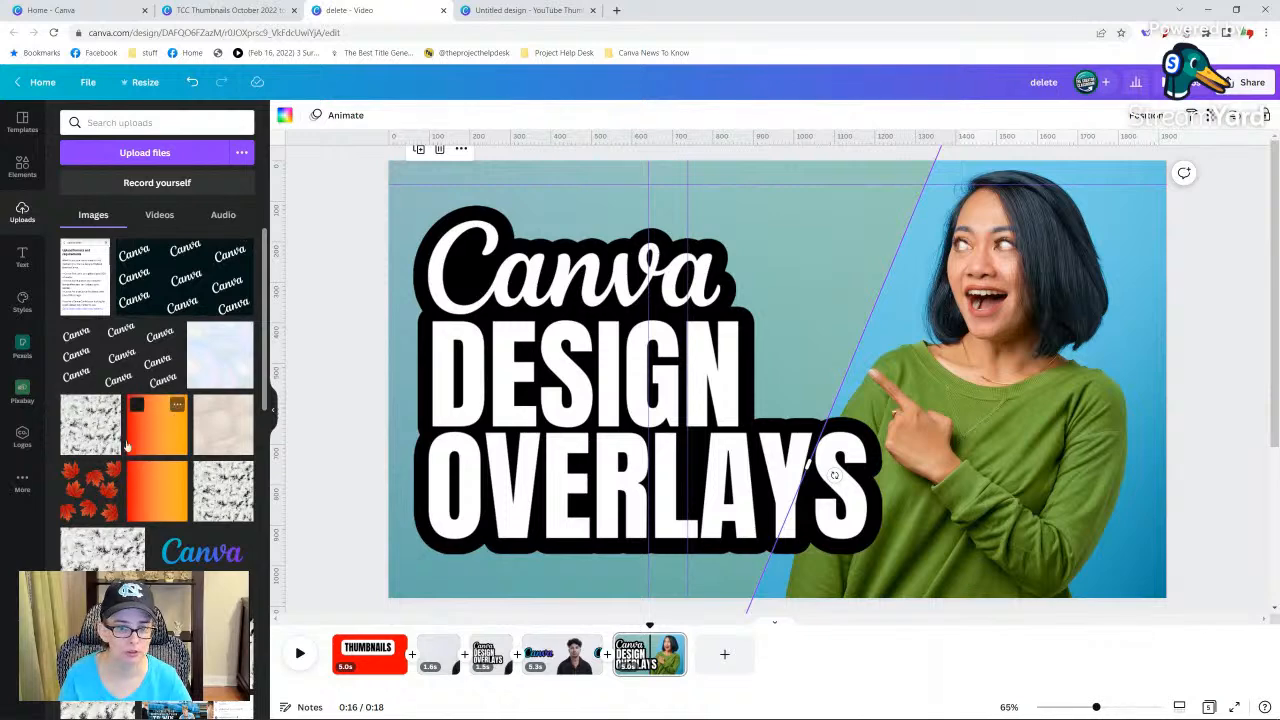
Replace the title image with the uploaded speckled black-and-white texture and undo the last move of the group.
left_click_drag(84, 424, 571, 388)
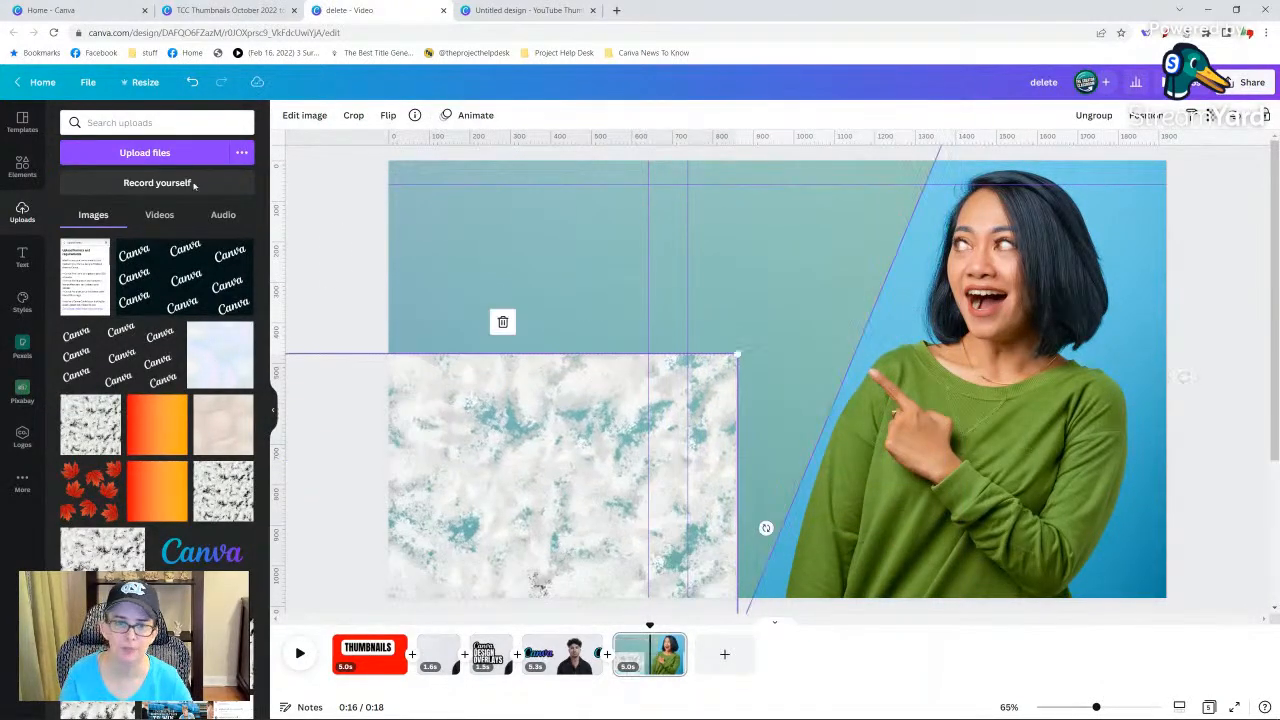
left_click(191, 82)
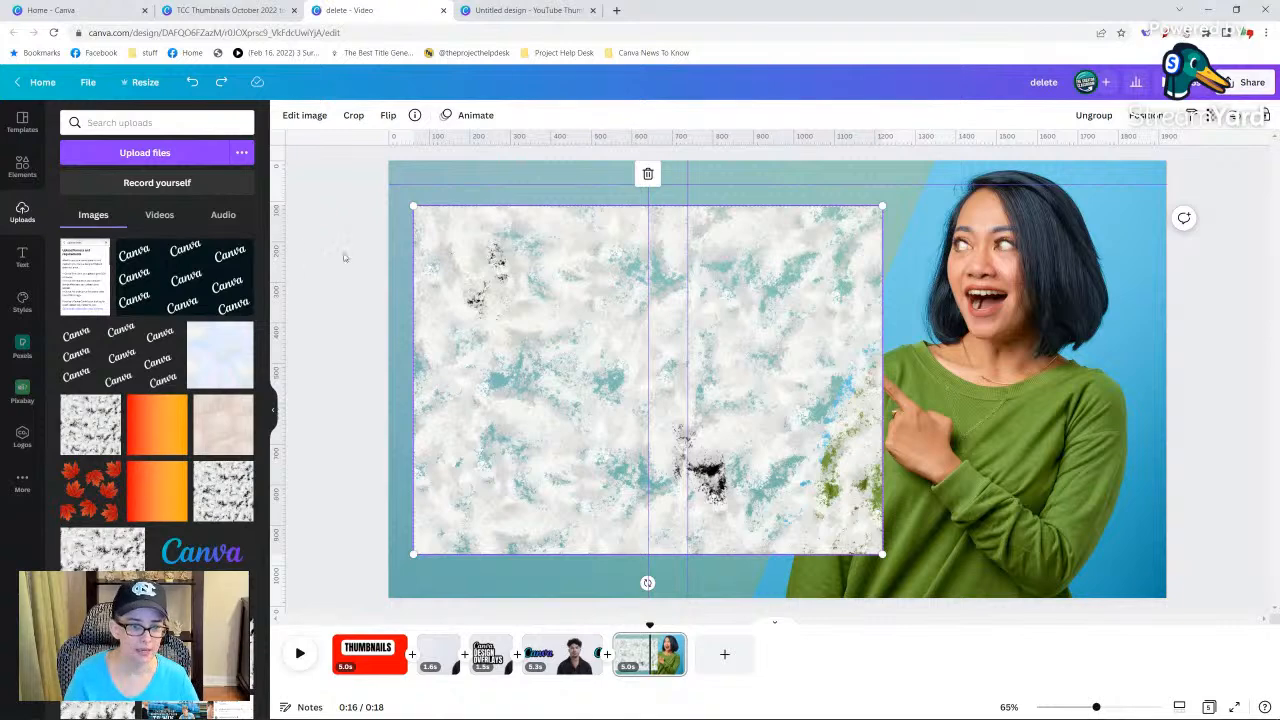
left_click(292, 245)
Search the elements library for "texture".
left_click(31, 168)
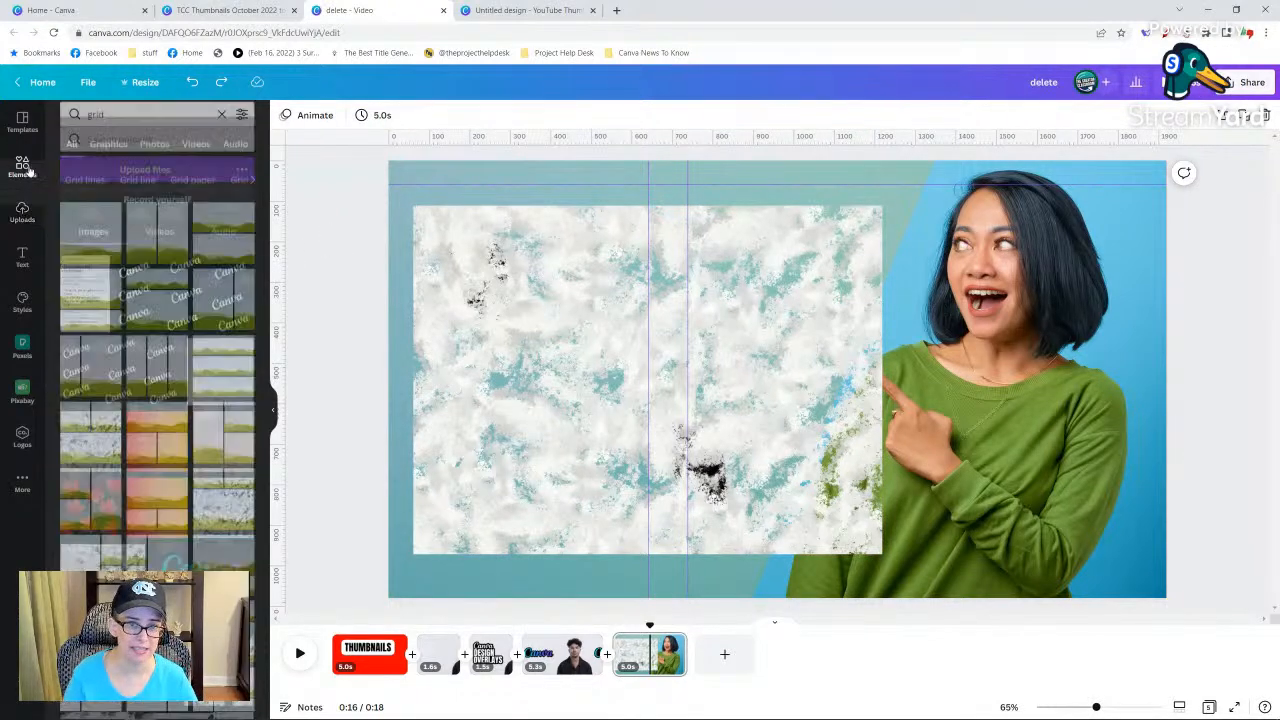
left_click(113, 121)
double_click(93, 123)
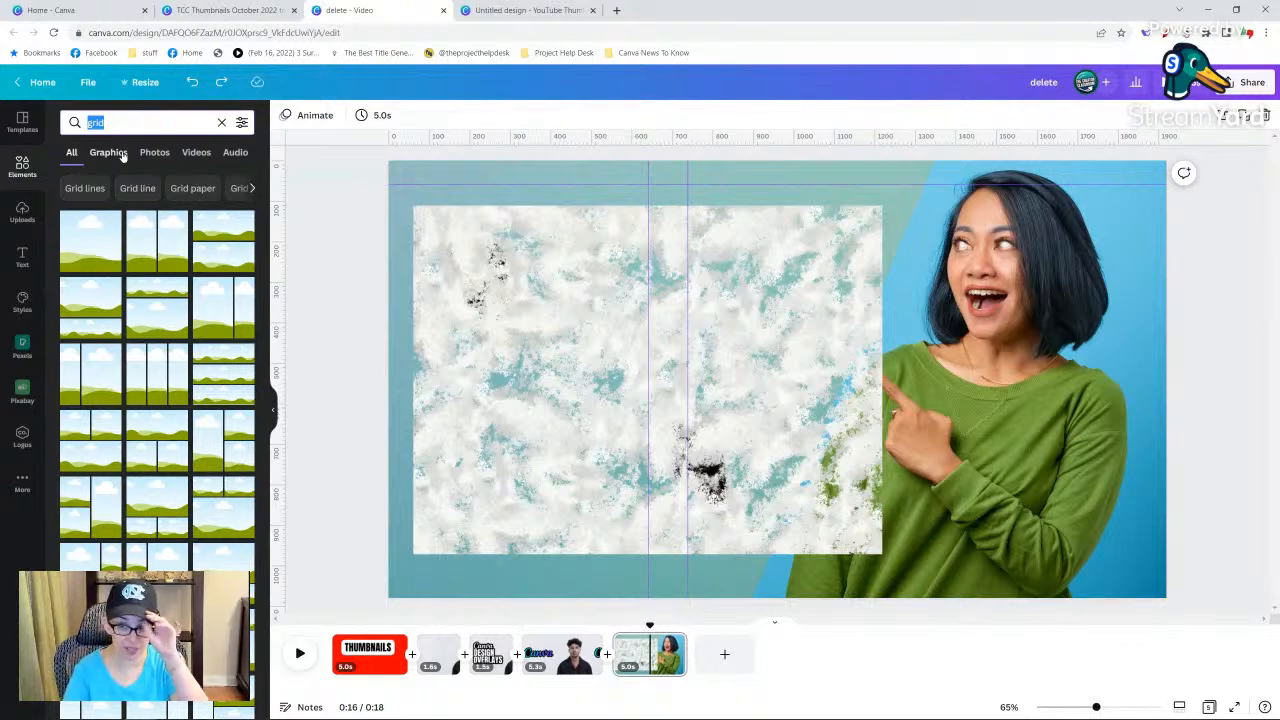
type("texture")
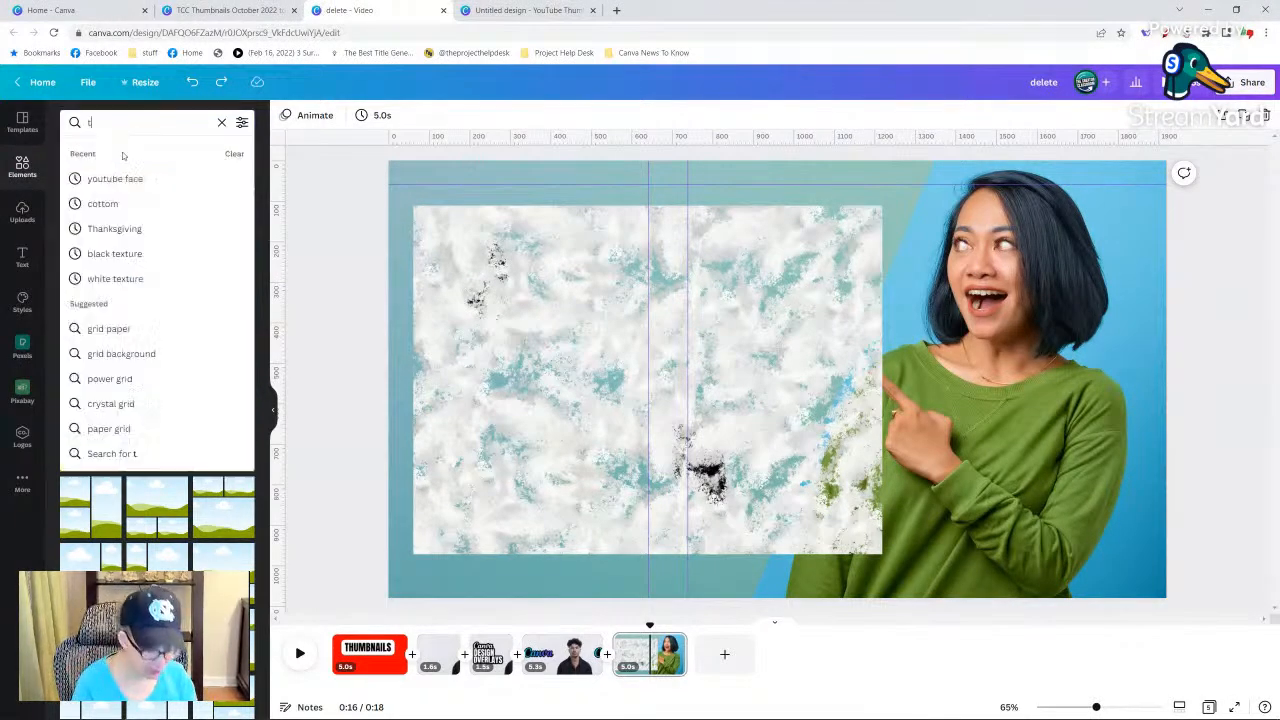
key("Return")
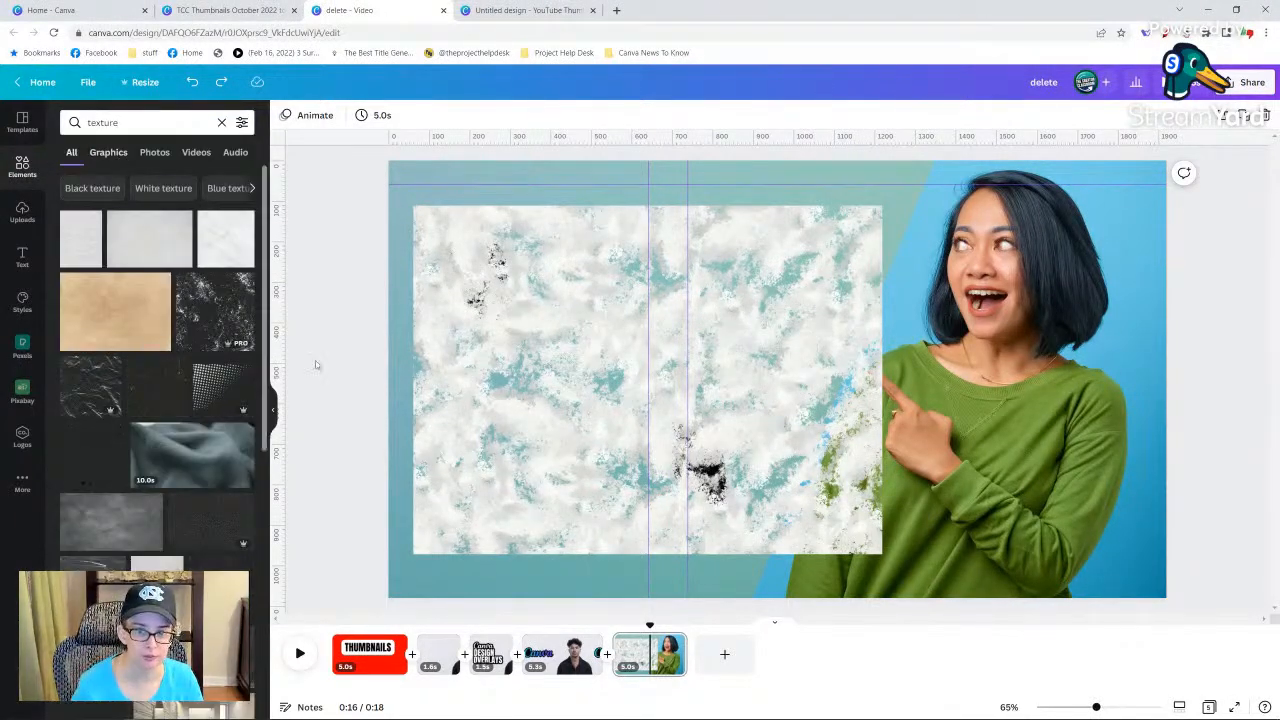
Undo the texture replacement of the title image and move the title to the page's lower-right area.
left_click(629, 308)
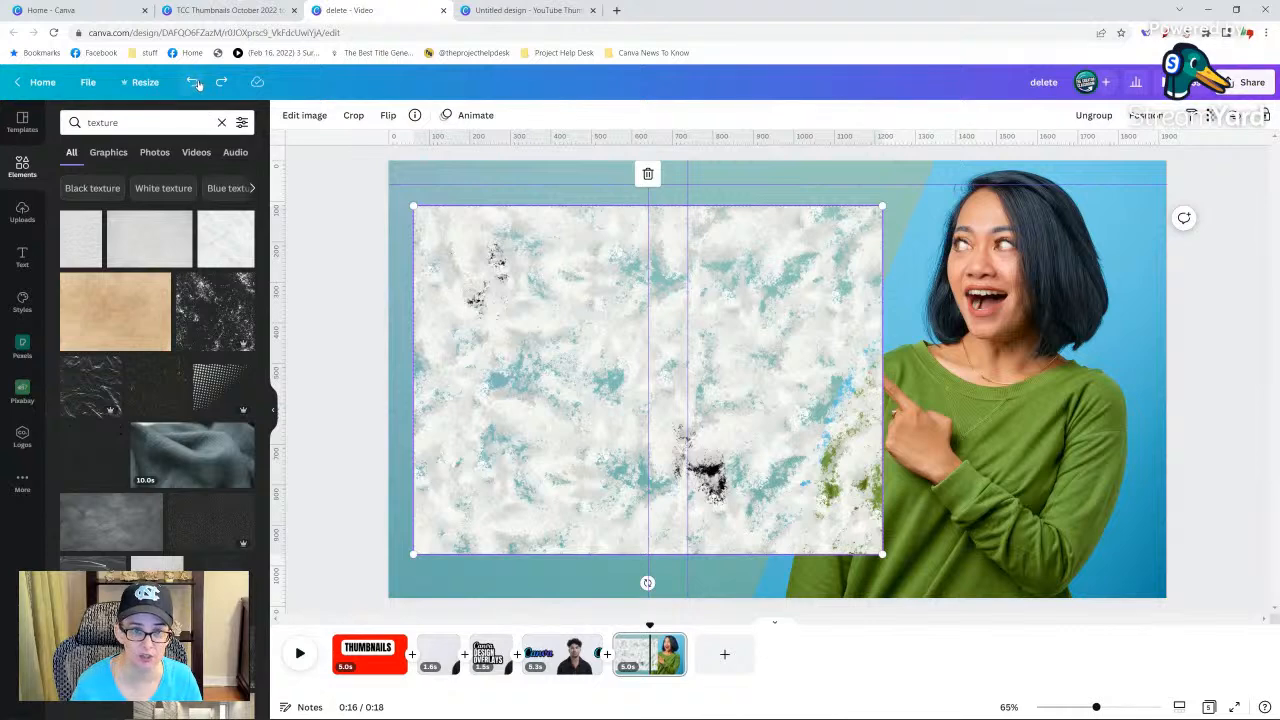
left_click(194, 82)
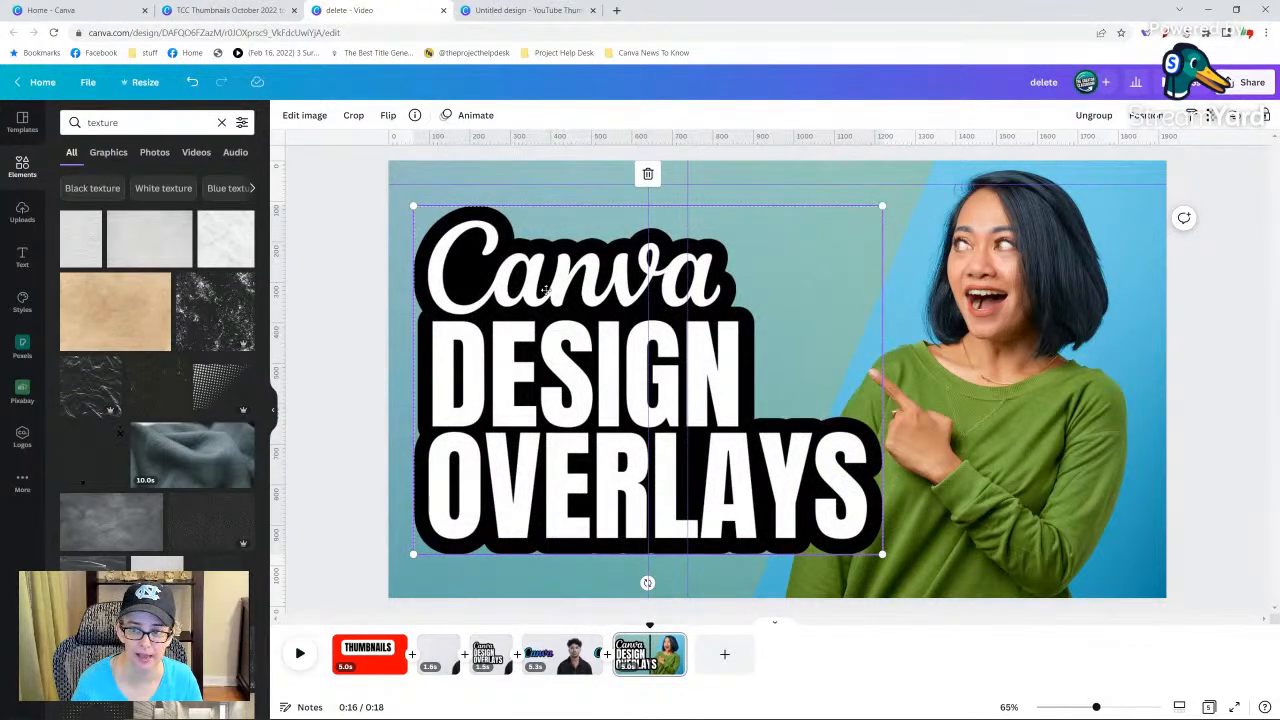
left_click_drag(547, 290, 1011, 394)
Fill the semi-transparent grid with the tan paper texture from the search results.
left_click(105, 307)
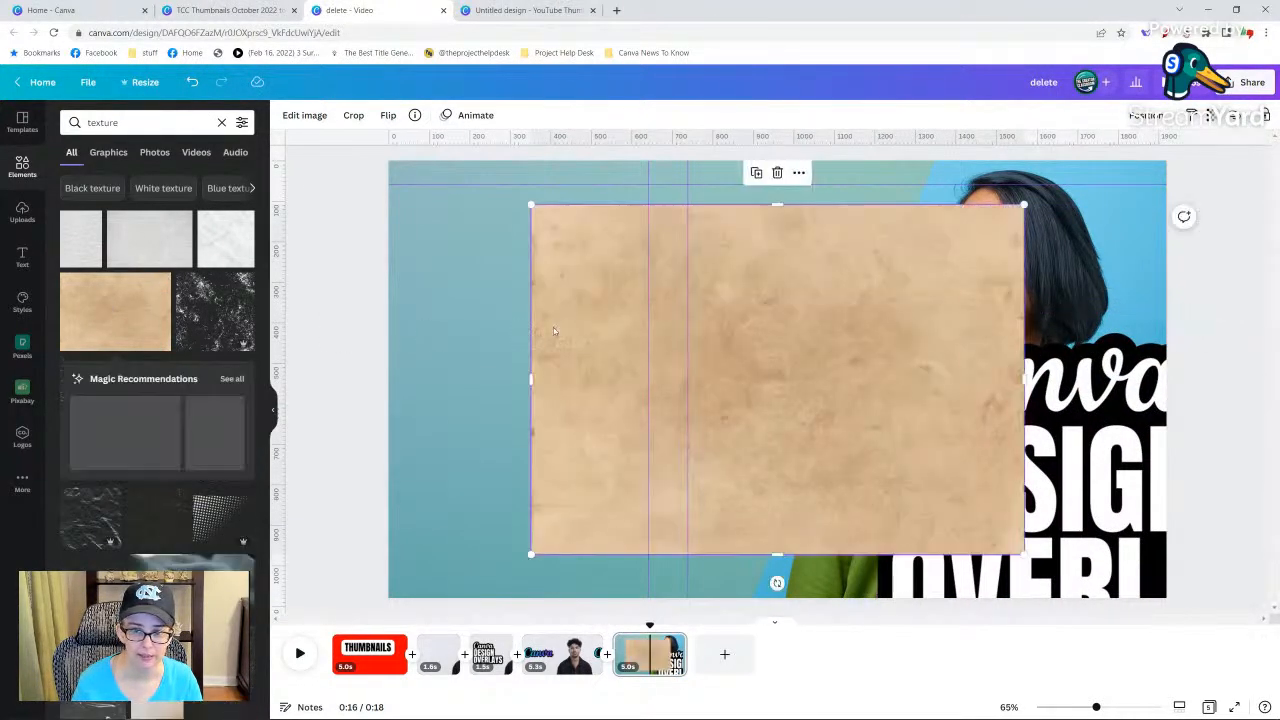
key("Delete")
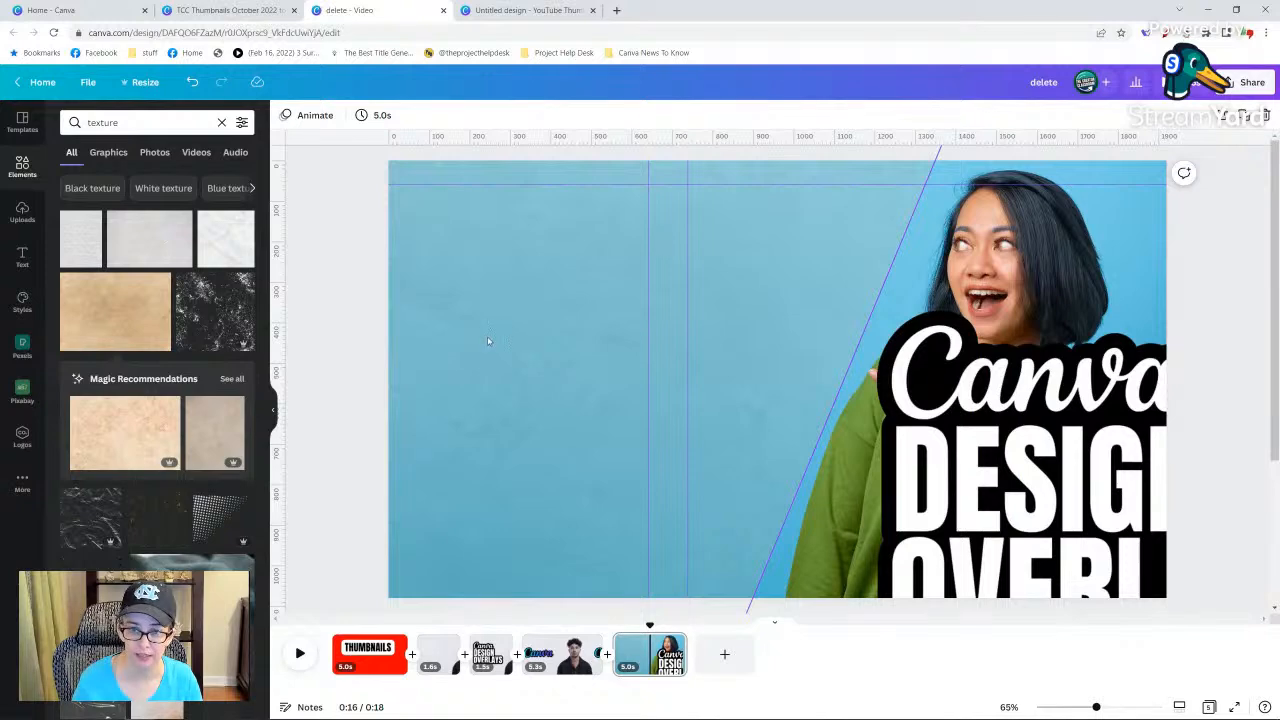
left_click(501, 353)
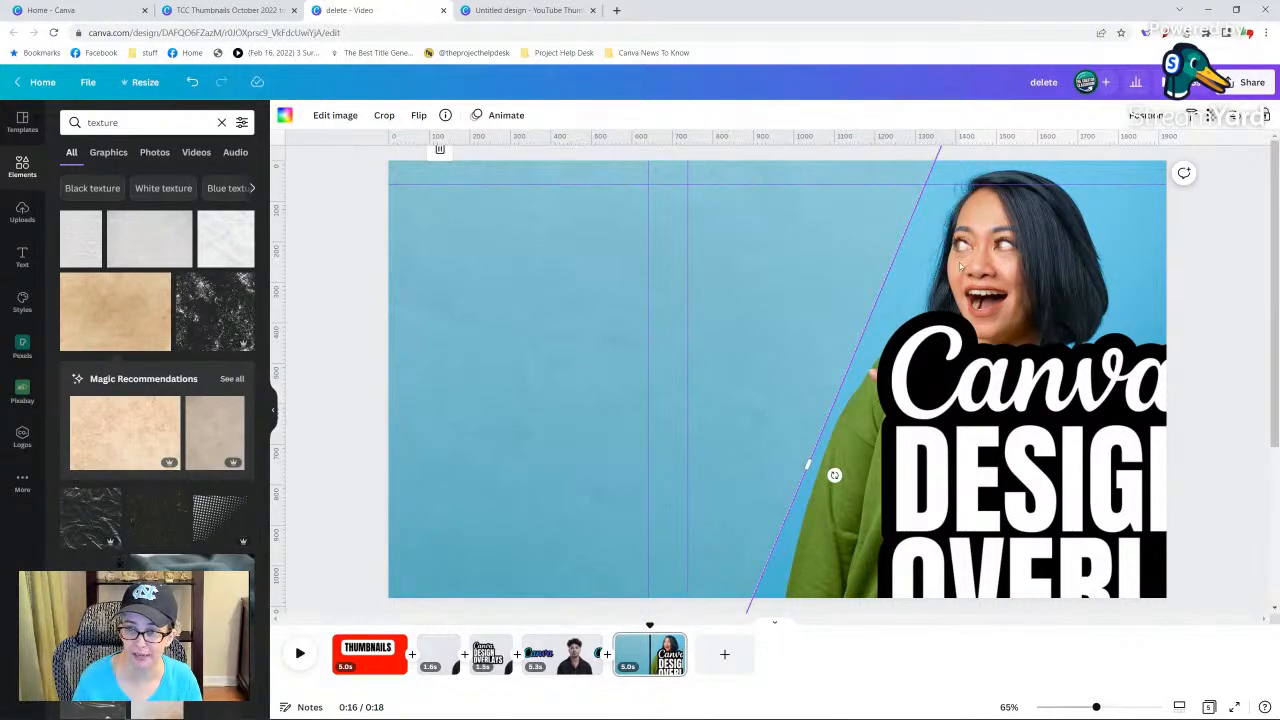
Remove the background from the page's photo of the woman.
left_click(335, 115)
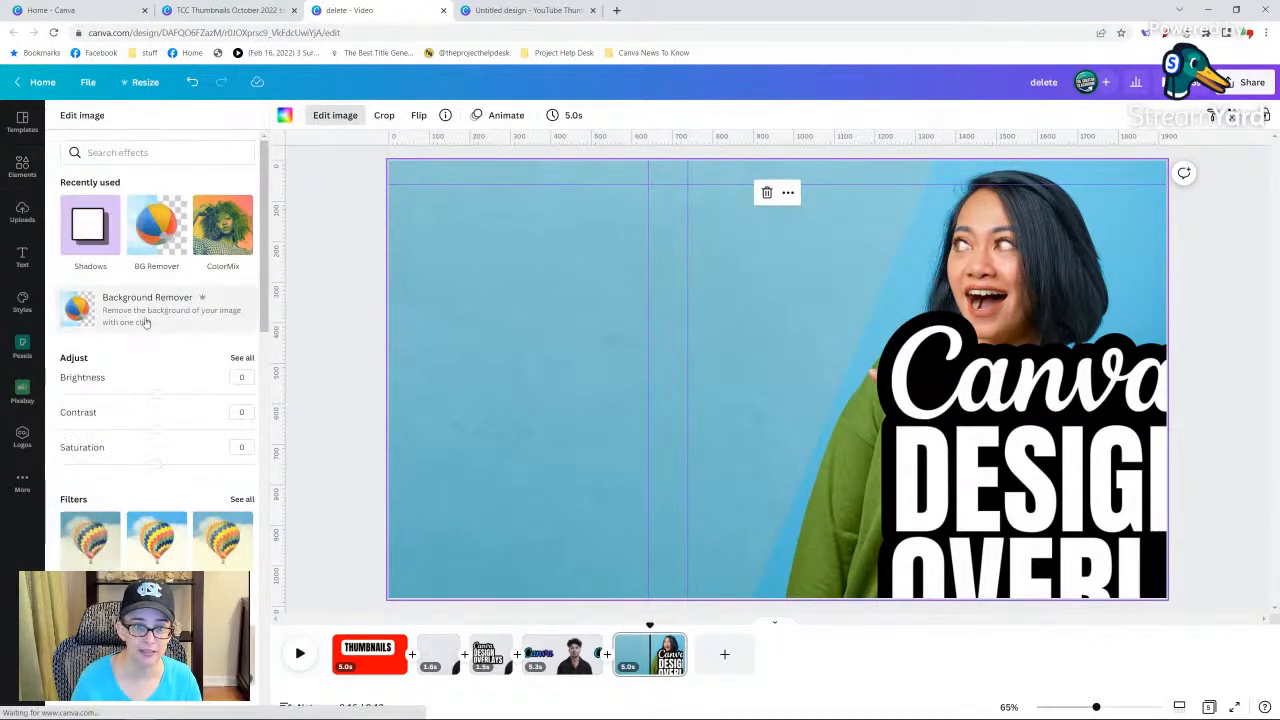
left_click(145, 320)
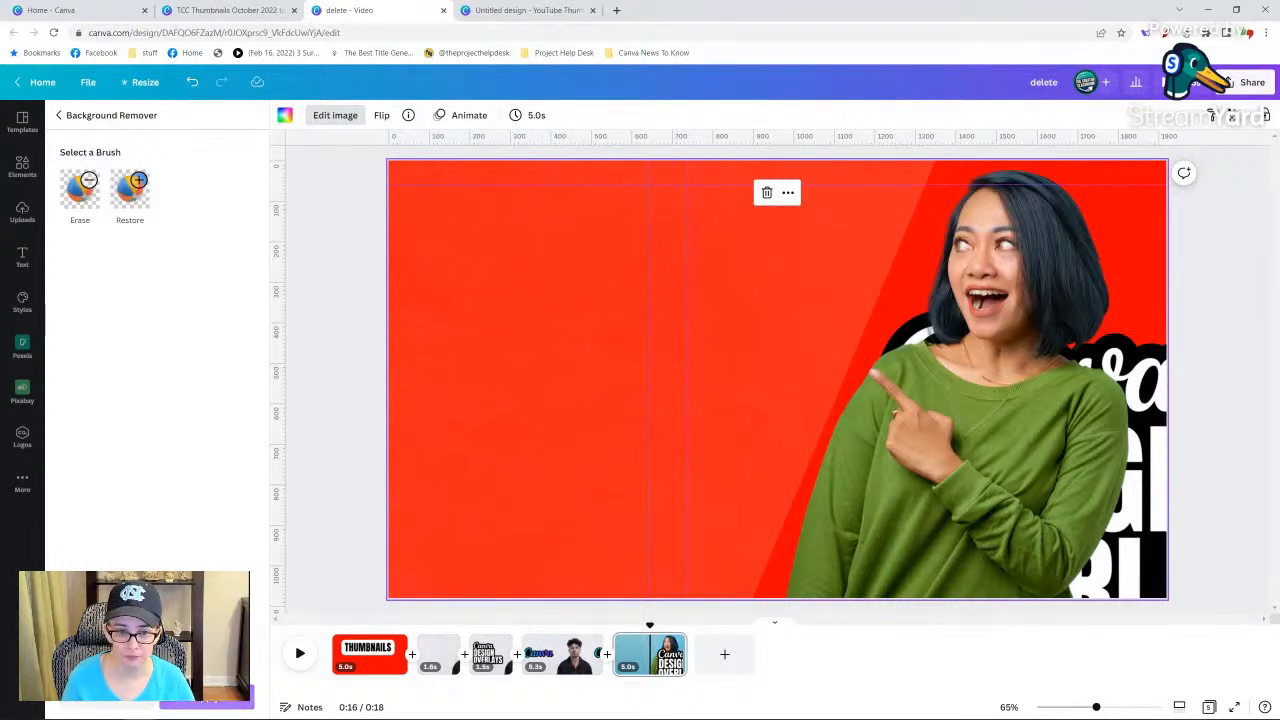
left_click(207, 698)
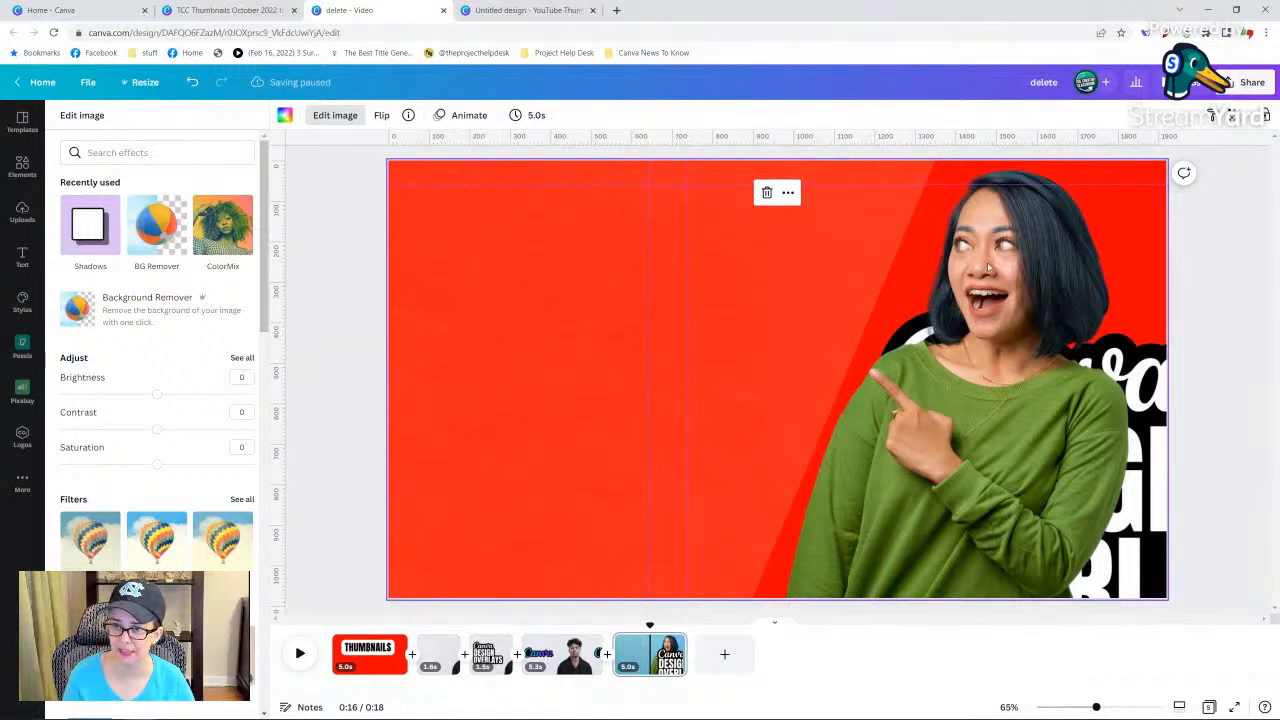
Detach the woman's cutout image from the page background.
right_click(969, 302)
right_click(1012, 222)
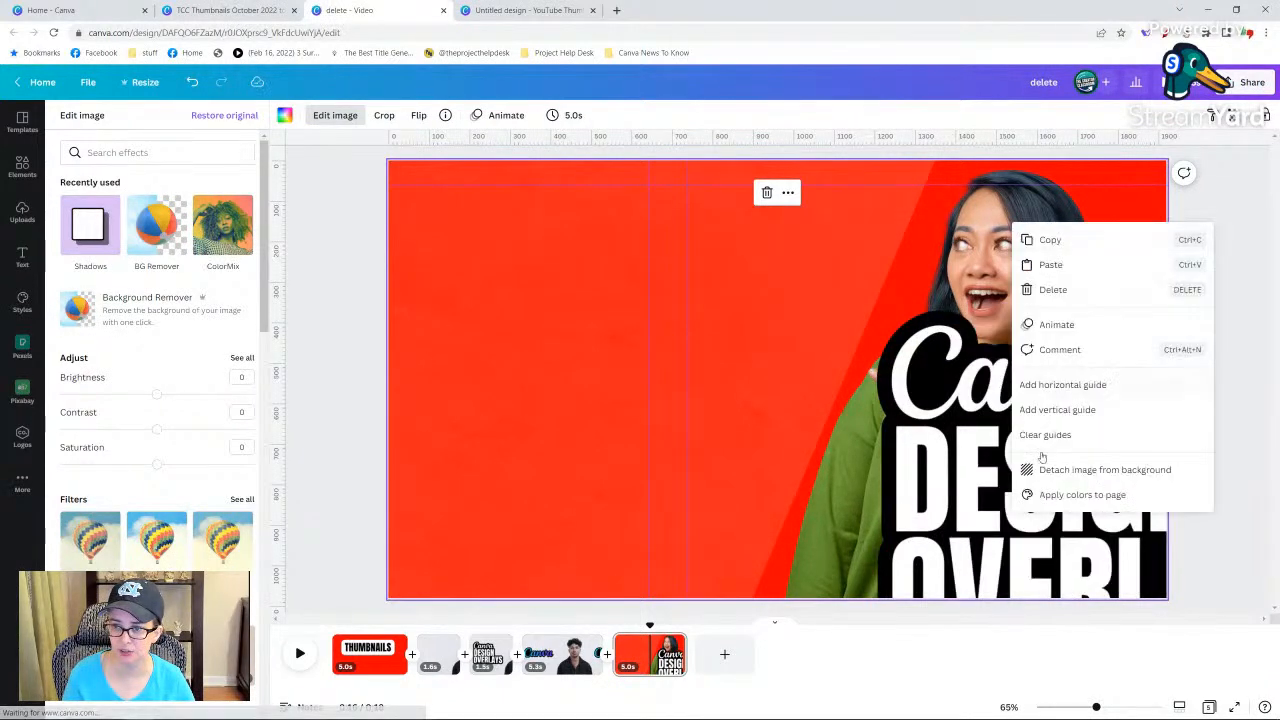
left_click(1078, 470)
Replace the diagonal overlay's texture with a solid colour, trying the TCC palette blue and settling on black.
left_click(380, 240)
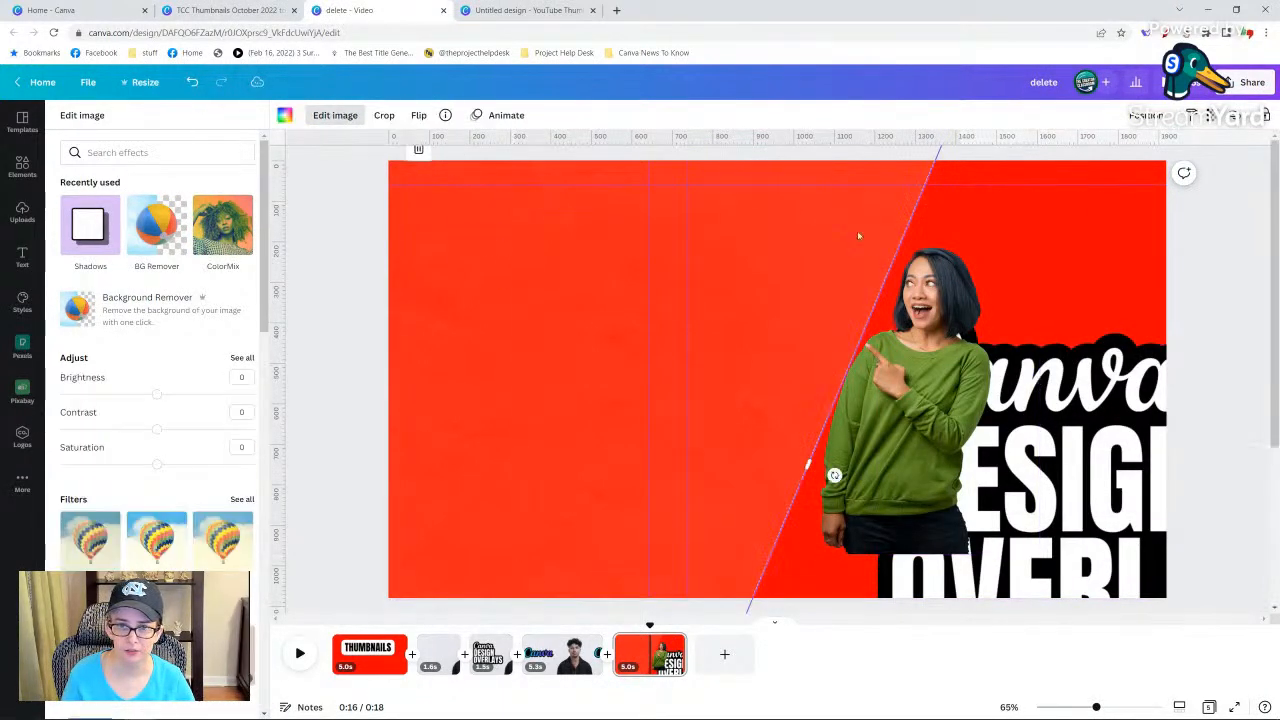
left_click(285, 116)
left_click(66, 274)
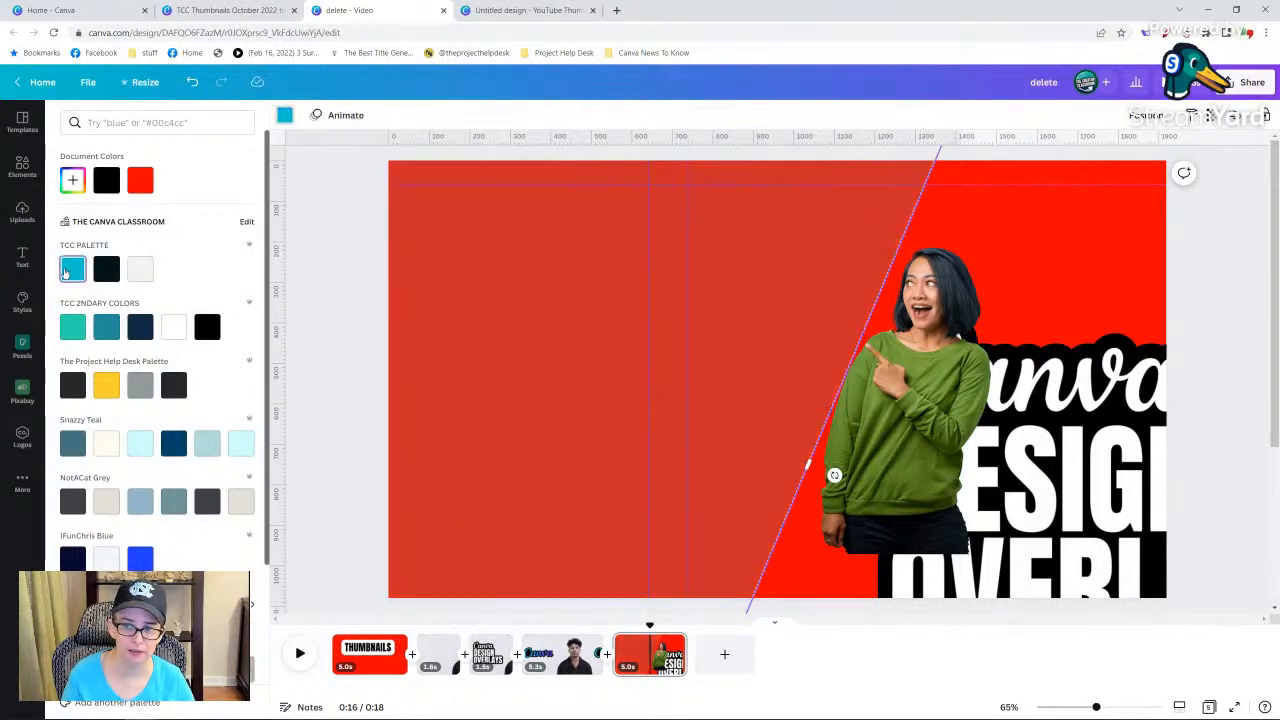
left_click(140, 180)
Try yellow, green-teal and the TCC palette blue as the page background colour.
left_click(1035, 204)
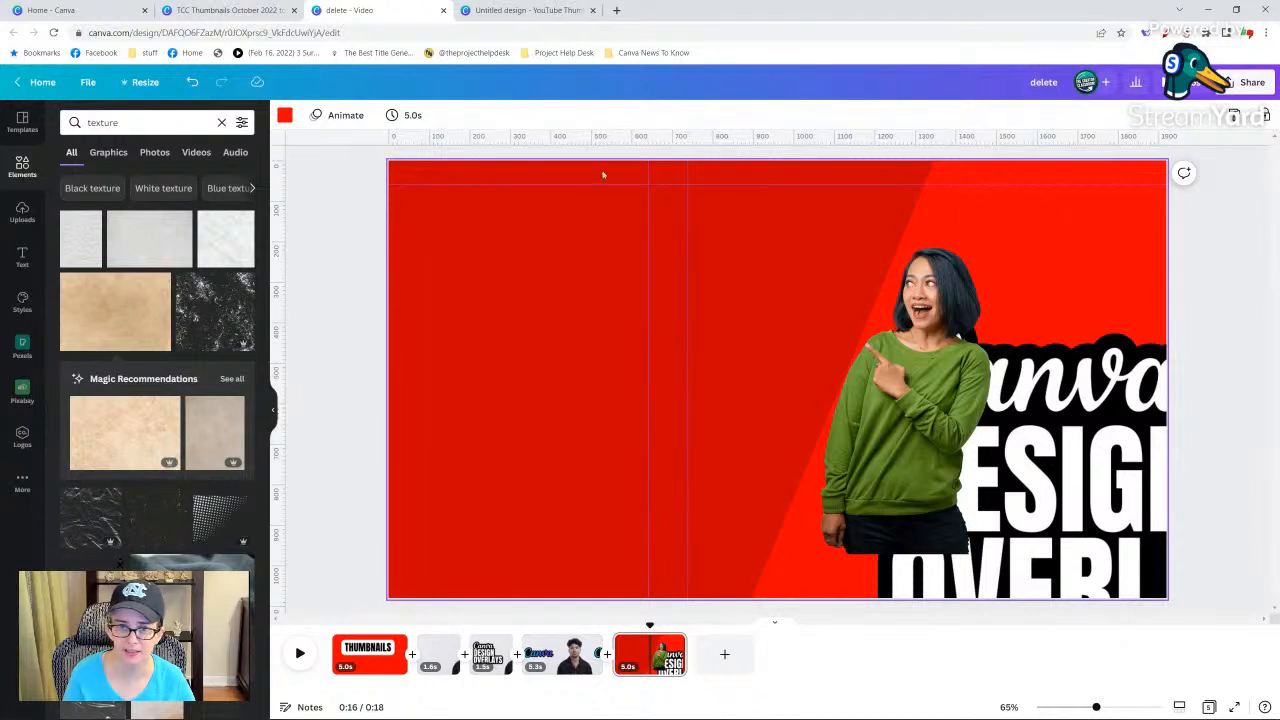
left_click(285, 115)
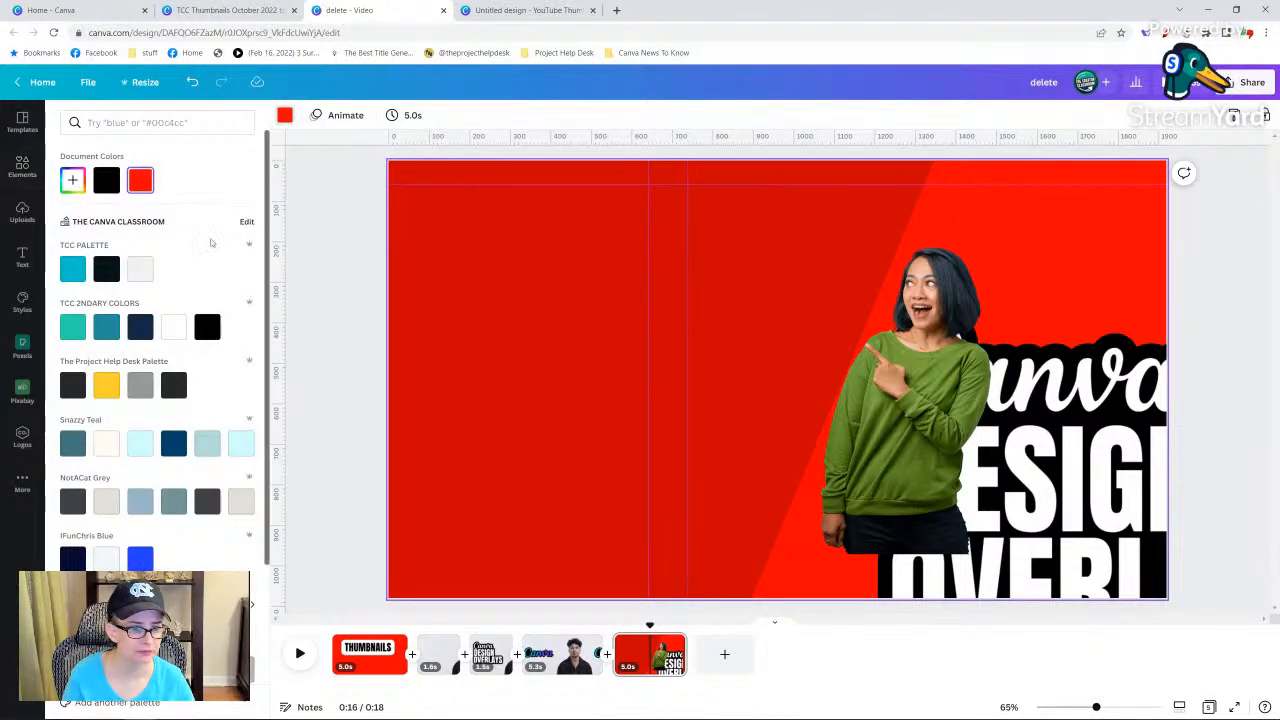
left_click(105, 385)
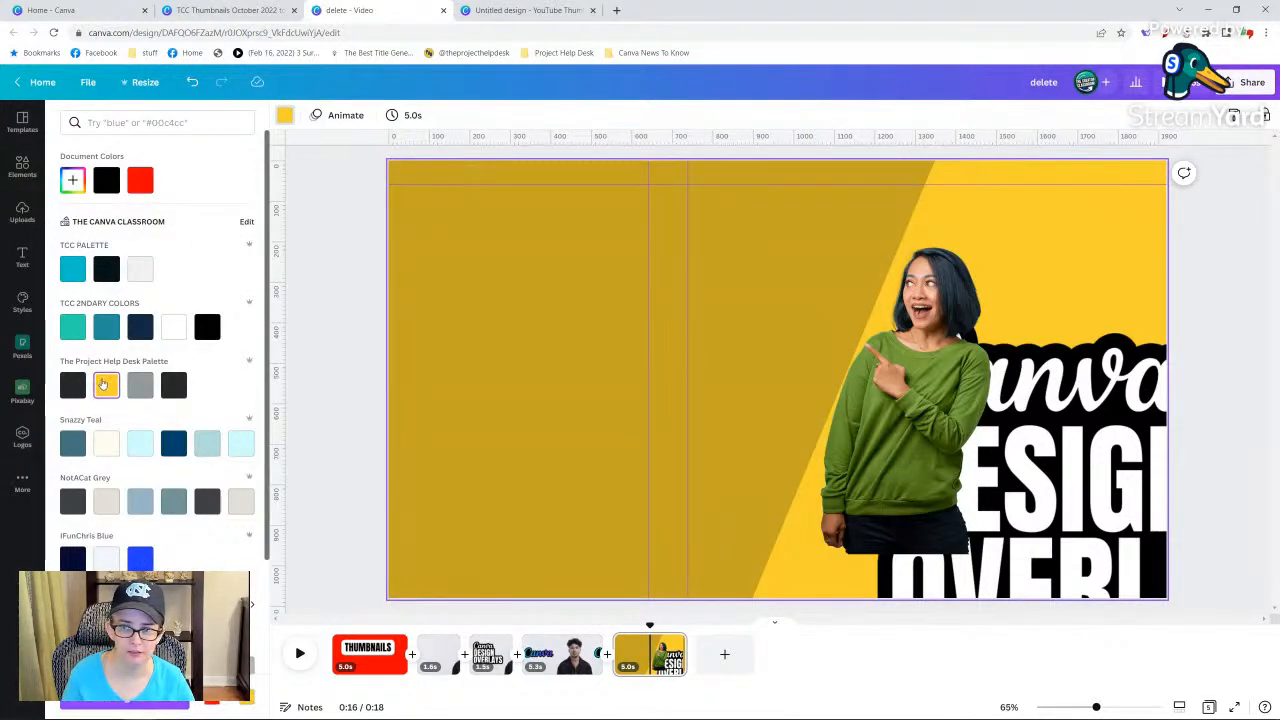
left_click(70, 334)
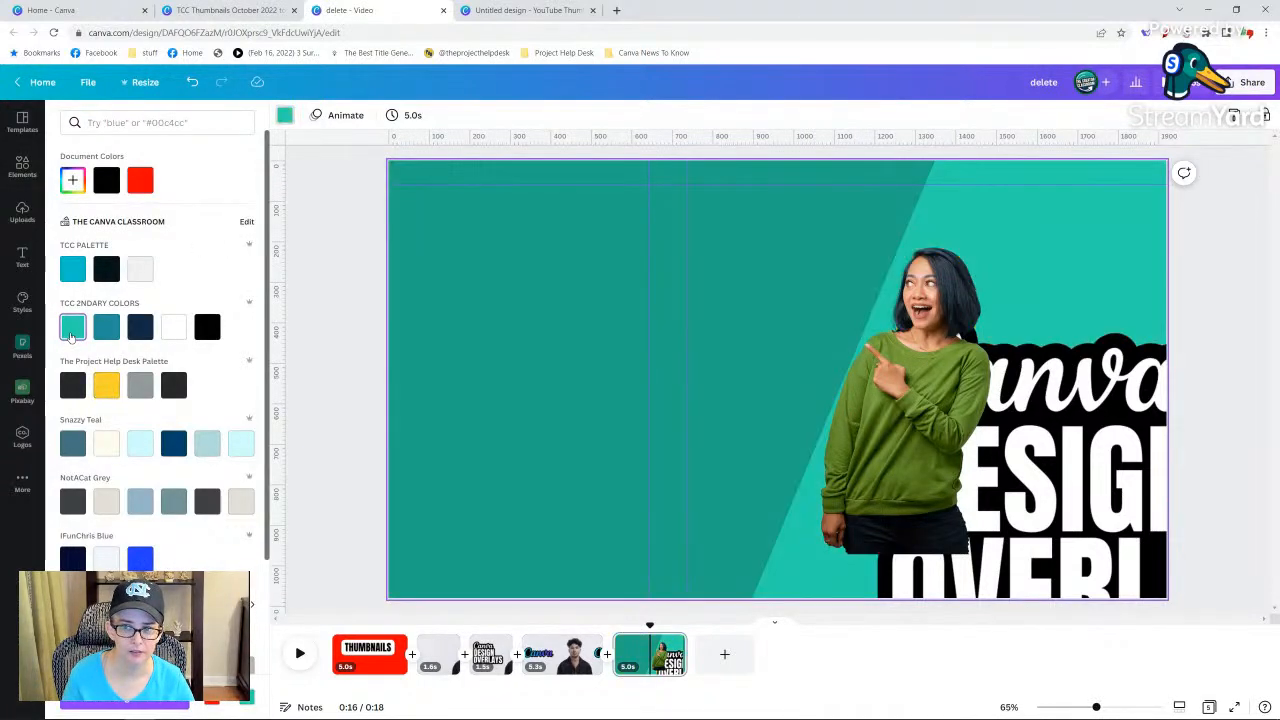
left_click(73, 273)
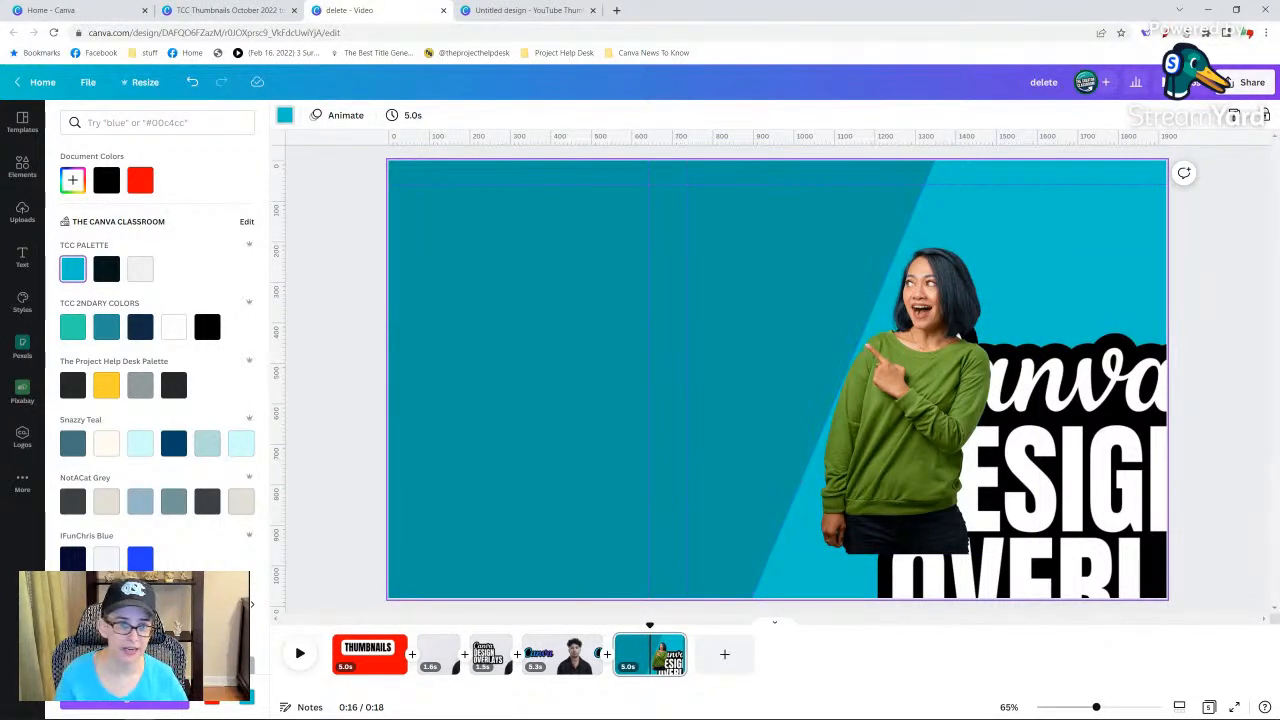
Insert the recently used photo of the woman on blue again and set it as the page background.
left_click(22, 165)
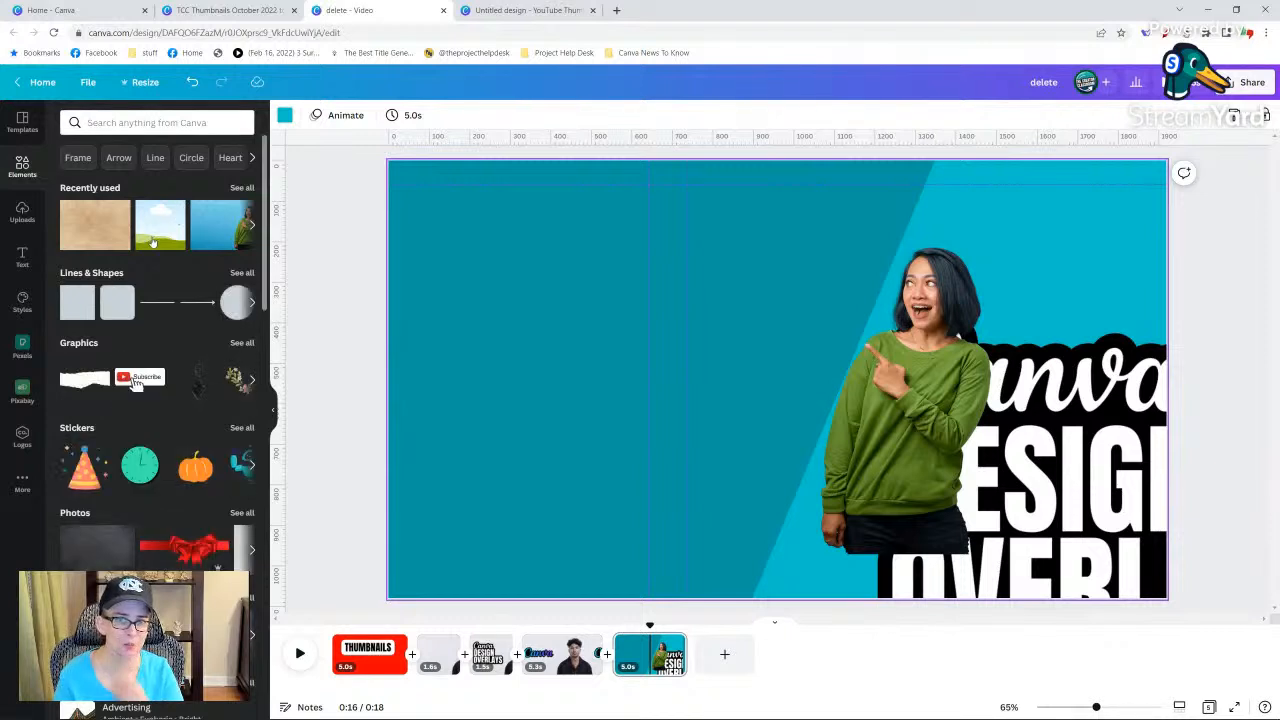
left_click(220, 238)
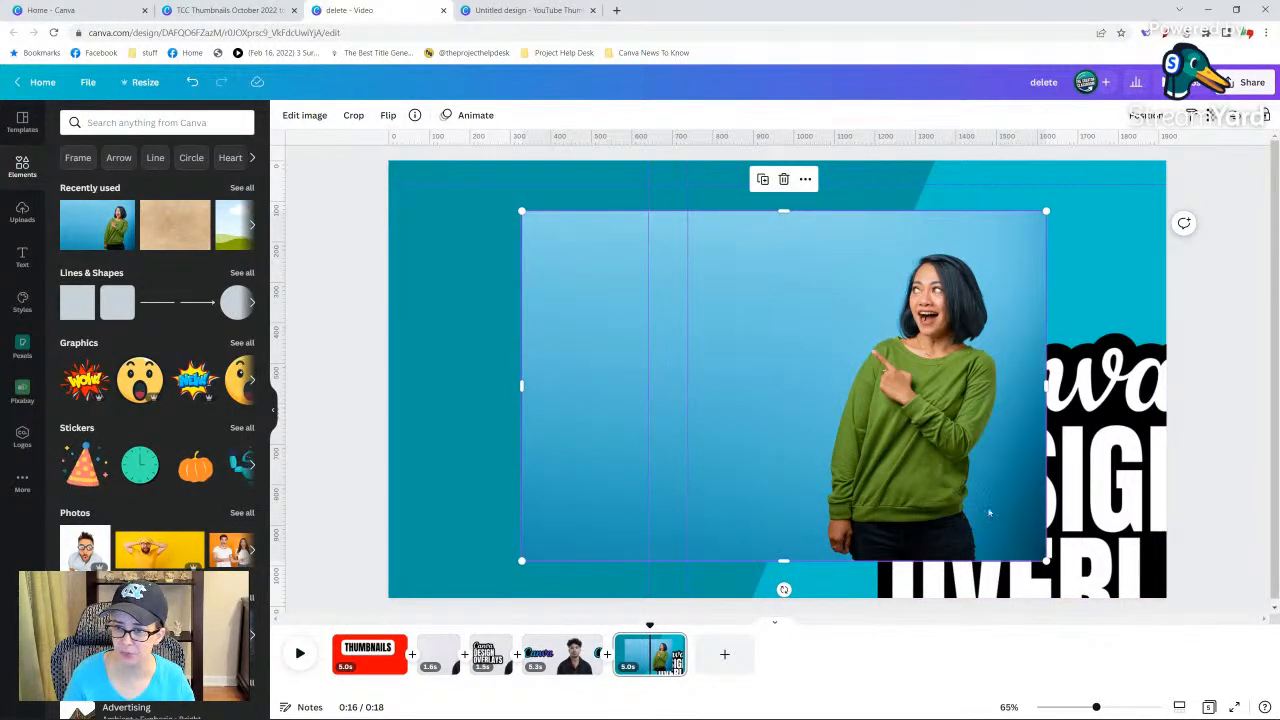
right_click(832, 430)
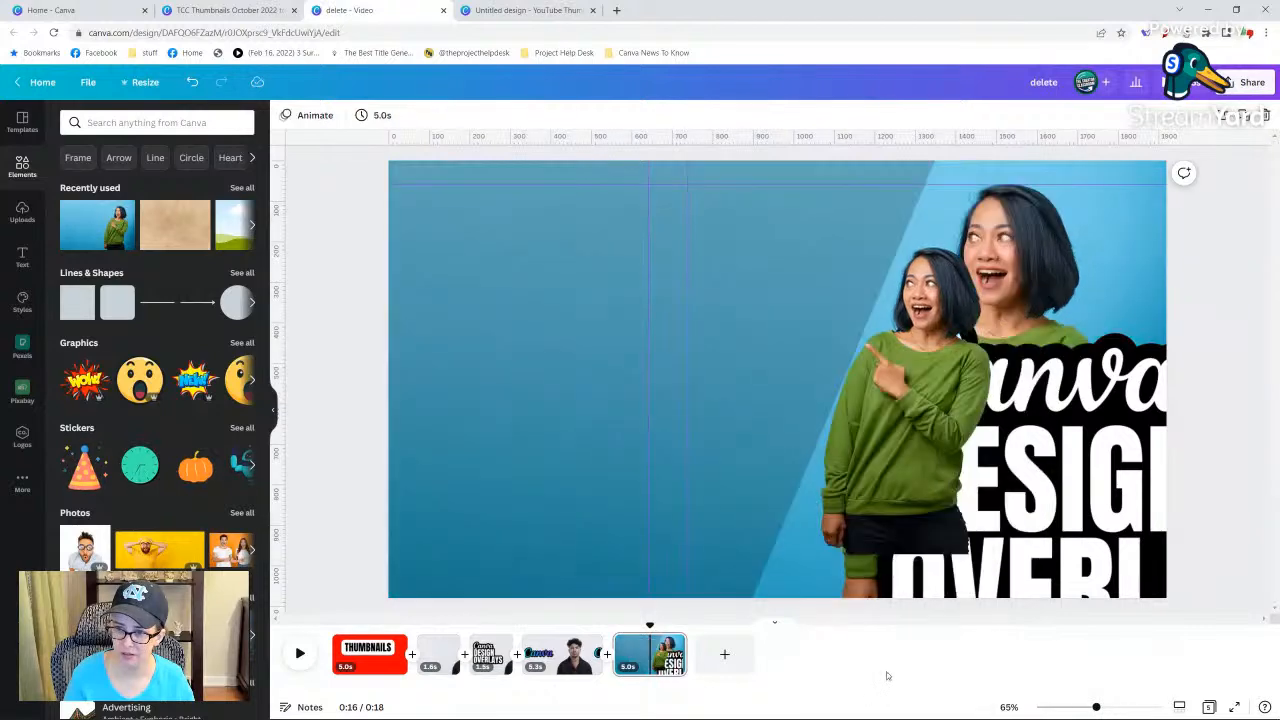
left_click(880, 676)
Enlarge and reposition the background photo so the woman falls outside the page and only blue fills it.
double_click(1105, 240)
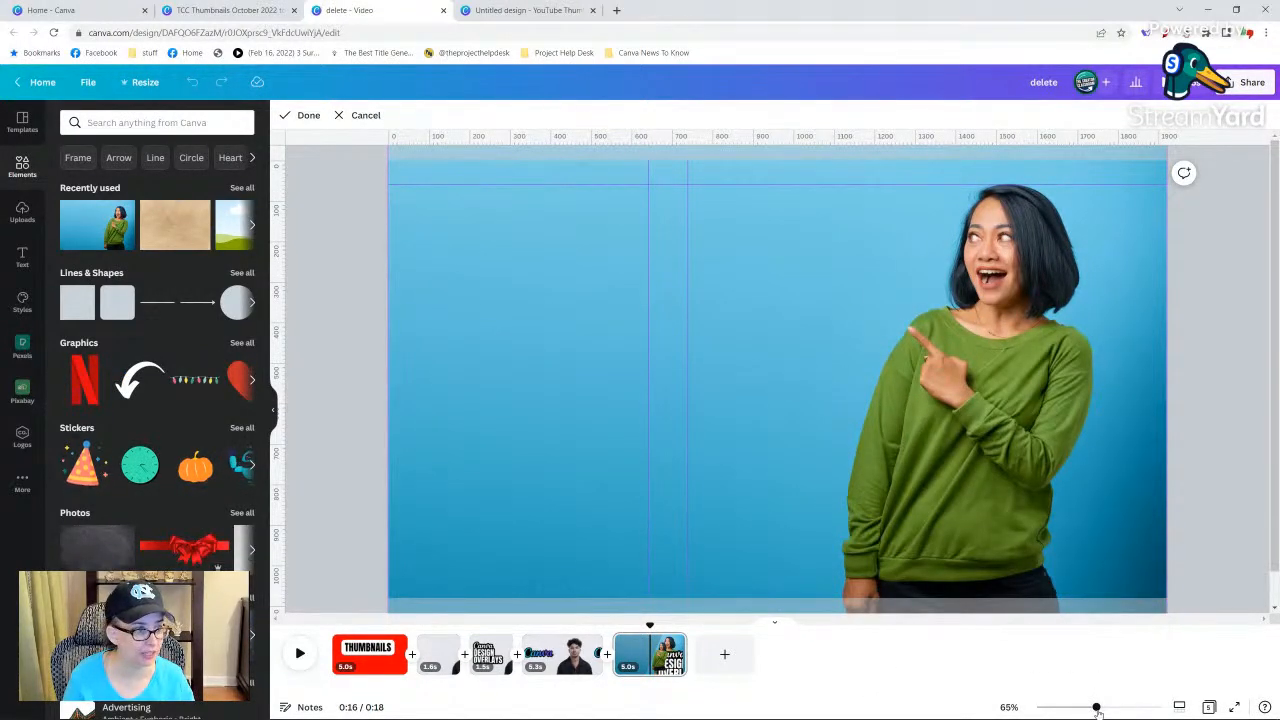
left_click_drag(1097, 710, 1071, 708)
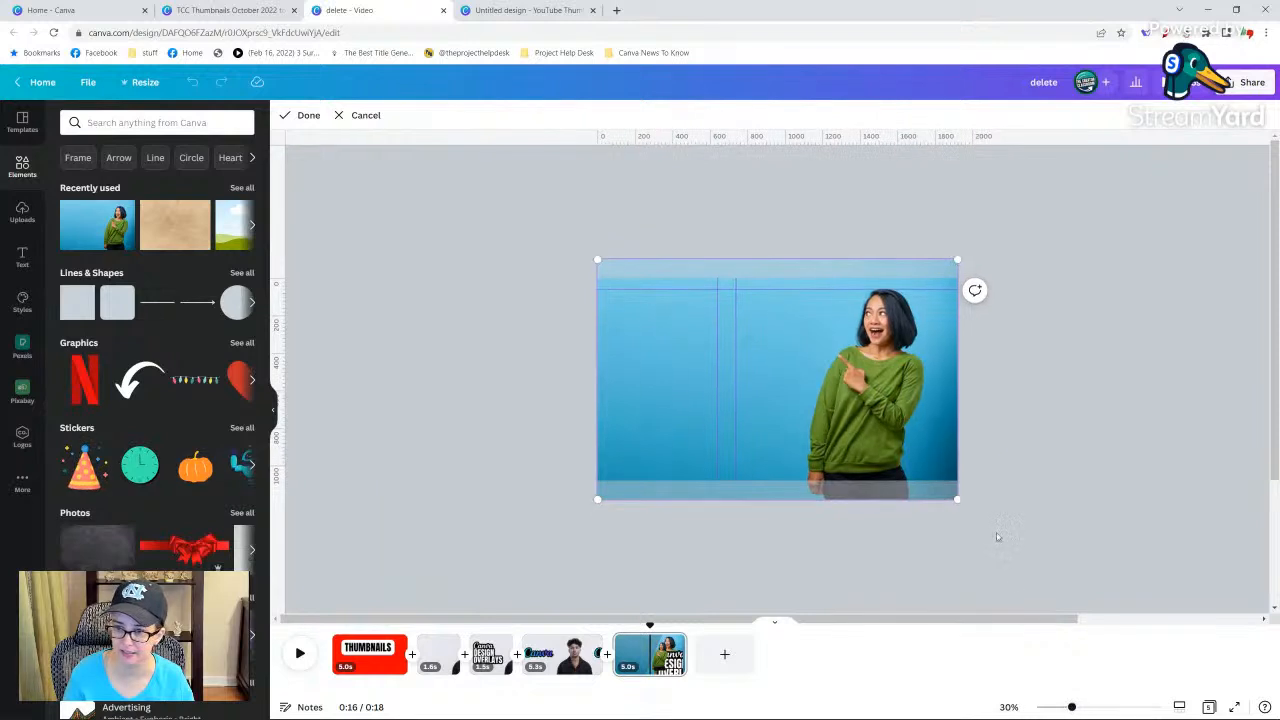
left_click_drag(958, 500, 1184, 640)
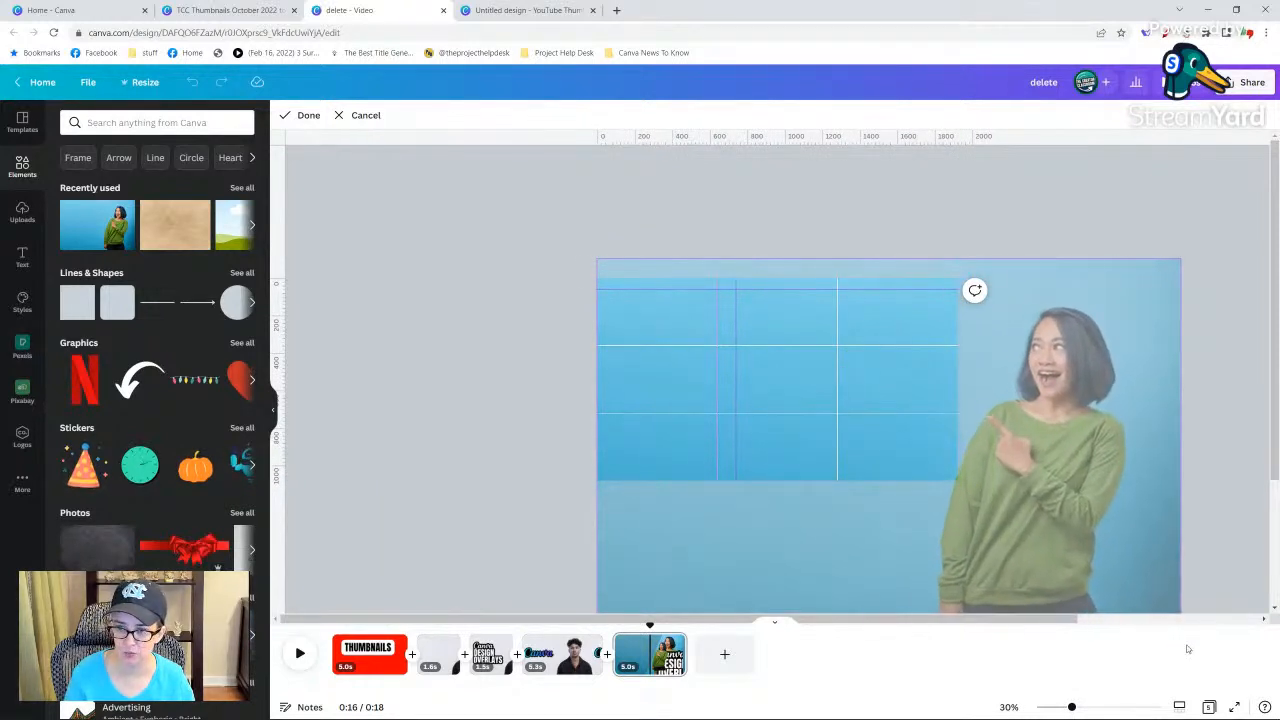
left_click_drag(1076, 493, 1103, 542)
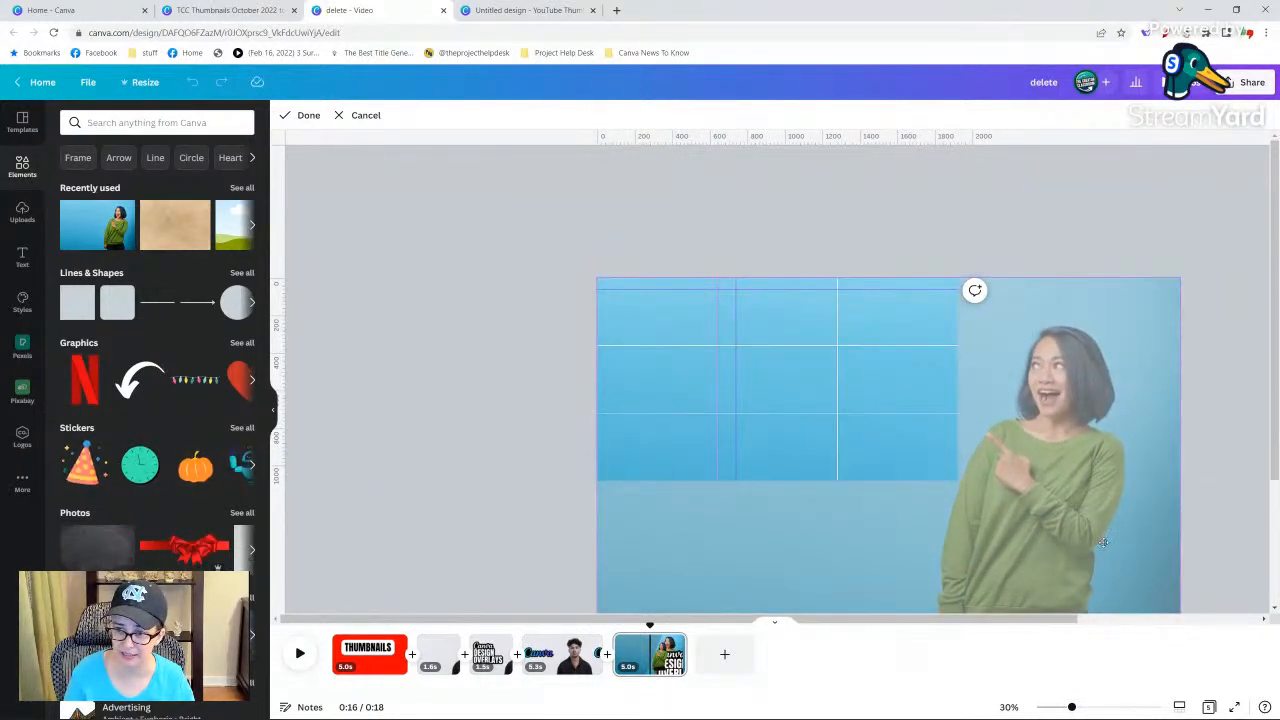
left_click(491, 278)
Crop the empty area beside the woman's cutout, then enlarge and position it at the page's right side.
left_click(840, 415)
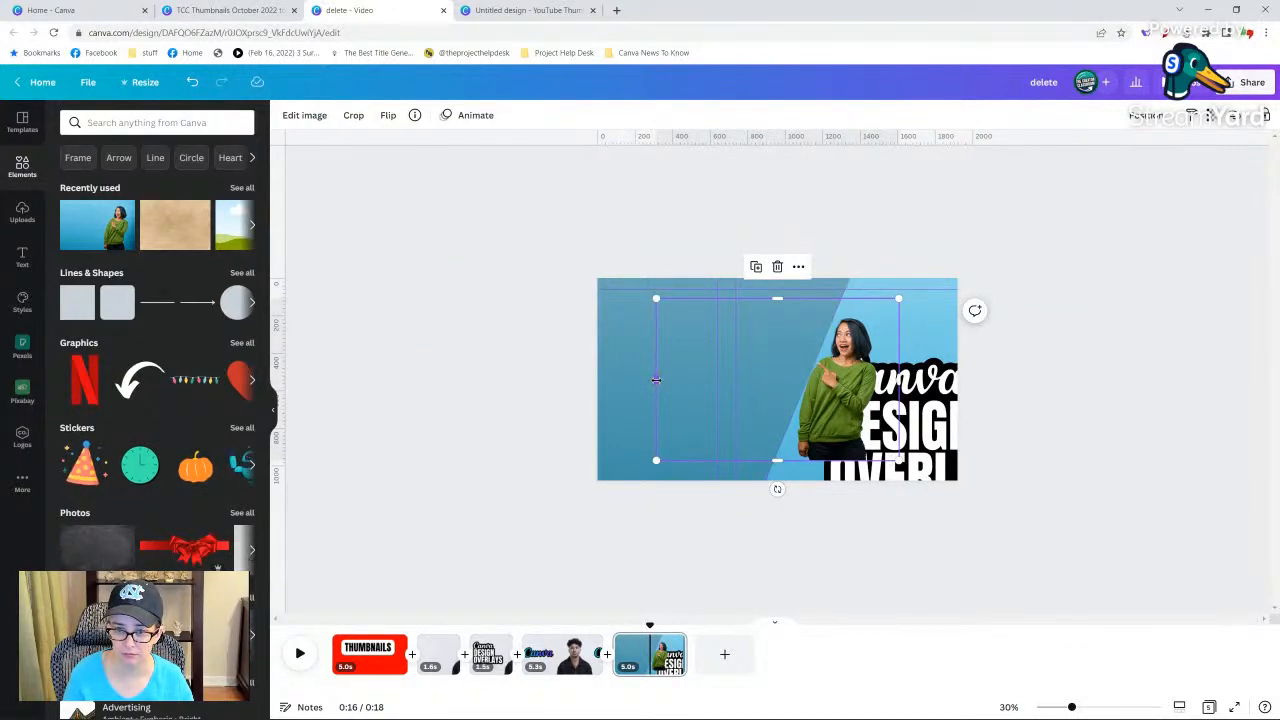
left_click_drag(656, 379, 768, 386)
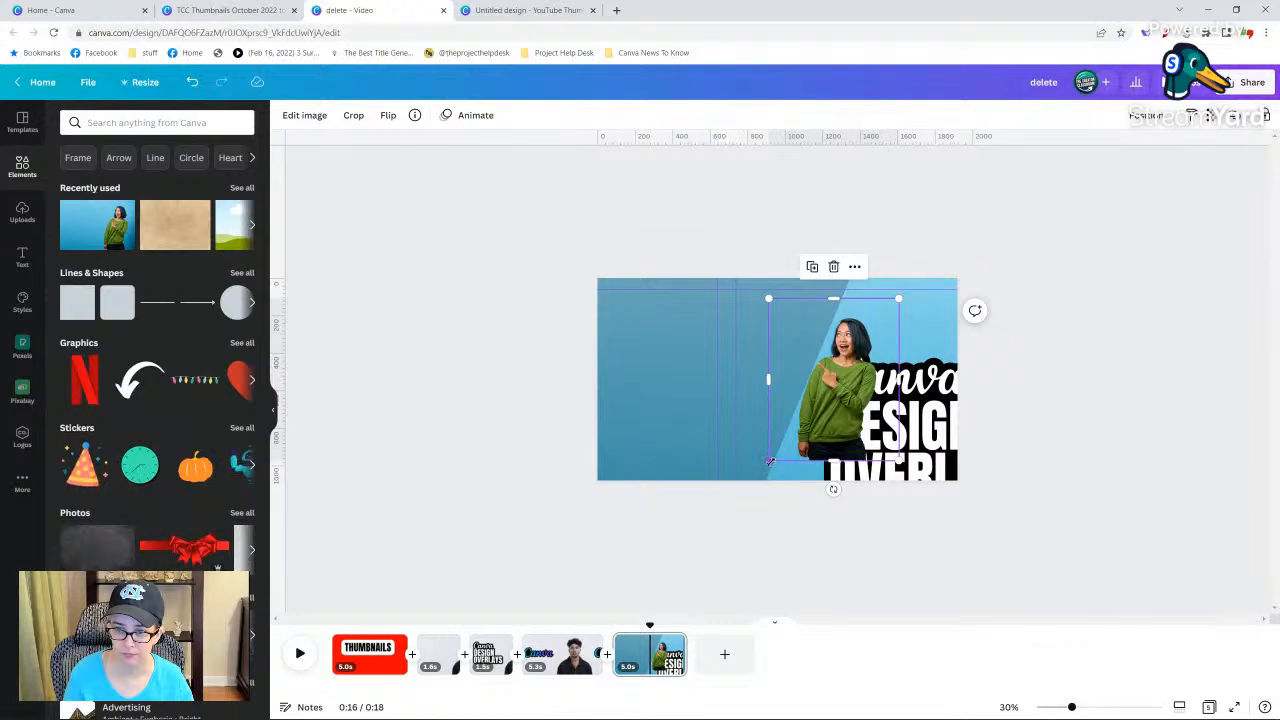
left_click_drag(769, 461, 653, 603)
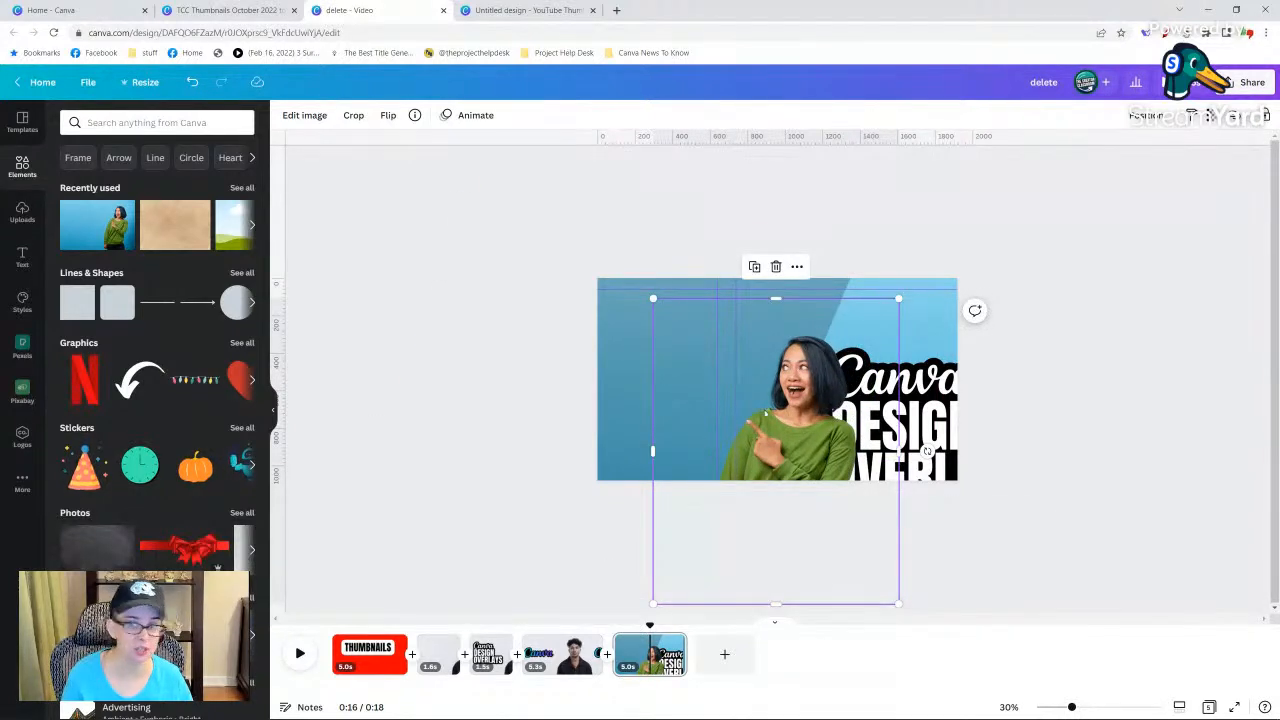
left_click_drag(804, 438, 900, 407)
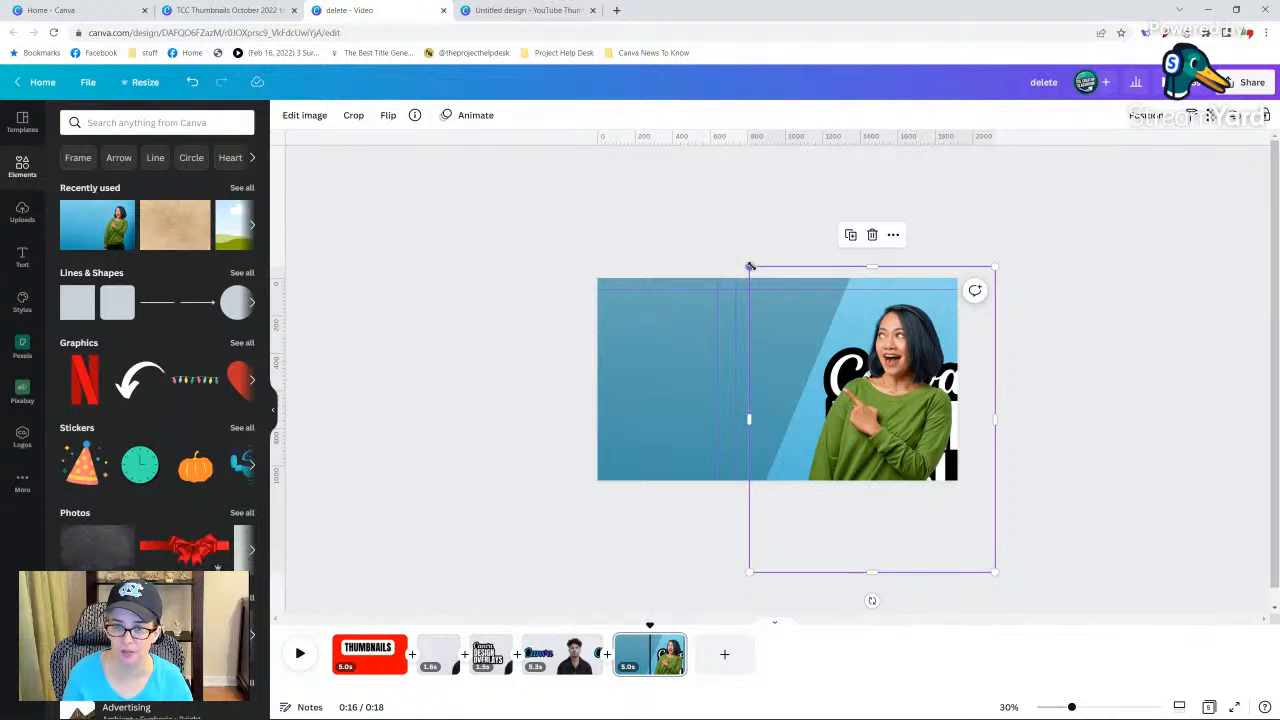
left_click_drag(750, 267, 677, 177)
left_click_drag(856, 347, 874, 401)
Move the black overlay across the page, rotate it upright and align it to cover the whole background.
left_click(668, 354)
left_click_drag(668, 355, 812, 380)
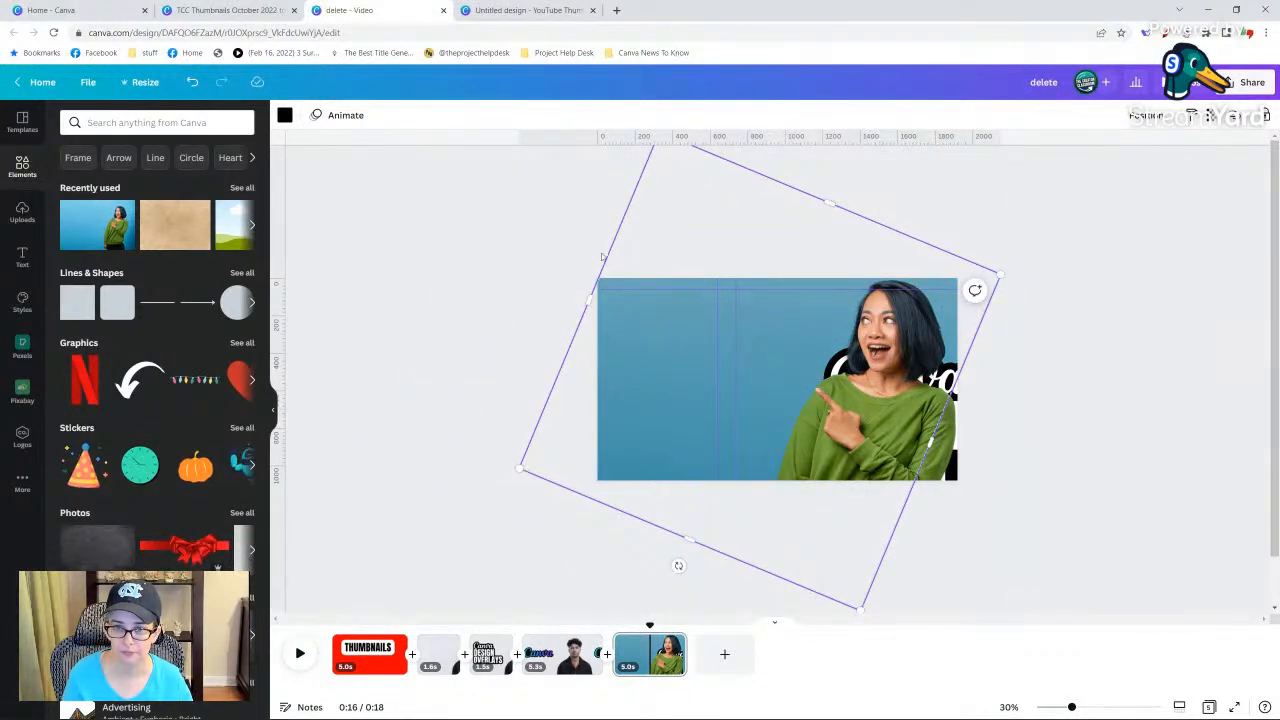
left_click_drag(607, 257, 600, 251)
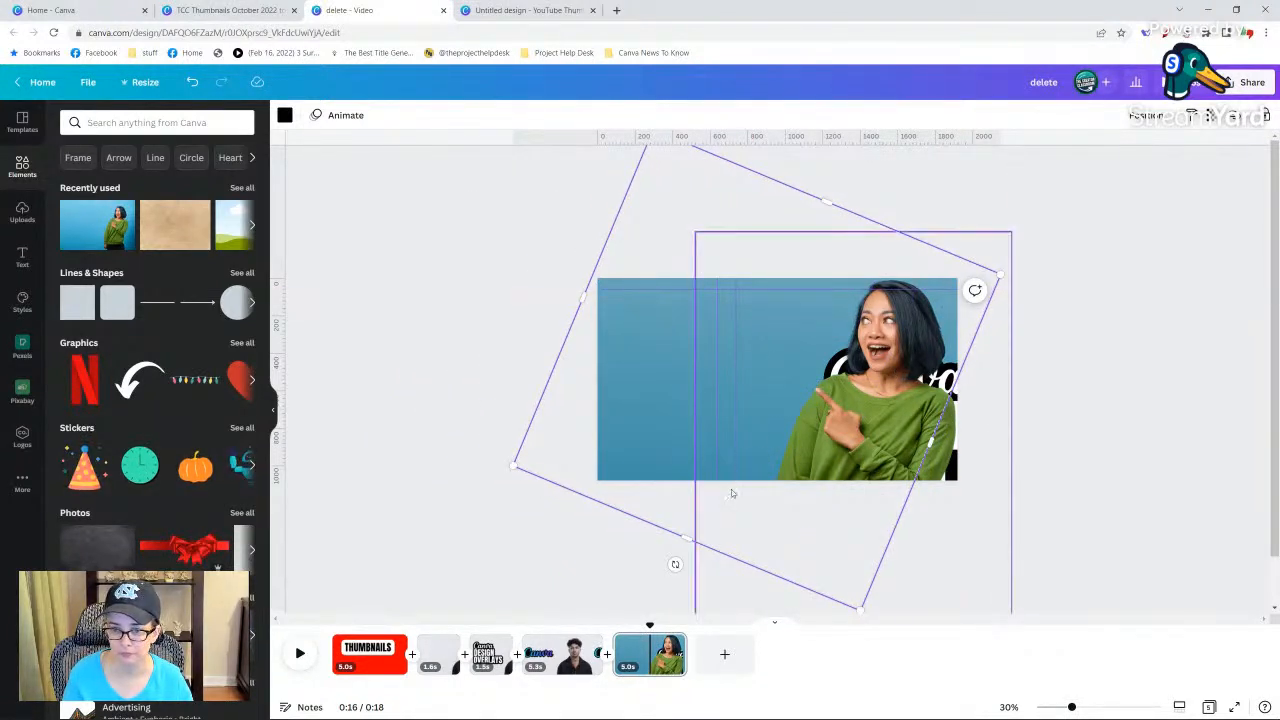
left_click_drag(676, 566, 757, 553)
left_click_drag(653, 374, 681, 379)
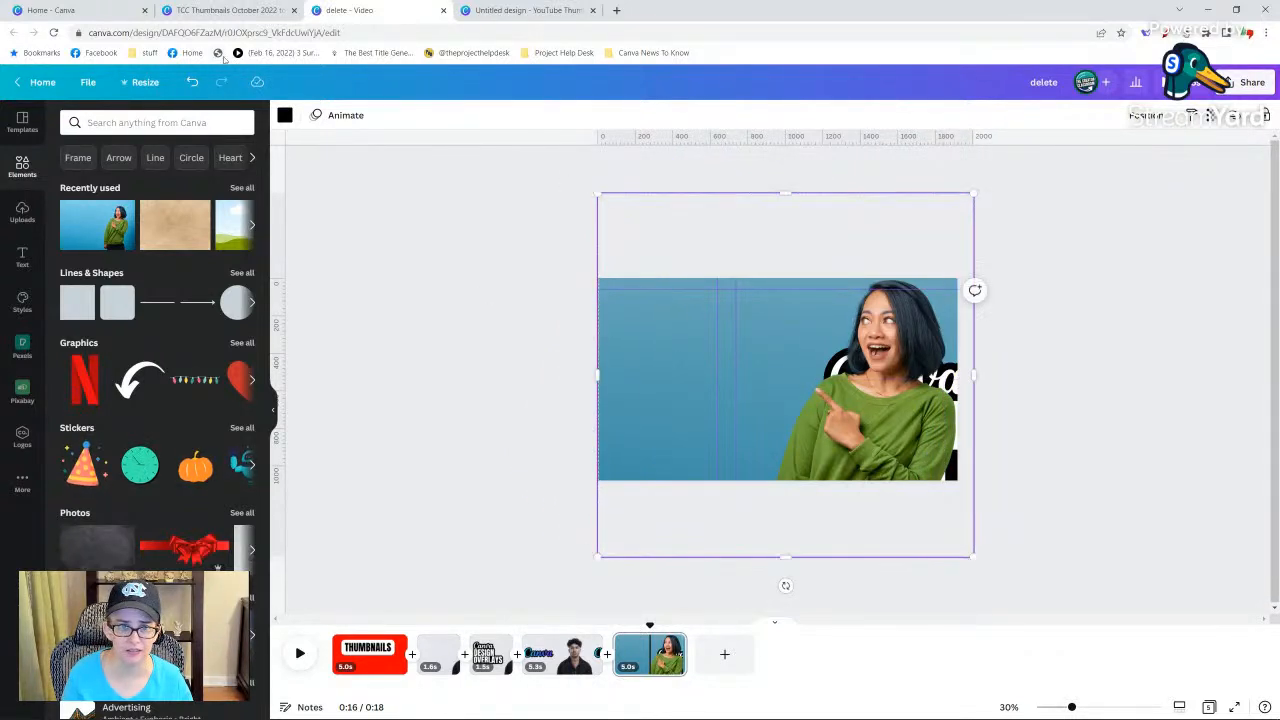
Hide the rulers and guides.
left_click(88, 84)
left_click(130, 233)
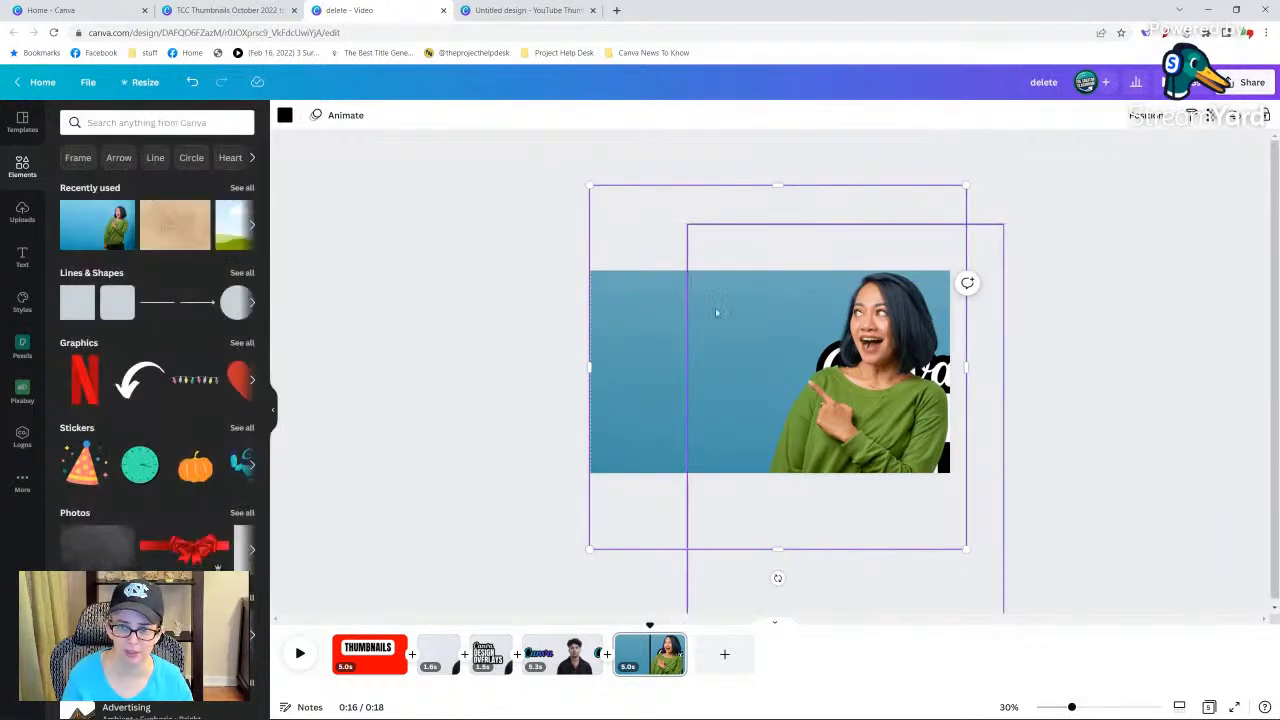
Send the woman's cutout to the back and move the "Canva DESIGN OVERLAYS" title to the page's left side.
left_click(1020, 369)
right_click(897, 388)
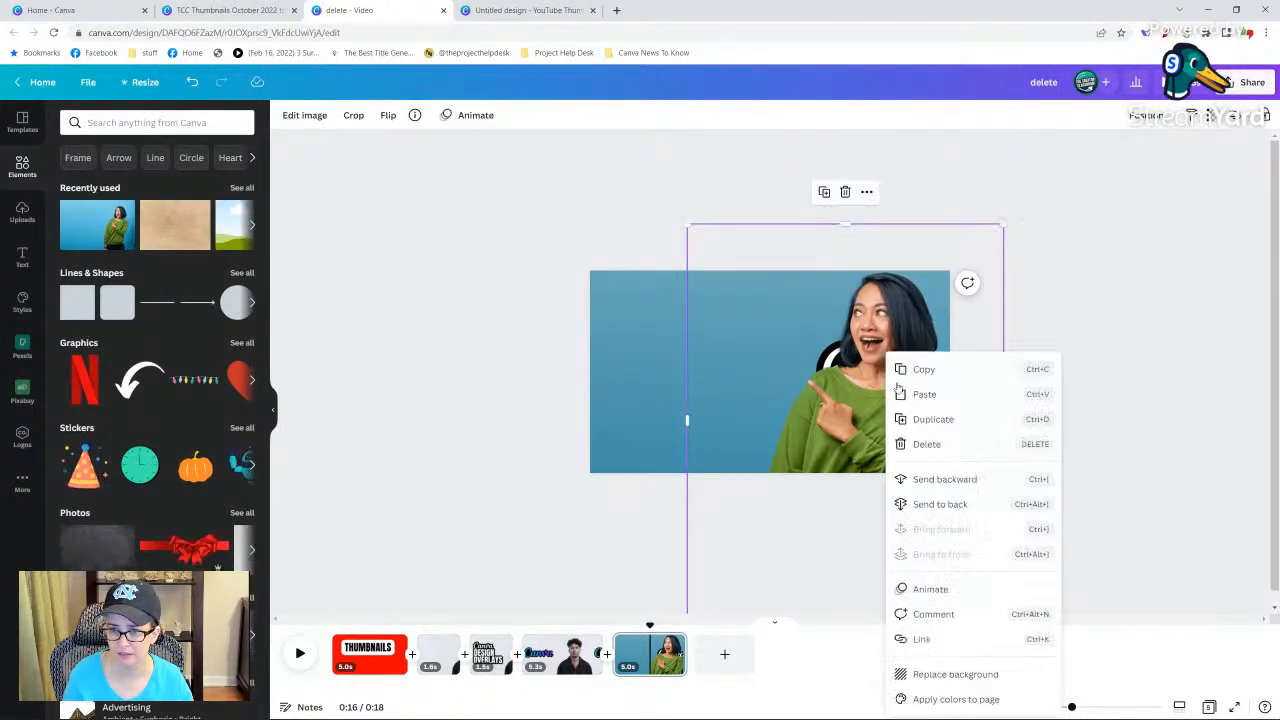
left_click(940, 504)
left_click(872, 410)
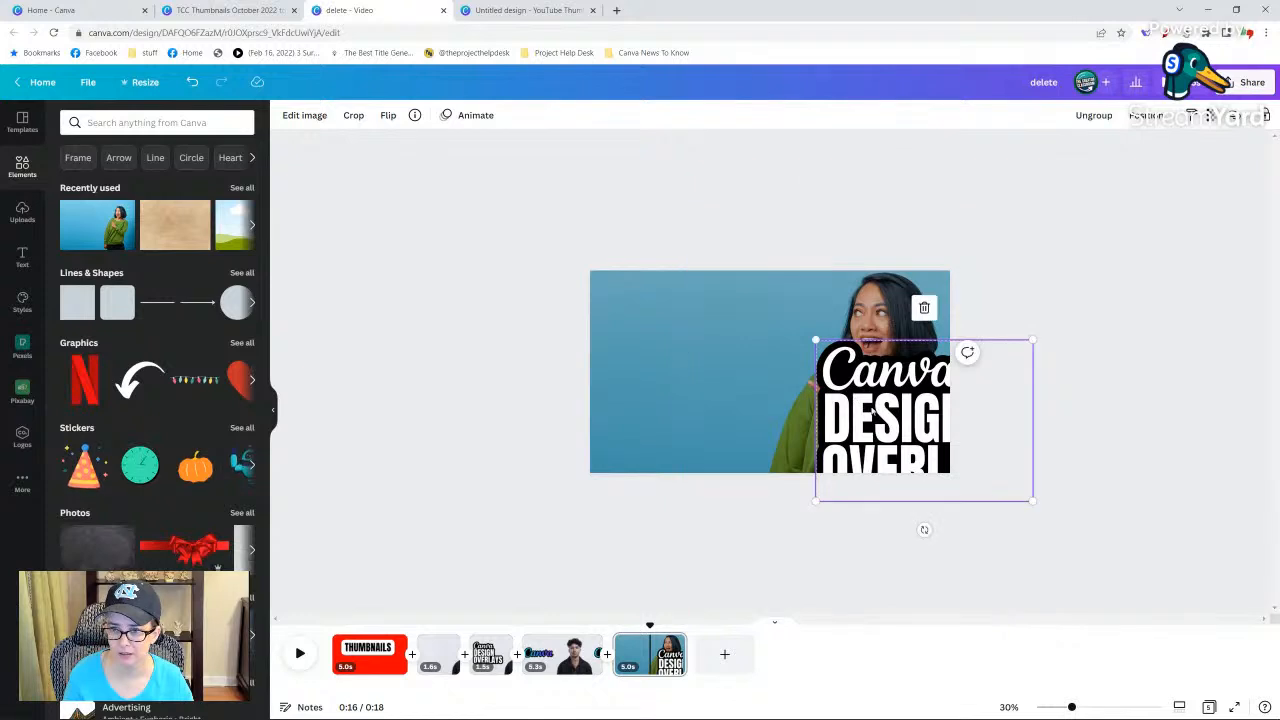
left_click_drag(872, 410, 648, 365)
Send the black overlay to the back so it only tints the background, and nudge the title slightly up.
right_click(806, 292)
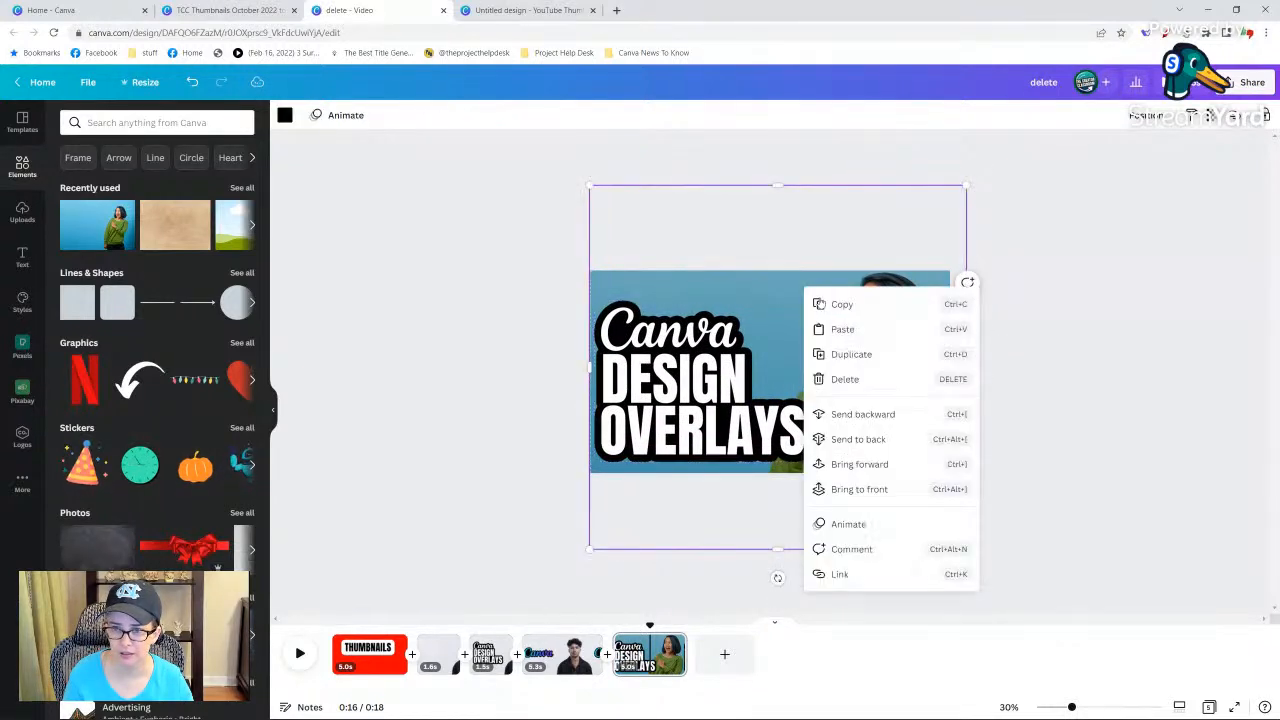
left_click(878, 439)
left_click(1050, 388)
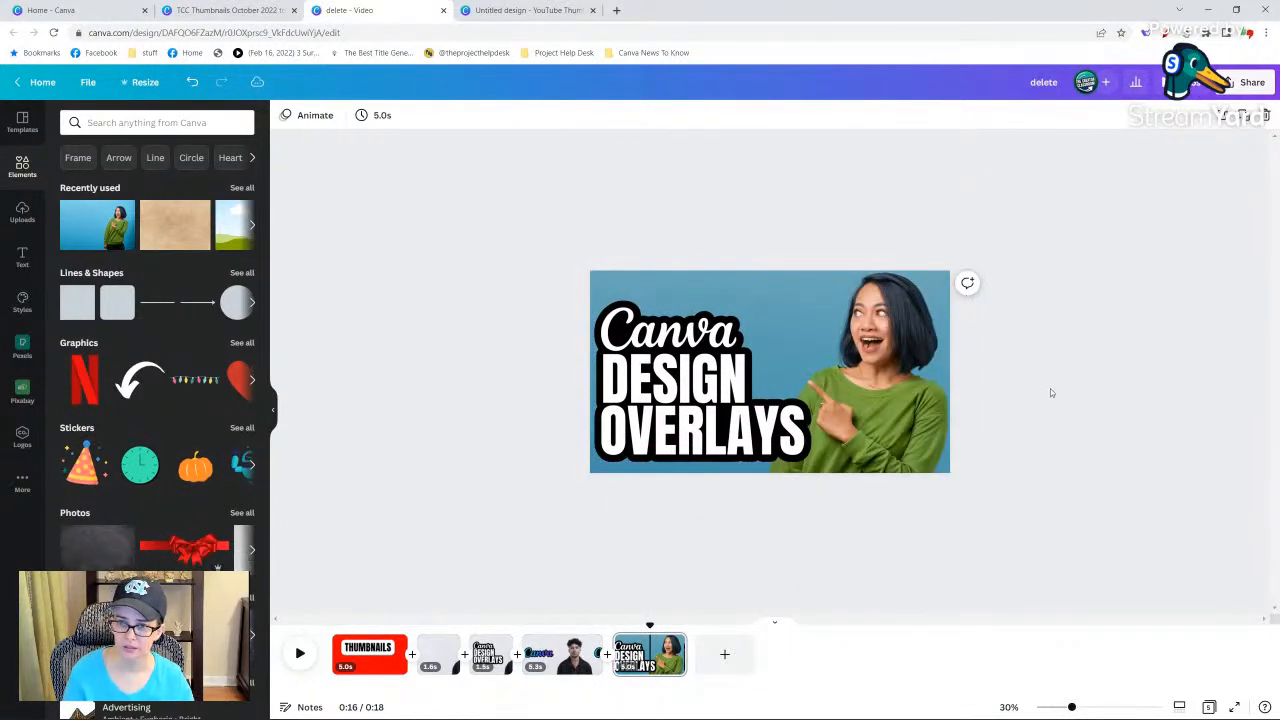
left_click(670, 368)
left_click_drag(670, 368, 673, 358)
left_click(1047, 439)
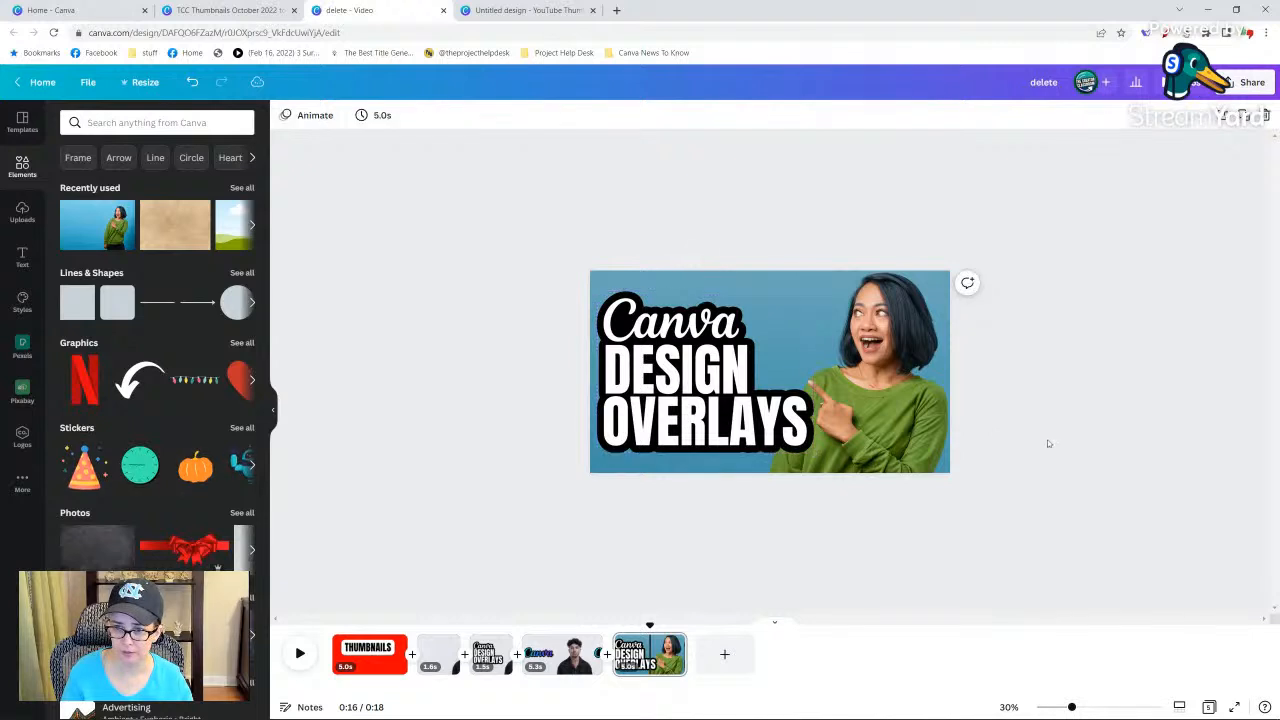
Fill the background overlay with the recently used brown paper texture photo.
left_click(648, 280)
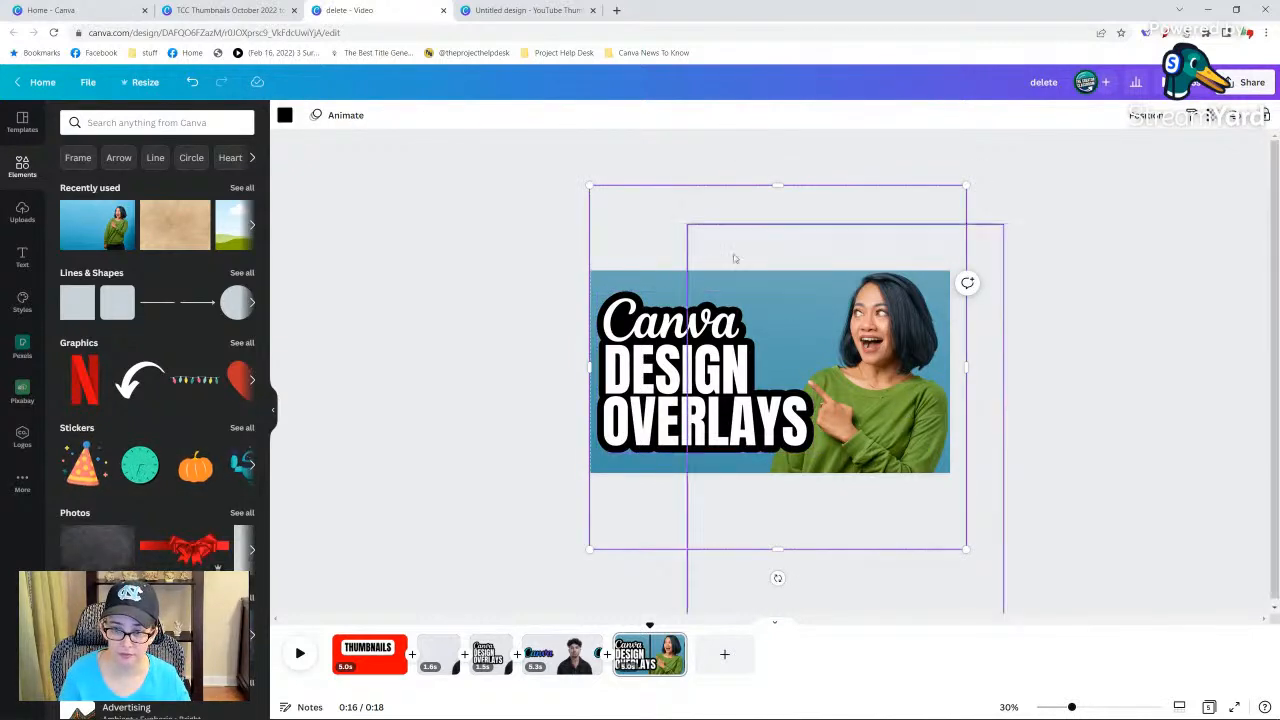
left_click(164, 226)
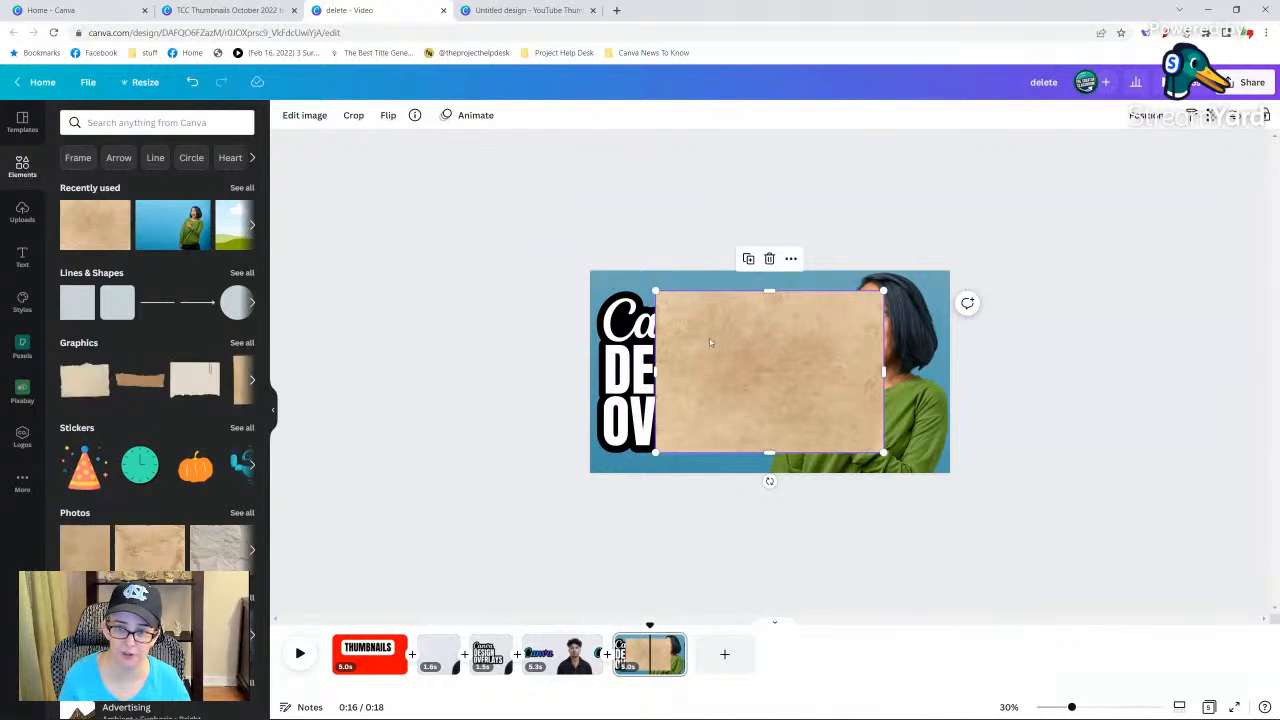
left_click_drag(812, 385, 652, 286)
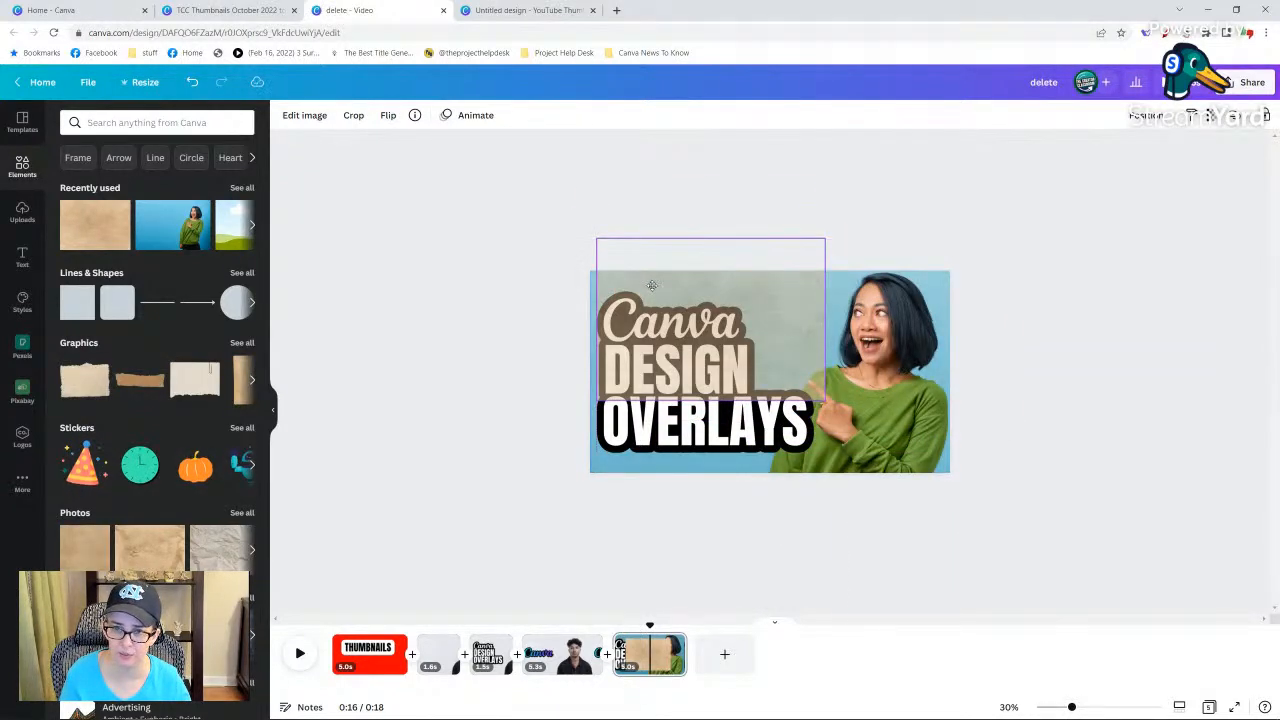
key("Delete")
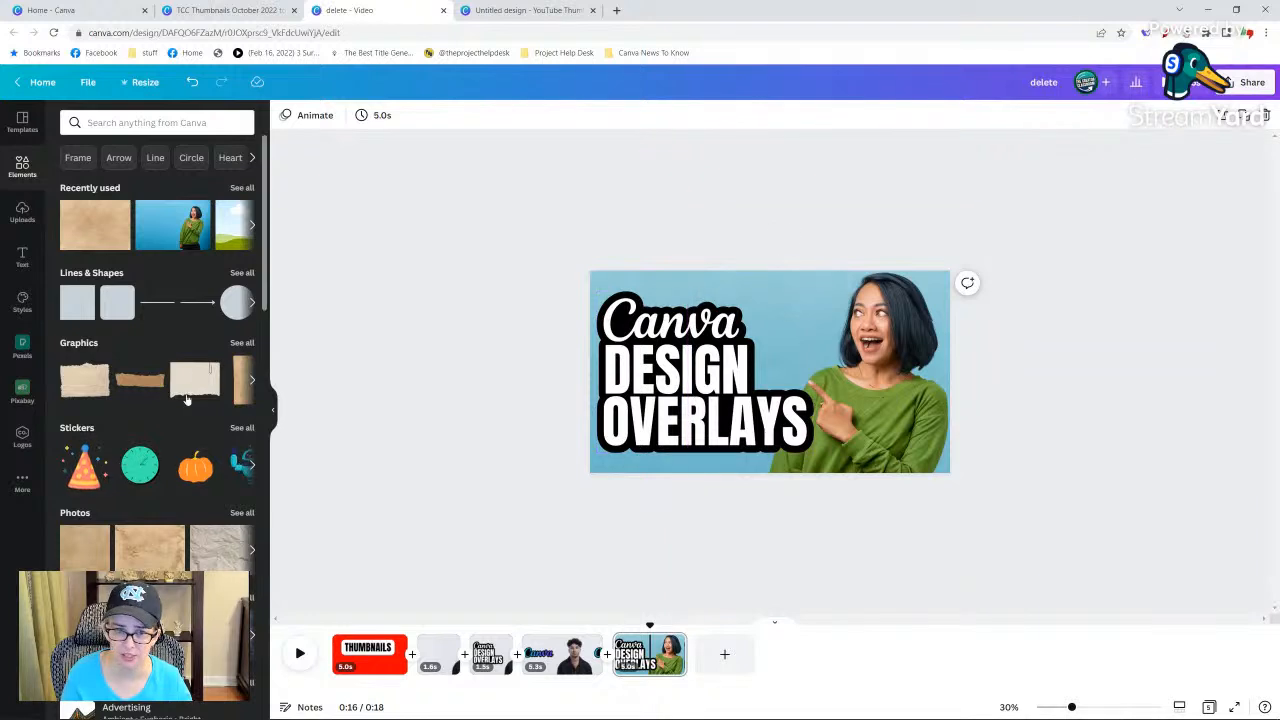
Search the elements for "gradient" photos and add the red-to-pink gradient to the page.
left_click(155, 121)
type("g")
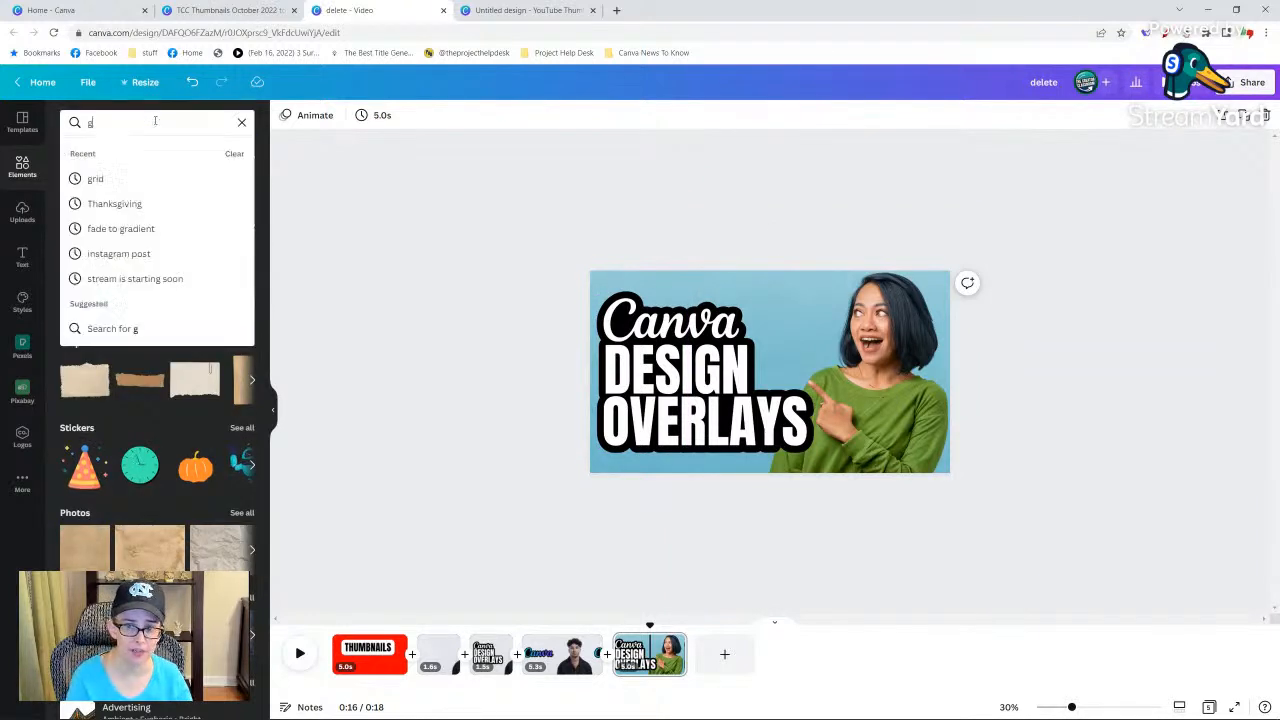
type("radient")
key("Return")
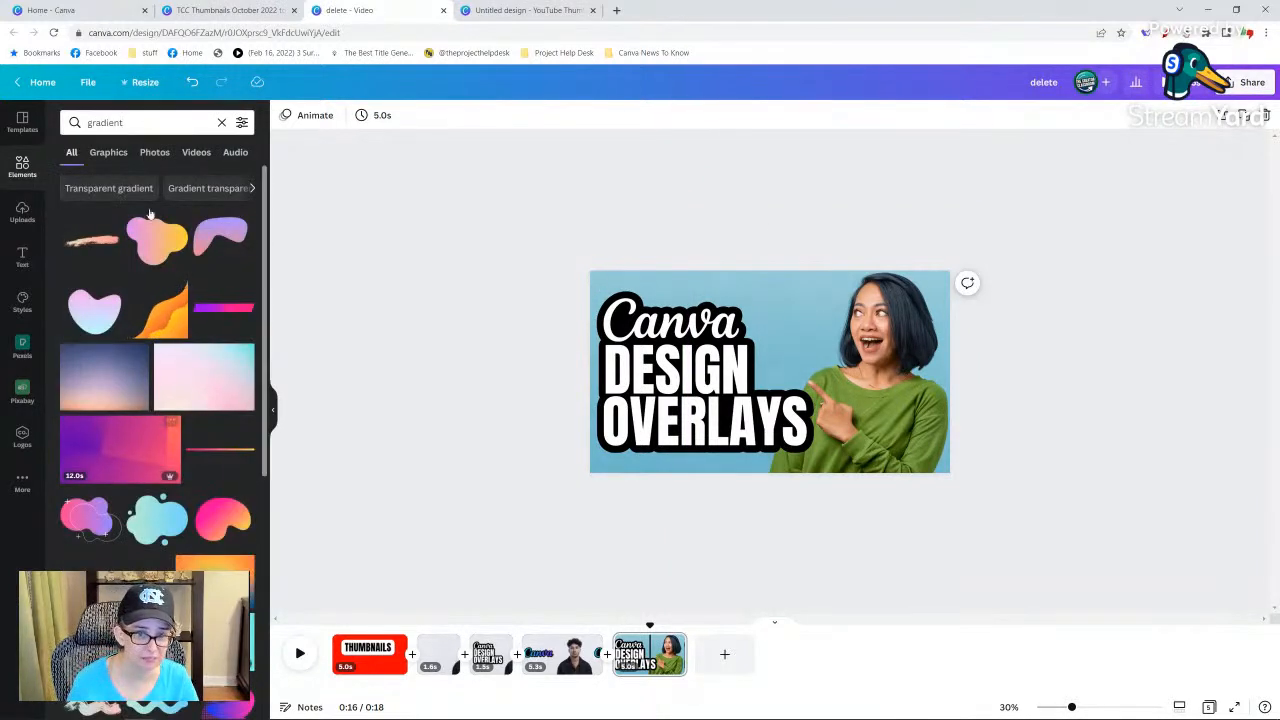
left_click(154, 152)
scroll(185, 540, "down", 1)
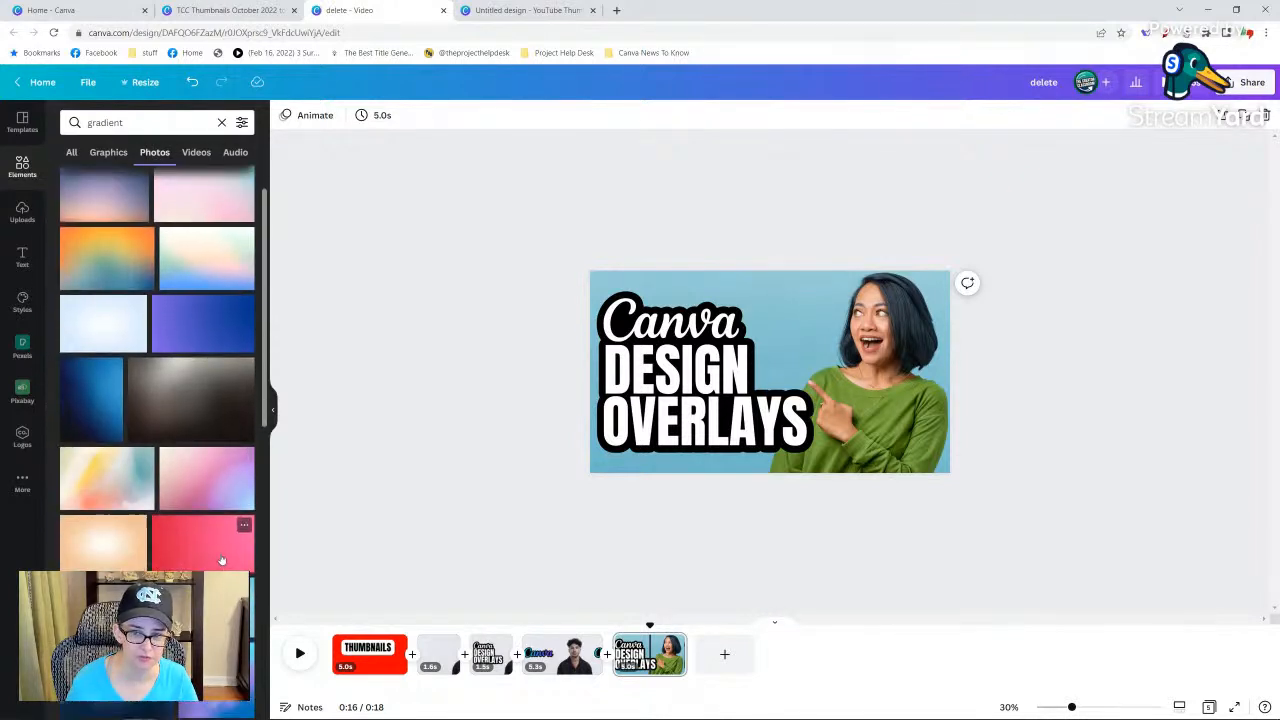
left_click(203, 537)
Move the title down out of the way and place the red-to-pink gradient into the background overlay.
left_click_drag(805, 318, 807, 284)
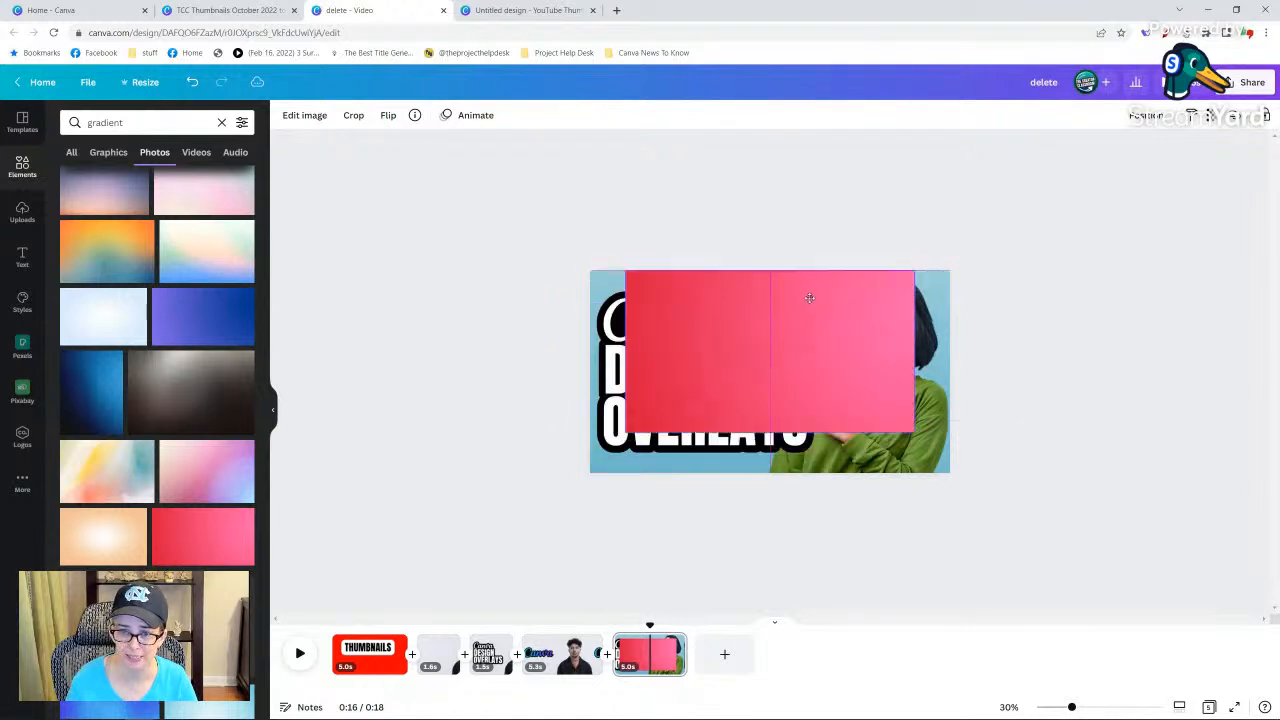
left_click_drag(809, 293, 925, 288)
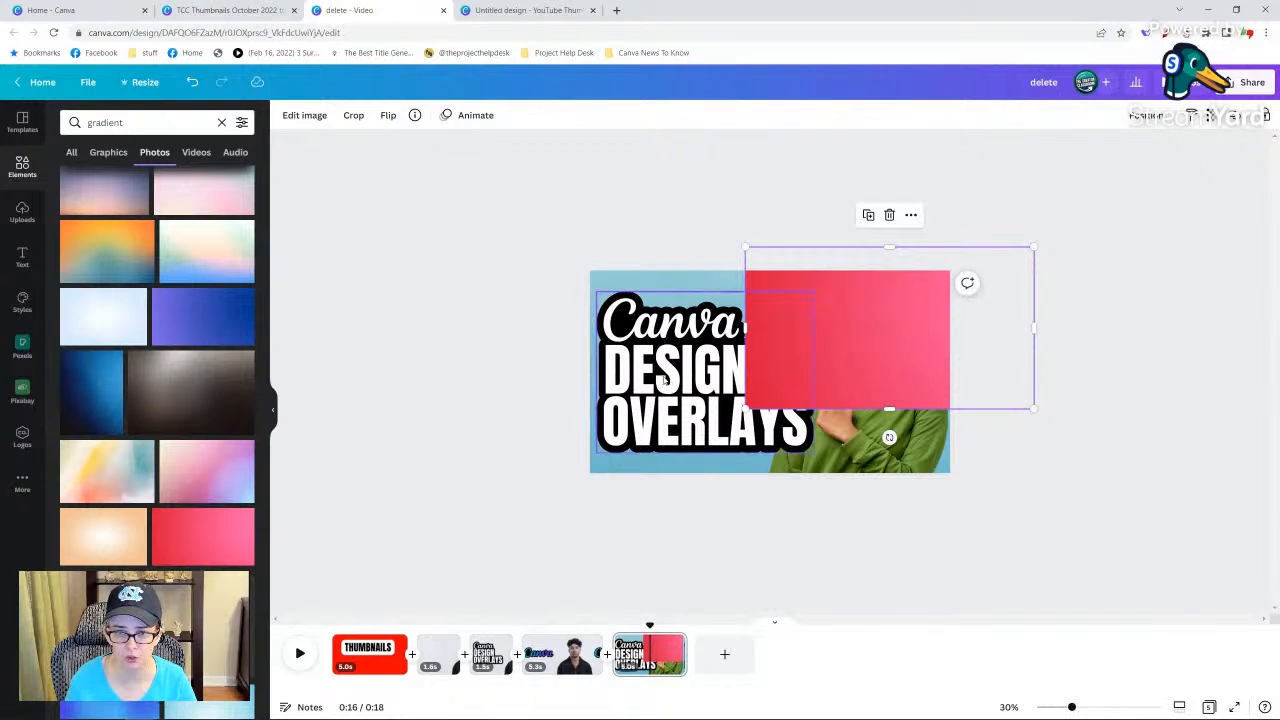
left_click_drag(663, 461, 667, 532)
left_click_drag(817, 340, 632, 354)
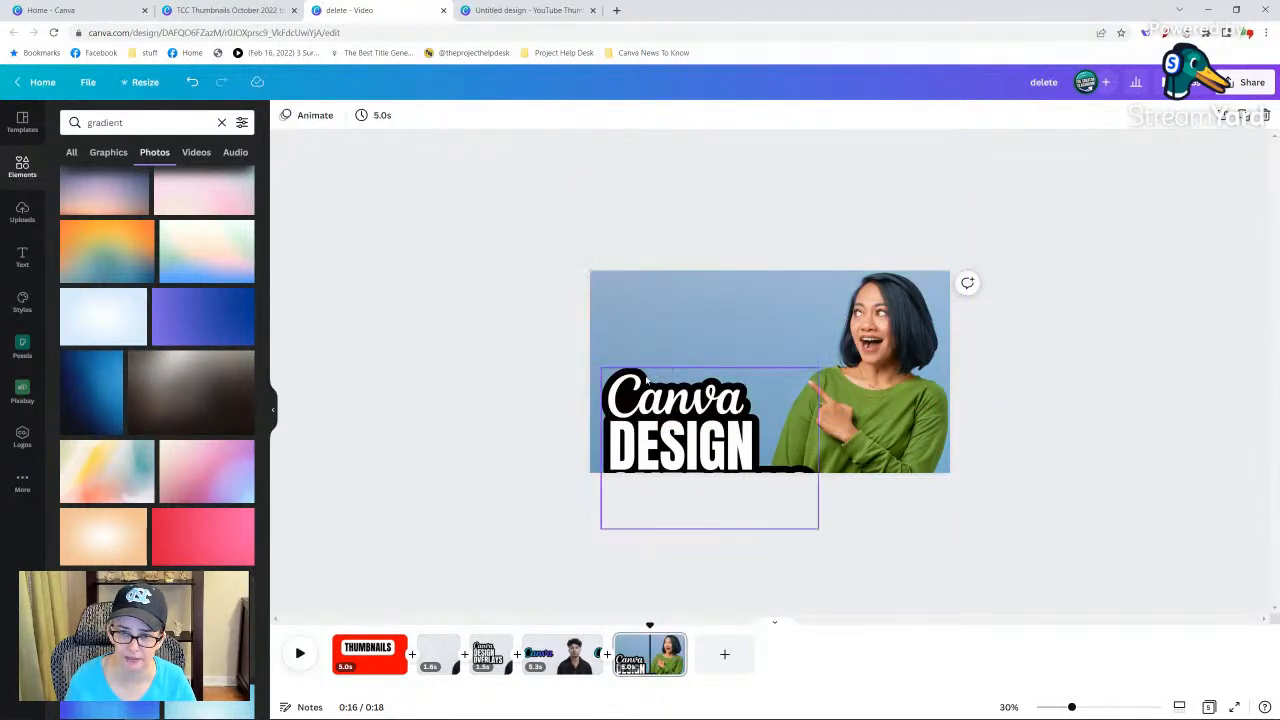
Raise the gradient overlay's transparency value for a stronger purple tint and move the title back up beside the woman.
left_click(686, 307)
left_click(1209, 117)
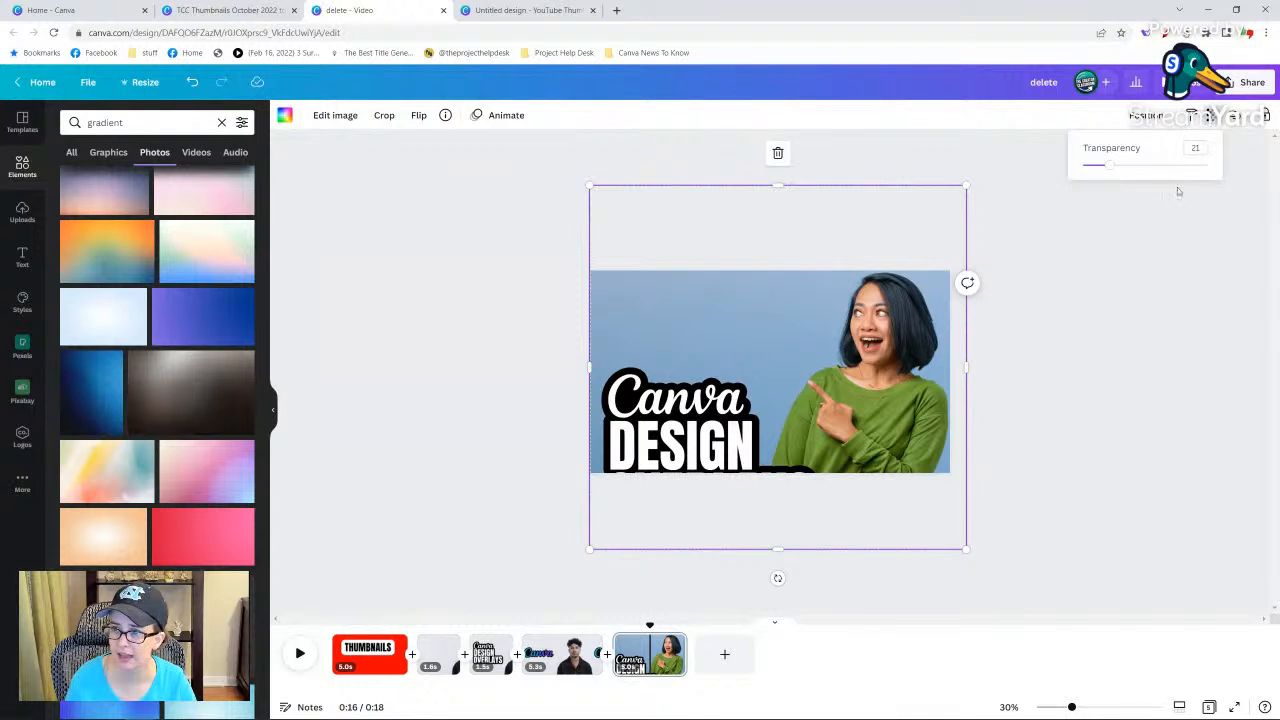
mouse_move(1121, 171)
left_mouse_down()
mouse_move(1166, 165)
mouse_move(1128, 166)
left_mouse_up()
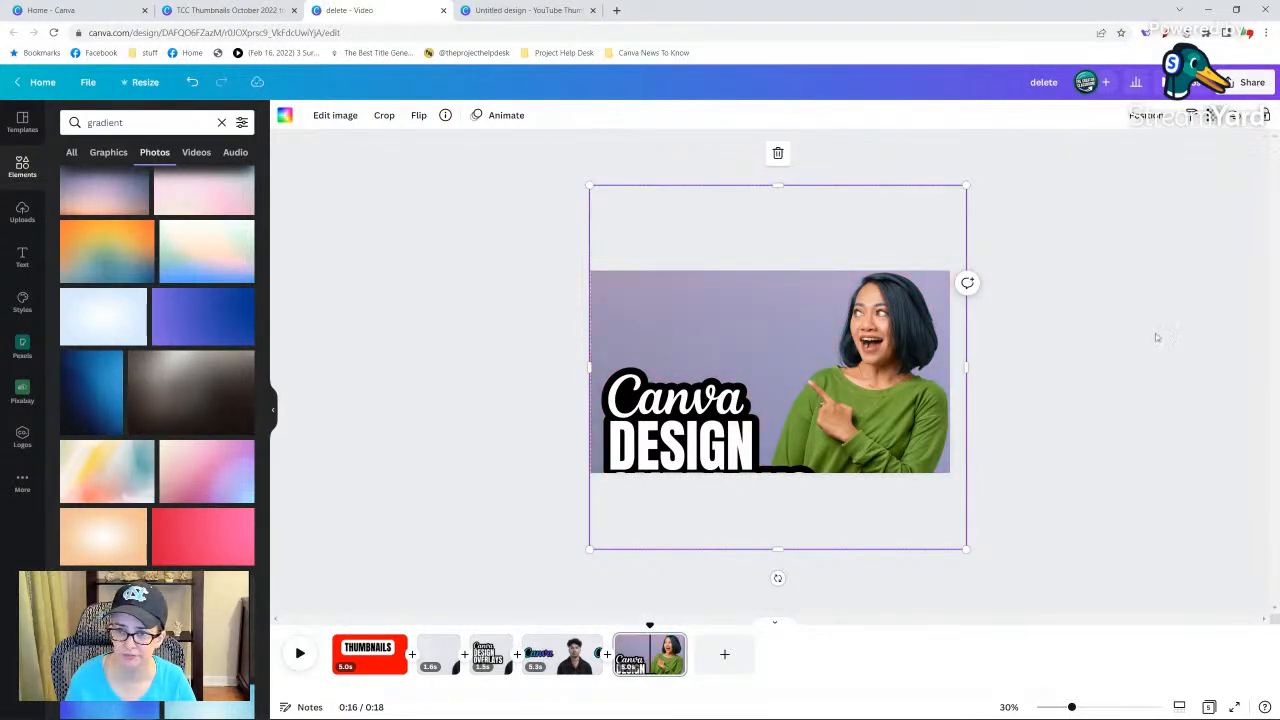
left_click_drag(709, 392, 693, 322)
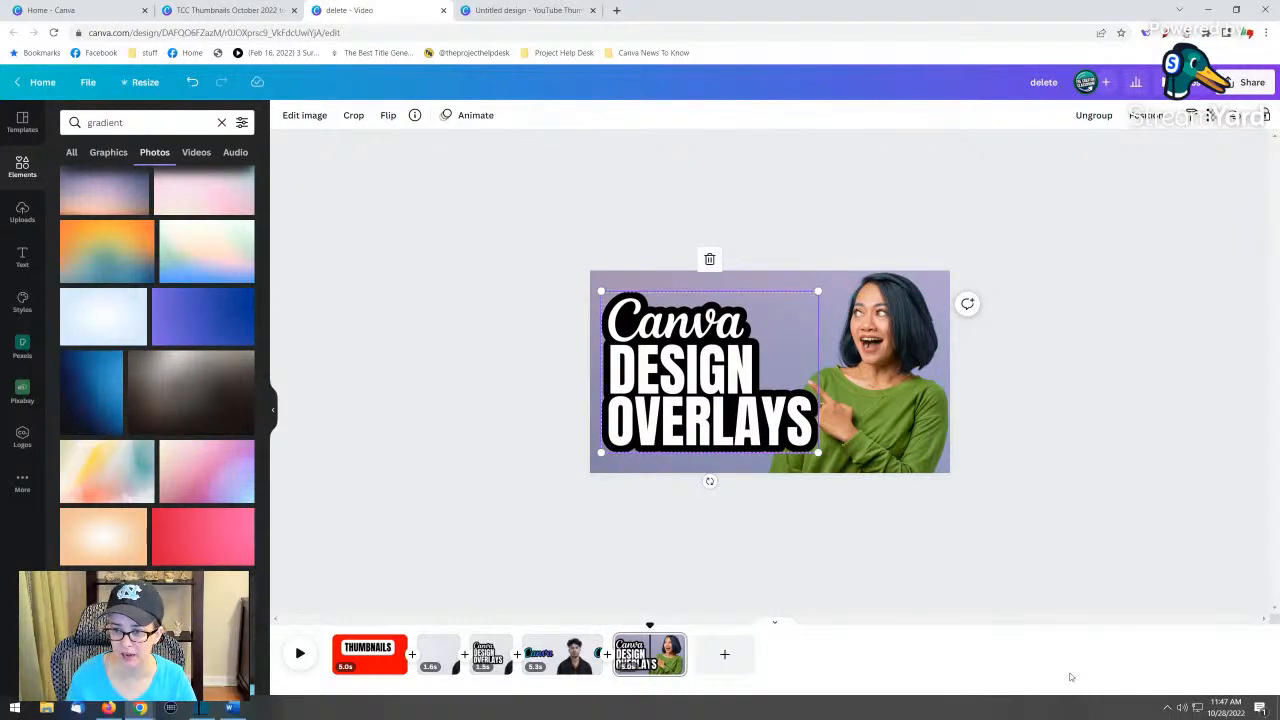
Duplicate the finished thumbnail page.
left_click_drag(1072, 707, 1096, 707)
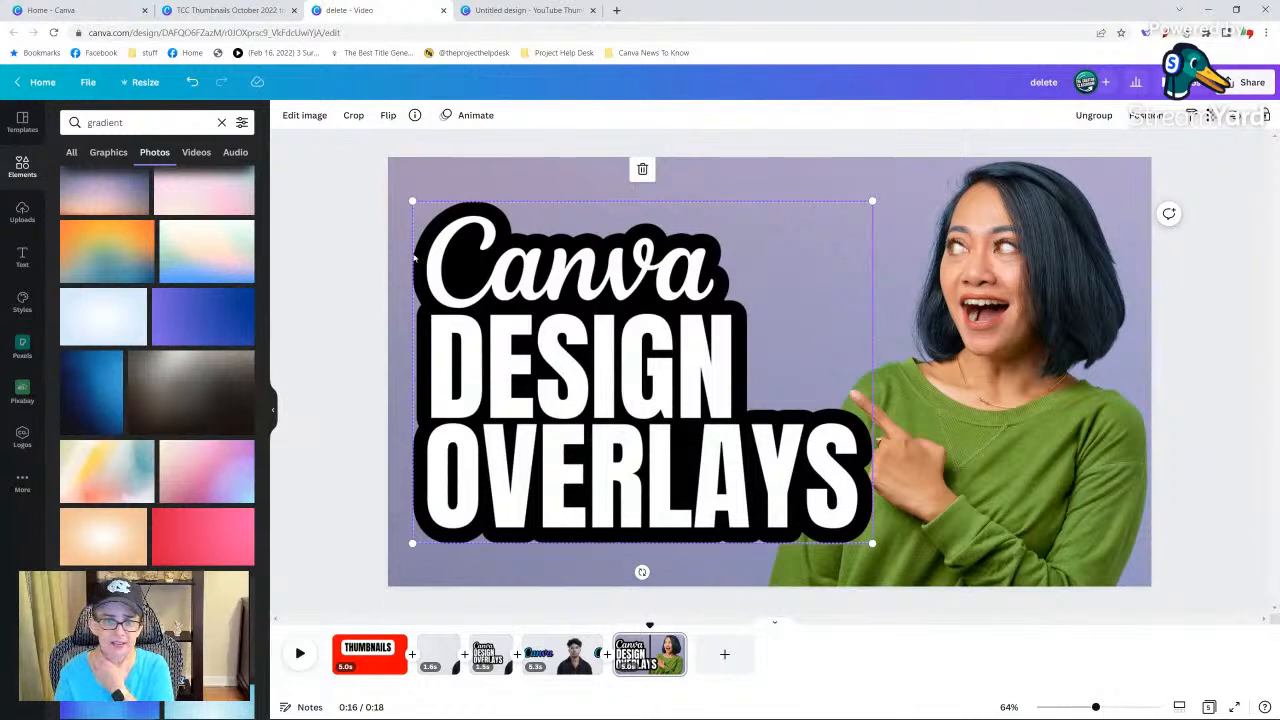
left_click(354, 229)
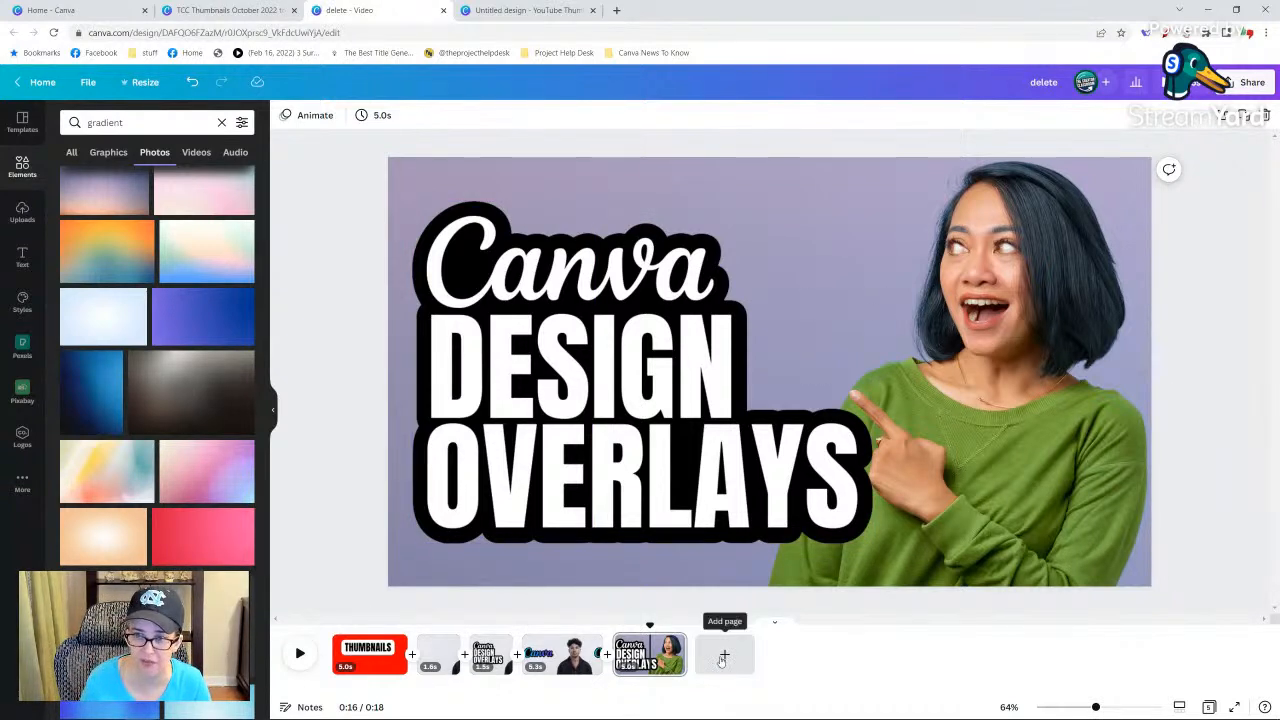
left_click(672, 646)
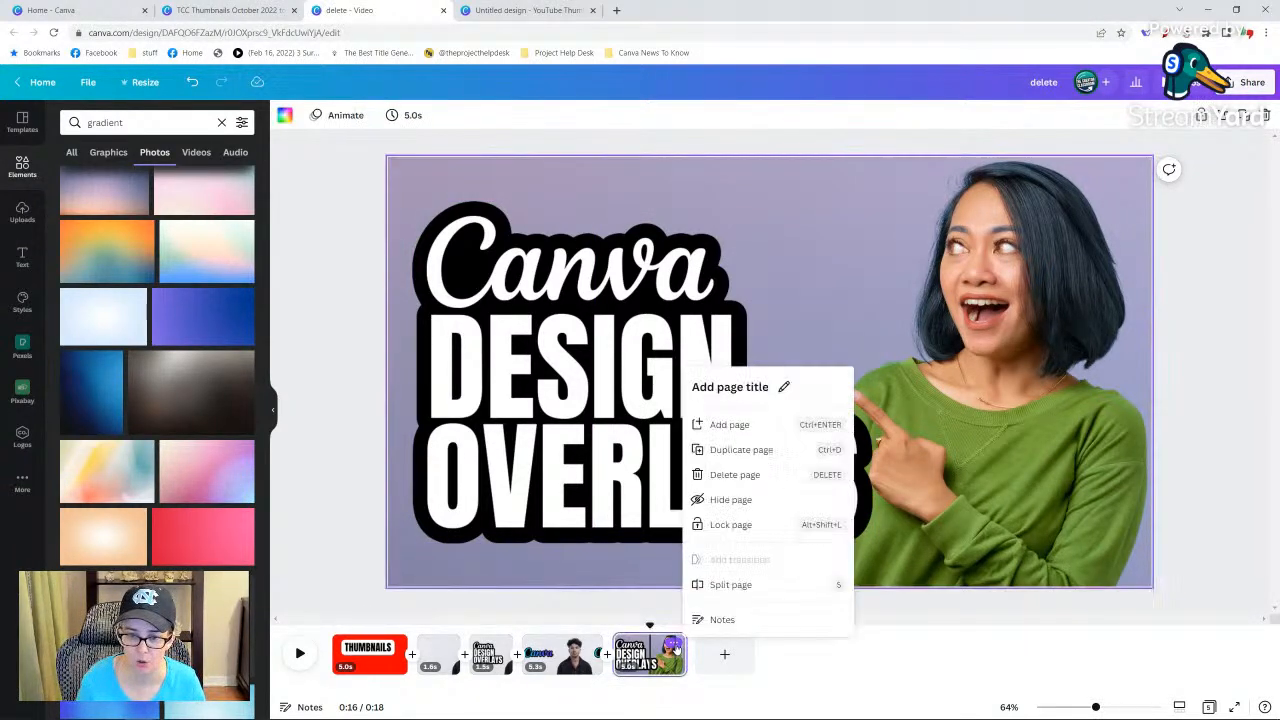
left_click(720, 450)
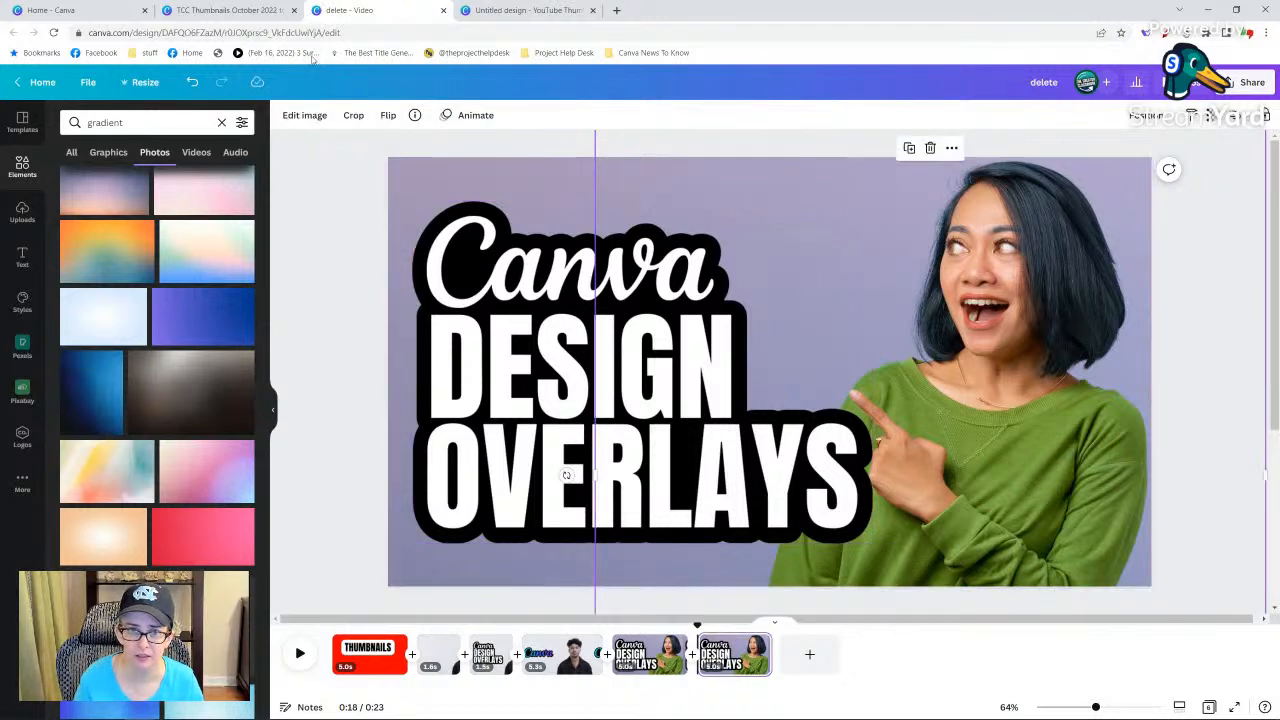
Restore the woman's cutout to the original photo on the duplicated page and set it as the page background.
left_click(302, 115)
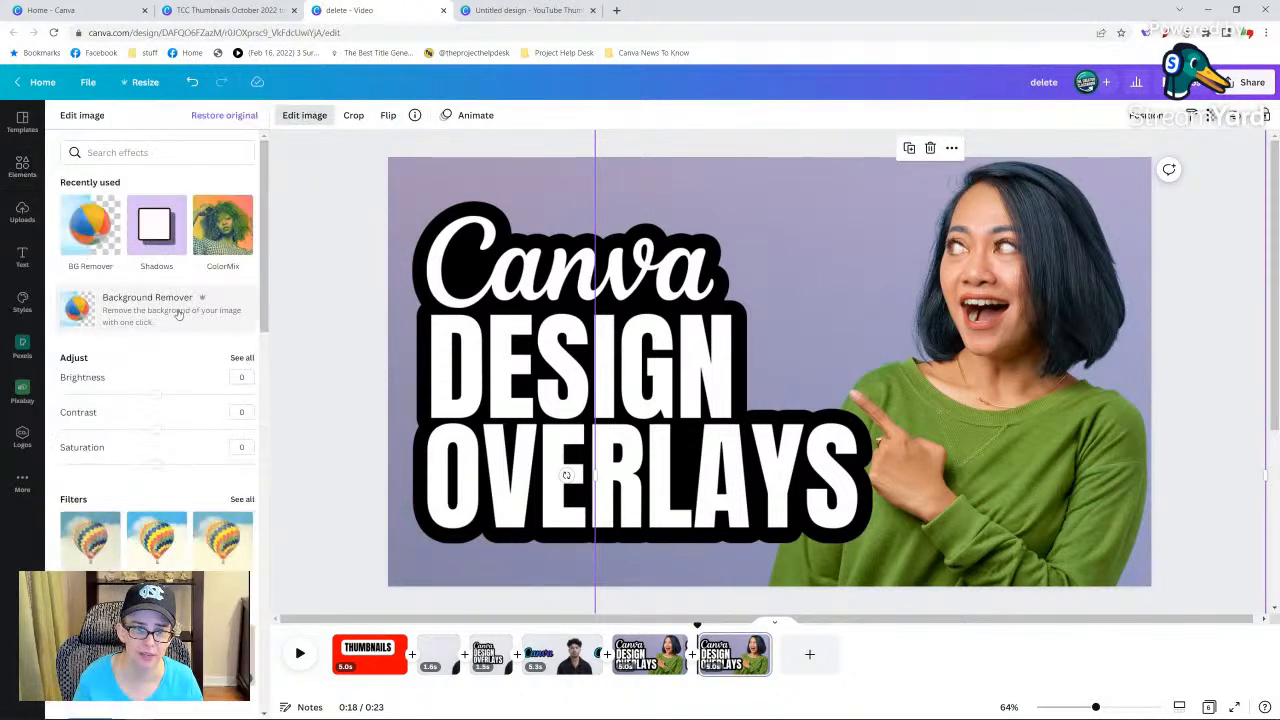
left_click(219, 117)
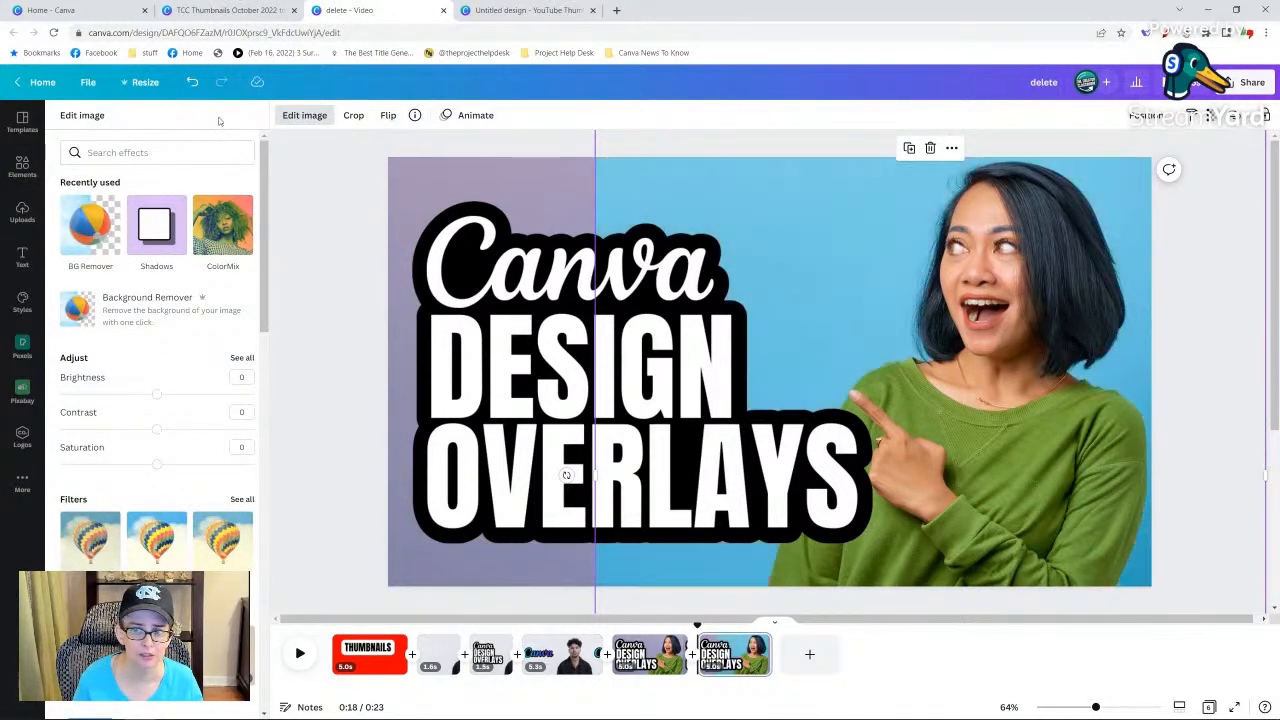
right_click(910, 292)
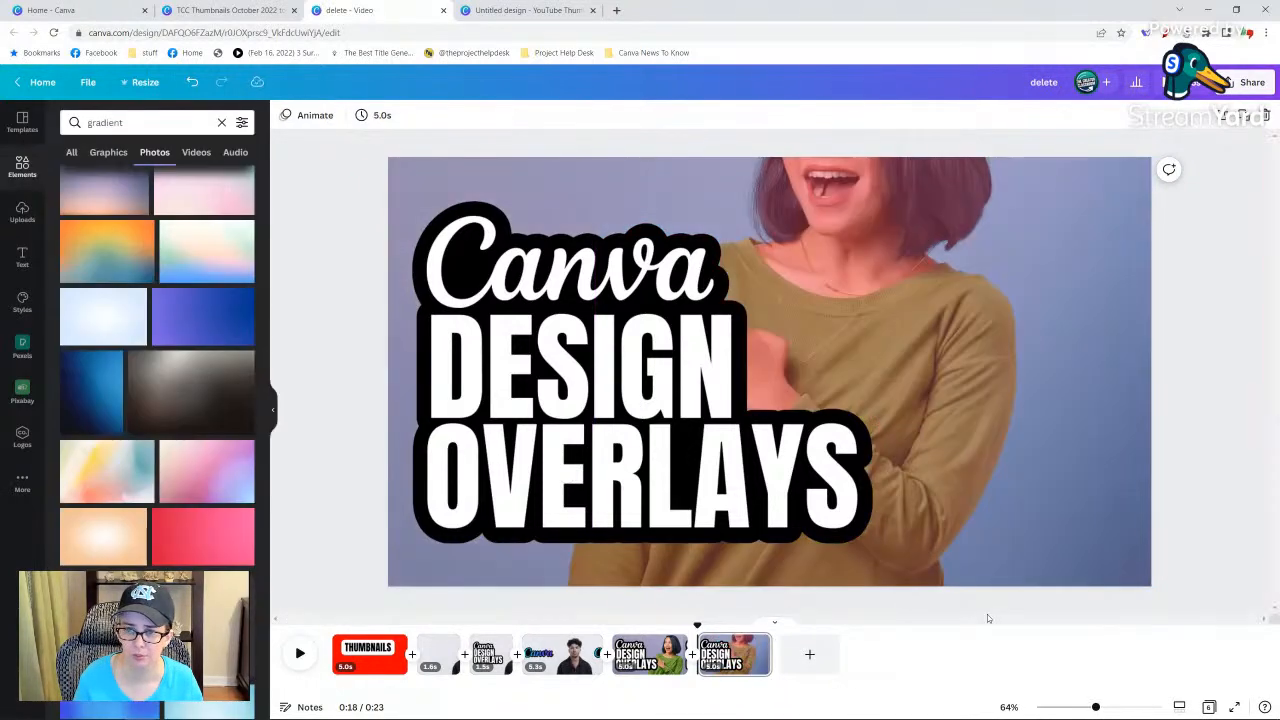
left_click(985, 611)
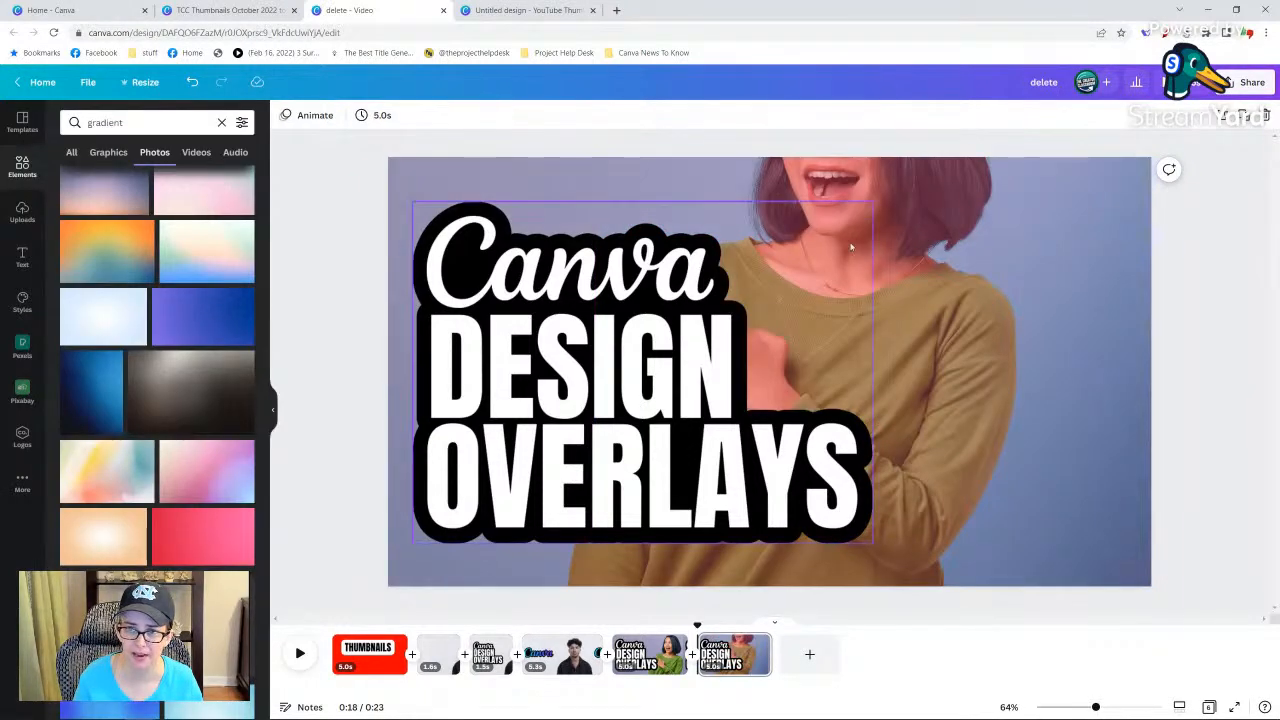
Reposition the background photo down and to the right to show the woman's whole face, and nudge the title up and left.
double_click(977, 253)
left_click_drag(977, 253, 1086, 426)
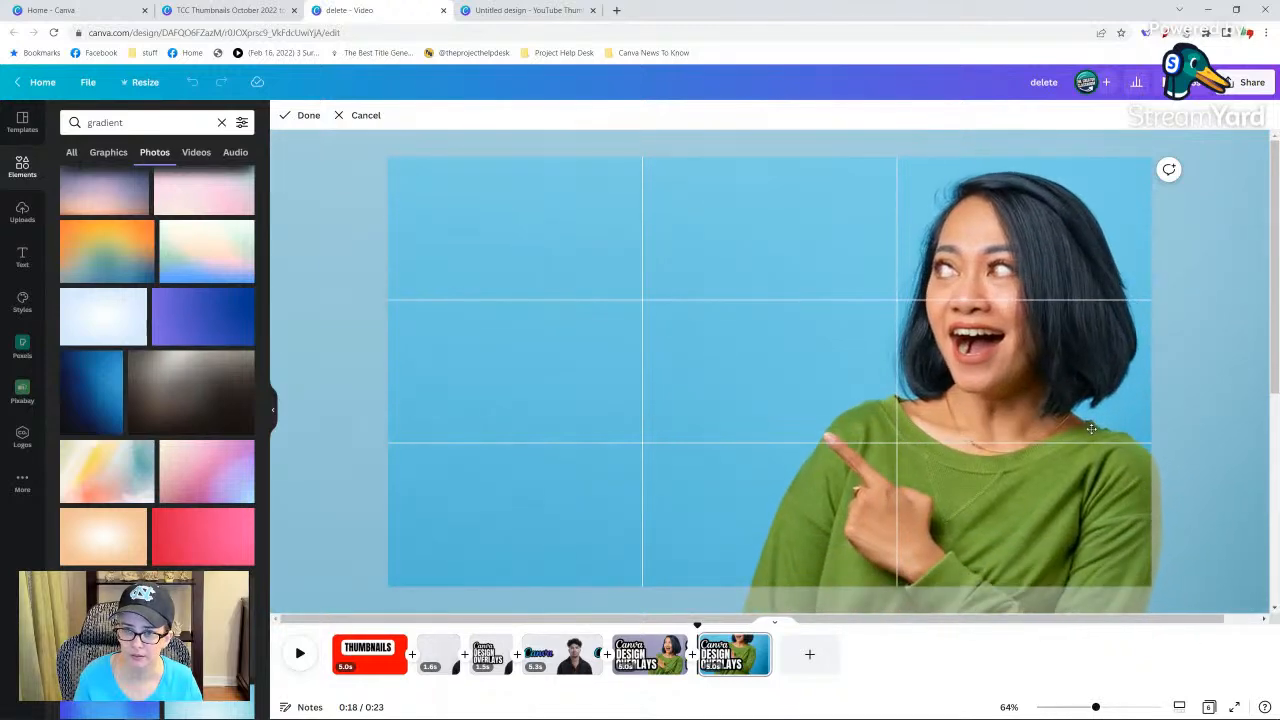
left_click(308, 116)
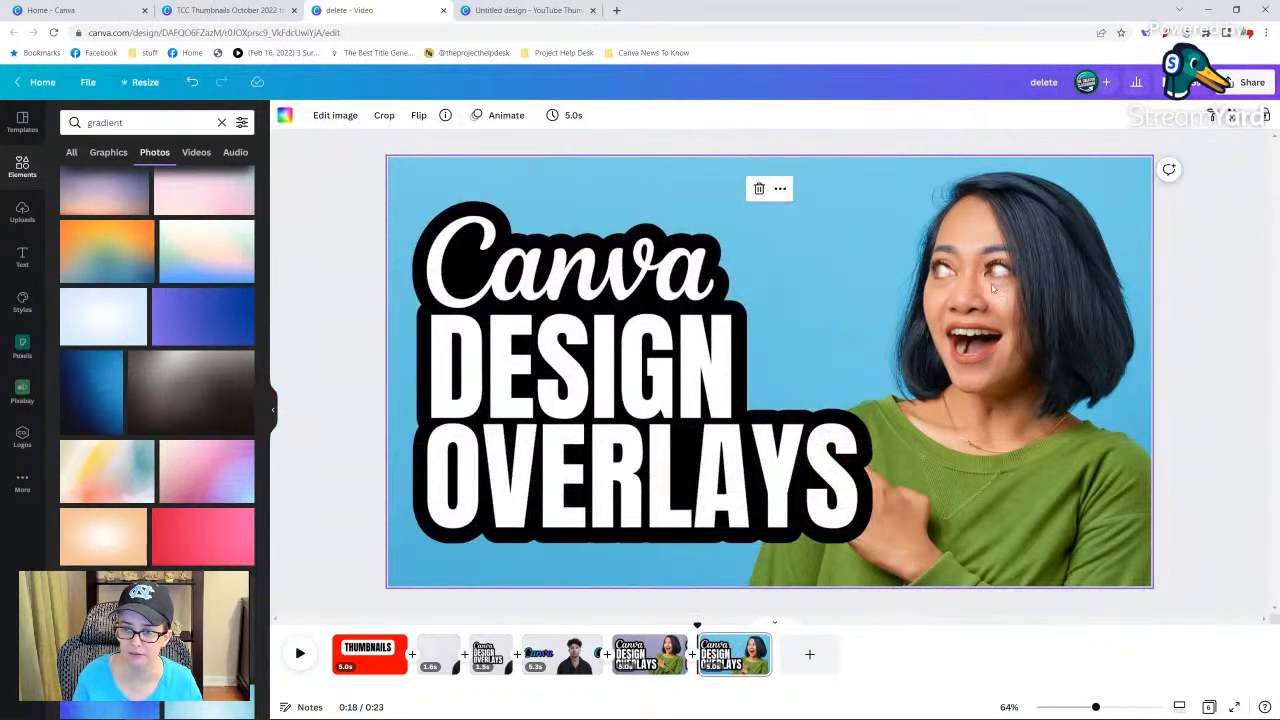
left_click_drag(586, 316, 578, 294)
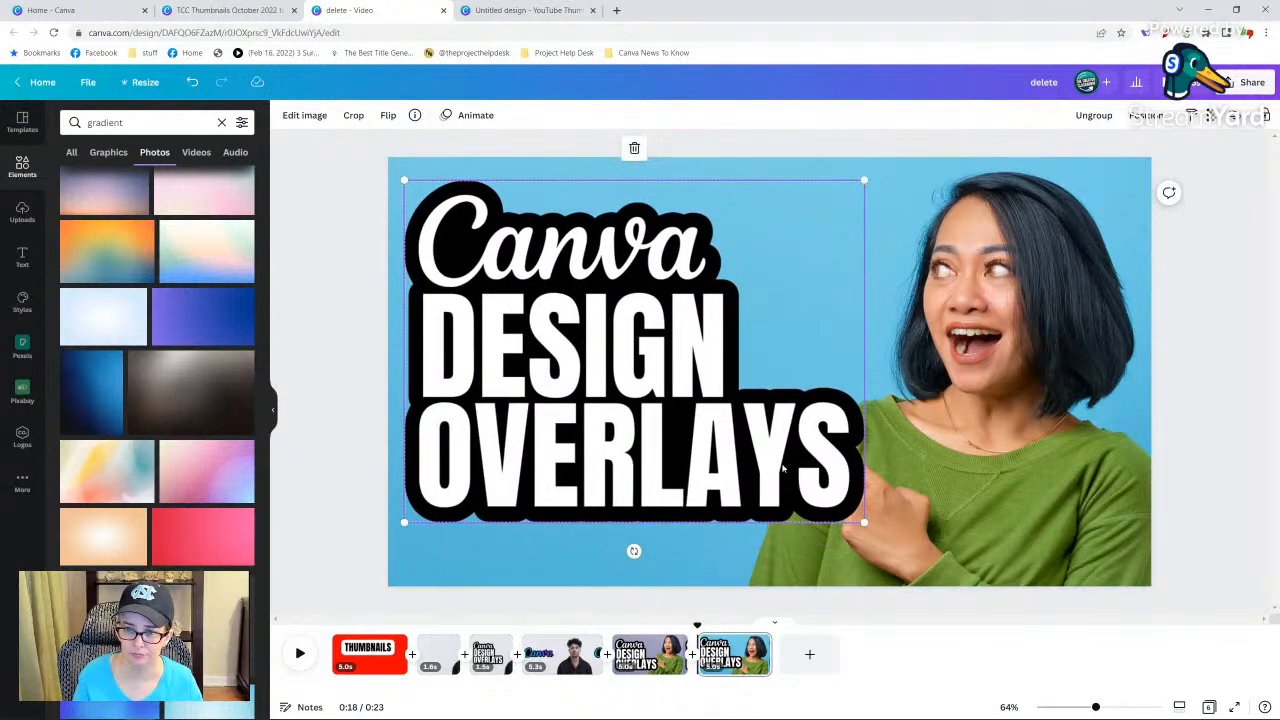
Fine-tune the background photo's position so the woman sits further right with her pointing finger clear of the title.
double_click(1012, 488)
left_click_drag(1006, 494, 1075, 496)
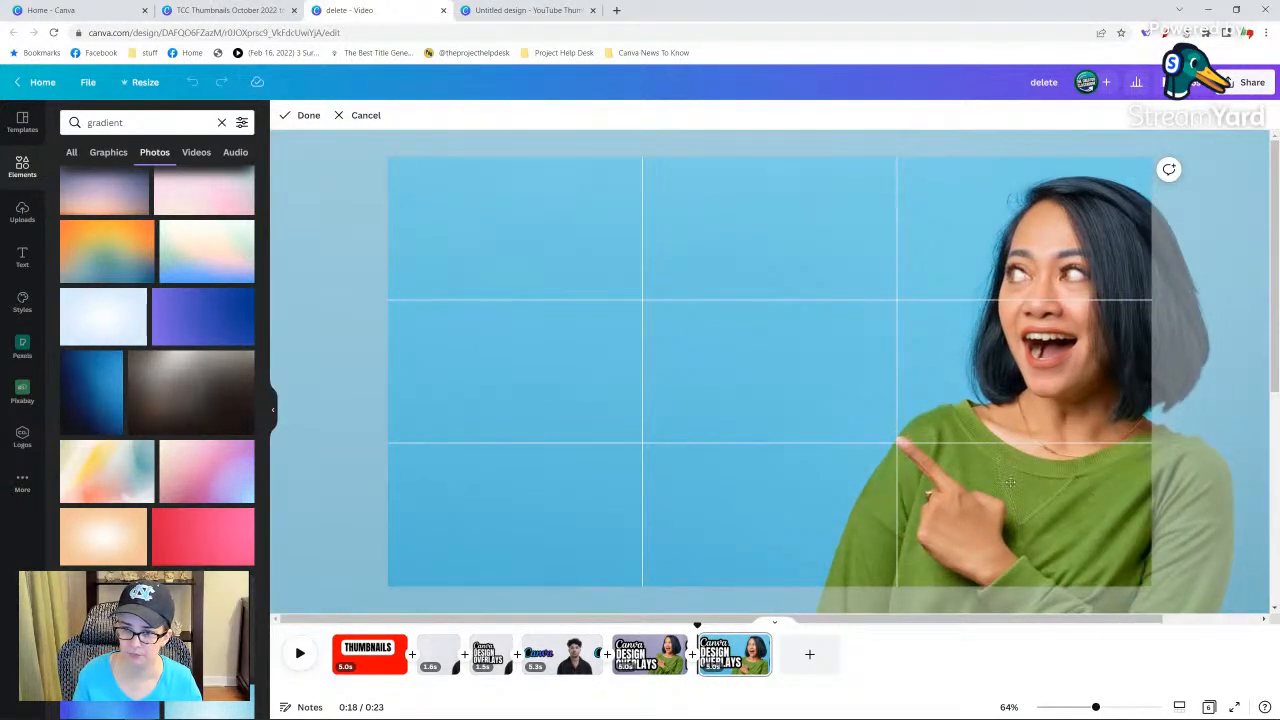
left_click(306, 115)
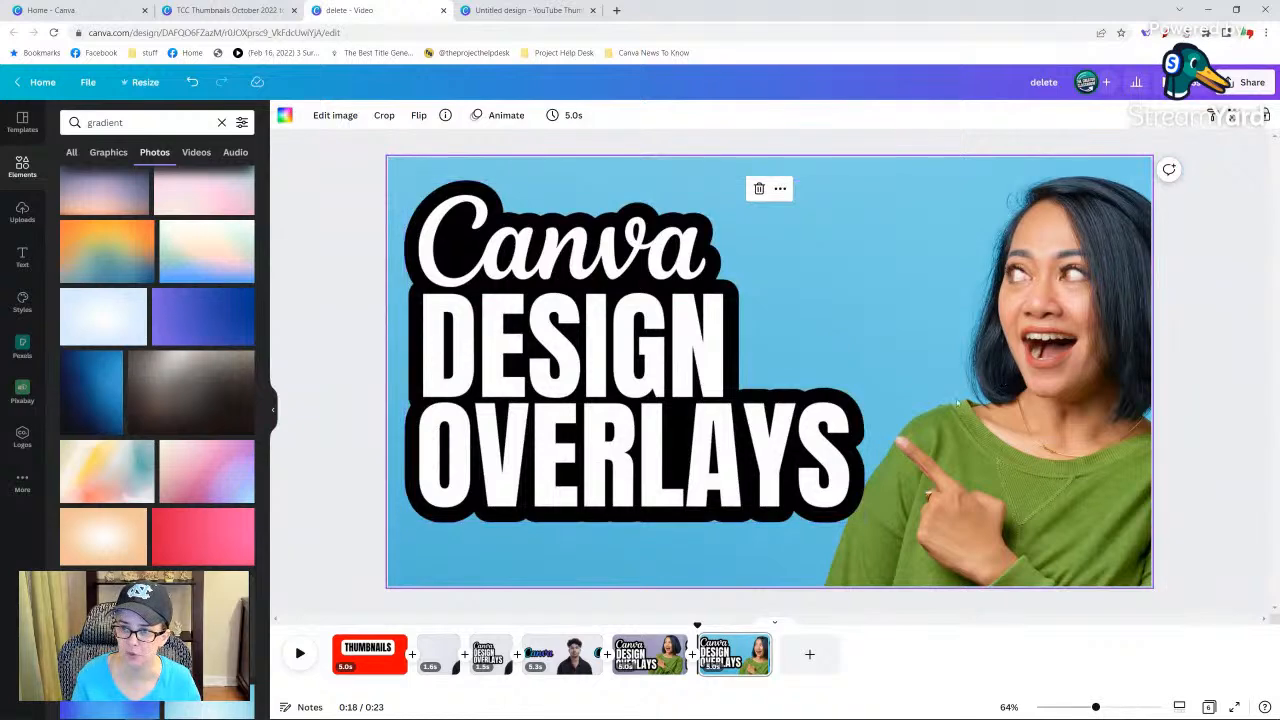
double_click(1023, 463)
left_click_drag(1023, 463, 992, 465)
left_click(305, 115)
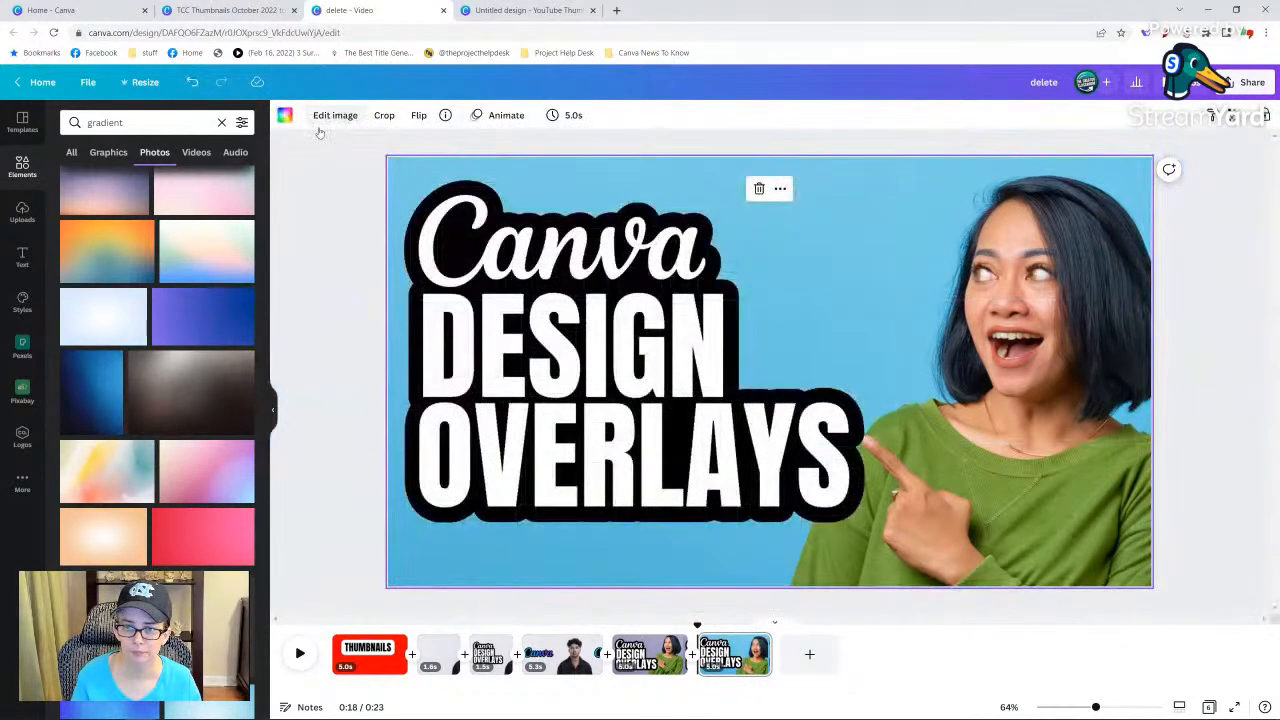
double_click(971, 398)
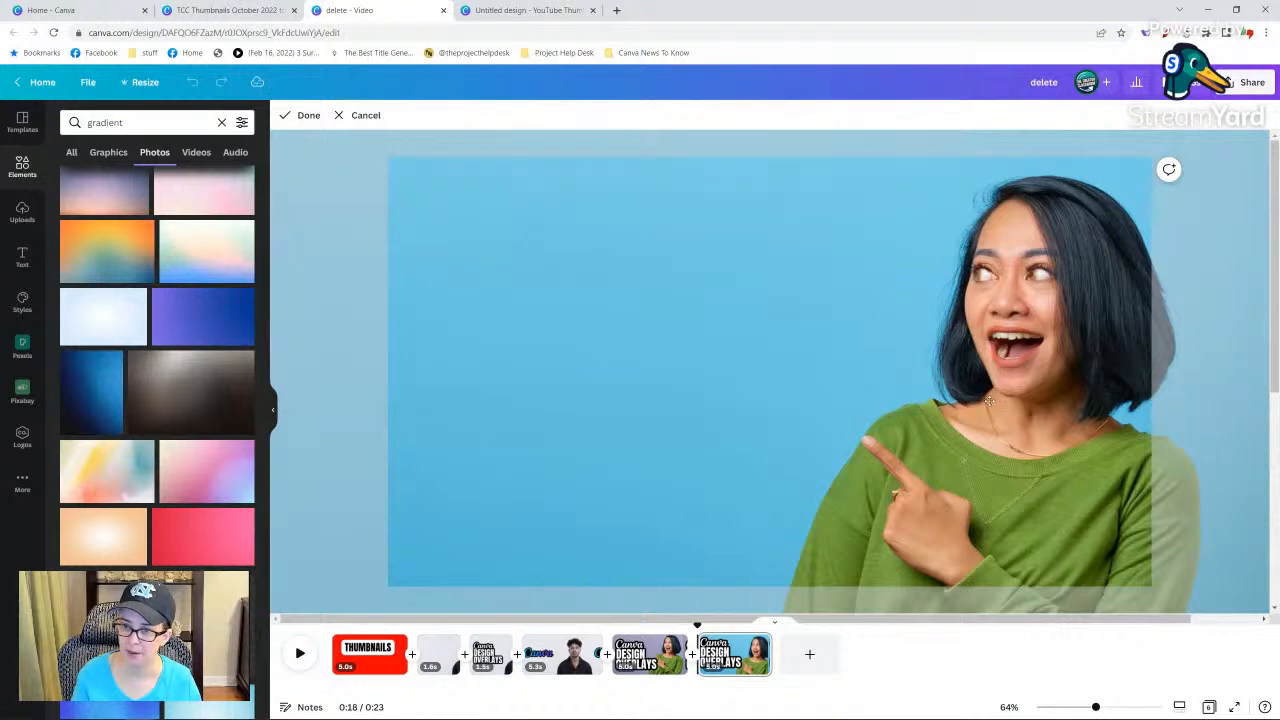
left_click_drag(988, 400, 1008, 401)
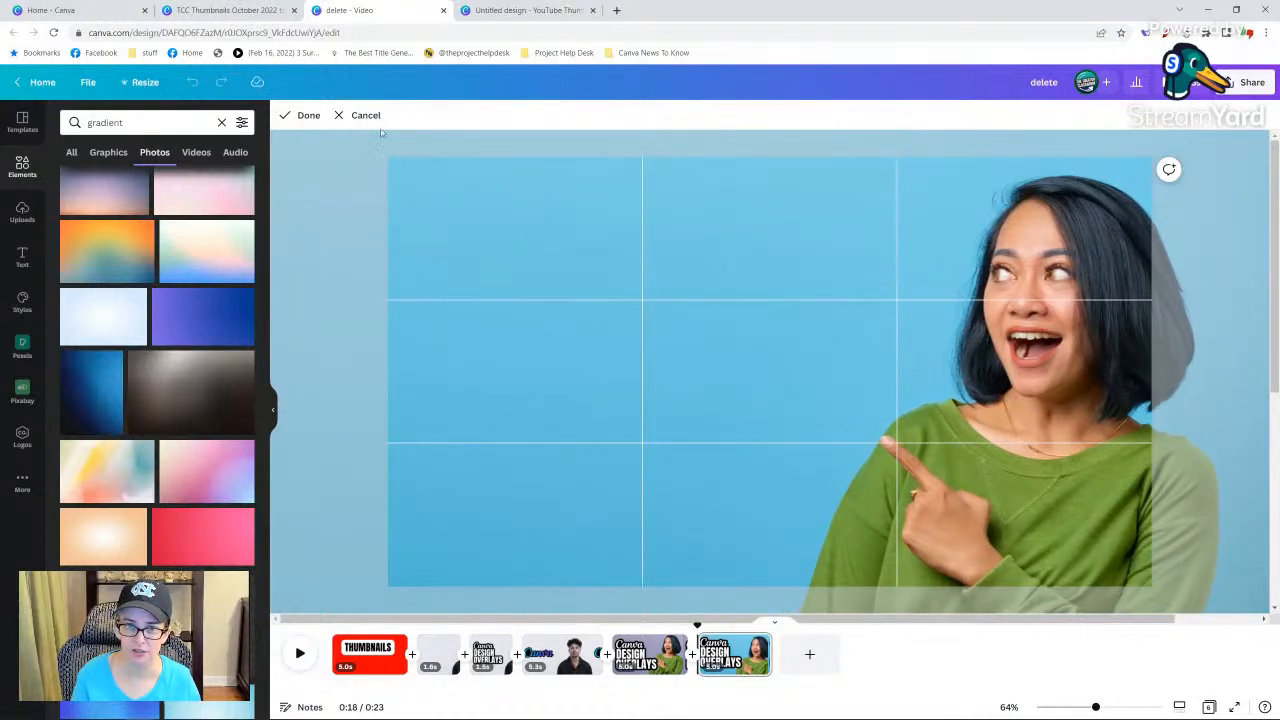
left_click(305, 115)
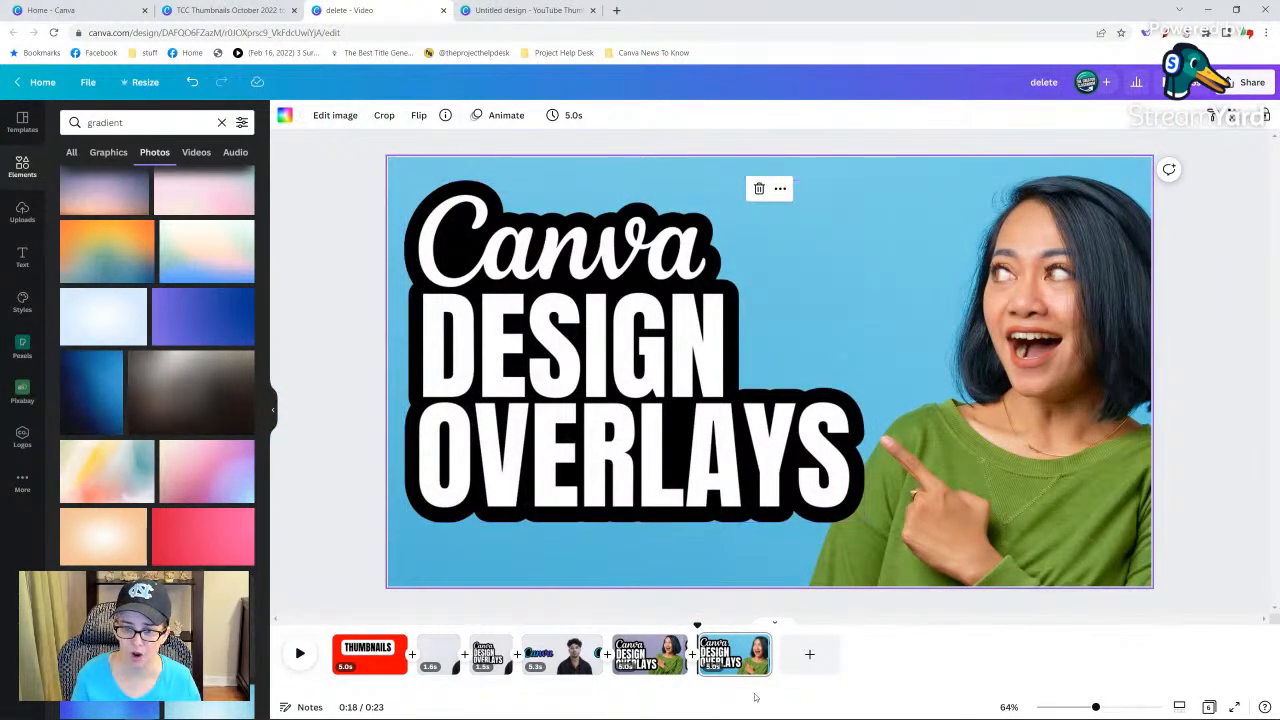
left_click(650, 660)
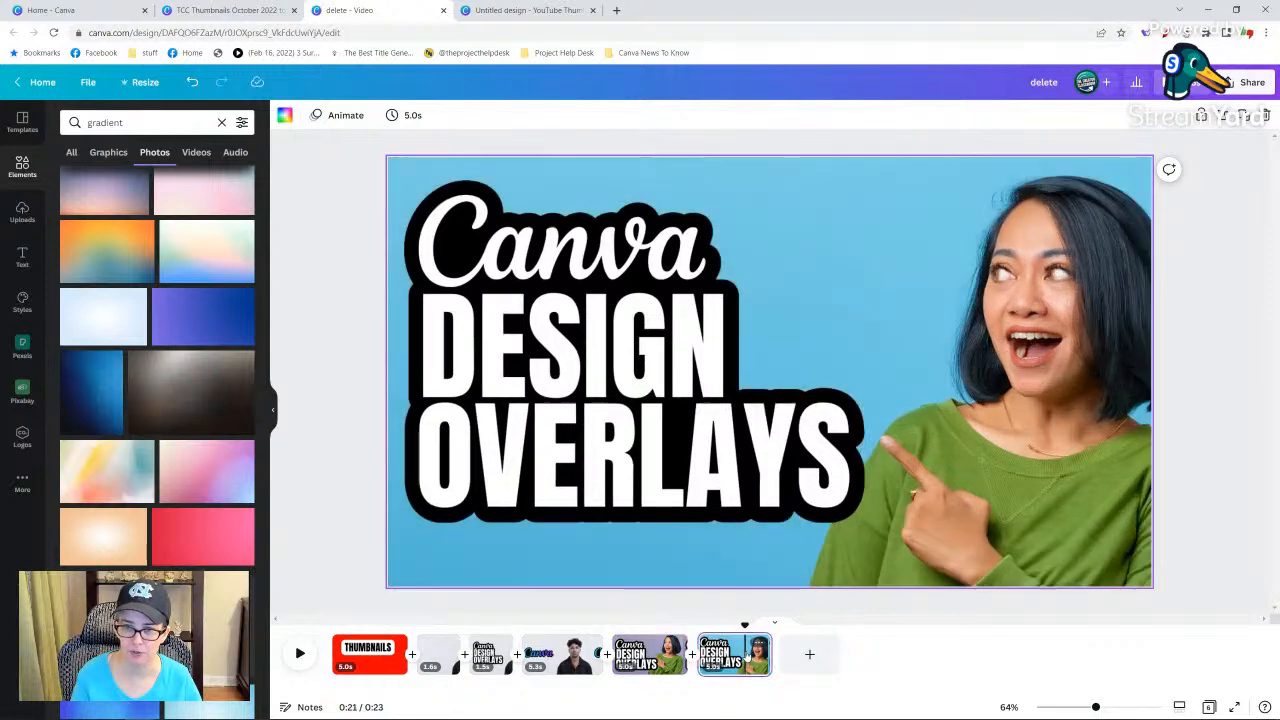
On the purple gradient thumbnail page, enlarge the woman's cutout proportionally so it extends further beyond the page's right and bottom edges.
left_click(745, 655)
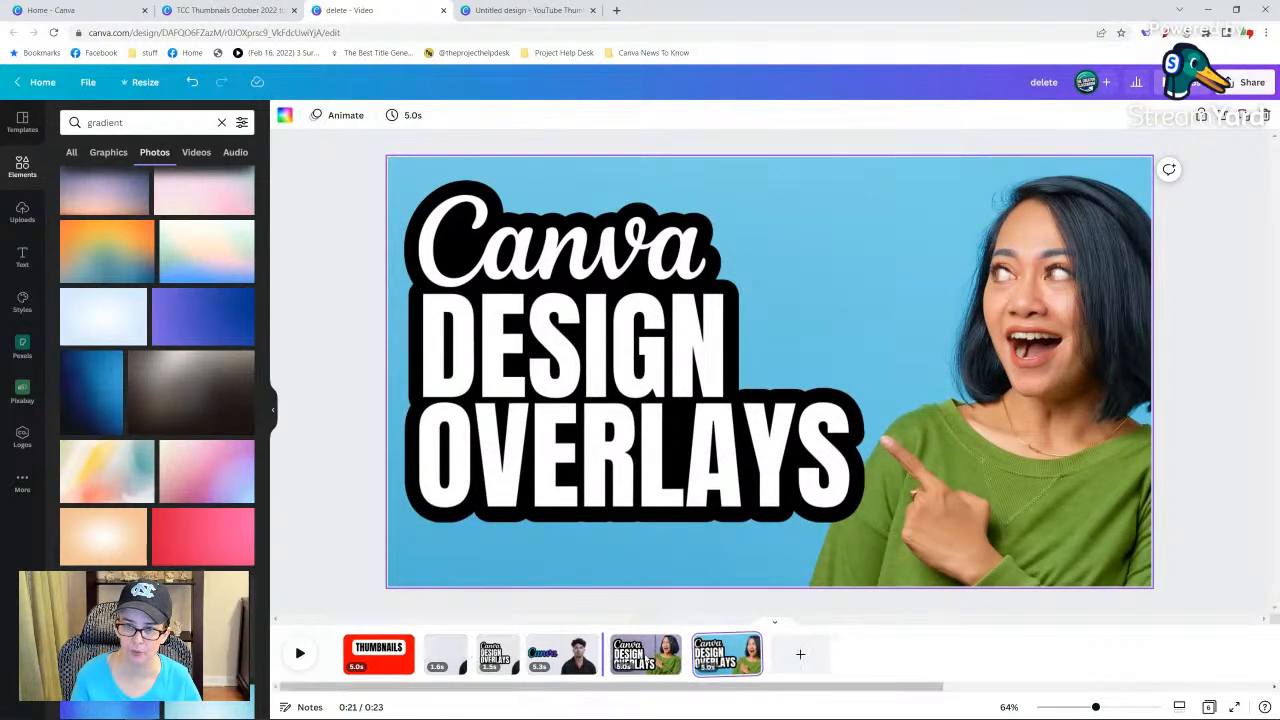
left_click(645, 655)
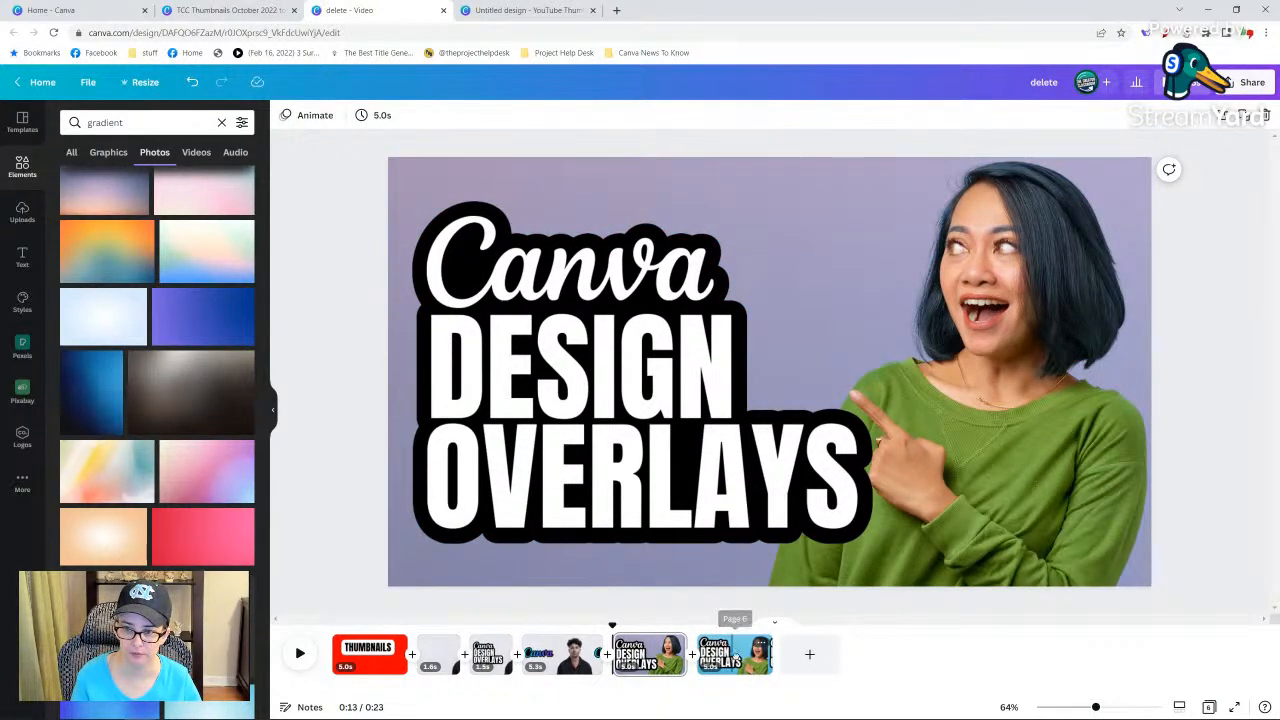
left_click(735, 655)
left_click(663, 667)
left_click(993, 527)
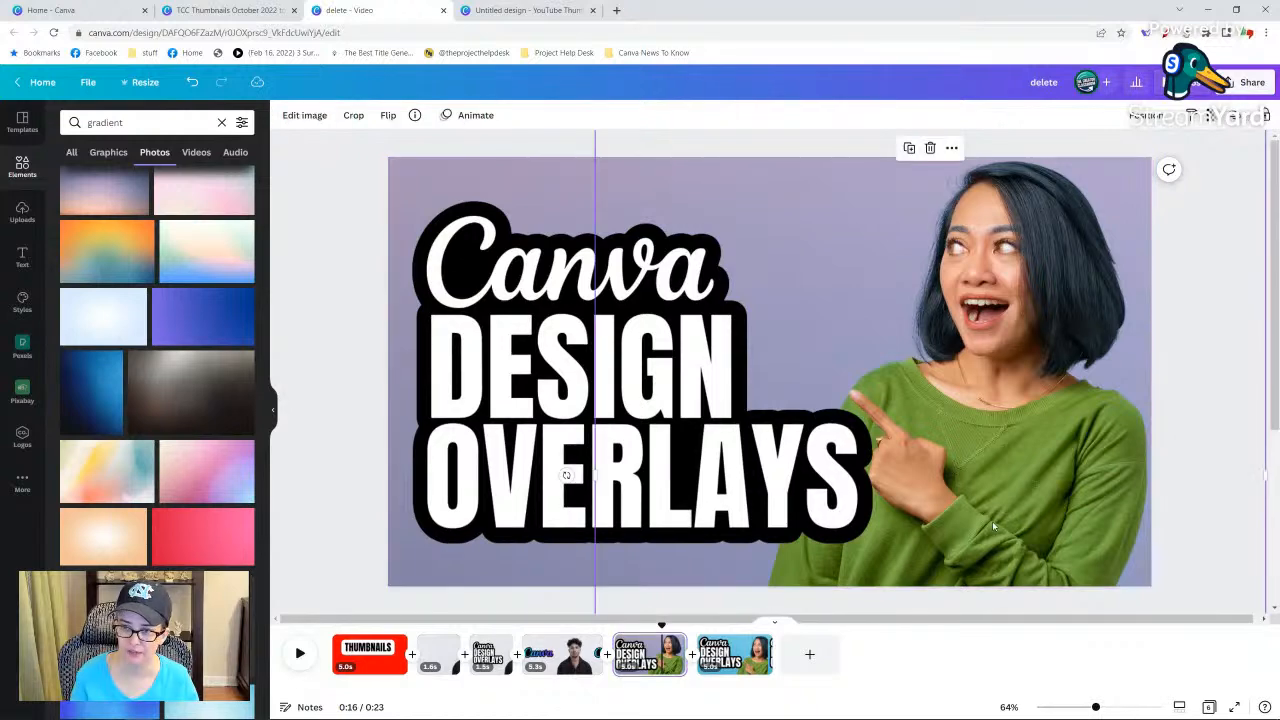
left_click_drag(1095, 707, 1064, 707)
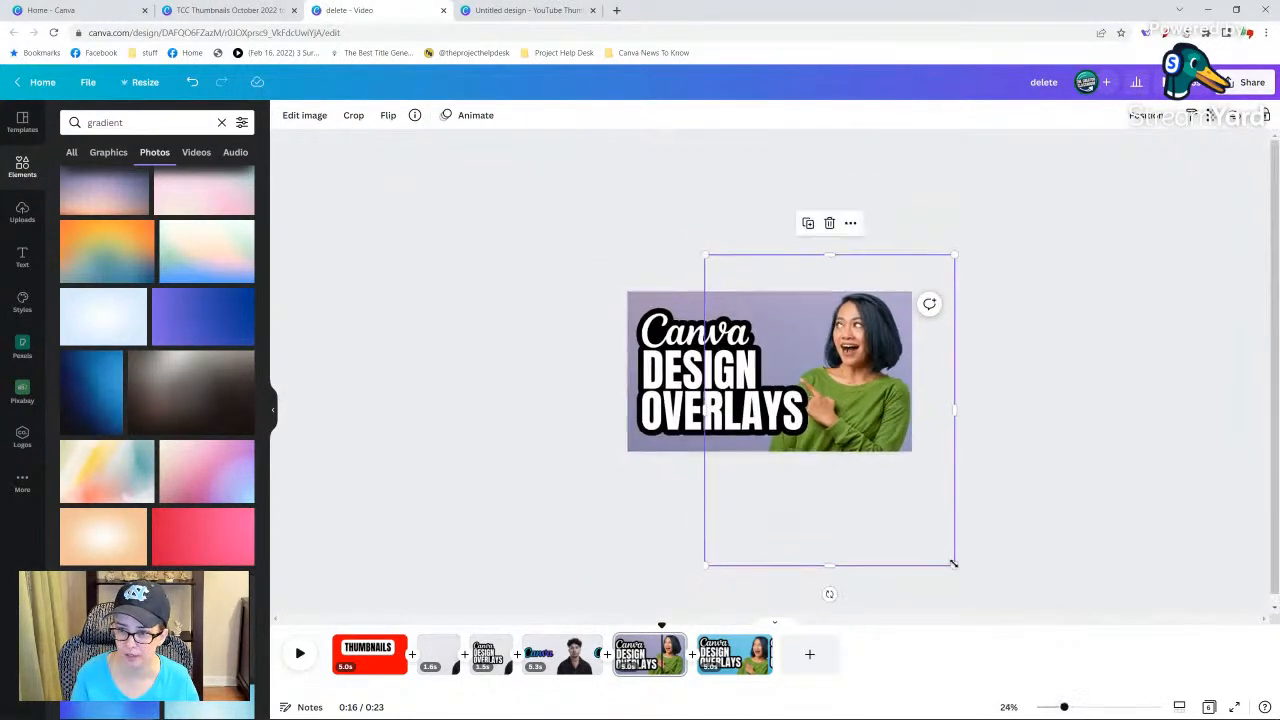
left_click_drag(954, 565, 1016, 636)
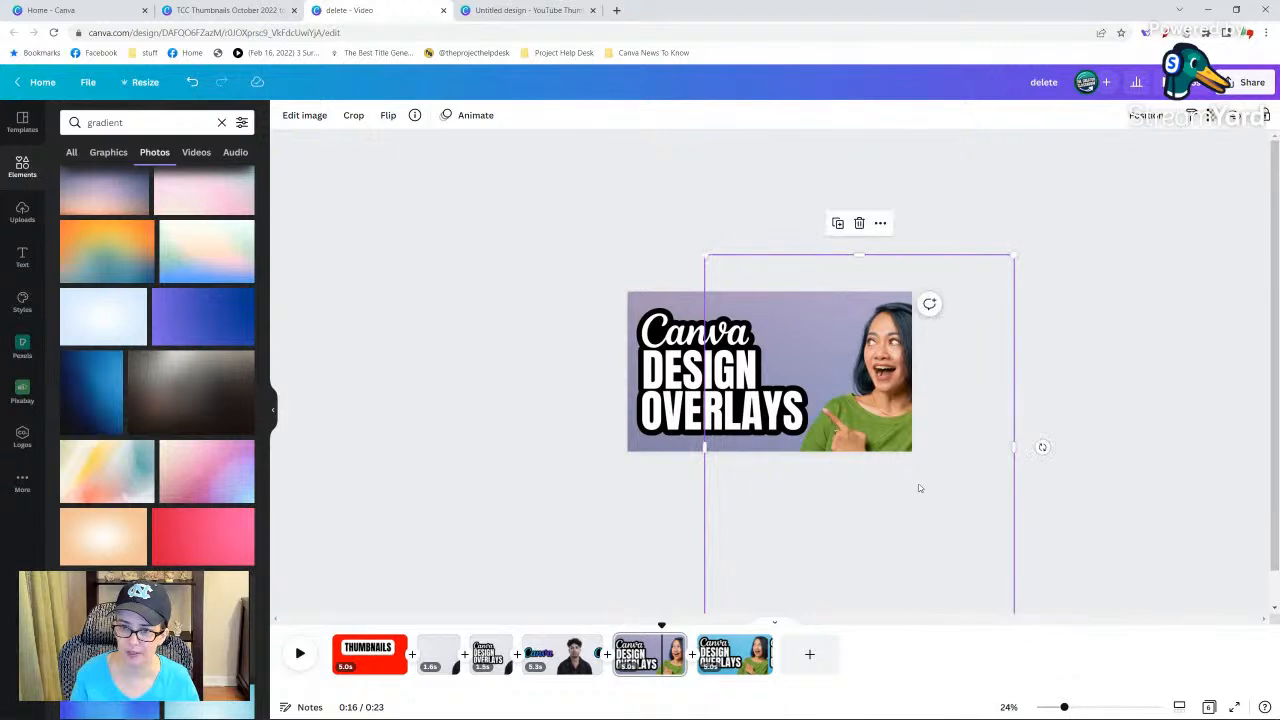
Reposition the enlarged cutout so the woman's whole face sits inside the page's right side with her pointing finger beside the title.
mouse_move(906, 465)
left_mouse_down()
mouse_move(903, 445)
mouse_move(920, 468)
left_mouse_up()
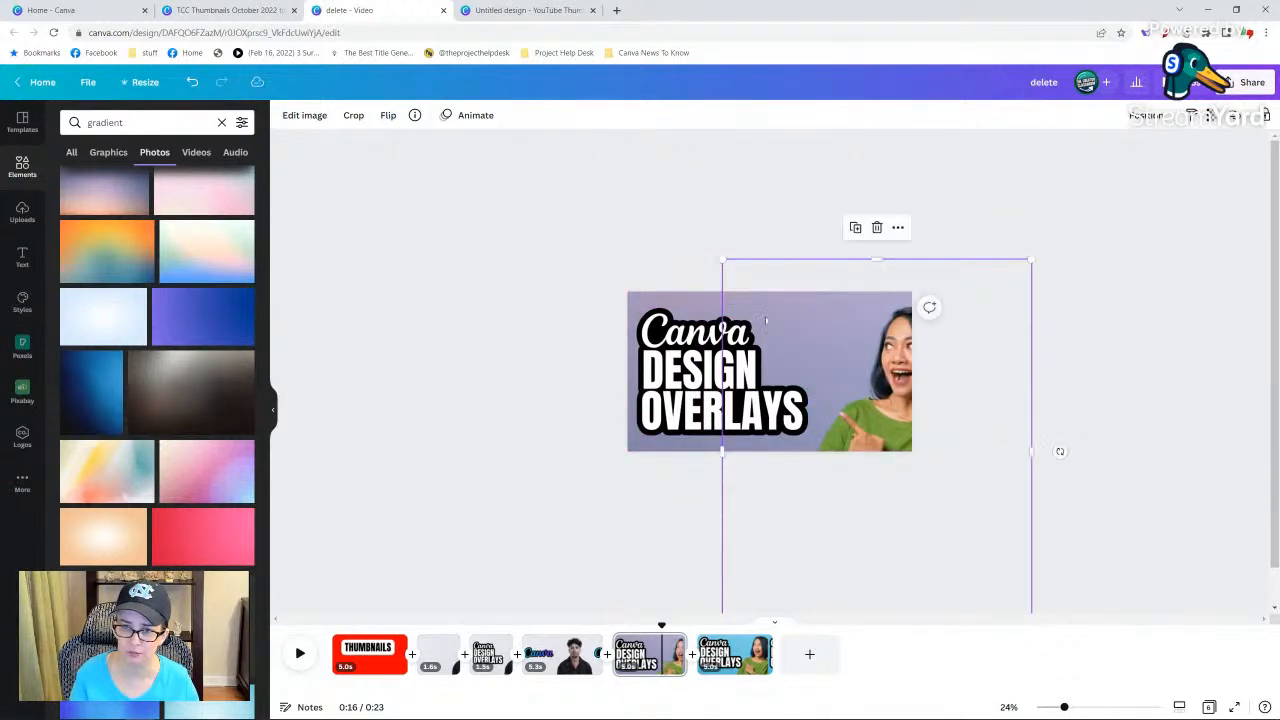
left_click(634, 306)
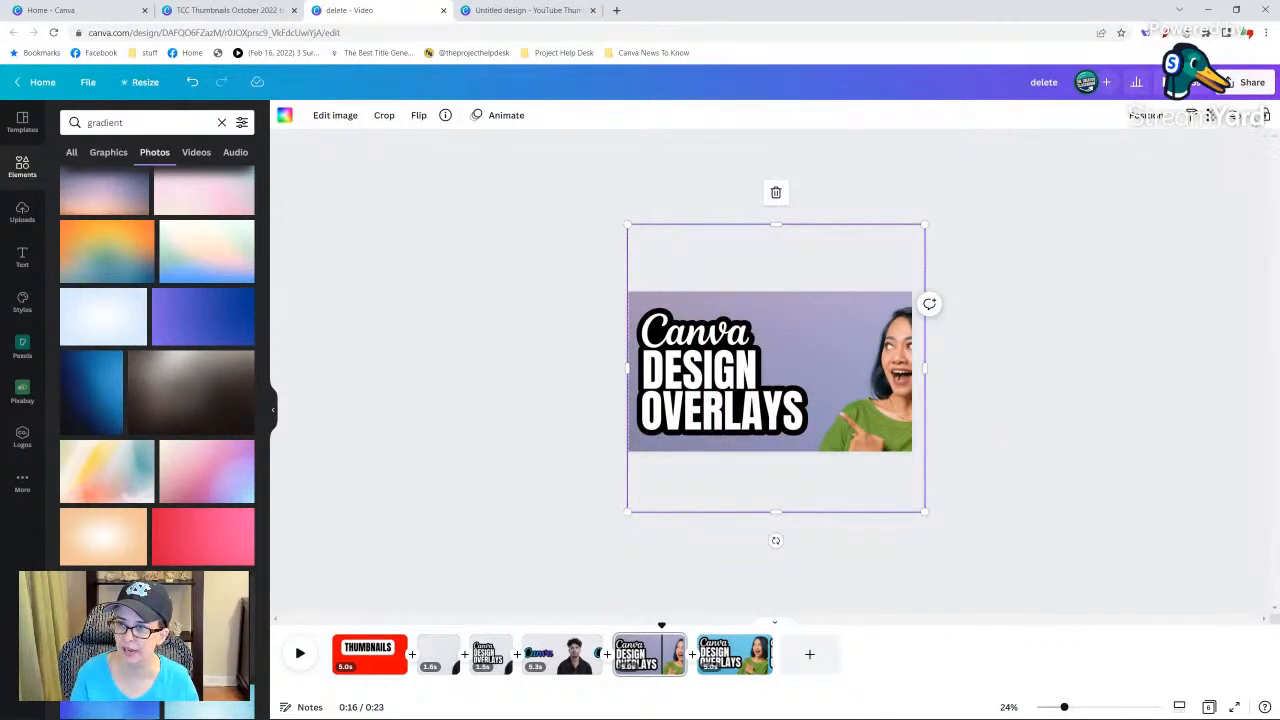
left_click(950, 544)
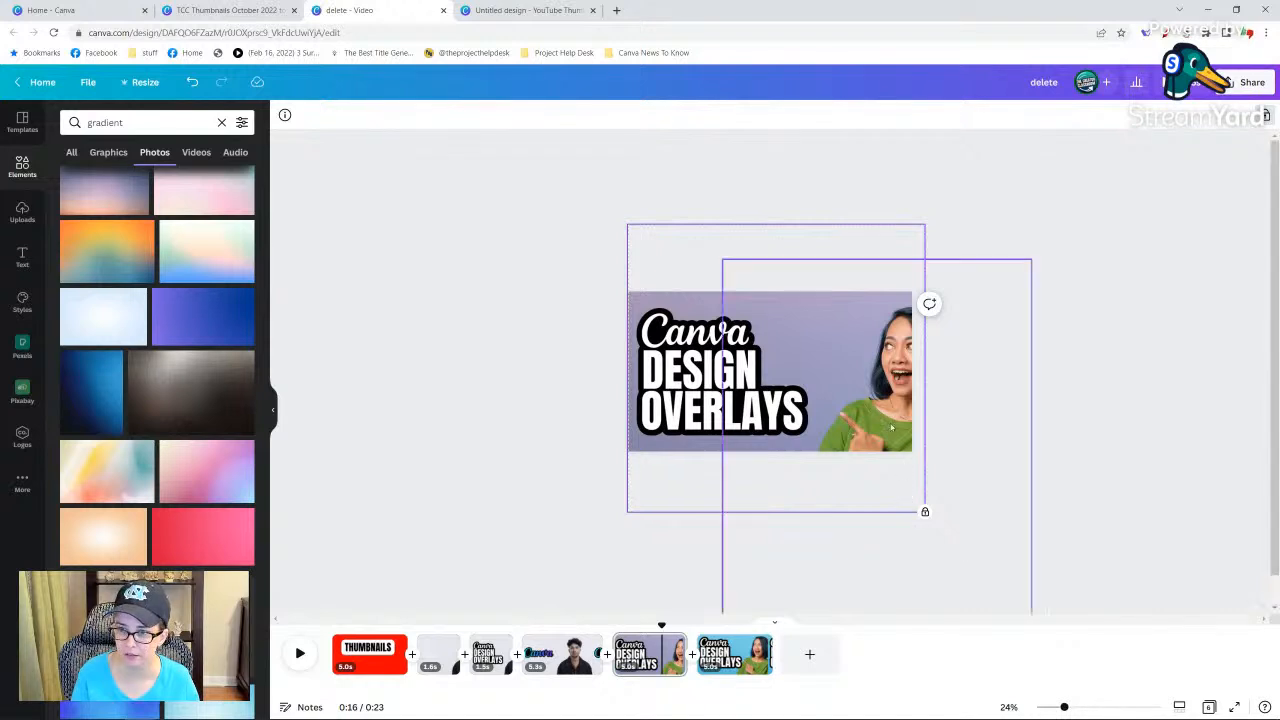
left_click_drag(892, 420, 855, 405)
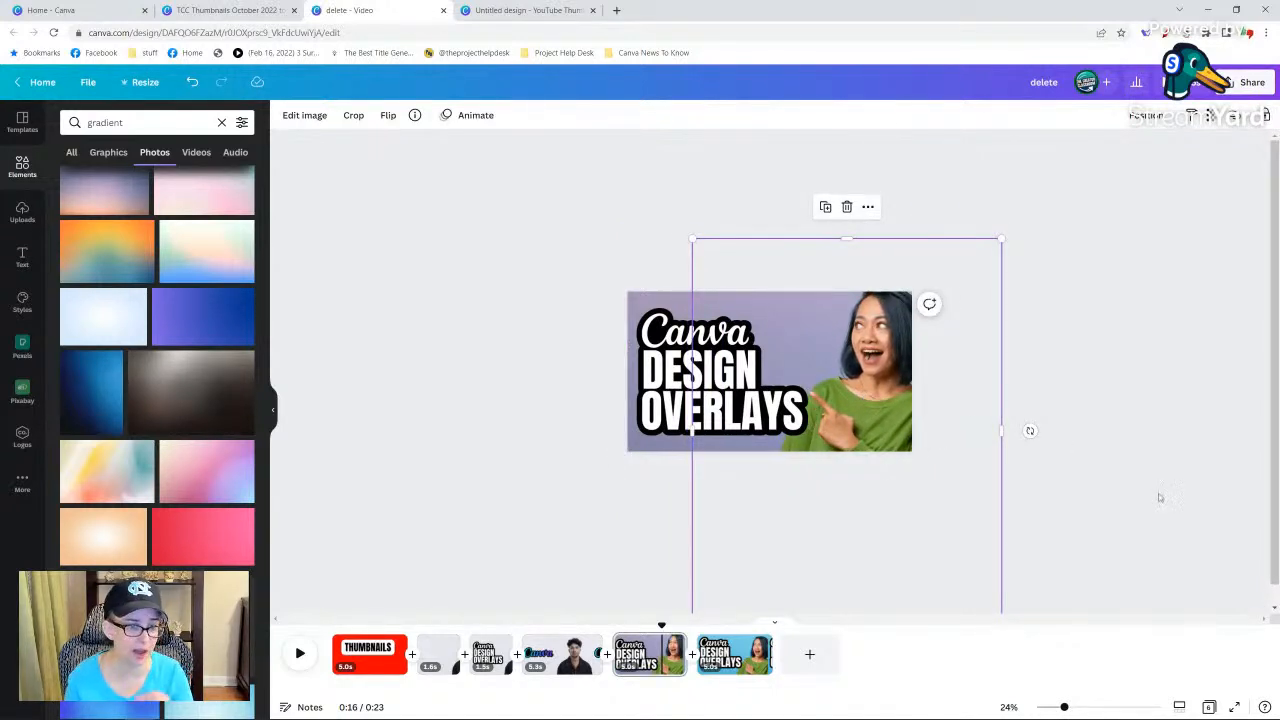
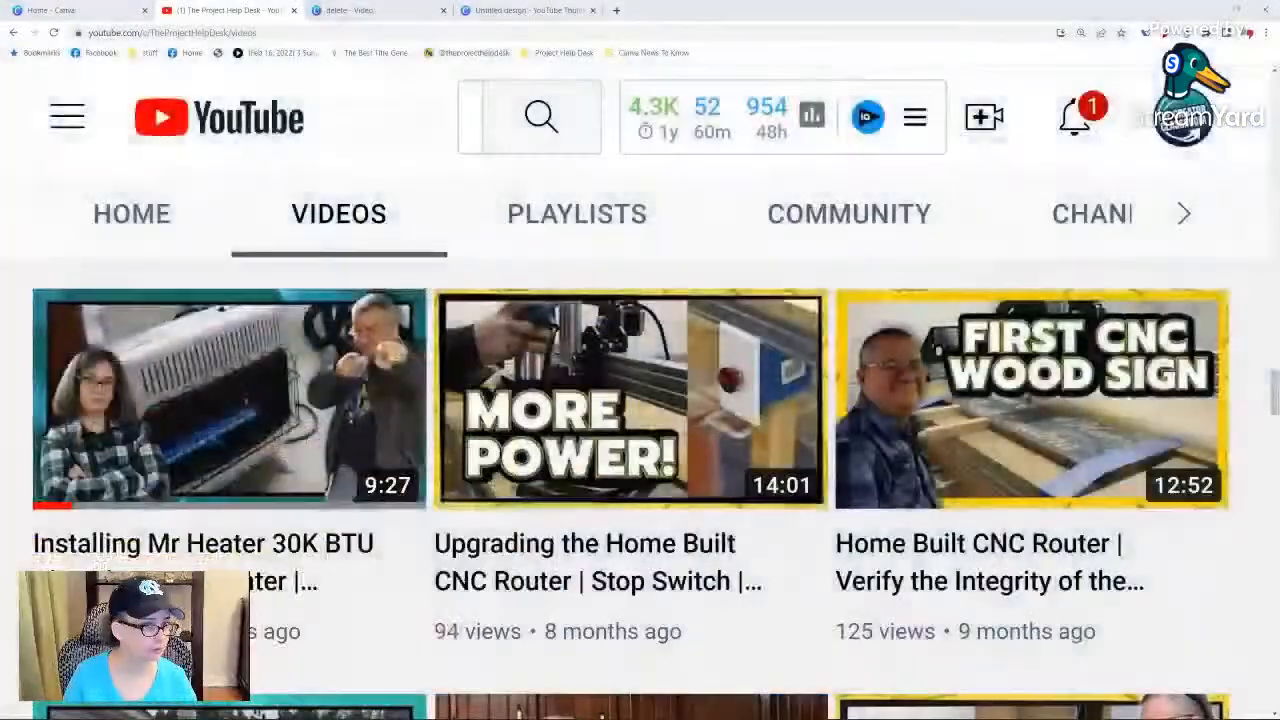
mouse_move(229, 399)
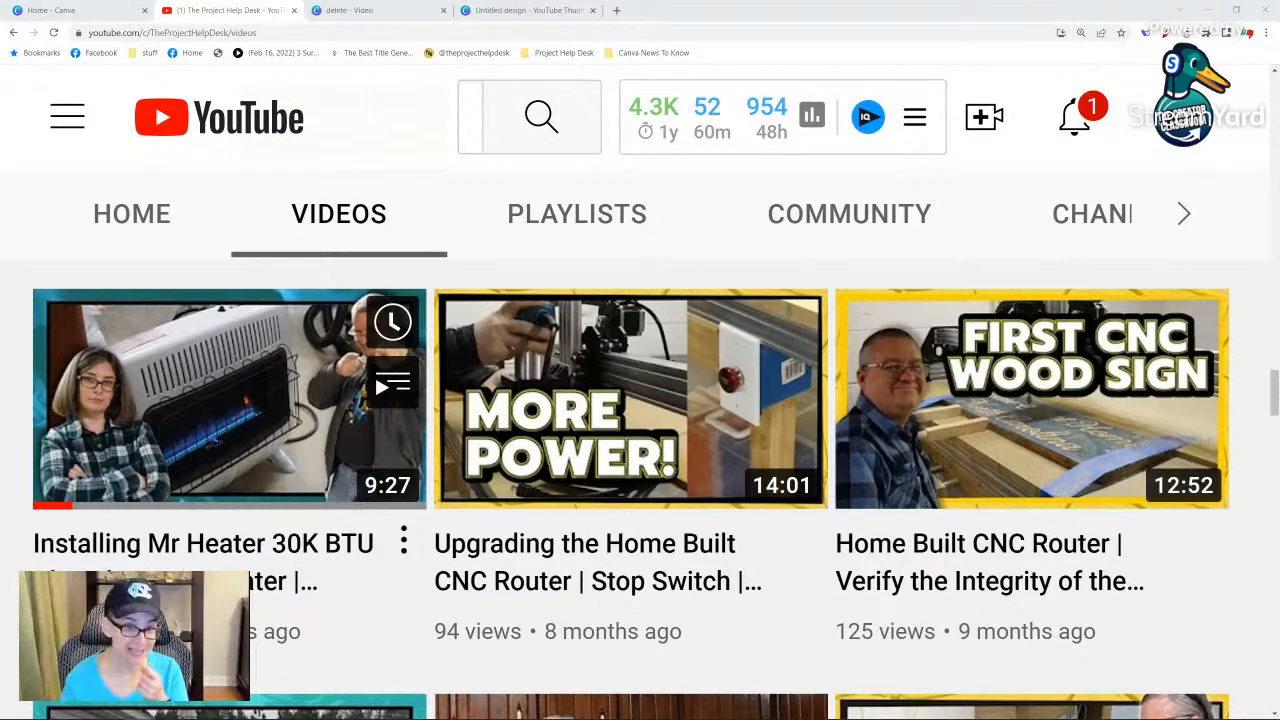
scroll(85, 527, "down", 1)
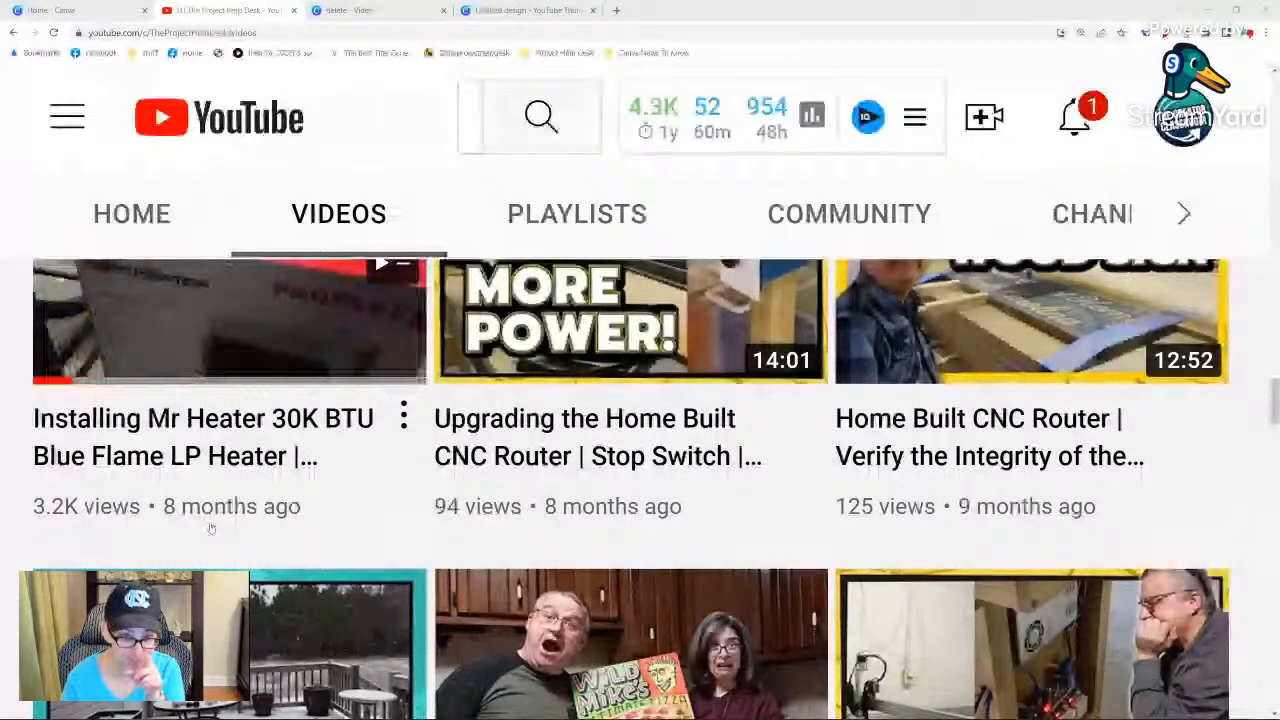
scroll(210, 529, "up", 1)
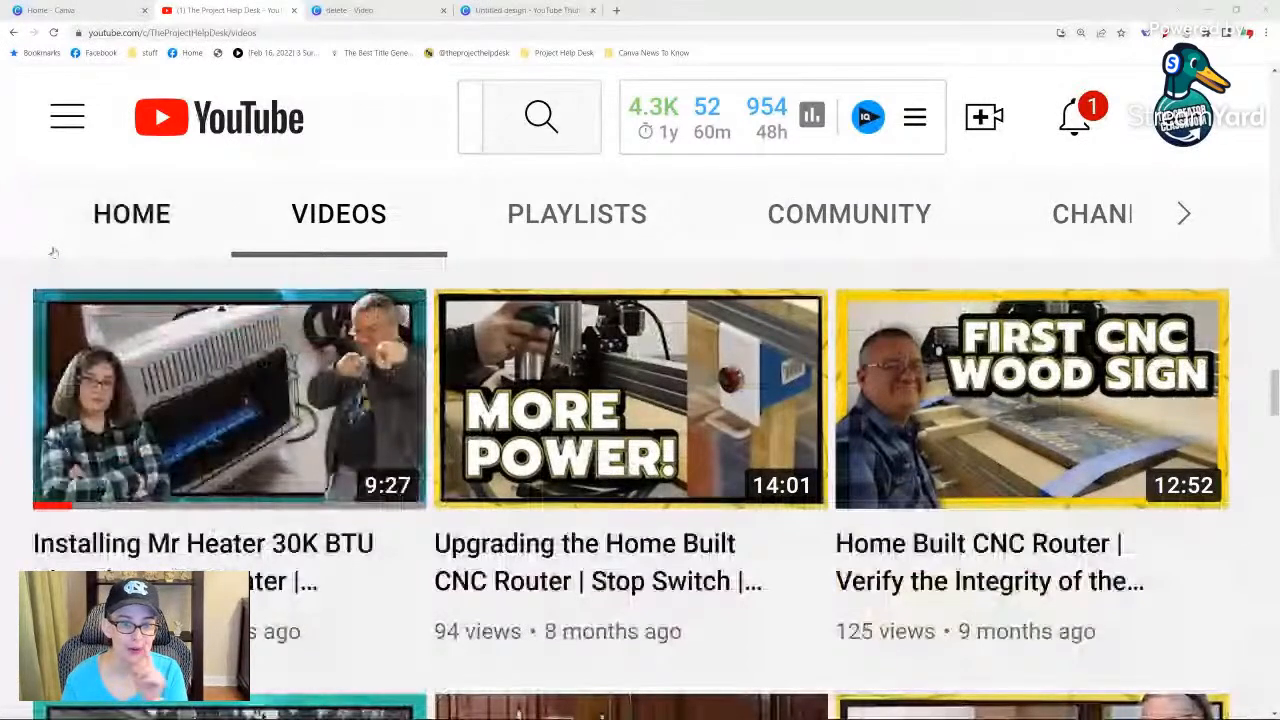
mouse_move(115, 480)
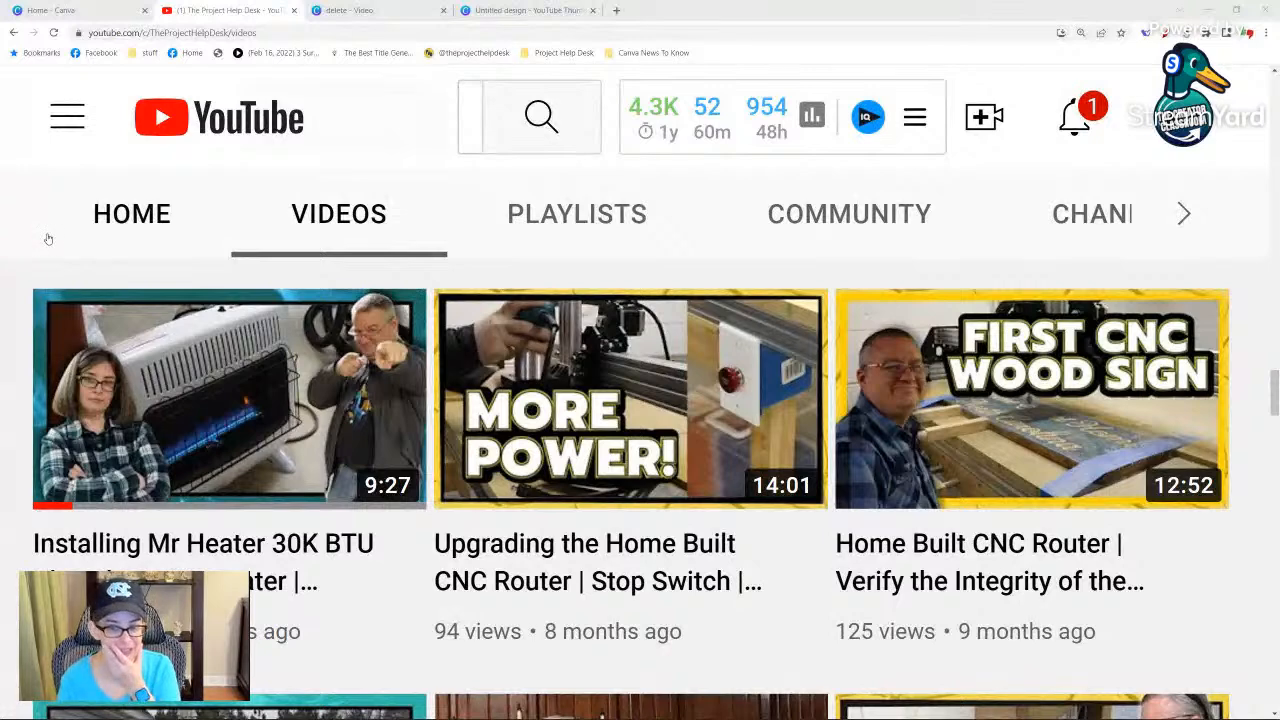
mouse_move(66, 556)
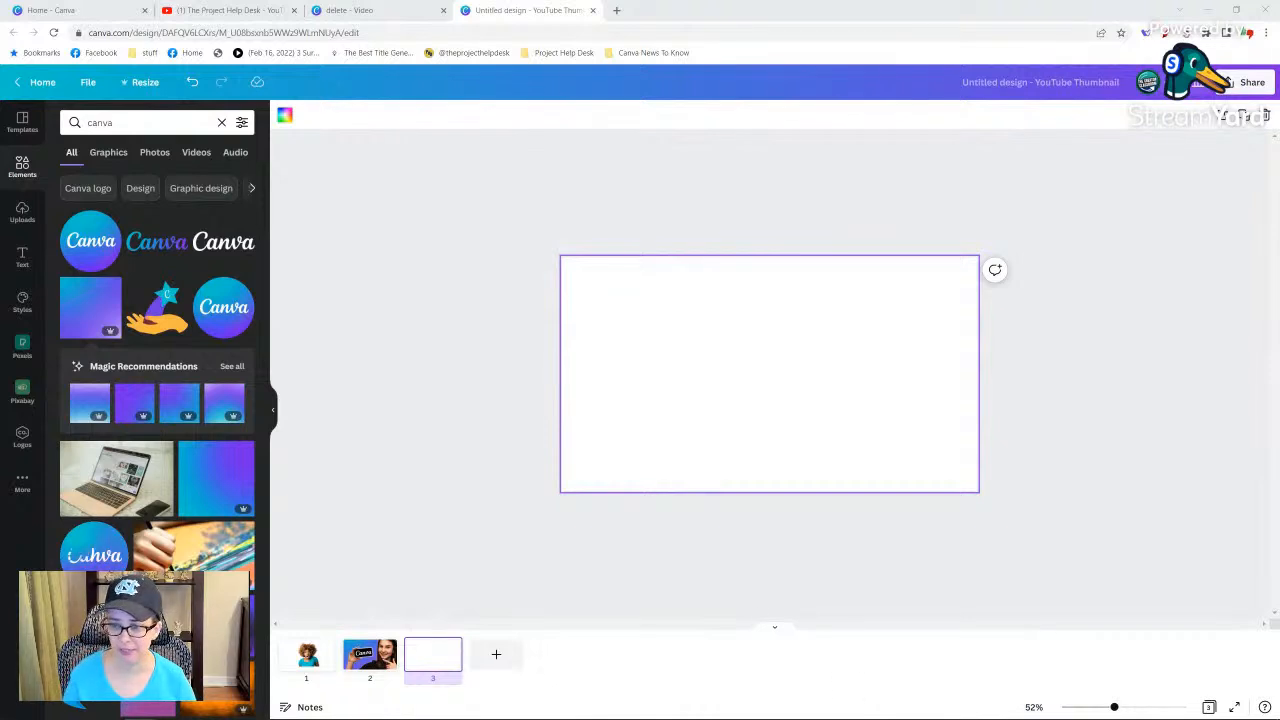
Add the square blue-to-purple gradient image to the blank third page and set it as the page background.
left_click_drag(1115, 707, 1133, 707)
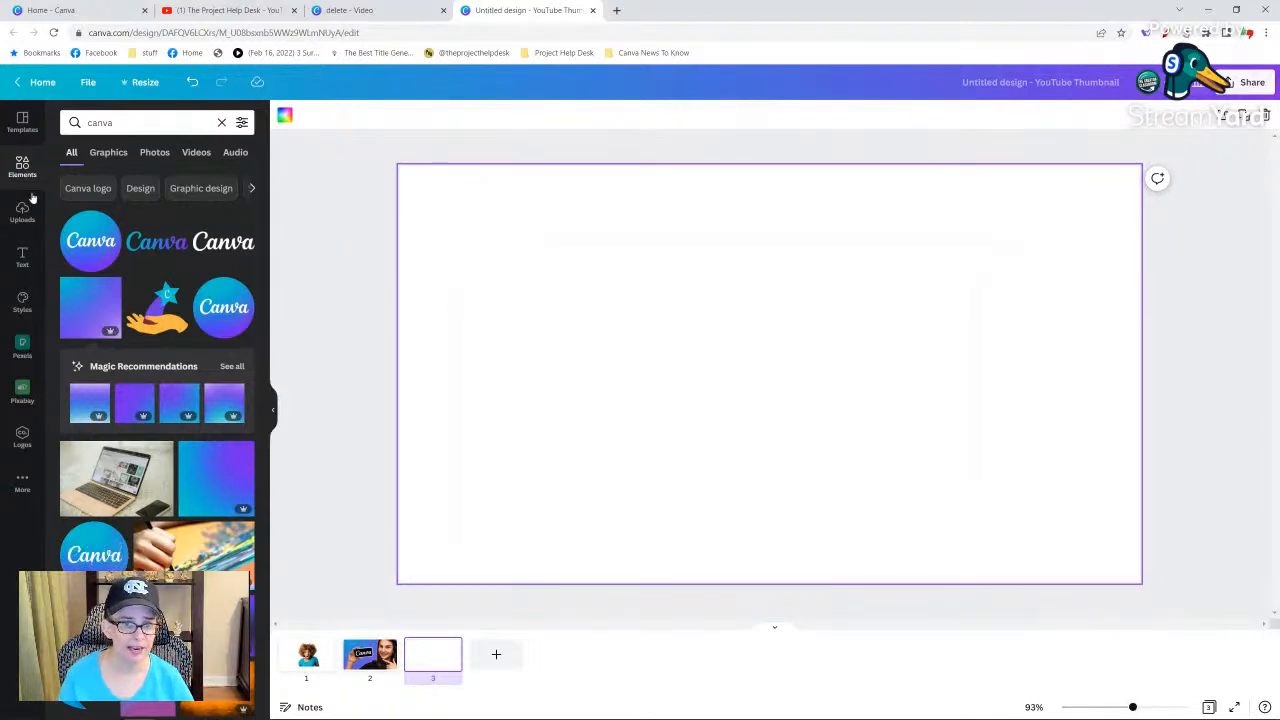
left_click(81, 320)
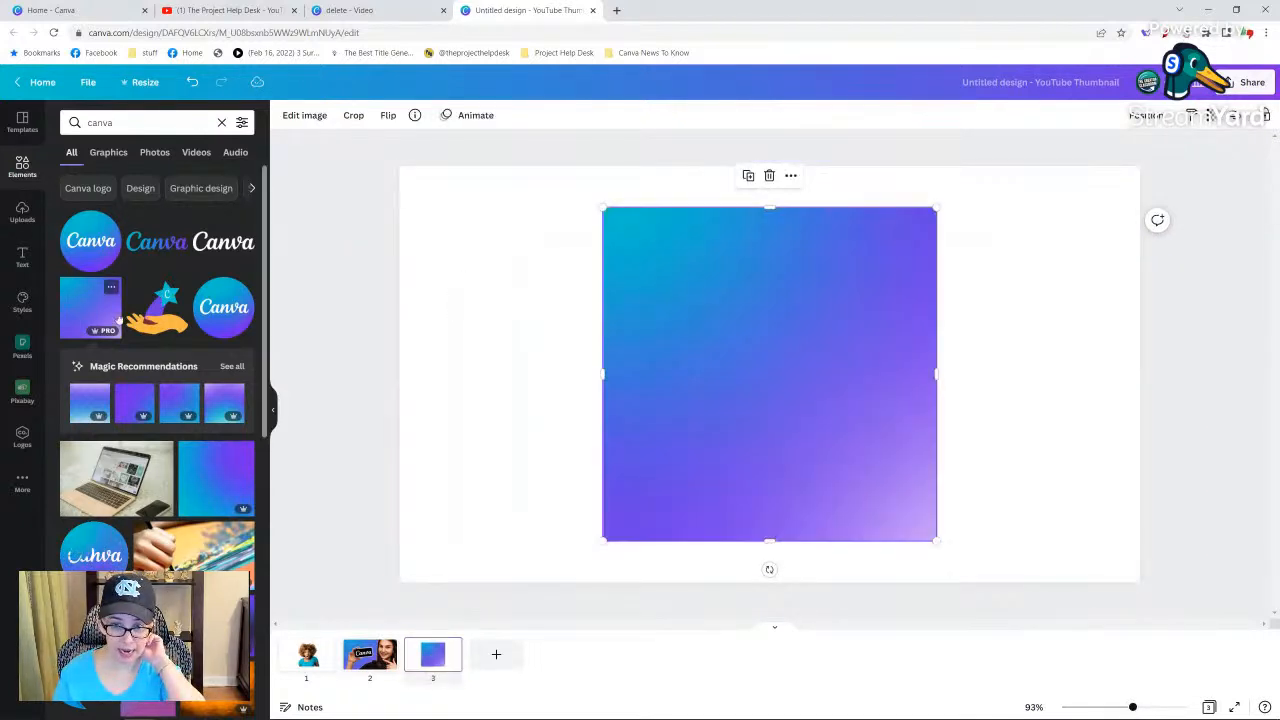
right_click(751, 357)
left_click(822, 566)
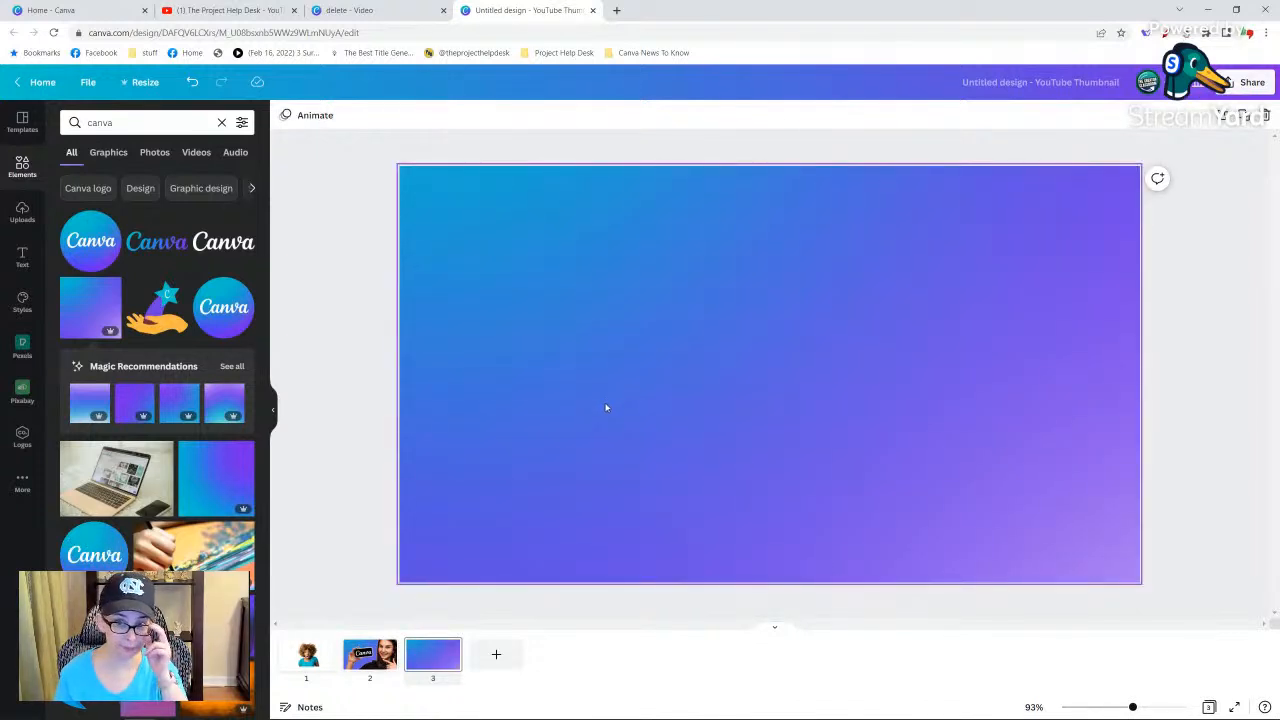
Search the elements for "grid", add the single-cell grid across the page, and set its transparency to 20.
left_click(136, 114)
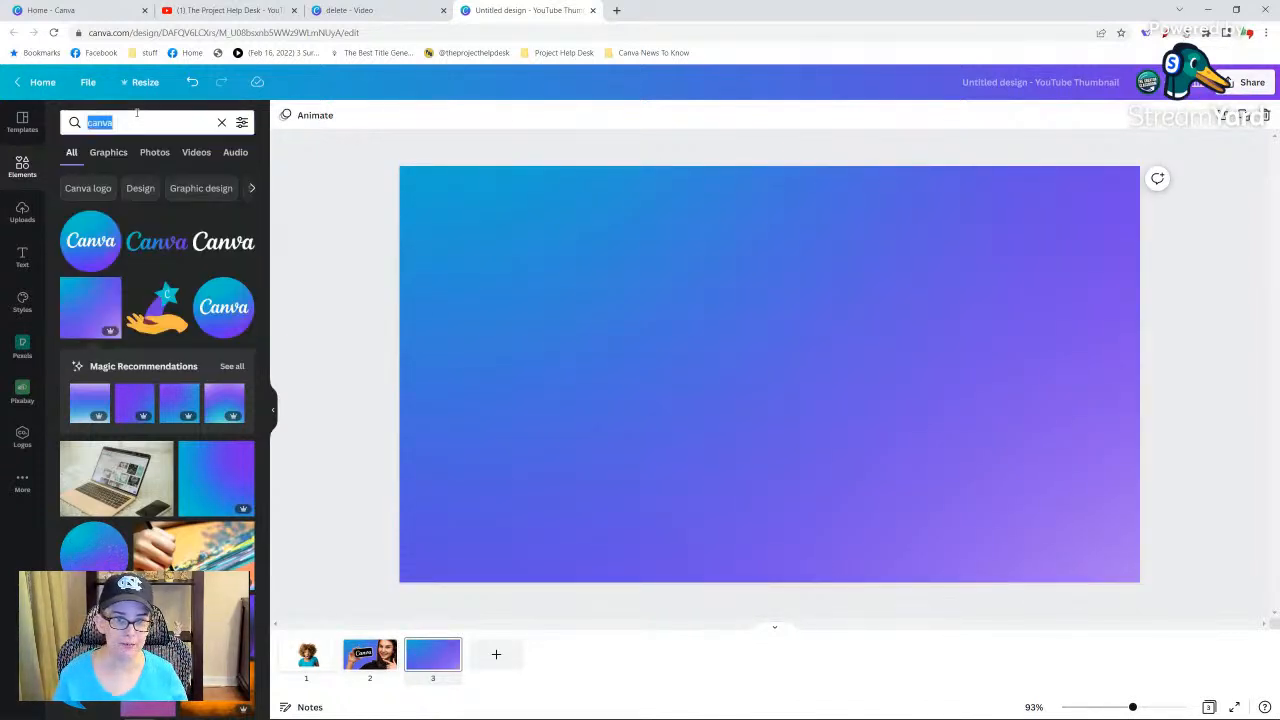
type("grid")
key("Return")
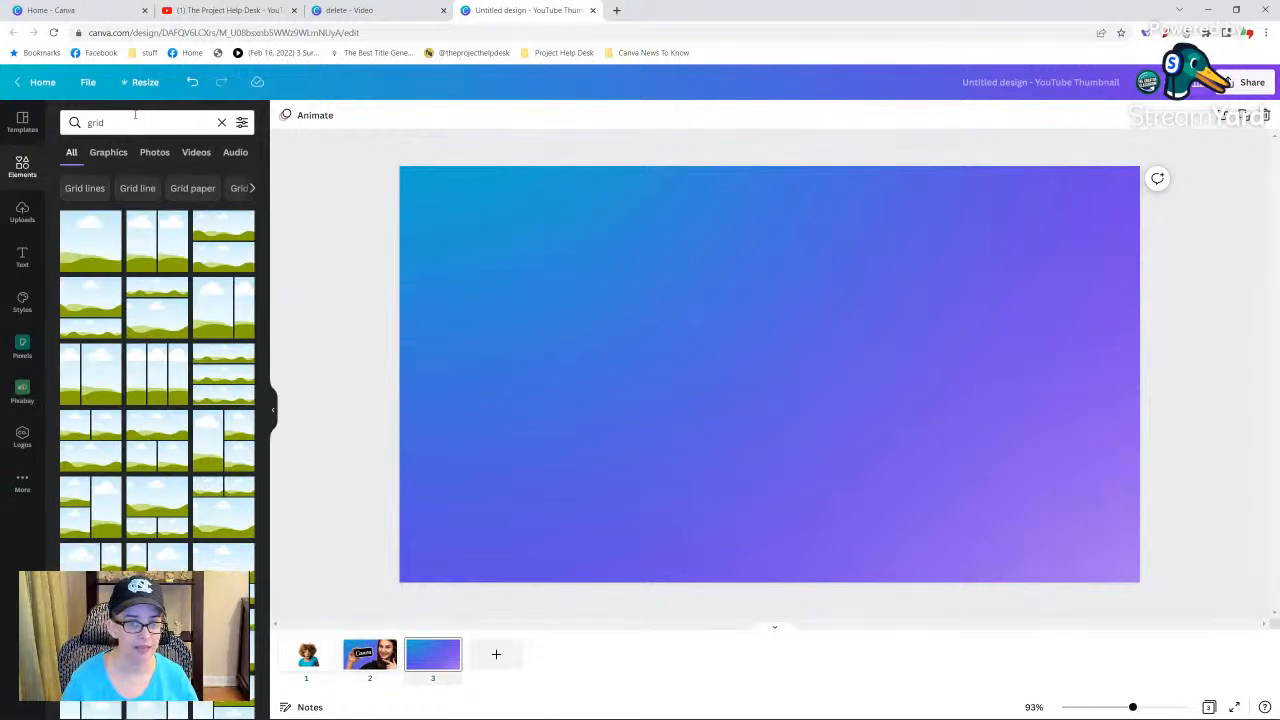
left_click(92, 260)
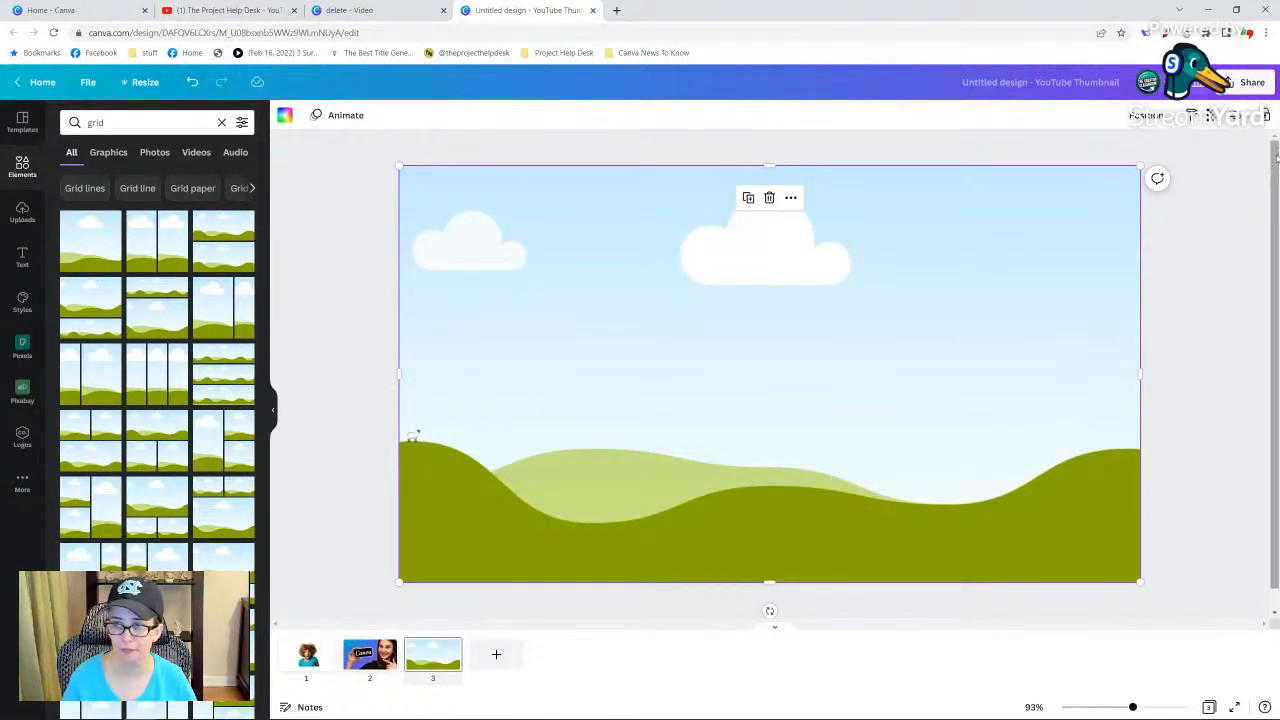
left_click(1212, 117)
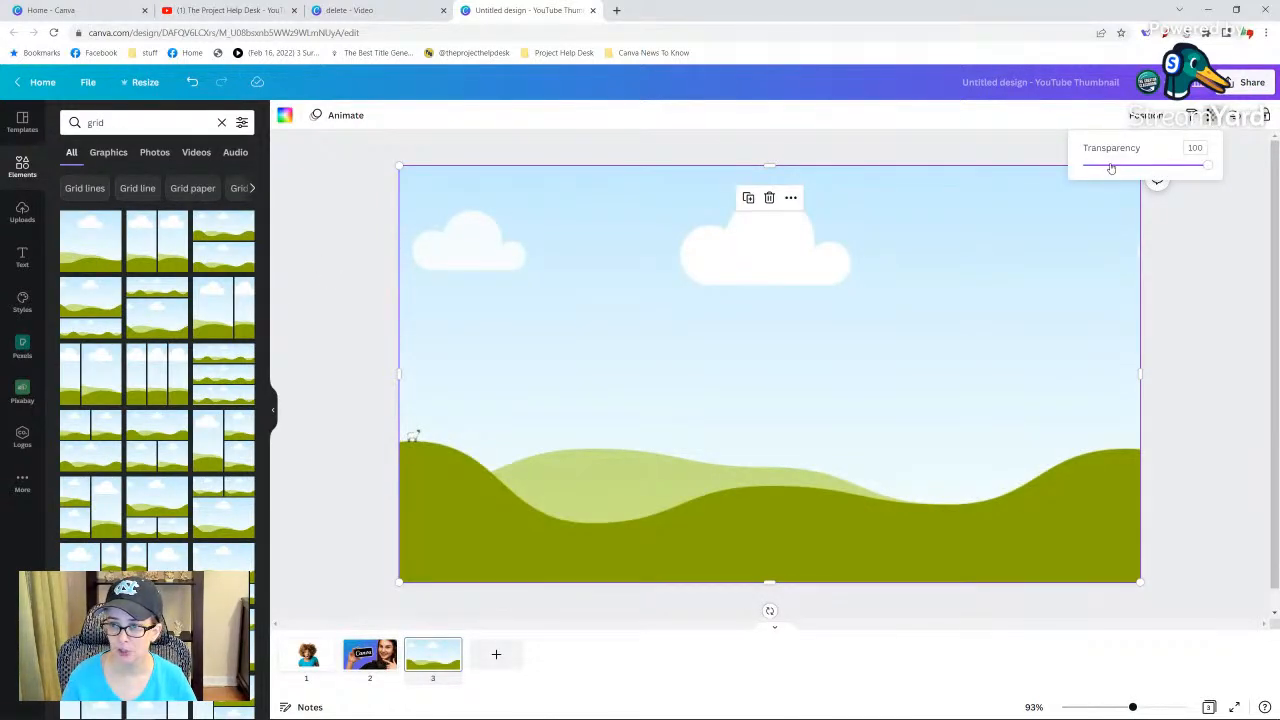
left_click(1110, 166)
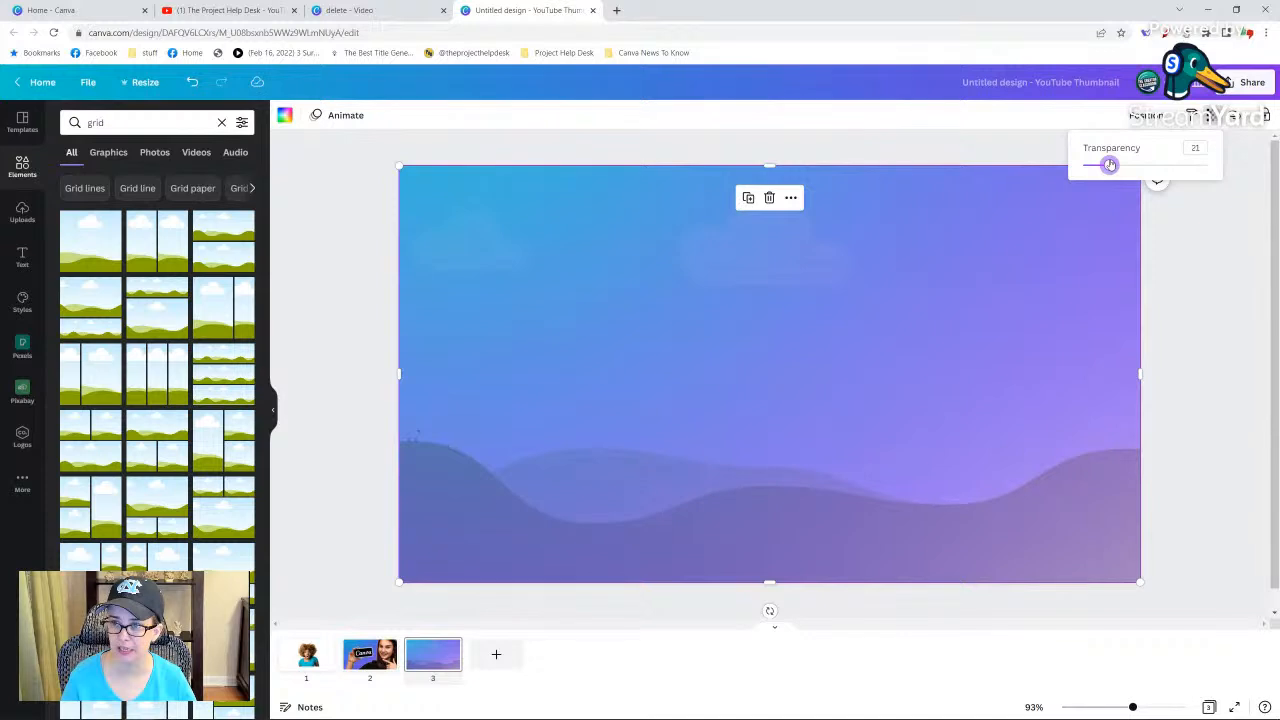
Try the uploaded pastel, beige, orange gradient and red maple leaf images one after another as the translucent grid's fill.
left_click(22, 212)
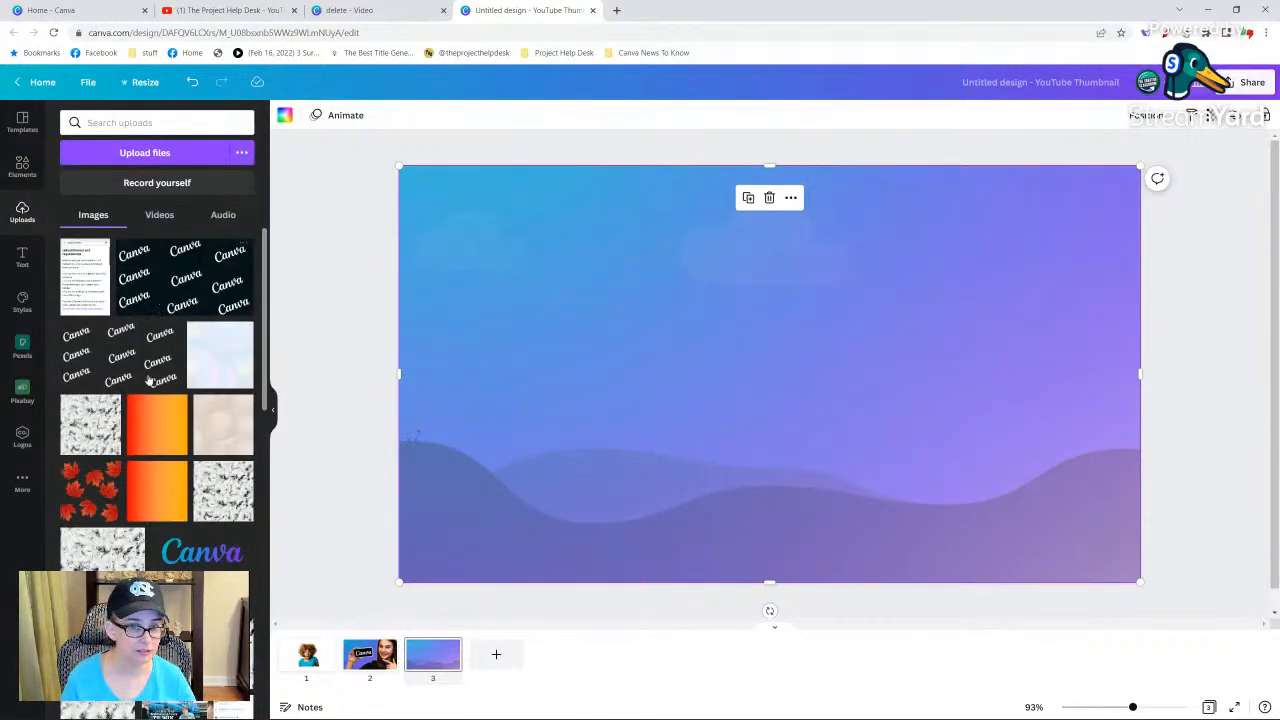
left_click(216, 370)
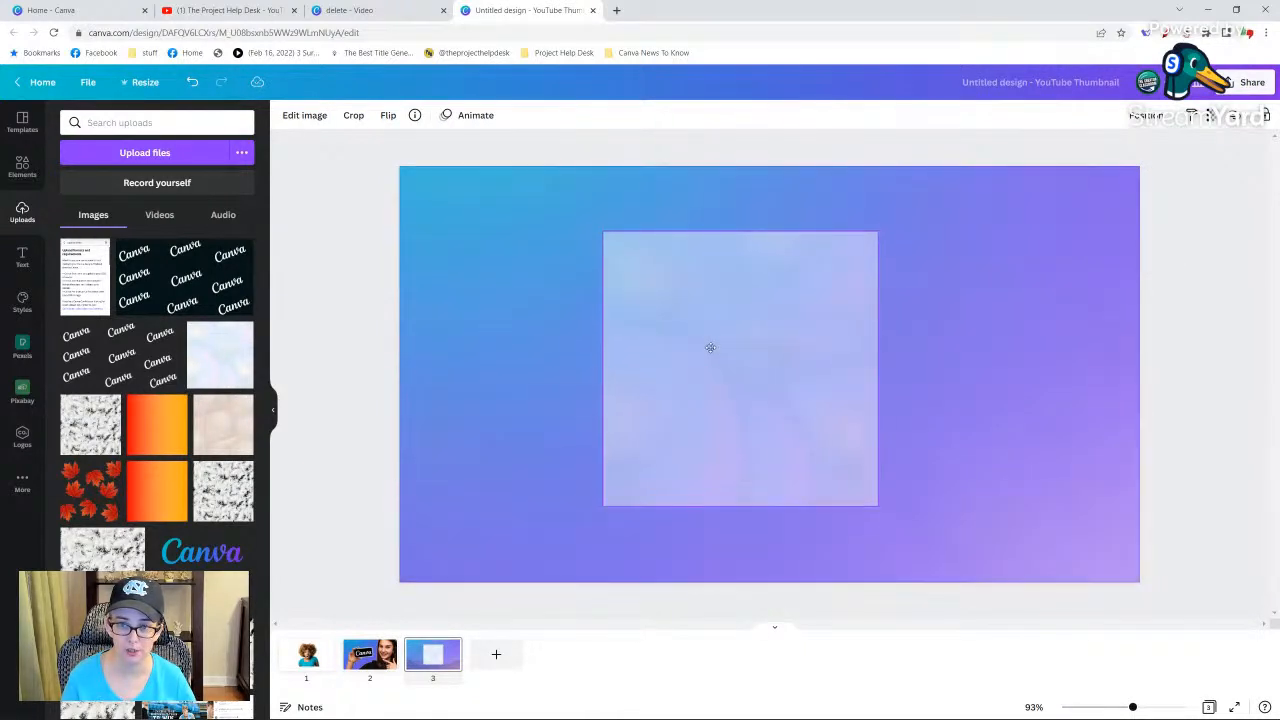
key("Delete")
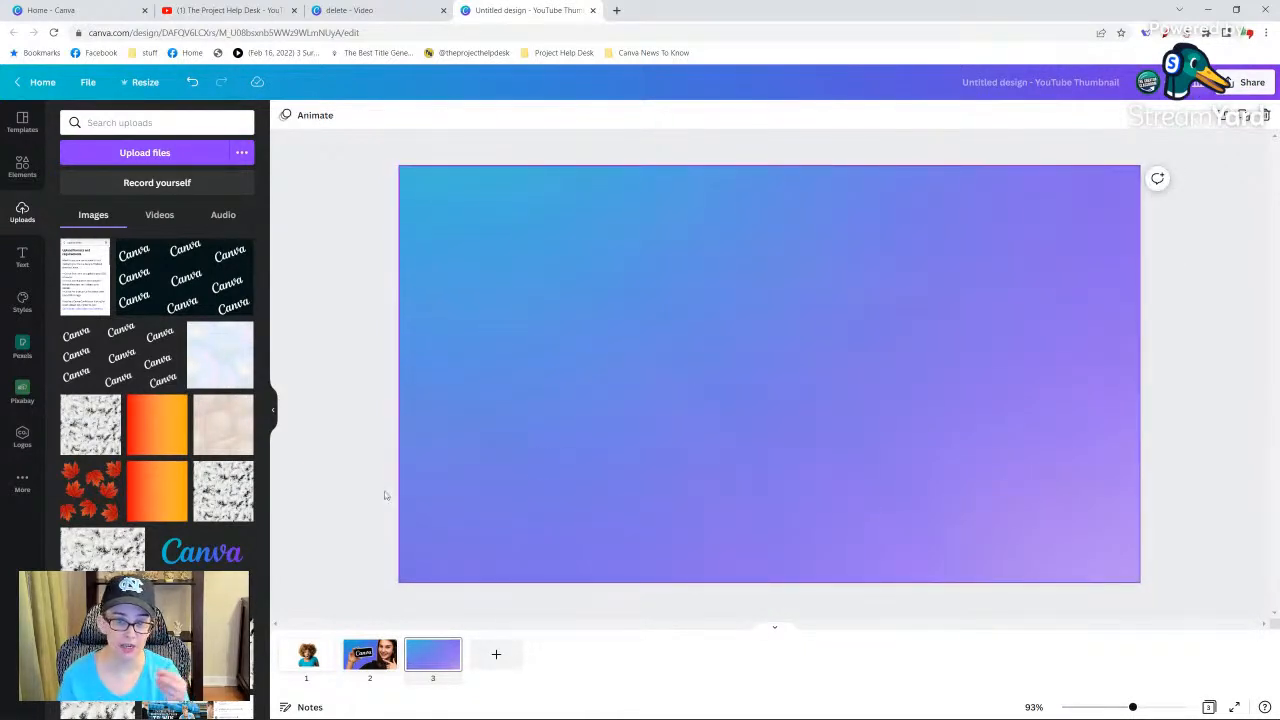
left_click(222, 440)
left_click_drag(698, 323, 684, 325)
key("Delete")
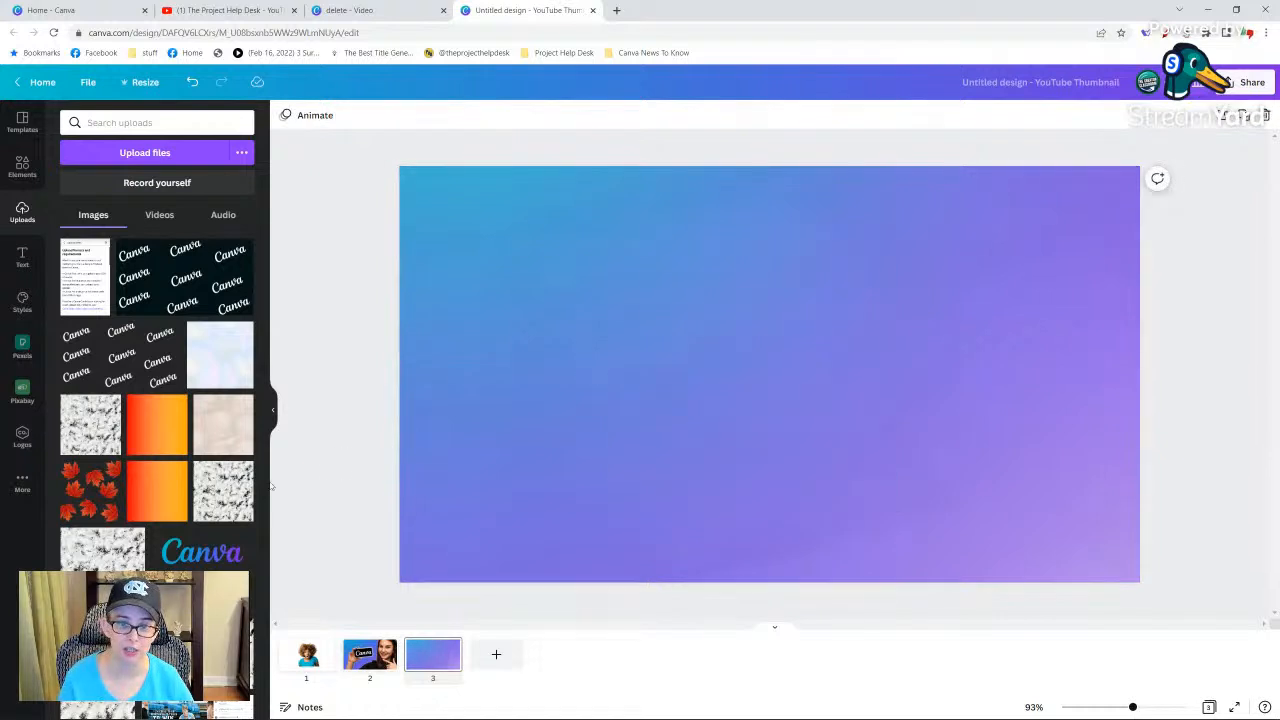
left_click(157, 434)
key("Delete")
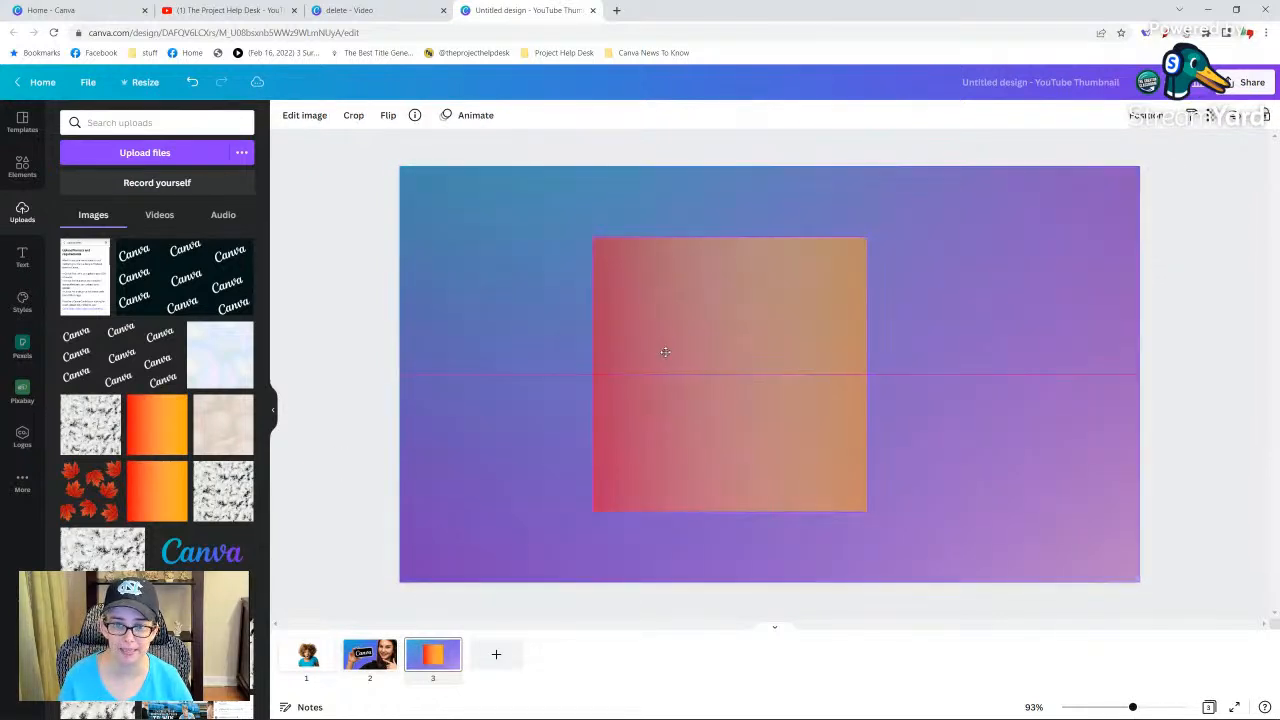
left_click(116, 497)
left_click_drag(770, 402, 742, 418)
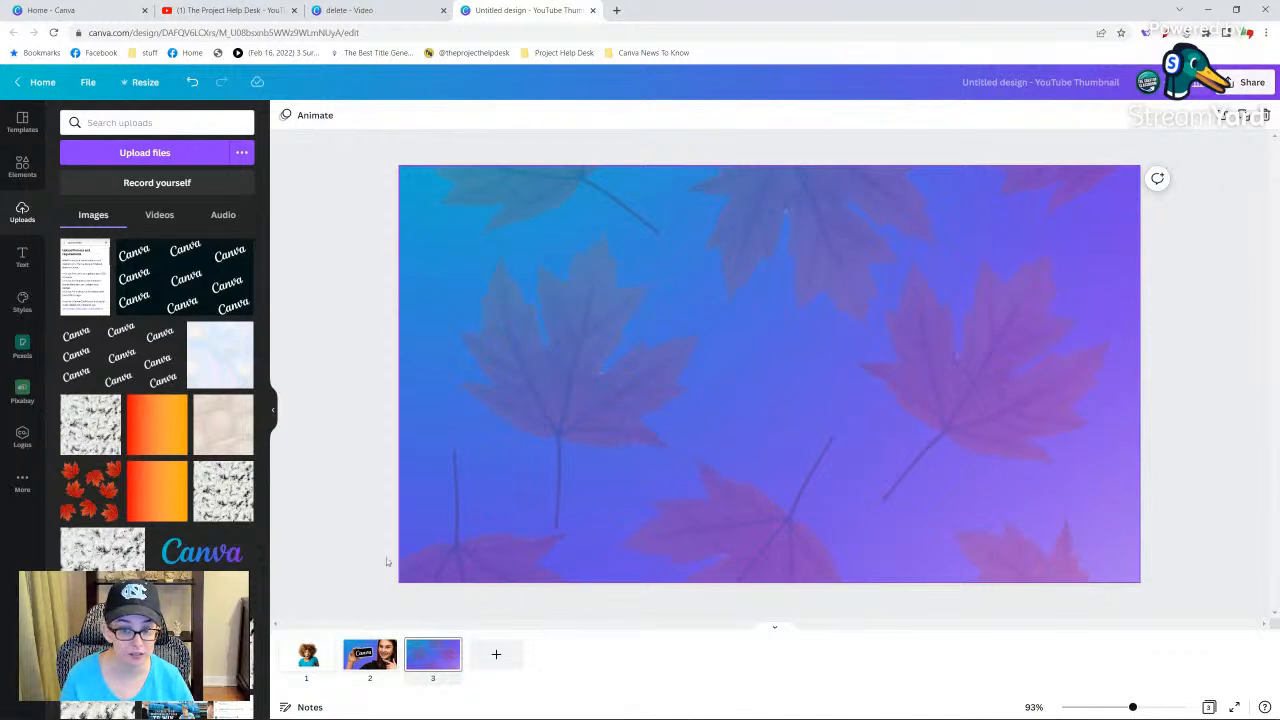
Fill the translucent grid with the uploaded repeating white Canva wordmark pattern and lock the gradient background.
left_click(125, 360)
left_click_drag(789, 295, 809, 289)
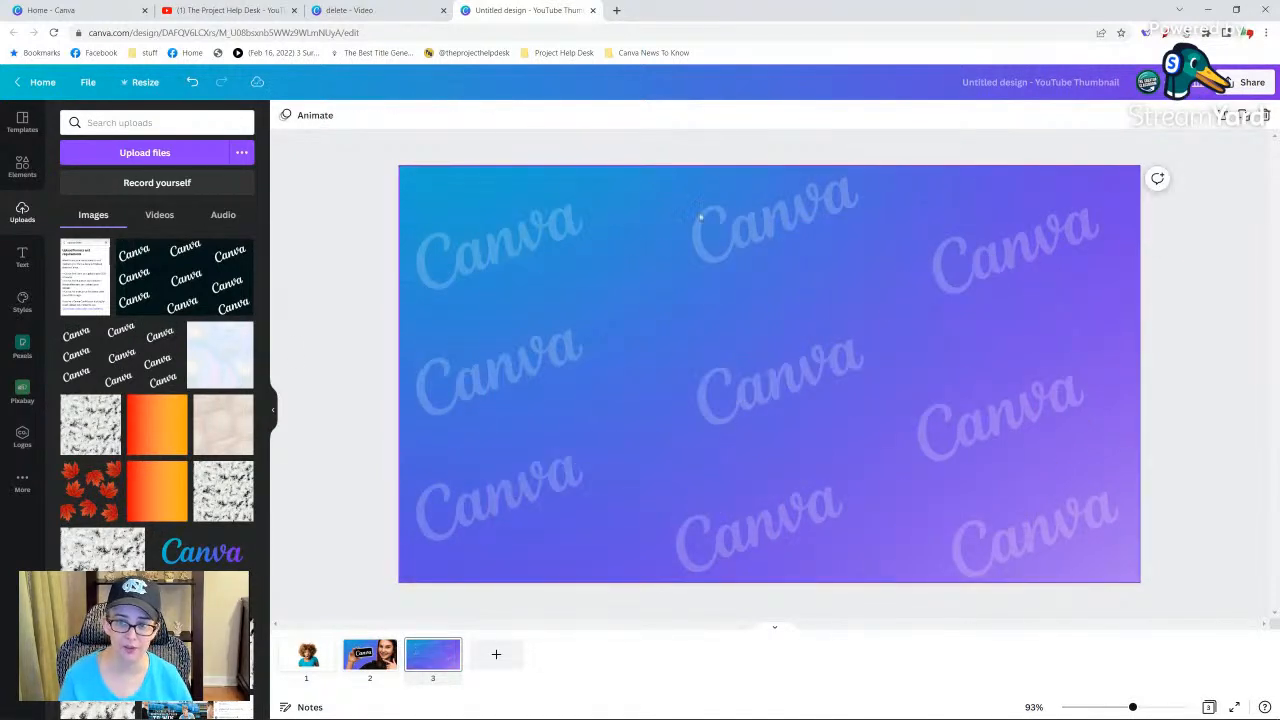
left_click(707, 310)
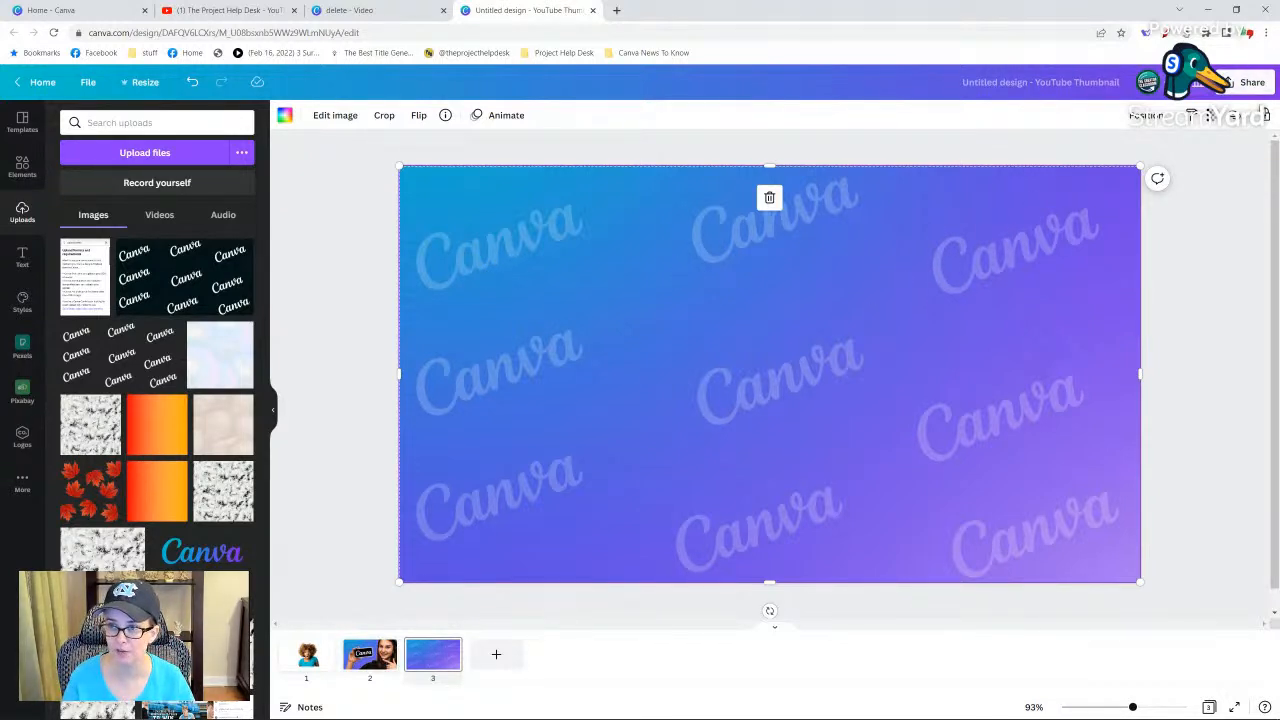
left_click(1265, 117)
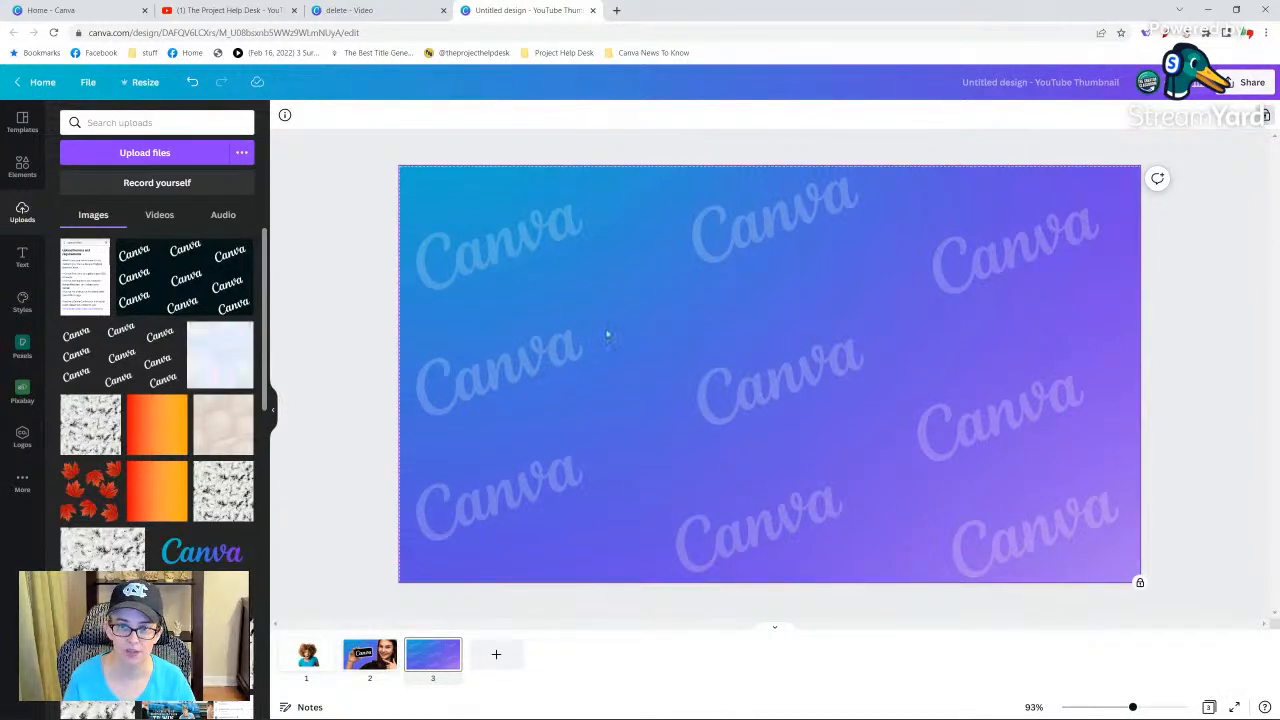
Try placing the uploaded pastel image over the page with the background locked, and take it off again.
left_click(220, 358)
left_click_drag(651, 334, 563, 346)
left_click_drag(637, 406, 217, 508)
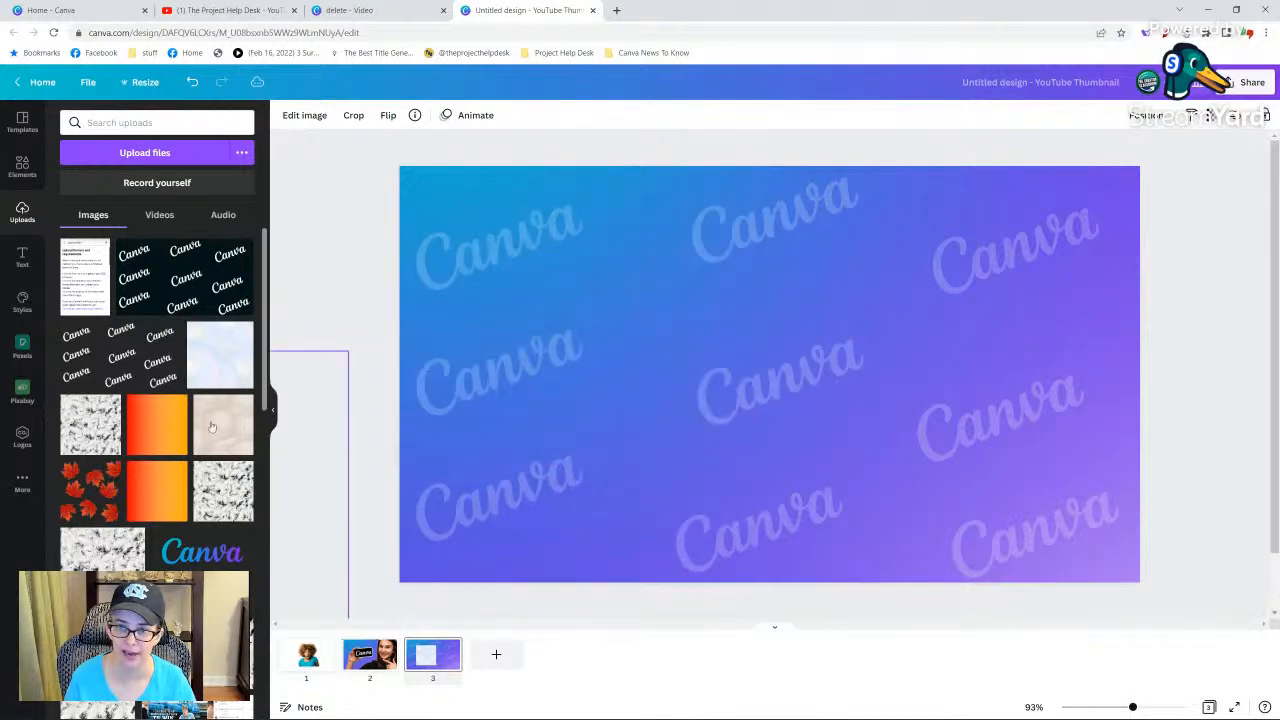
Select the Canva pattern grid and test shifting it up and down over the locked background.
left_click(903, 329)
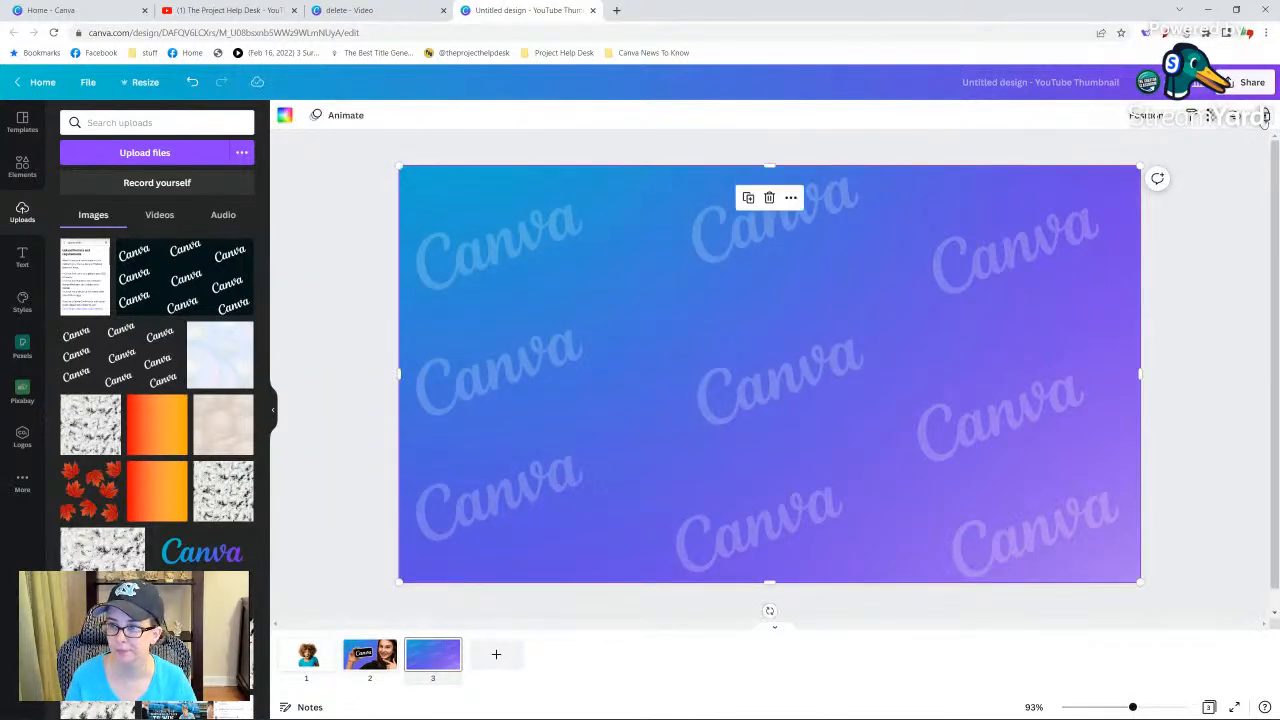
mouse_move(912, 302)
left_mouse_down()
mouse_move(885, 394)
mouse_move(886, 252)
mouse_move(909, 250)
mouse_move(907, 339)
mouse_move(903, 314)
mouse_move(815, 314)
mouse_move(888, 330)
mouse_move(913, 320)
left_mouse_up()
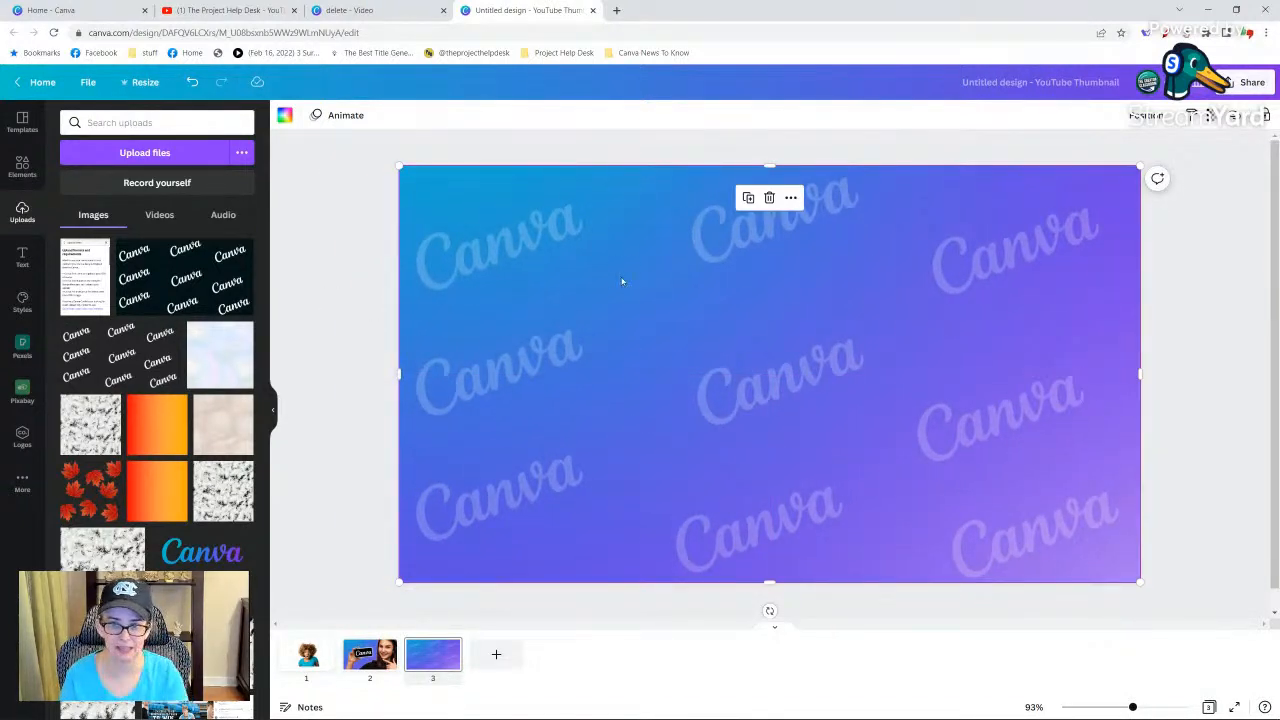
left_click_drag(787, 309, 785, 477)
left_click_drag(652, 388, 647, 230)
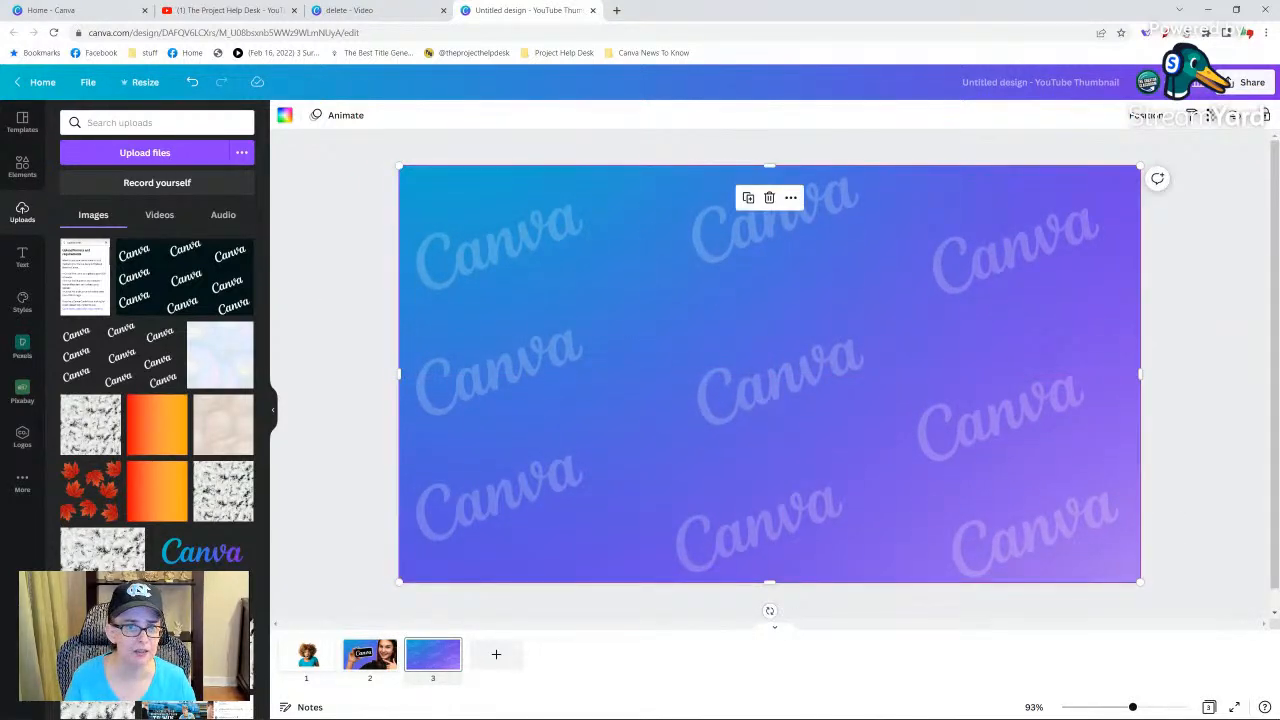
Search the elements for "photographer" and make the photo of the dark-haired man aiming a camera the background beneath the Canva pattern.
left_click(22, 166)
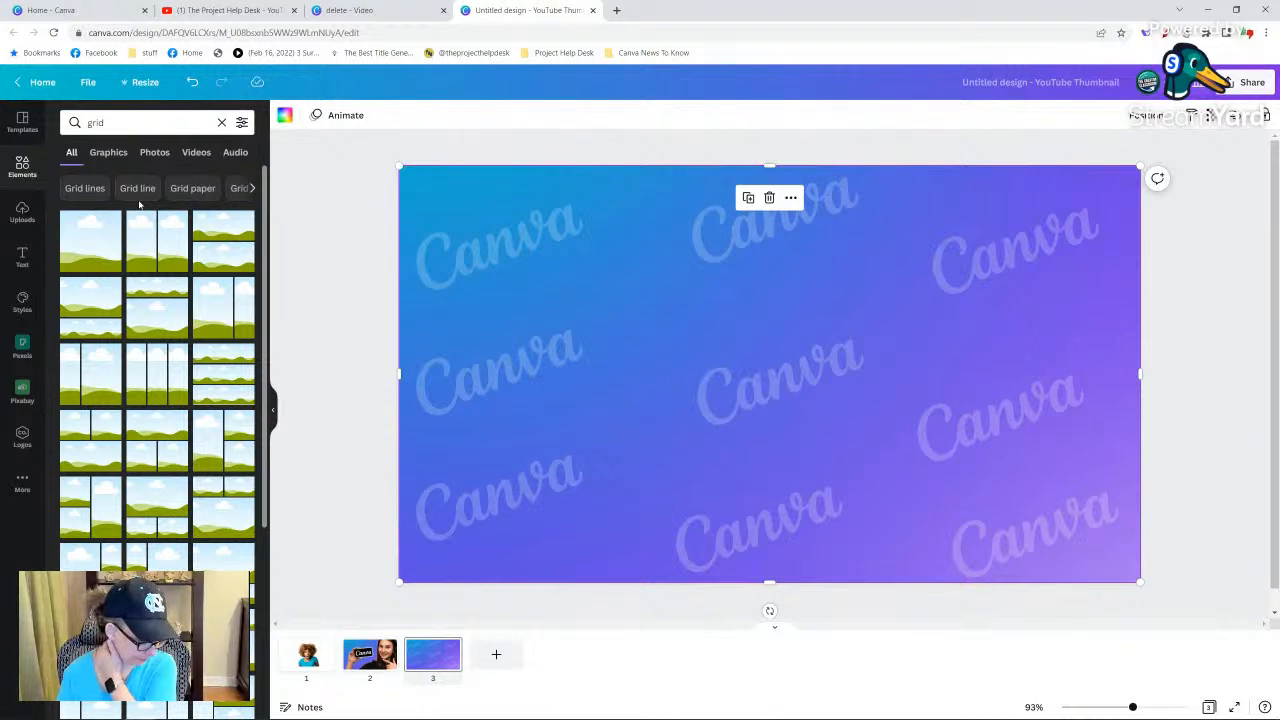
left_click(143, 121)
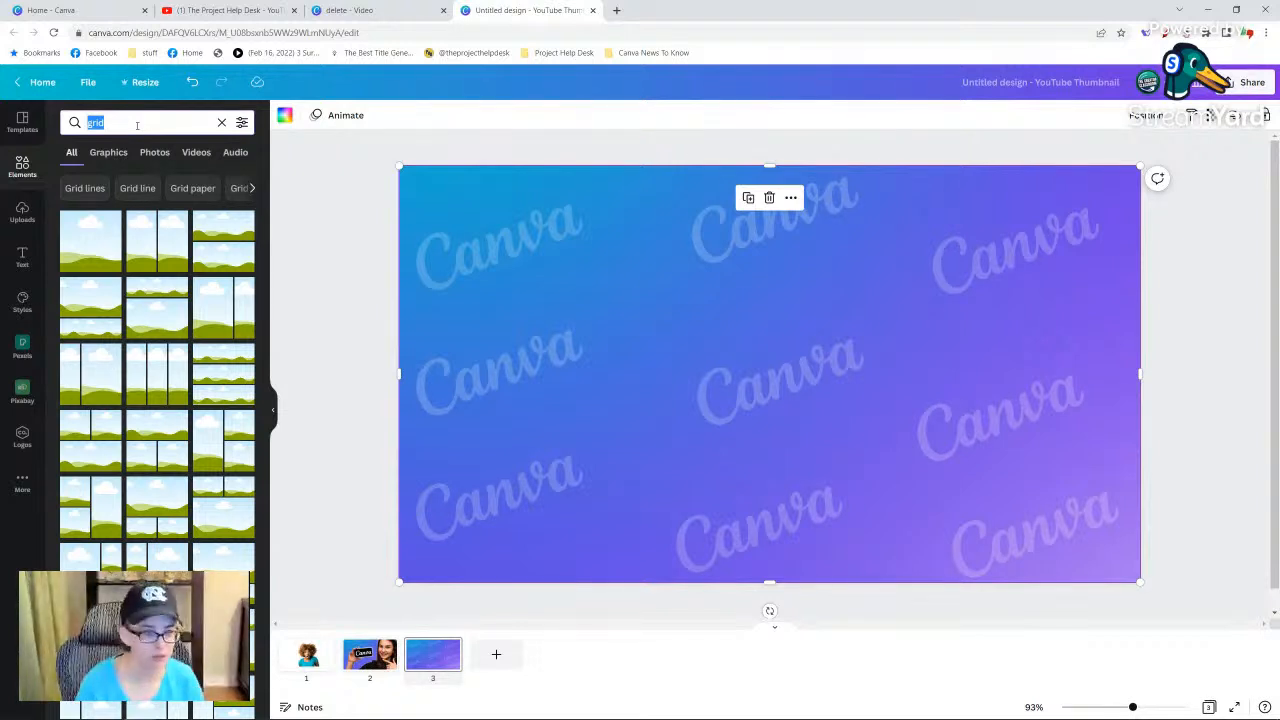
type("photographer")
key("Return")
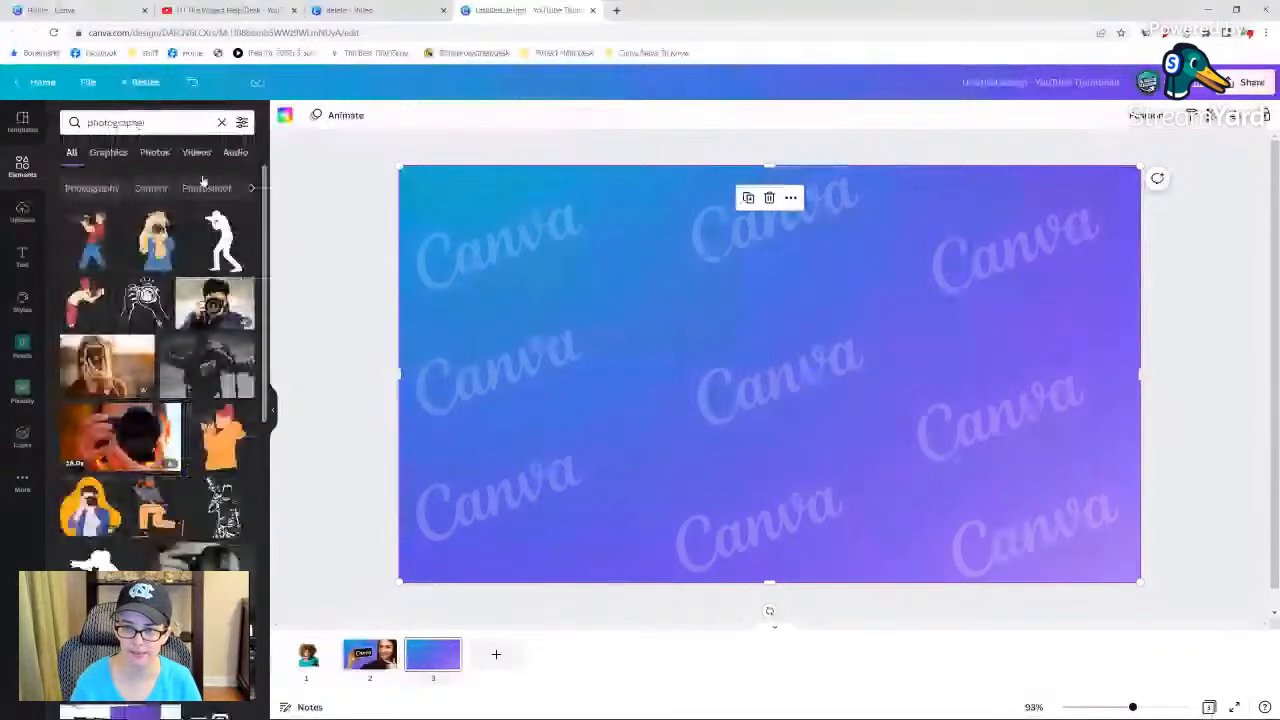
left_click(215, 303)
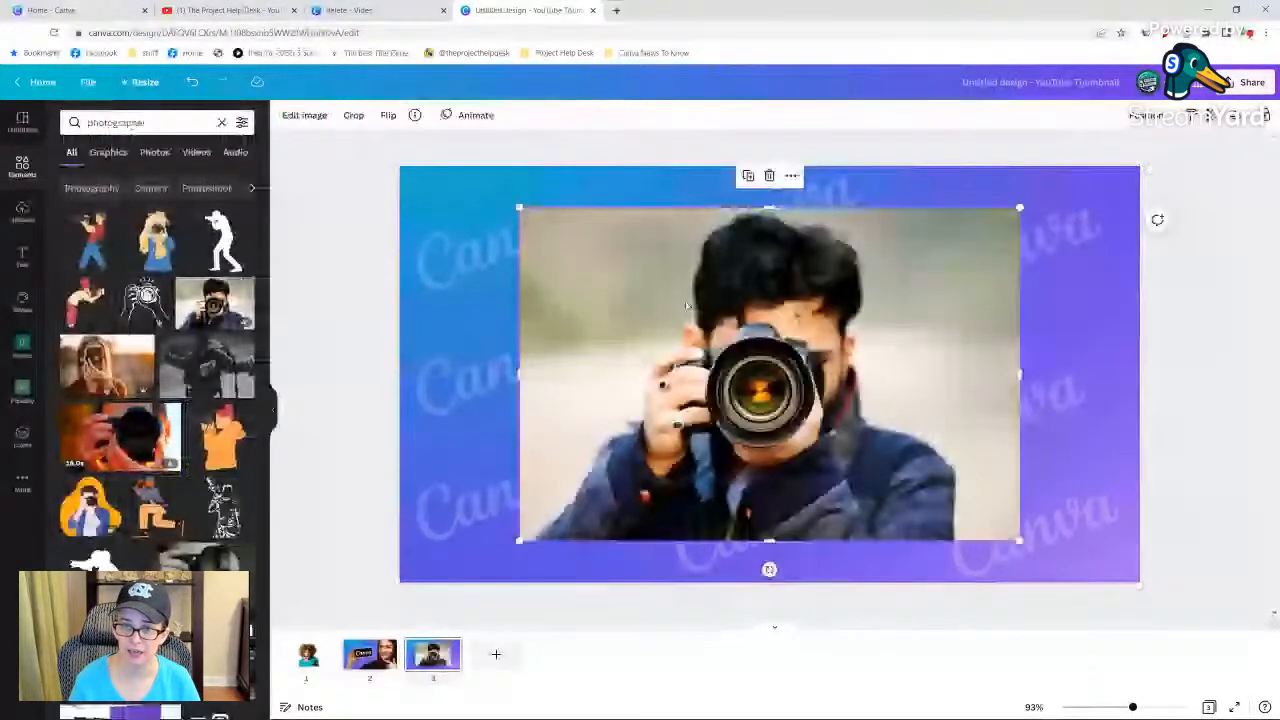
left_click(609, 370)
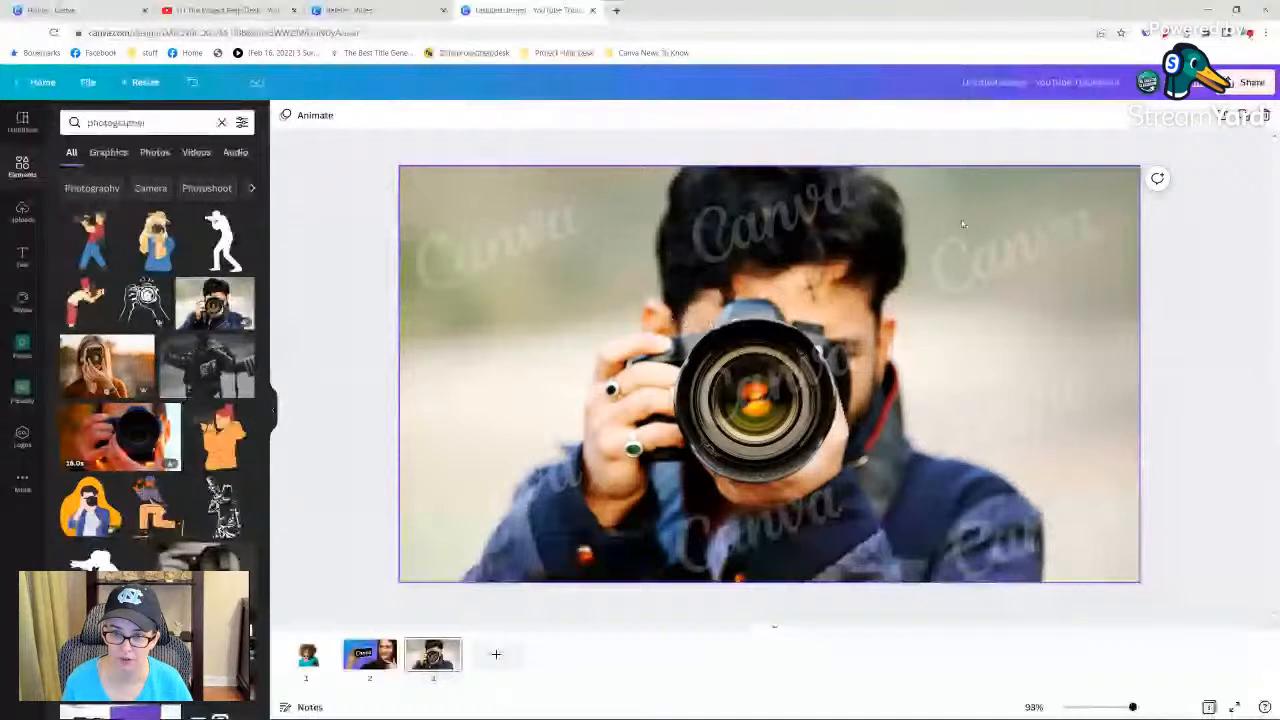
Add a blank fourth page and set up the Draw tool with a black Marker brush at size 38.
left_click(496, 654)
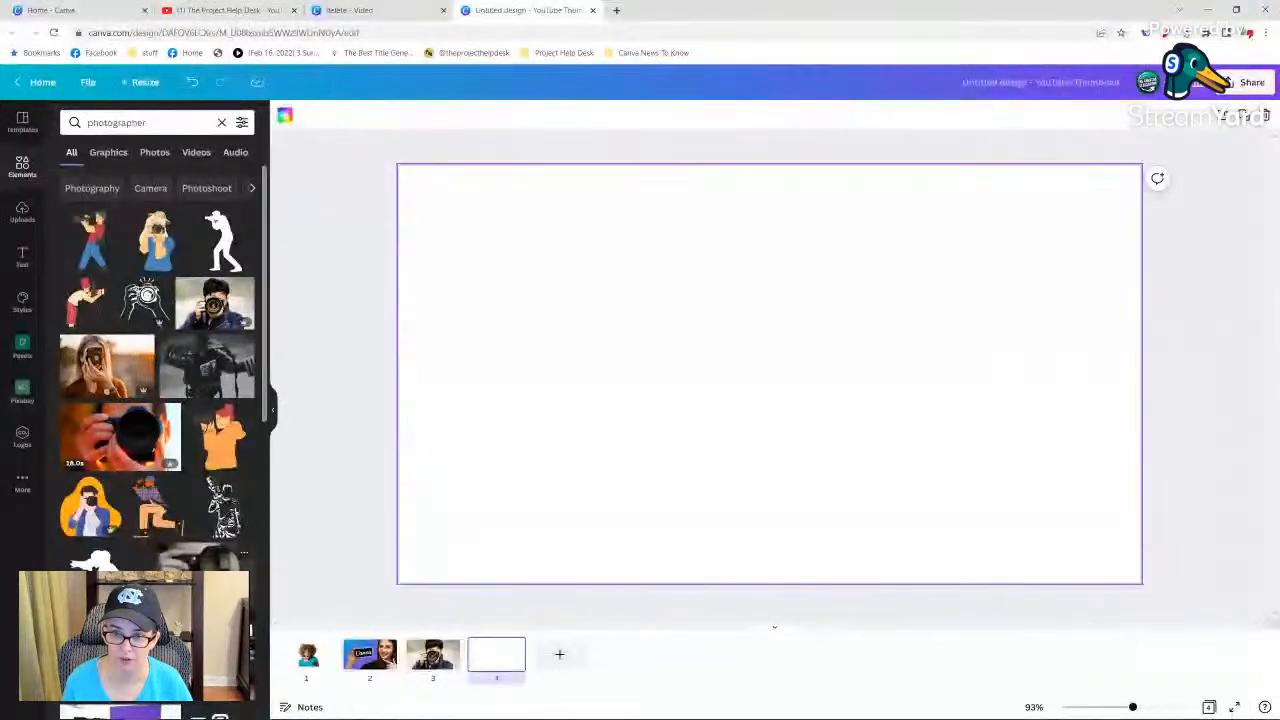
left_click(21, 485)
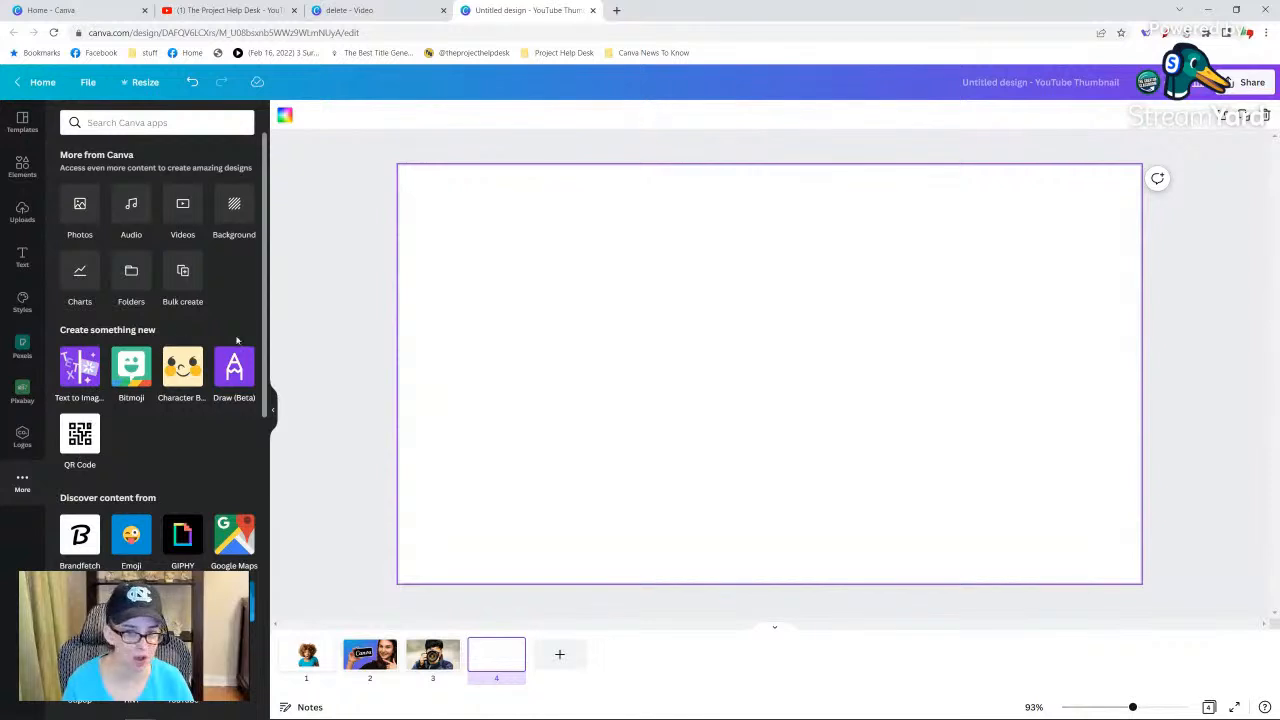
left_click(228, 376)
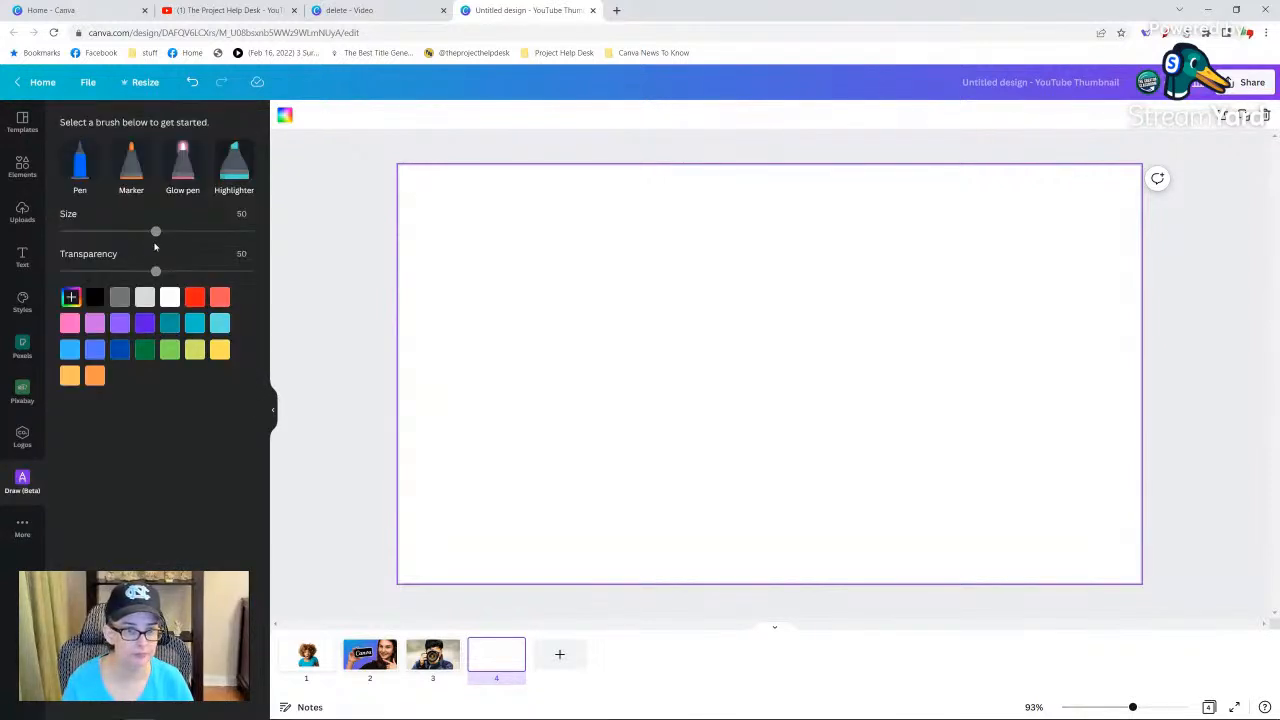
left_click(131, 167)
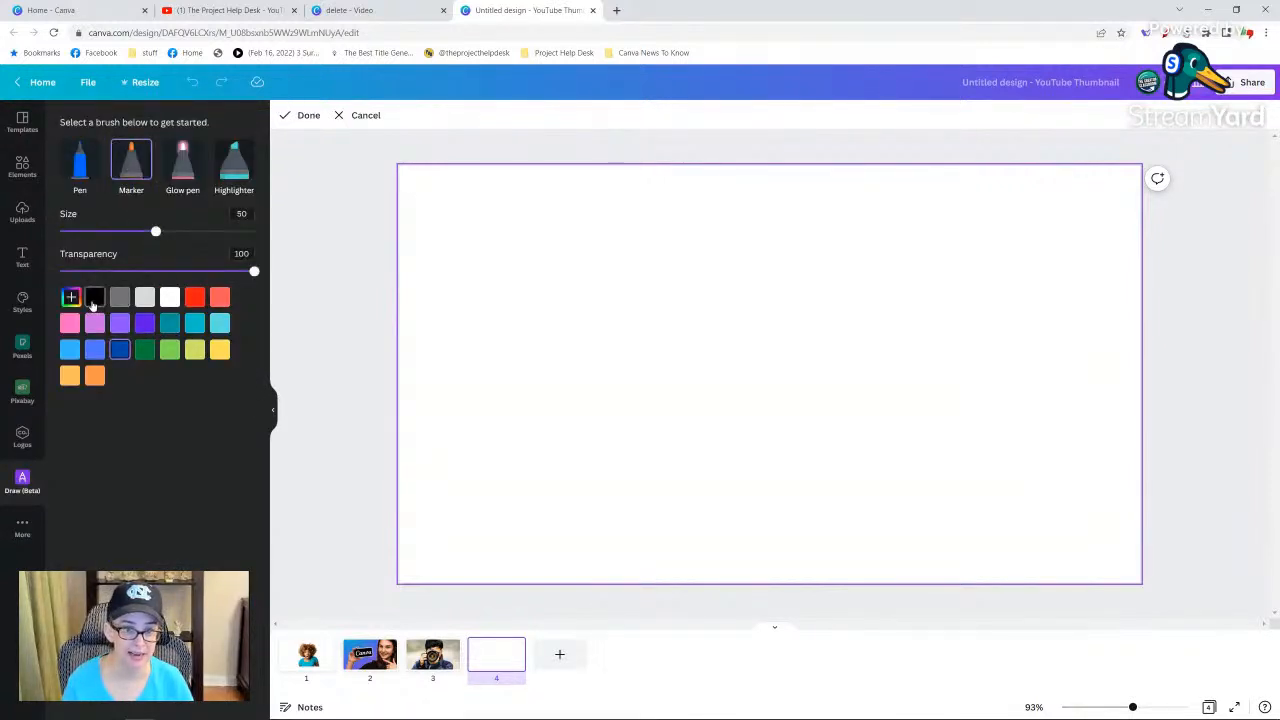
left_click(94, 299)
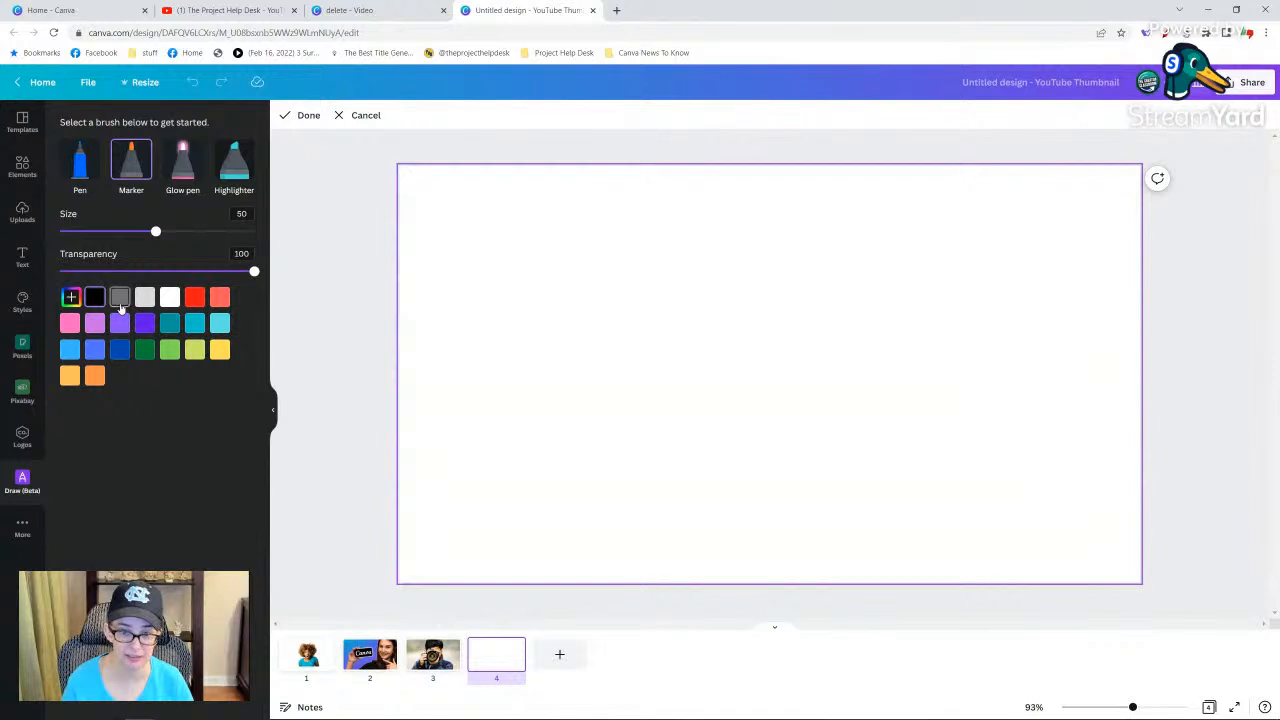
left_click(118, 299)
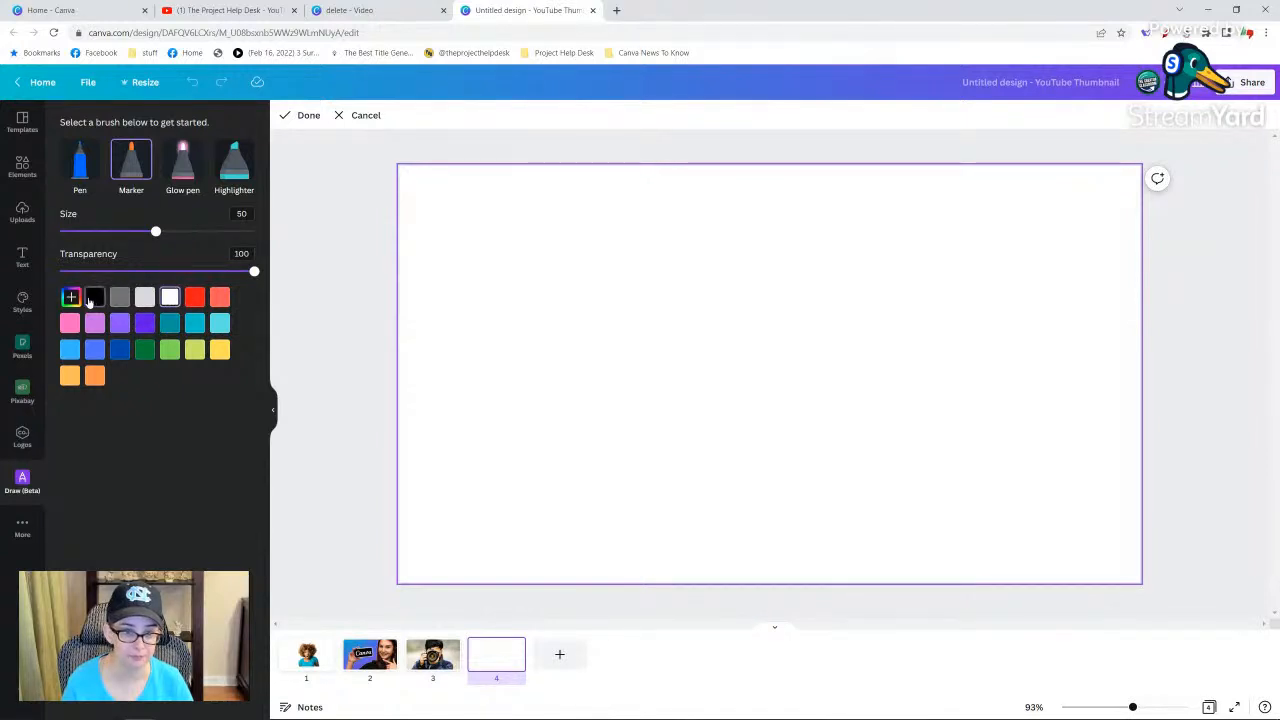
left_click(131, 232)
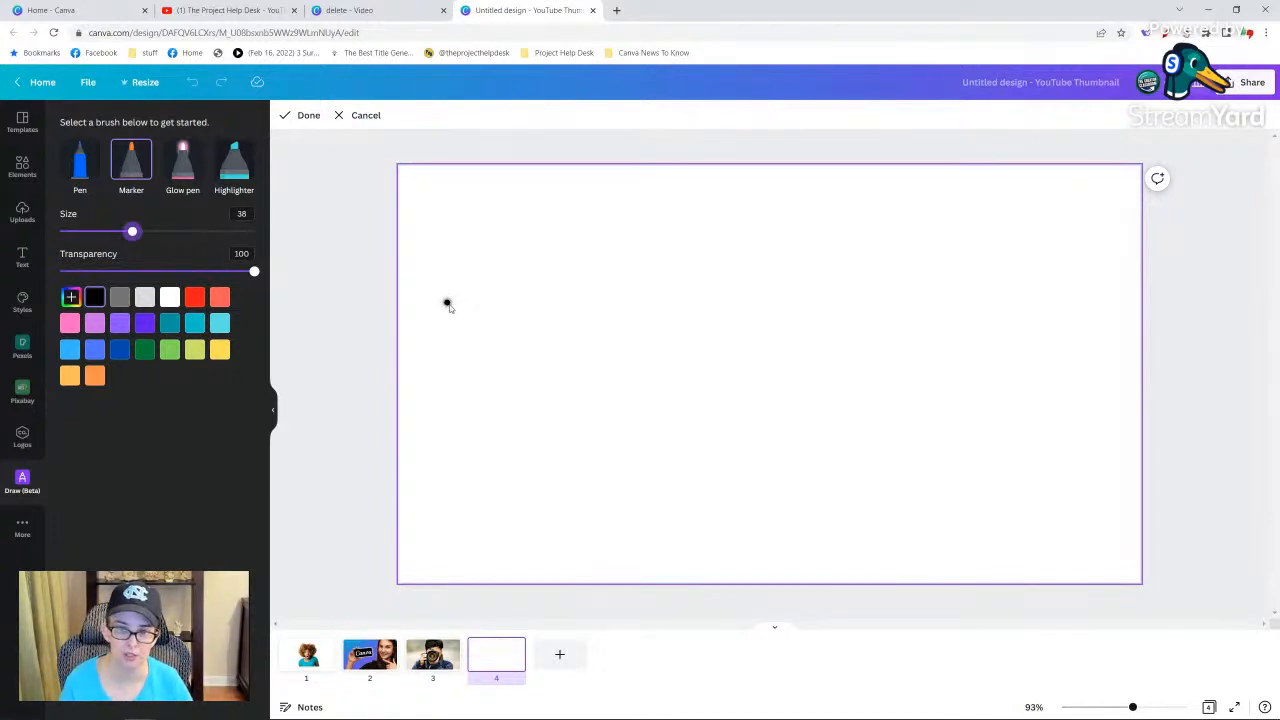
Handwrite a short first name in cursive five times, scattered across the blank page, and finish the drawing.
mouse_move(454, 298)
left_mouse_down()
mouse_move(427, 322)
mouse_move(462, 372)
mouse_move(470, 334)
mouse_move(499, 352)
mouse_move(531, 344)
mouse_move(547, 321)
mouse_move(571, 330)
left_mouse_up()
left_click(498, 297)
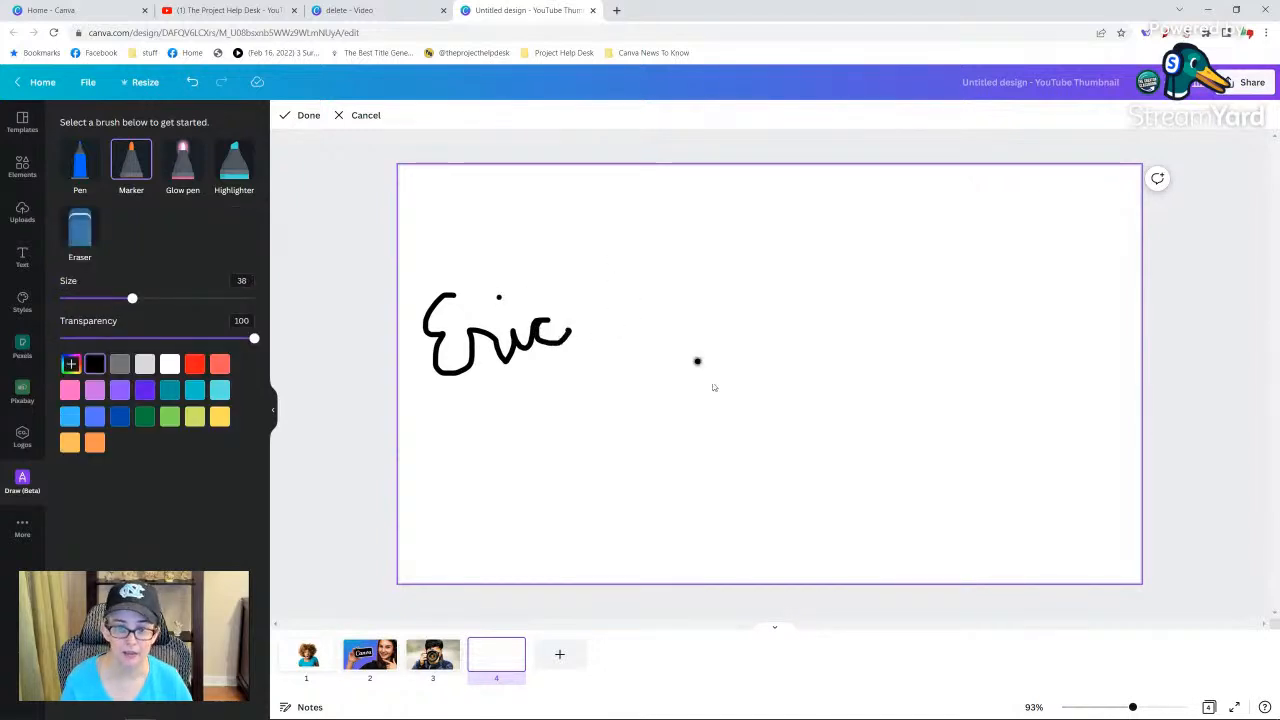
mouse_move(633, 202)
left_mouse_down()
mouse_move(630, 279)
mouse_move(651, 238)
mouse_move(679, 267)
mouse_move(692, 249)
mouse_move(706, 265)
mouse_move(743, 238)
mouse_move(729, 257)
mouse_move(769, 262)
left_mouse_up()
left_click(700, 217)
mouse_move(624, 410)
left_mouse_down()
mouse_move(589, 434)
mouse_move(642, 488)
mouse_move(659, 439)
mouse_move(684, 473)
mouse_move(695, 444)
mouse_move(700, 467)
mouse_move(732, 433)
mouse_move(727, 467)
mouse_move(775, 453)
left_mouse_up()
mouse_move(906, 225)
left_mouse_down()
mouse_move(877, 248)
mouse_move(906, 278)
mouse_move(902, 323)
mouse_move(943, 274)
mouse_move(959, 307)
mouse_move(973, 280)
mouse_move(981, 297)
mouse_move(999, 293)
mouse_move(1010, 262)
mouse_move(1003, 270)
mouse_move(1048, 287)
left_mouse_up()
left_click(976, 248)
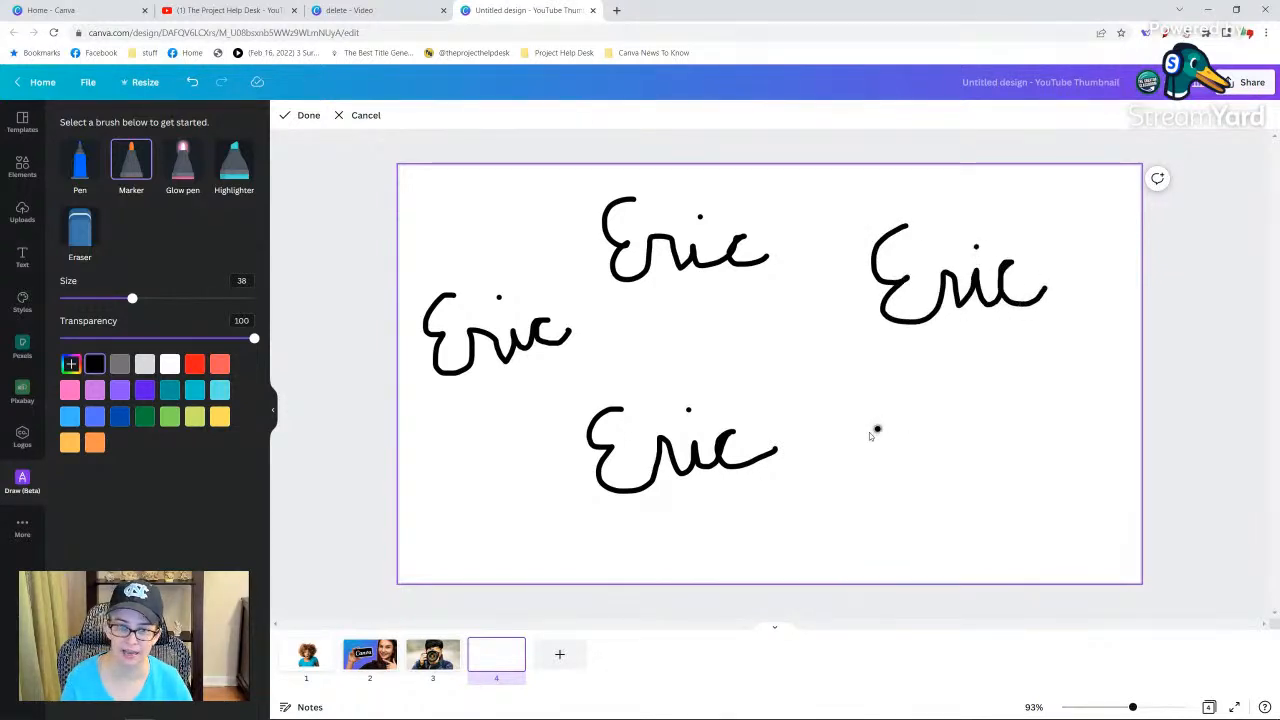
mouse_move(910, 407)
left_mouse_down()
mouse_move(880, 408)
mouse_move(893, 453)
mouse_move(874, 489)
mouse_move(931, 442)
mouse_move(950, 470)
mouse_move(973, 435)
mouse_move(982, 459)
mouse_move(1017, 419)
mouse_move(1031, 417)
mouse_move(1048, 455)
left_mouse_up()
left_click(966, 408)
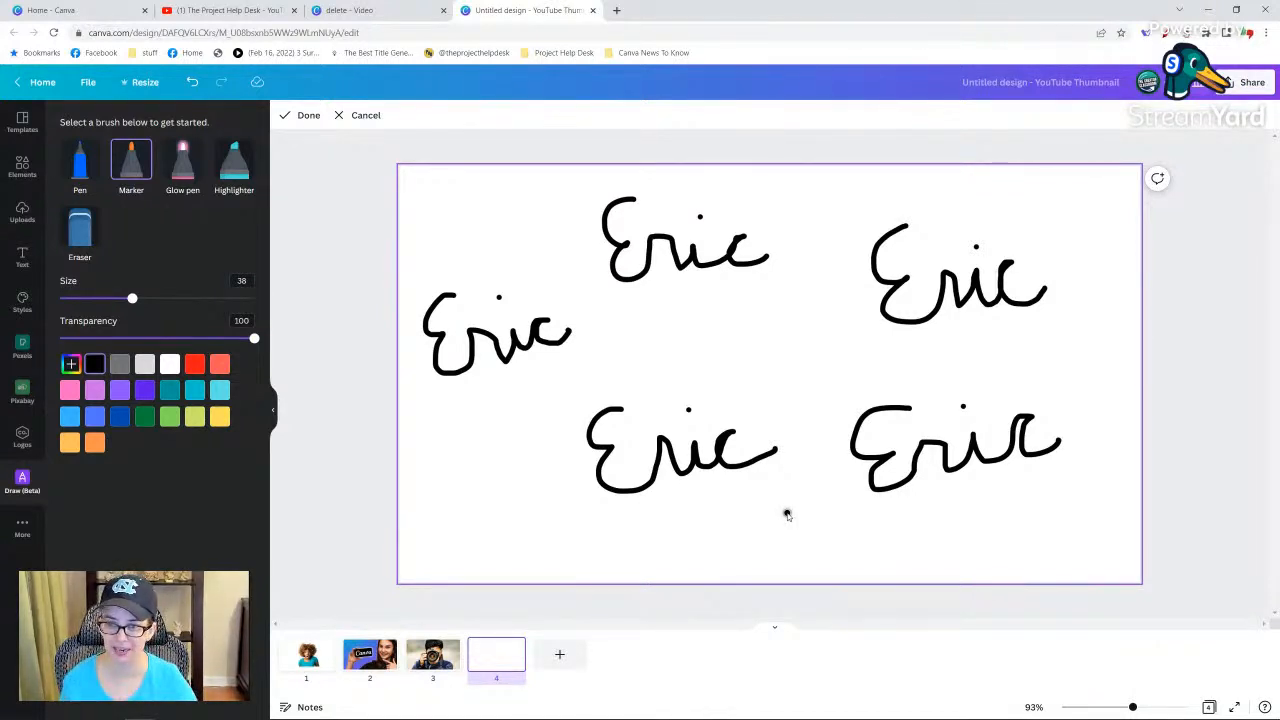
left_click(308, 117)
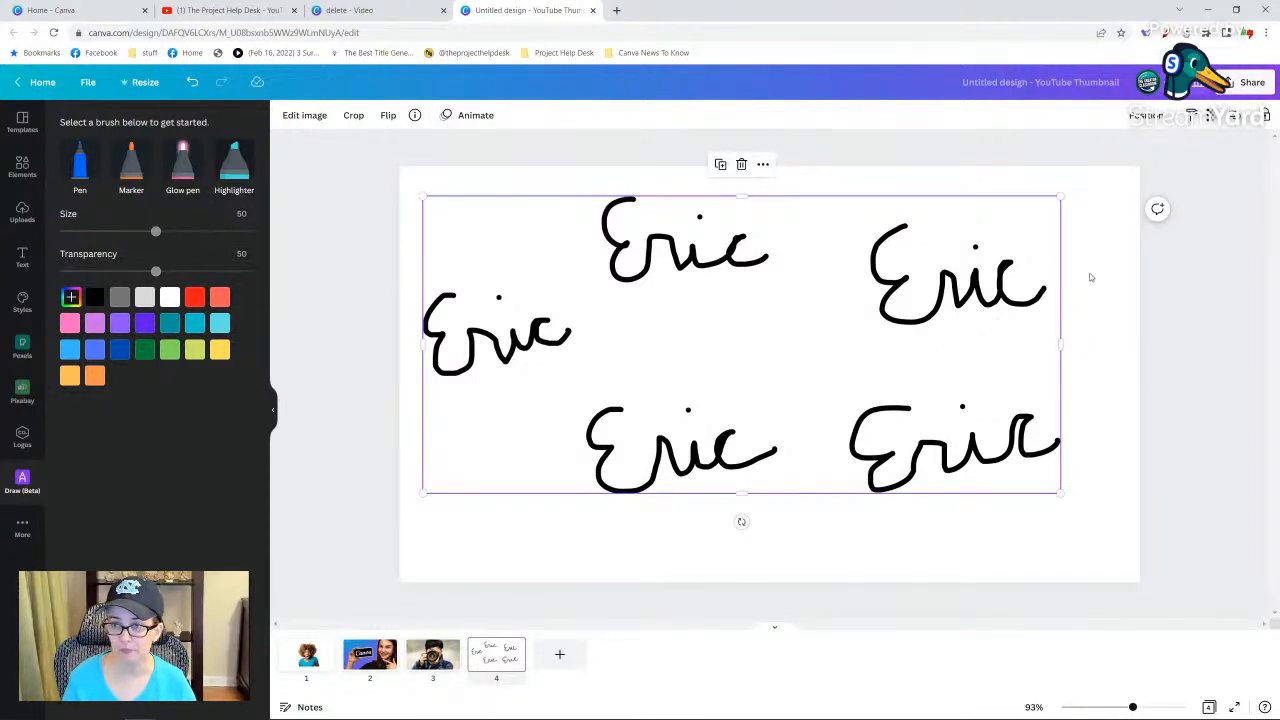
Align the handwritten drawing to the center and middle of the page.
left_click(1145, 115)
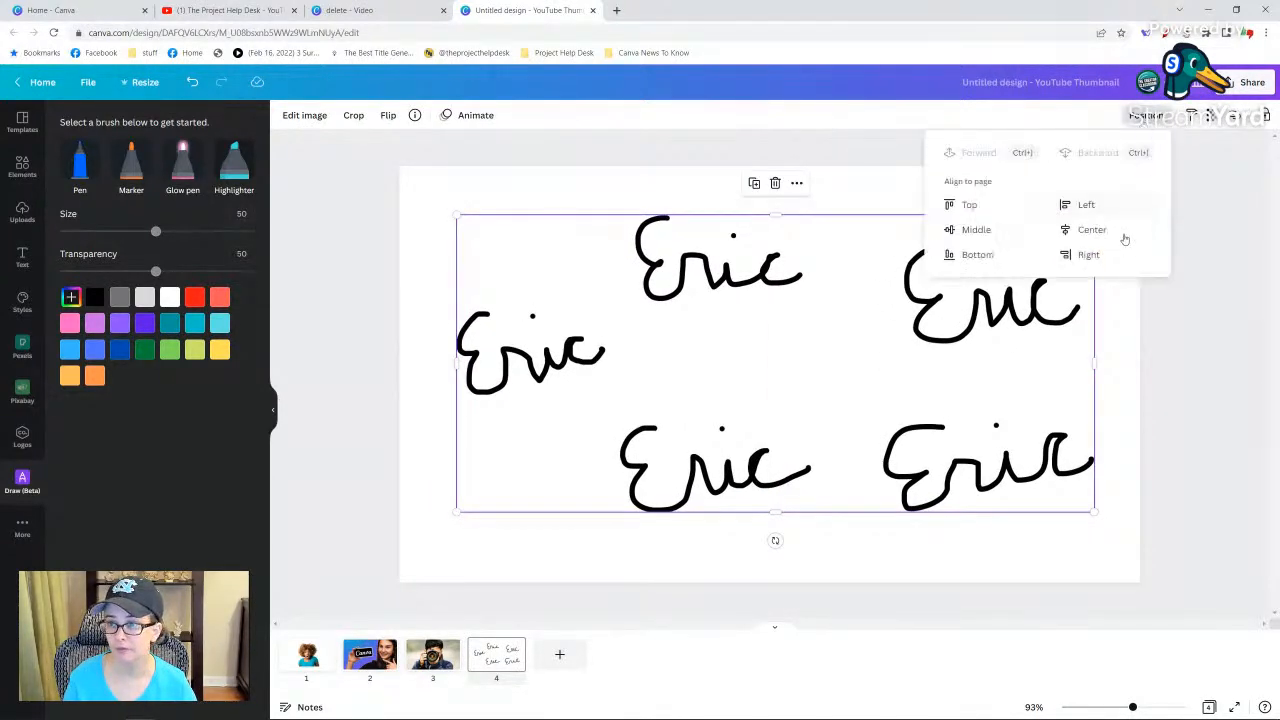
left_click(1124, 238)
left_click(978, 229)
left_click(1244, 250)
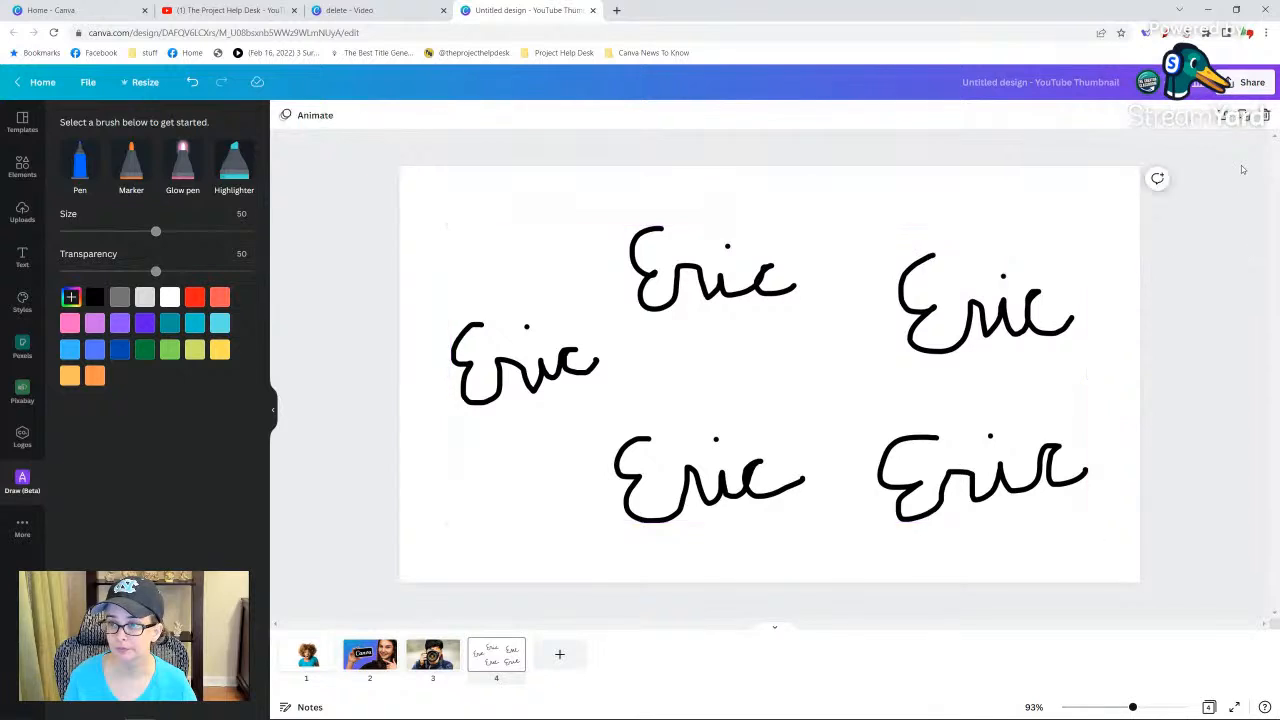
Download only the current page (page 4) as a PNG with a transparent background.
left_click(1246, 78)
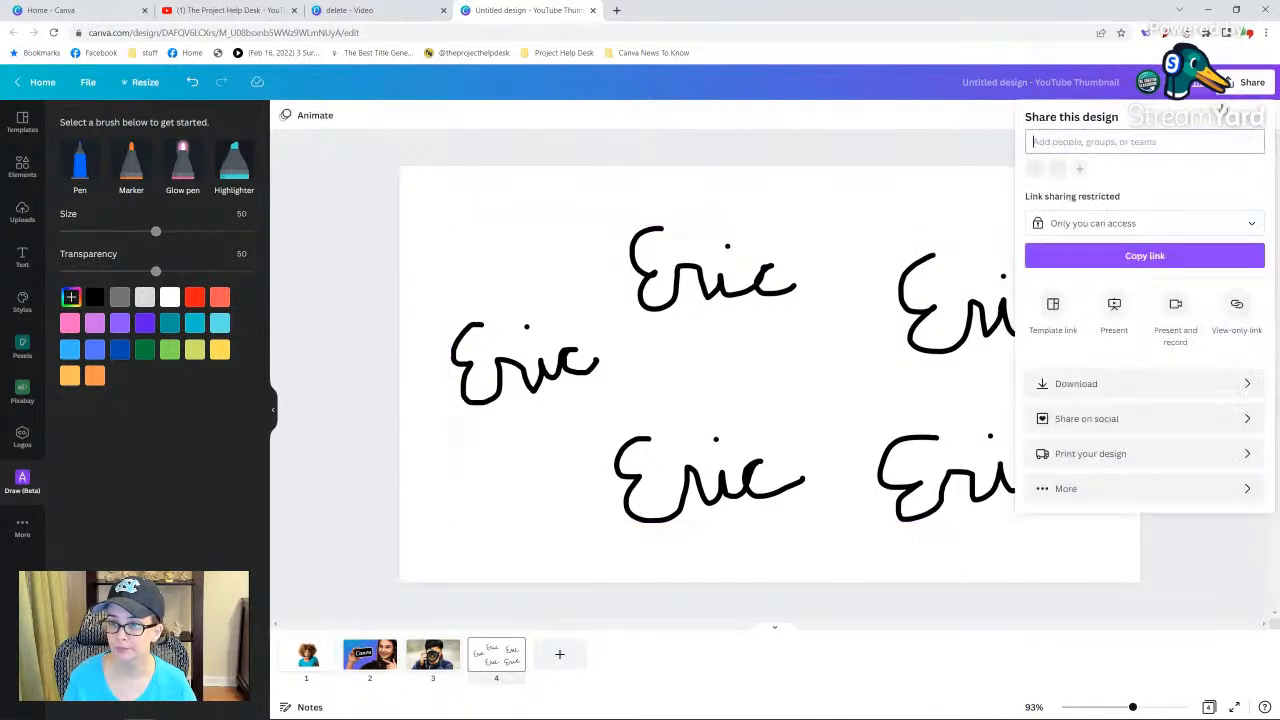
left_click(1065, 381)
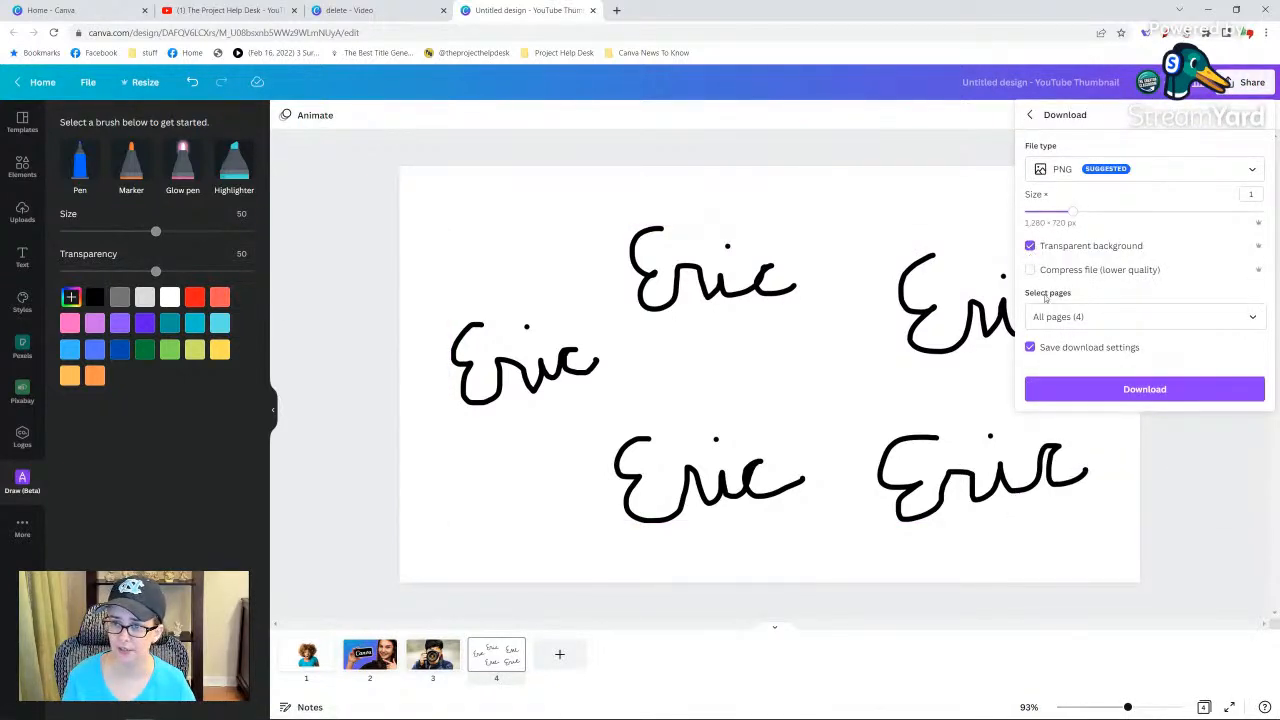
left_click(1057, 317)
left_click(1094, 351)
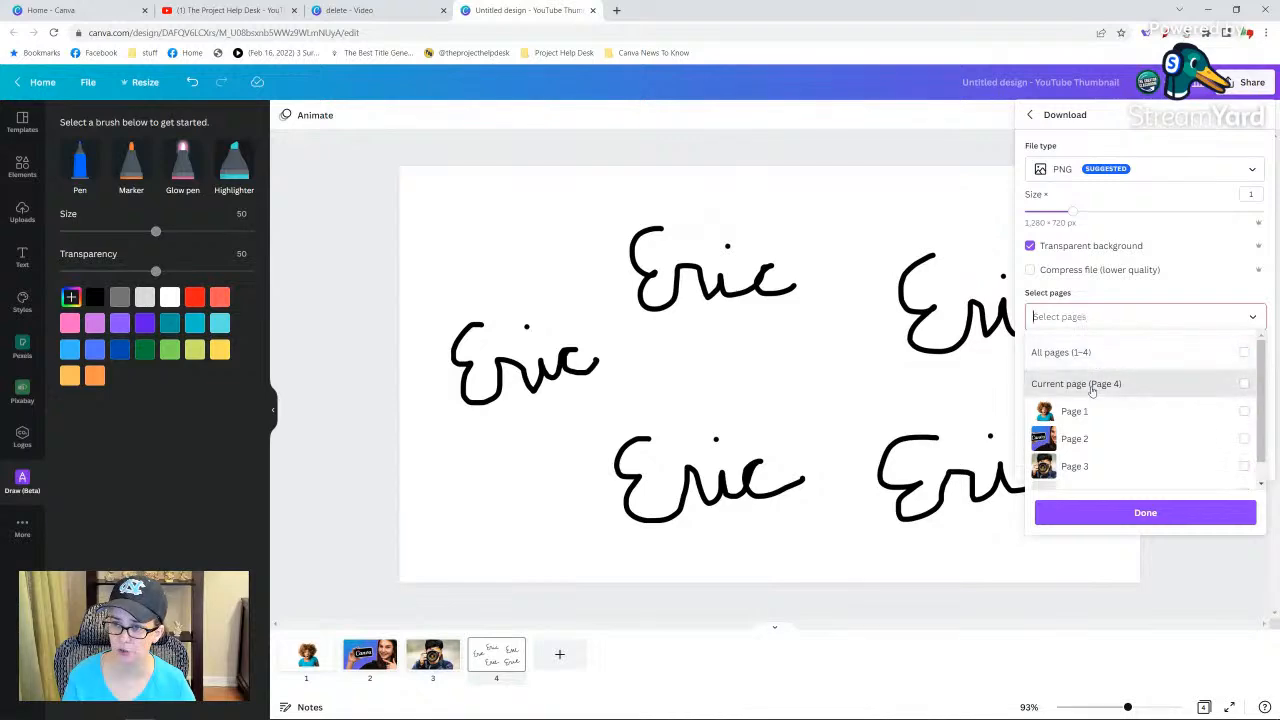
left_click(1094, 383)
left_click(1100, 316)
left_click(1118, 388)
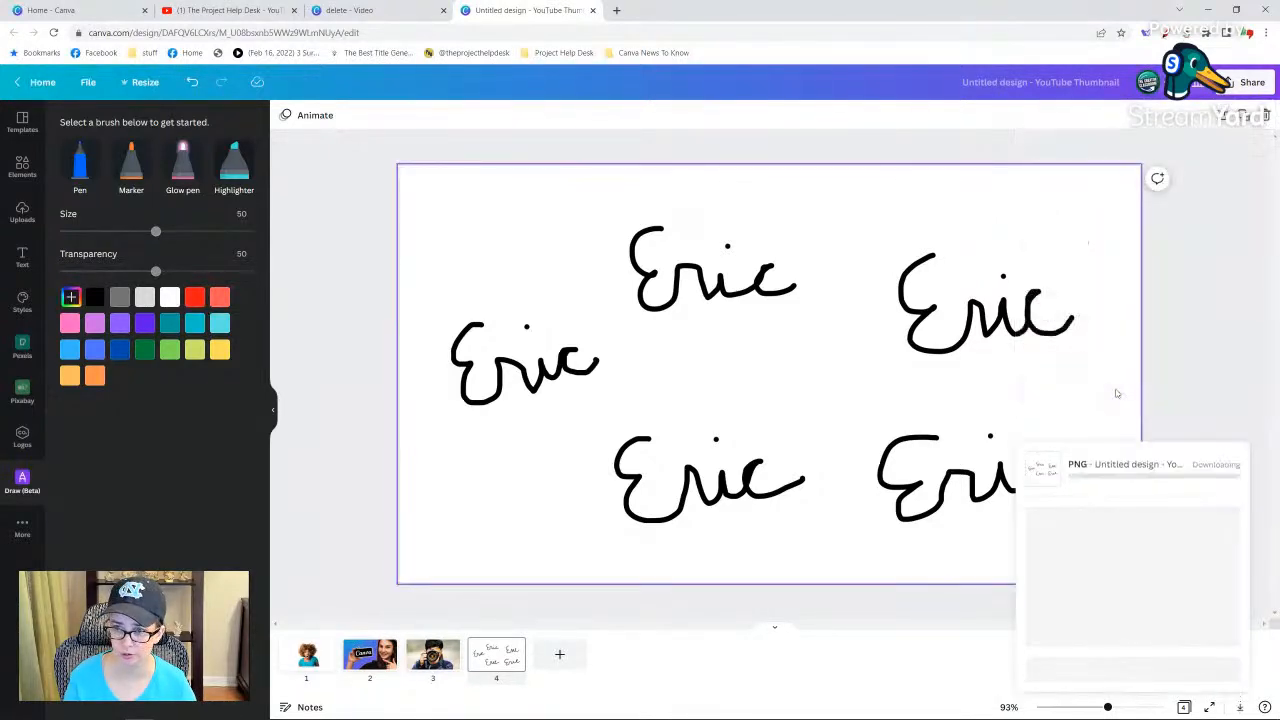
Replace the Canva pattern in page 3's translucent grid with the downloaded handwriting PNG.
left_click(432, 666)
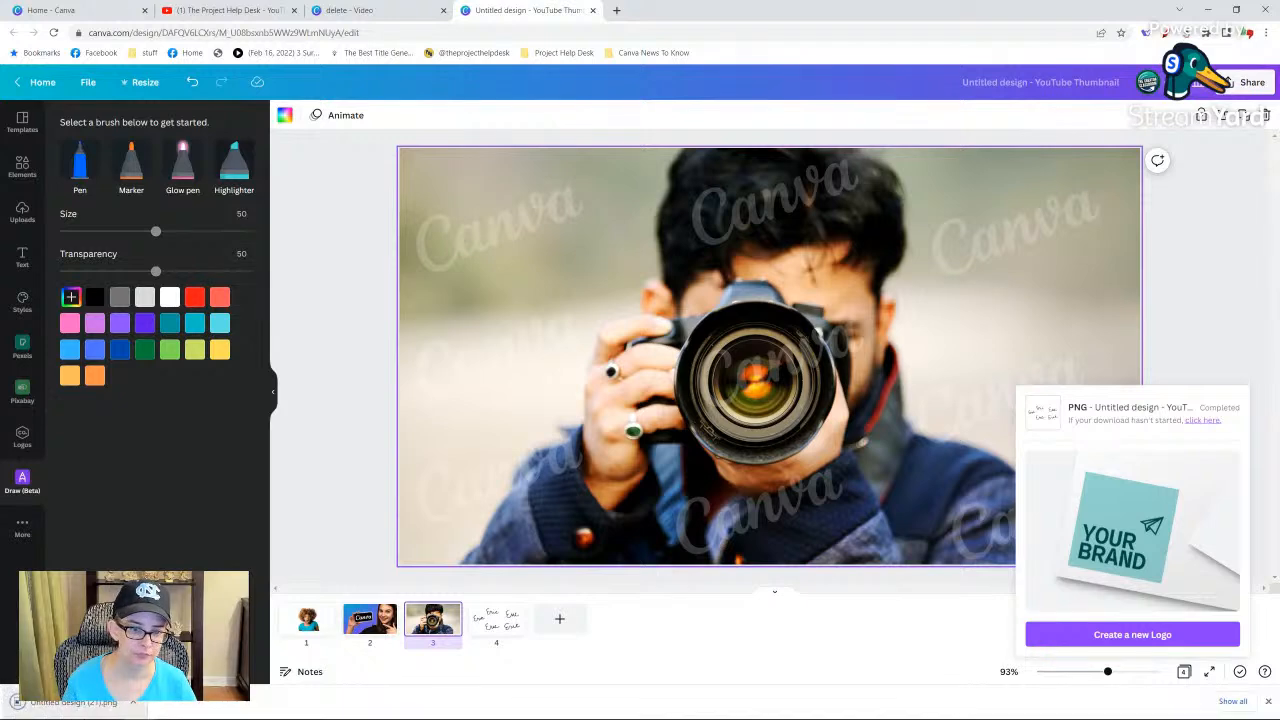
left_click_drag(70, 702, 577, 252)
key("Delete")
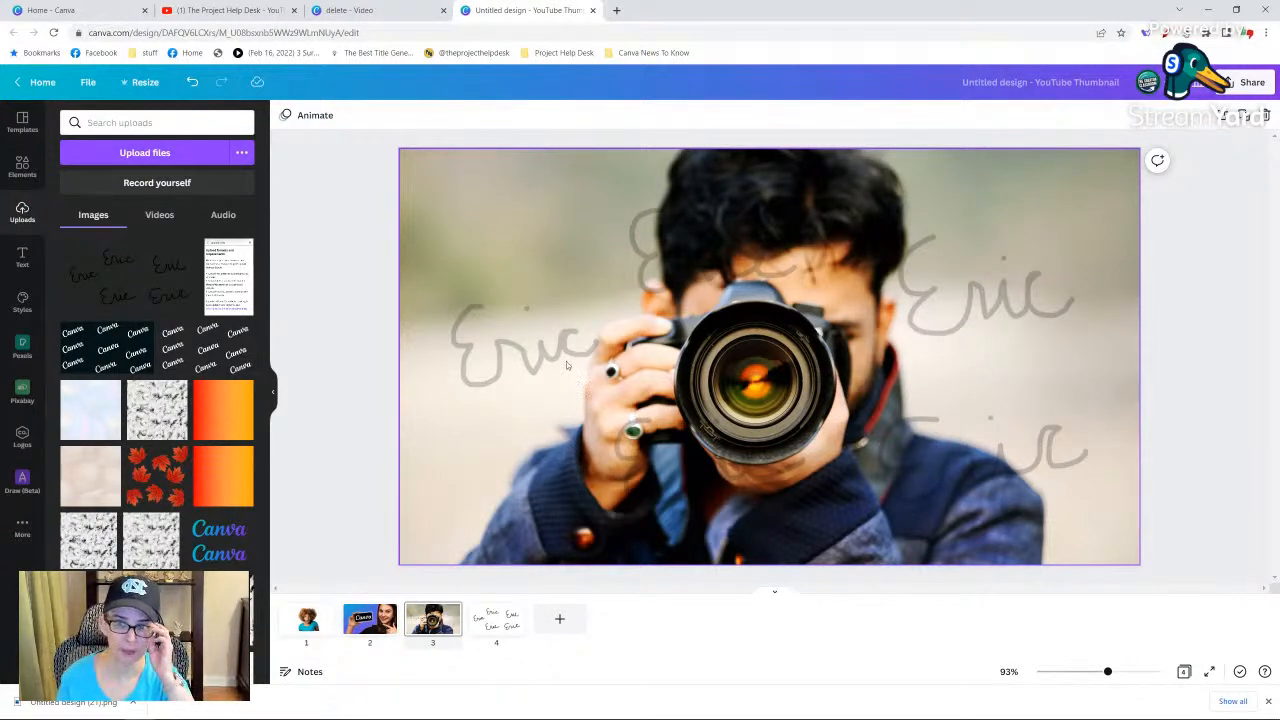
Try enlarging and shifting the handwriting grid beyond the page edges, and remove it from the photographer photo.
left_click(533, 293)
left_click_drag(396, 145, 246, 123)
left_click_drag(831, 317, 889, 328)
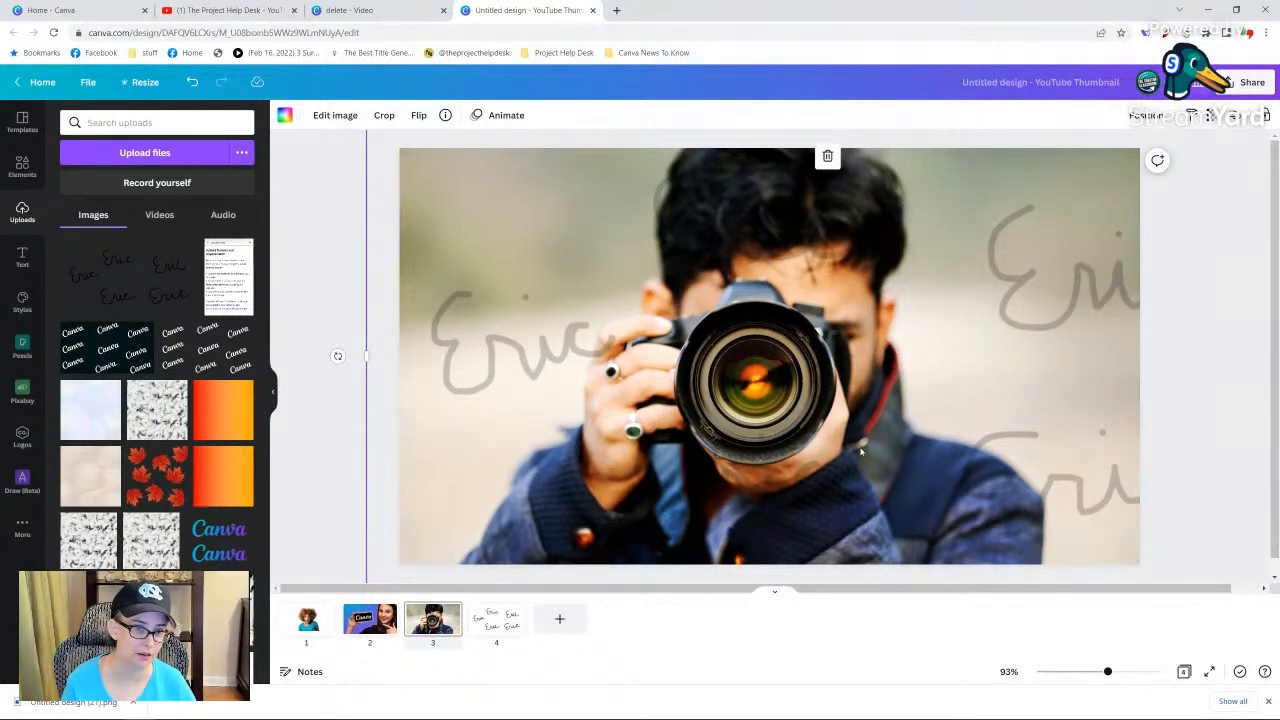
left_click_drag(888, 412, 929, 441)
key("Delete")
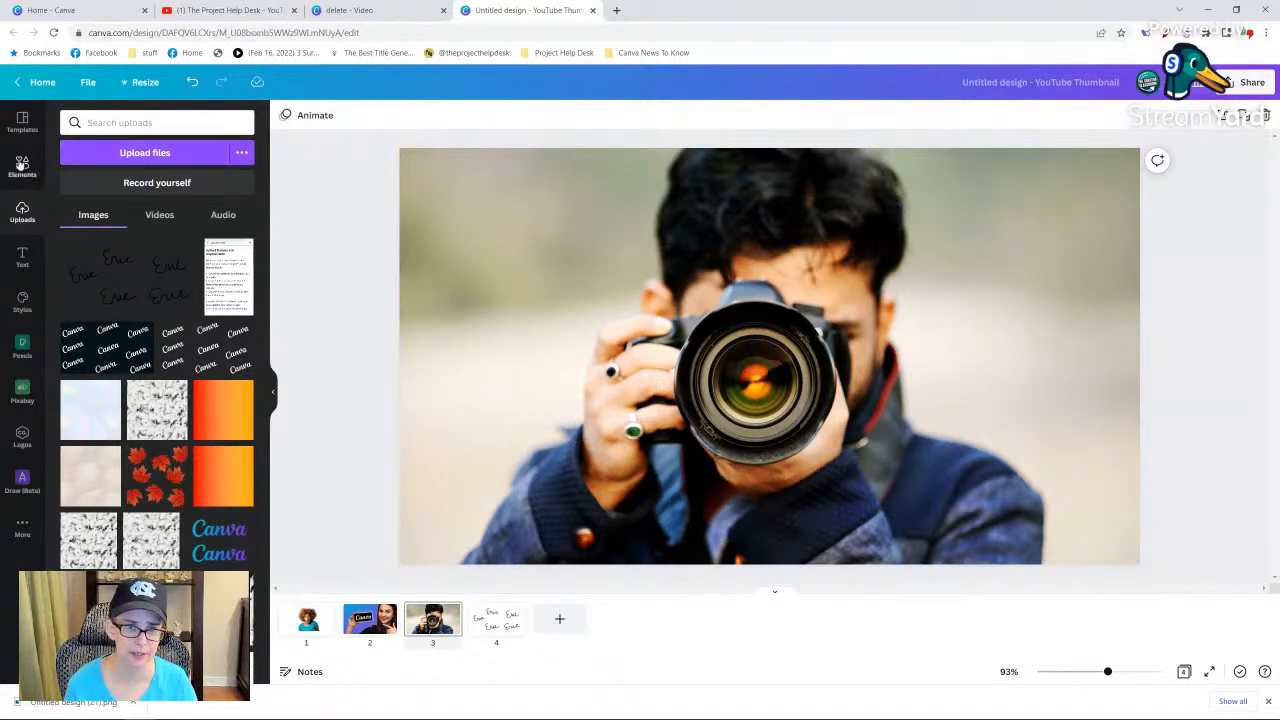
Search the elements for "grid" and add the single-cell grid over the whole photographer page.
left_click(22, 168)
double_click(136, 122)
type("grid")
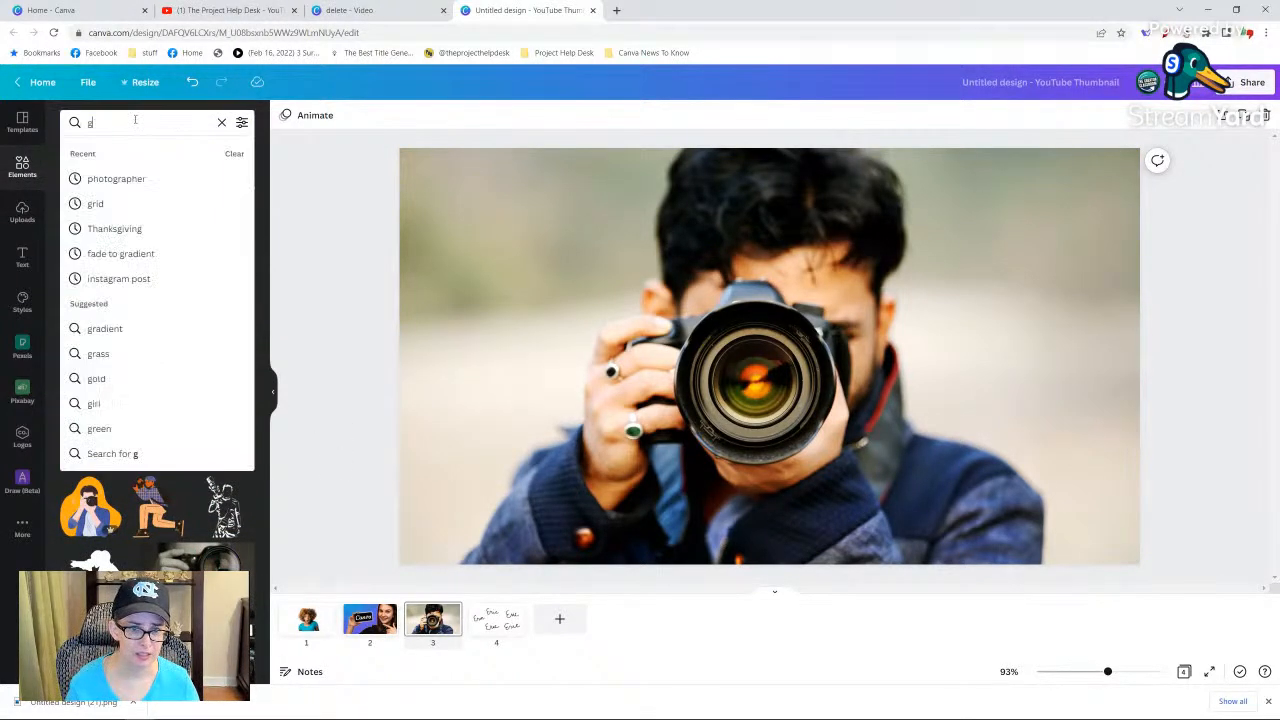
key("Return")
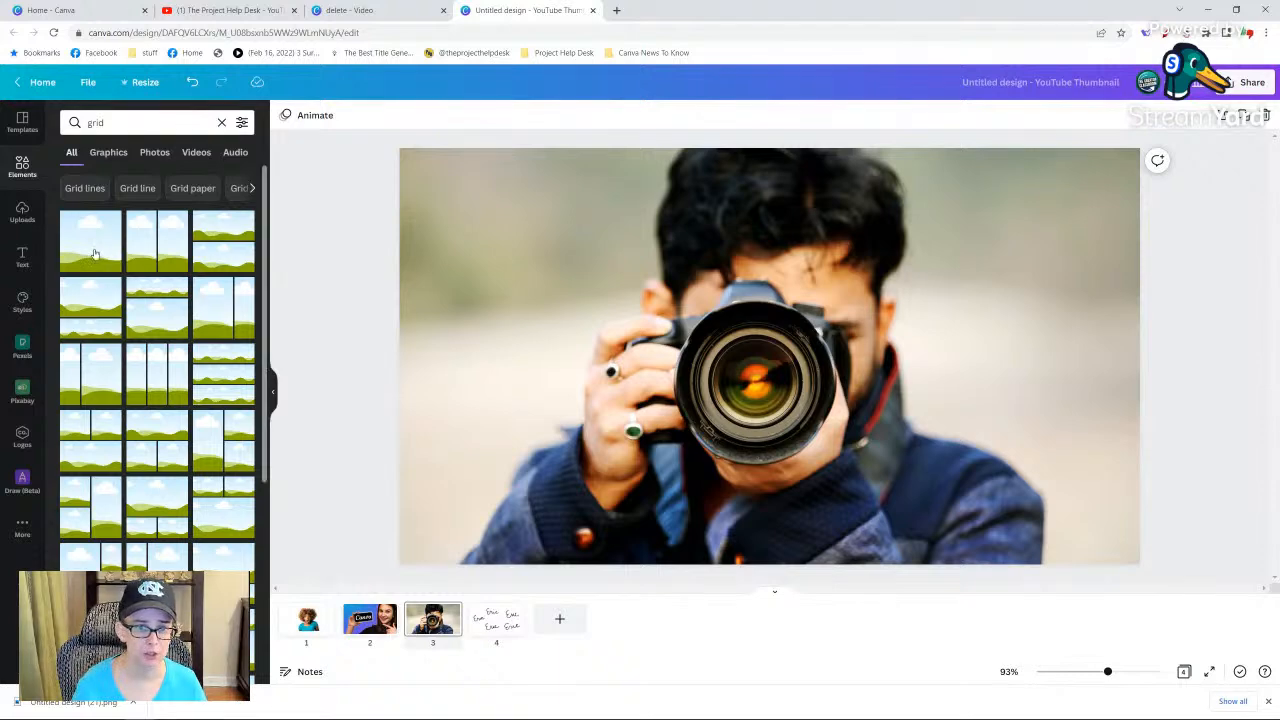
left_click(93, 253)
left_click(300, 270)
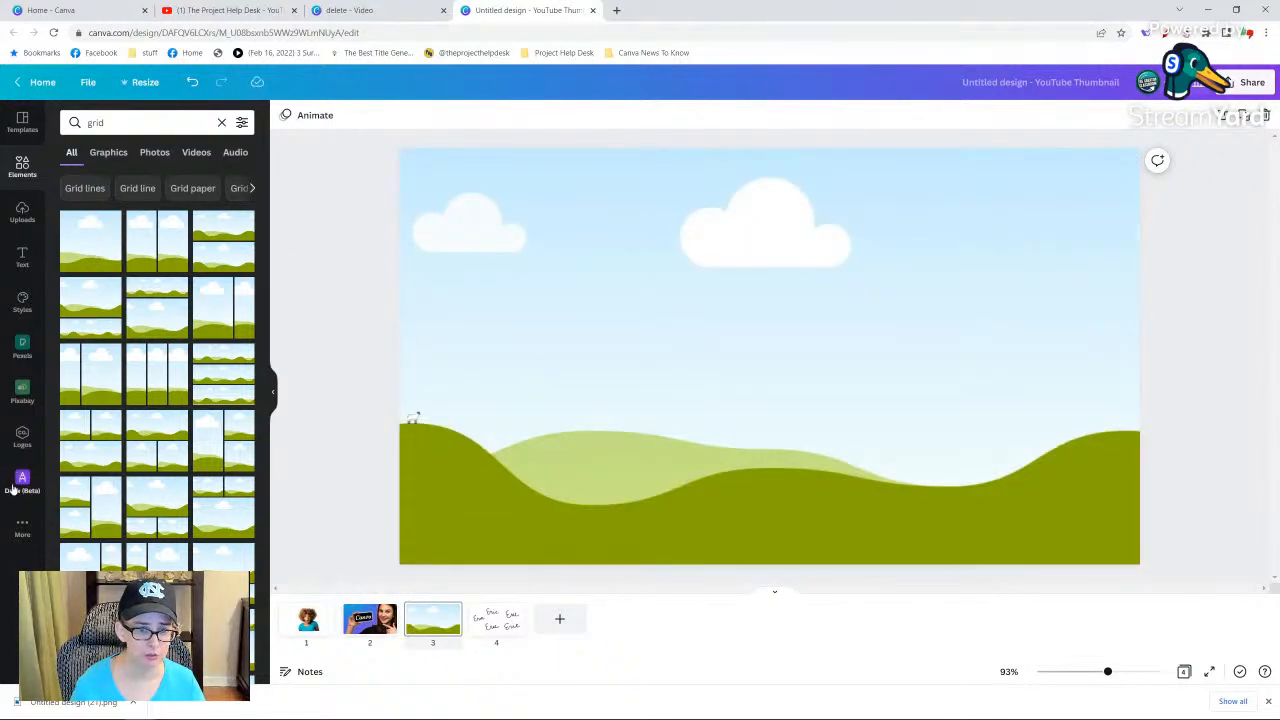
Fill the full-page grid with the large square The Creator Classroom logo from the brand logos.
left_click(22, 437)
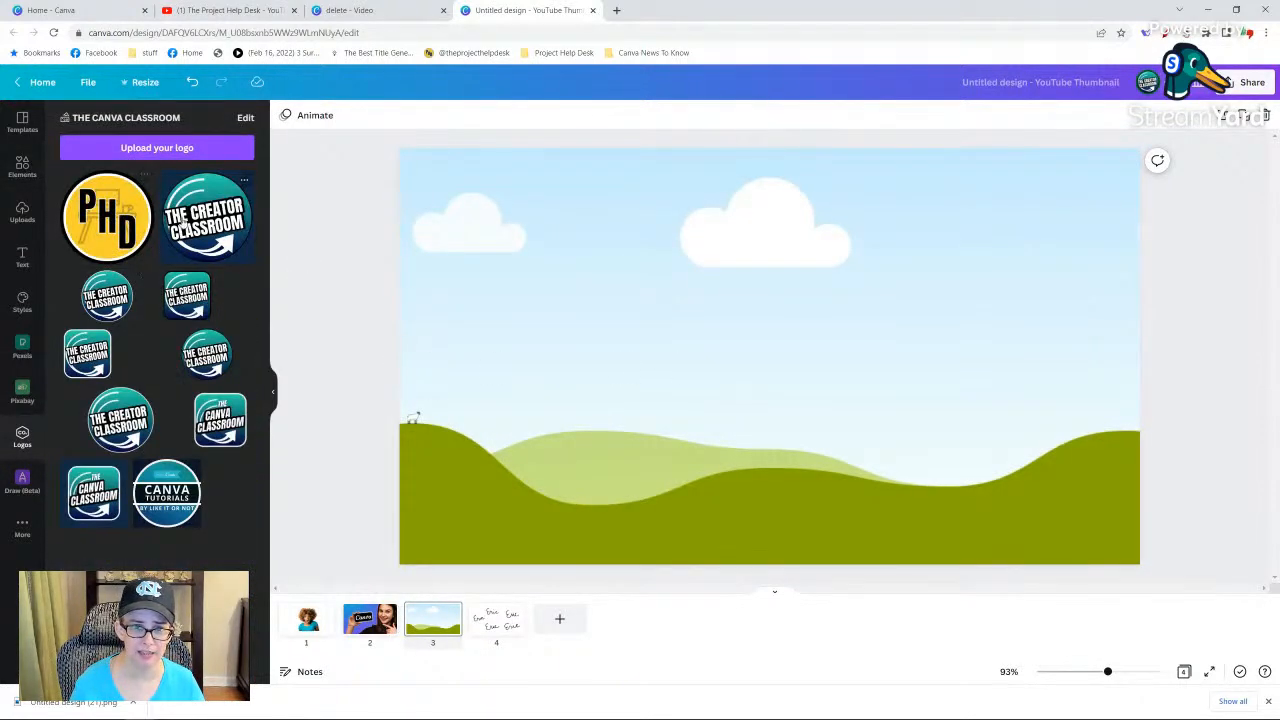
left_click(200, 212)
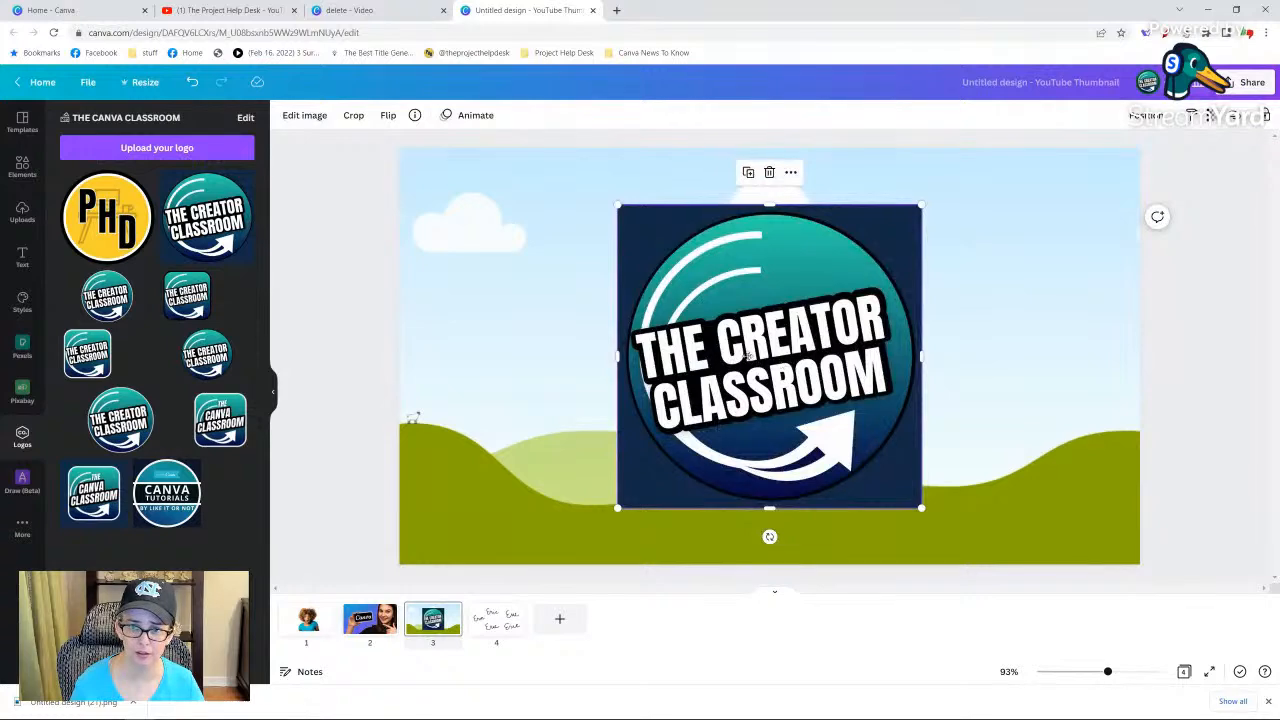
left_click_drag(748, 355, 741, 363)
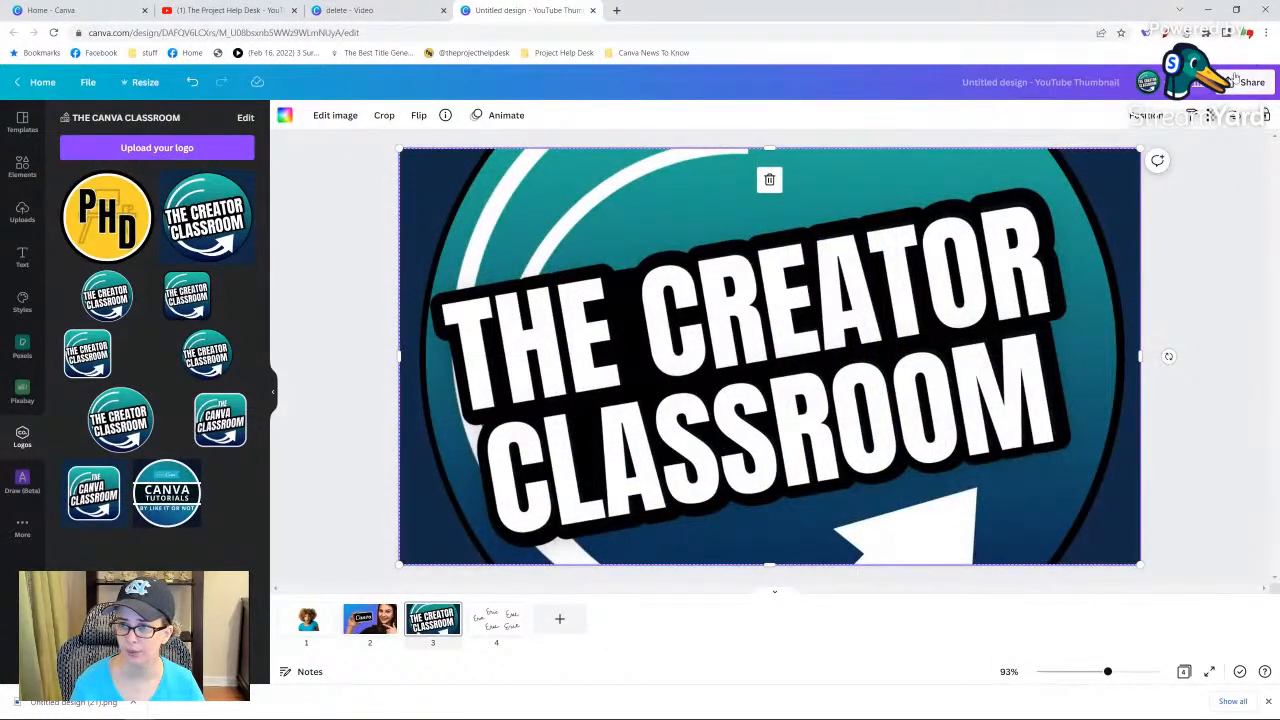
Set the logo grid's transparency to 4 so it overlays the photographer photo as a faint watermark.
left_click(1217, 118)
left_click_drag(1126, 168, 1090, 164)
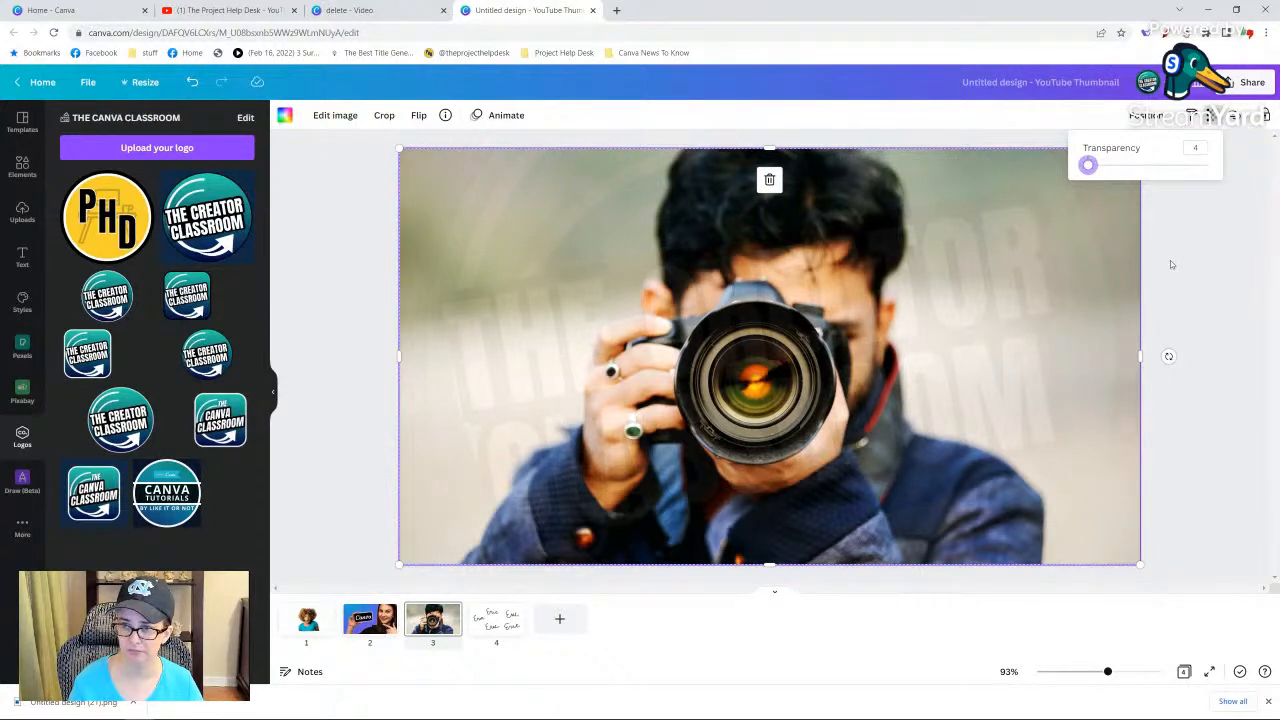
left_click(1197, 262)
left_click(1199, 262)
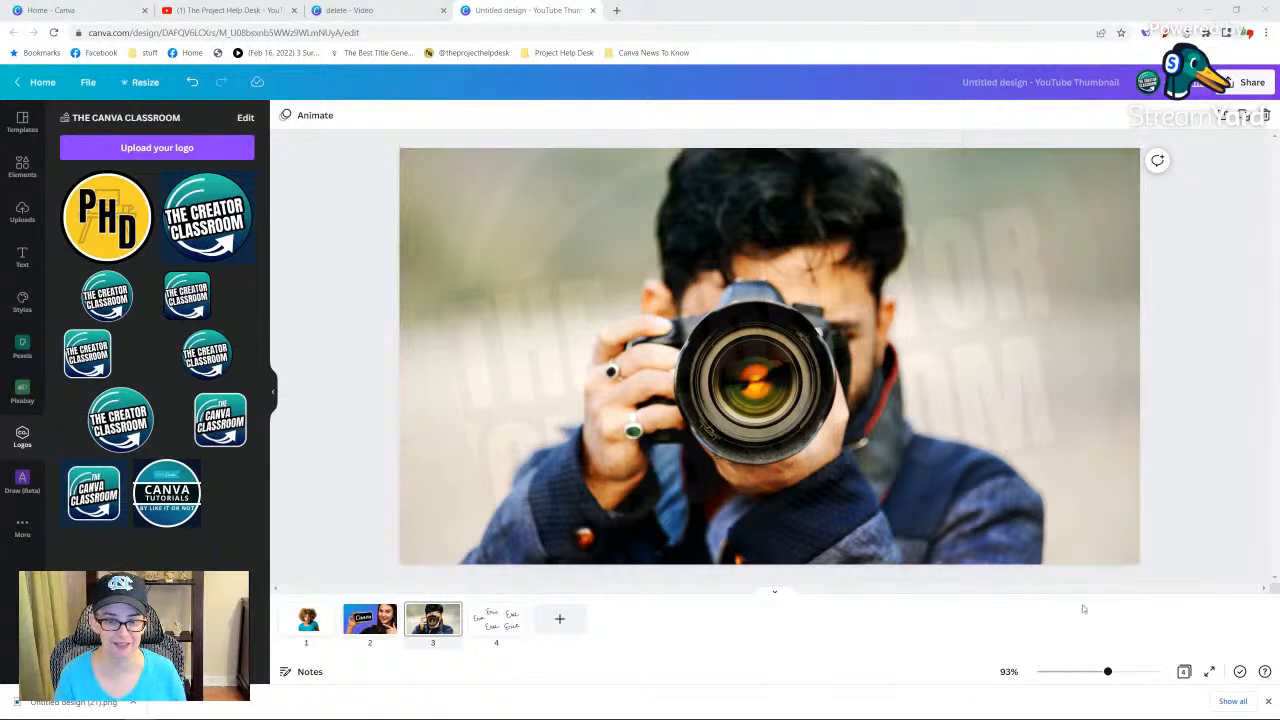
Delete the handwritten drawing from page 4 and leave the design for the home page.
left_click(505, 615)
left_click(627, 420)
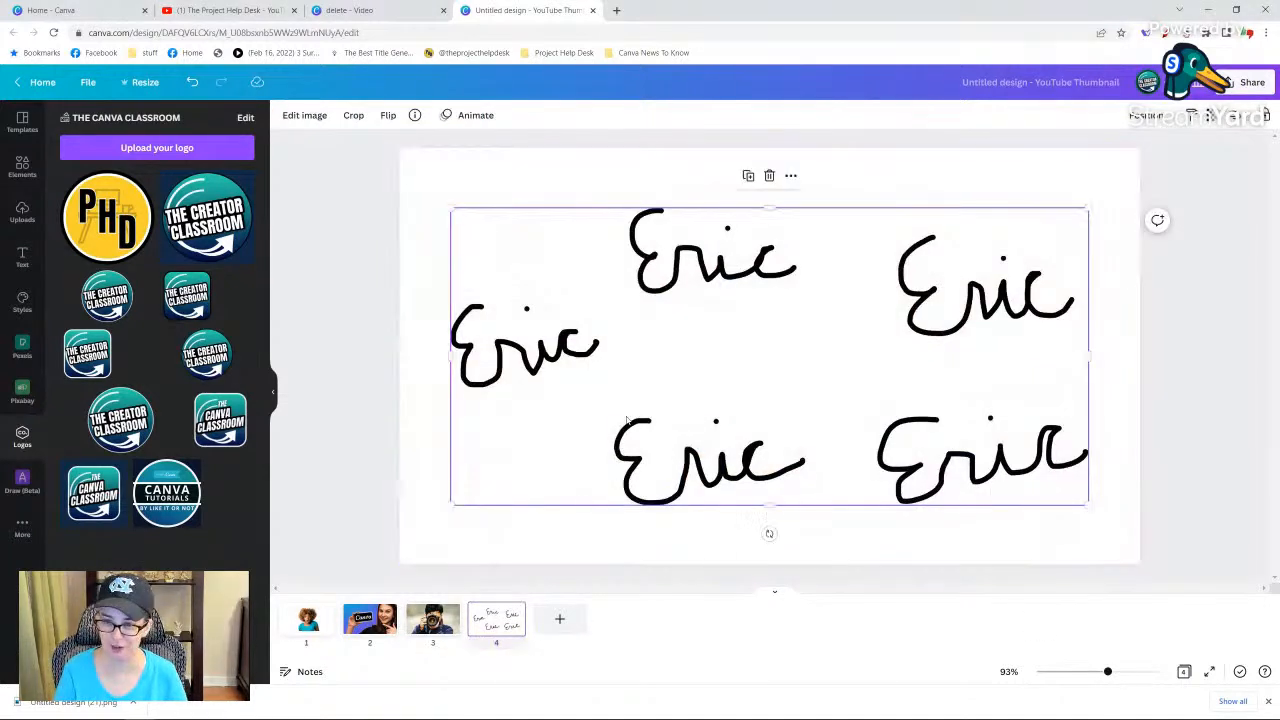
key("Delete")
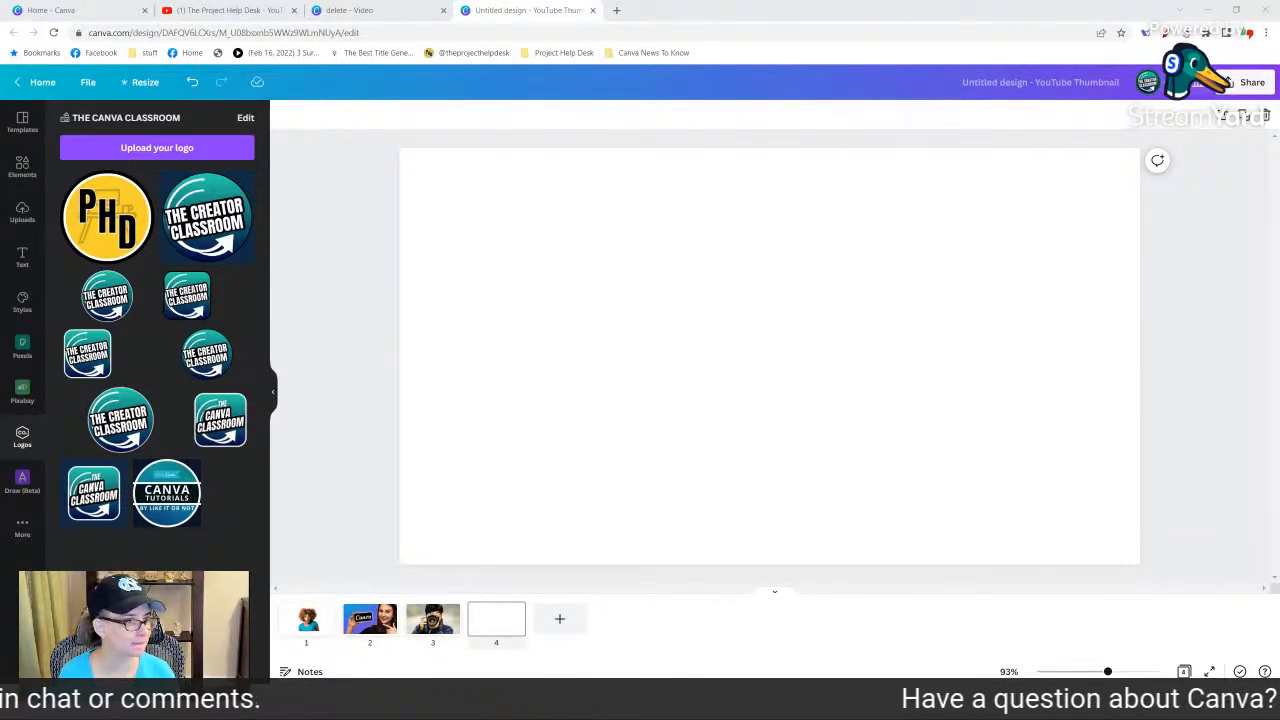
left_click(40, 84)
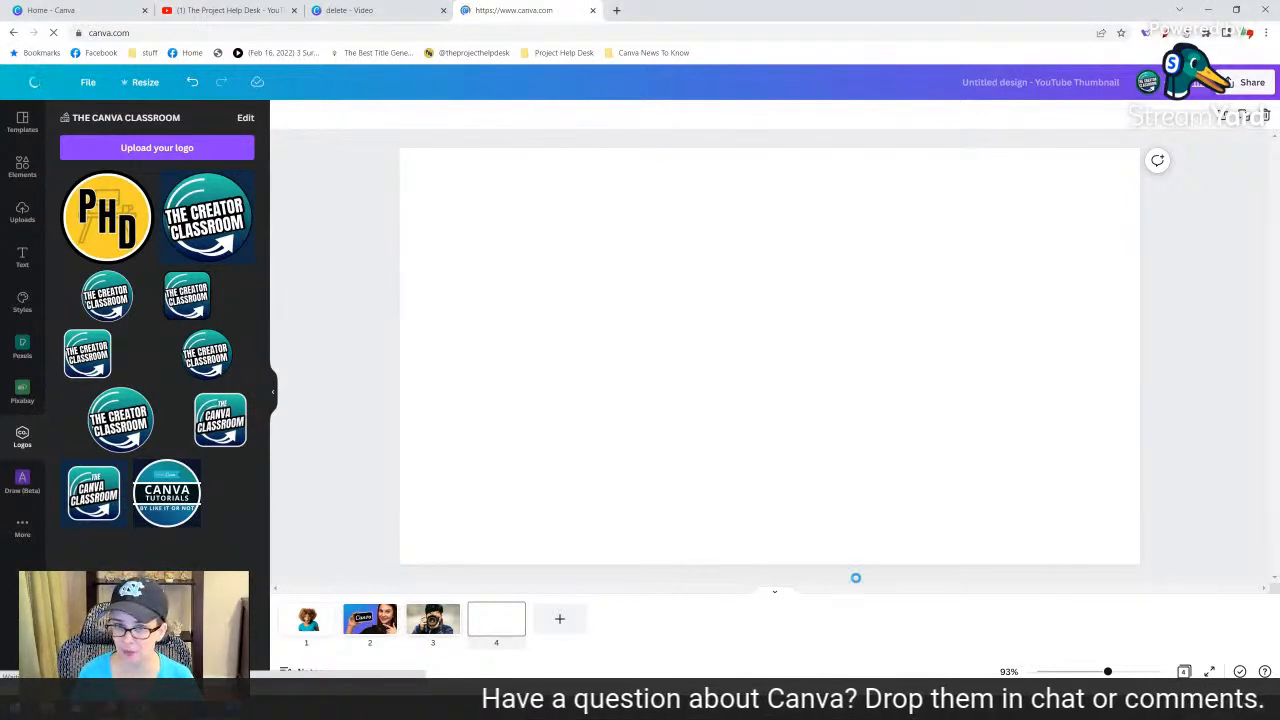
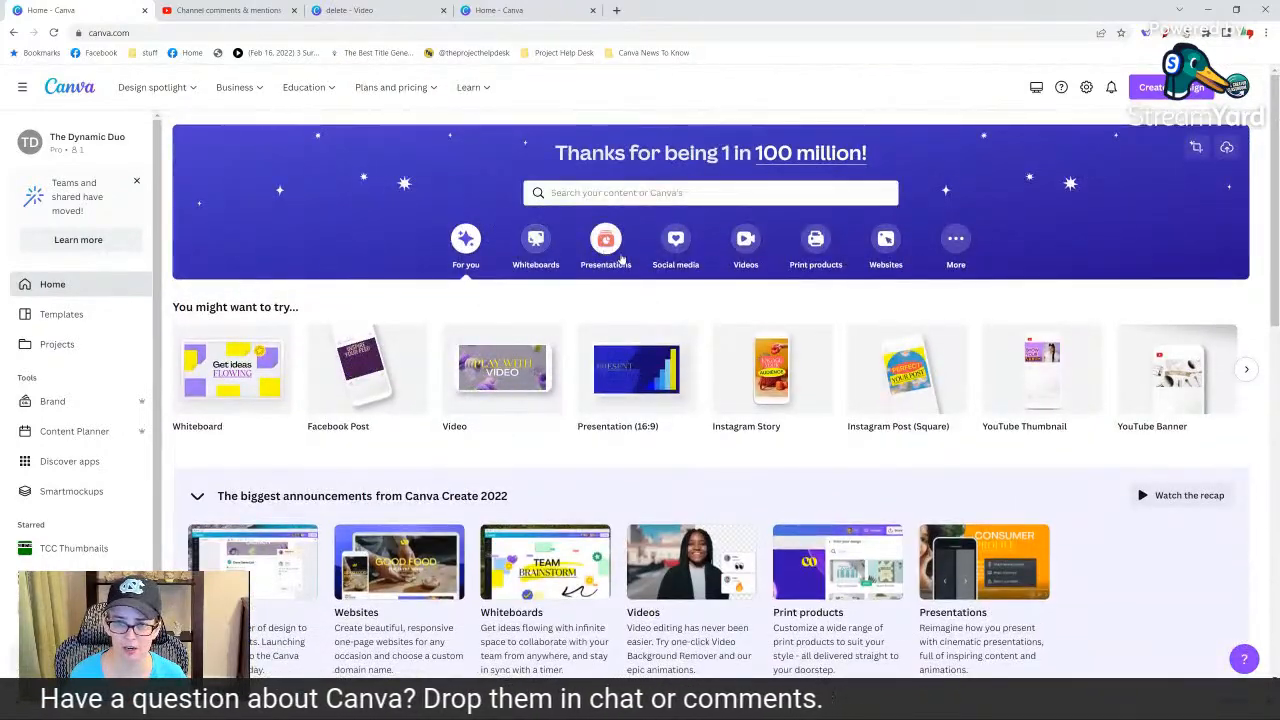
Create a blank square Instagram post design from the social media formats.
left_click(674, 250)
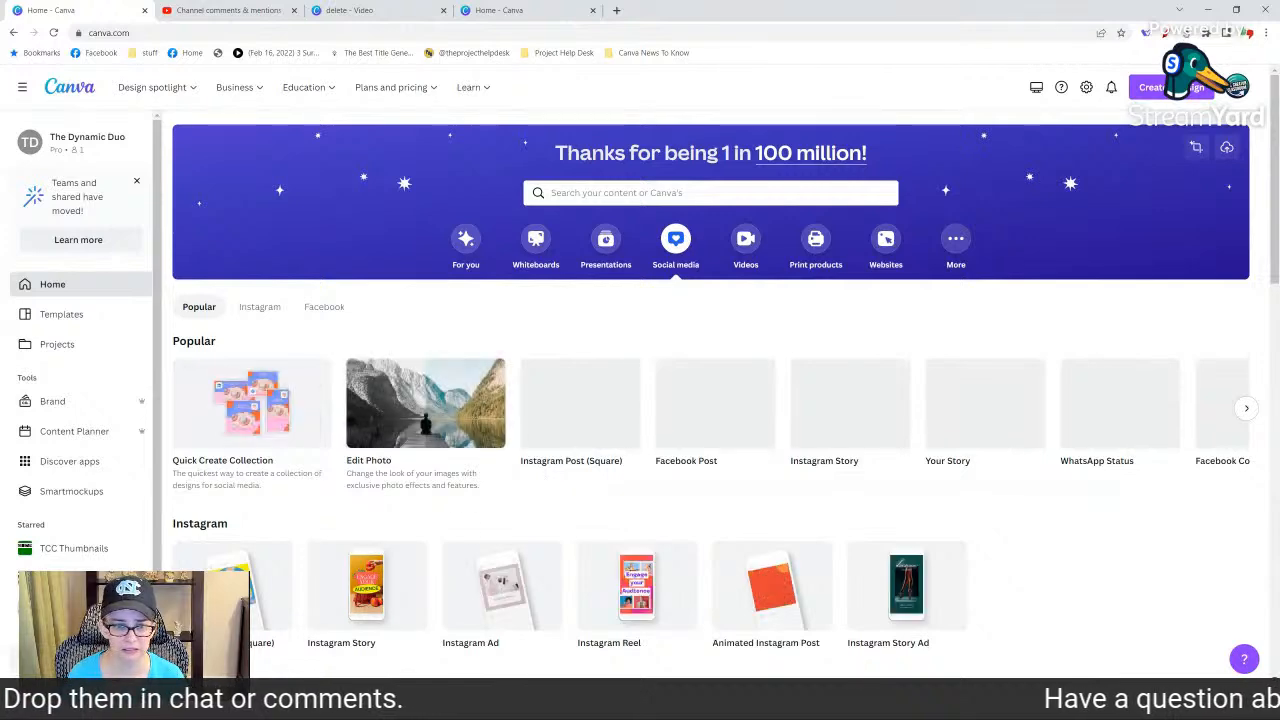
left_click(581, 420)
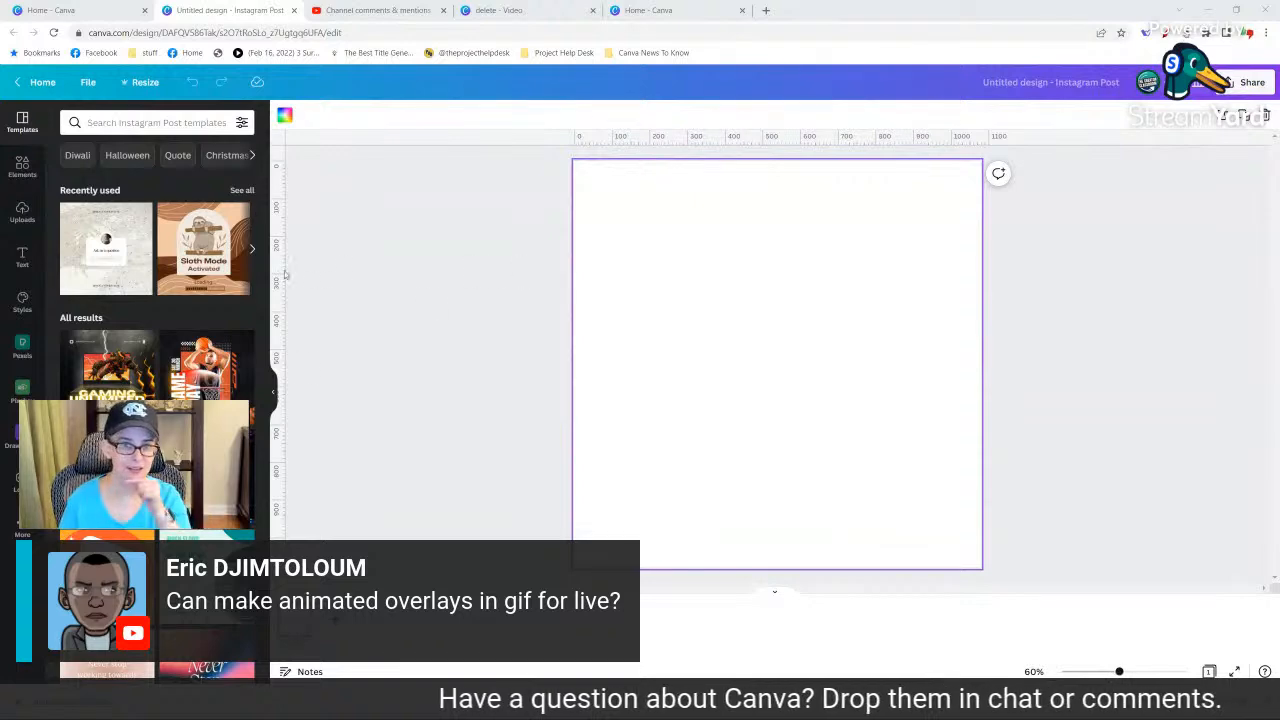
Find the brand template "October 2022 Super Thanks Chat & Stickers" and open its original for editing.
left_click(93, 11)
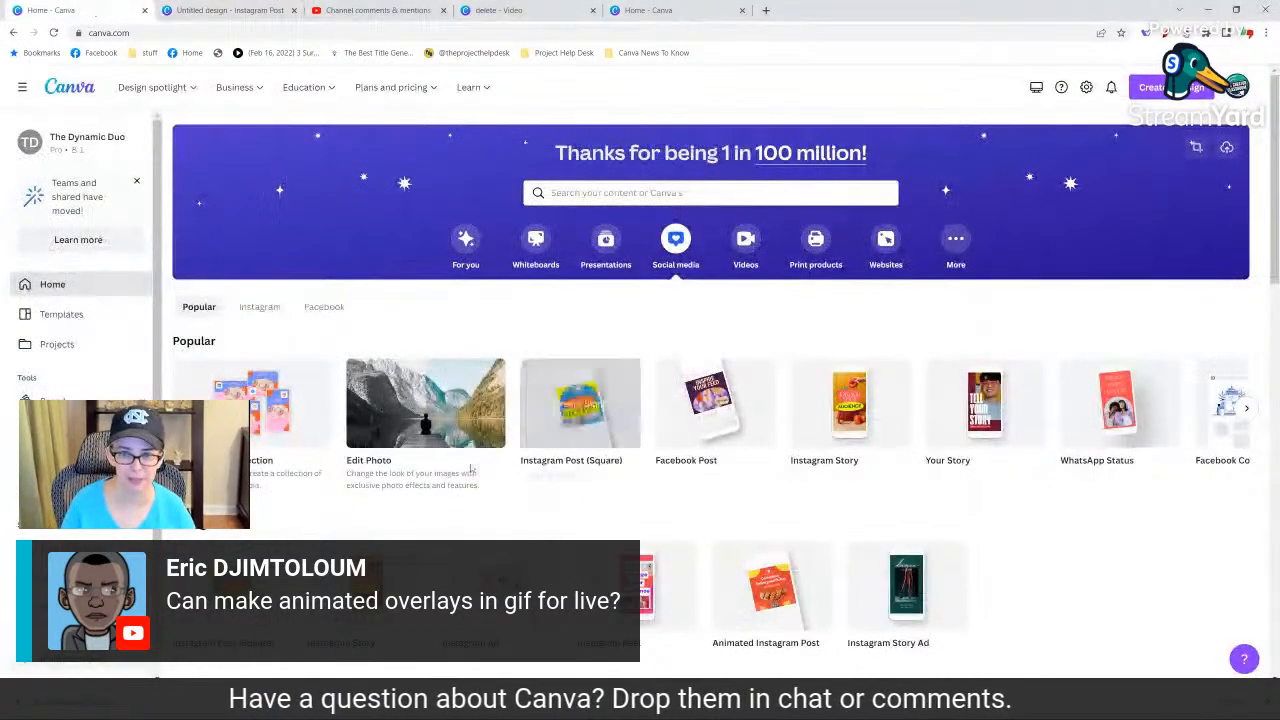
scroll(479, 468, "down", 5)
scroll(222, 328, "up", 3)
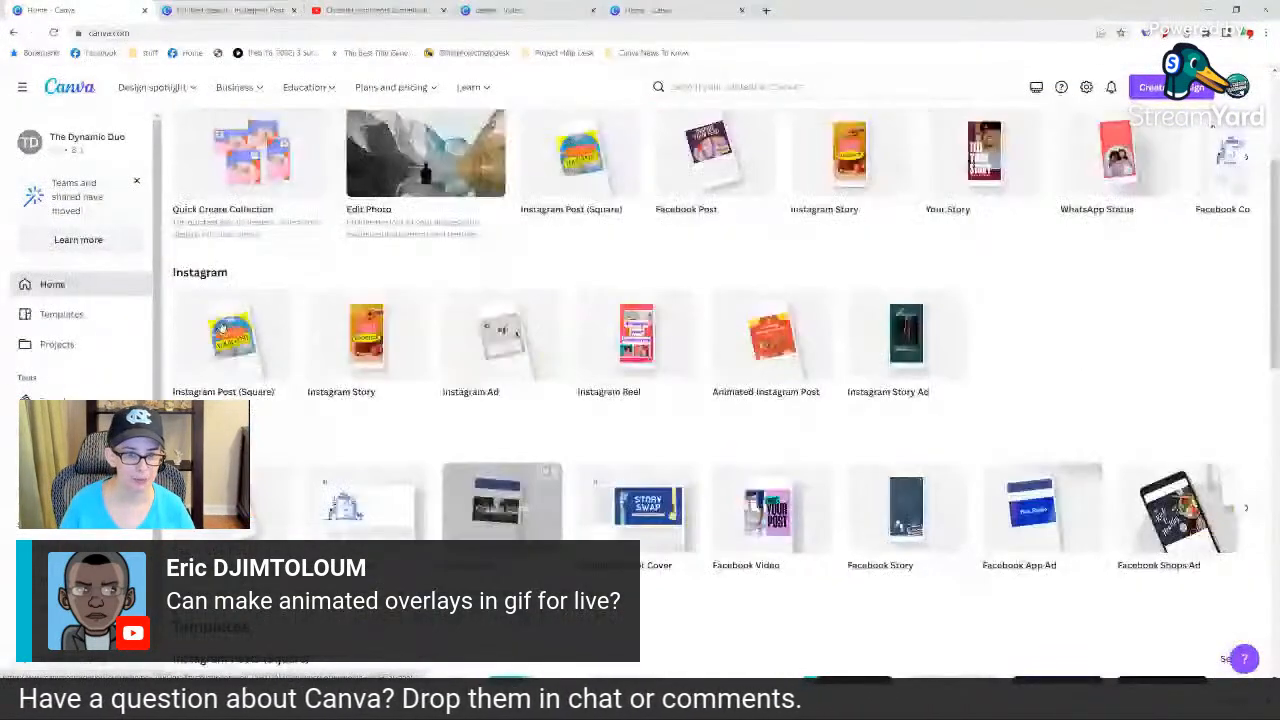
left_click(62, 402)
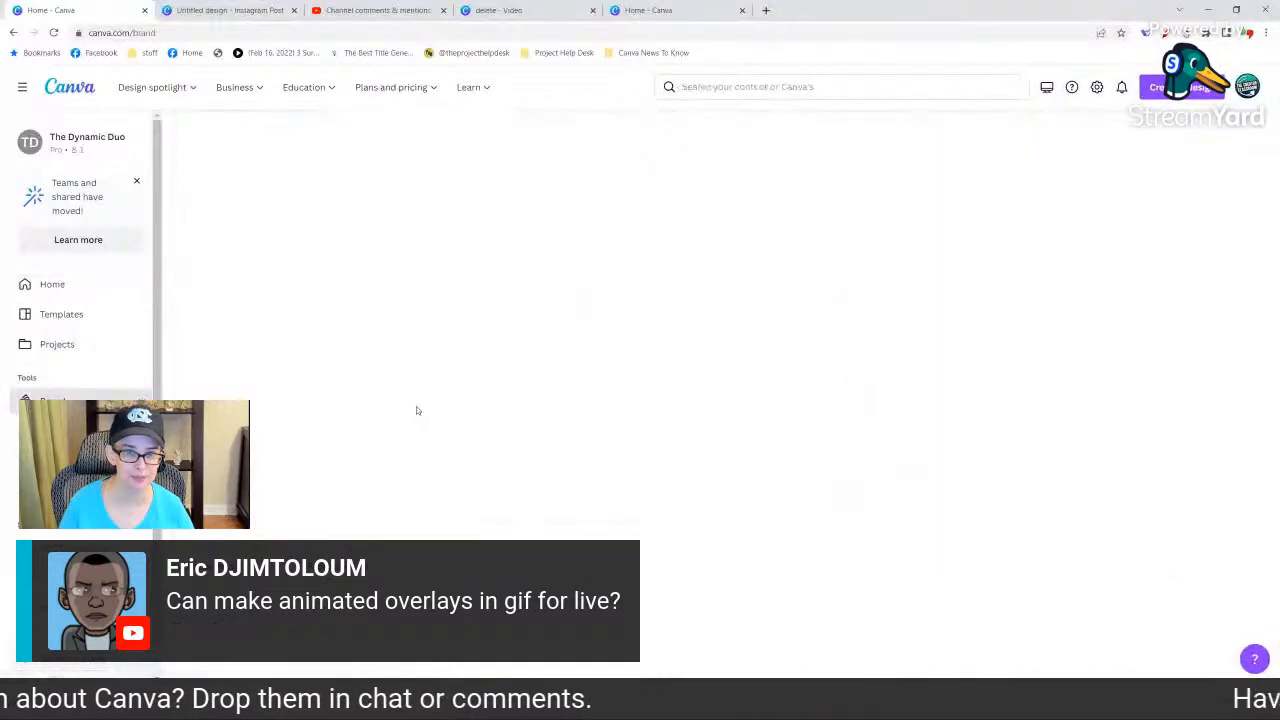
scroll(363, 432, "down", 2)
scroll(363, 432, "up", 3)
left_click(283, 178)
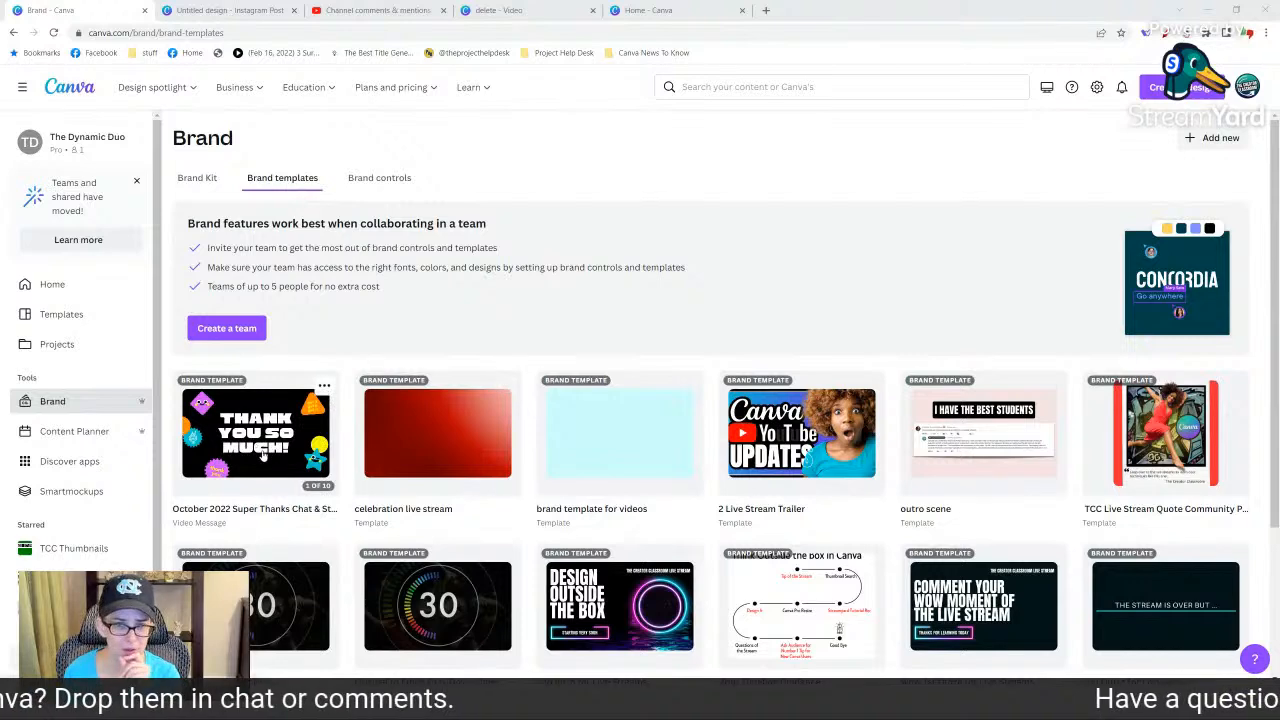
left_click(258, 452)
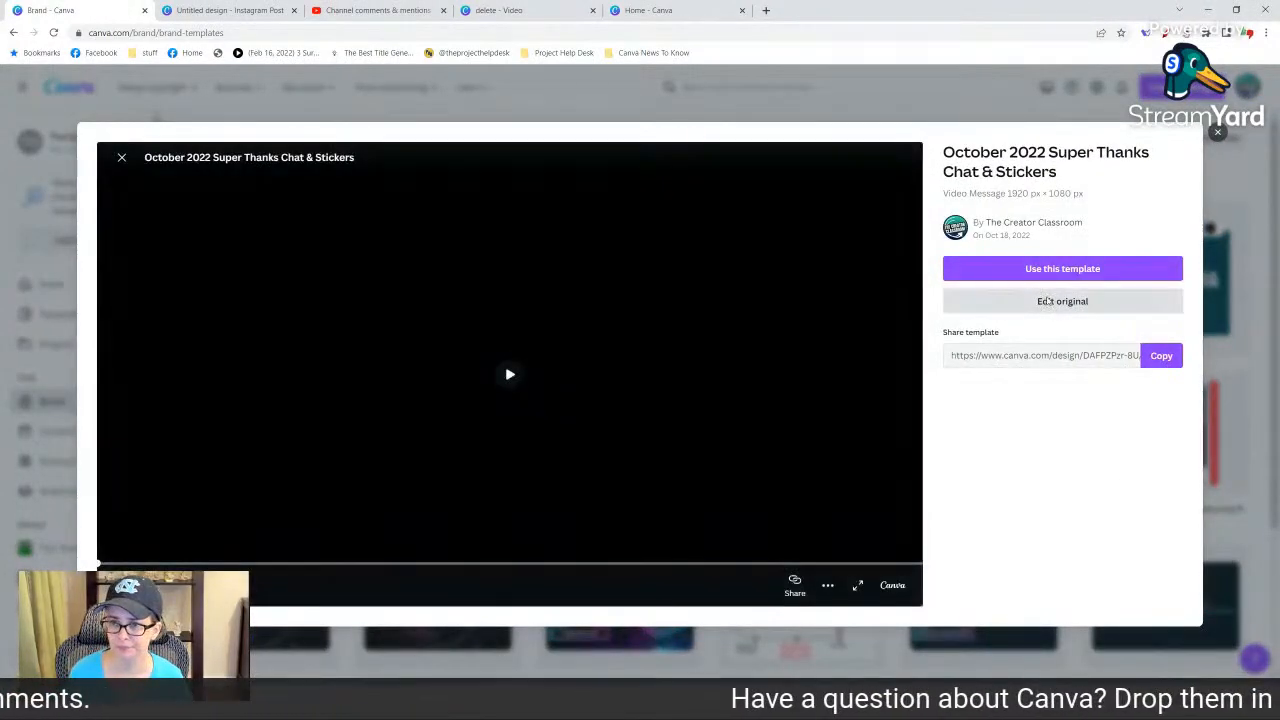
left_click(1047, 300)
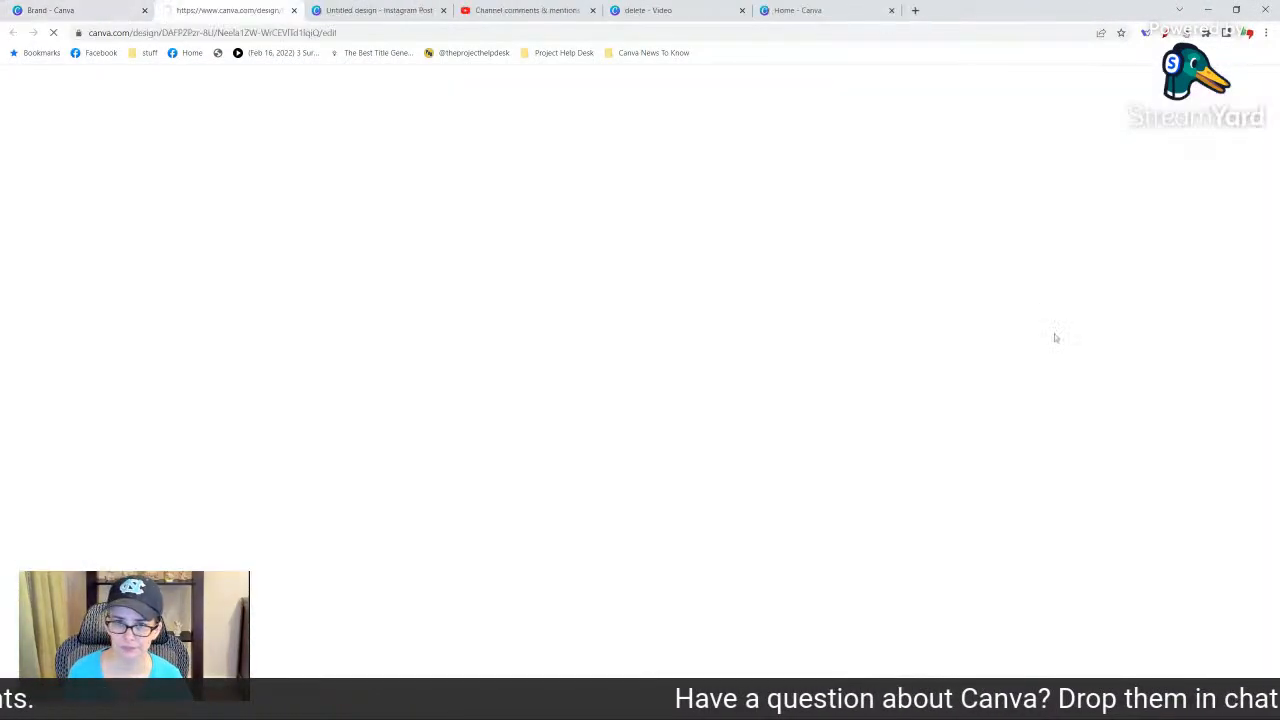
Show margins on the blank Instagram post and inspect the margin lines up close.
left_click(389, 10)
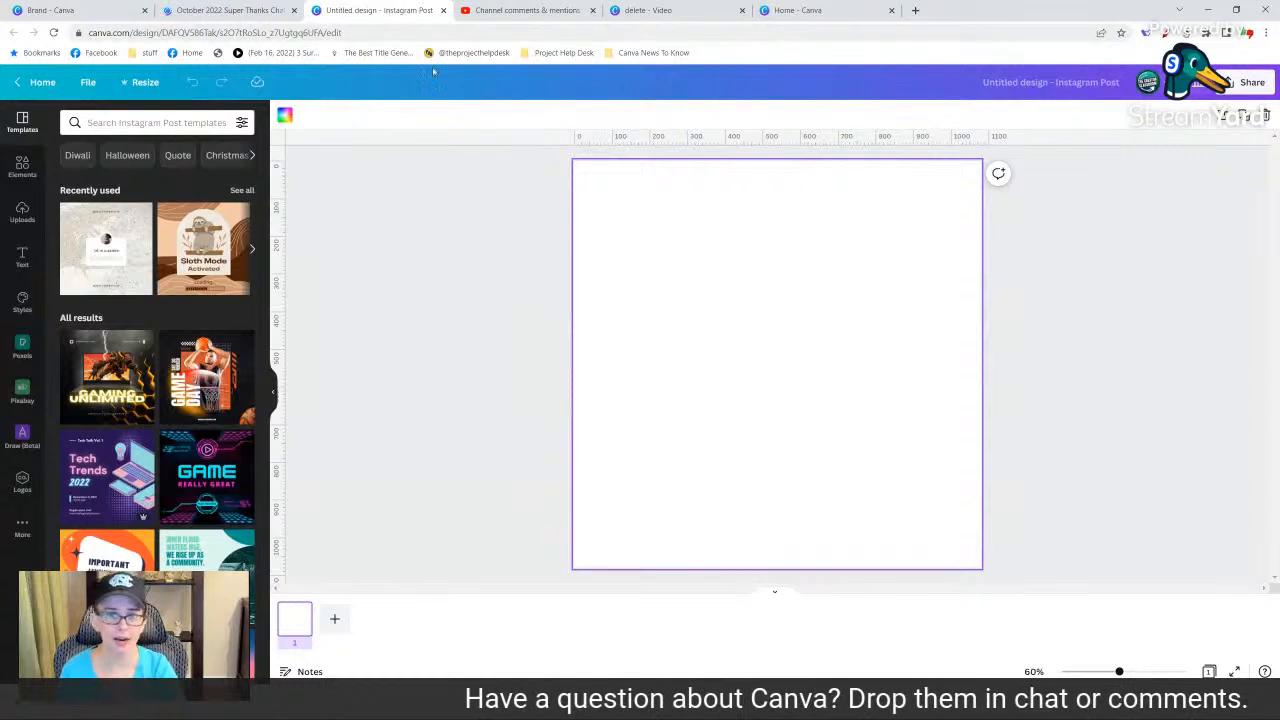
left_click(90, 83)
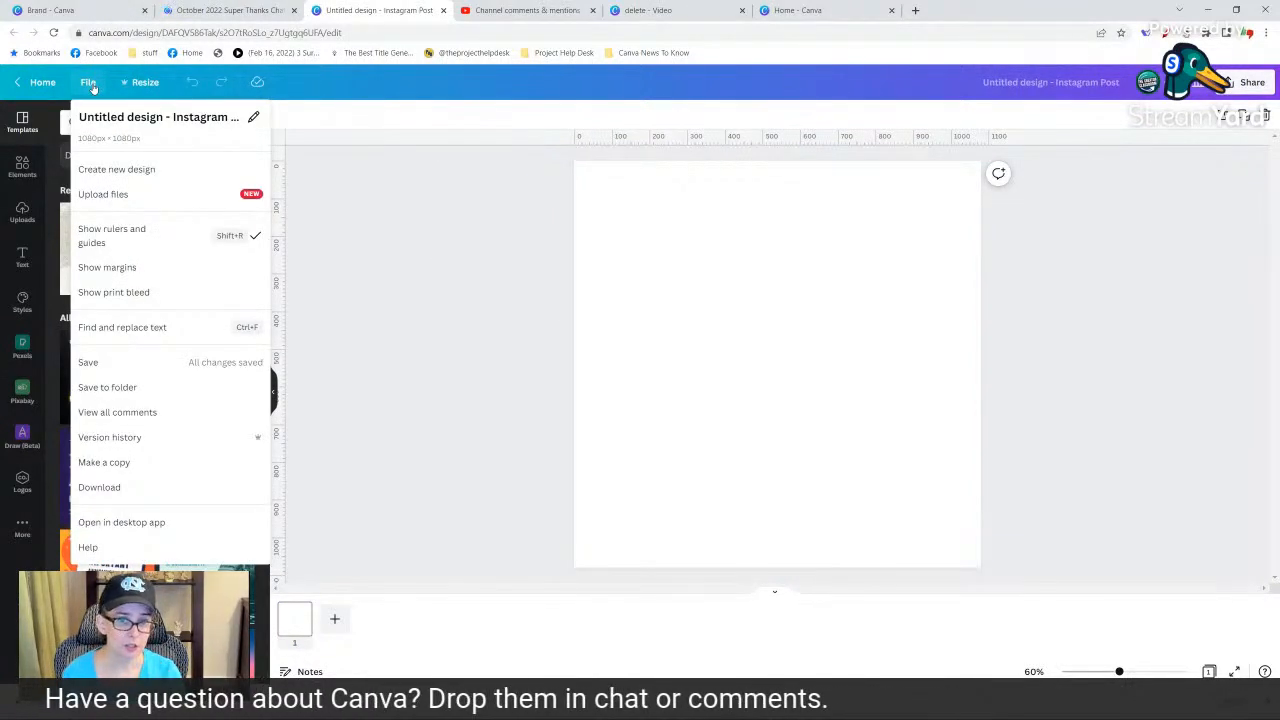
left_click(107, 267)
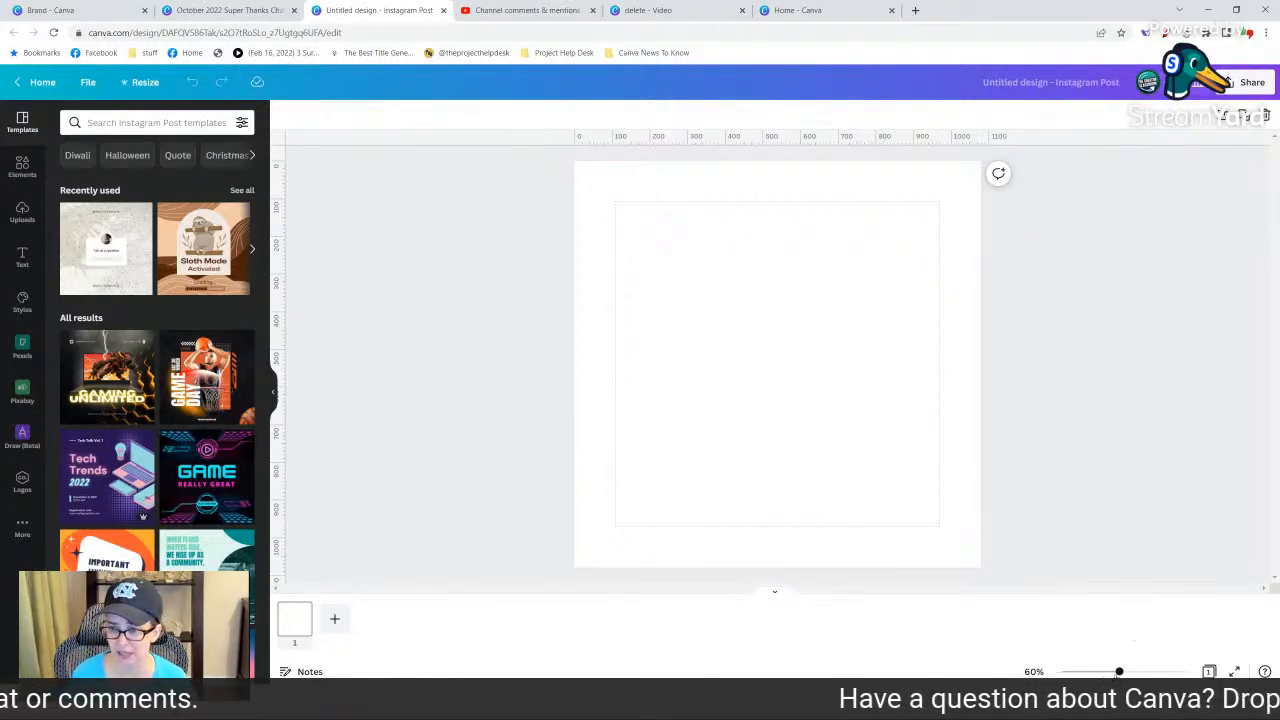
left_click_drag(1119, 671, 1146, 671)
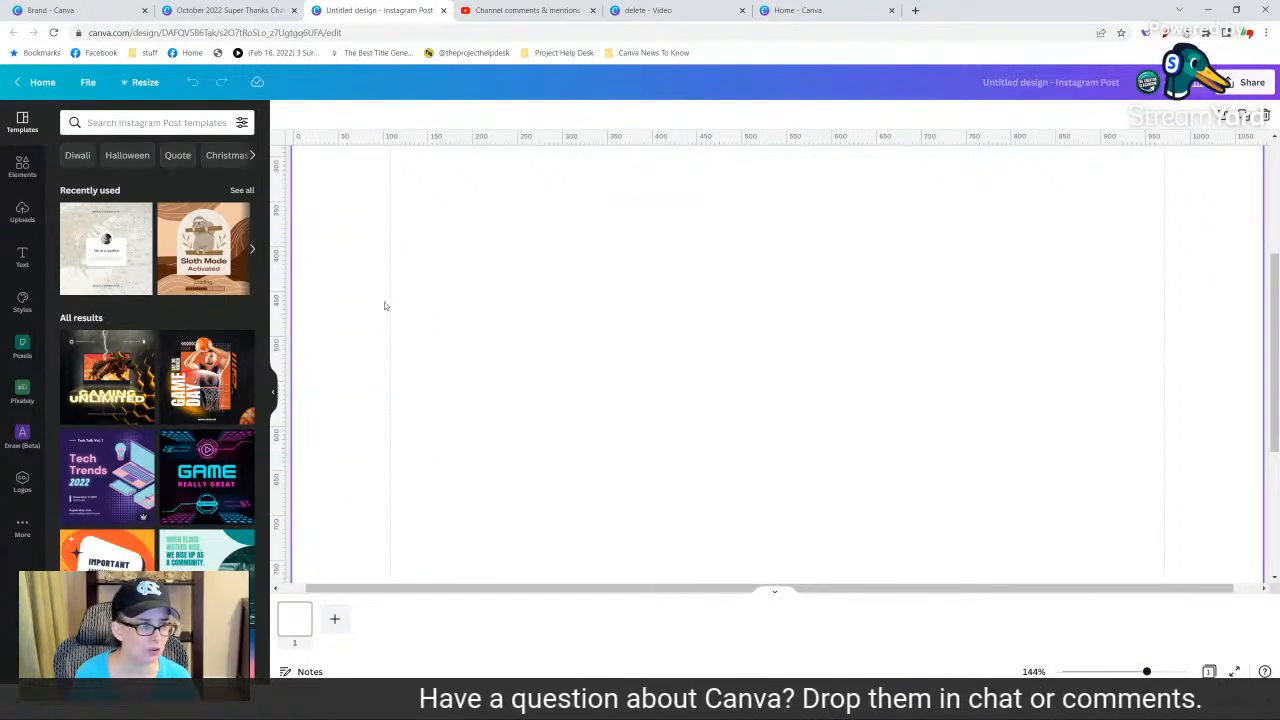
left_click_drag(1148, 671, 1119, 670)
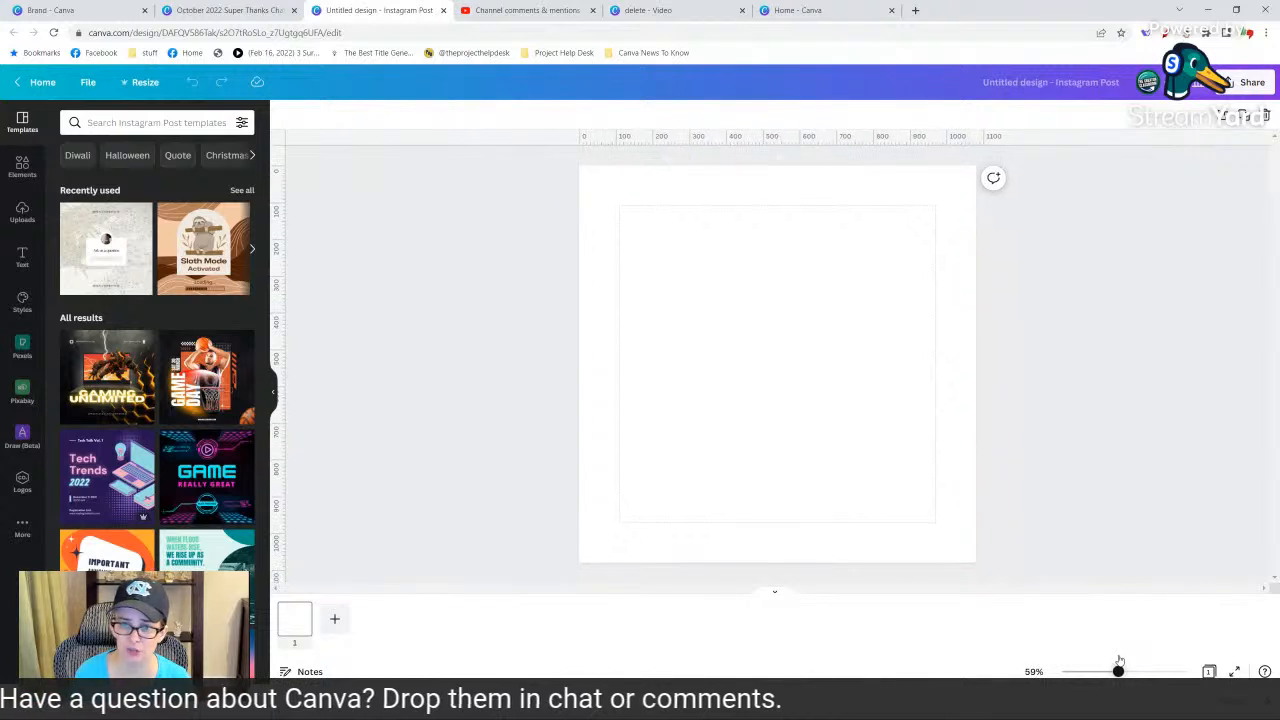
left_click(621, 215)
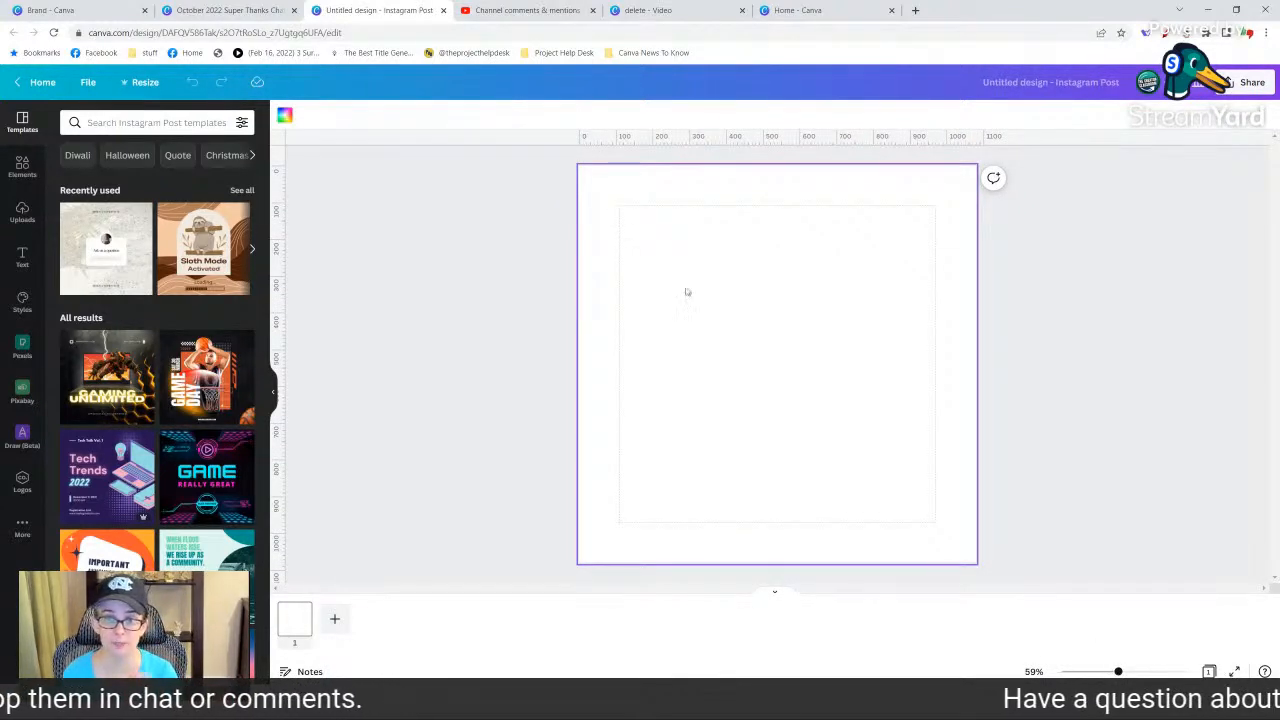
Add two horizontal and two vertical ruler guides to the Instagram post, one between each page edge and the margin line.
left_click(96, 84)
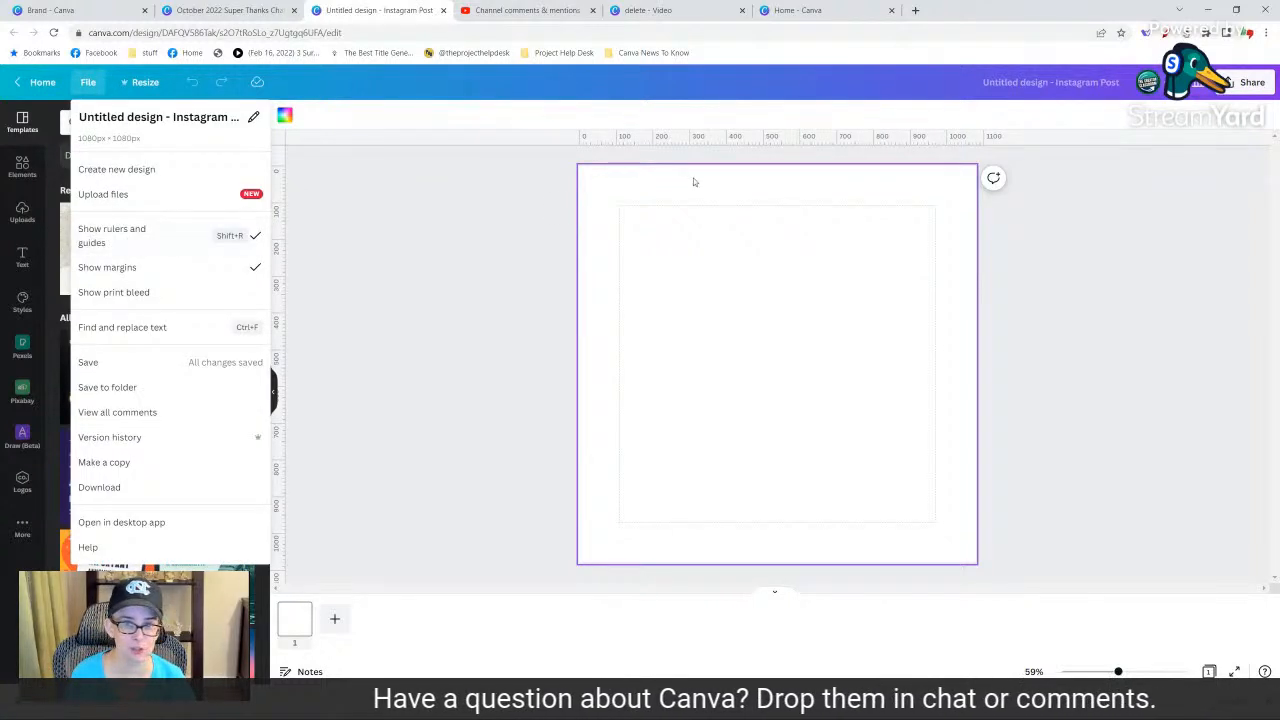
left_click_drag(783, 138, 789, 541)
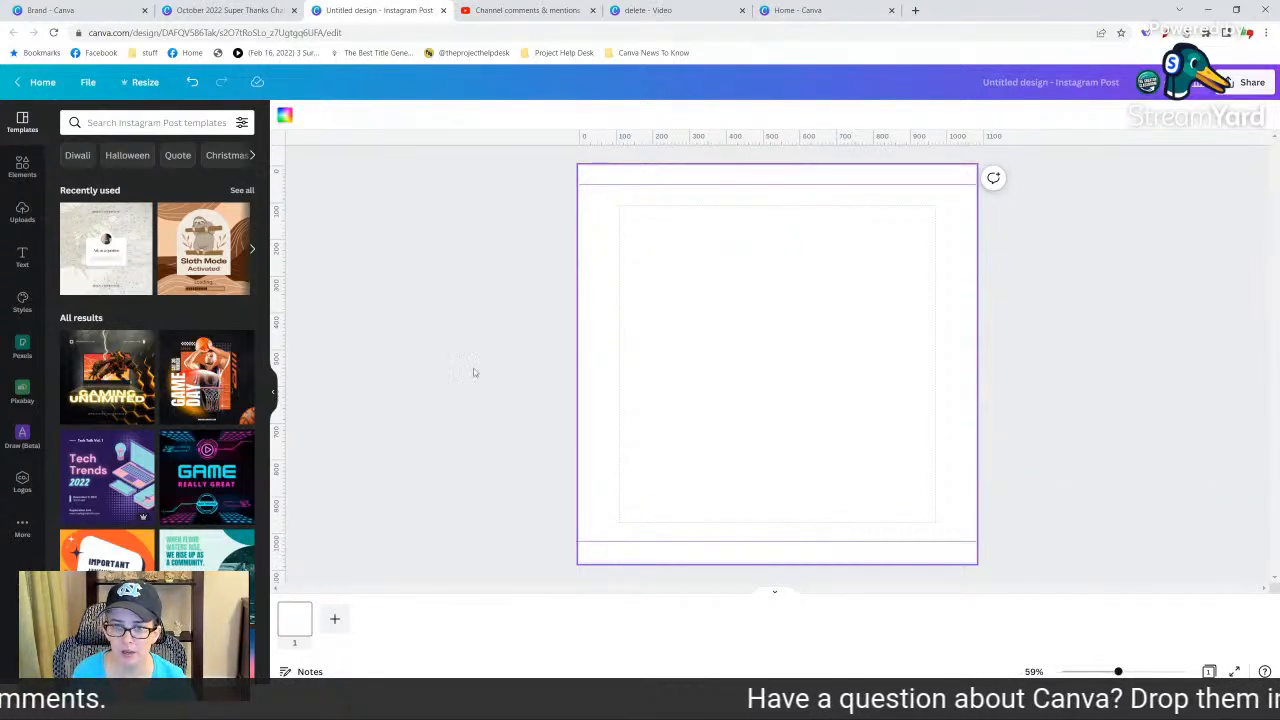
left_click_drag(285, 303, 600, 332)
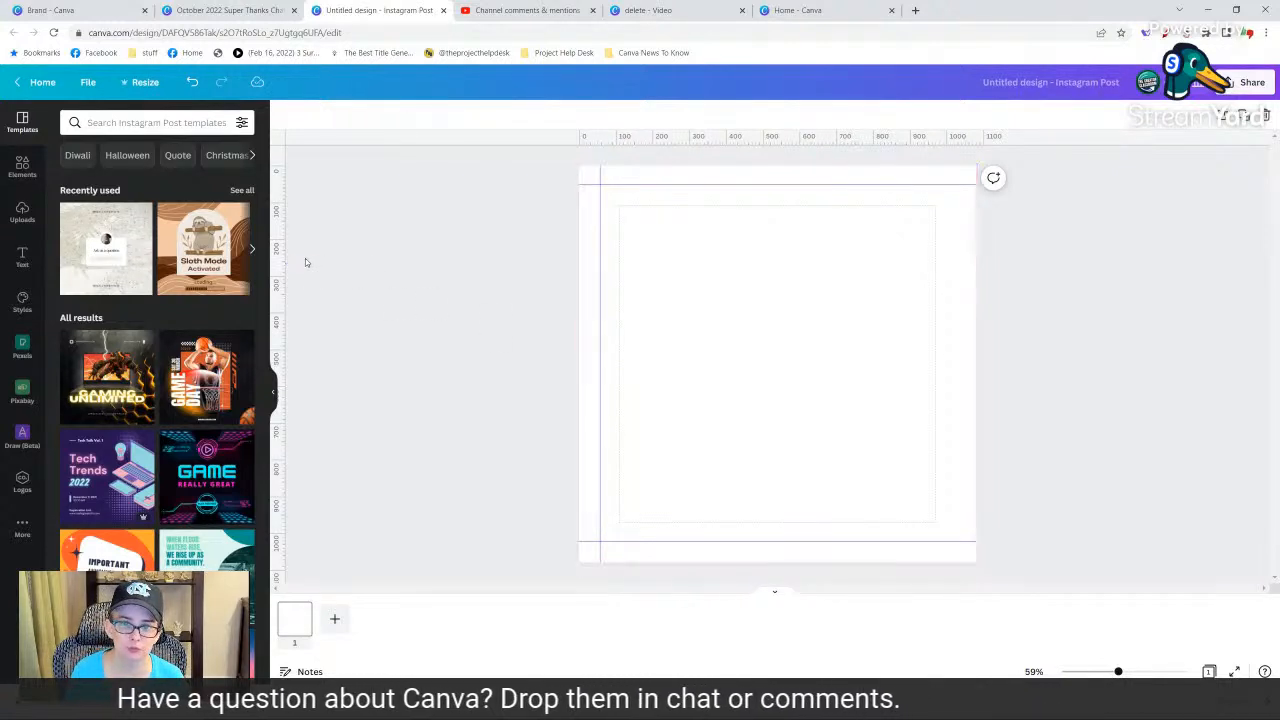
left_click_drag(282, 252, 957, 273)
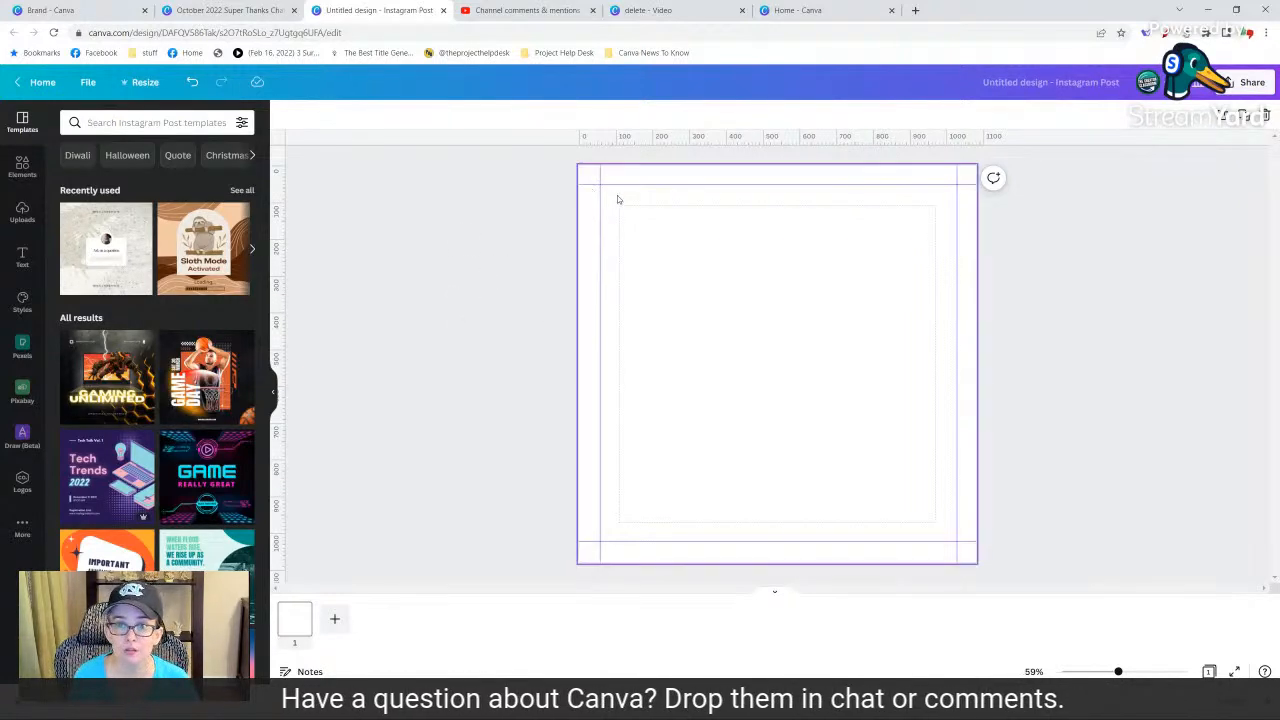
Examine the animated stickers and layouts on the first three pages of the October 2022 Super Thanks Chat & Stickers design.
left_click(208, 12)
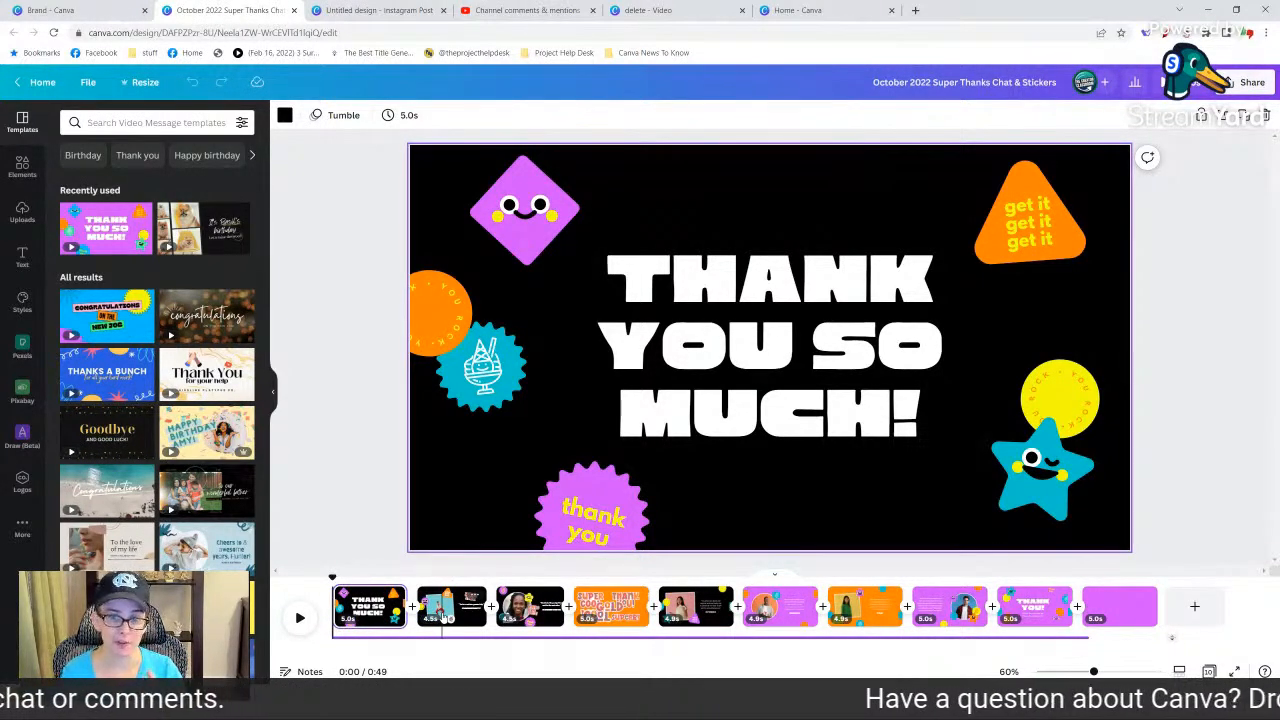
left_click(443, 617)
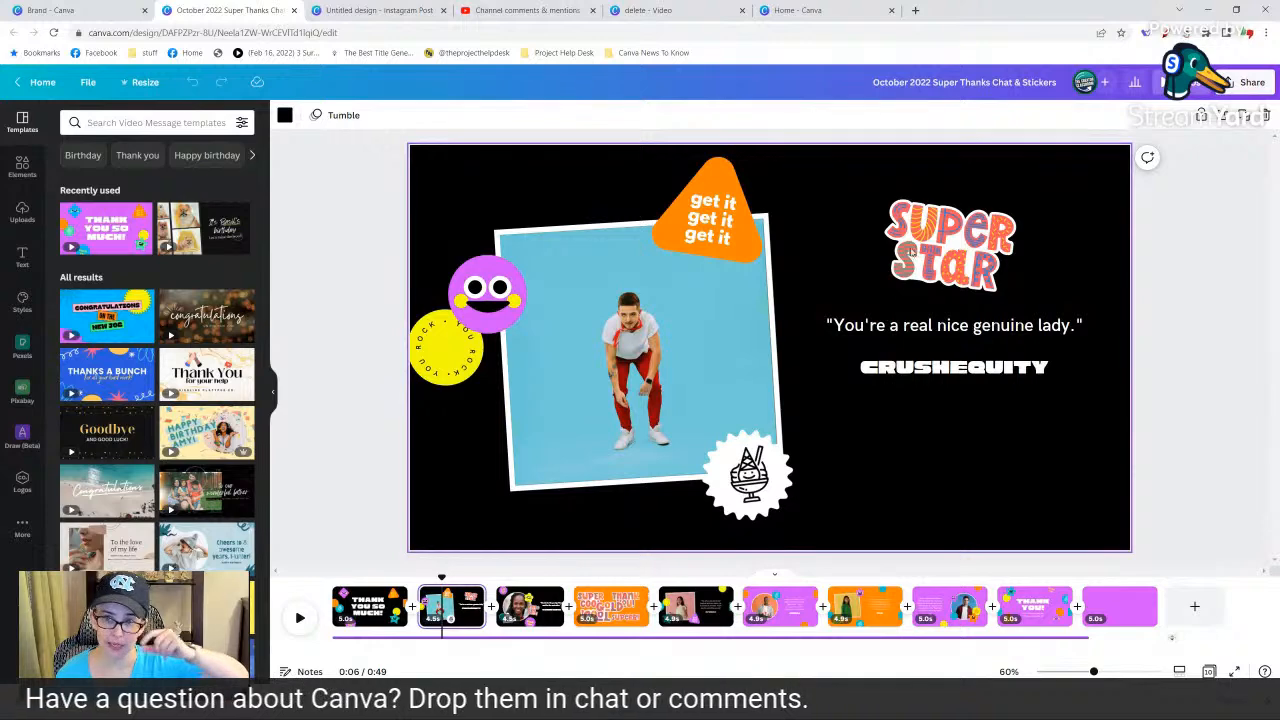
left_click(515, 618)
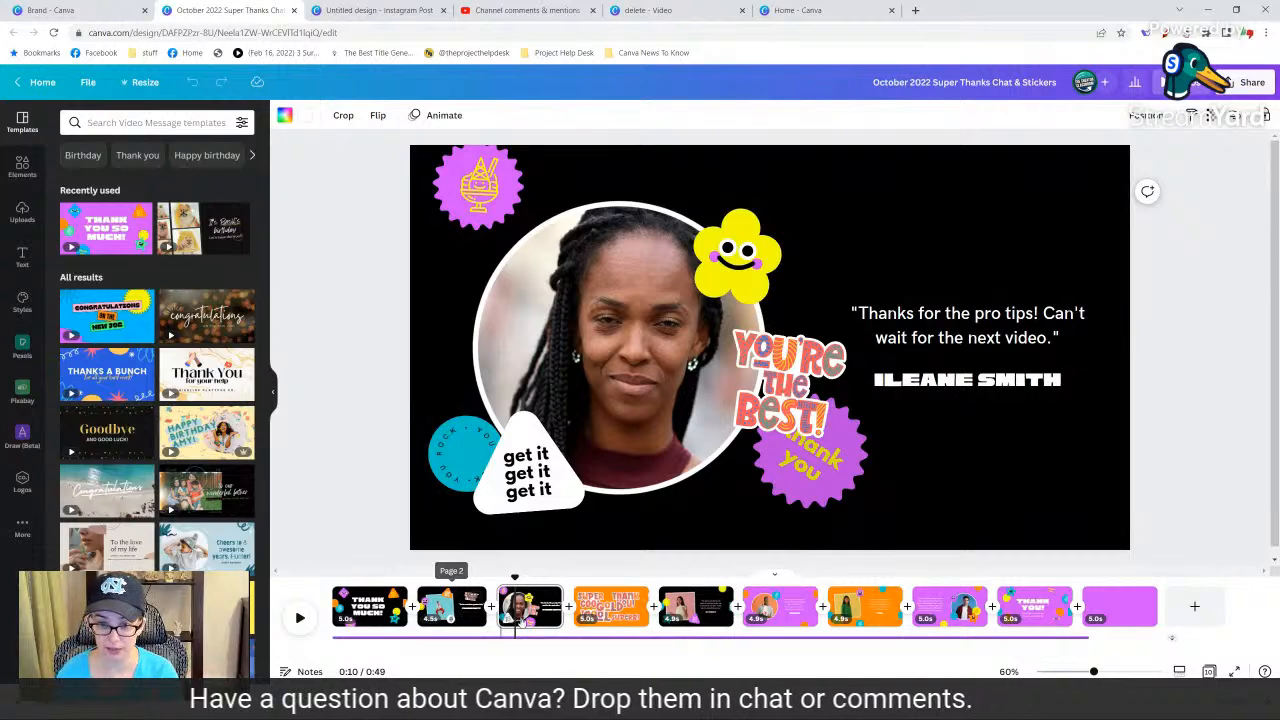
left_click(527, 612)
left_click(370, 608)
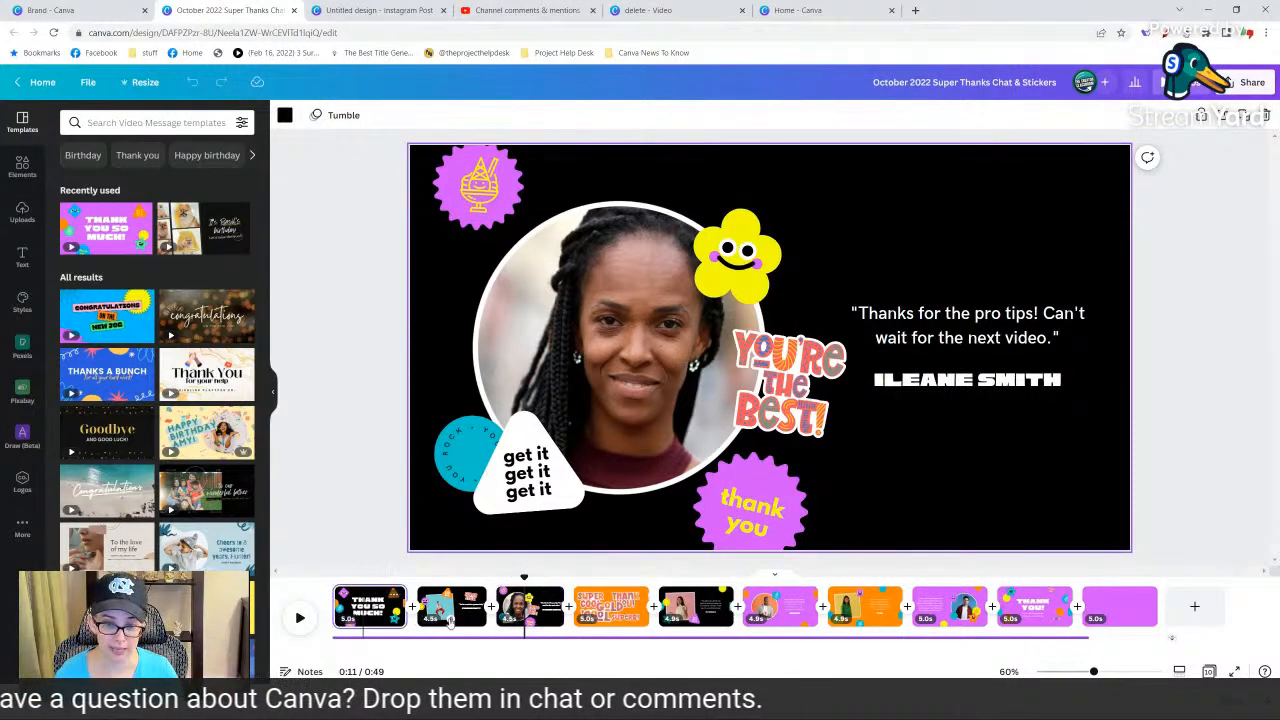
left_click(460, 612)
left_click(524, 612)
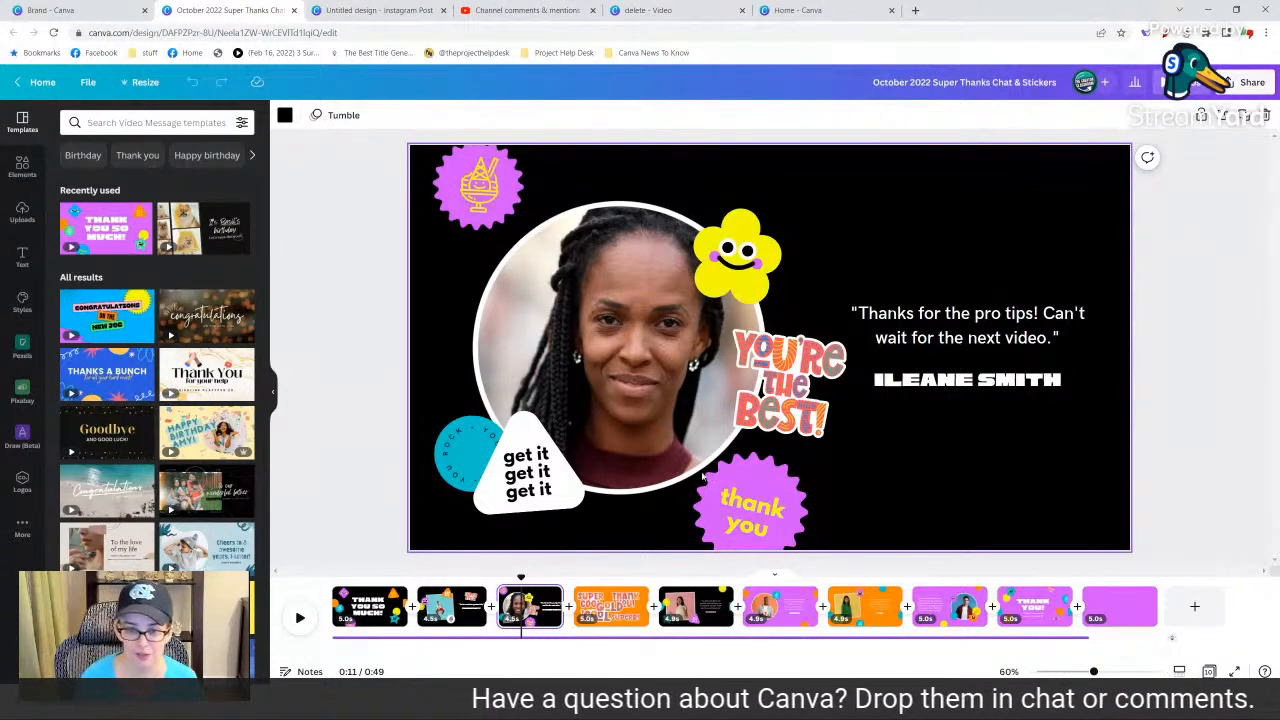
left_click(467, 610)
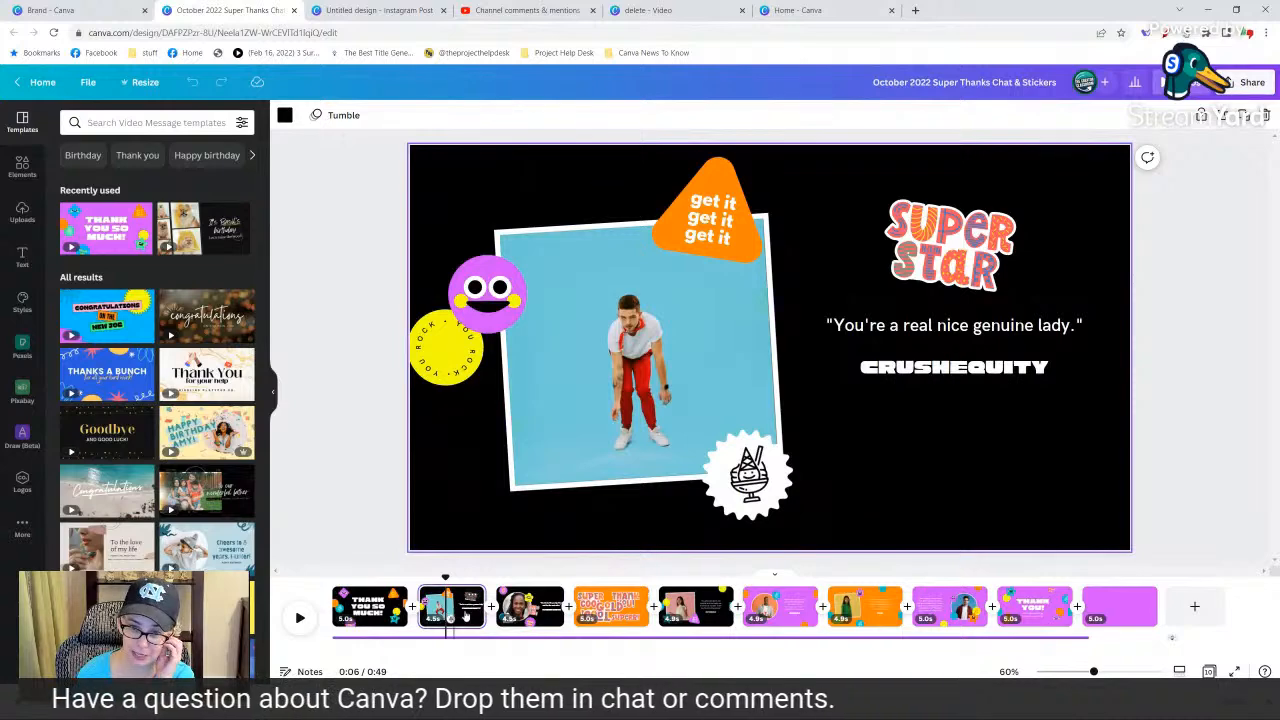
left_click(525, 615)
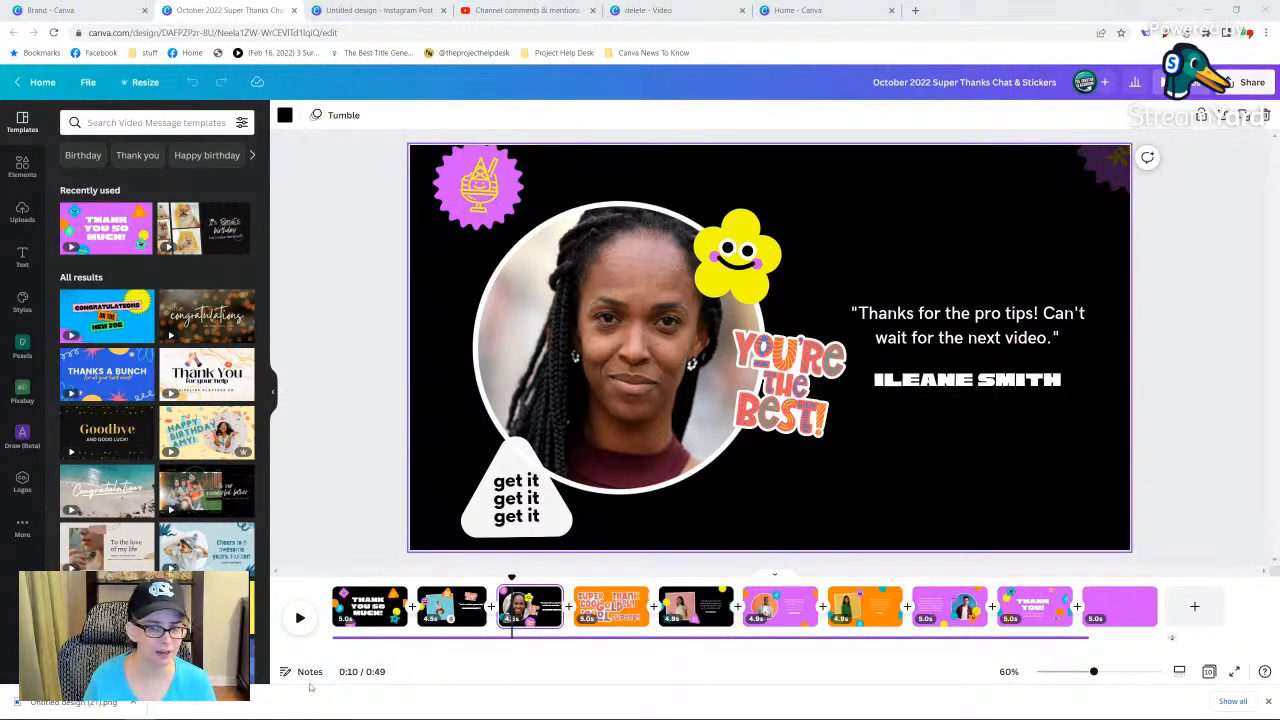
Close the downloads bar, switch to Firefox and open StreamYard's broadcasts page in place of the YouTube comments.
left_click(1268, 702)
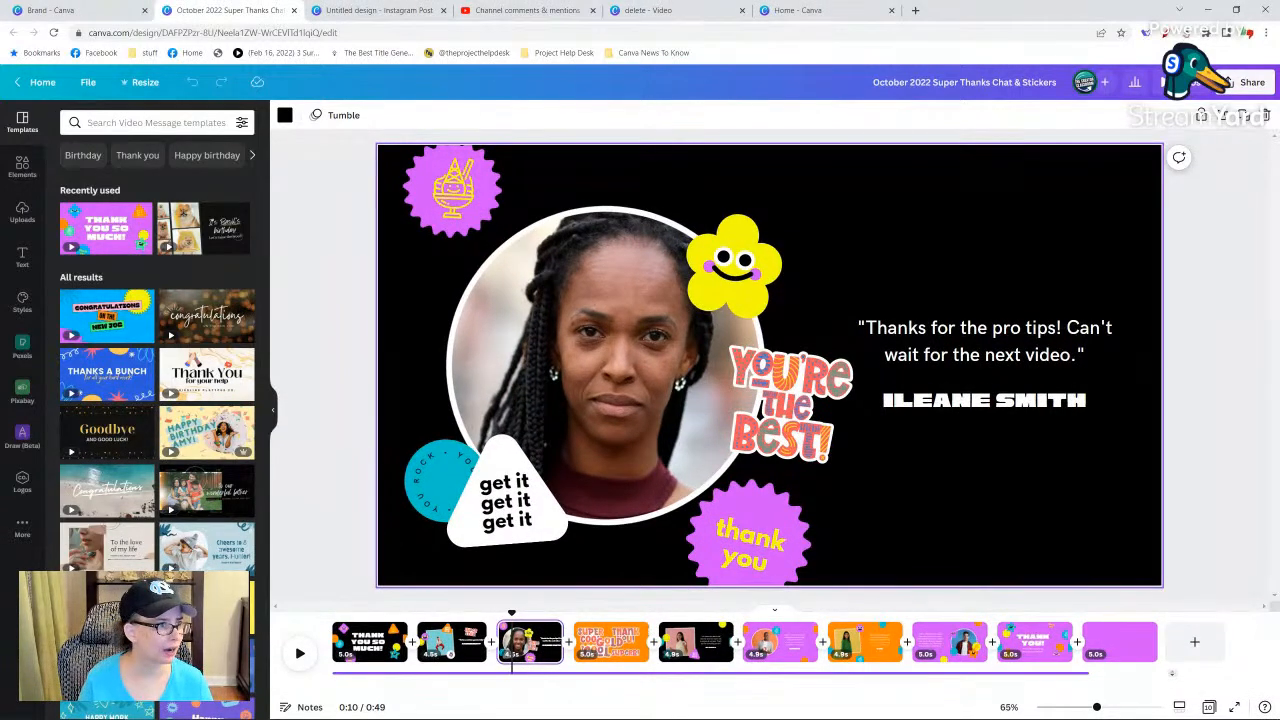
mouse_move(200, 714)
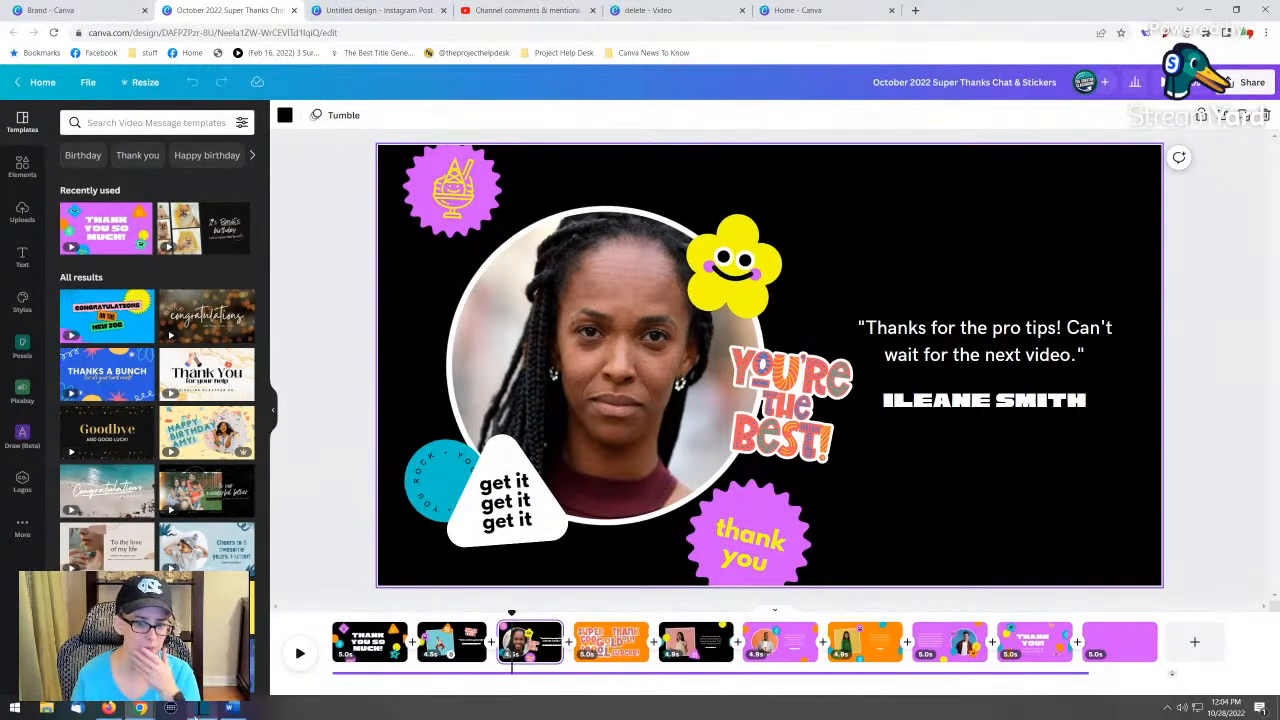
left_click(110, 708)
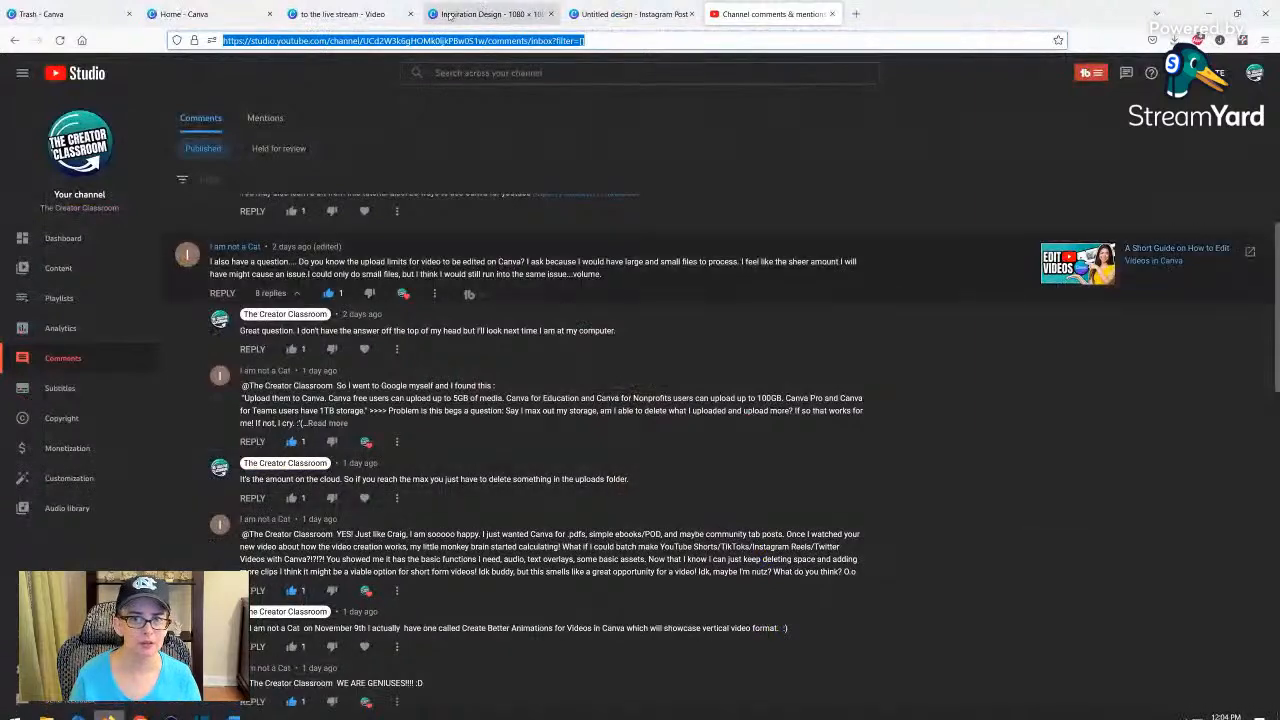
type("streamyard")
key("Return")
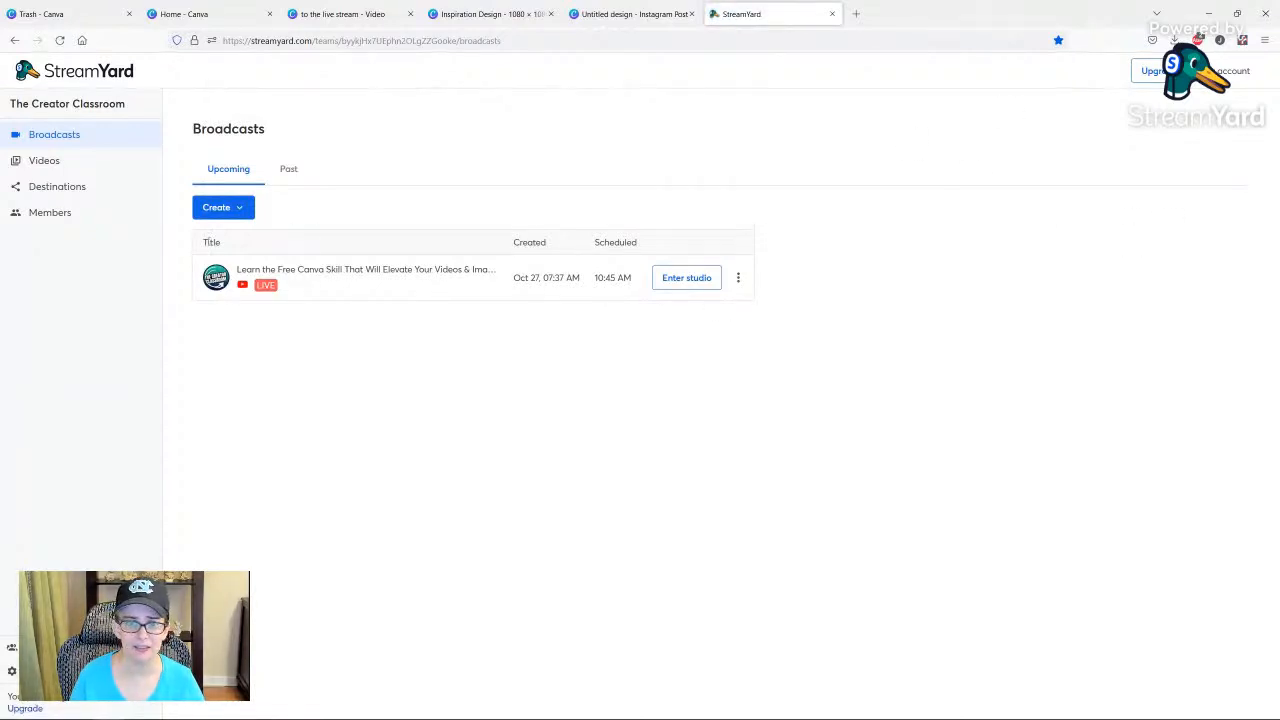
Create a private StreamYard broadcast to the YouTube channel with "test" as both title and description.
left_click(225, 203)
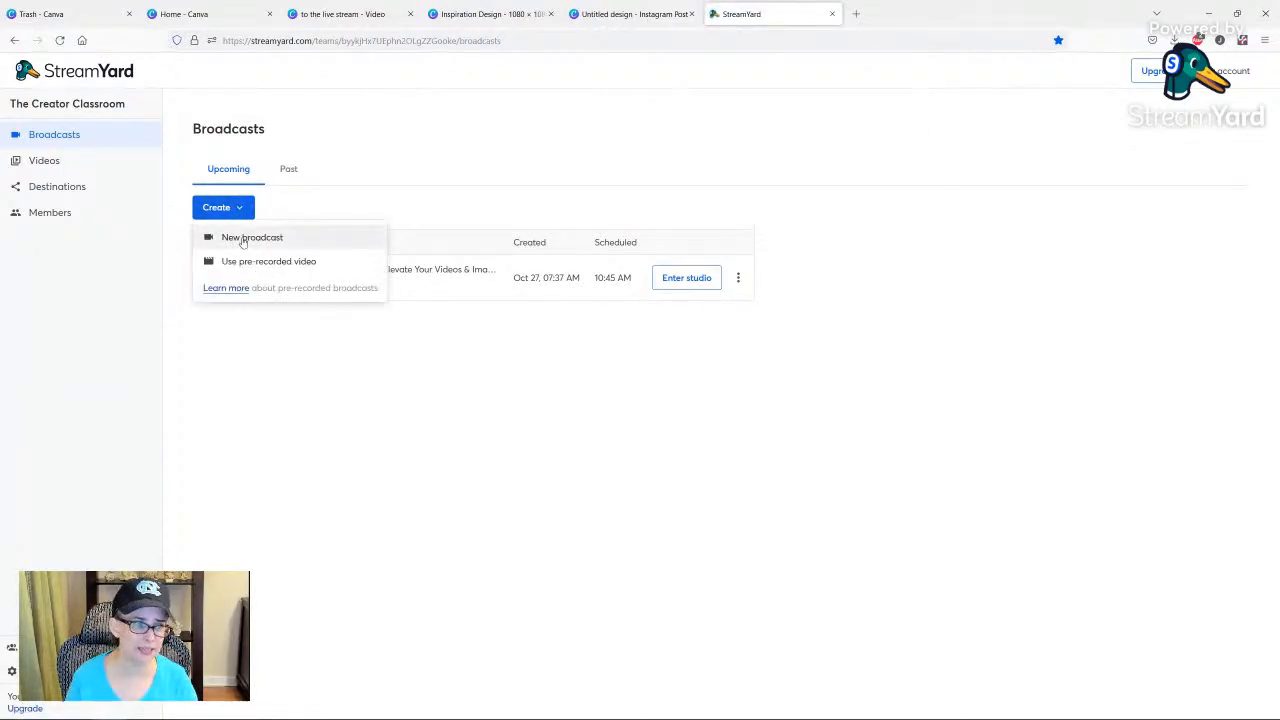
left_click(242, 240)
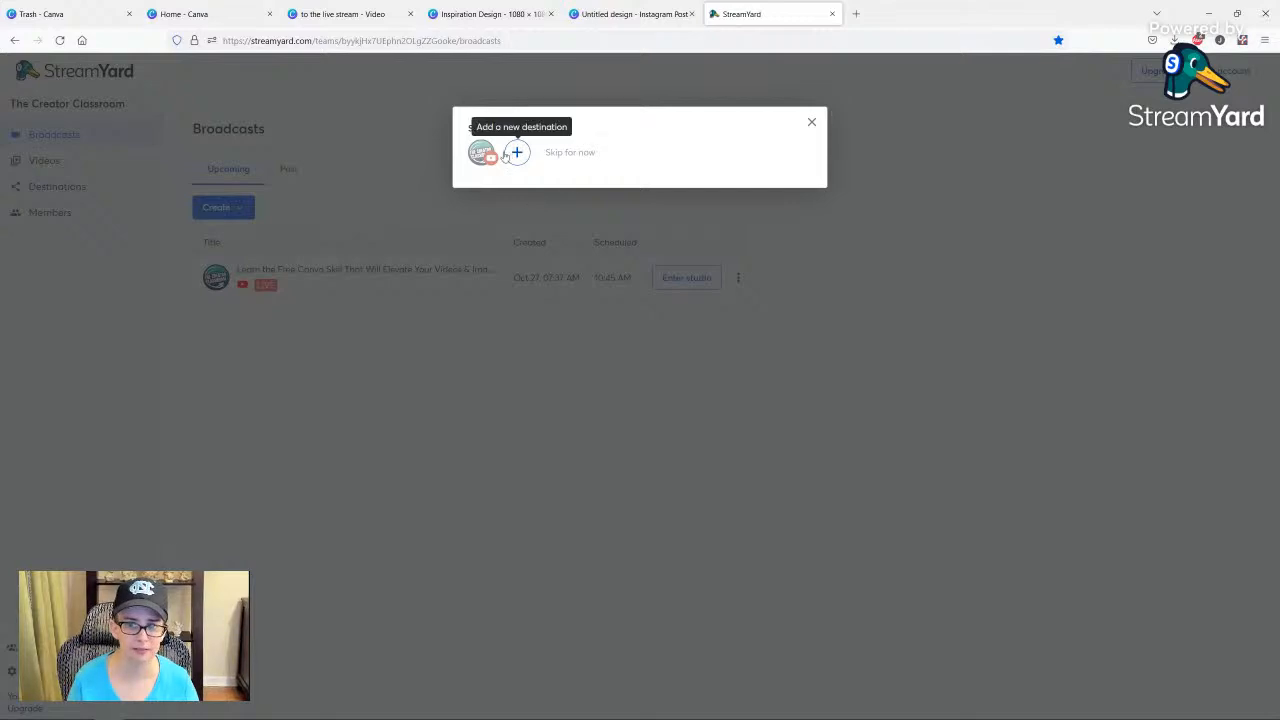
left_click(481, 152)
left_click(496, 204)
type("test")
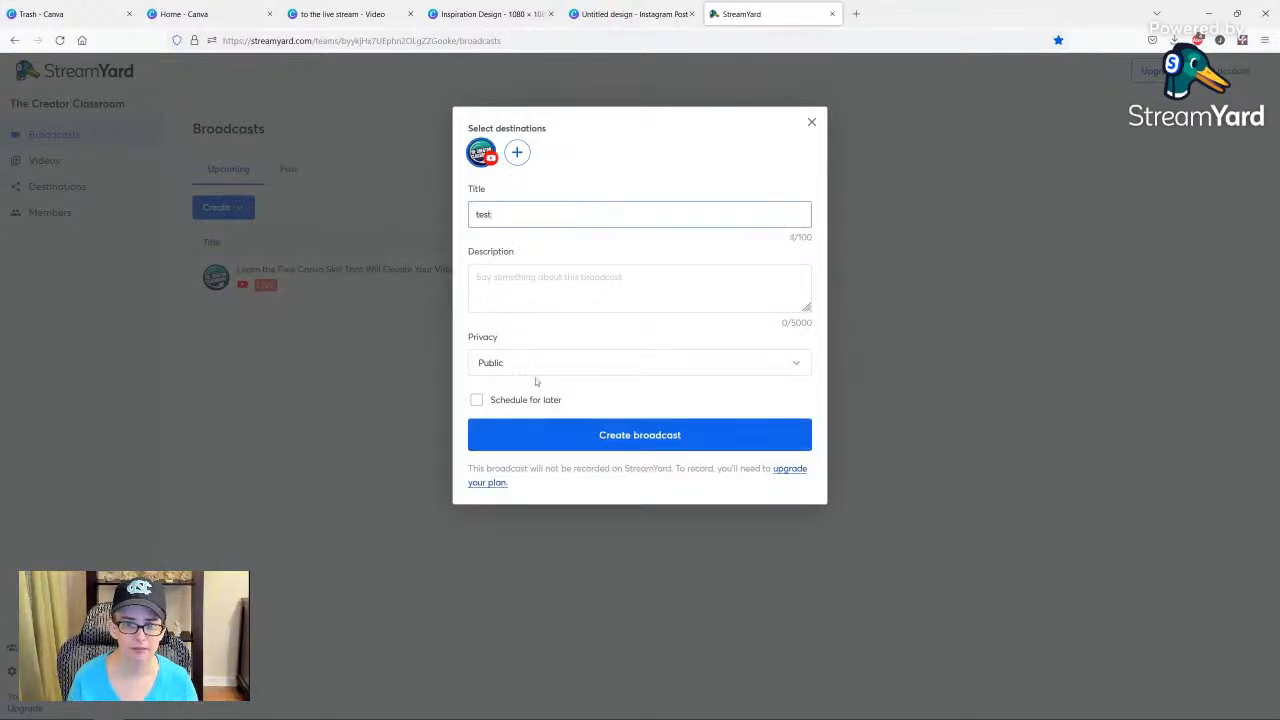
left_click(527, 299)
type("test")
left_click(515, 369)
left_click(517, 418)
left_click(640, 440)
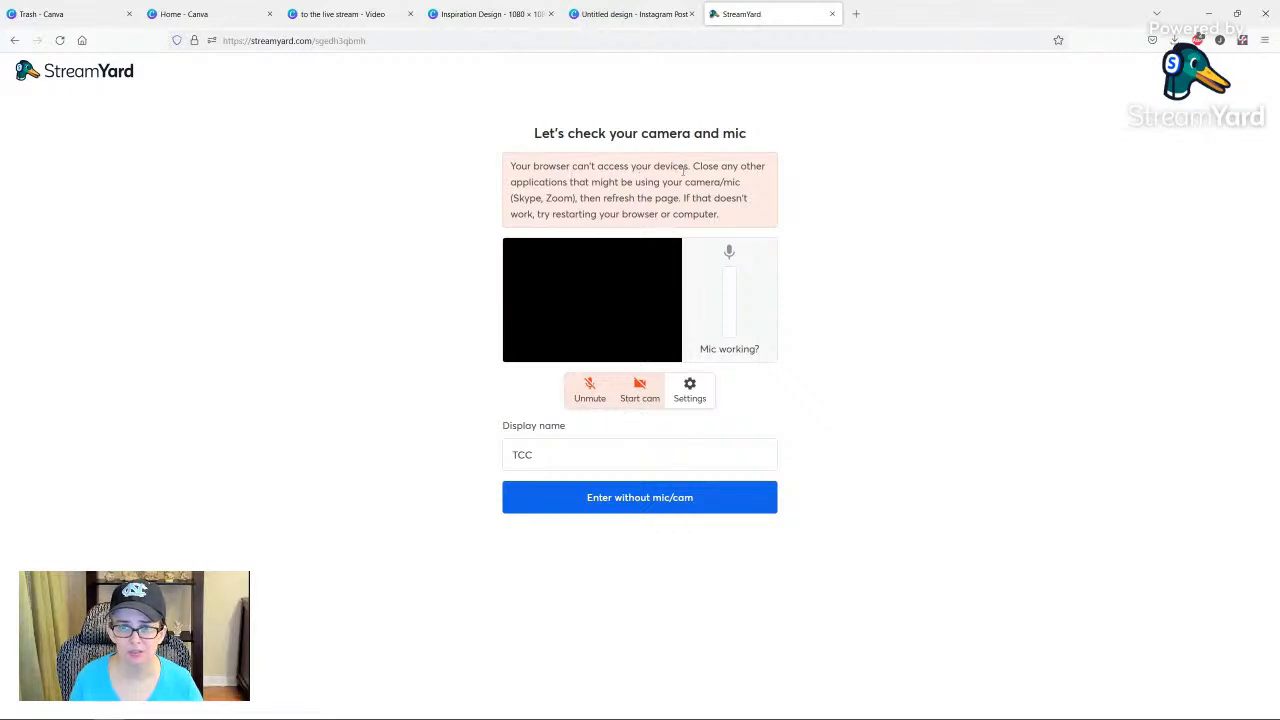
Enter the broadcast studio without microphone or camera and dismiss the device access warning.
left_click(663, 505)
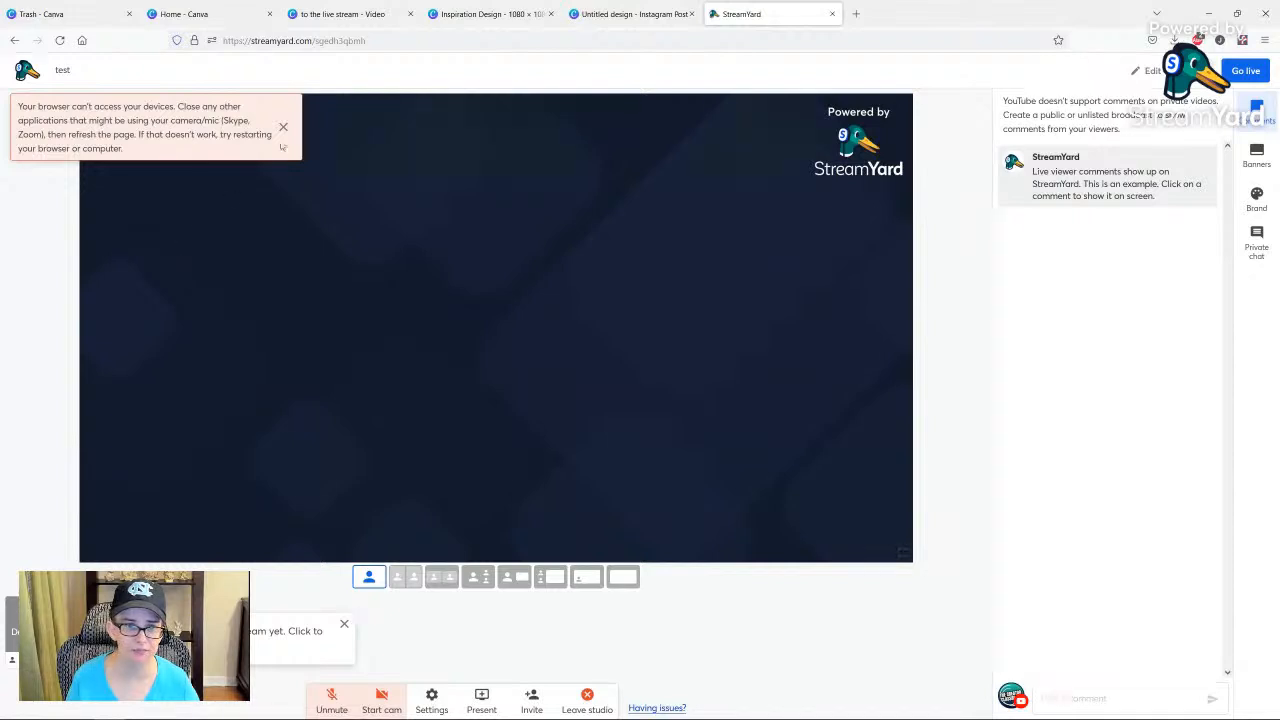
left_click(283, 127)
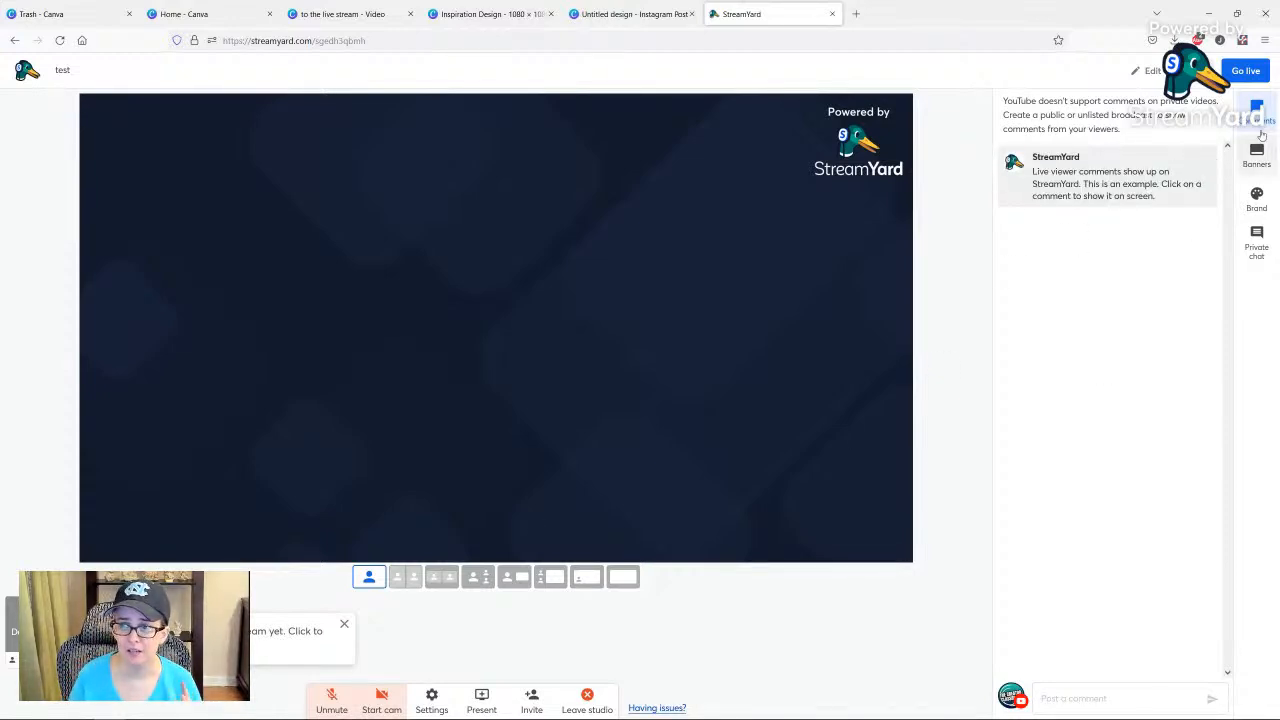
Open the broadcast's banners and switch from the 25 Things for Canva folder to the Celebration folder.
left_click(1257, 166)
mouse_move(1046, 262)
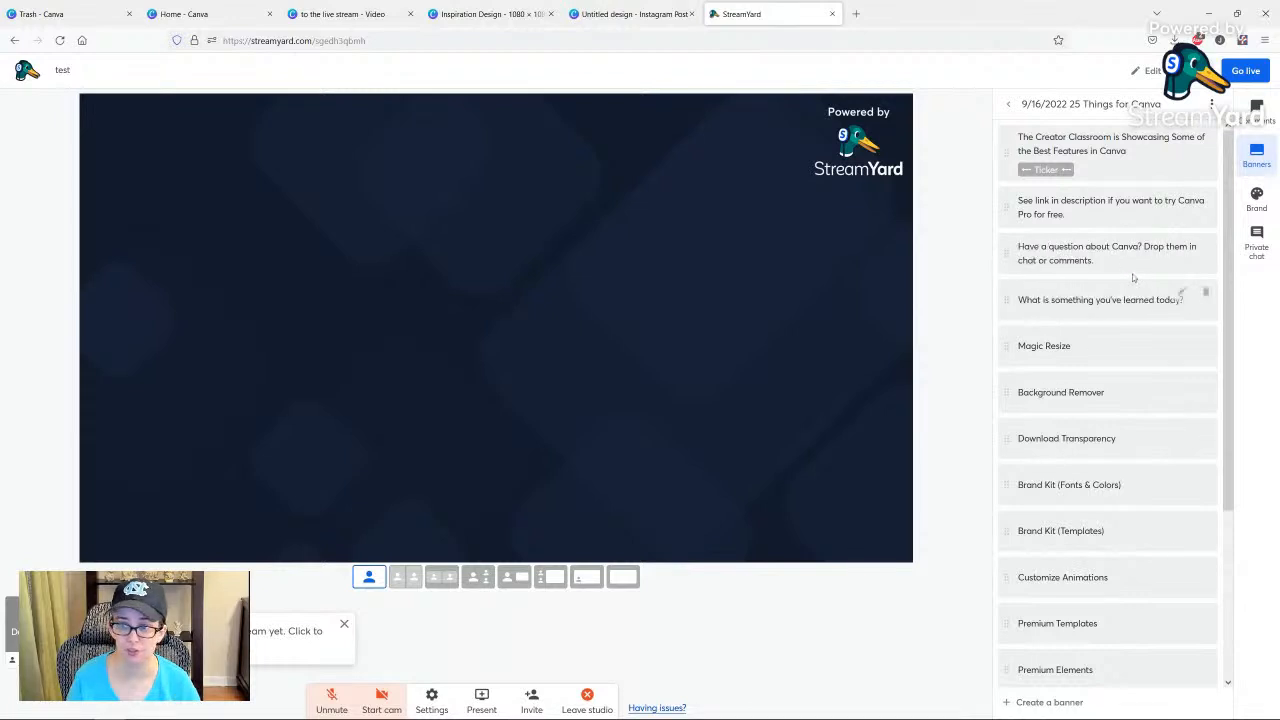
left_click(1010, 105)
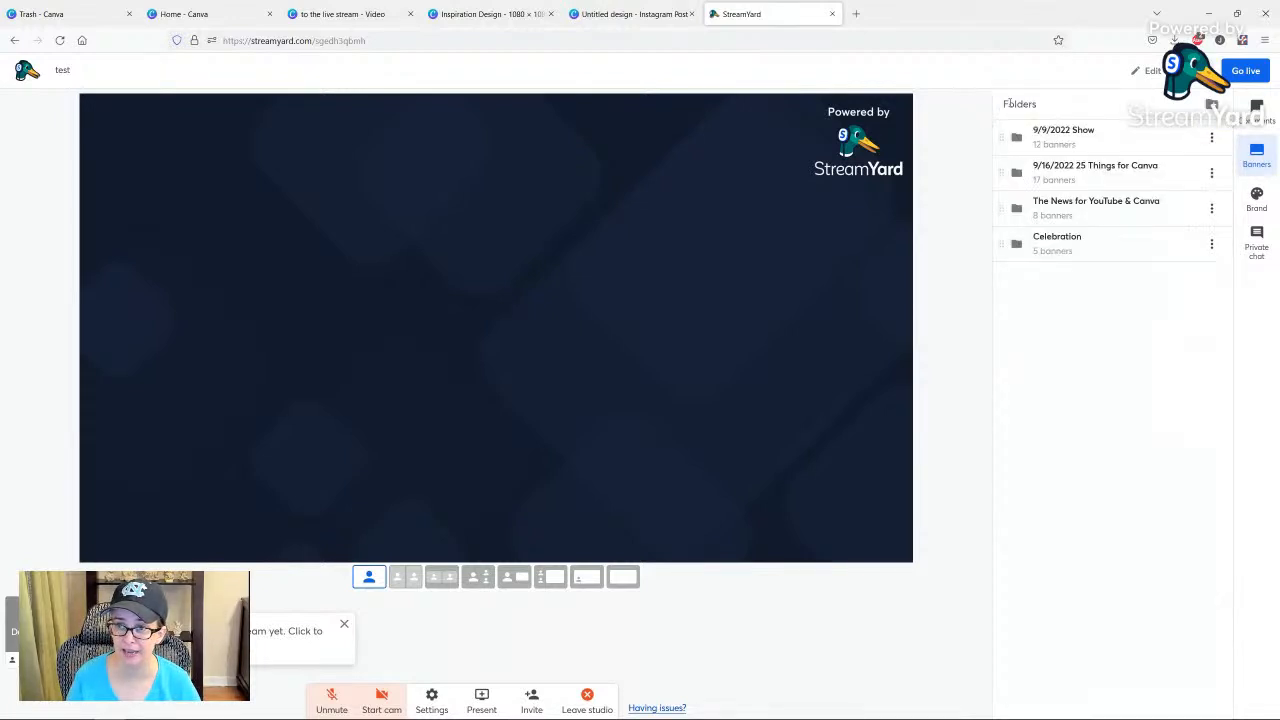
left_click(1058, 245)
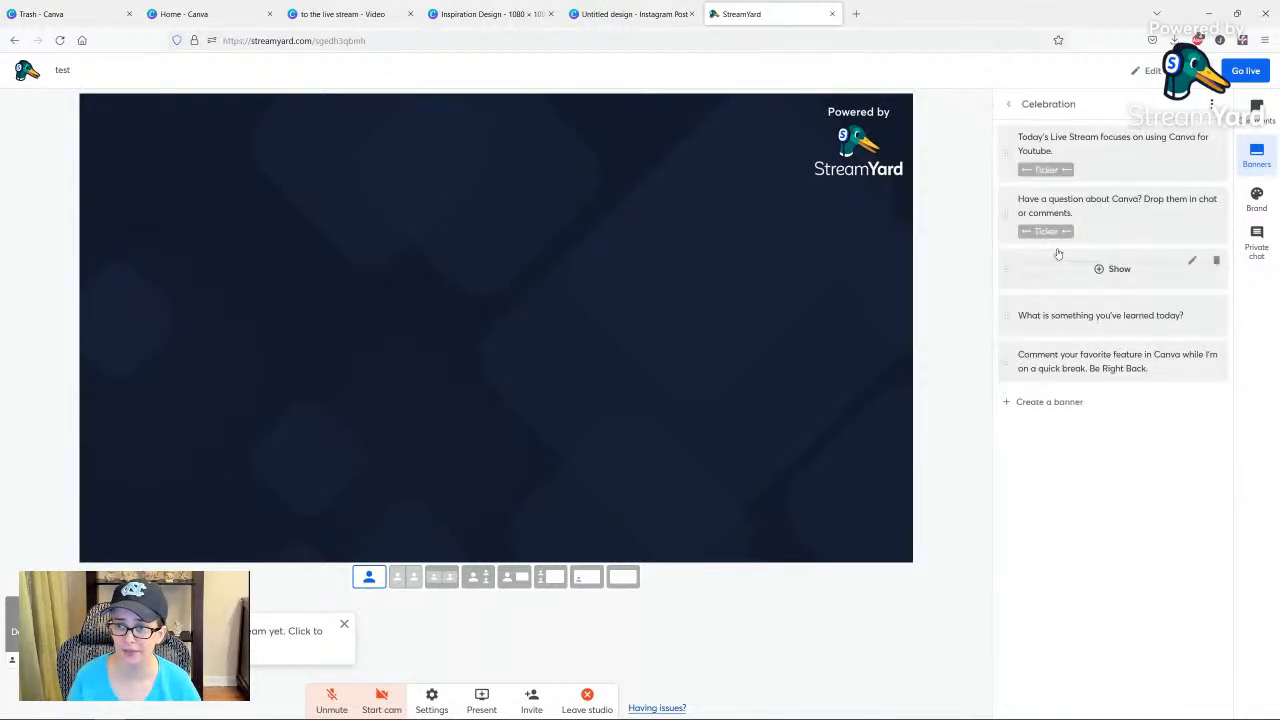
Preview the two ticker banners about using Canva for YouTube and asking Canva questions on the stage, hiding each one again.
mouse_move(1019, 149)
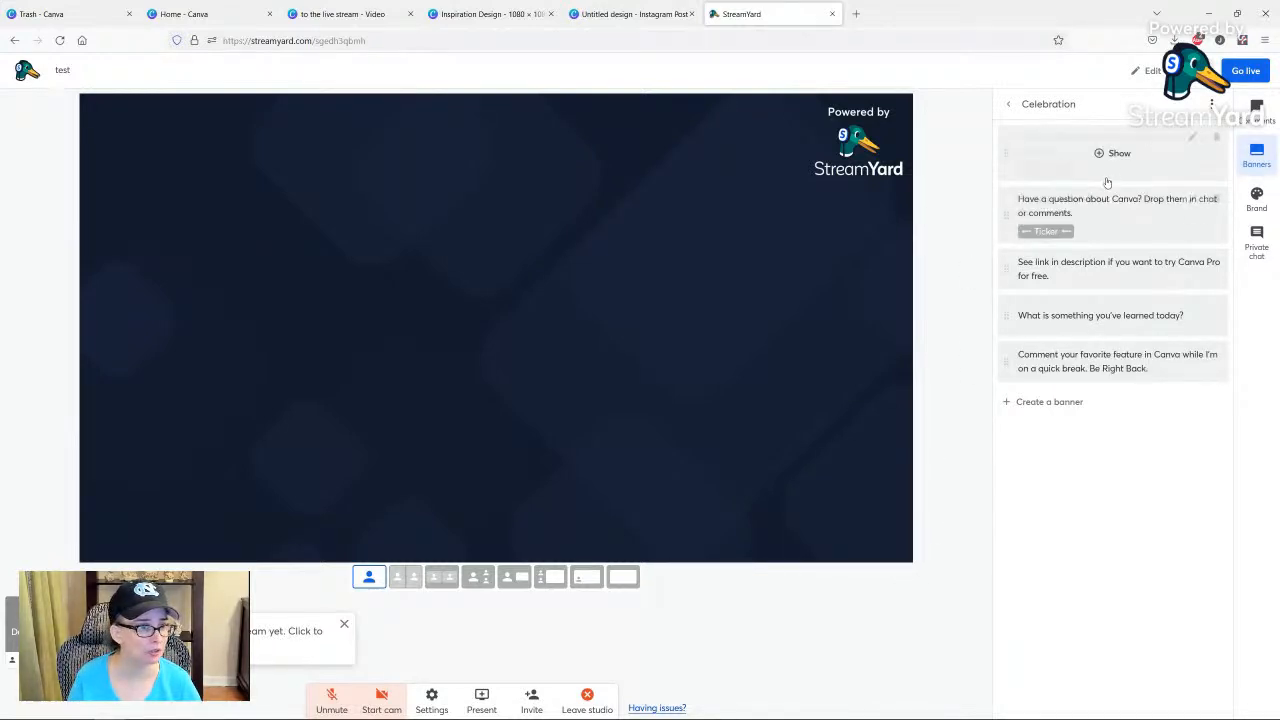
left_click(1112, 153)
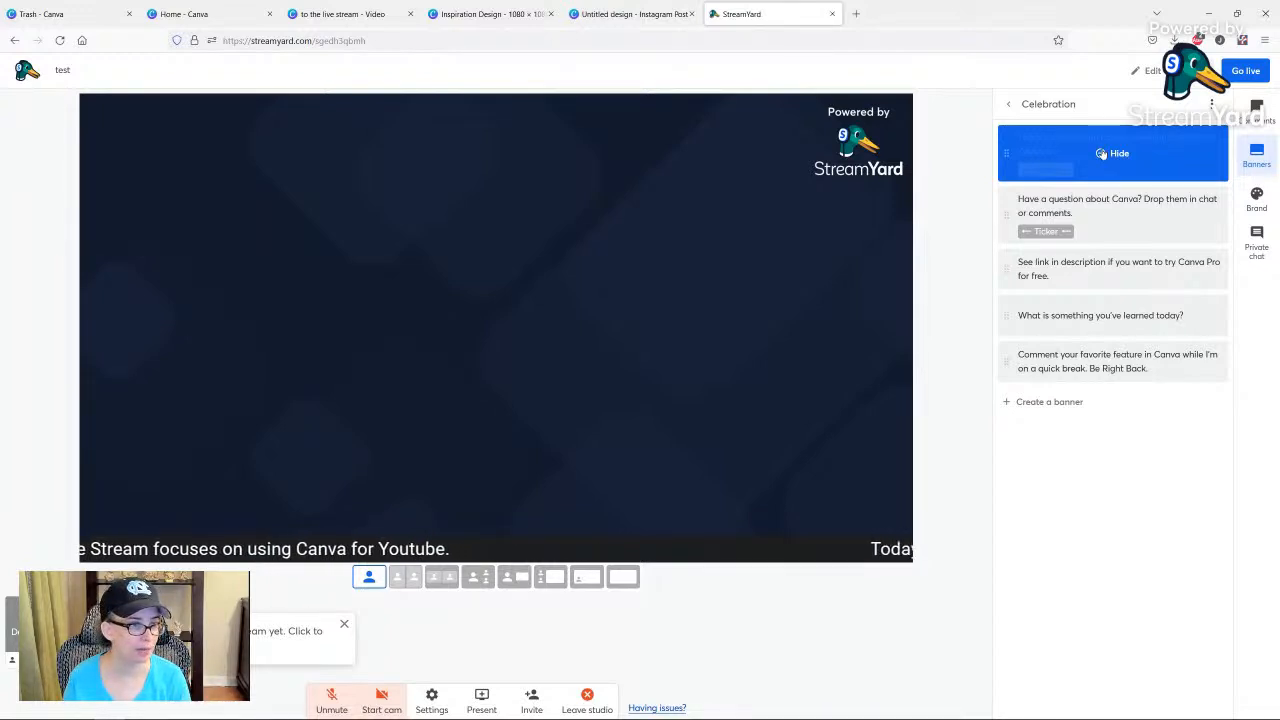
left_click(1102, 154)
left_click(1112, 215)
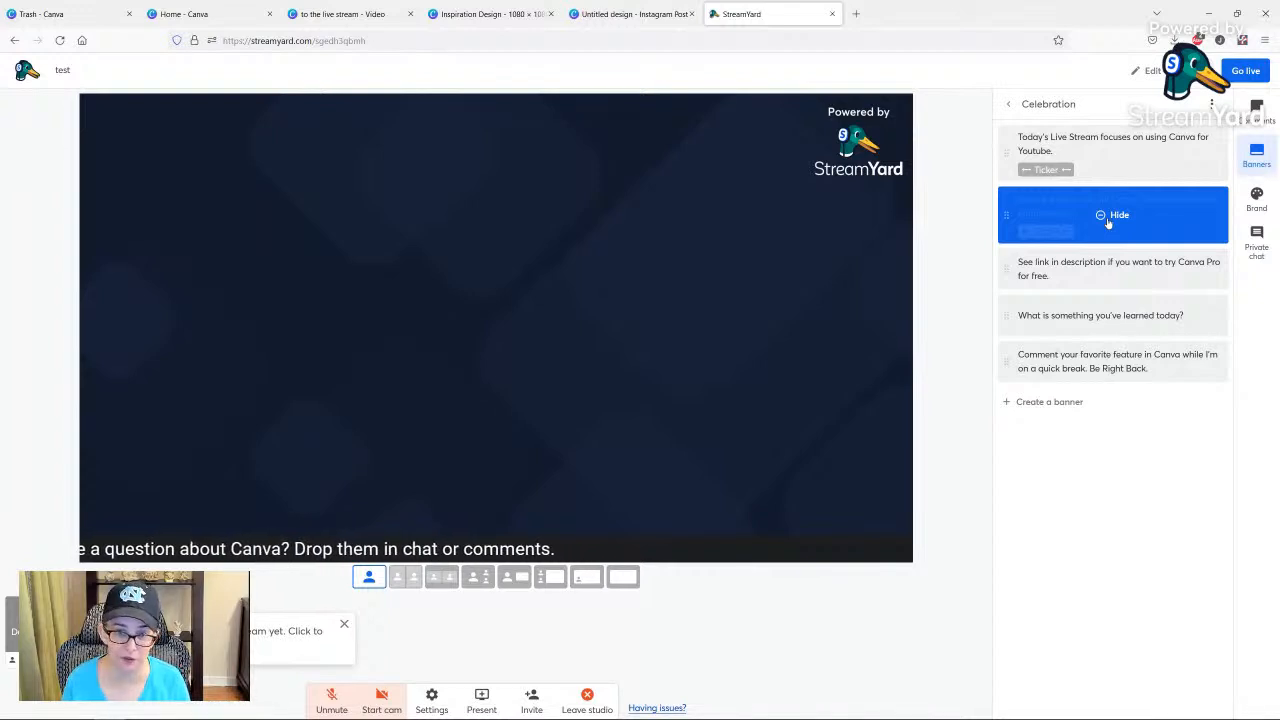
left_click(1107, 218)
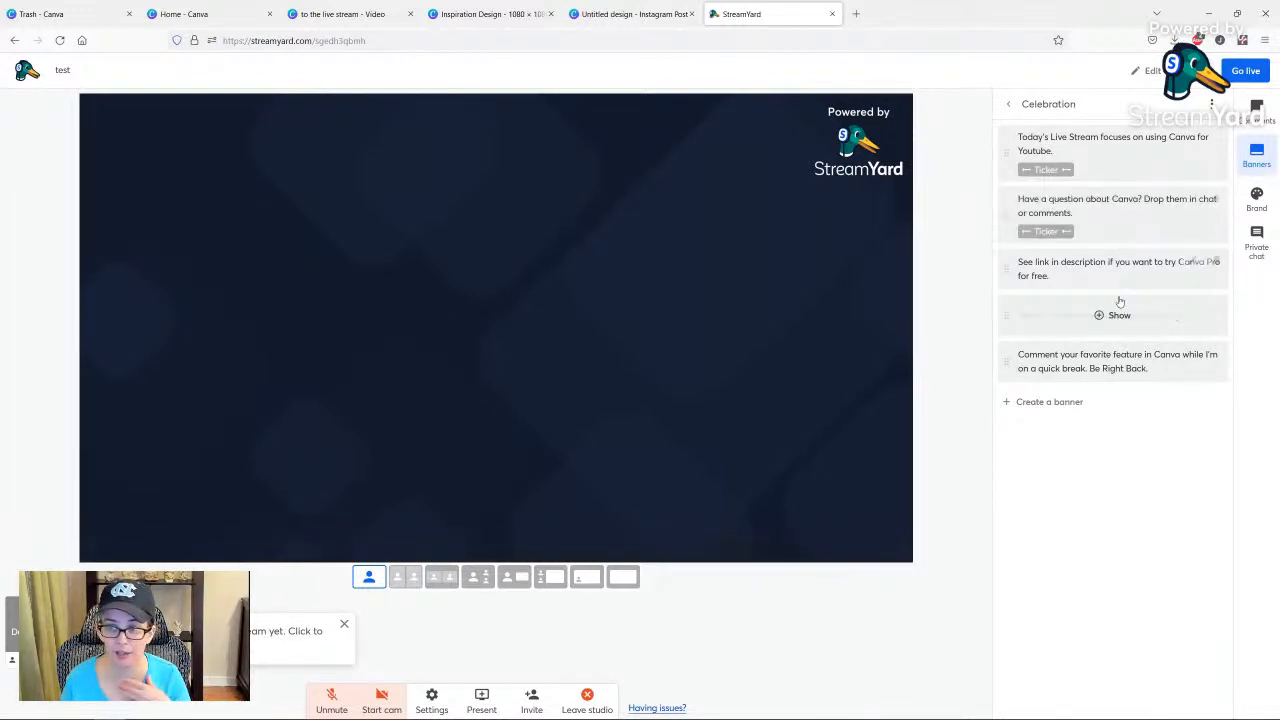
Preview the three static banners on stage in turn, from the Canva Pro link to the Be Right Back message, and hide the last one.
left_click(1114, 274)
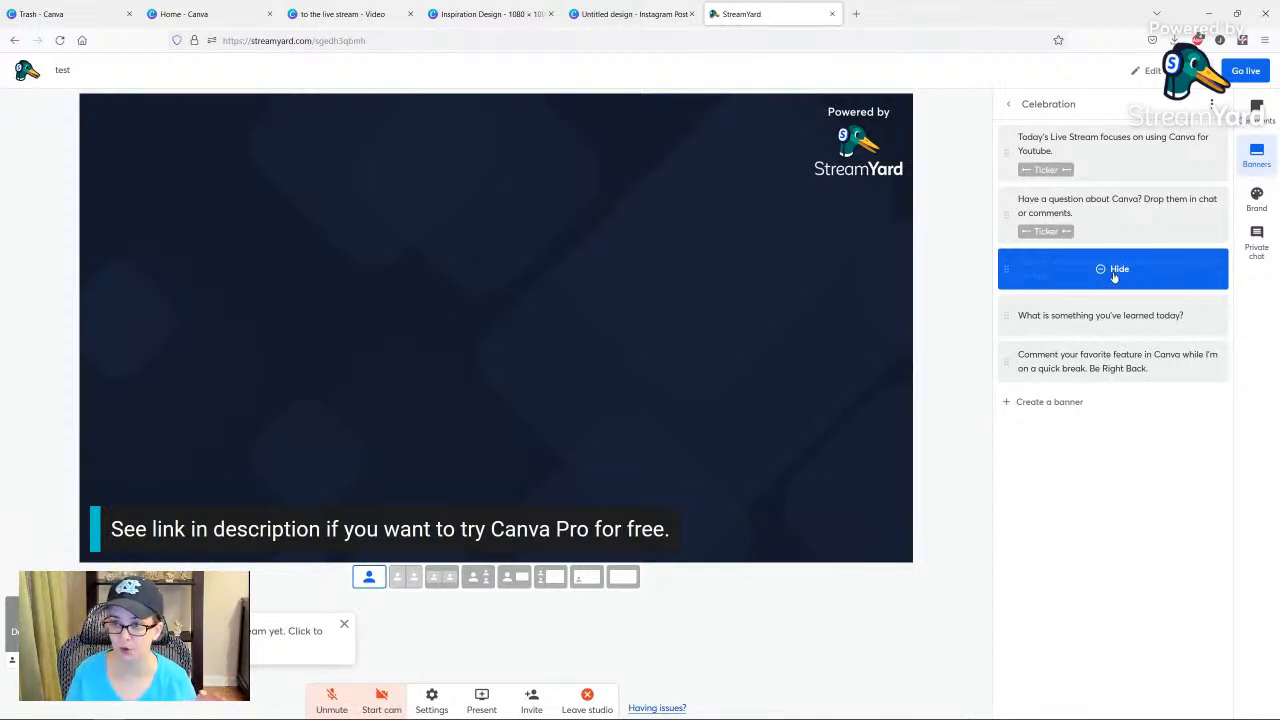
left_click(1114, 273)
left_click(1107, 318)
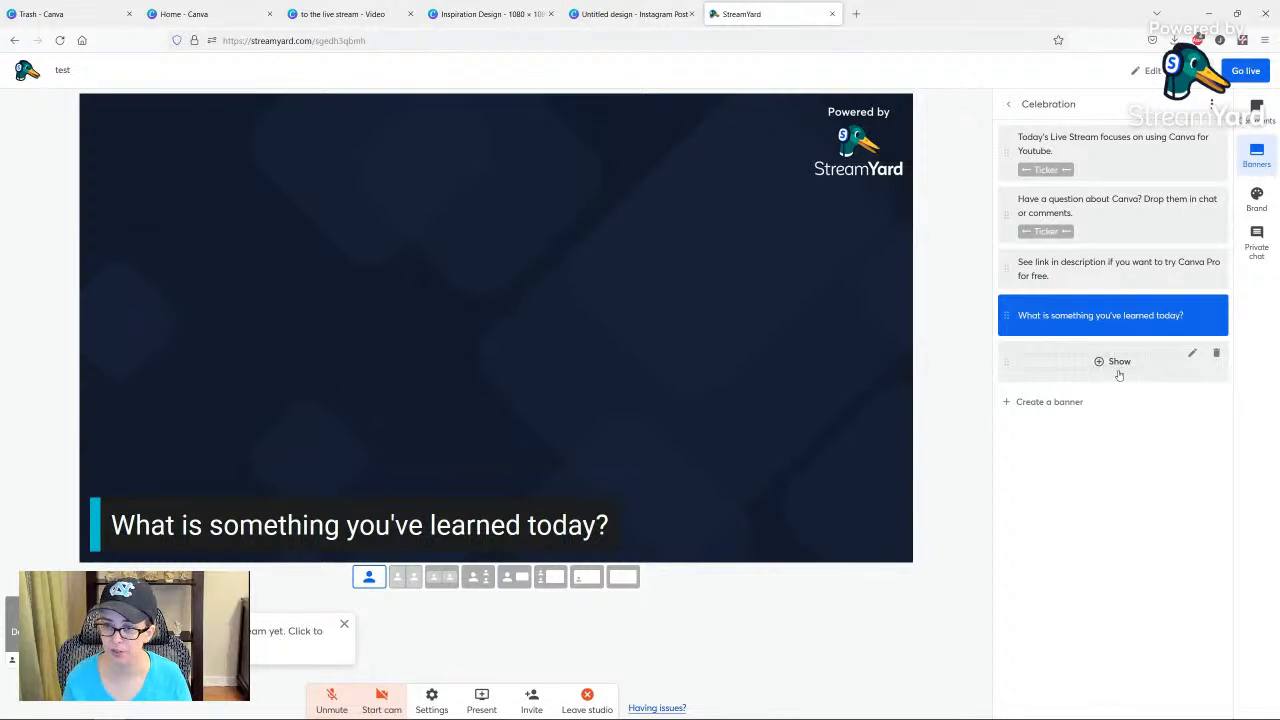
left_click(1120, 369)
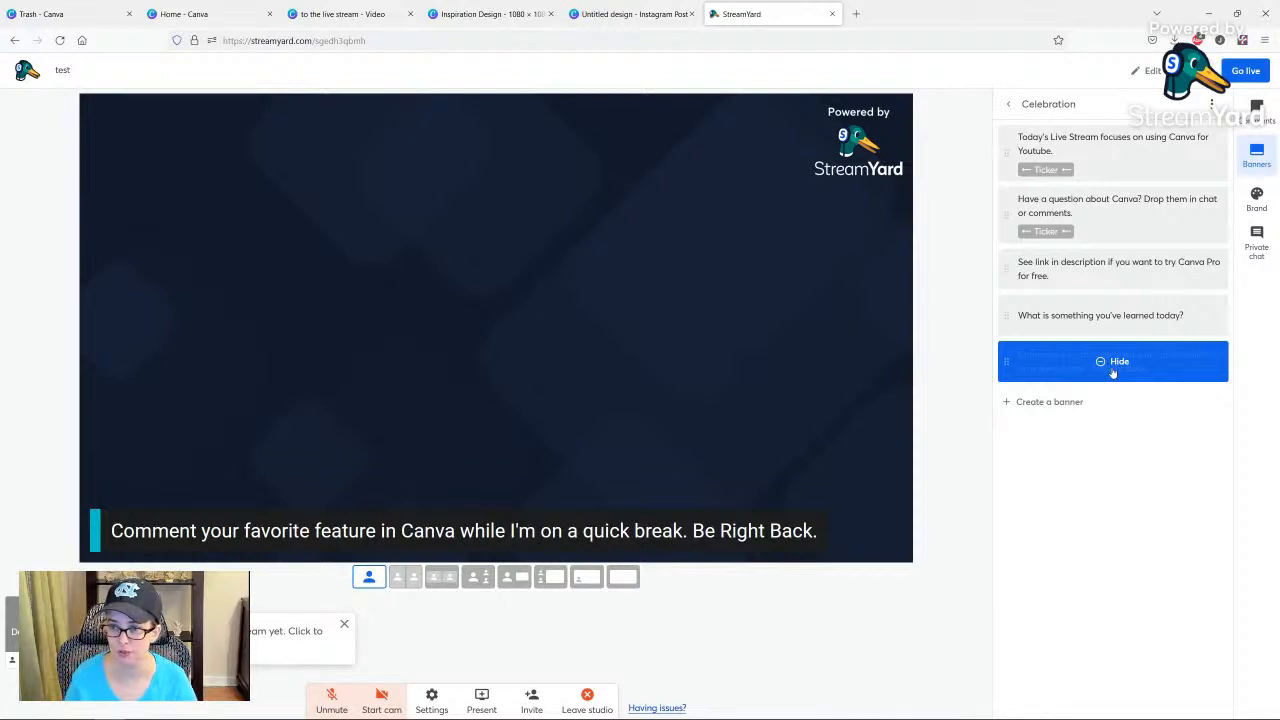
left_click(1113, 370)
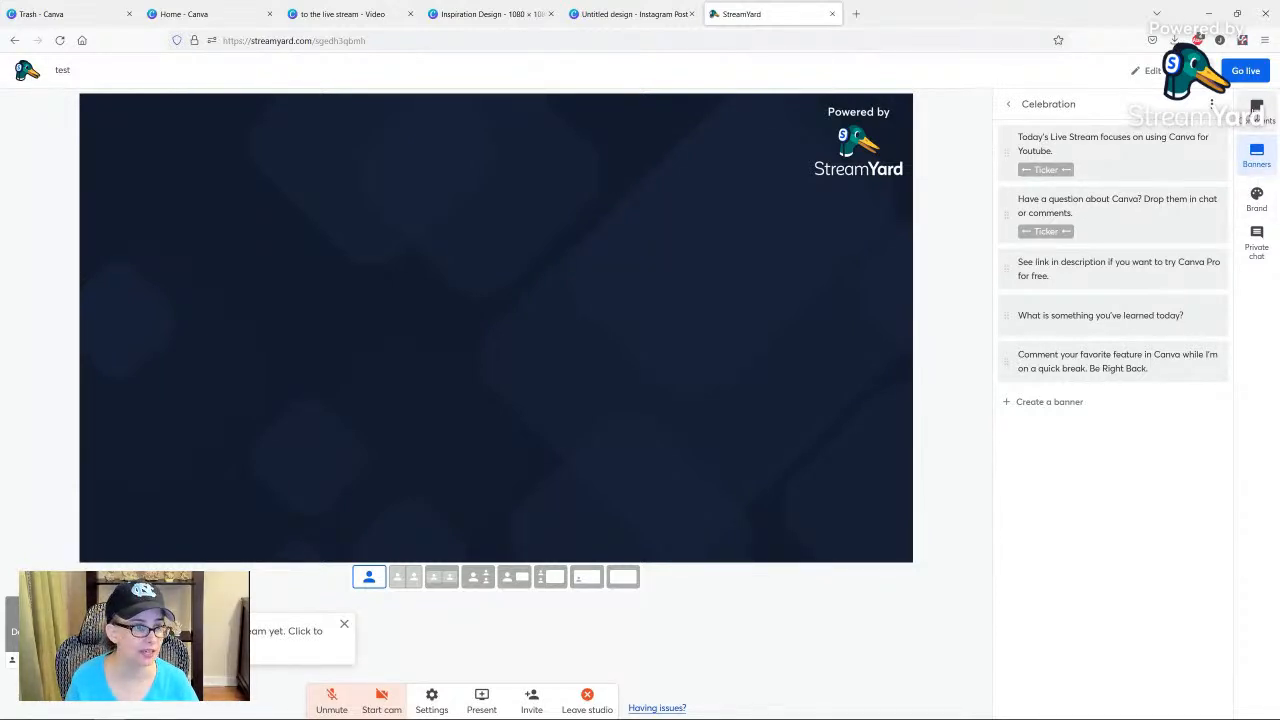
Show StreamYard's example viewer comment on the stage and hide it again.
left_click(1257, 110)
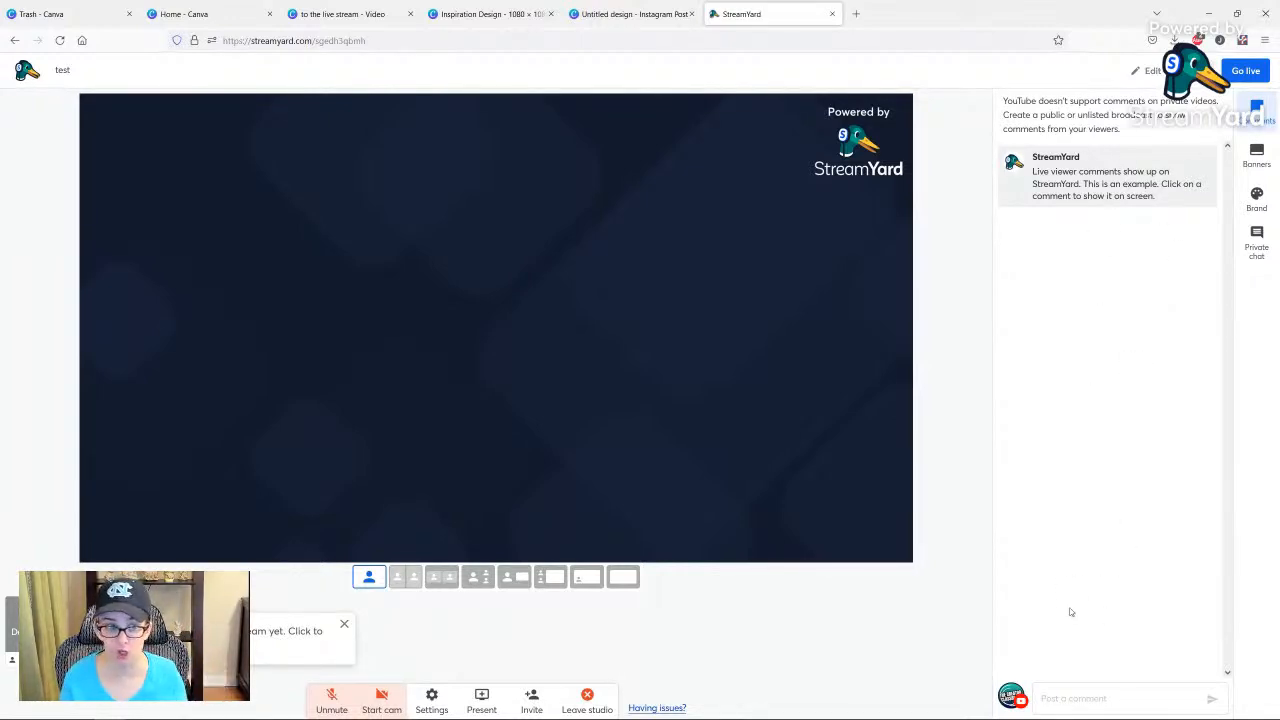
left_click(1095, 176)
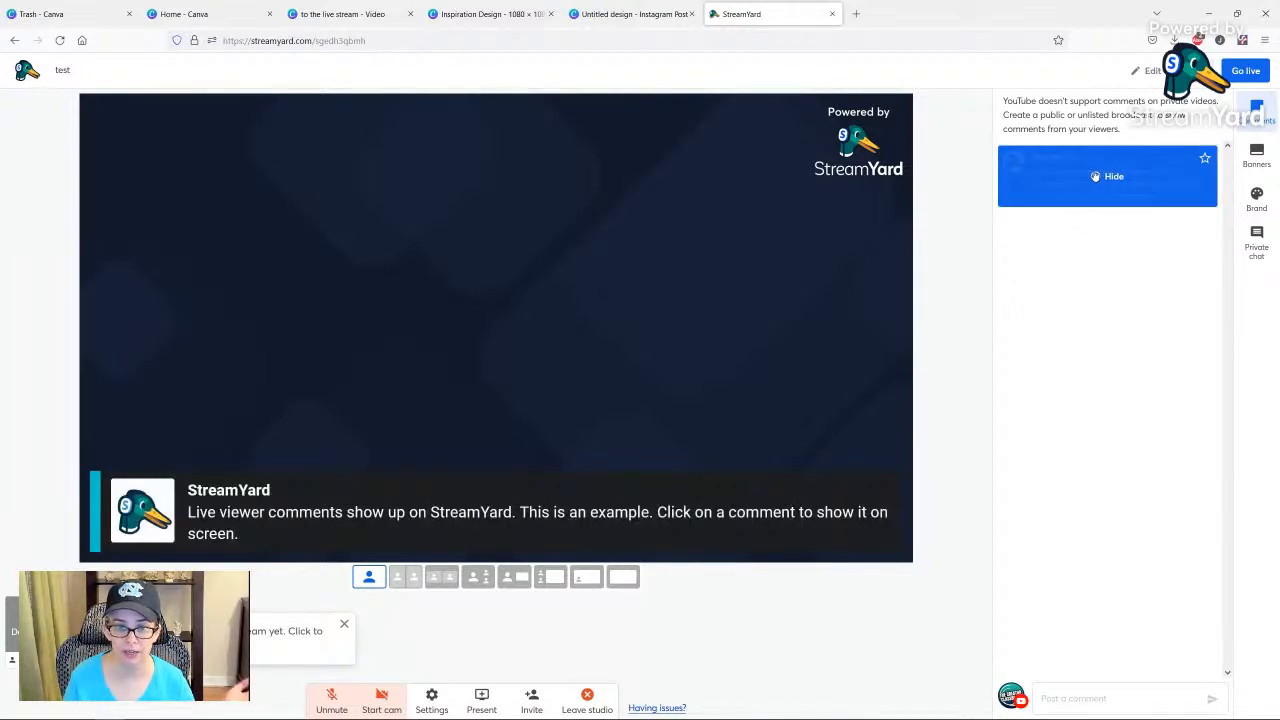
left_click(1095, 176)
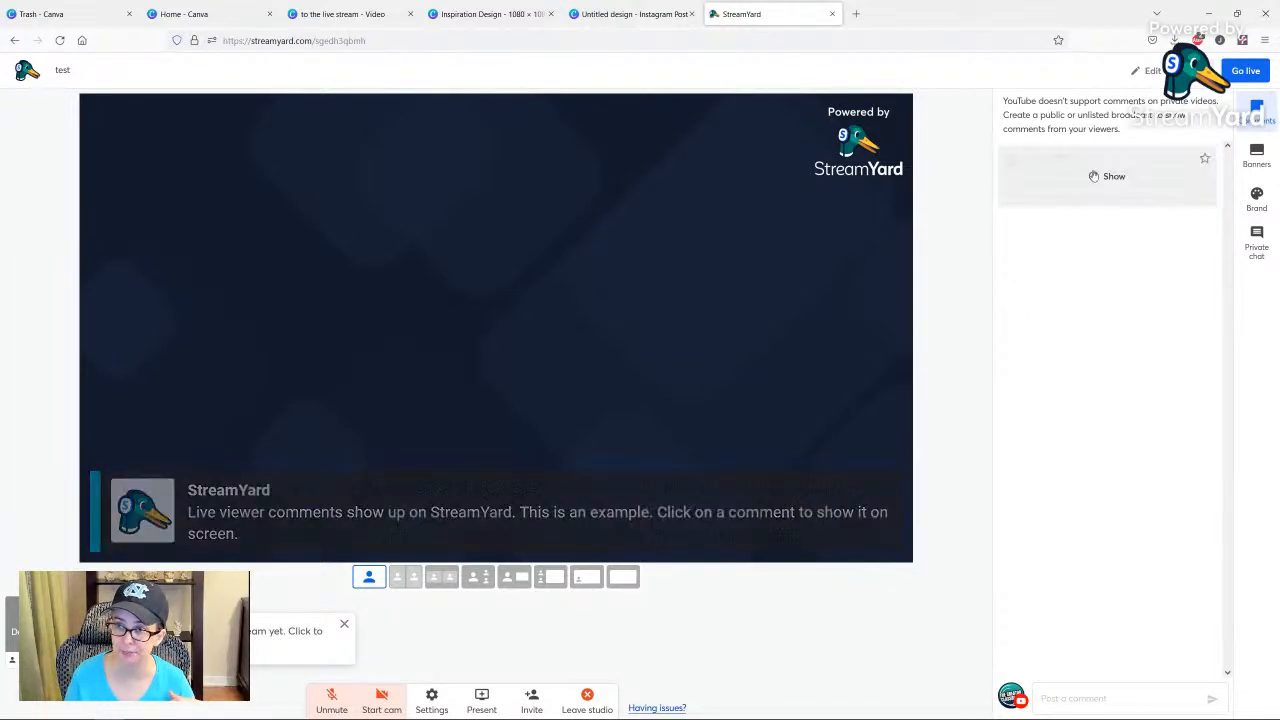
Try the Classic theme, set the brand theme to Bubble and display the "See link in description if you want to try Canva Pro for free." banner.
left_click(1257, 200)
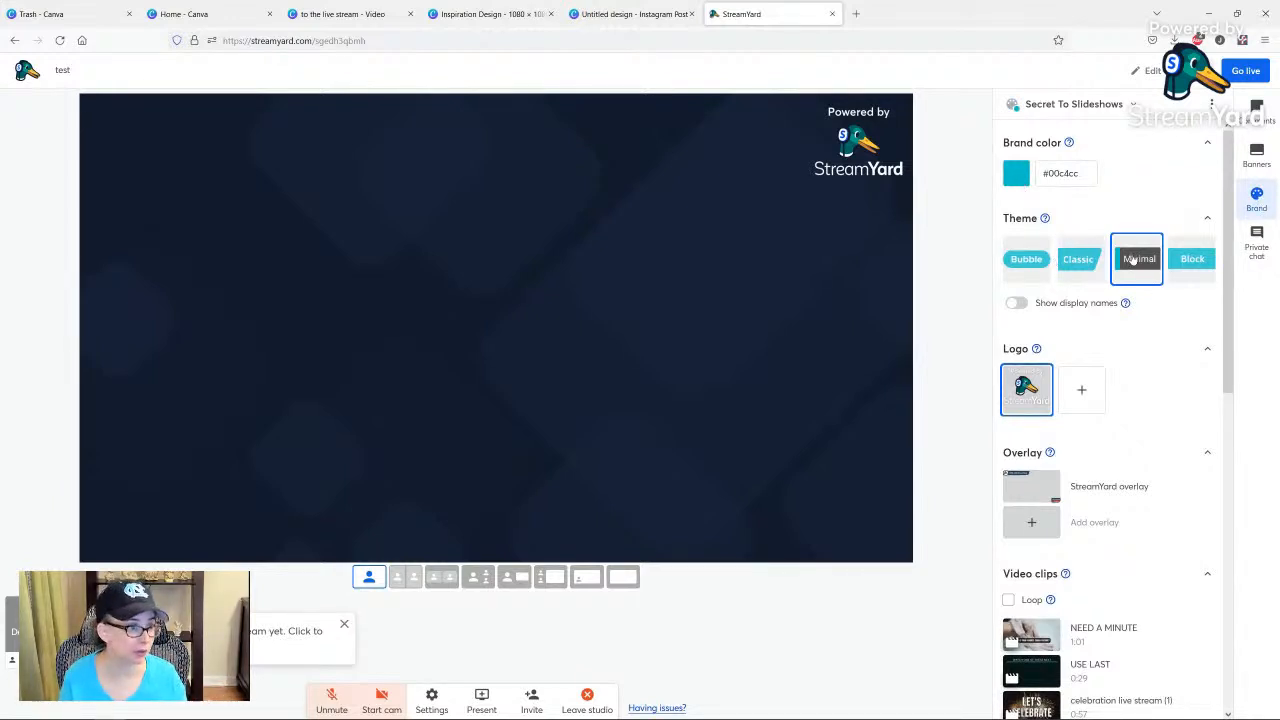
left_click(1078, 260)
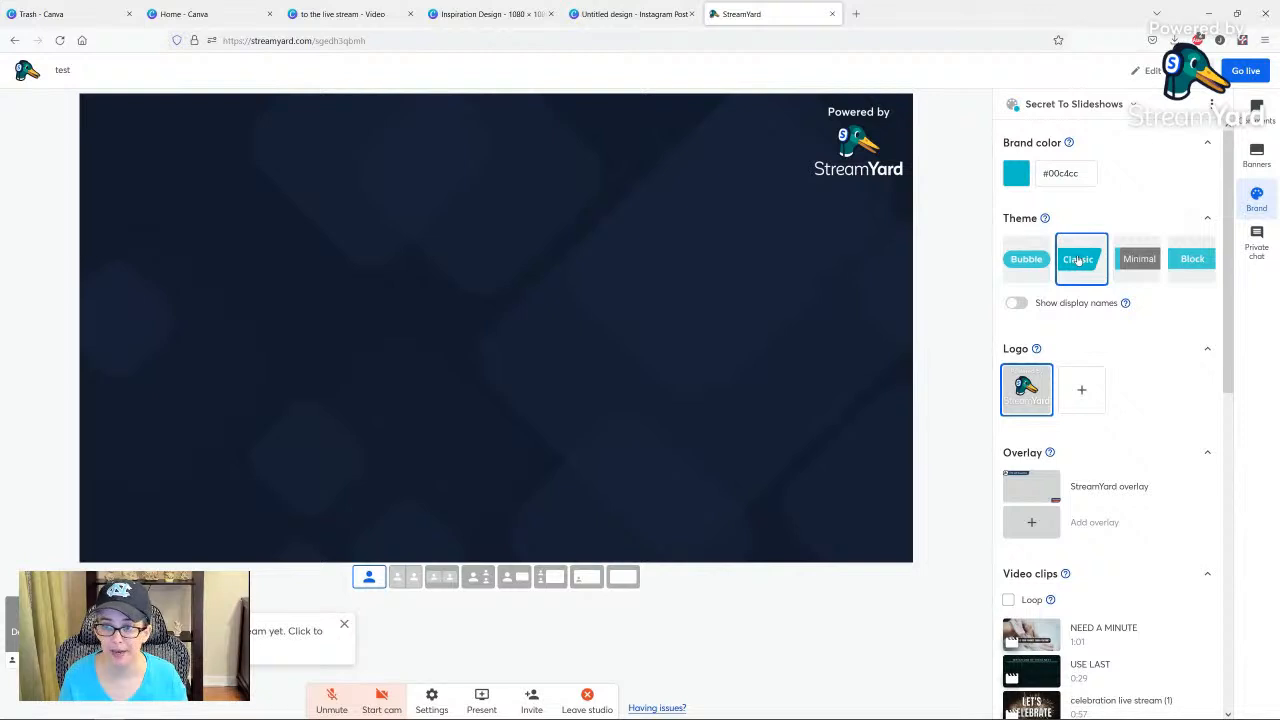
left_click(1028, 265)
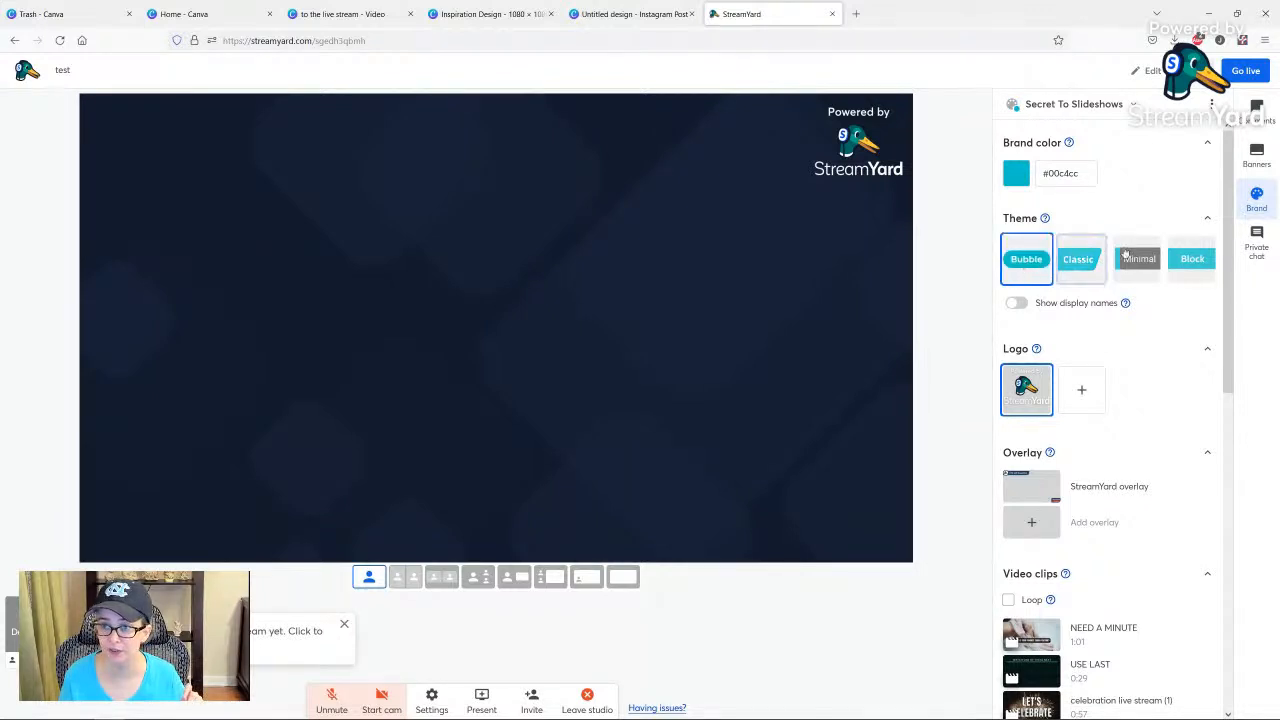
left_click(1257, 155)
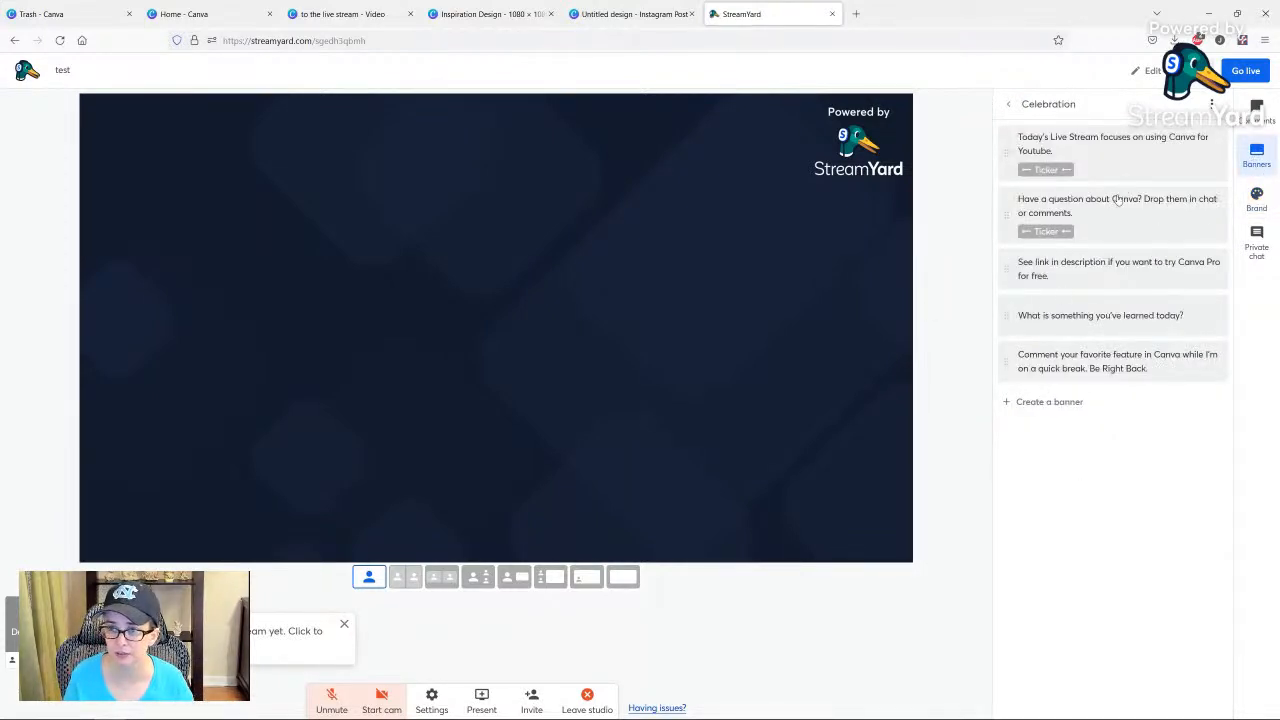
left_click(1115, 268)
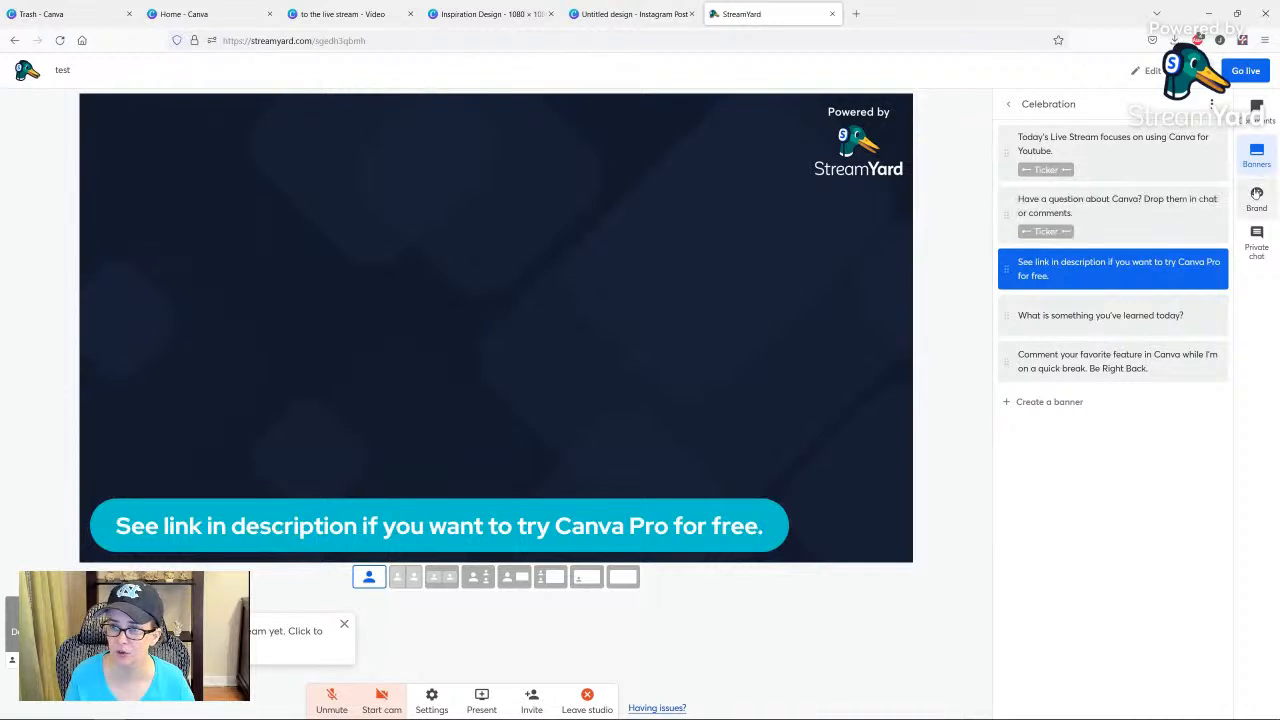
Compare the Classic, Minimal and Block brand themes on the displayed banner and settle on Minimal.
left_click(1252, 157)
left_click(1252, 157)
left_click(1257, 198)
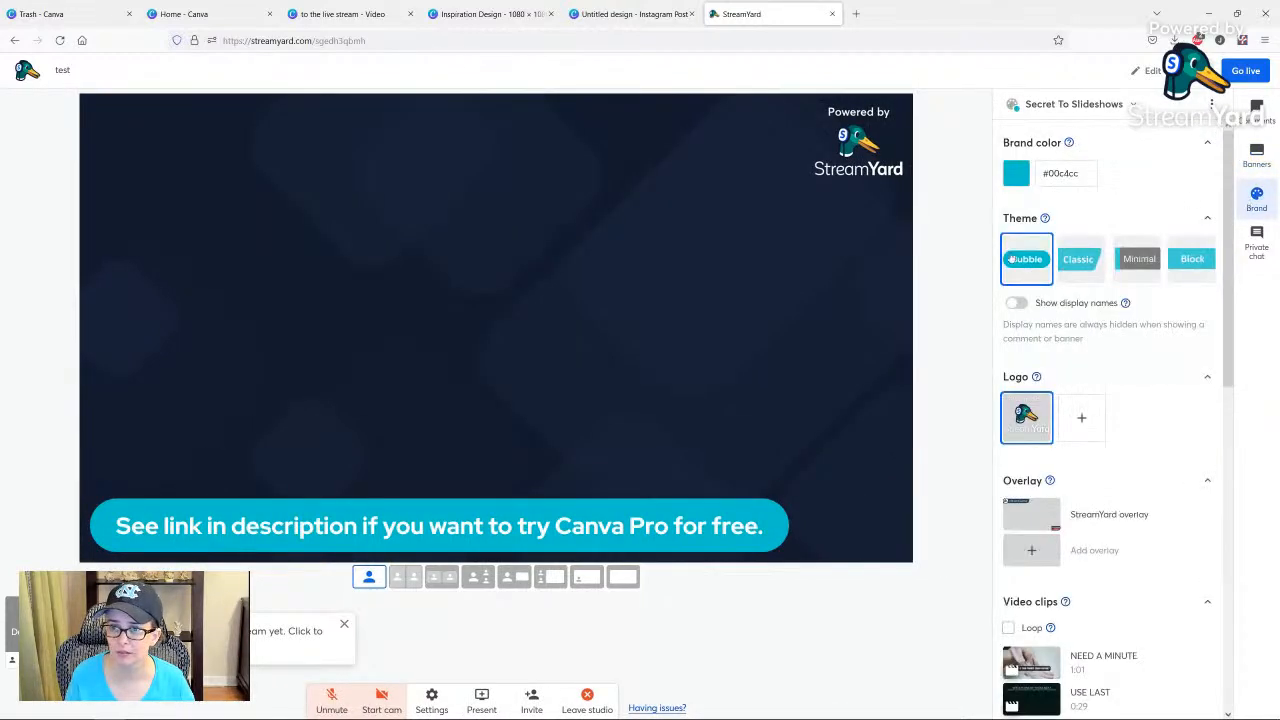
left_click(1080, 263)
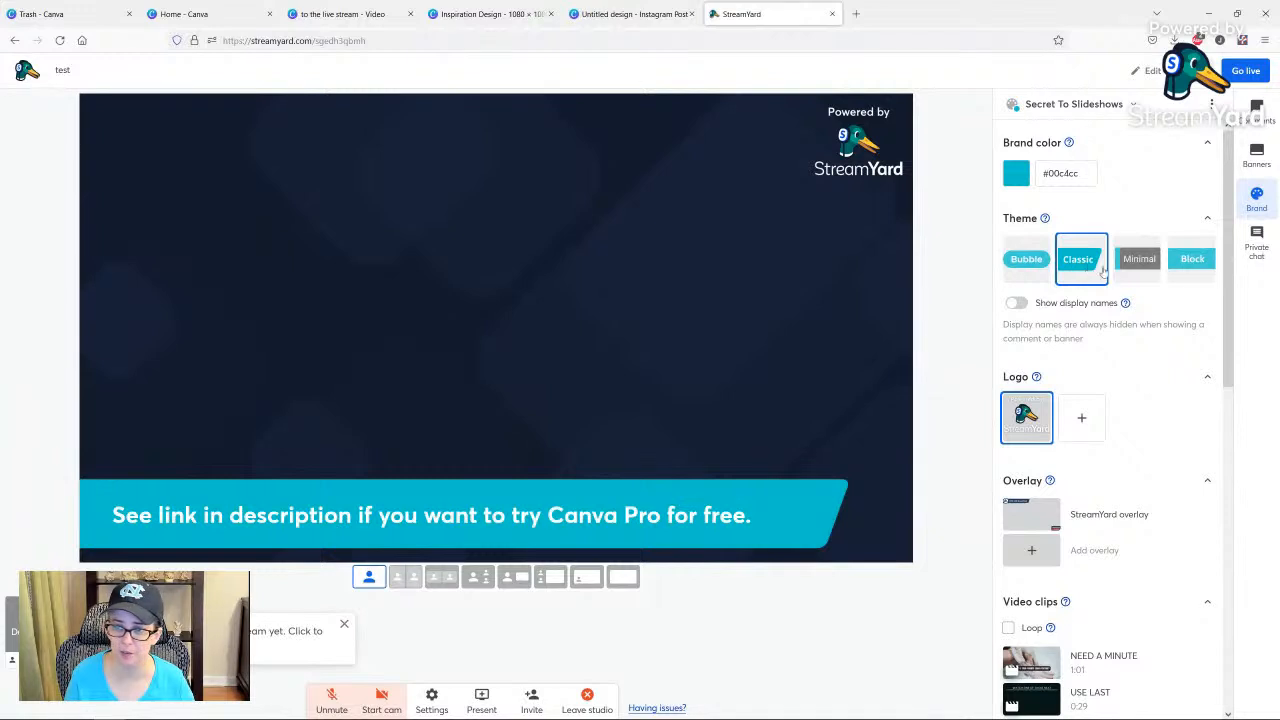
left_click(1139, 264)
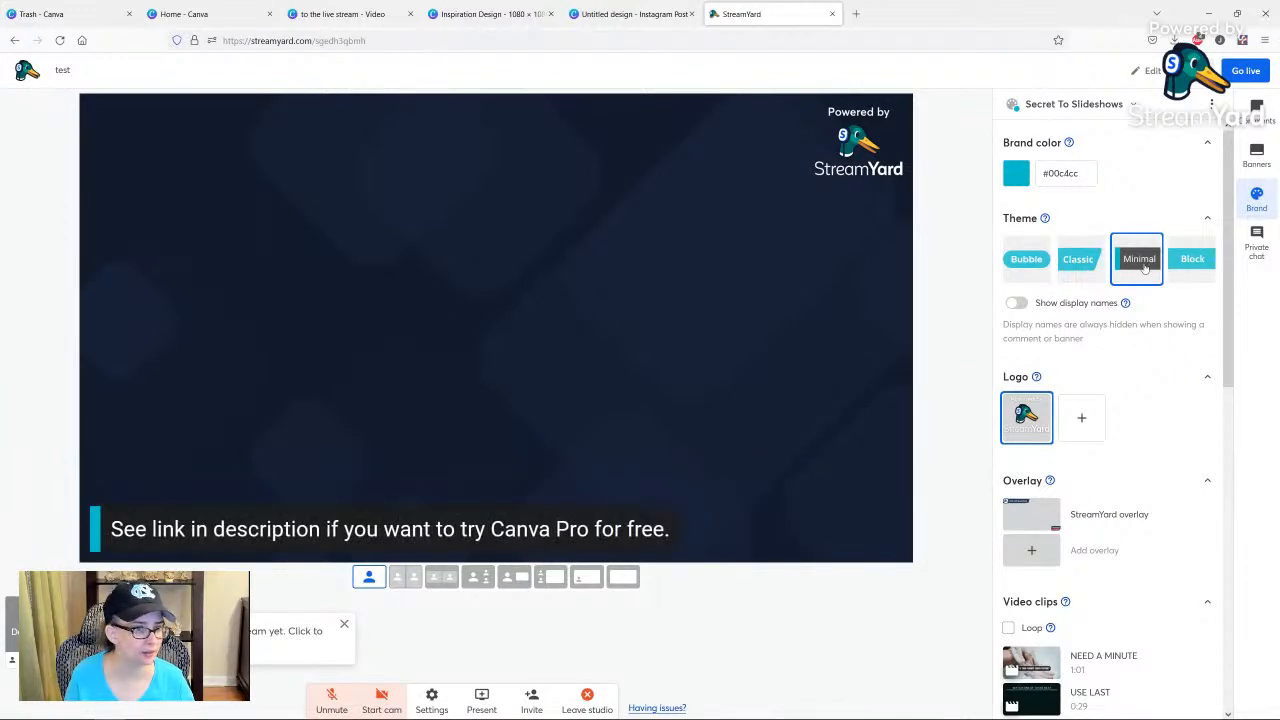
left_click(1194, 259)
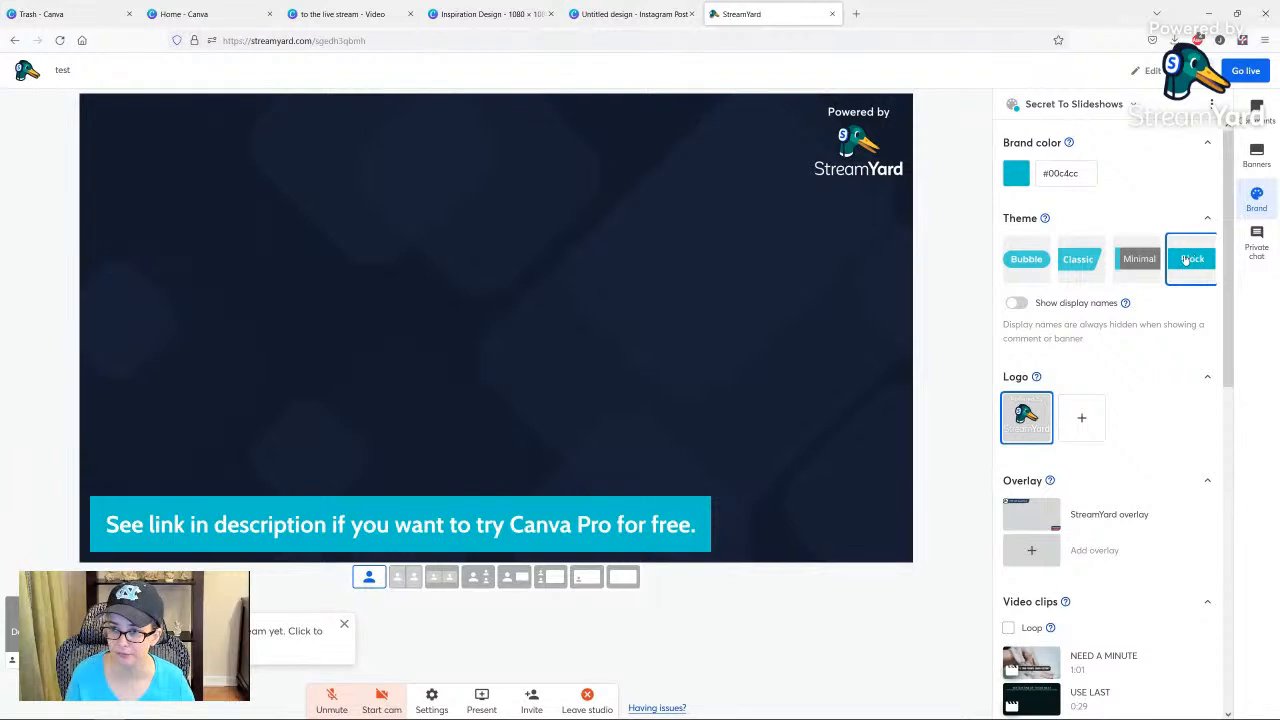
left_click(1139, 262)
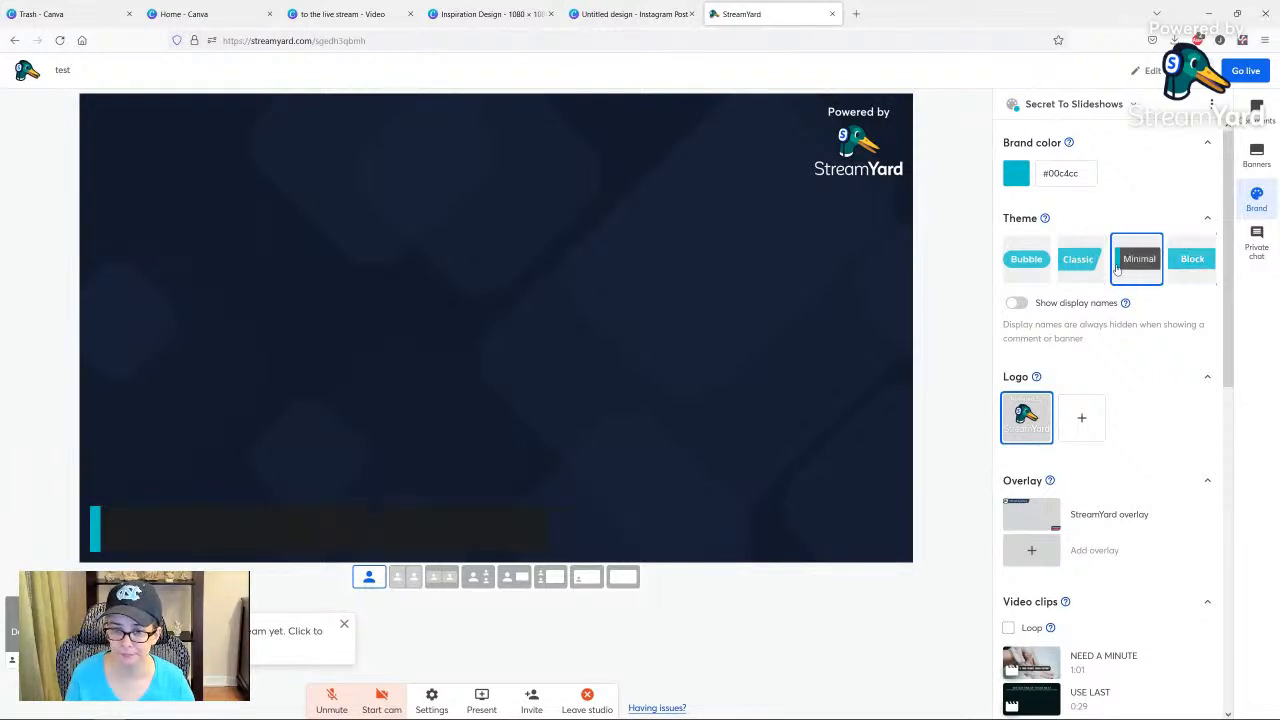
Try to add a custom logo to the brand and dismiss the Basic plan upgrade offer.
scroll(1063, 325, "down", 3)
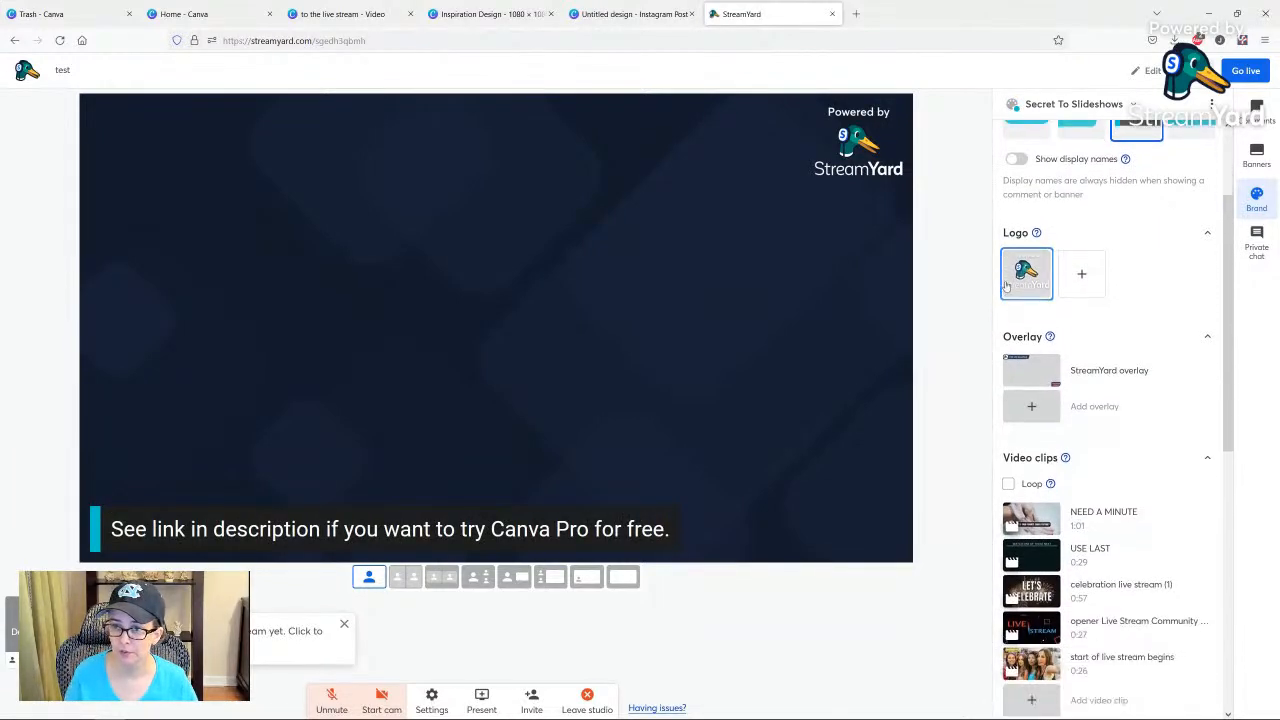
mouse_move(1037, 233)
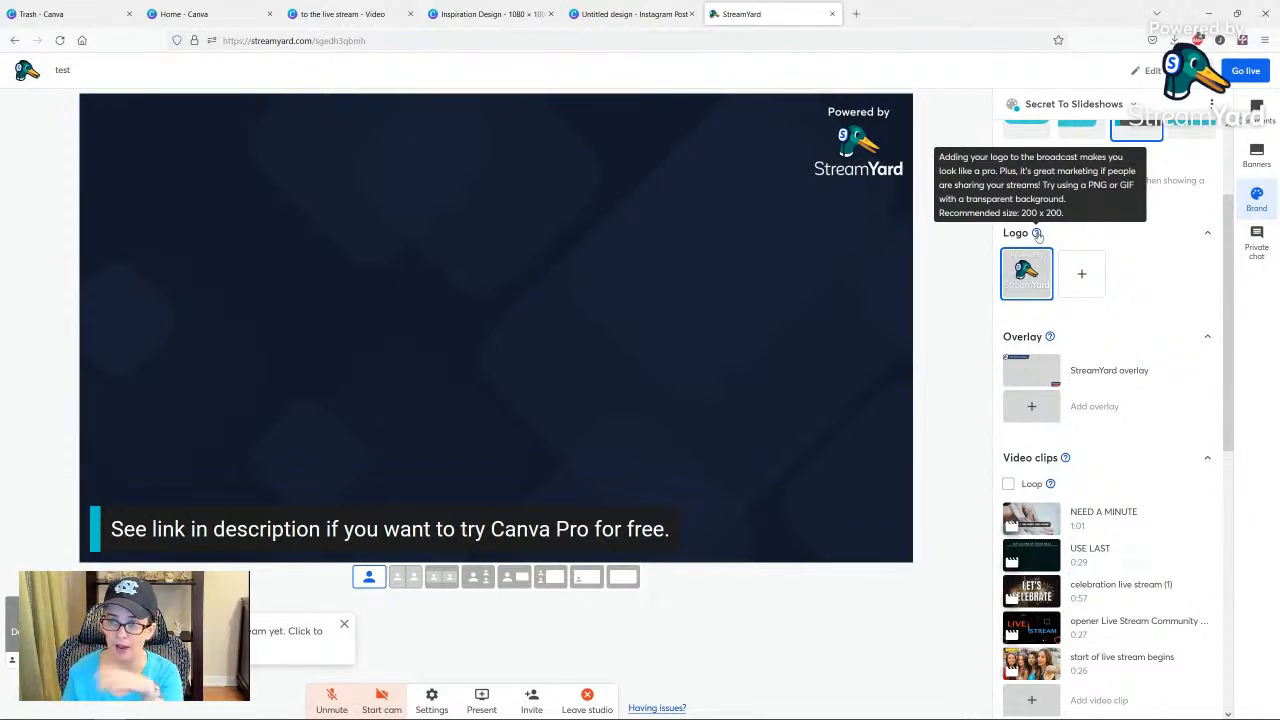
left_click(1082, 276)
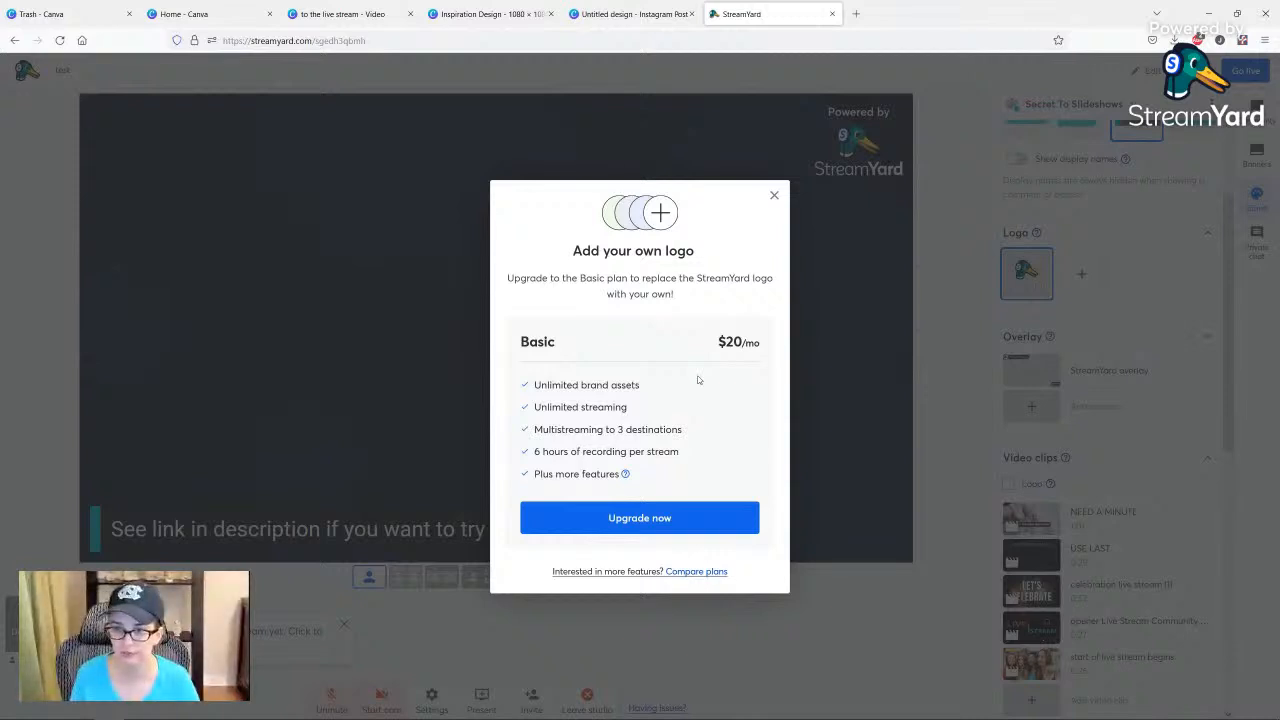
left_click(1074, 371)
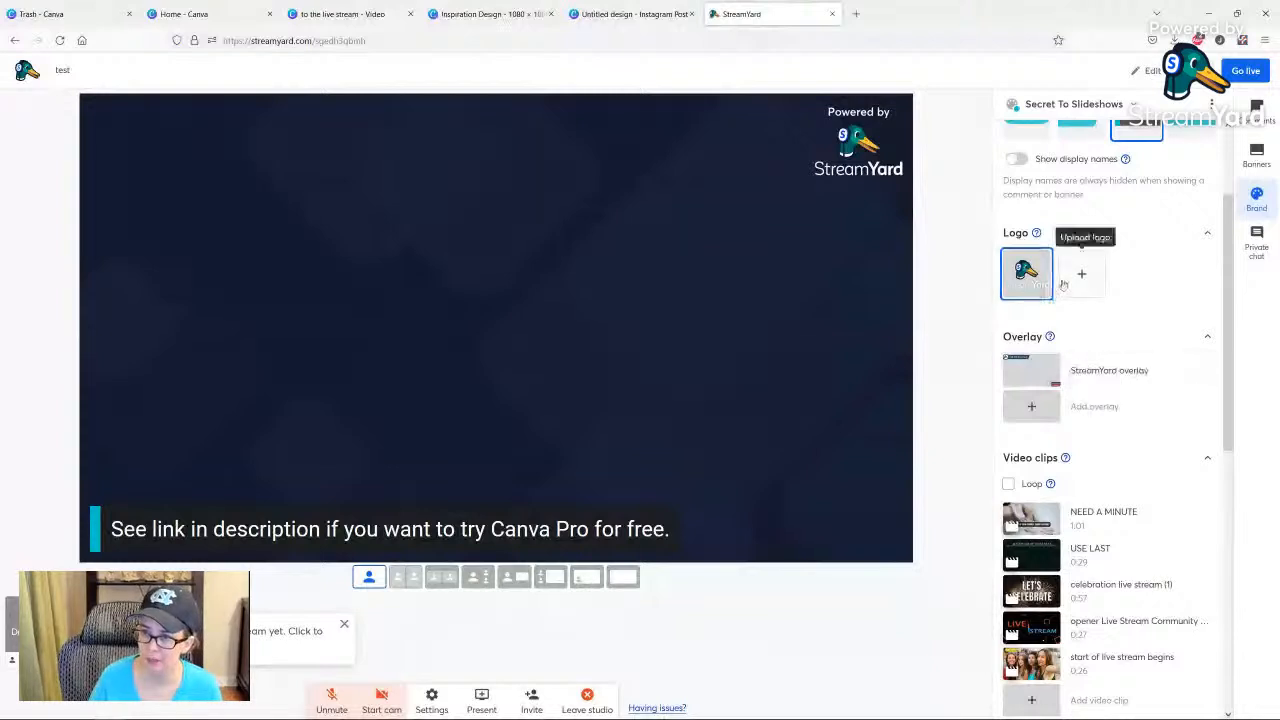
Apply the StreamYard overlay to the stage, then try adding a custom overlay and dismiss the upgrade offer.
left_click(1117, 371)
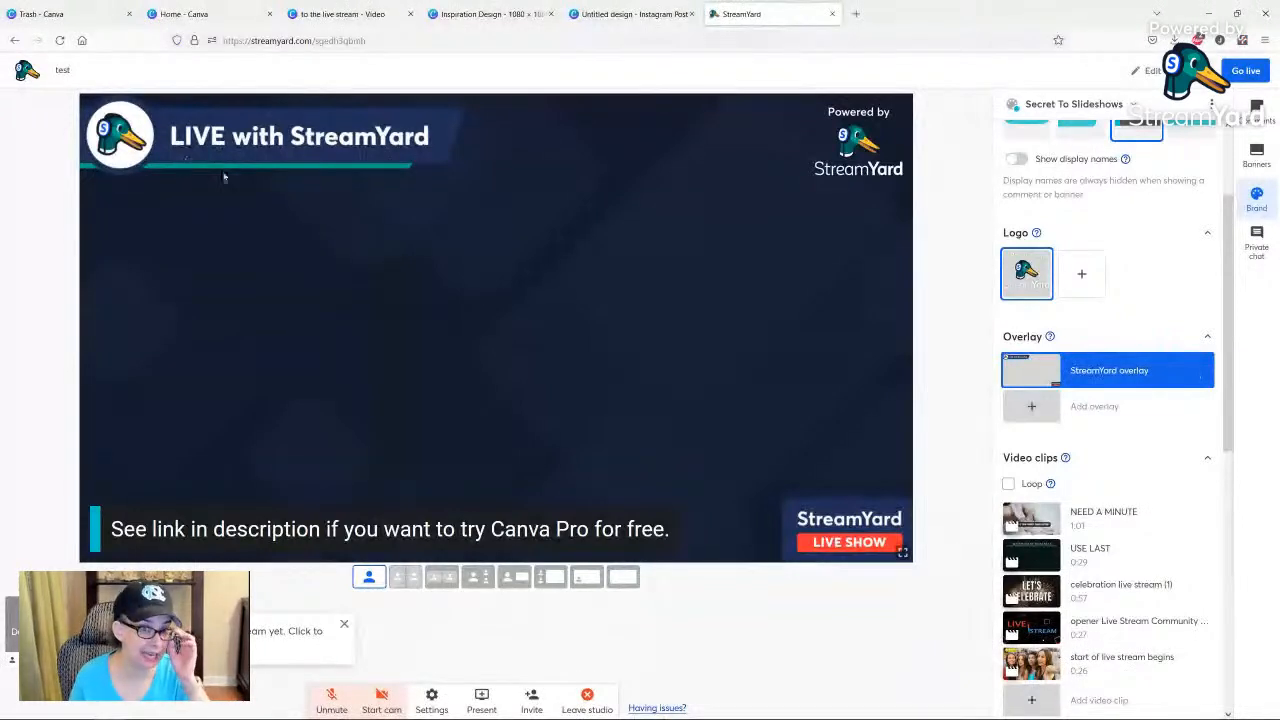
left_click(1071, 408)
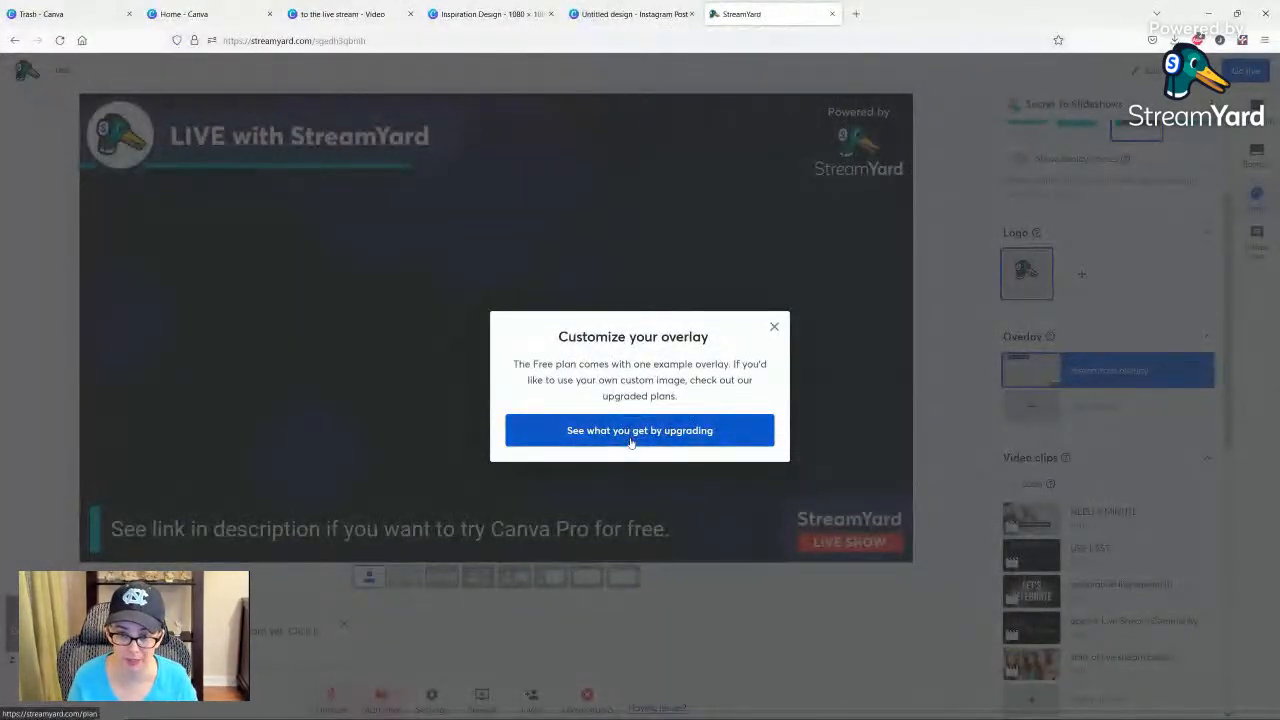
left_click(777, 325)
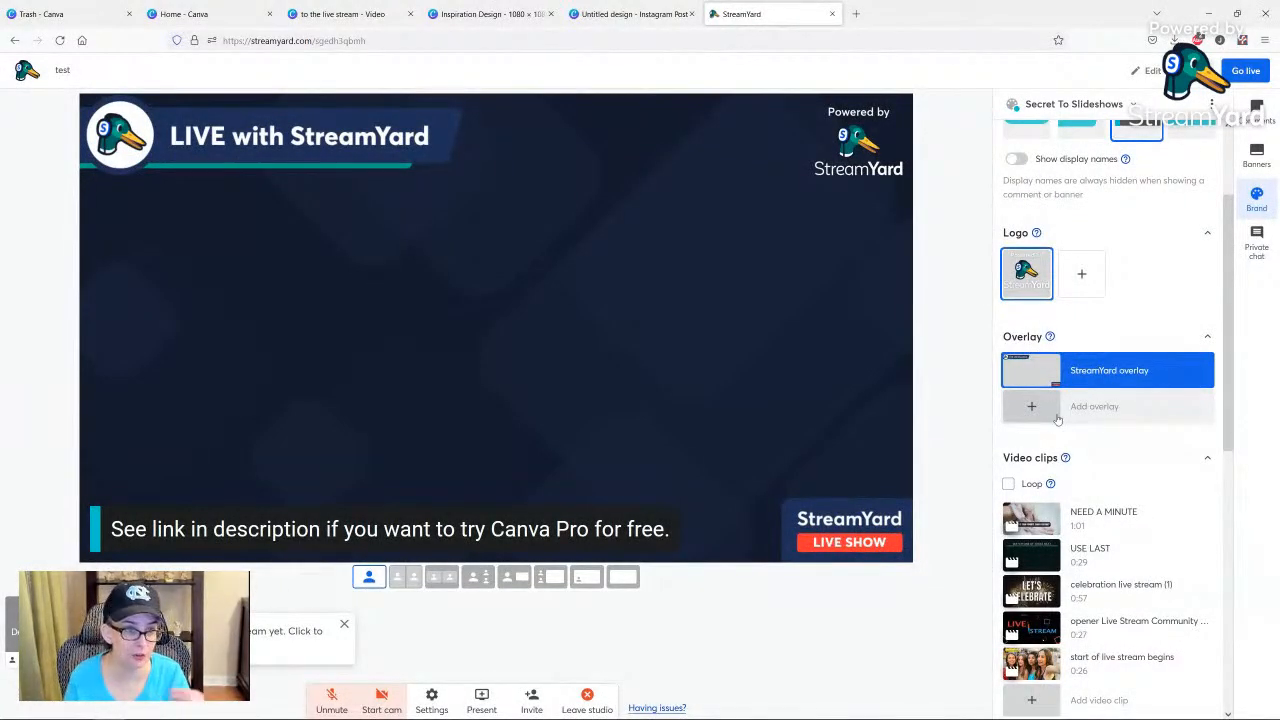
Play the 0:27 "opener Live Stream Community" video clip on the stage and hide it again.
scroll(1072, 418, "down", 1)
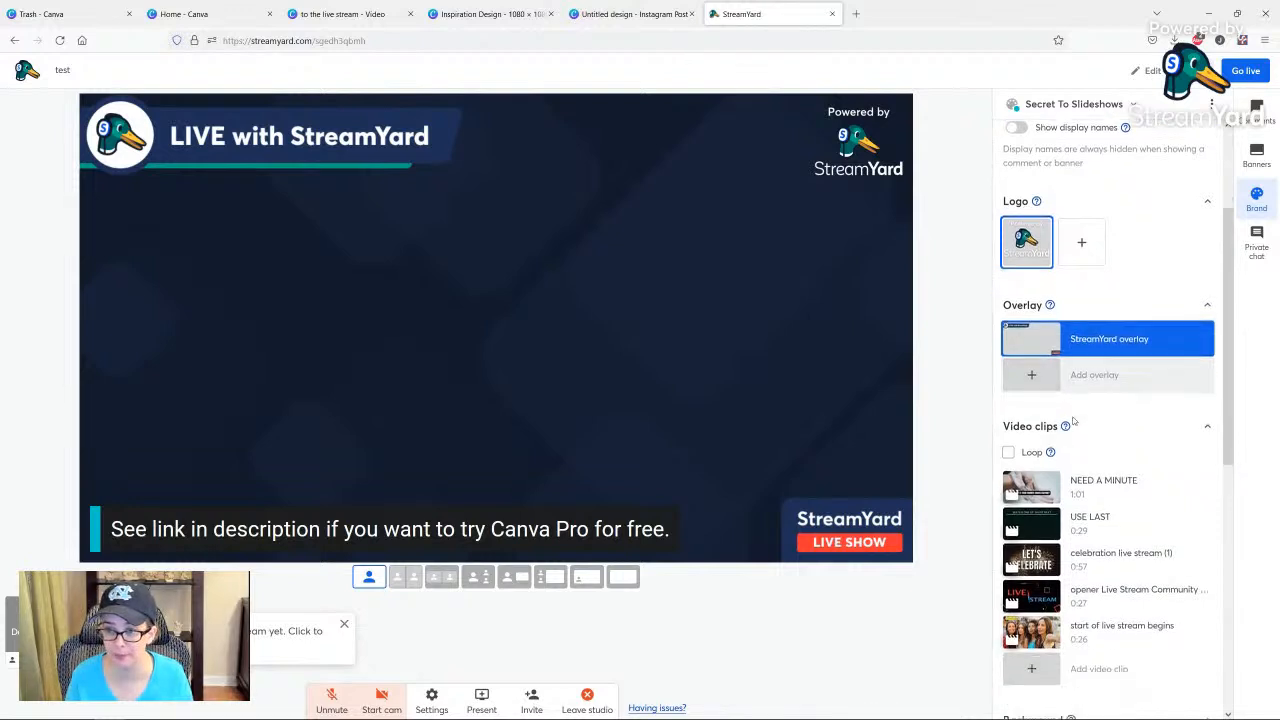
scroll(1015, 405, "down", 1)
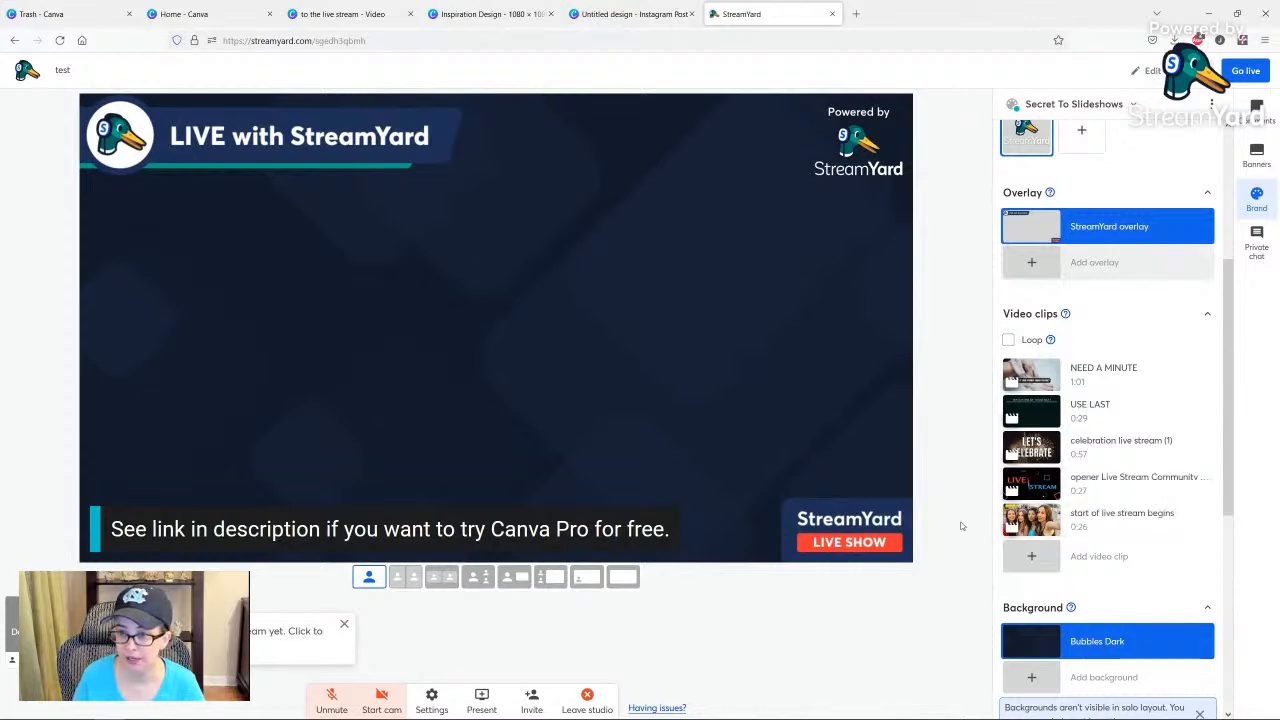
left_click(1119, 485)
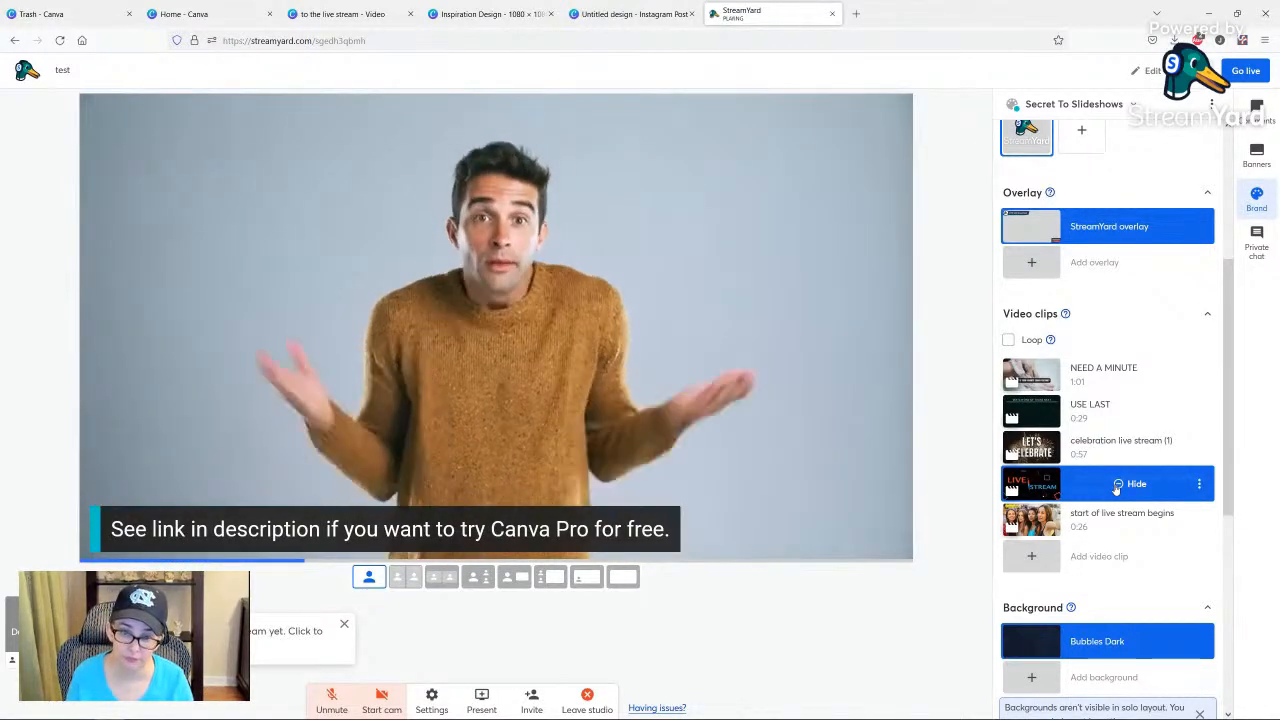
left_click(1117, 486)
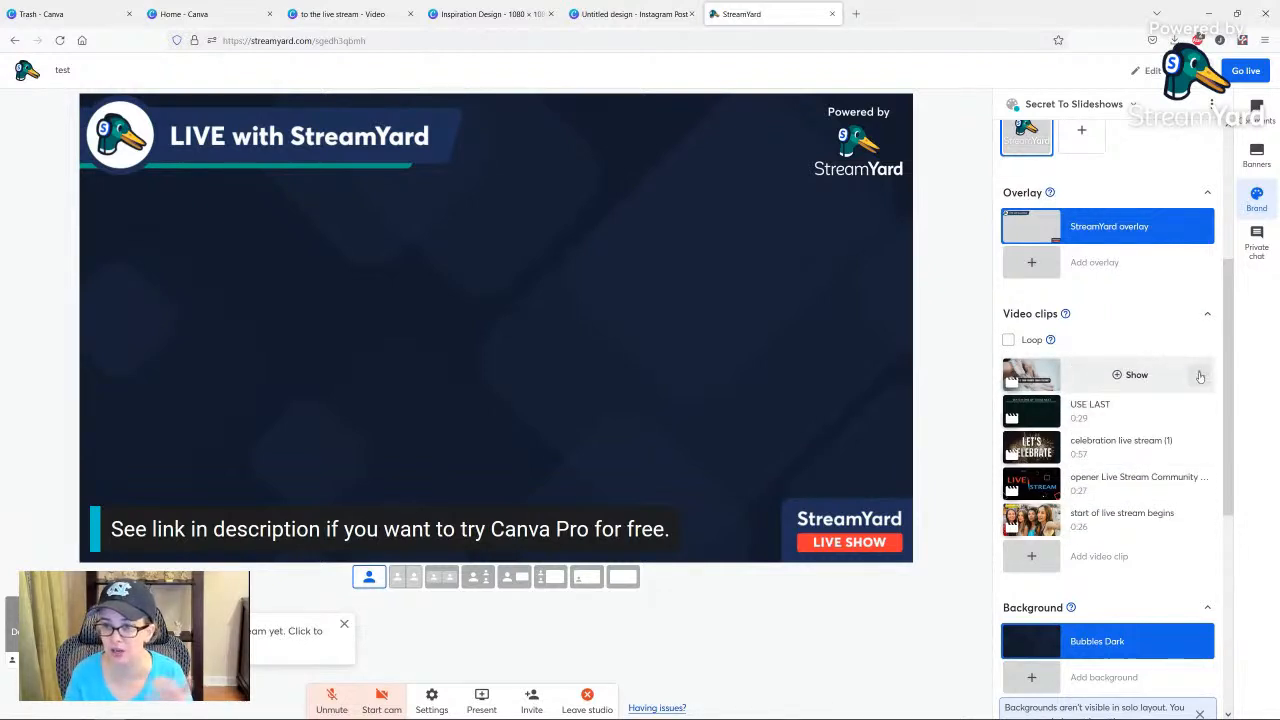
View the options of the NEED A MINUTE clip, then try adding a custom background and dismiss the upgrade offer.
left_click(1200, 376)
mouse_move(1067, 316)
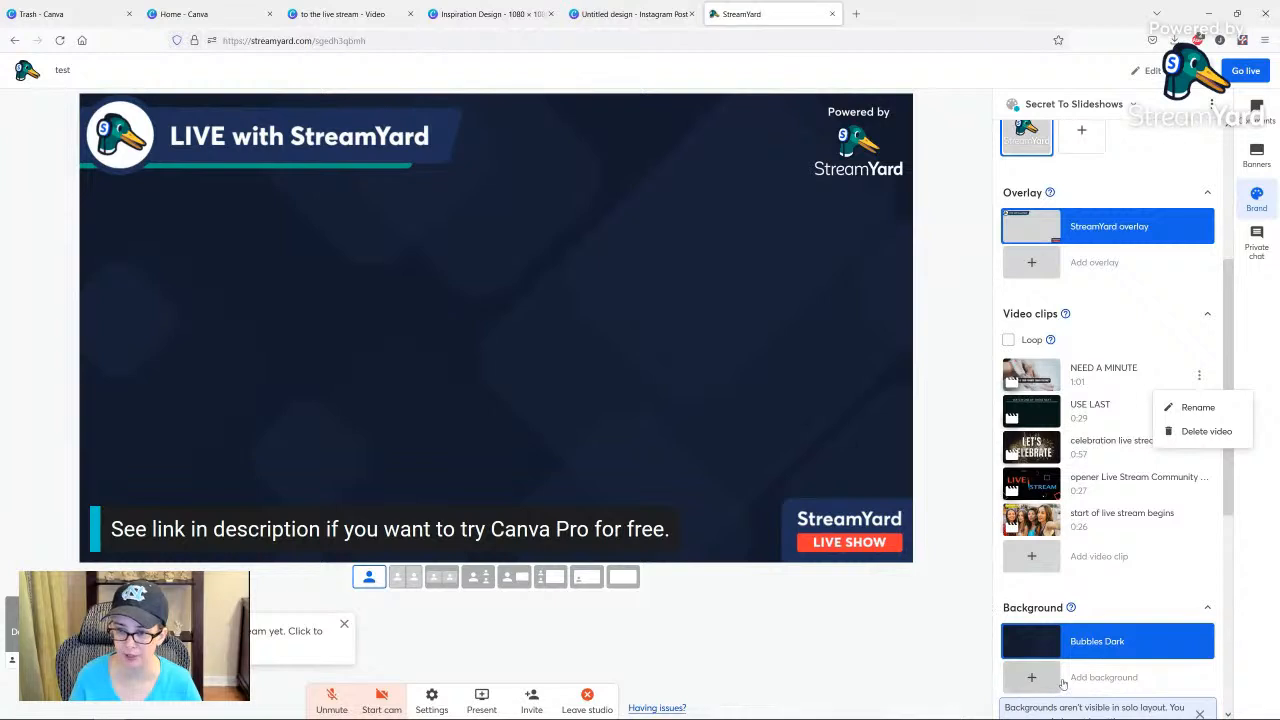
left_click(1031, 678)
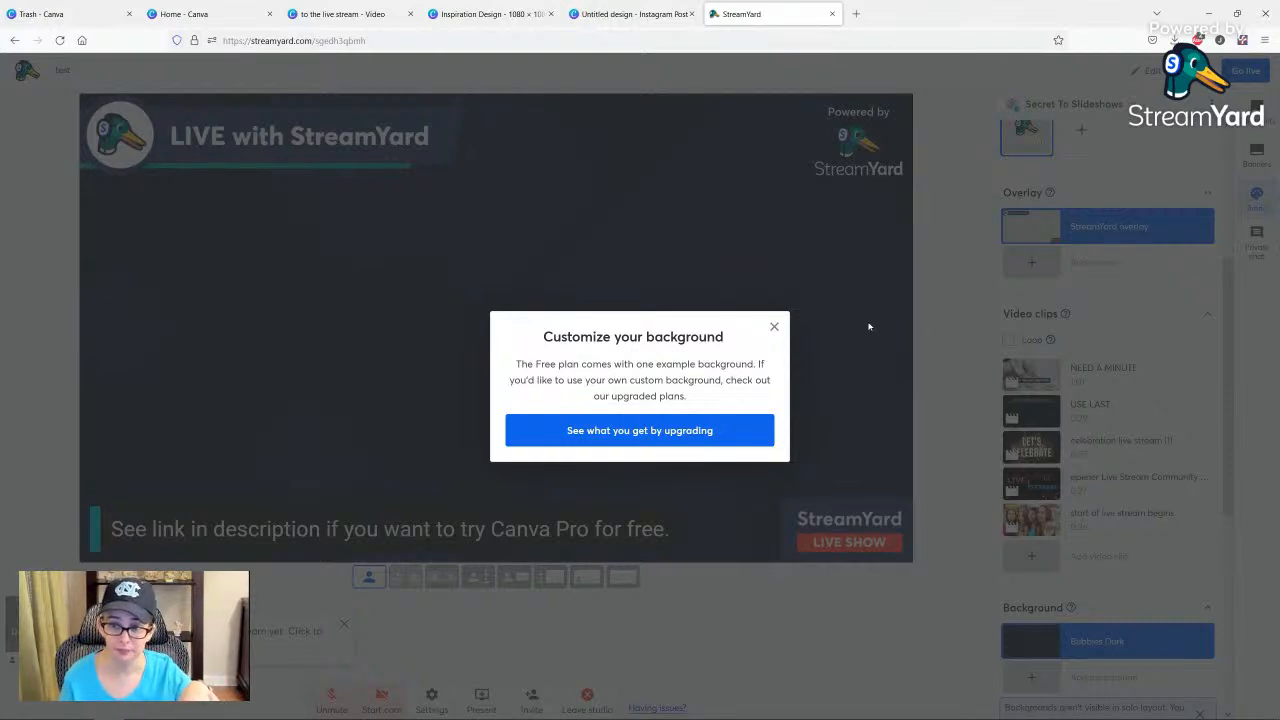
left_click(775, 329)
Play the Lofi background music track and stop it again.
scroll(1007, 545, "down", 5)
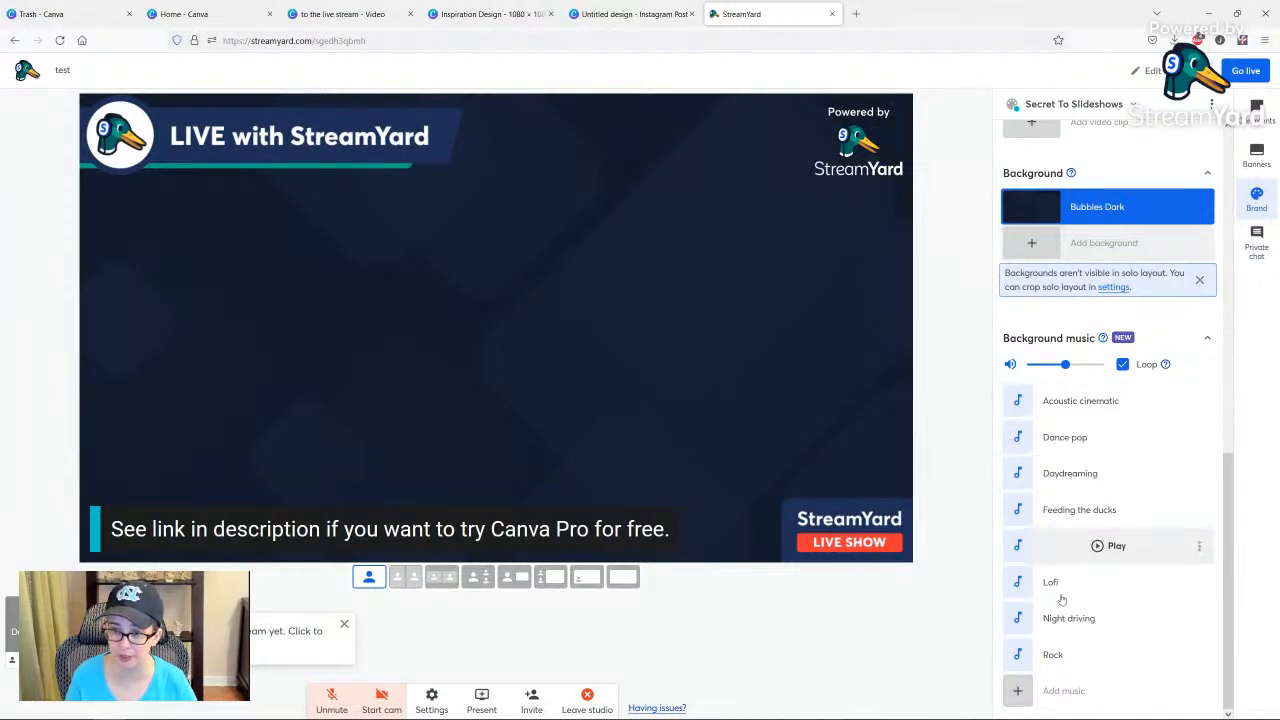
left_click(1097, 583)
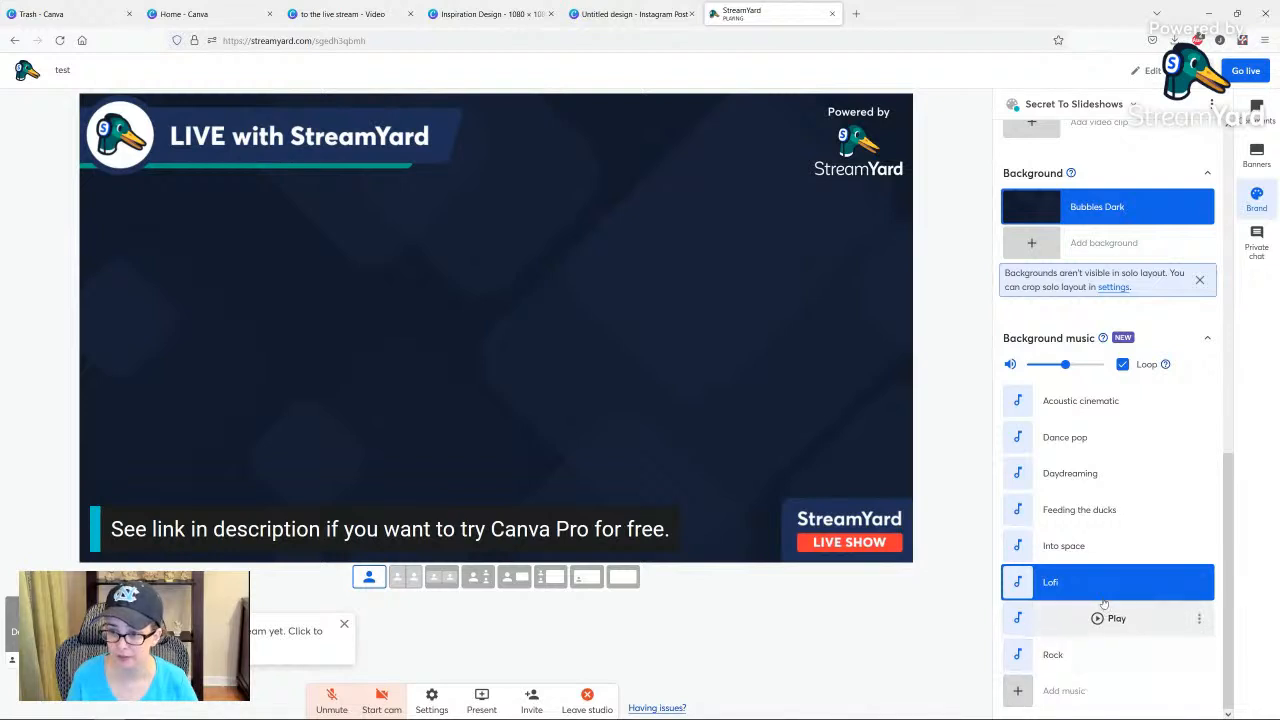
left_click(1095, 583)
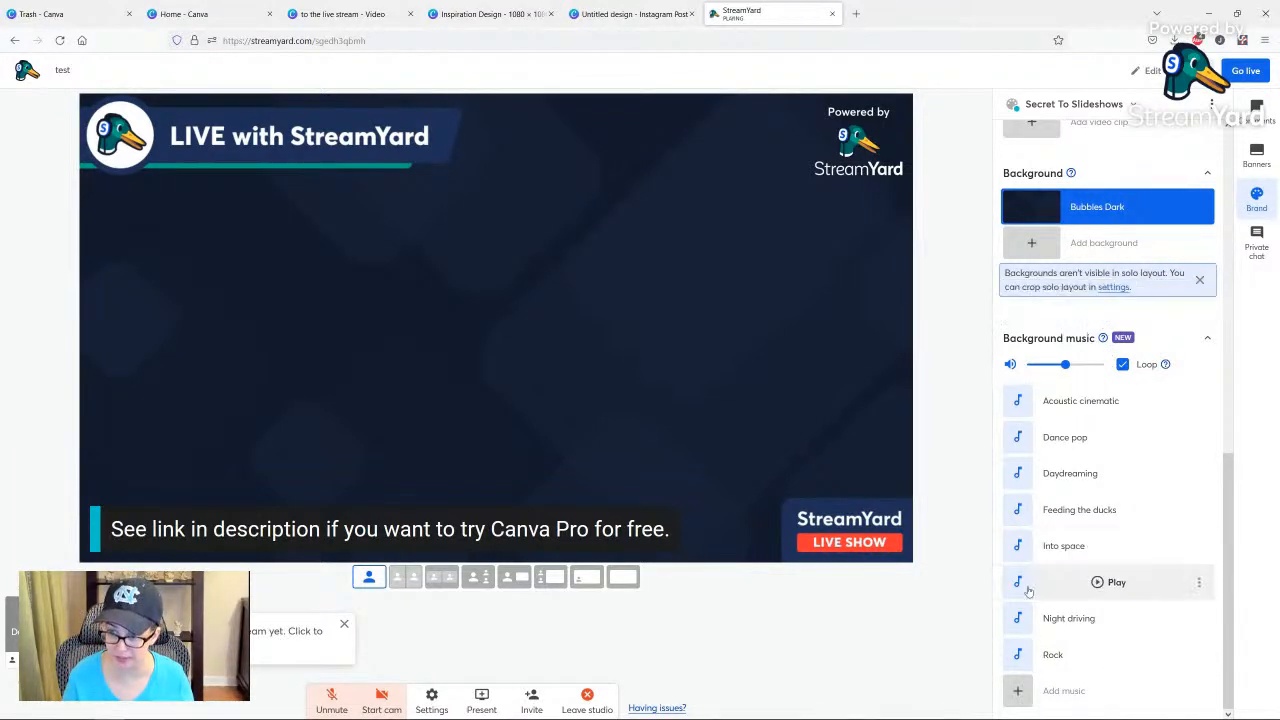
Open the upload of custom background music, cancel the file selection and close the music dialog.
left_click(1030, 697)
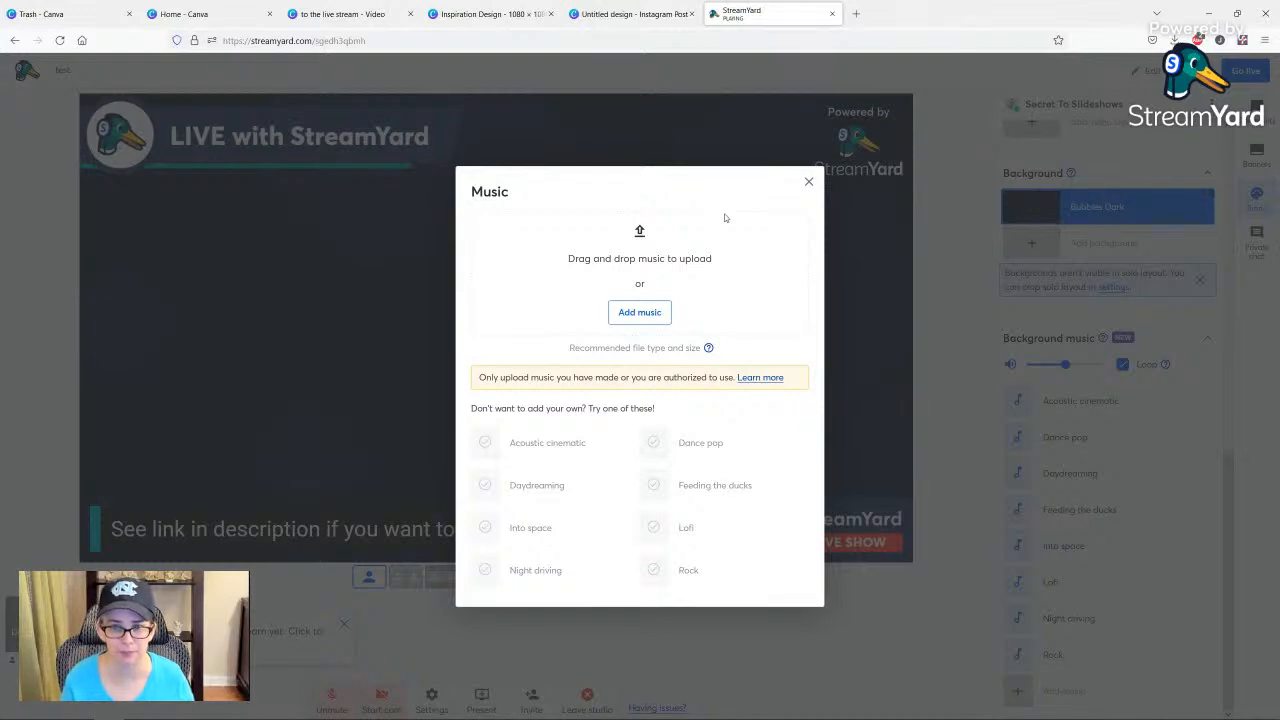
left_click(645, 314)
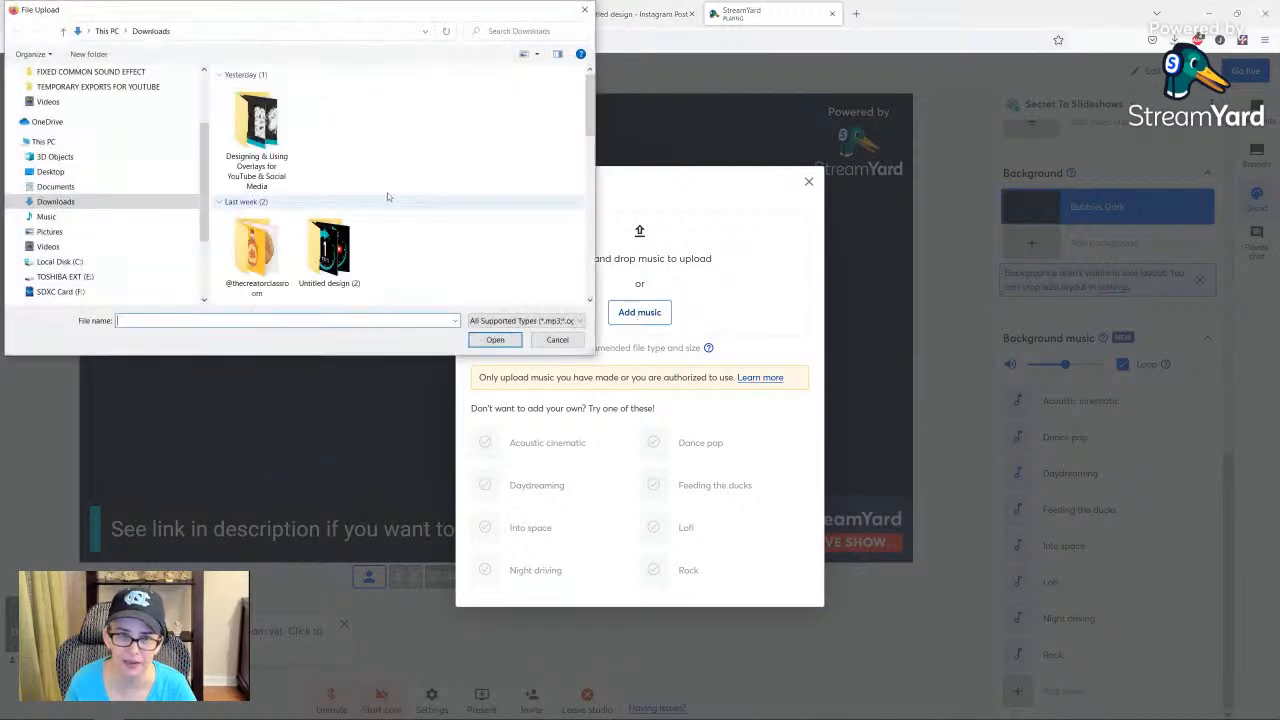
left_click(560, 342)
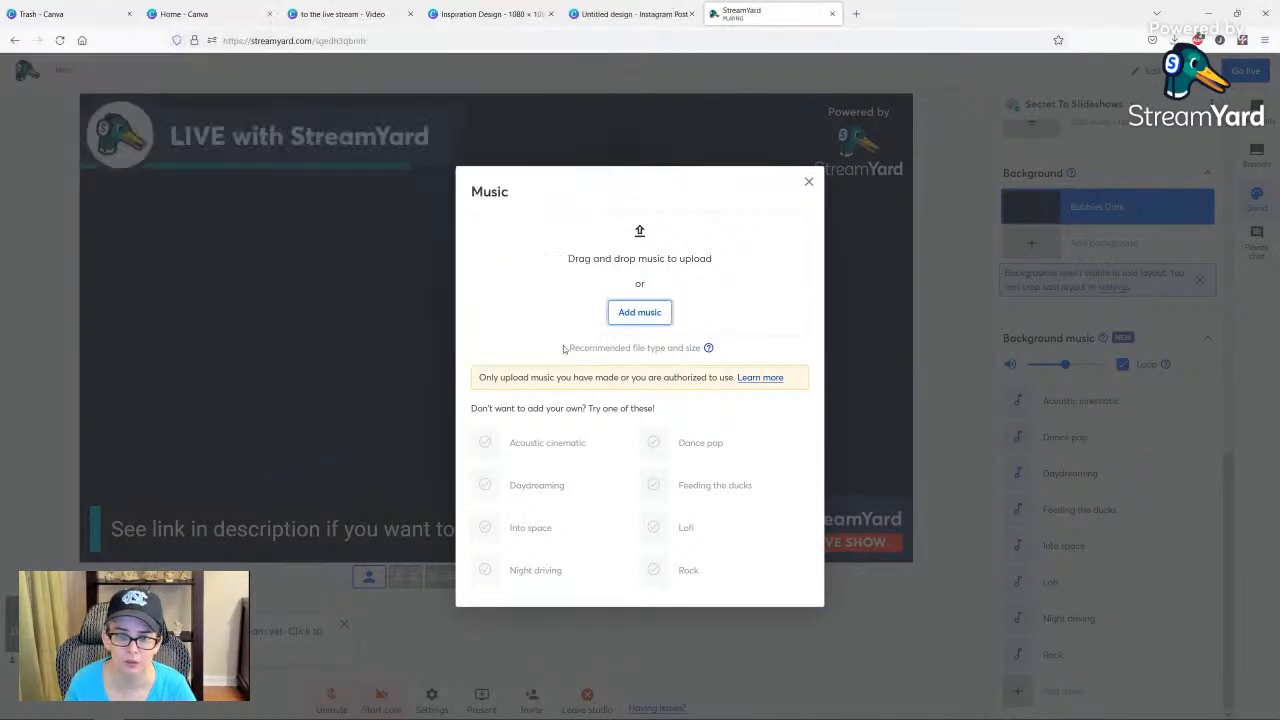
left_click(808, 182)
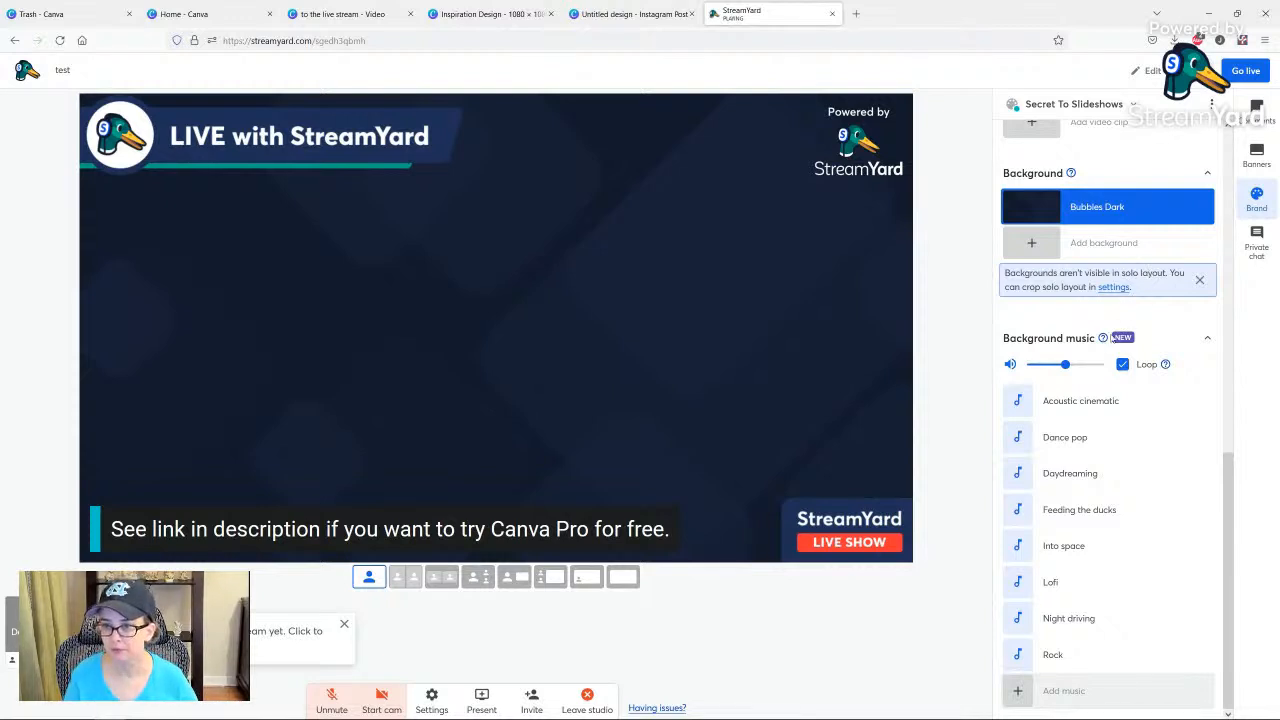
mouse_move(1104, 342)
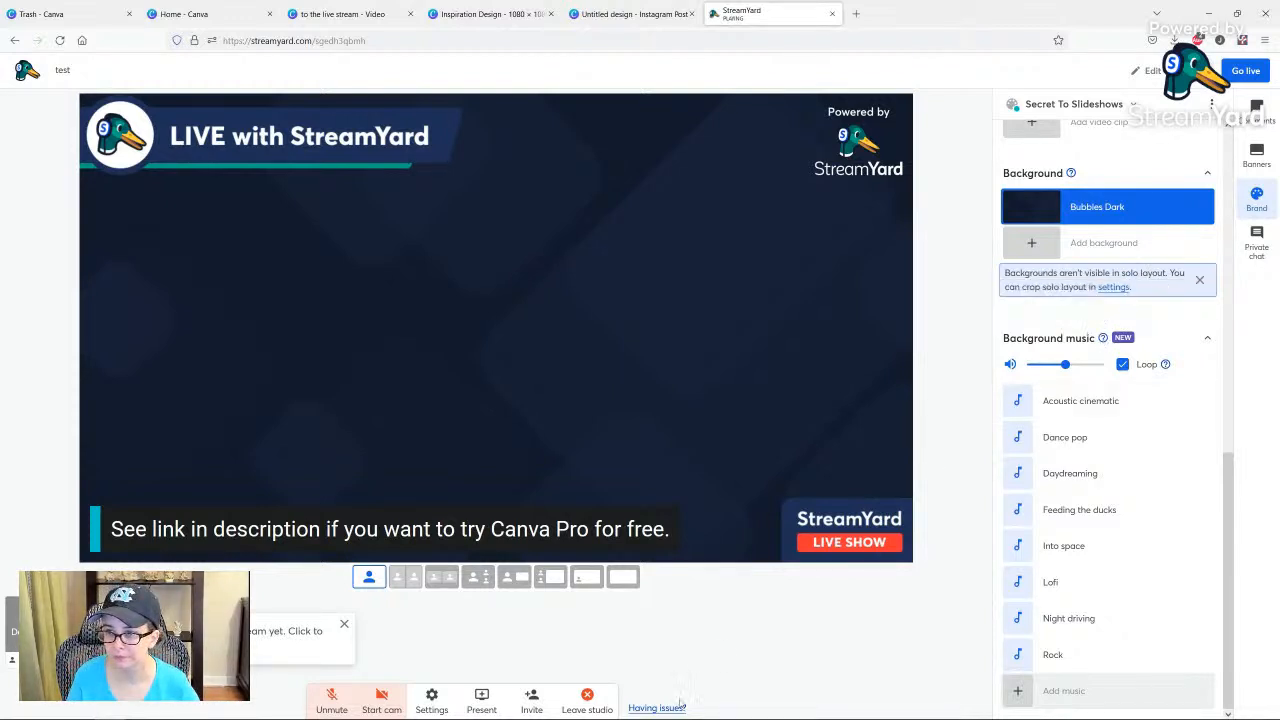
Present the first saved "Designing & Using Overlays" slide deck on the stage.
left_click(482, 702)
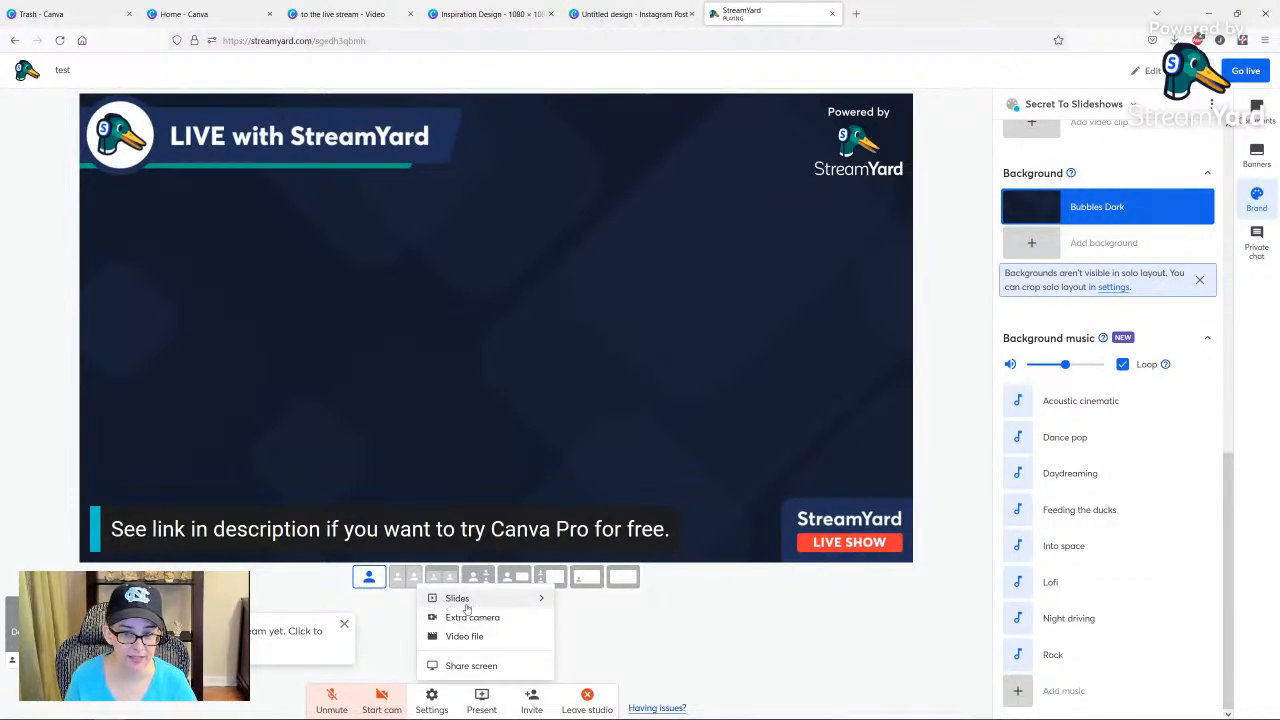
left_click(452, 603)
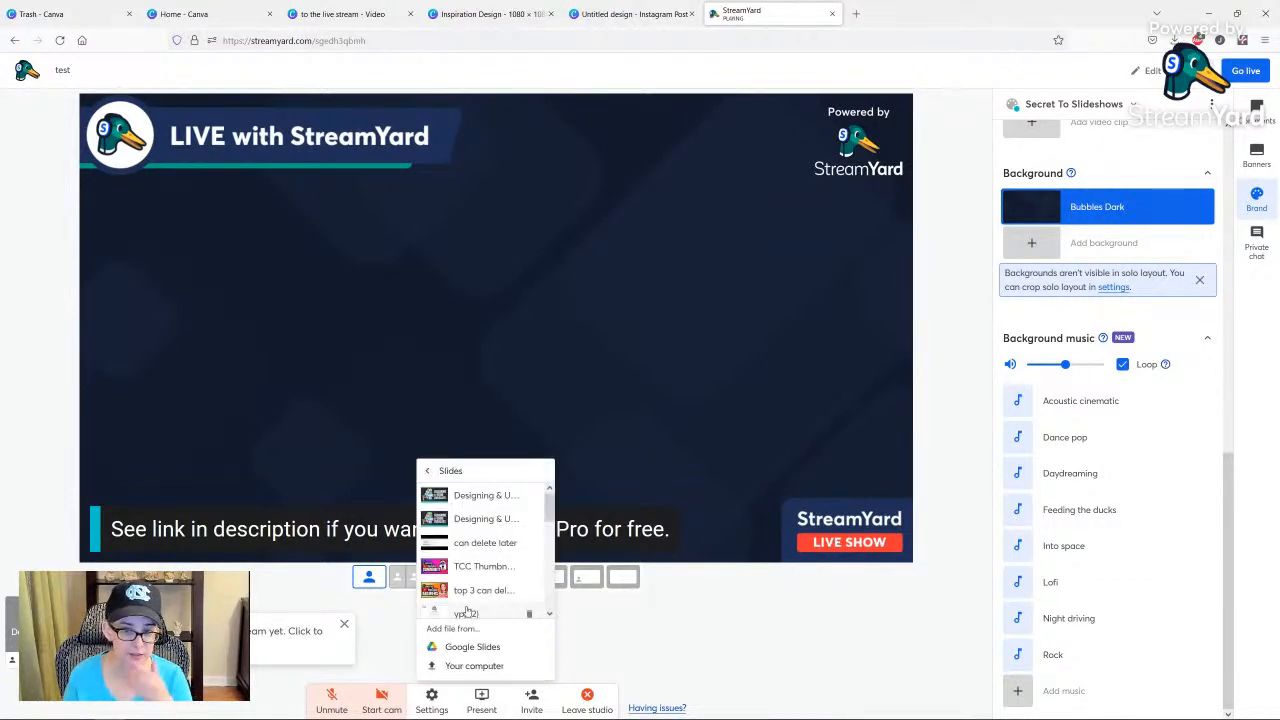
left_click(462, 500)
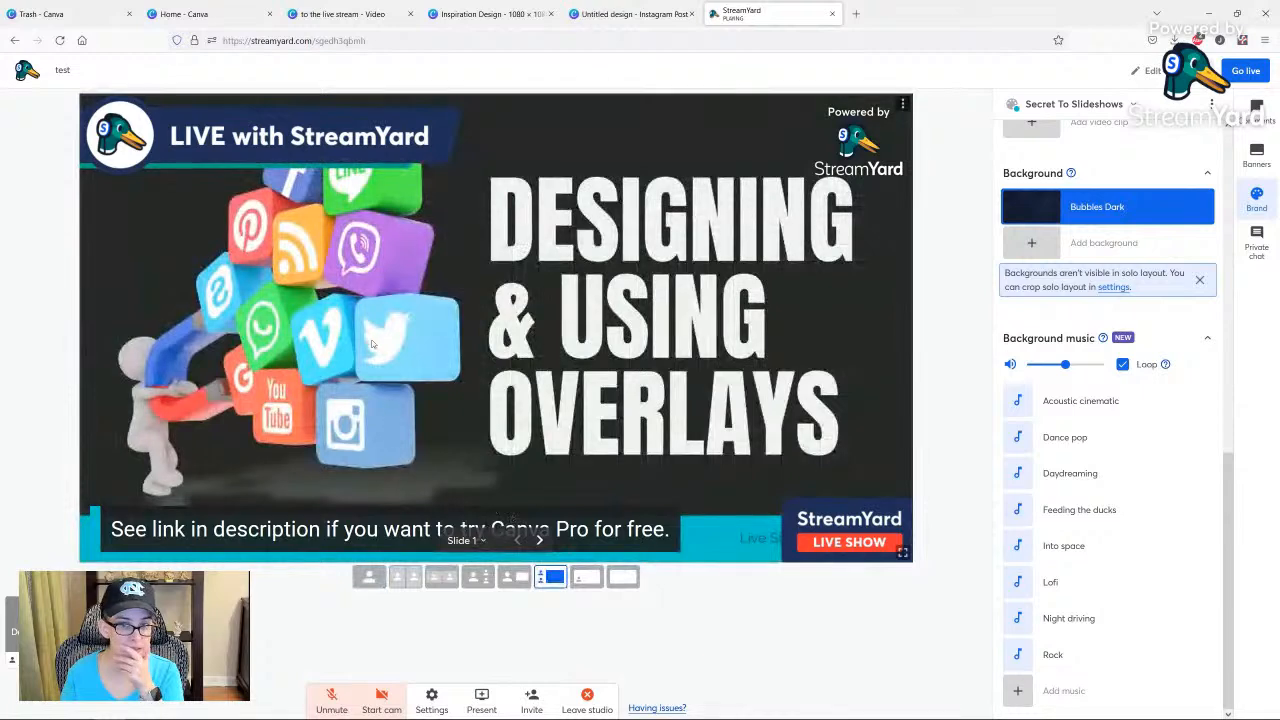
Hide the StreamYard overlay so that it does not cover the presented slides.
scroll(1131, 368, "up", 3)
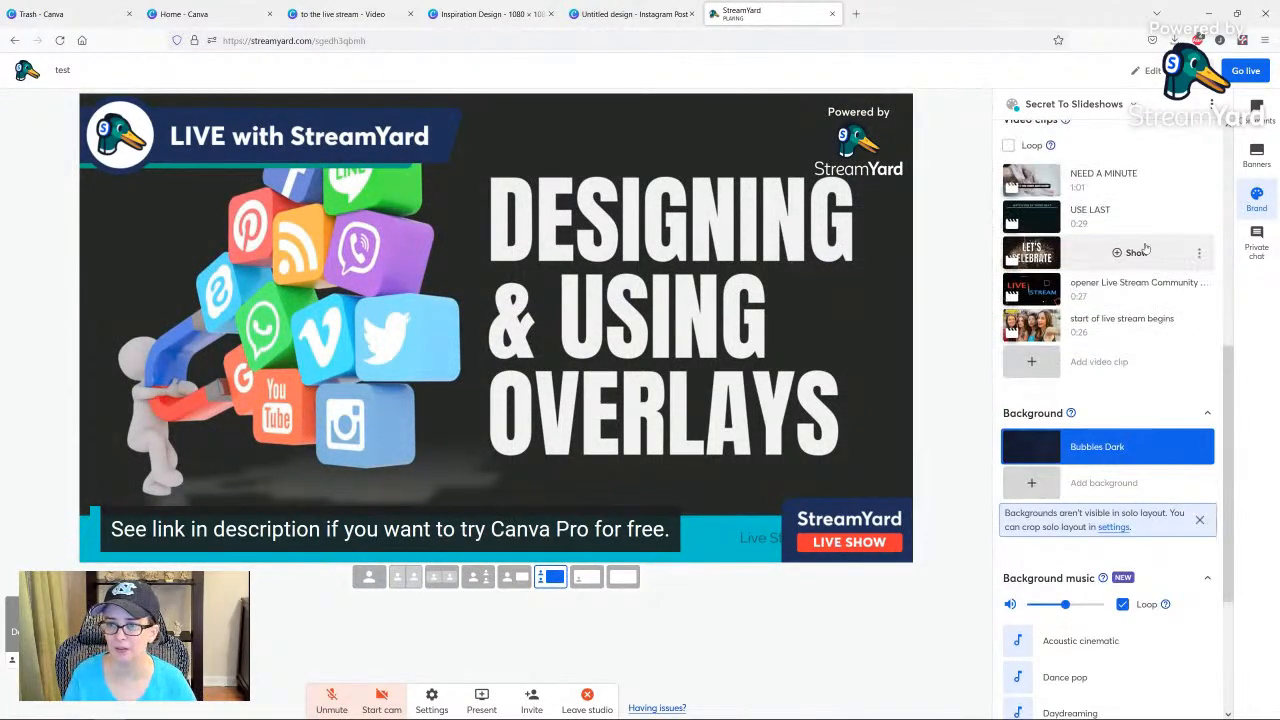
scroll(1131, 368, "up", 3)
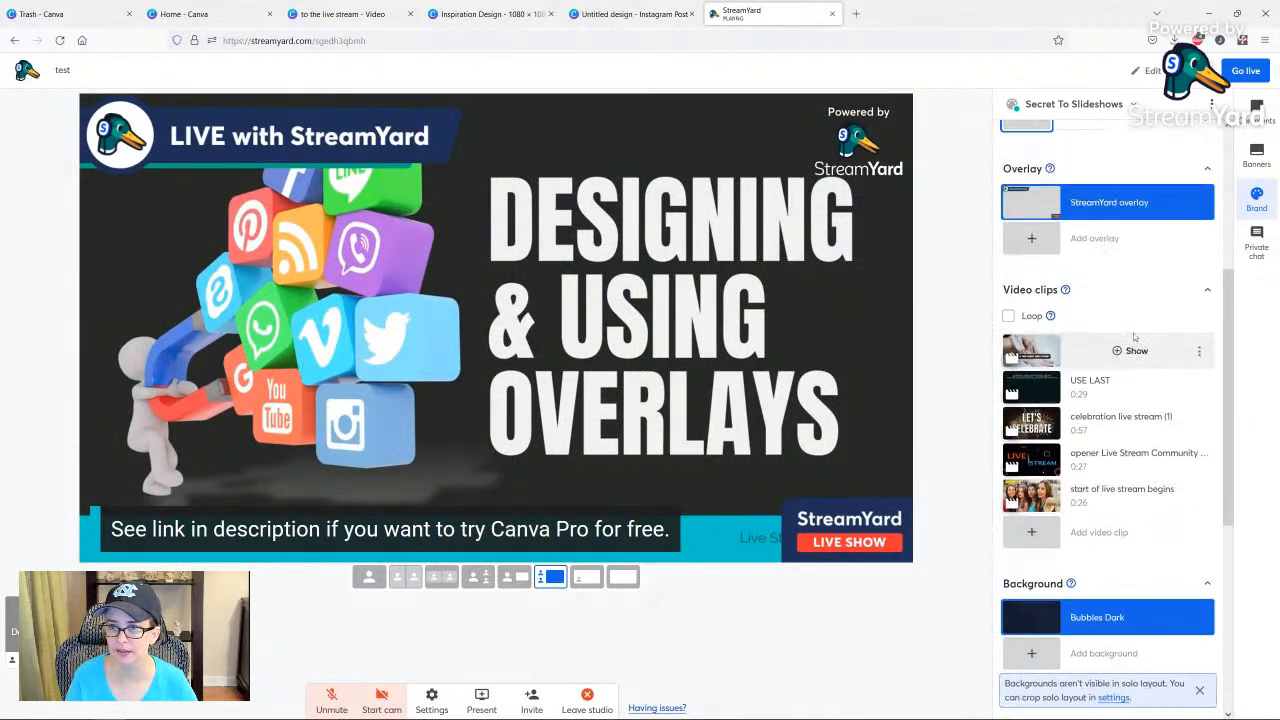
left_click(1117, 226)
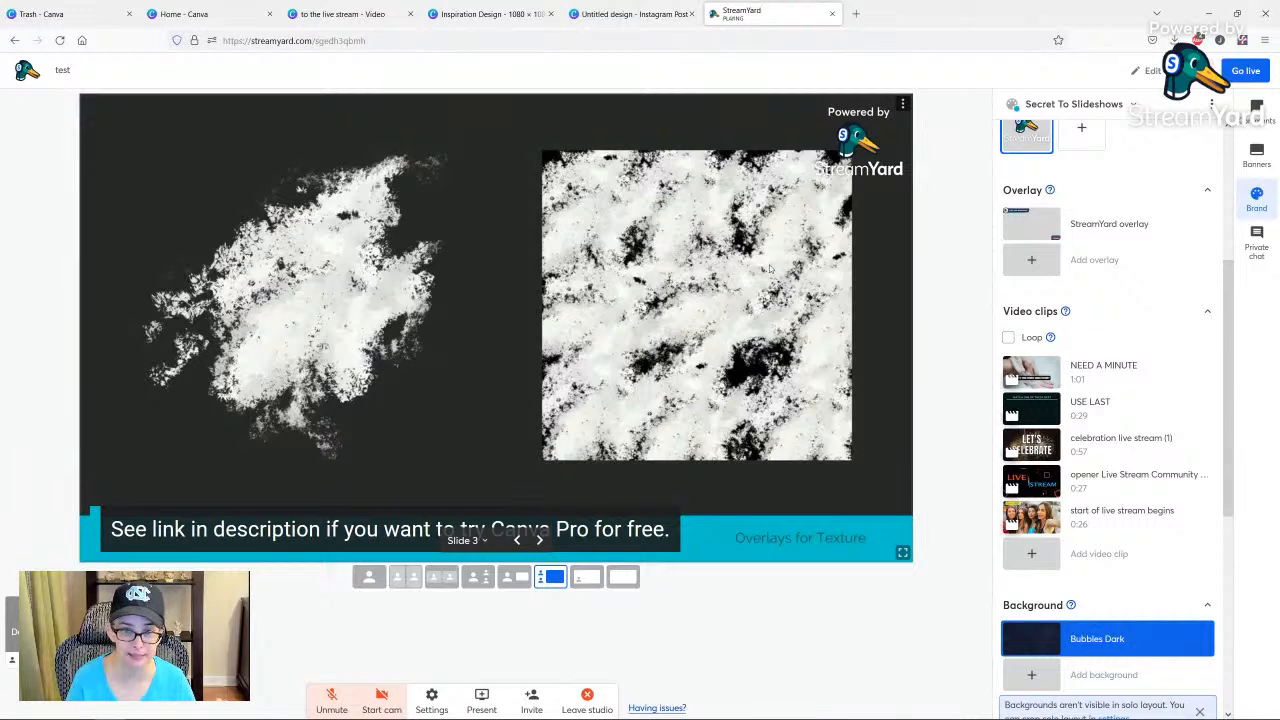
Advance the presented deck through the texture and gradient overlay slides to "Questions from the audience".
key("Right")
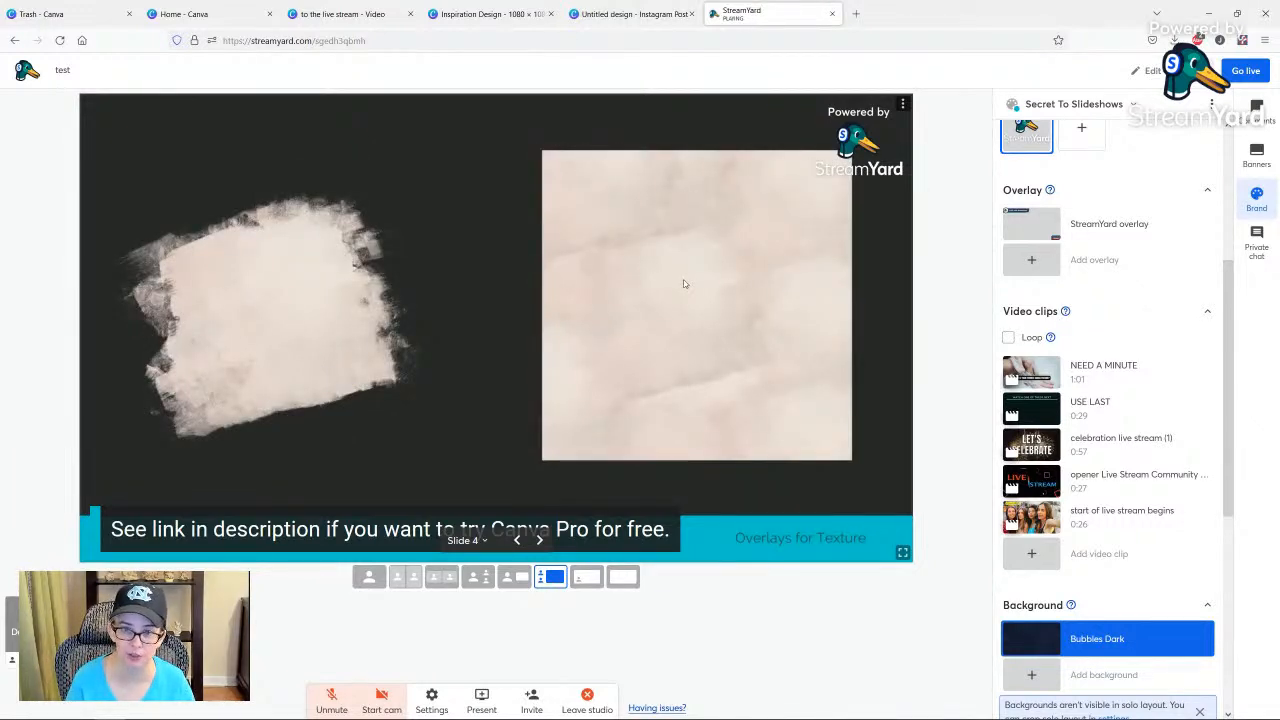
key("Right")
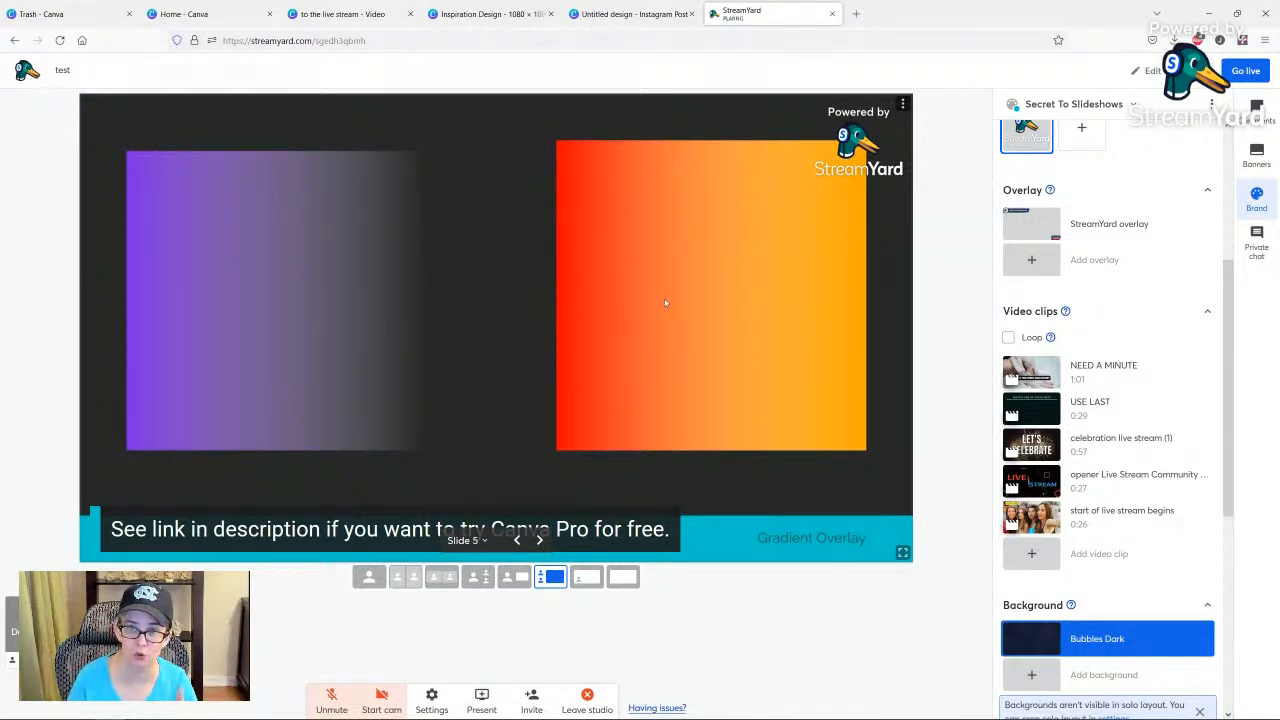
key("Right")
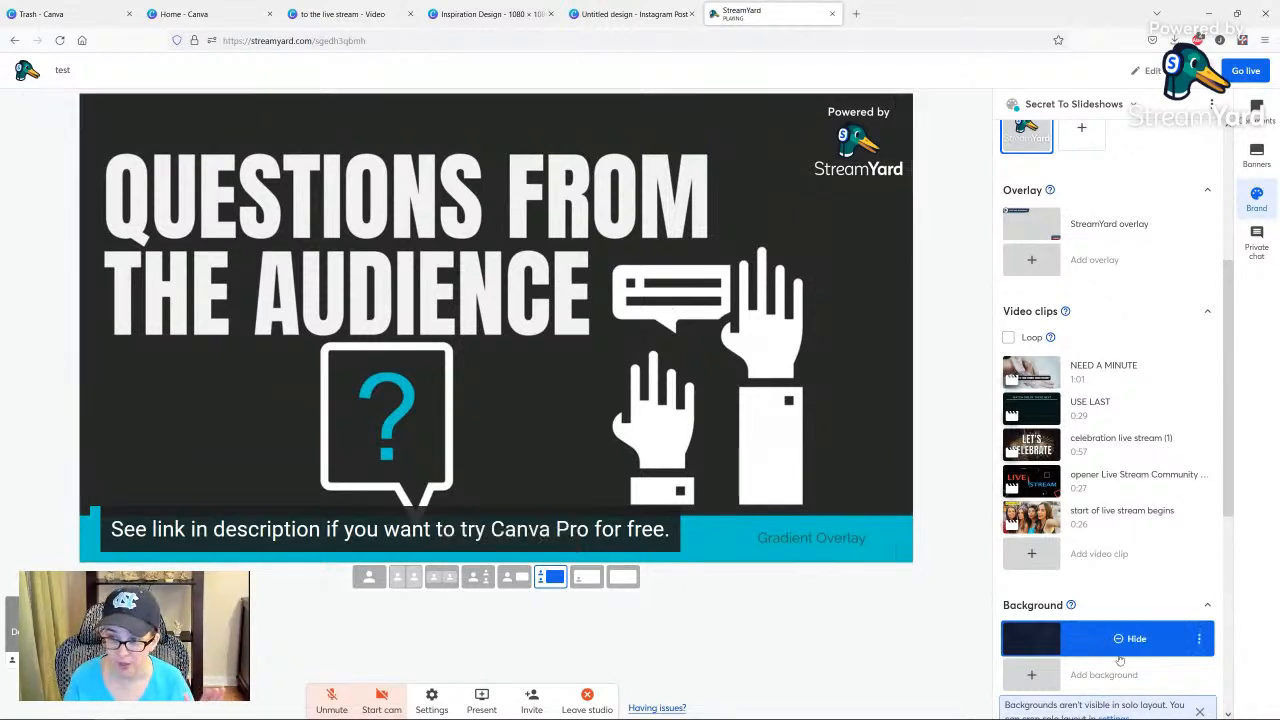
Try to present an extra camera and dismiss the Professional plan upgrade offer.
left_click(483, 701)
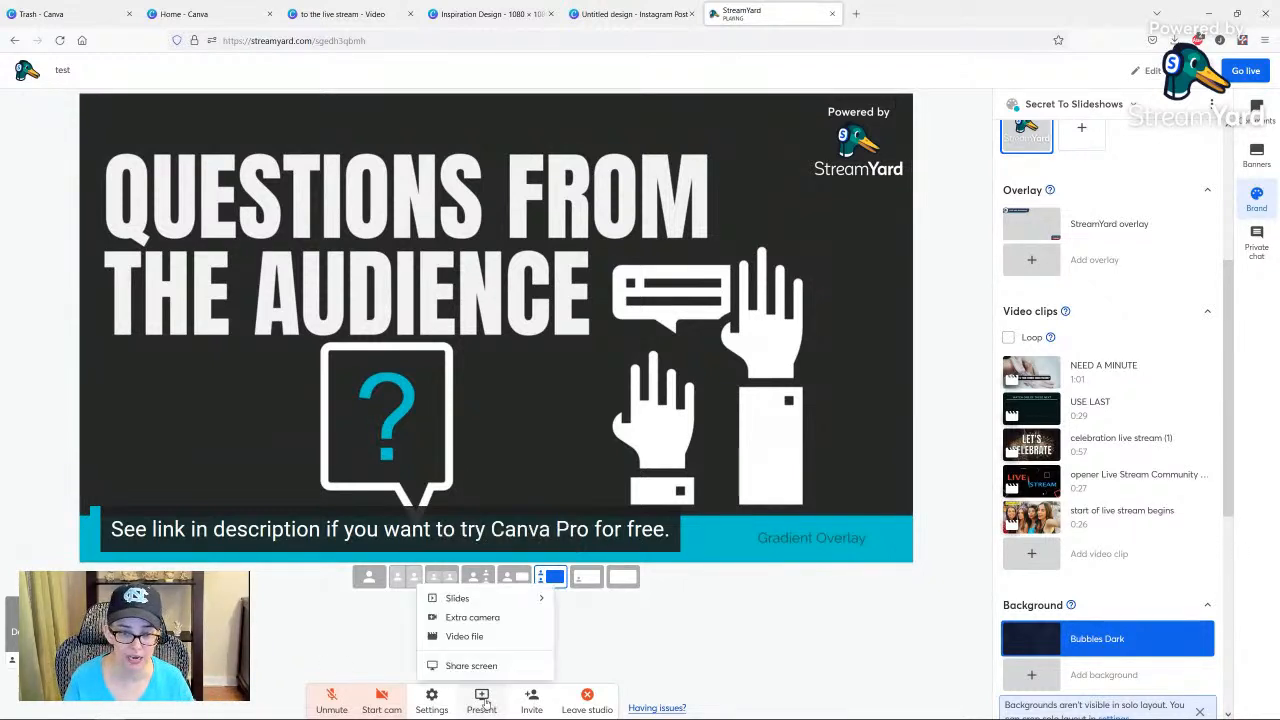
left_click(450, 620)
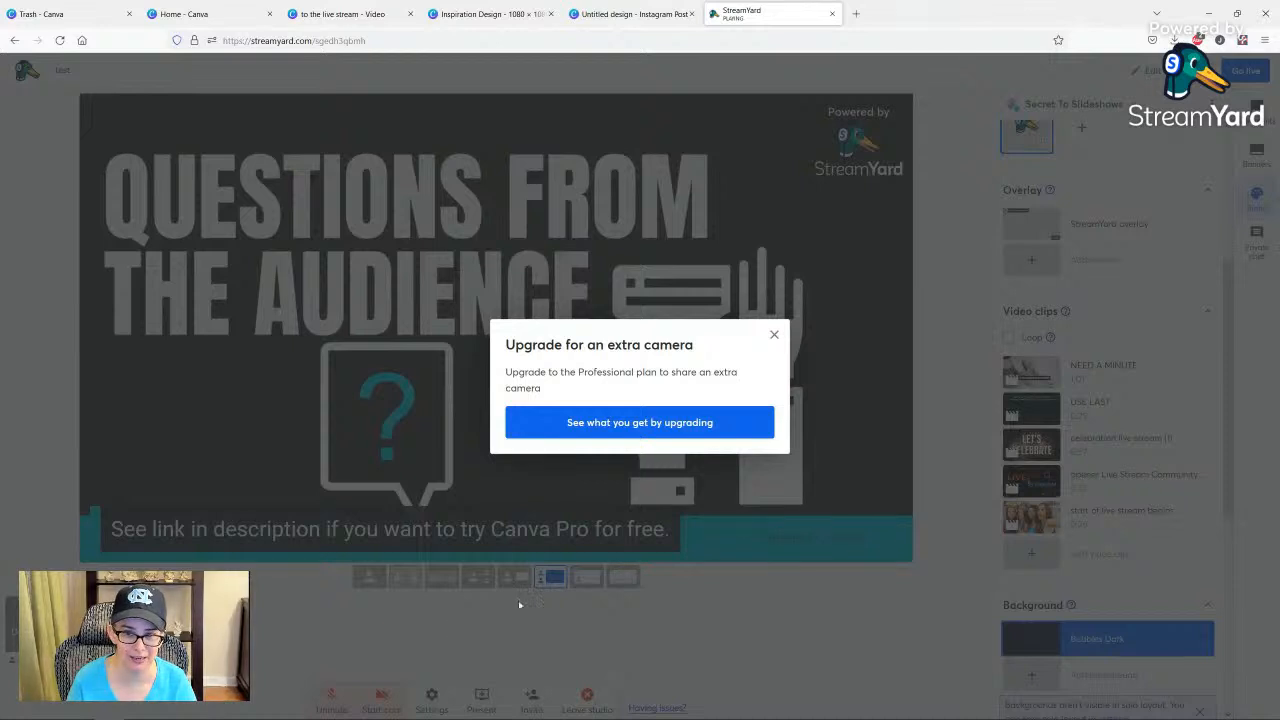
left_click(774, 336)
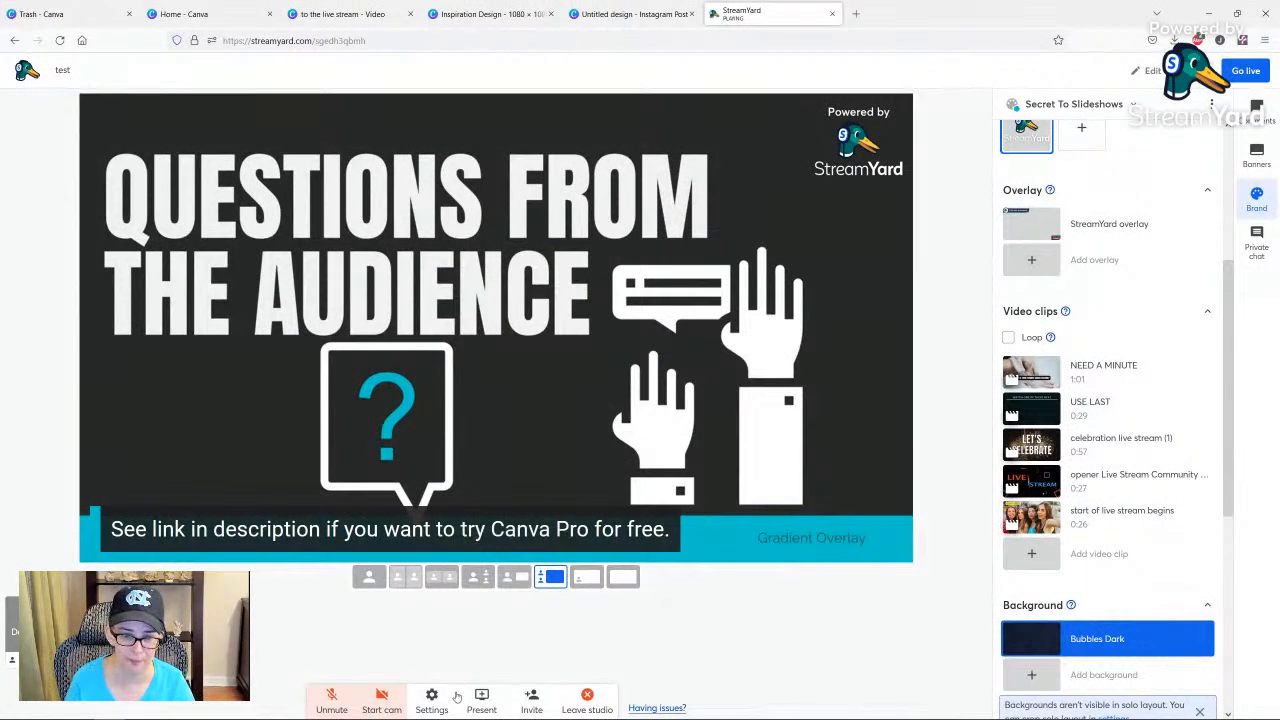
left_click(480, 700)
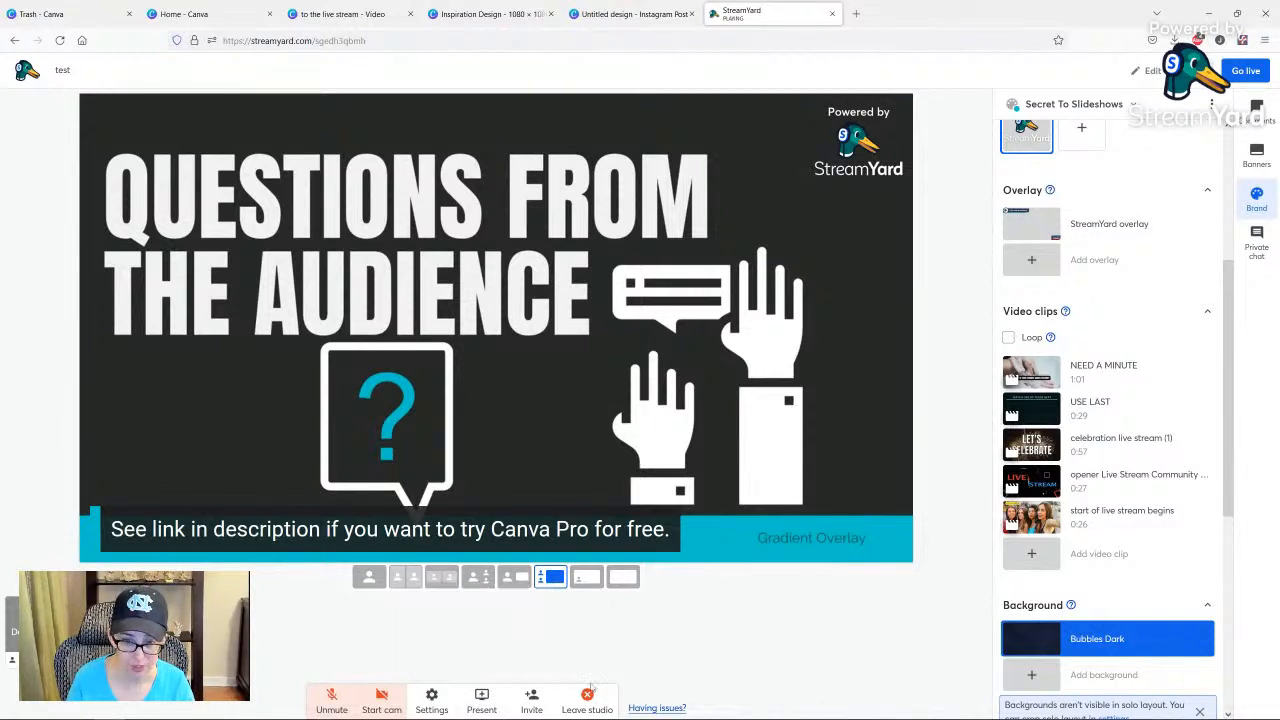
View the guest invitation link and its sharing options, then close the invitation.
left_click(531, 702)
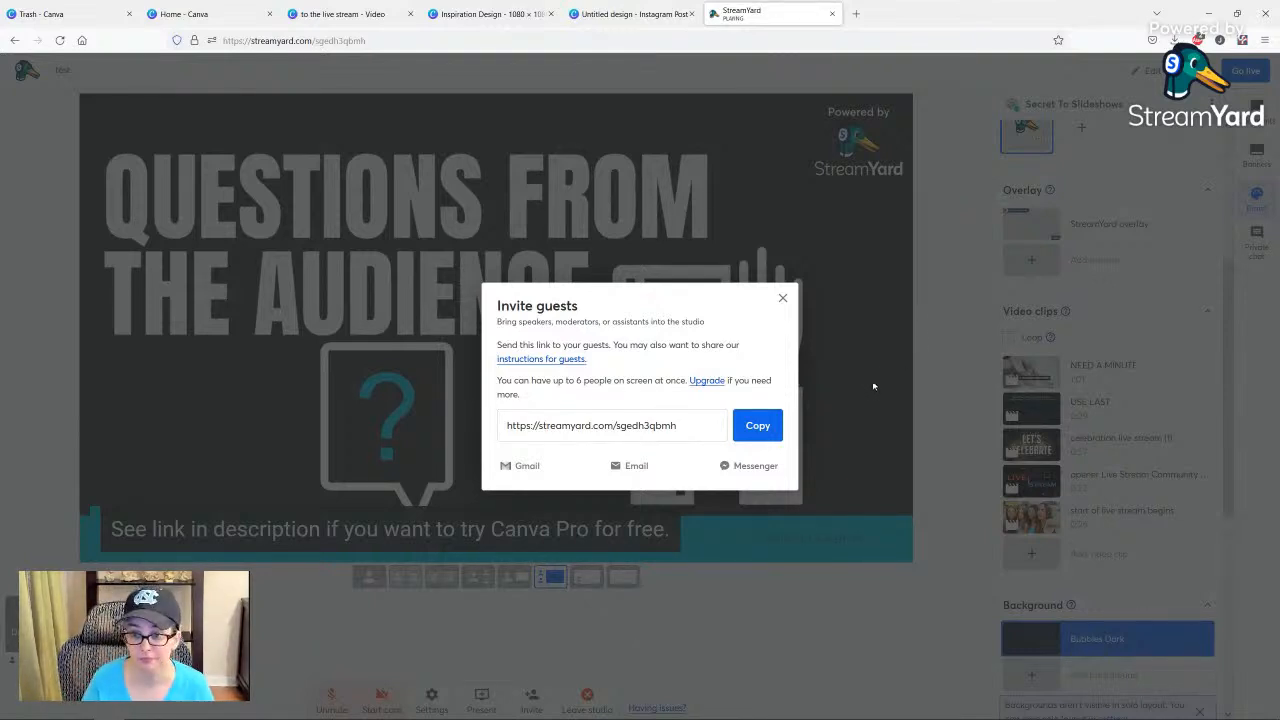
left_click(783, 297)
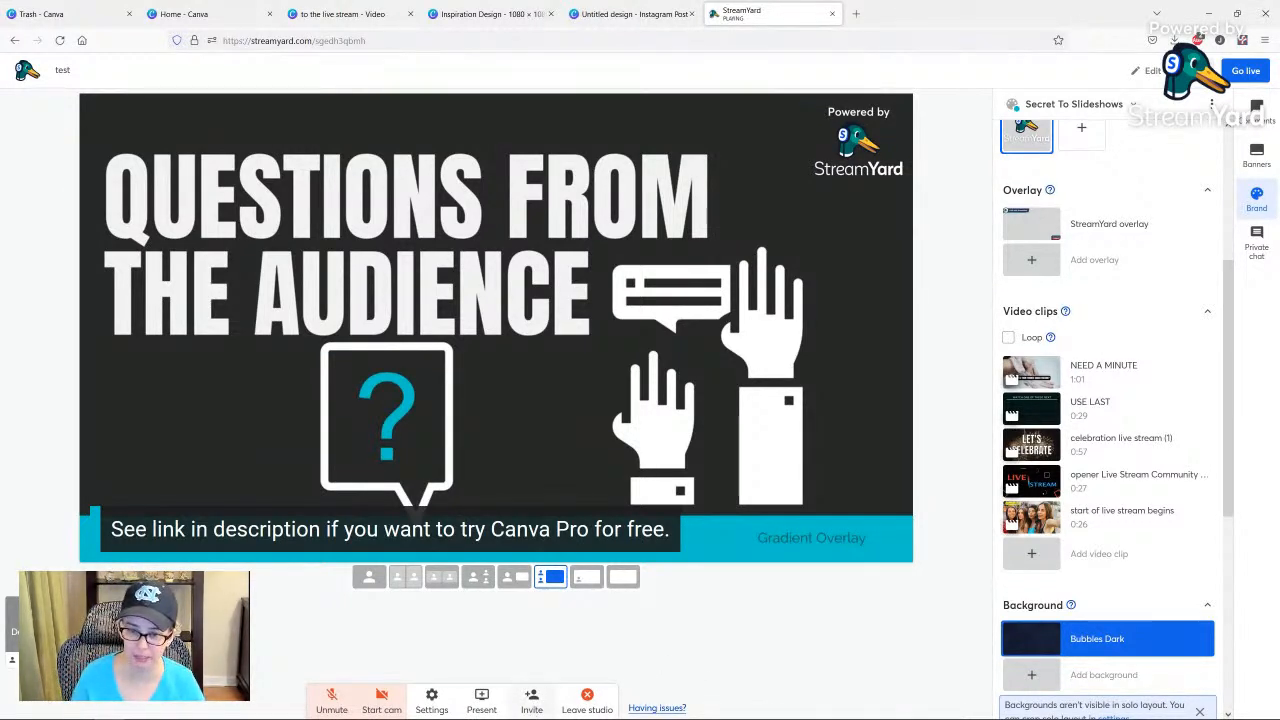
mouse_move(479, 708)
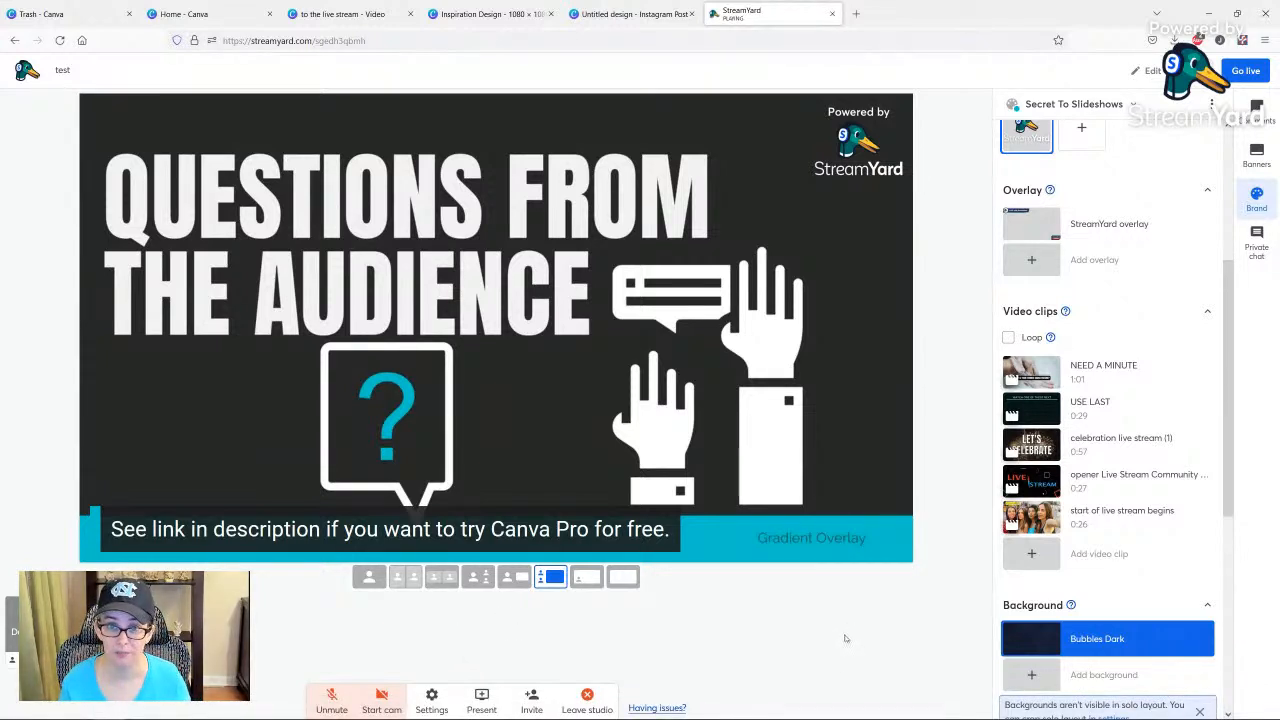
Close the StreamYard studio, switch to the Canva home page and go to its design categories.
mouse_move(547, 431)
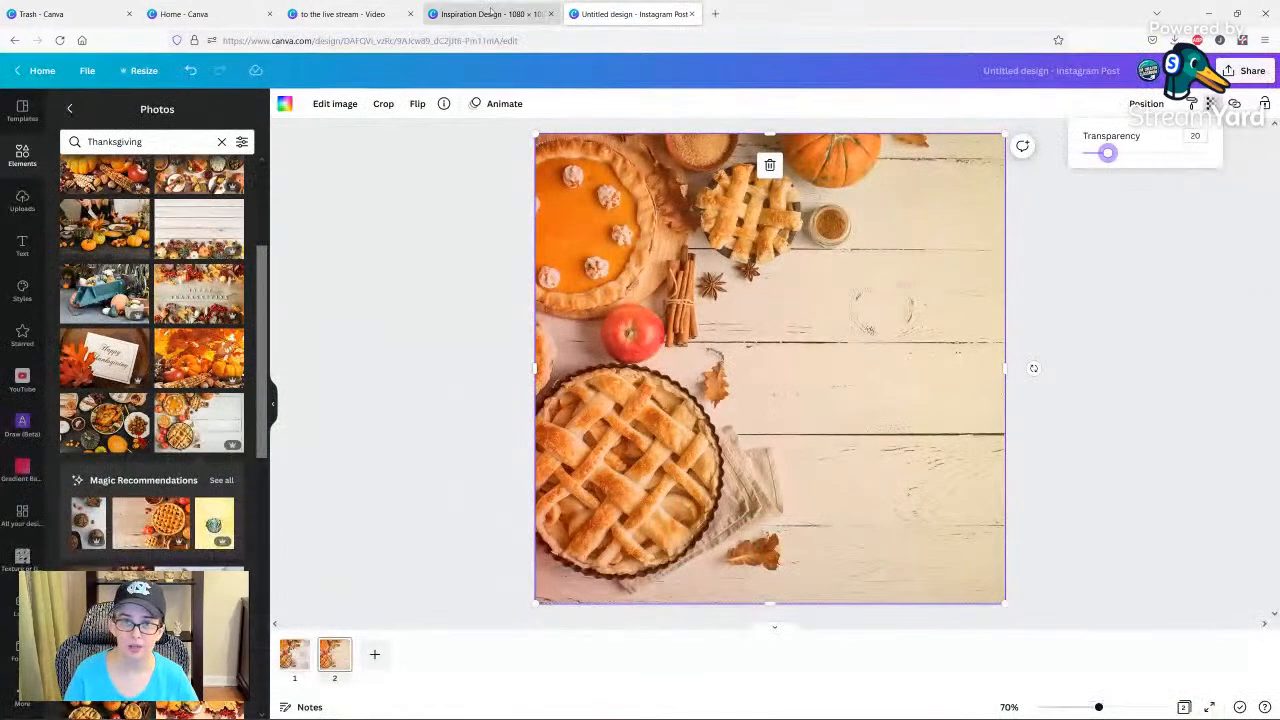
left_click(490, 13)
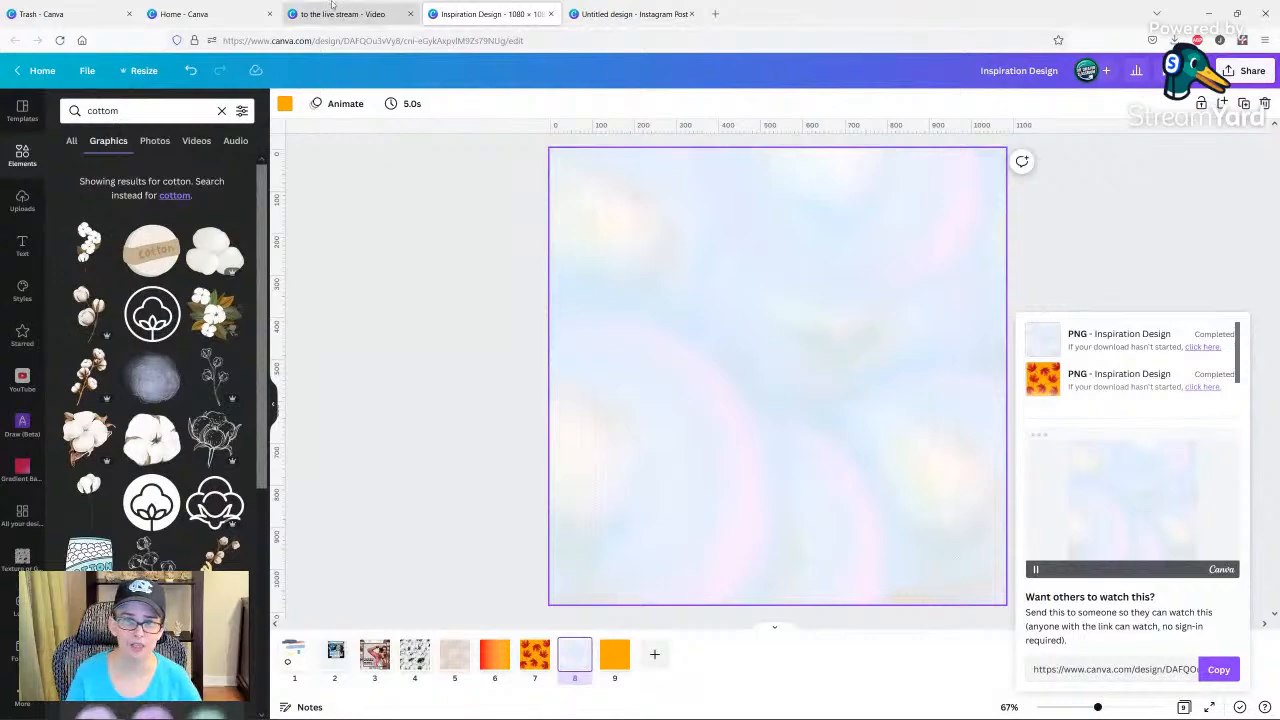
left_click(335, 12)
left_click(184, 13)
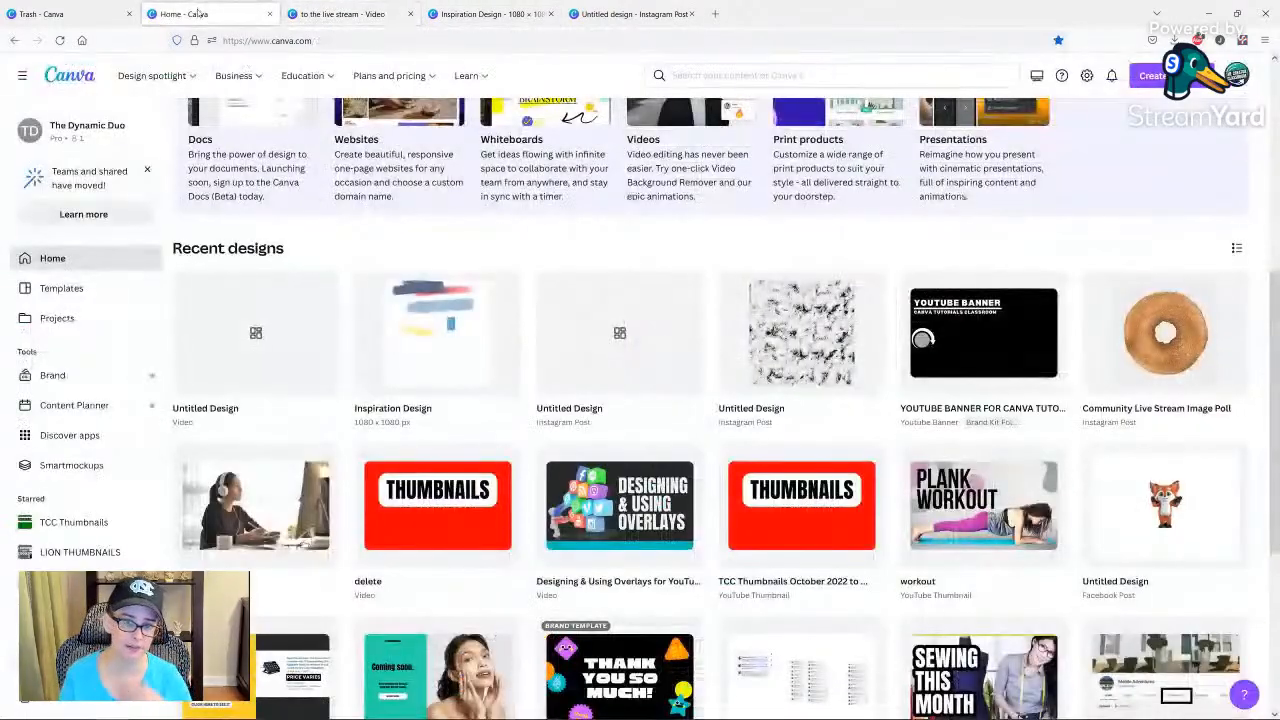
scroll(415, 487, "up", 4)
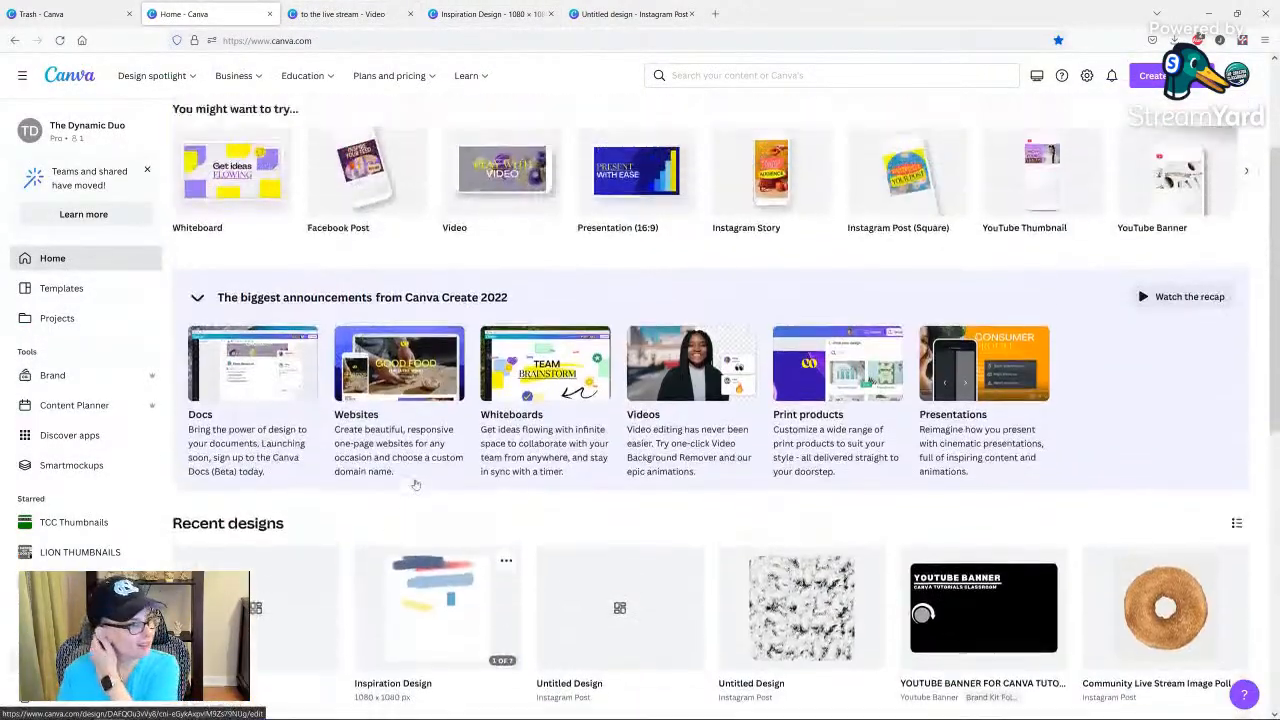
scroll(415, 487, "up", 1)
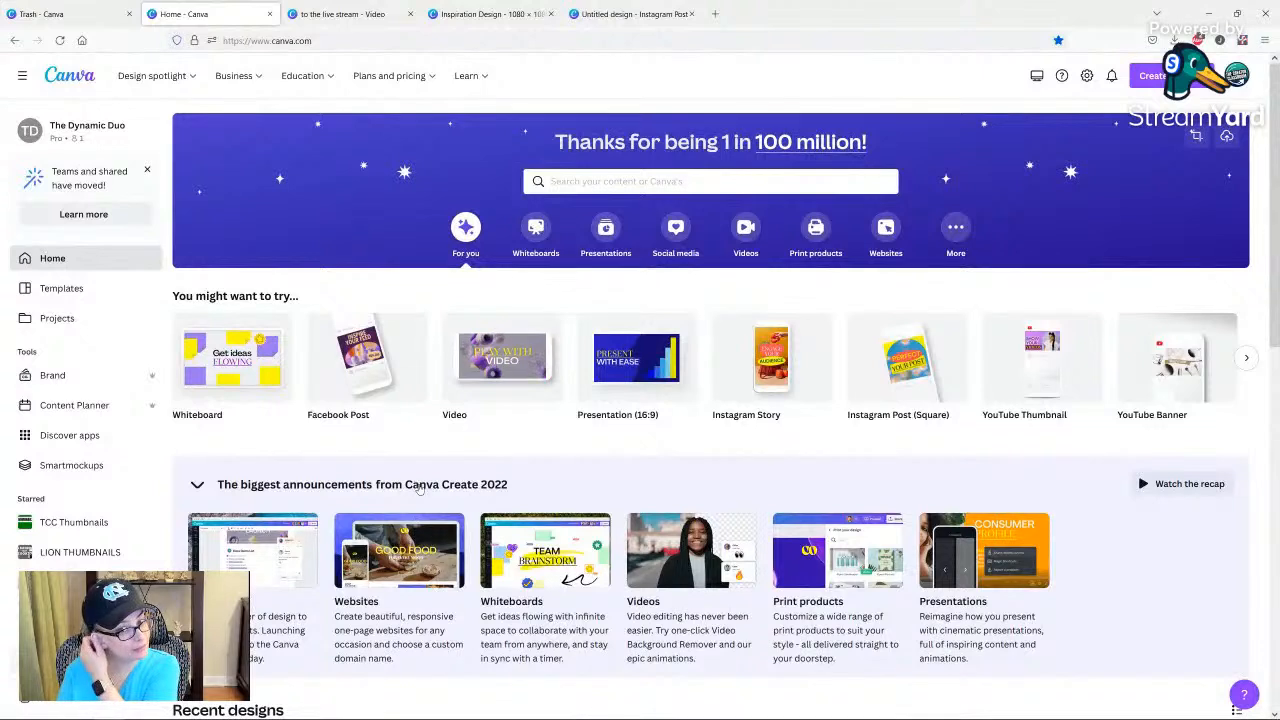
Create a blank 1920 × 1080 px Video Message design and place a wide teal rectangle in the page's lower left.
left_click(746, 230)
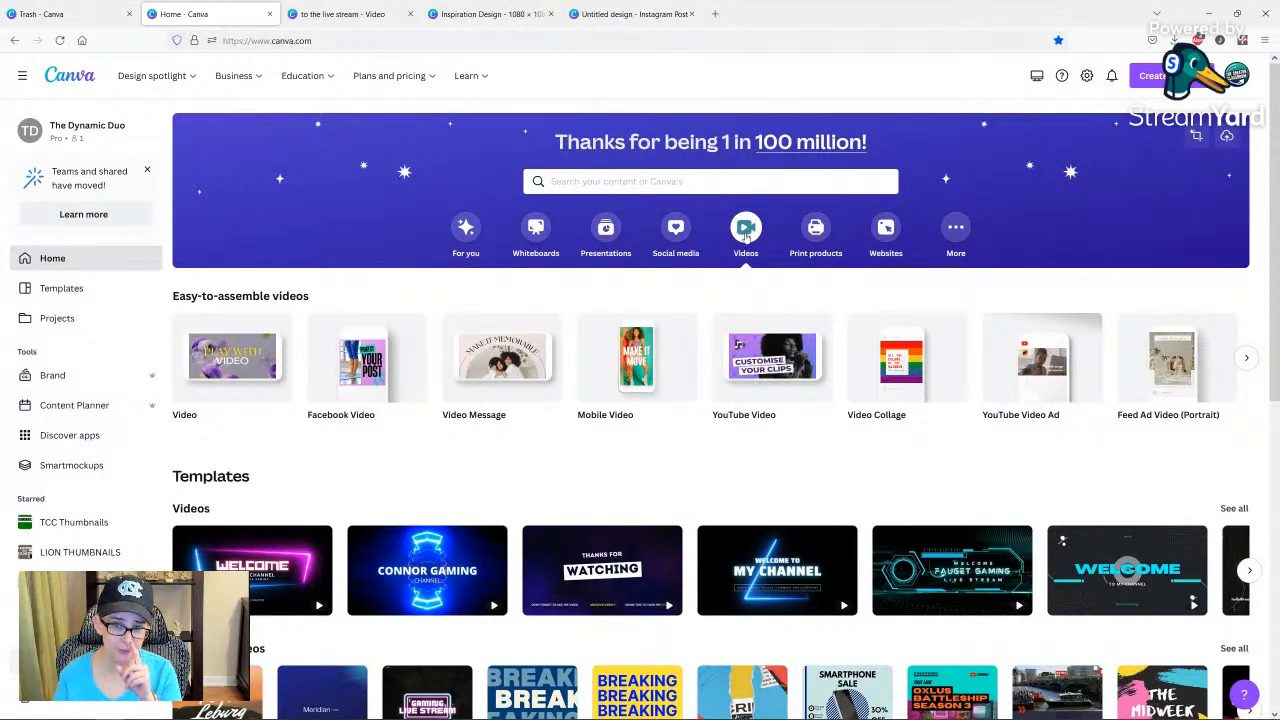
mouse_move(491, 367)
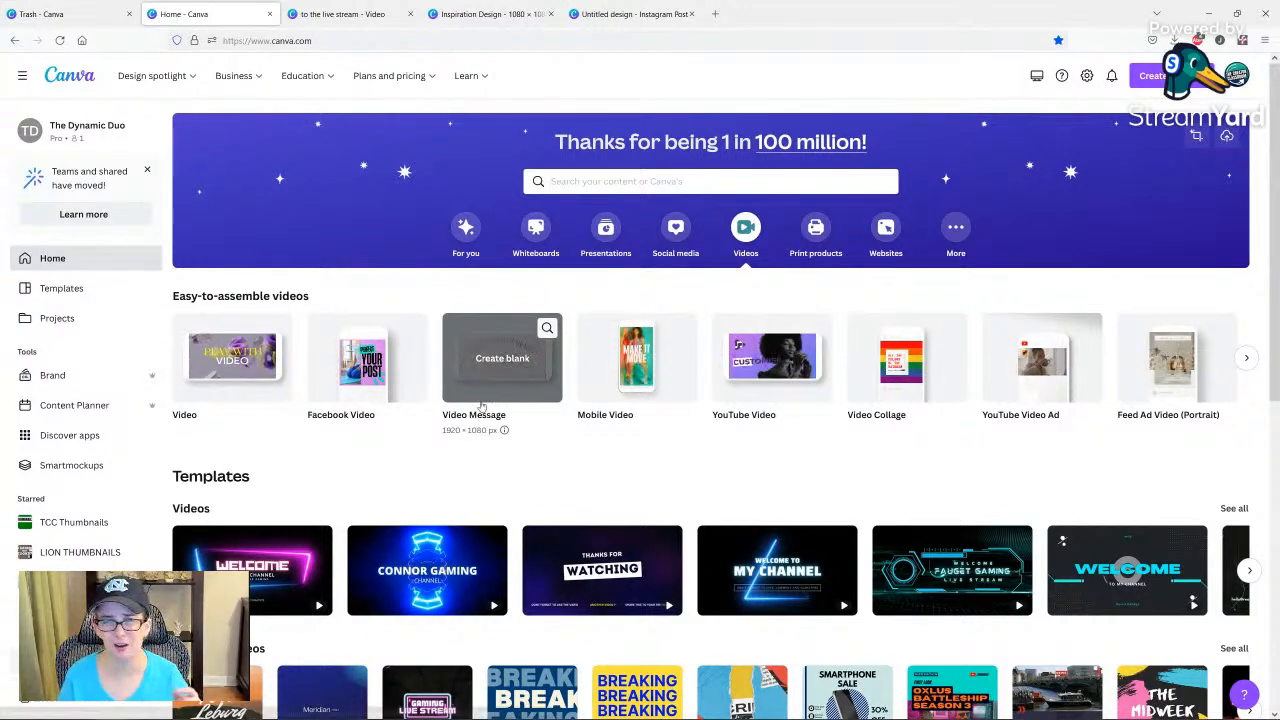
left_click(446, 364)
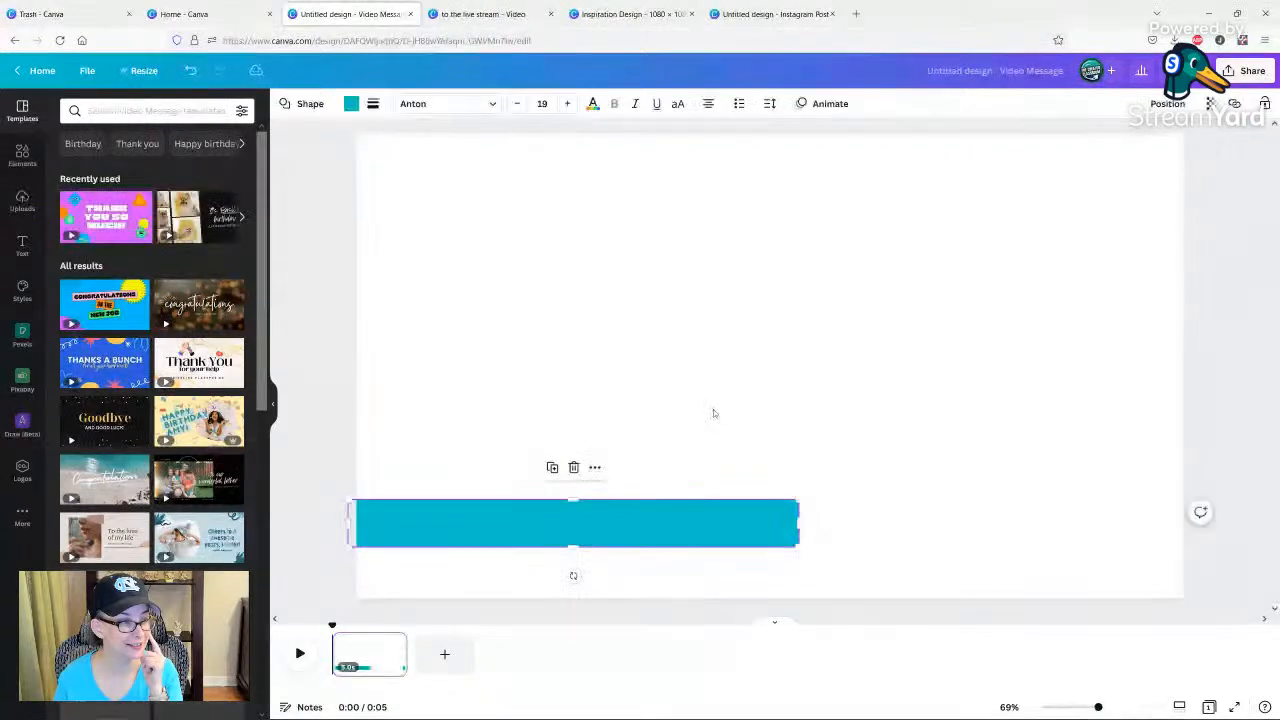
left_click(714, 411)
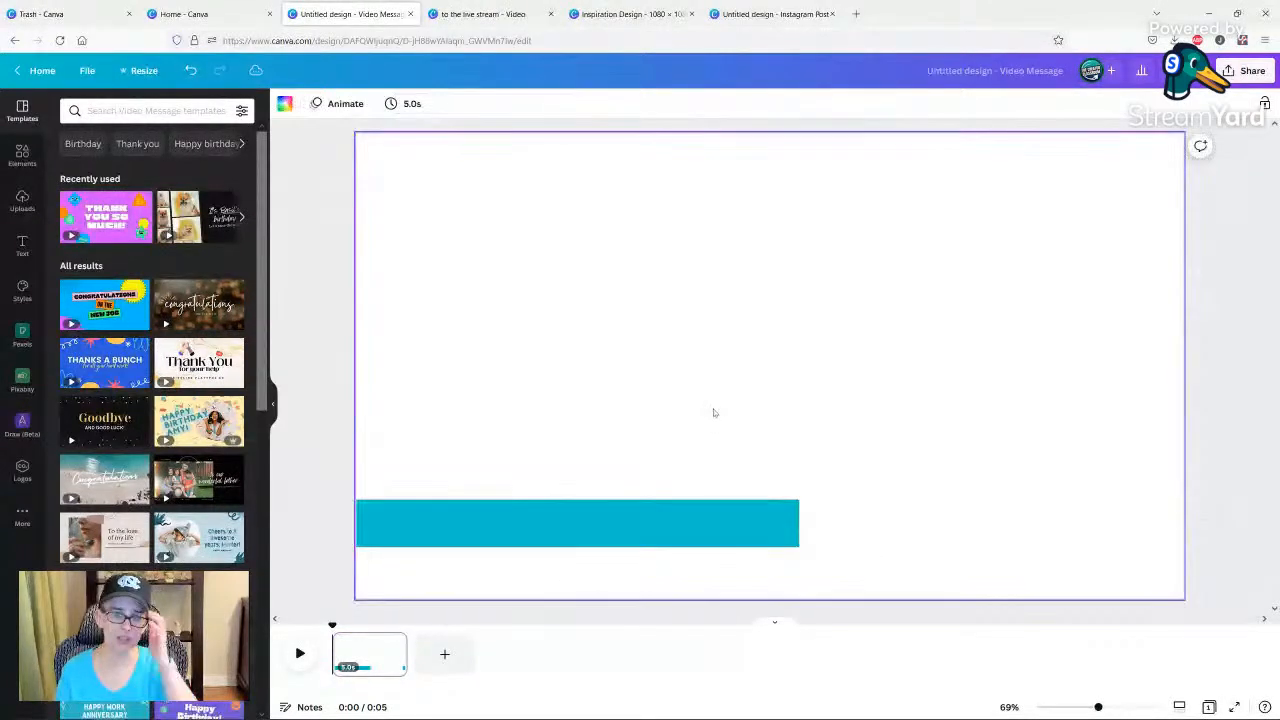
Add the text "super thanks for the super thanks" in uppercase, enlarge it to about size 48 and place it on the teal rectangle.
type("tsuper thanks for the s")
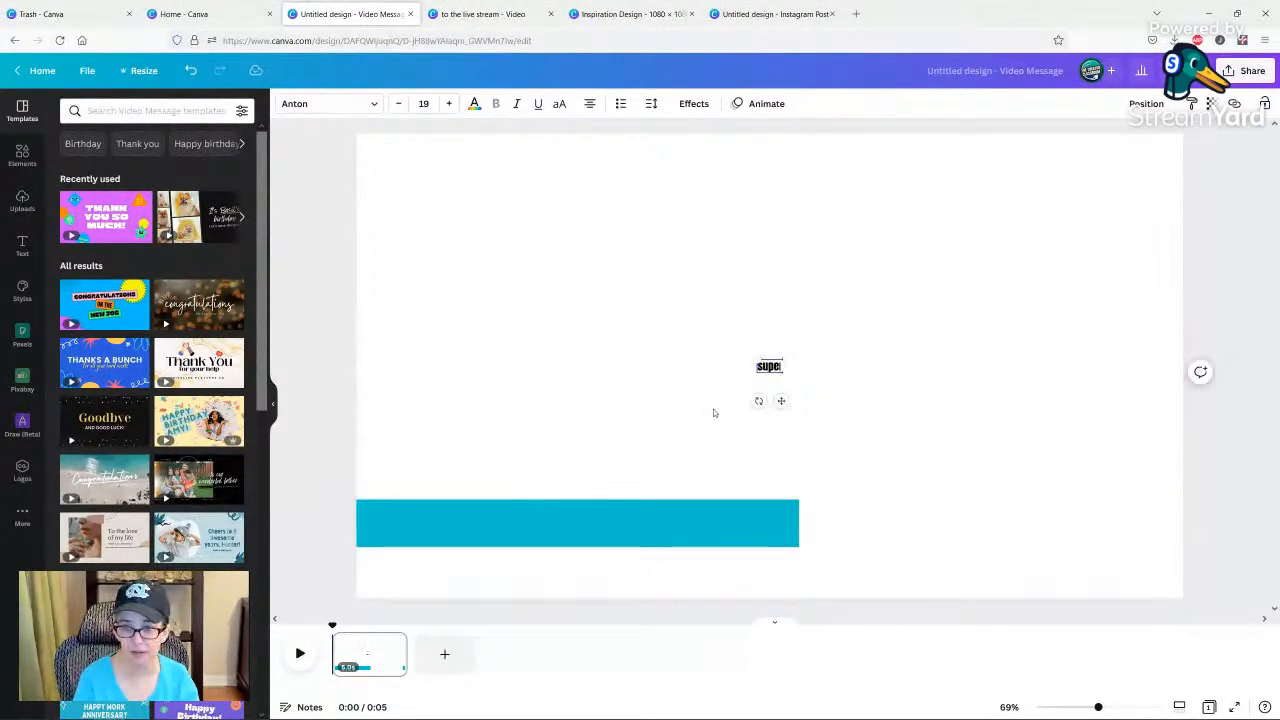
type("uper thanks for the super t")
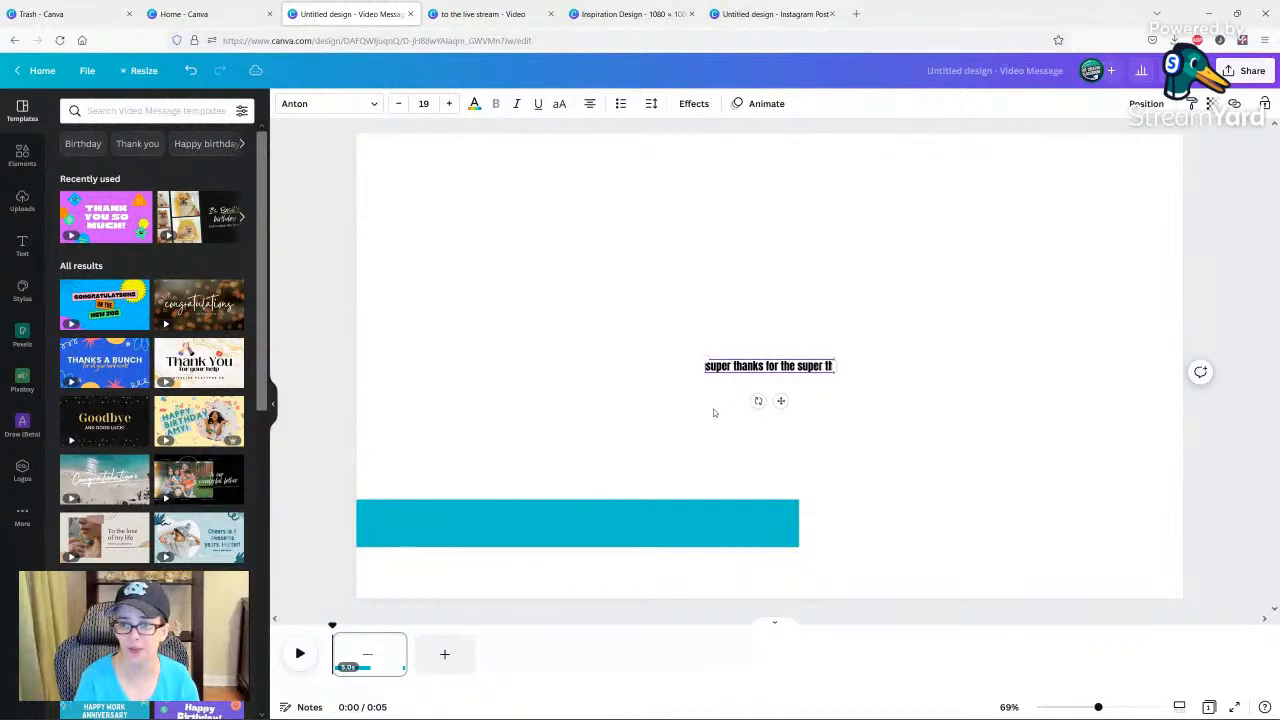
left_click(559, 103)
left_click(742, 334)
left_click_drag(780, 368, 788, 480)
left_click_drag(709, 517, 697, 524)
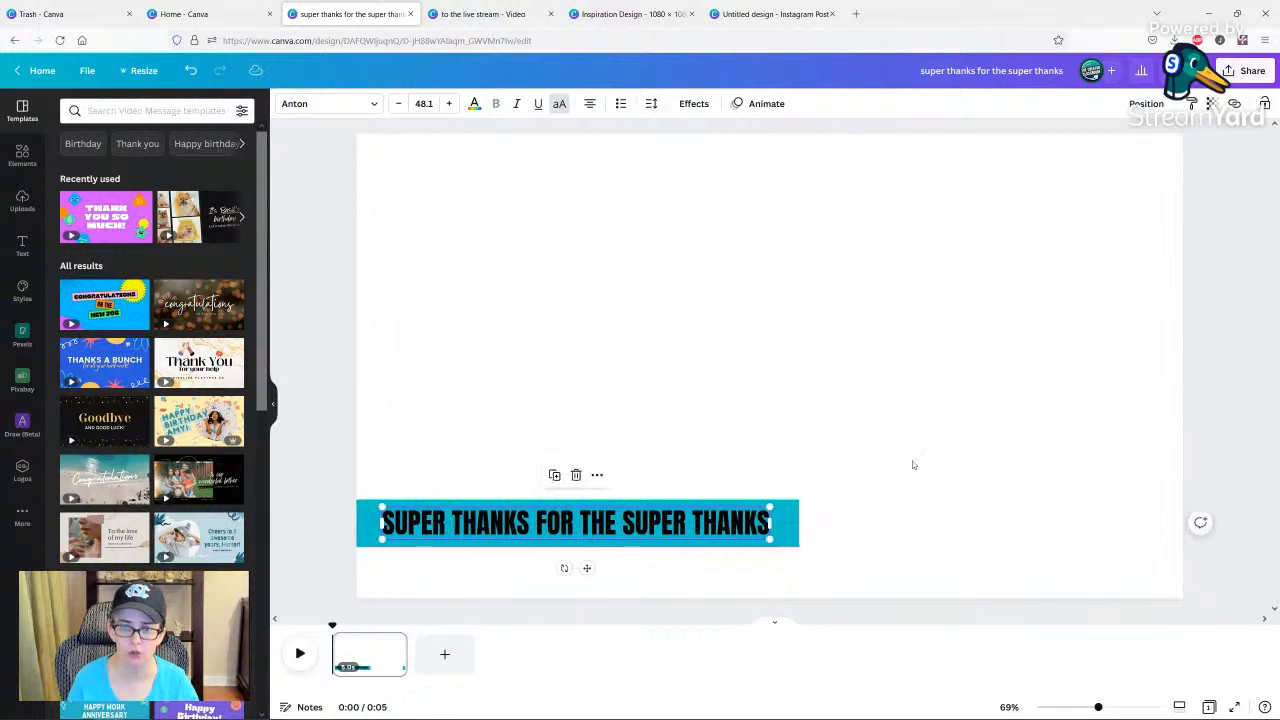
left_click(915, 463)
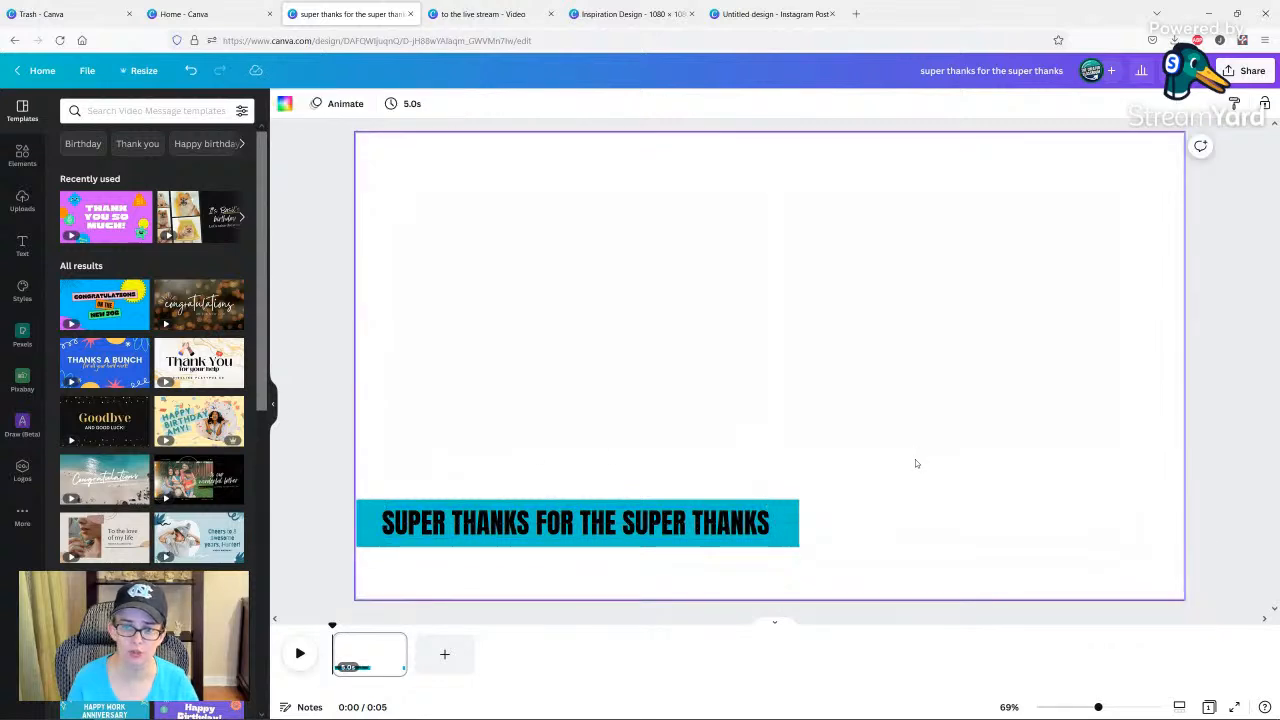
Group the "SUPER THANKS FOR THE SUPER THANKS" text with the teal rectangle and apply the Drift element animation to the group.
left_click(757, 523)
left_click(851, 469)
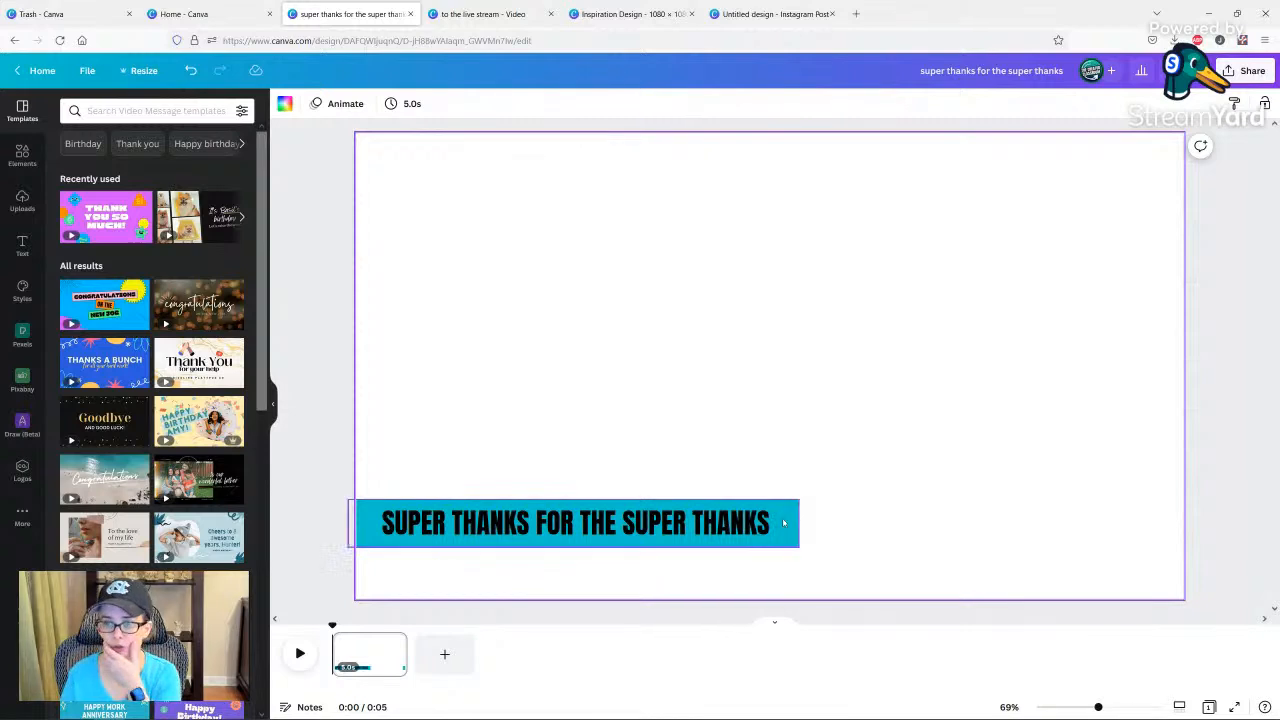
left_click(735, 537)
left_click(736, 528, "shift")
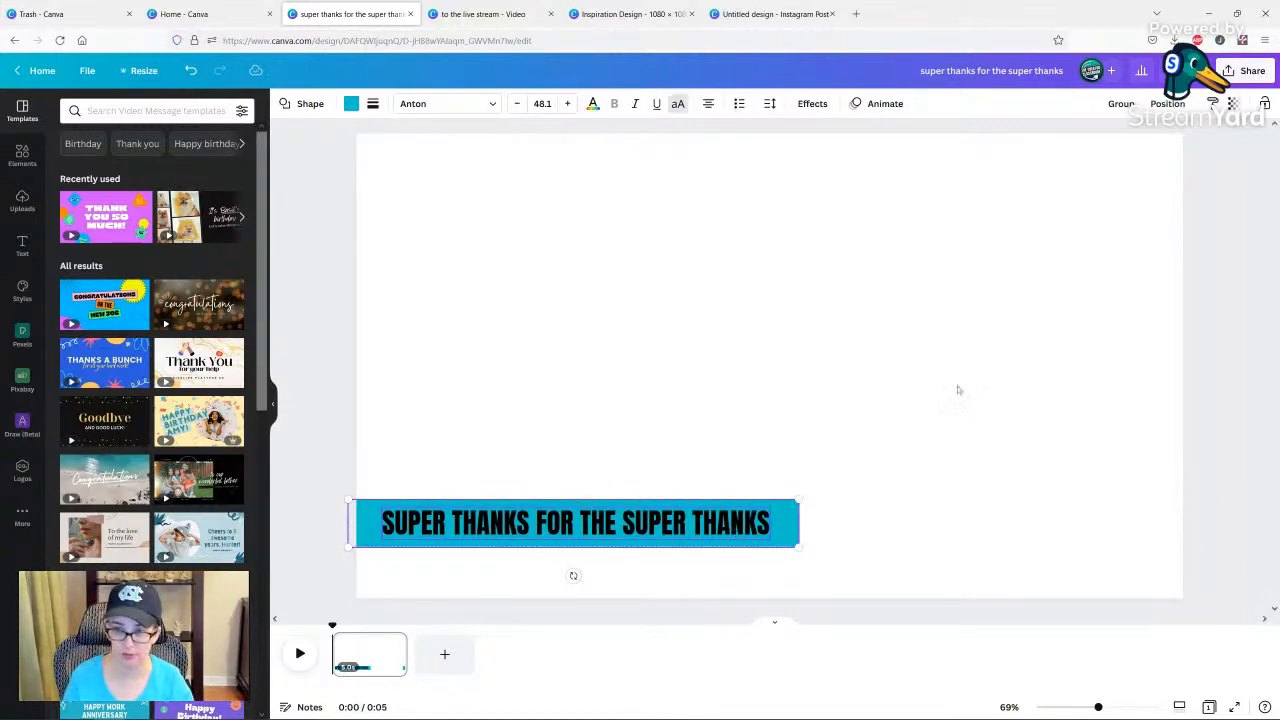
left_click(1121, 104)
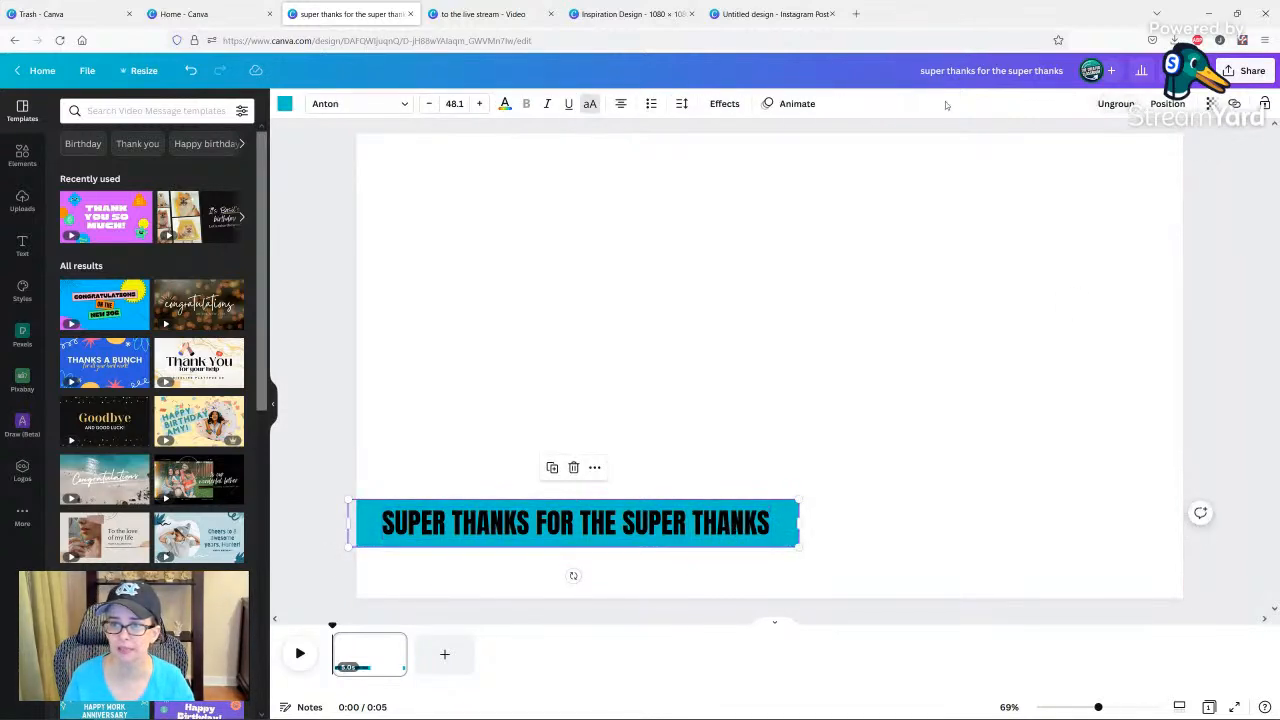
left_click(790, 103)
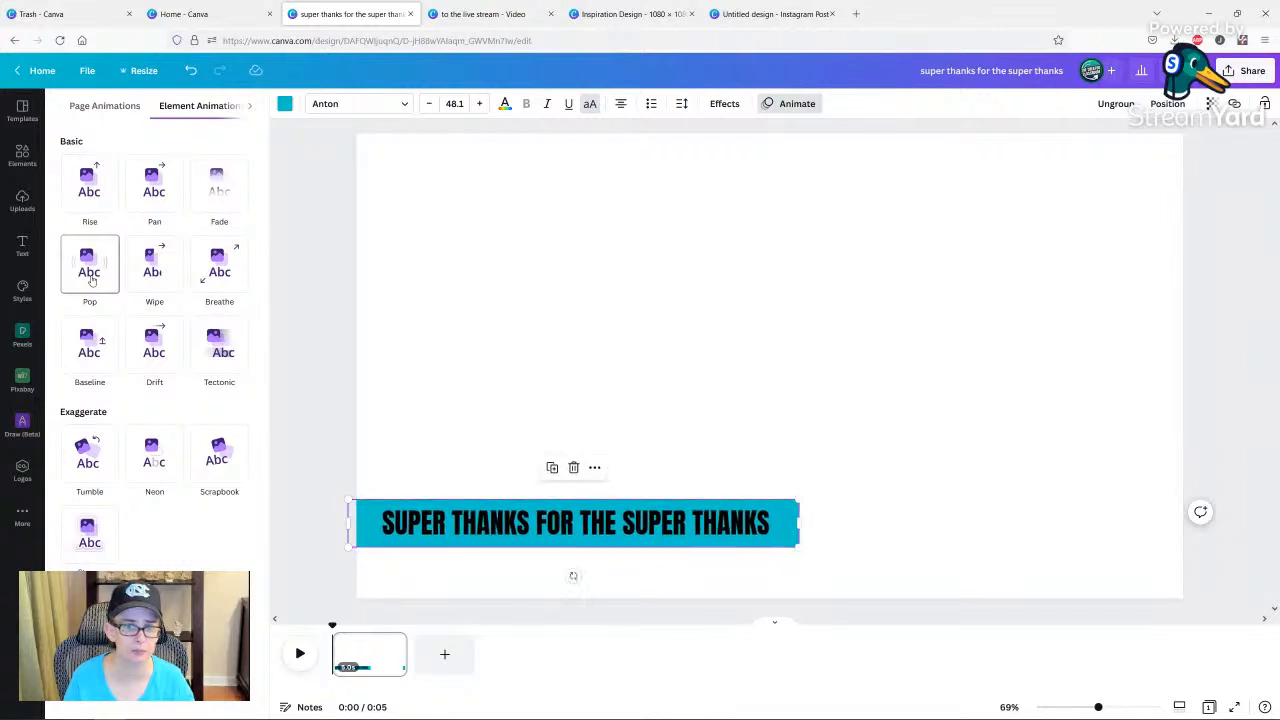
left_click(157, 355)
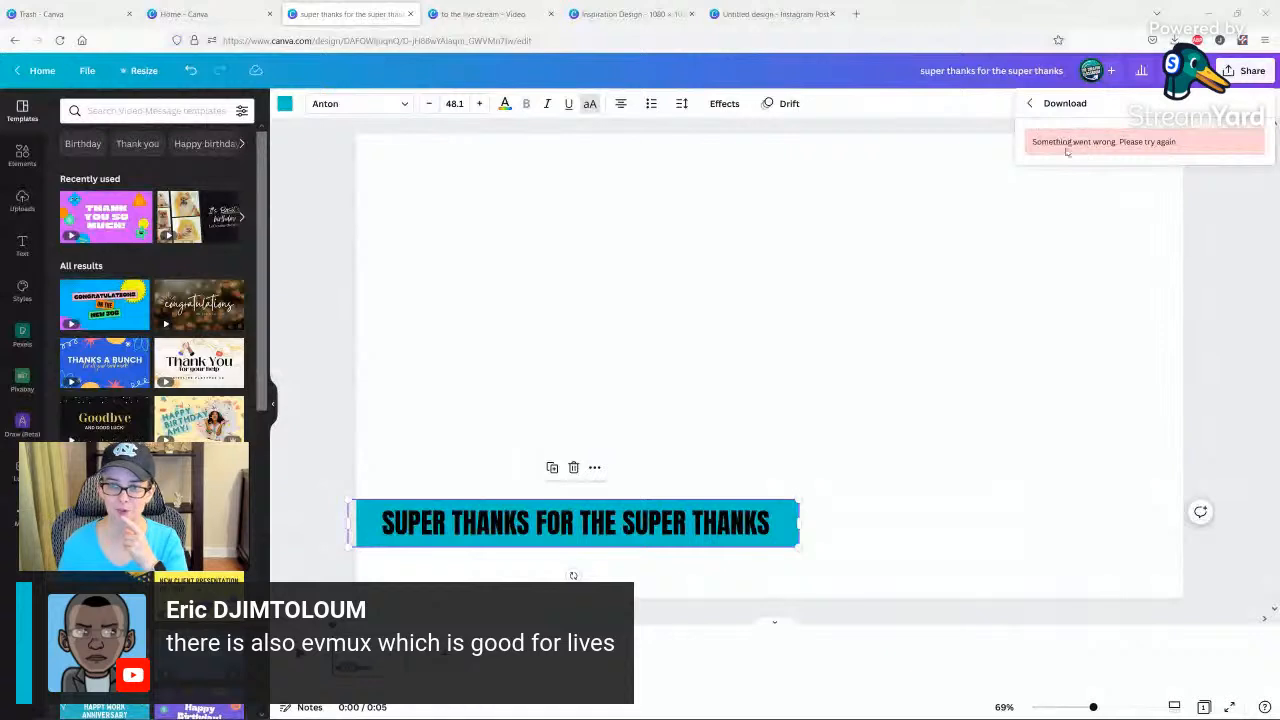
Try again to download the super thanks design, then dismiss the download options.
left_click(652, 284)
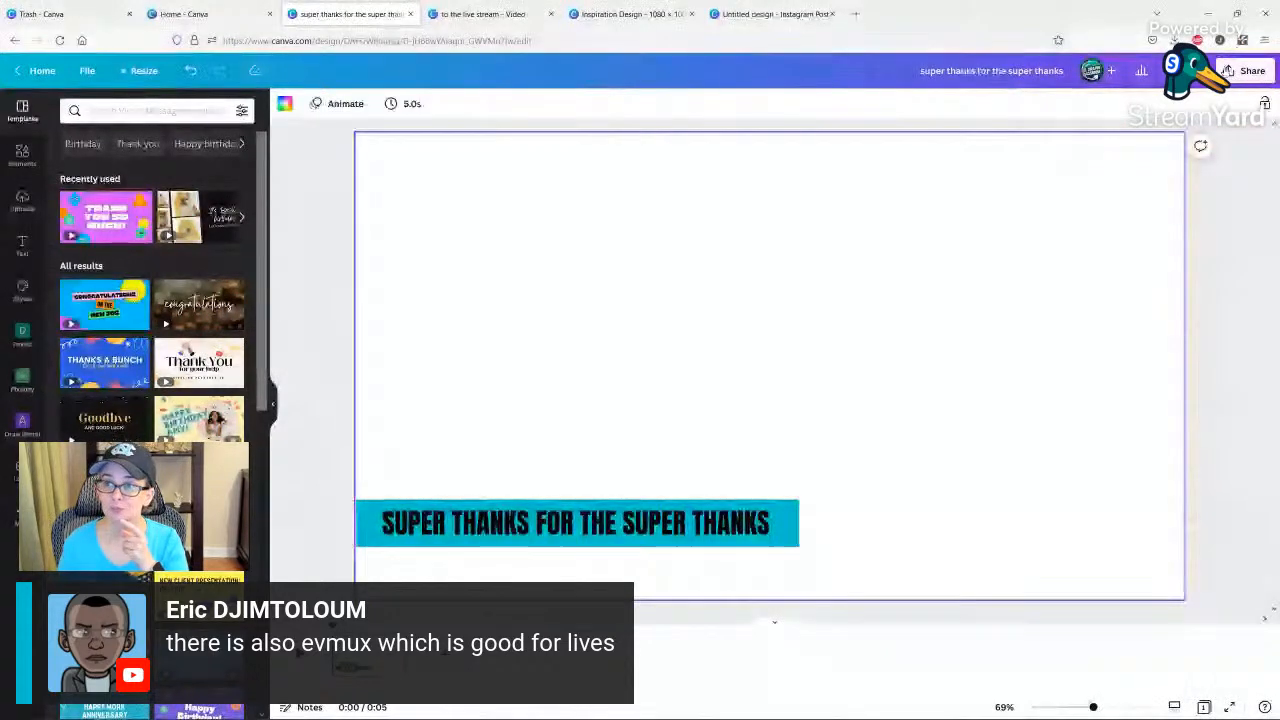
left_click(1245, 70)
left_click(1080, 372)
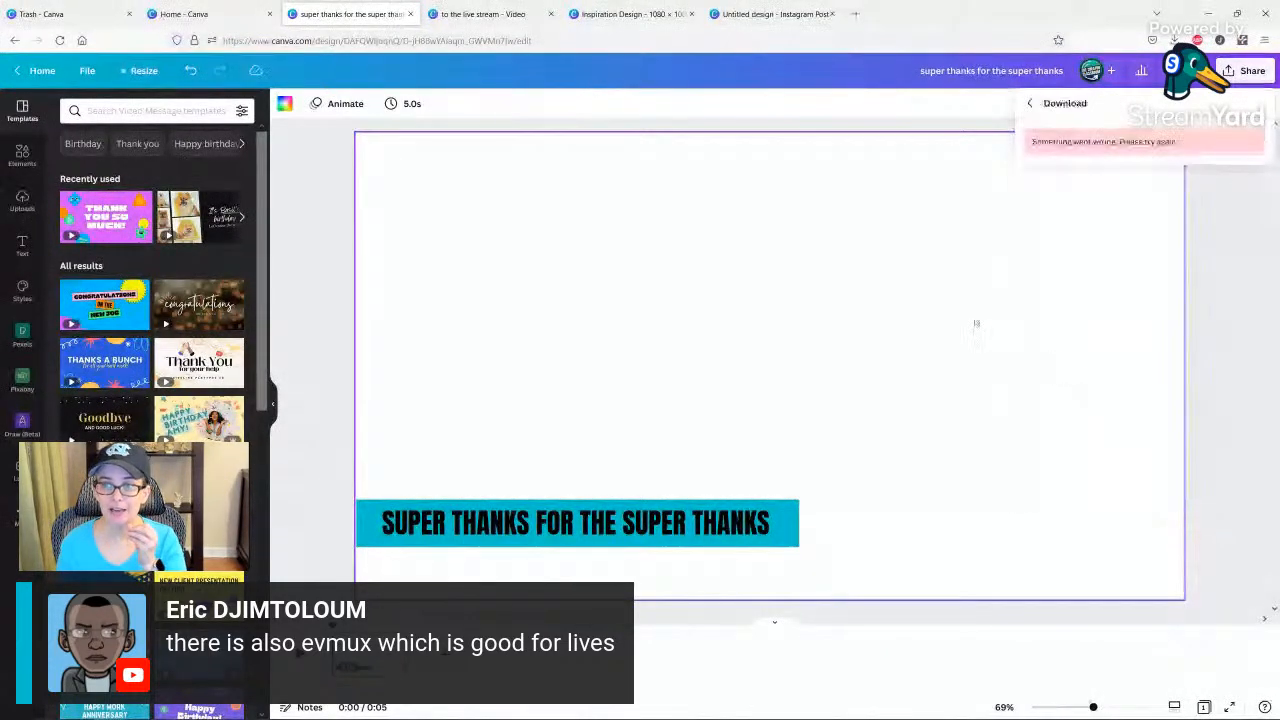
left_click(900, 278)
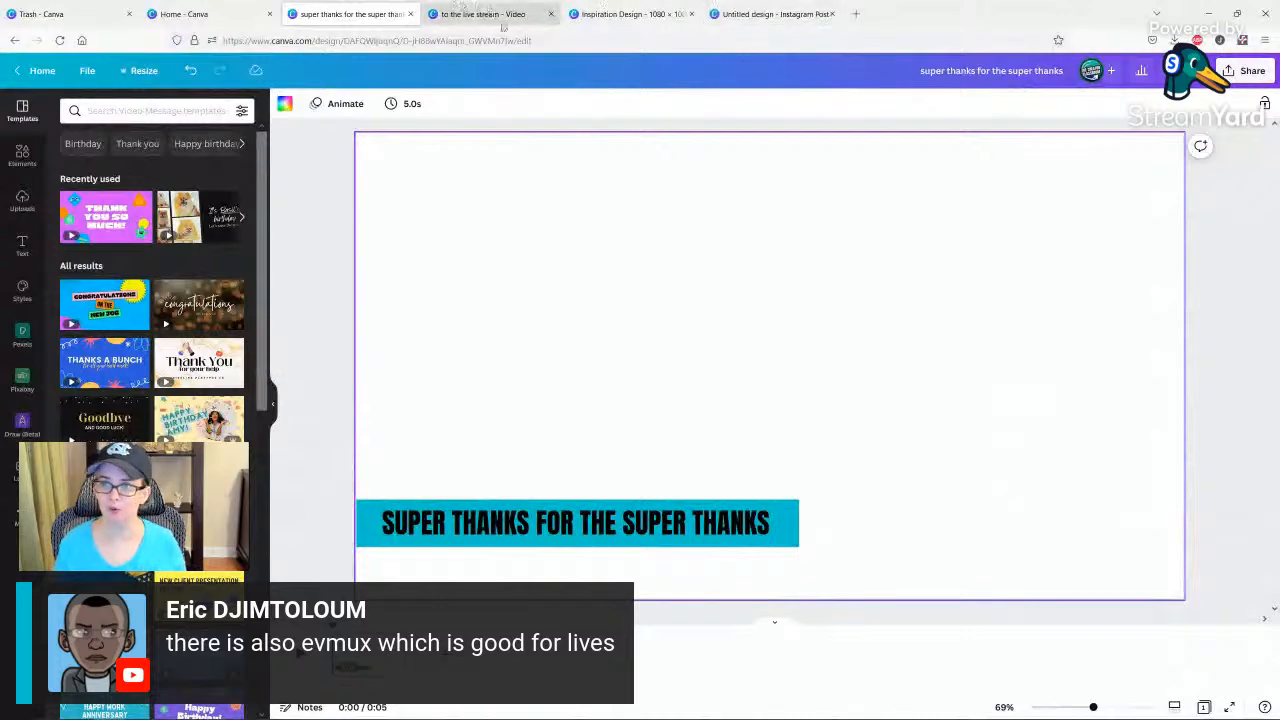
Open canvastatus.com, reload it and check the web application status and past incidents.
left_click(465, 40)
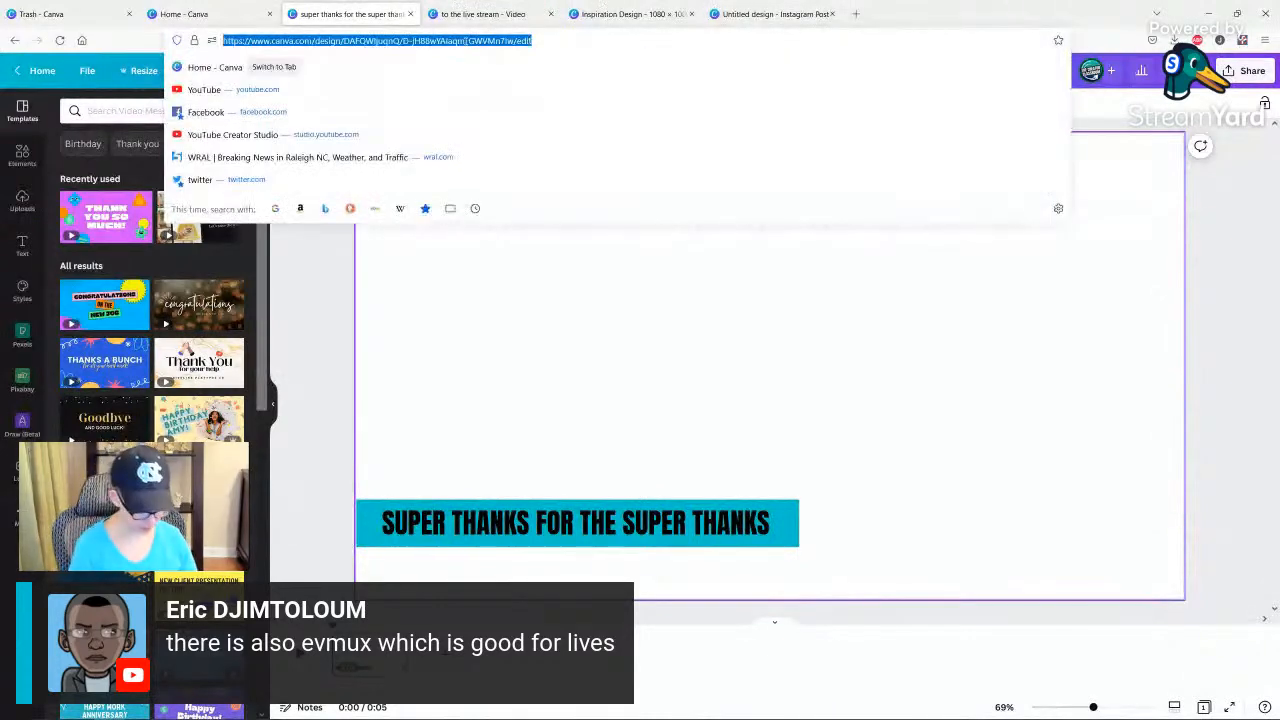
type("canvas")
key("Return")
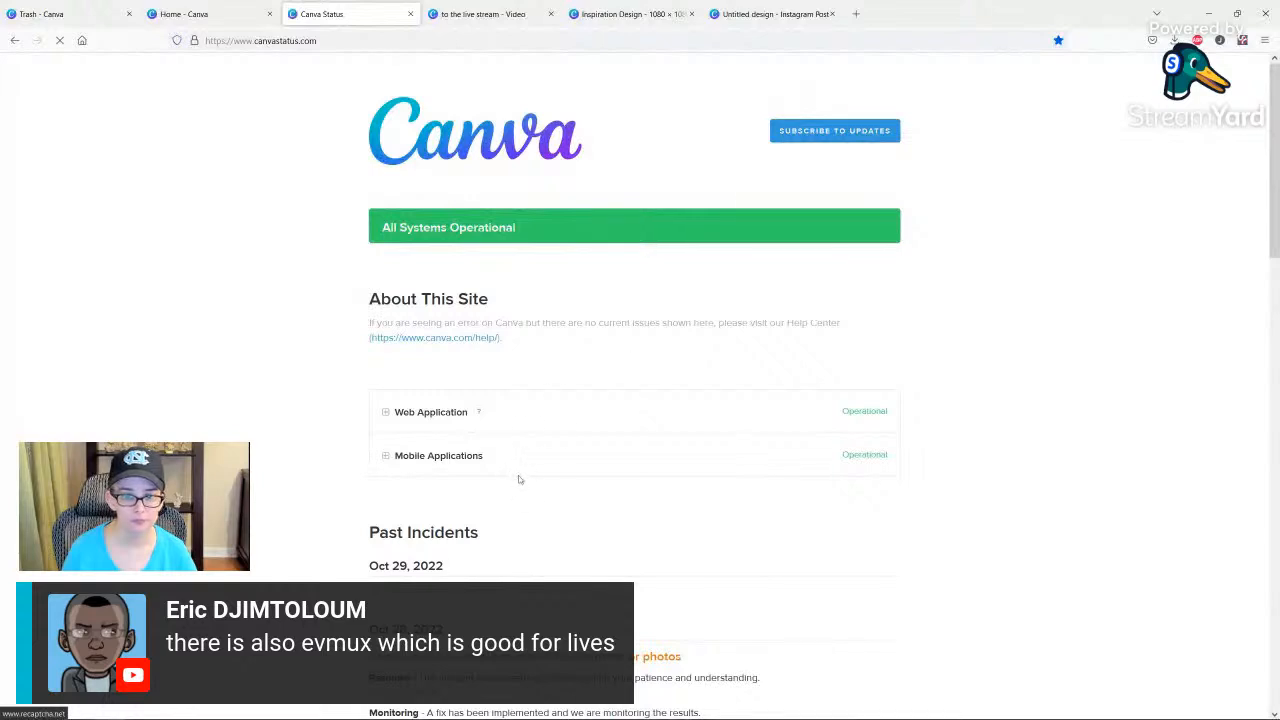
scroll(517, 477, "down", 2)
left_click(352, 40)
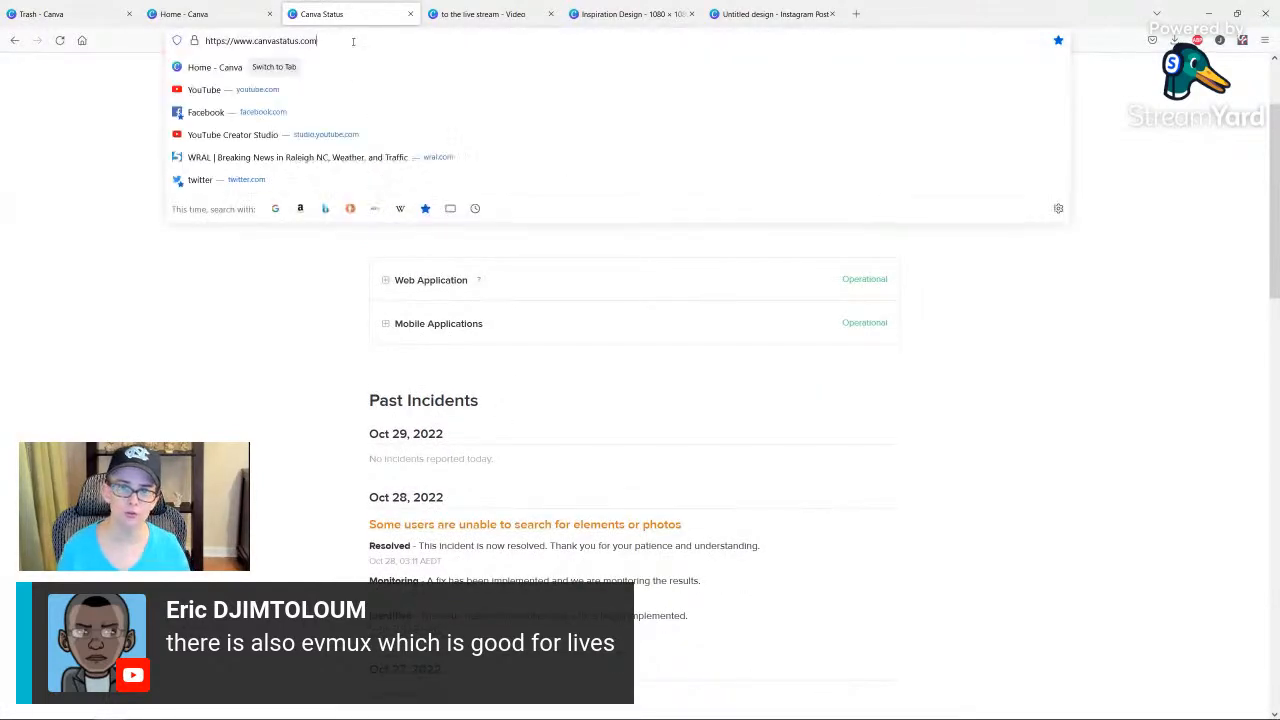
key("Return")
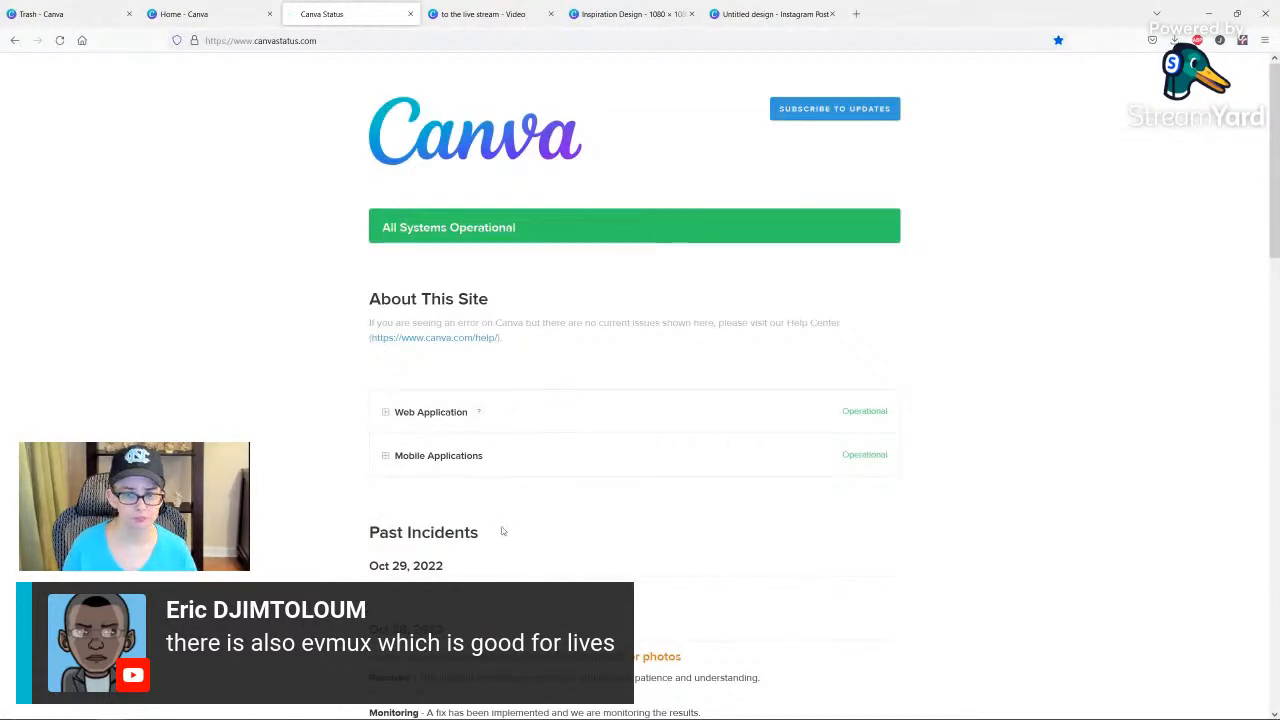
scroll(480, 528, "down", 1)
scroll(488, 462, "up", 1)
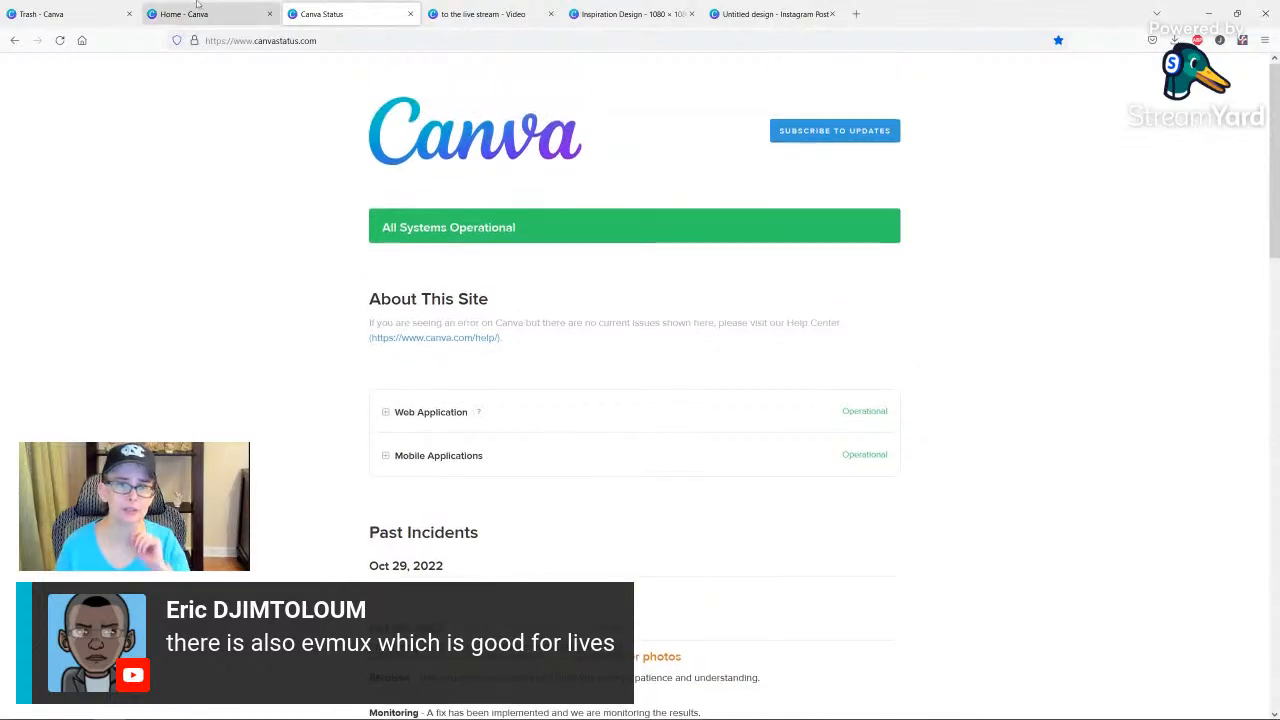
Check the Canva home page and switch to the "to the live stream" video design.
left_click(193, 15)
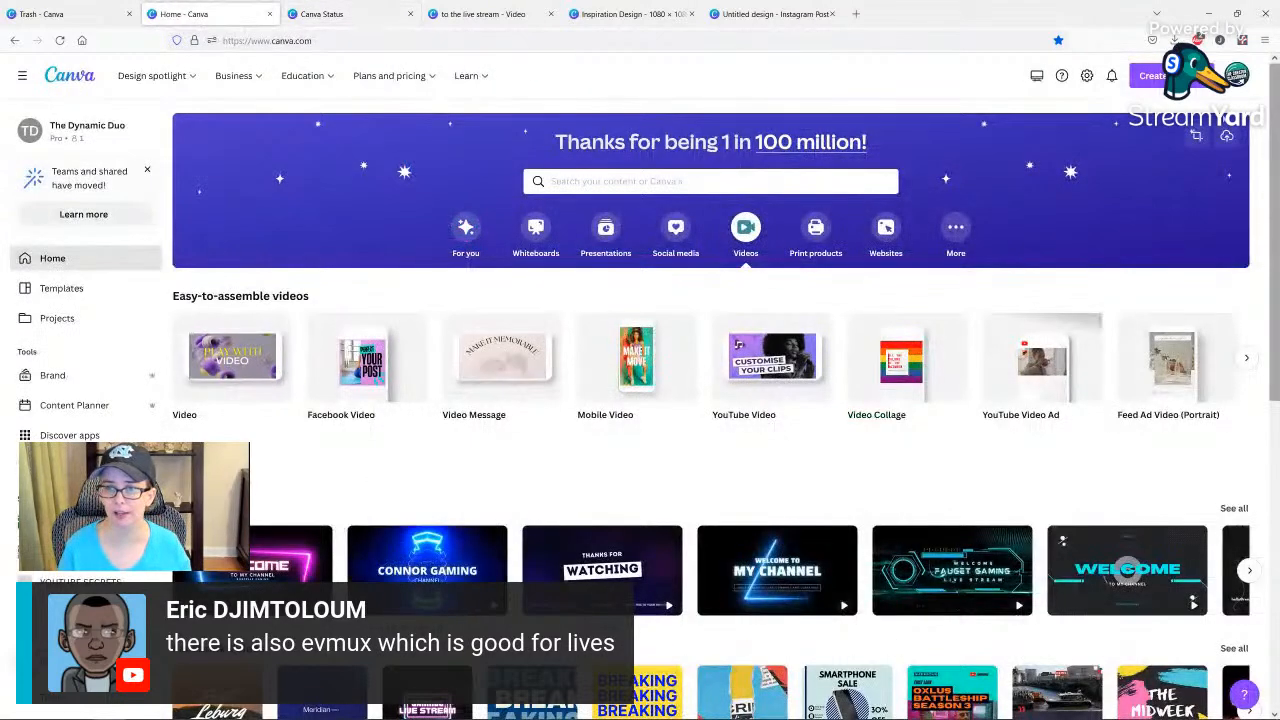
left_click(493, 14)
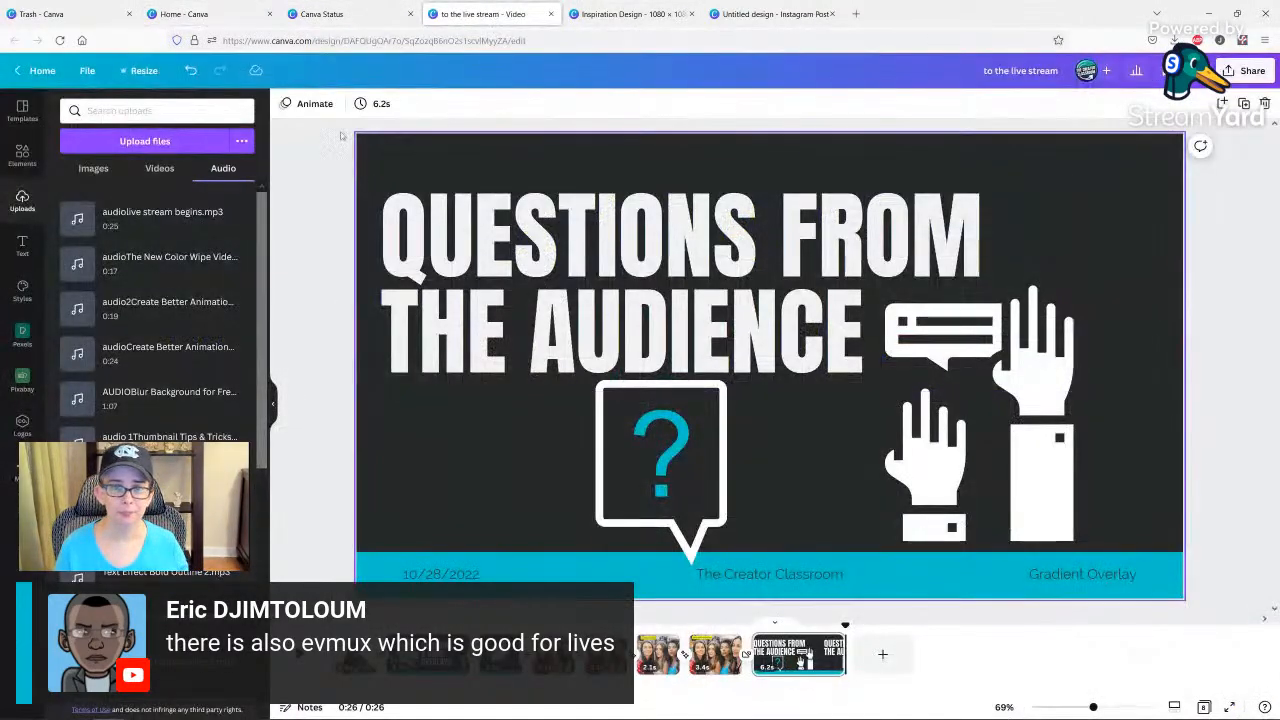
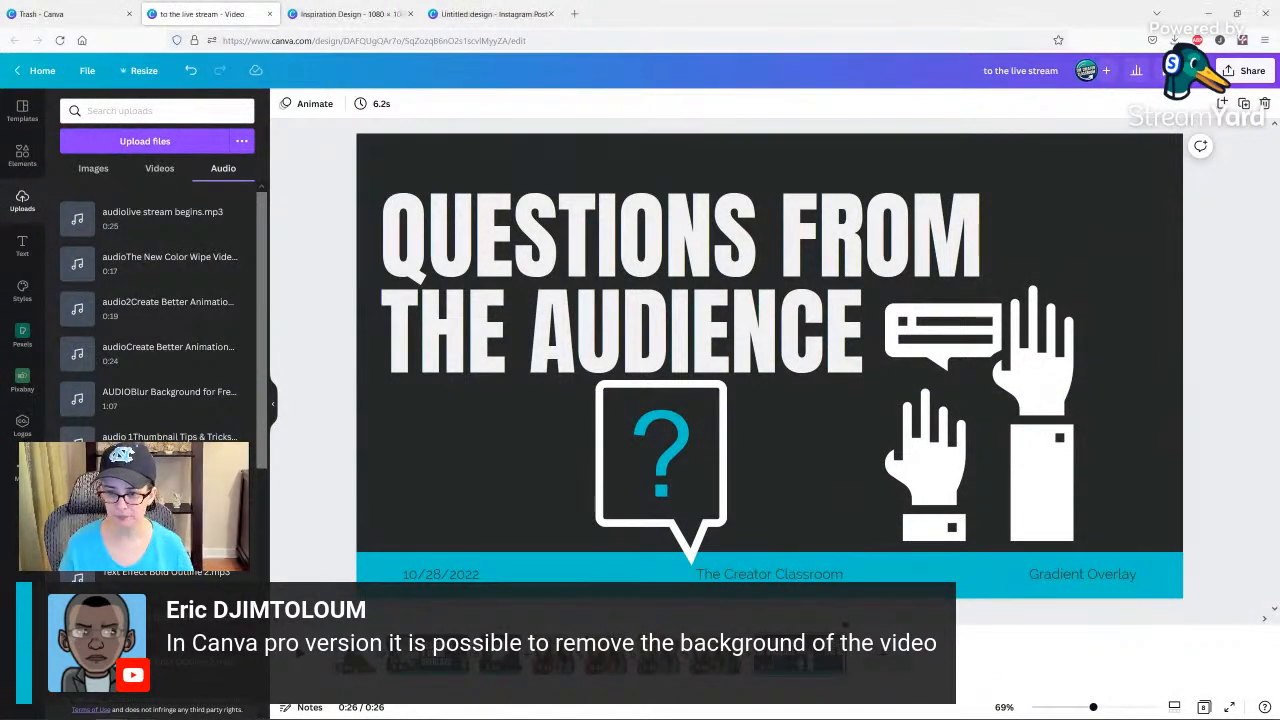
Add a blank page at the end of the video design and search the video elements for "dancing".
left_click(888, 654)
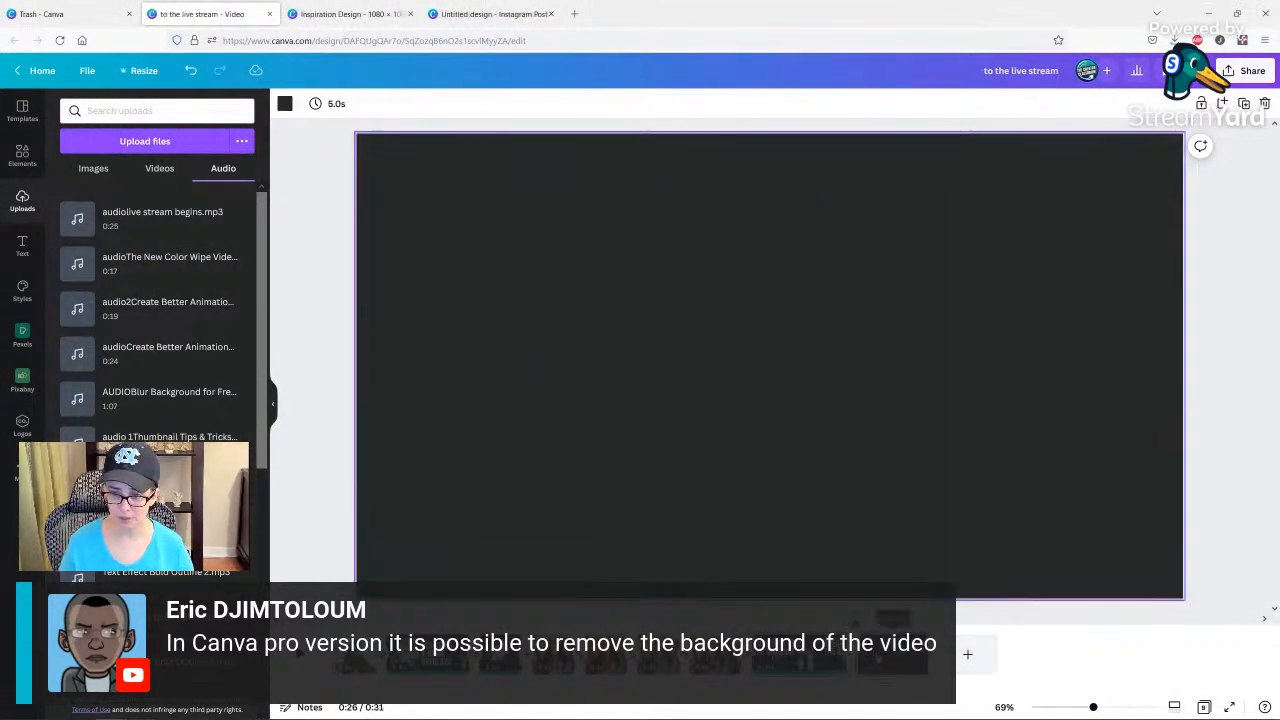
left_click(22, 155)
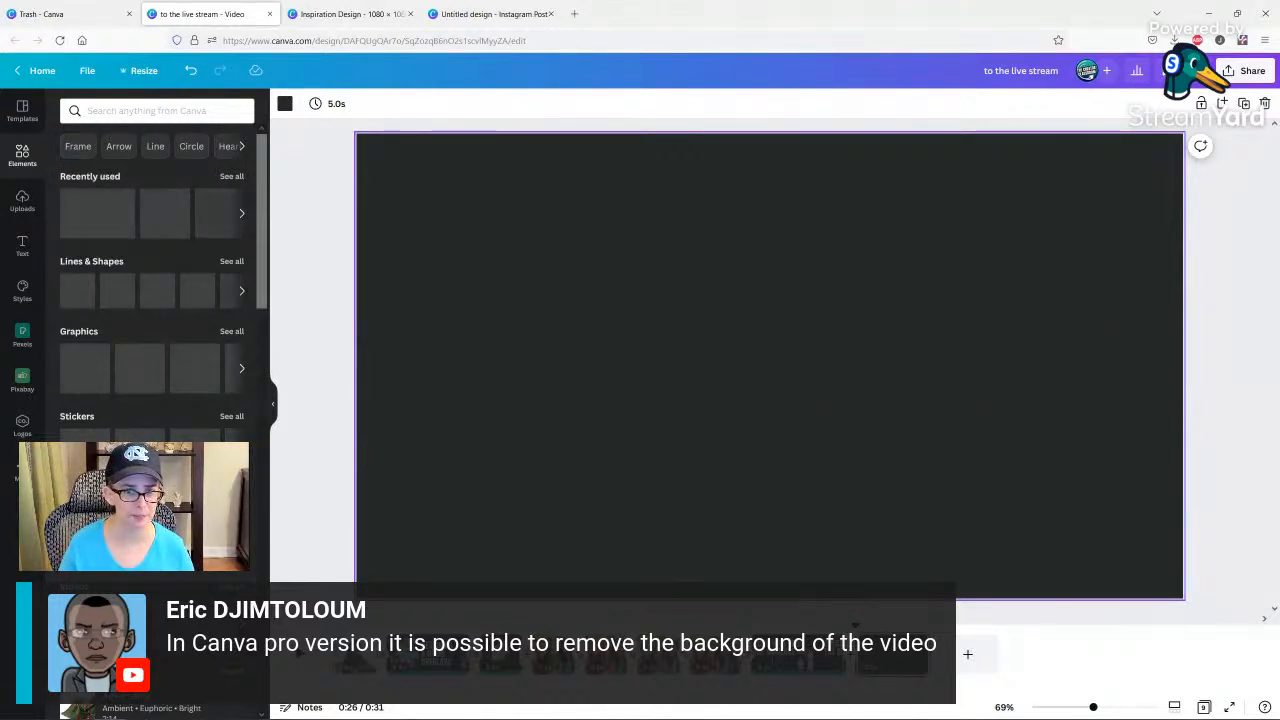
scroll(137, 330, "down", 1)
left_click(232, 544)
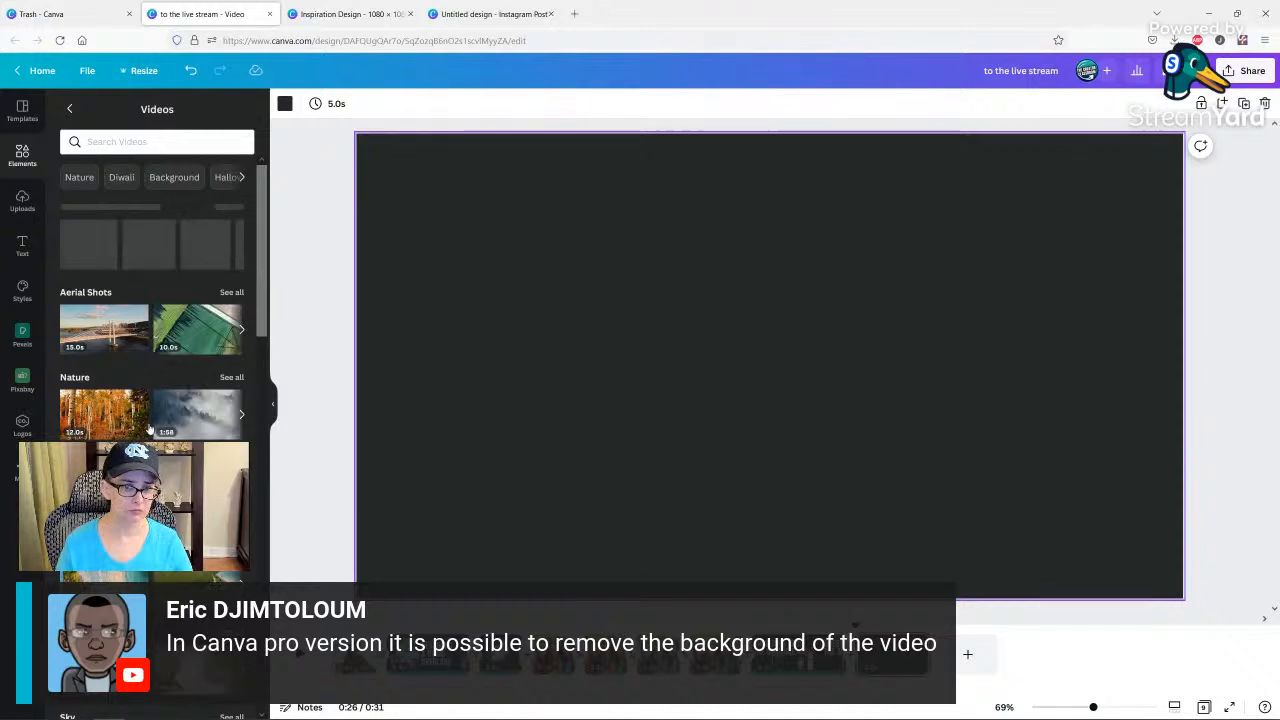
scroll(189, 391, "down", 2)
left_click(141, 141)
type("da")
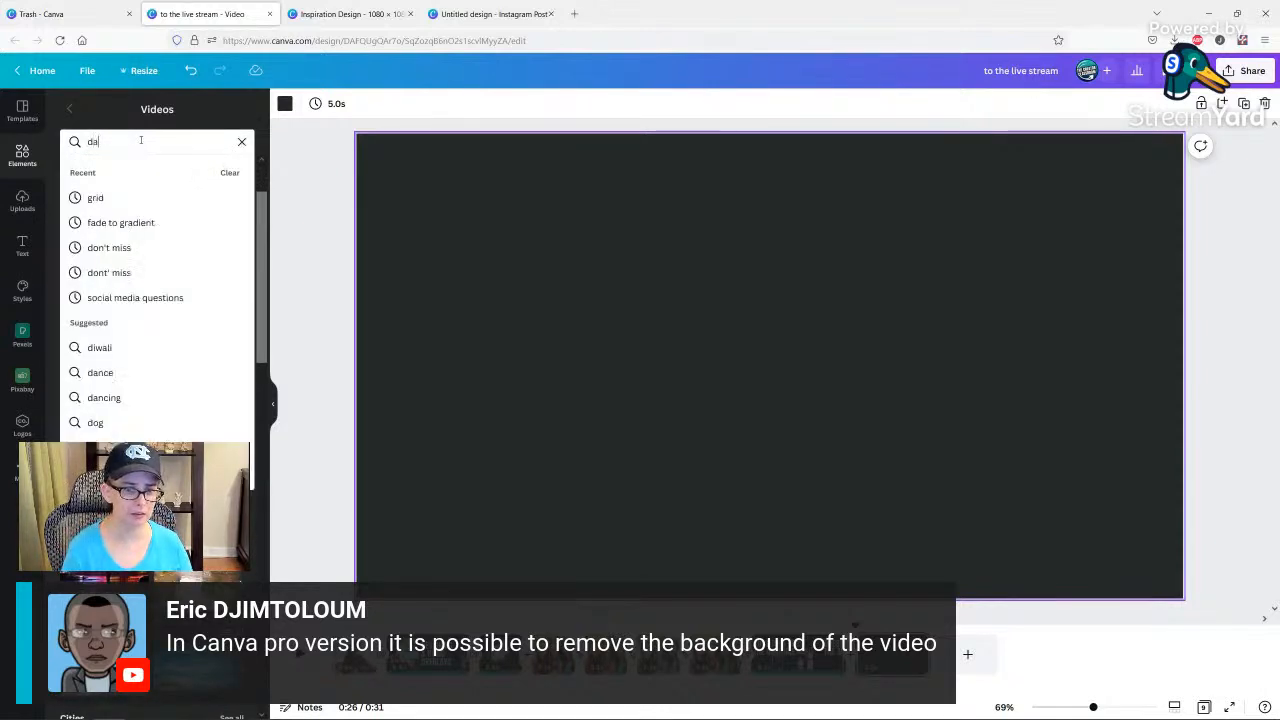
type("mcom")
key("BackSpace")
key("BackSpace")
key("BackSpace")
key("BackSpace")
type("ncin")
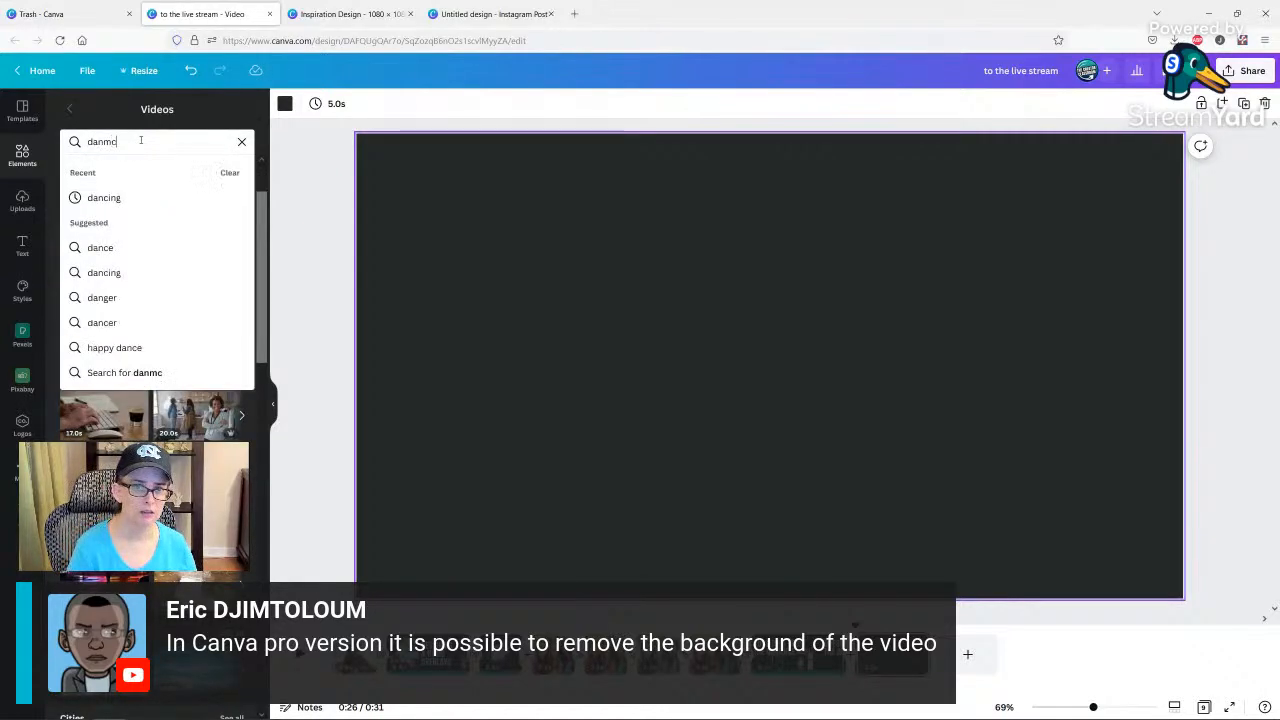
type("g")
key("Return")
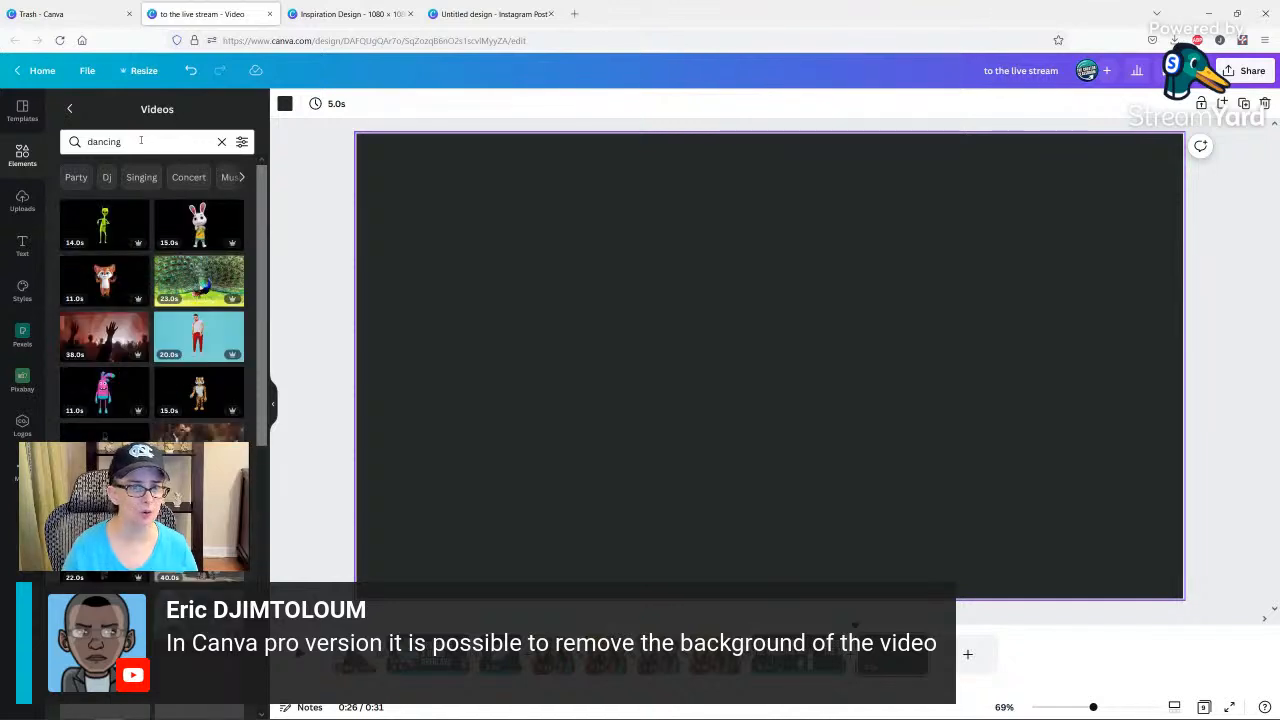
Add the dancing fox video to the blank page and remove its background with Background Remover.
left_click(102, 282)
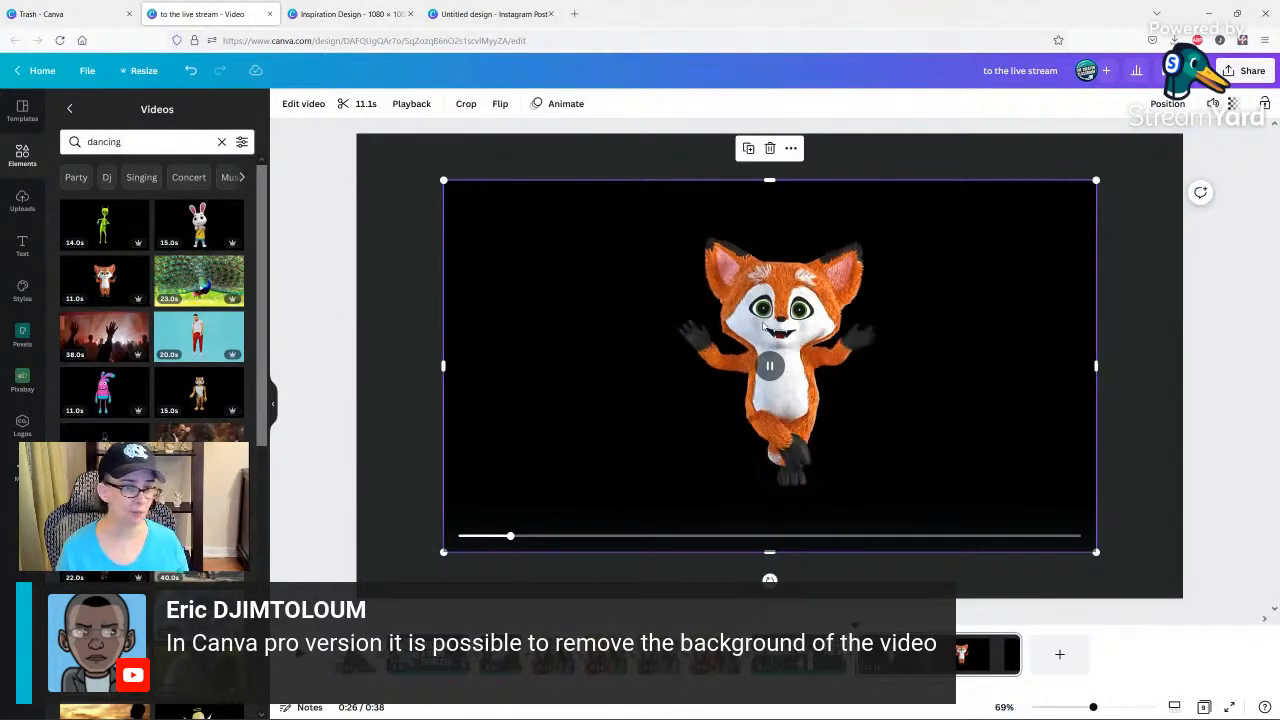
left_click(303, 106)
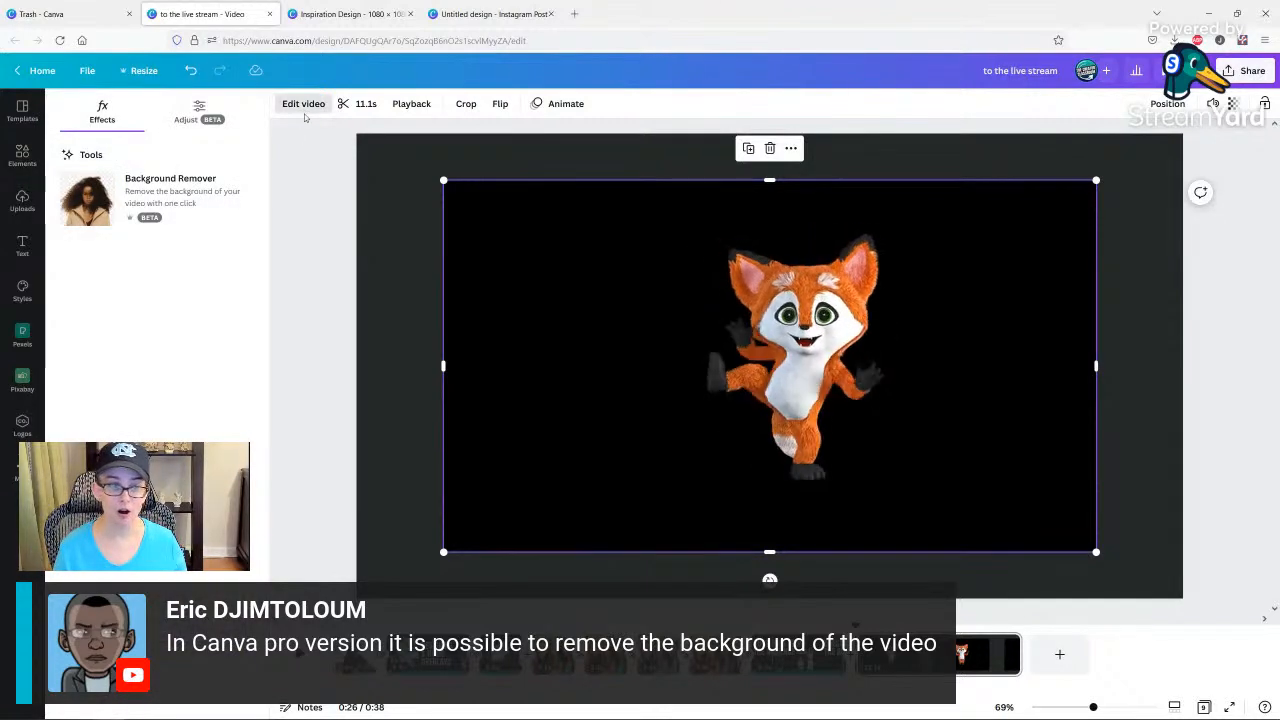
left_click(196, 196)
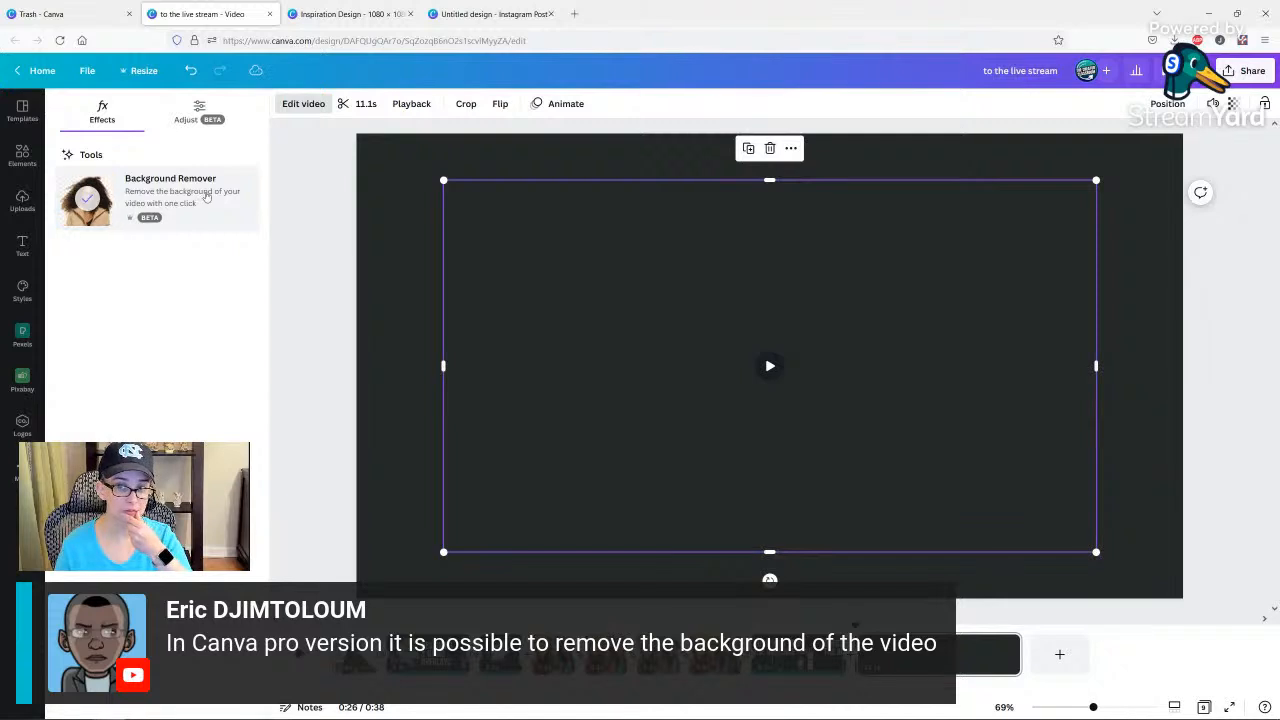
Play back the fox video on the page to check how the background removal looks.
left_click(336, 254)
left_click(769, 373)
left_click(767, 370)
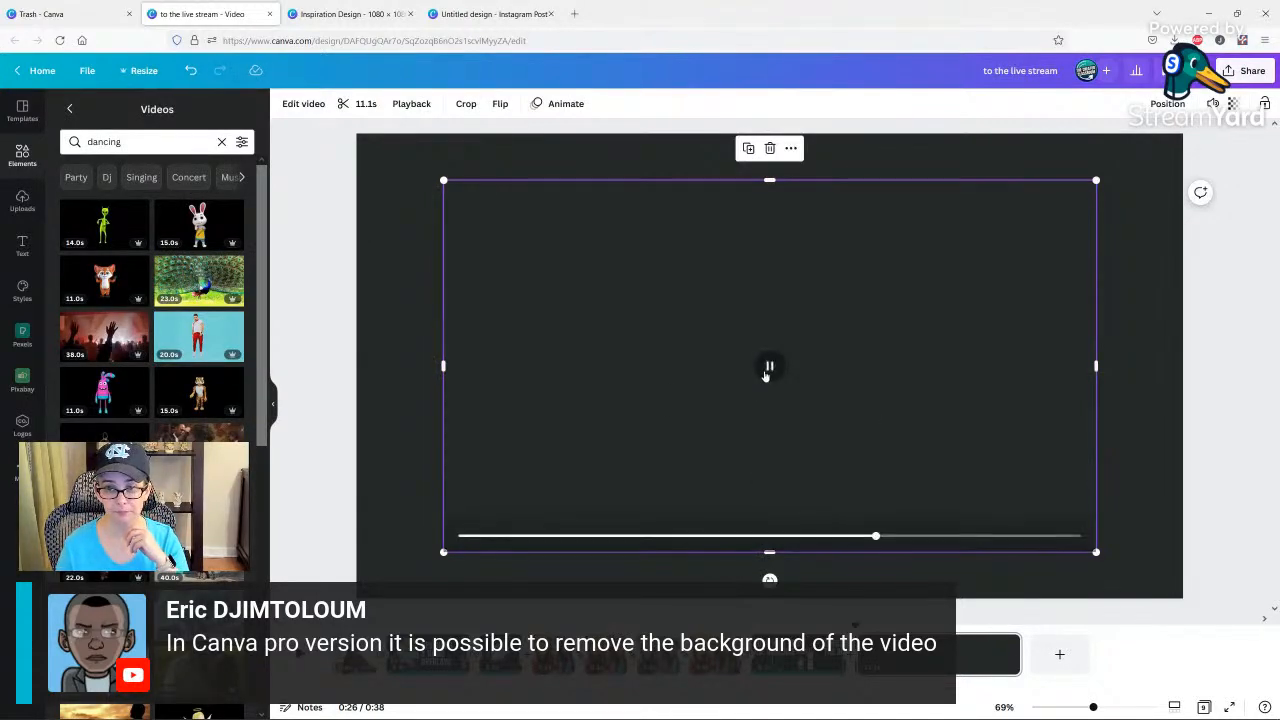
left_click(615, 540)
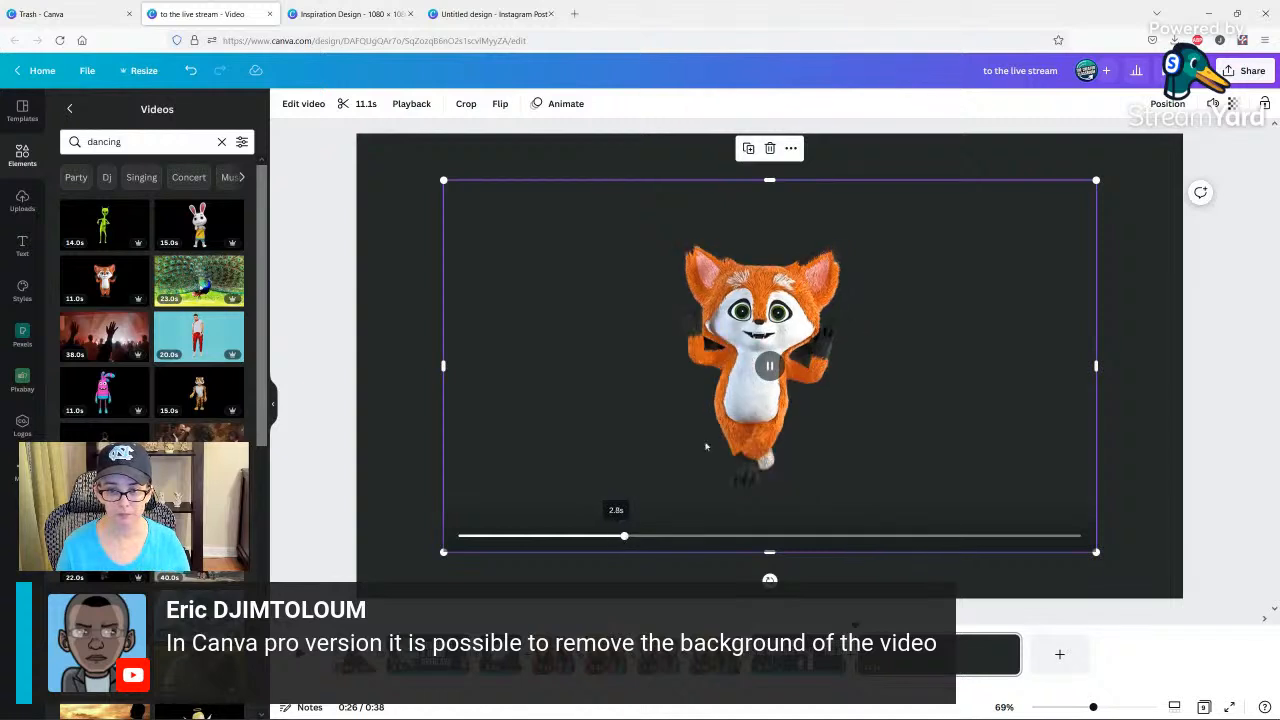
left_click(409, 306)
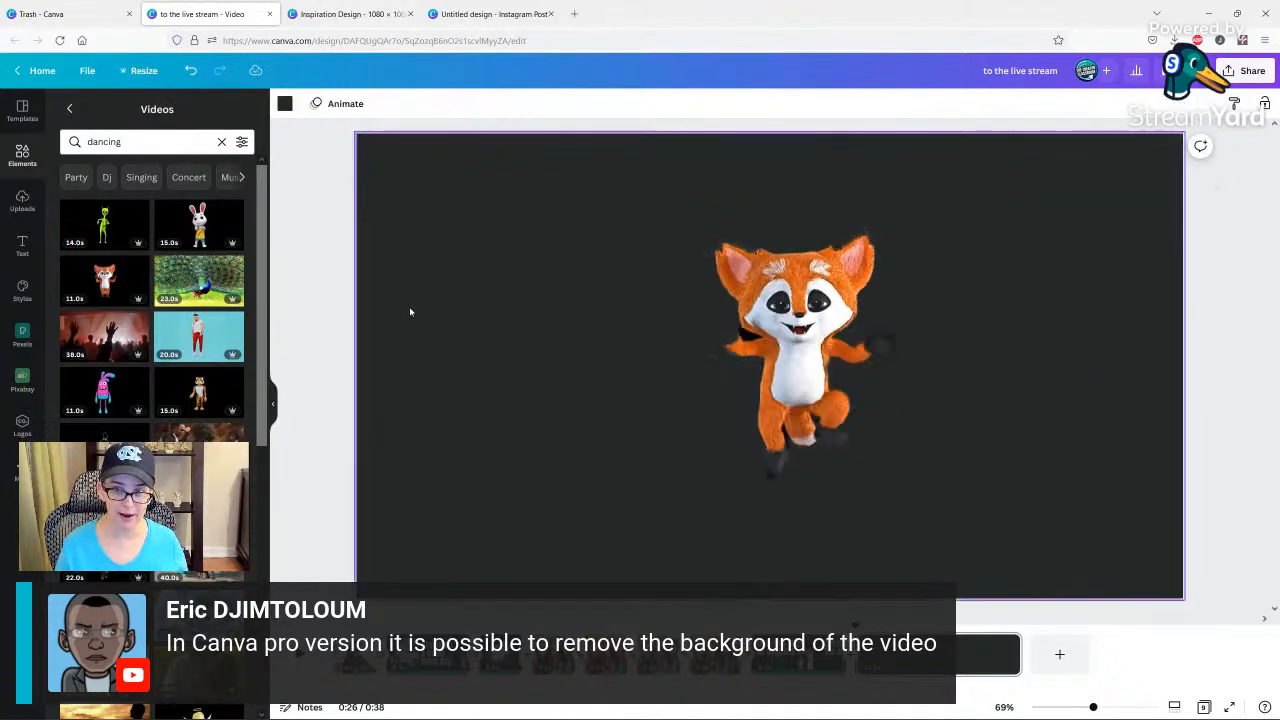
Limit the MP4 Video download to the current page and dismiss the download options without downloading.
left_click(810, 378)
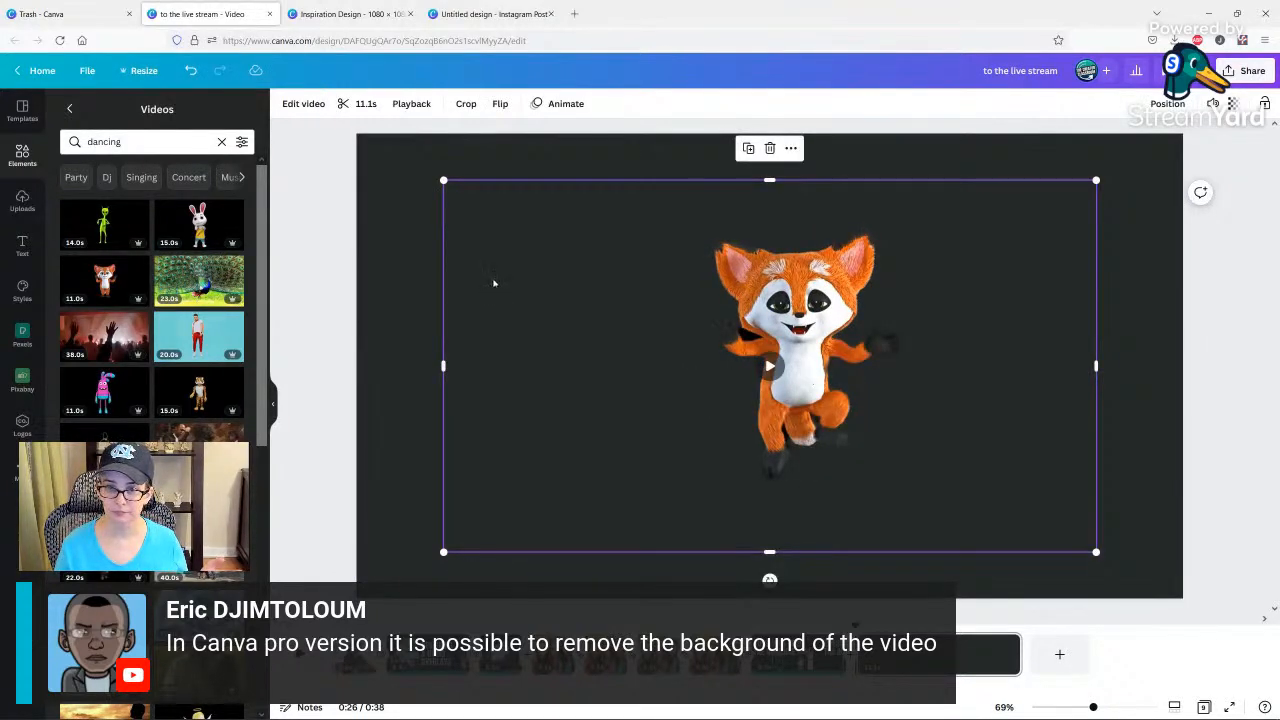
left_click(1226, 72)
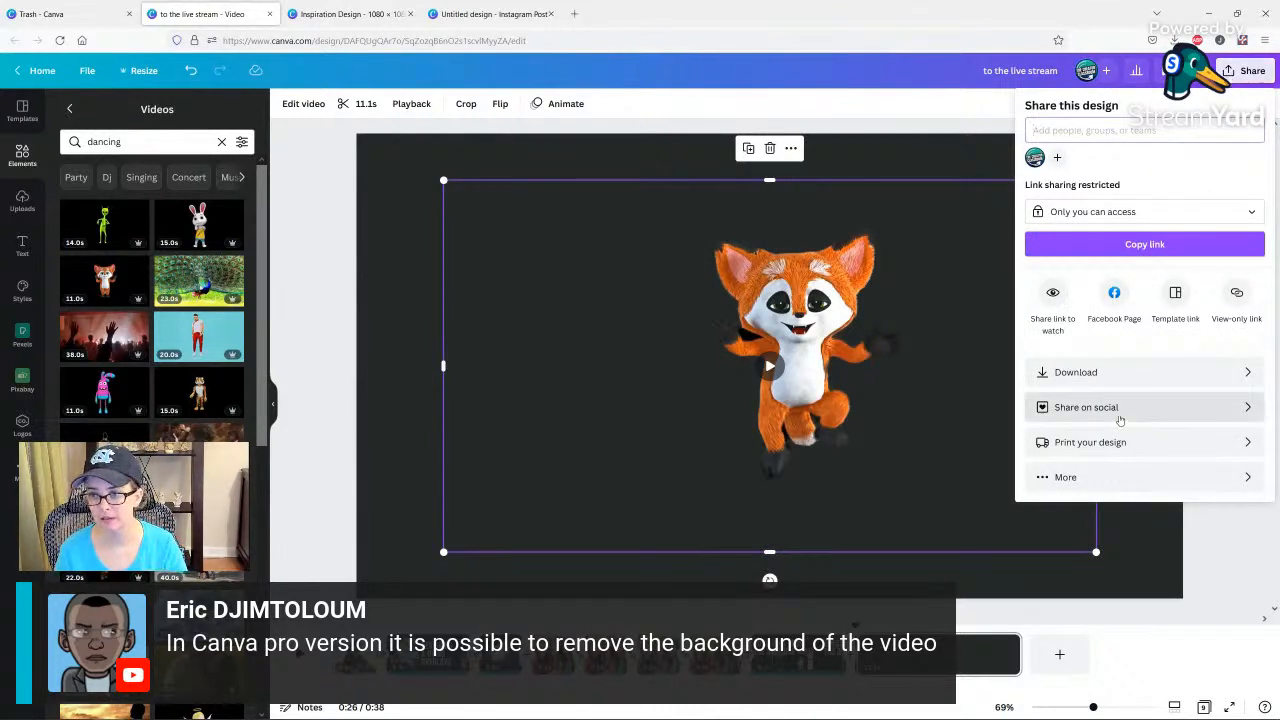
left_click(1114, 372)
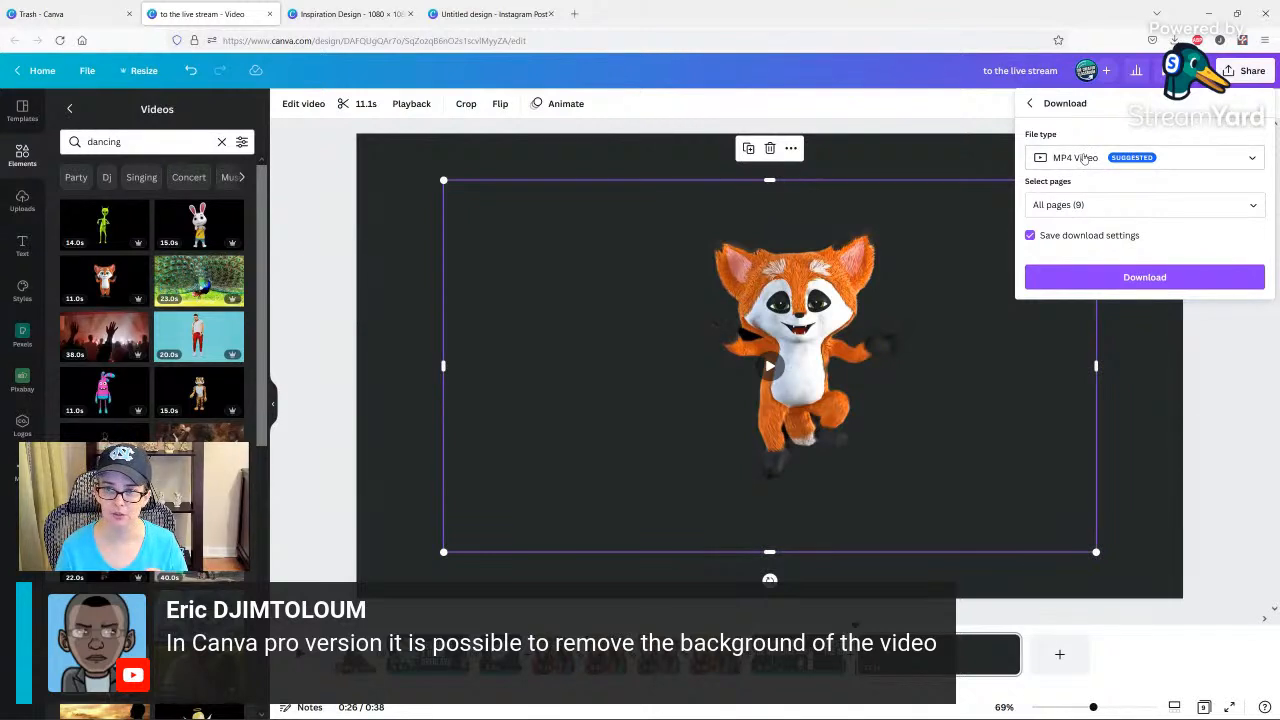
left_click(1078, 207)
left_click(1080, 240)
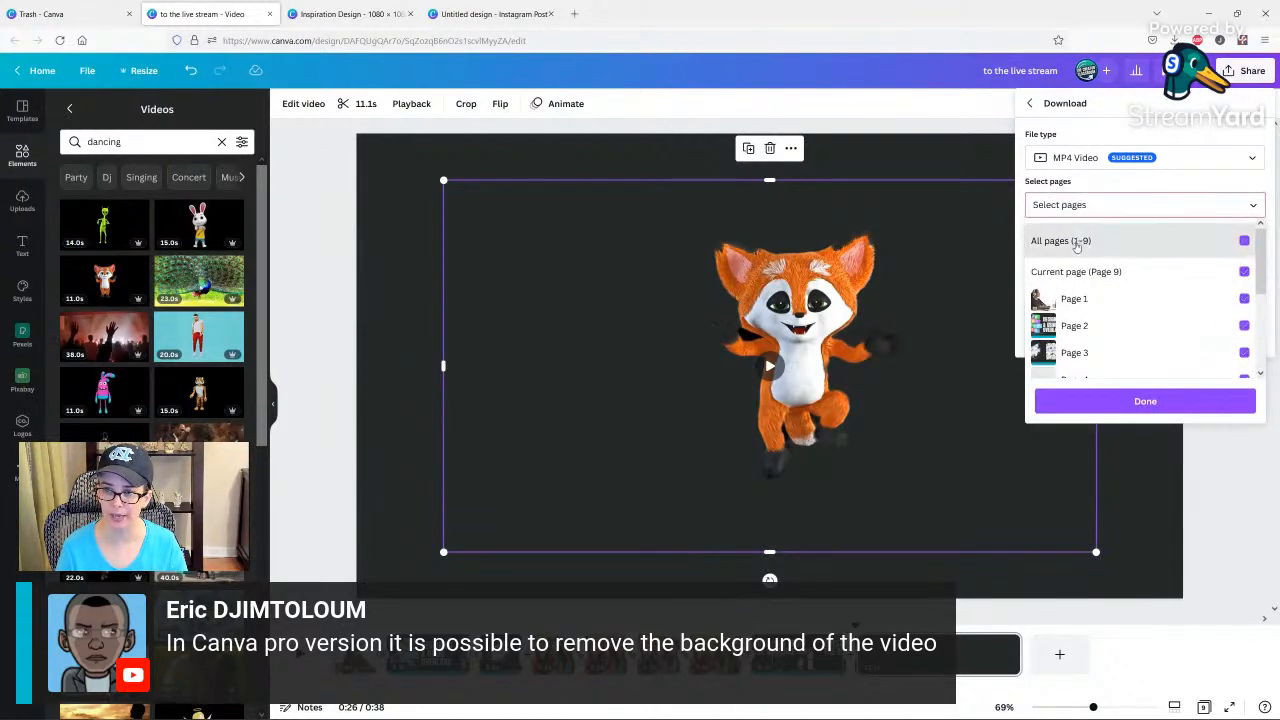
left_click(1076, 271)
left_click(1063, 126)
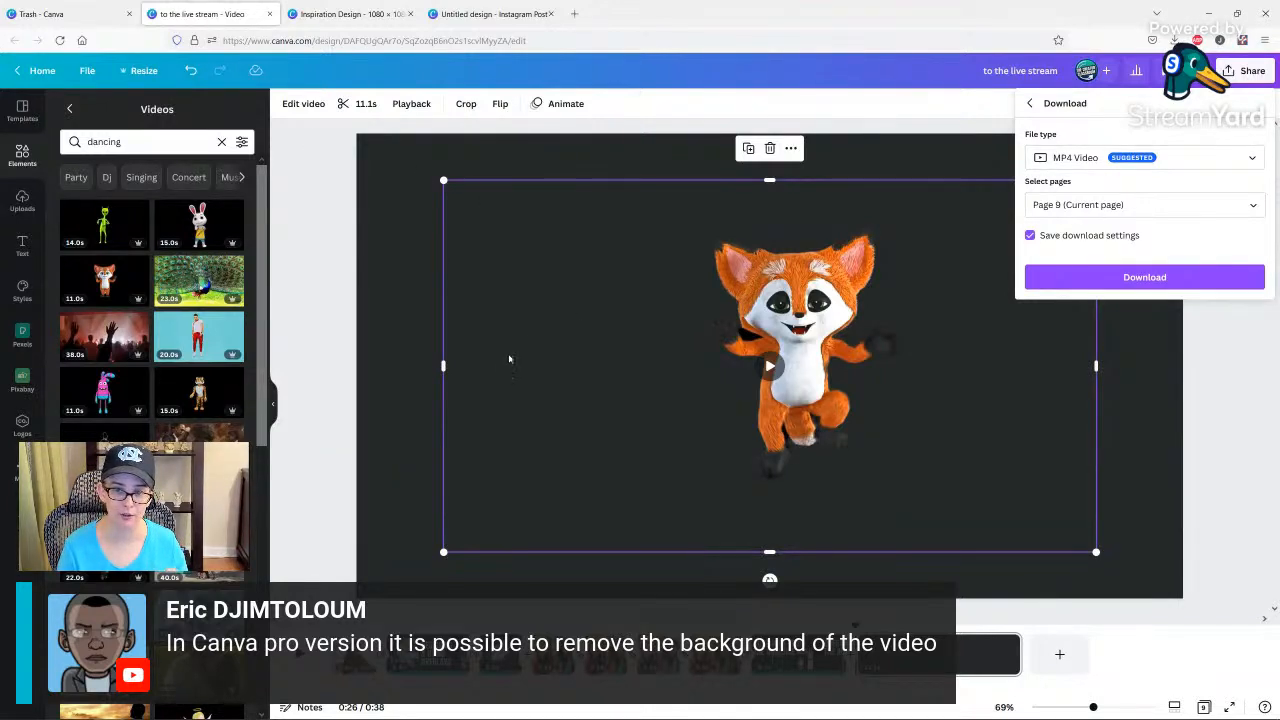
left_click(436, 209)
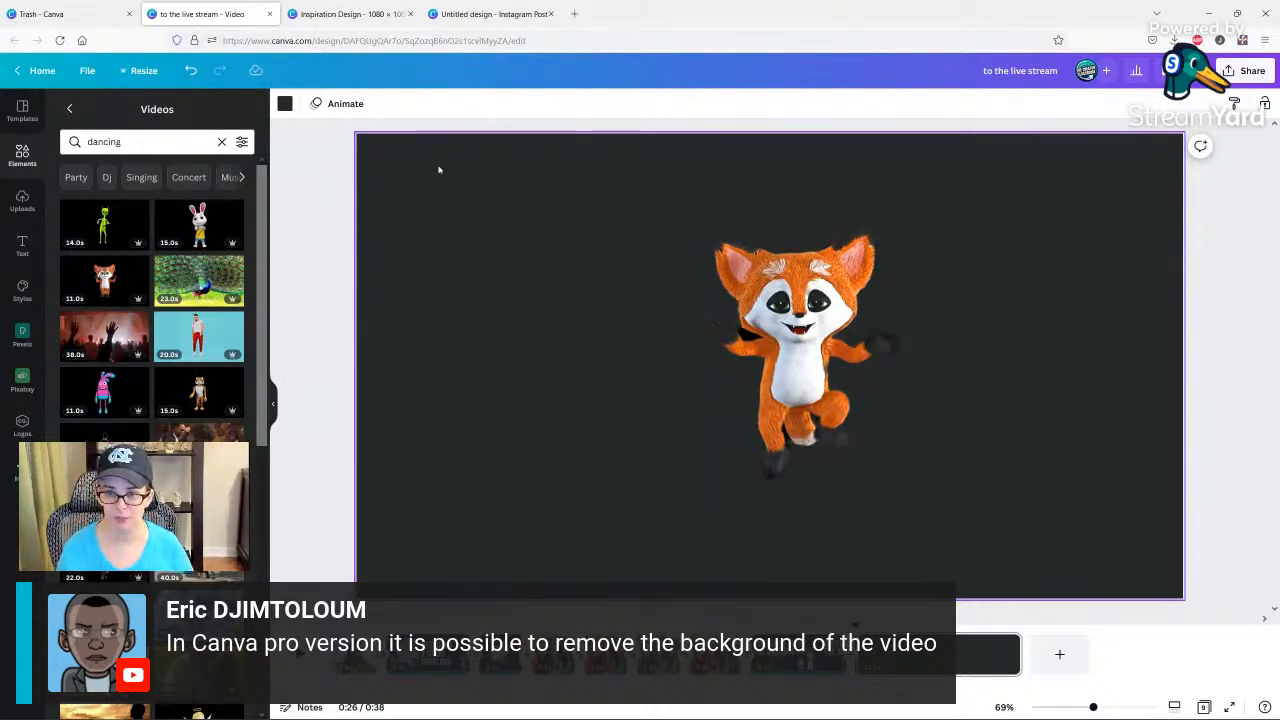
Crop the empty area on both sides of the dancing fox video.
left_click(469, 220)
left_click(380, 197)
left_click(450, 231)
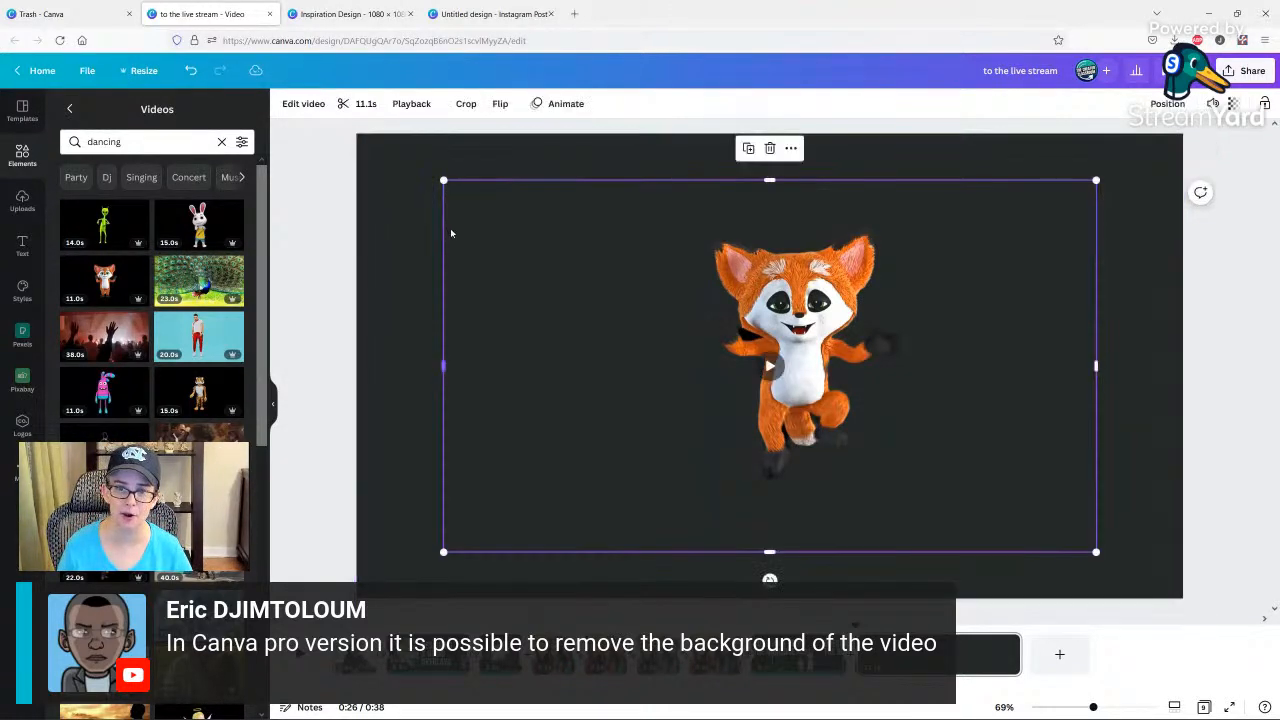
left_click_drag(442, 239, 657, 248)
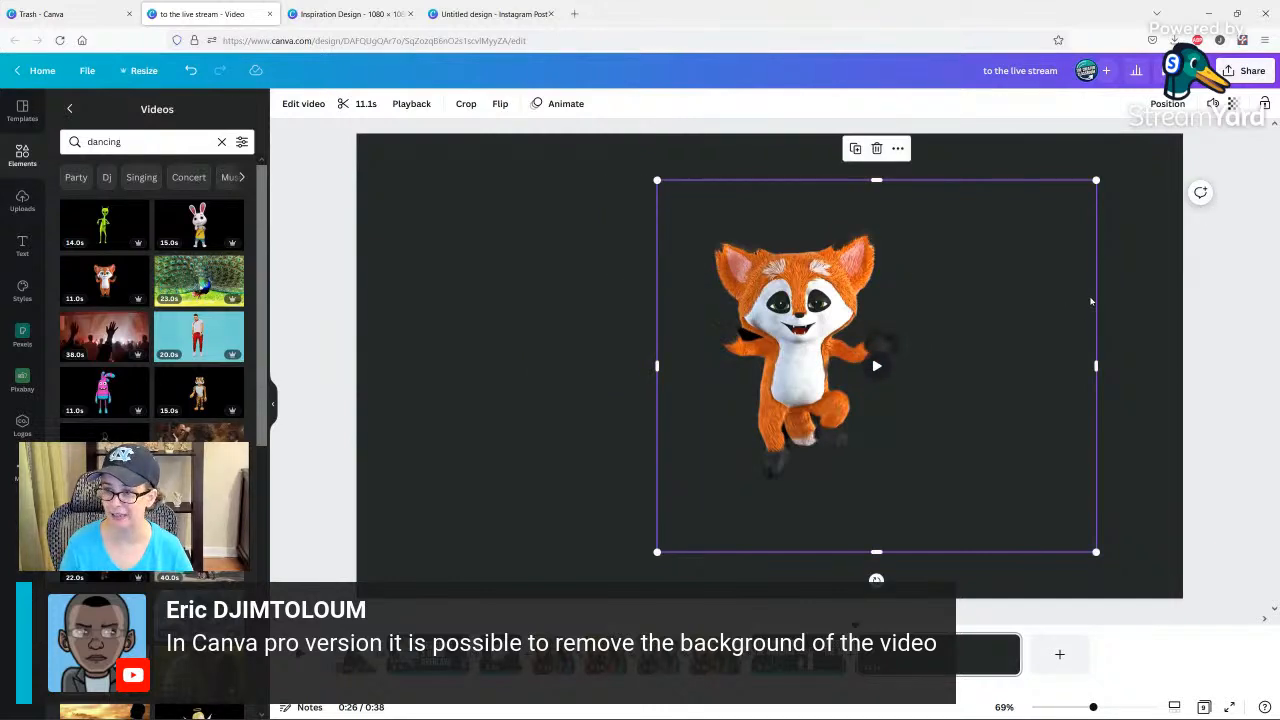
left_click_drag(1095, 298, 960, 330)
left_click(1074, 300)
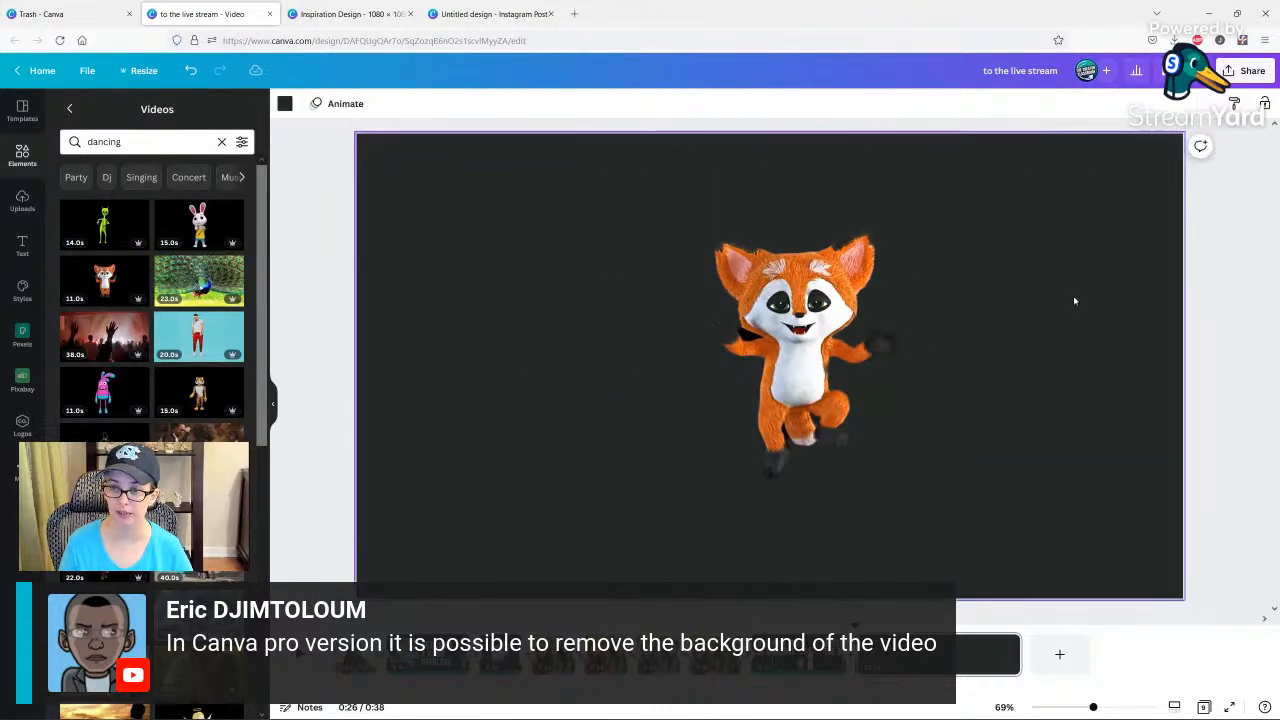
Move the cropped fox video to the left side of the page.
left_click(797, 350)
left_click_drag(797, 350, 637, 350)
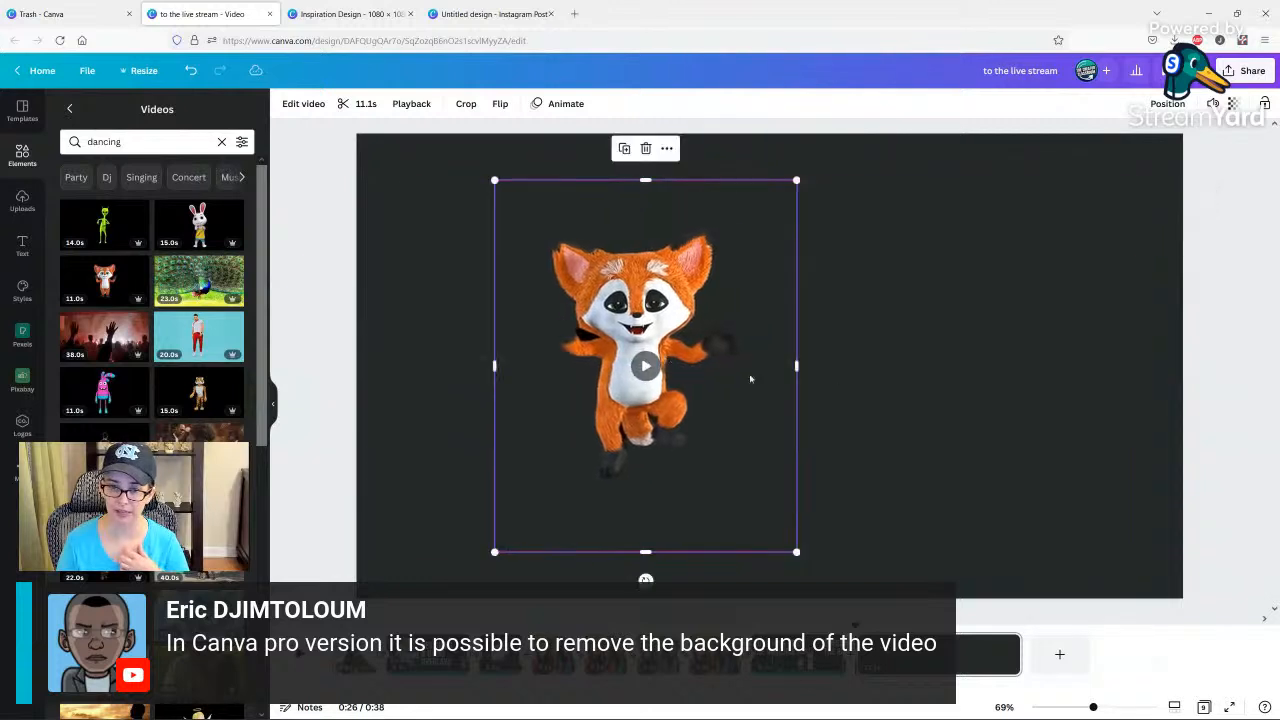
left_click(873, 390)
left_click(657, 375)
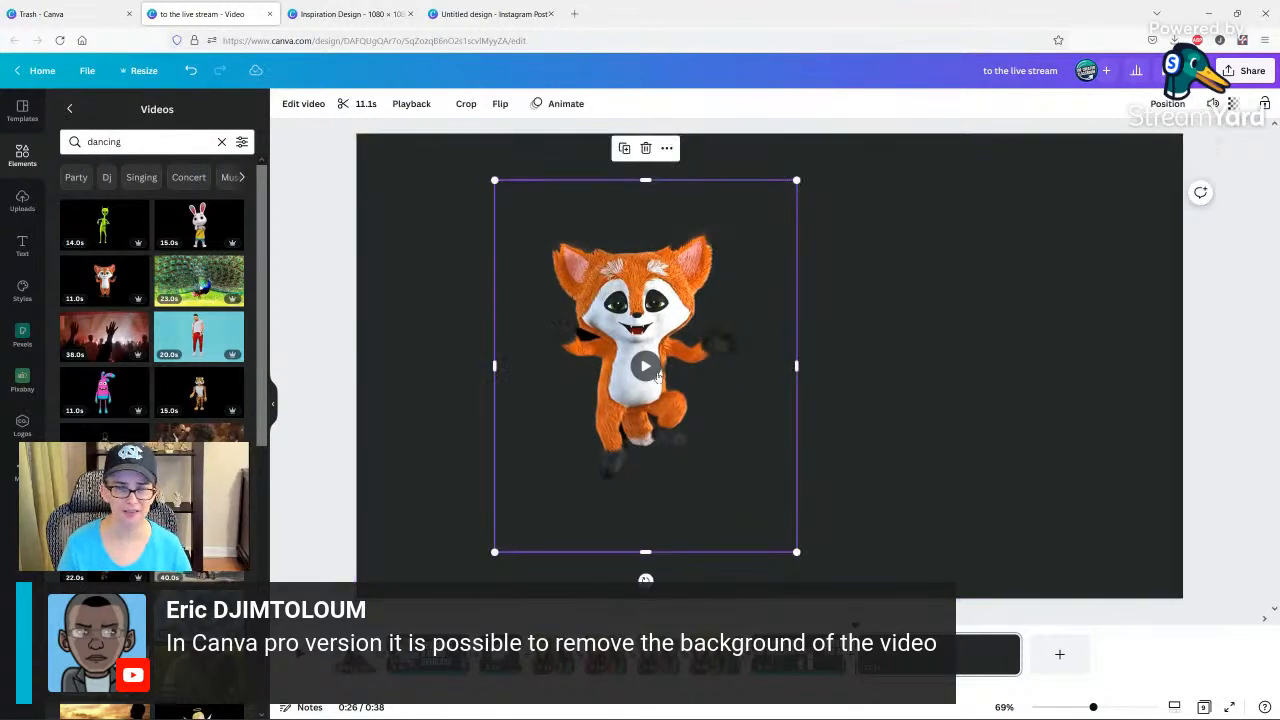
left_click_drag(666, 376, 555, 376)
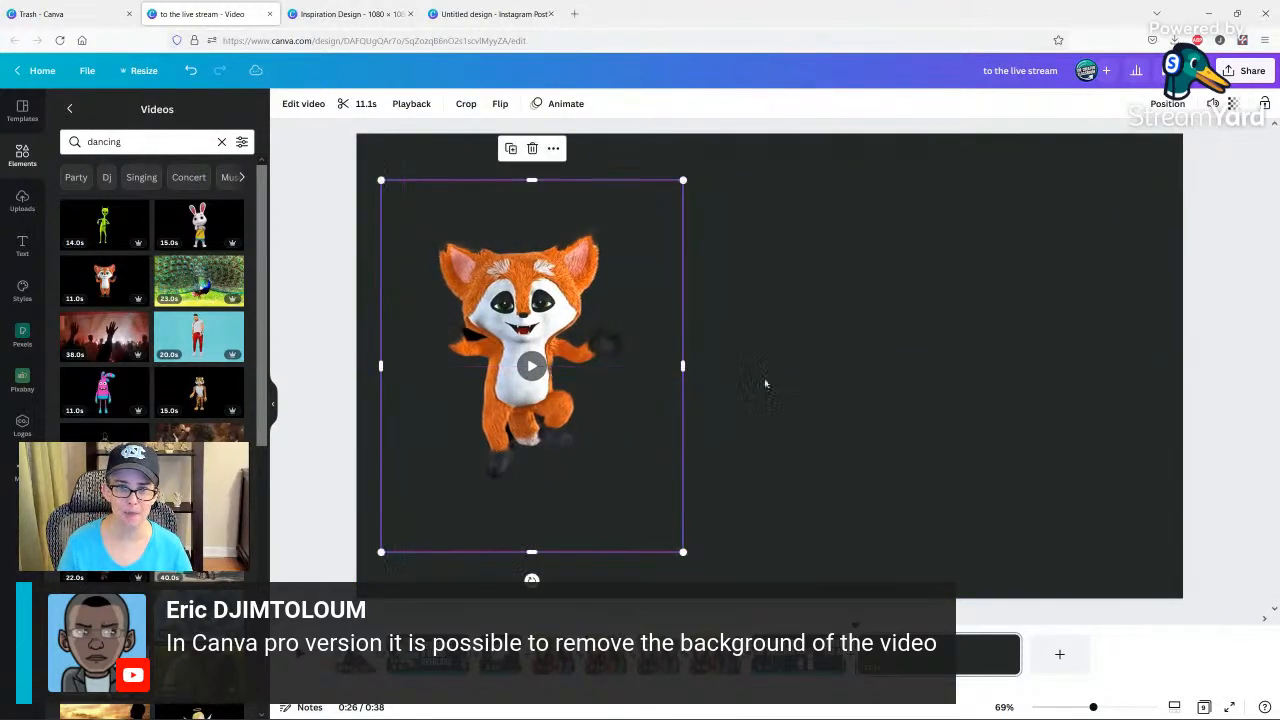
left_click(793, 384)
Search the video elements for "subscribe".
left_click(119, 142)
double_click(119, 142)
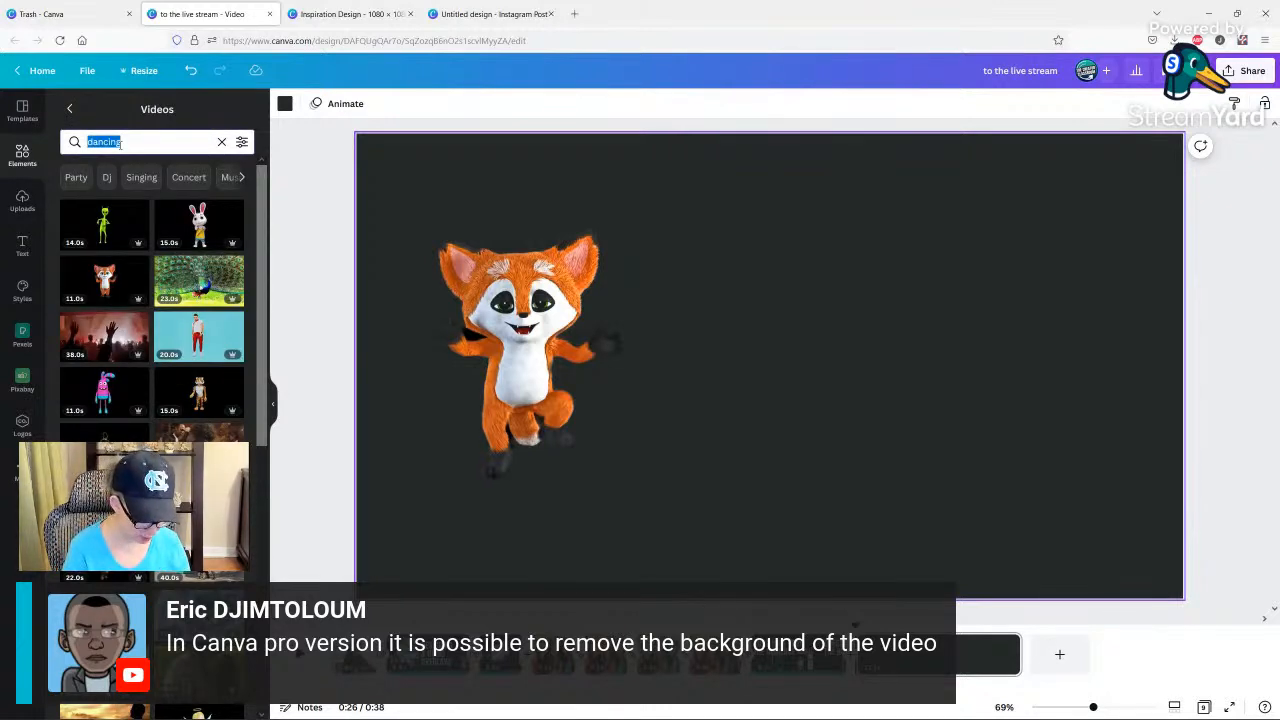
type("subscxrib")
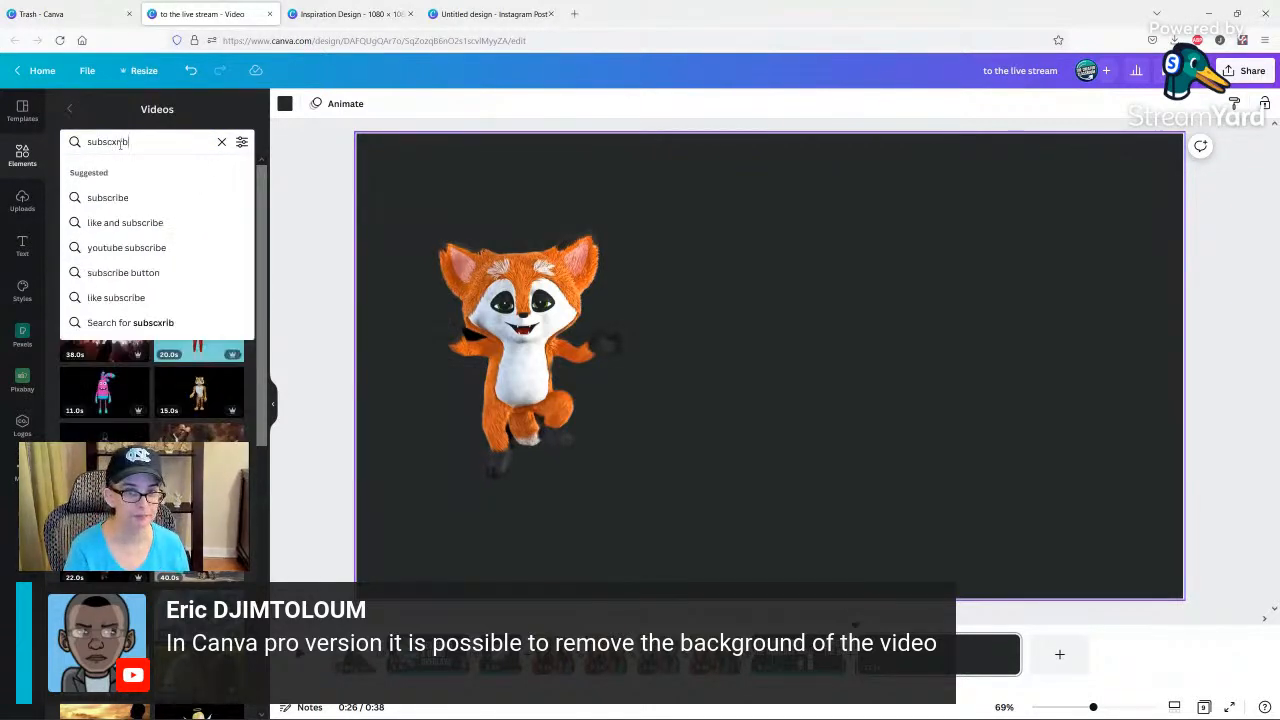
key("BackSpace")
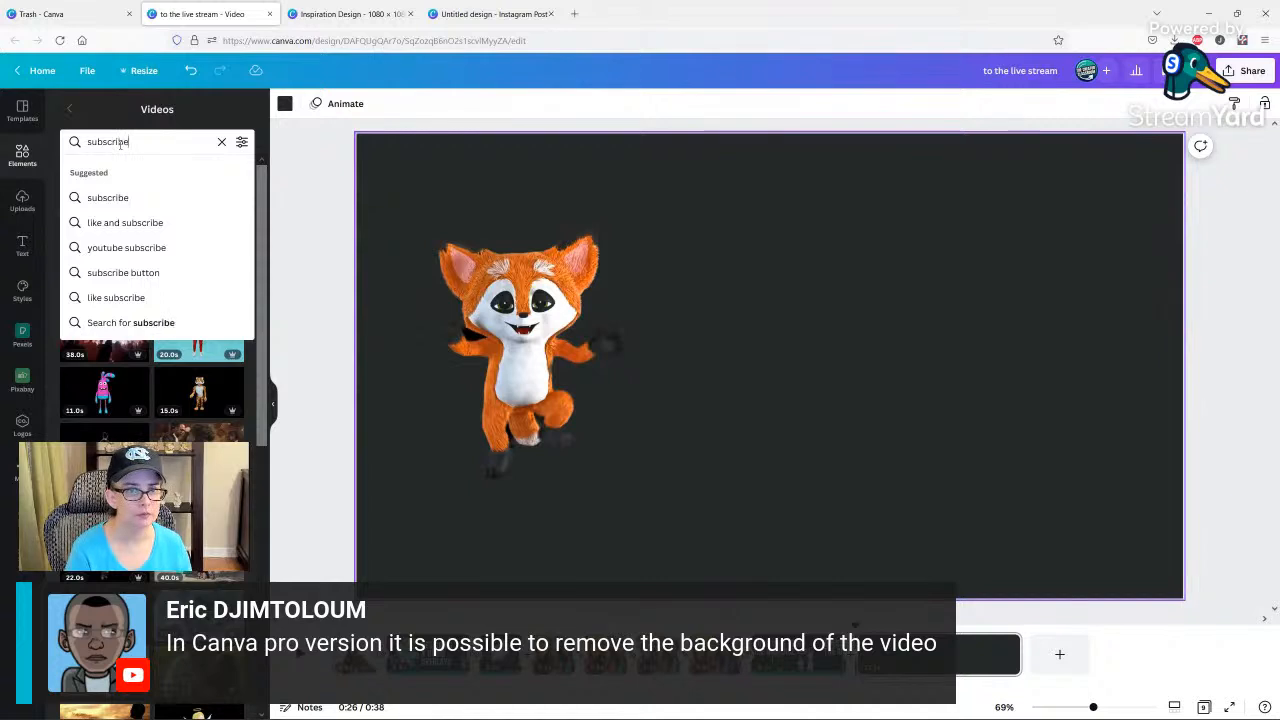
type("ribe")
key("Return")
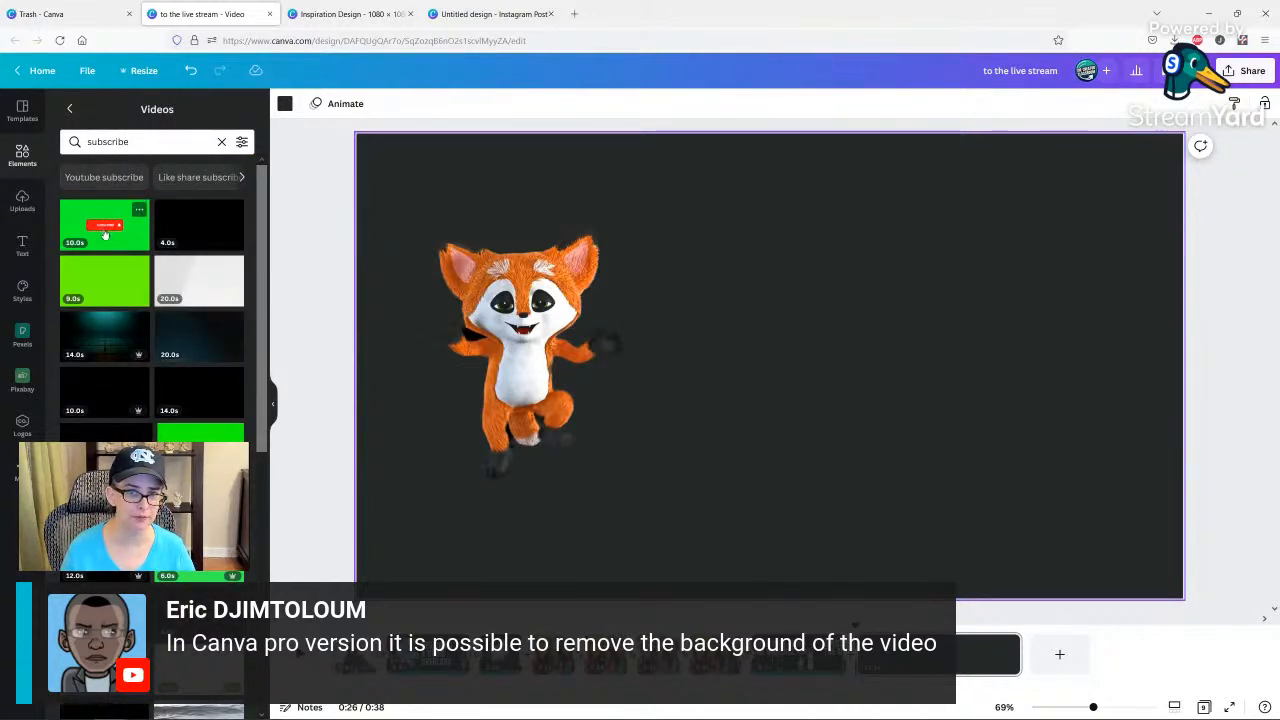
Replace the fox with the green-screen subscribe button video and remove its background with Background Remover.
left_click(104, 233)
left_click_drag(800, 426, 763, 387)
left_click(758, 356)
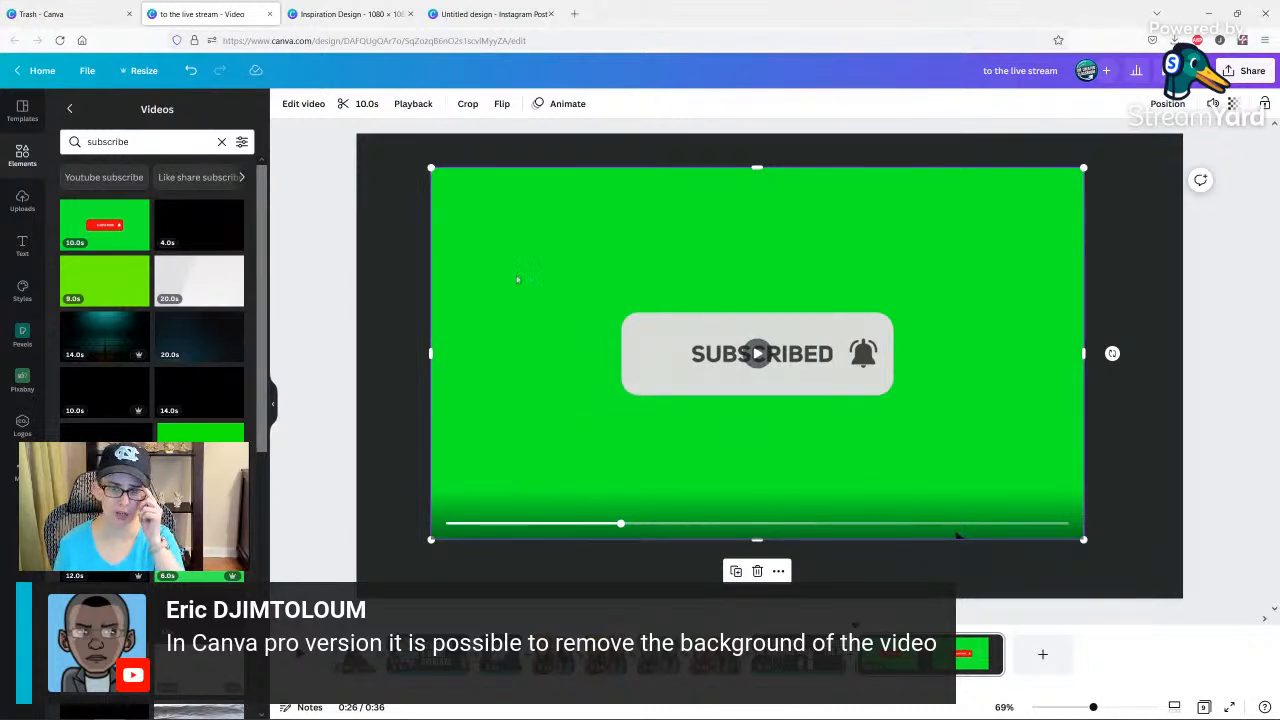
left_click(312, 105)
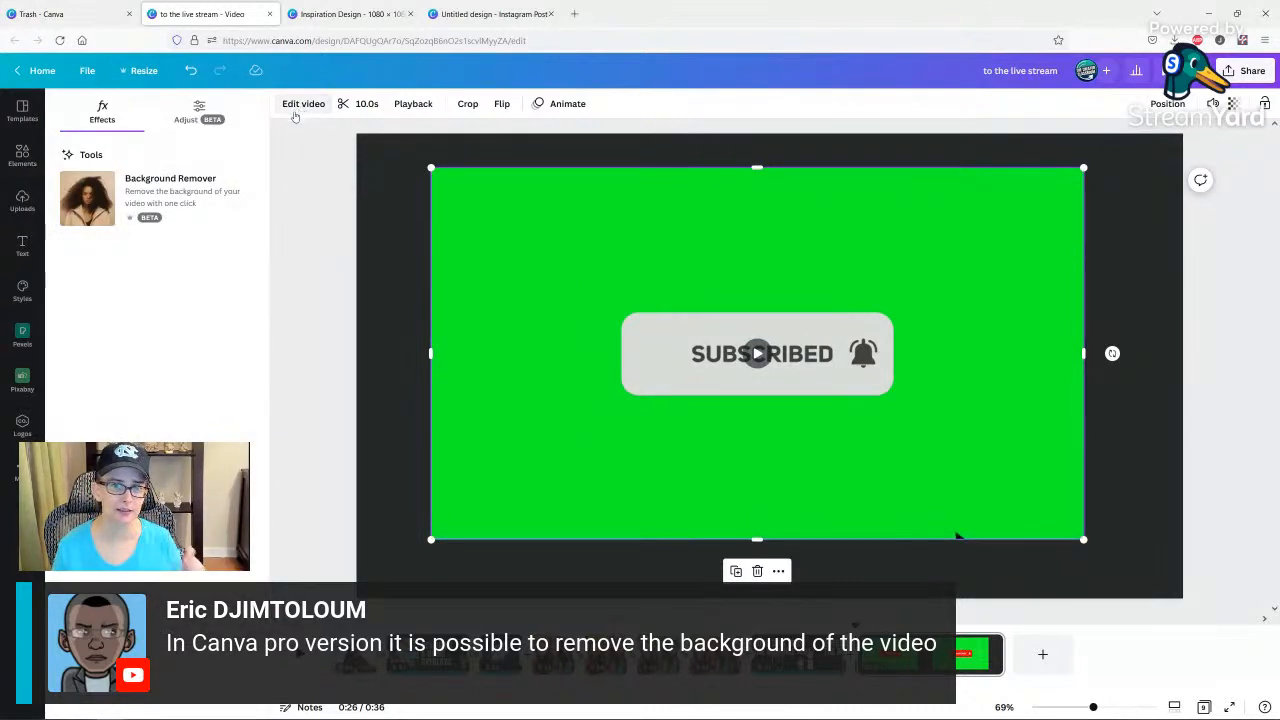
left_click(117, 193)
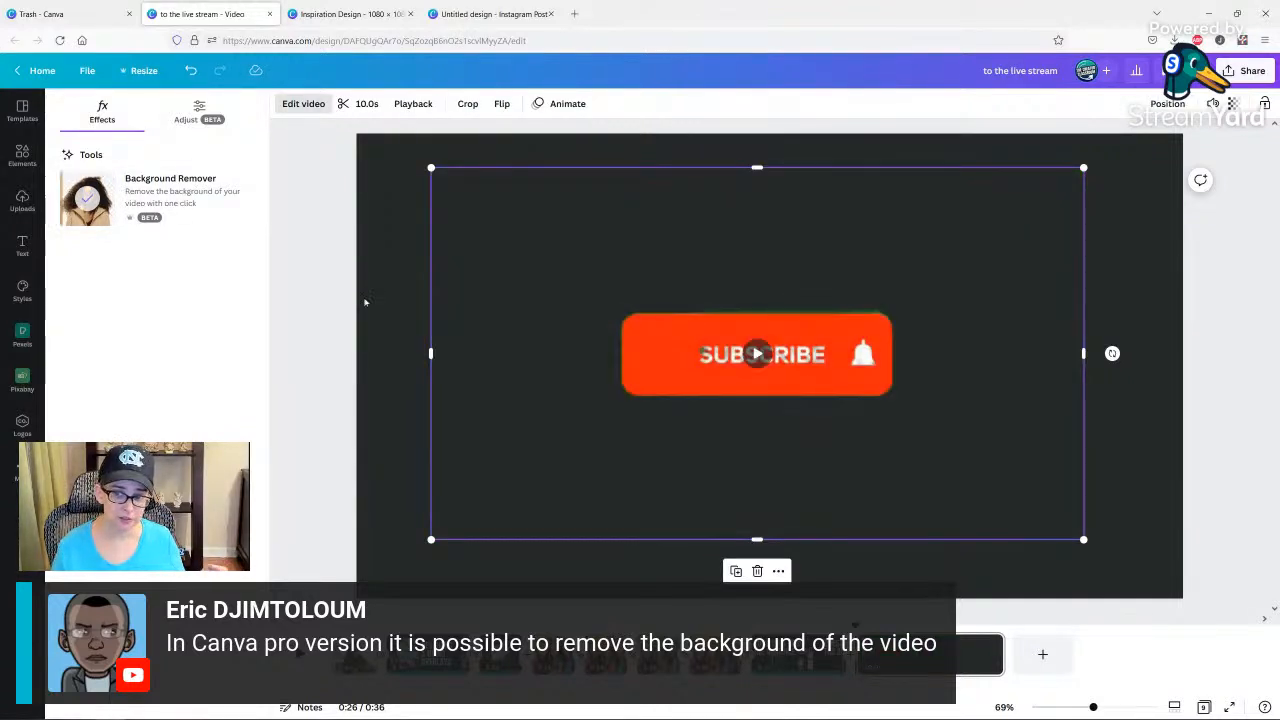
Play back the subscribe button video to check its cutout, and move the video off the page.
left_click(757, 352)
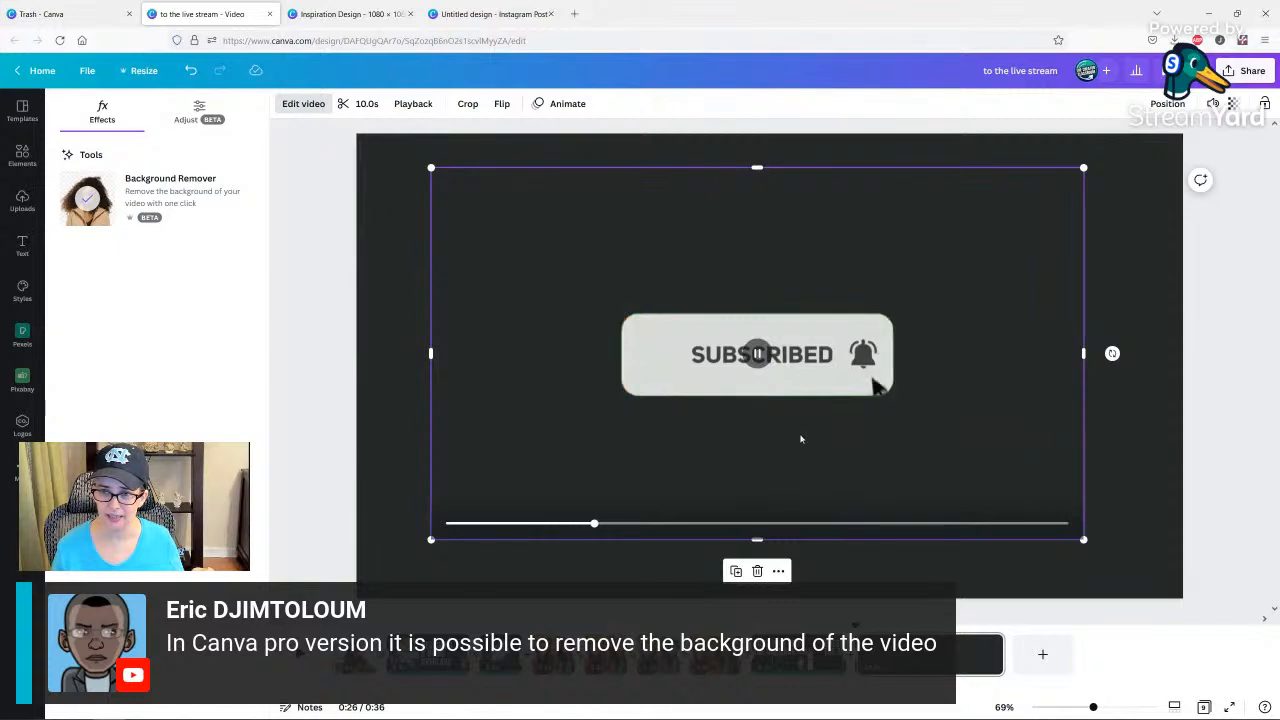
left_click(474, 526)
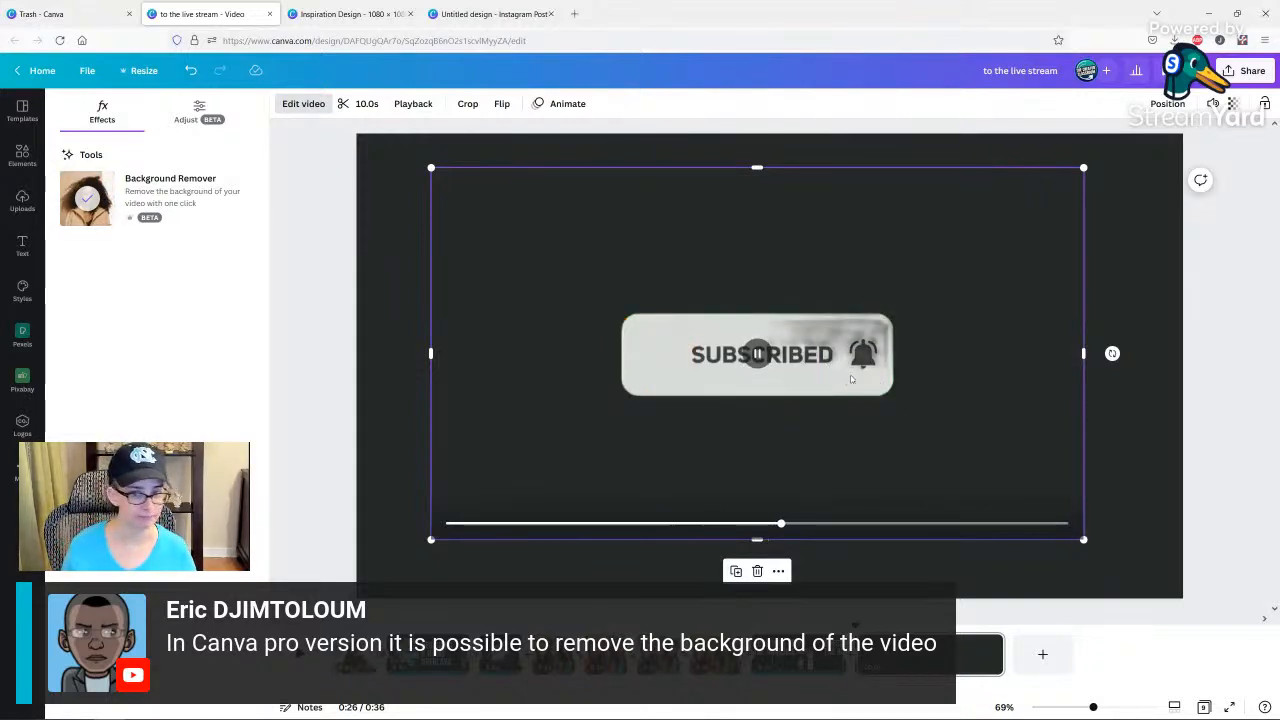
left_click_drag(842, 375, 275, 372)
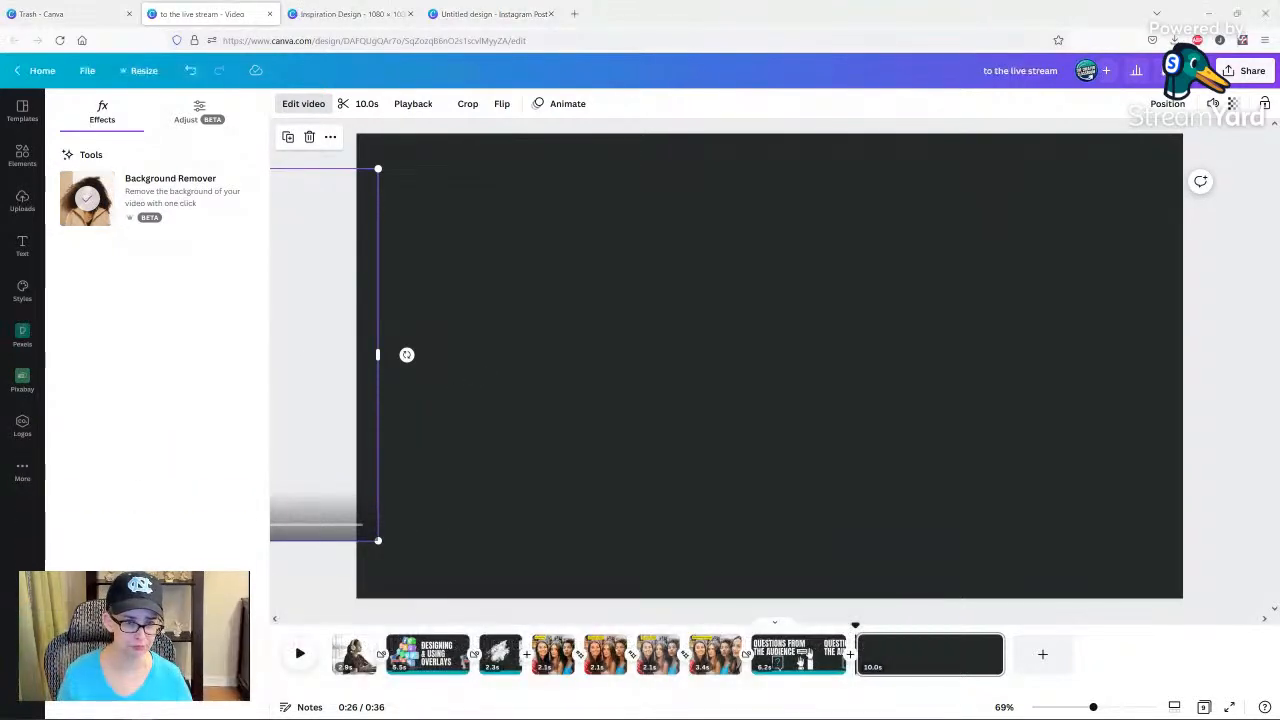
left_click_drag(331, 329, 105, 230)
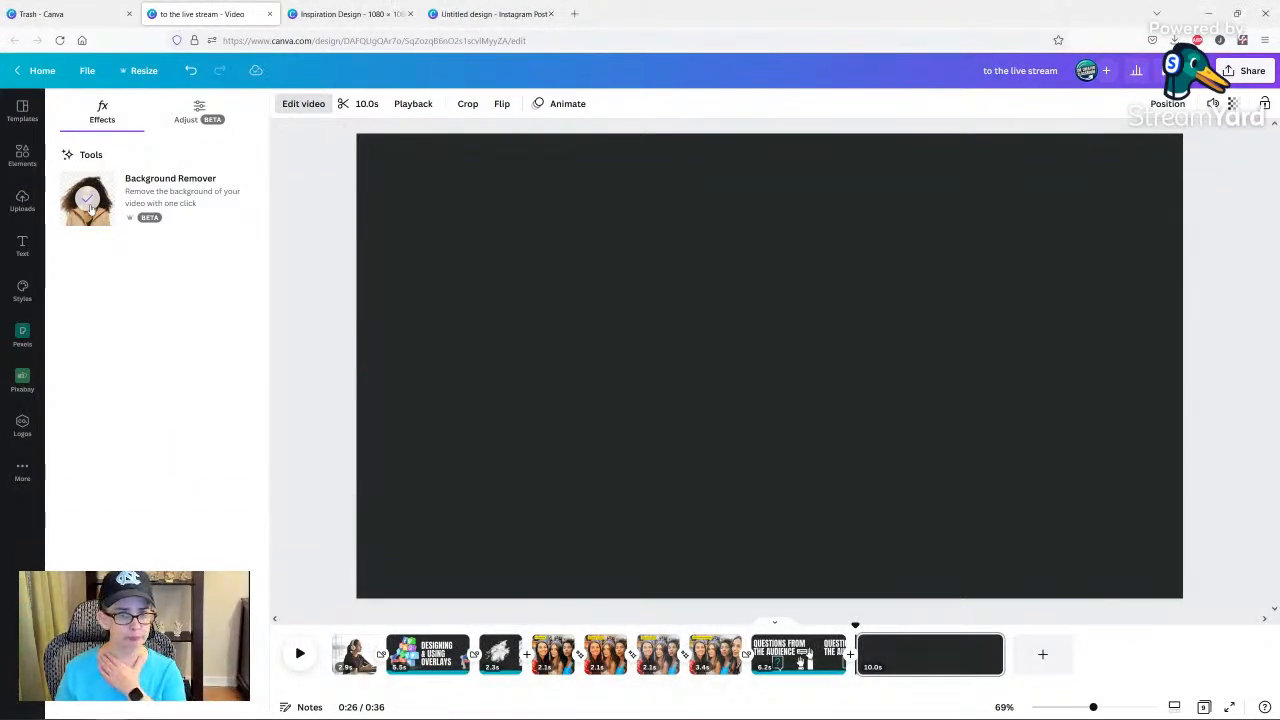